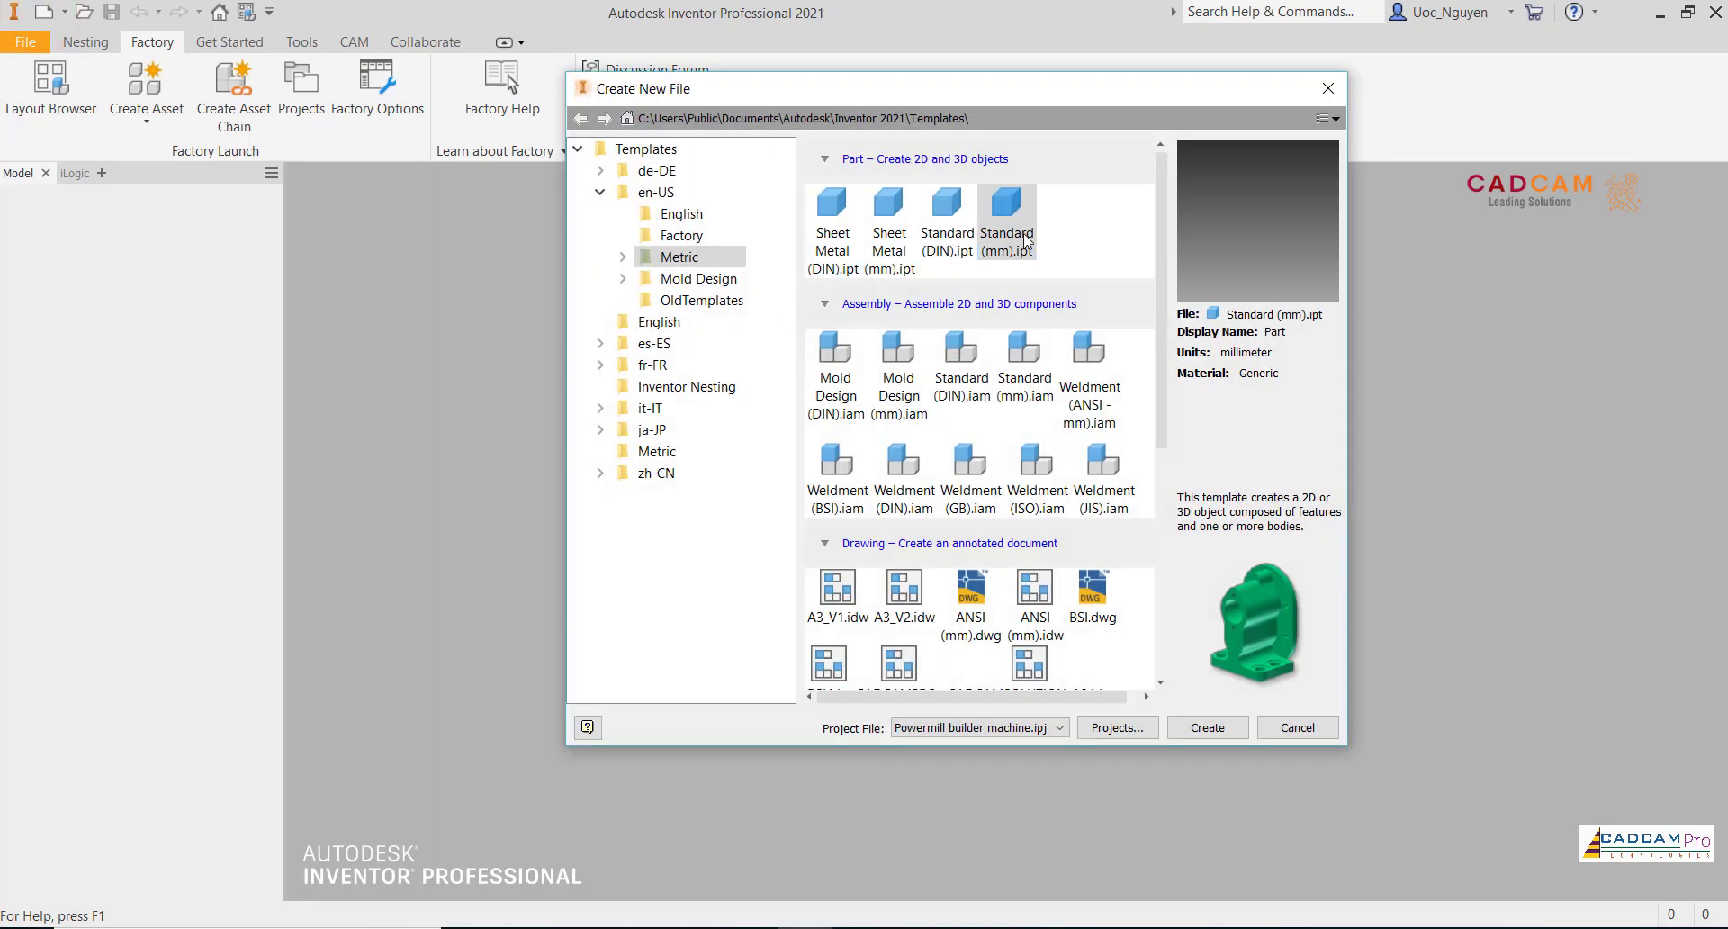
- Create a new Standard (mm) part and assign it the Steel, Alloy material
{"action": "left_click", "coordinate": [1185, 725]}
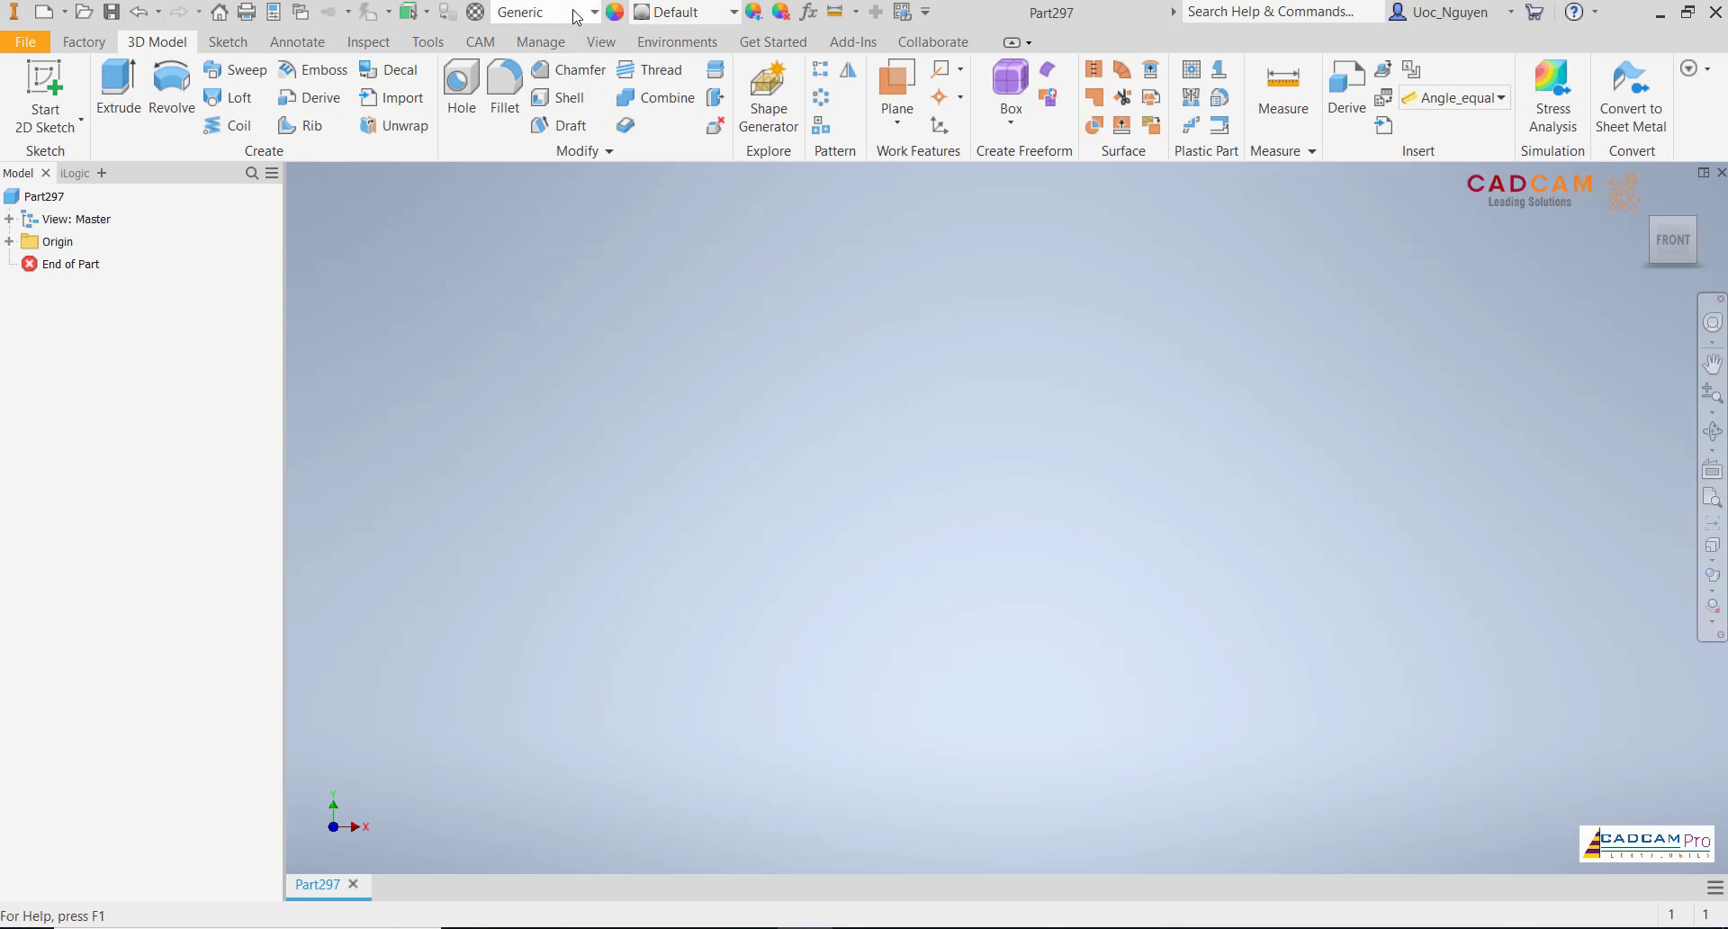
{"action": "left_click", "coordinate": [576, 14]}
{"action": "left_click_drag", "start_coordinate": [716, 419], "coordinate": [717, 587]}
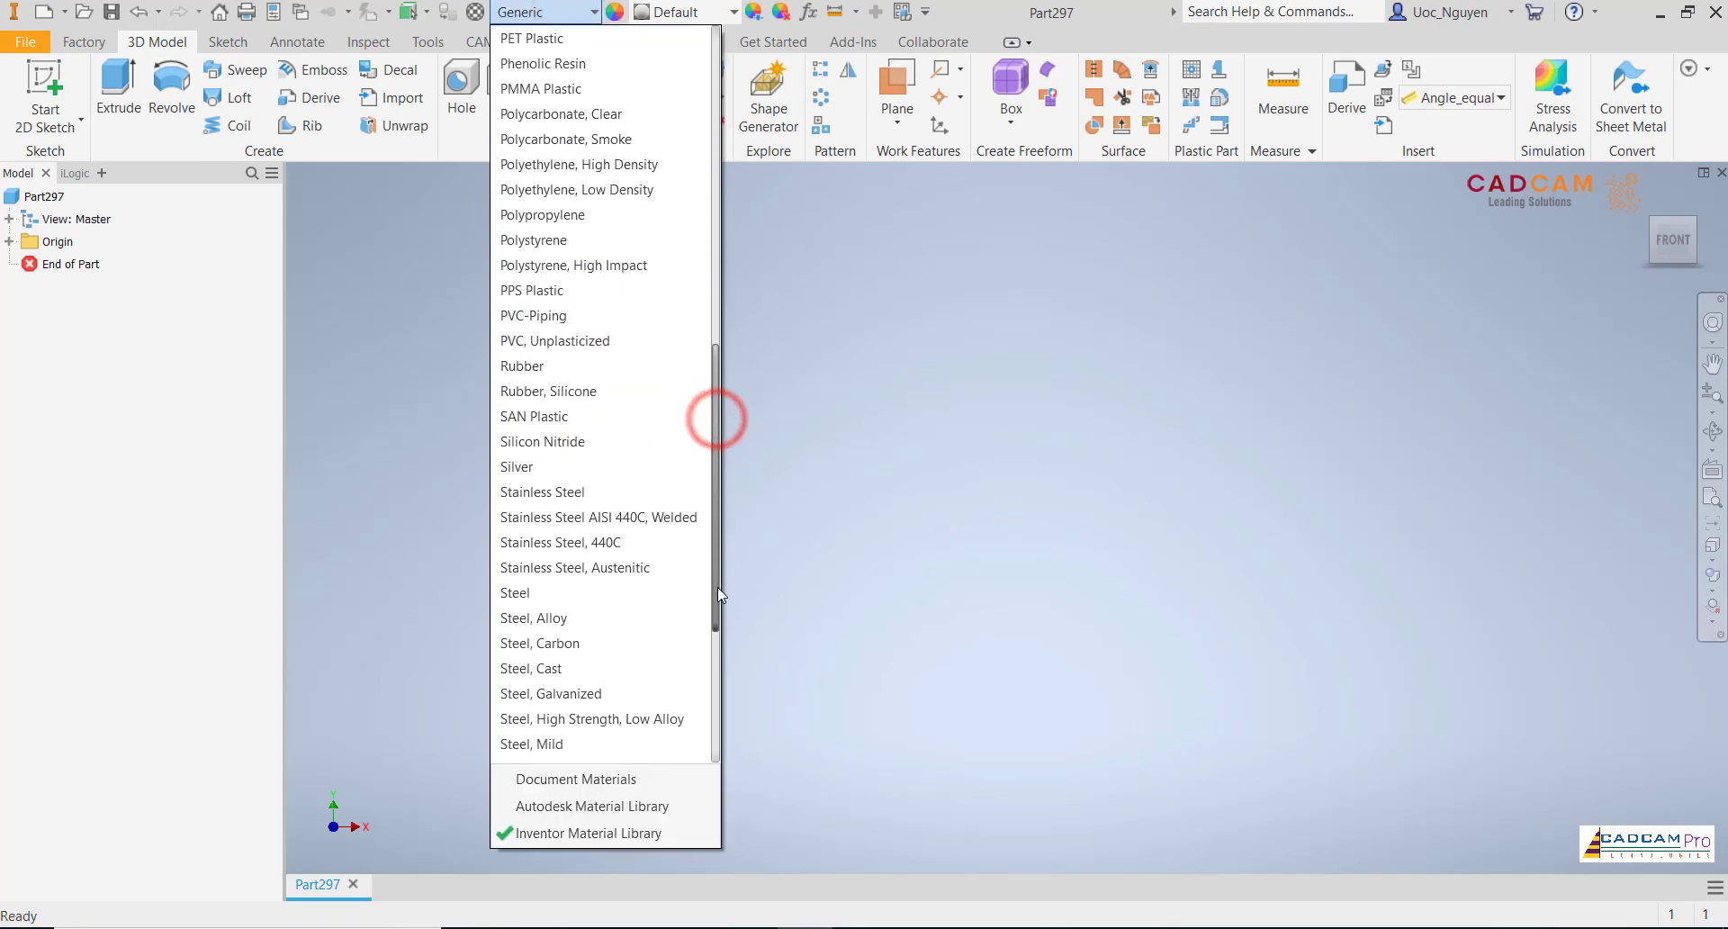
{"action": "left_click", "coordinate": [670, 619]}
{"action": "left_click", "coordinate": [807, 475]}
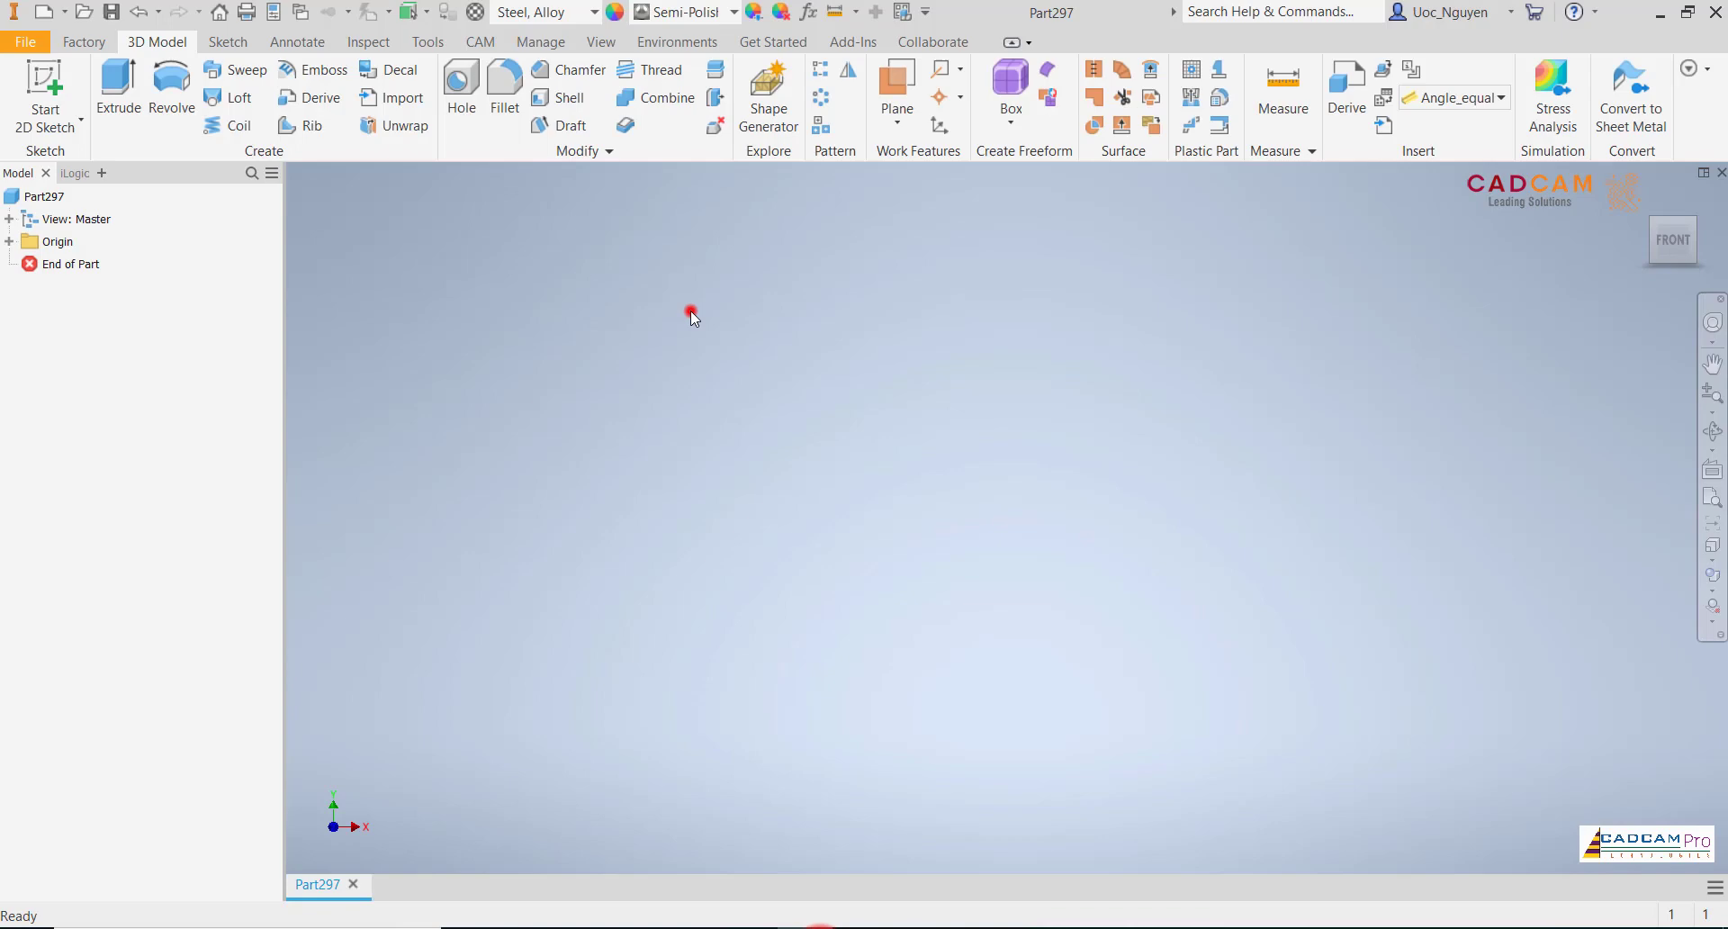
- Start a sketch on the XY plane and draw a centre-to-centre slot upward from the origin
{"action": "left_click", "coordinate": [690, 310]}
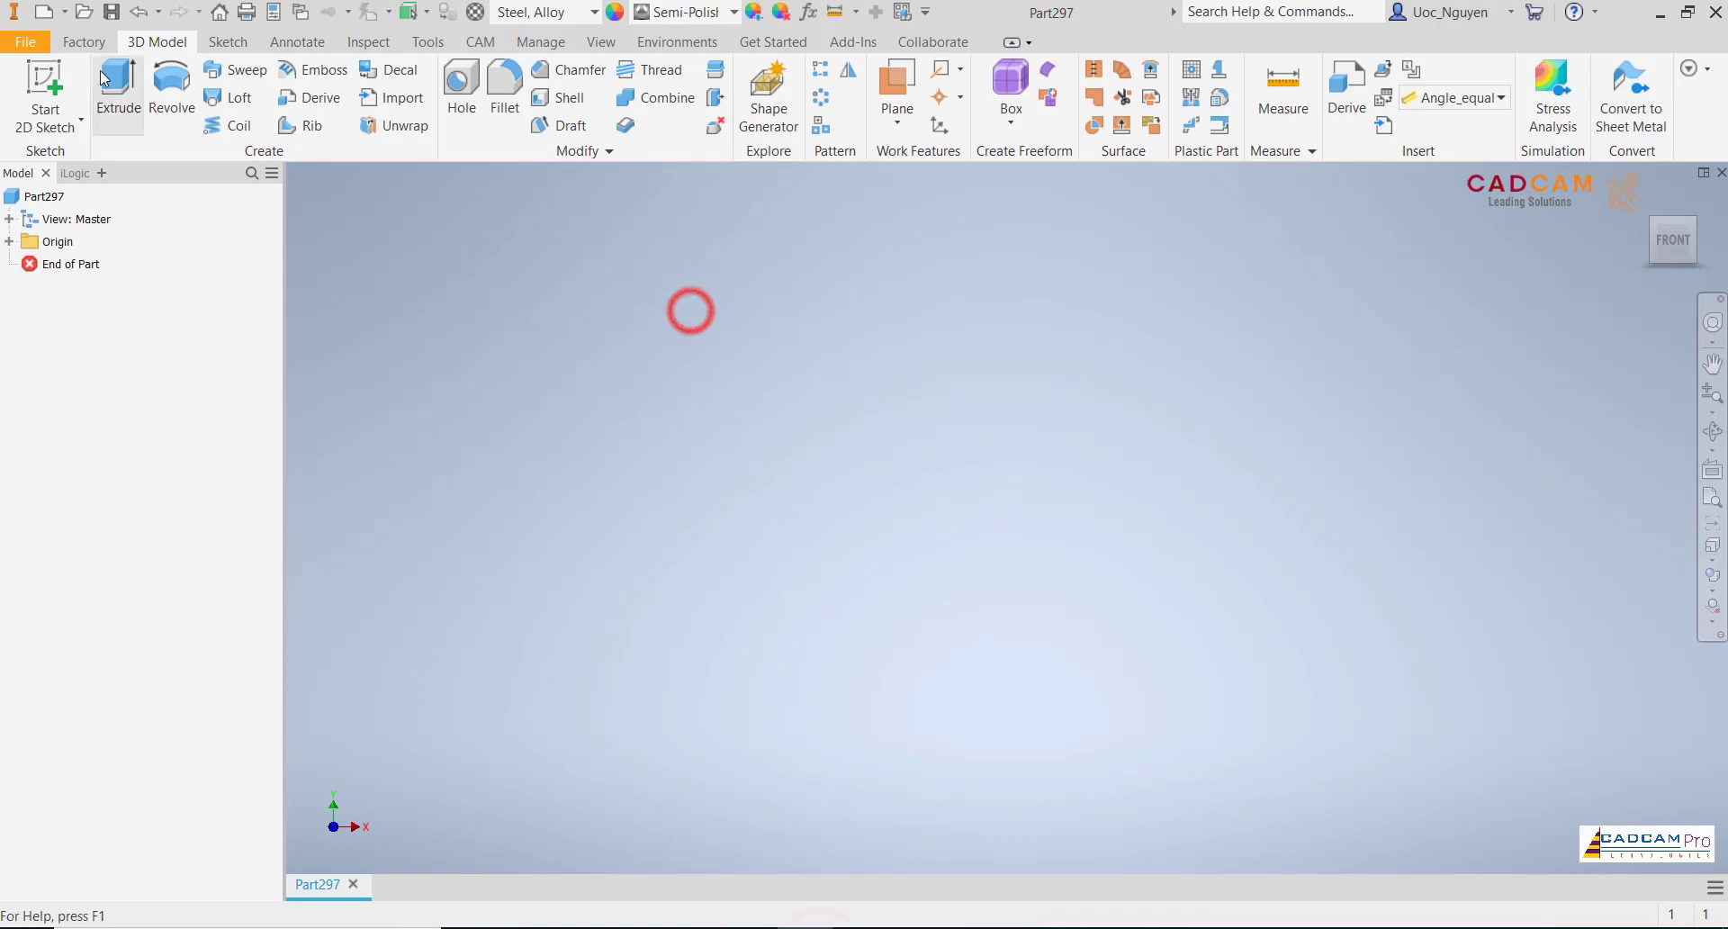
{"action": "key", "text": "s"}
{"action": "left_click", "coordinate": [920, 300]}
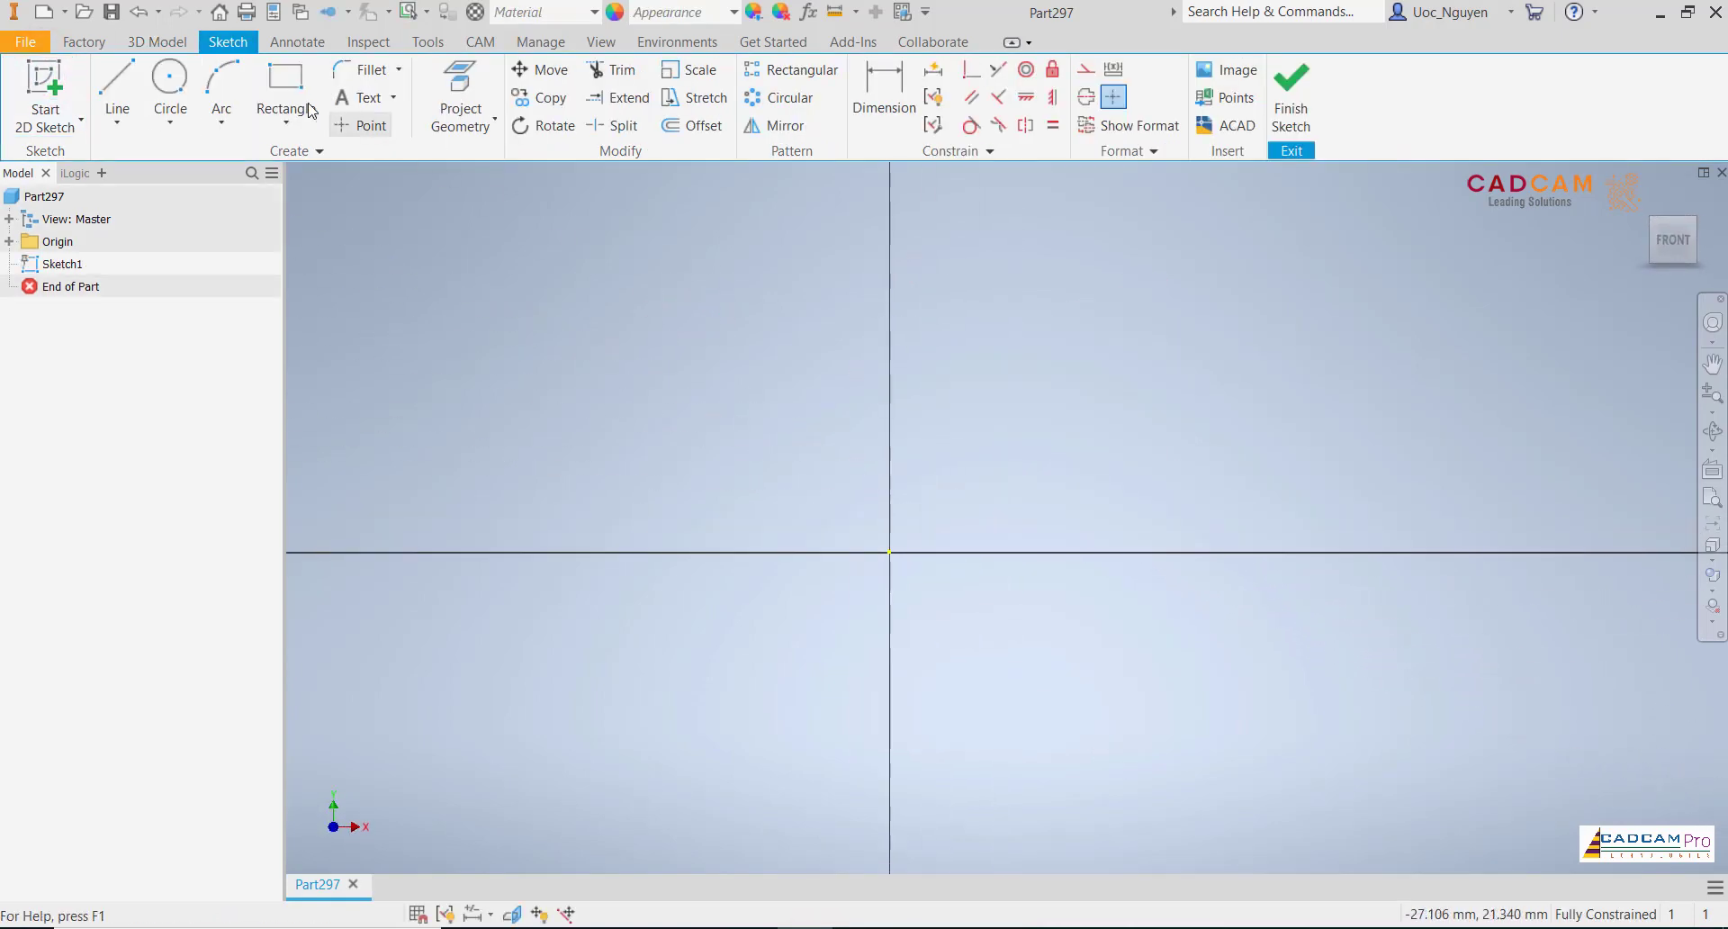
{"action": "left_click", "coordinate": [178, 88]}
{"action": "left_click", "coordinate": [890, 552]}
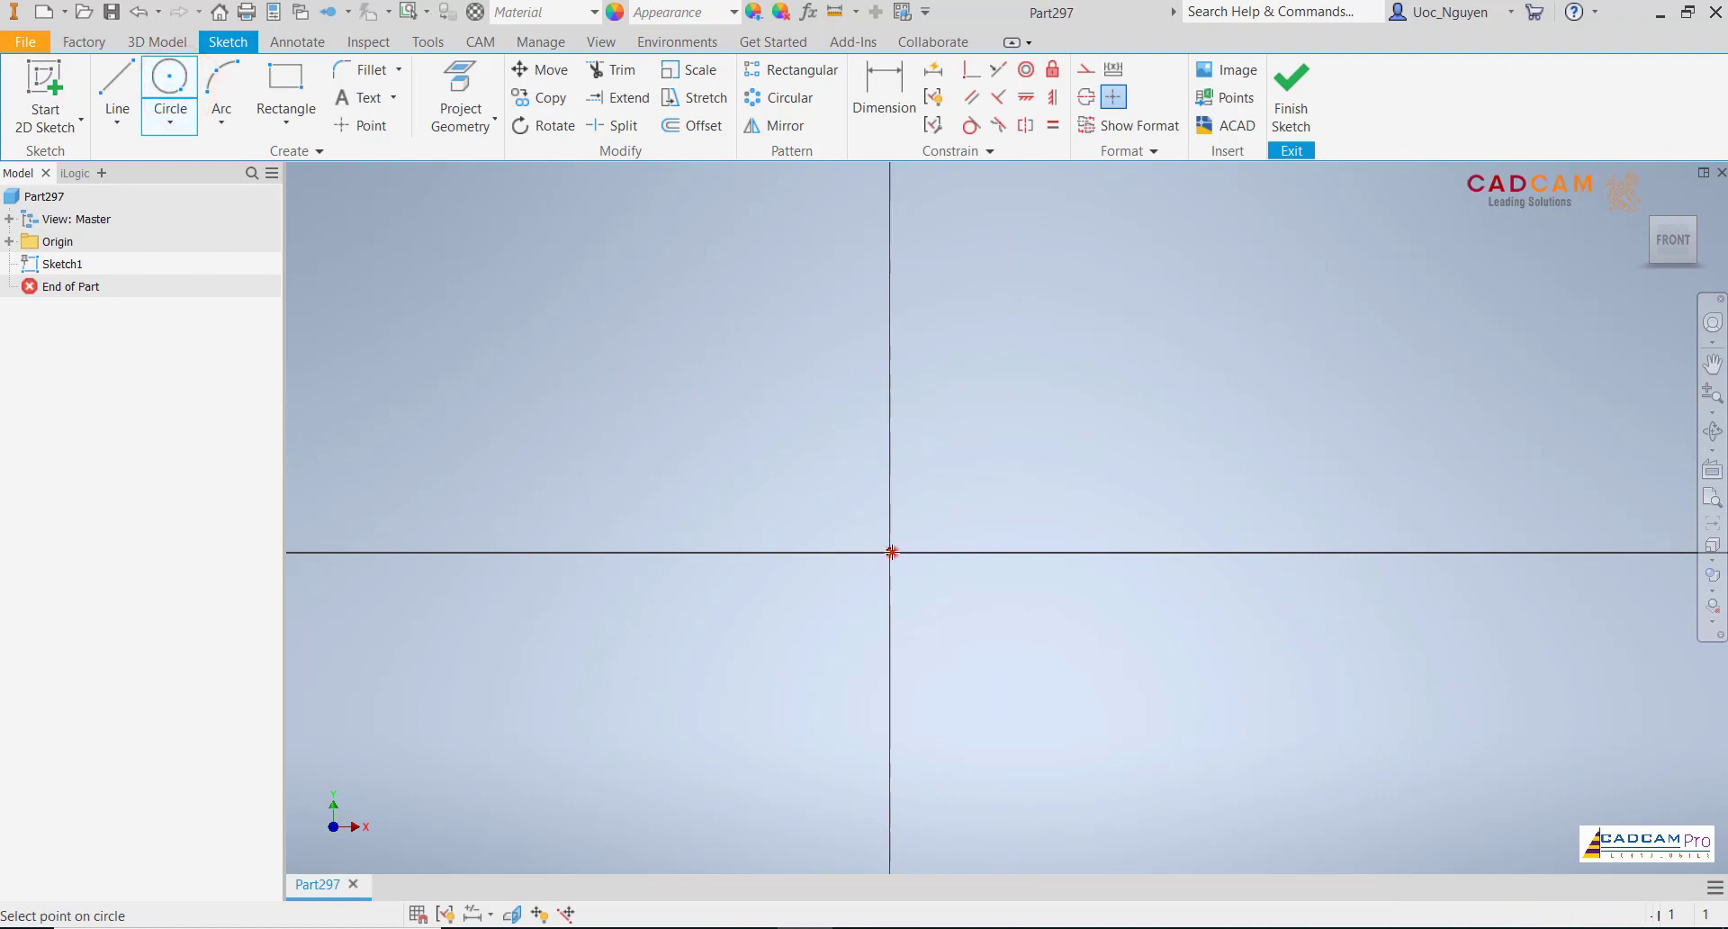
{"action": "key", "text": "Escape"}
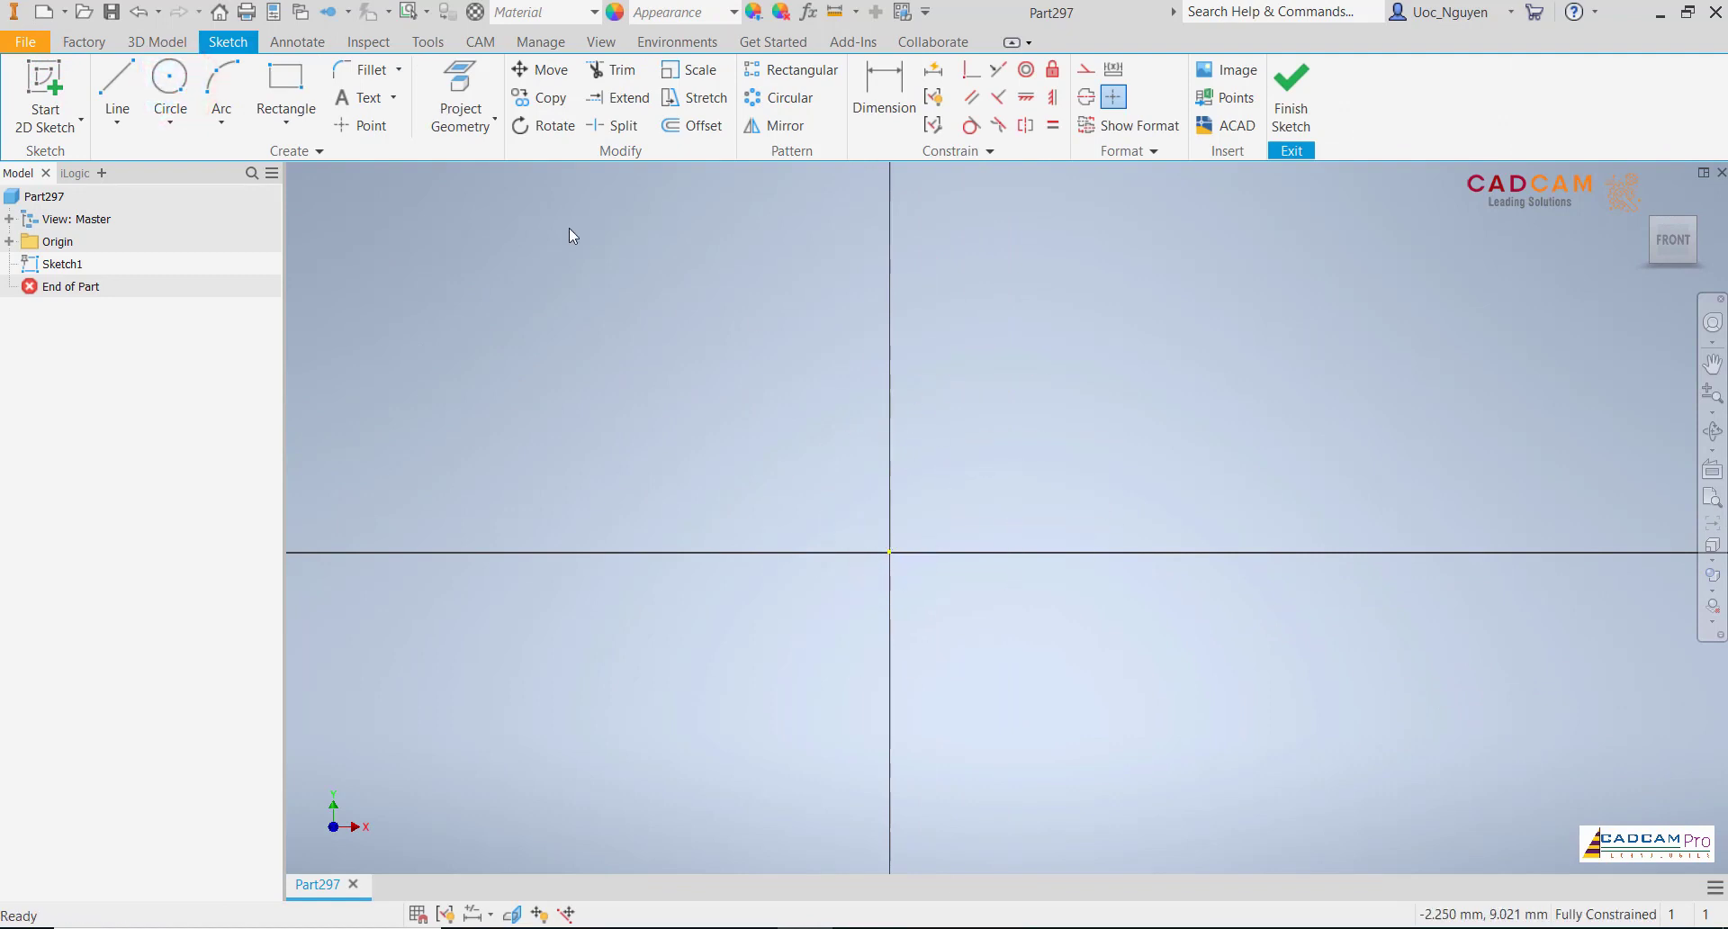
{"action": "left_click", "coordinate": [286, 124]}
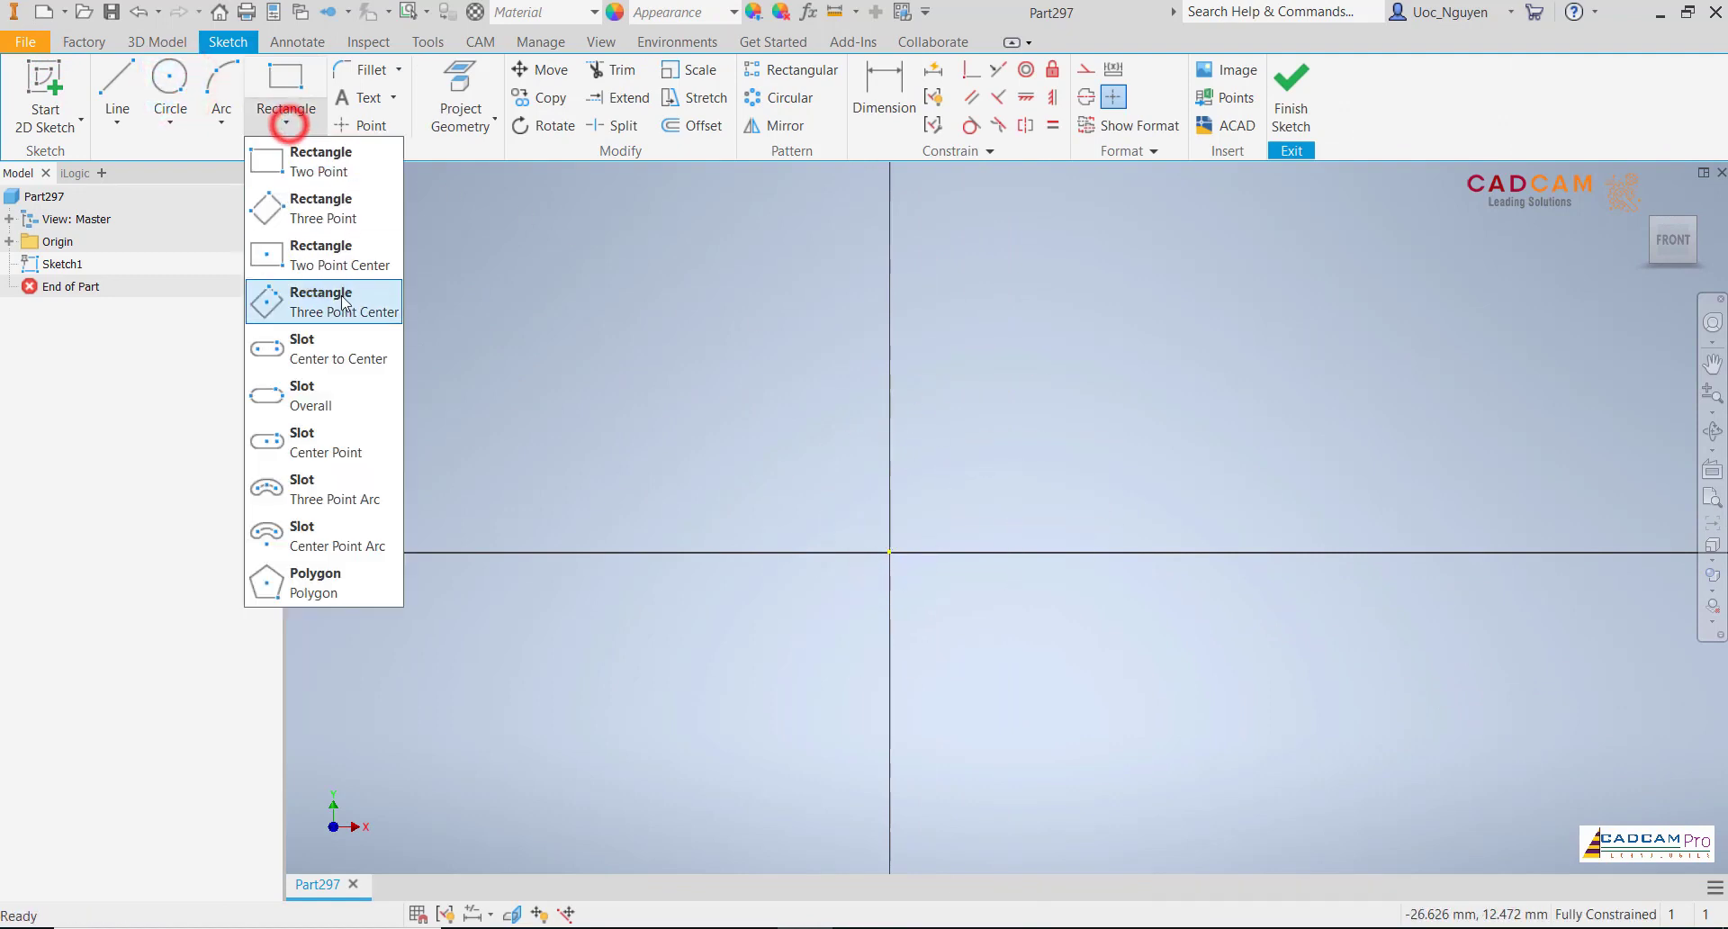
{"action": "left_click", "coordinate": [320, 352]}
{"action": "left_click", "coordinate": [890, 552]}
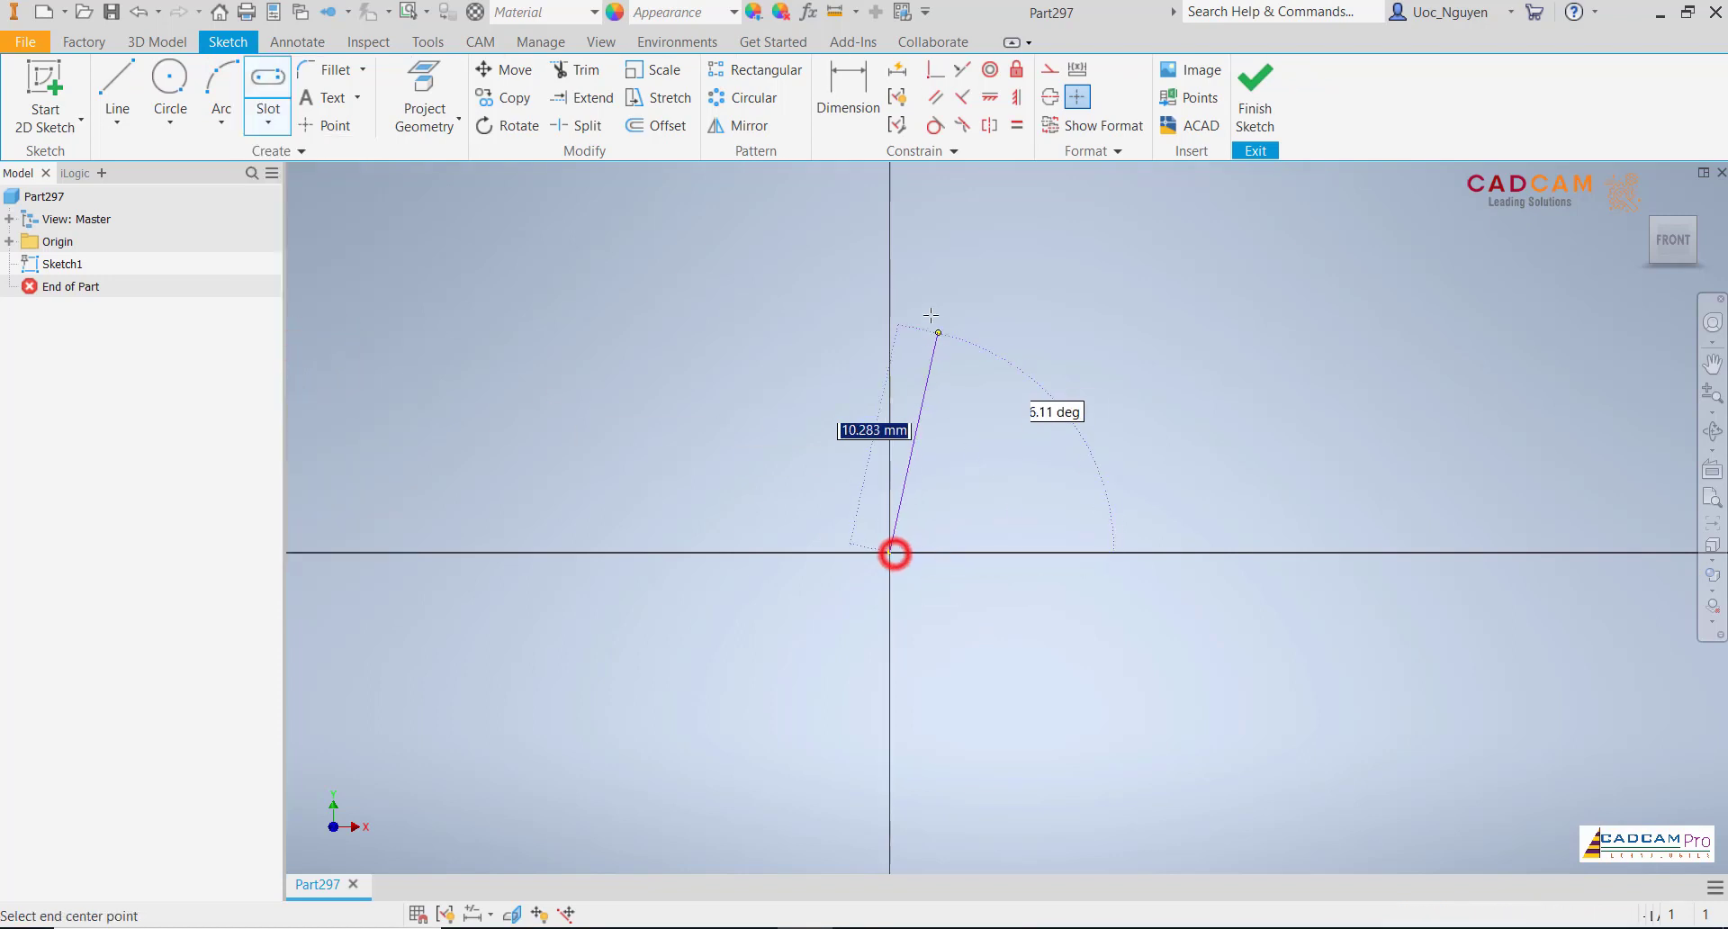
{"action": "left_click", "coordinate": [891, 310]}
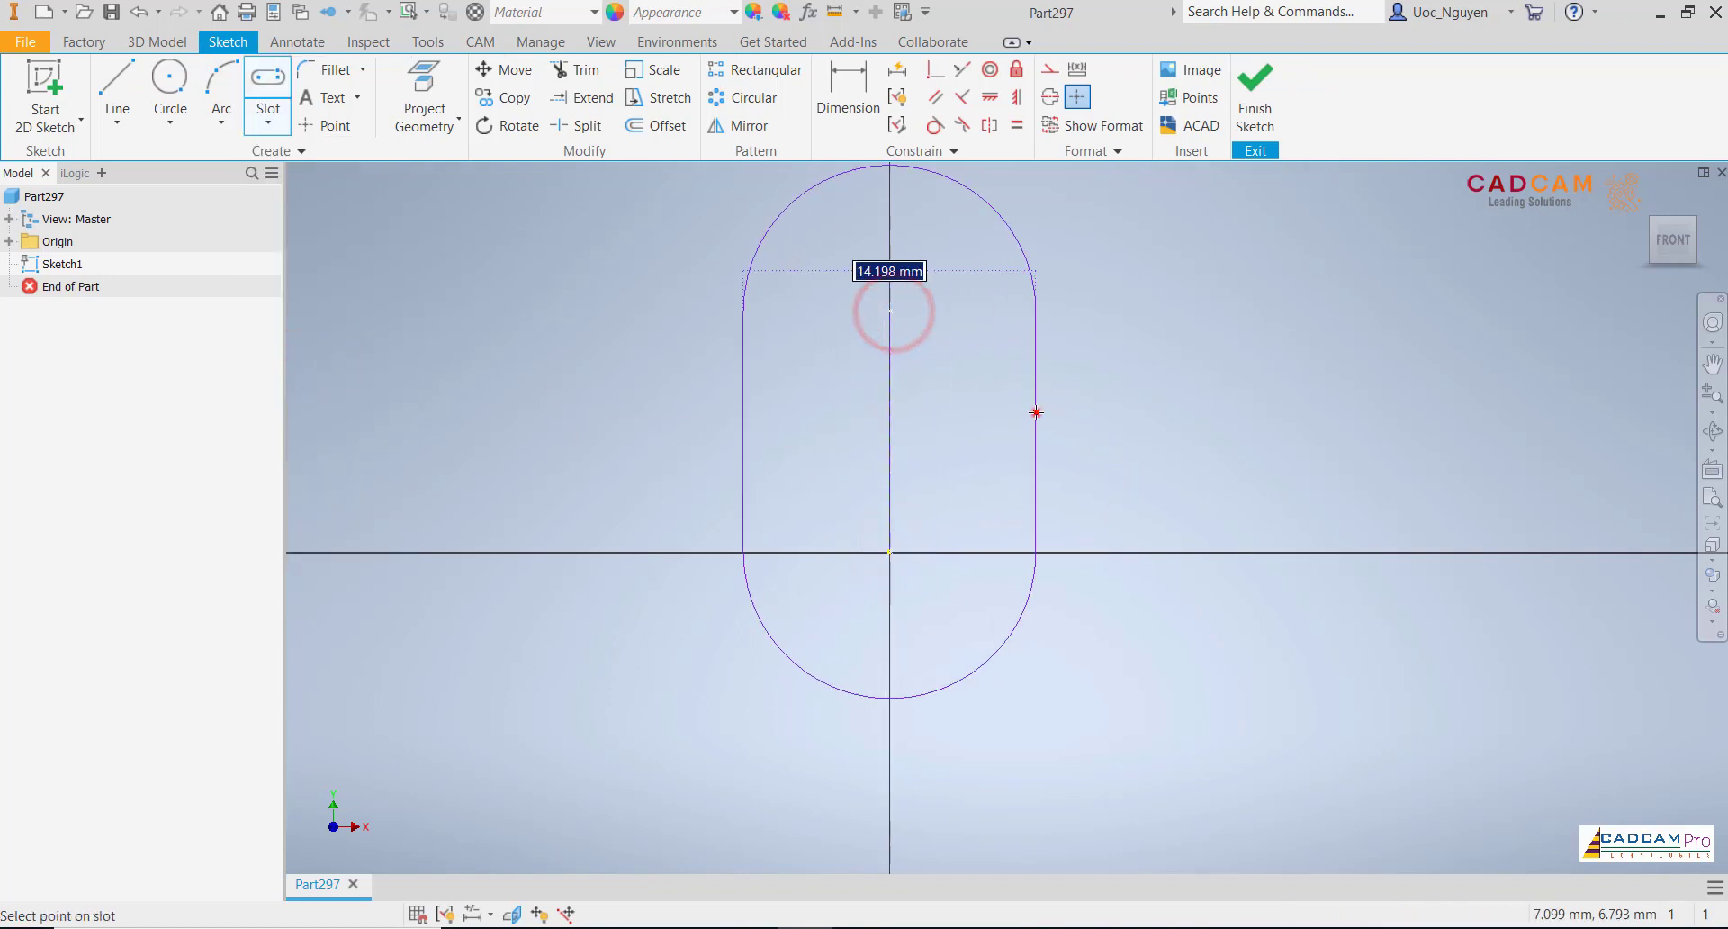
{"action": "left_click", "coordinate": [1036, 412]}
- Dimension the slot's bottom end arc as 40
{"action": "key", "text": "d"}
{"action": "scroll", "coordinate": [934, 397], "scroll_direction": "down", "scroll_amount": 2}
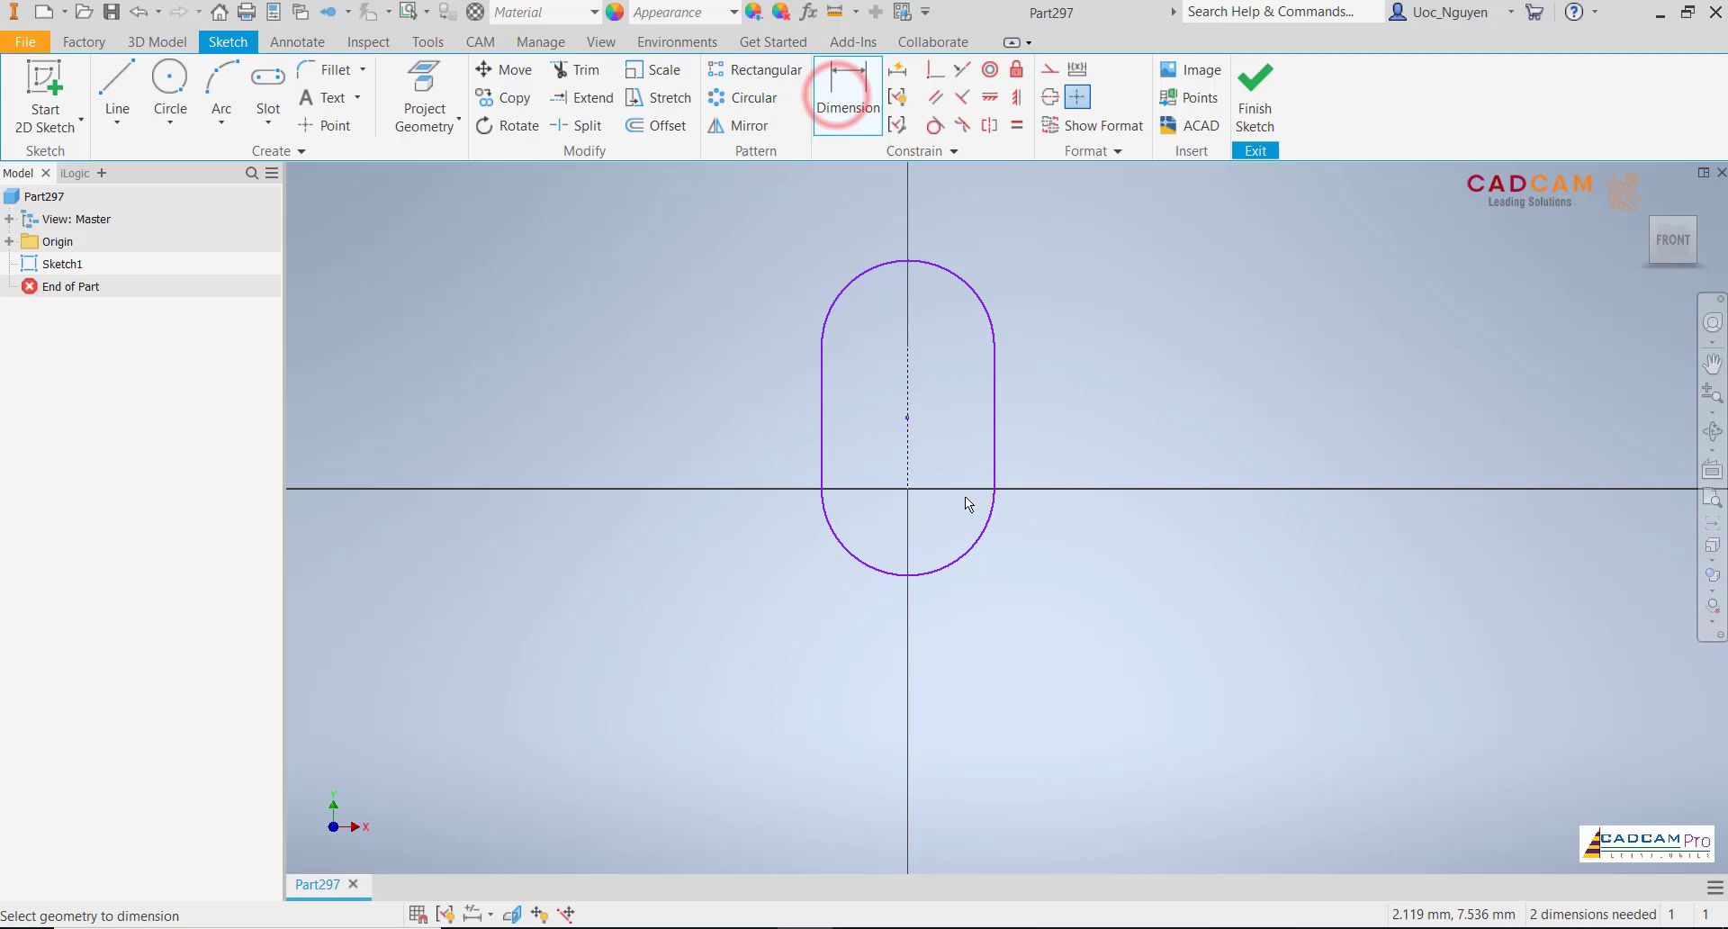
{"action": "left_click", "coordinate": [969, 556]}
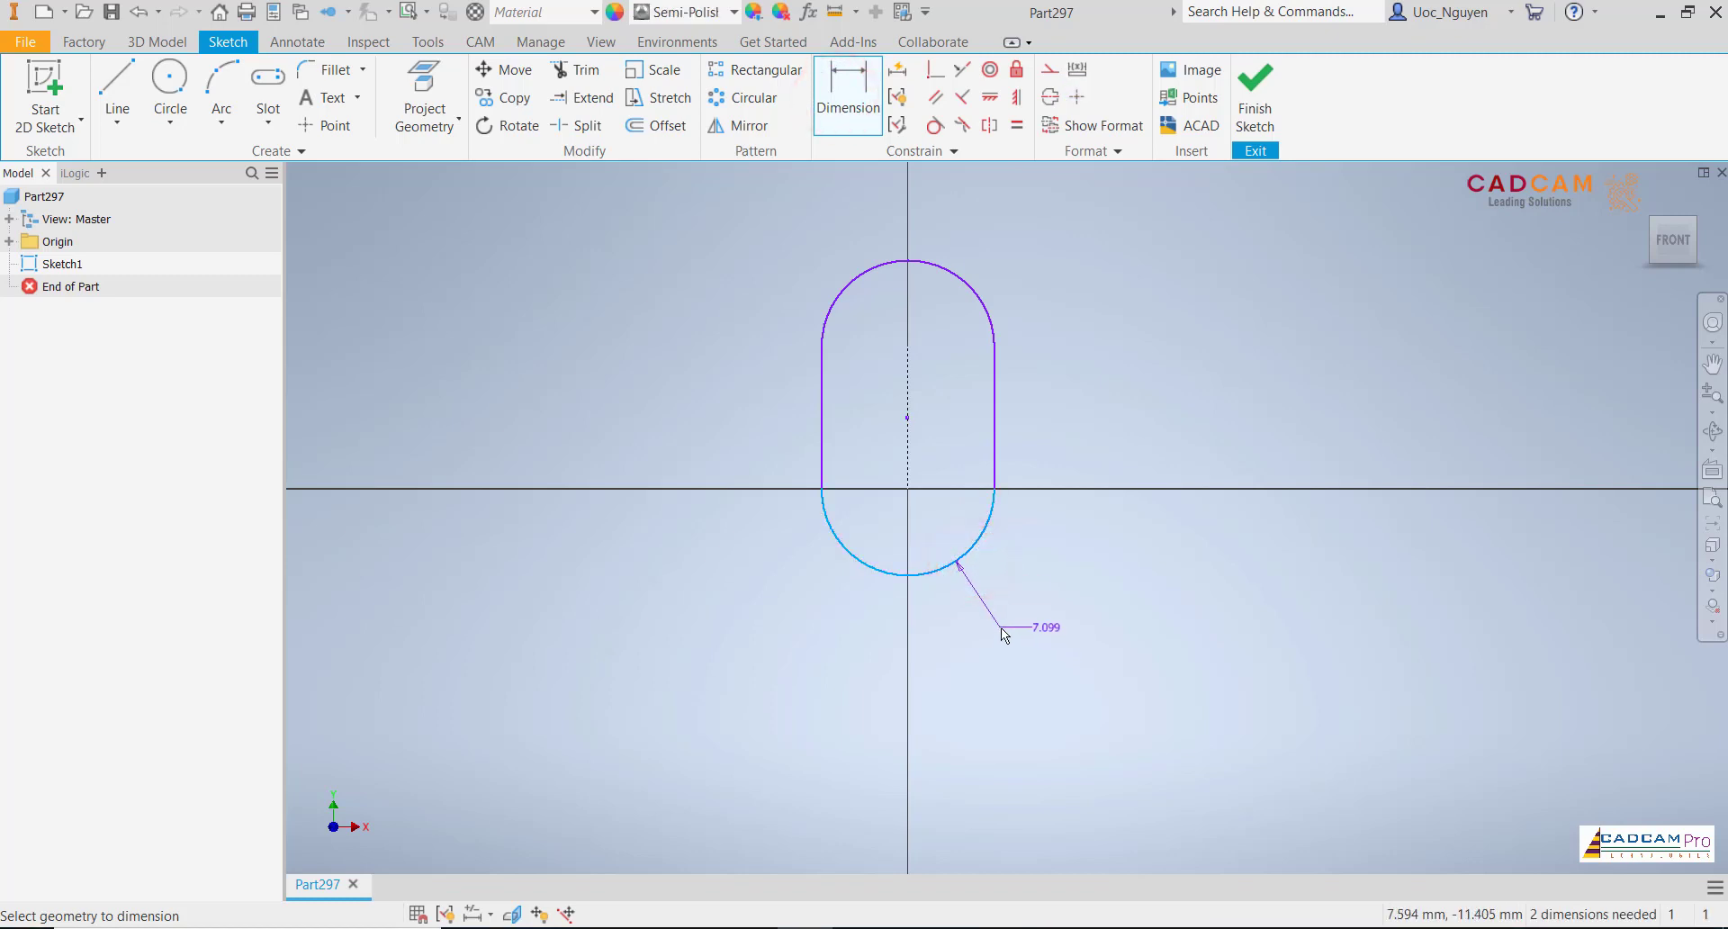
{"action": "left_click", "coordinate": [1001, 628]}
{"action": "type", "text": "40"}
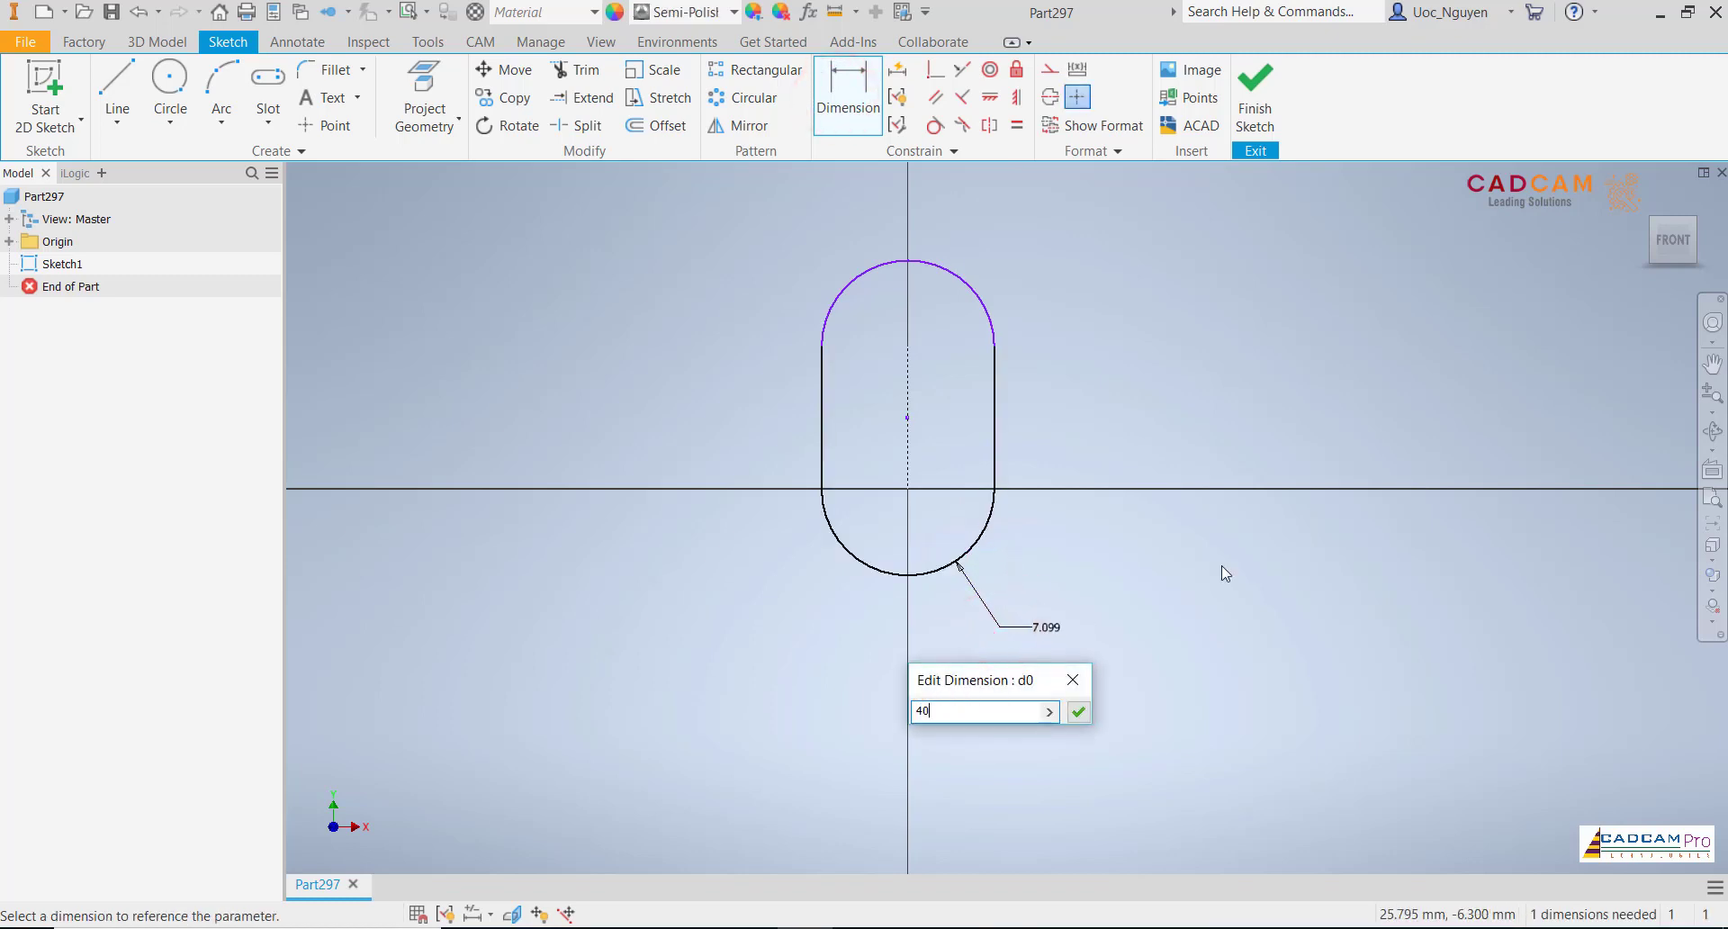
{"action": "key", "text": "Return"}
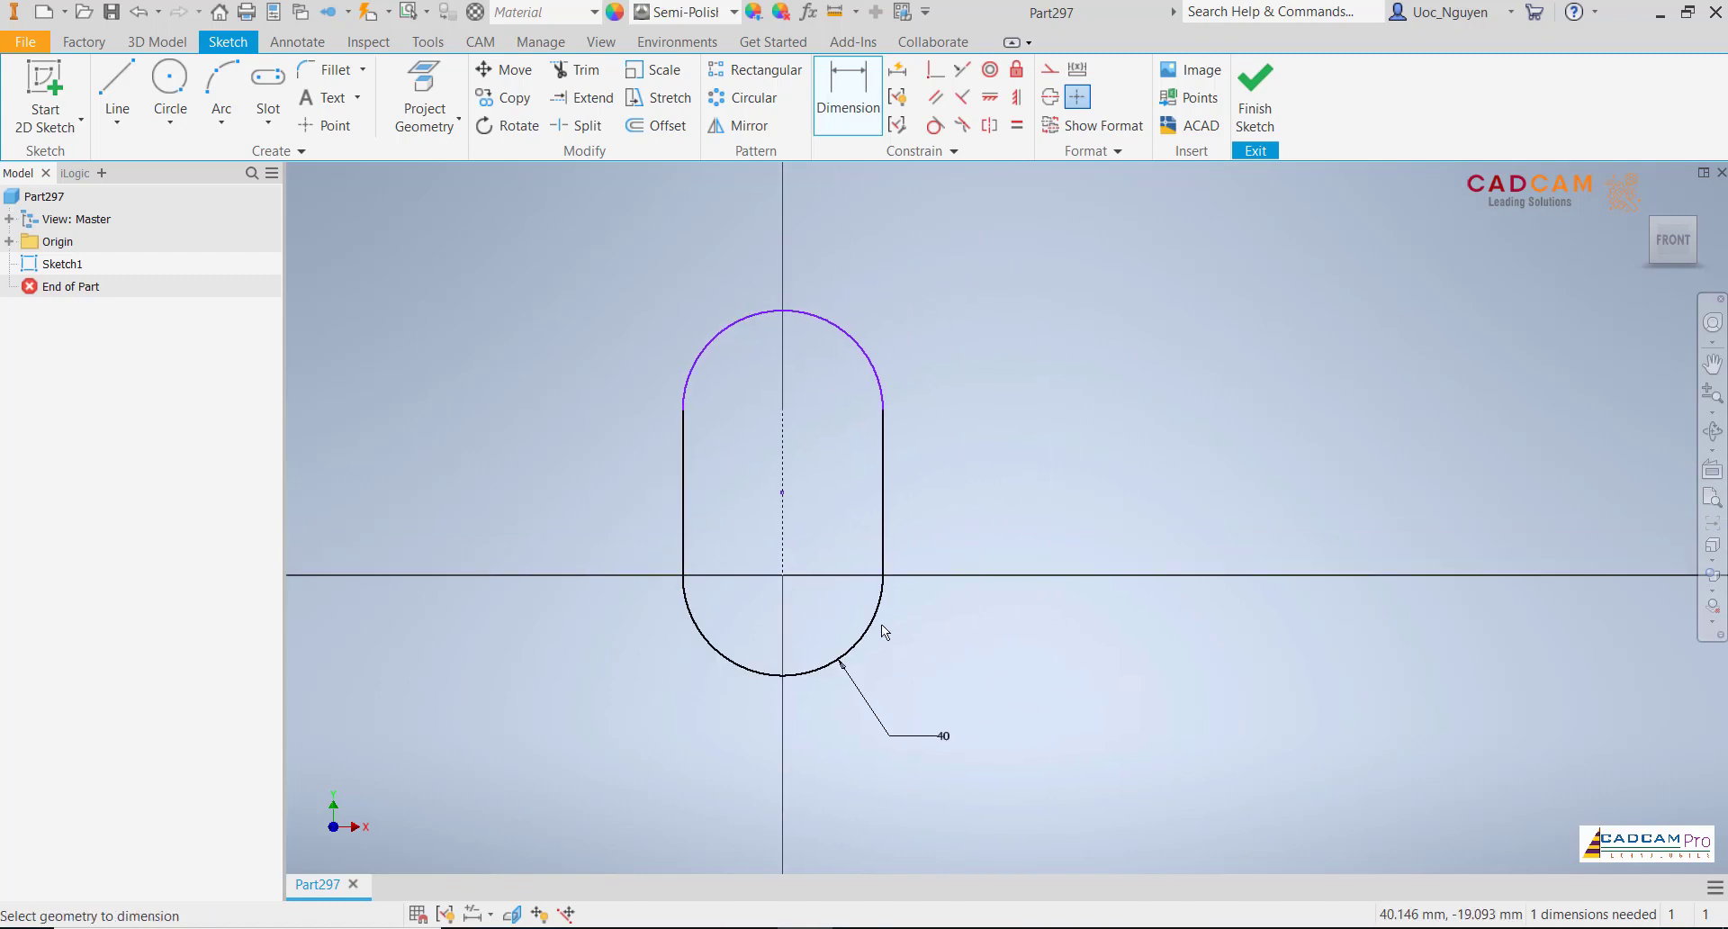
- Link the slot's centre distance to the 40 dimension (d0) and finish the sketch
{"action": "left_click", "coordinate": [877, 626]}
{"action": "left_click", "coordinate": [868, 360]}
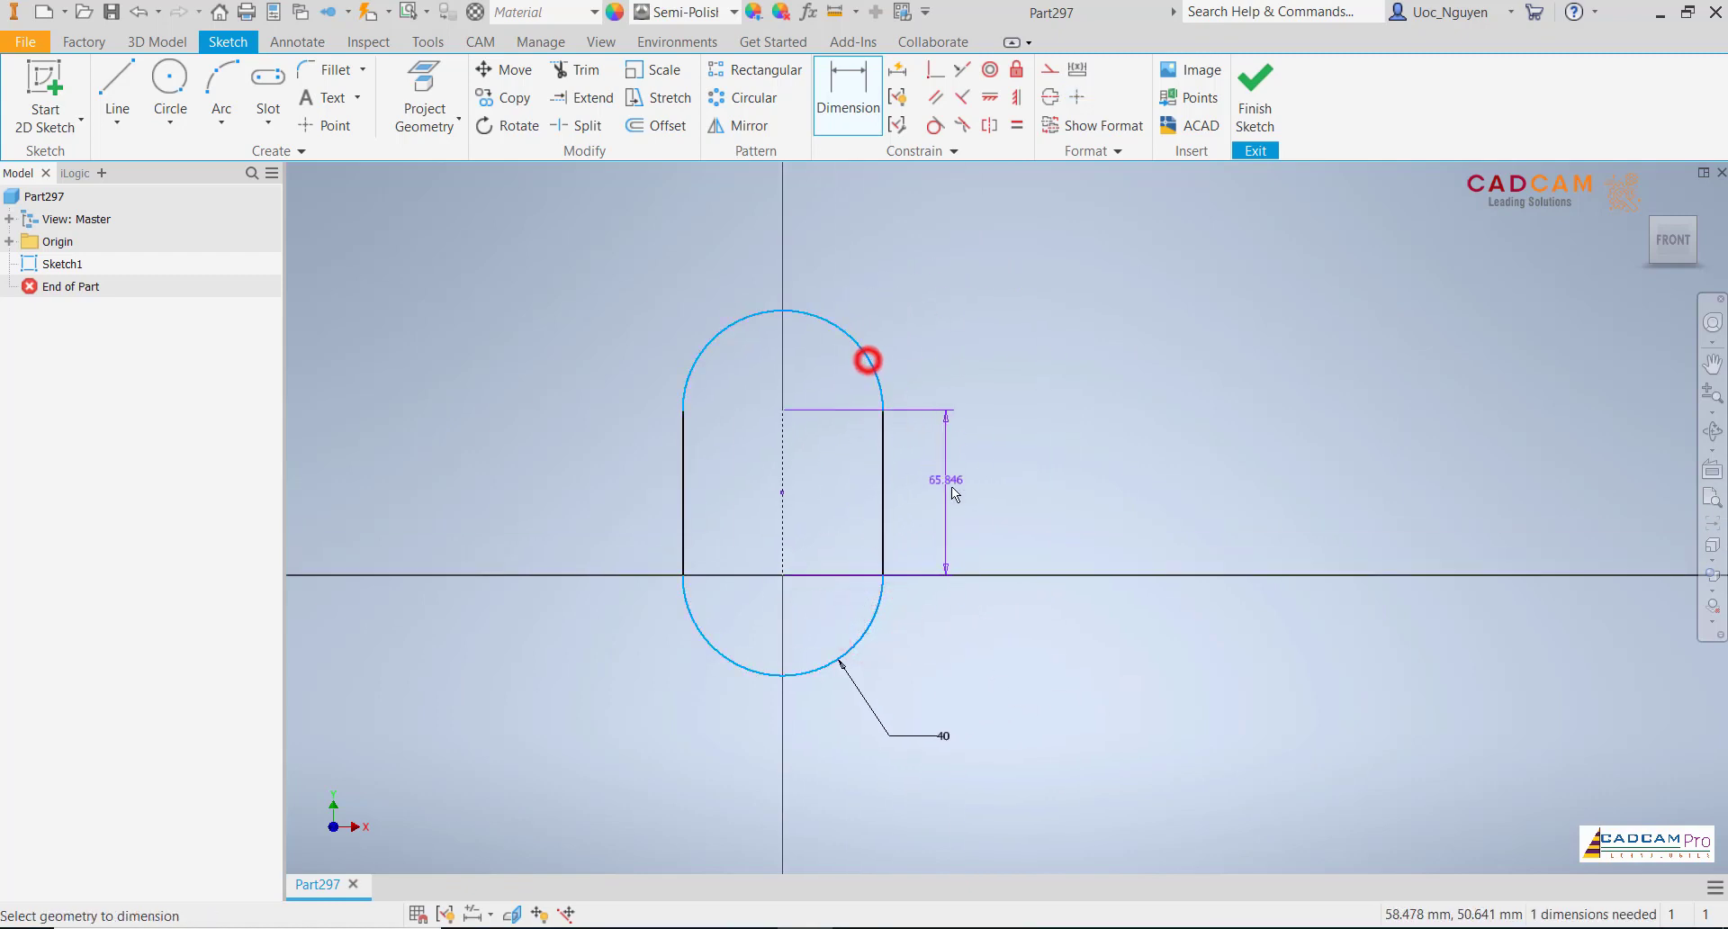
{"action": "left_click", "coordinate": [963, 491]}
{"action": "left_click", "coordinate": [943, 736]}
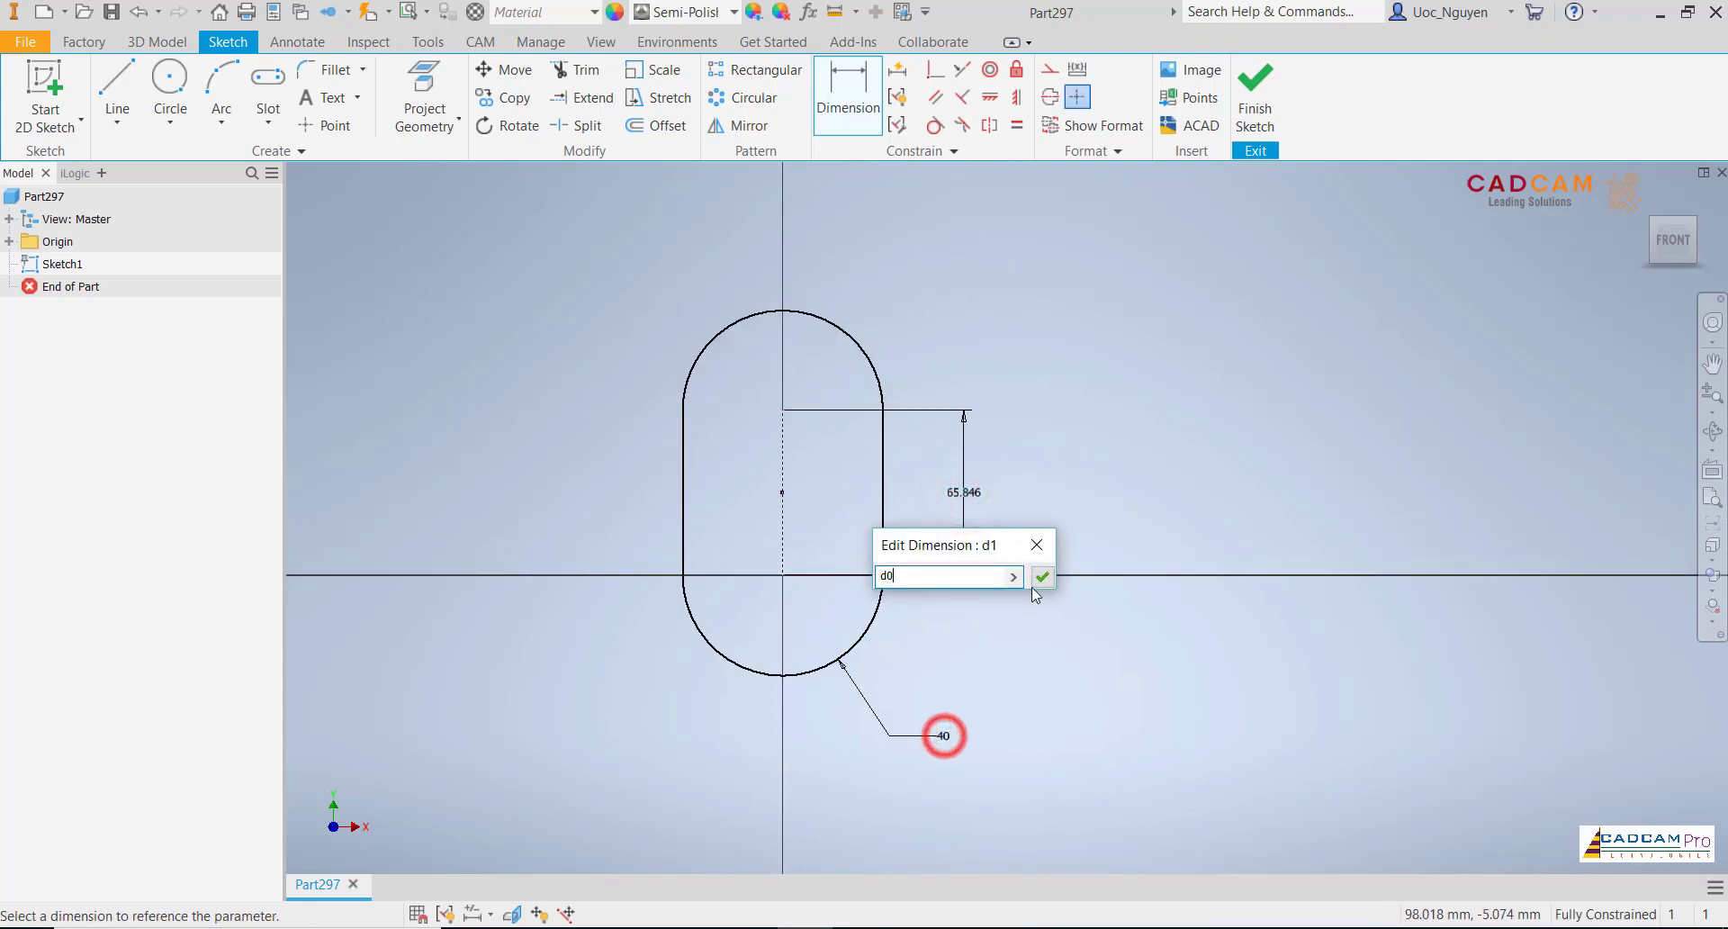
{"action": "left_click", "coordinate": [1039, 578]}
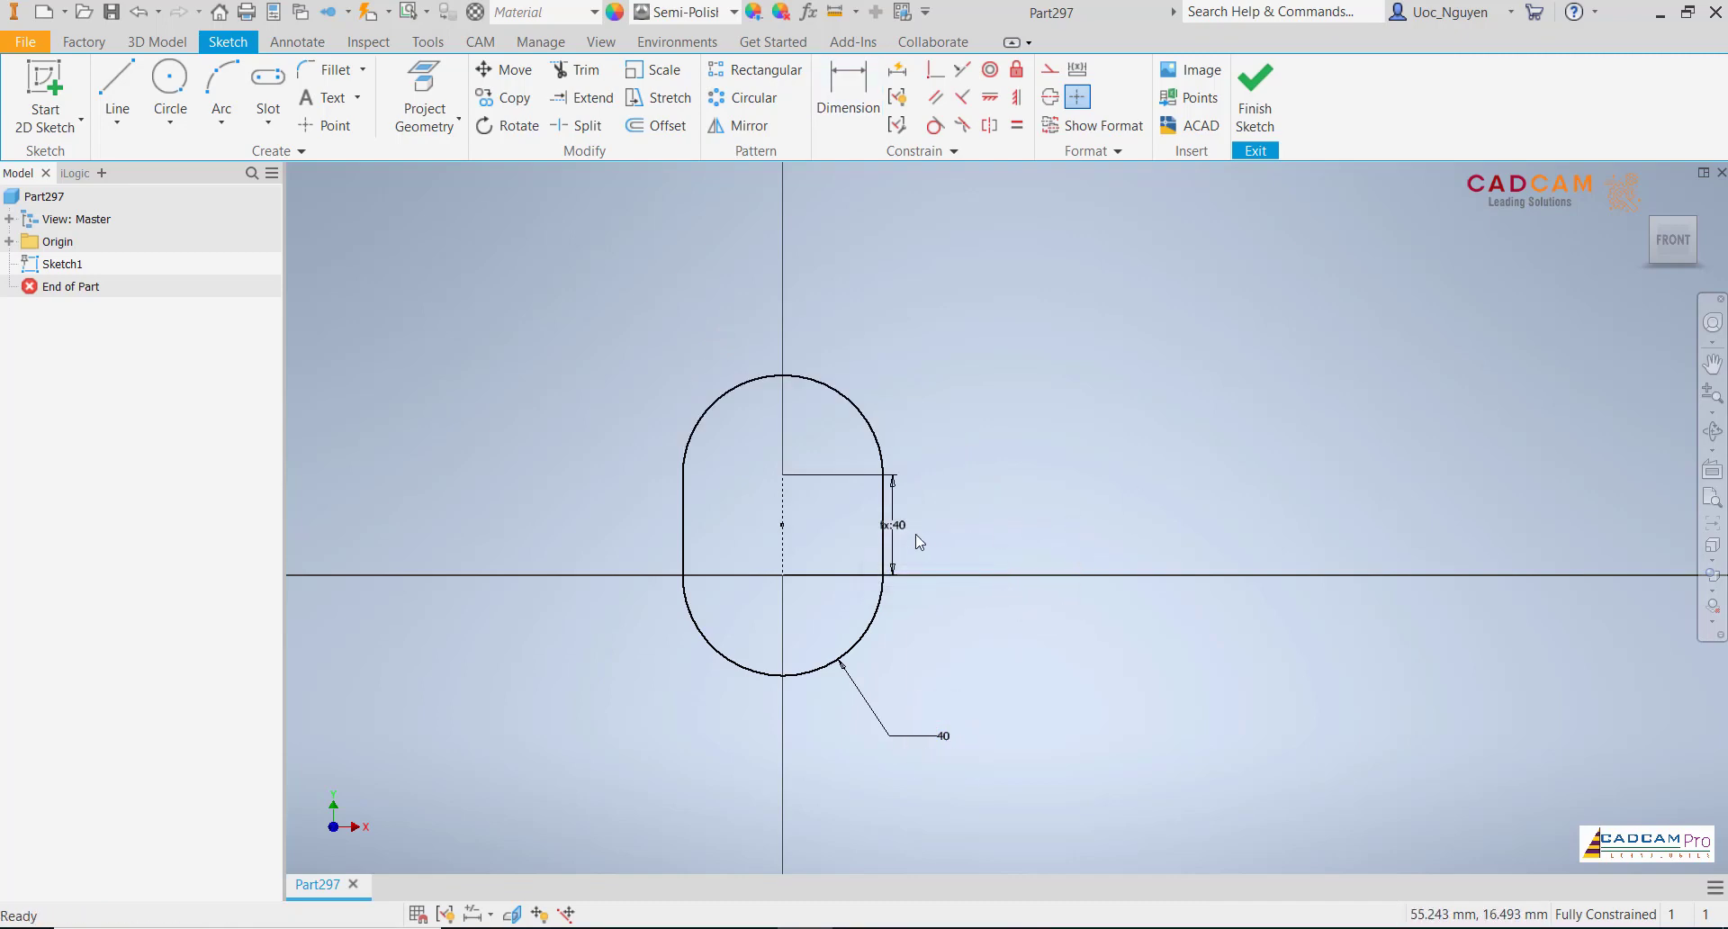
{"action": "left_click_drag", "start_coordinate": [901, 525], "coordinate": [960, 532]}
{"action": "left_click", "coordinate": [1116, 506]}
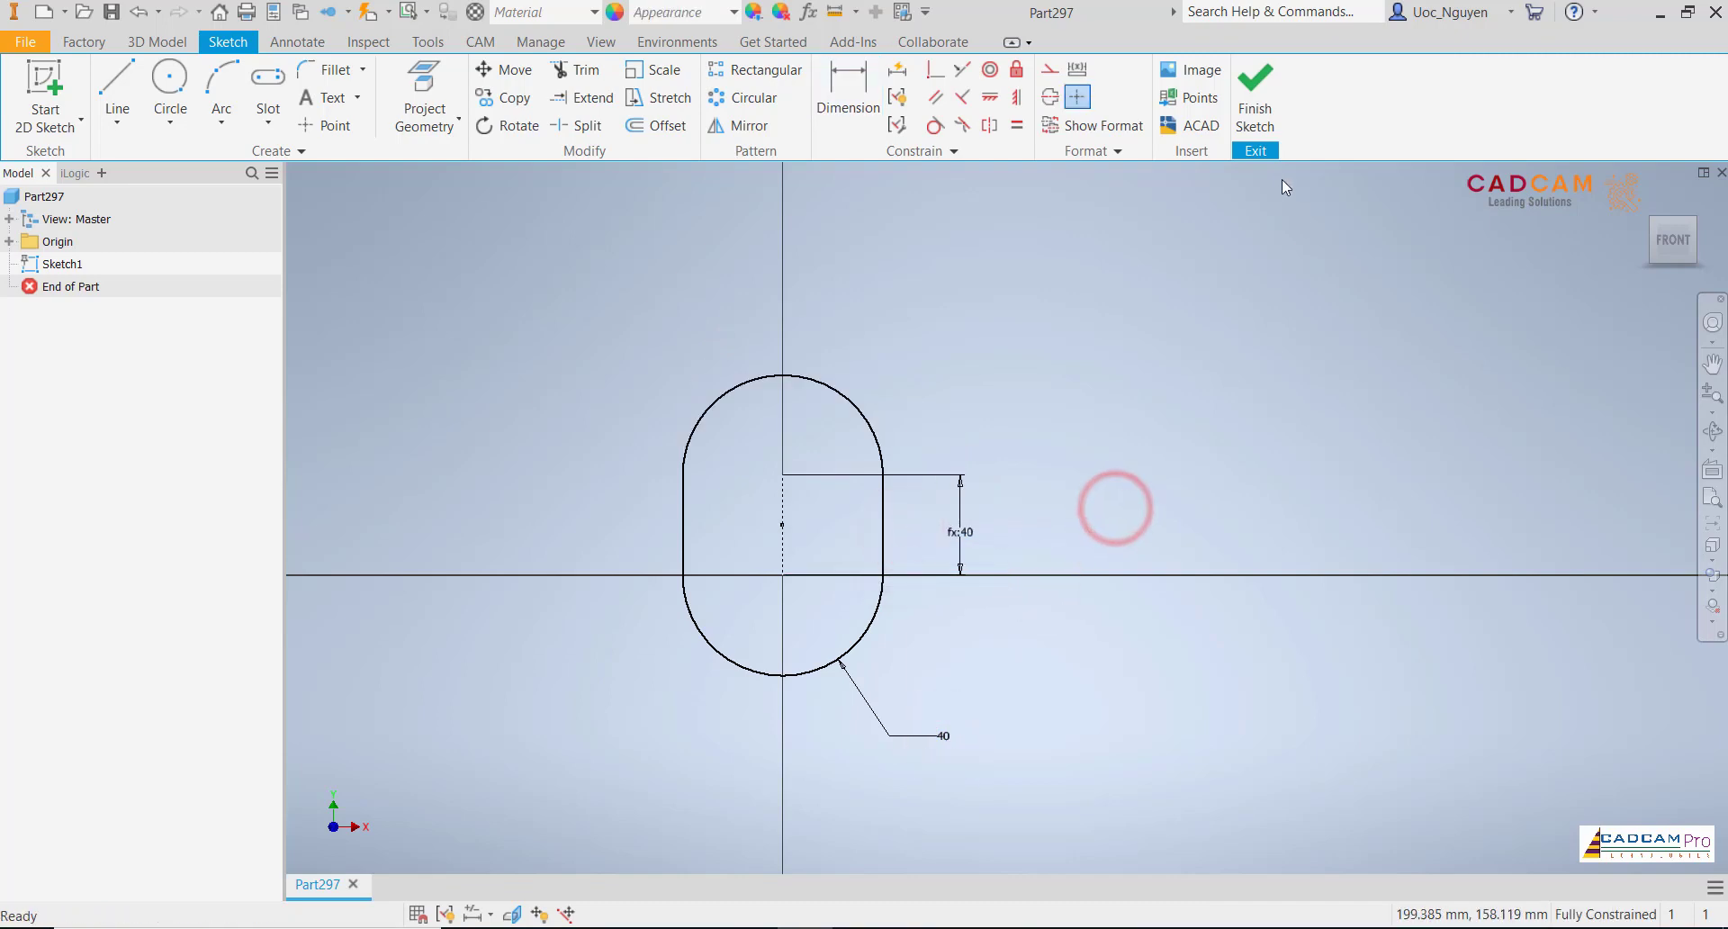
{"action": "left_click", "coordinate": [1260, 124]}
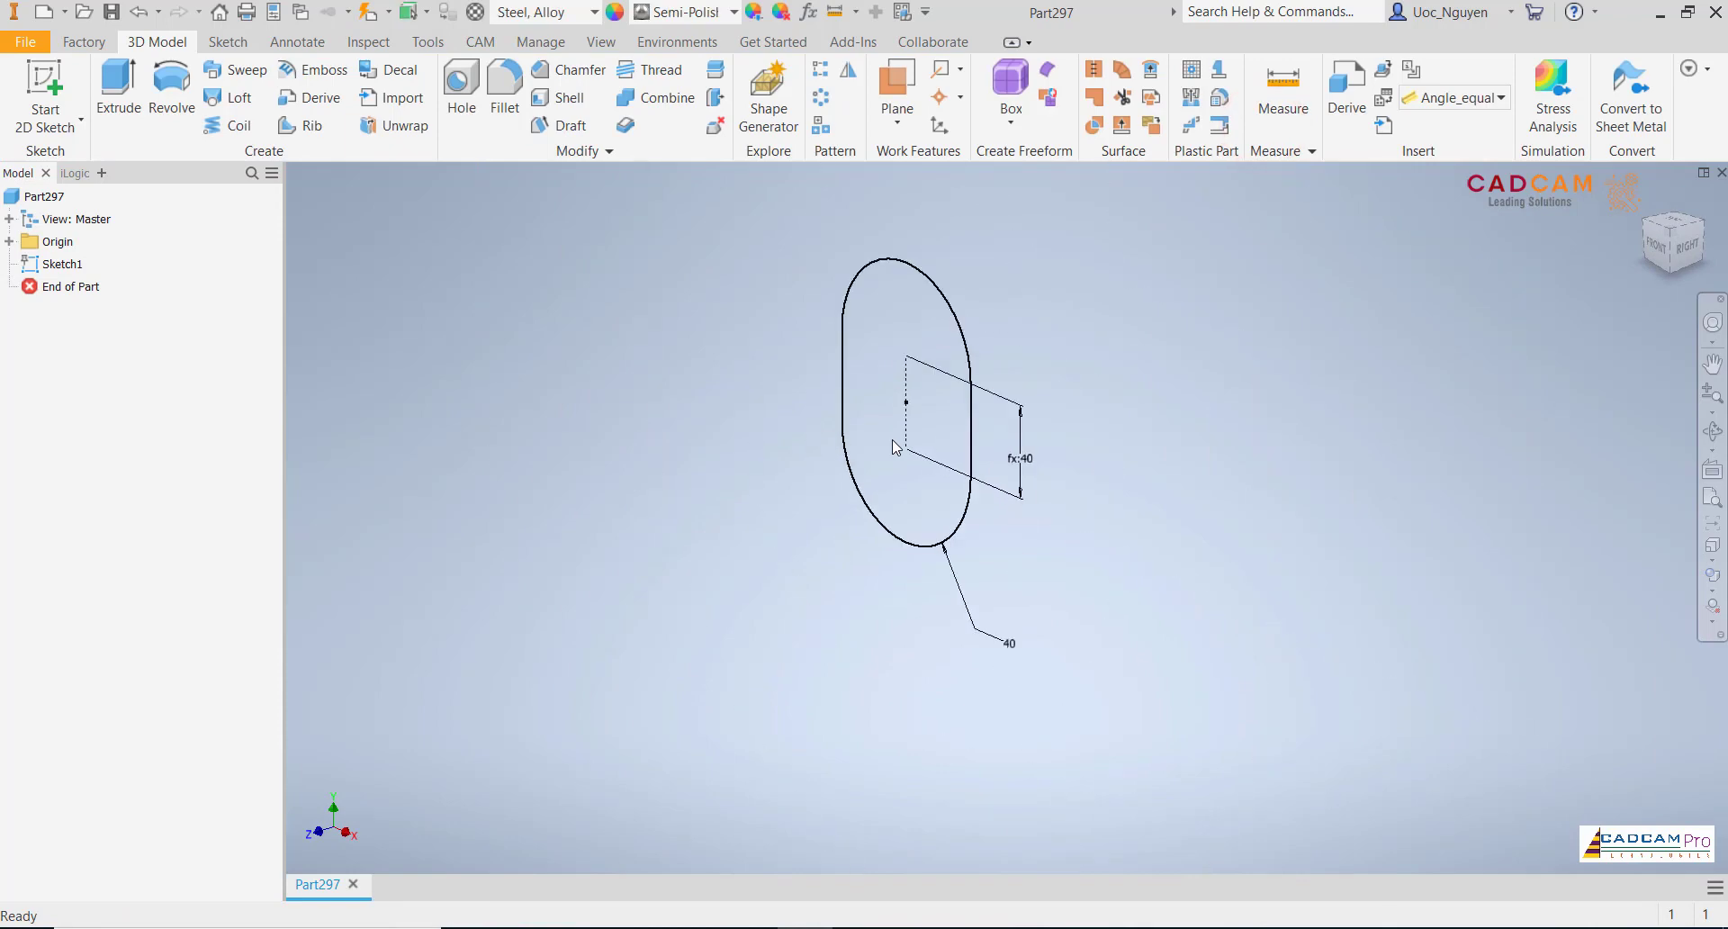
- Start a new sketch on the YZ origin plane
{"action": "left_click", "coordinate": [10, 241]}
{"action": "left_click", "coordinate": [81, 264]}
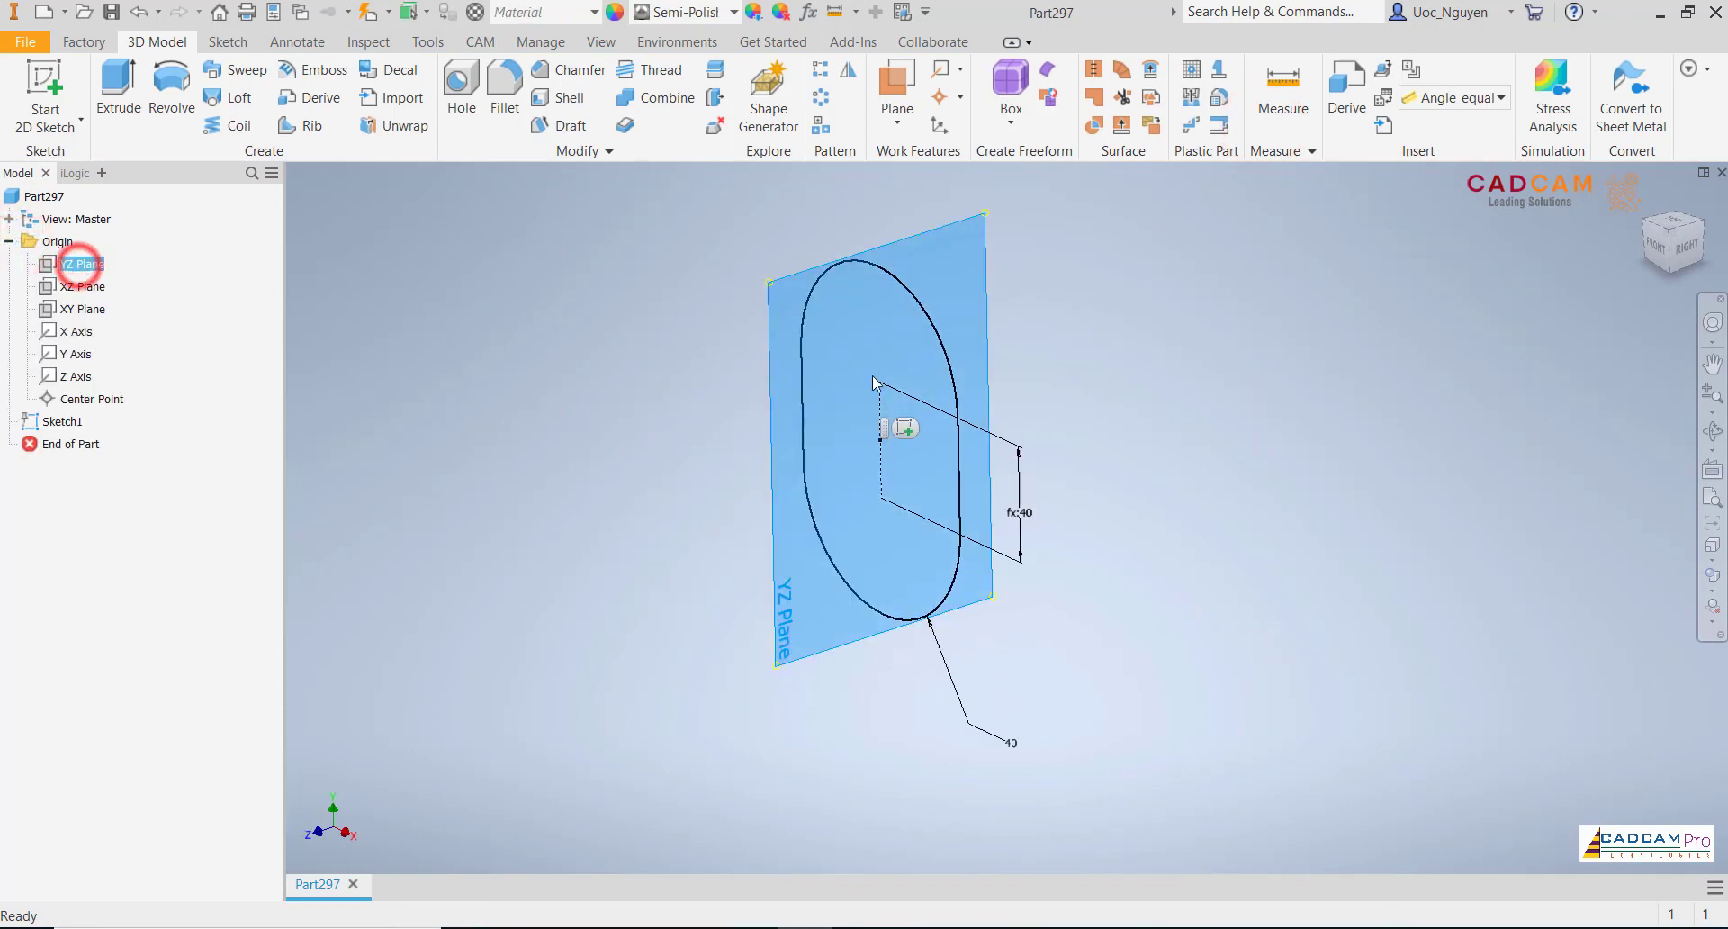
{"action": "left_click", "coordinate": [905, 433]}
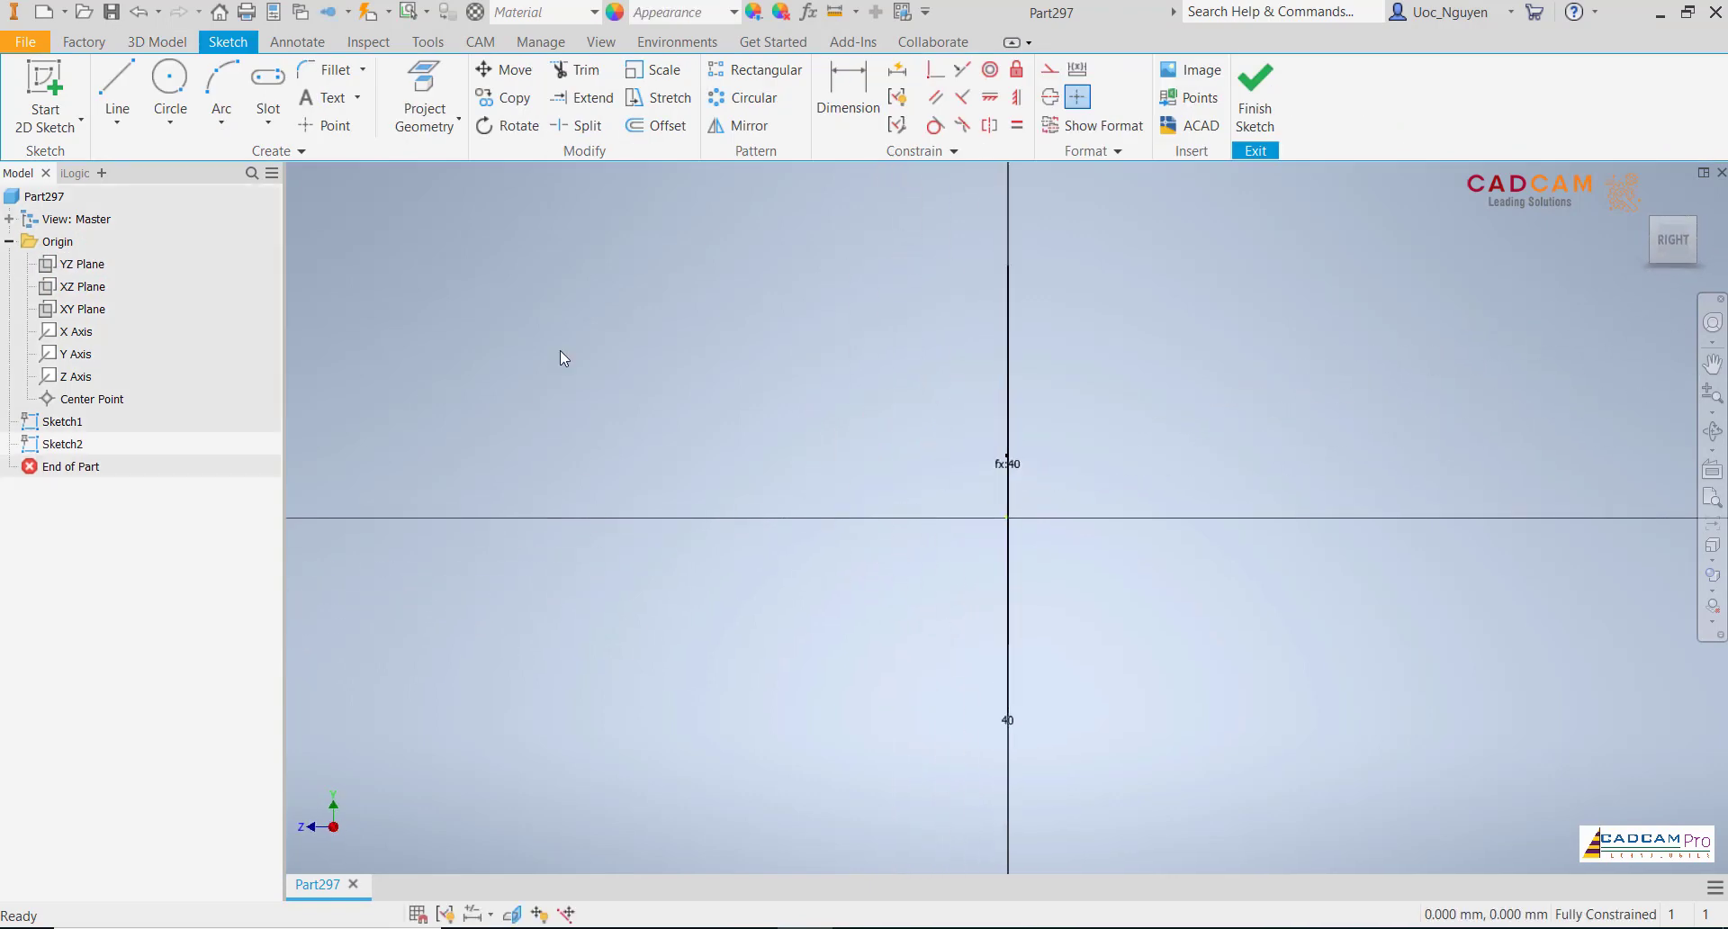
- Draw a two-point rectangle 24 wide and 120 tall
{"action": "left_click", "coordinate": [268, 123]}
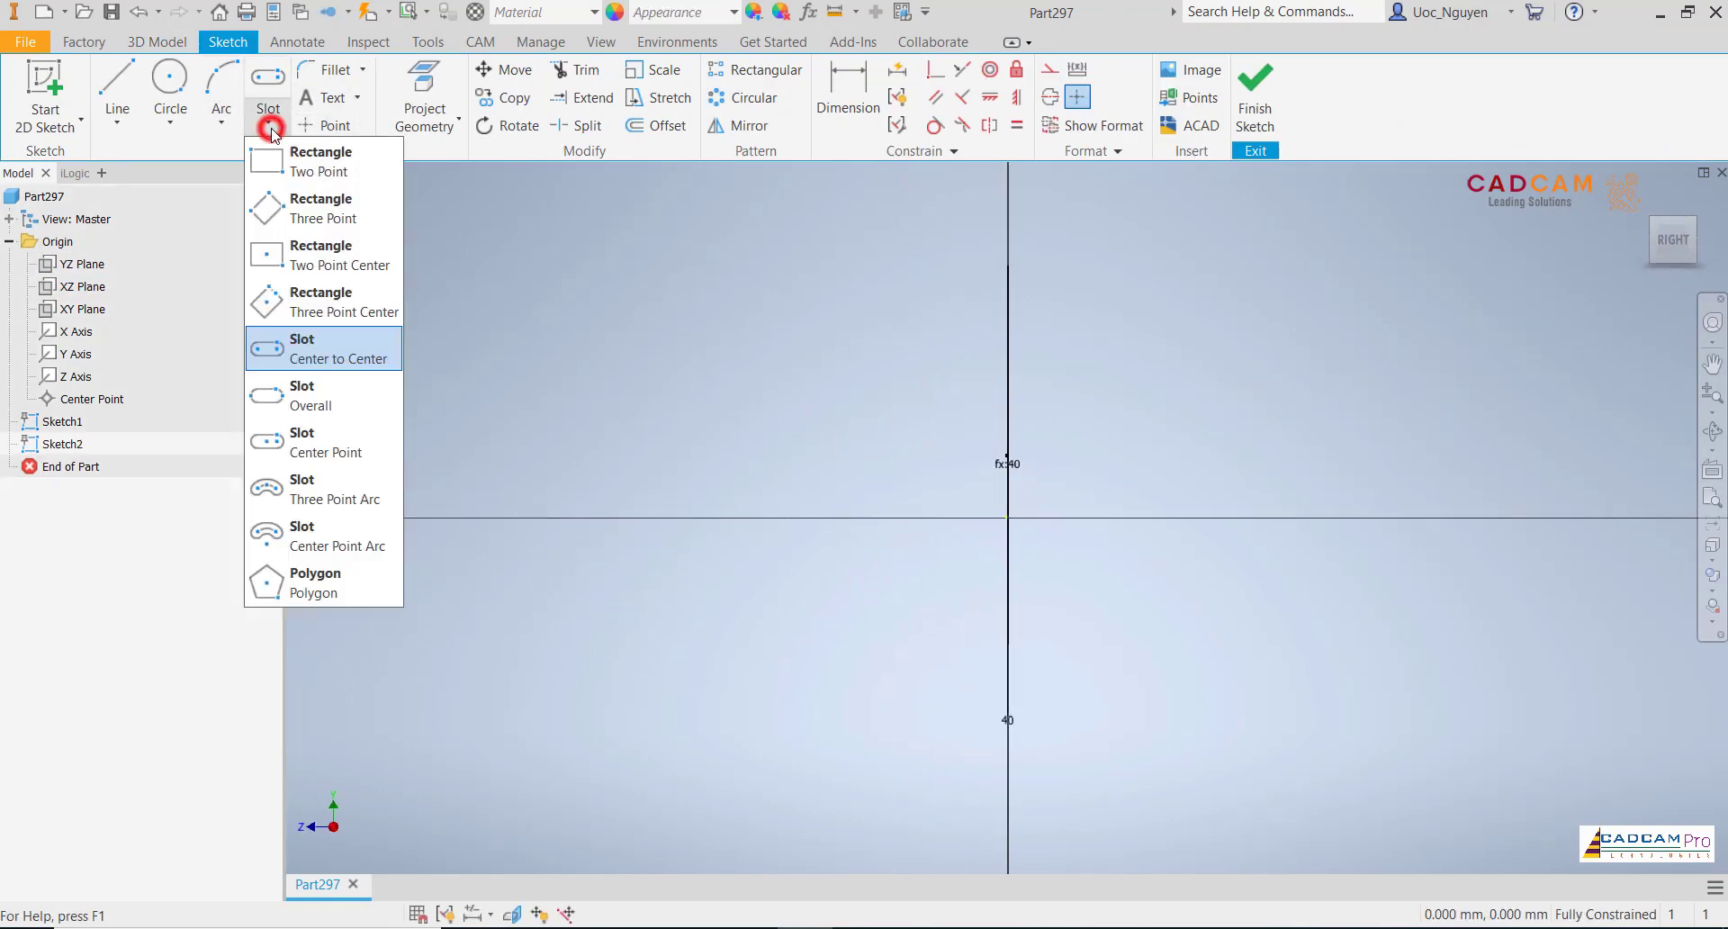
{"action": "left_click", "coordinate": [315, 187]}
{"action": "left_click", "coordinate": [685, 346]}
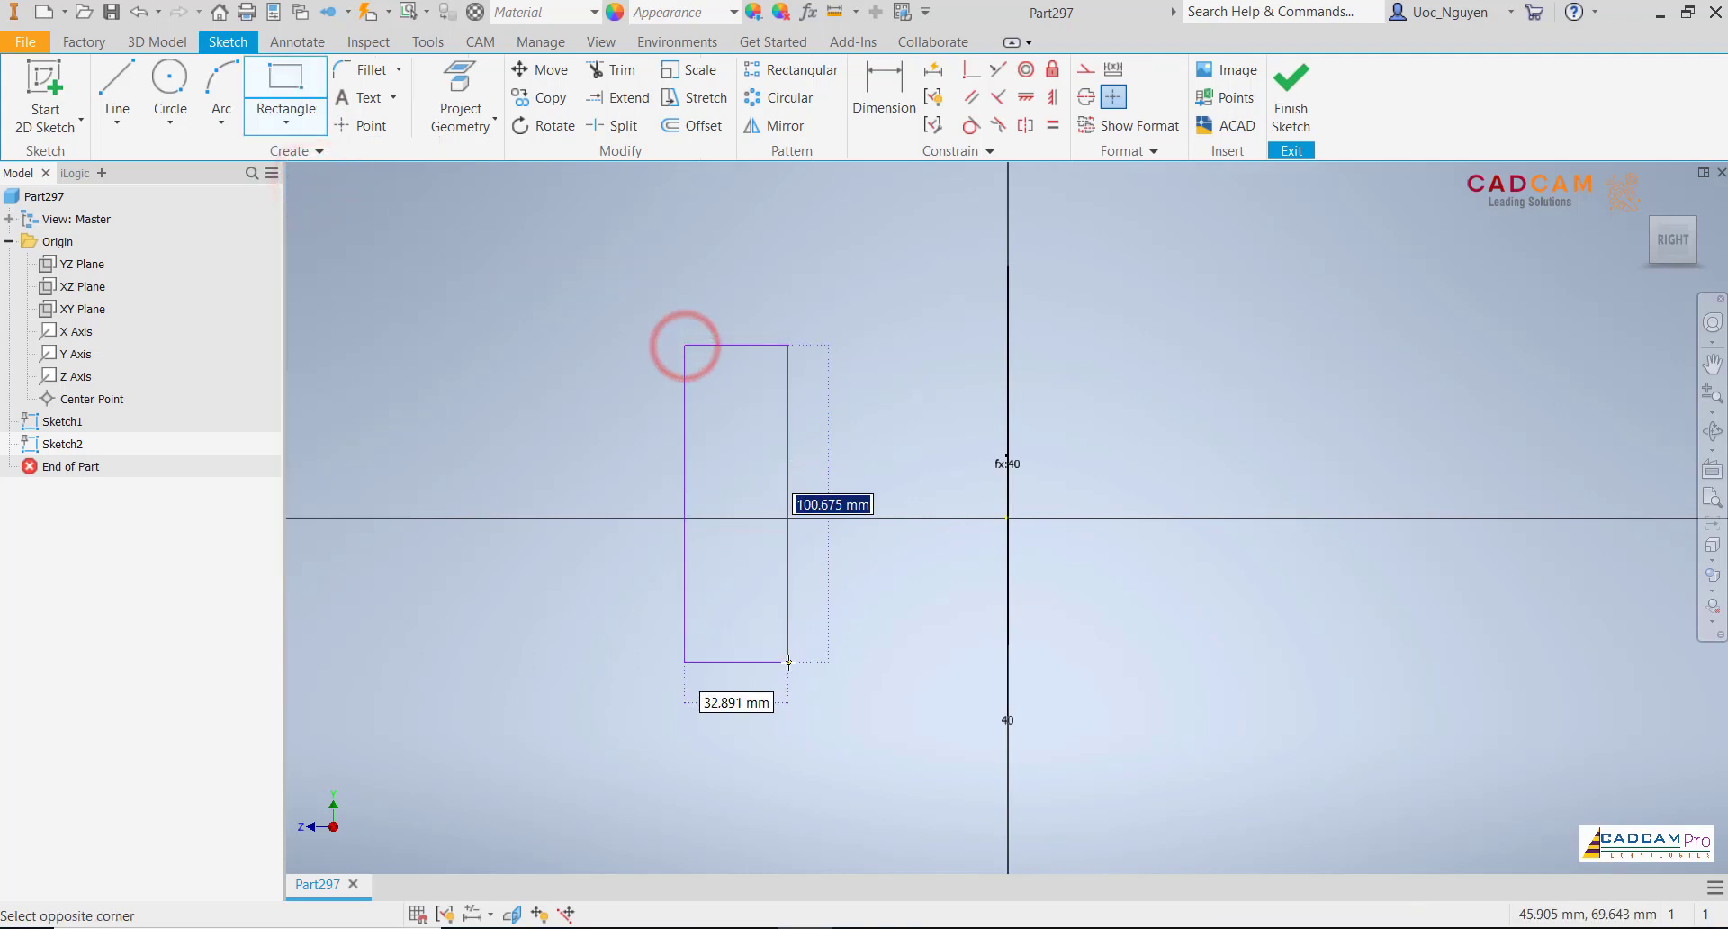
{"action": "key", "text": "Tab"}
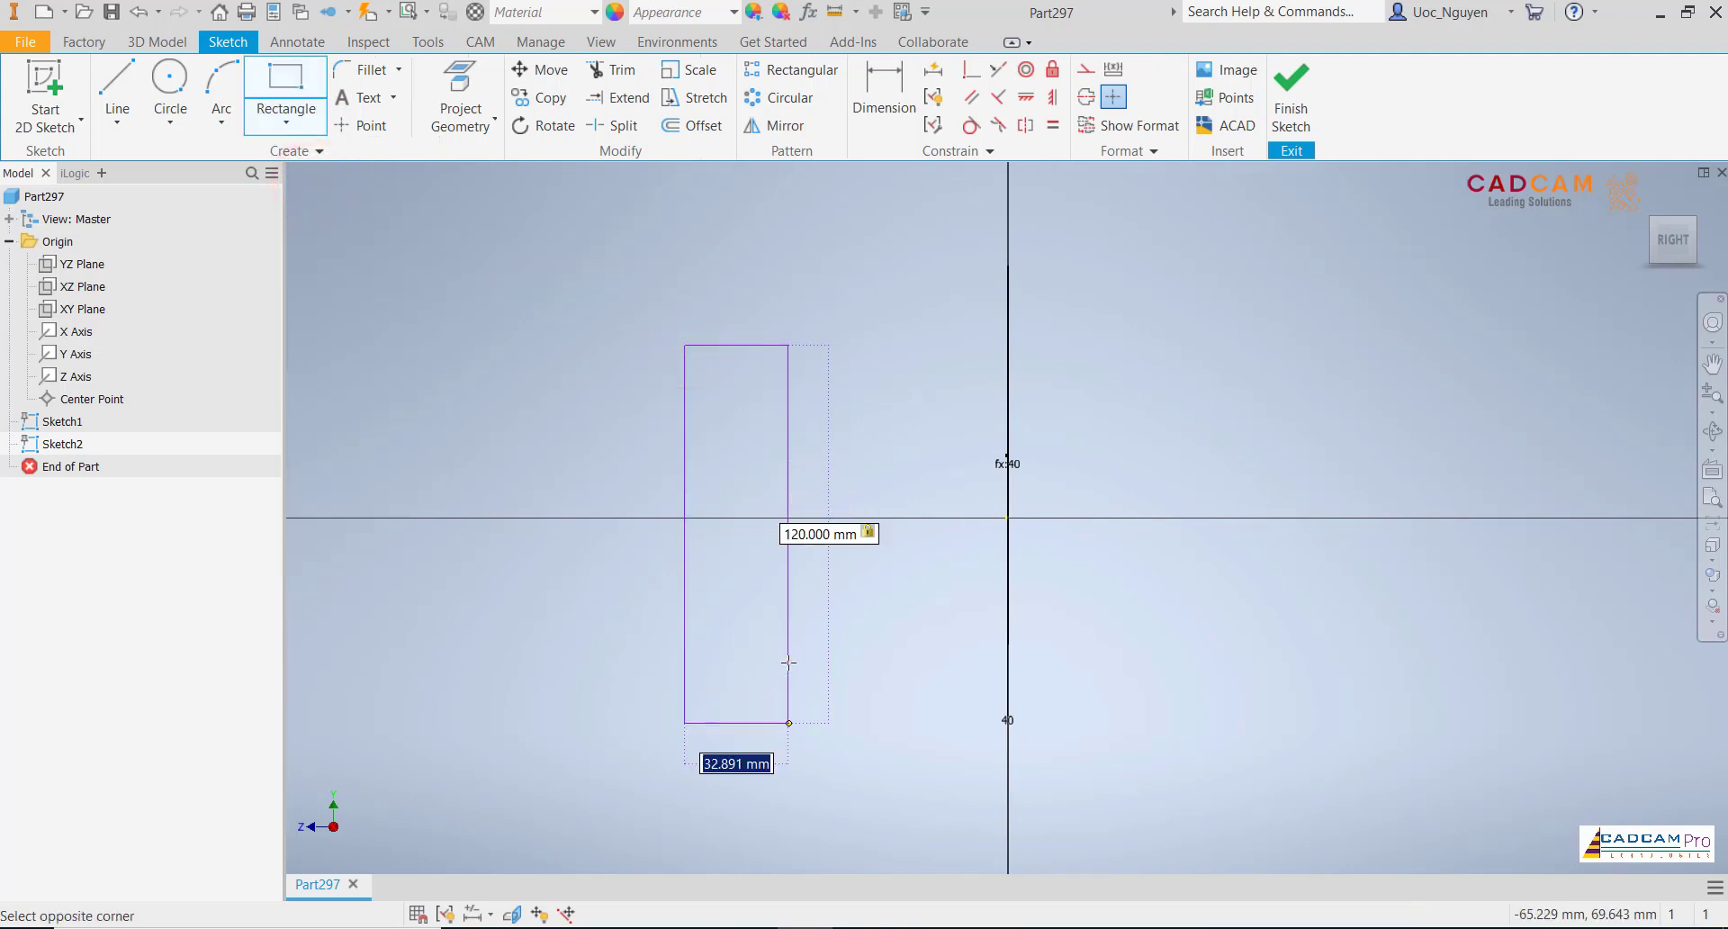
{"action": "type", "text": "24"}
{"action": "key", "text": "Return"}
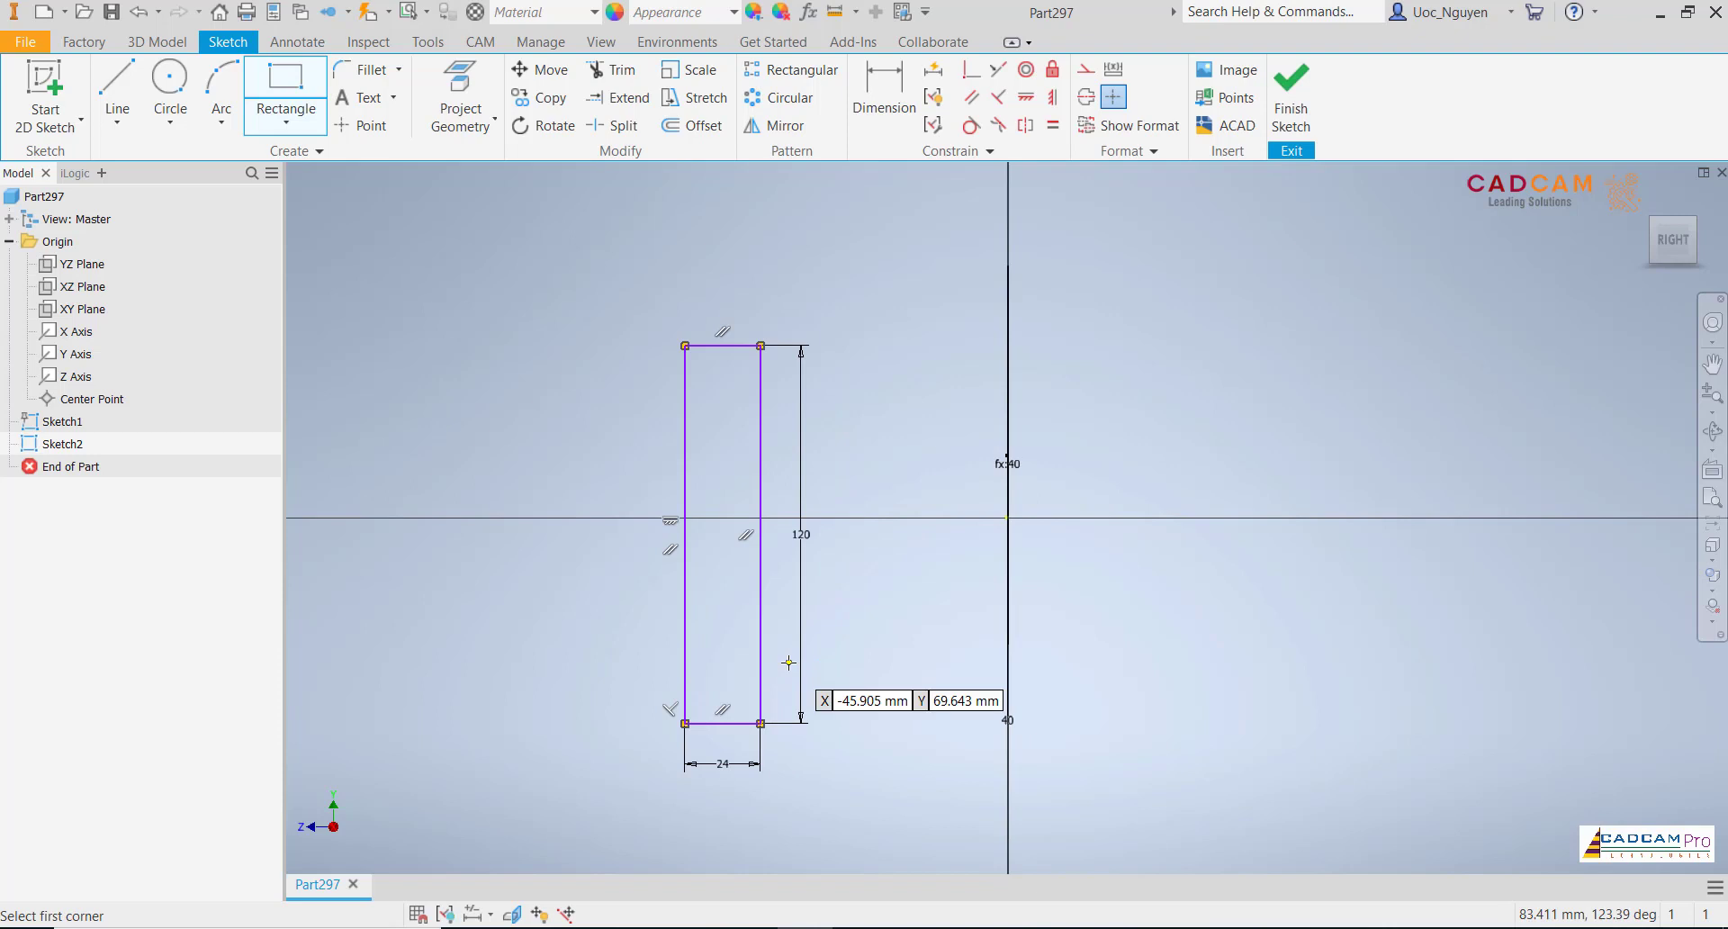
{"action": "key", "text": "Escape"}
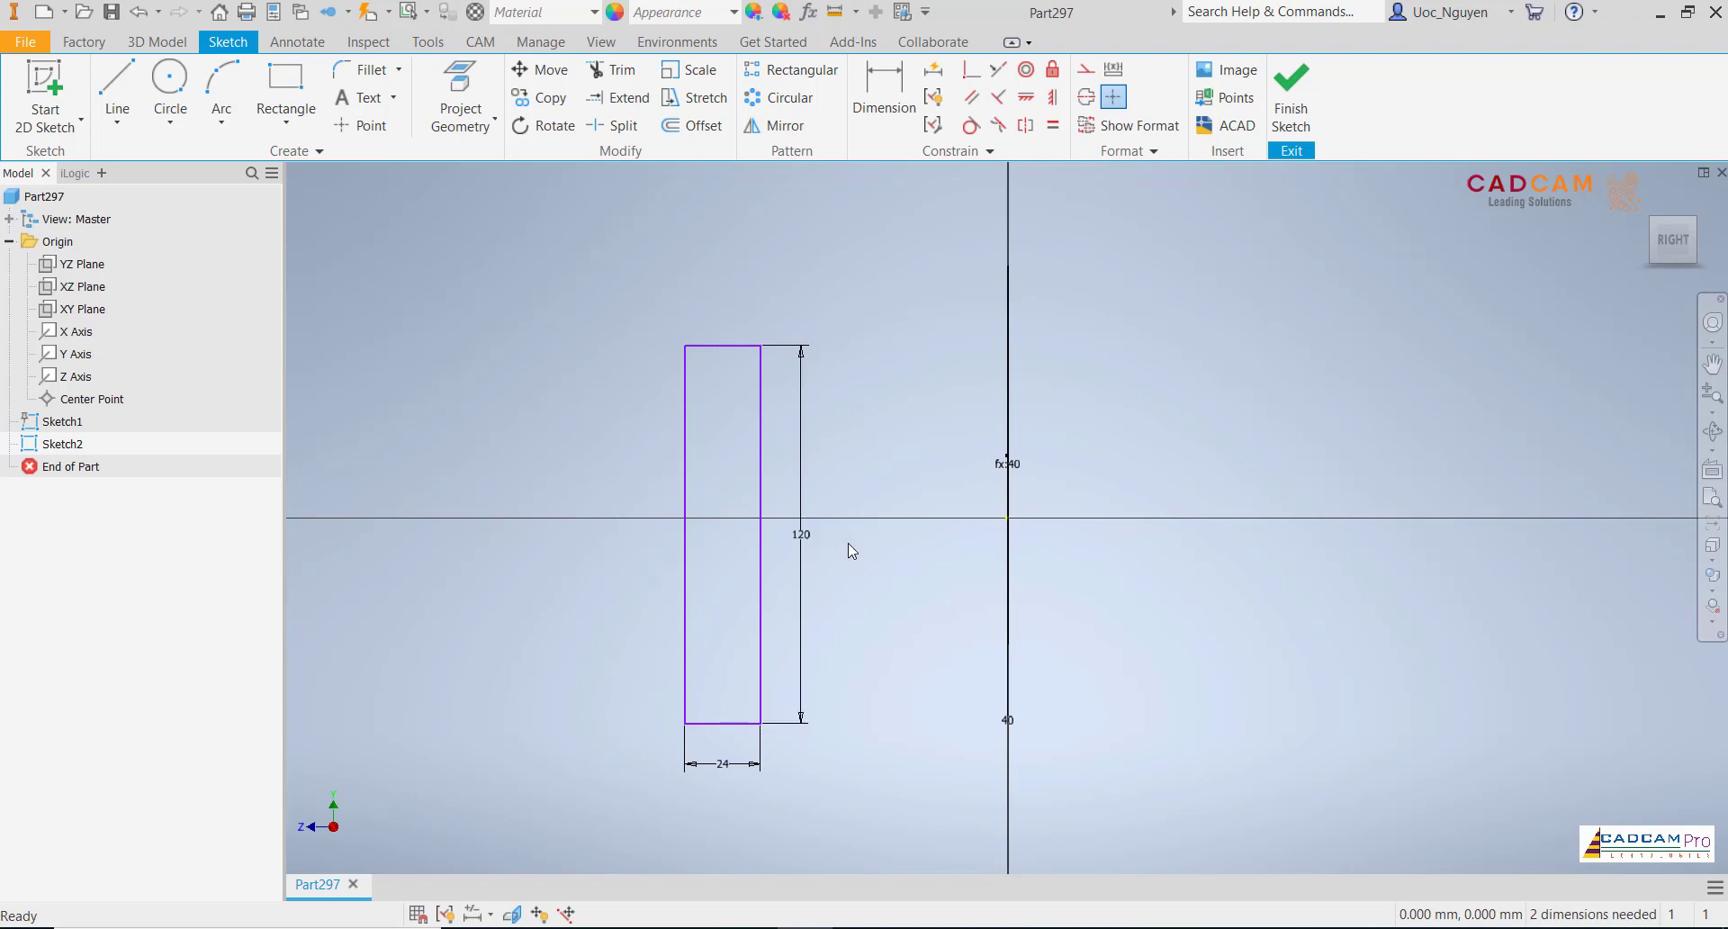
{"action": "middle_click_drag", "start_coordinate": [882, 427], "coordinate": [913, 413]}
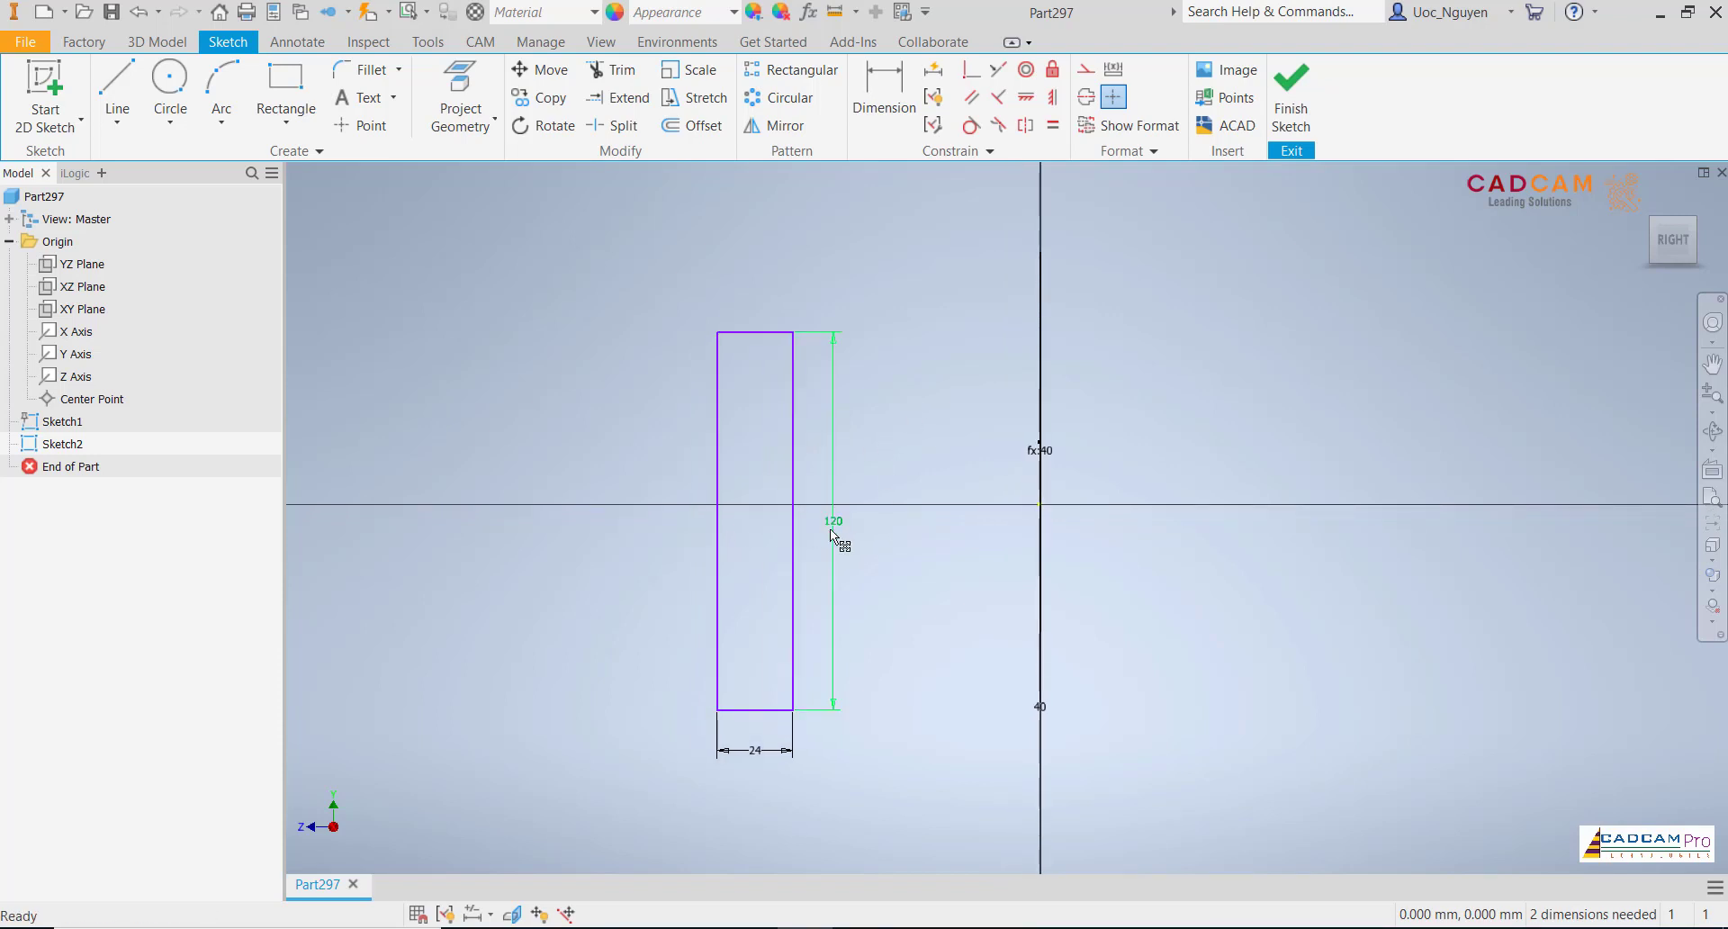
{"action": "middle_click_drag", "start_coordinate": [910, 530], "coordinate": [892, 544]}
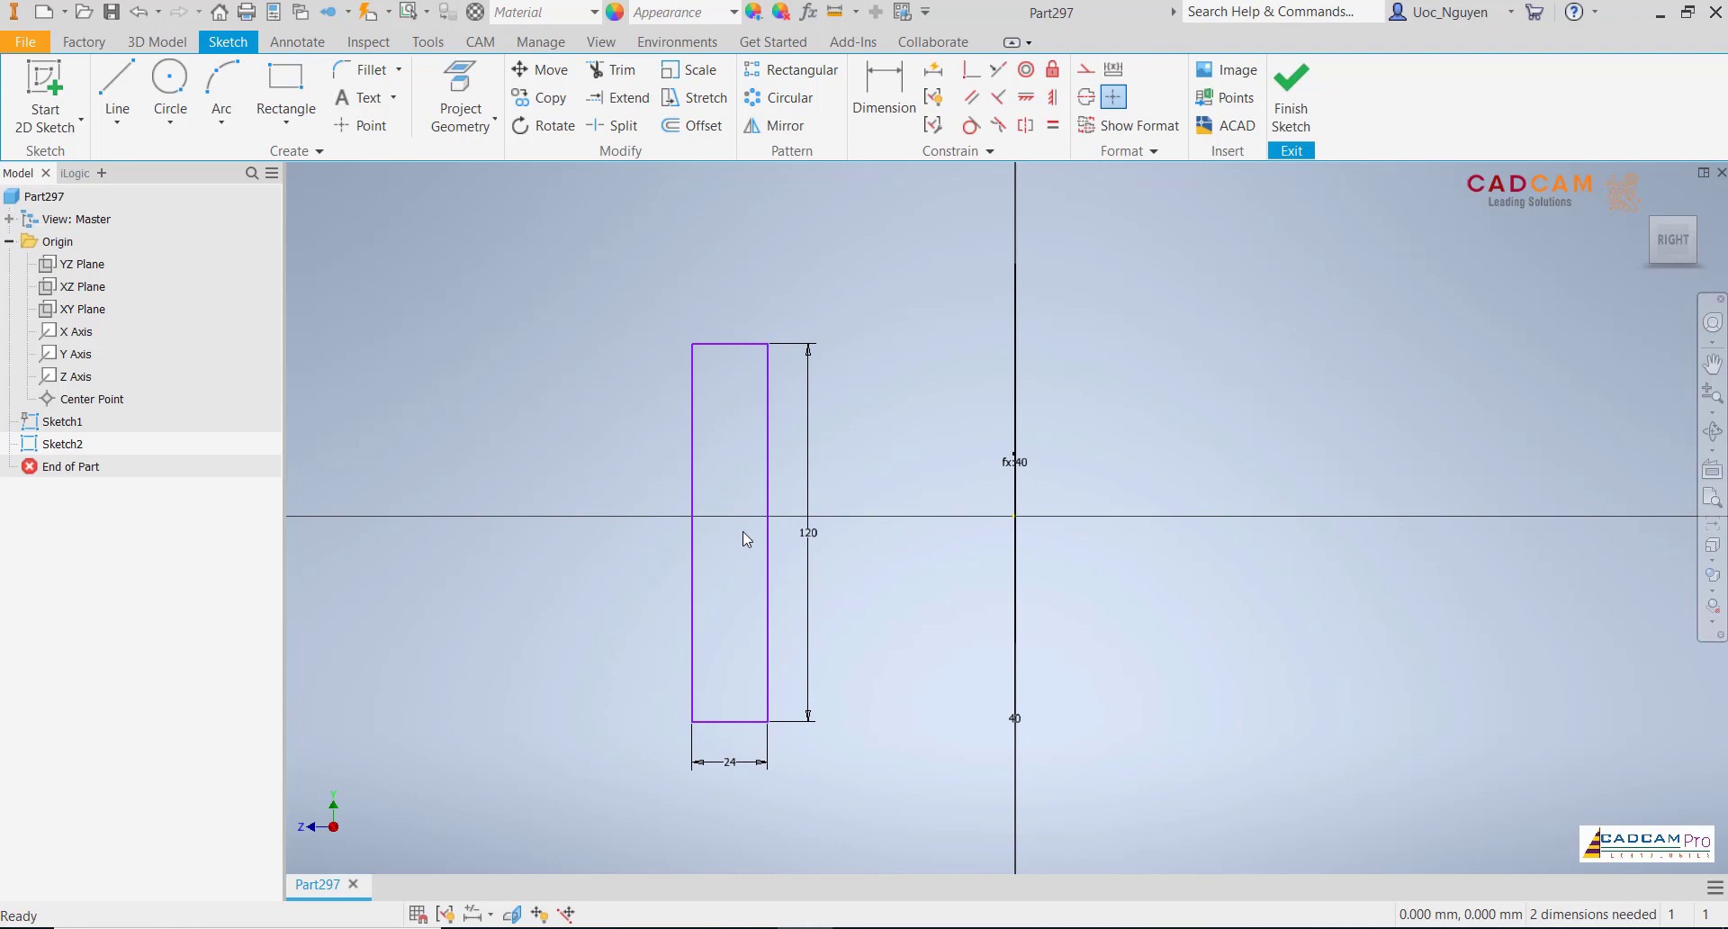
- Draw diagonal lines across the rectangle's top-left and bottom-right corners
{"action": "left_click", "coordinate": [132, 74]}
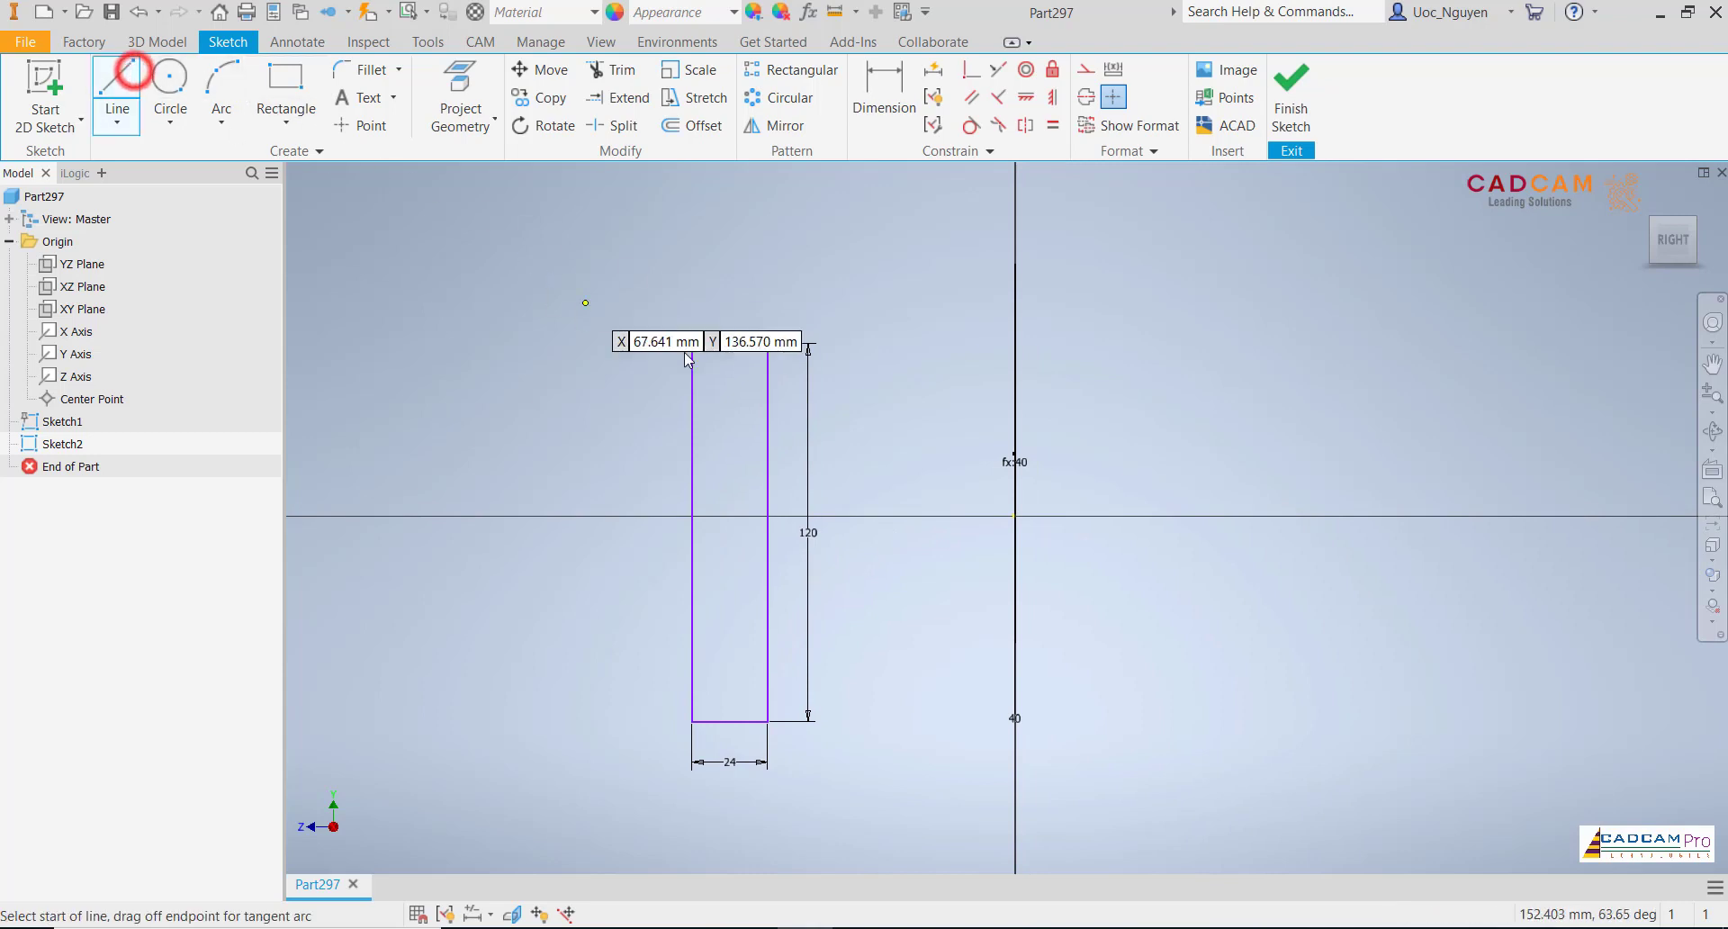
{"action": "scroll", "coordinate": [743, 385], "scroll_direction": "up", "scroll_amount": 3}
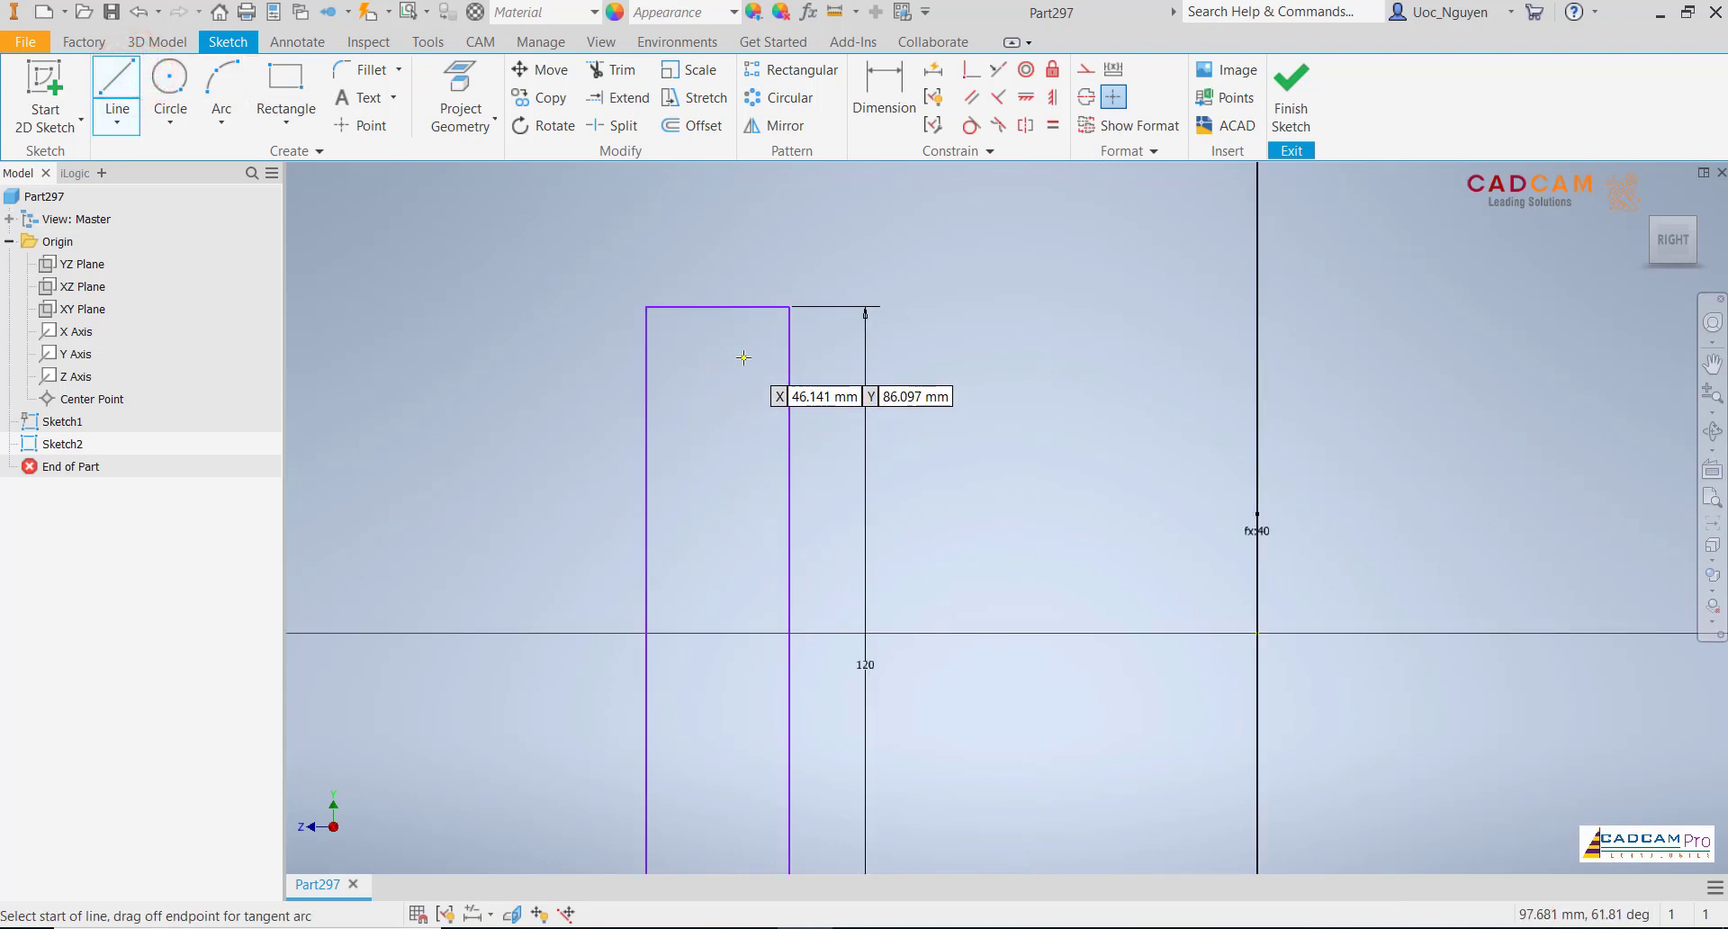
{"action": "left_click", "coordinate": [746, 307]}
{"action": "left_click", "coordinate": [646, 434]}
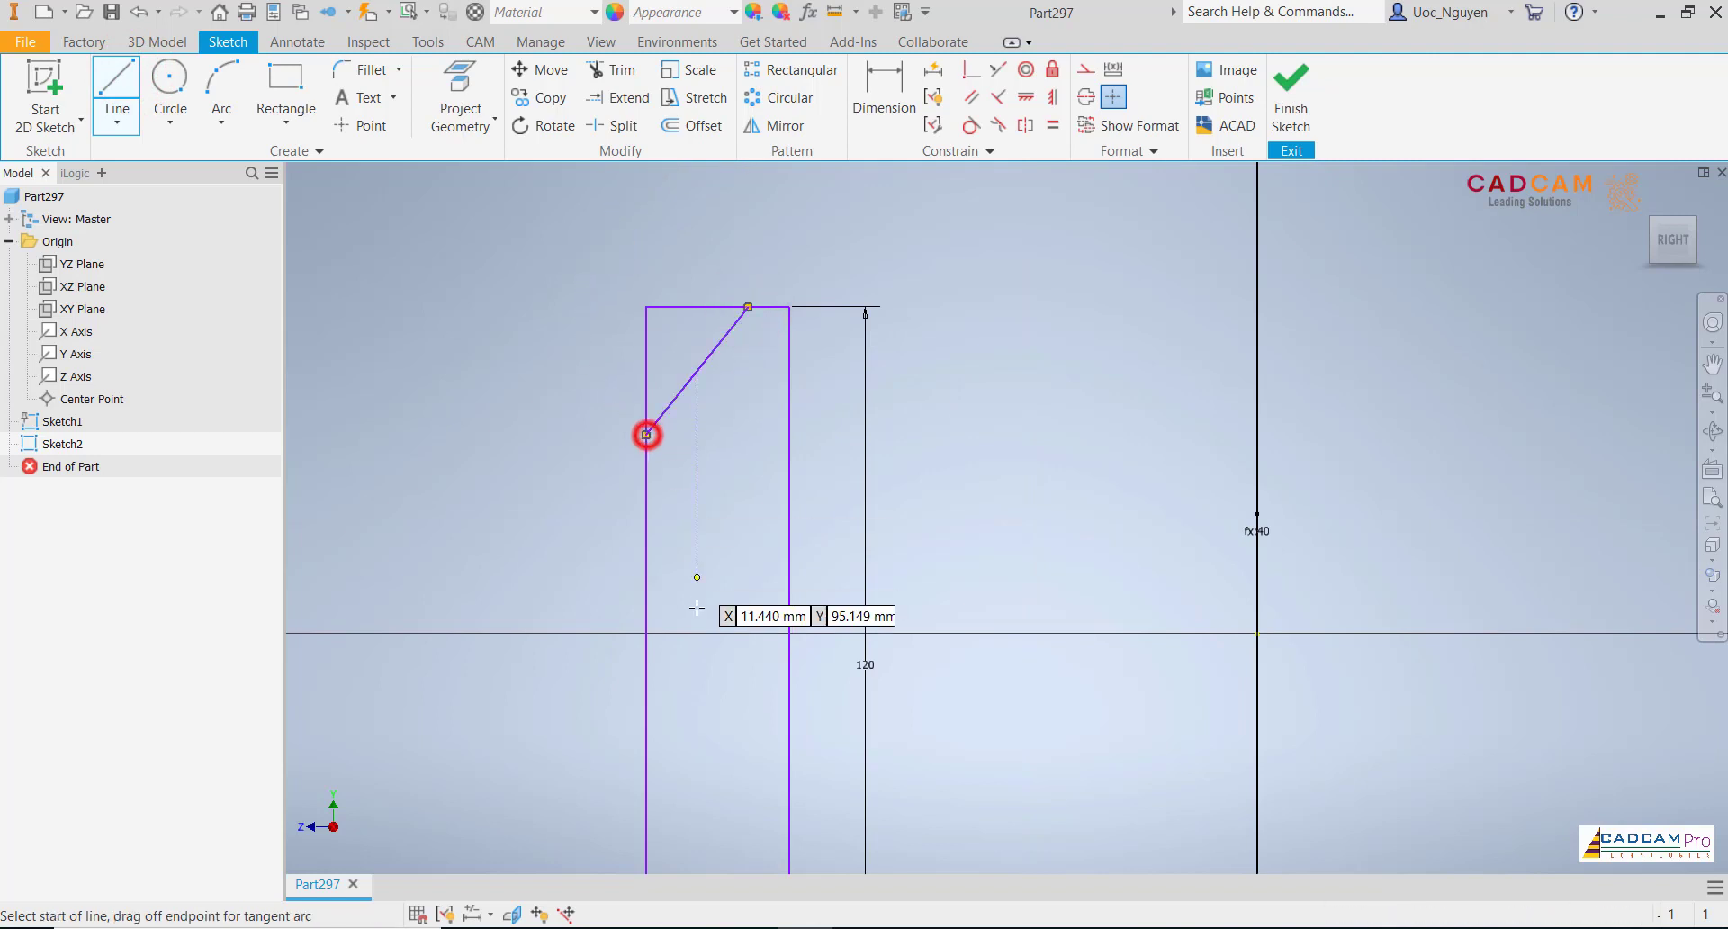
{"action": "scroll", "coordinate": [702, 621], "scroll_direction": "down", "scroll_amount": 2}
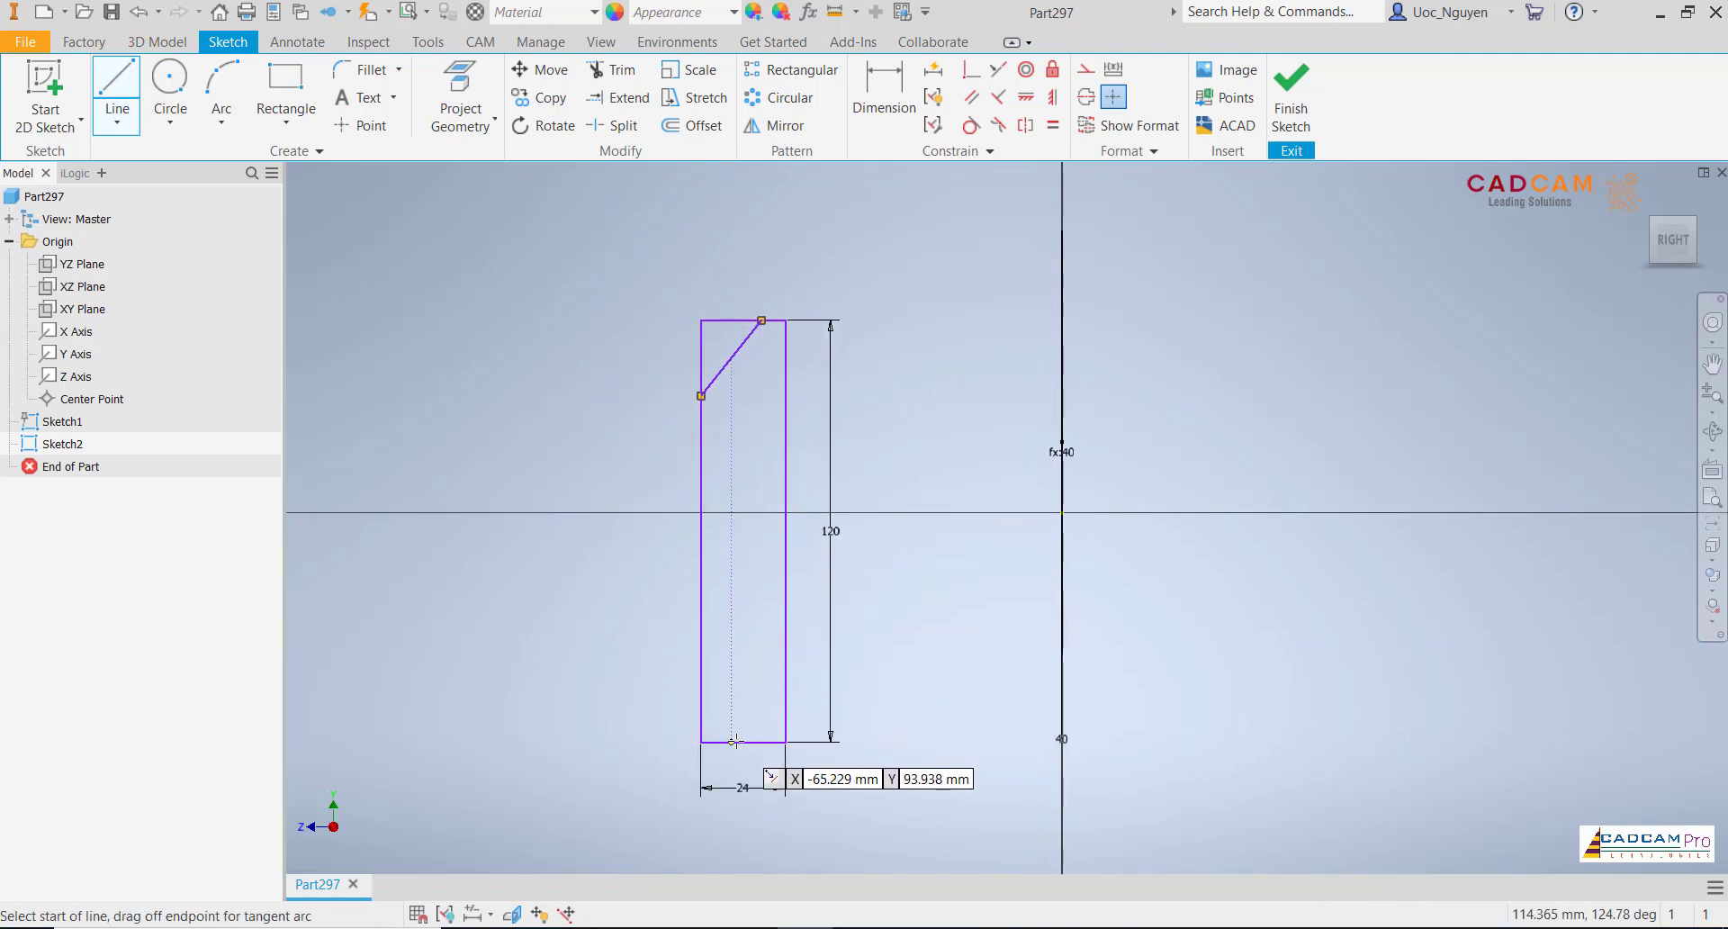
{"action": "left_click", "coordinate": [732, 743]}
{"action": "left_click", "coordinate": [786, 659]}
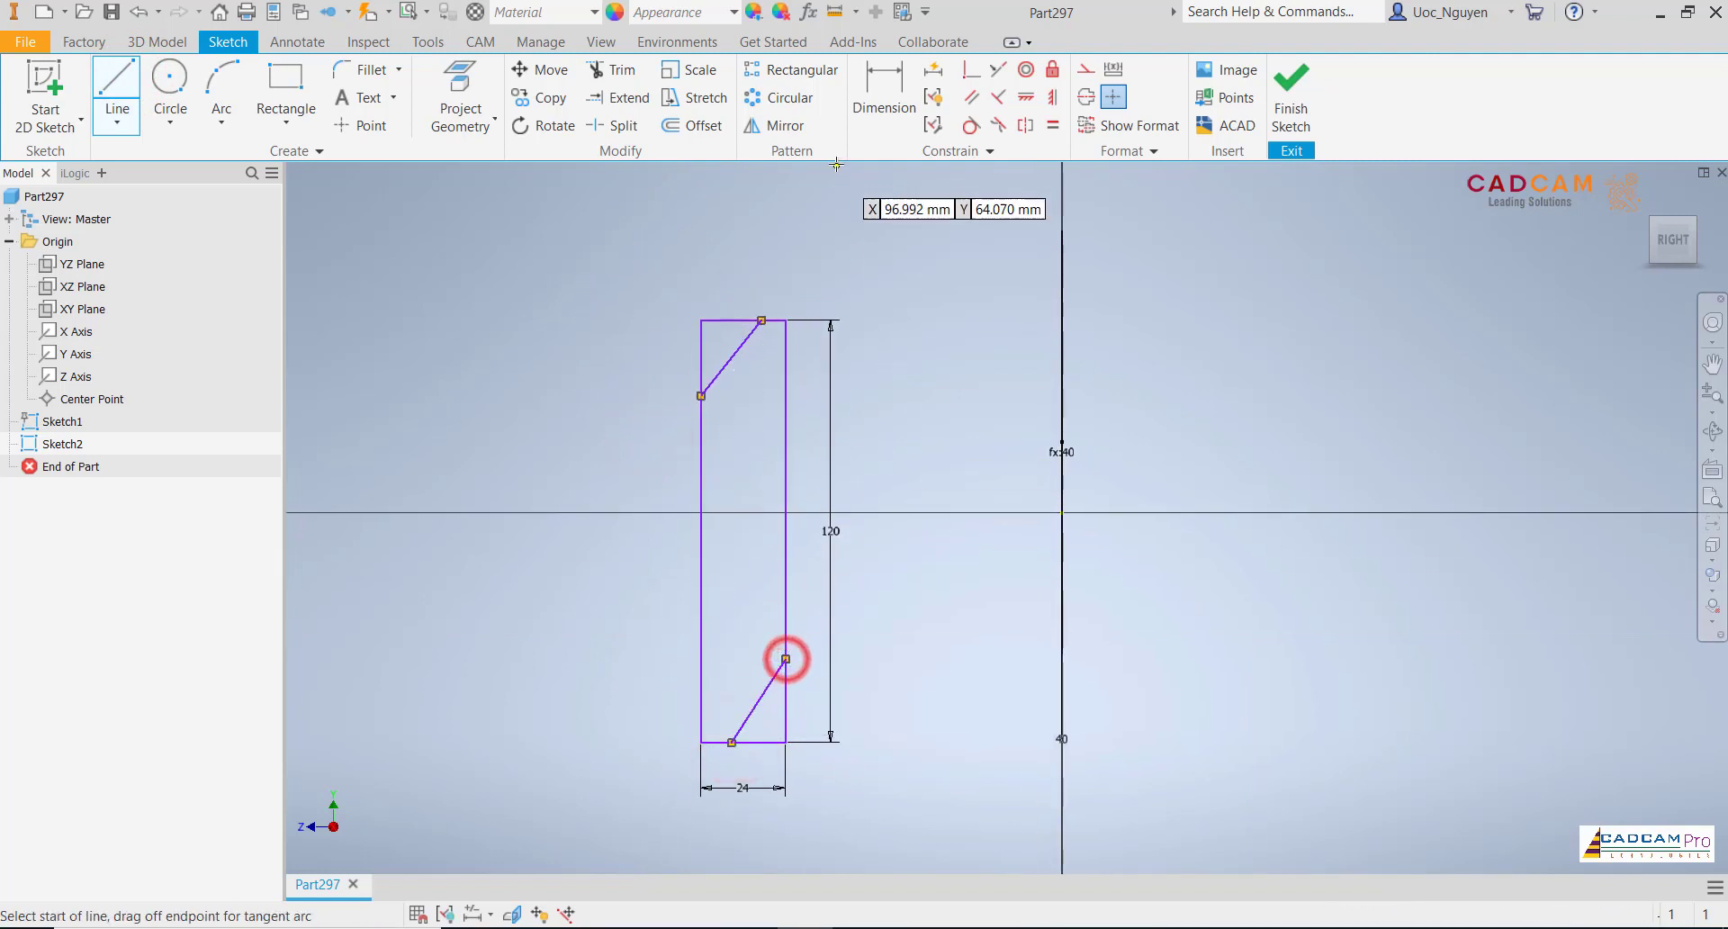
- Dimension the top corner offset as 8 (d3) and link the bottom offset to it
{"action": "left_click", "coordinate": [883, 90]}
{"action": "left_click", "coordinate": [759, 322]}
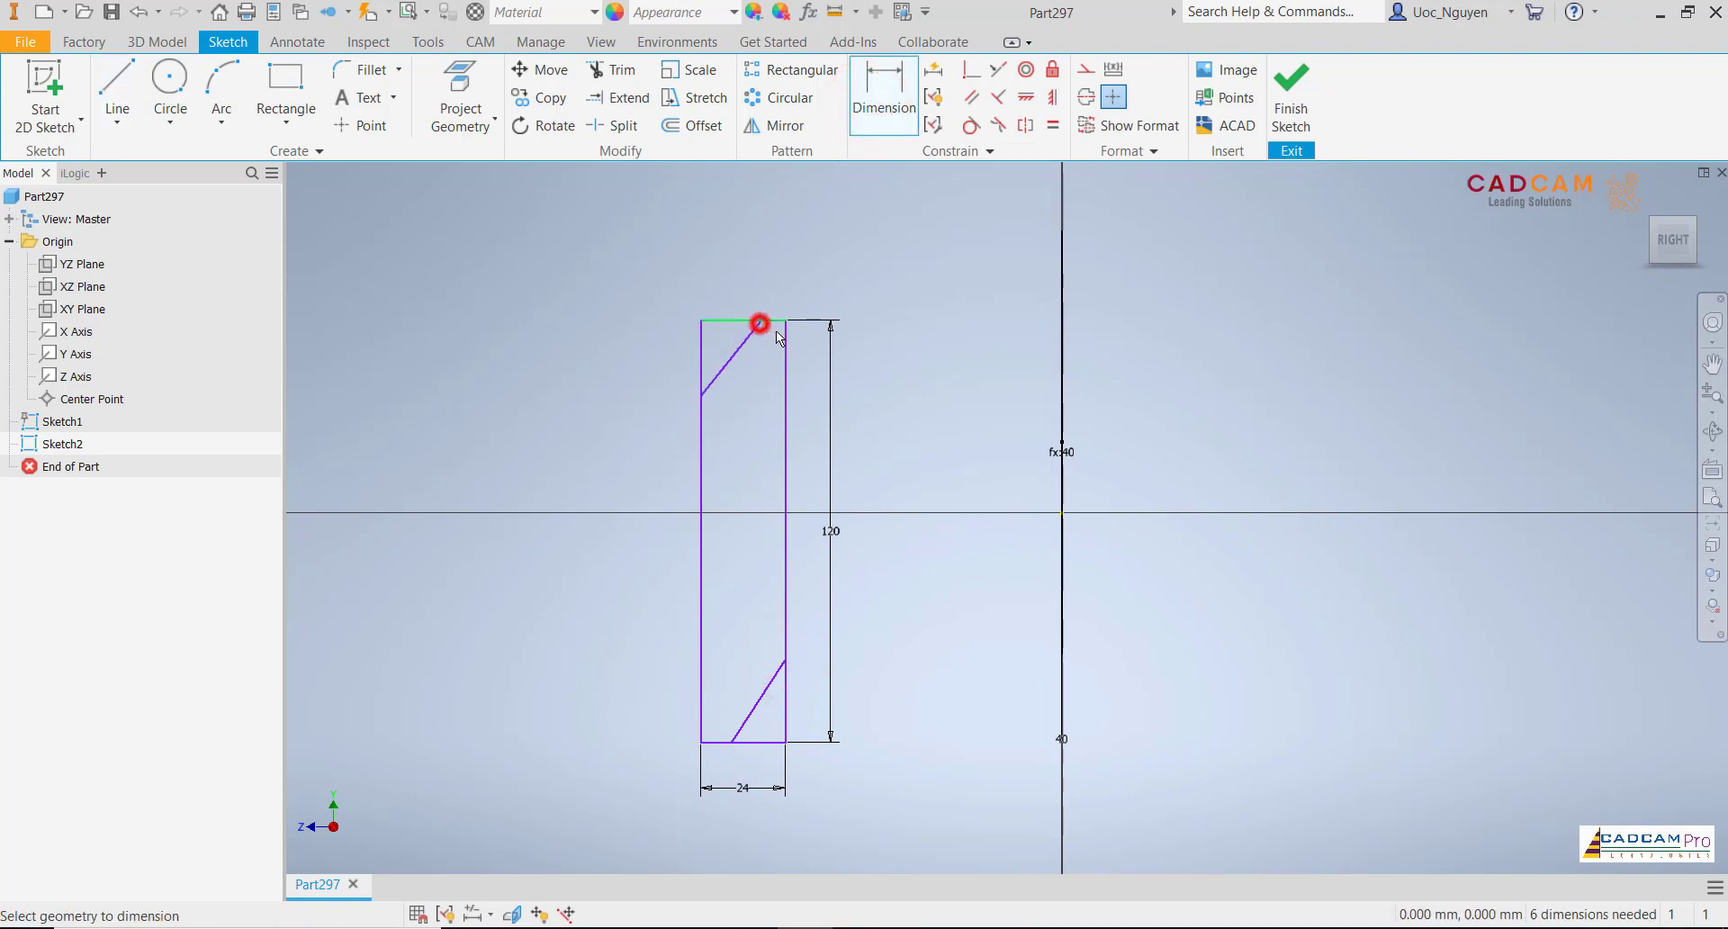
{"action": "left_click", "coordinate": [785, 335]}
{"action": "left_click", "coordinate": [776, 280]}
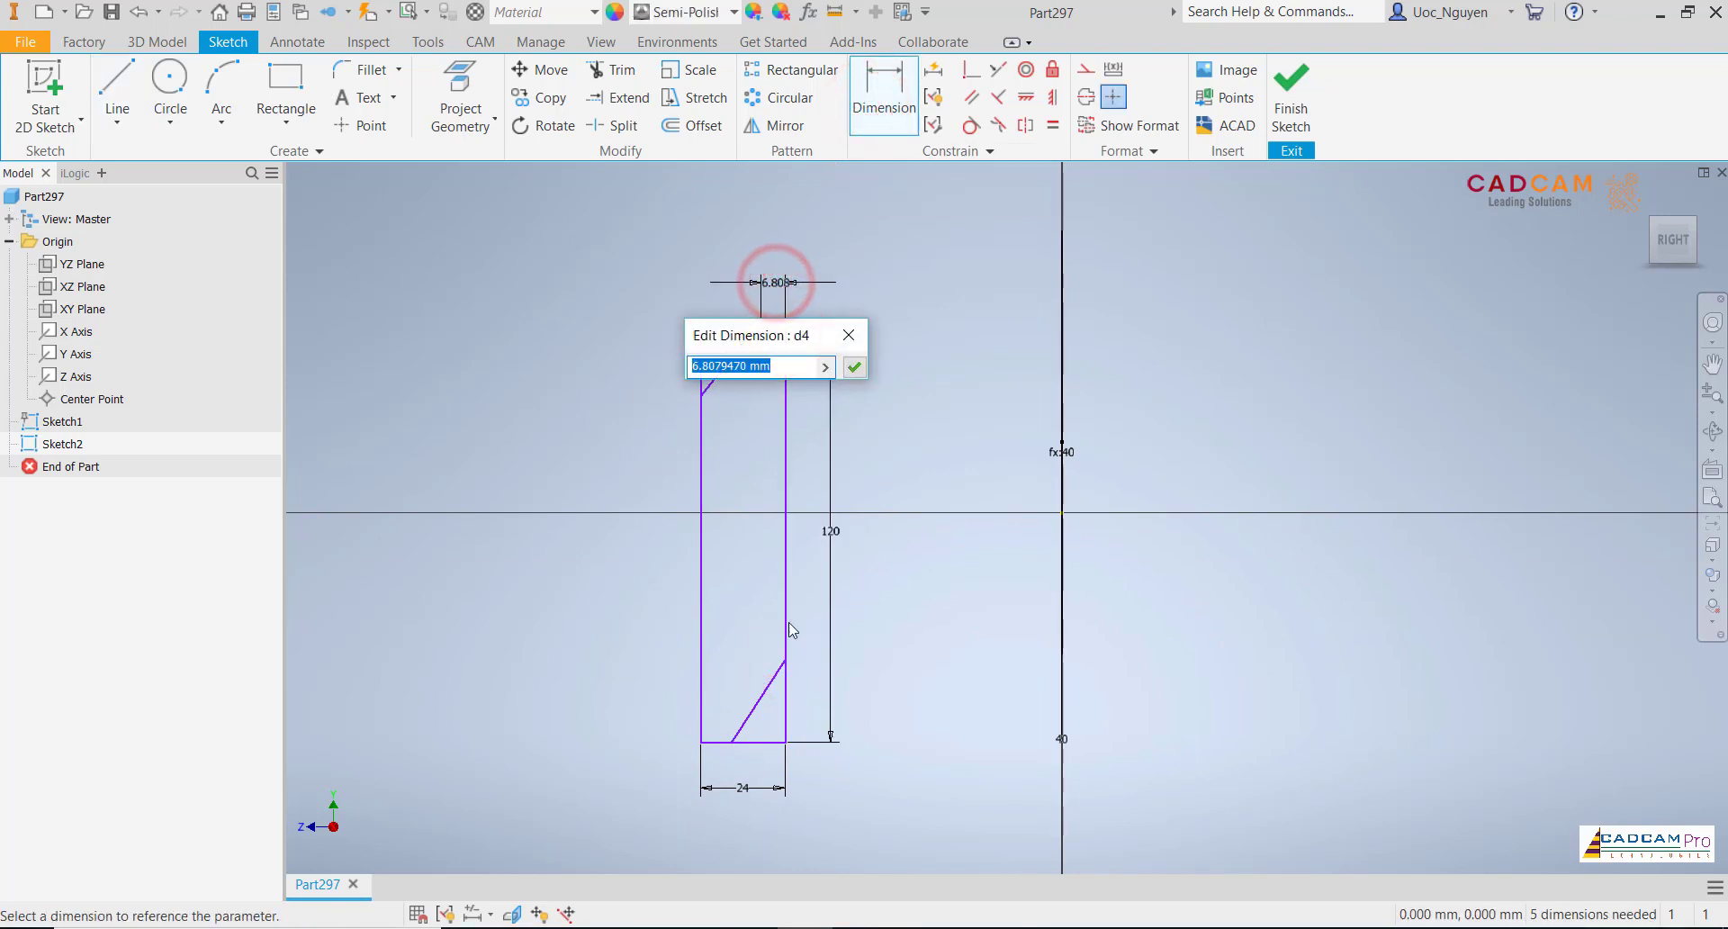
{"action": "left_click", "coordinate": [746, 786]}
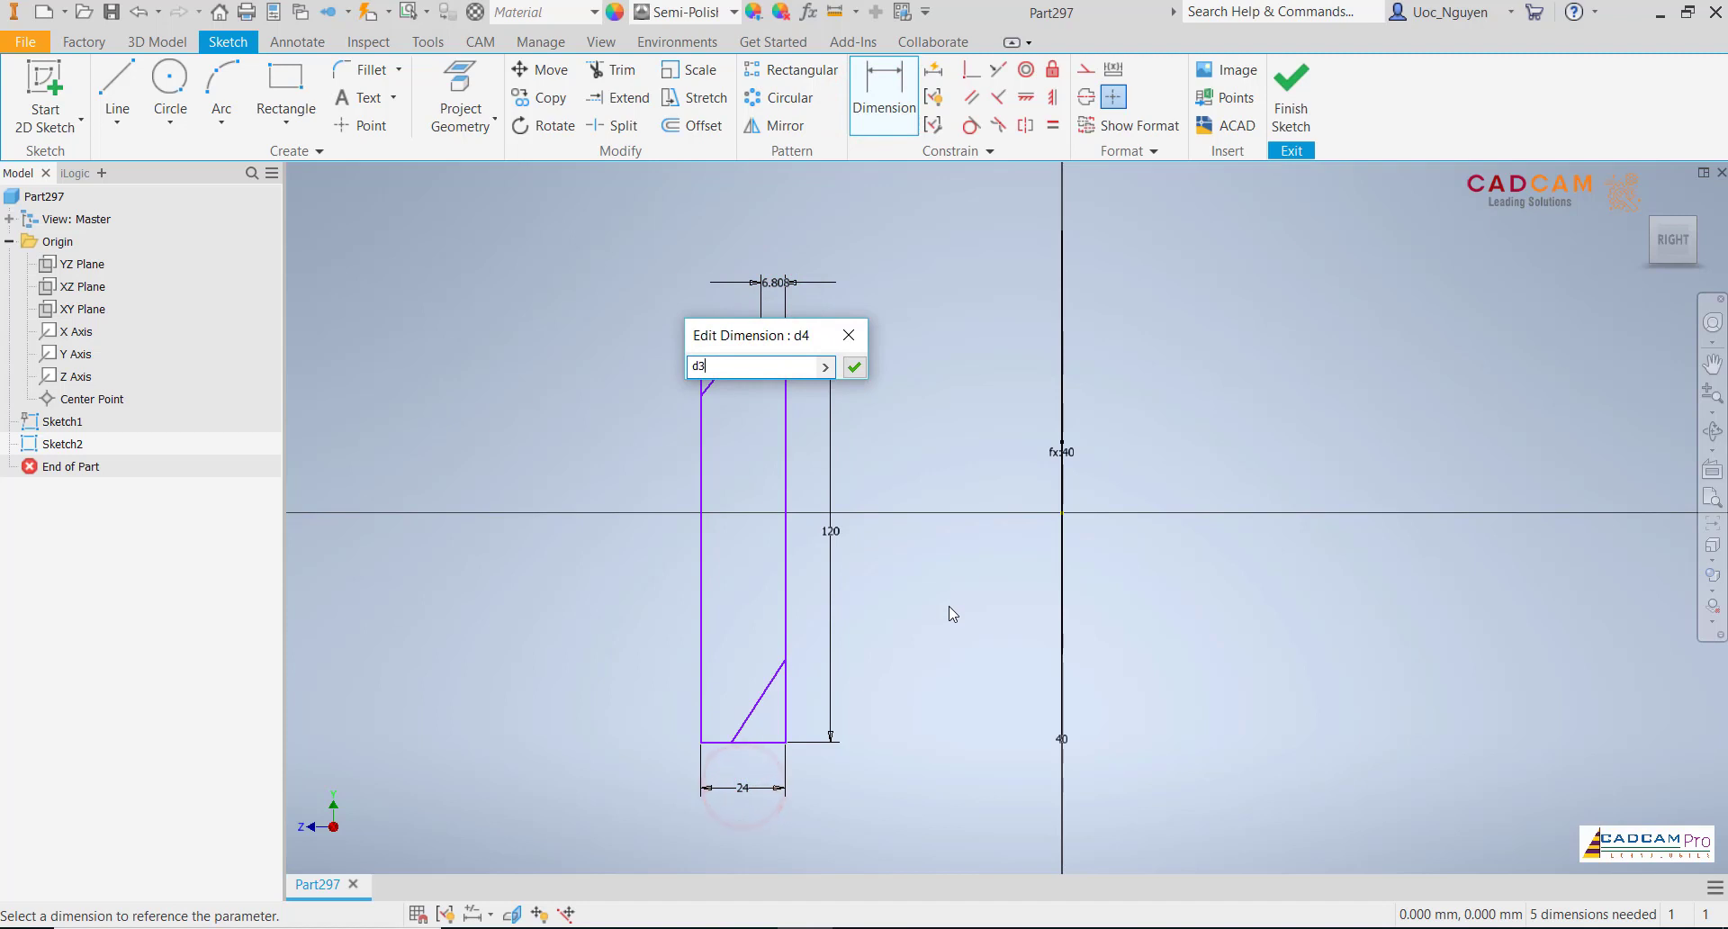
{"action": "key", "text": "Return"}
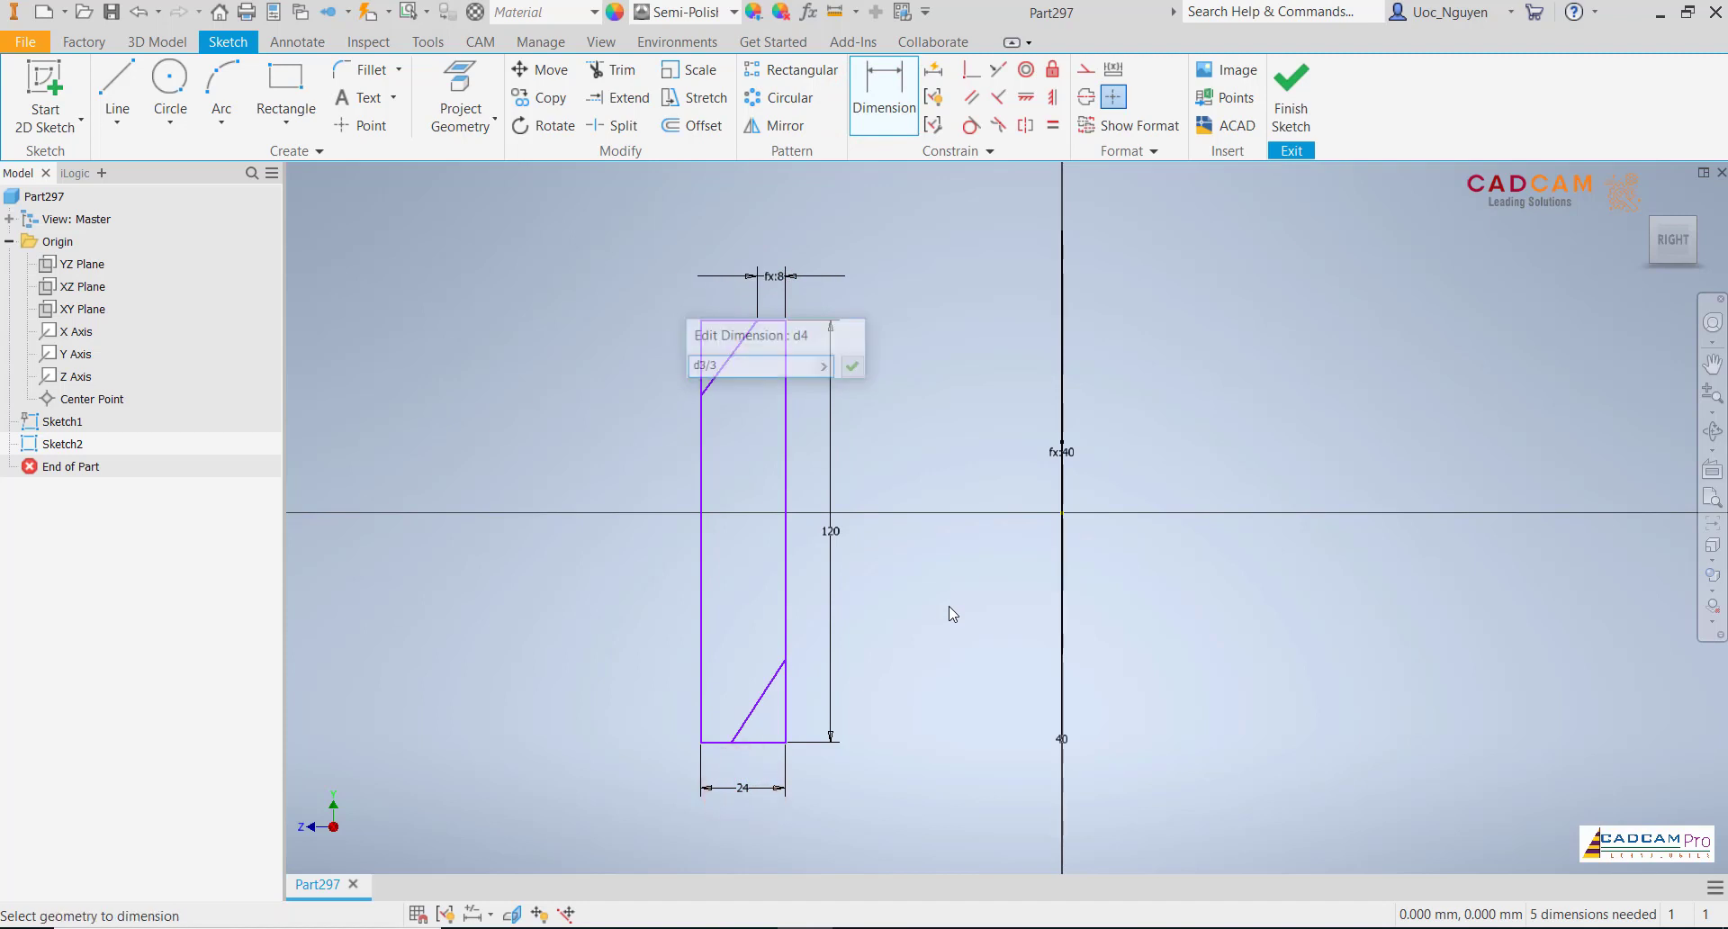
{"action": "left_click", "coordinate": [731, 741]}
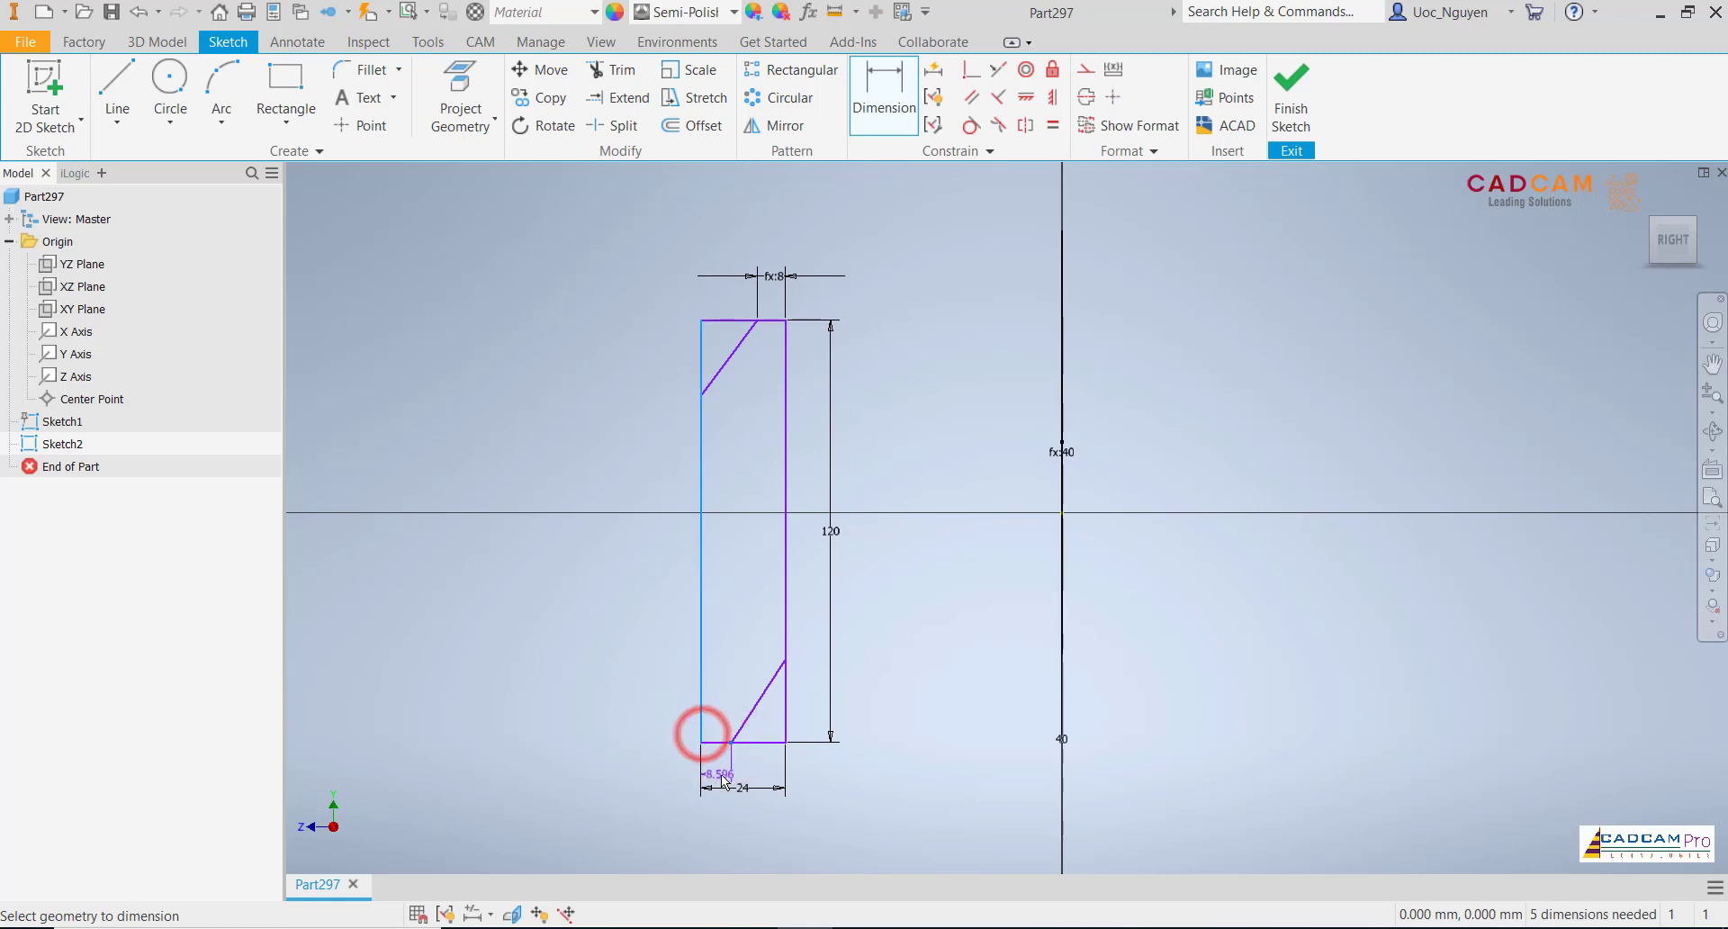
{"action": "left_click", "coordinate": [717, 771]}
{"action": "left_click", "coordinate": [776, 279]}
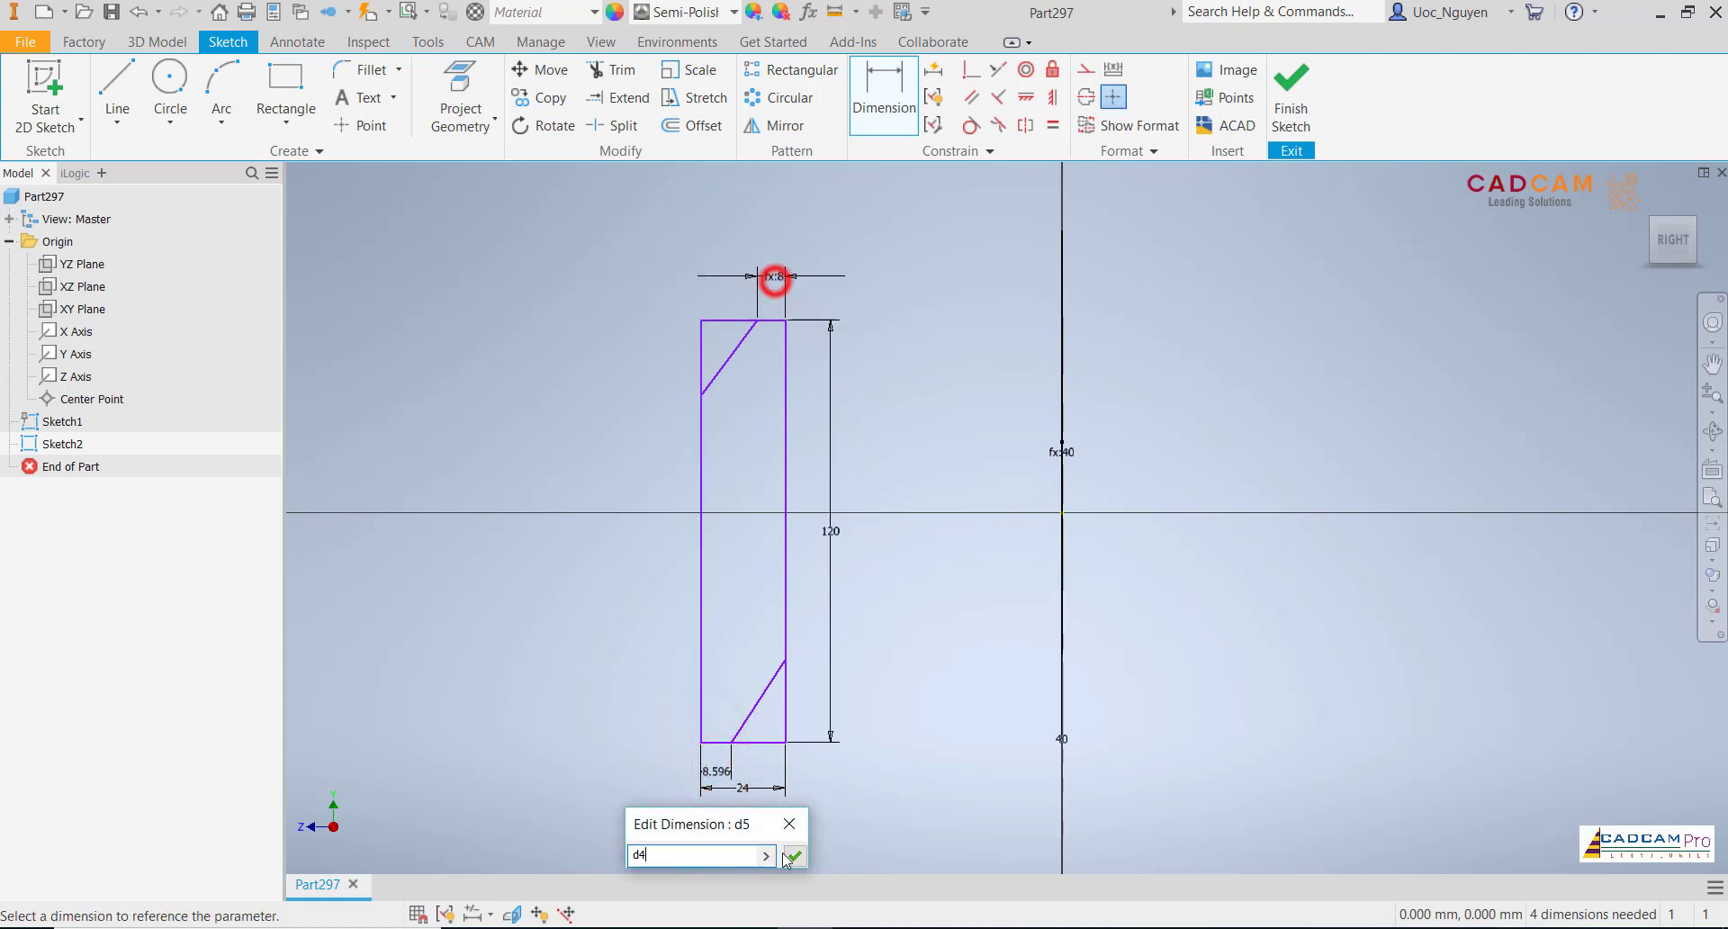
{"action": "left_click", "coordinate": [794, 855]}
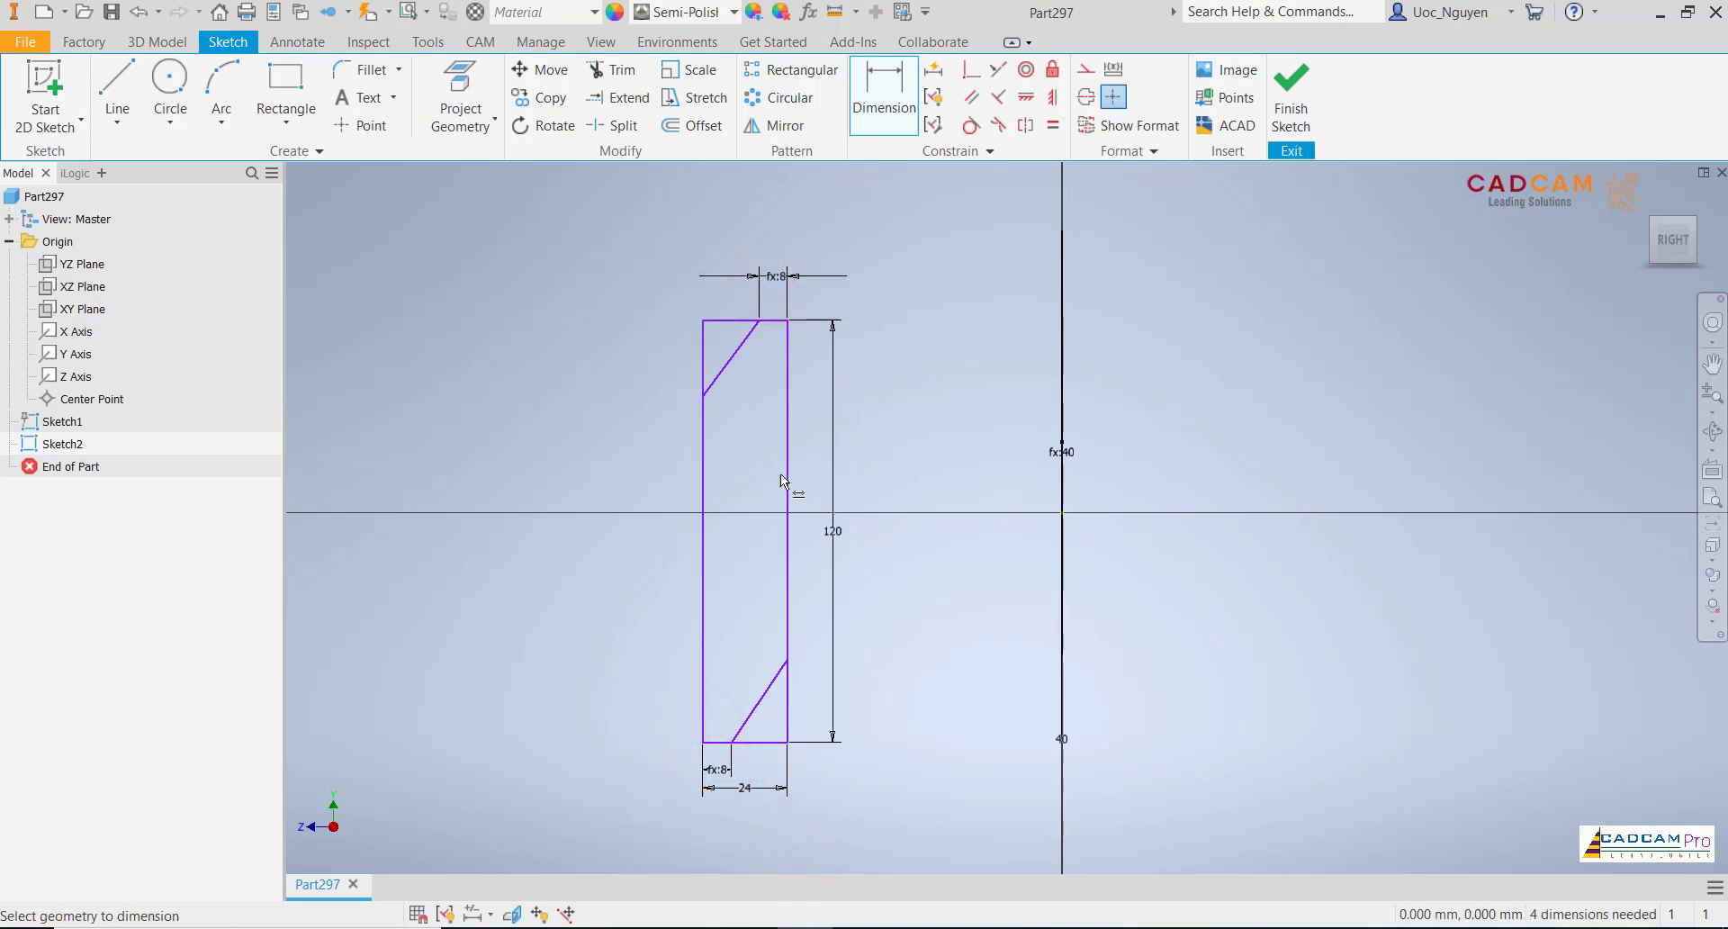
- Set the top diagonal angle to 50° and link the bottom angle to it
{"action": "left_click", "coordinate": [743, 351]}
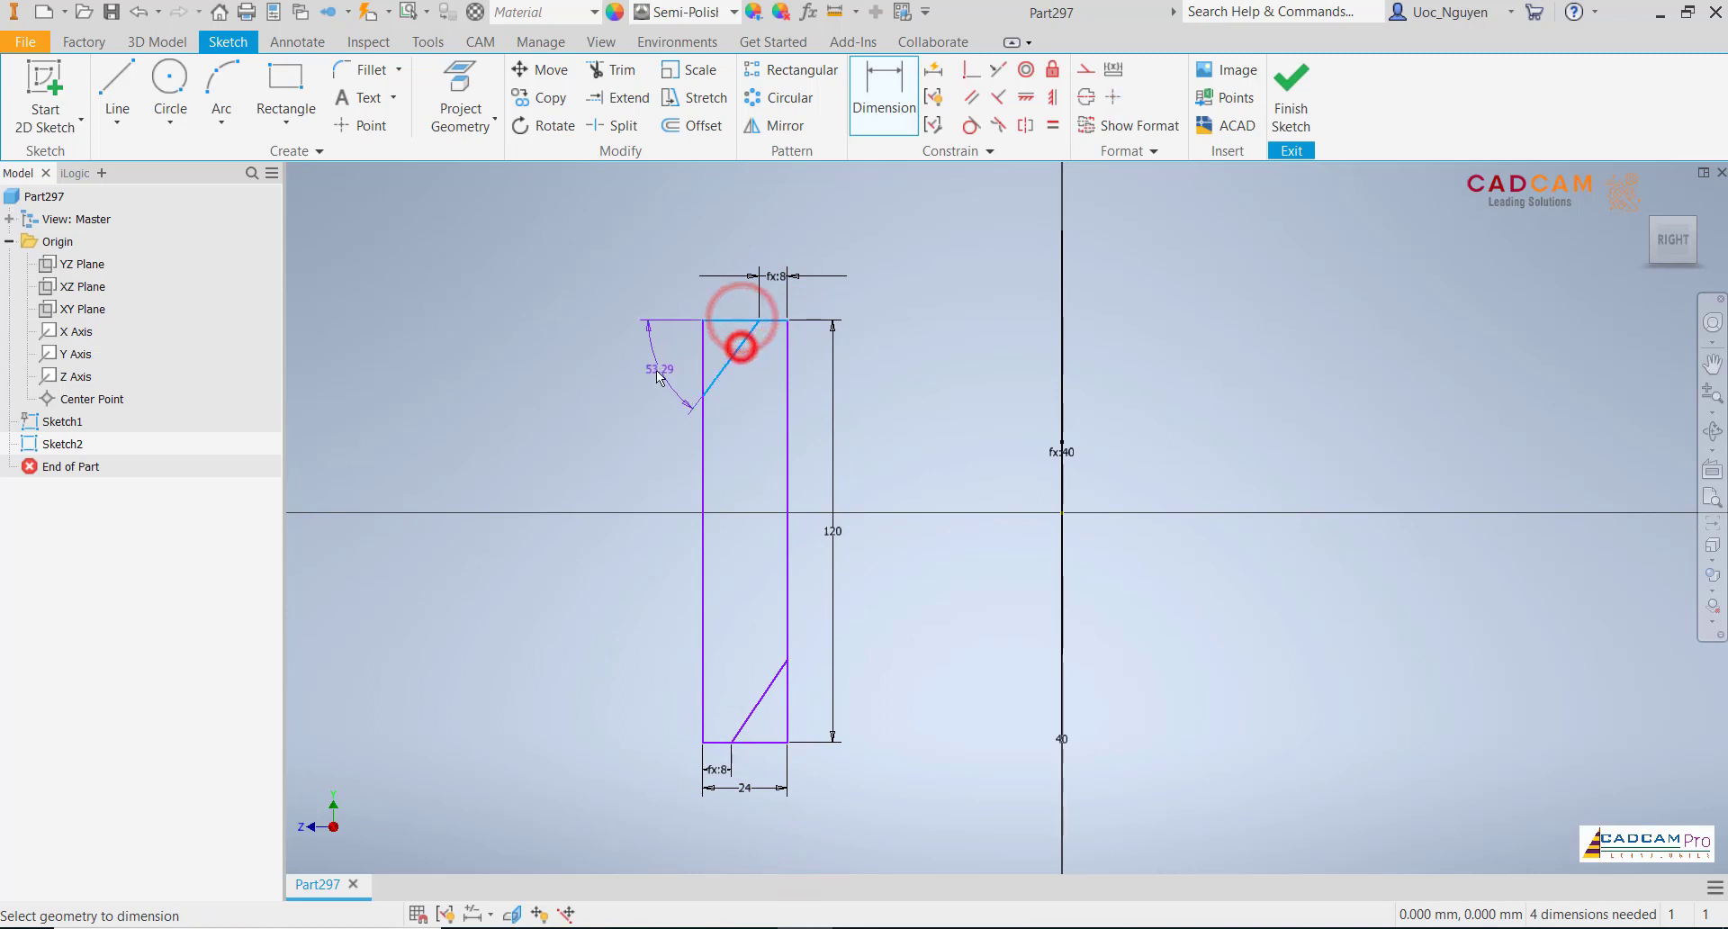
{"action": "left_click", "coordinate": [653, 369]}
{"action": "type", "text": "50"}
{"action": "key", "text": "Return"}
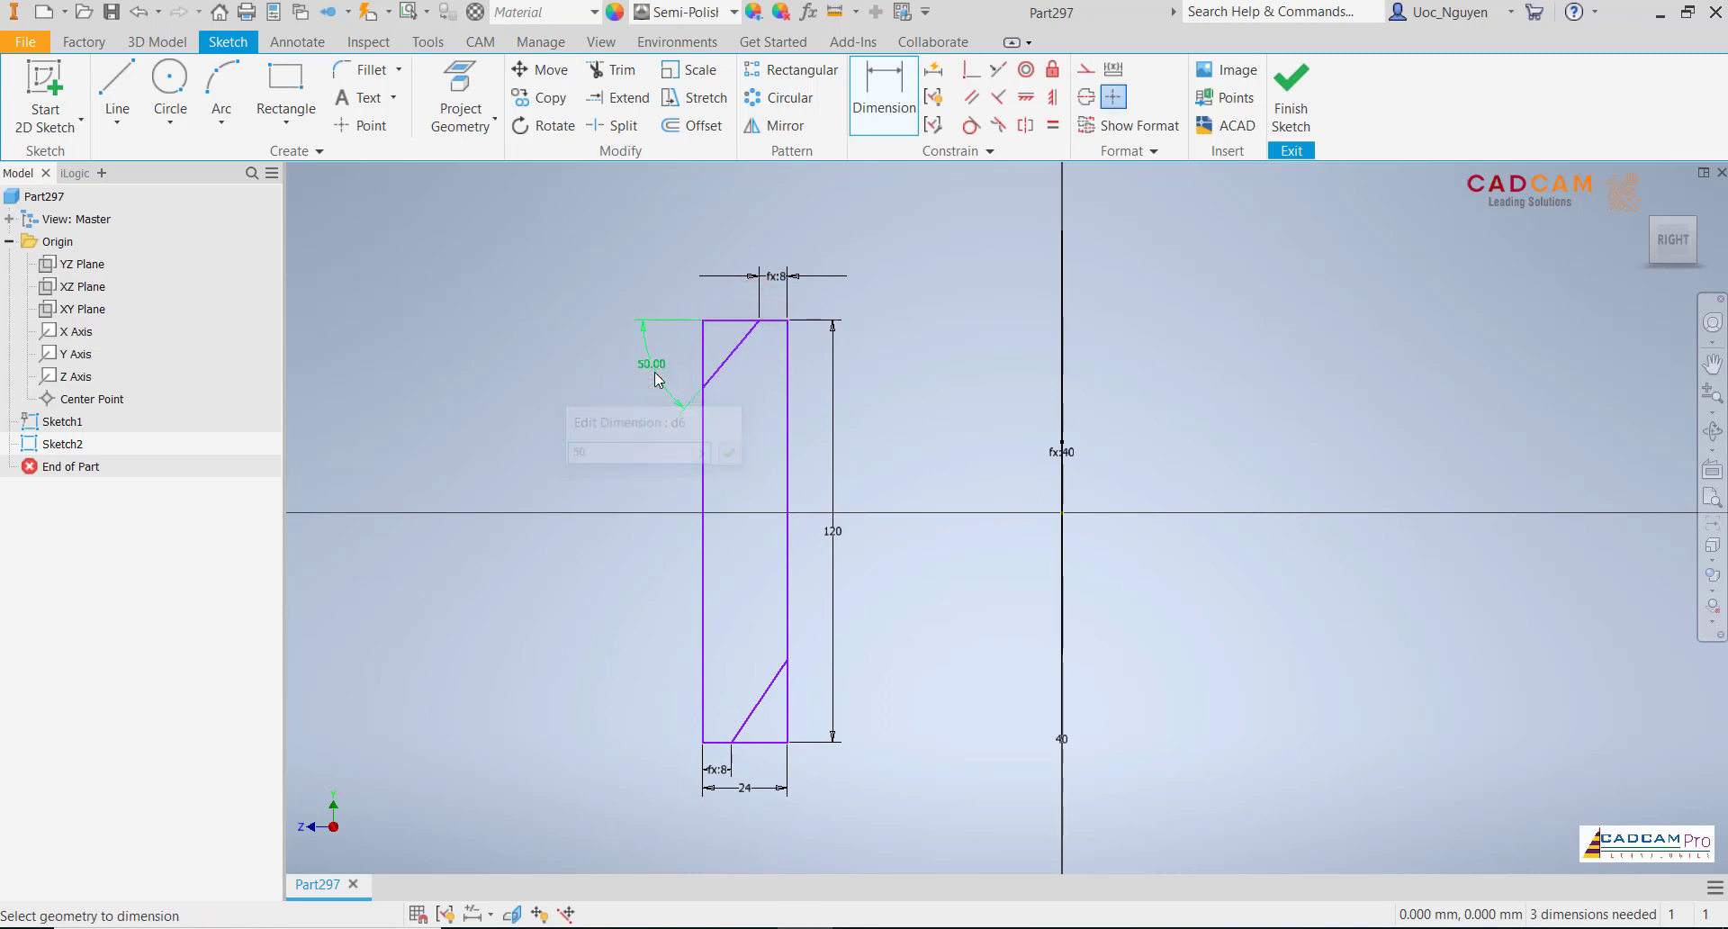
{"action": "left_click", "coordinate": [759, 741]}
{"action": "left_click", "coordinate": [864, 681]}
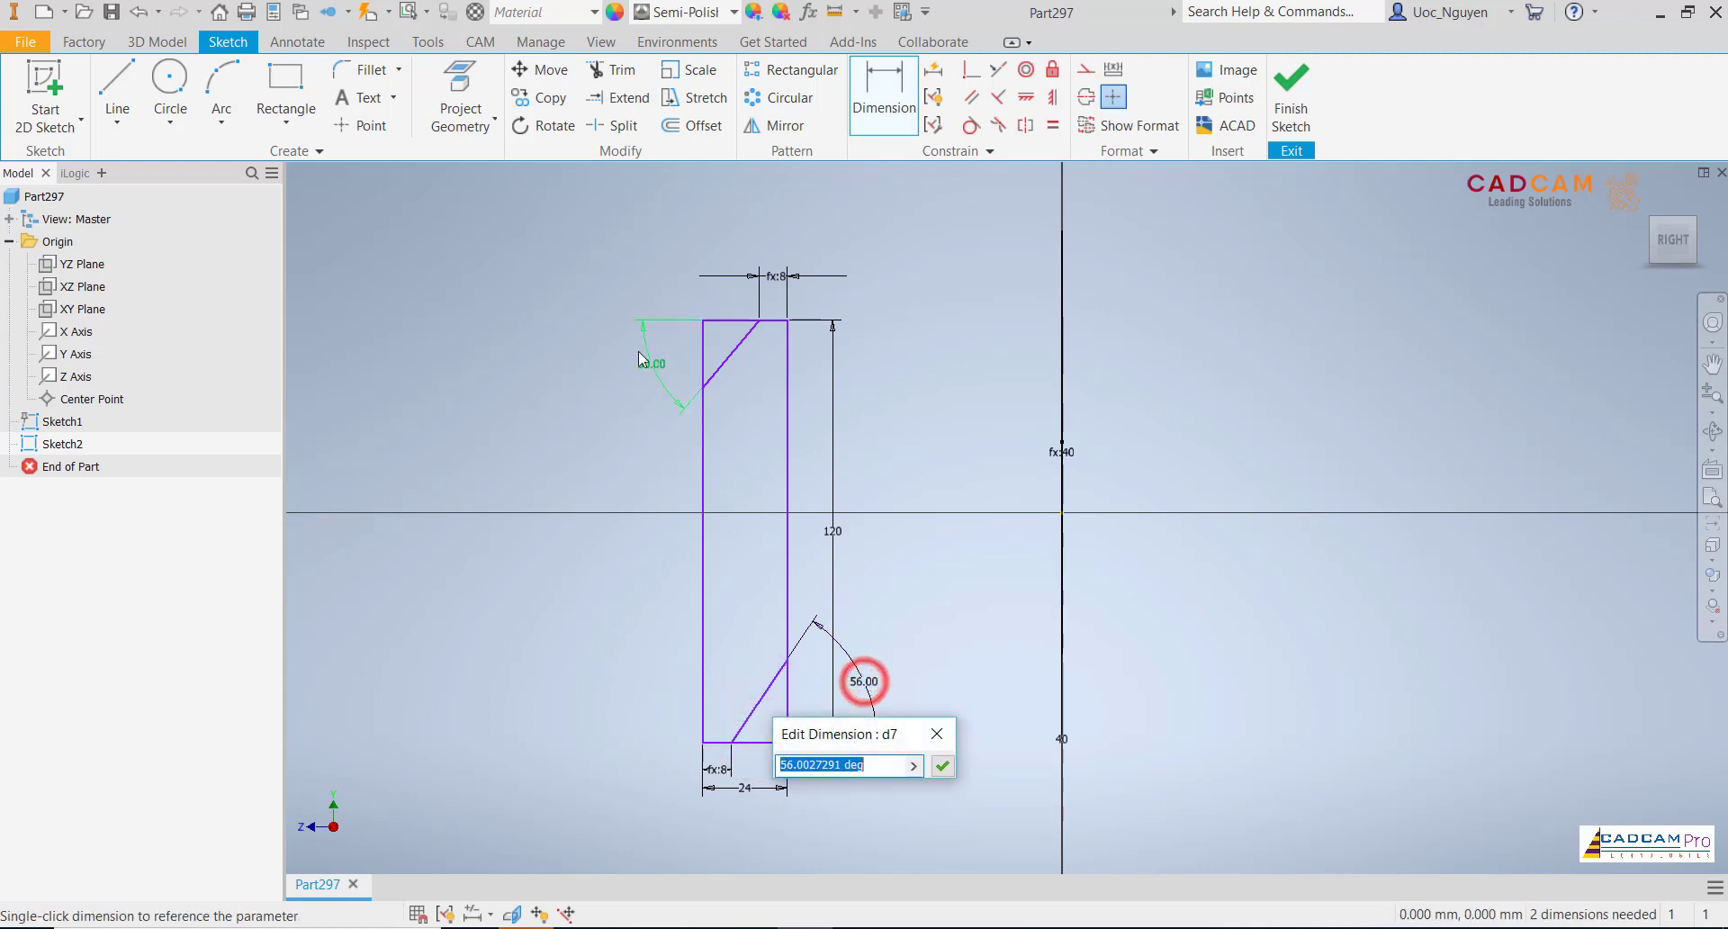
{"action": "left_click", "coordinate": [641, 360]}
{"action": "left_click", "coordinate": [942, 765]}
{"action": "middle_click_drag", "start_coordinate": [961, 582], "coordinate": [964, 584]}
{"action": "scroll", "coordinate": [964, 584], "scroll_direction": "up", "scroll_amount": 3}
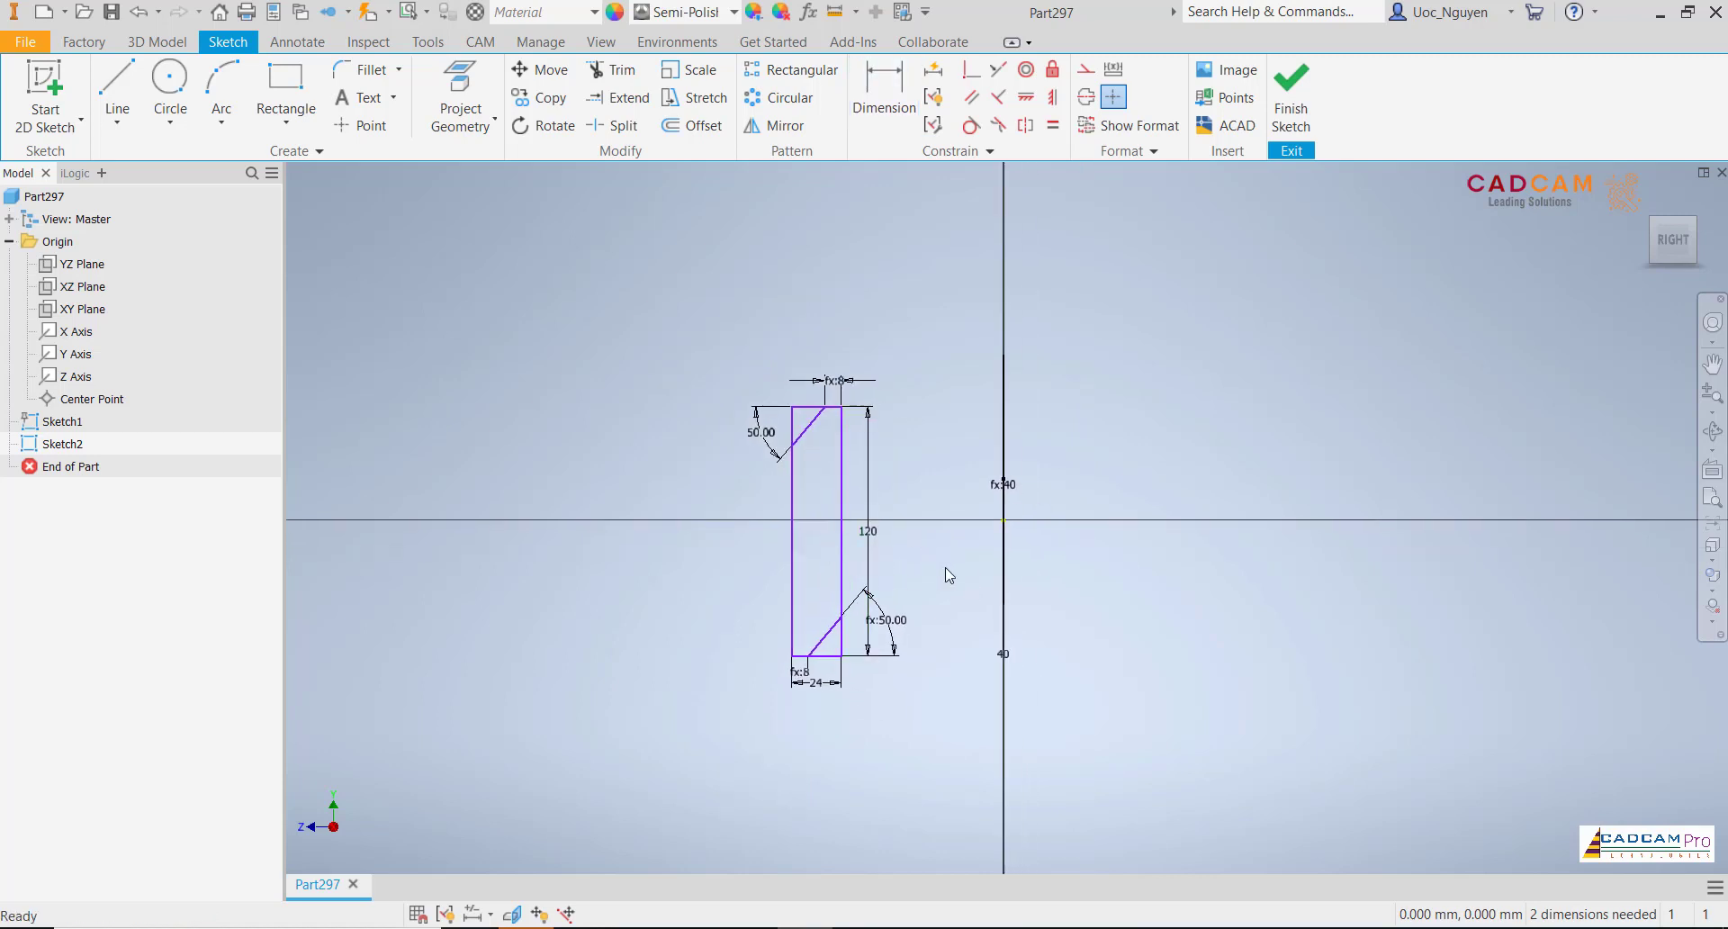
{"action": "scroll", "coordinate": [948, 574], "scroll_direction": "down", "scroll_amount": 1}
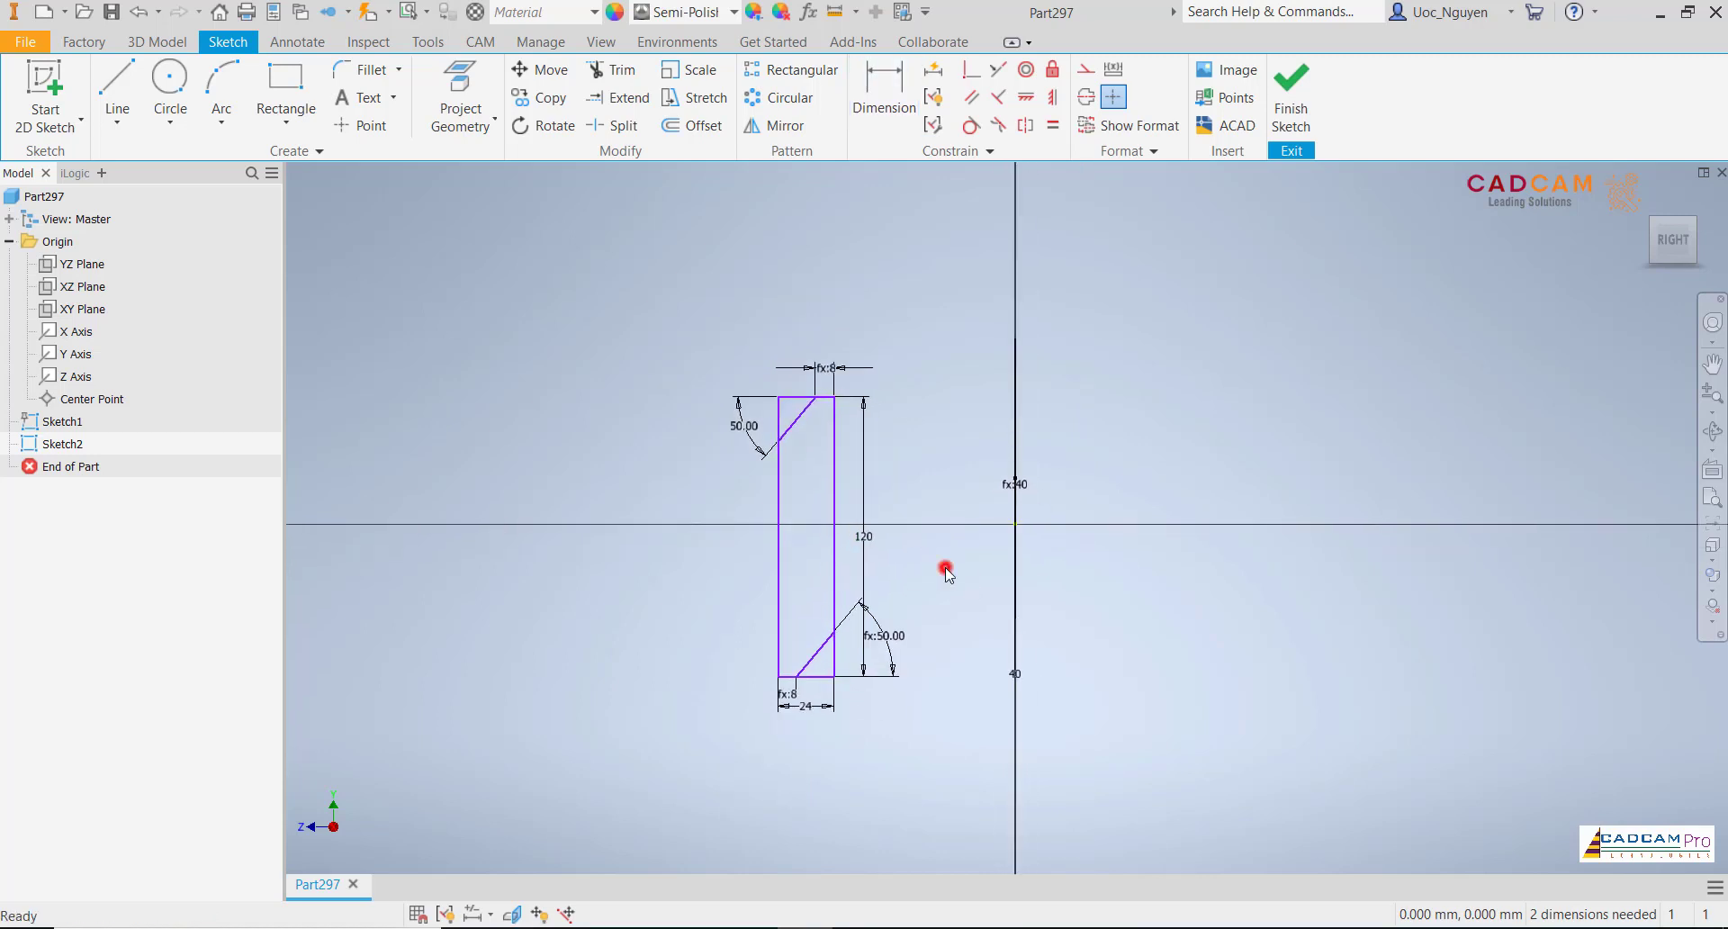
{"action": "left_click", "coordinate": [945, 567]}
- Make the rectangle symmetric about the vertical axis
{"action": "left_click", "coordinate": [1052, 96]}
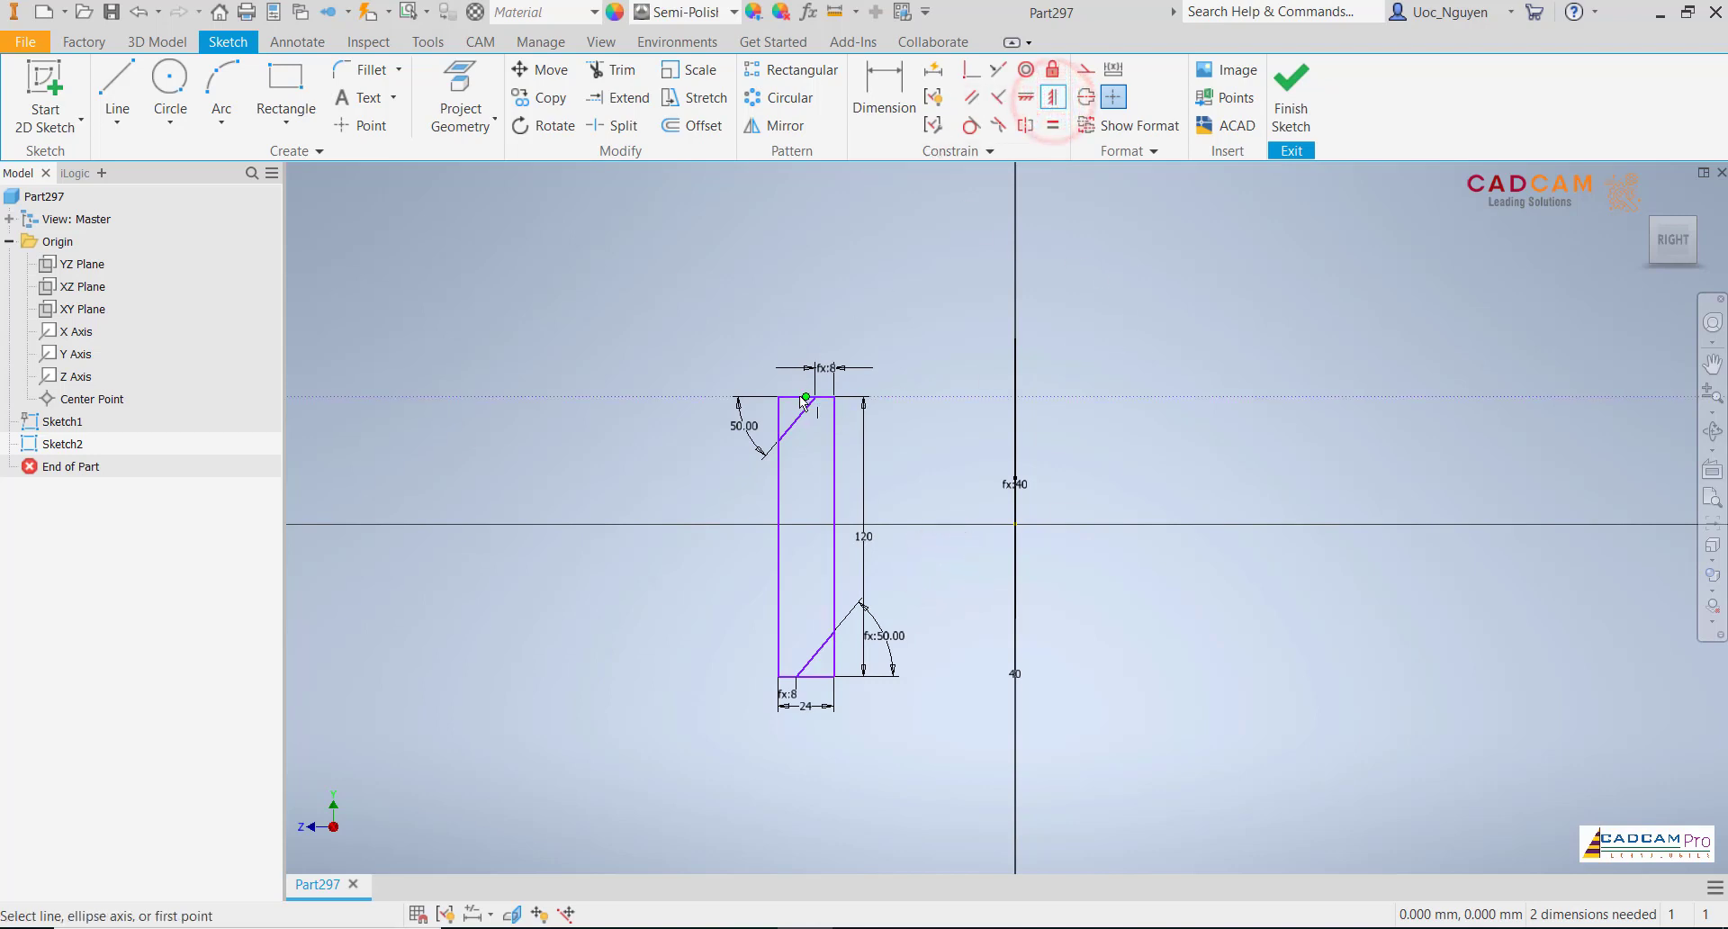
{"action": "left_click", "coordinate": [806, 396]}
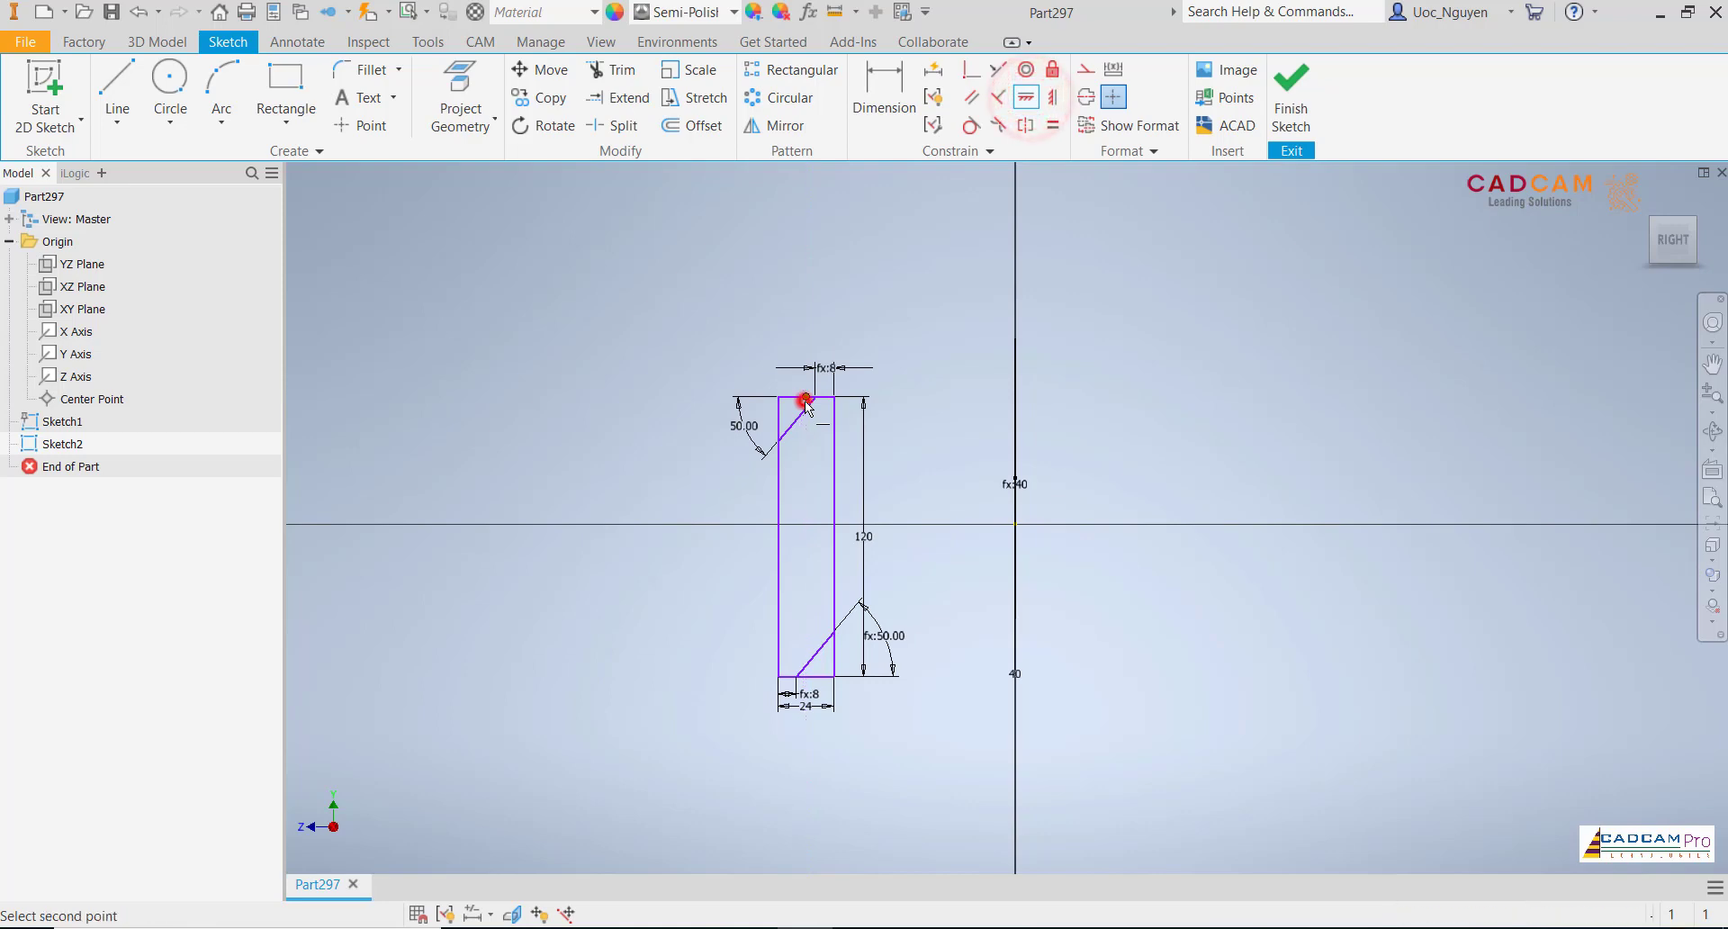
{"action": "left_click", "coordinate": [1015, 525]}
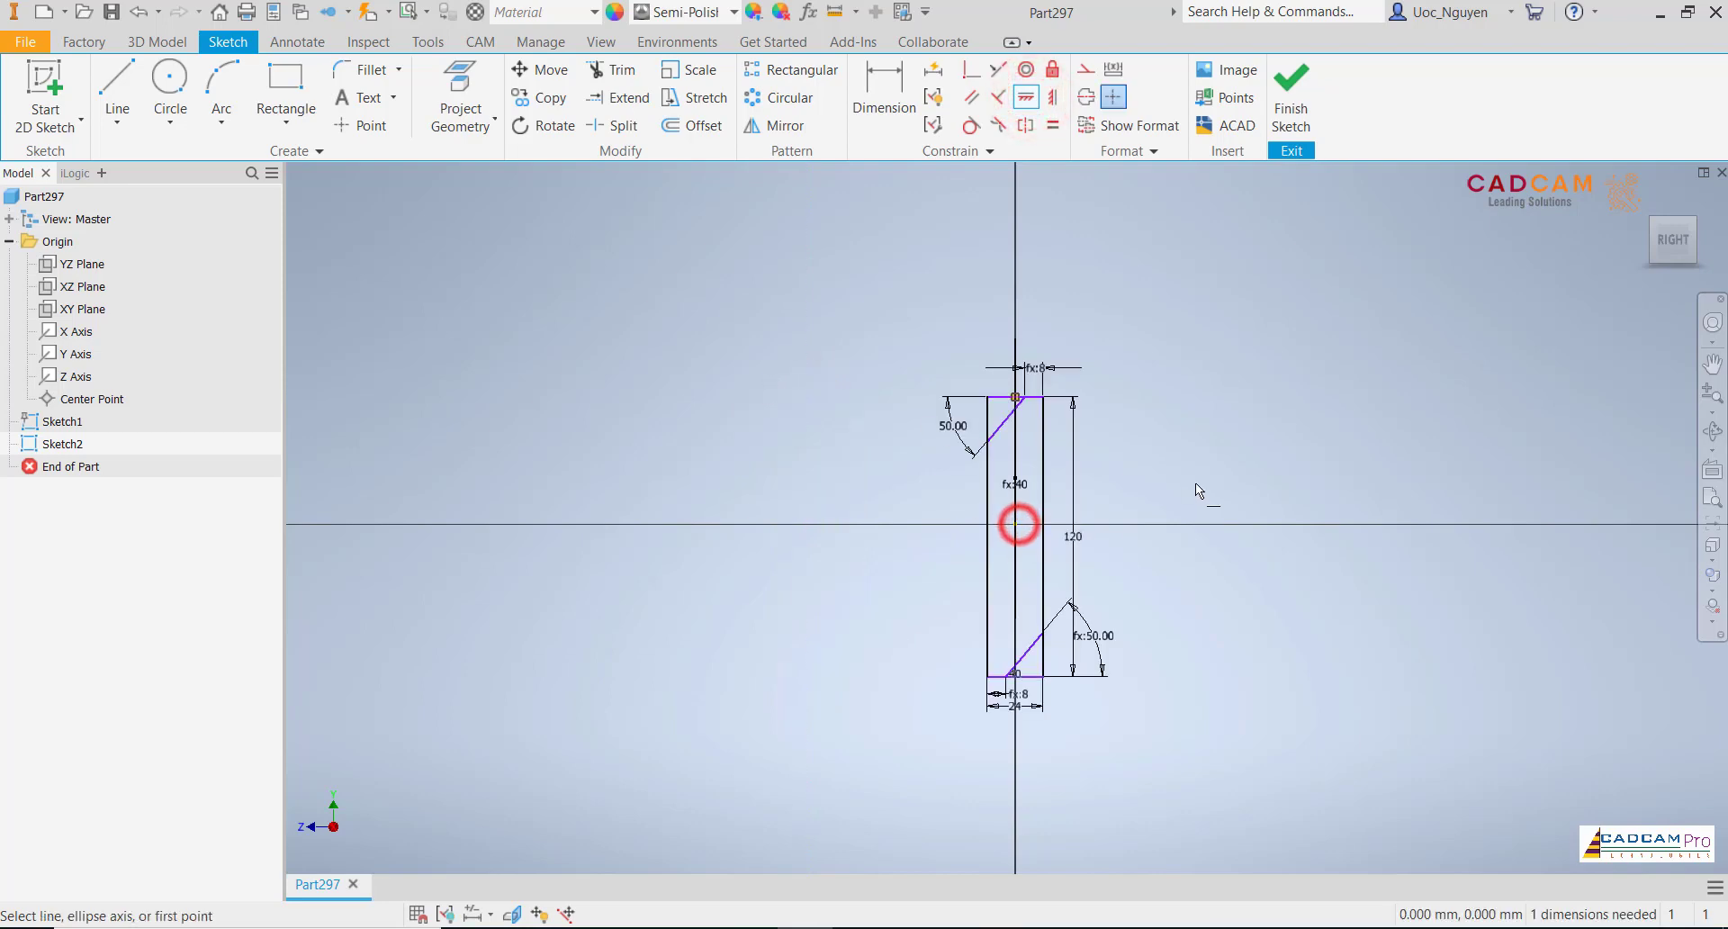
{"action": "middle_click_drag", "start_coordinate": [1195, 483], "coordinate": [1255, 576], "text": "shift"}
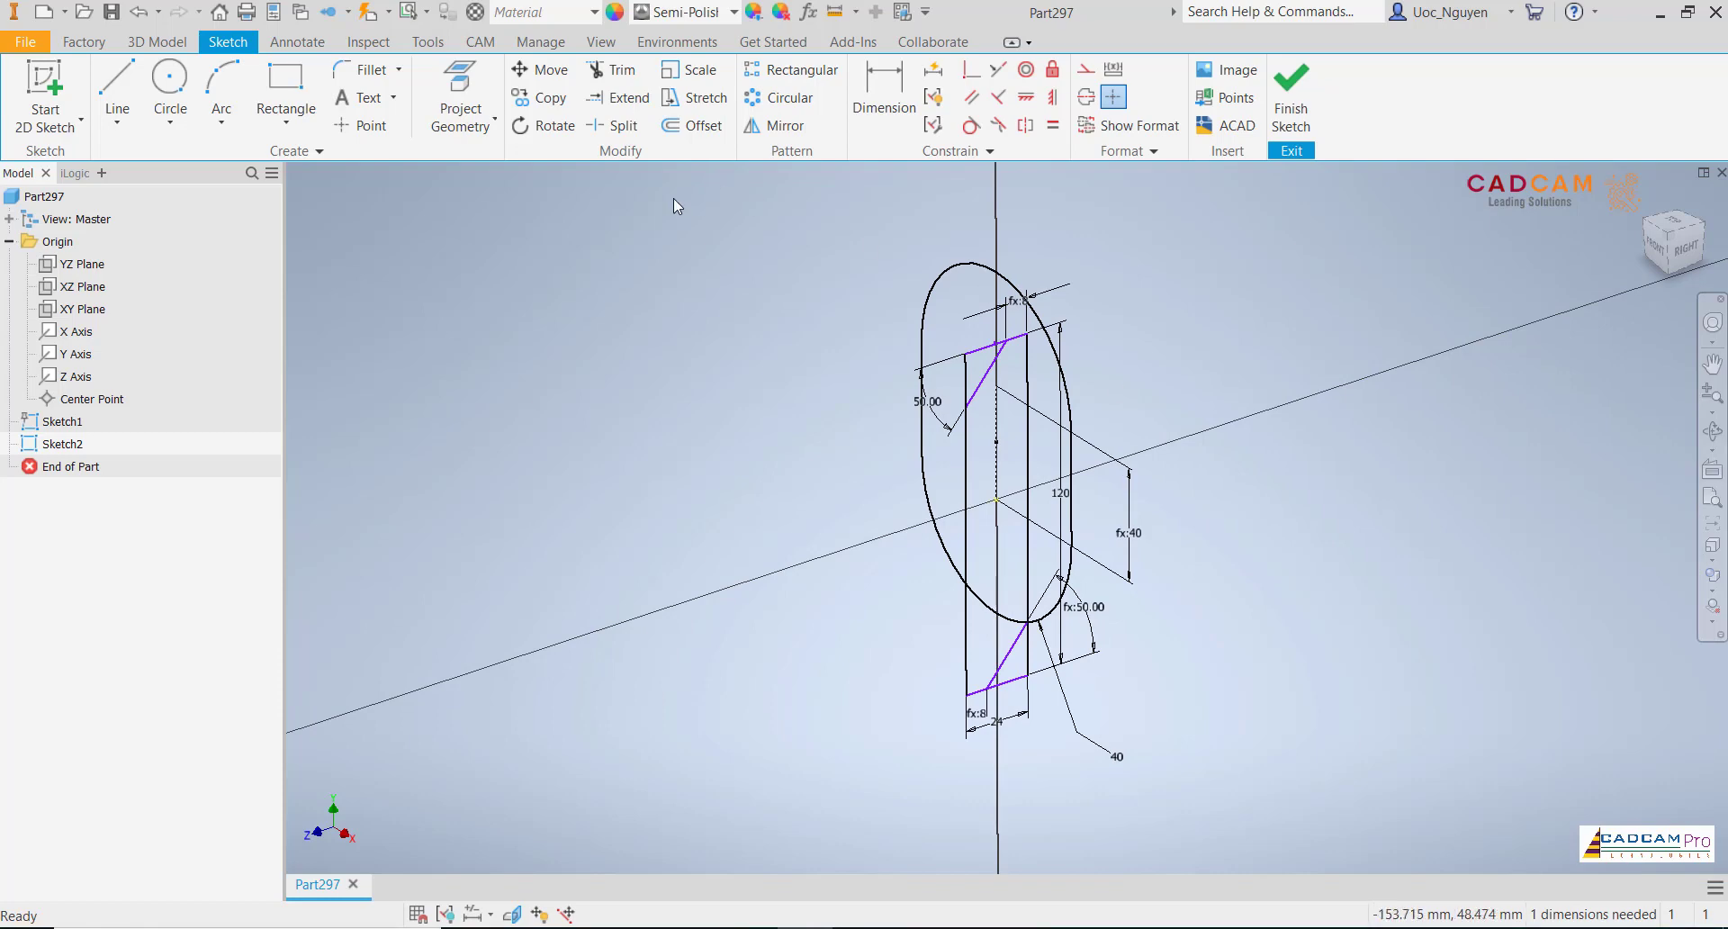
- Project the axis segment into the sketch
{"action": "left_click", "coordinate": [470, 81]}
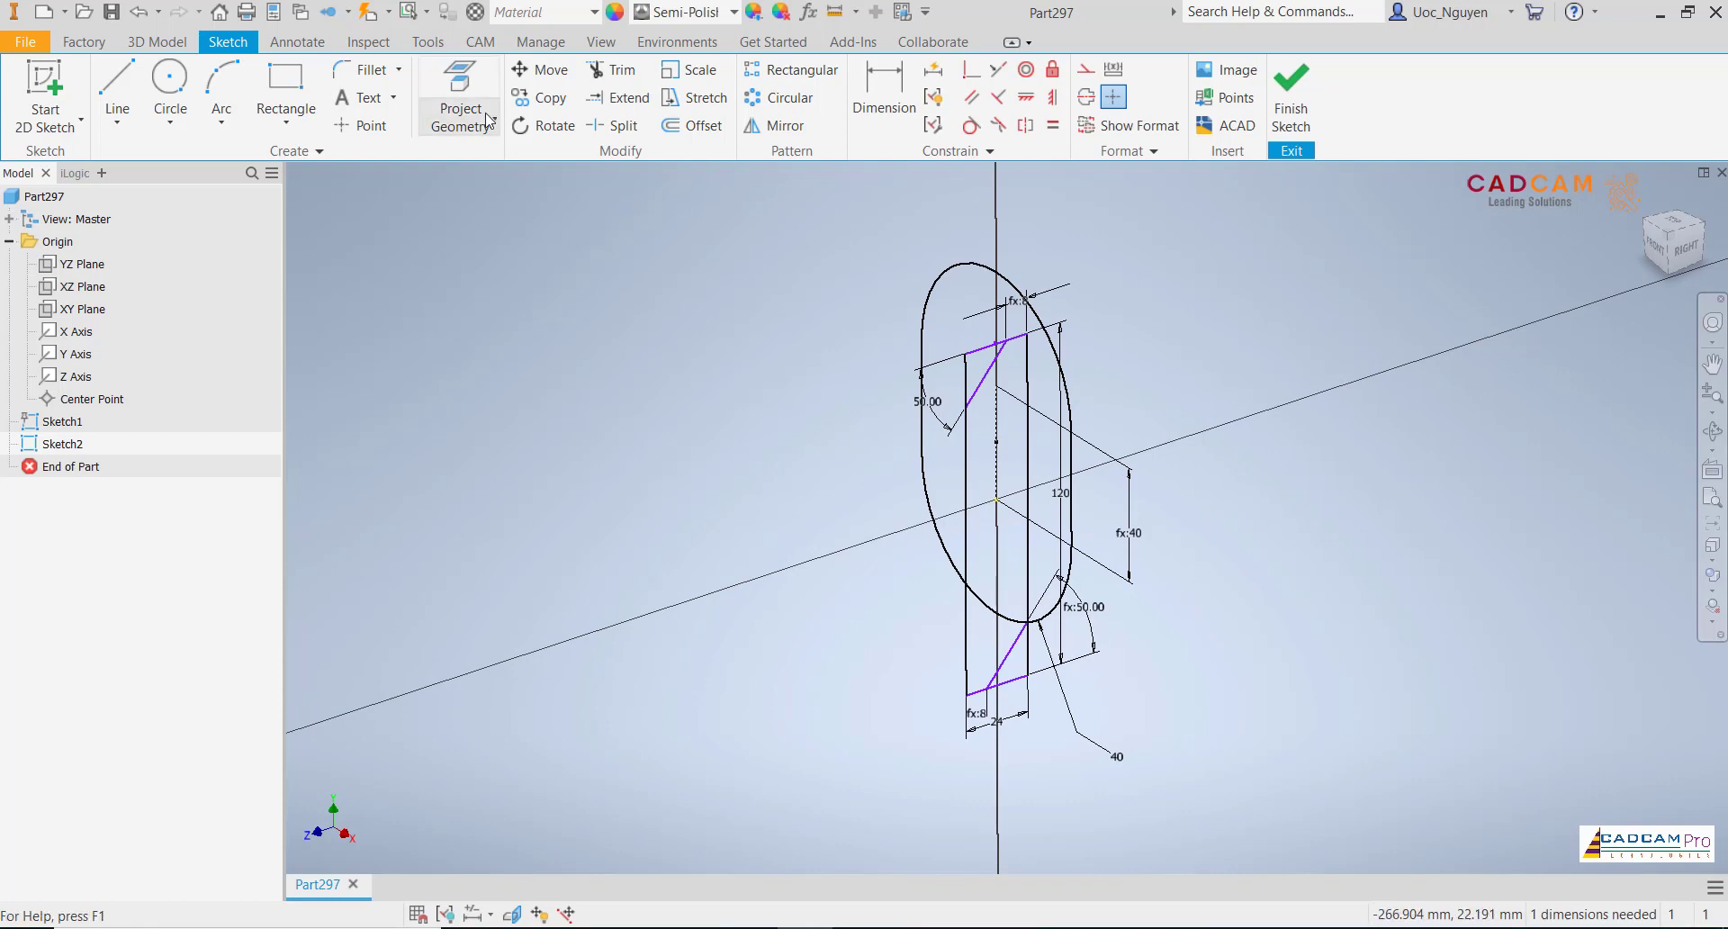
{"action": "left_click", "coordinate": [999, 614]}
{"action": "right_click", "coordinate": [1014, 570]}
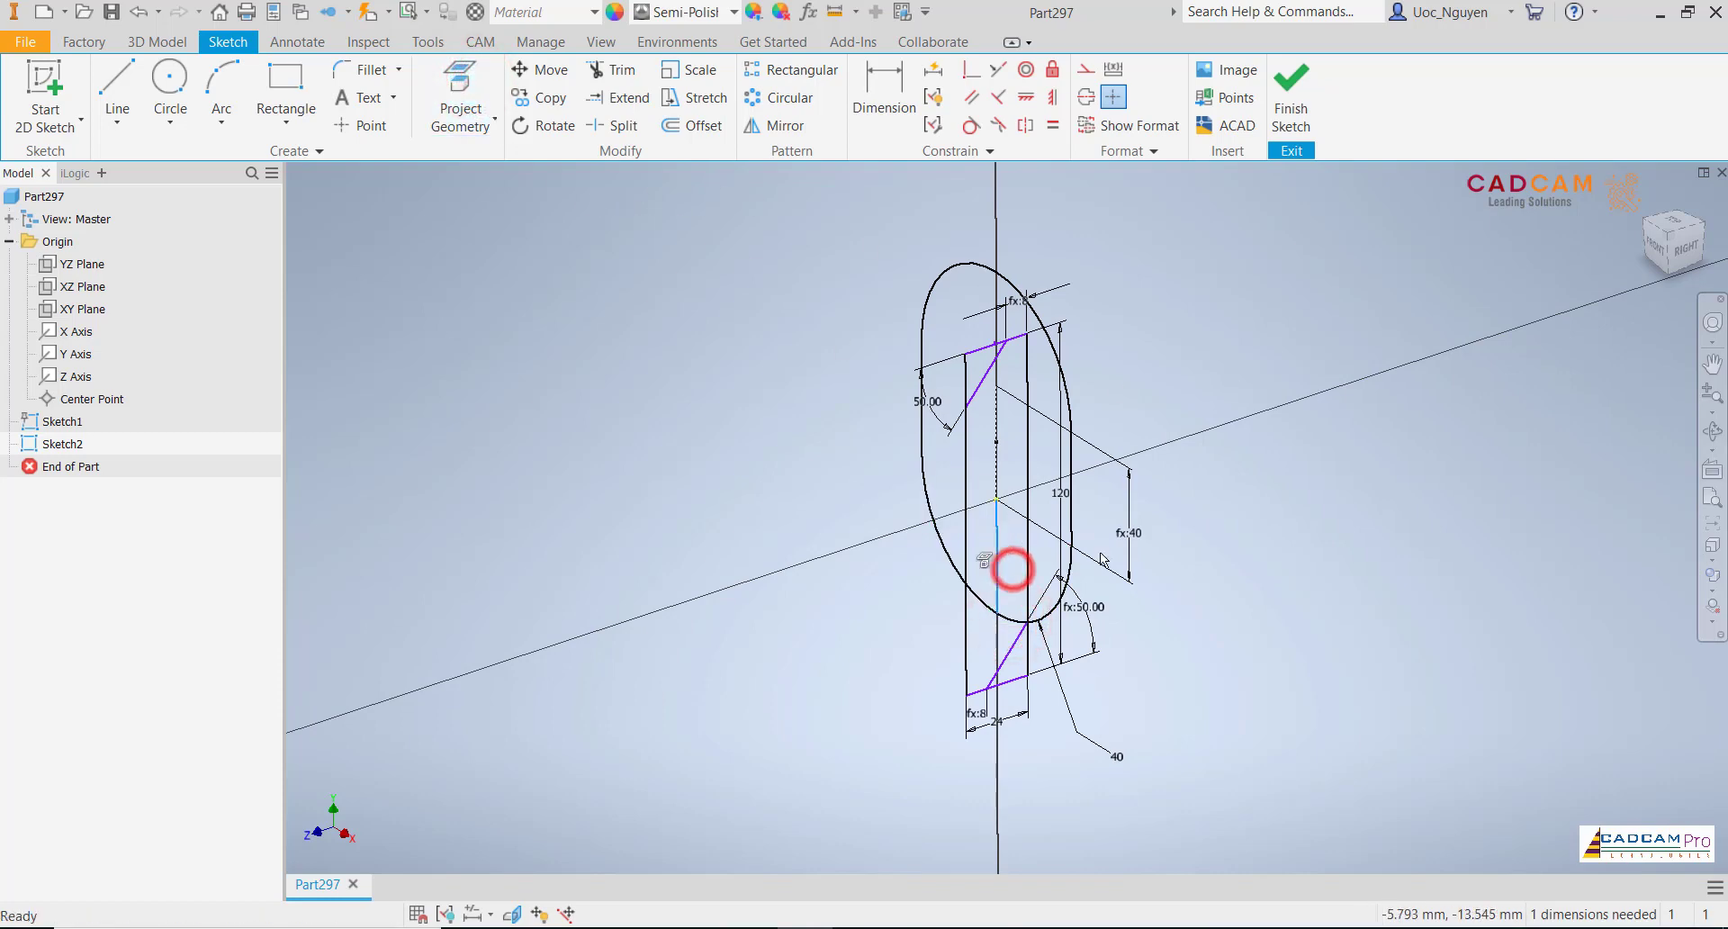
{"action": "left_click", "coordinate": [1408, 585]}
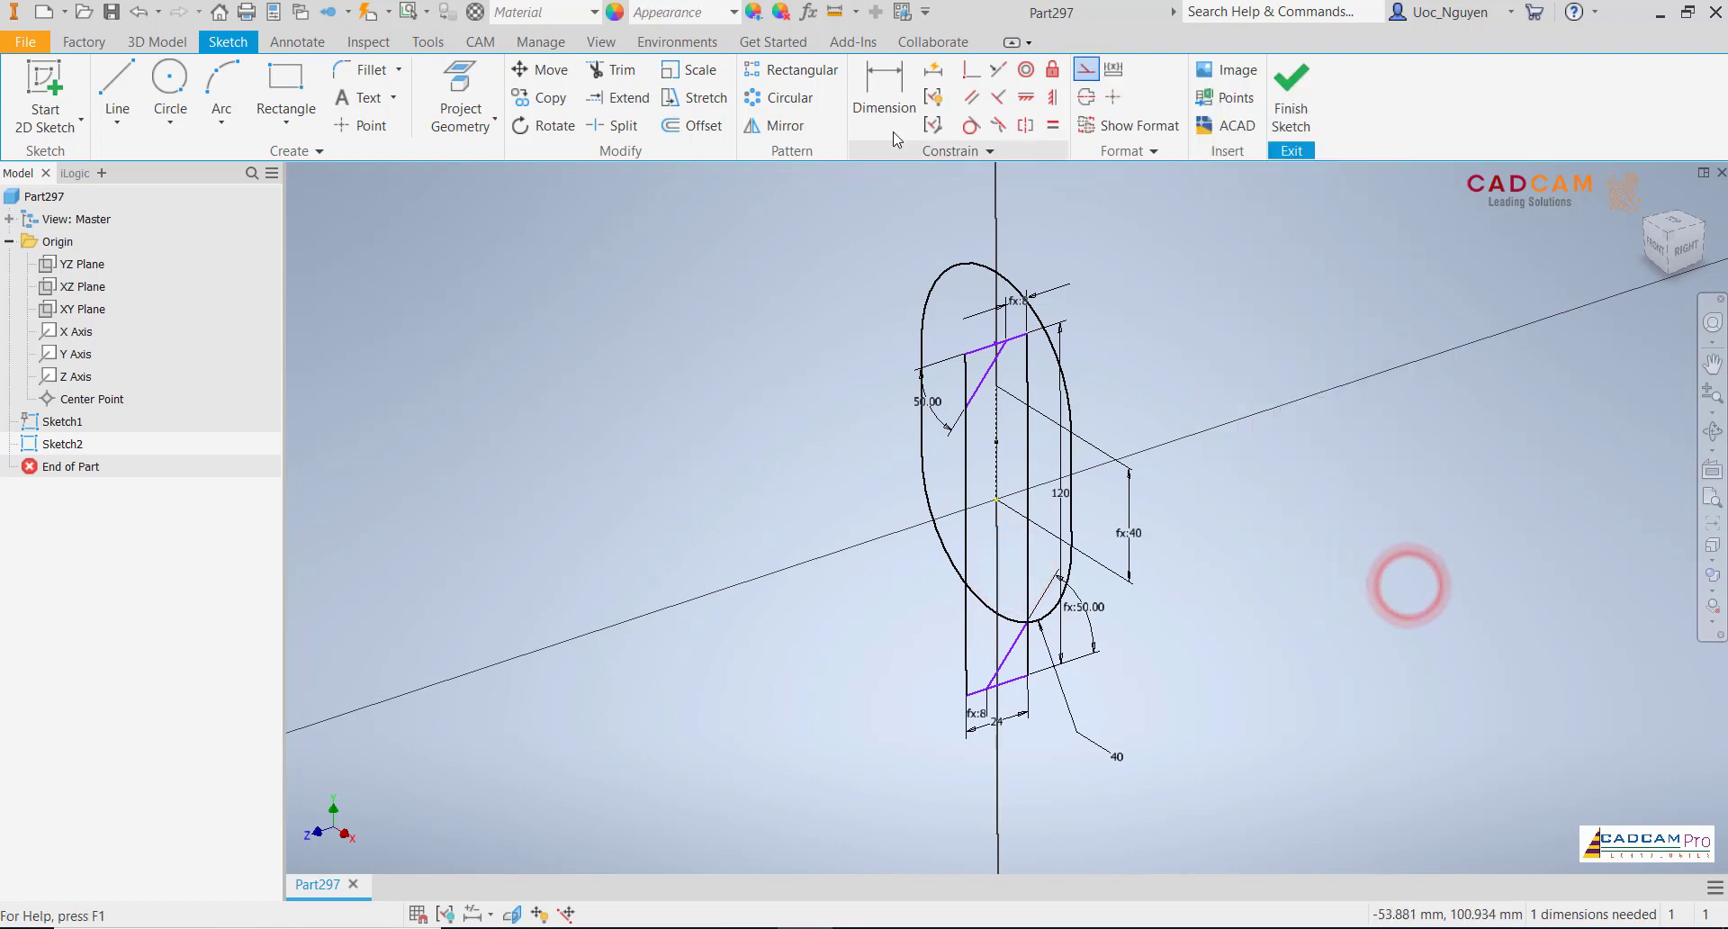
- Add a perpendicular constraint to fully constrain the sketch, then finish it
{"action": "left_click", "coordinate": [971, 74]}
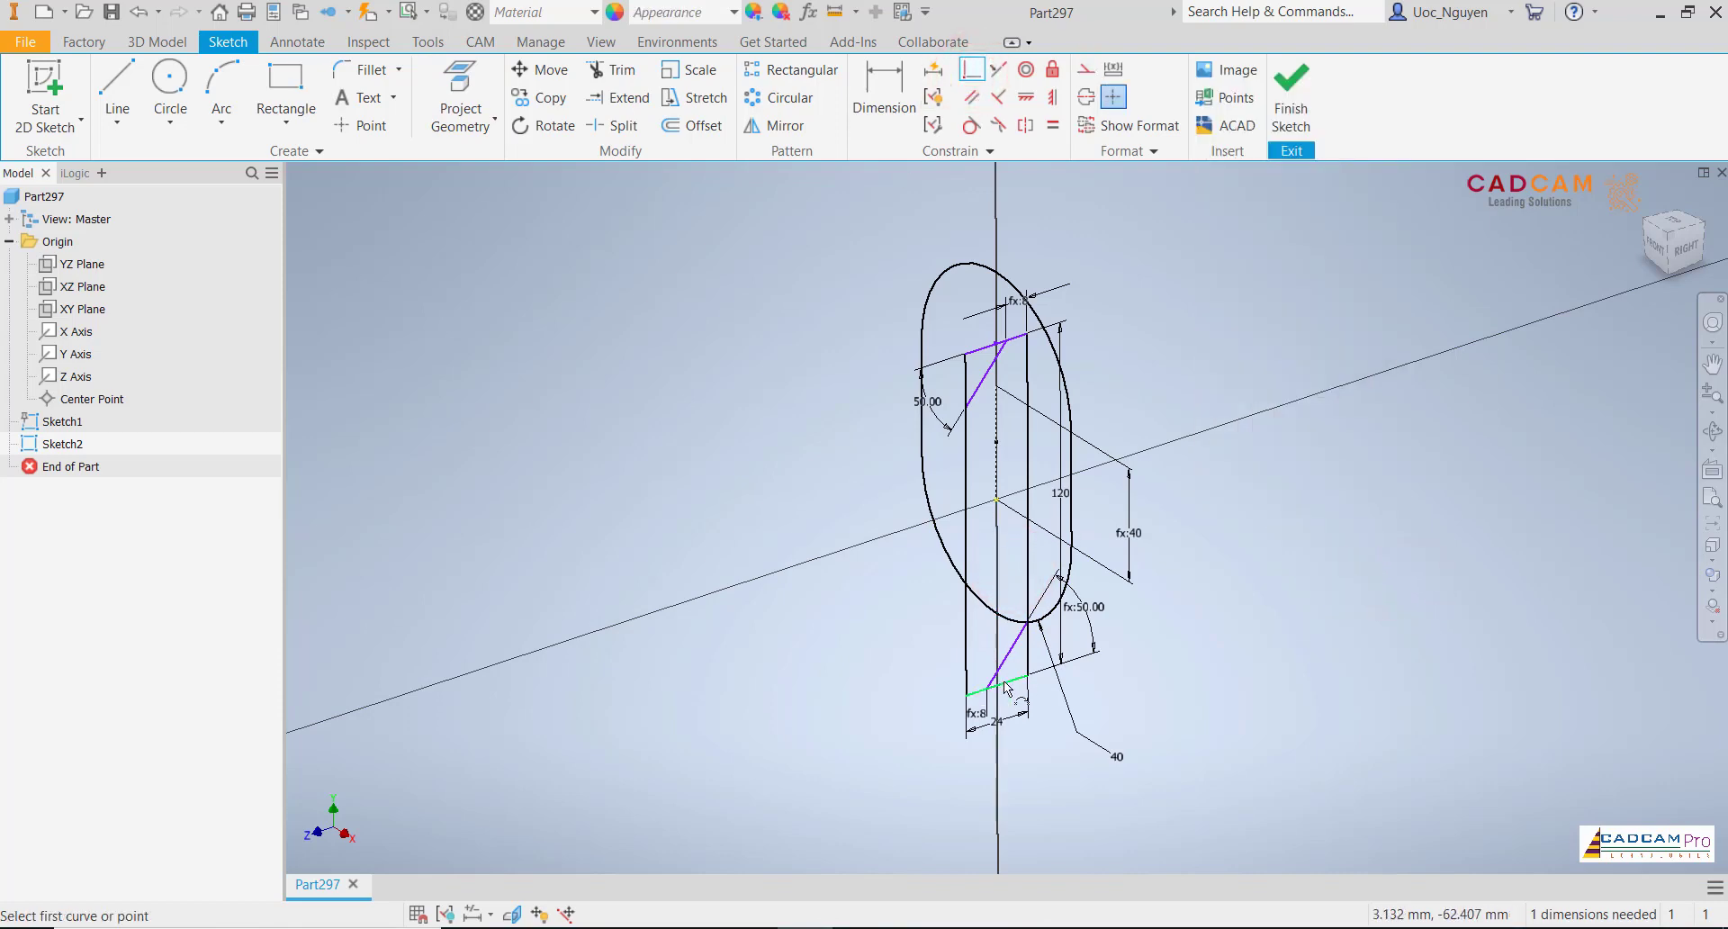
{"action": "left_click", "coordinate": [996, 686]}
{"action": "left_click", "coordinate": [998, 610]}
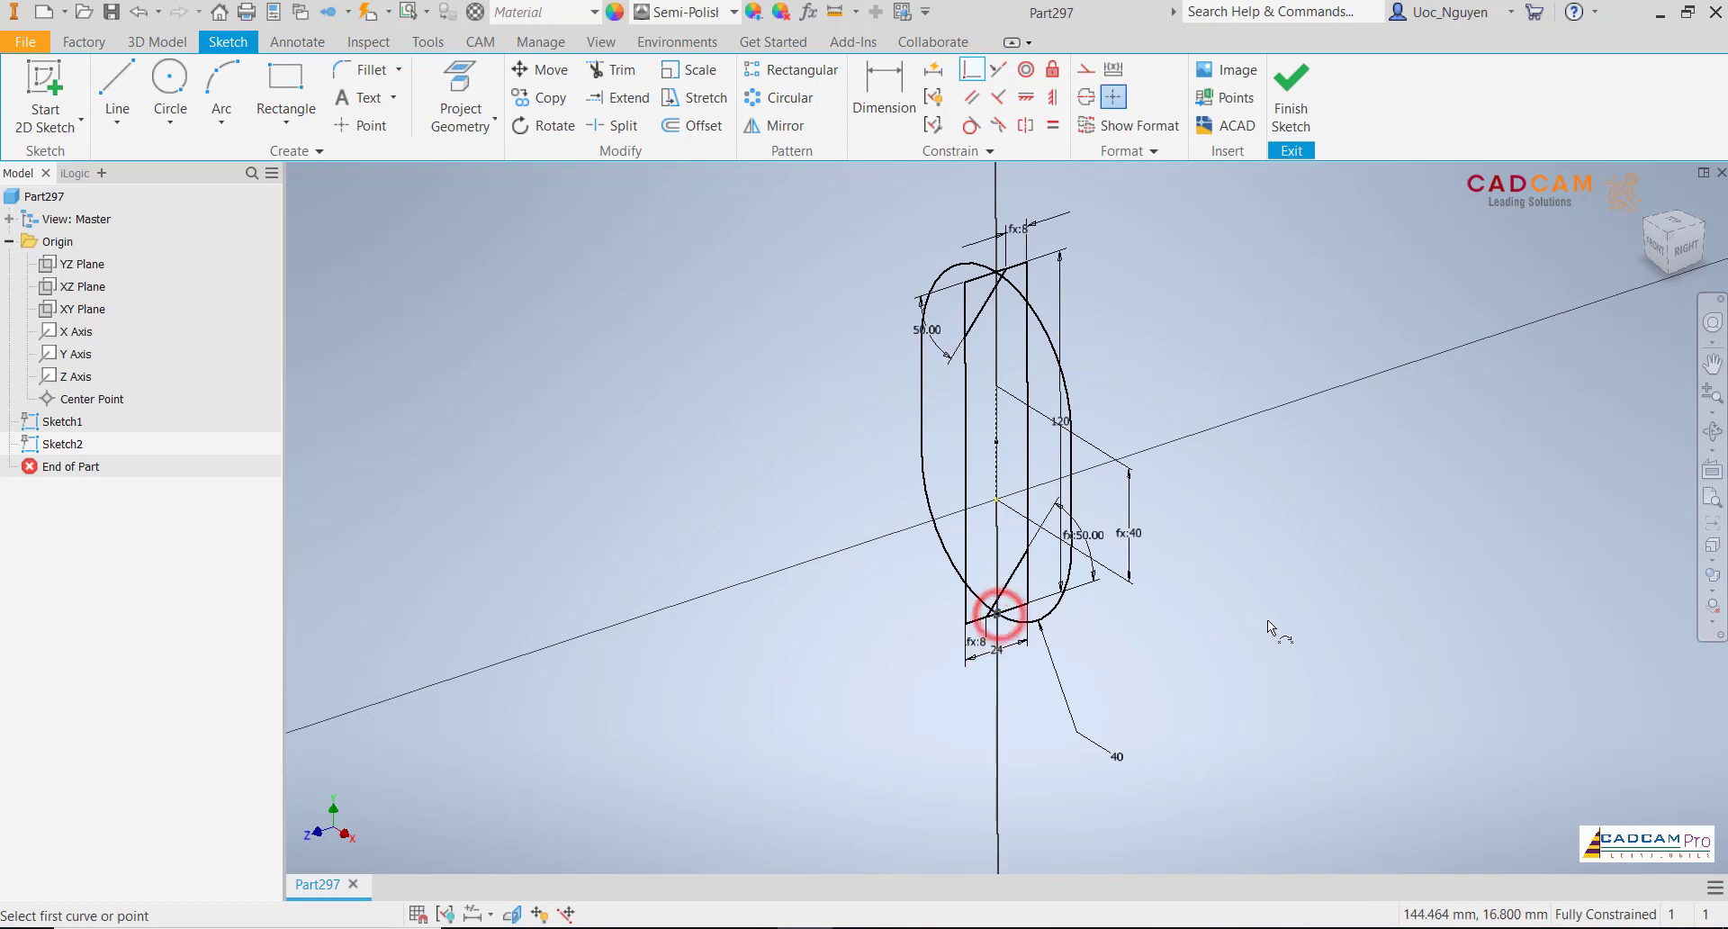
{"action": "key", "text": "Escape"}
{"action": "mouse_move", "coordinate": [1267, 619]}
{"action": "middle_mouse_down", "text": "shift"}
{"action": "mouse_move", "coordinate": [1211, 503]}
{"action": "mouse_move", "coordinate": [1242, 423]}
{"action": "middle_mouse_up", "text": "shift"}
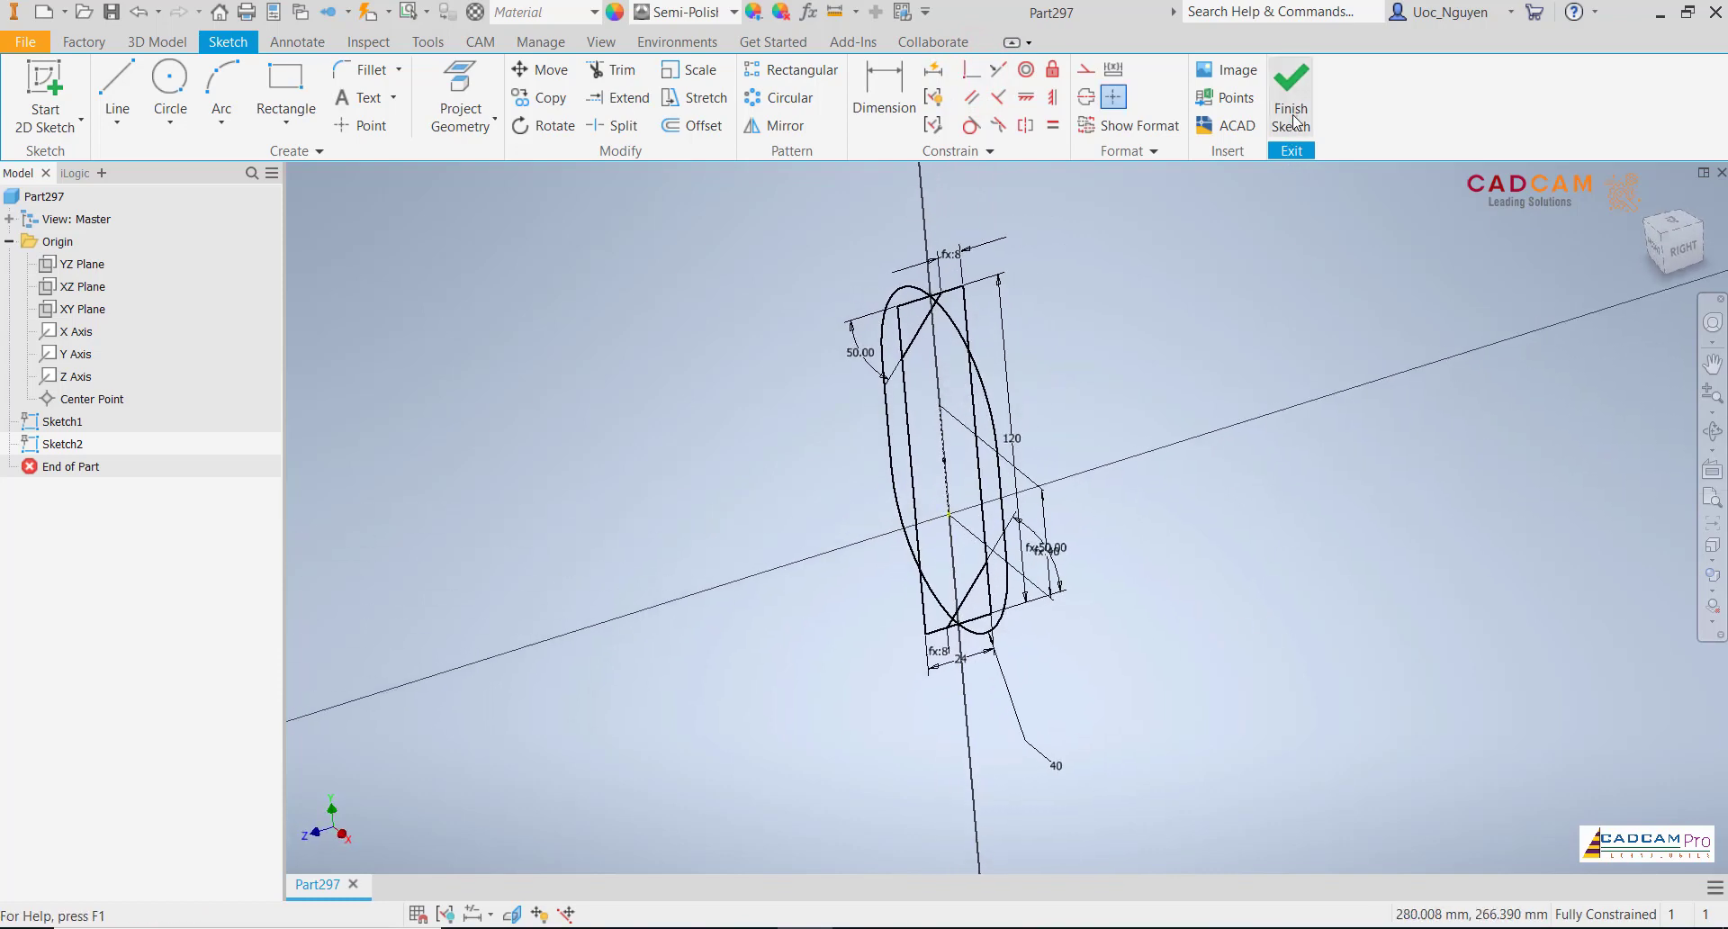
{"action": "left_click", "coordinate": [1291, 99]}
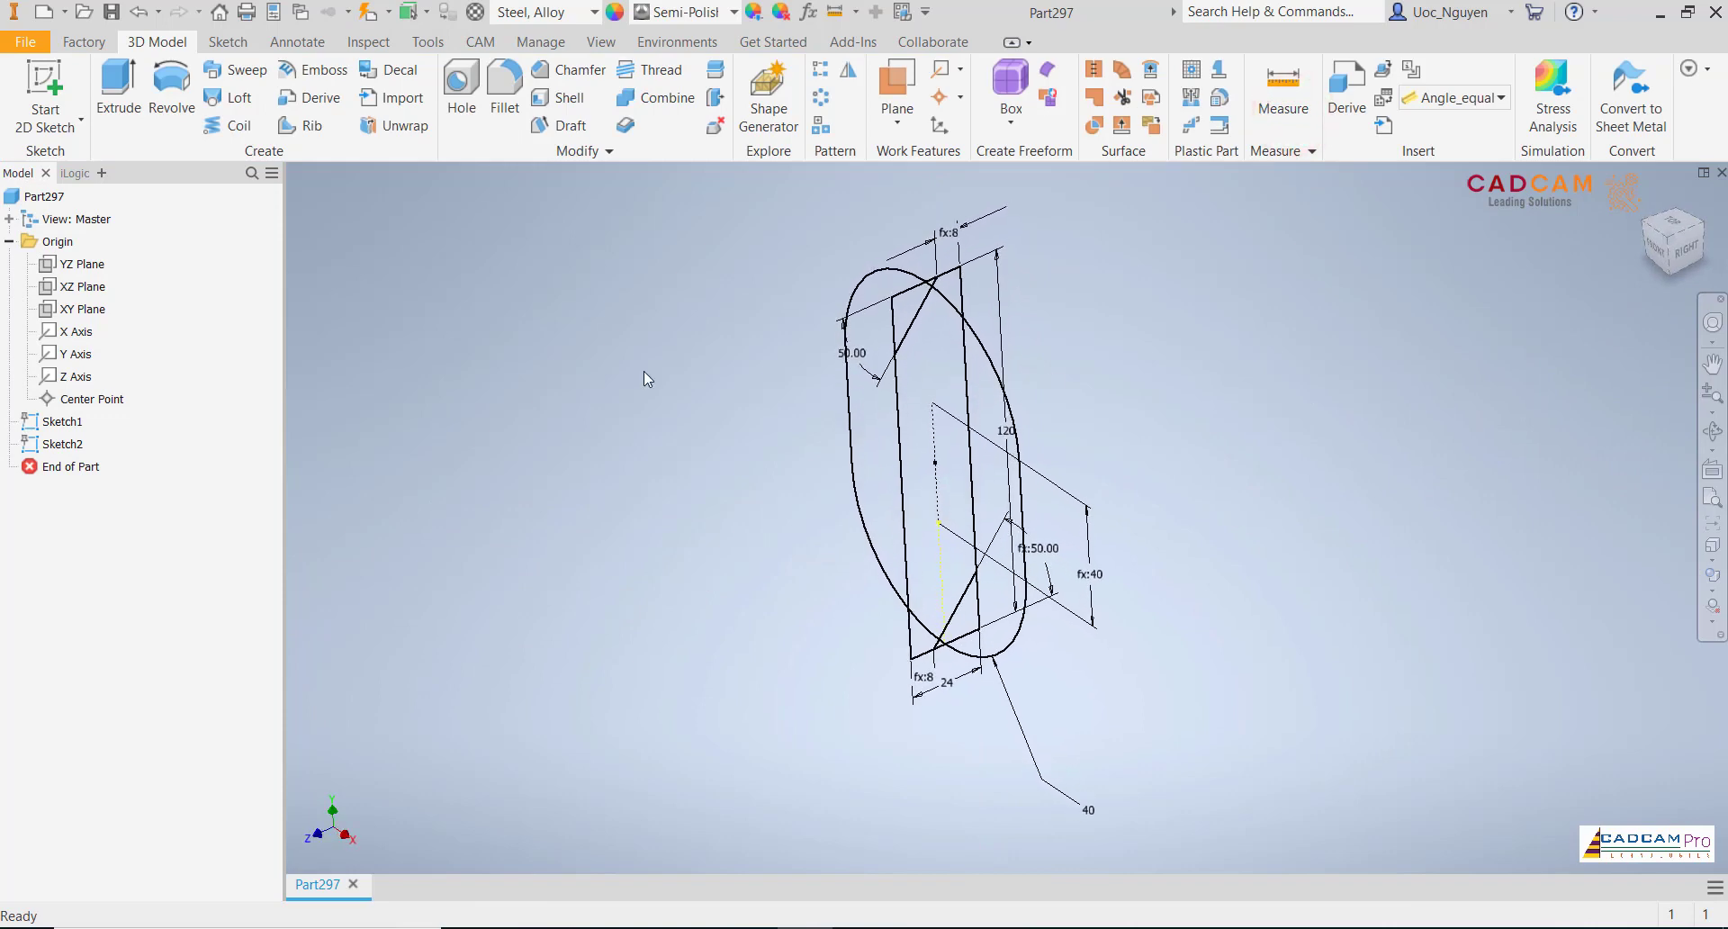
- Extrude the slot profile 24 mm symmetrically into a solid
{"action": "left_click", "coordinate": [531, 412]}
{"action": "left_click", "coordinate": [118, 88]}
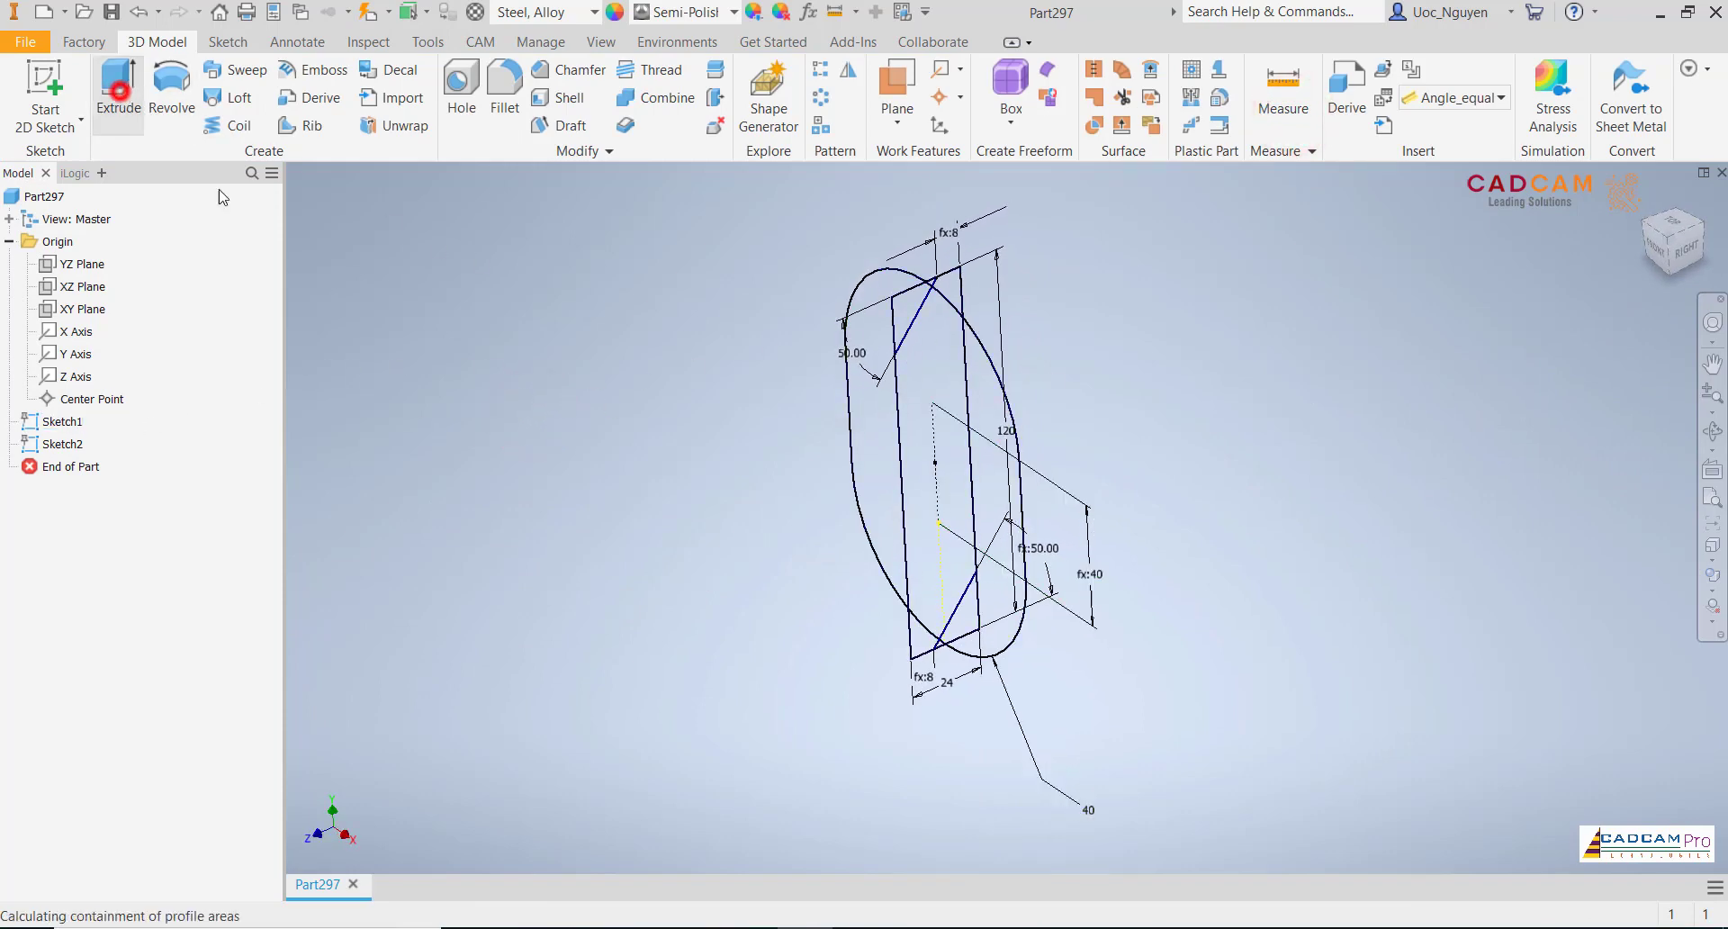
{"action": "left_click", "coordinate": [861, 434]}
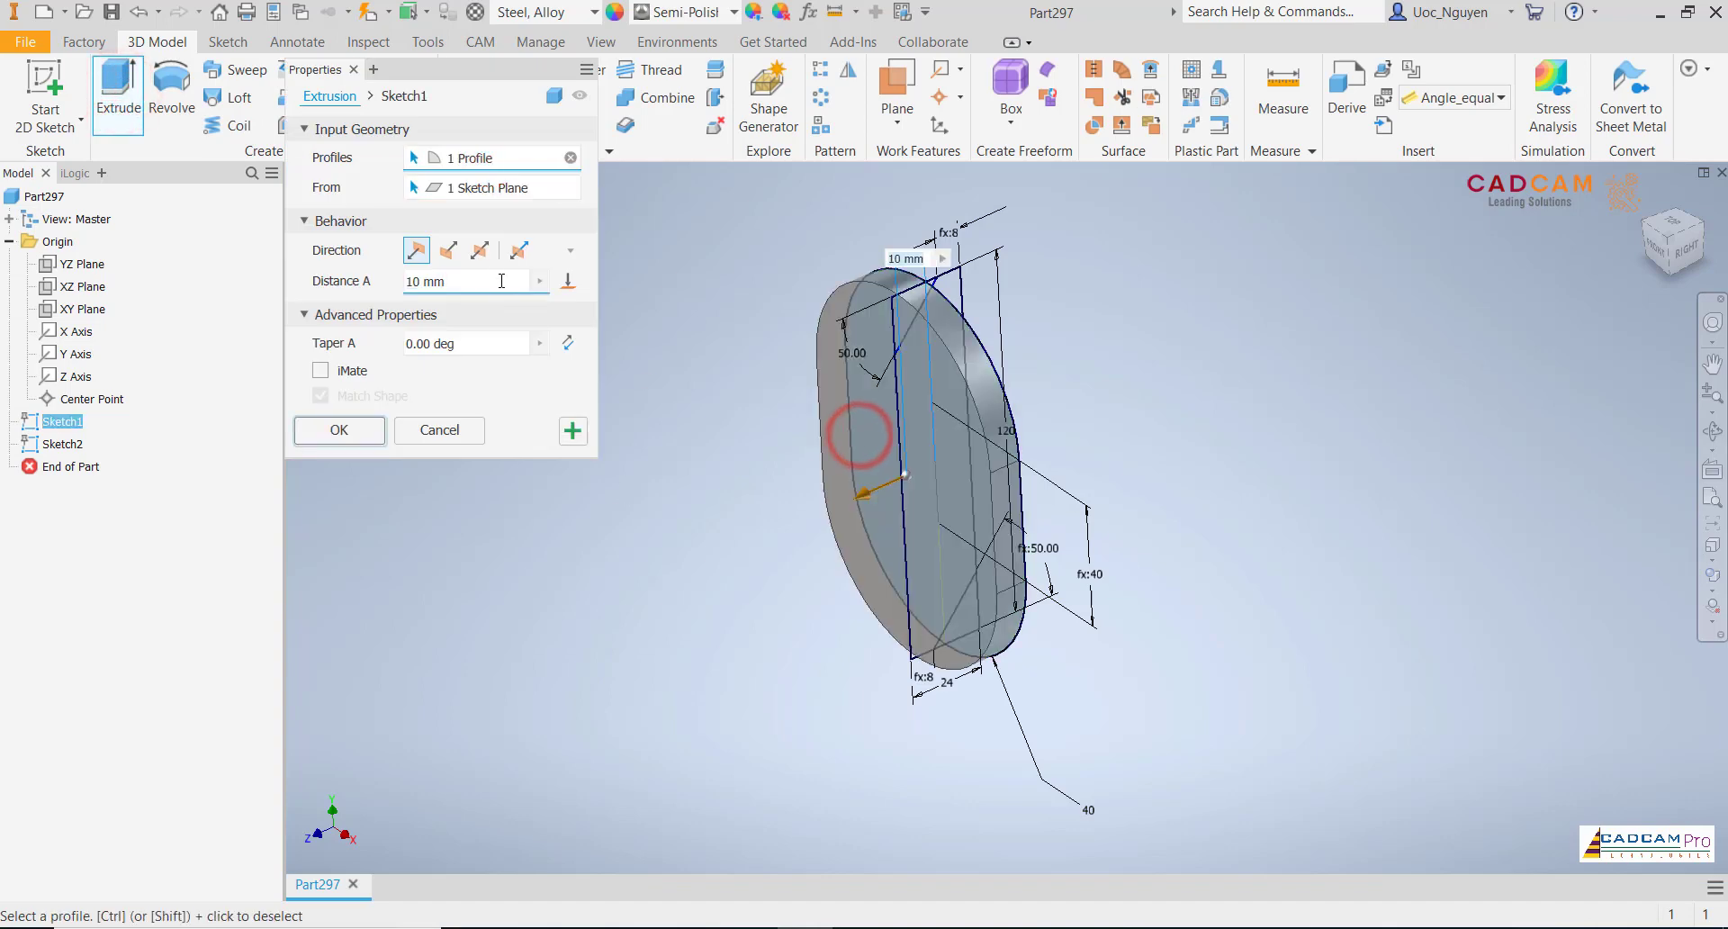
{"action": "left_click", "coordinate": [479, 252]}
{"action": "left_click", "coordinate": [466, 281]}
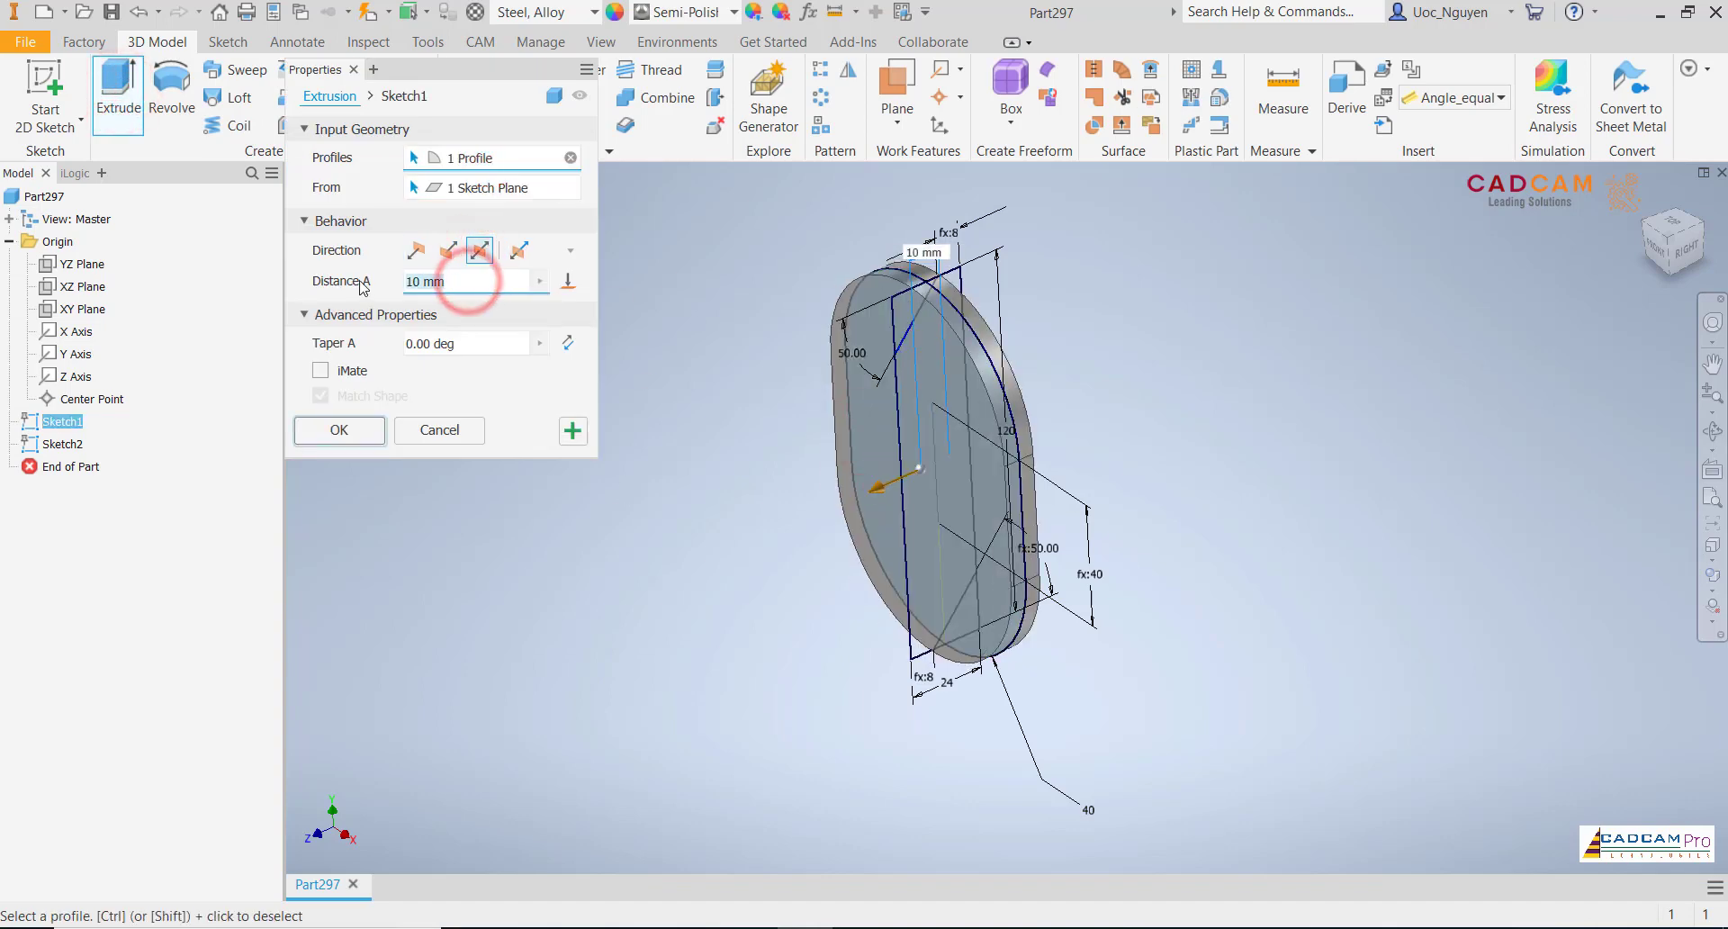
{"action": "type", "text": "24"}
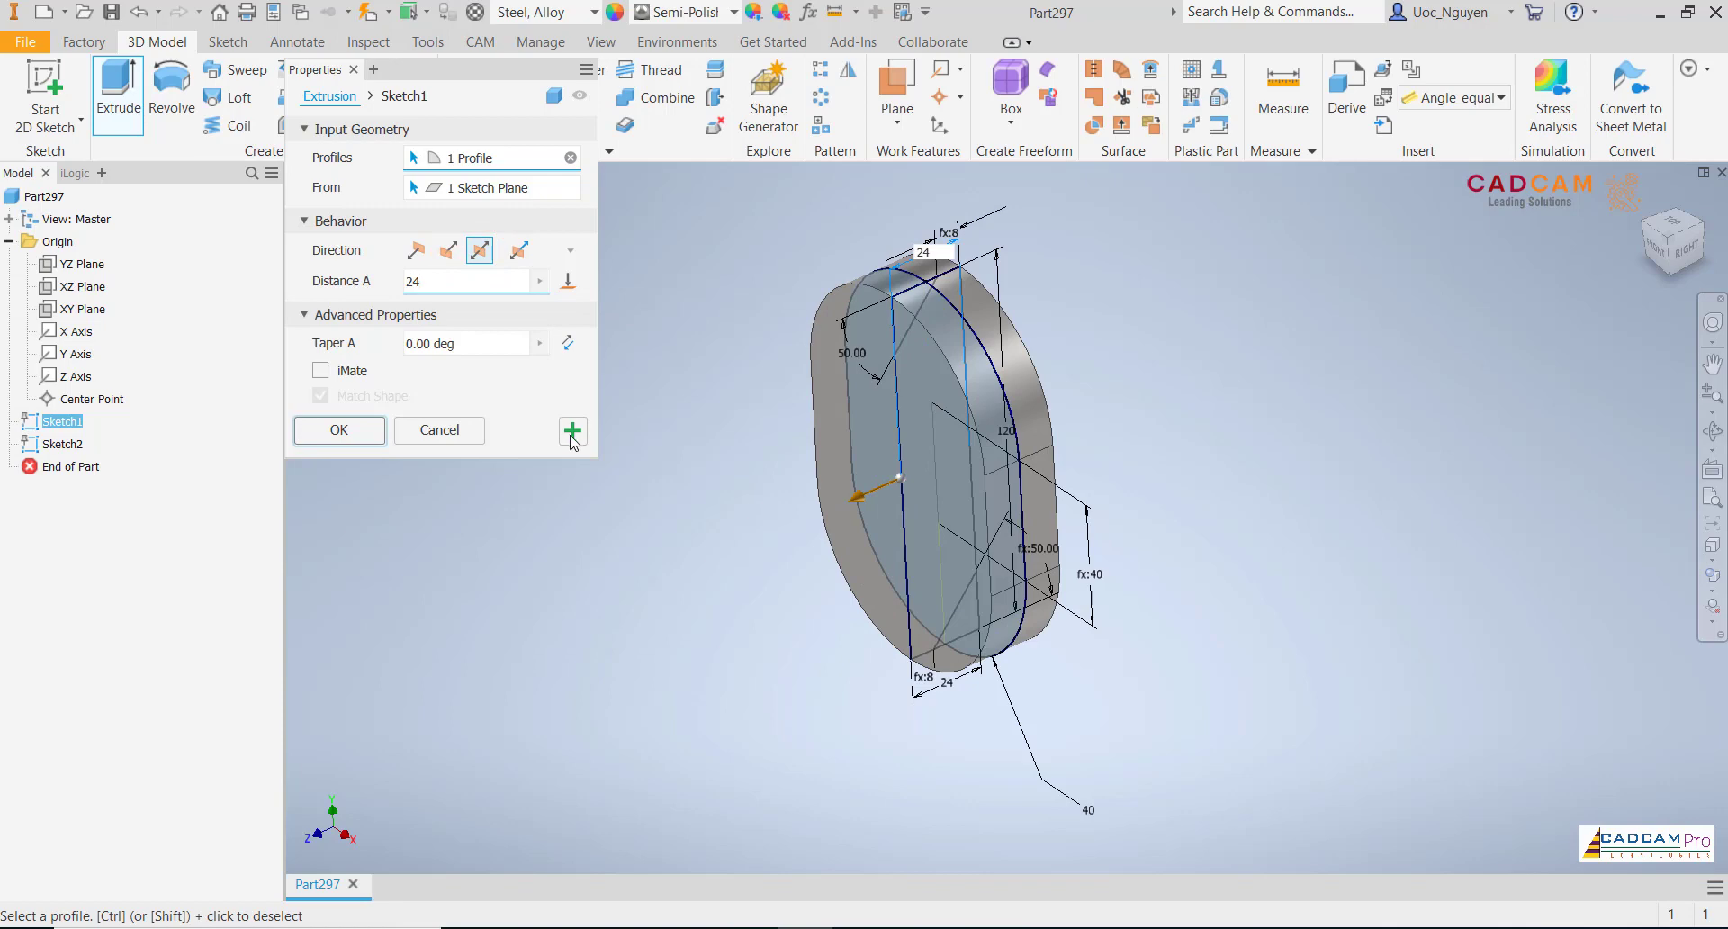
{"action": "left_click", "coordinate": [572, 432]}
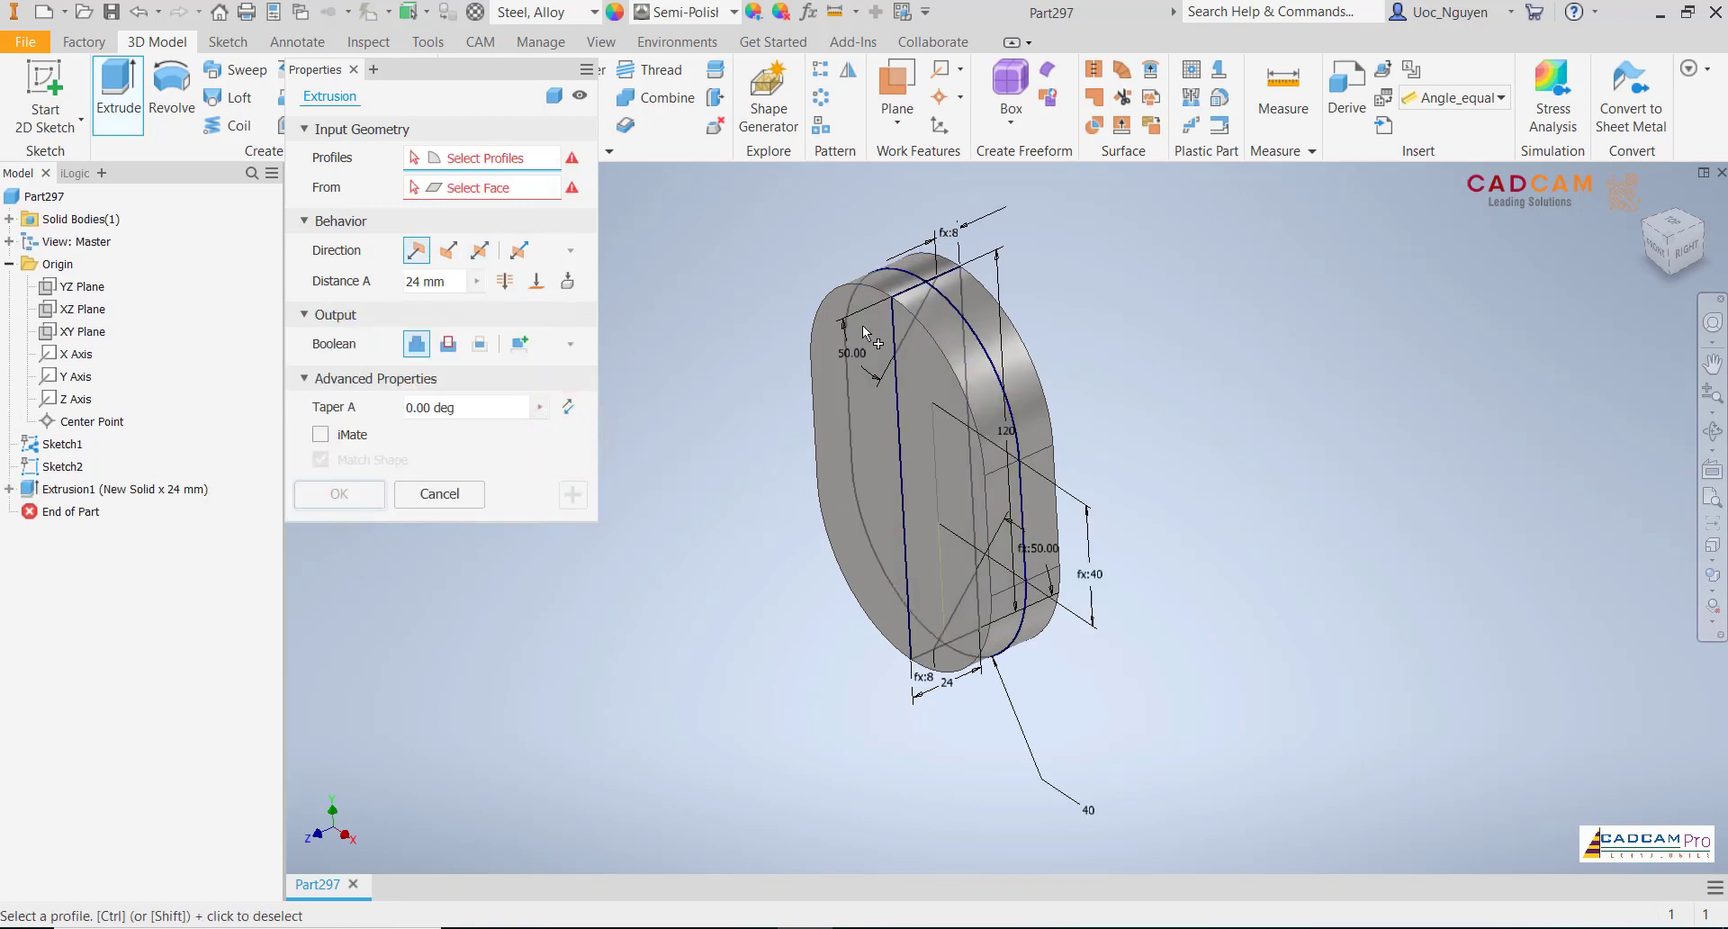
- Cut both Sketch2 corner regions symmetrically through all of the part
{"action": "left_click", "coordinate": [914, 310]}
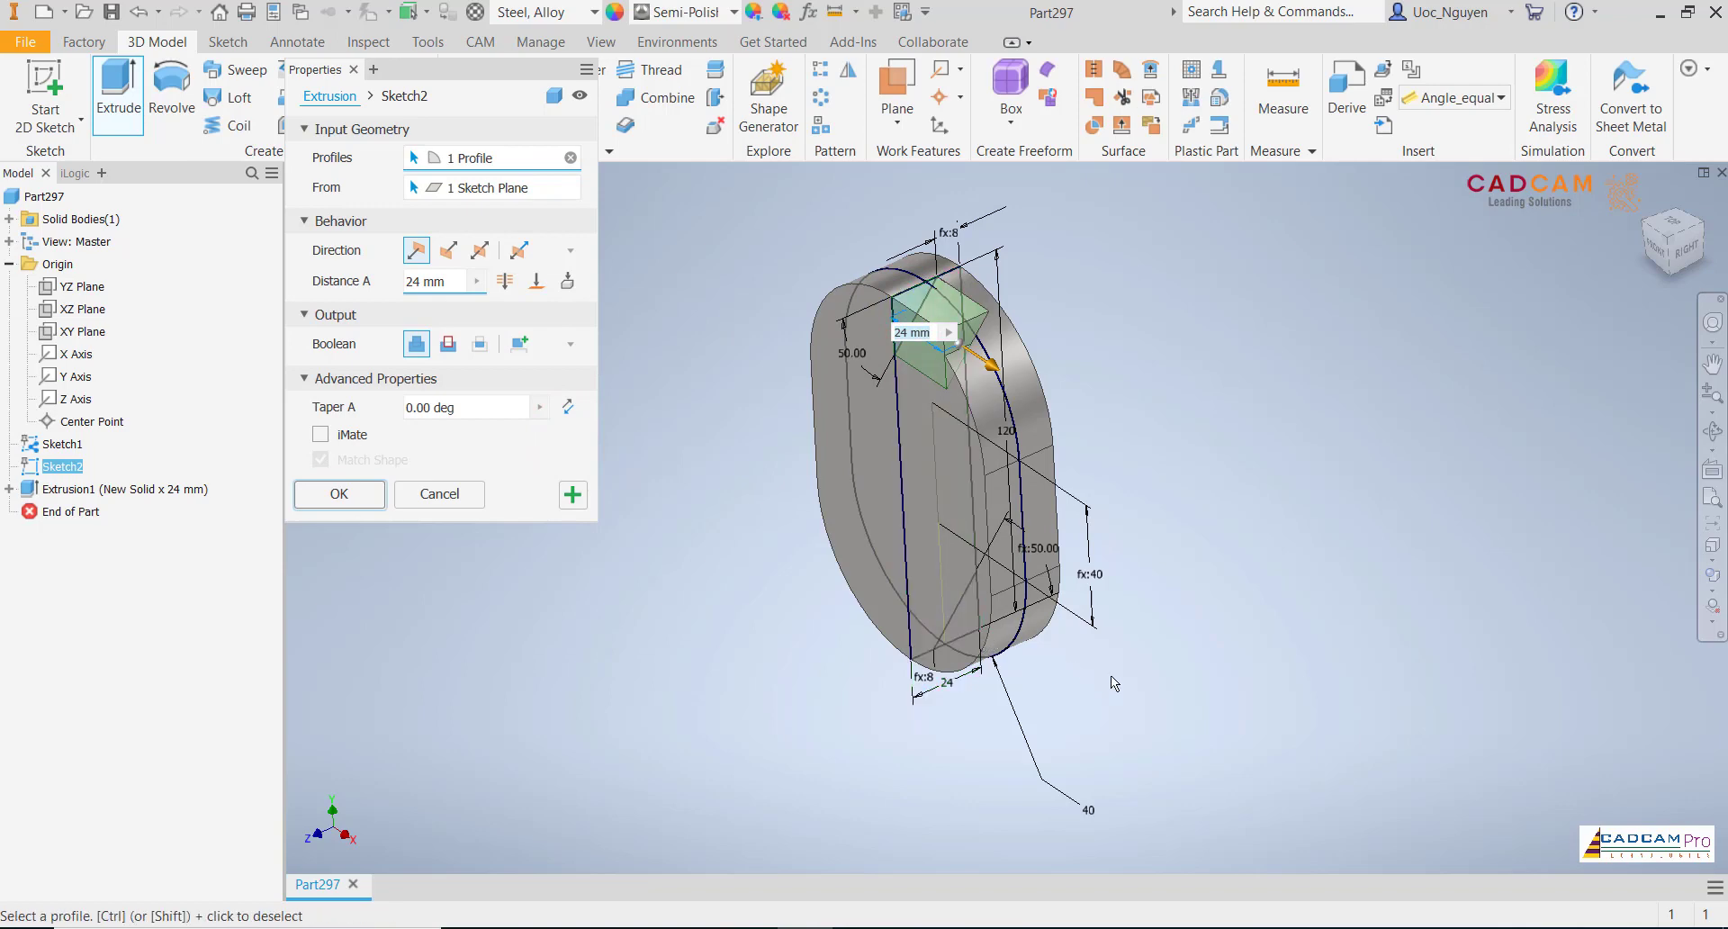
{"action": "key", "text": "F5"}
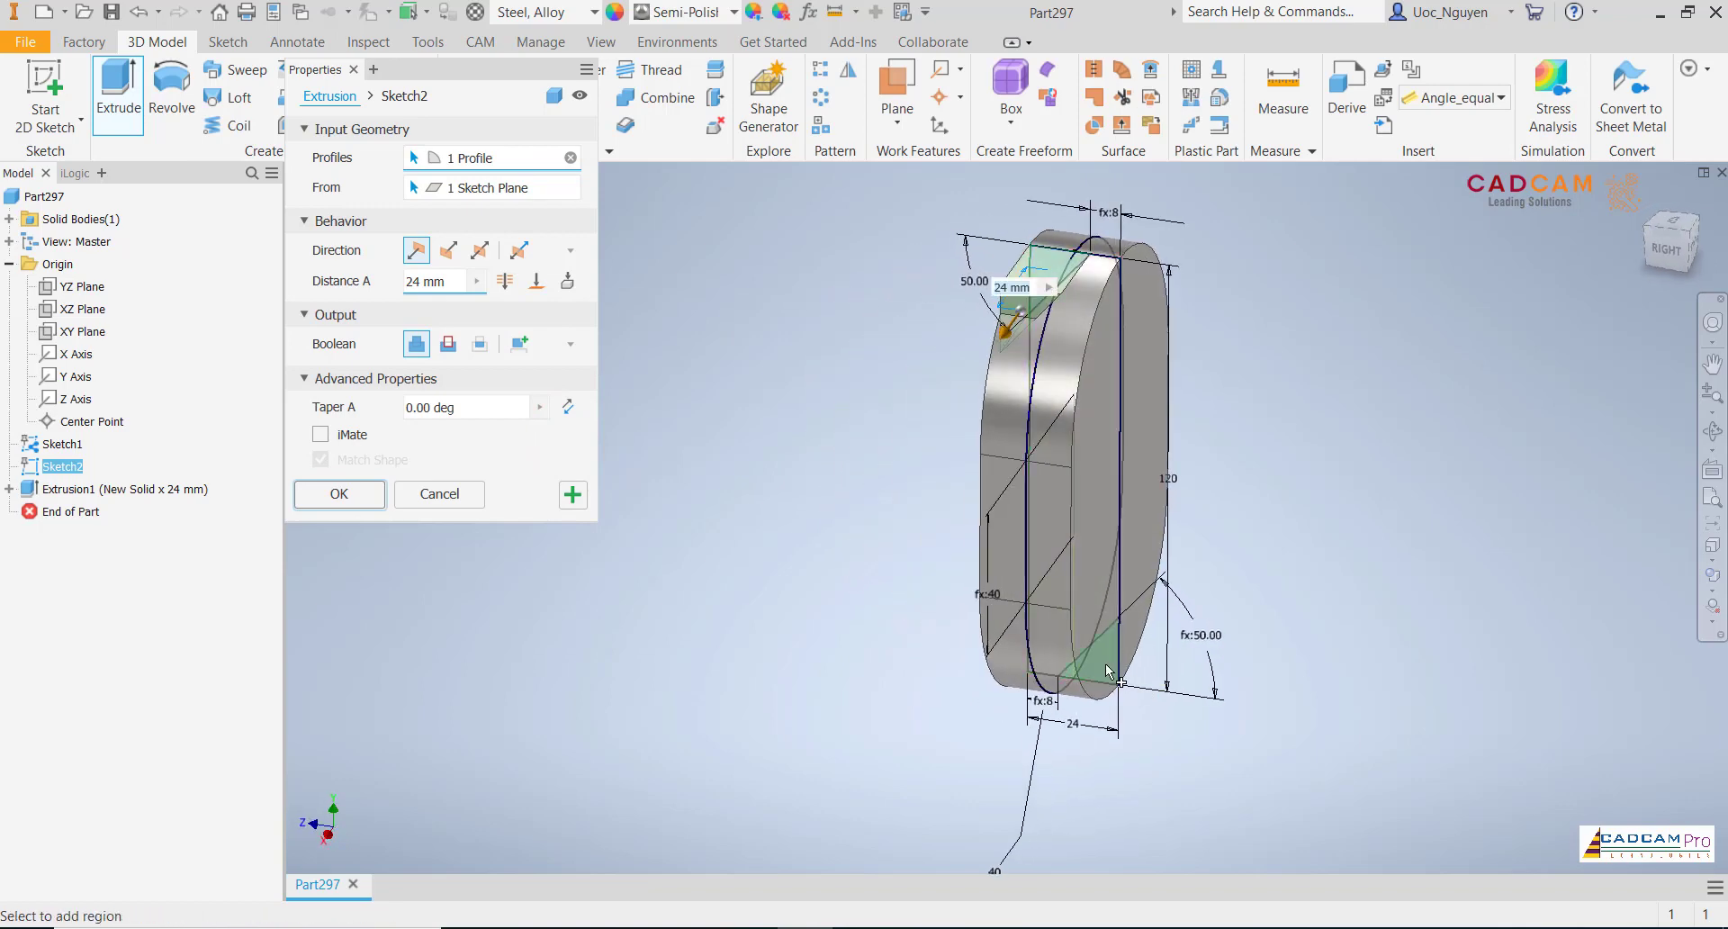
{"action": "left_click", "coordinate": [1105, 675]}
{"action": "key", "text": "F5"}
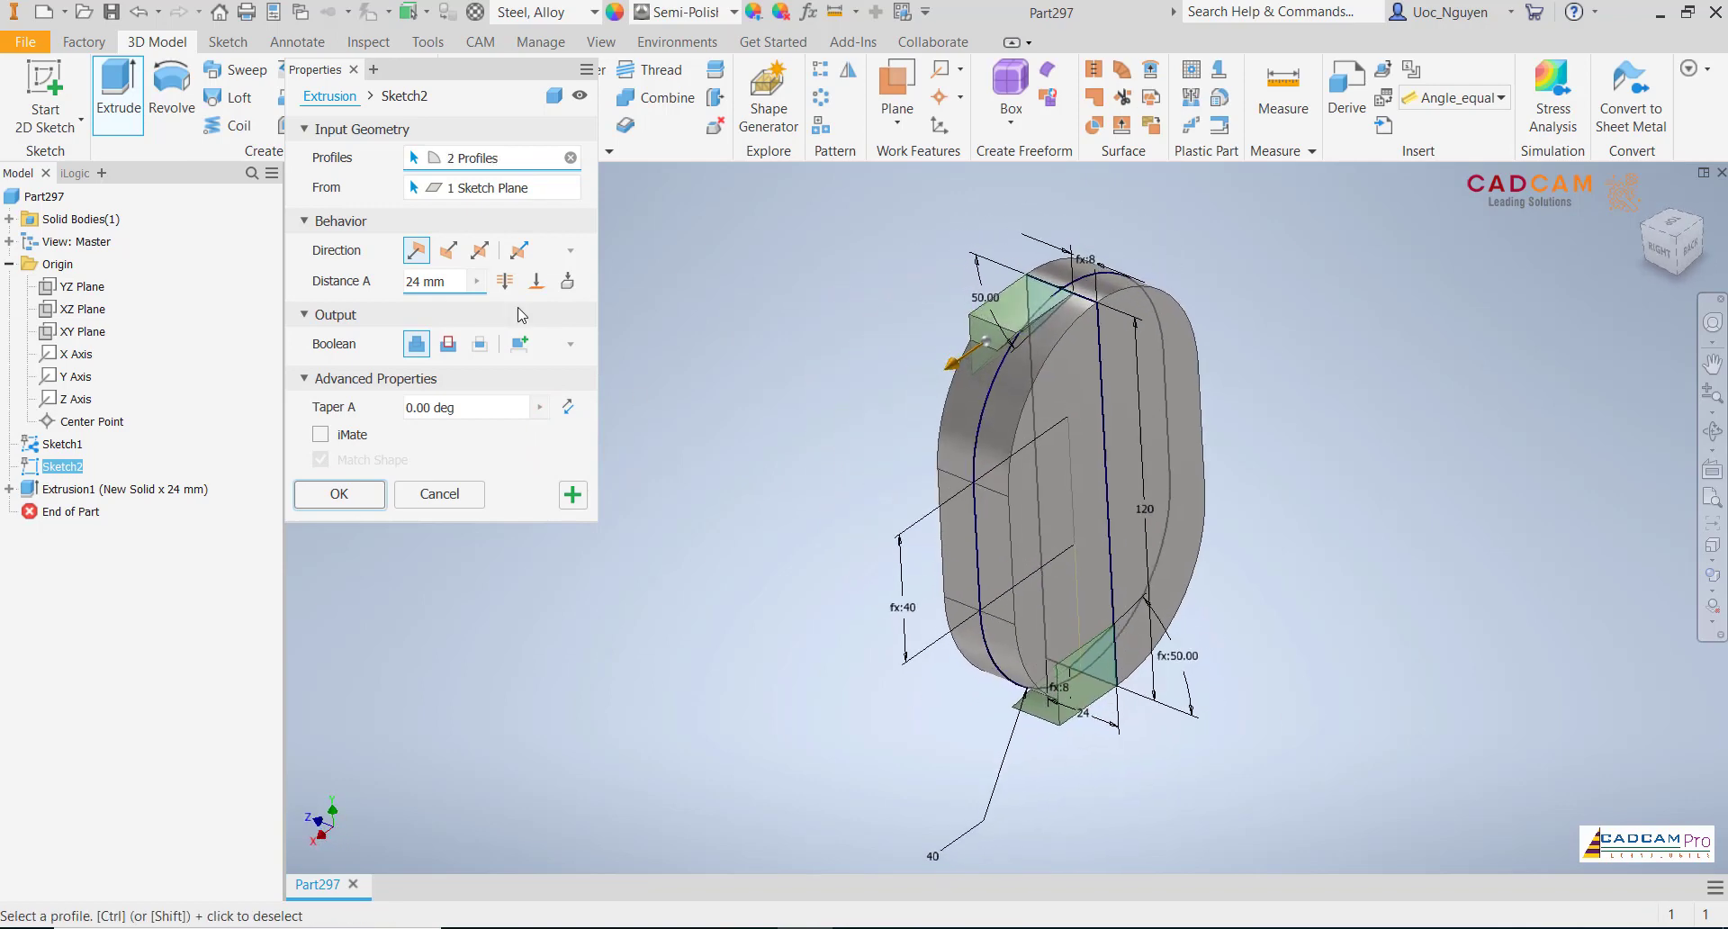
{"action": "left_click", "coordinate": [461, 348]}
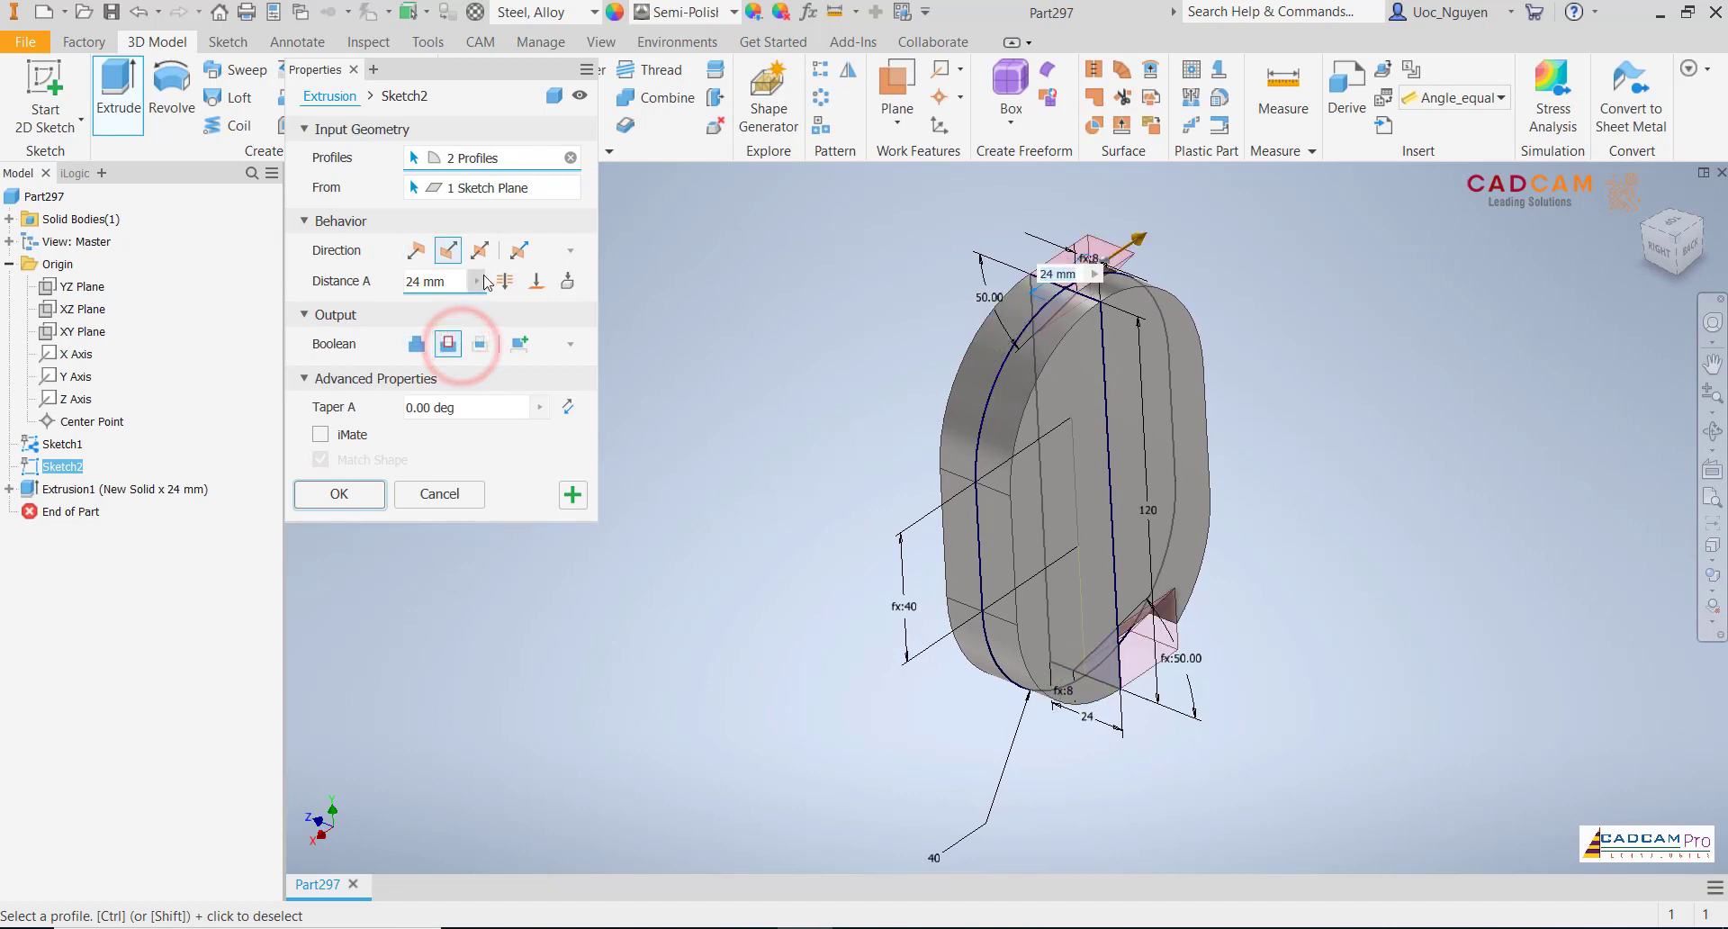
{"action": "left_click", "coordinate": [493, 253]}
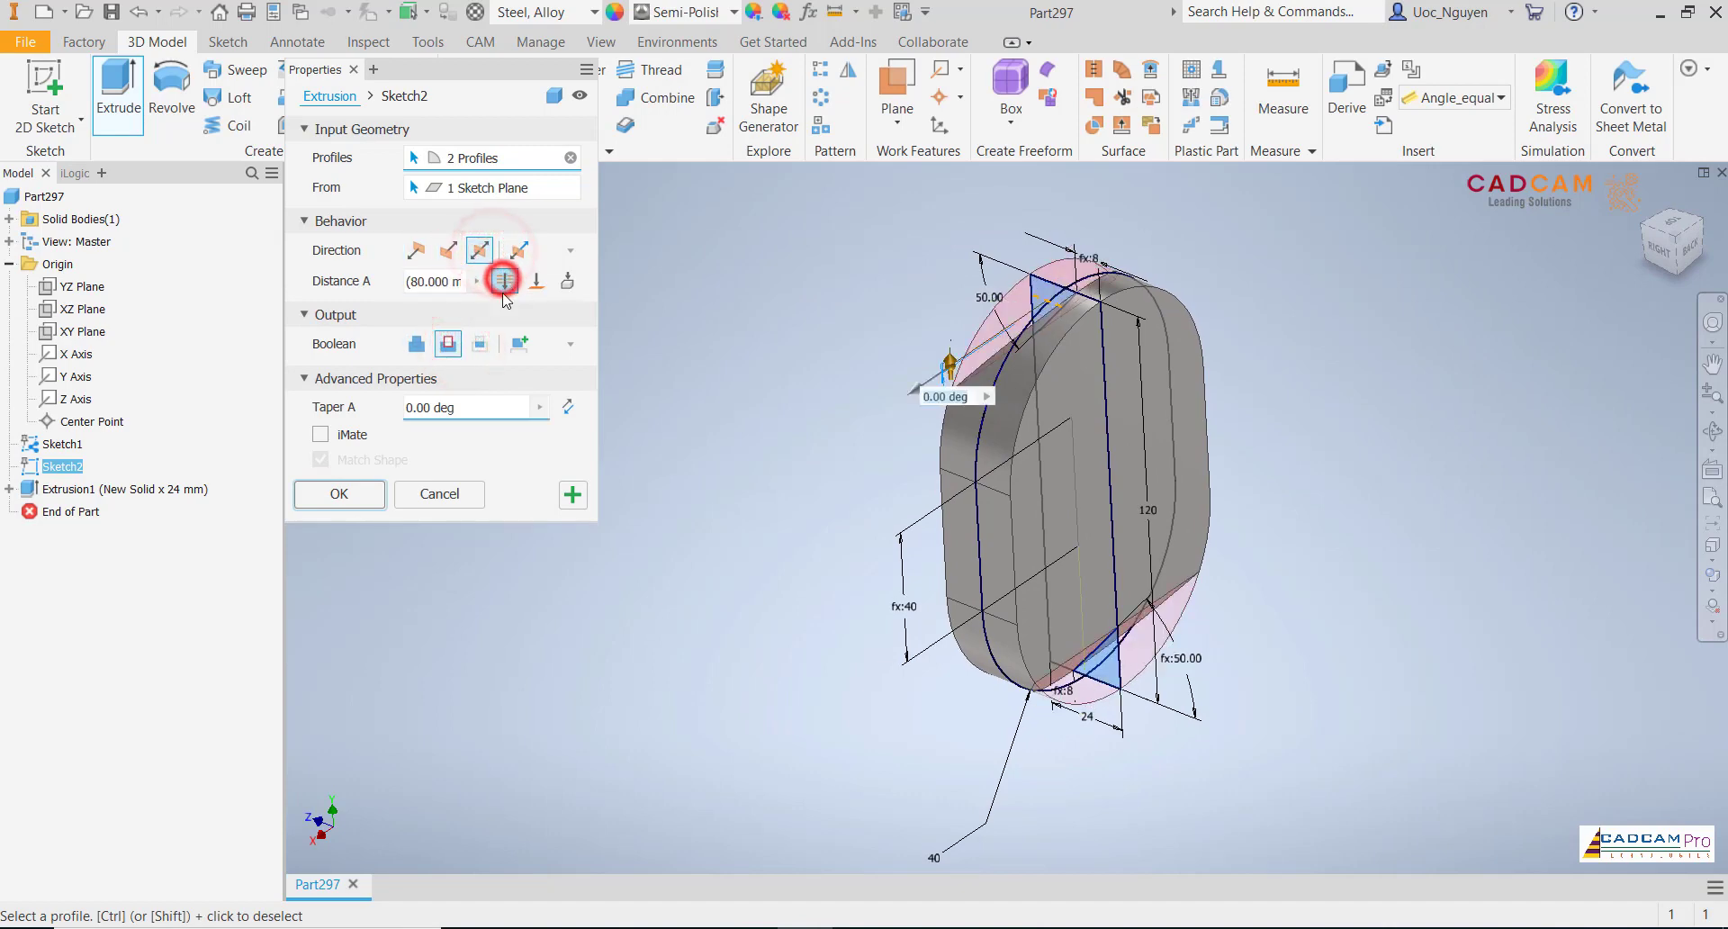
{"action": "left_click", "coordinate": [373, 493]}
{"action": "left_click", "coordinate": [675, 424]}
{"action": "key", "text": "F5"}
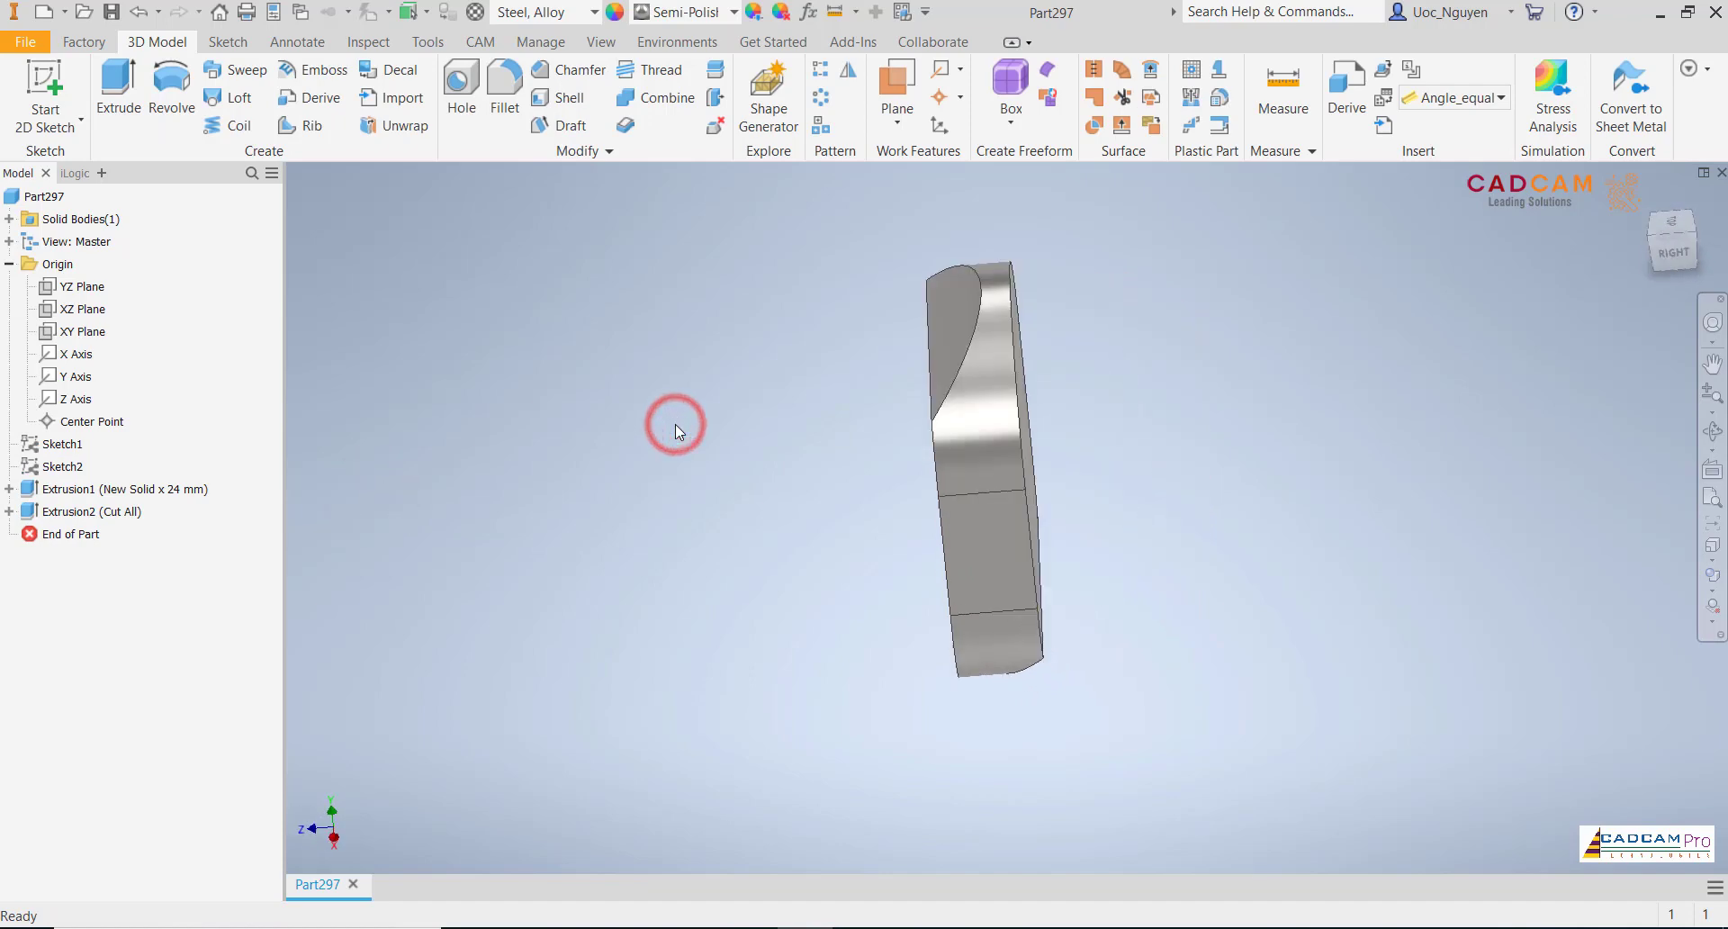
- Fillet the two bevel cut edges with an 8 mm radius
{"action": "left_click", "coordinate": [505, 83]}
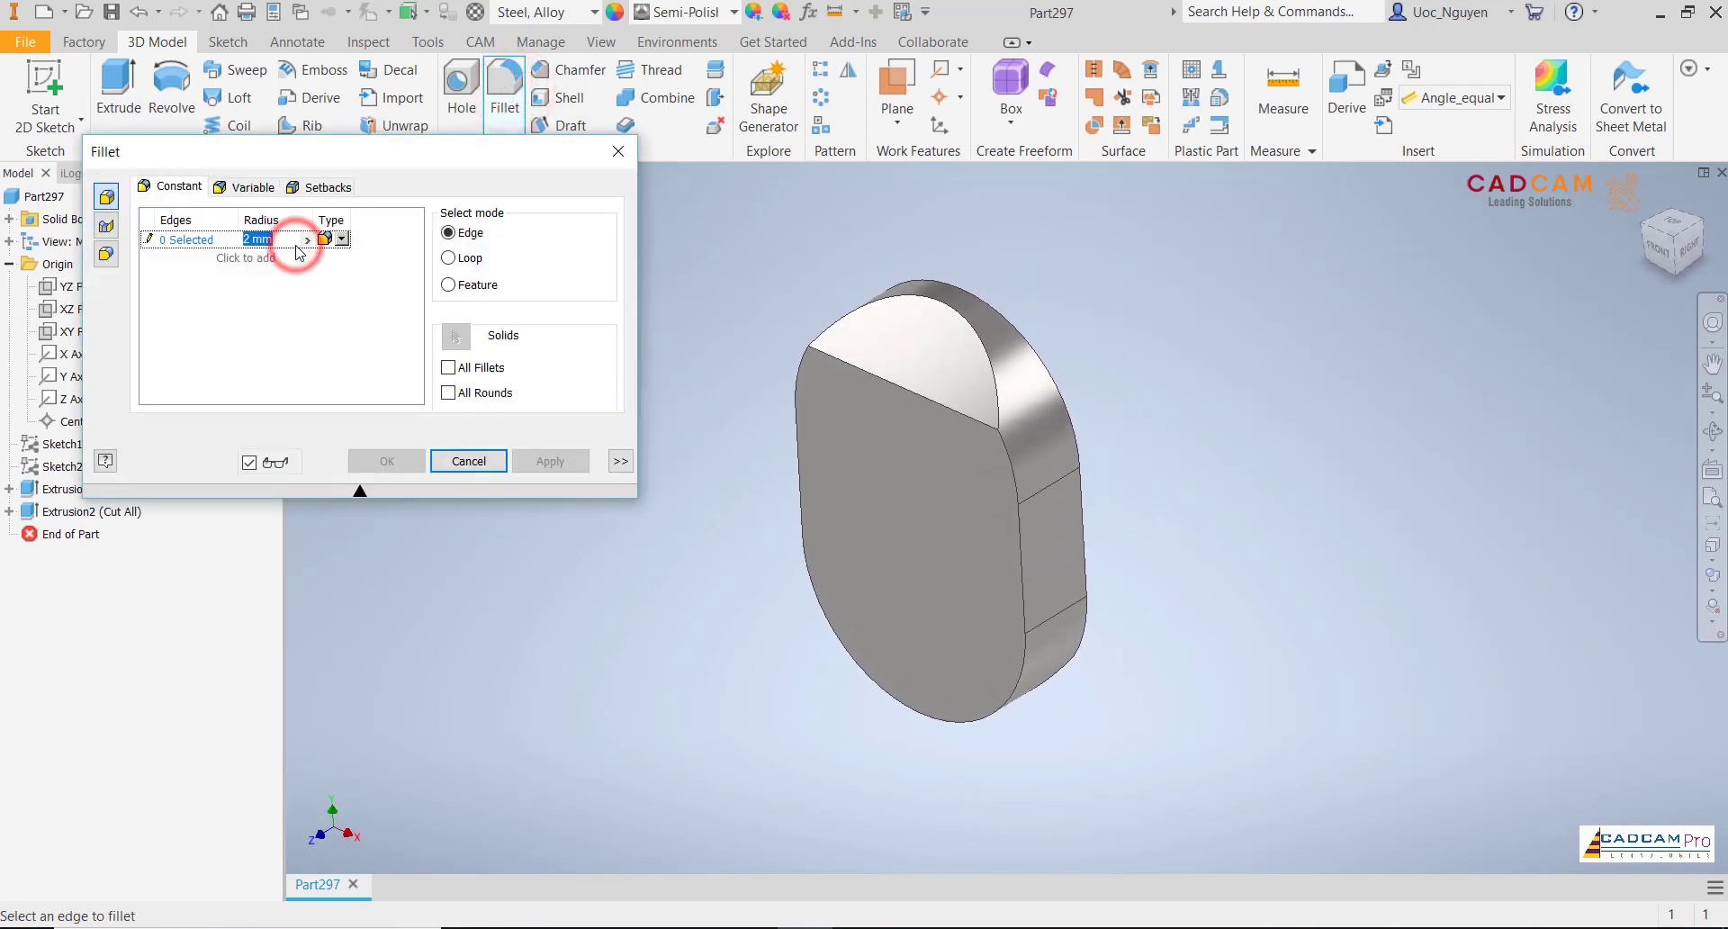
{"action": "type", "text": "8"}
{"action": "left_click", "coordinate": [867, 366]}
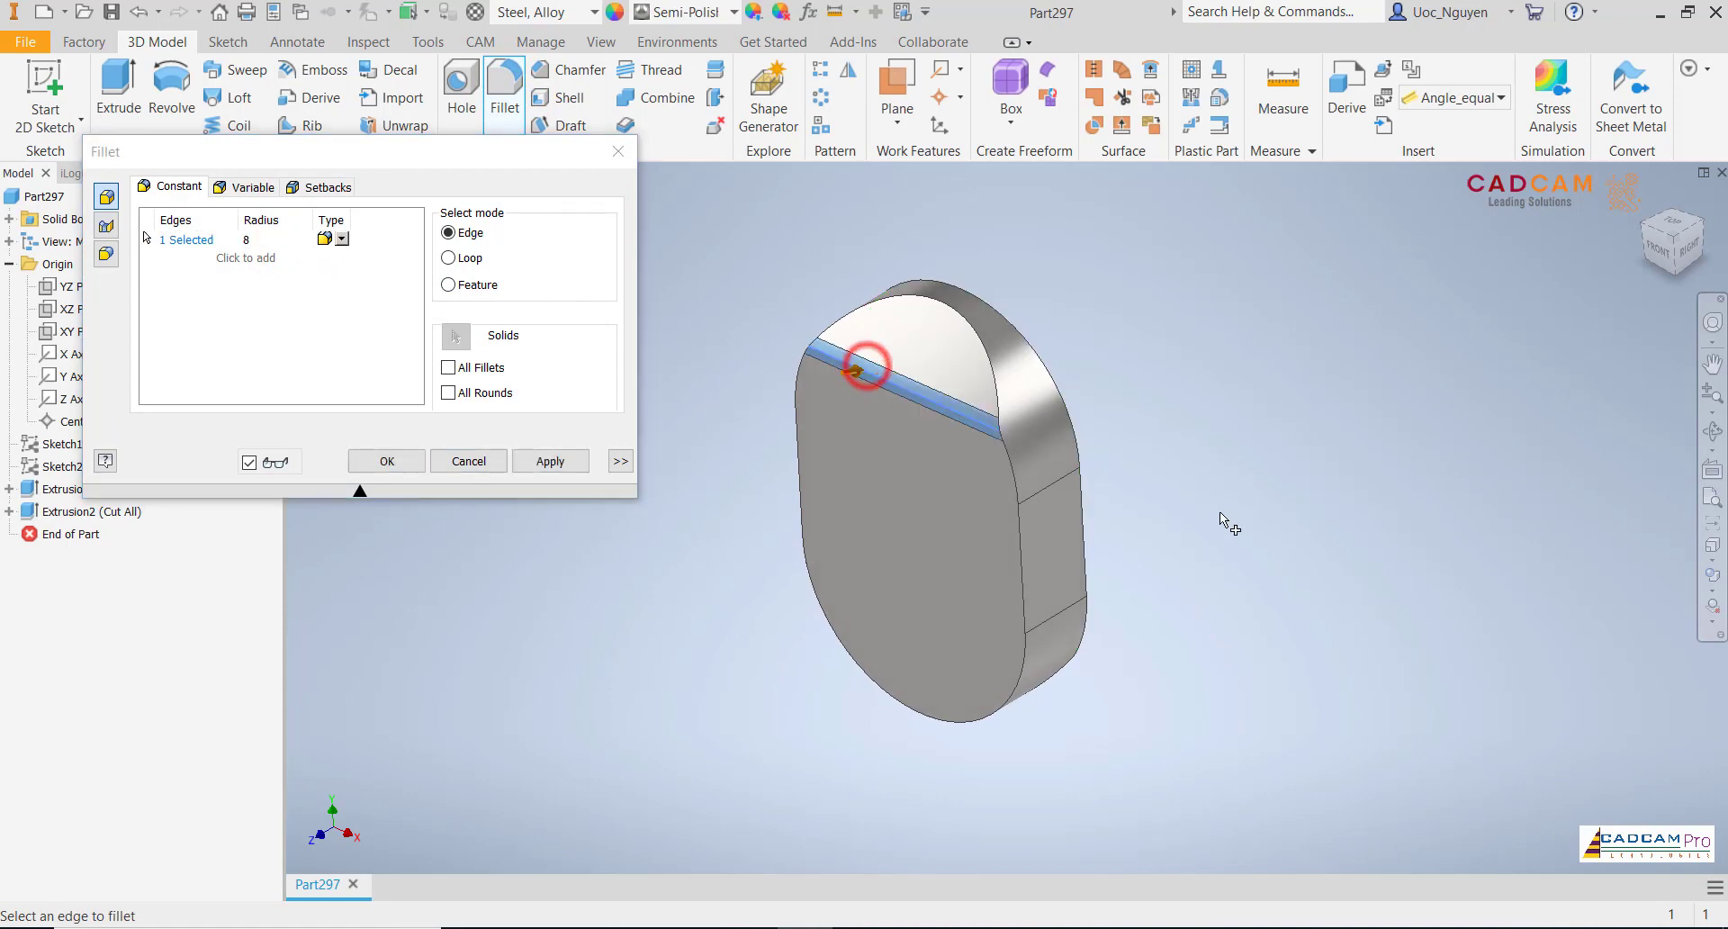
{"action": "middle_click_drag", "start_coordinate": [1219, 511], "coordinate": [1162, 624], "text": "shift"}
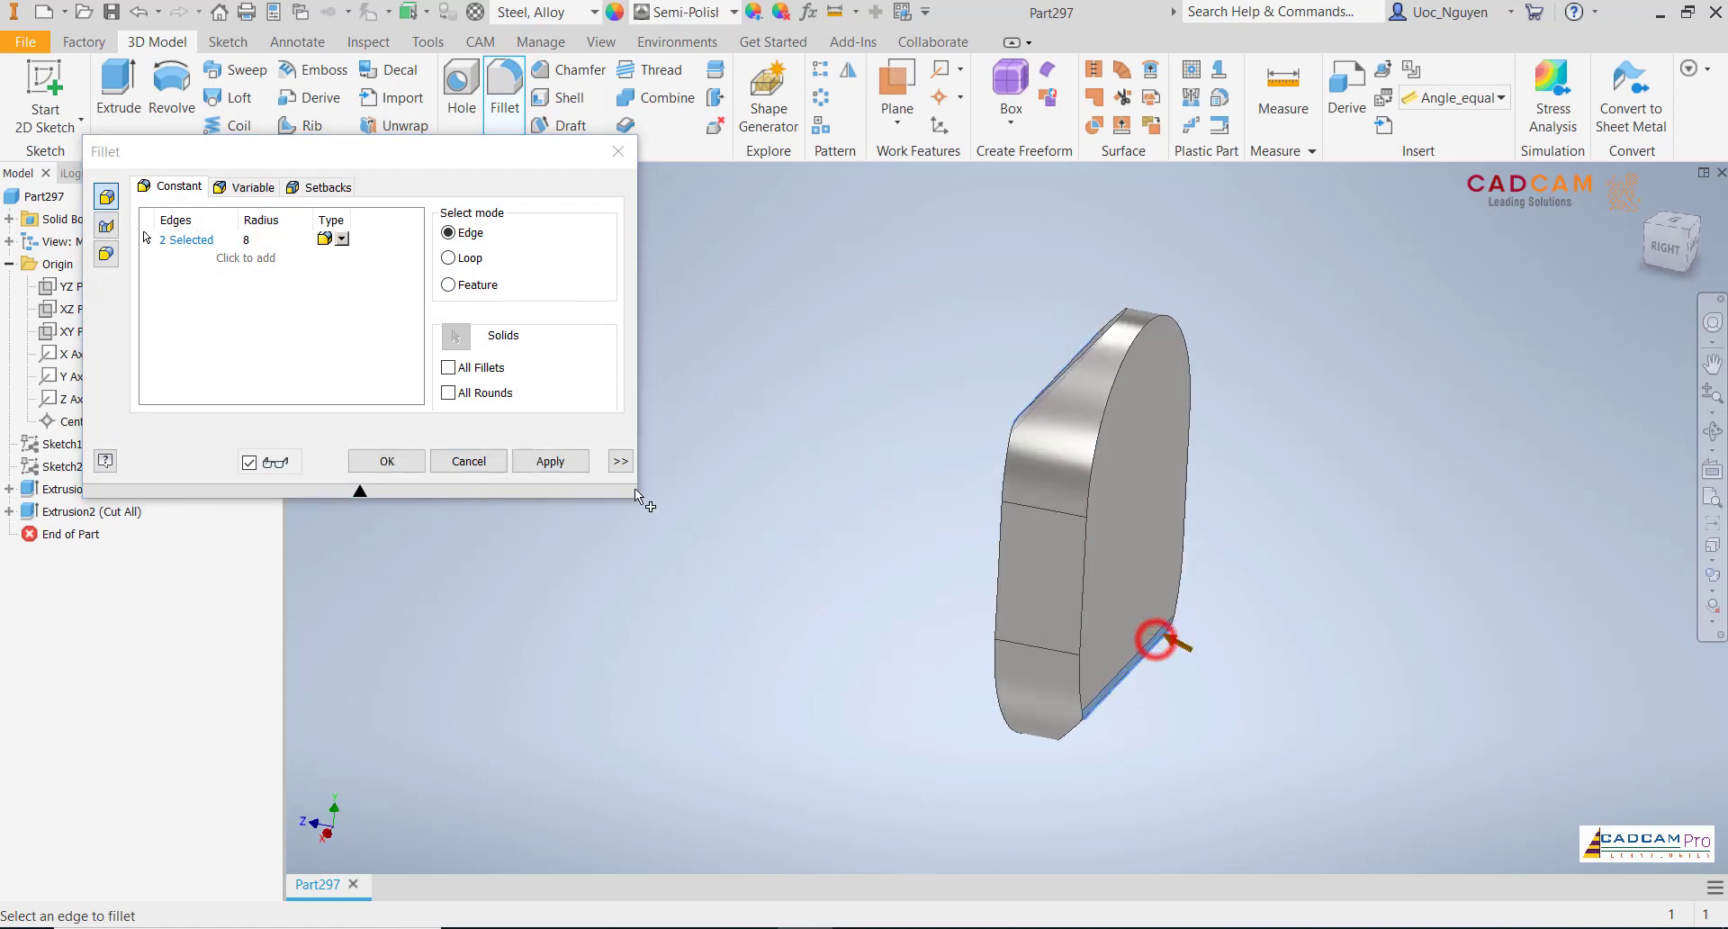
{"action": "left_click", "coordinate": [550, 460]}
{"action": "middle_click_drag", "start_coordinate": [896, 356], "coordinate": [335, 248], "text": "shift"}
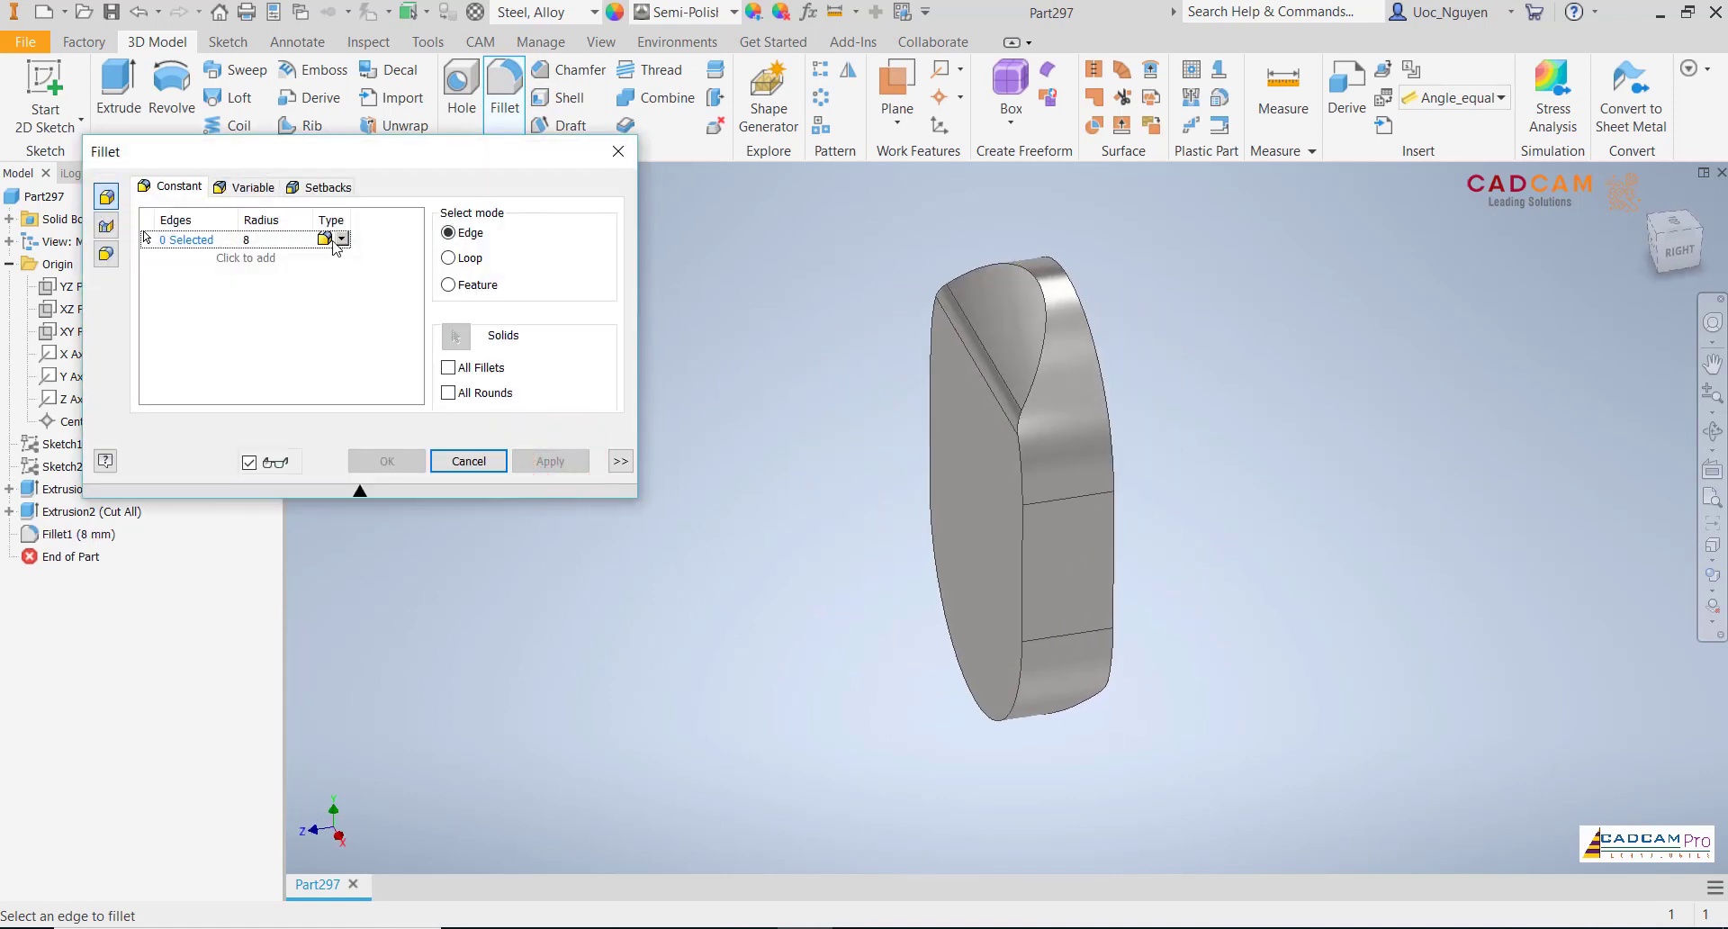
- Fillet the outline edges of both faces with a 2.5 mm radius
{"action": "left_click", "coordinate": [282, 231]}
{"action": "type", "text": "2.5"}
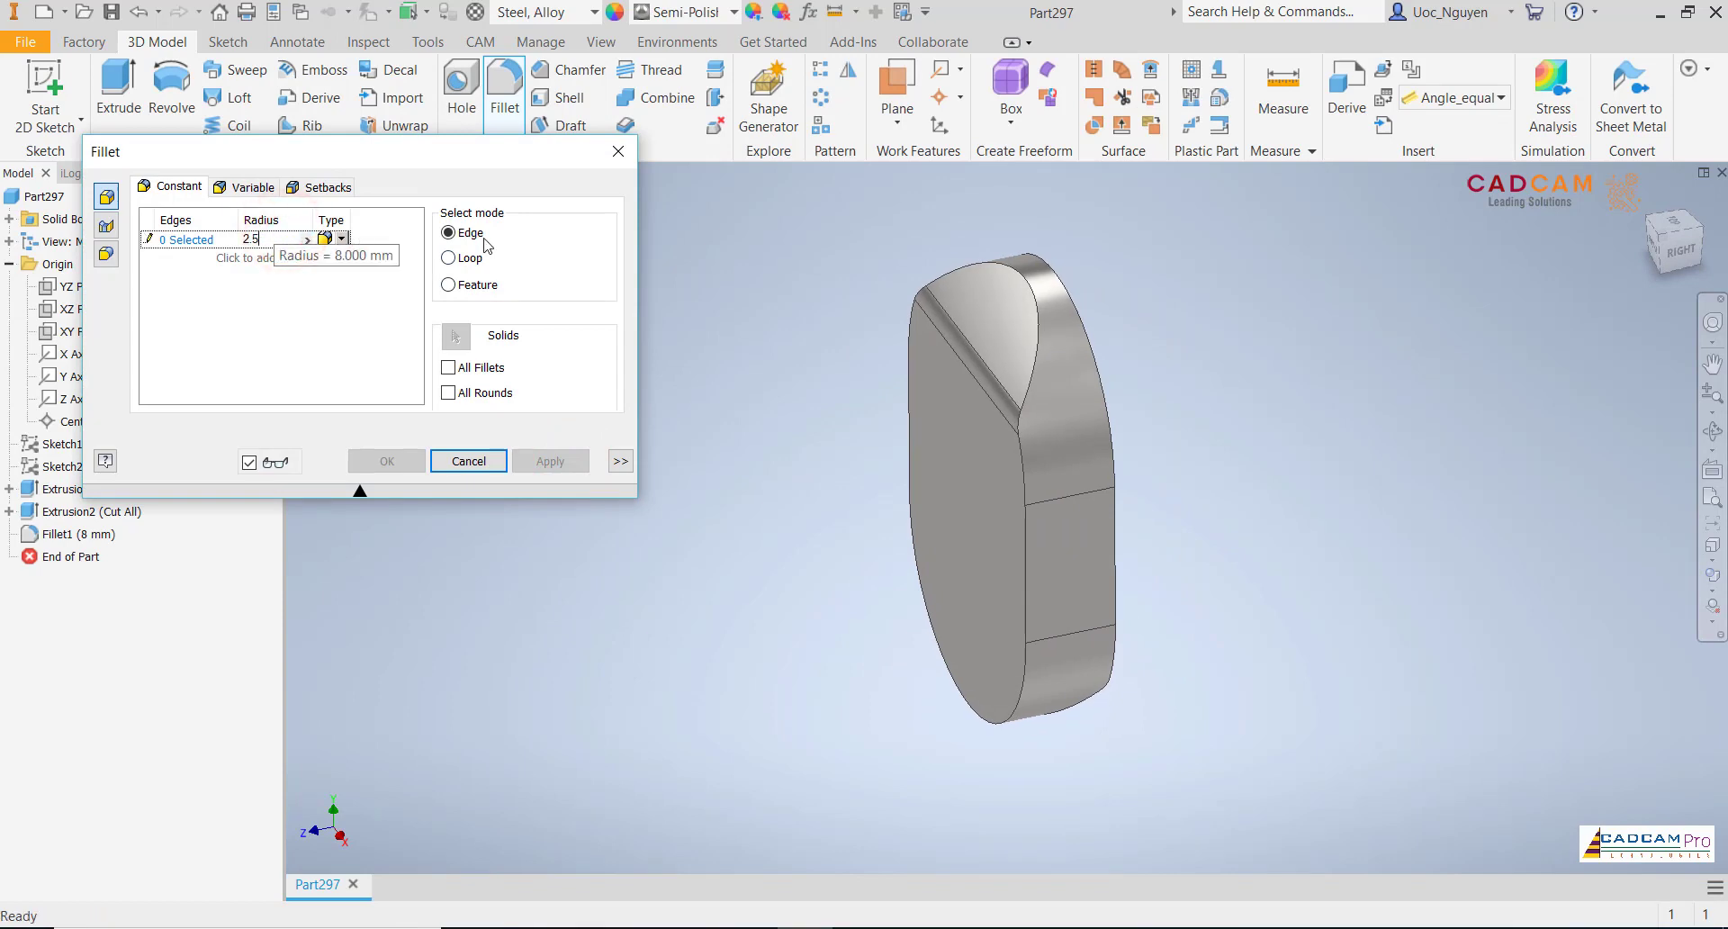
{"action": "left_click", "coordinate": [1006, 272]}
{"action": "left_click", "coordinate": [1063, 268]}
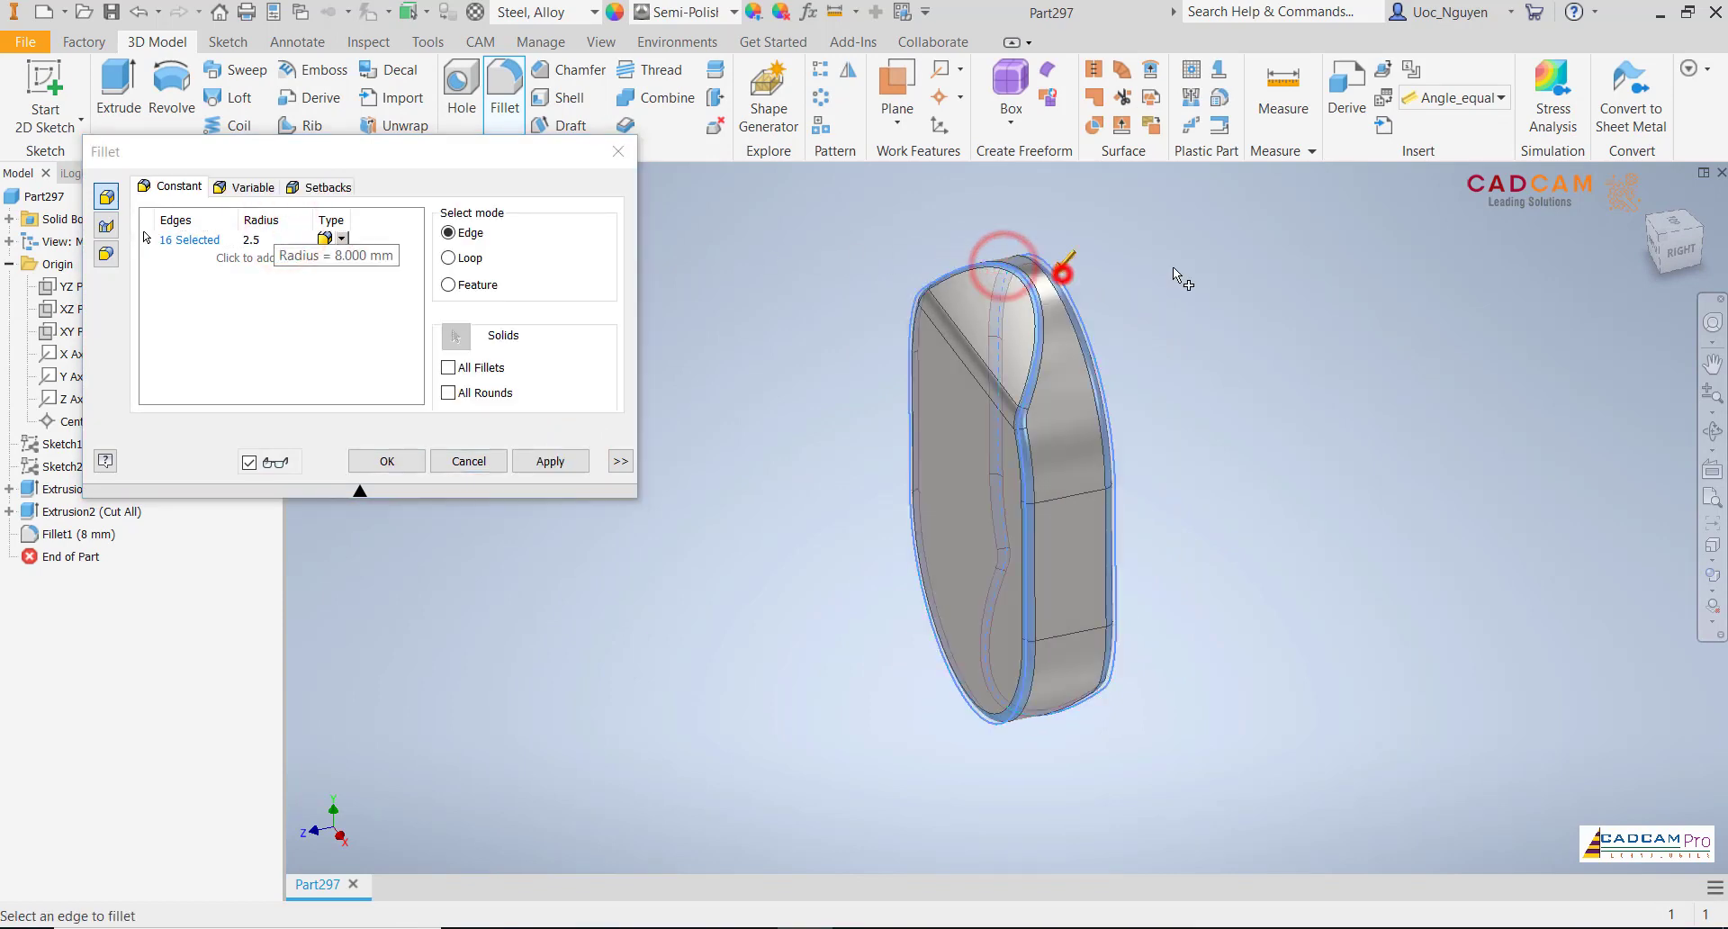
{"action": "left_click", "coordinate": [416, 468]}
{"action": "middle_click_drag", "start_coordinate": [610, 407], "coordinate": [1062, 569], "text": "shift"}
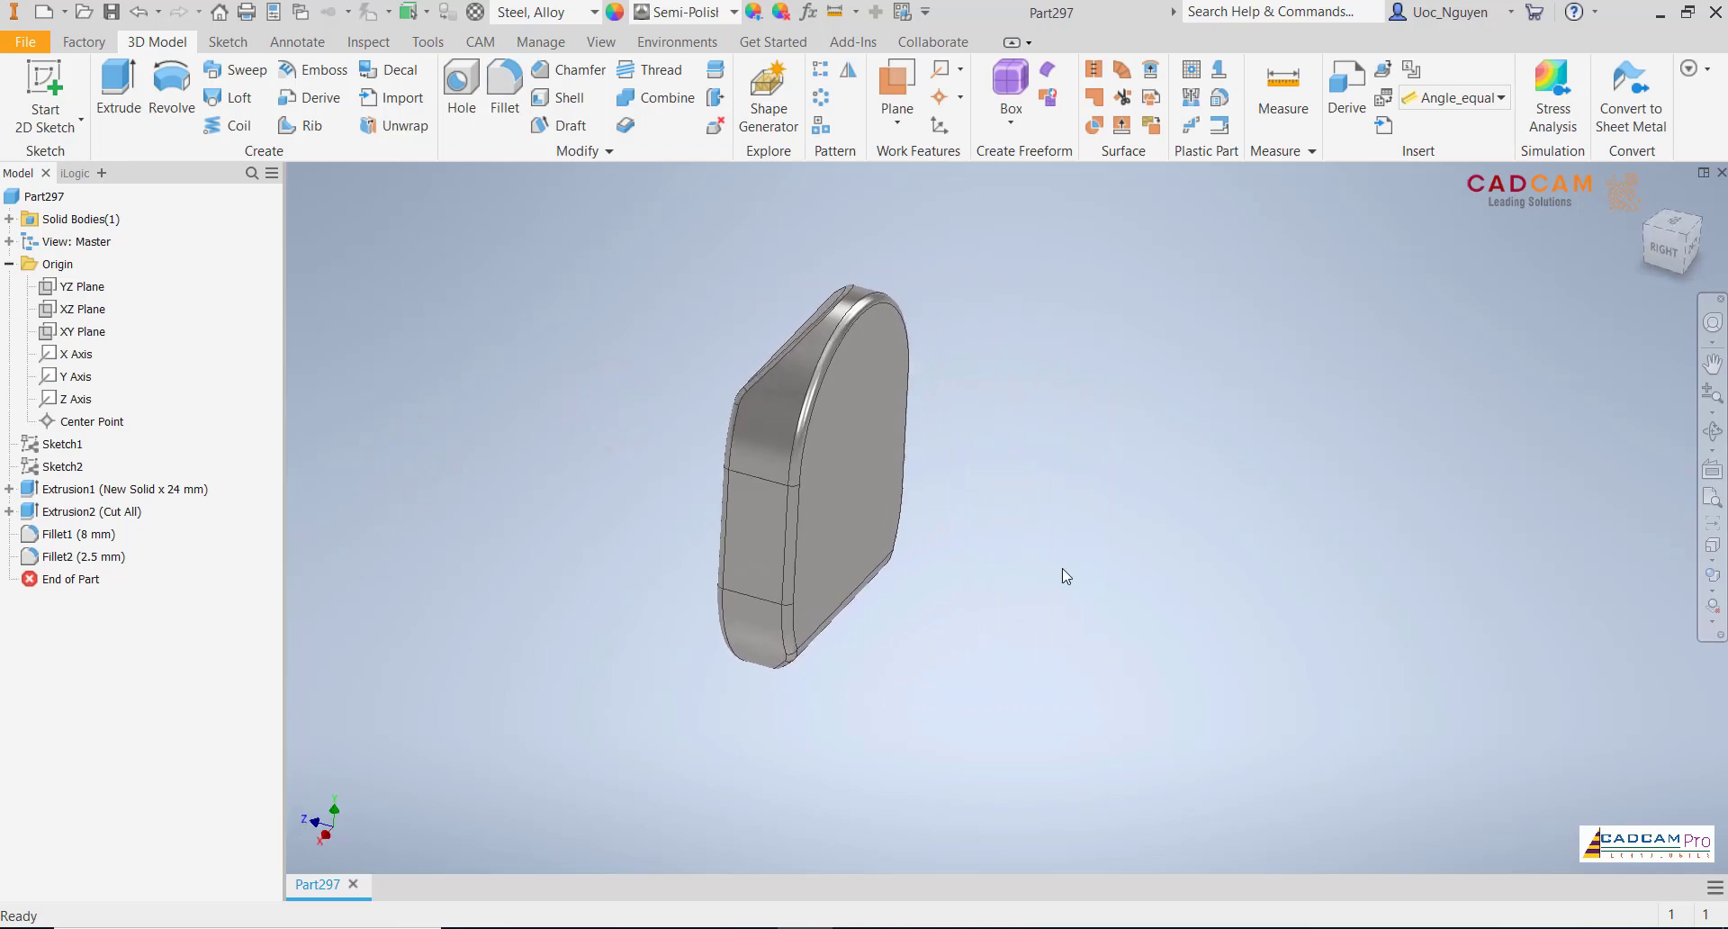
- Add a work plane offset 37/2 mm from the flat face
{"action": "left_click", "coordinate": [898, 121]}
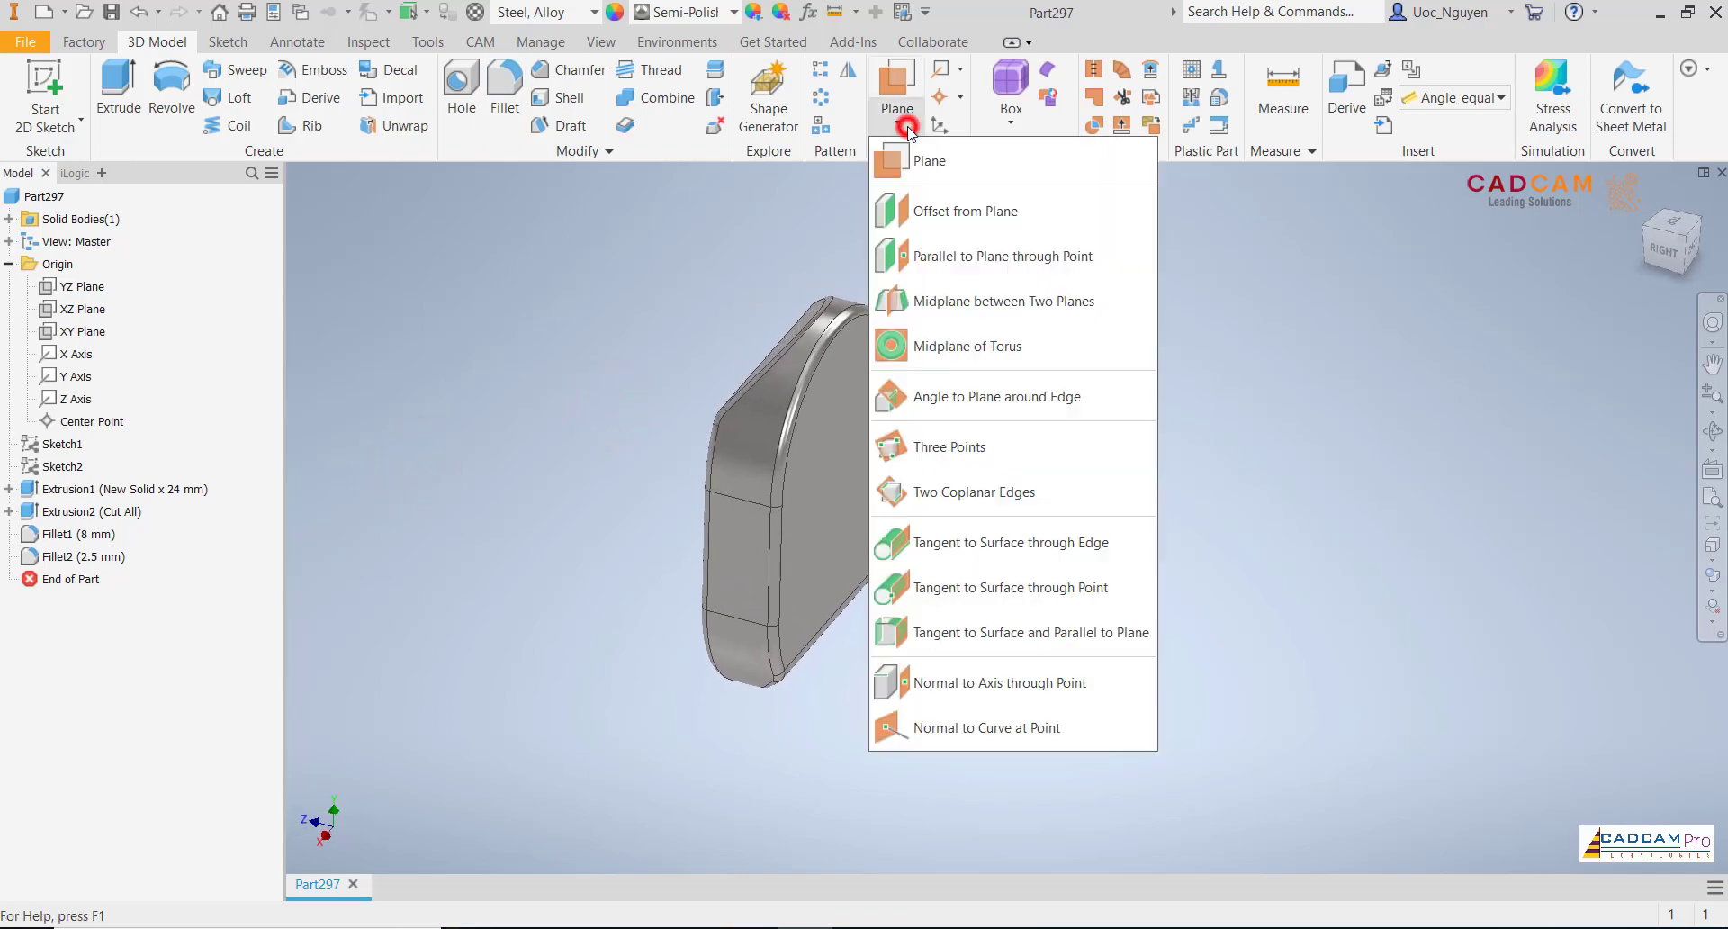
{"action": "left_click", "coordinate": [929, 204]}
{"action": "left_click", "coordinate": [850, 396]}
{"action": "type", "text": "37/2"}
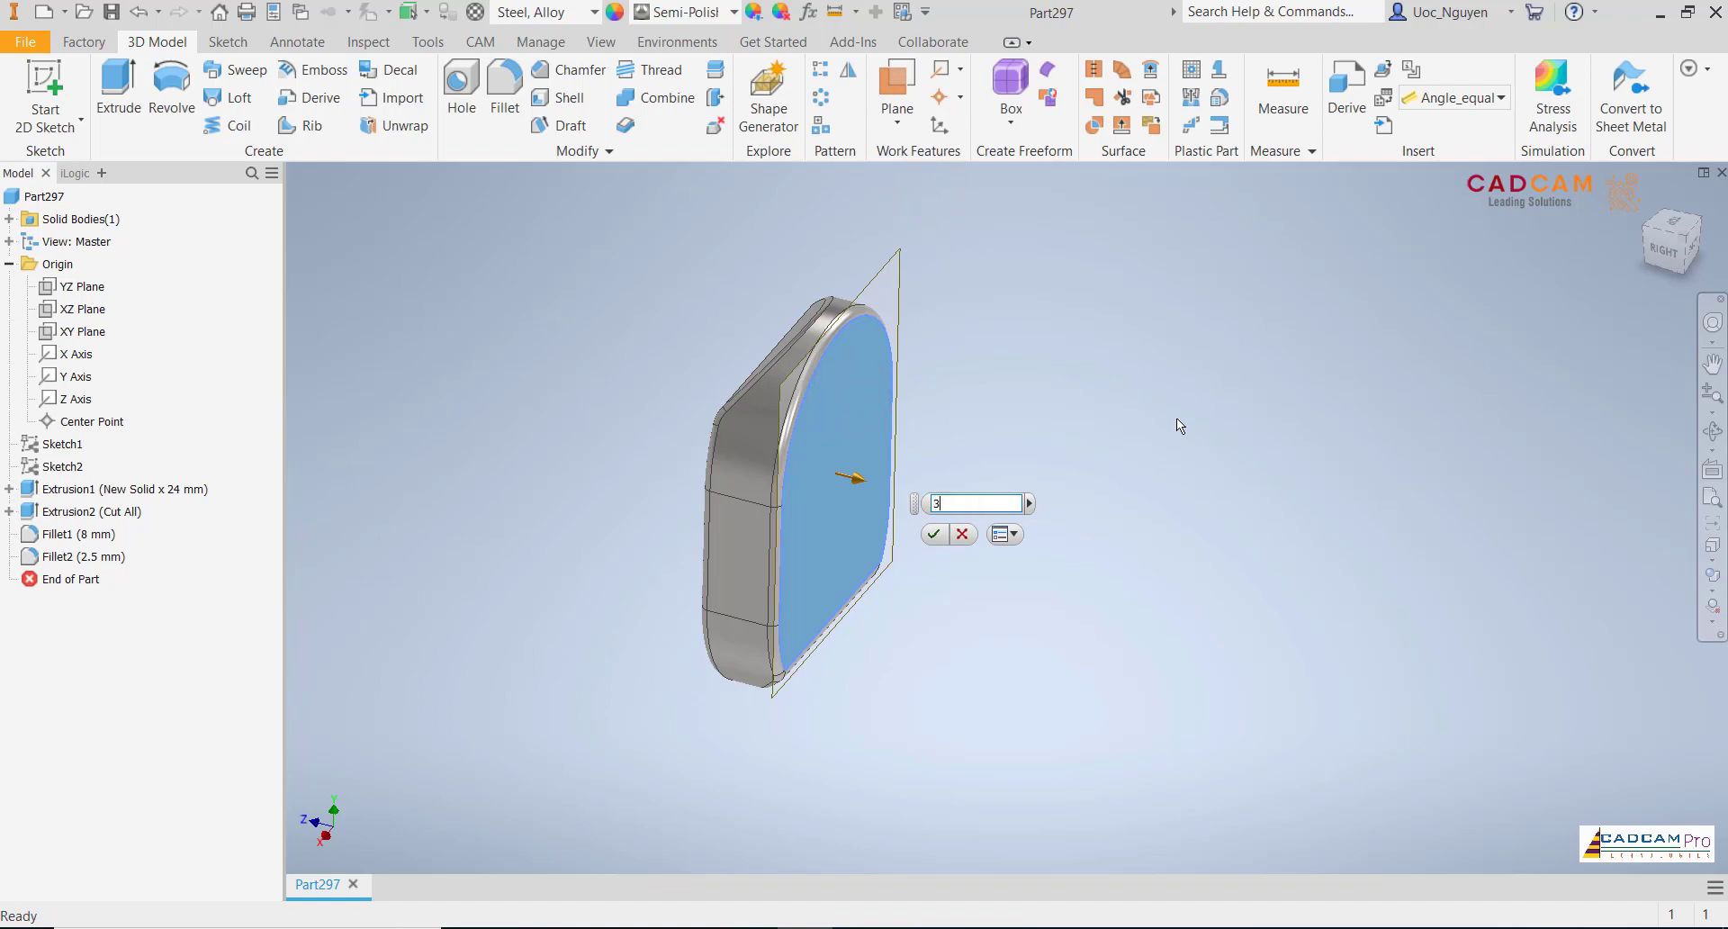
{"action": "key", "text": "Return"}
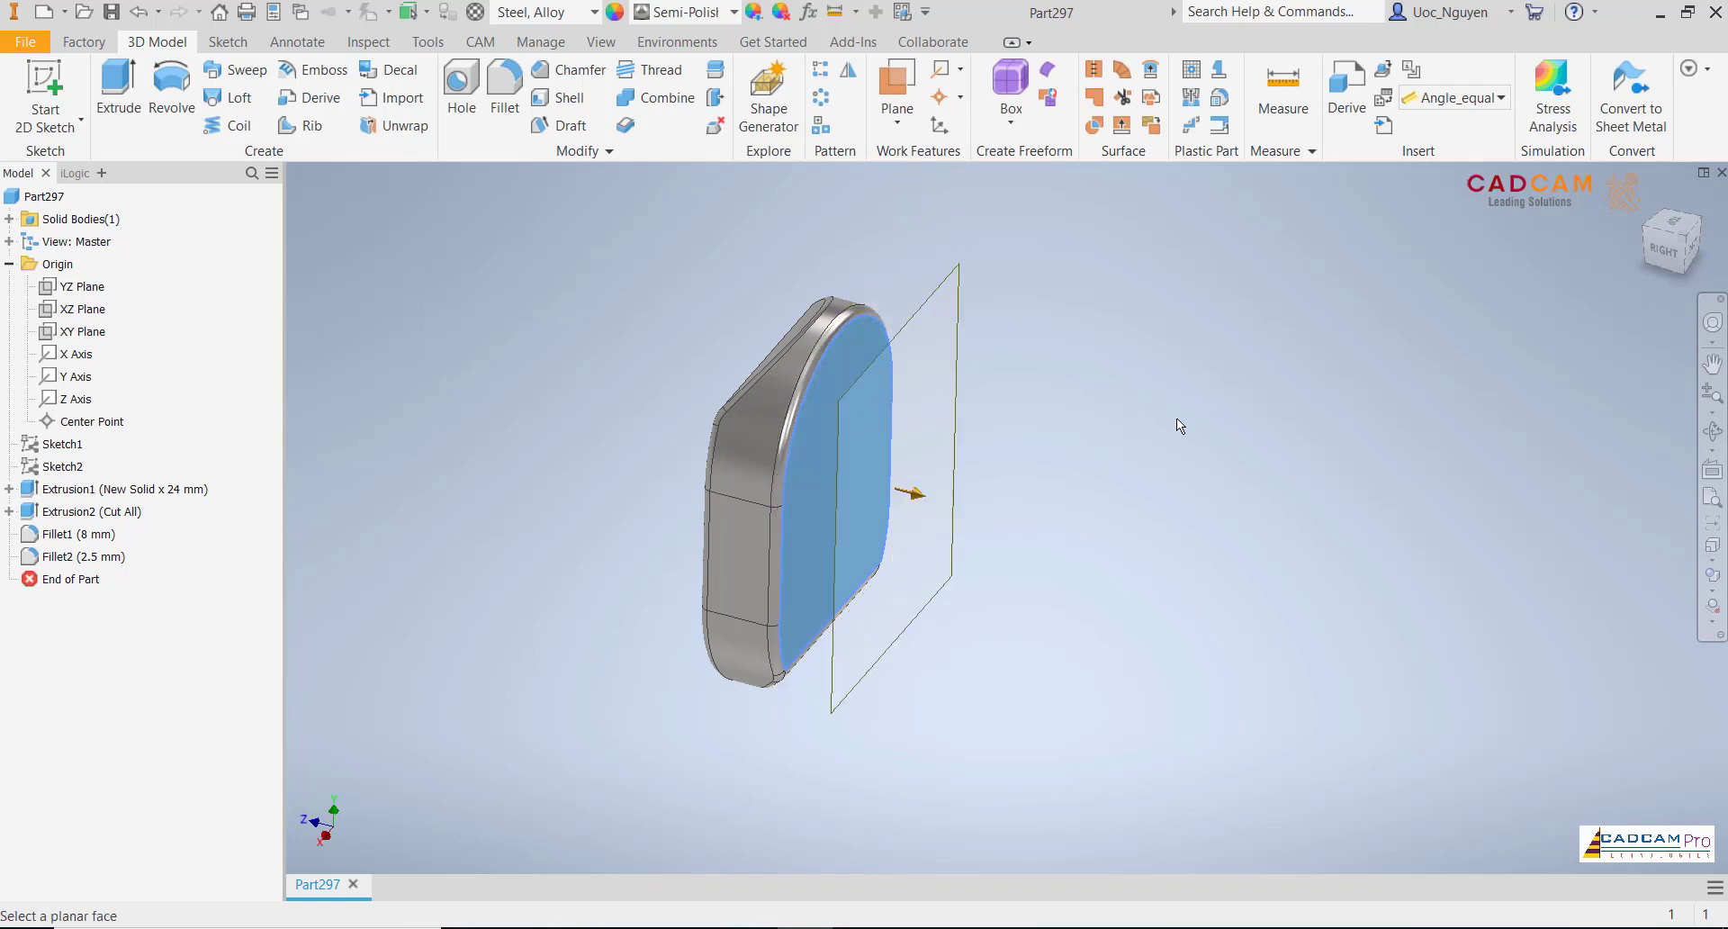
- Mirror the solid body across Work Plane1 as a new solid
{"action": "left_click", "coordinate": [856, 83]}
{"action": "left_click", "coordinate": [164, 282]}
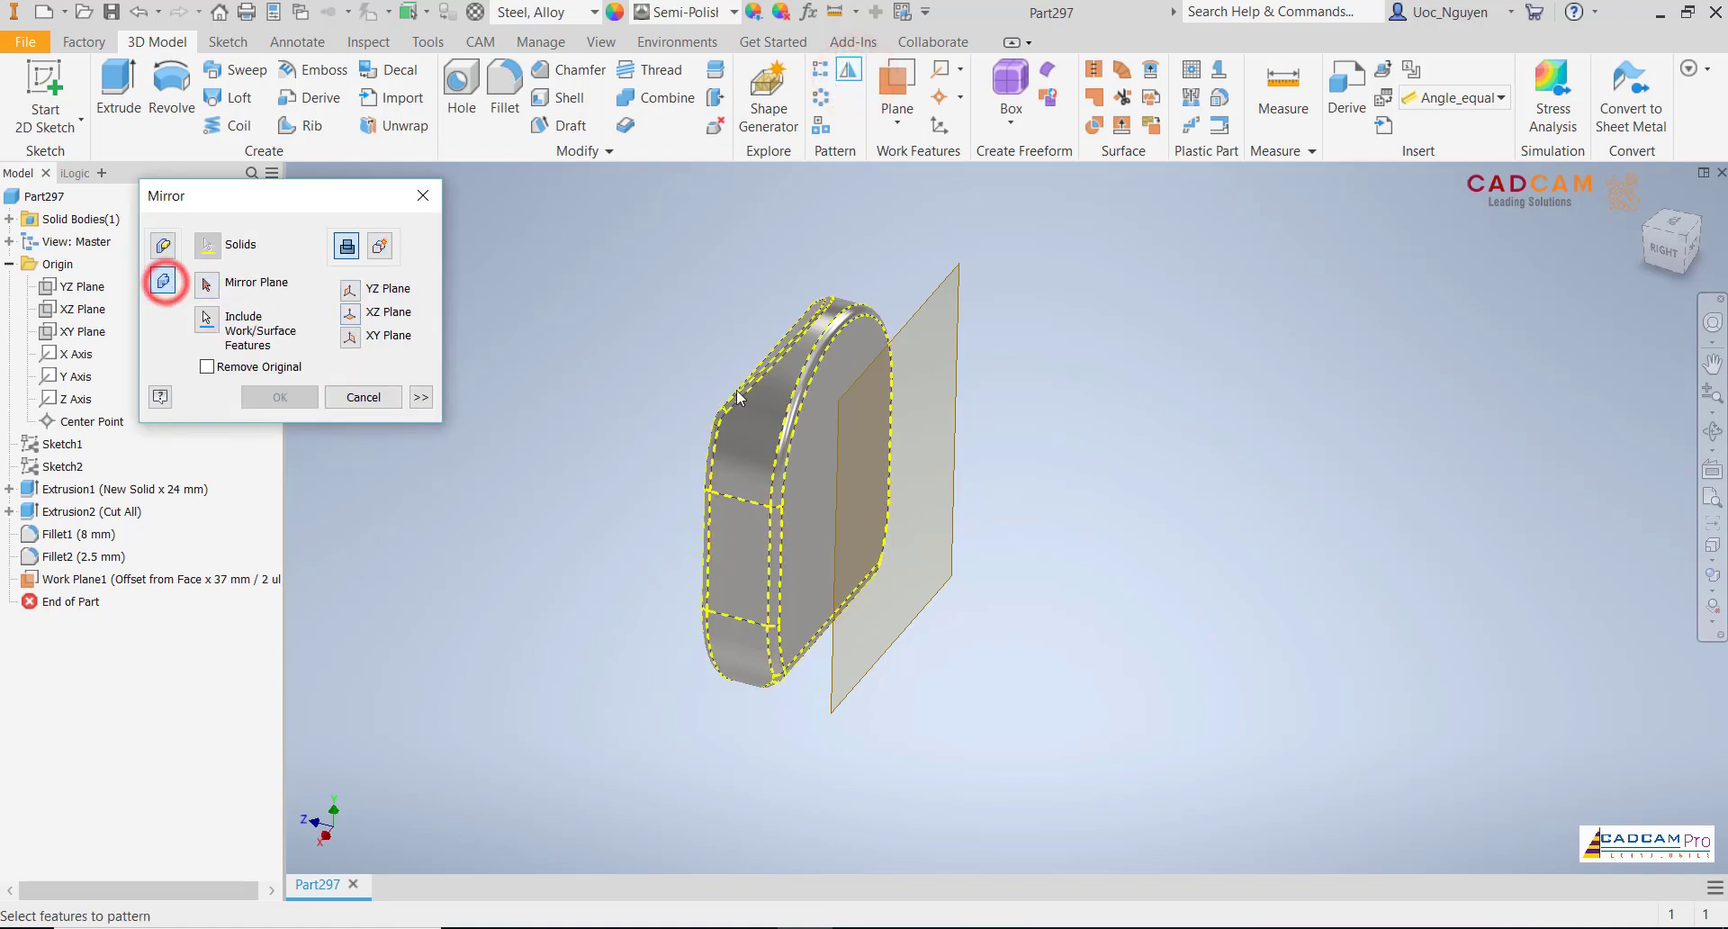
{"action": "left_click", "coordinate": [945, 288]}
{"action": "left_click", "coordinate": [380, 257]}
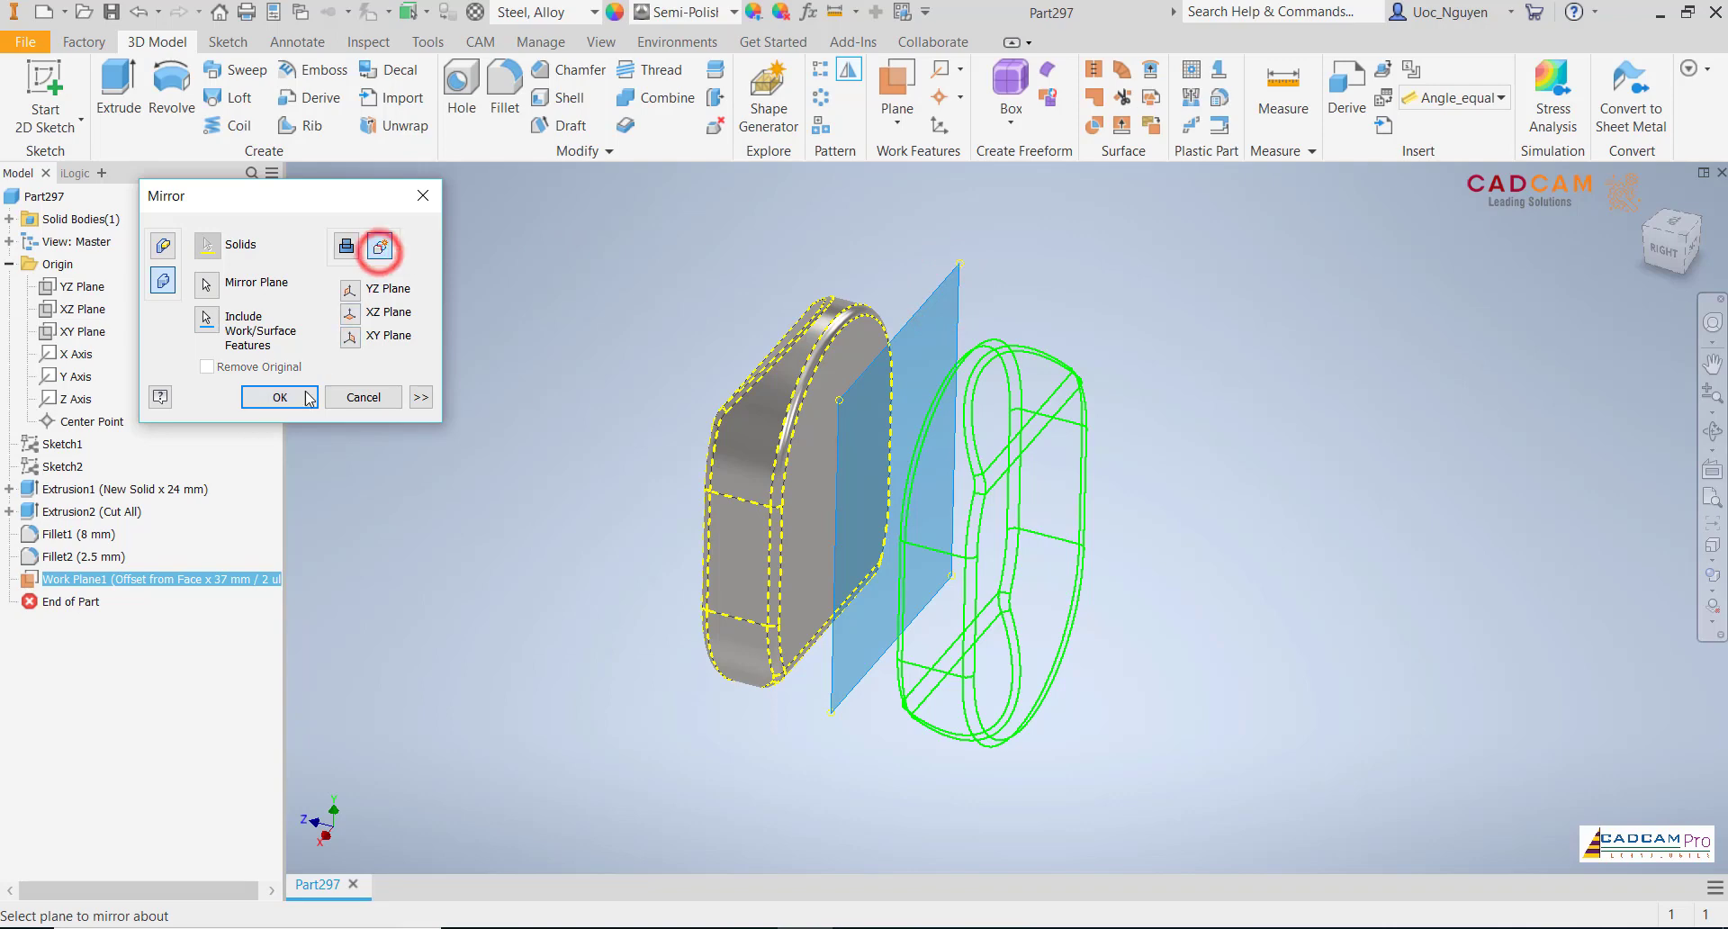
{"action": "left_click", "coordinate": [301, 391]}
{"action": "left_click", "coordinate": [591, 331]}
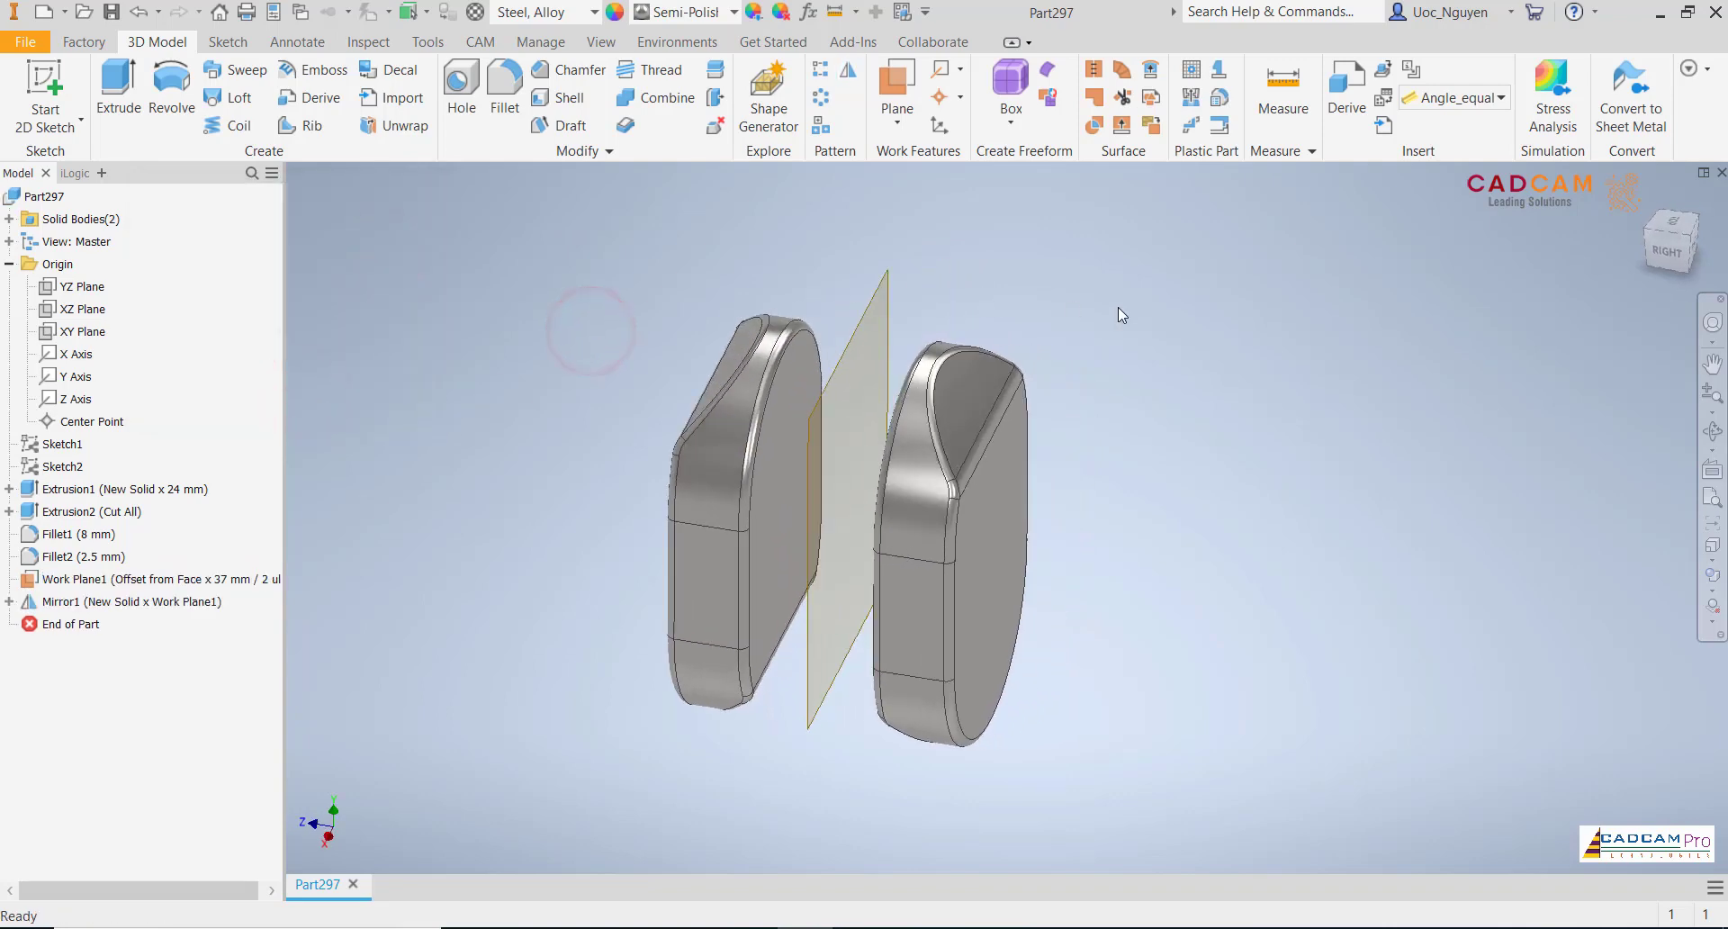
{"action": "middle_click_drag", "start_coordinate": [1118, 306], "coordinate": [1017, 845], "text": "shift"}
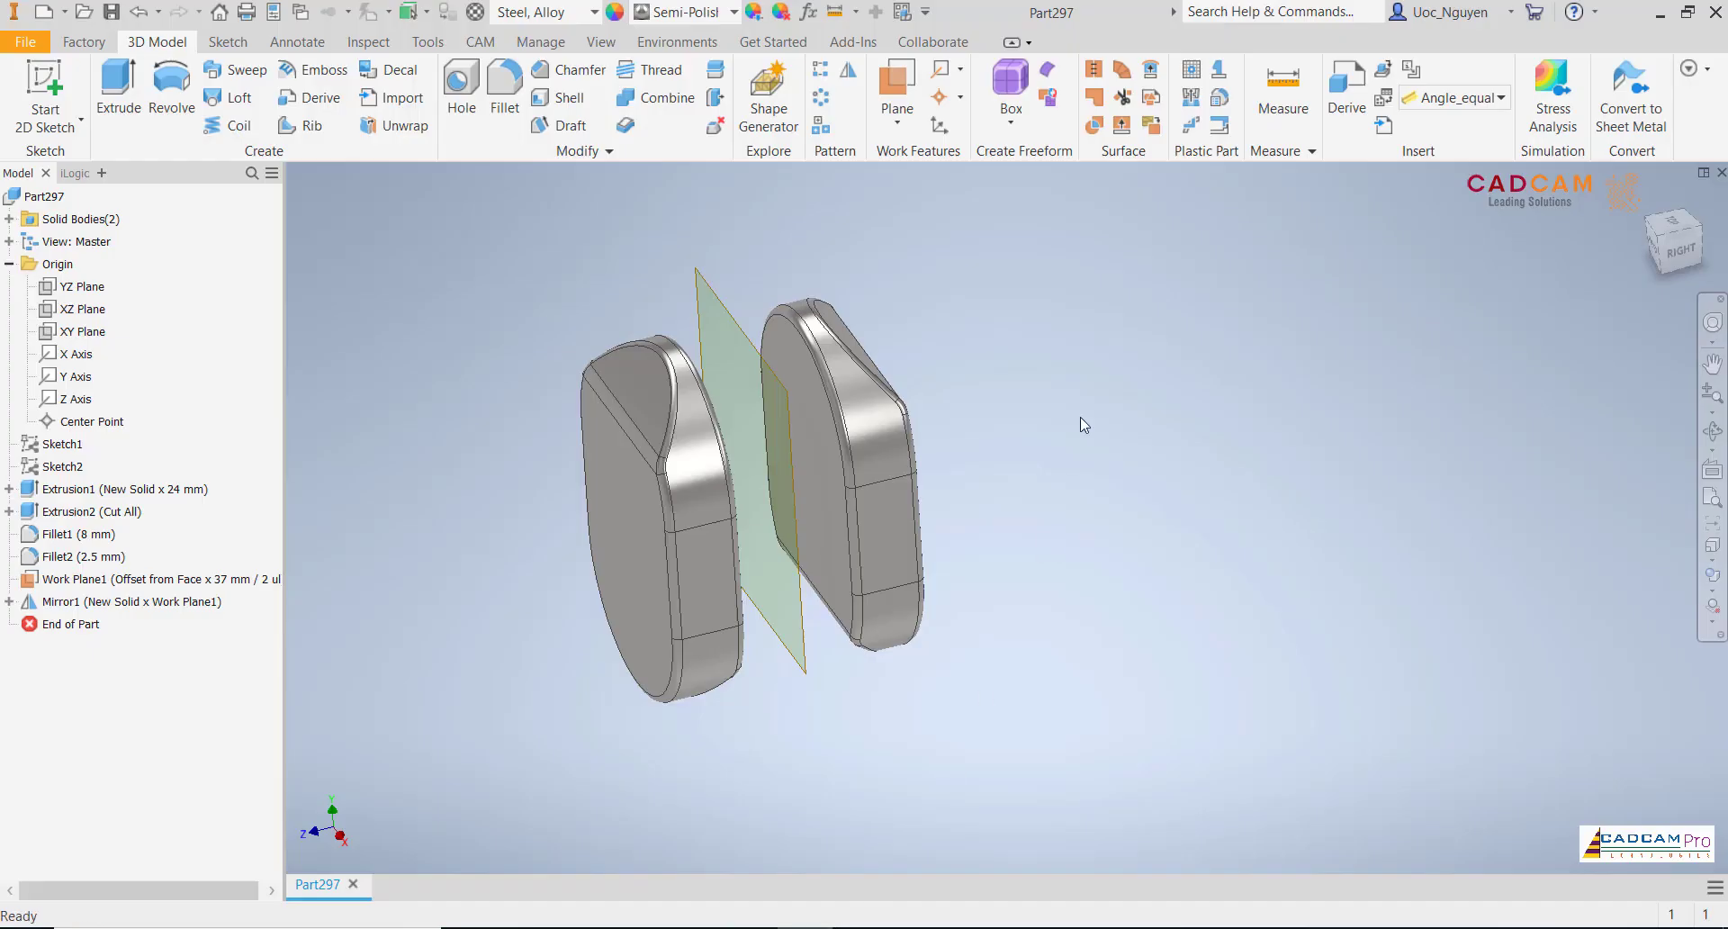
{"action": "left_click", "coordinate": [1081, 418]}
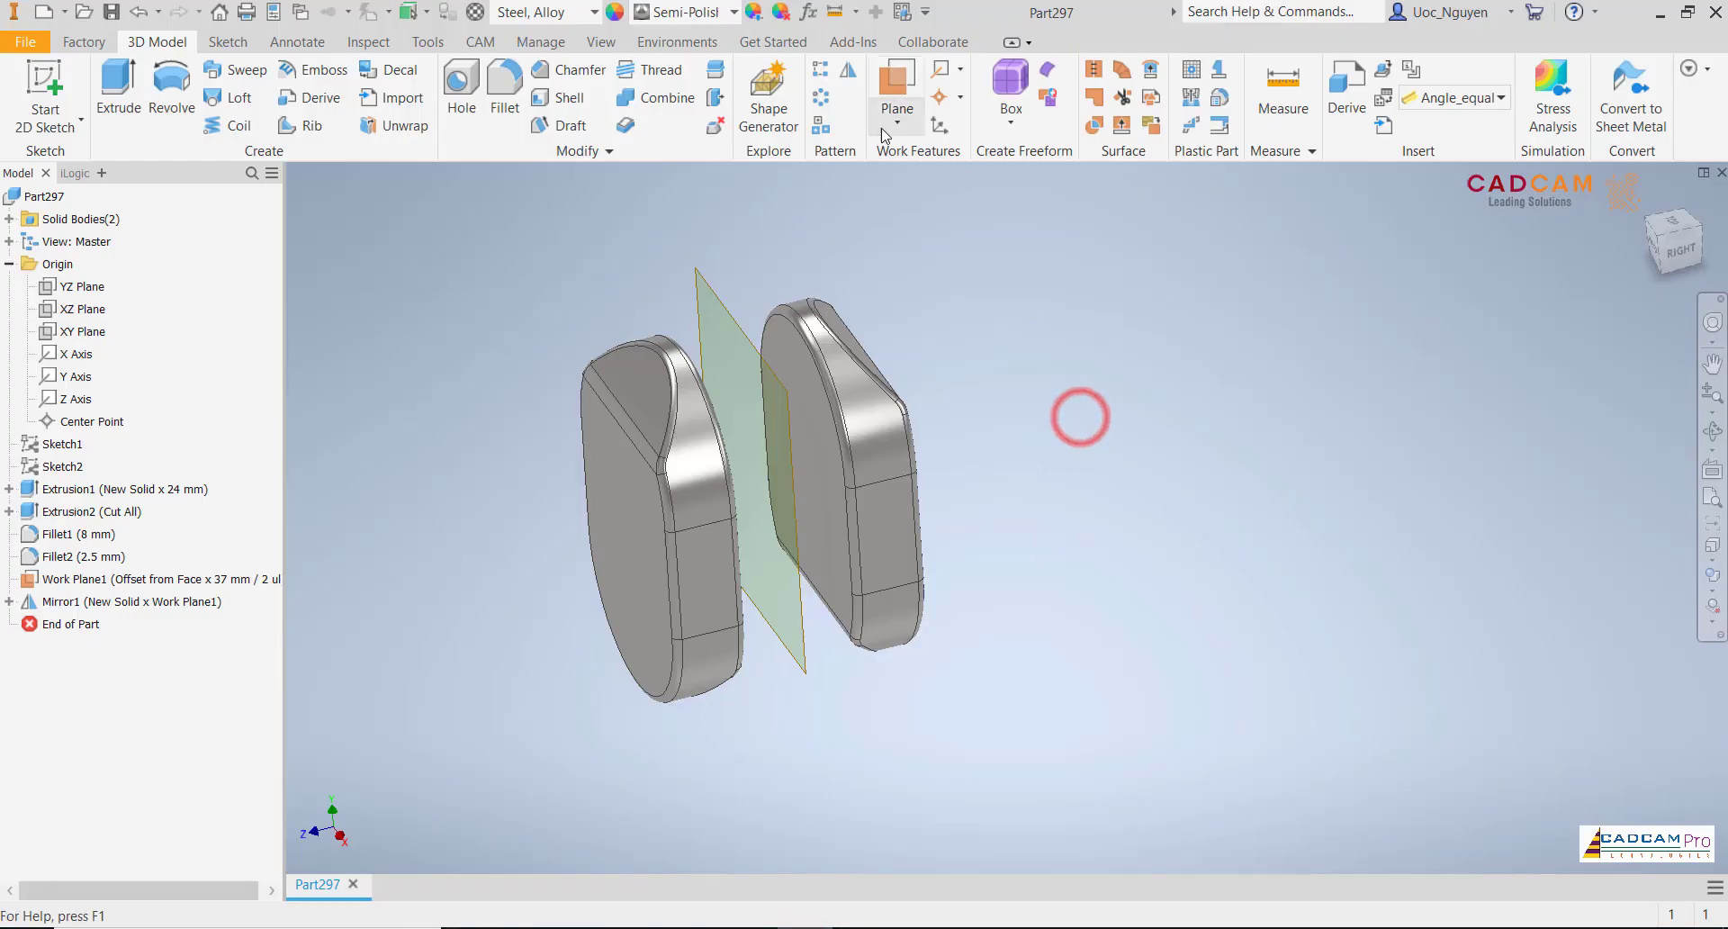
- Pattern the mirrored web as a new solid along the Z axis, 2 instances spaced 37+24
{"action": "left_click", "coordinate": [828, 78]}
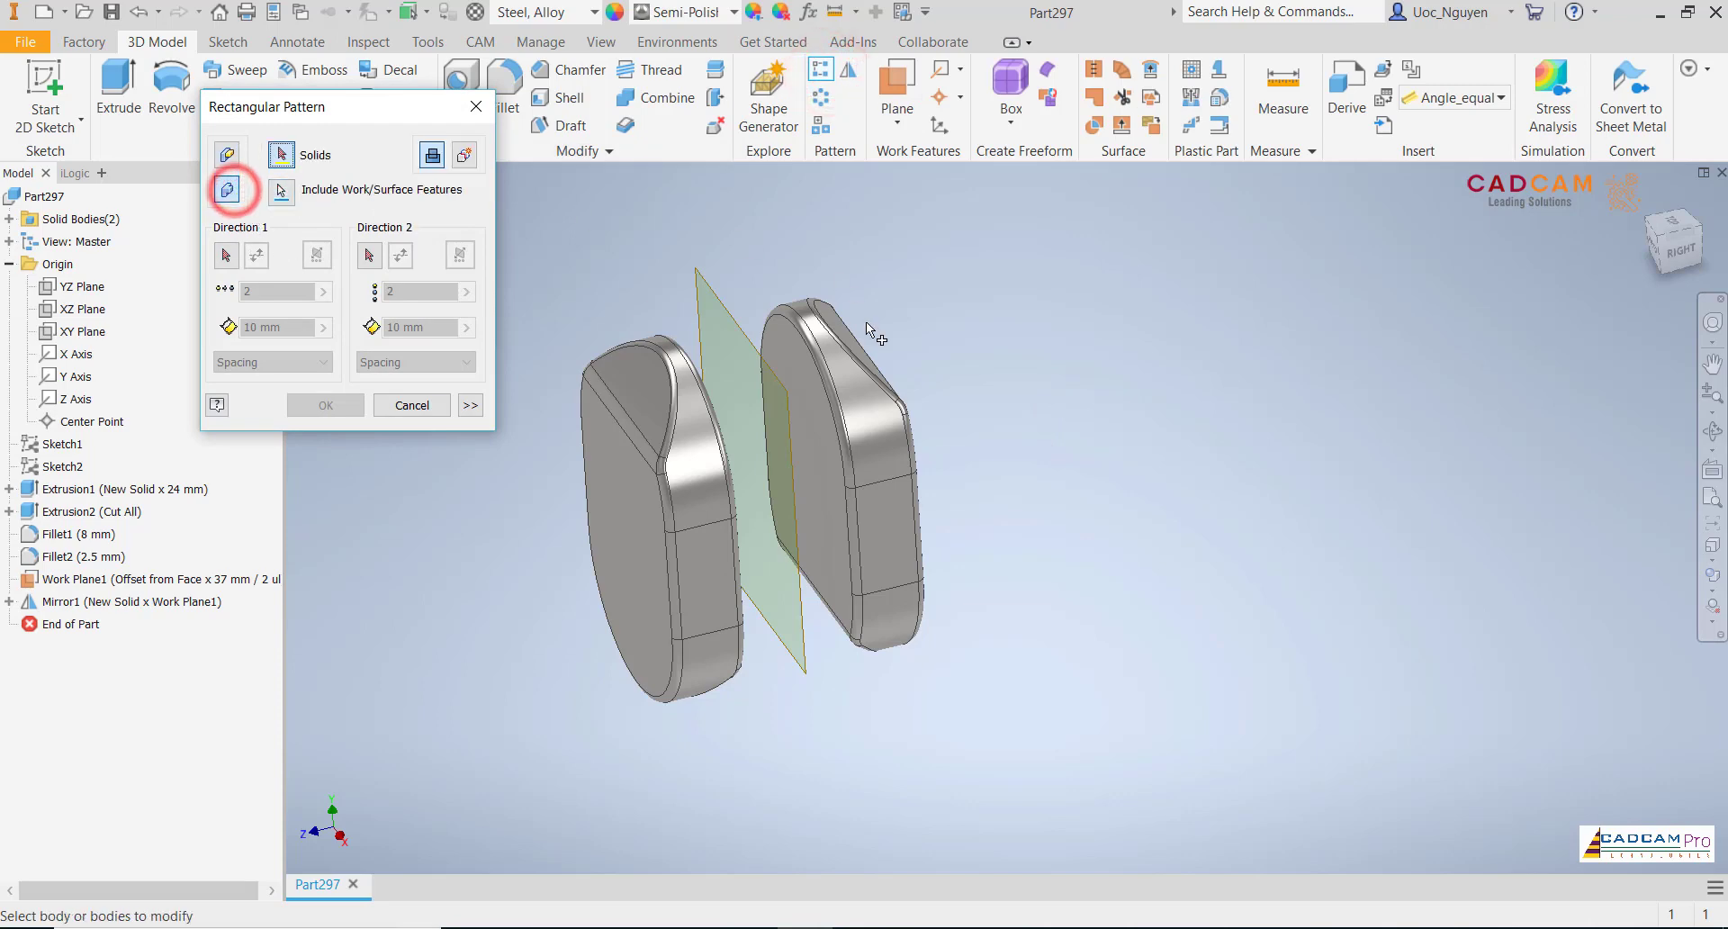
{"action": "left_click", "coordinate": [857, 351]}
{"action": "left_click", "coordinate": [226, 254]}
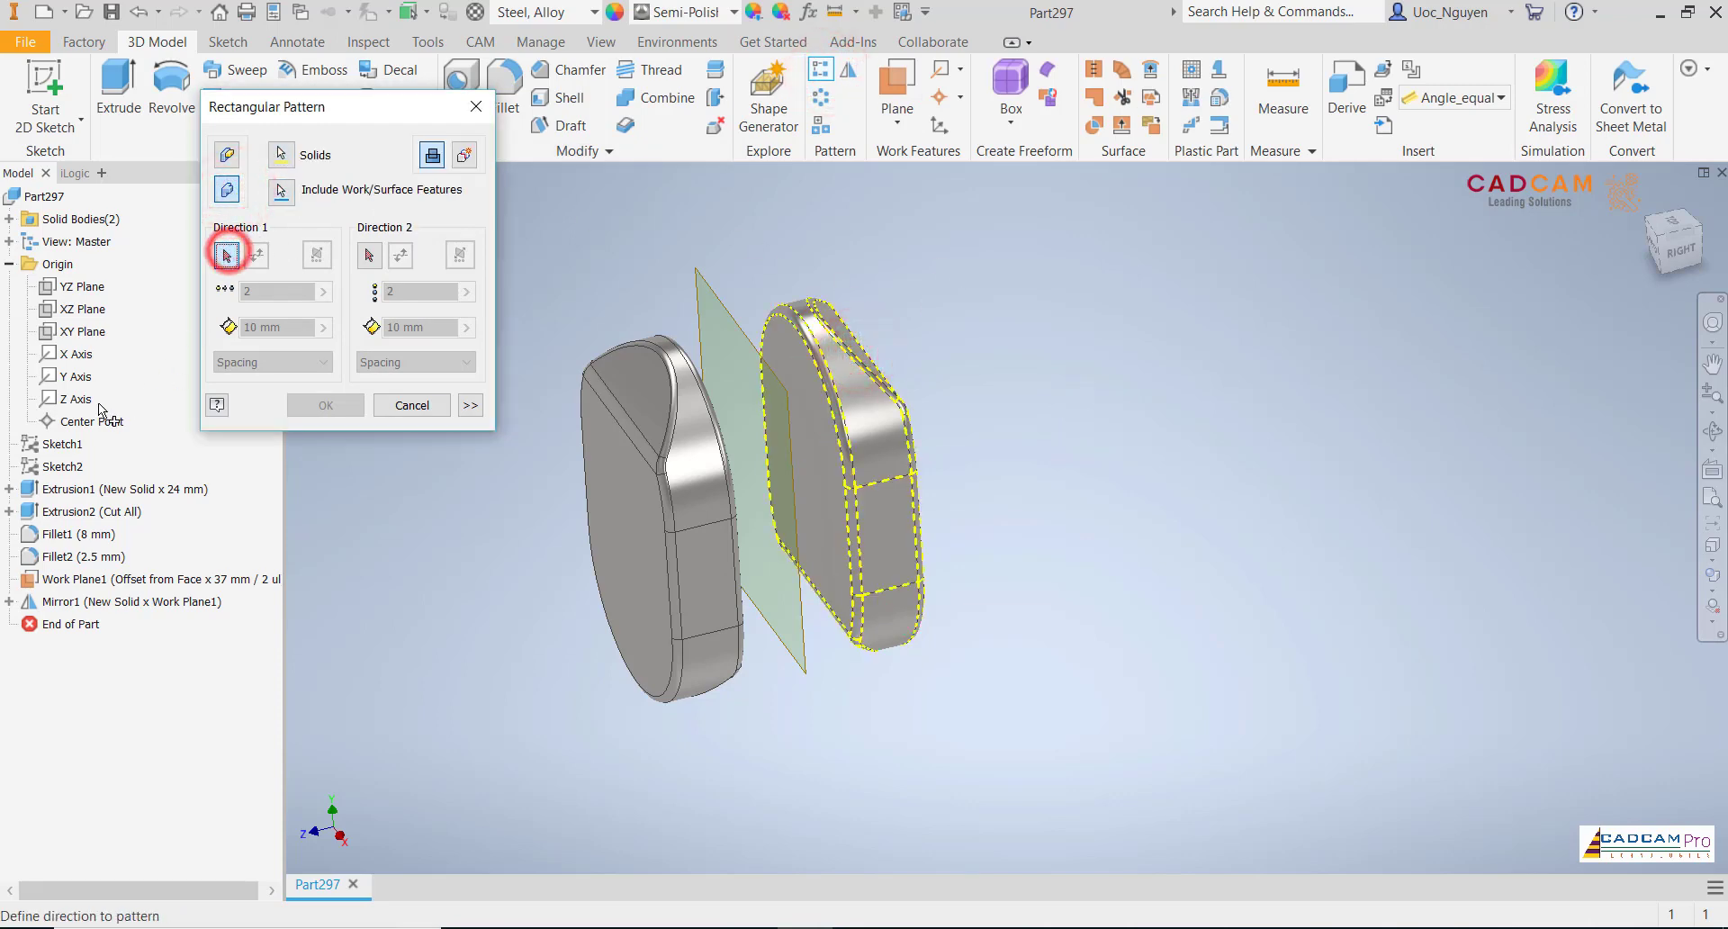
{"action": "left_click", "coordinate": [87, 399]}
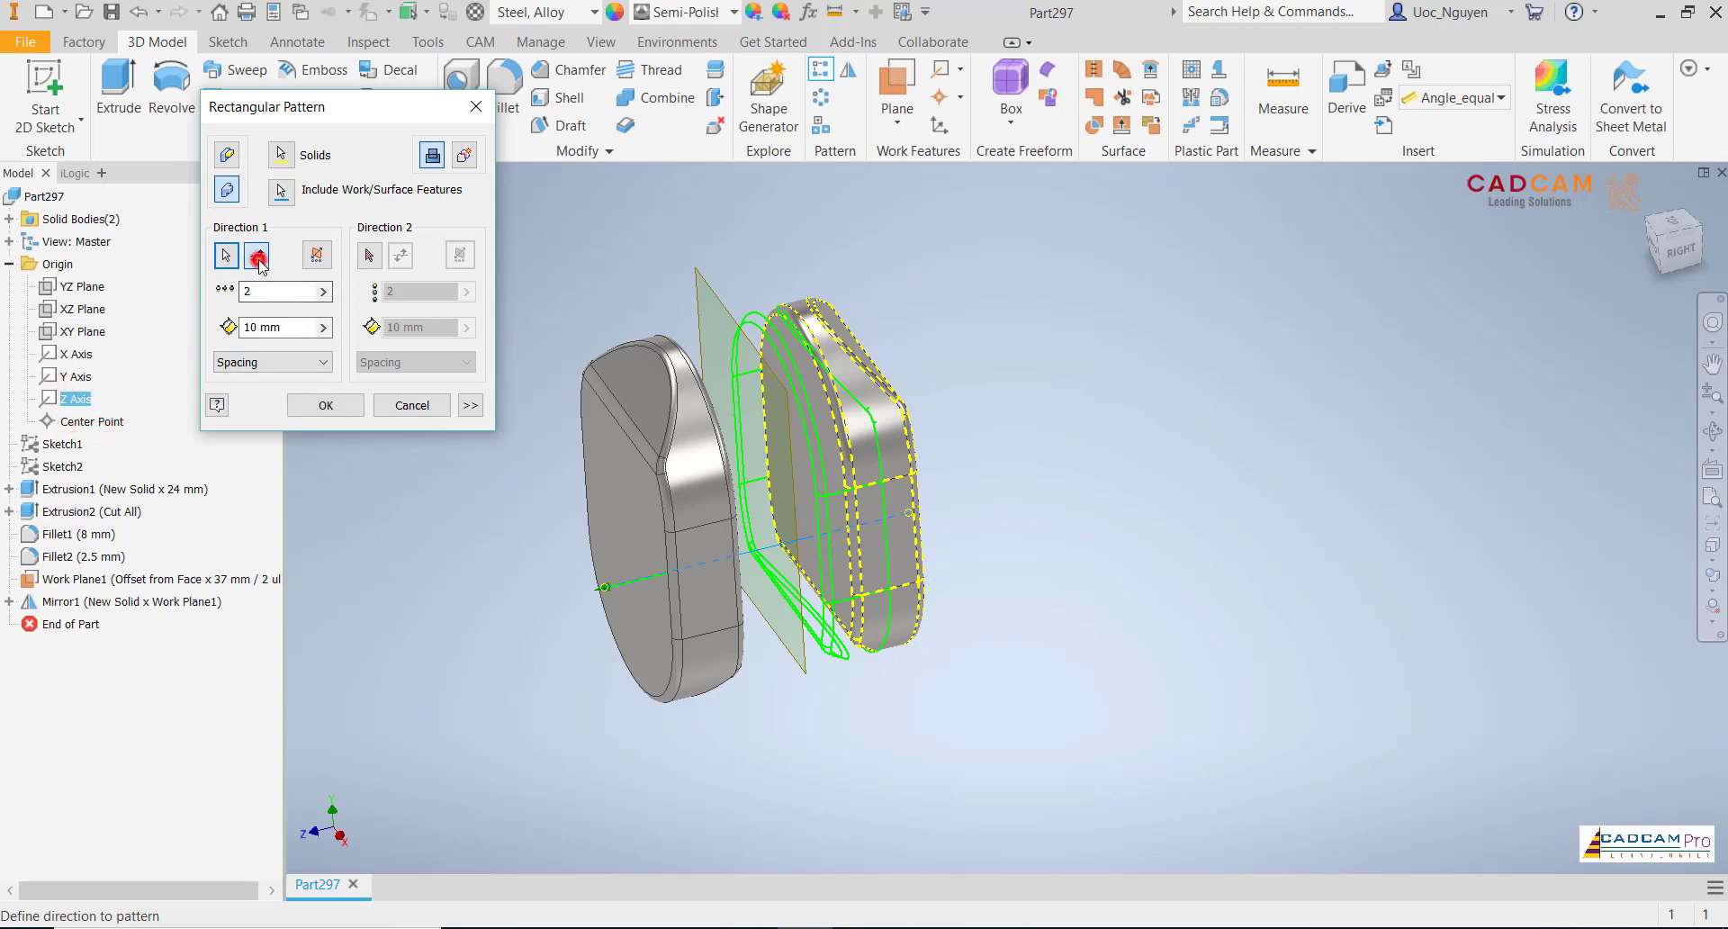
{"action": "left_click", "coordinate": [257, 255]}
{"action": "left_click", "coordinate": [288, 328]}
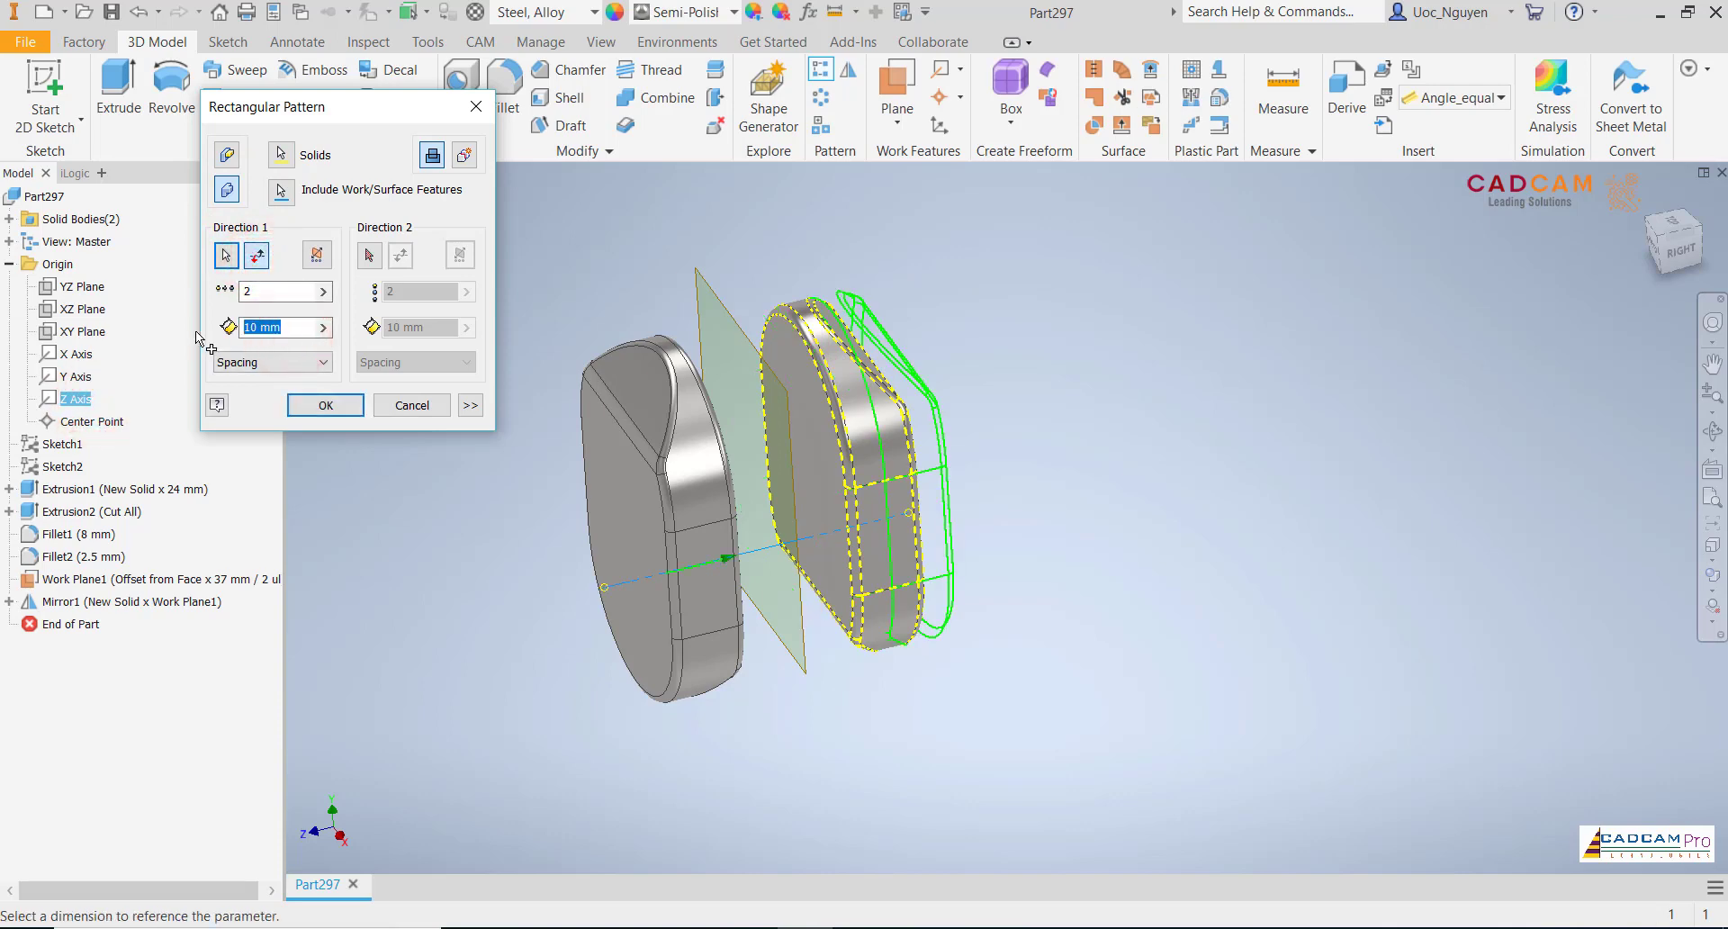
{"action": "type", "text": "37+24"}
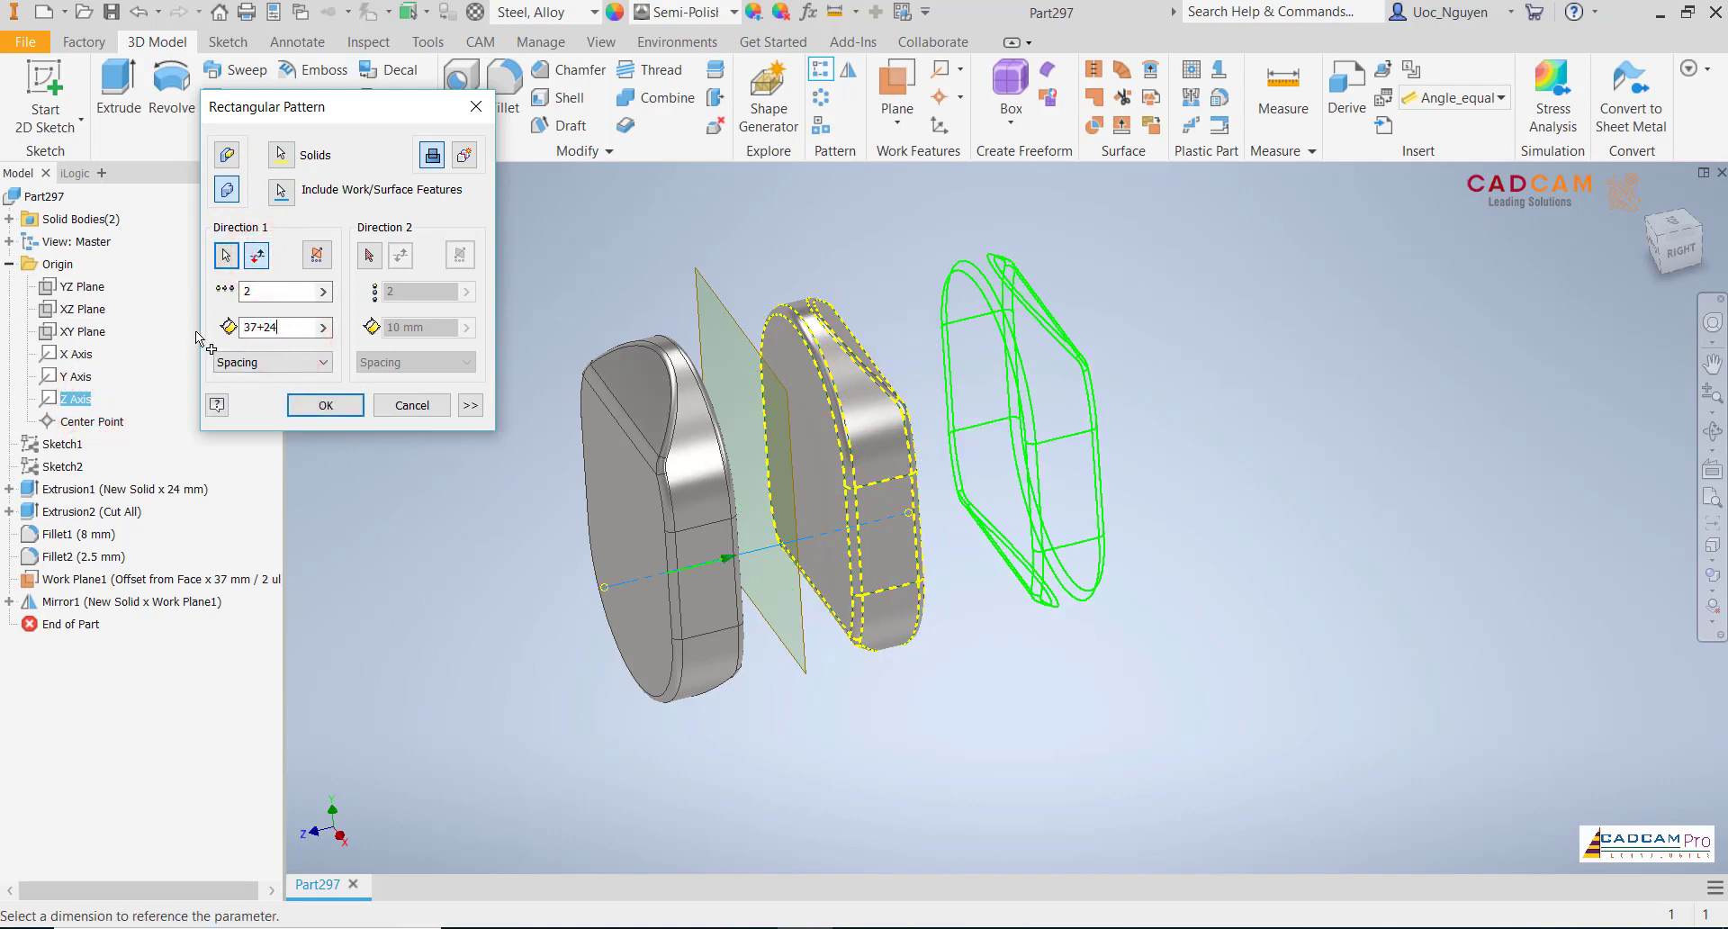
{"action": "key", "text": "F5"}
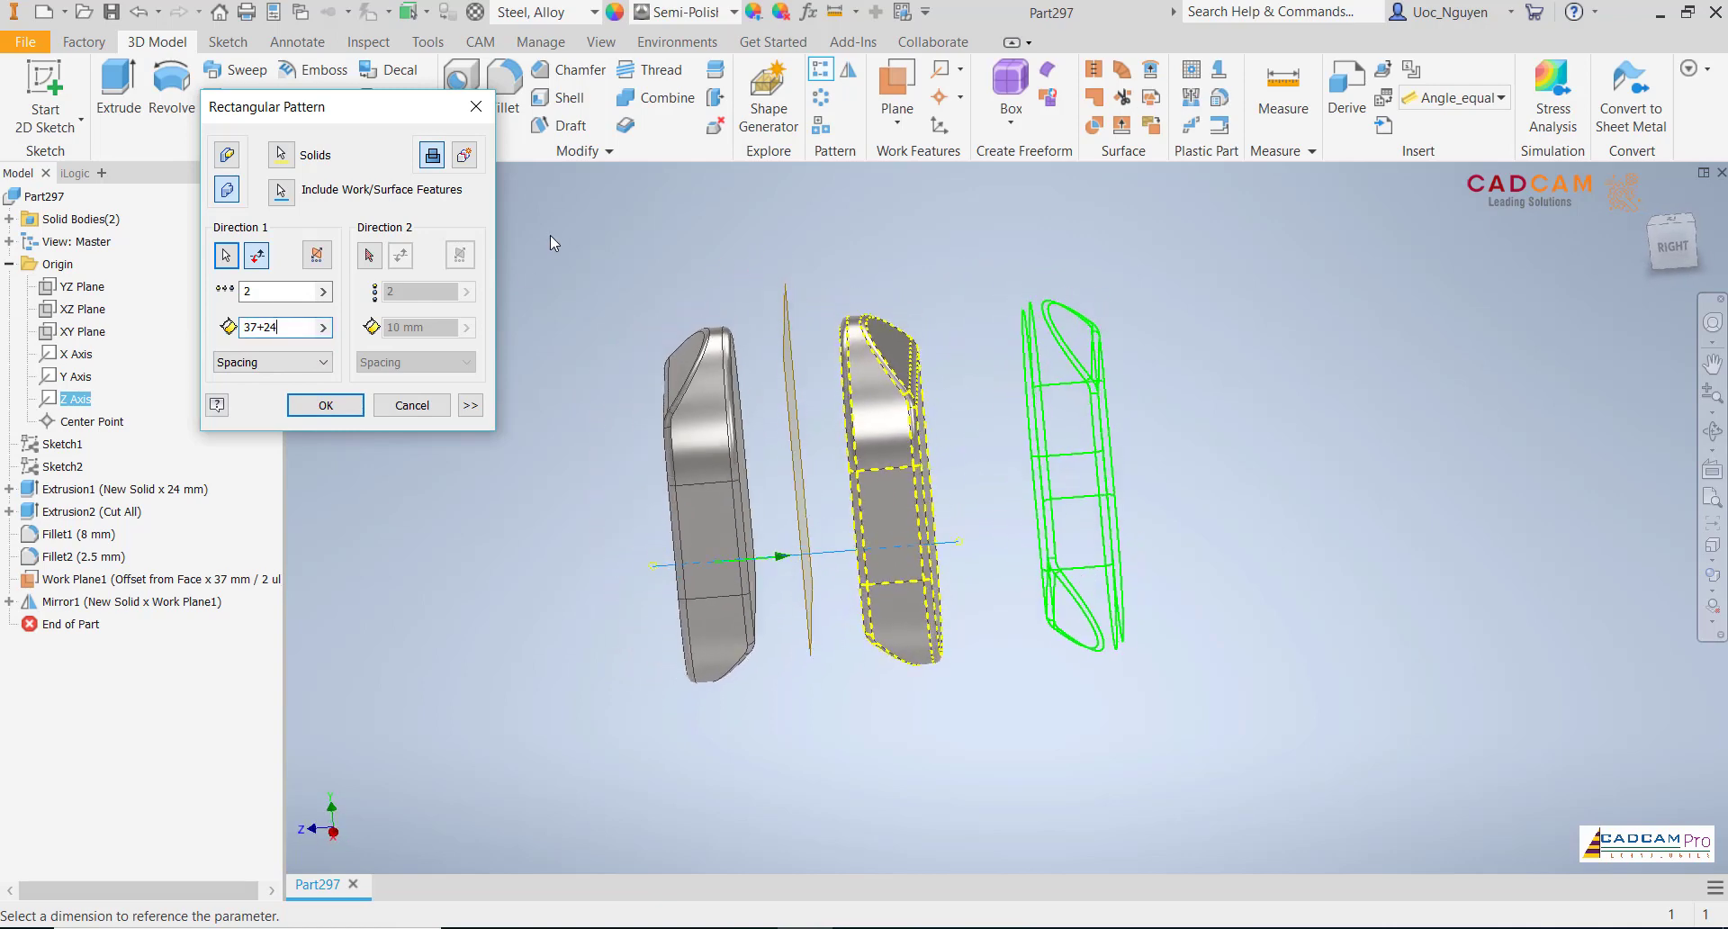
{"action": "left_click", "coordinate": [345, 405]}
{"action": "left_click", "coordinate": [918, 267]}
{"action": "key", "text": "F5"}
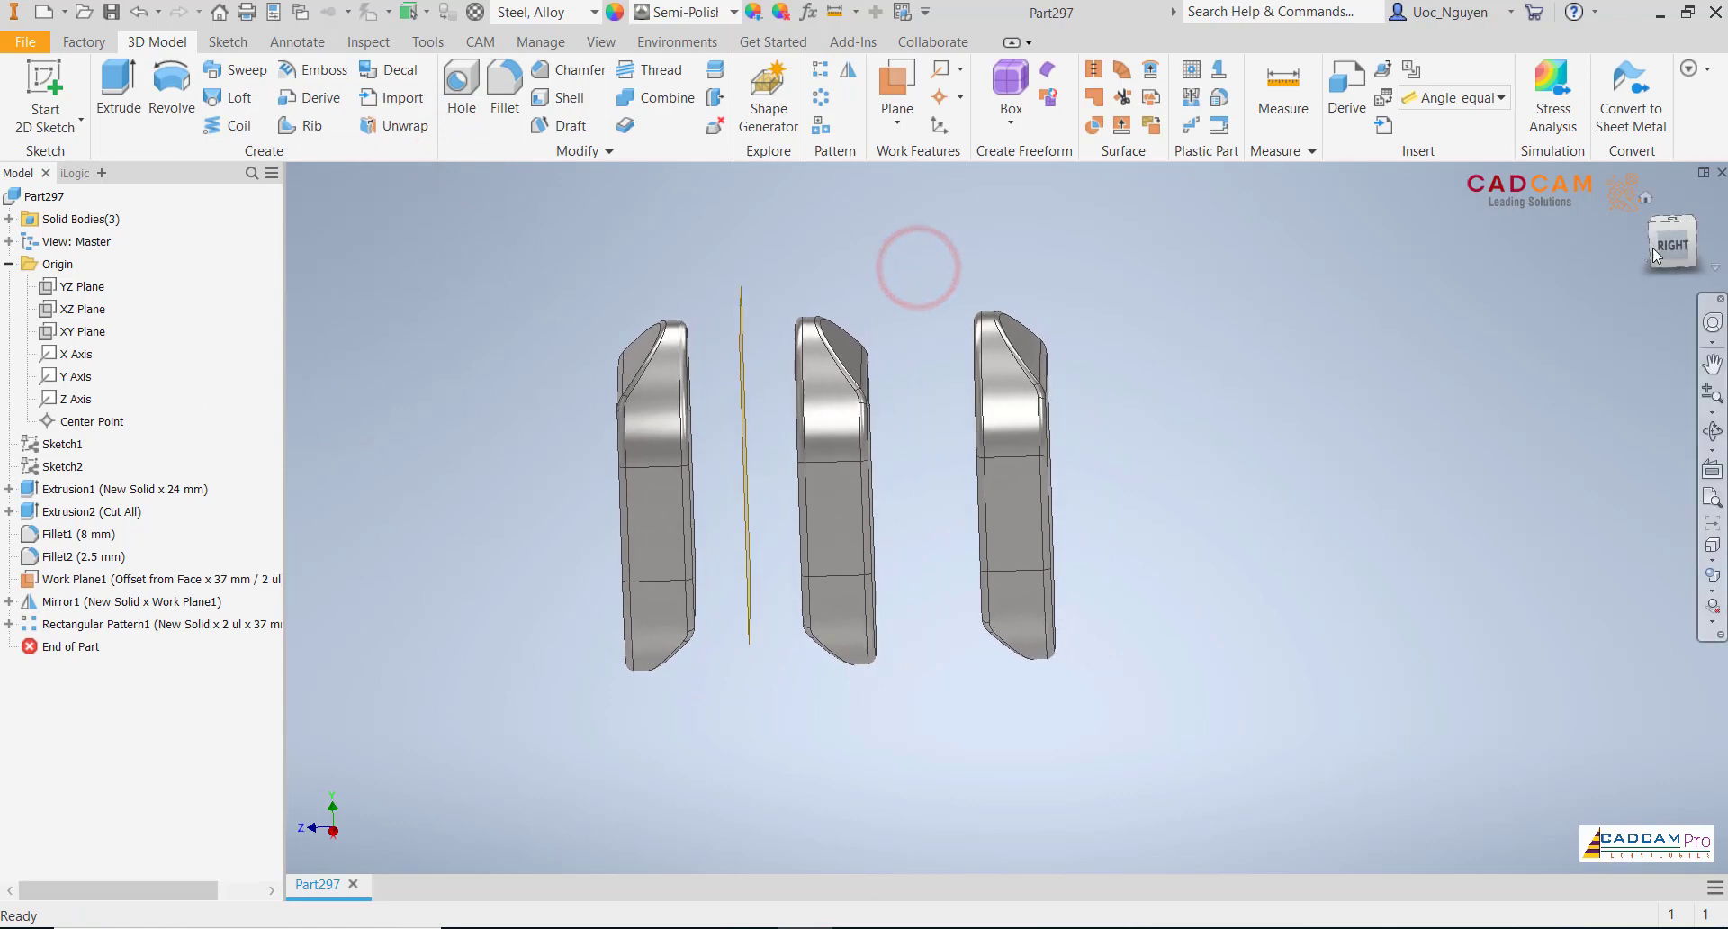
{"action": "left_click", "coordinate": [1653, 247]}
- Move the rightmost web solid 40 mm downward (-40) with Direct Edit Move
{"action": "key", "text": "F2"}
{"action": "mouse_move", "coordinate": [1122, 380]}
{"action": "left_mouse_down"}
{"action": "mouse_move", "coordinate": [1347, 451]}
{"action": "mouse_move", "coordinate": [1102, 435]}
{"action": "left_mouse_up"}
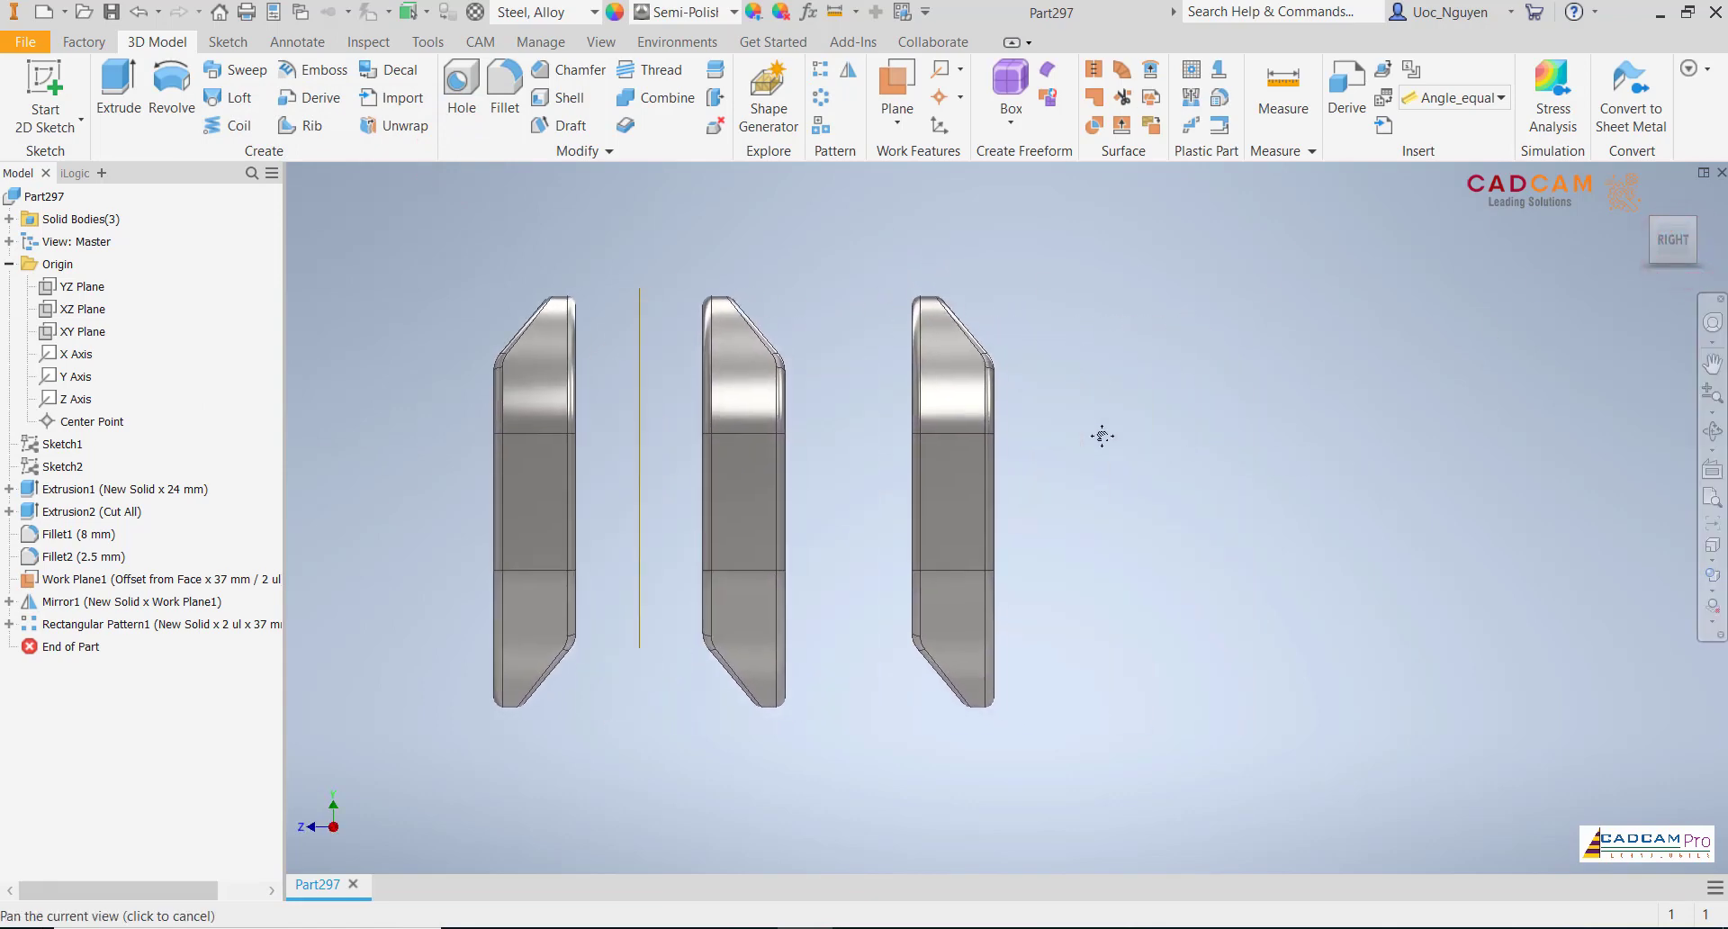
{"action": "left_click", "coordinate": [712, 99]}
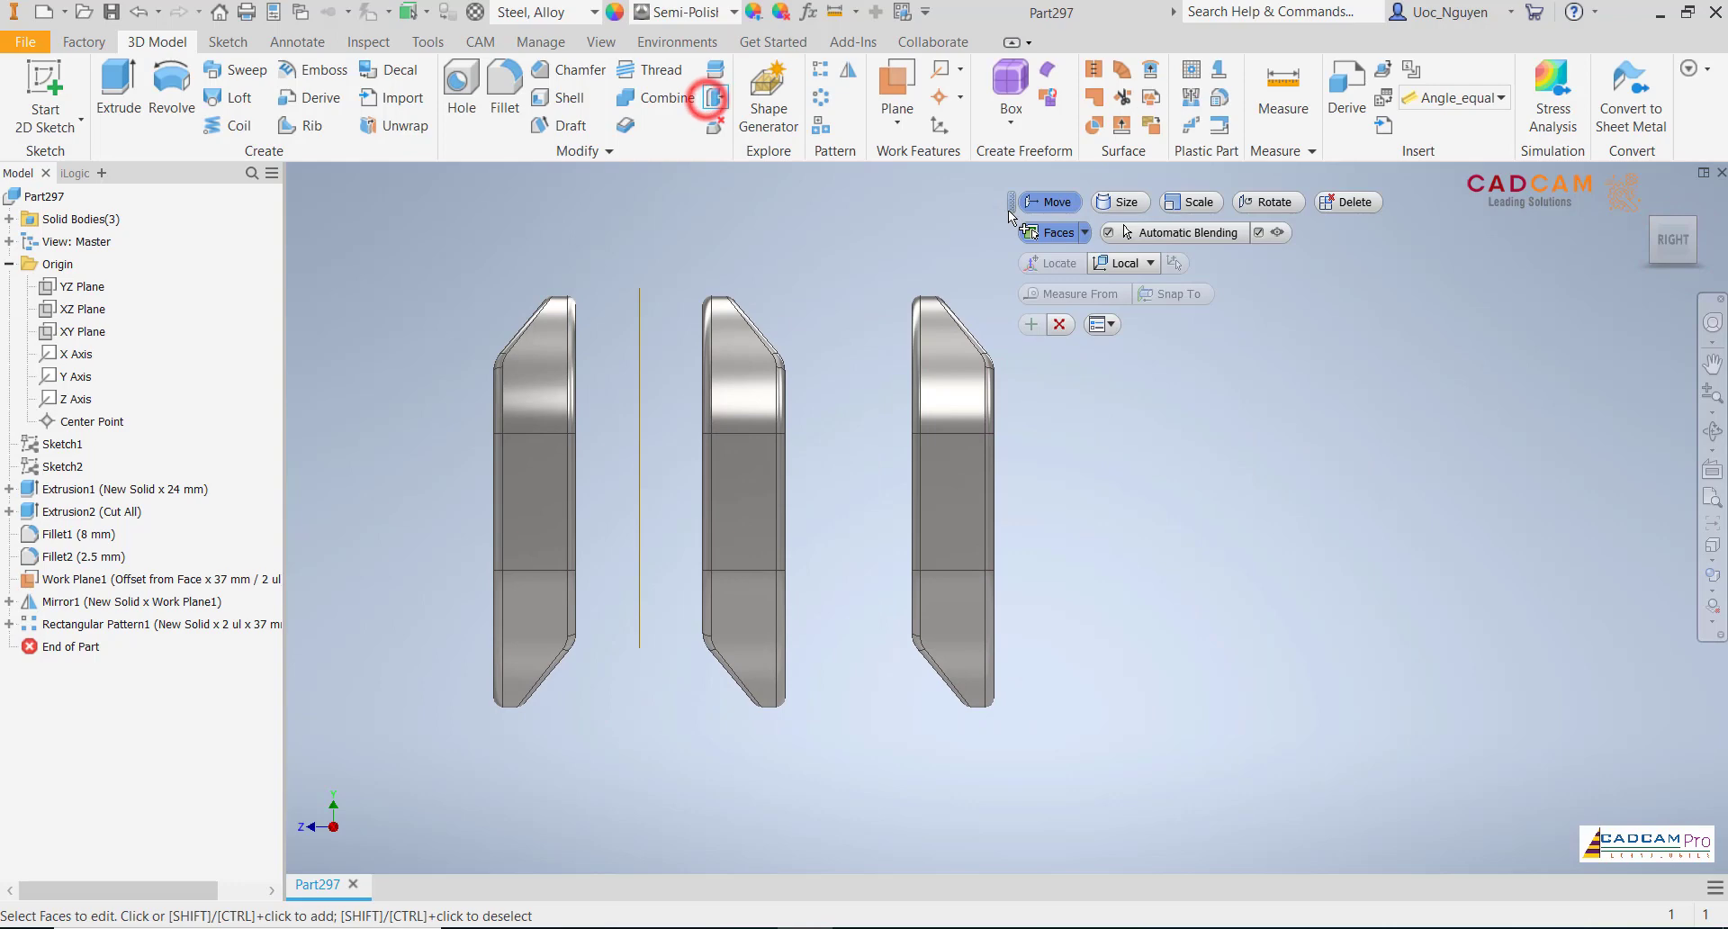
{"action": "left_click", "coordinate": [1085, 234]}
{"action": "left_click", "coordinate": [1080, 277]}
{"action": "left_click", "coordinate": [984, 389]}
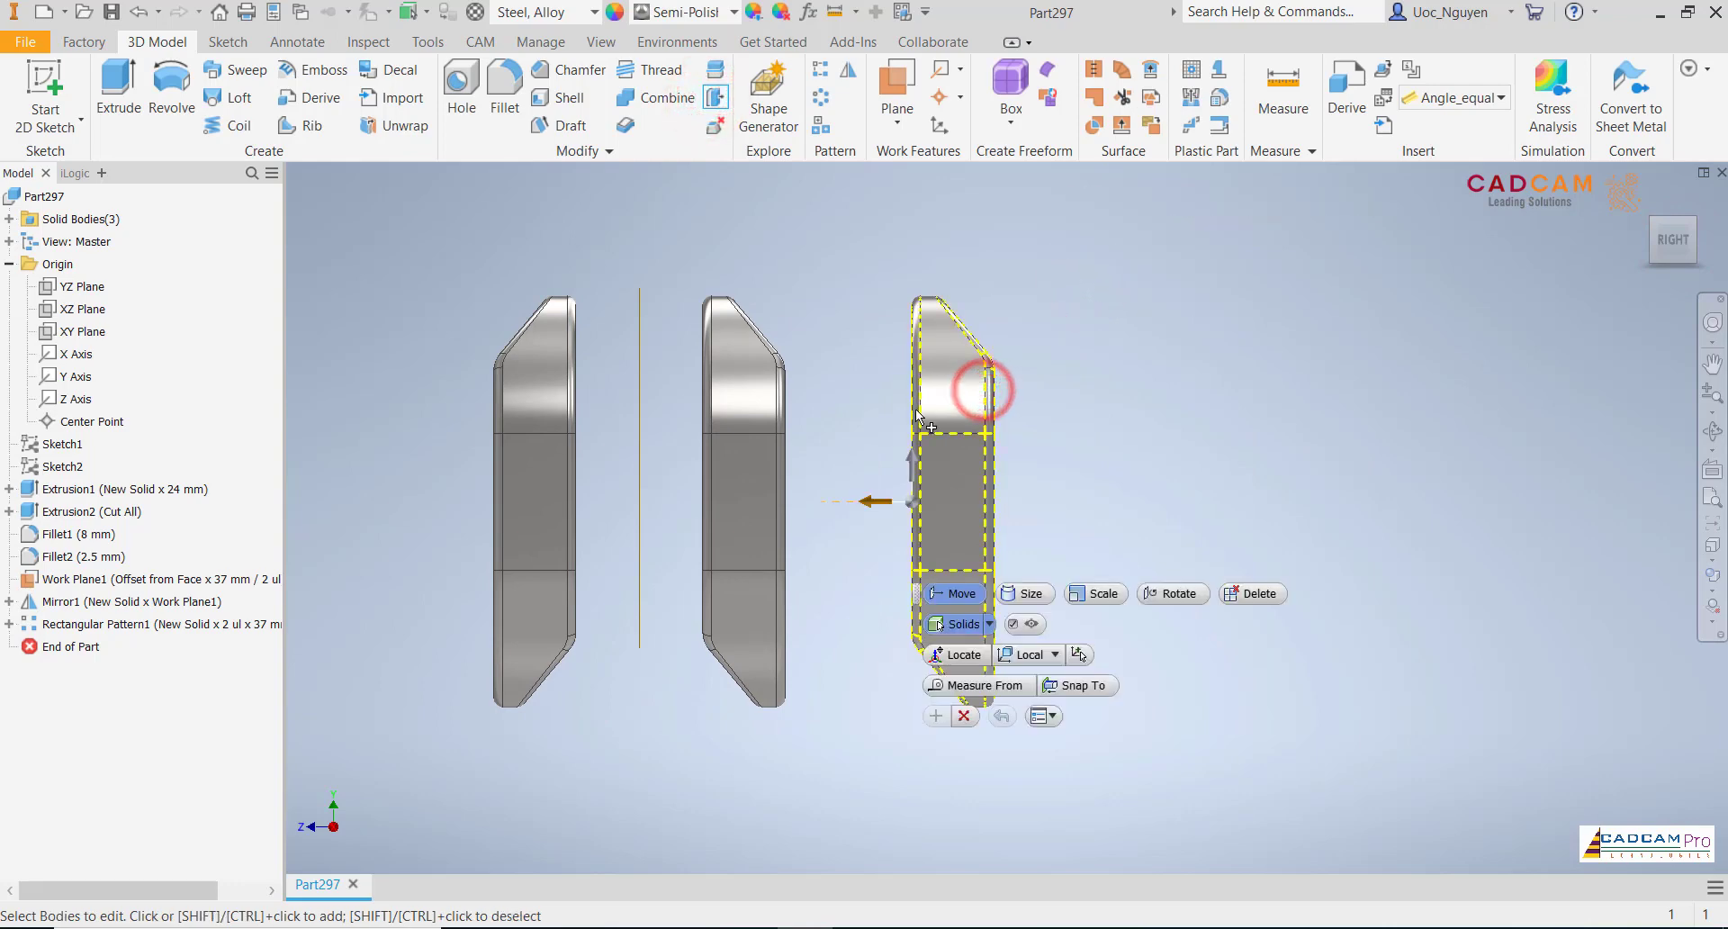
{"action": "left_click", "coordinate": [912, 462]}
{"action": "left_click_drag", "start_coordinate": [912, 462], "coordinate": [911, 511]}
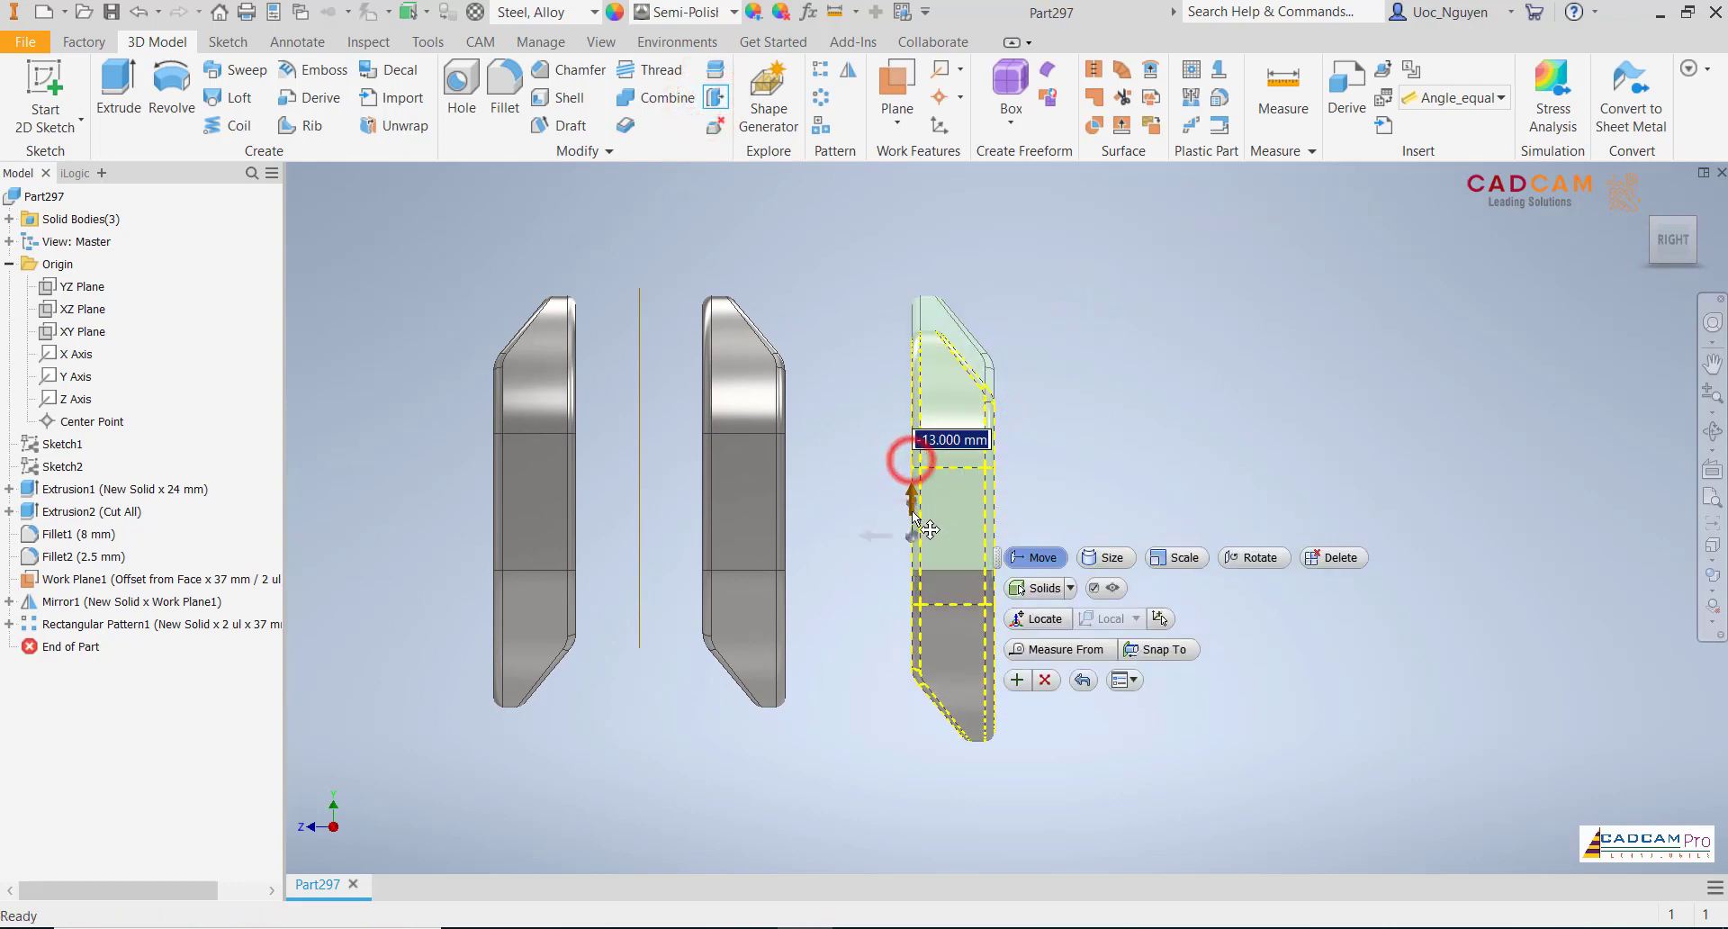
{"action": "type", "text": "-40"}
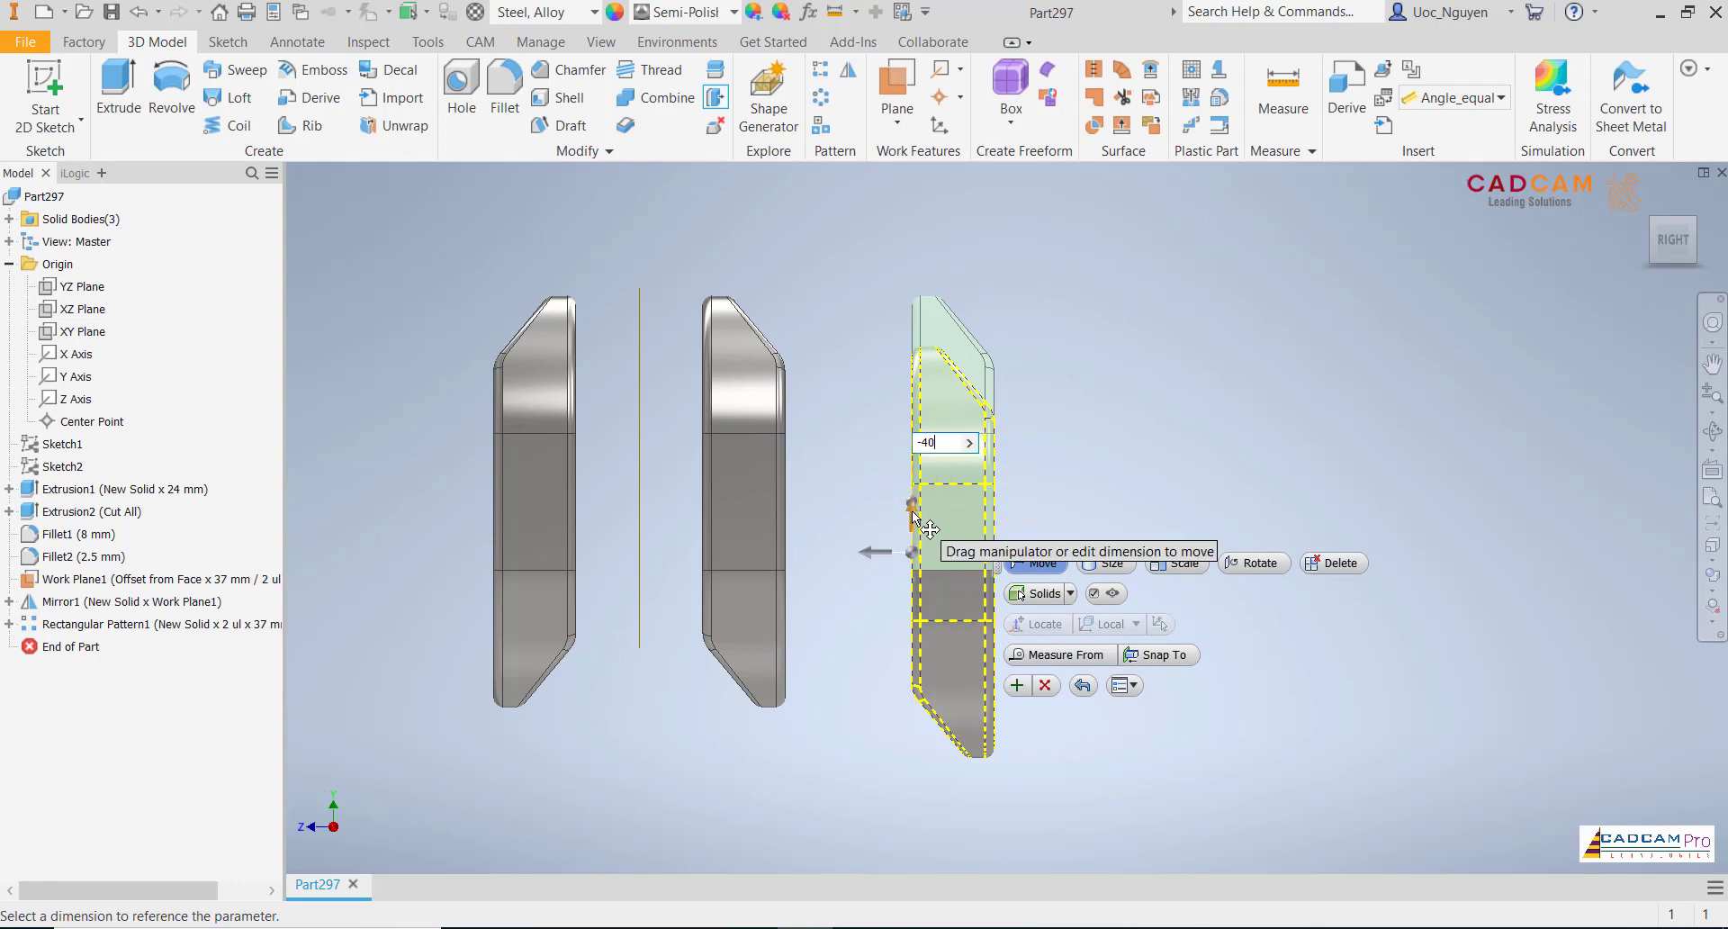
{"action": "key", "text": "Return"}
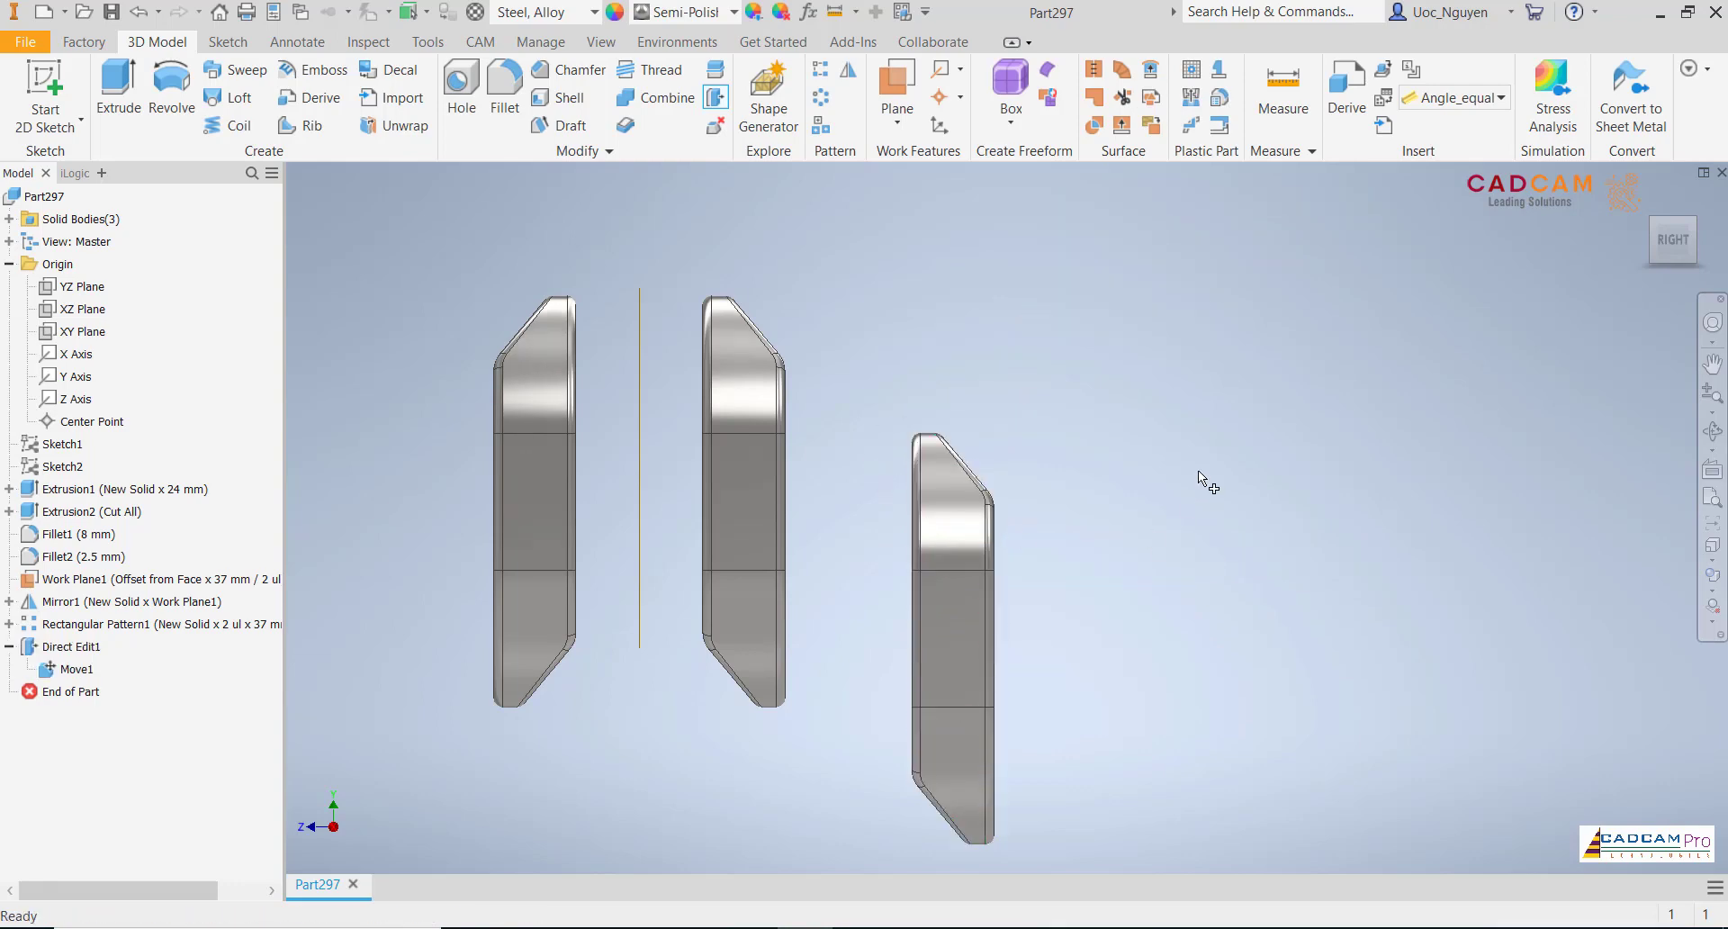
{"action": "scroll", "coordinate": [1198, 470], "scroll_direction": "up", "scroll_amount": 3}
{"action": "middle_click_drag", "start_coordinate": [1180, 514], "coordinate": [1035, 459]}
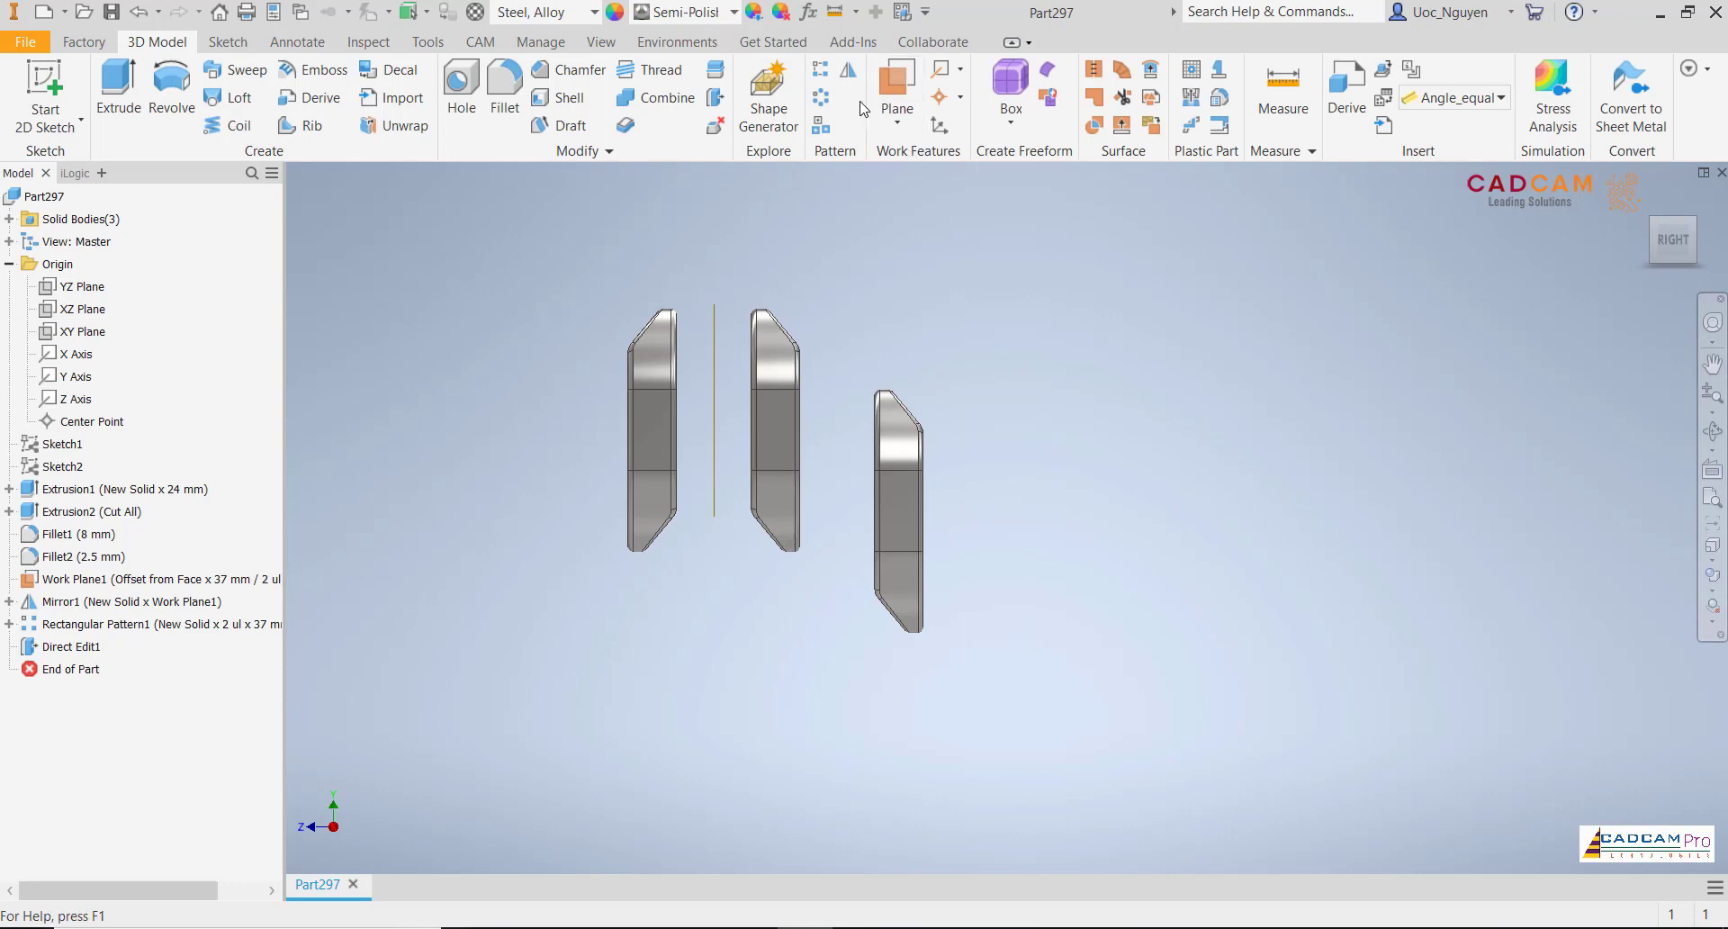
- Create a work plane offset from the lowered web's outer face
{"action": "left_click", "coordinate": [894, 126]}
{"action": "left_click", "coordinate": [928, 207]}
{"action": "key", "text": "F6"}
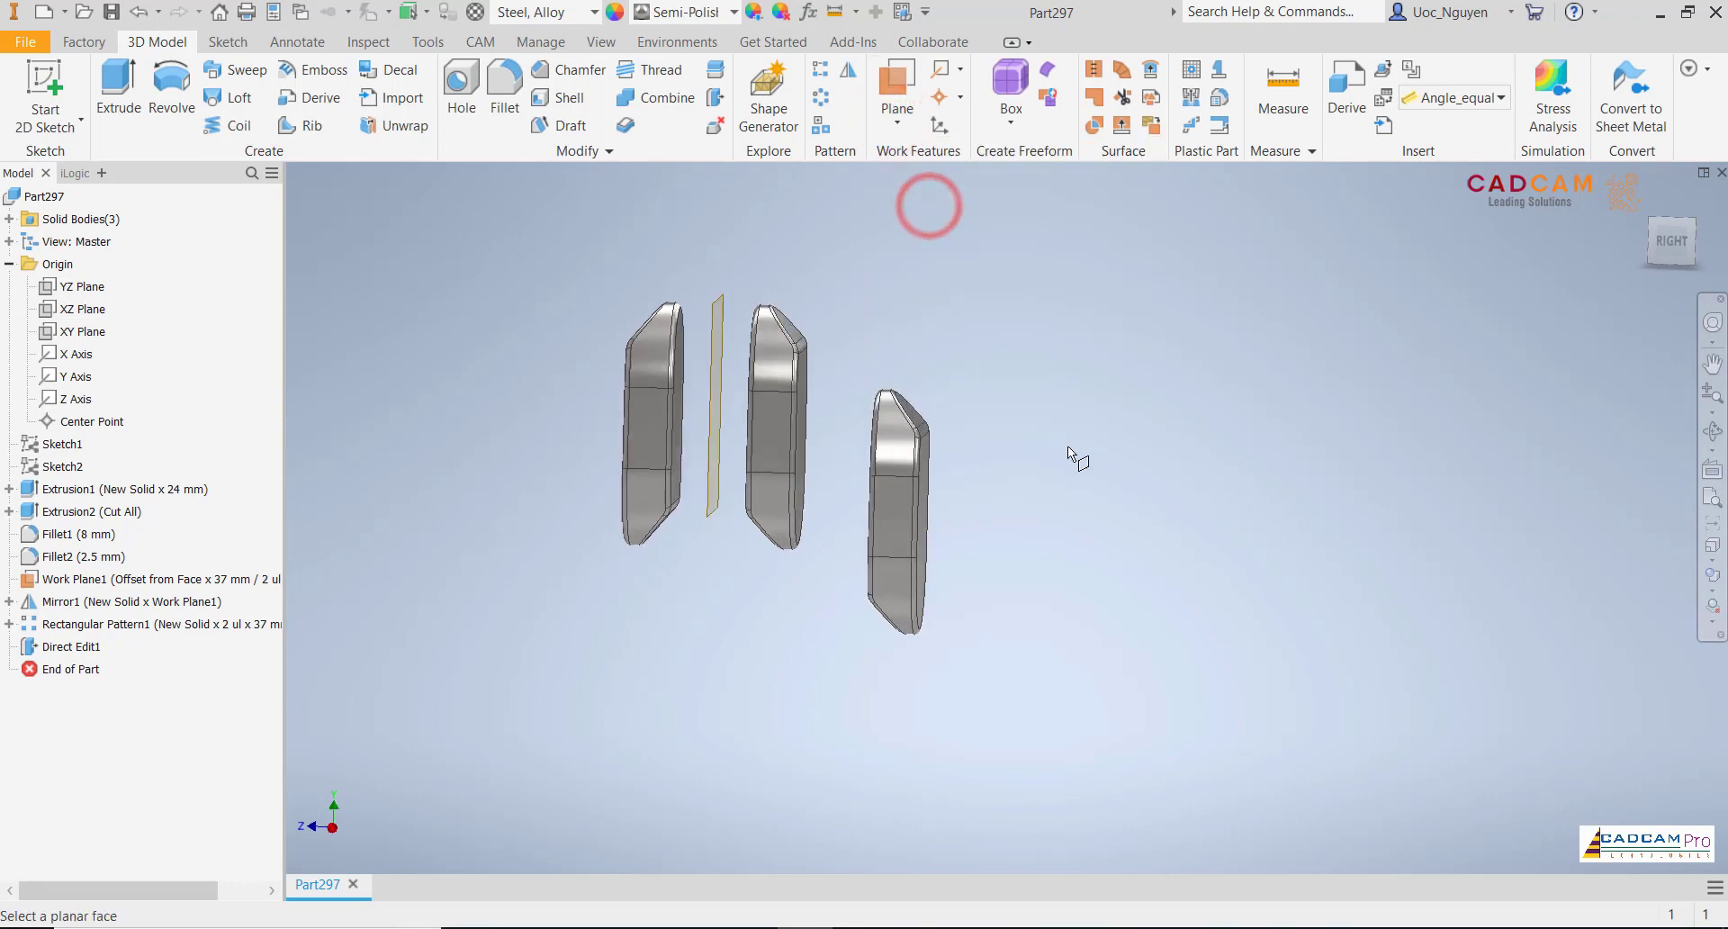
{"action": "left_click", "coordinate": [959, 498]}
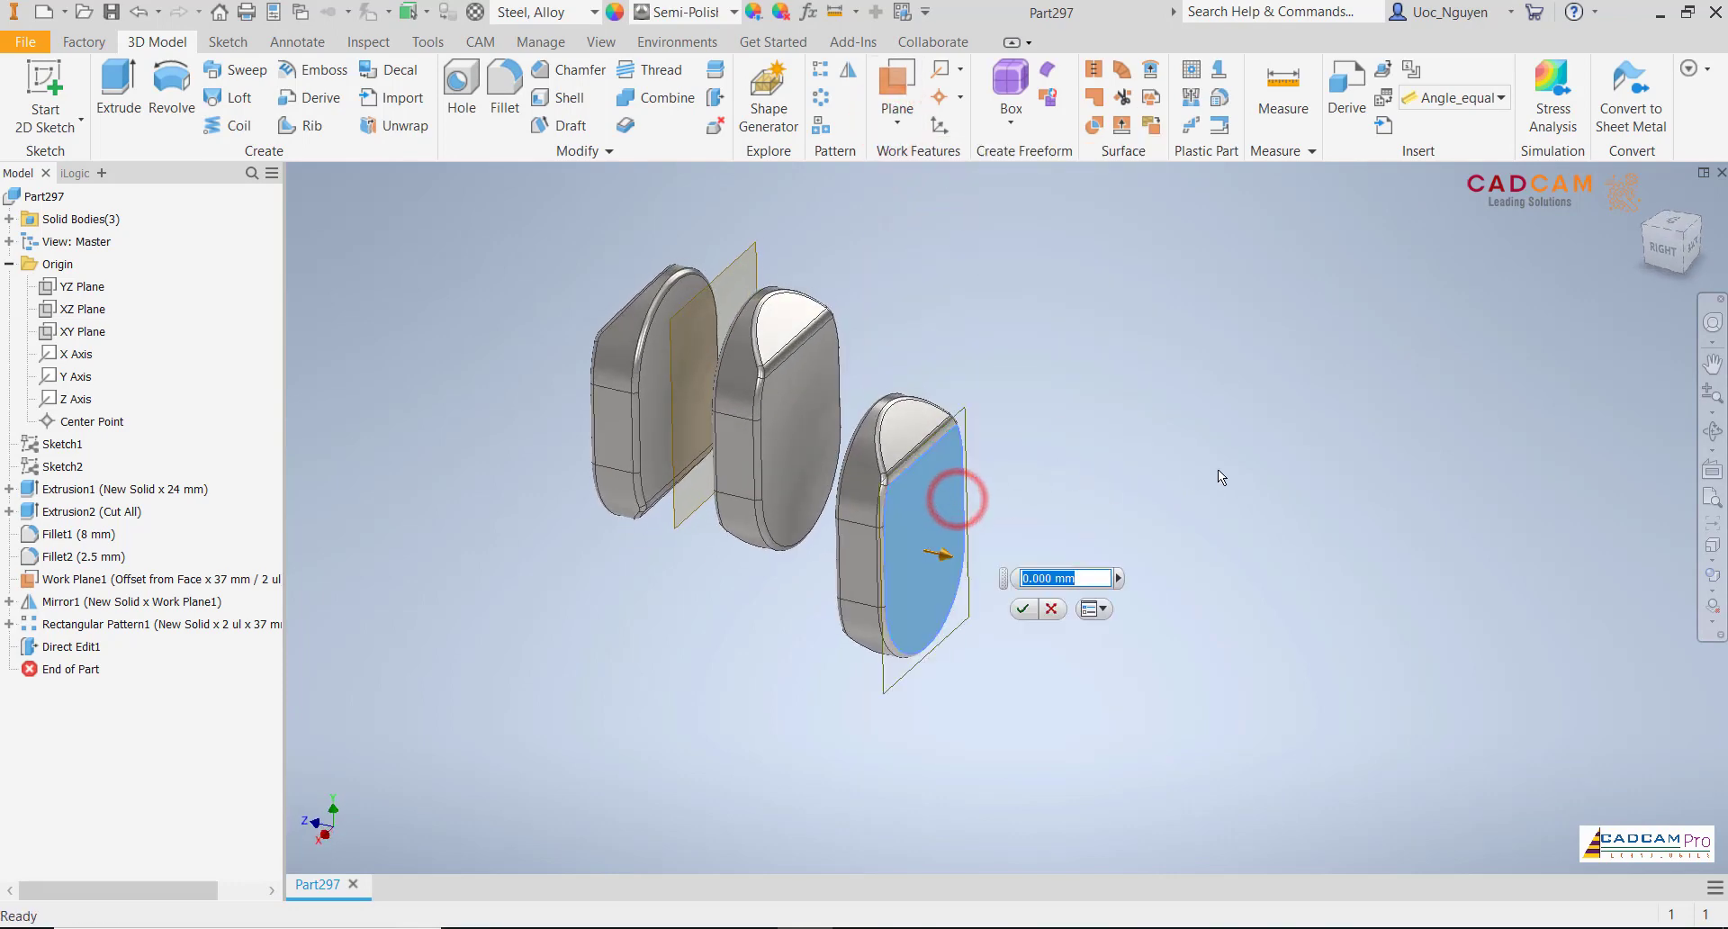
{"action": "type", "text": "30"}
{"action": "key", "text": "Return"}
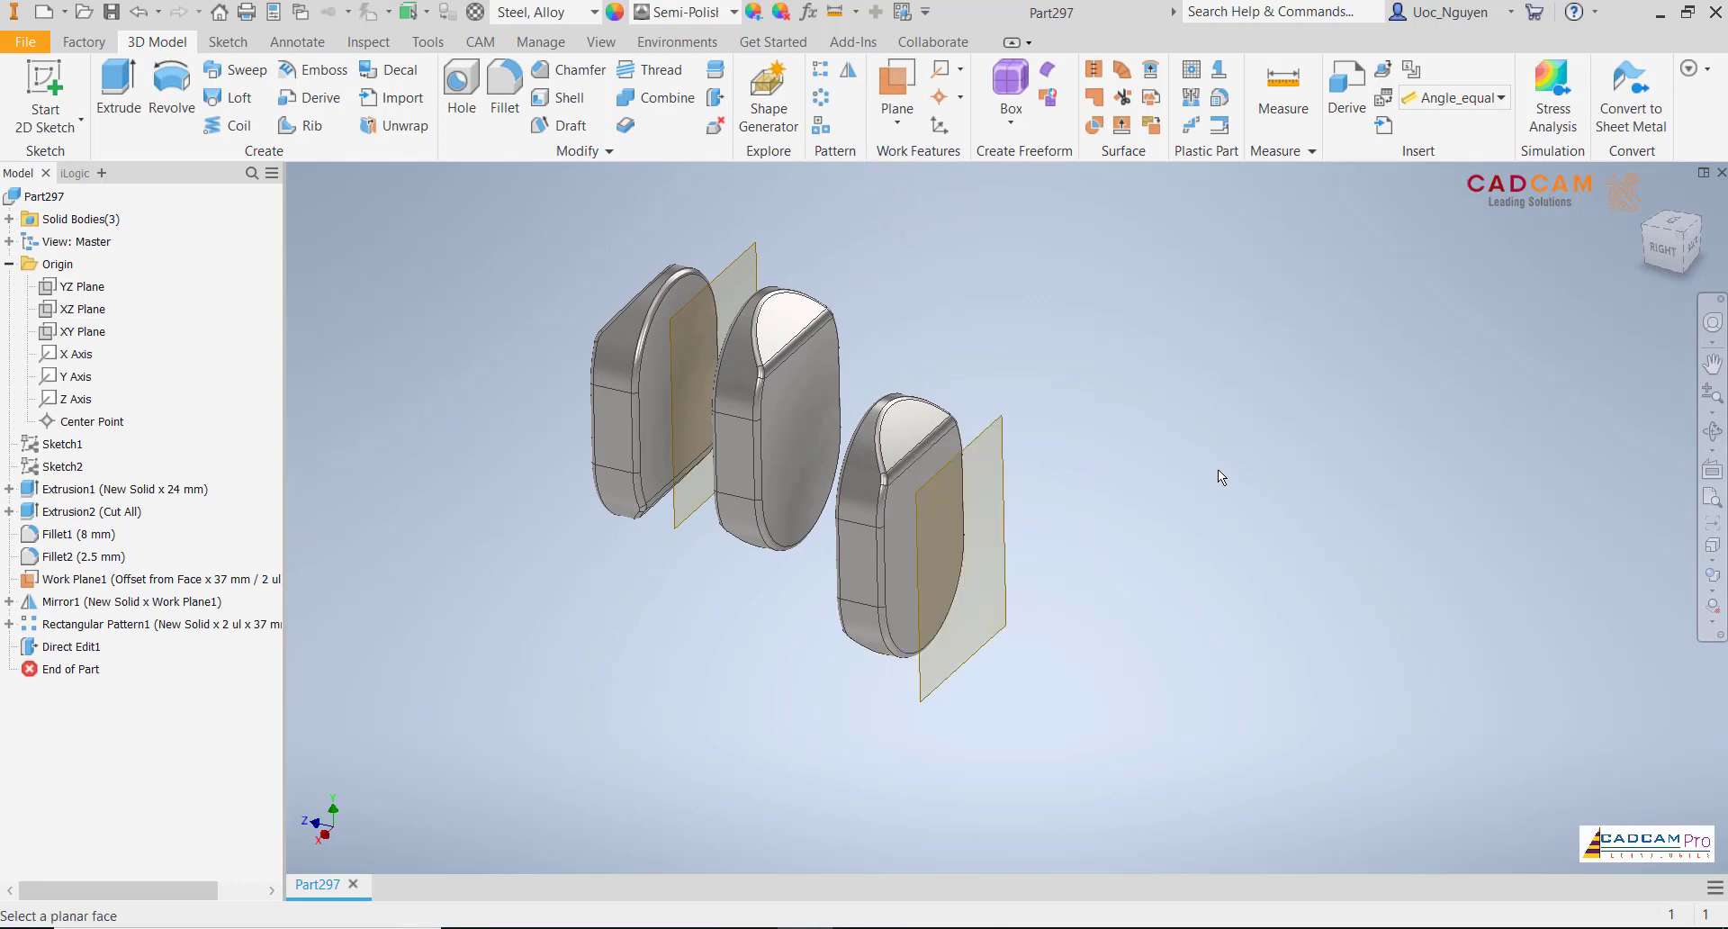
- Mirror the lowered web solid across the new work plane as a new solid
{"action": "left_click", "coordinate": [847, 70]}
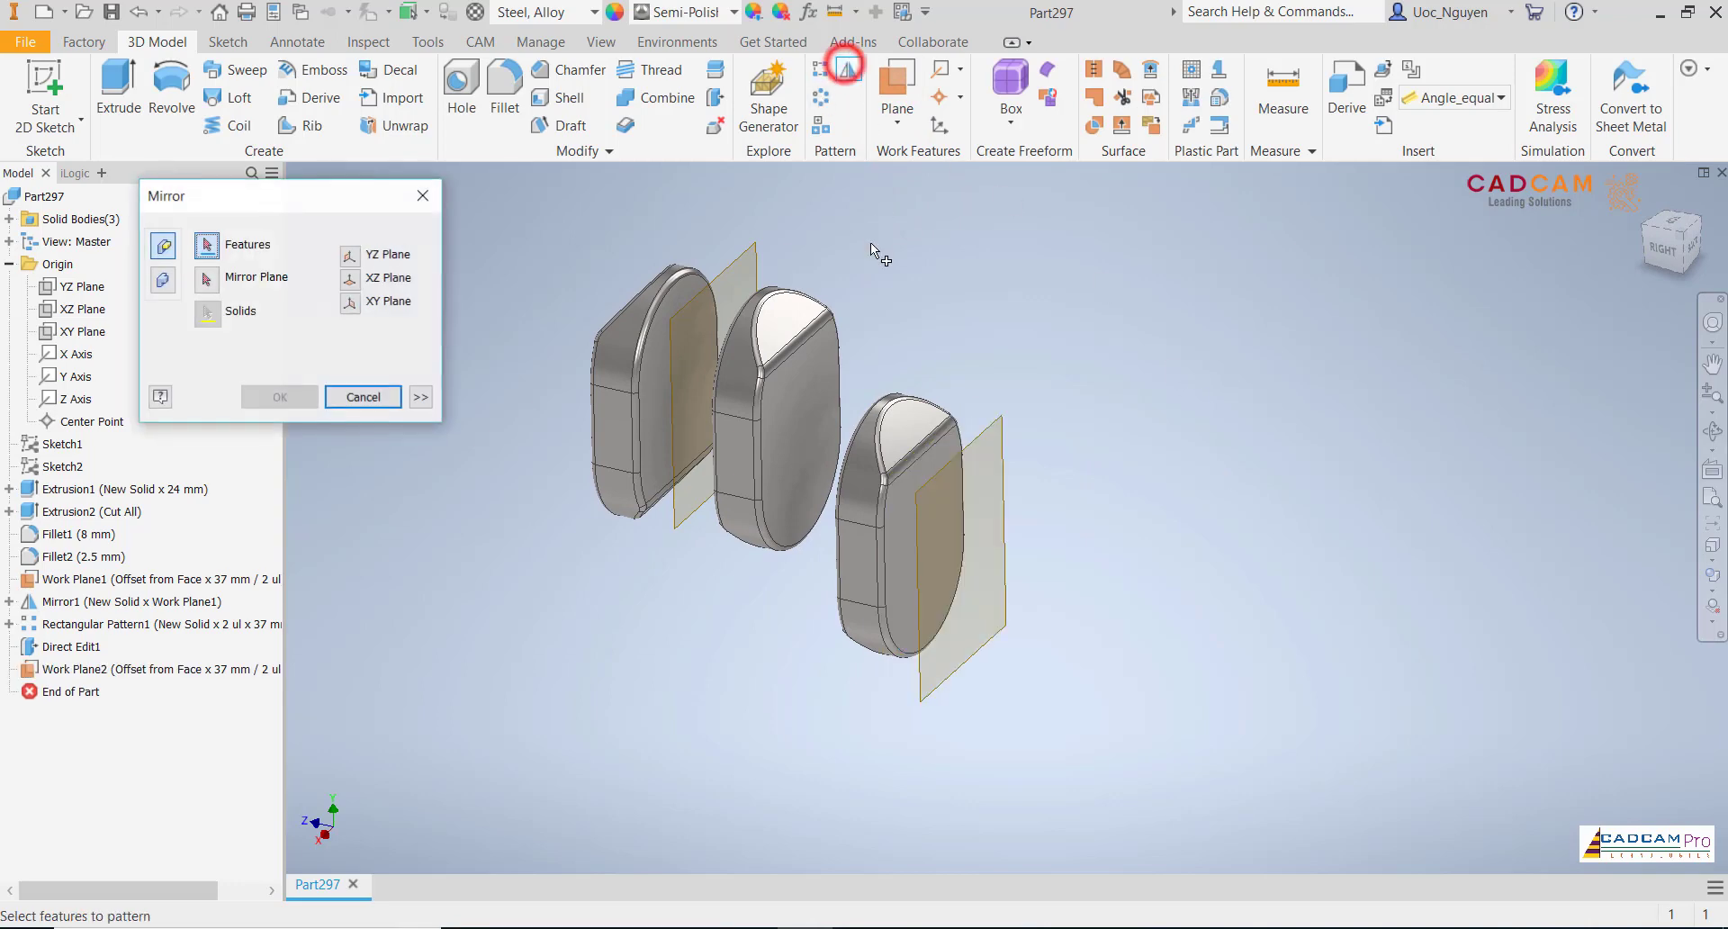
{"action": "left_click", "coordinate": [163, 280]}
{"action": "left_click", "coordinate": [879, 423]}
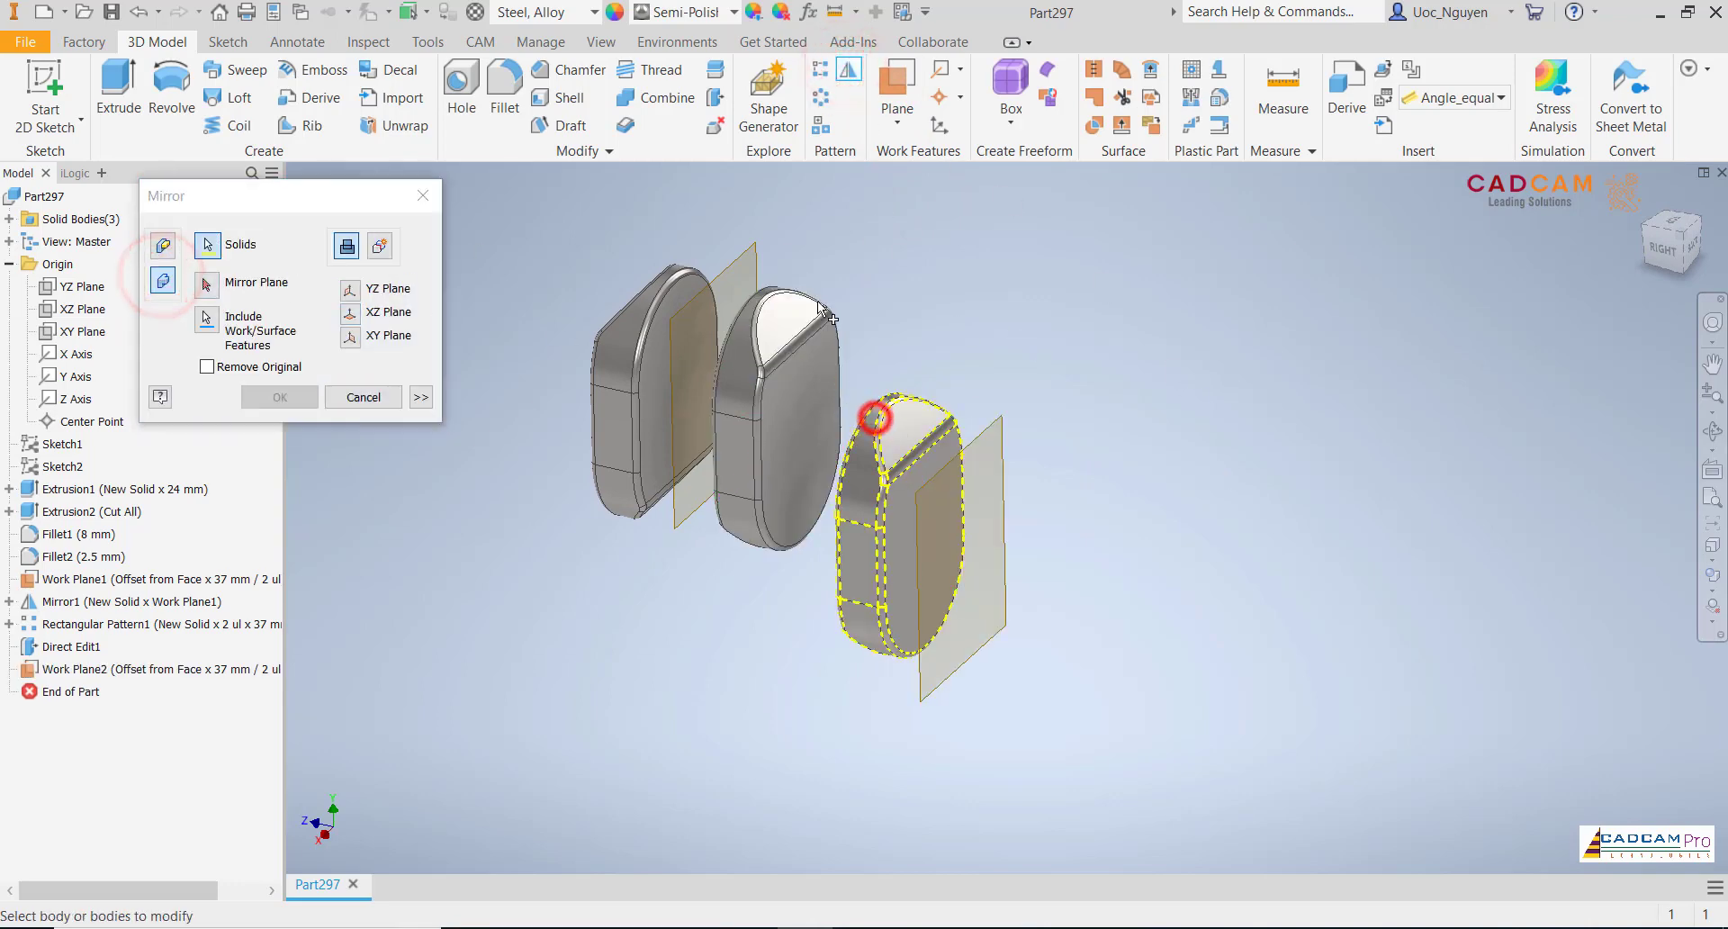
{"action": "left_click", "coordinate": [209, 285]}
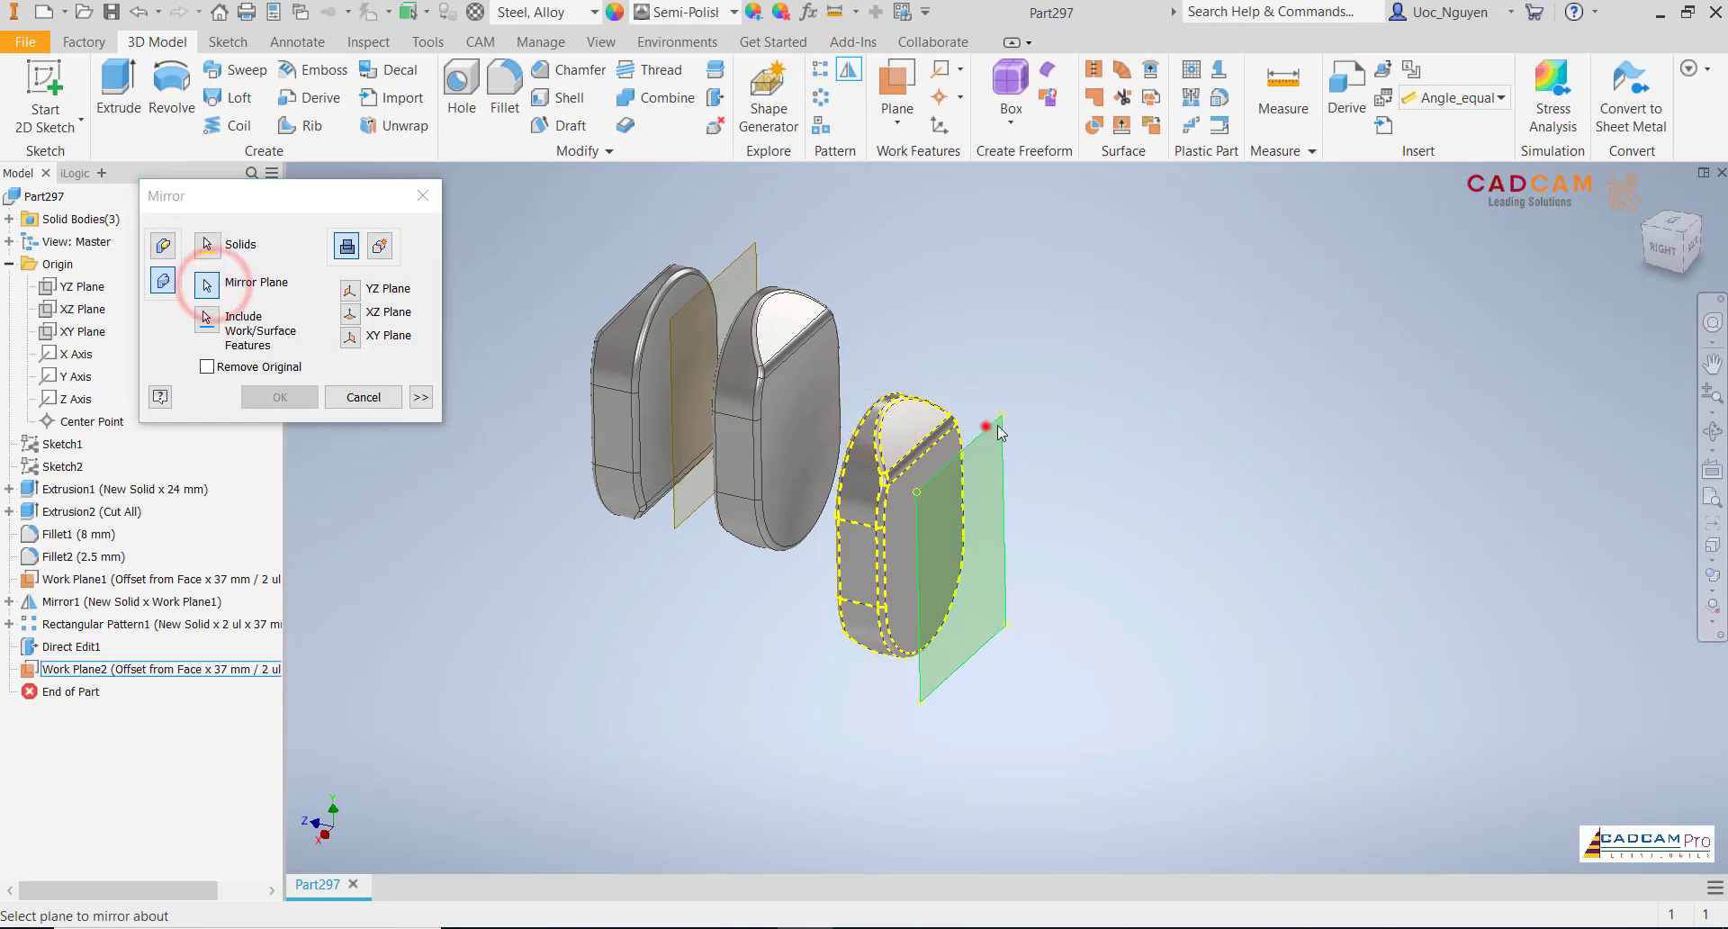
{"action": "left_click", "coordinate": [985, 416]}
{"action": "left_click", "coordinate": [280, 397]}
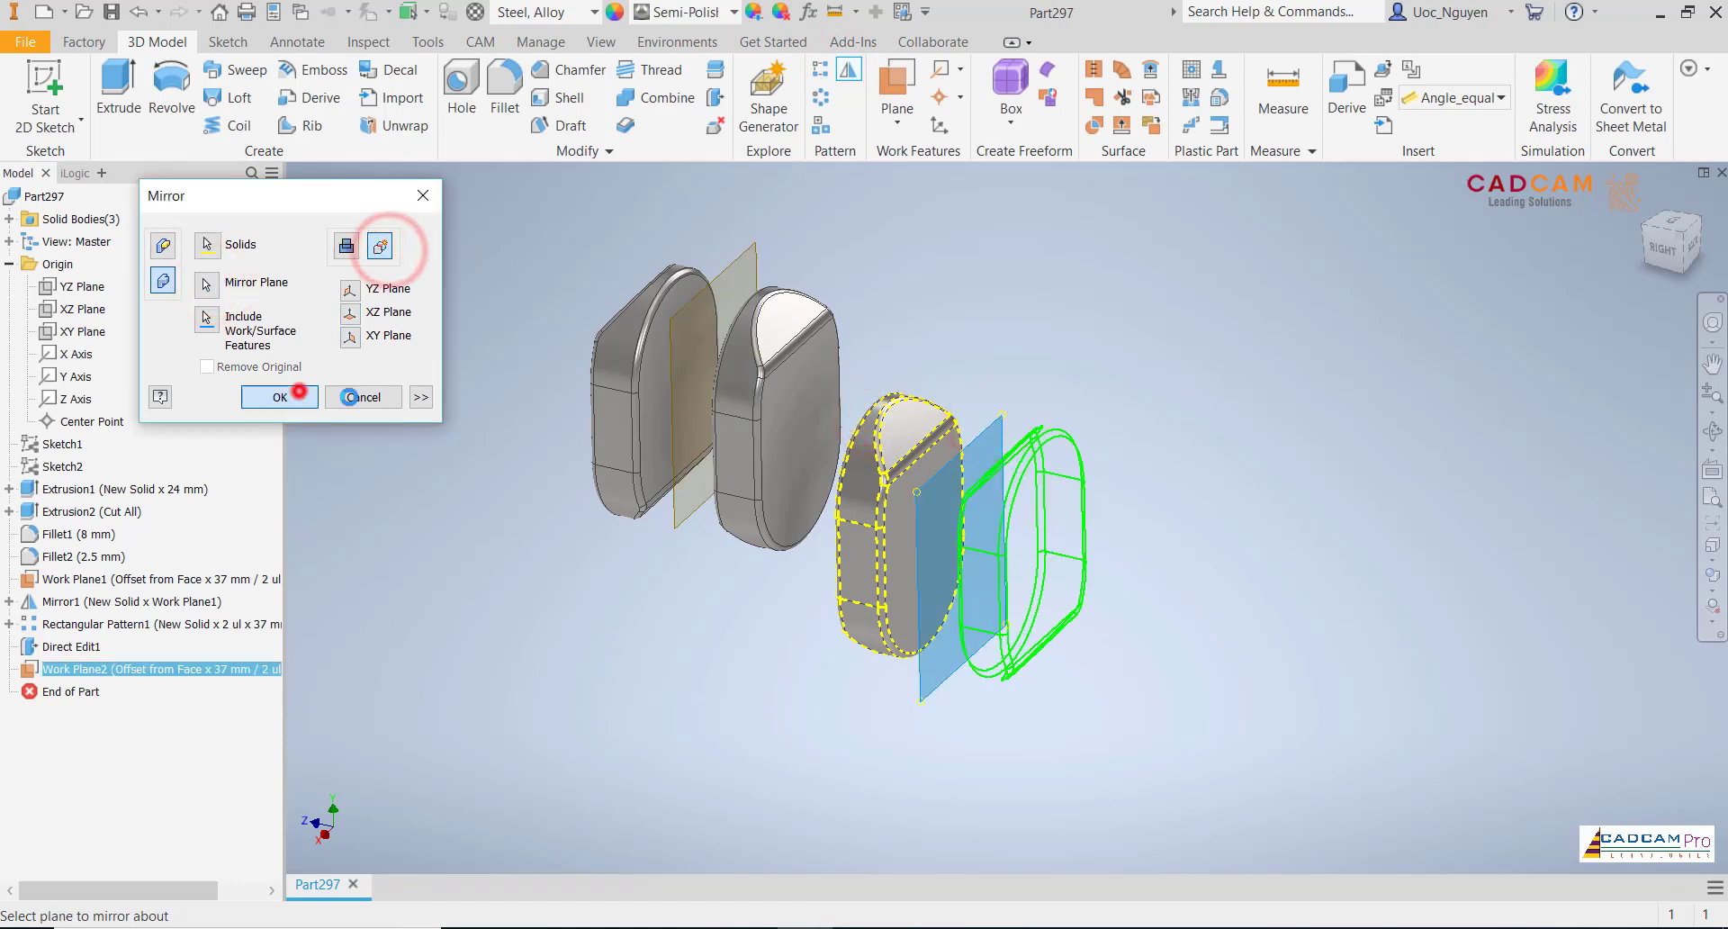
{"action": "left_click", "coordinate": [1181, 374]}
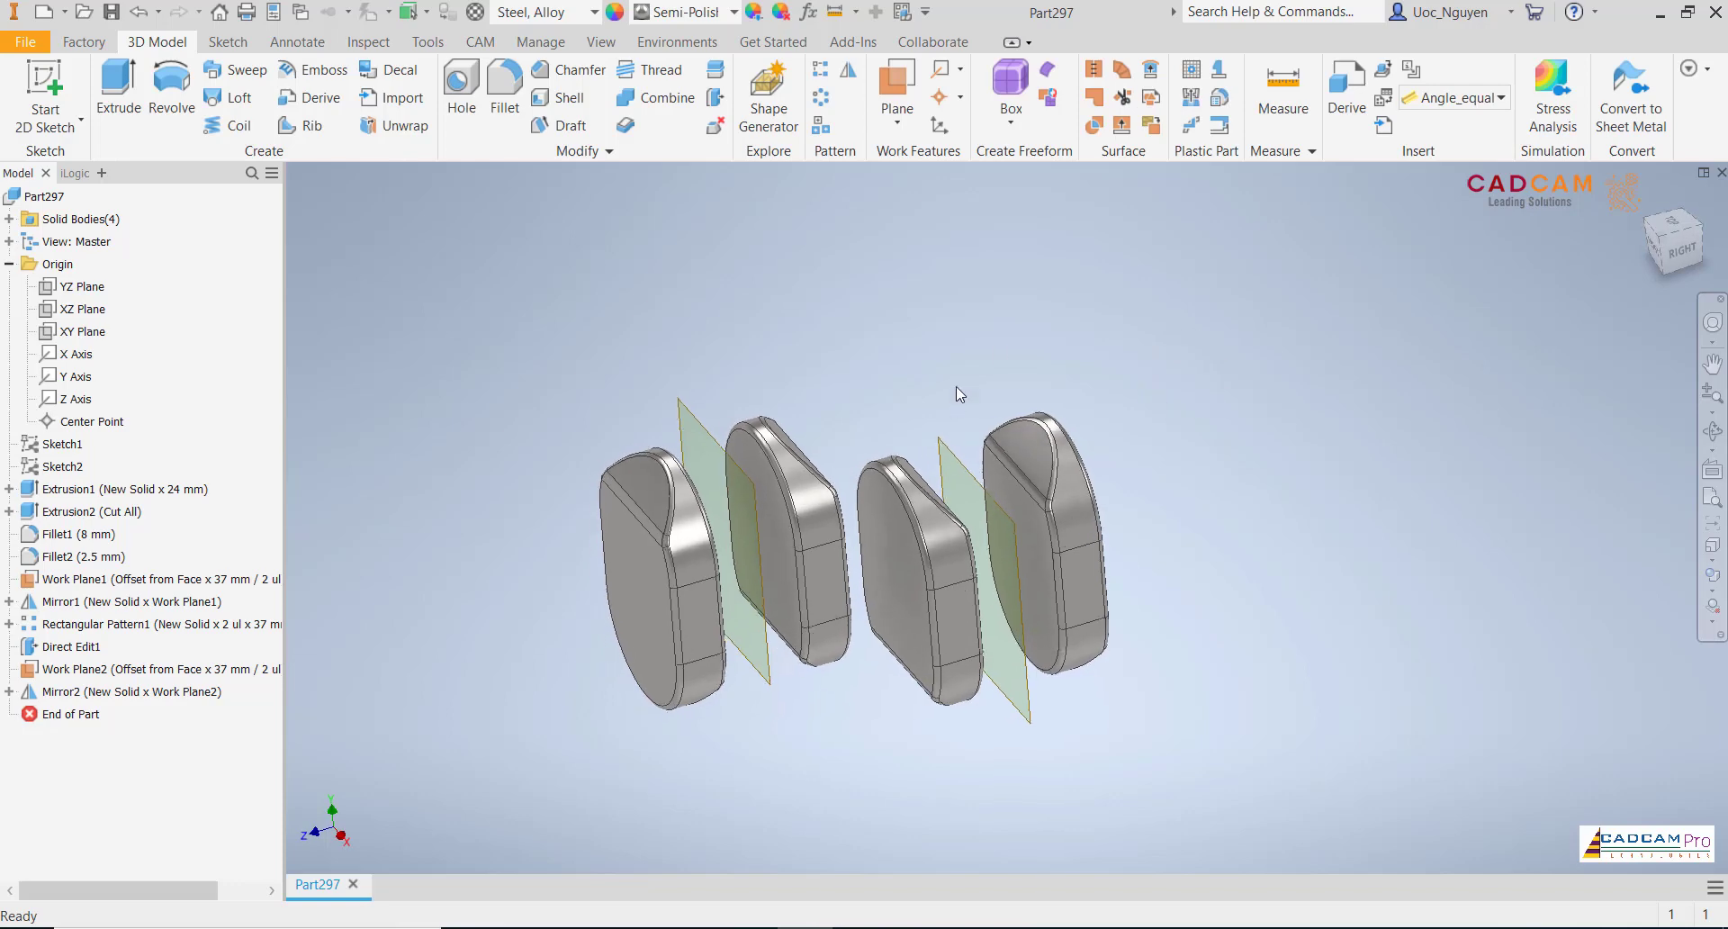
{"action": "left_click", "coordinate": [954, 453]}
- Hide both work planes and turn the view to face the right side
{"action": "right_click", "coordinate": [954, 453]}
{"action": "left_click", "coordinate": [1001, 475]}
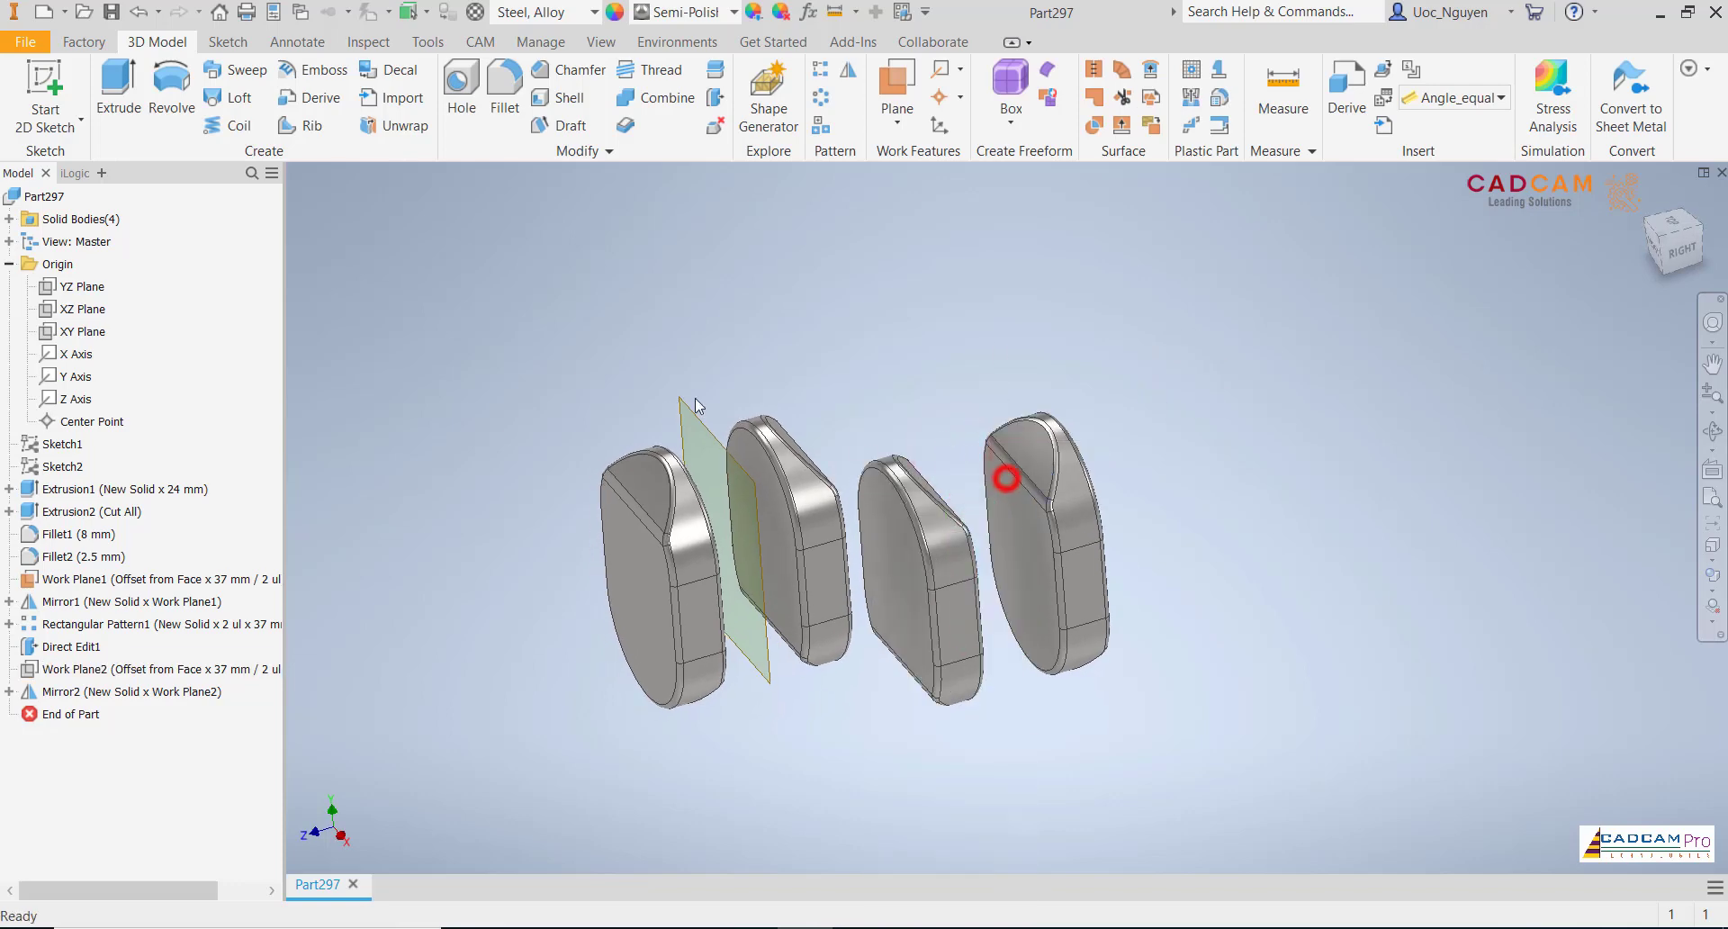
{"action": "right_click", "coordinate": [675, 401]}
{"action": "left_click", "coordinate": [721, 424]}
{"action": "left_click", "coordinate": [1002, 359]}
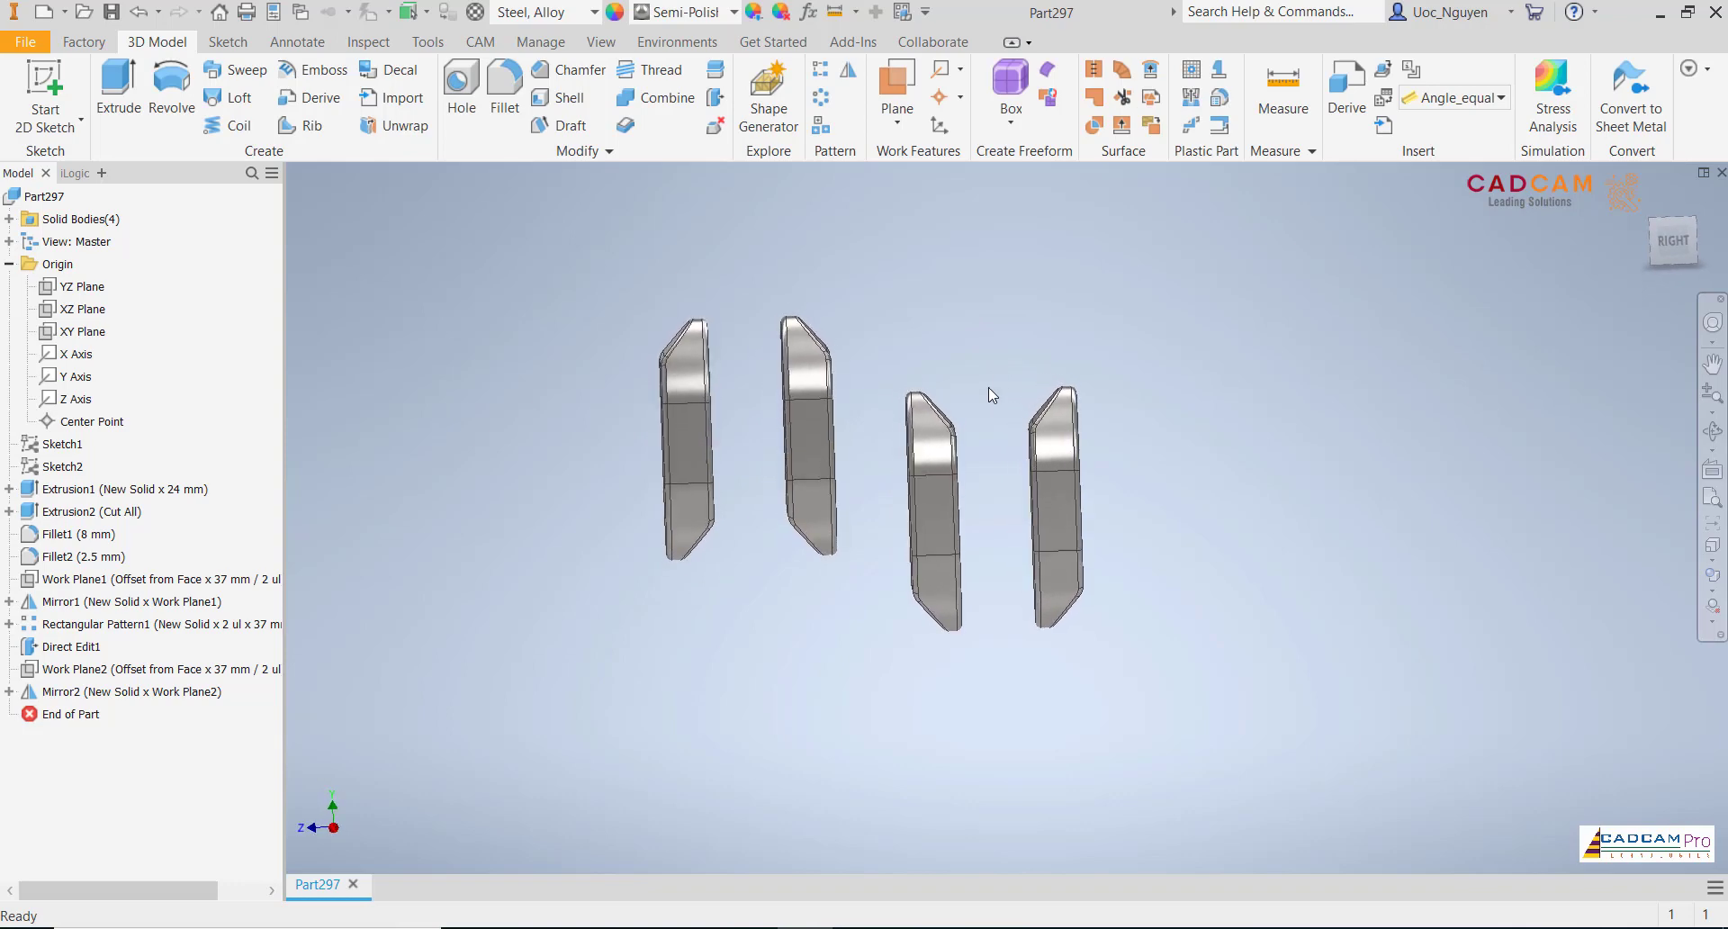
- Create work axes through the rounded faces of the crank webs
{"action": "left_click", "coordinate": [941, 72]}
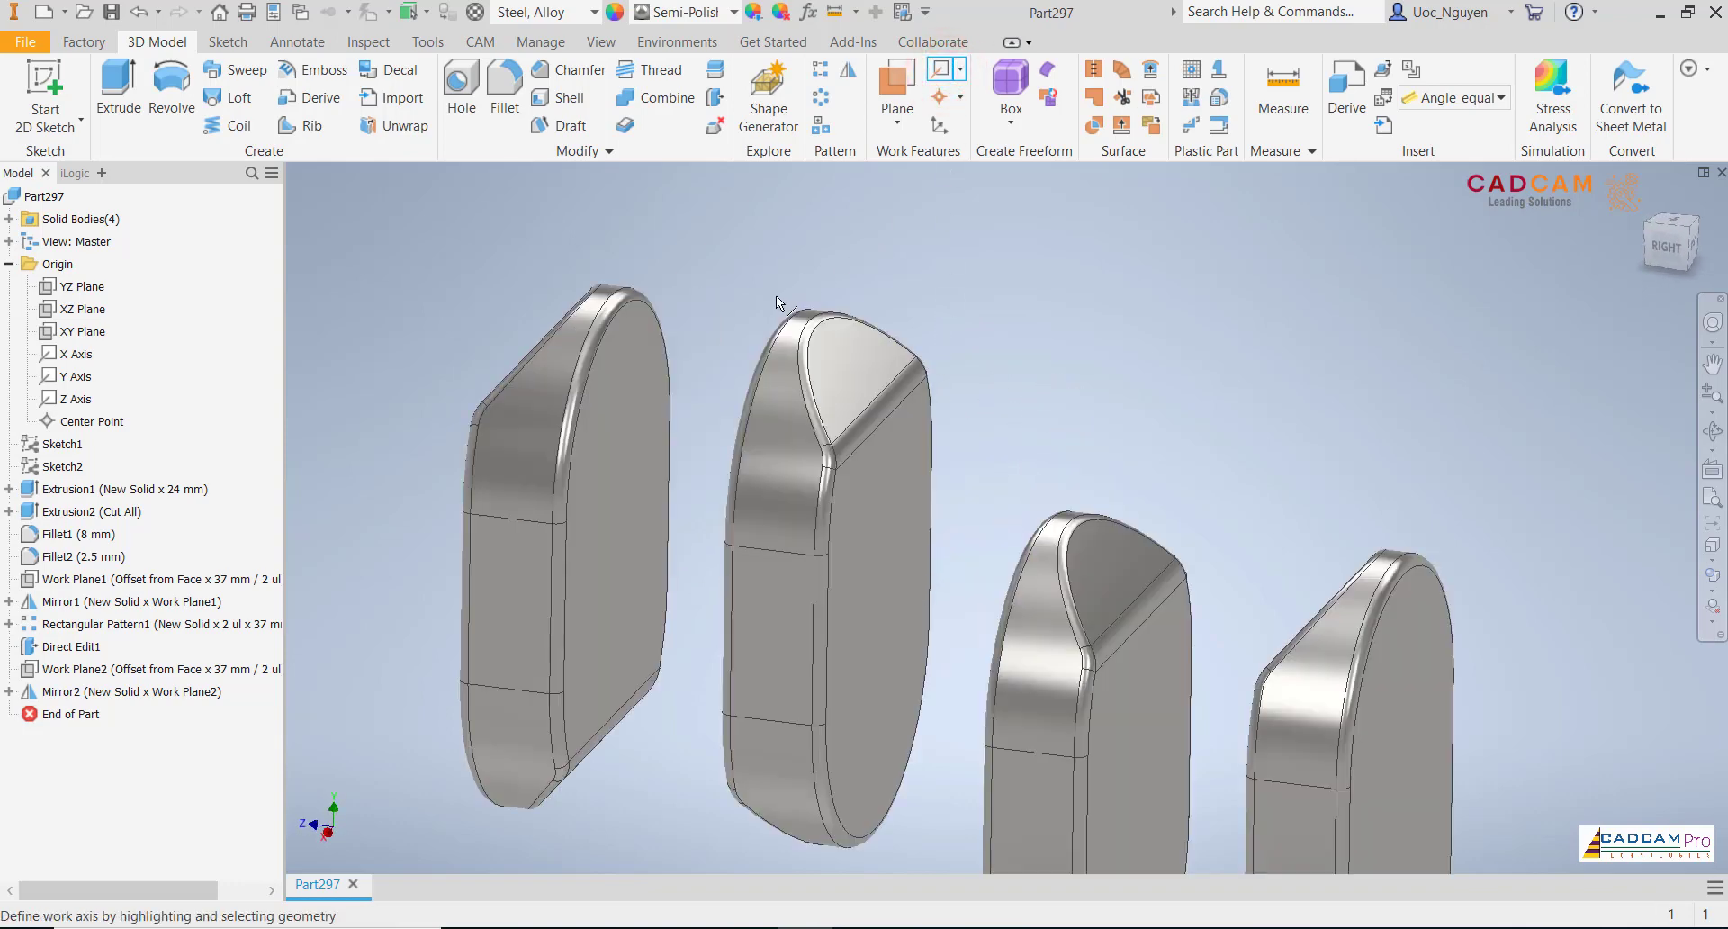
{"action": "middle_click_drag", "start_coordinate": [786, 290], "coordinate": [907, 661], "text": "shift"}
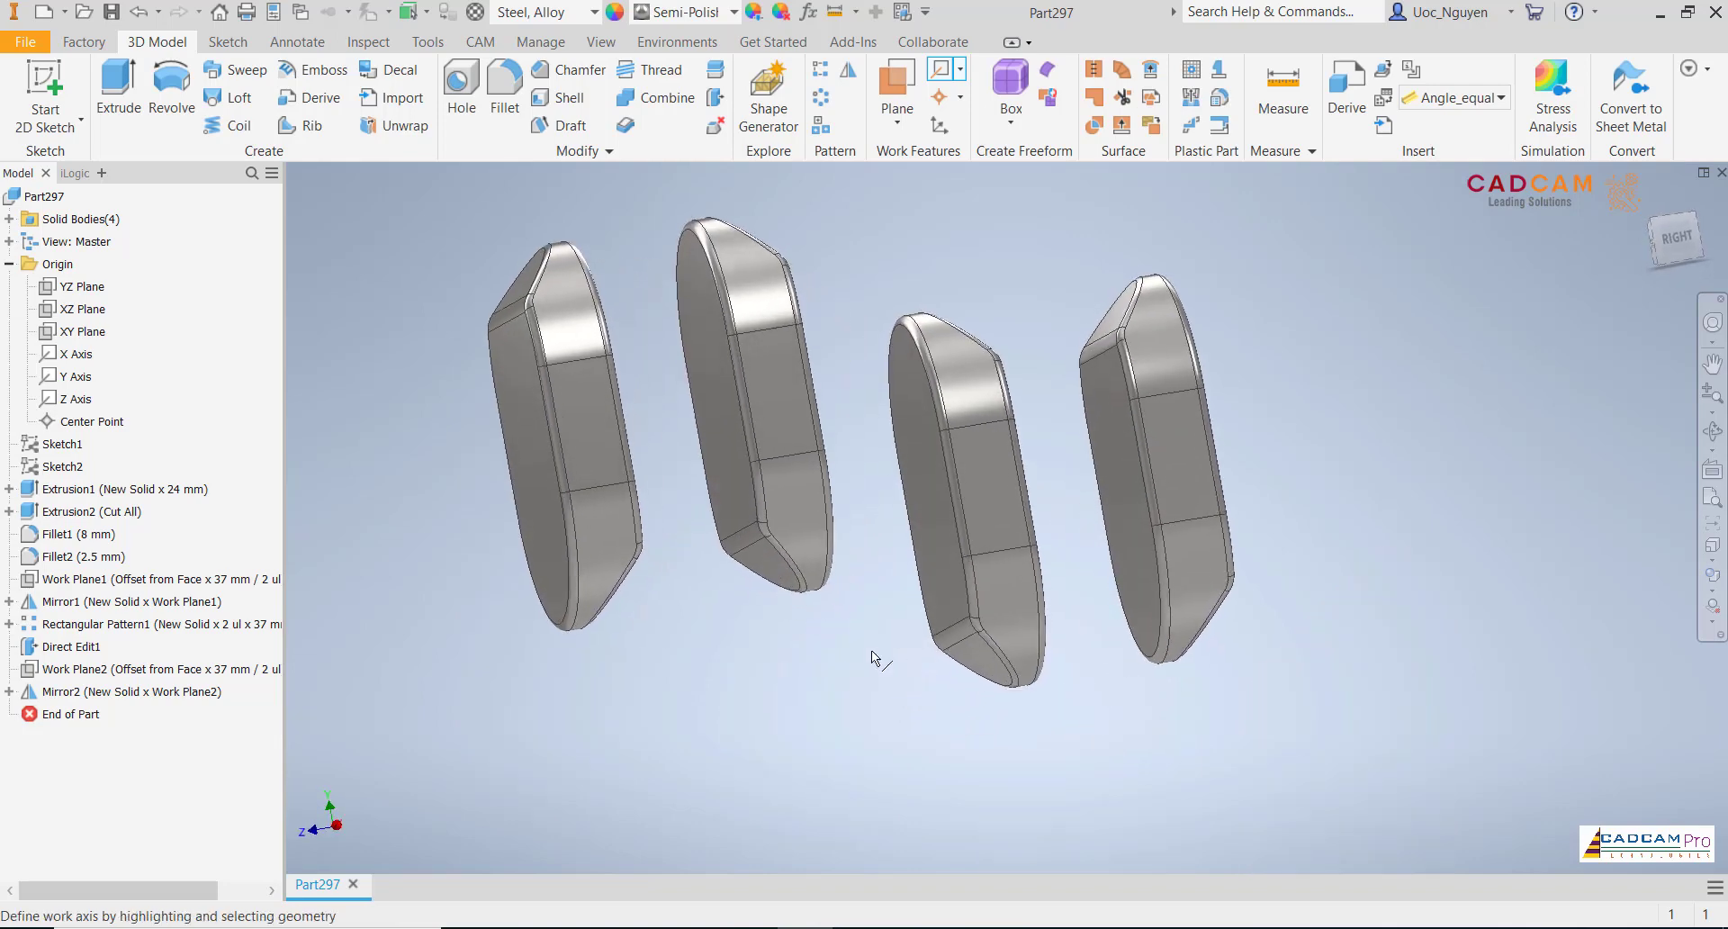
{"action": "left_click", "coordinate": [812, 572]}
{"action": "middle_click_drag", "start_coordinate": [1066, 299], "coordinate": [1040, 257], "text": "shift"}
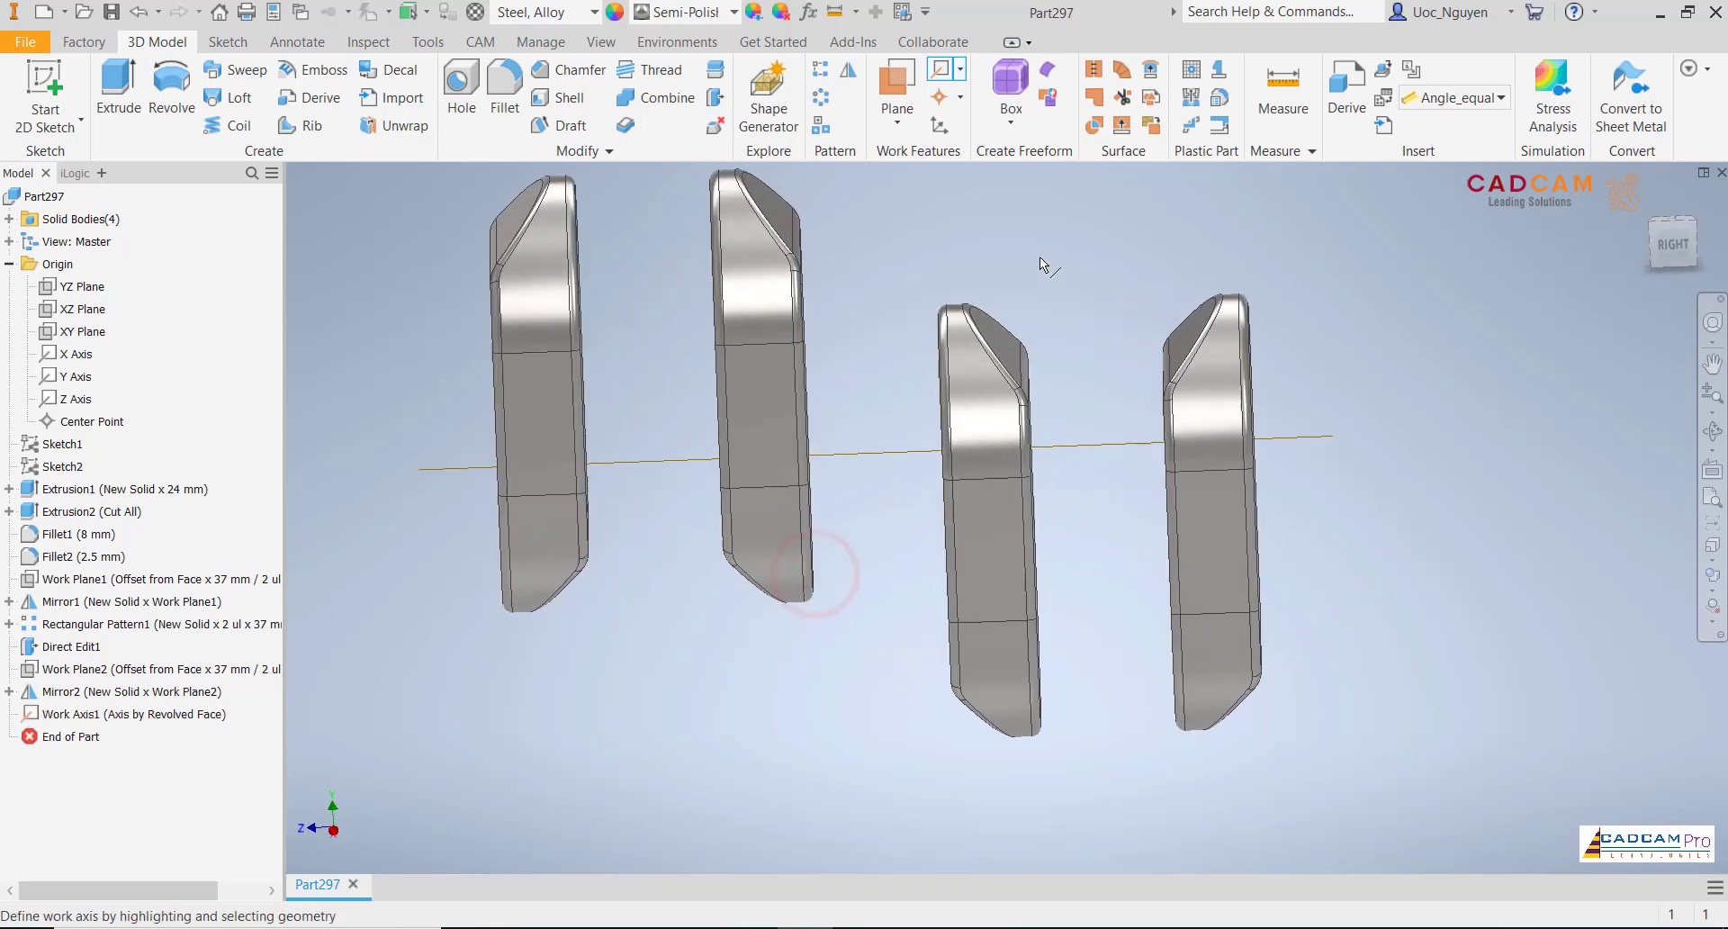
{"action": "left_click", "coordinate": [960, 344]}
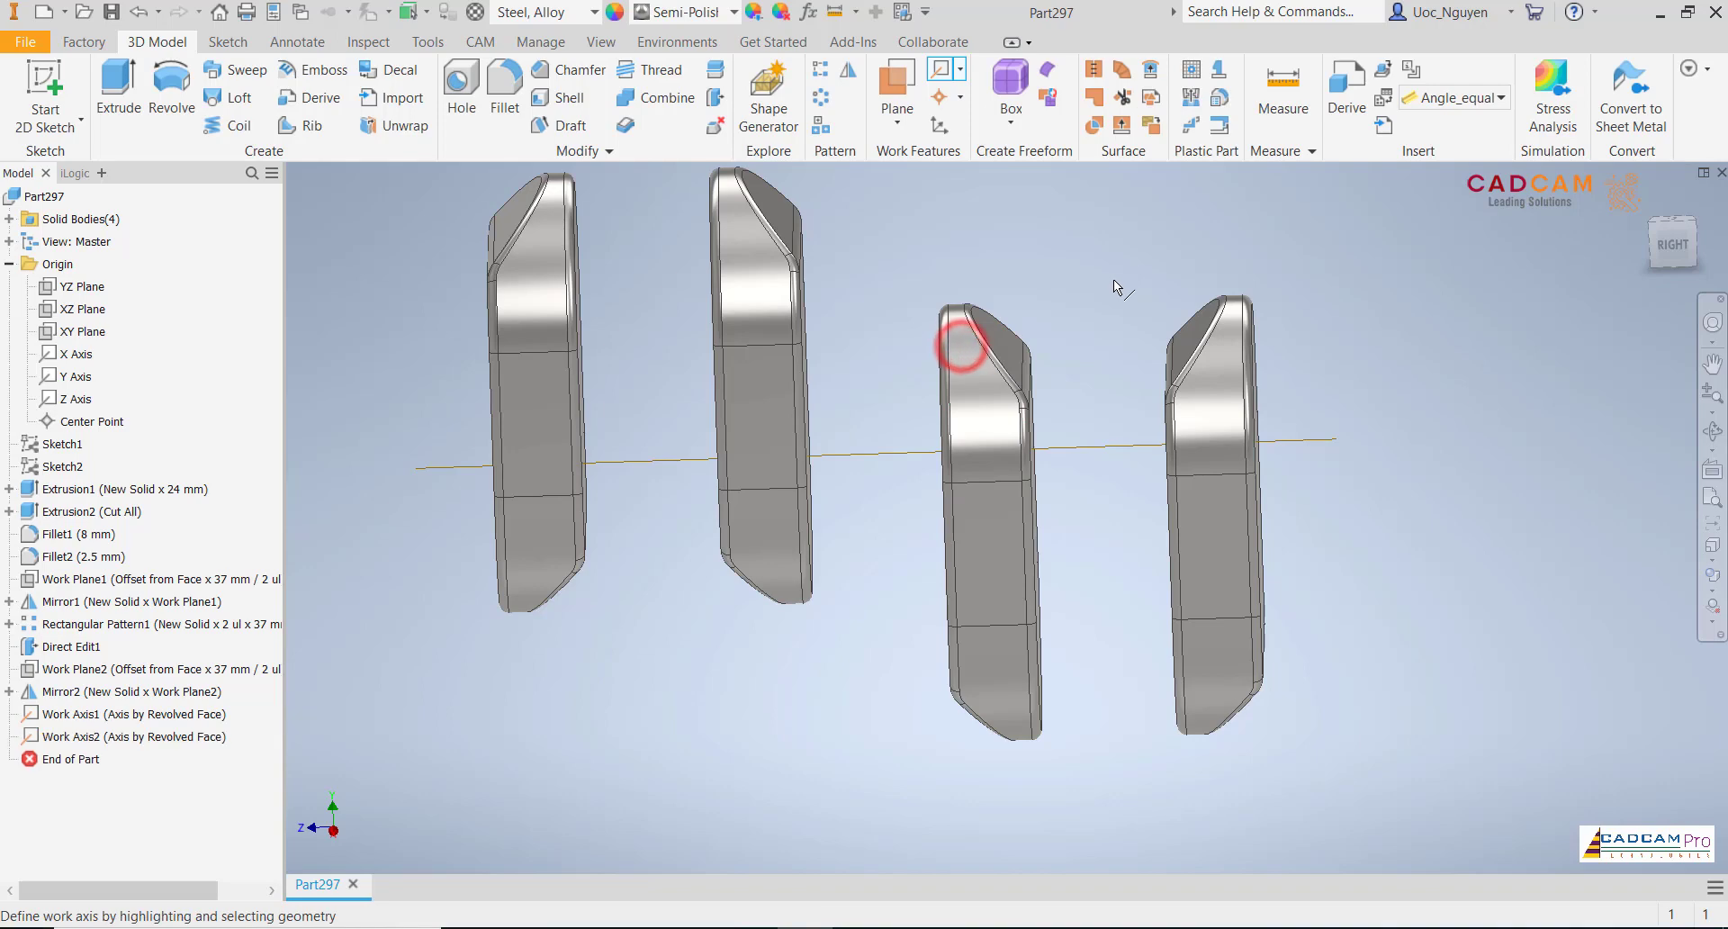
- Hide the second work axis, keeping only the first visible
{"action": "left_click", "coordinate": [135, 714]}
{"action": "left_click", "coordinate": [144, 736], "text": "ctrl"}
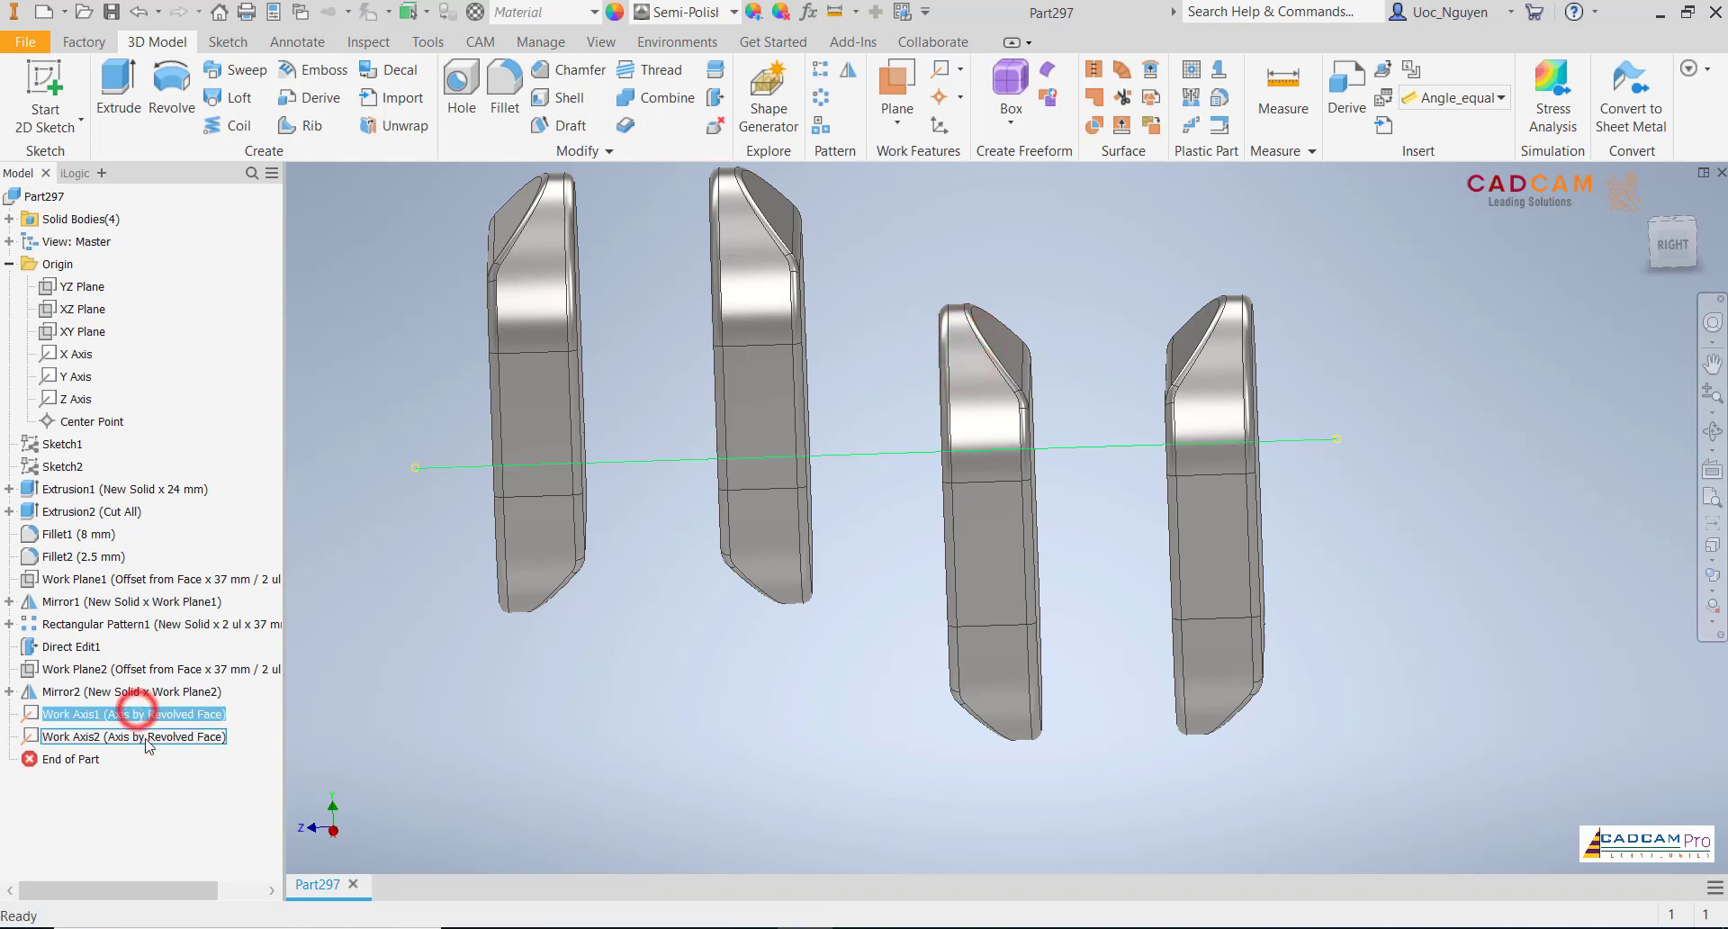
{"action": "left_click", "coordinate": [586, 759]}
{"action": "scroll", "coordinate": [716, 743], "scroll_direction": "up", "scroll_amount": 2}
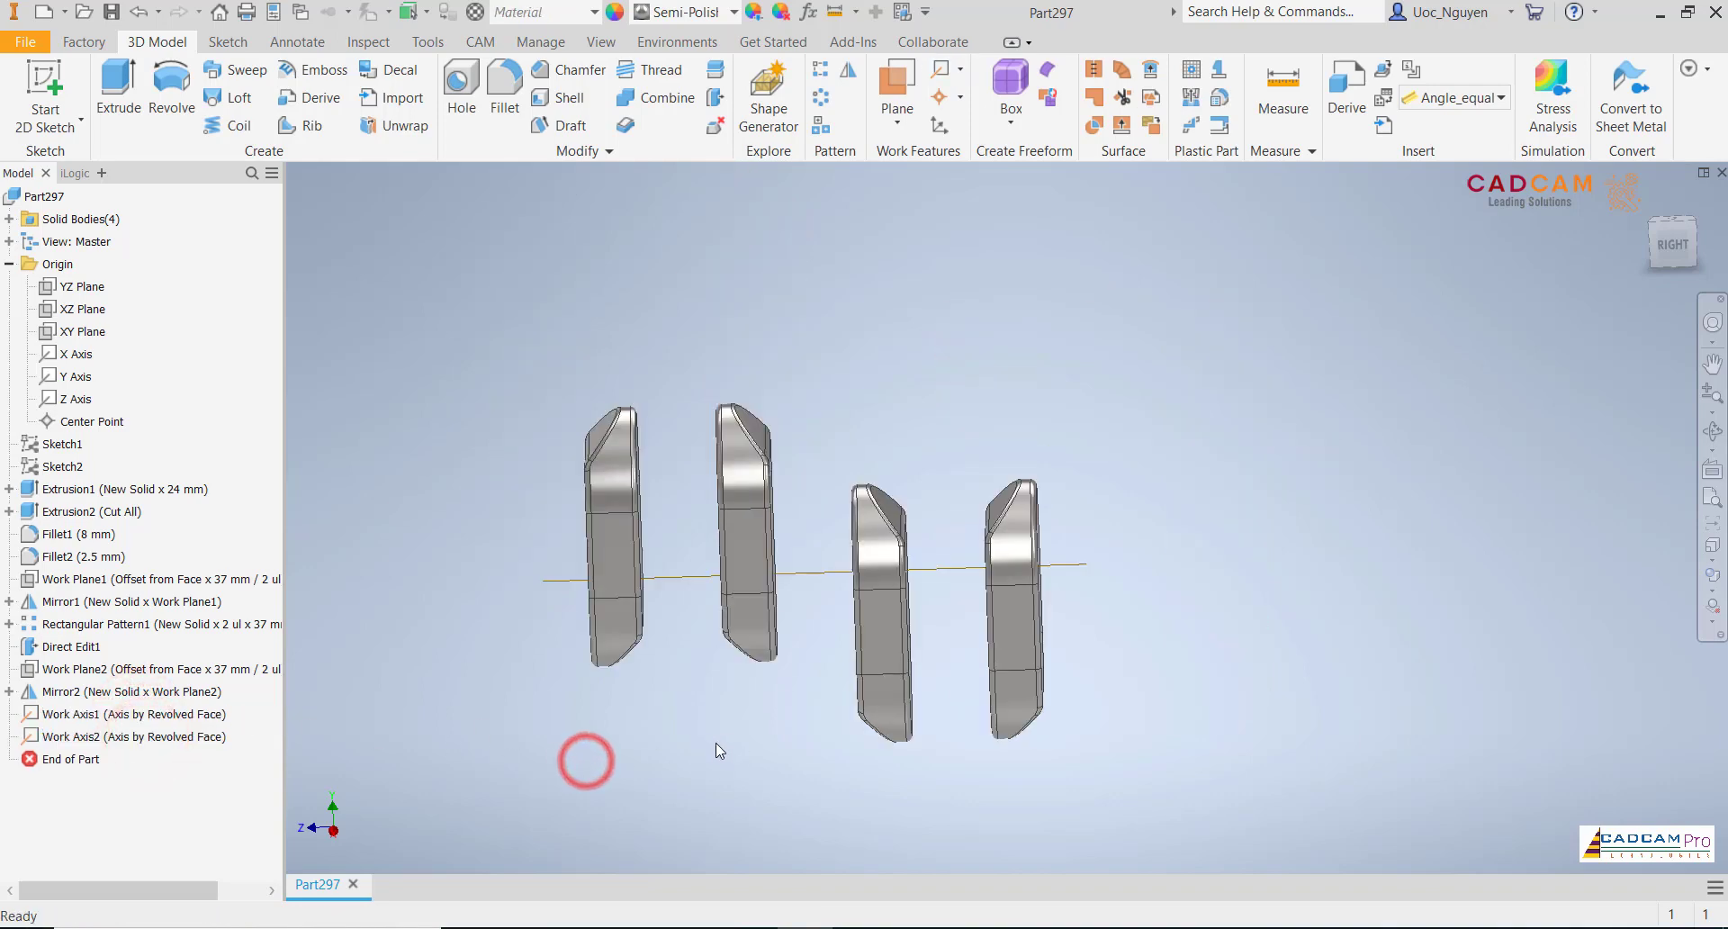
{"action": "scroll", "coordinate": [715, 743], "scroll_direction": "up", "scroll_amount": 1}
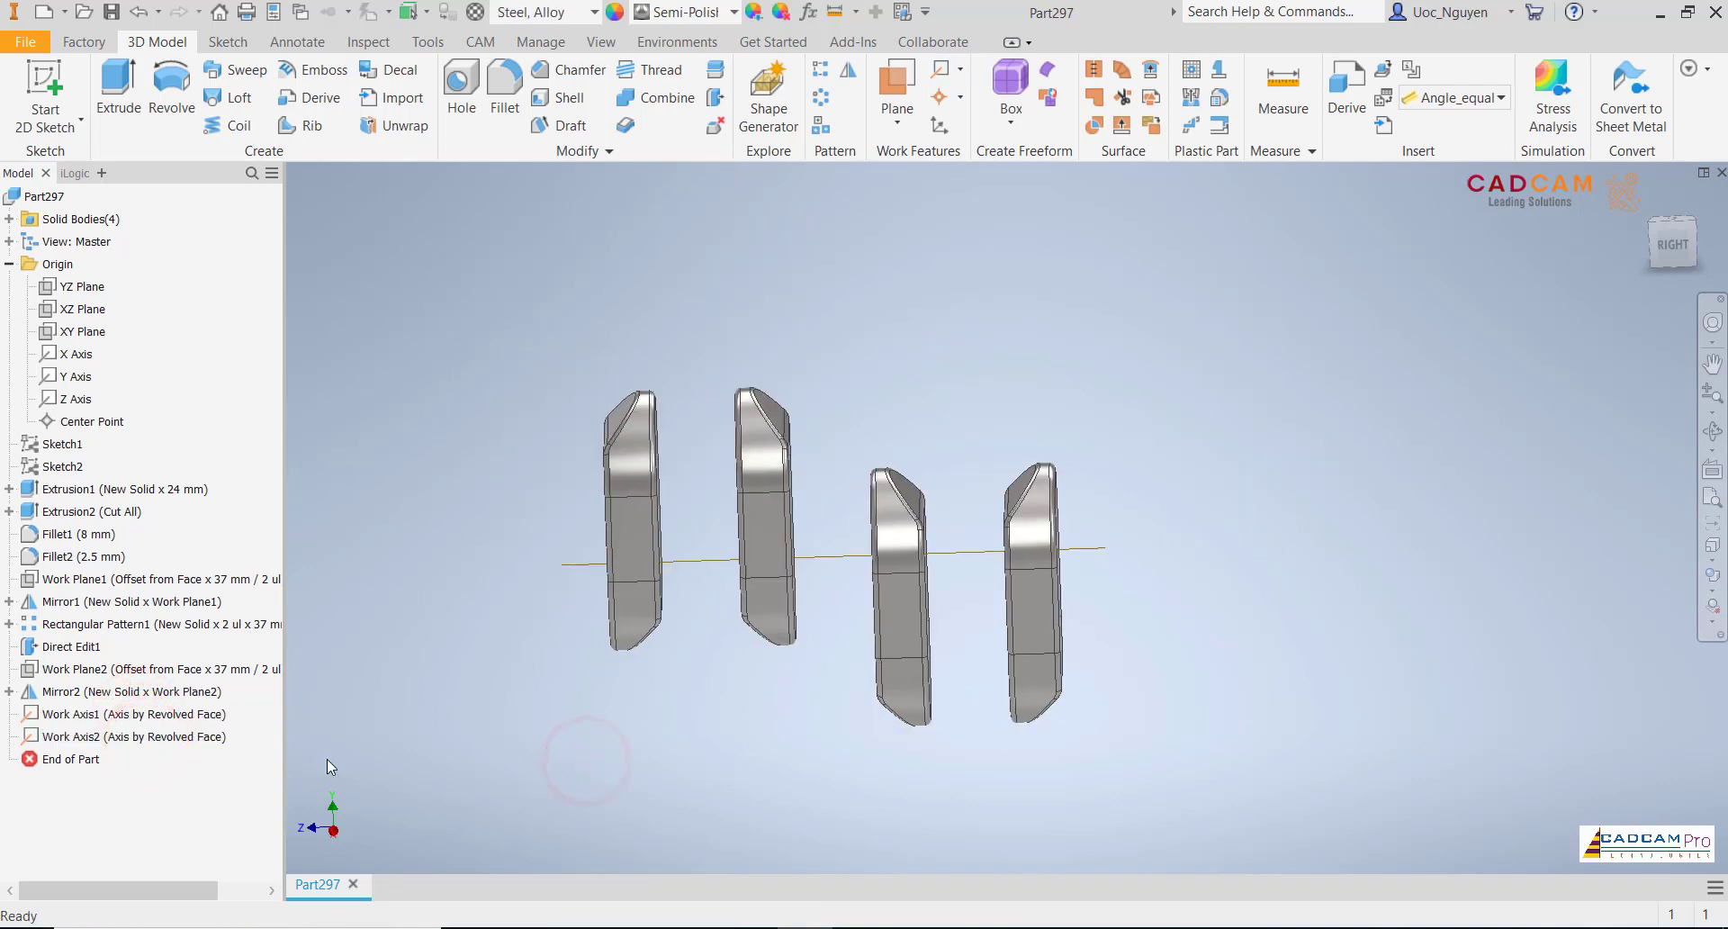
{"action": "left_click", "coordinate": [182, 716]}
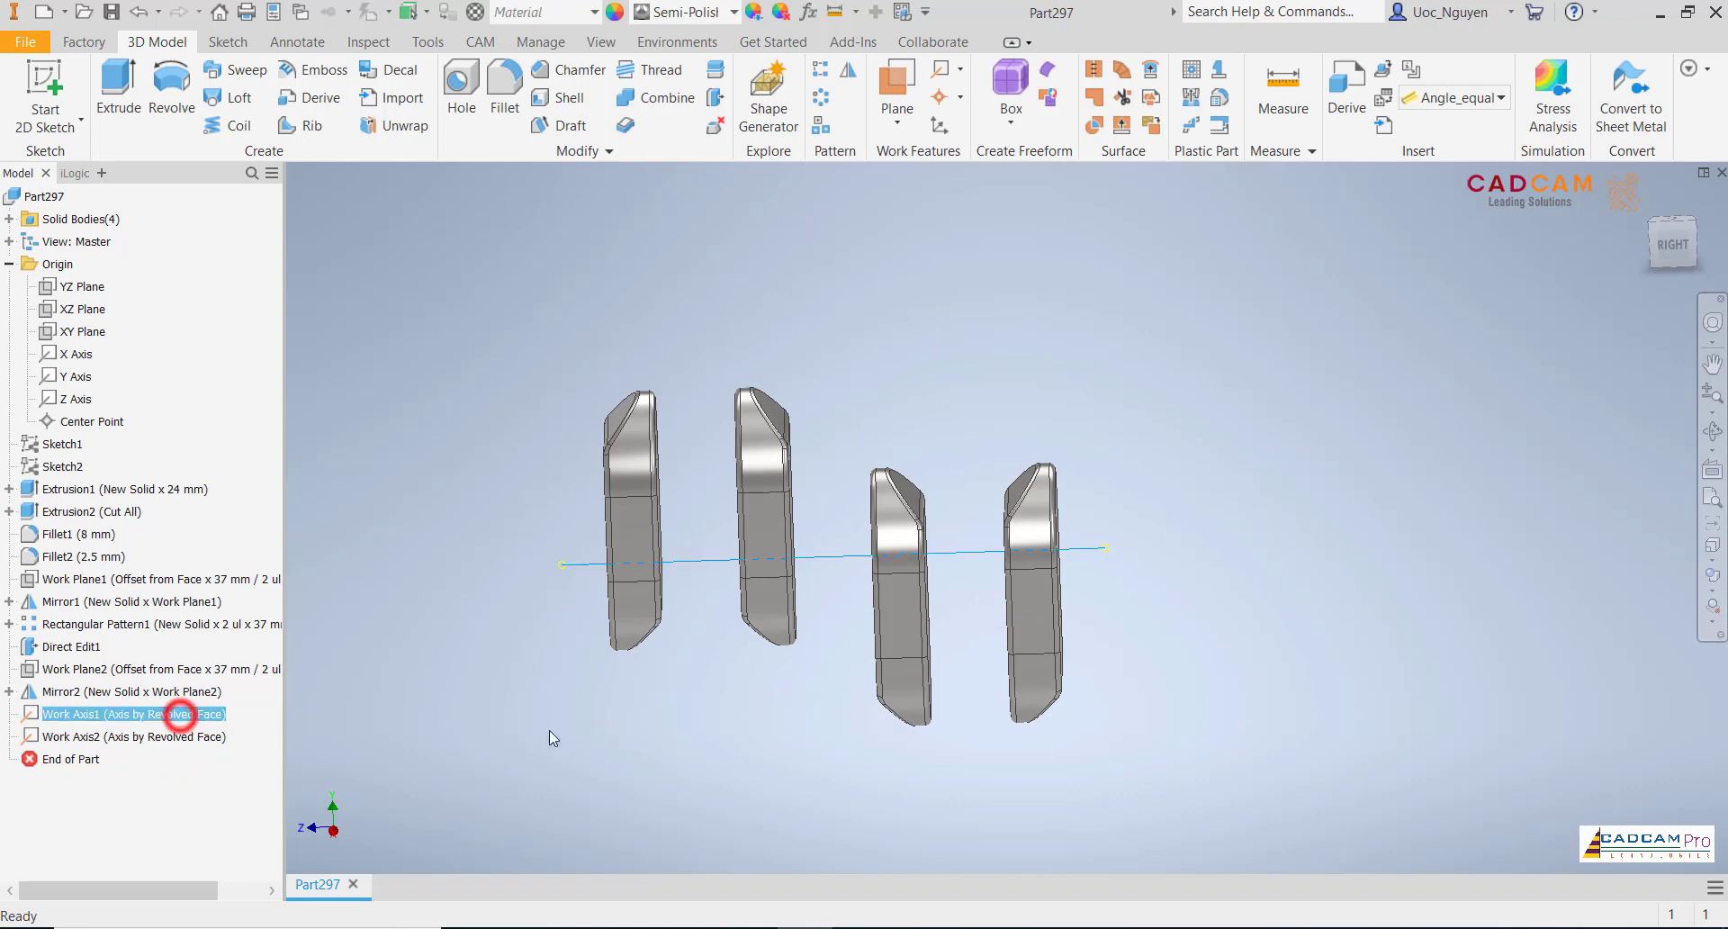
{"action": "left_click", "coordinate": [635, 731]}
{"action": "left_click", "coordinate": [209, 737]}
{"action": "right_click", "coordinate": [209, 737]}
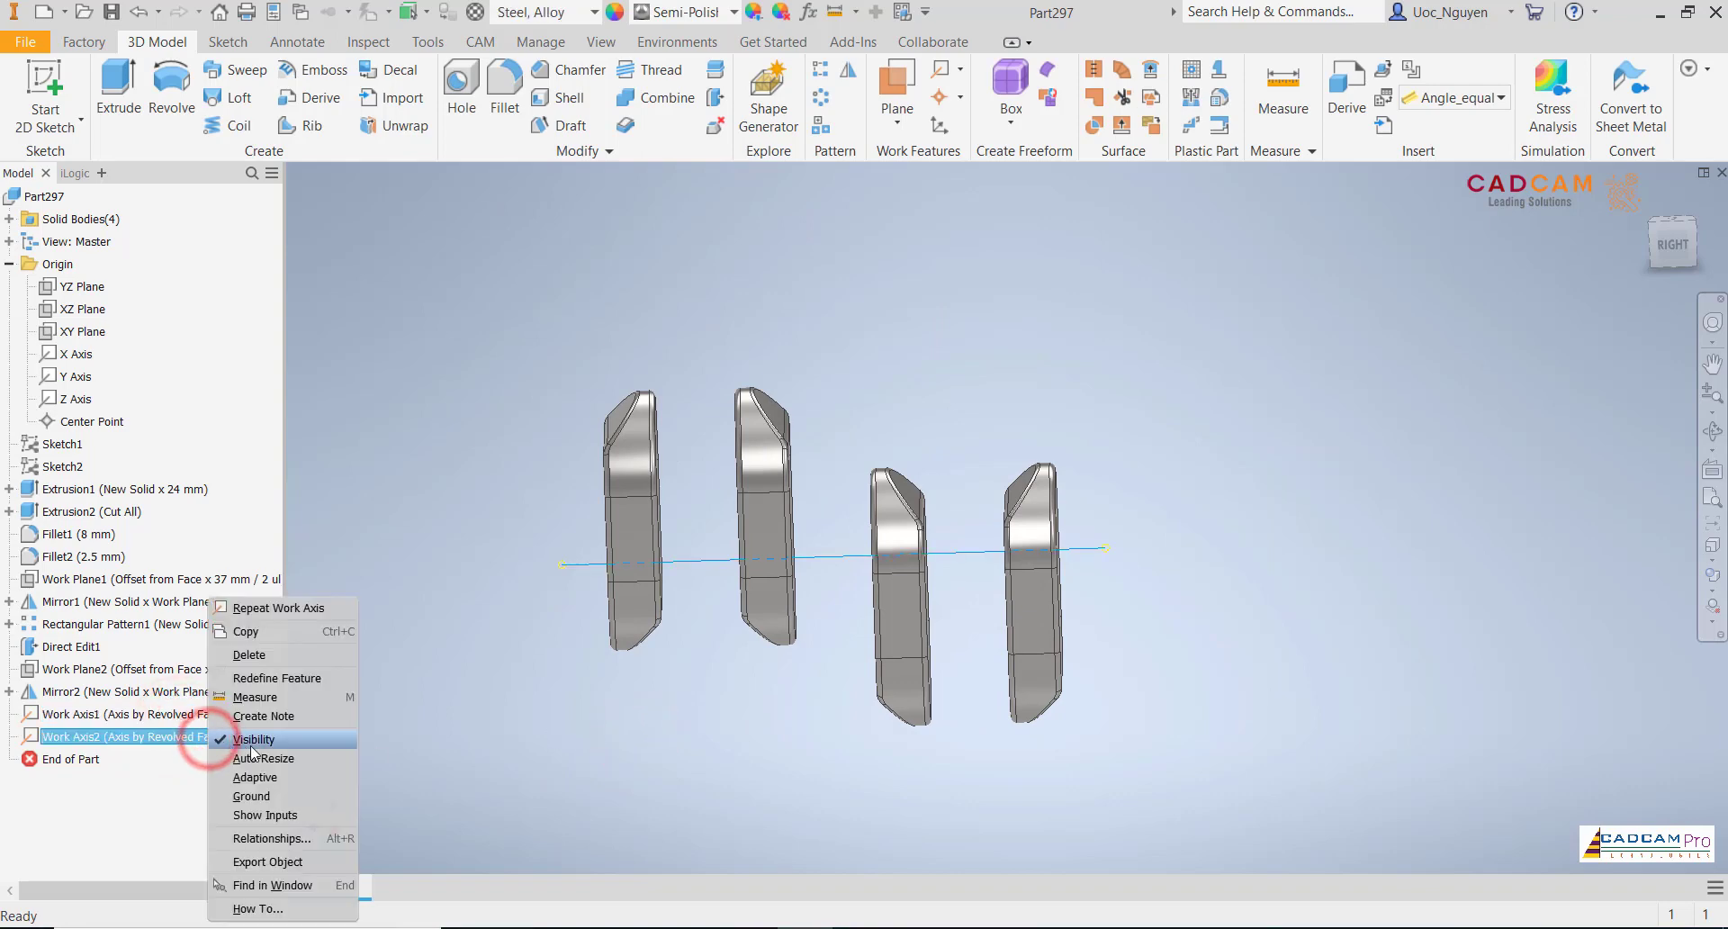
{"action": "left_click", "coordinate": [251, 746]}
{"action": "middle_click_drag", "start_coordinate": [741, 749], "coordinate": [829, 707]}
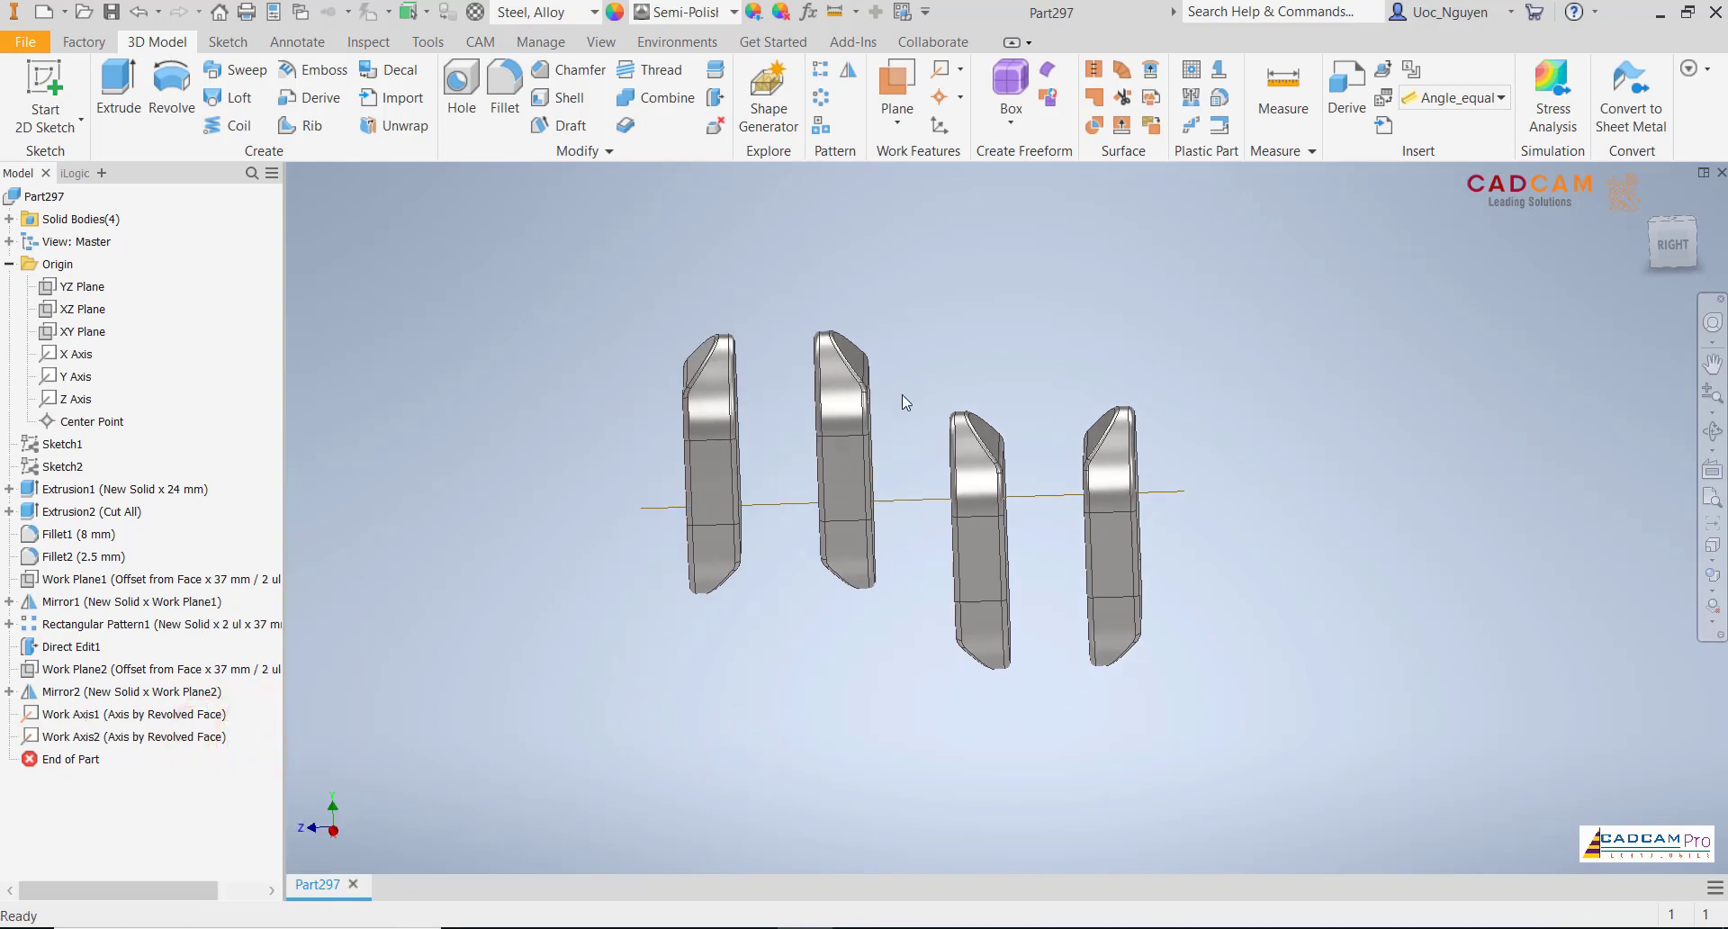
- Start a new 2D sketch on the YZ plane
{"action": "left_click", "coordinate": [79, 286]}
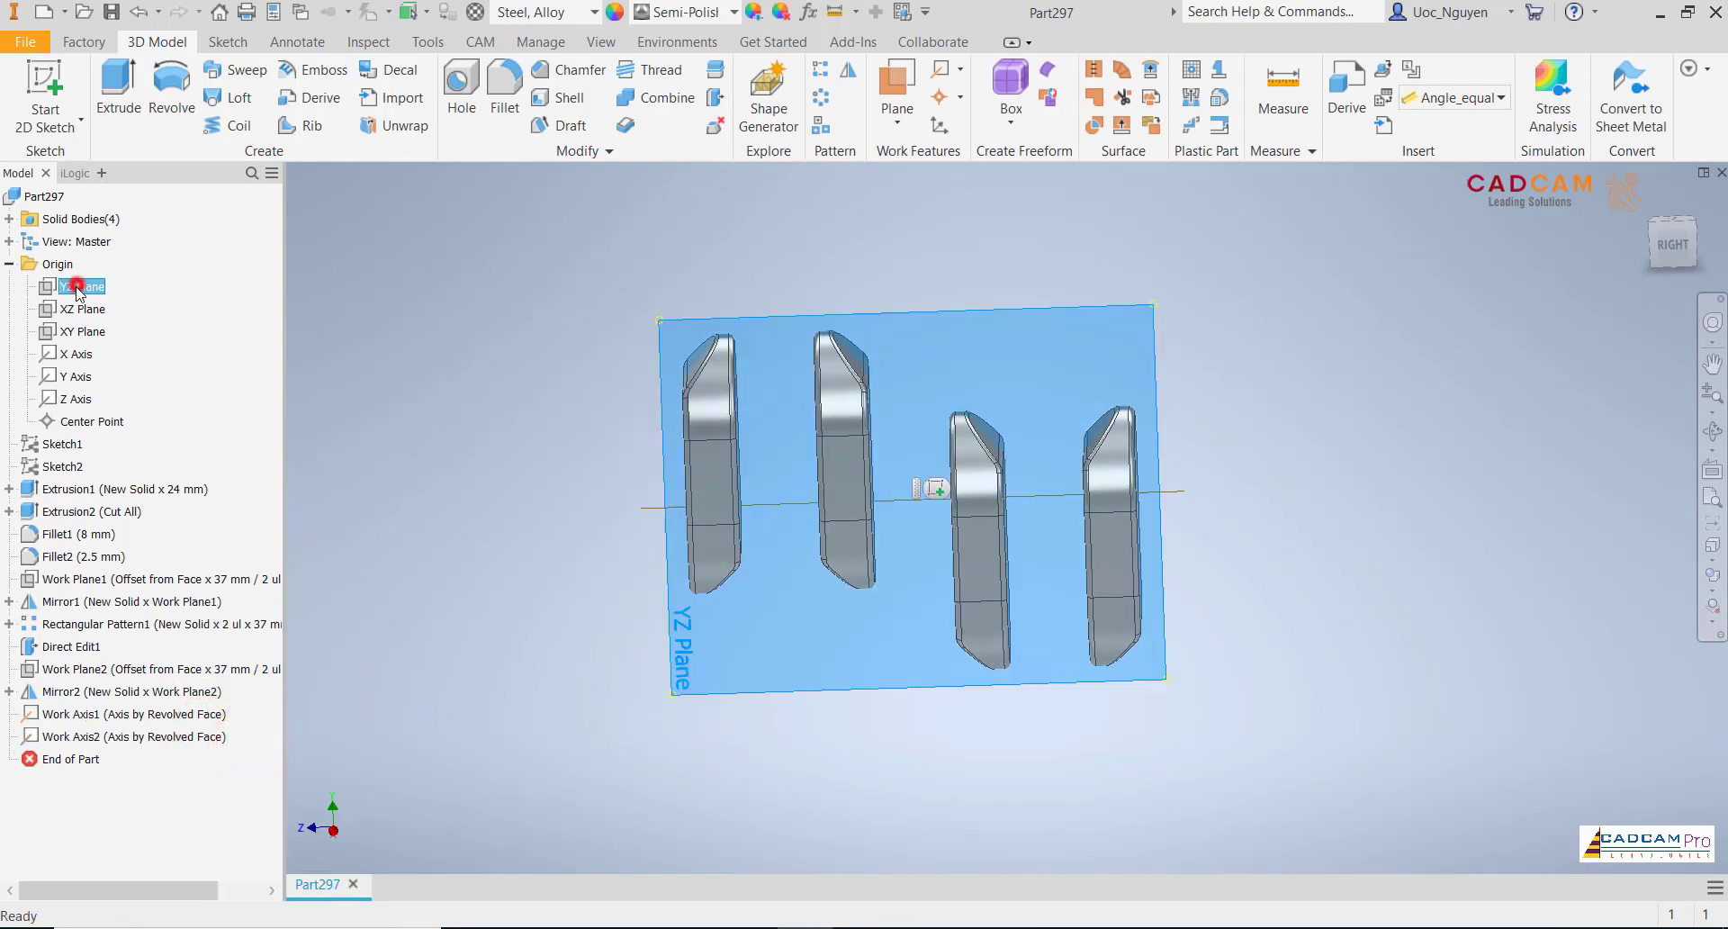
{"action": "left_click", "coordinate": [937, 489]}
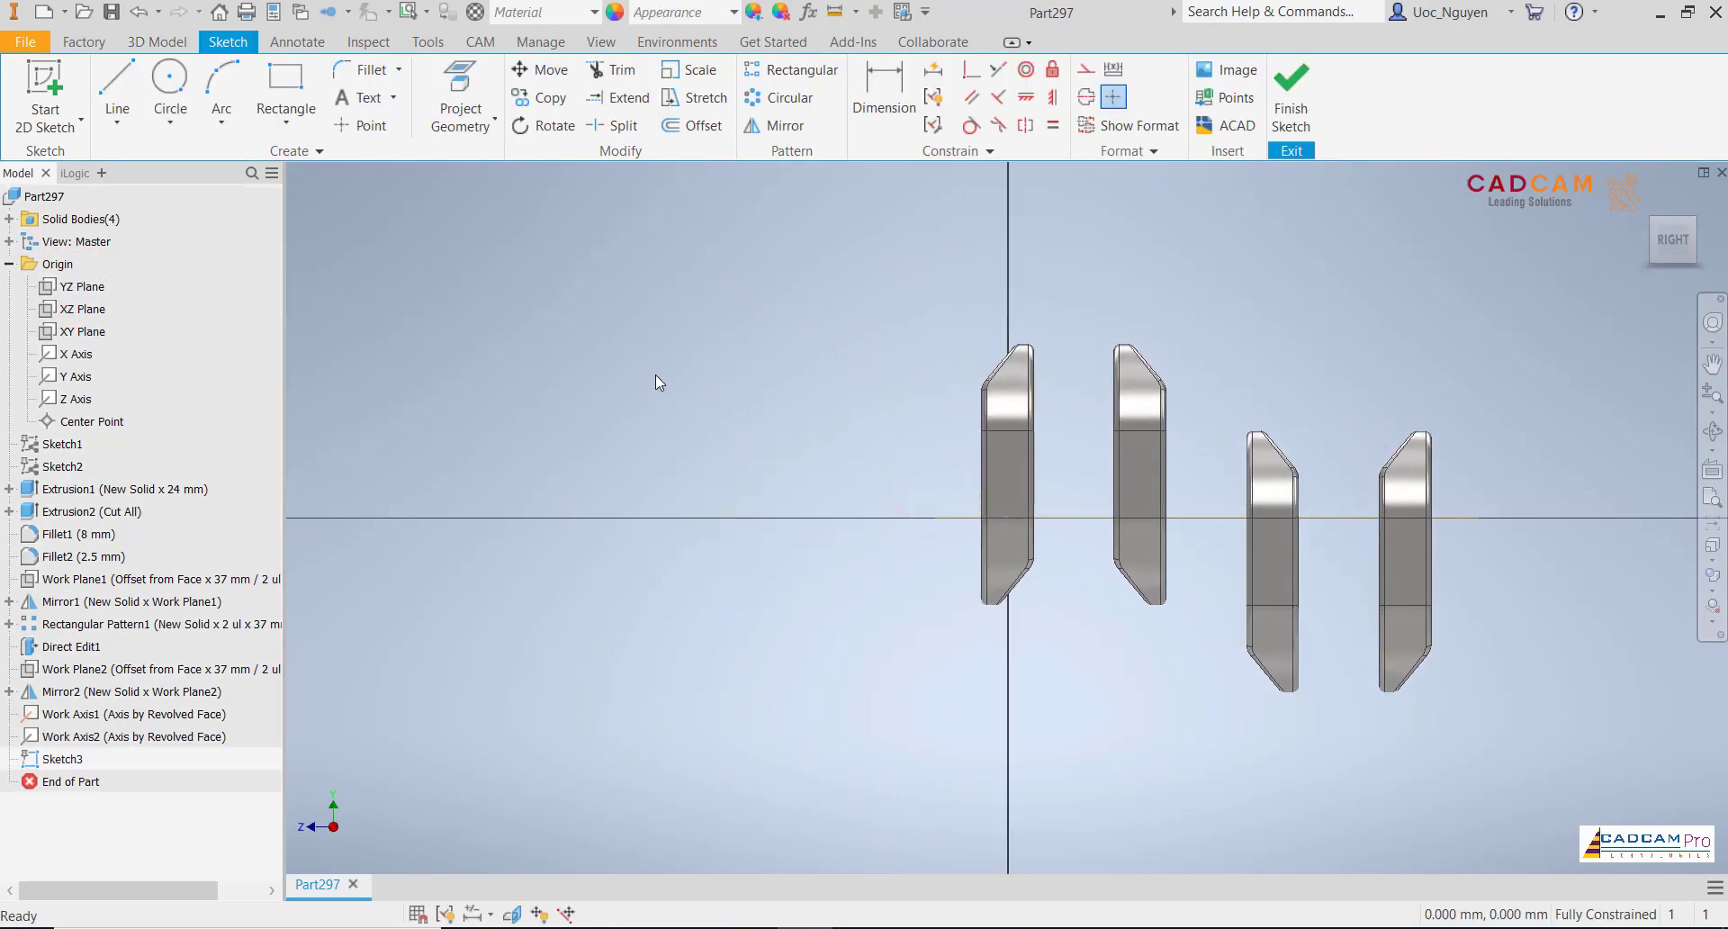
{"action": "middle_click_drag", "start_coordinate": [800, 430], "coordinate": [686, 431]}
- Project the work axis into the sketch and make it a centerline
{"action": "left_click", "coordinate": [459, 90]}
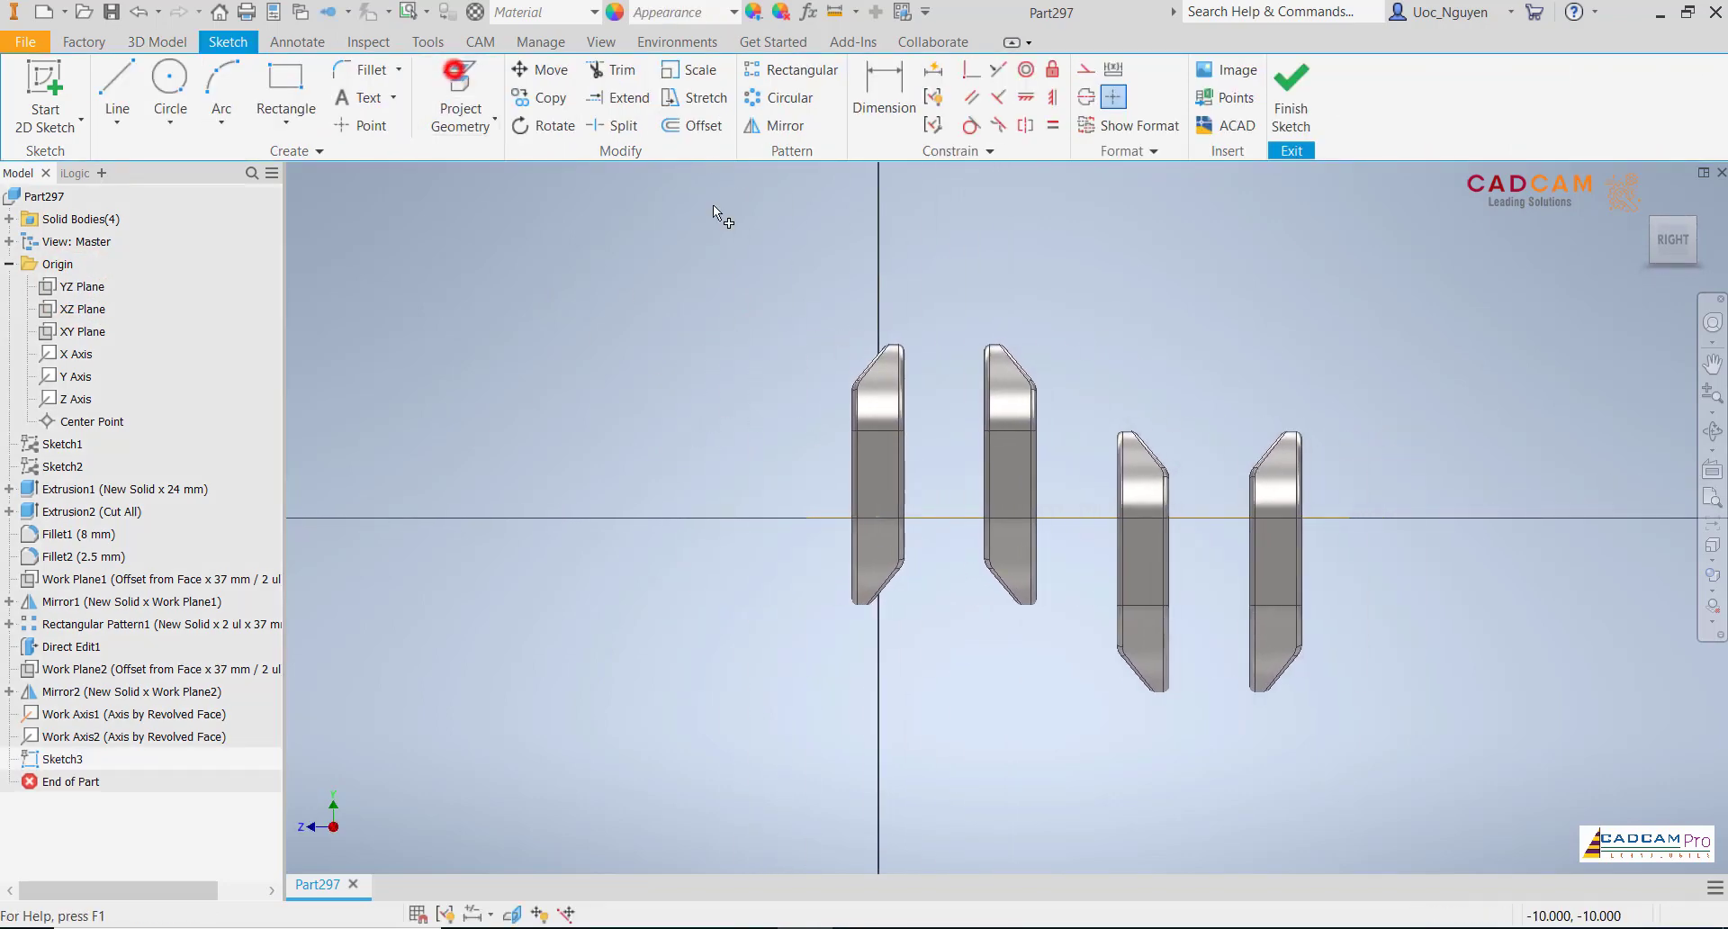
{"action": "left_click", "coordinate": [947, 515]}
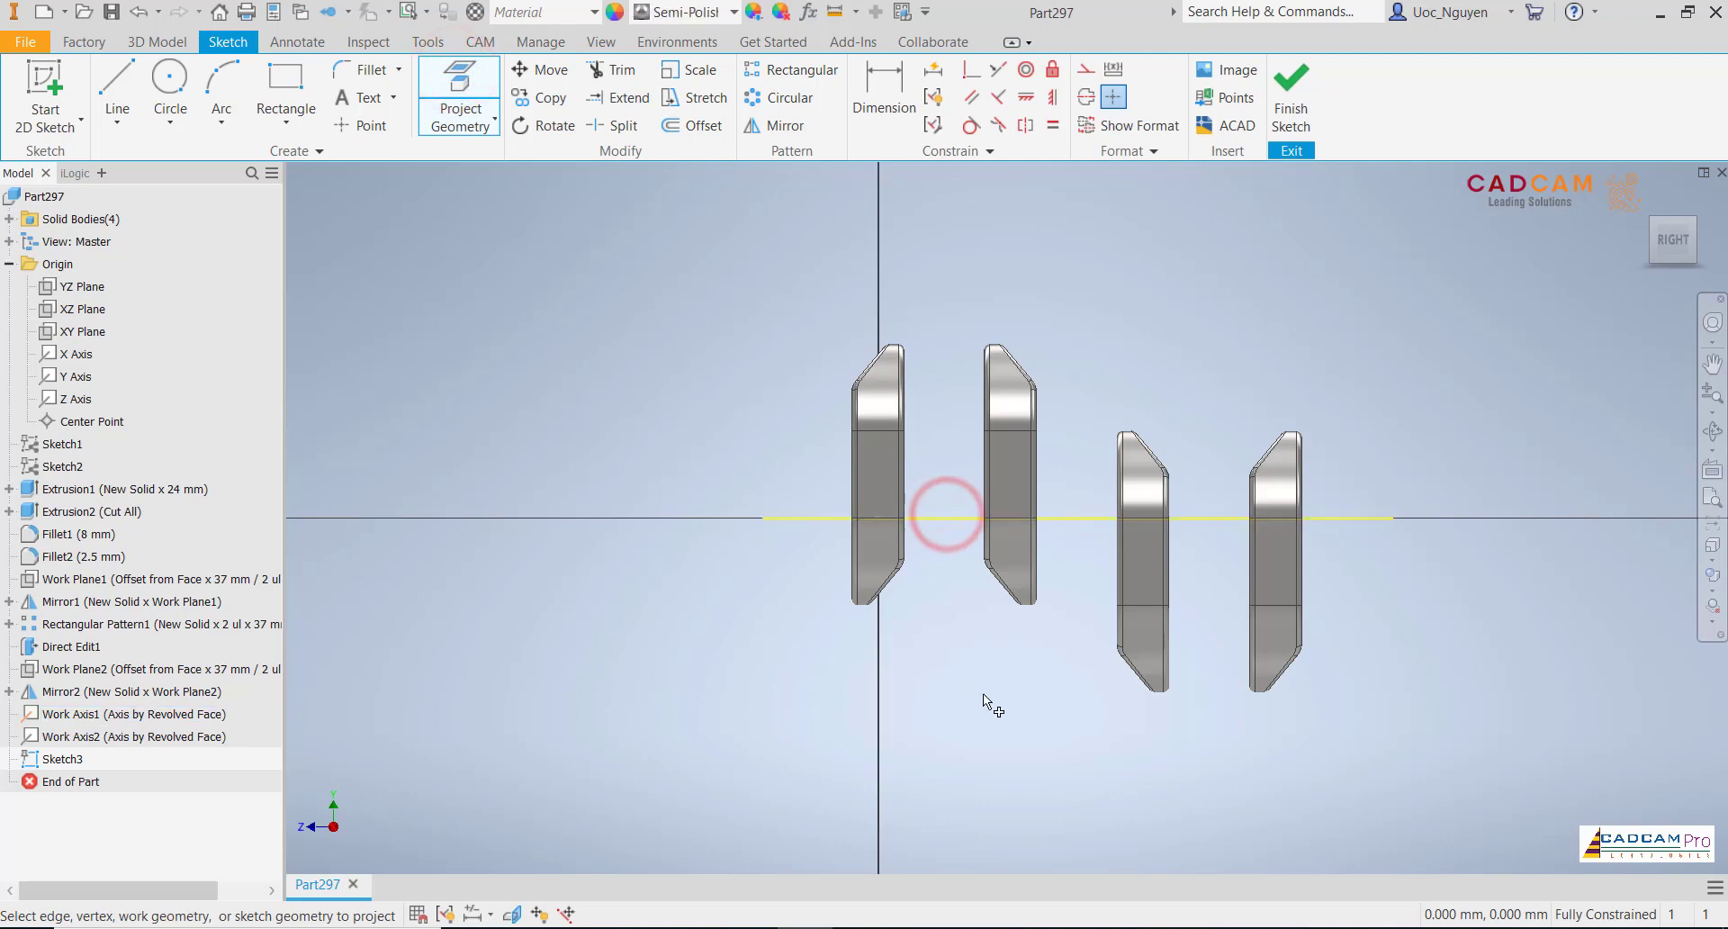
{"action": "right_click", "coordinate": [937, 642]}
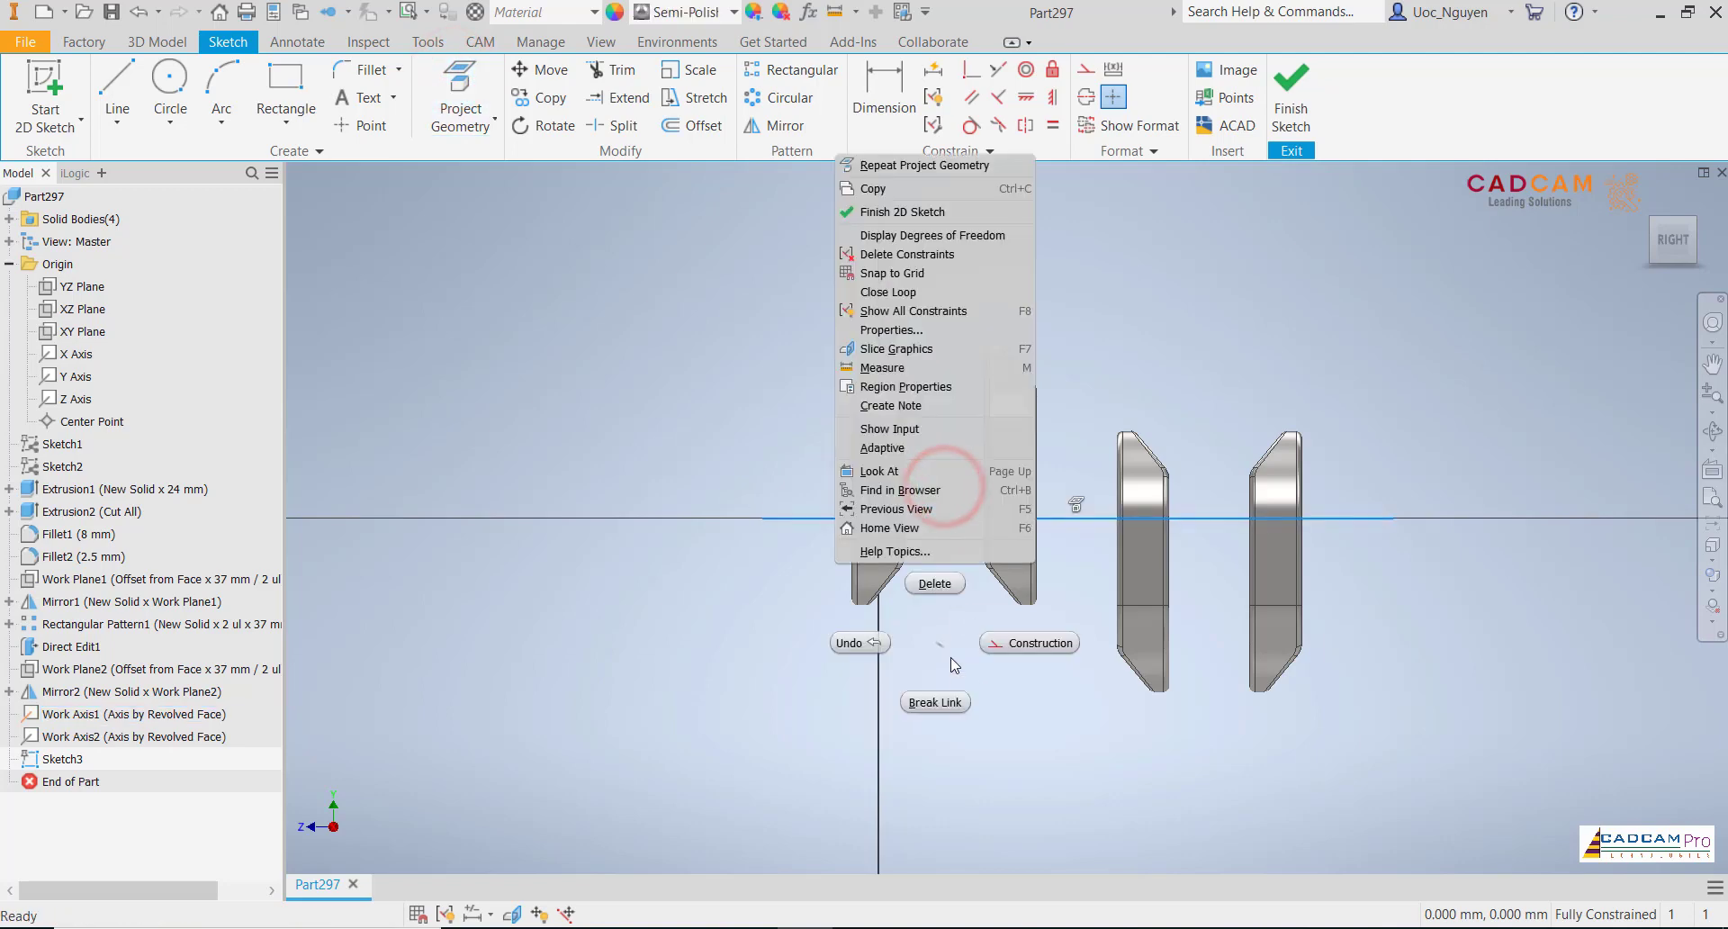
{"action": "left_click", "coordinate": [957, 596]}
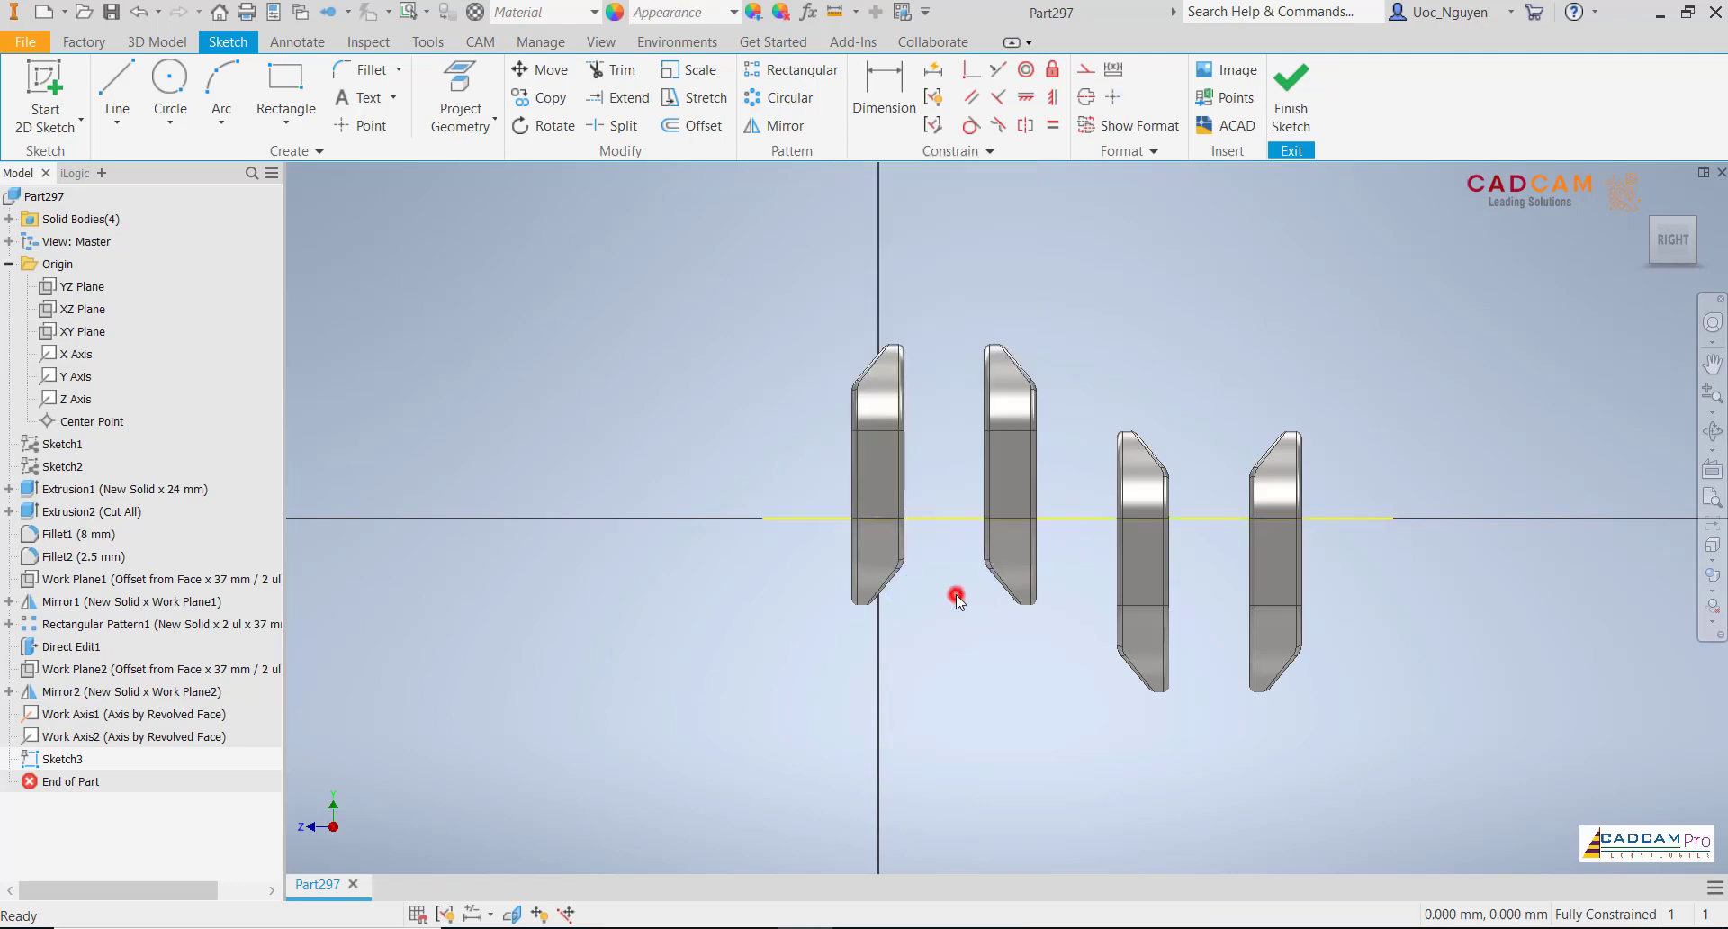
{"action": "scroll", "coordinate": [955, 510], "scroll_direction": "up", "scroll_amount": 3}
{"action": "left_click_drag", "start_coordinate": [948, 461], "coordinate": [916, 608]}
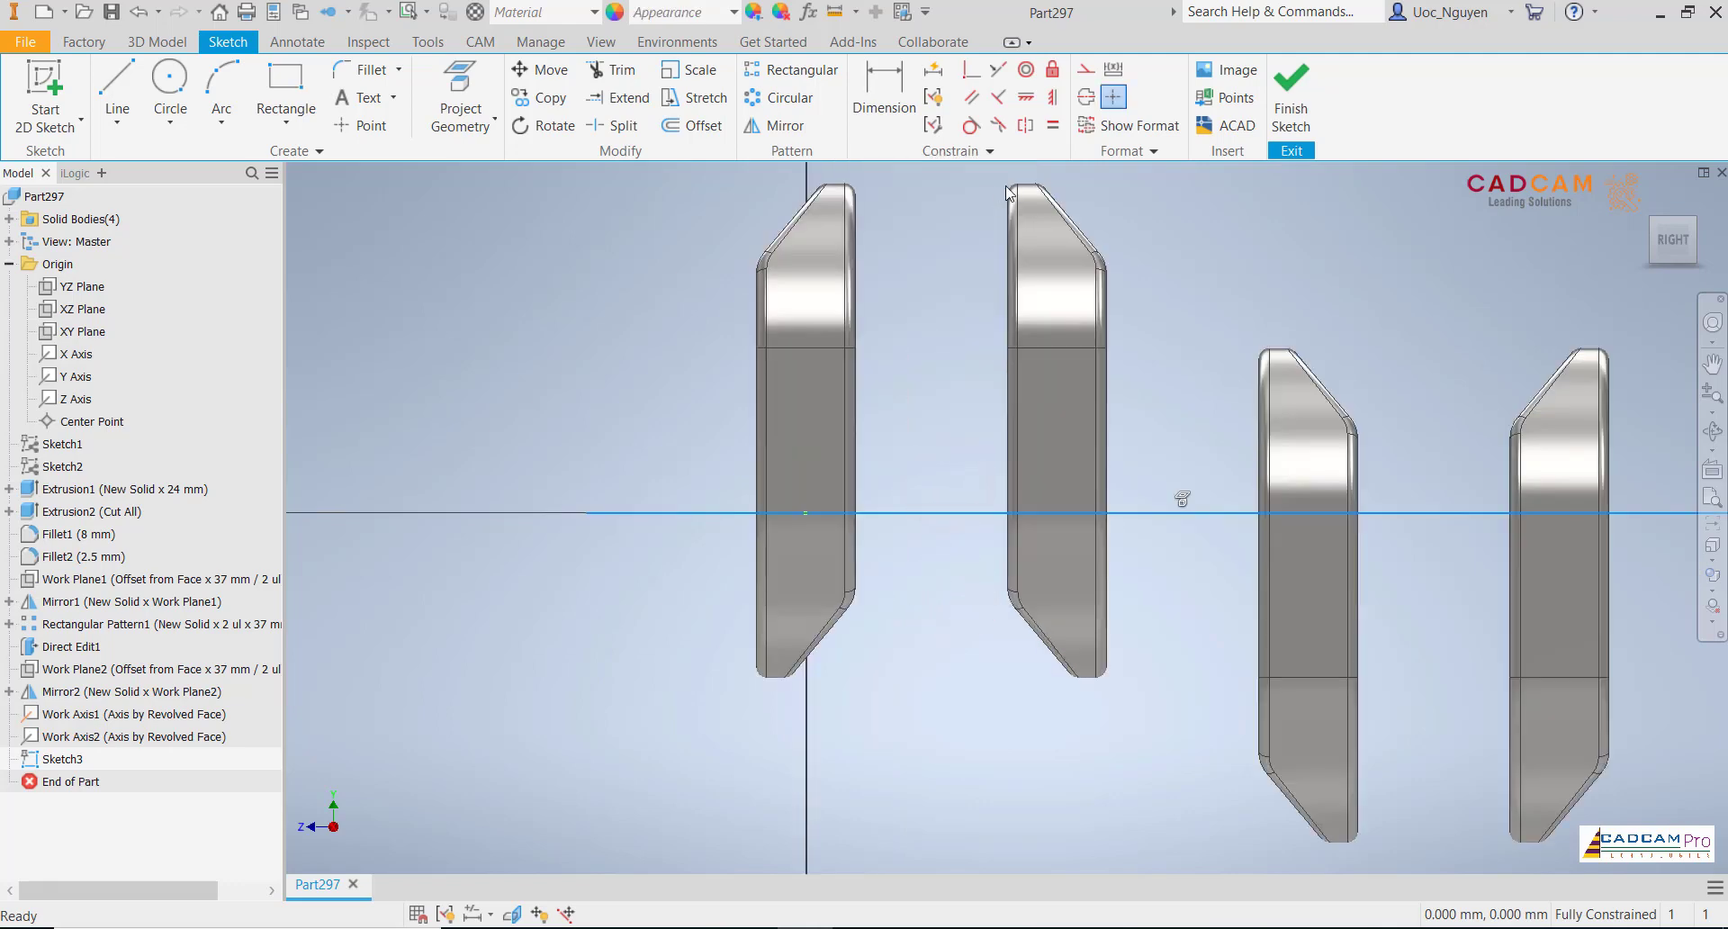
{"action": "left_click", "coordinate": [1234, 309]}
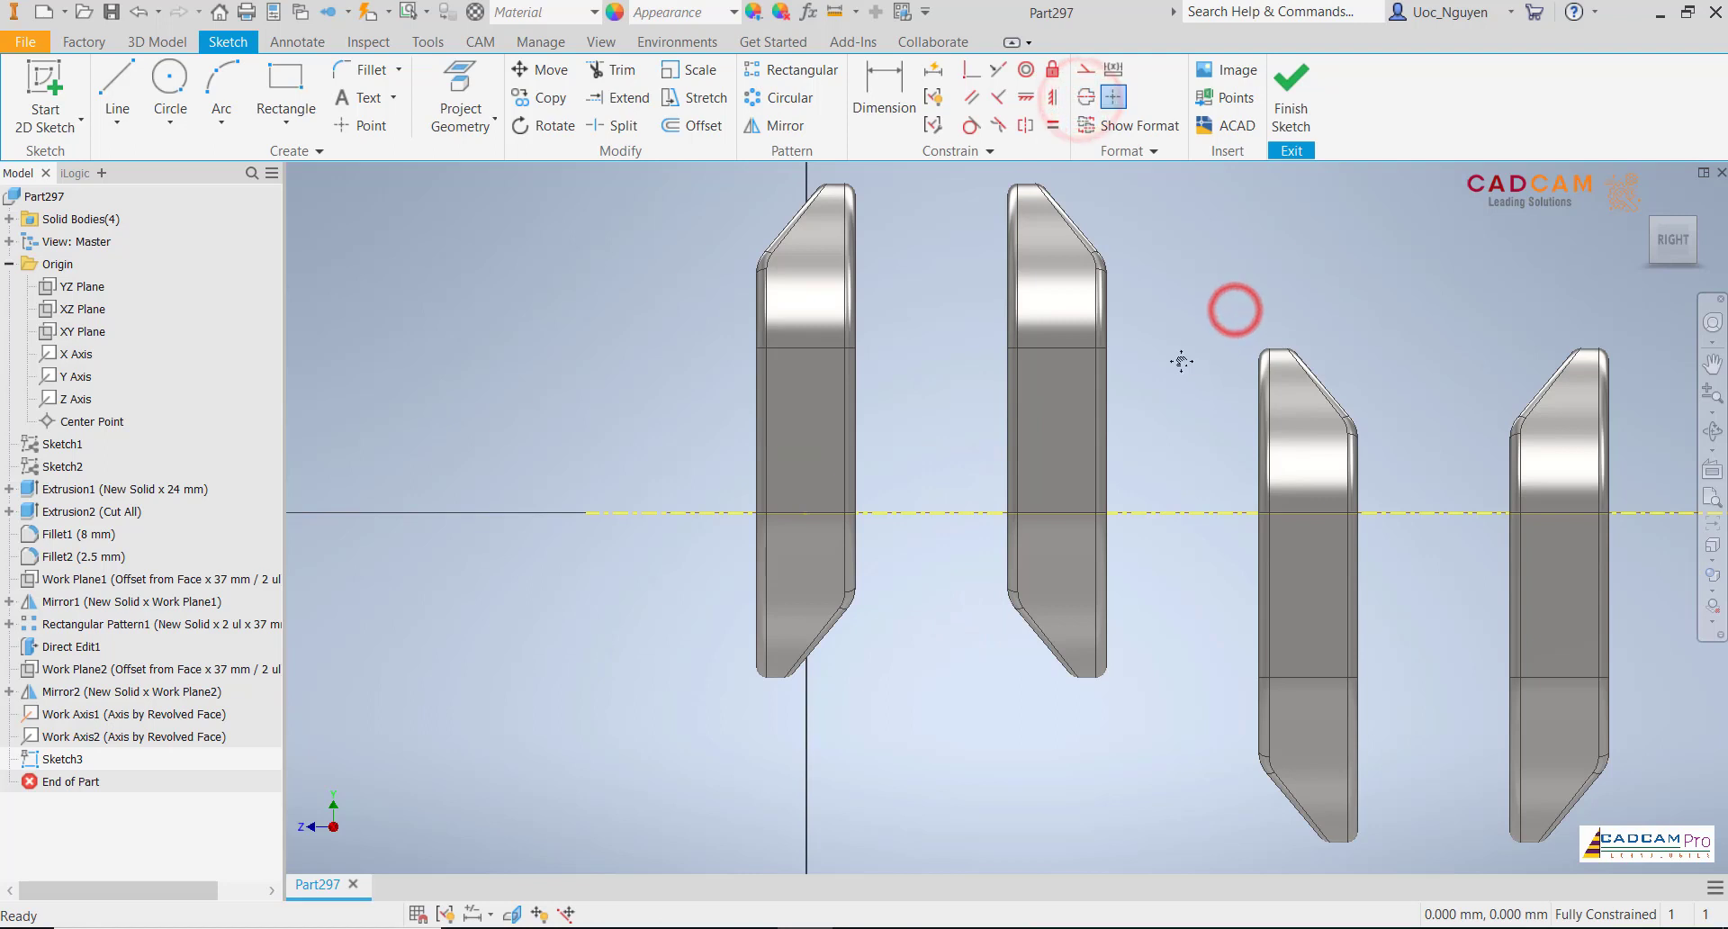
{"action": "middle_click_drag", "start_coordinate": [1176, 358], "coordinate": [997, 431]}
{"action": "middle_click_drag", "start_coordinate": [749, 493], "coordinate": [905, 494]}
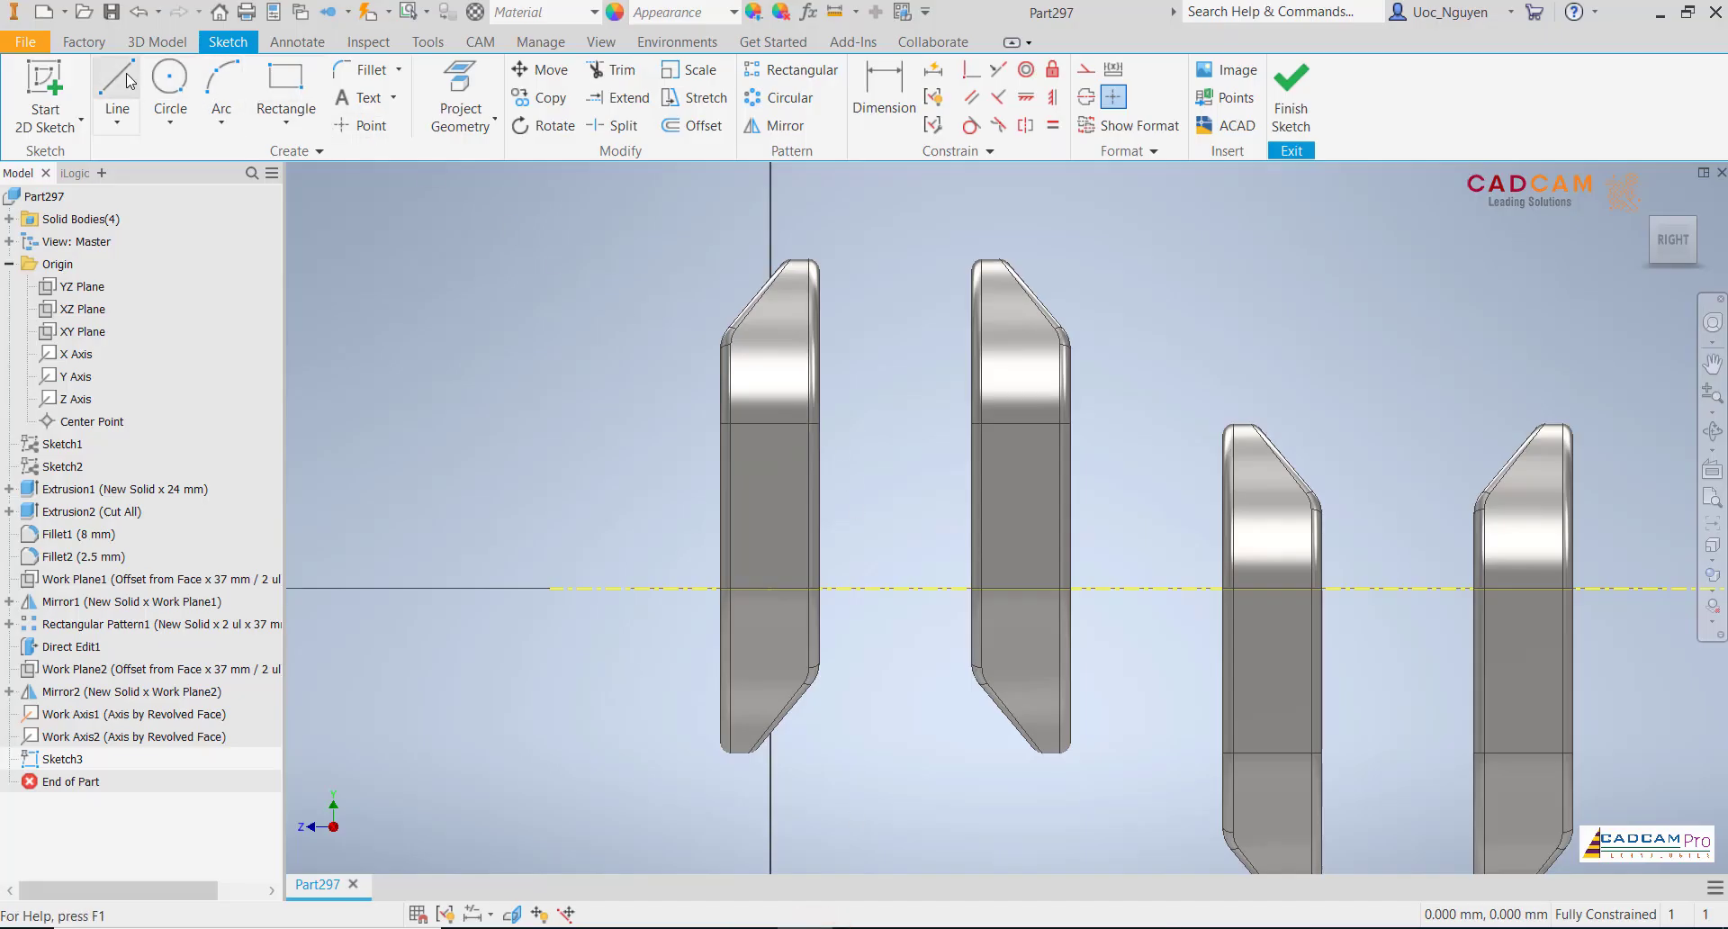
- Draw the closed three-step shaft profile from the web's left face down to the centerline
{"action": "left_click", "coordinate": [123, 81]}
{"action": "scroll", "coordinate": [997, 495], "scroll_direction": "down", "scroll_amount": 2}
{"action": "scroll", "coordinate": [1024, 498], "scroll_direction": "down", "scroll_amount": 2}
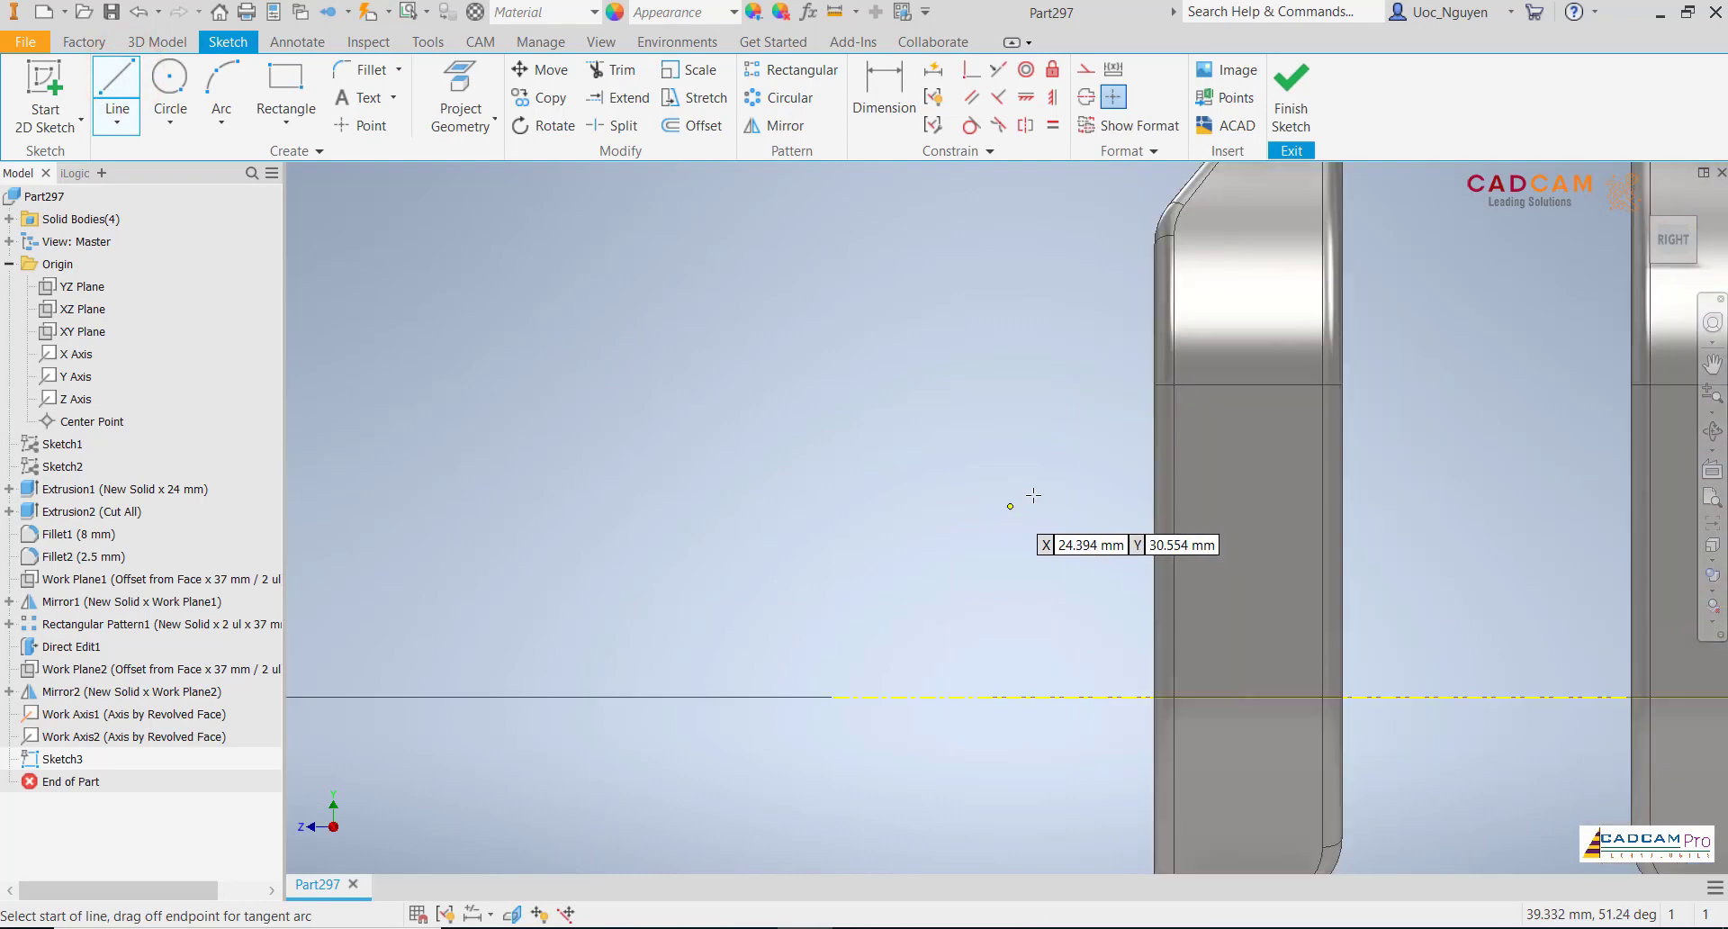
{"action": "left_click", "coordinate": [1154, 422]}
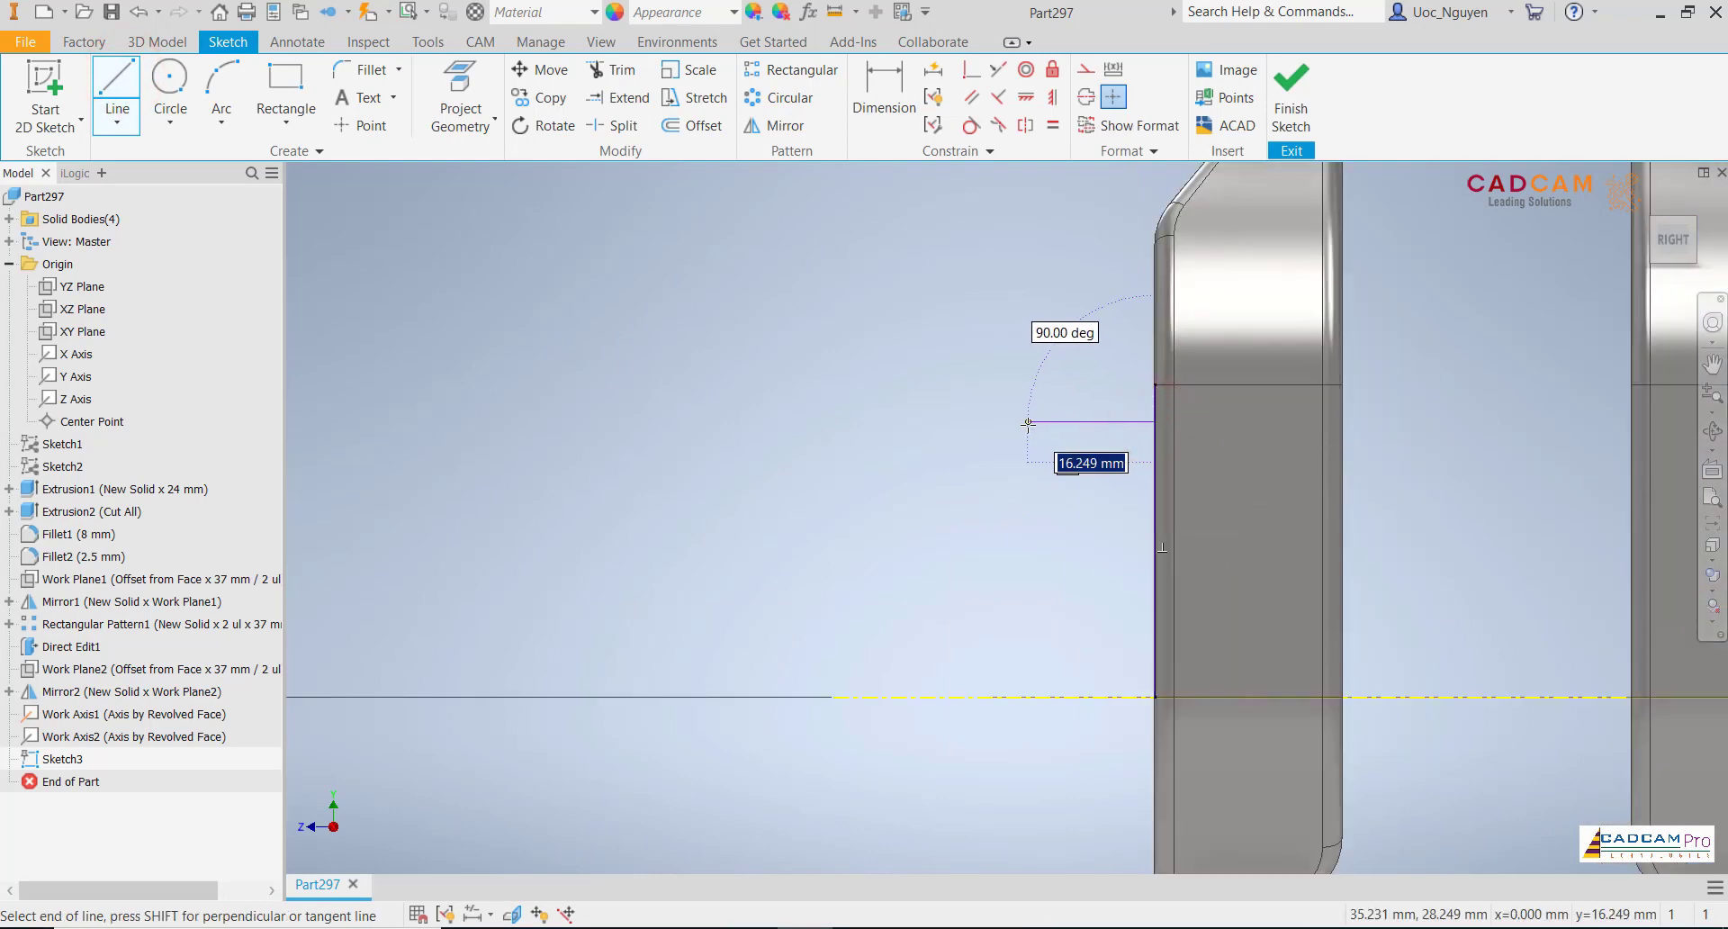
{"action": "left_click", "coordinate": [1028, 422]}
{"action": "left_click", "coordinate": [1028, 477]}
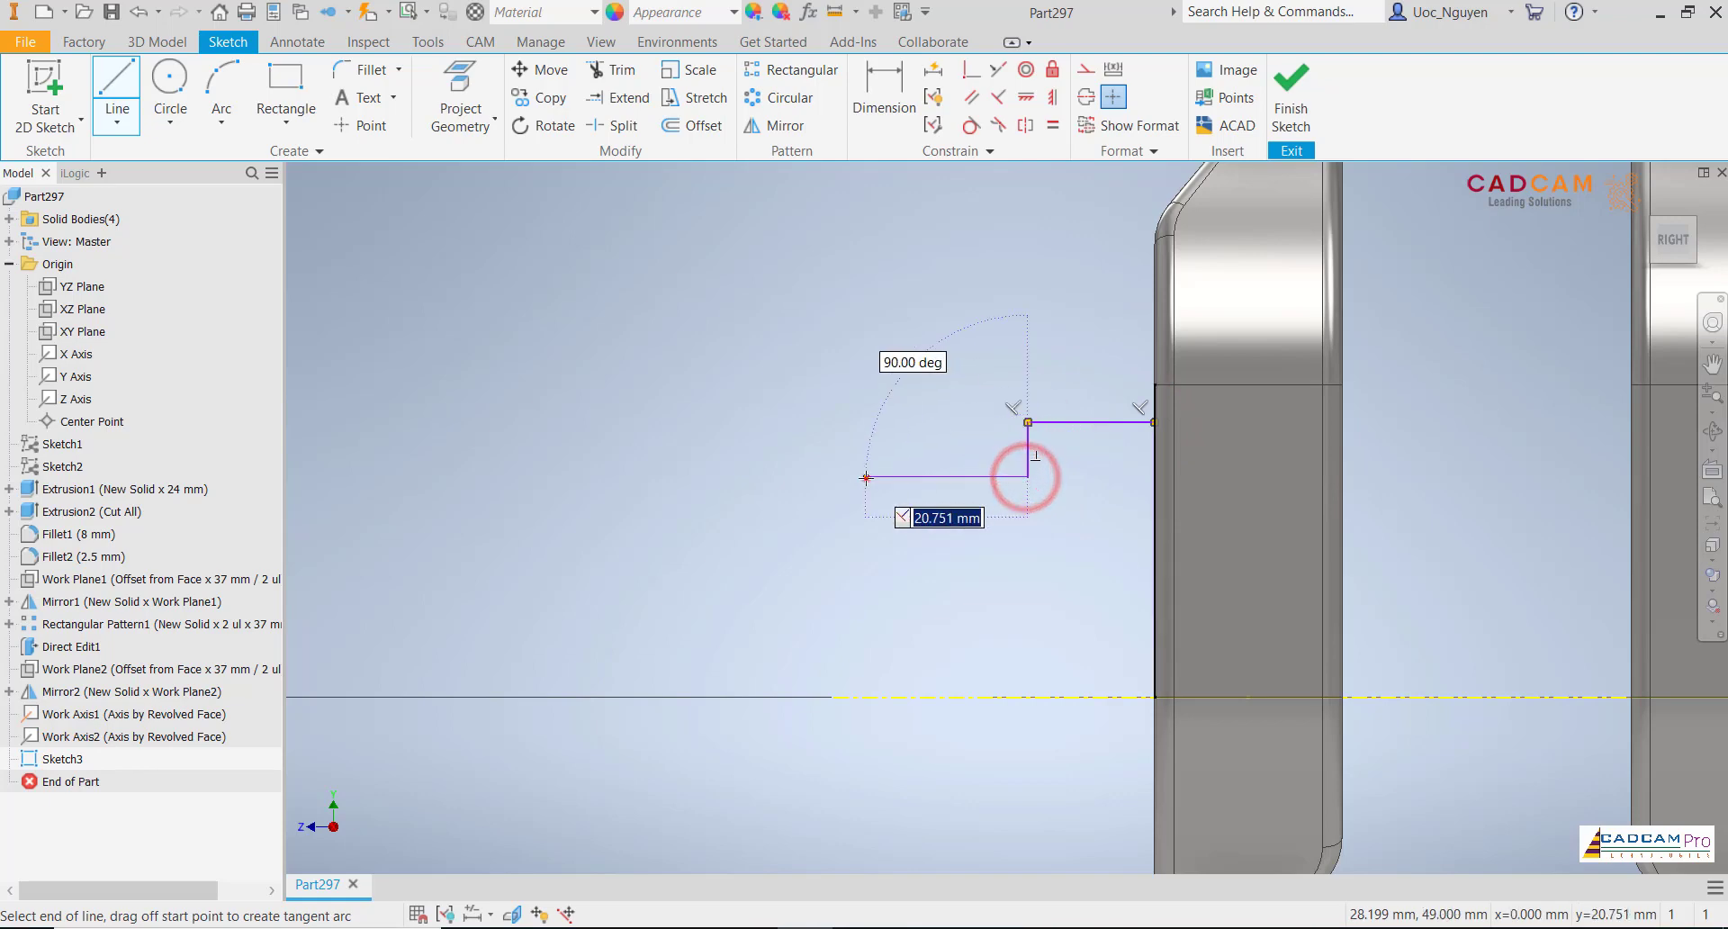
{"action": "left_click", "coordinate": [866, 476]}
{"action": "left_click", "coordinate": [866, 564]}
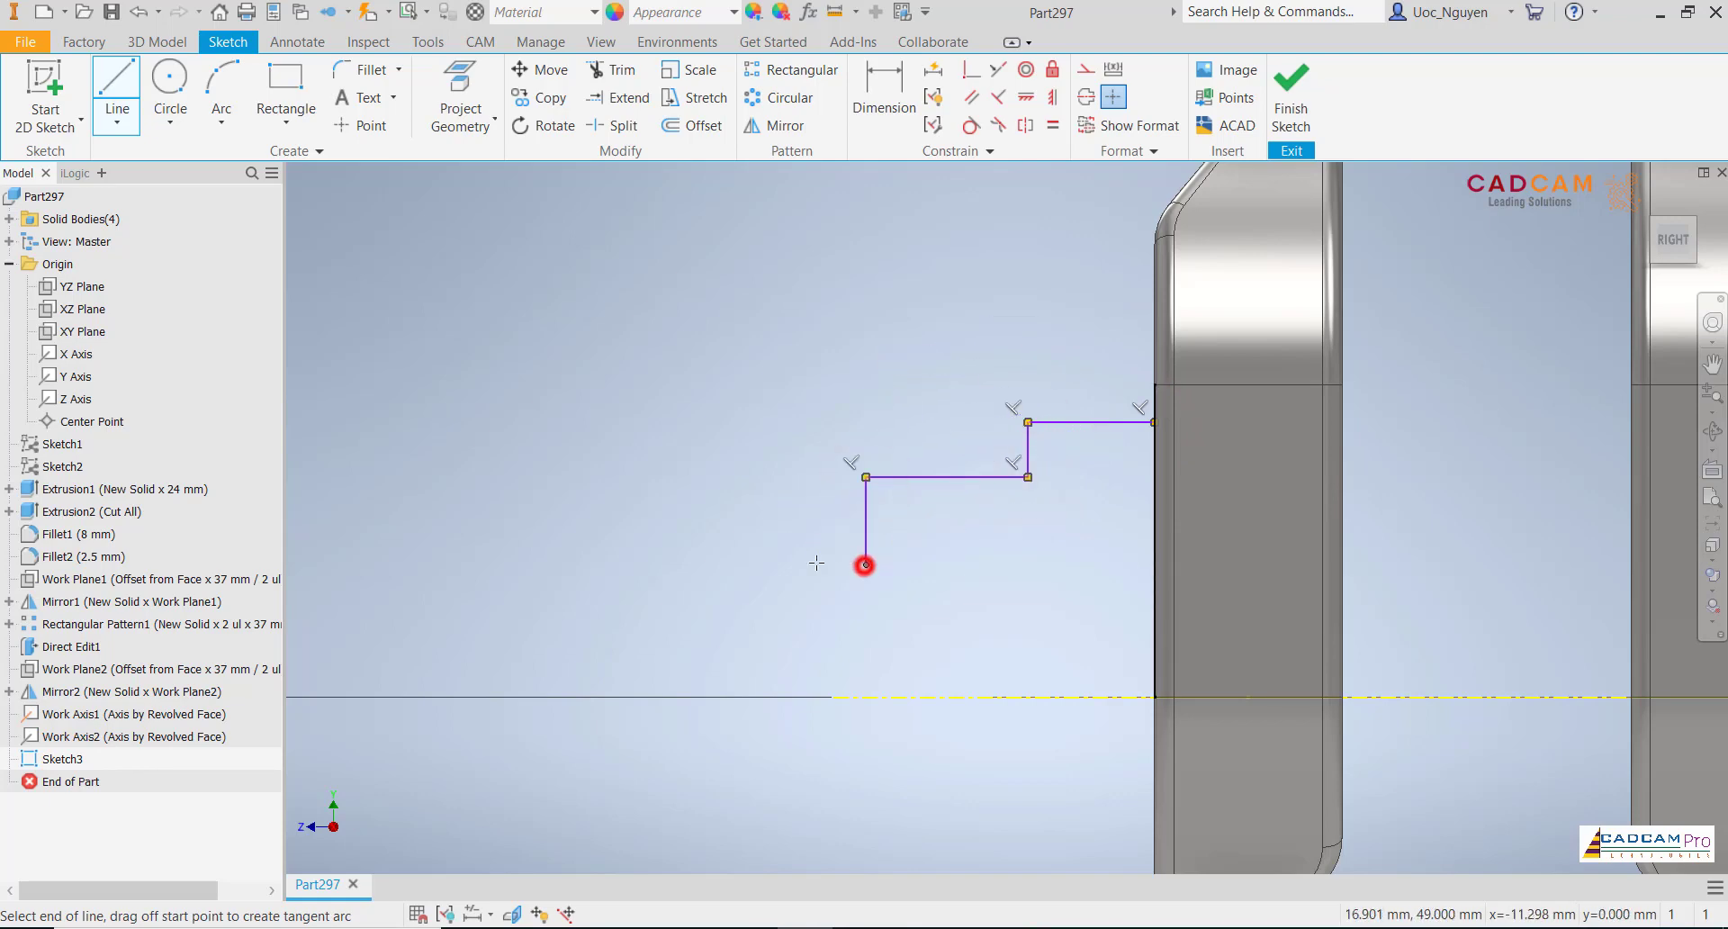
{"action": "left_click", "coordinate": [754, 564]}
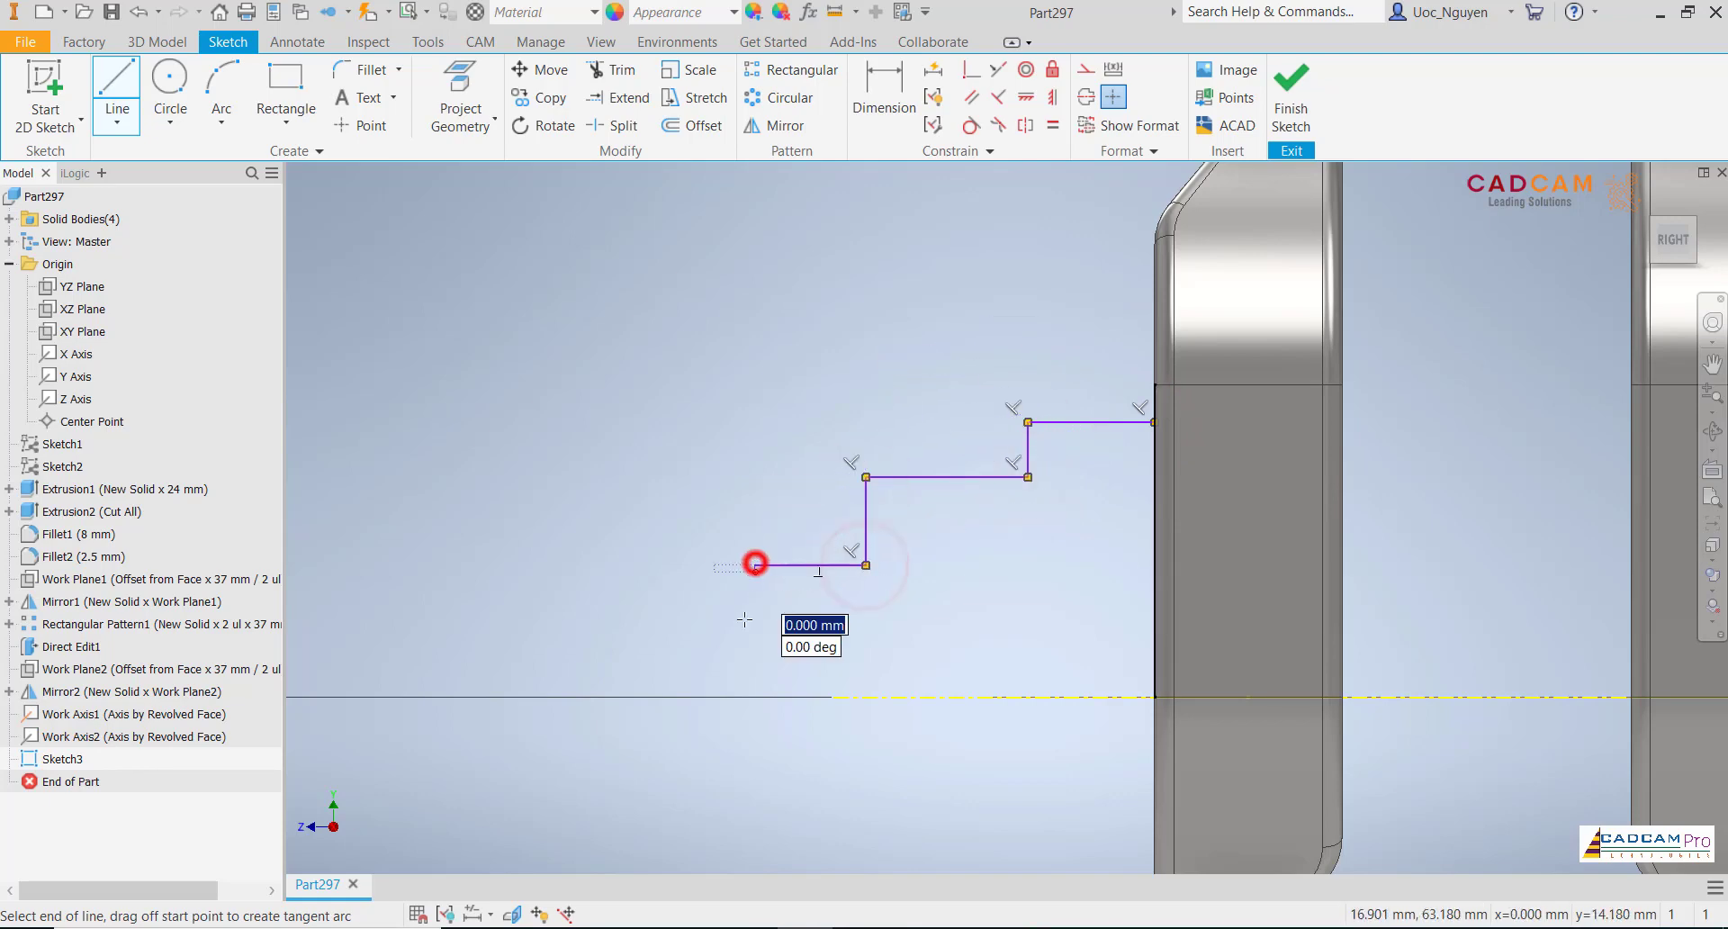
{"action": "double_click", "coordinate": [755, 697]}
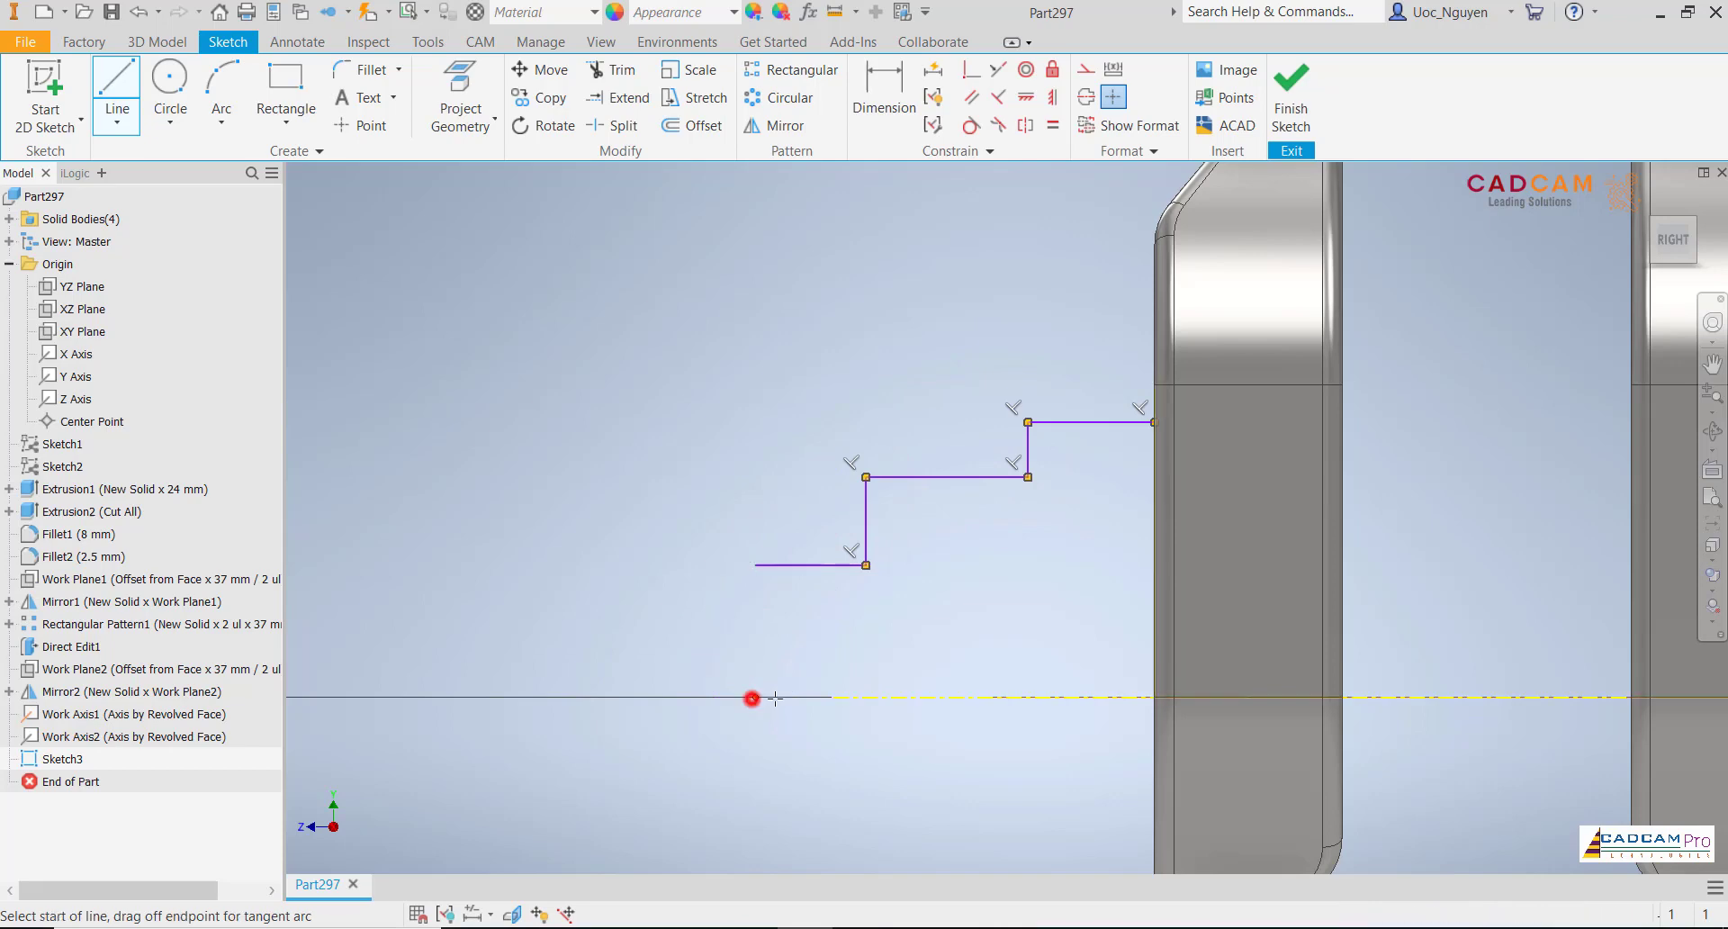
{"action": "left_click", "coordinate": [1155, 698]}
{"action": "double_click", "coordinate": [756, 697]}
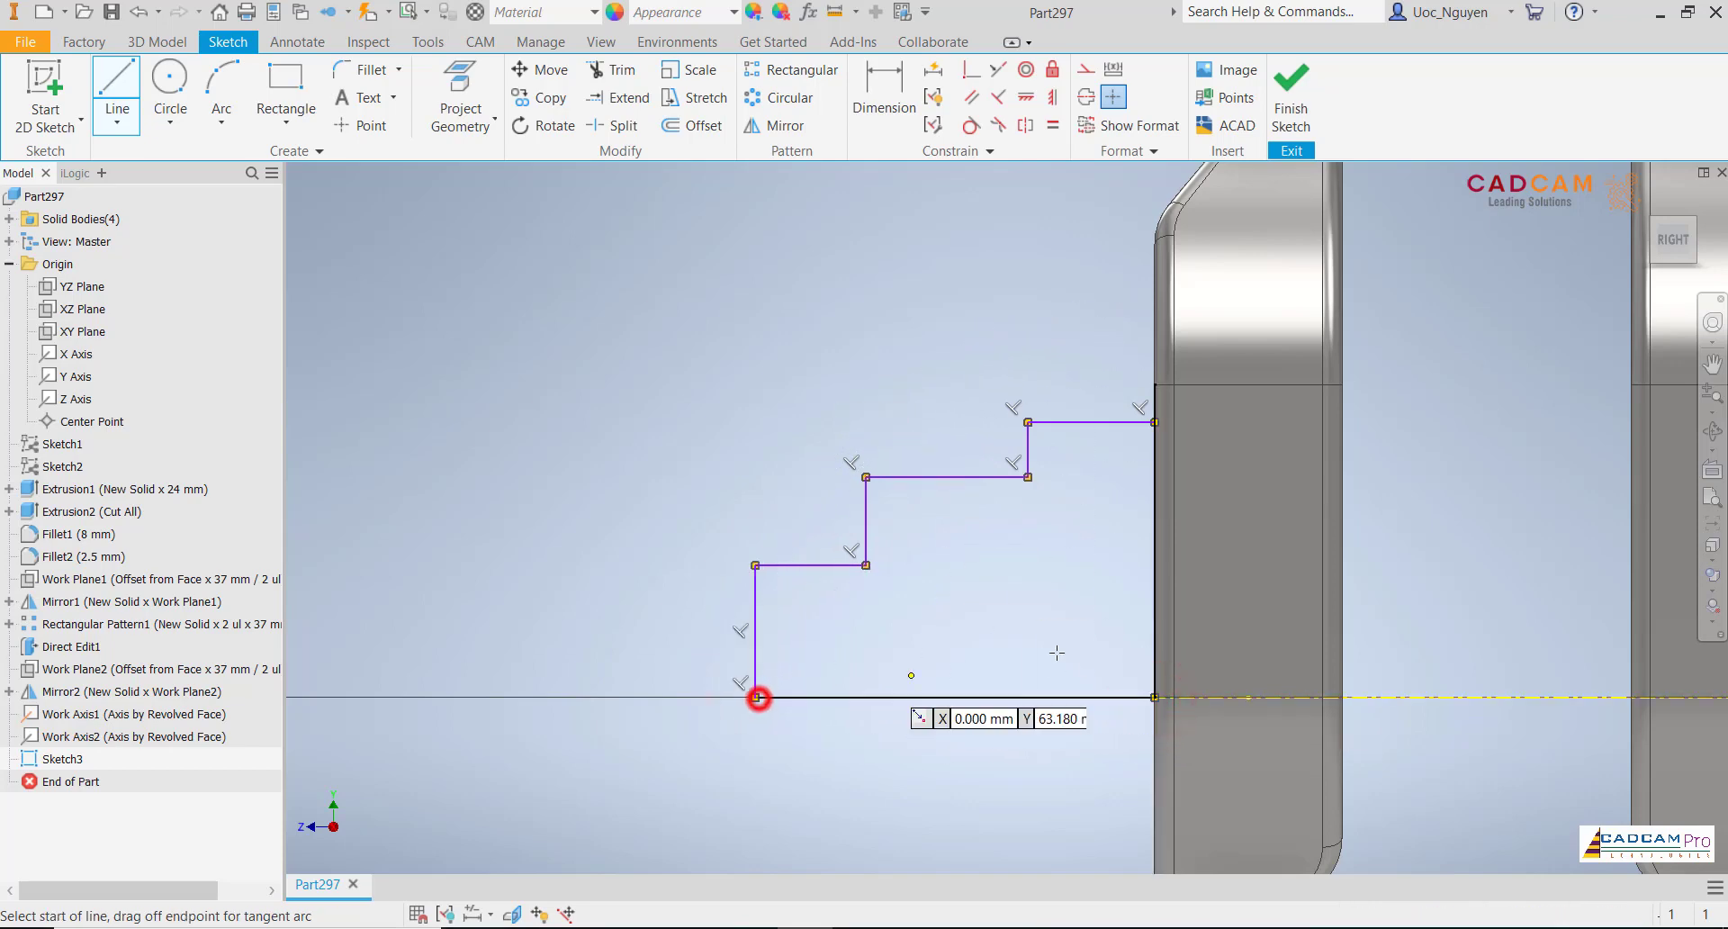
{"action": "key", "text": "Escape"}
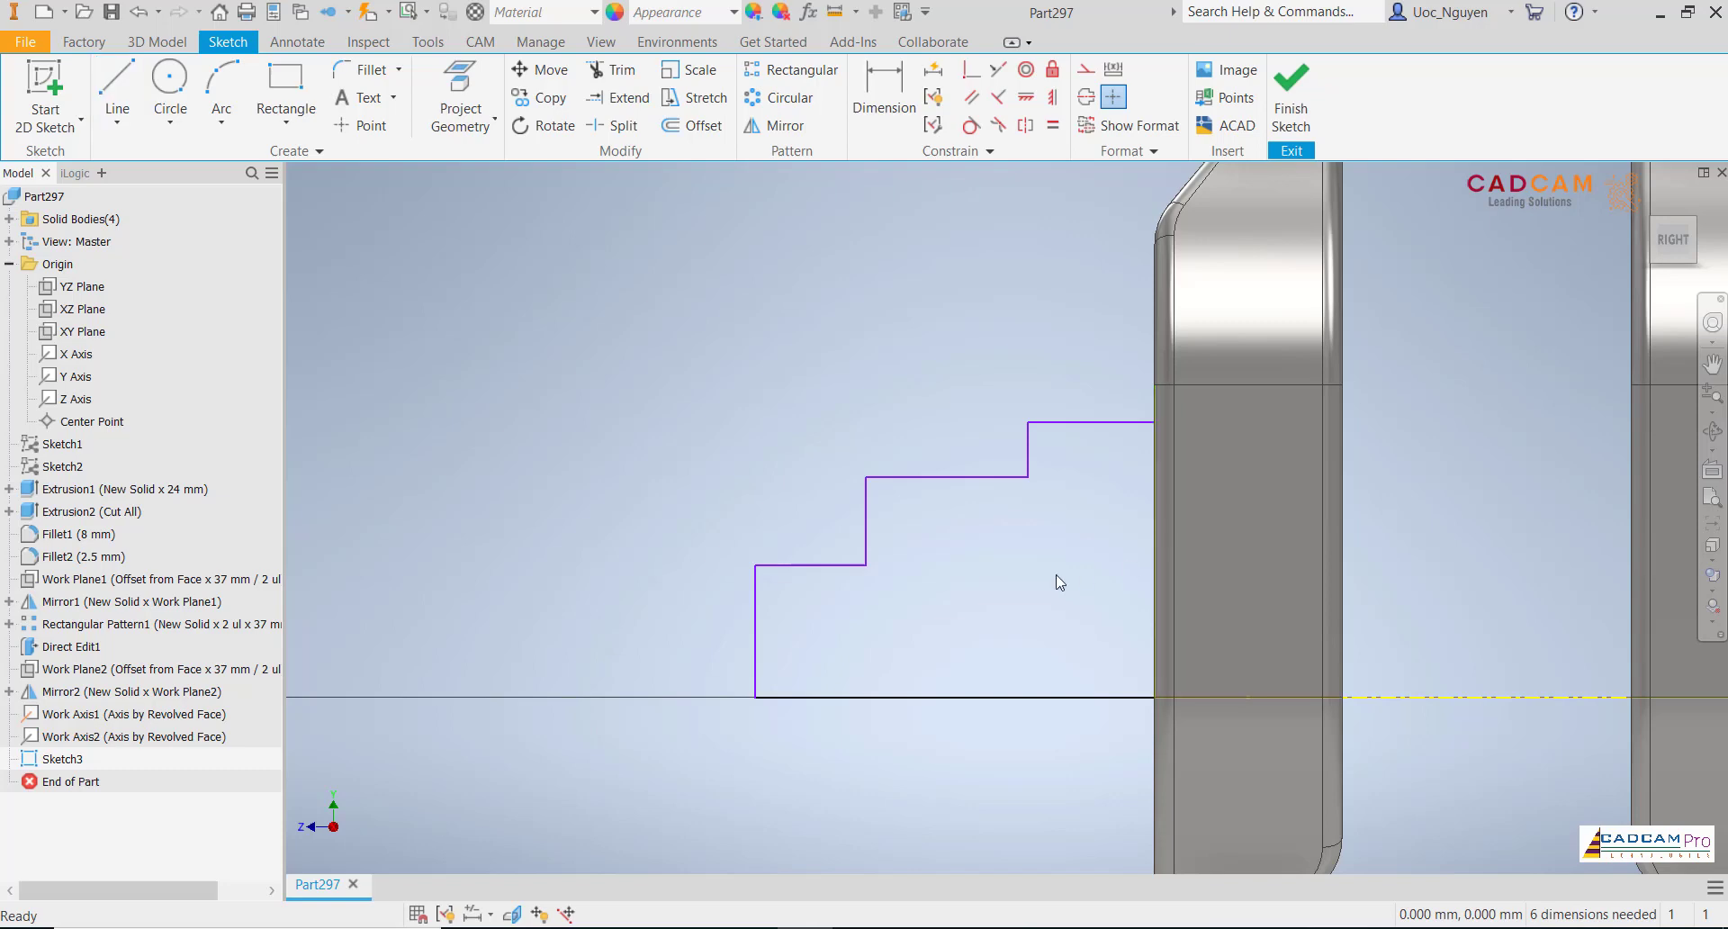
- Dimension the step diameters about the centerline: 70, 45 and 35
{"action": "middle_click_drag", "start_coordinate": [1053, 580], "coordinate": [974, 572]}
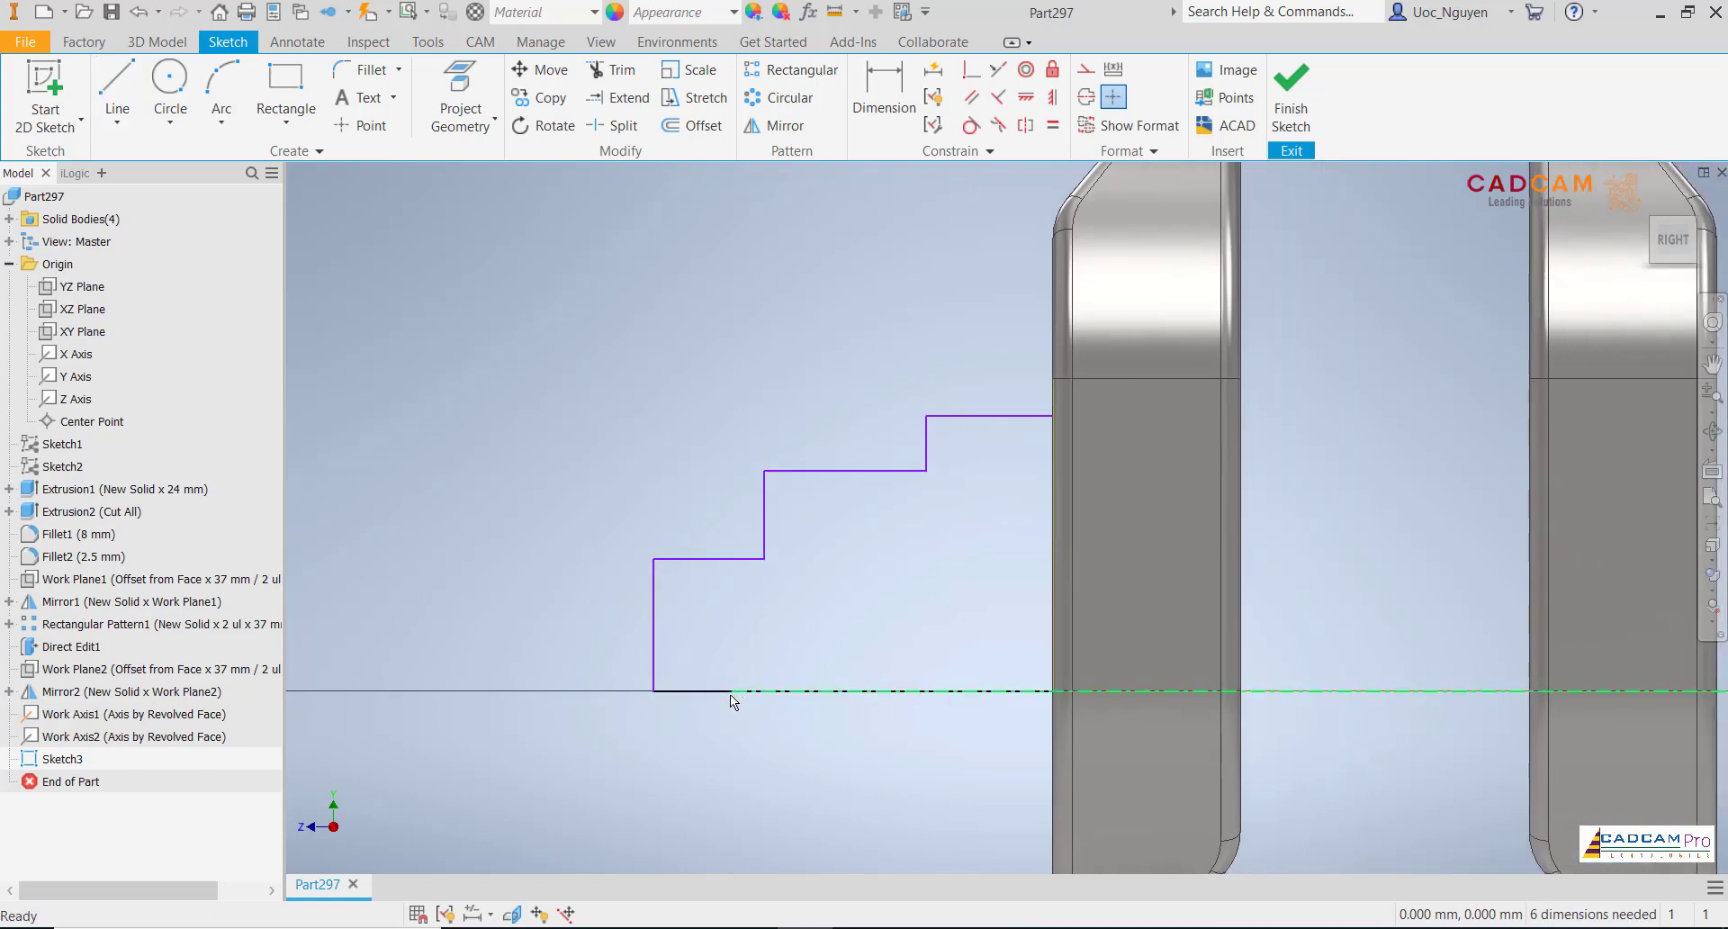
{"action": "scroll", "coordinate": [915, 577], "scroll_direction": "up", "scroll_amount": 2}
{"action": "middle_click_drag", "start_coordinate": [914, 577], "coordinate": [893, 582]}
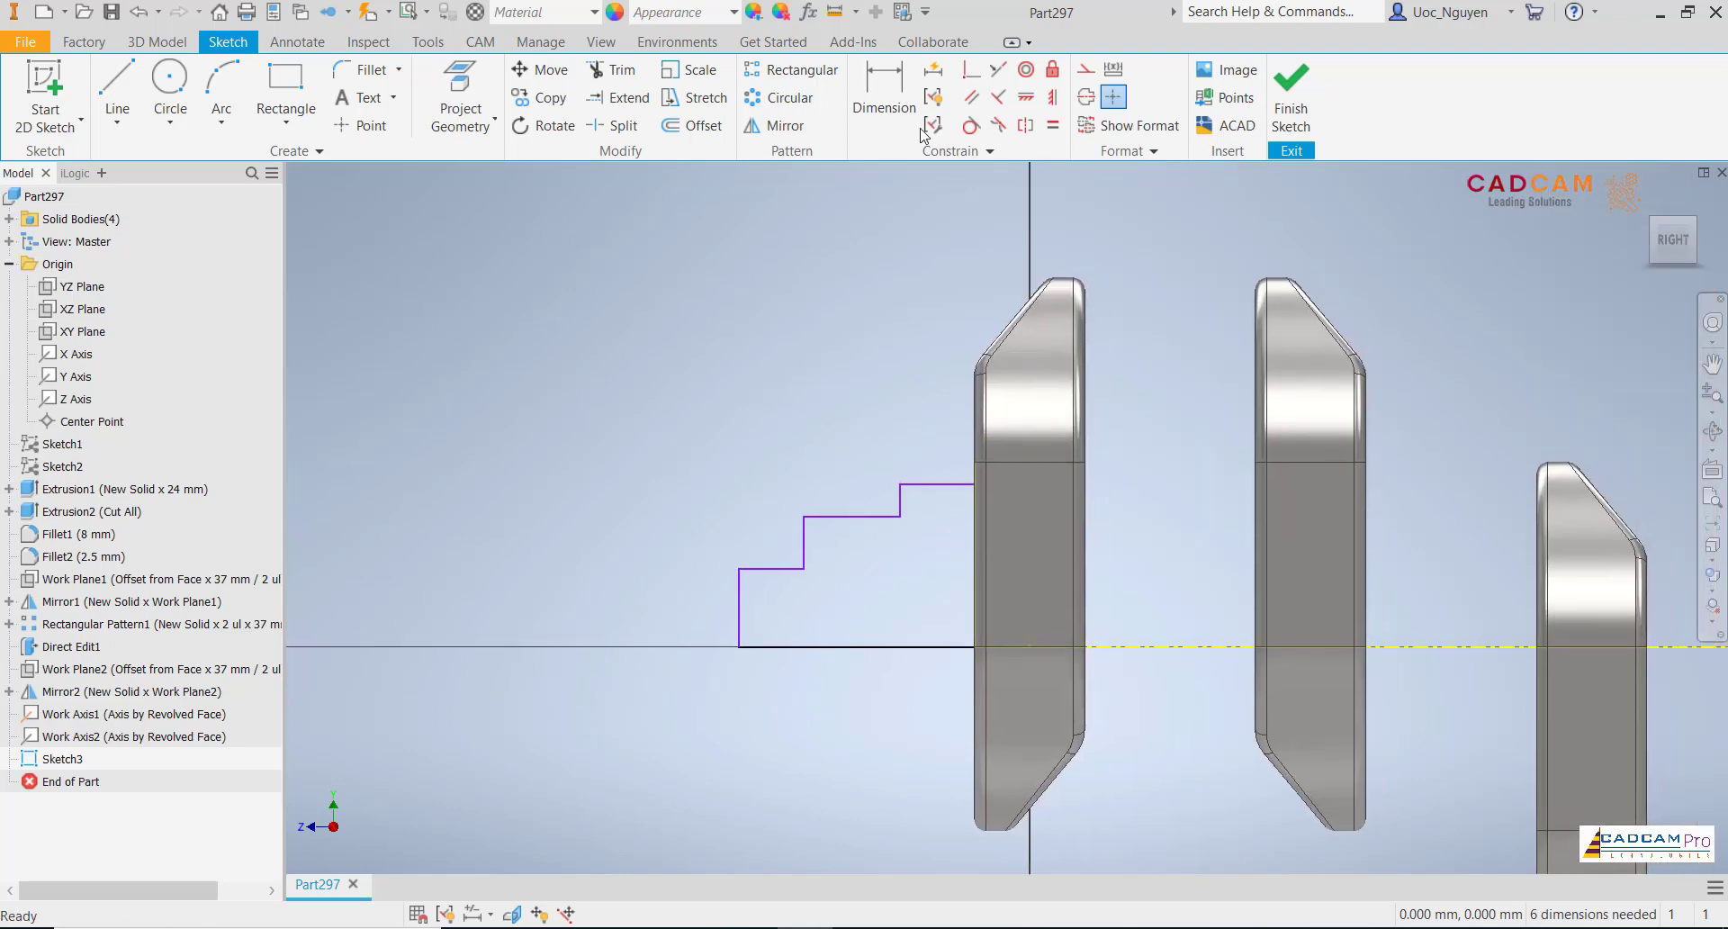
{"action": "left_click", "coordinate": [881, 88]}
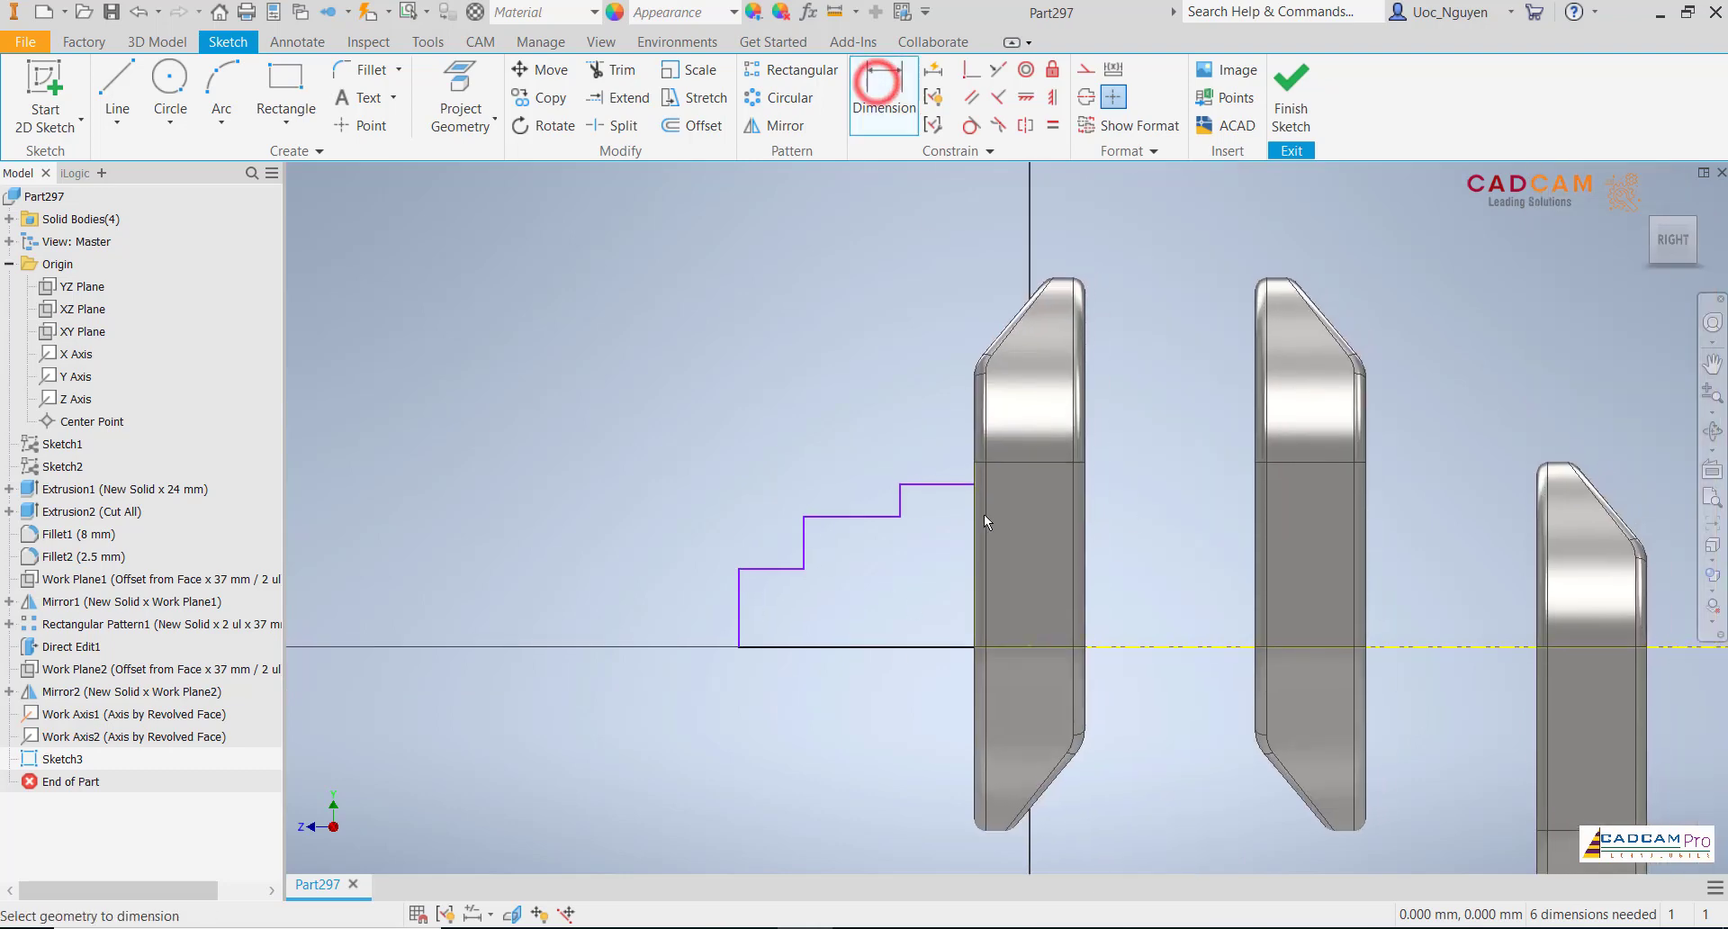
{"action": "left_click", "coordinate": [943, 490]}
{"action": "left_click", "coordinate": [1121, 645]}
{"action": "left_click", "coordinate": [937, 439]}
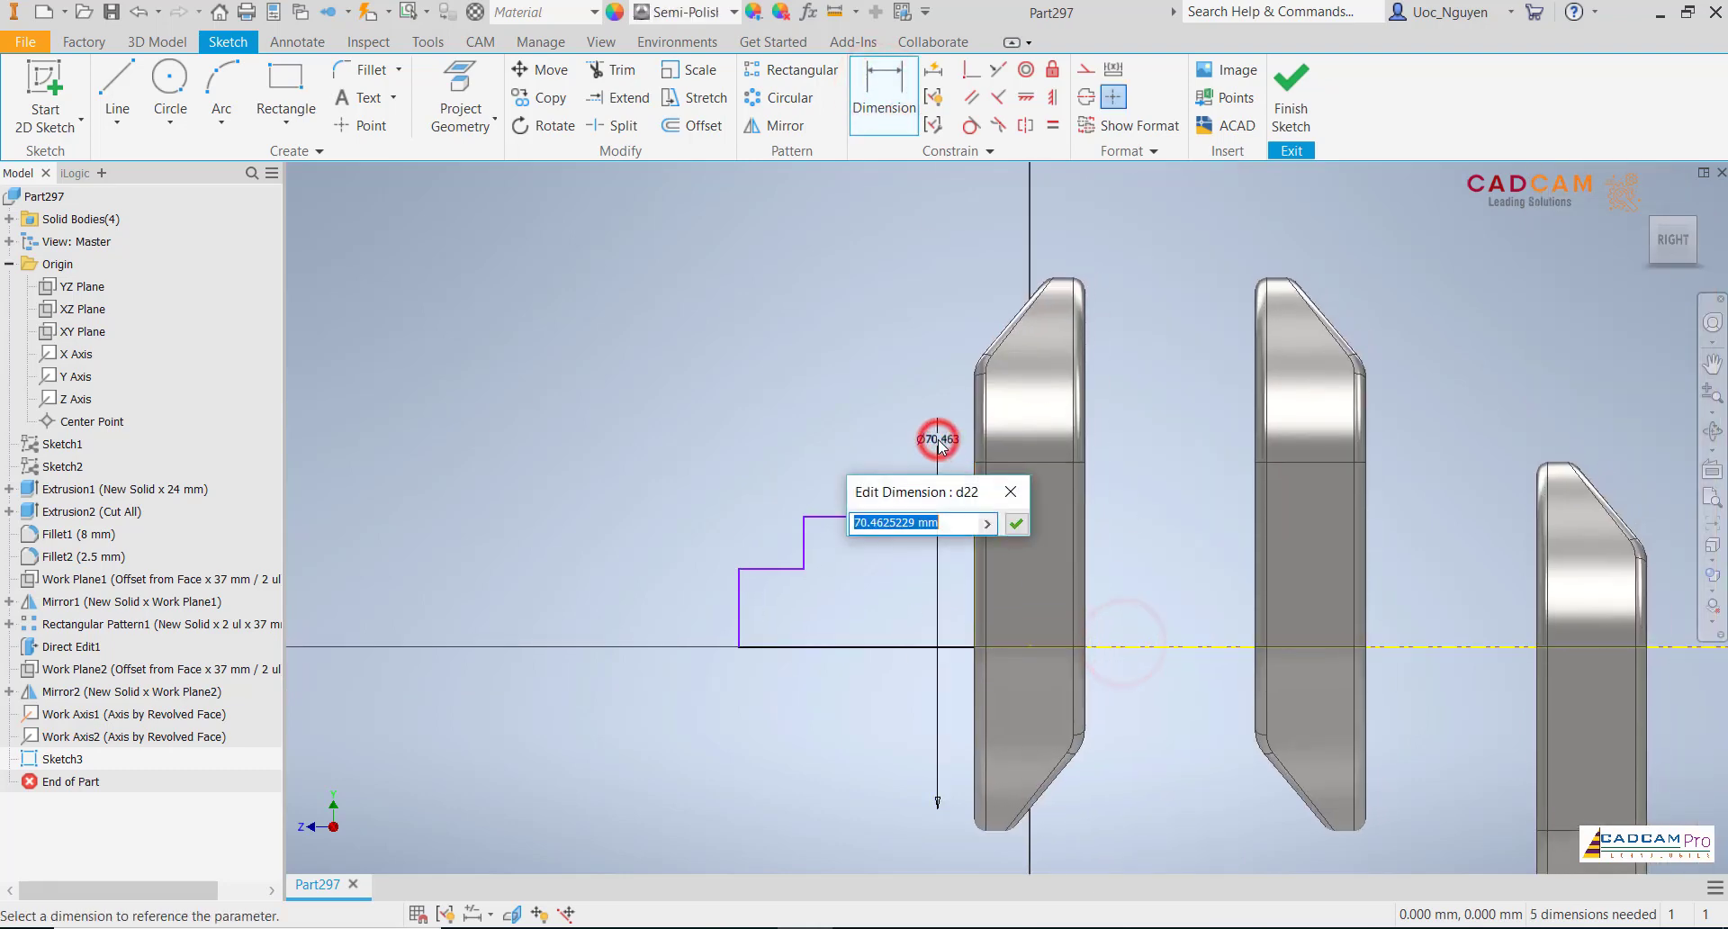
{"action": "type", "text": "70"}
{"action": "key", "text": "Return"}
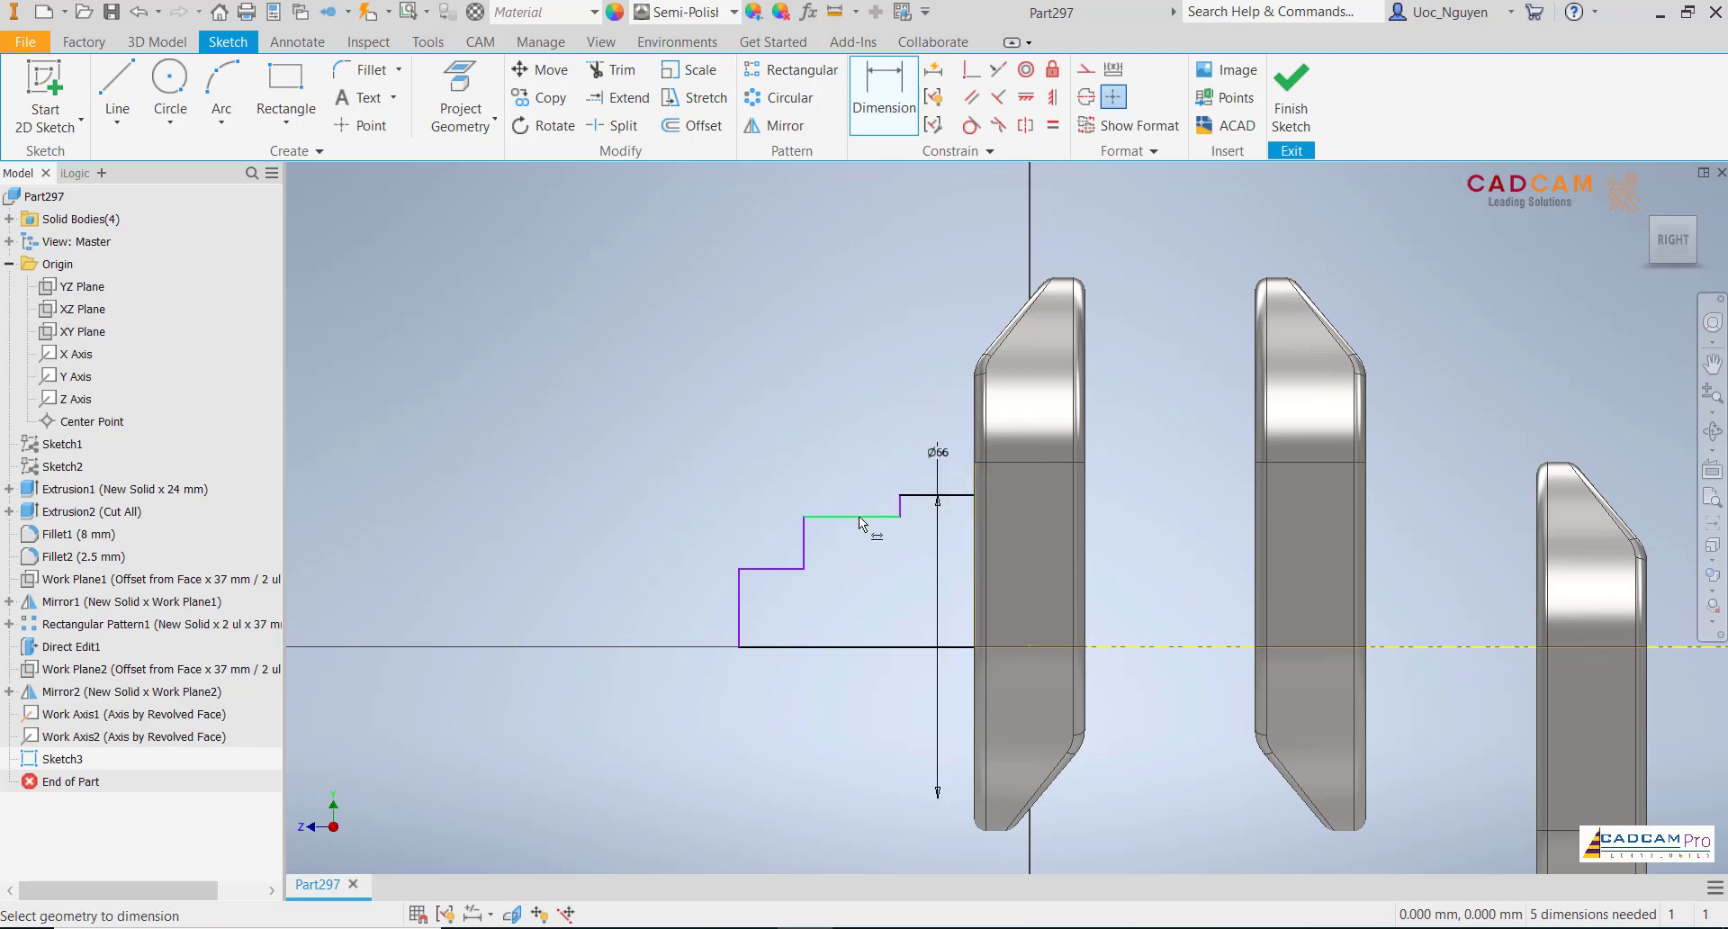
{"action": "left_click", "coordinate": [859, 517]}
{"action": "left_click", "coordinate": [1149, 650]}
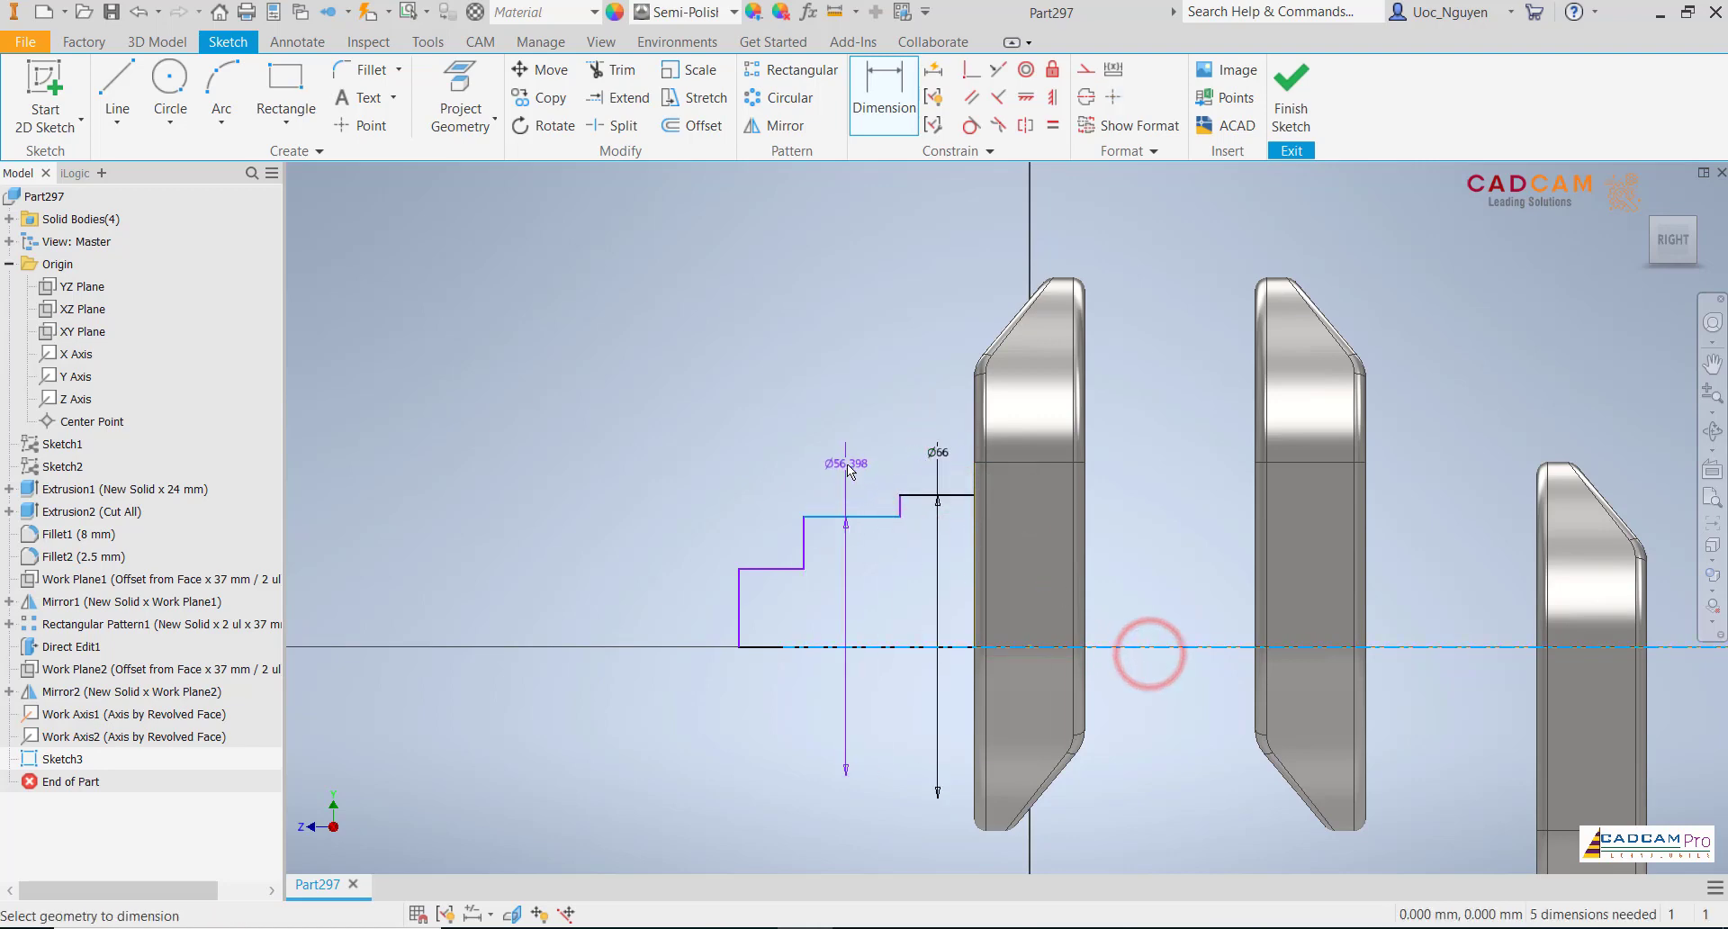
{"action": "left_click", "coordinate": [850, 469]}
{"action": "type", "text": "45"}
{"action": "key", "text": "Return"}
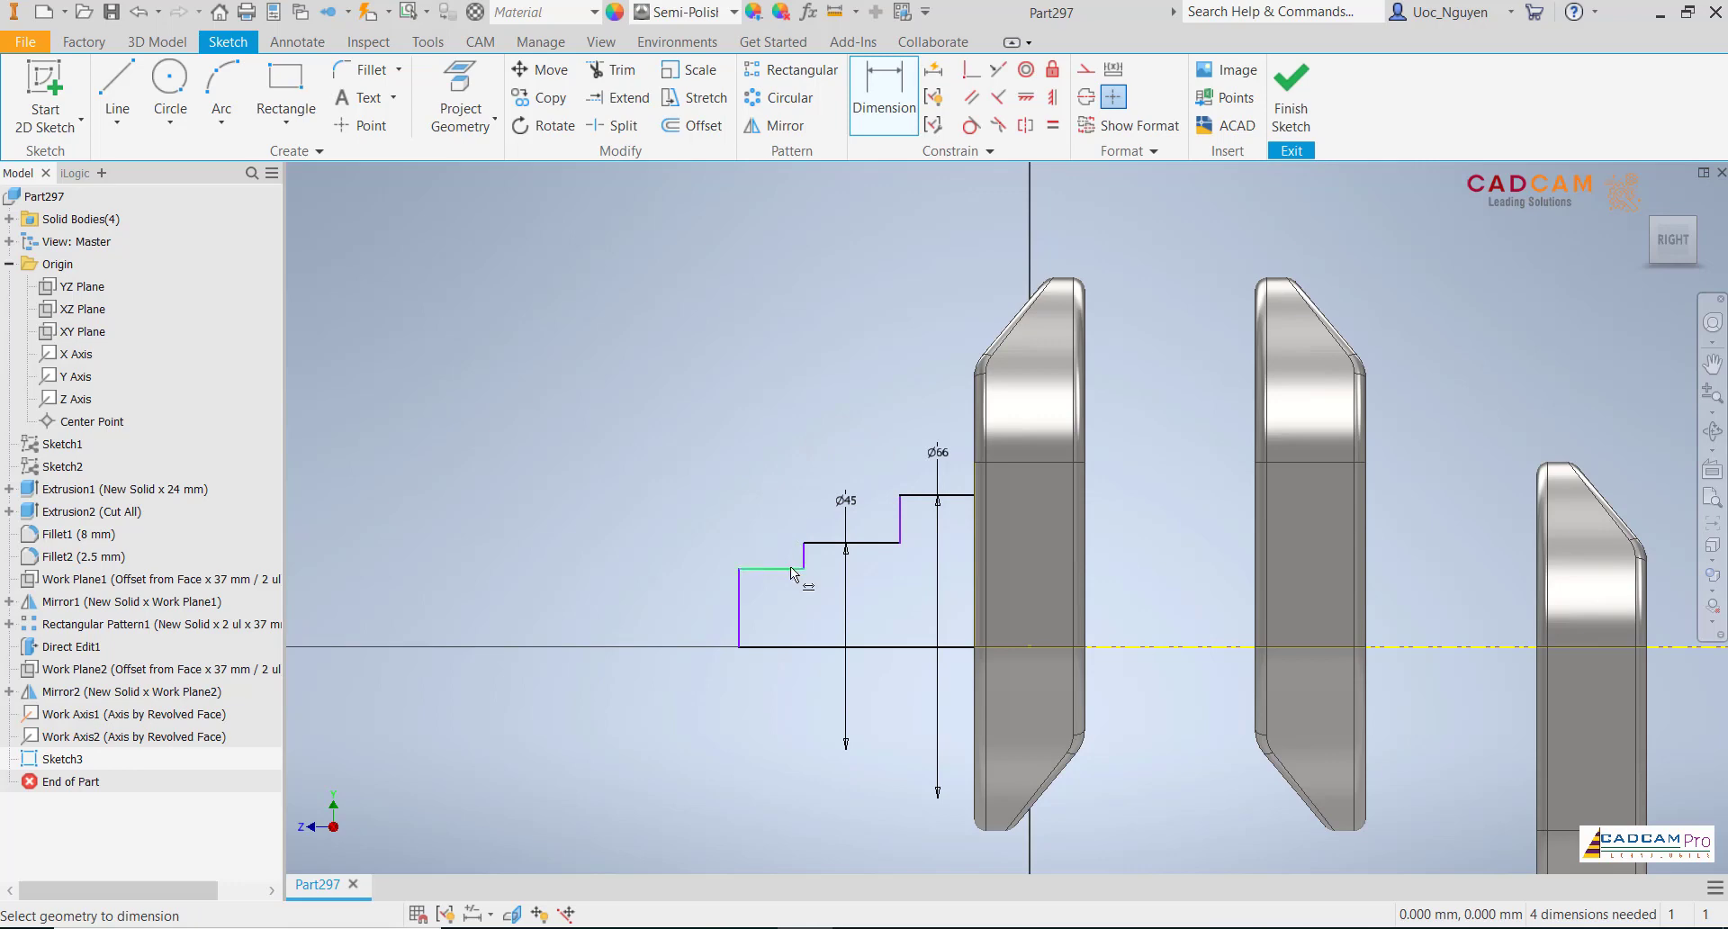
{"action": "left_click", "coordinate": [792, 569]}
{"action": "left_click", "coordinate": [1158, 646]}
{"action": "left_click", "coordinate": [762, 507]}
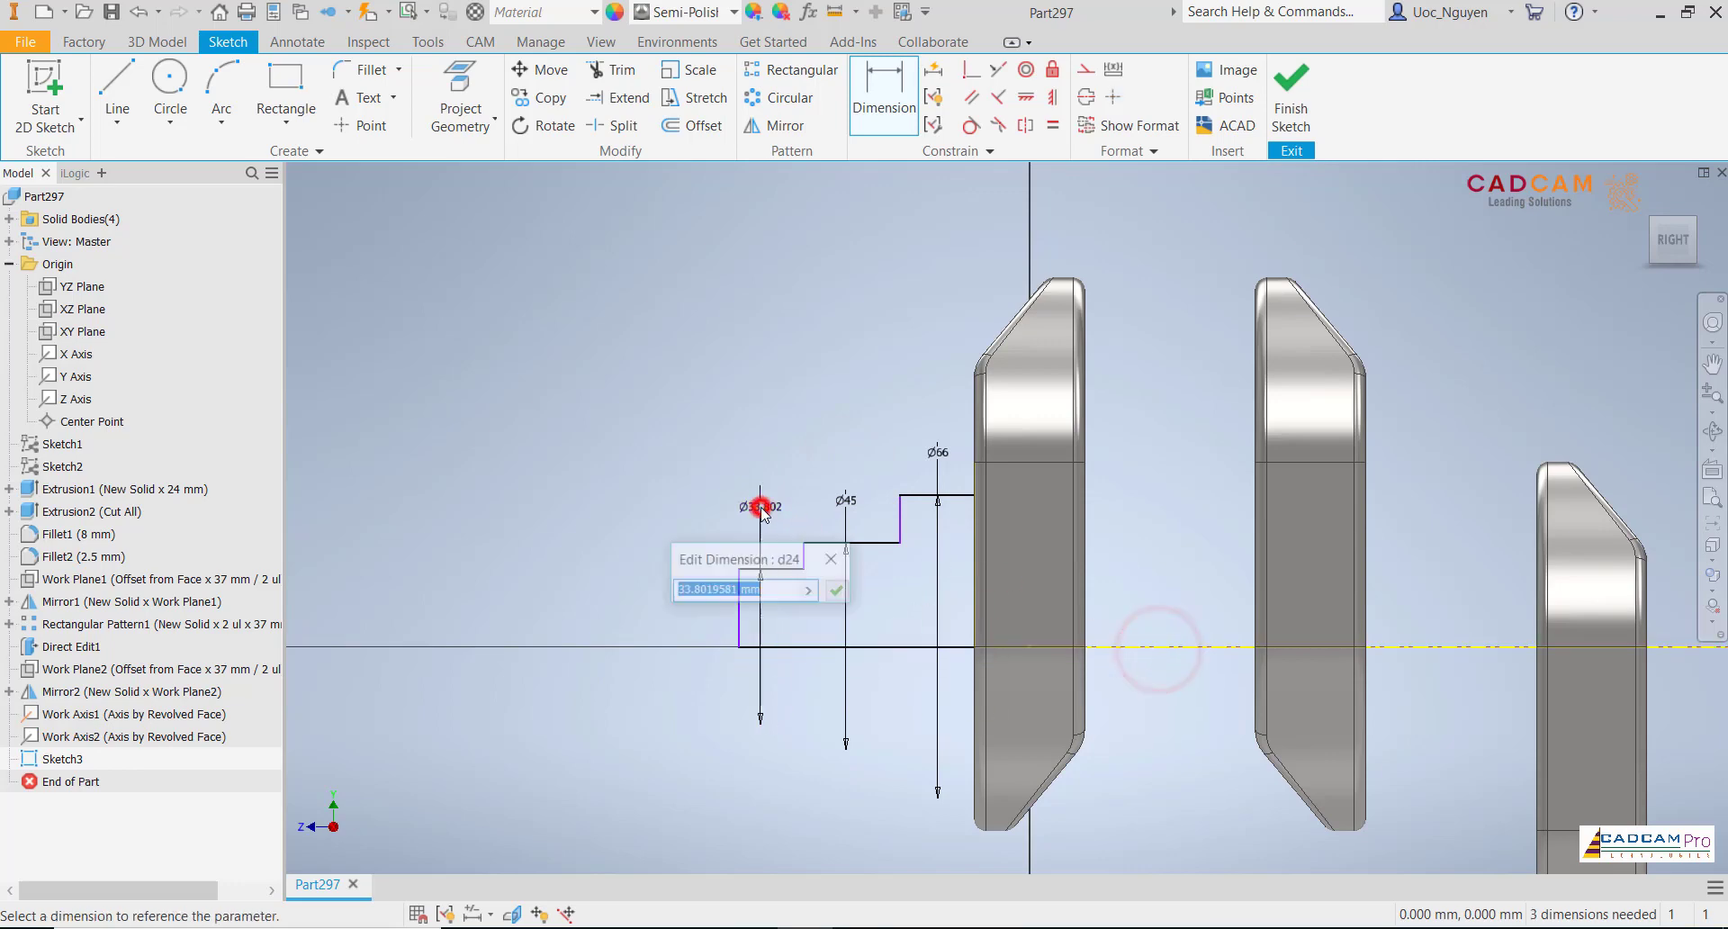
{"action": "type", "text": "35"}
{"action": "key", "text": "Return"}
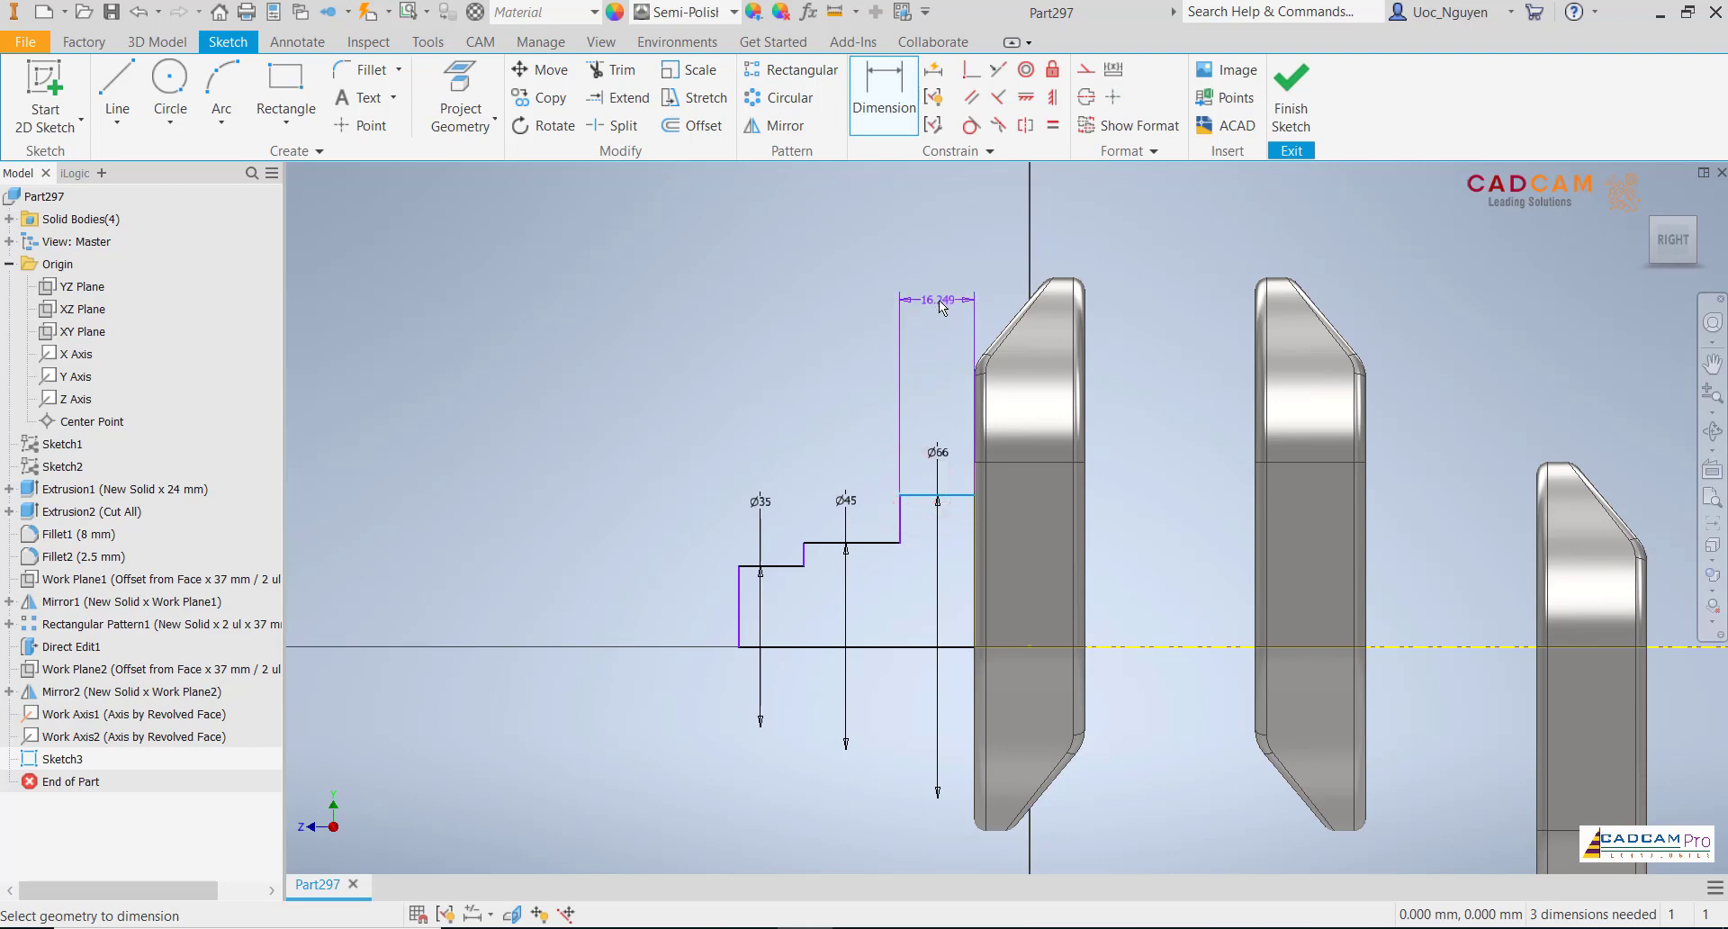
- Set the step lengths to 23, 30 and 21.6 for the Ø35 step
{"action": "left_click", "coordinate": [938, 300]}
{"action": "type", "text": "2"}
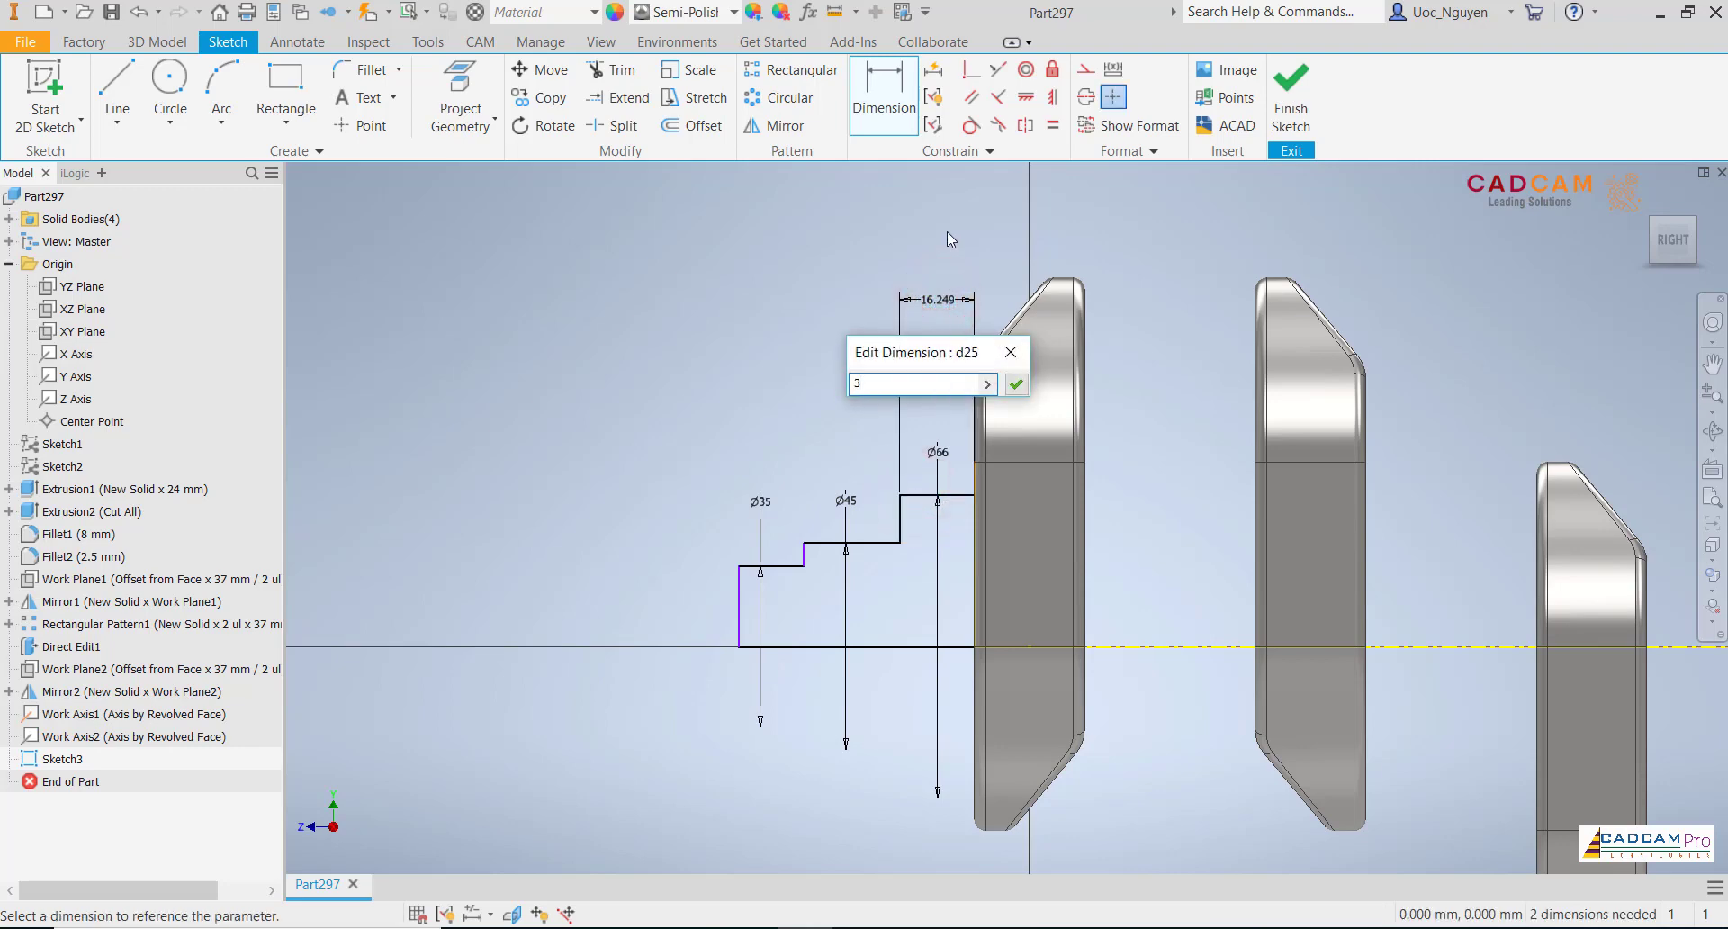
{"action": "type", "text": "3"}
{"action": "key", "text": "Return"}
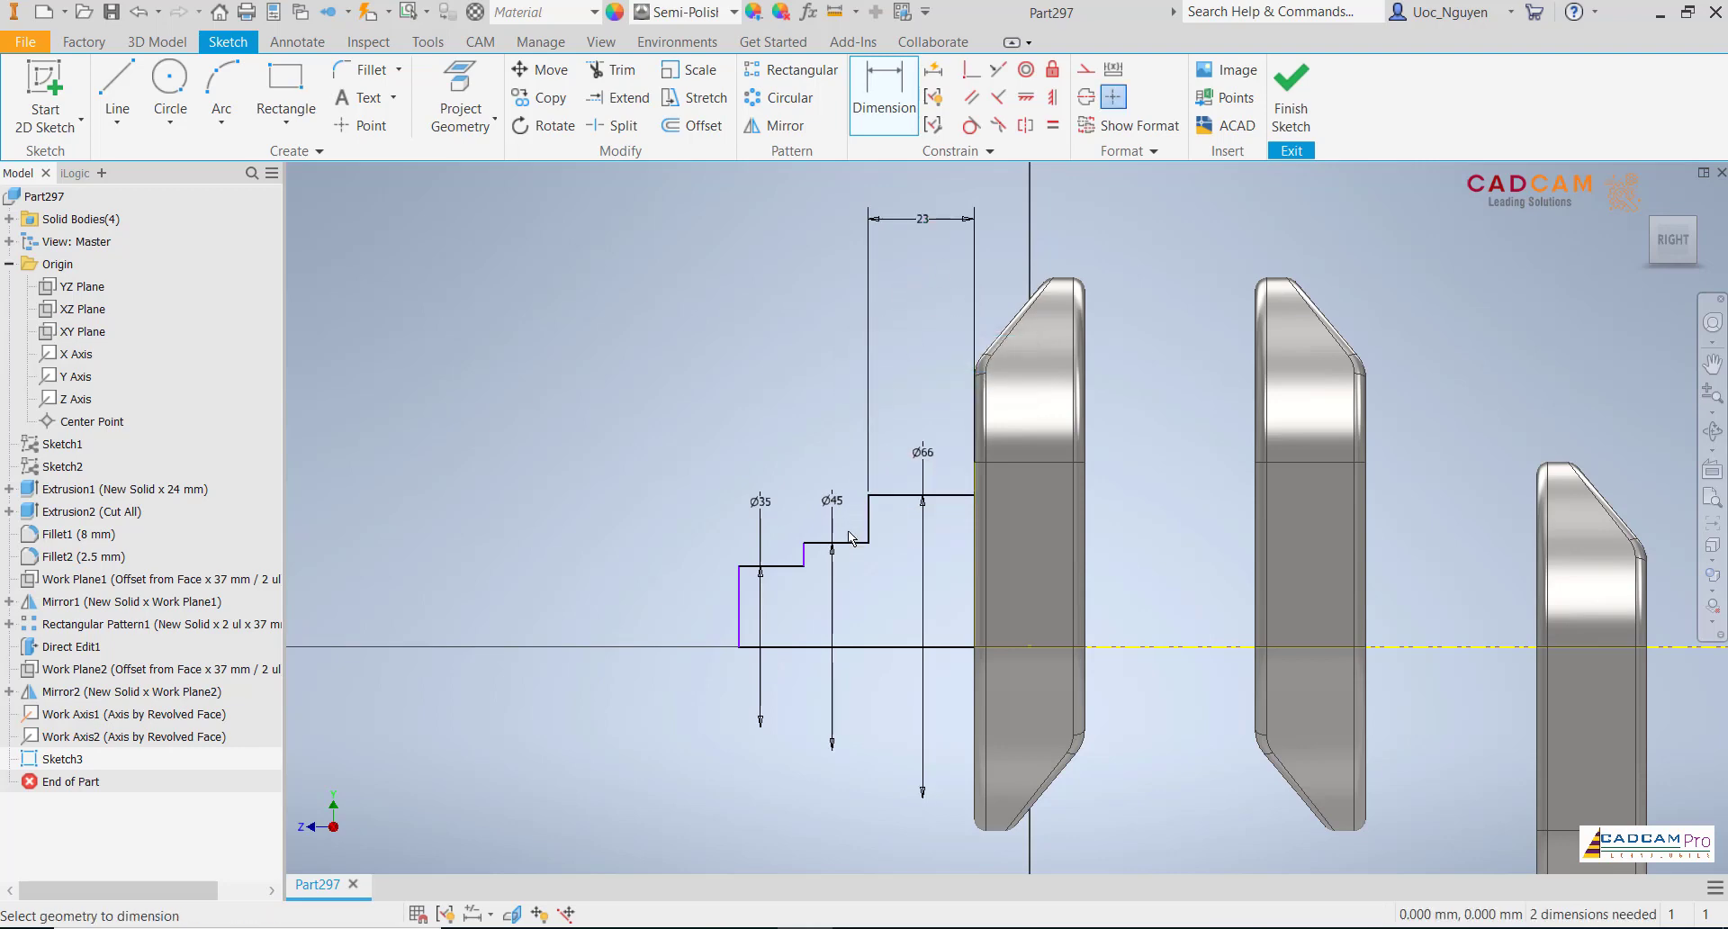
{"action": "left_click", "coordinate": [850, 544]}
{"action": "left_click", "coordinate": [842, 224]}
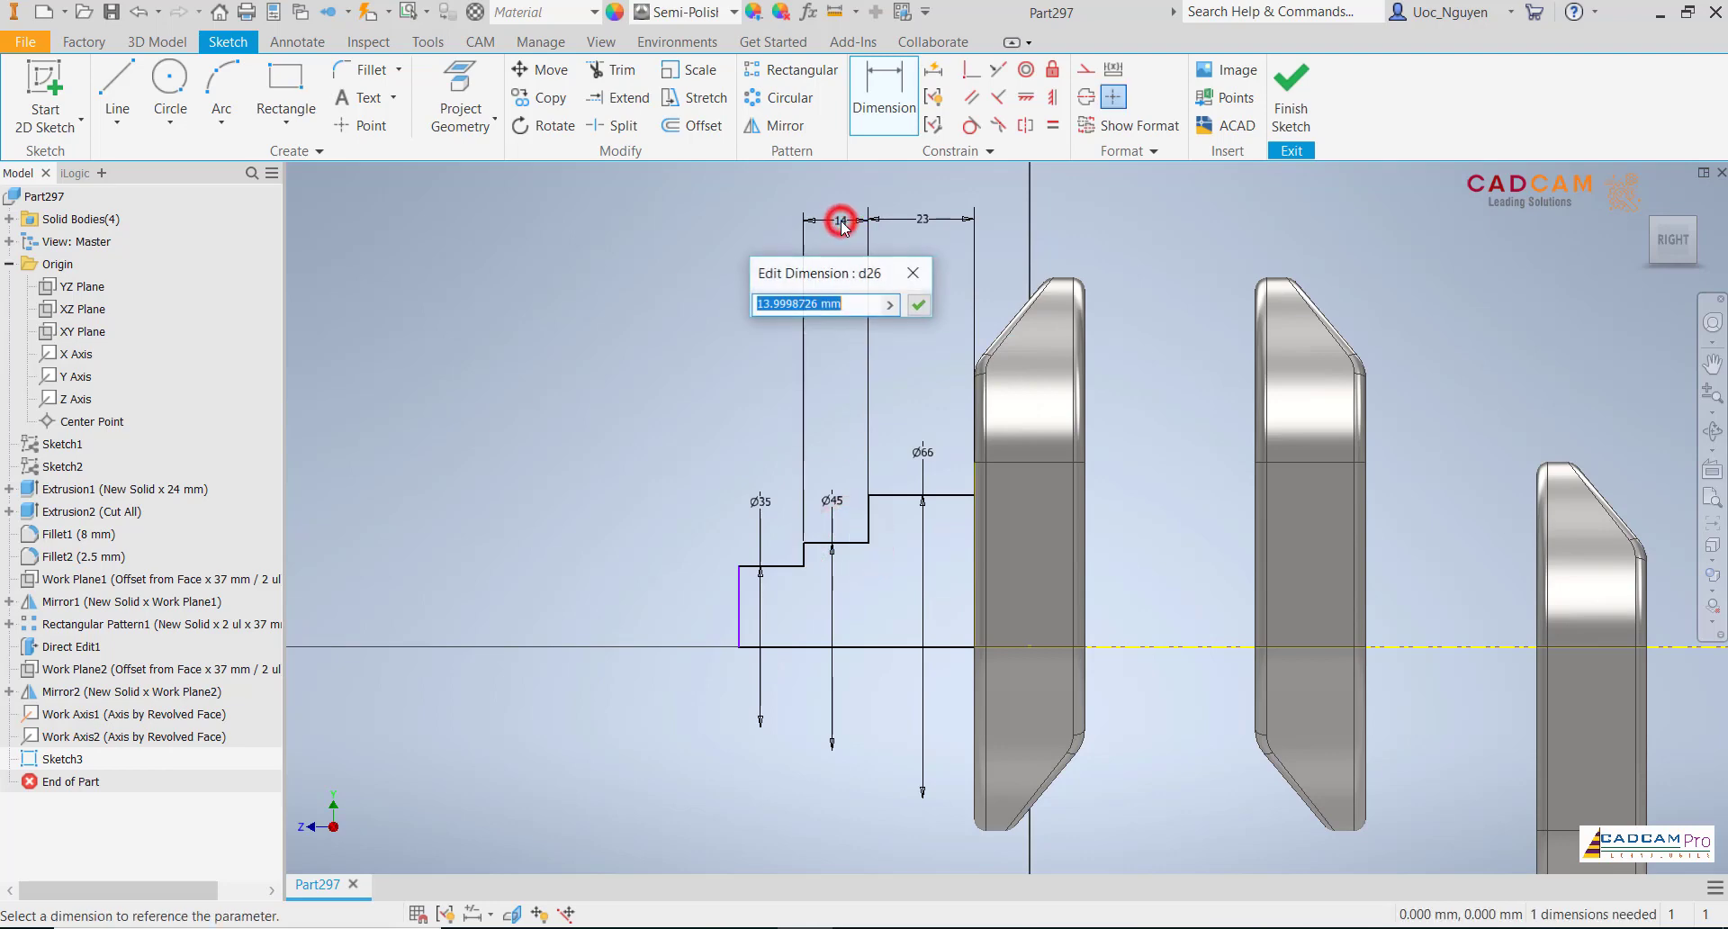
{"action": "type", "text": "30"}
{"action": "key", "text": "Return"}
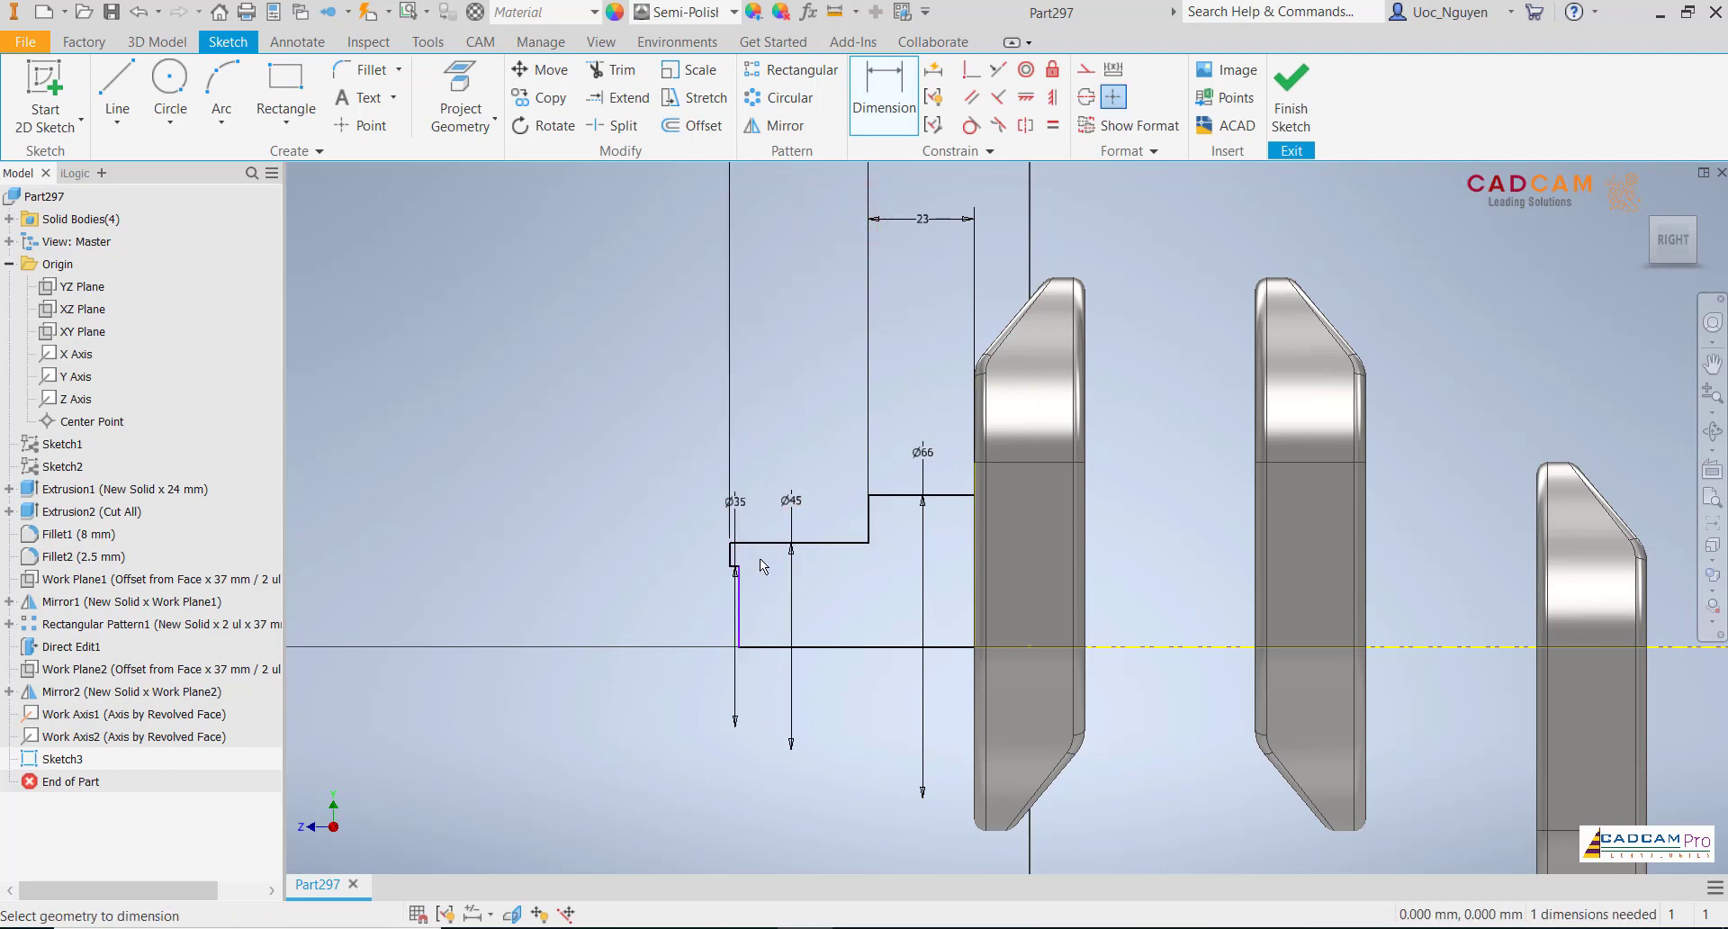
{"action": "left_click_drag", "start_coordinate": [745, 608], "coordinate": [654, 612]}
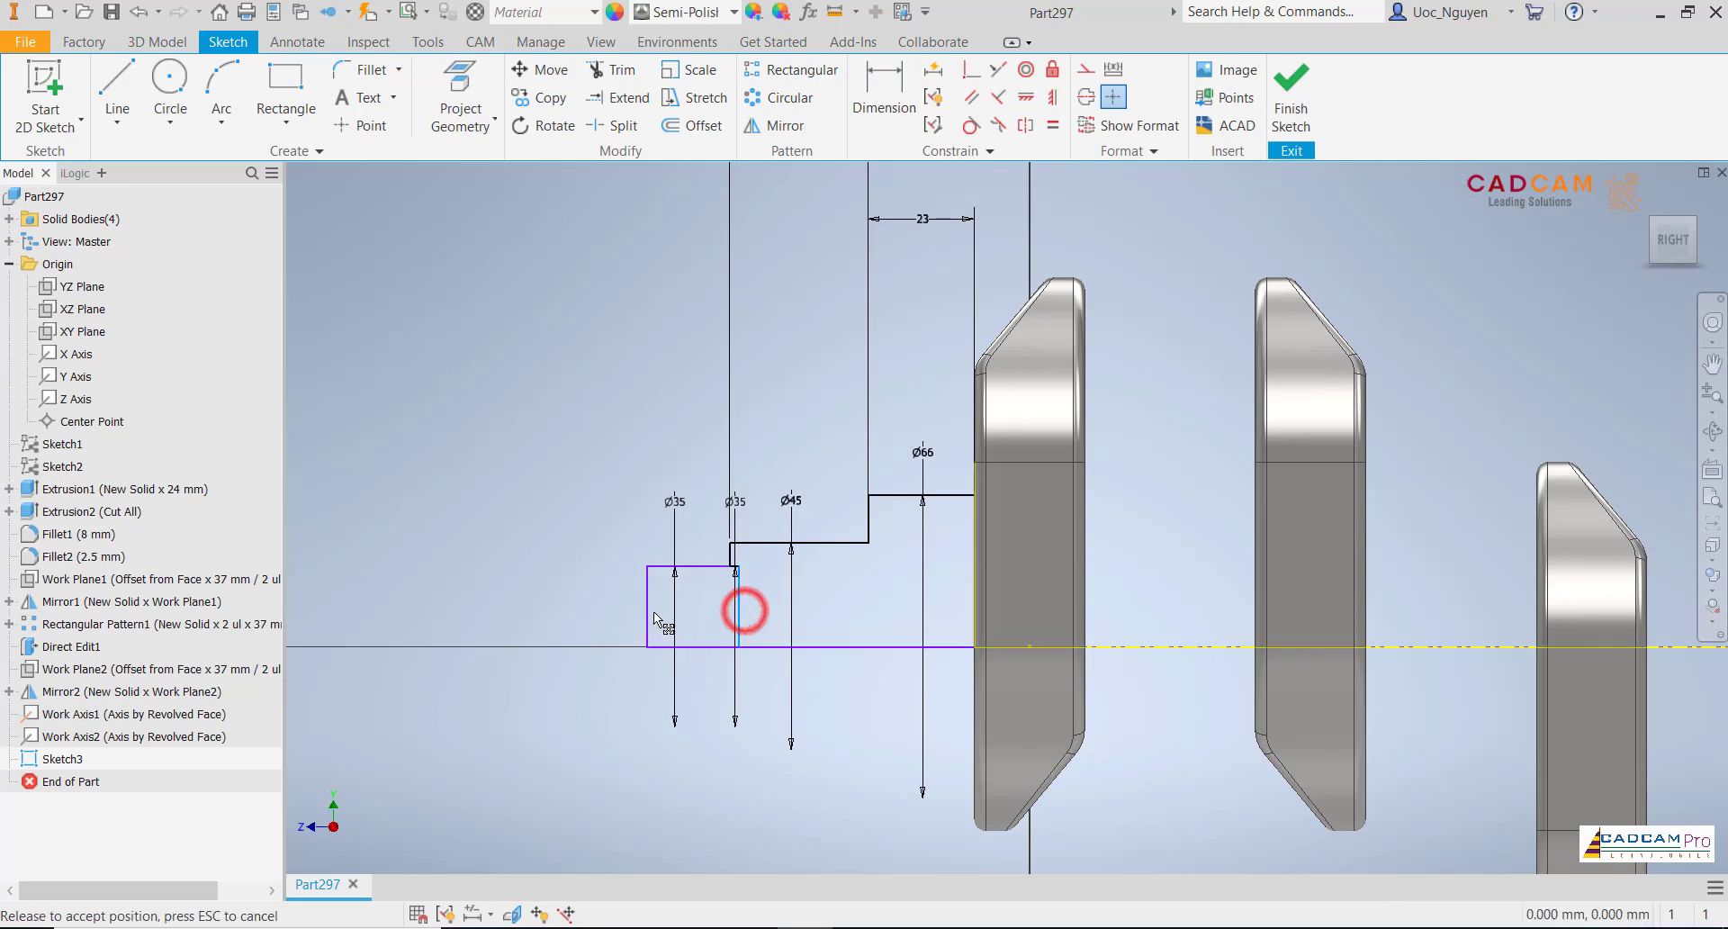
{"action": "left_click", "coordinate": [896, 81]}
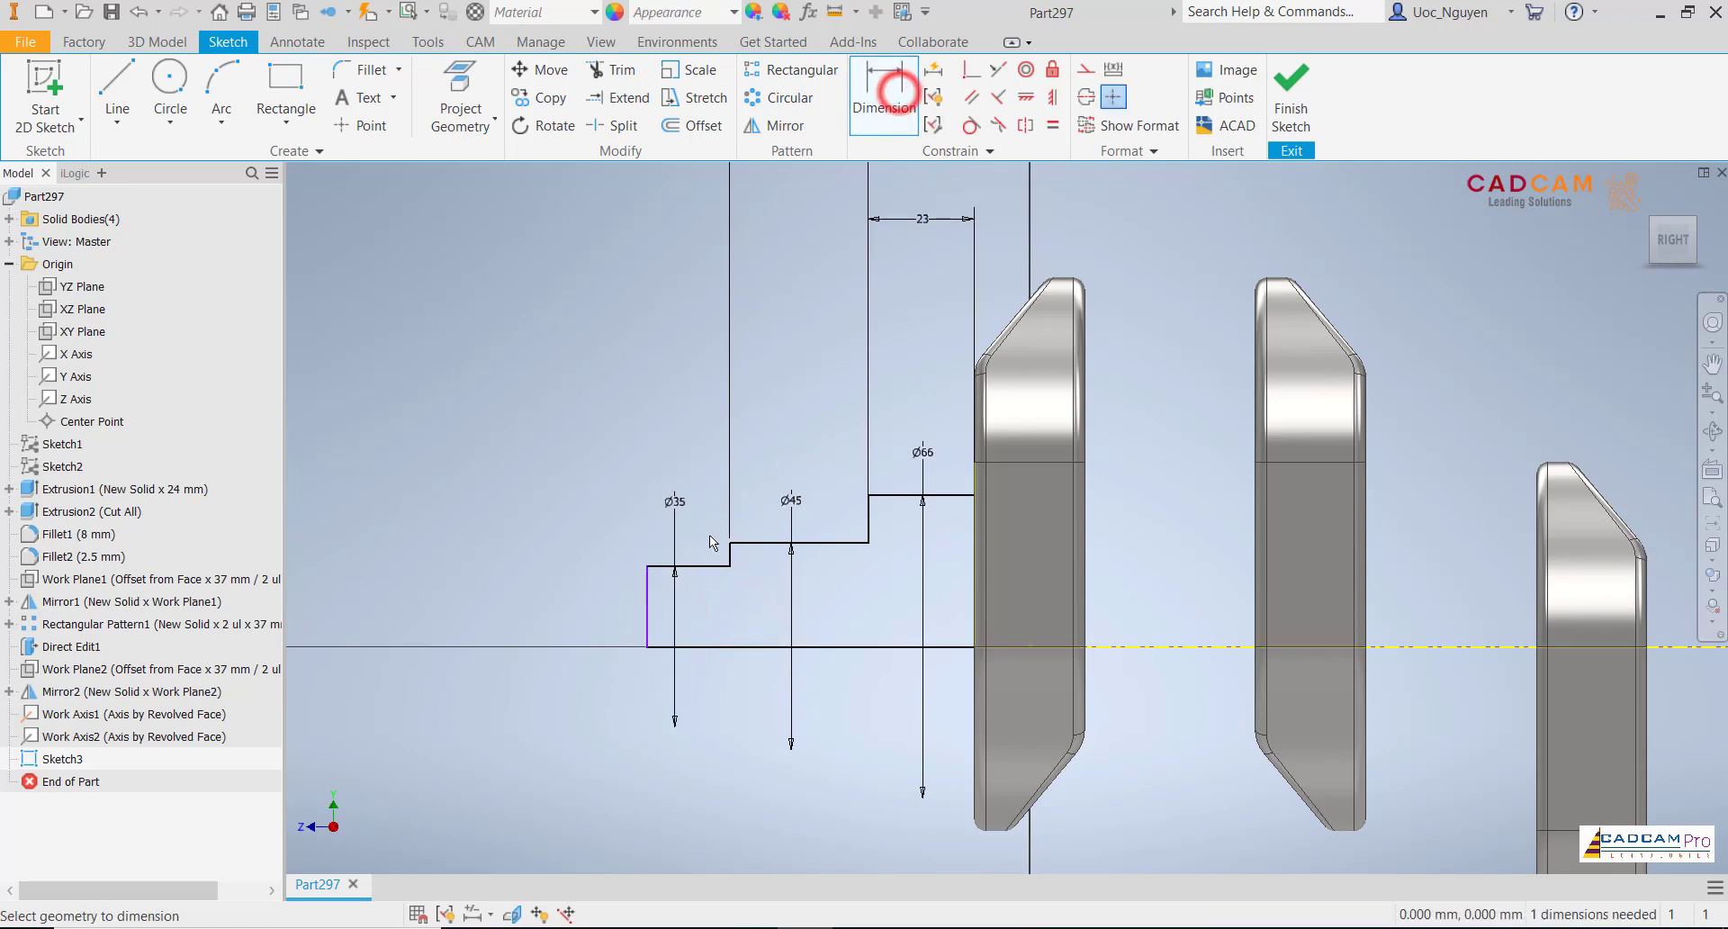
{"action": "left_click", "coordinate": [695, 566]}
{"action": "left_click", "coordinate": [680, 390]}
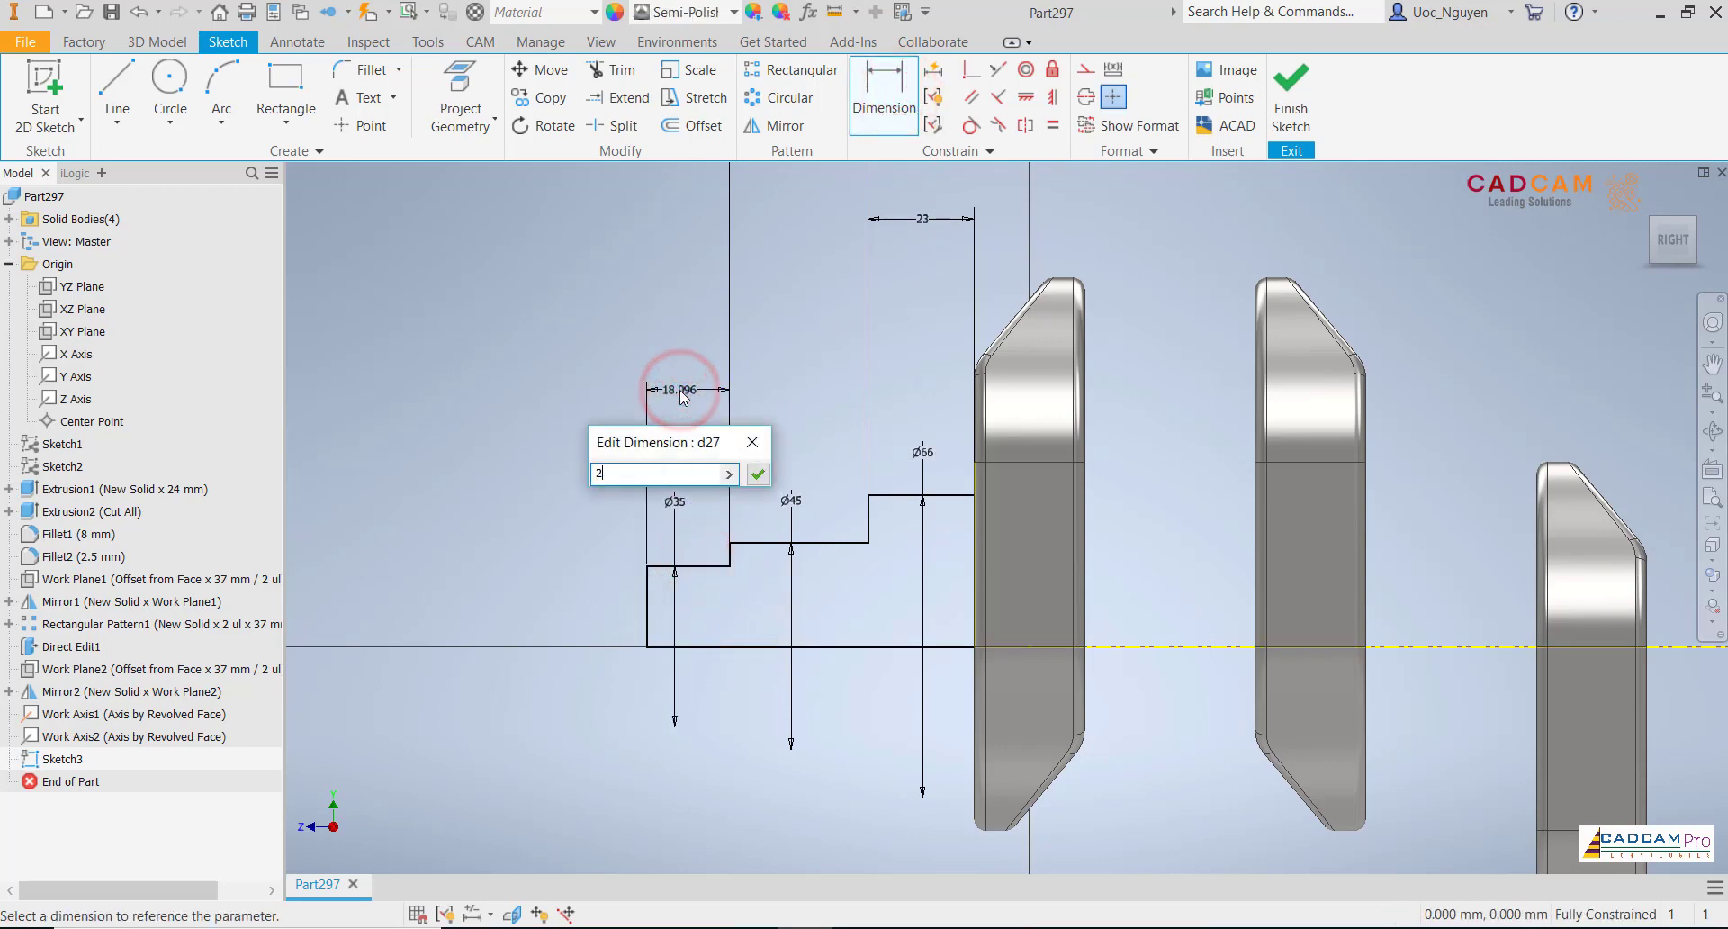
{"action": "type", "text": "21.6"}
{"action": "key", "text": "Return"}
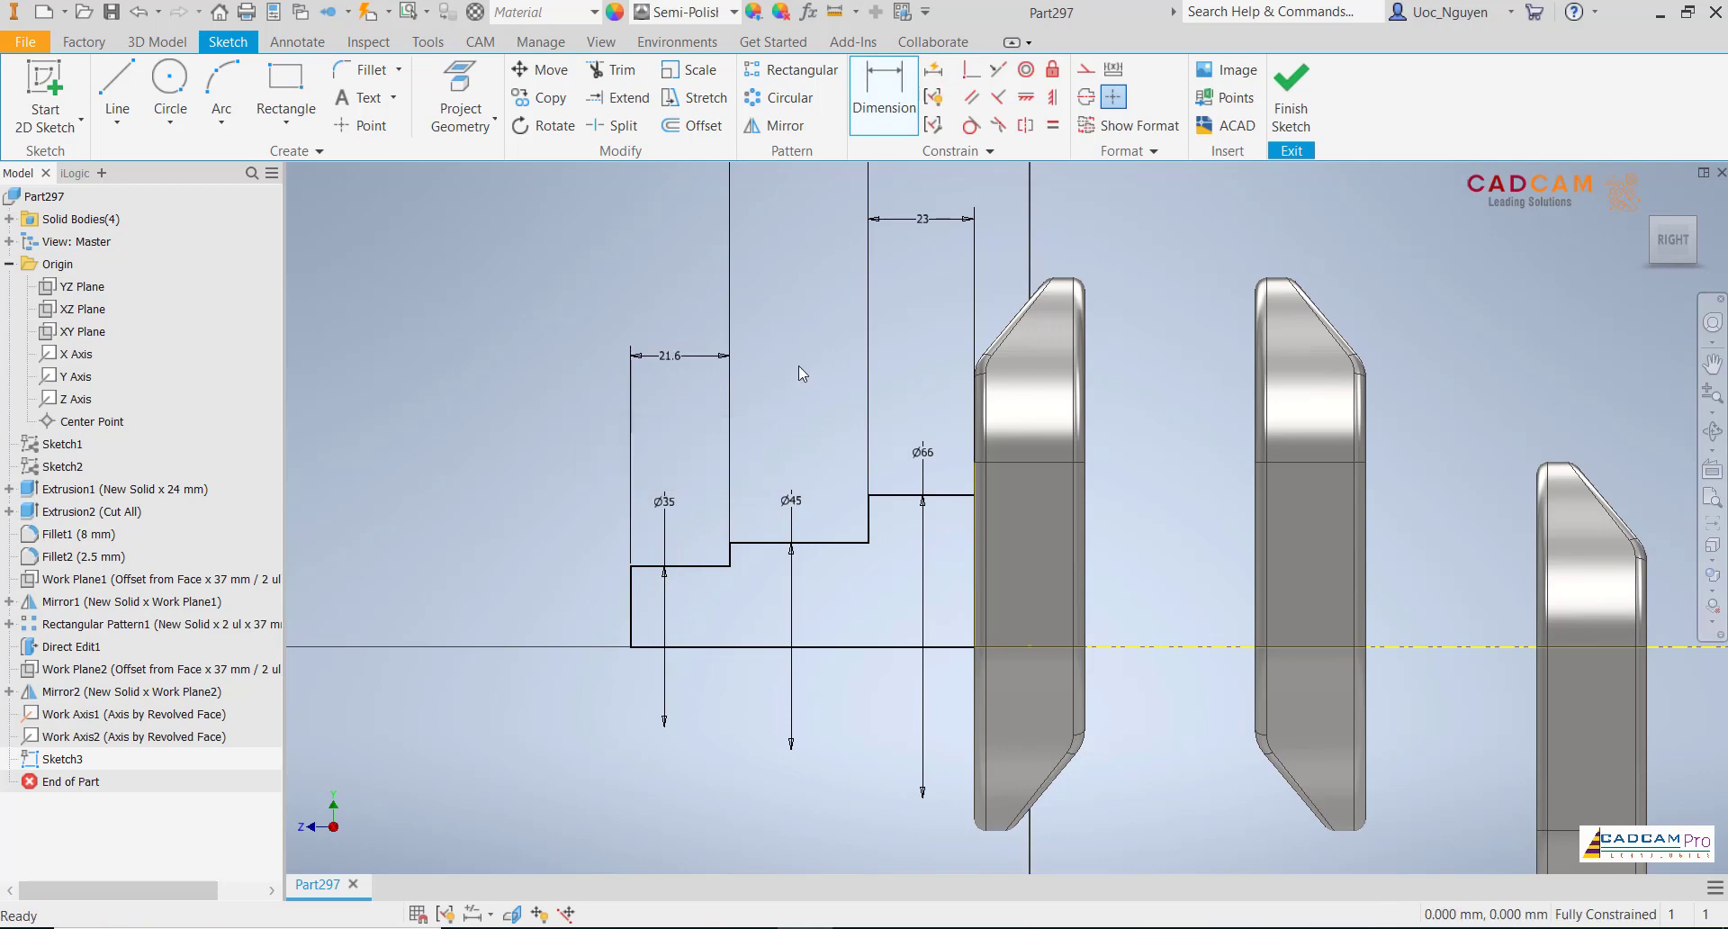
- Drag the 30 and 23 dimensions into line with the 21.6 dimension
{"action": "scroll", "coordinate": [754, 531], "scroll_direction": "down", "scroll_amount": 3}
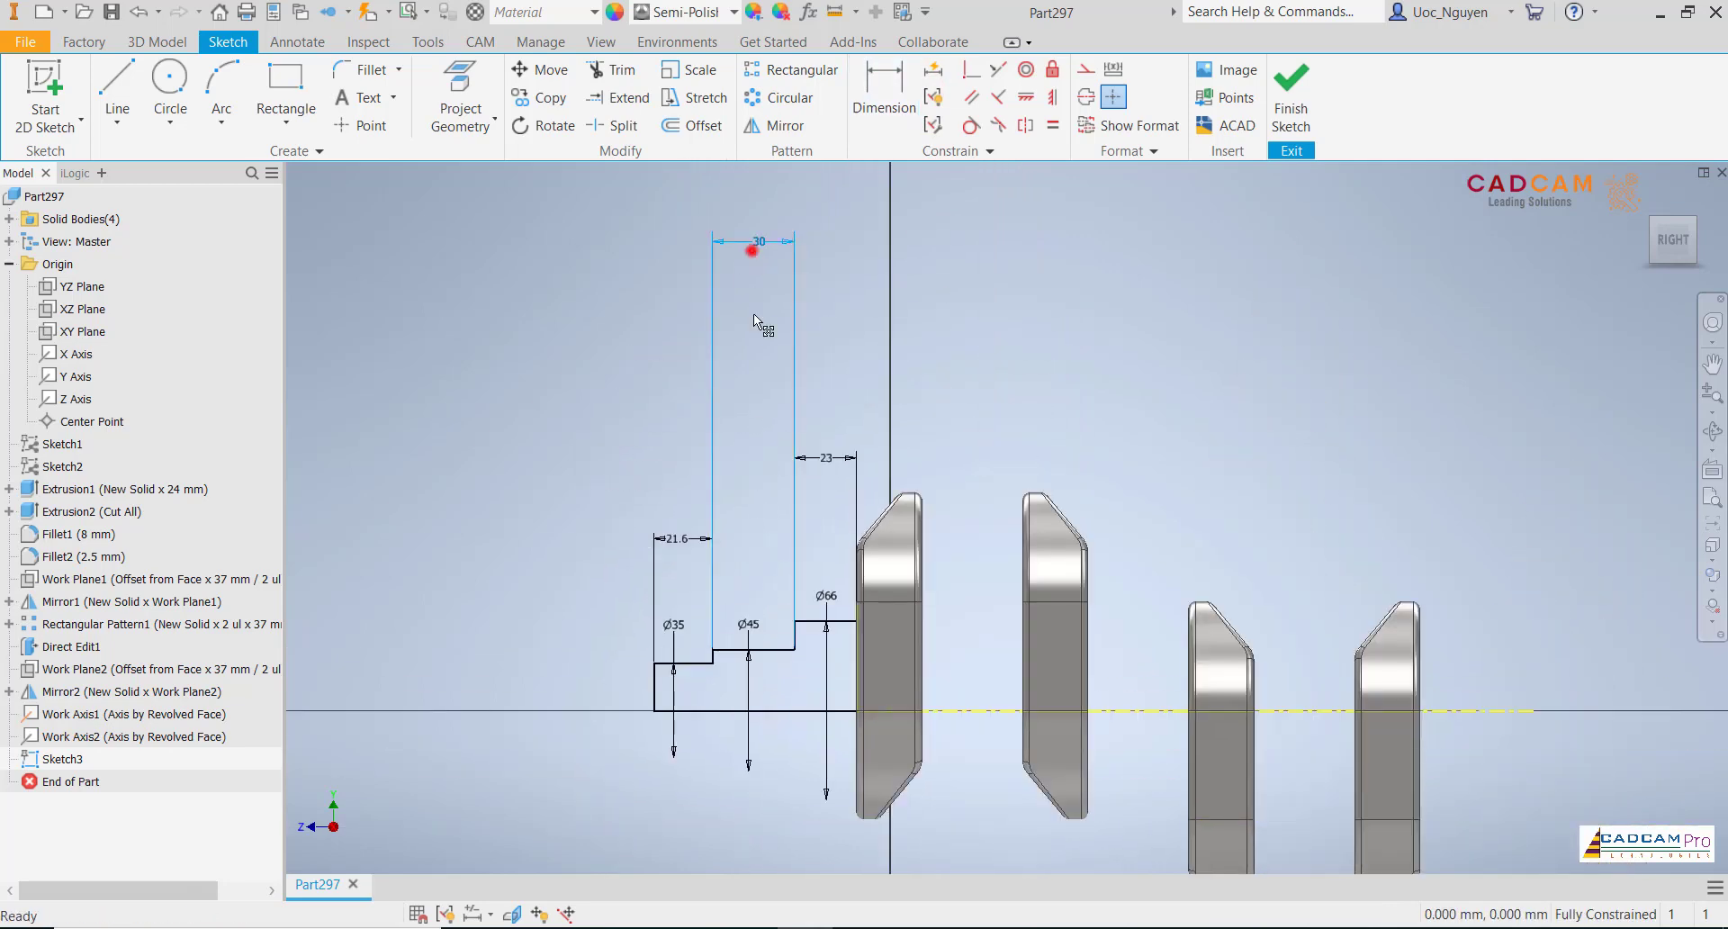
{"action": "left_click_drag", "start_coordinate": [736, 251], "coordinate": [745, 538]}
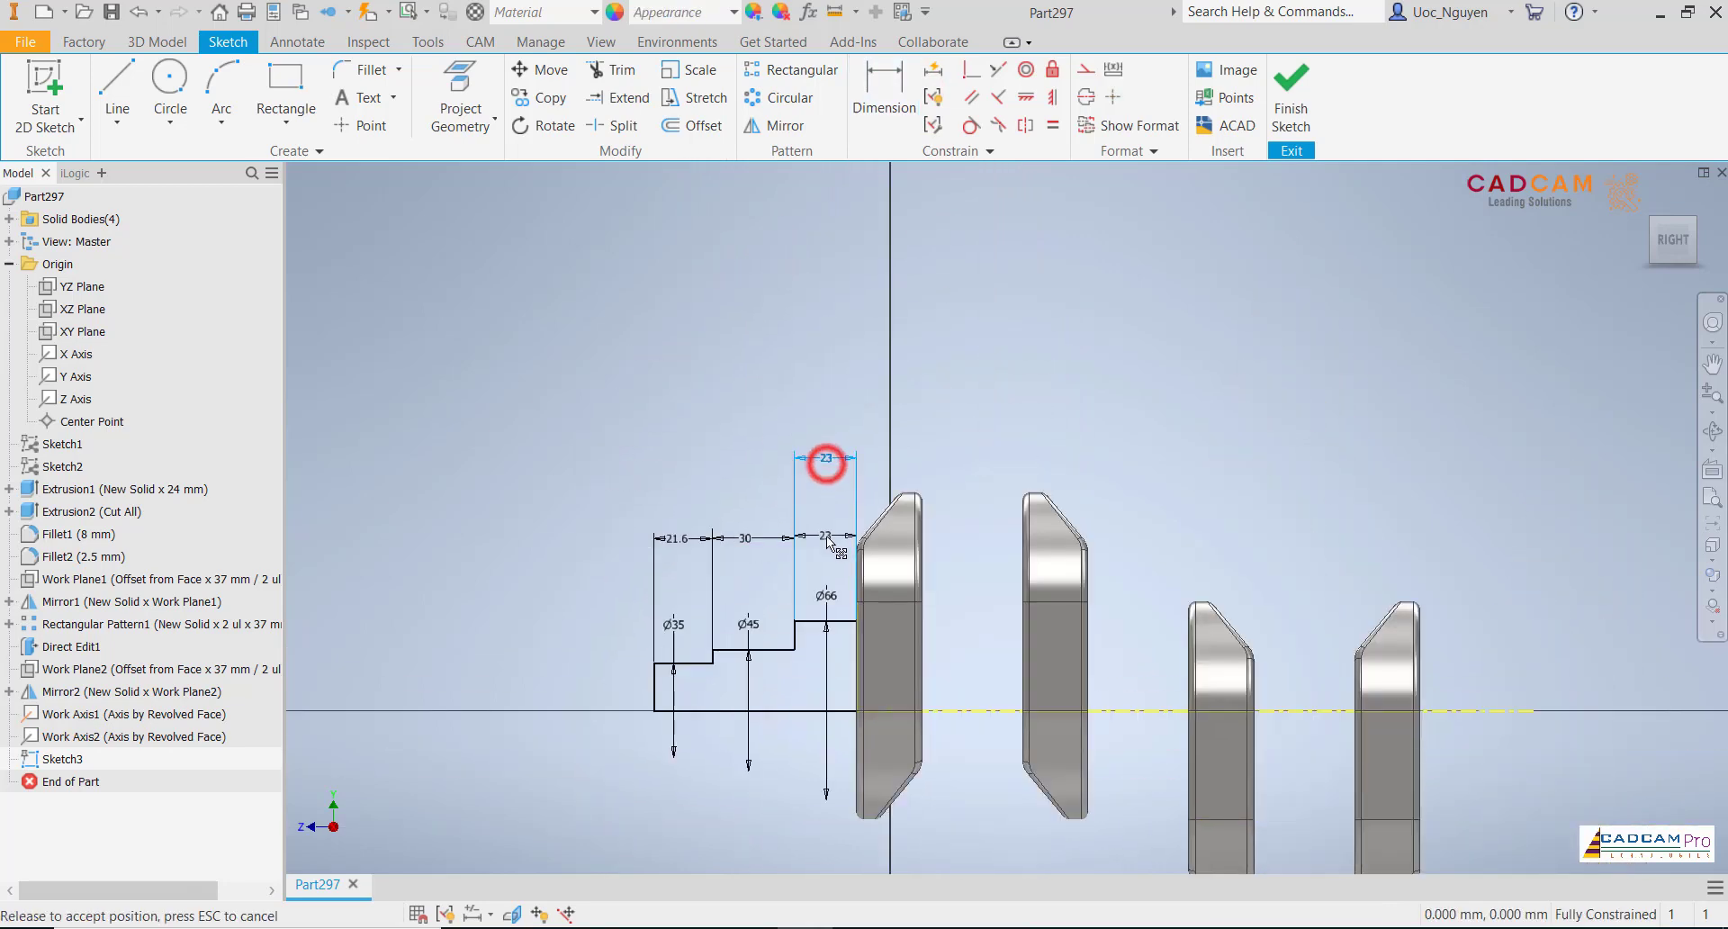
{"action": "left_click_drag", "start_coordinate": [828, 462], "coordinate": [824, 542]}
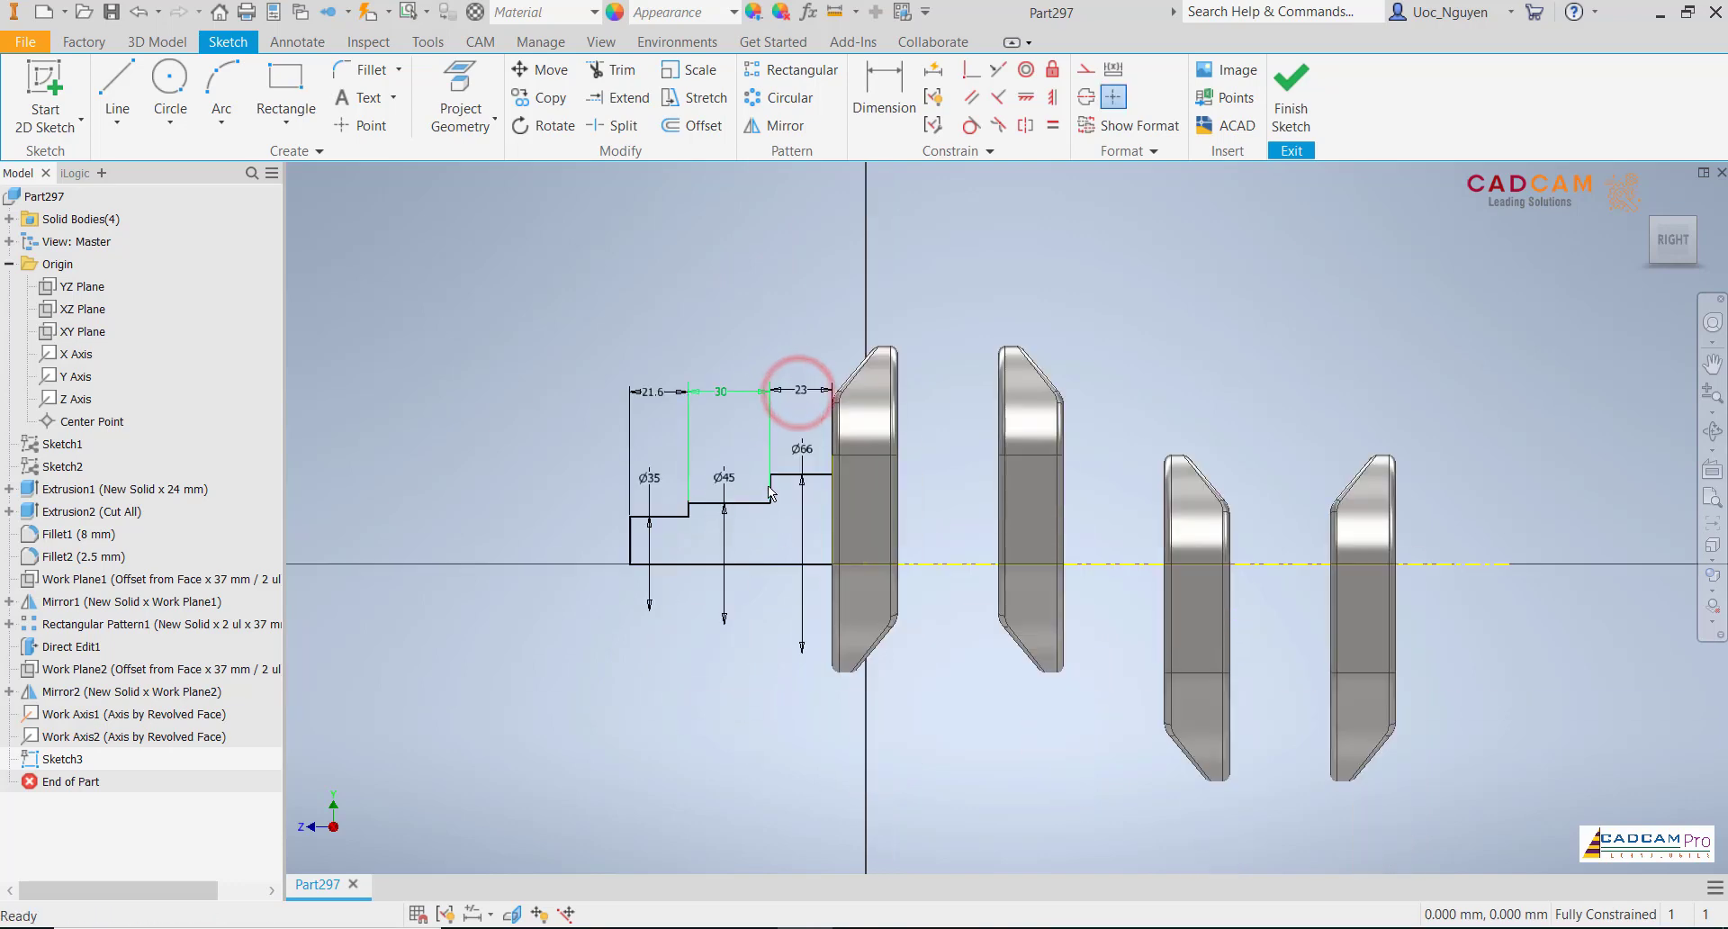
{"action": "scroll", "coordinate": [769, 523], "scroll_direction": "up", "scroll_amount": 3}
{"action": "middle_click_drag", "start_coordinate": [684, 412], "coordinate": [813, 475]}
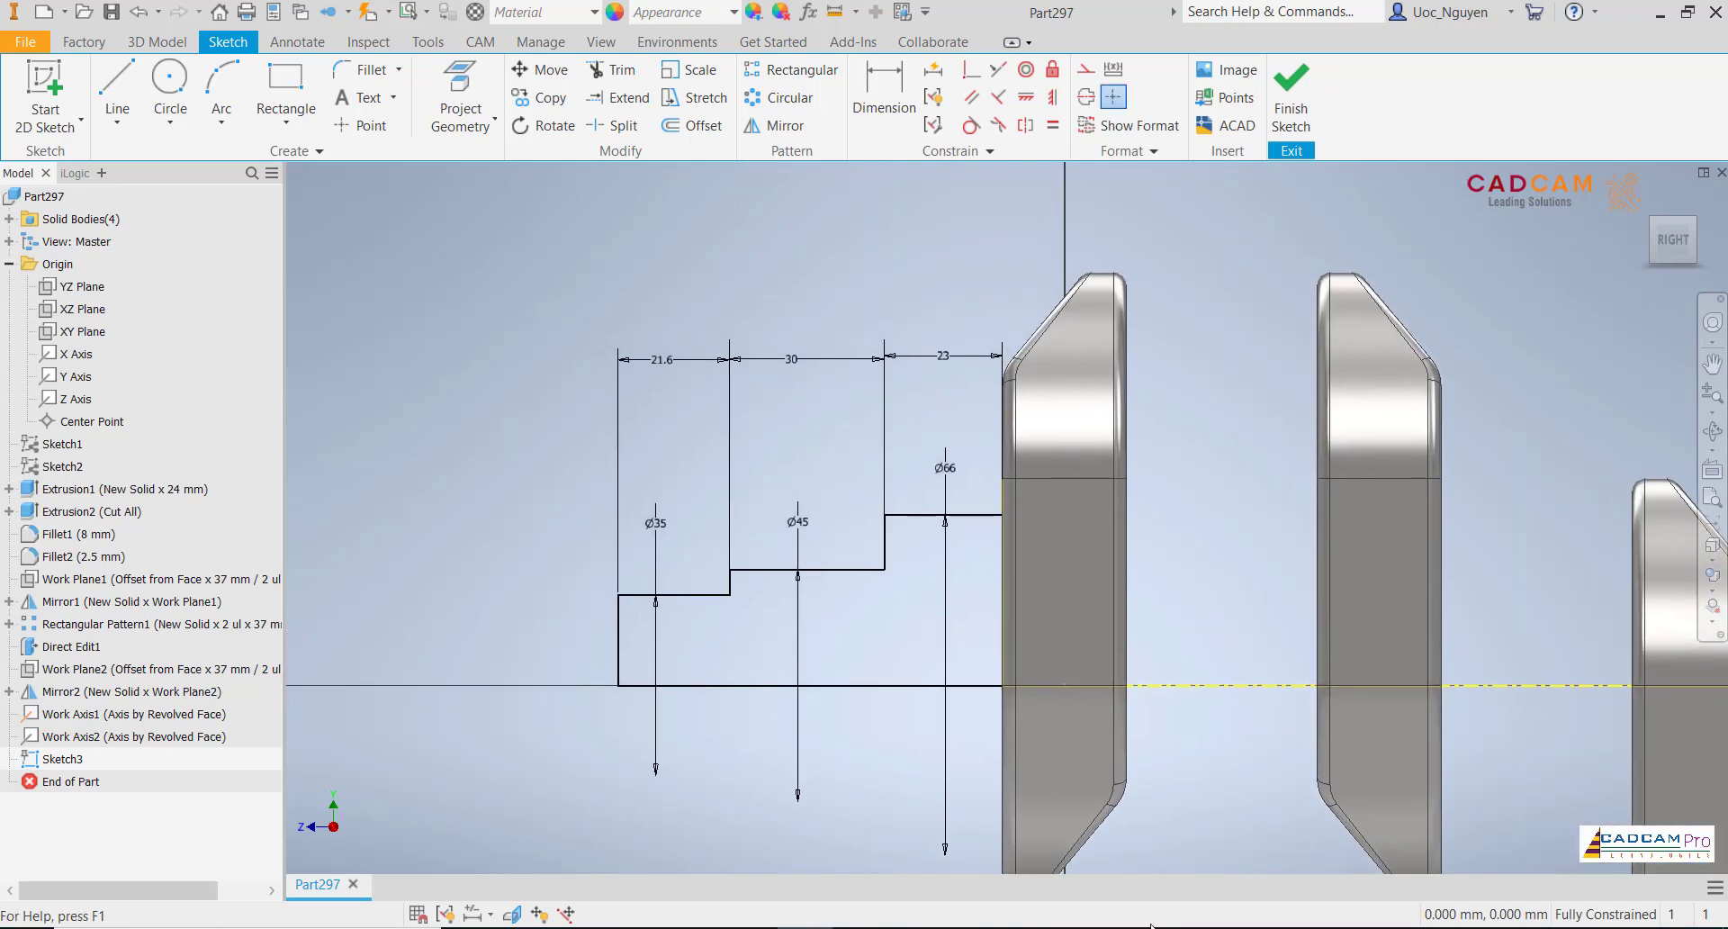
{"action": "key", "text": "alt+Tab"}
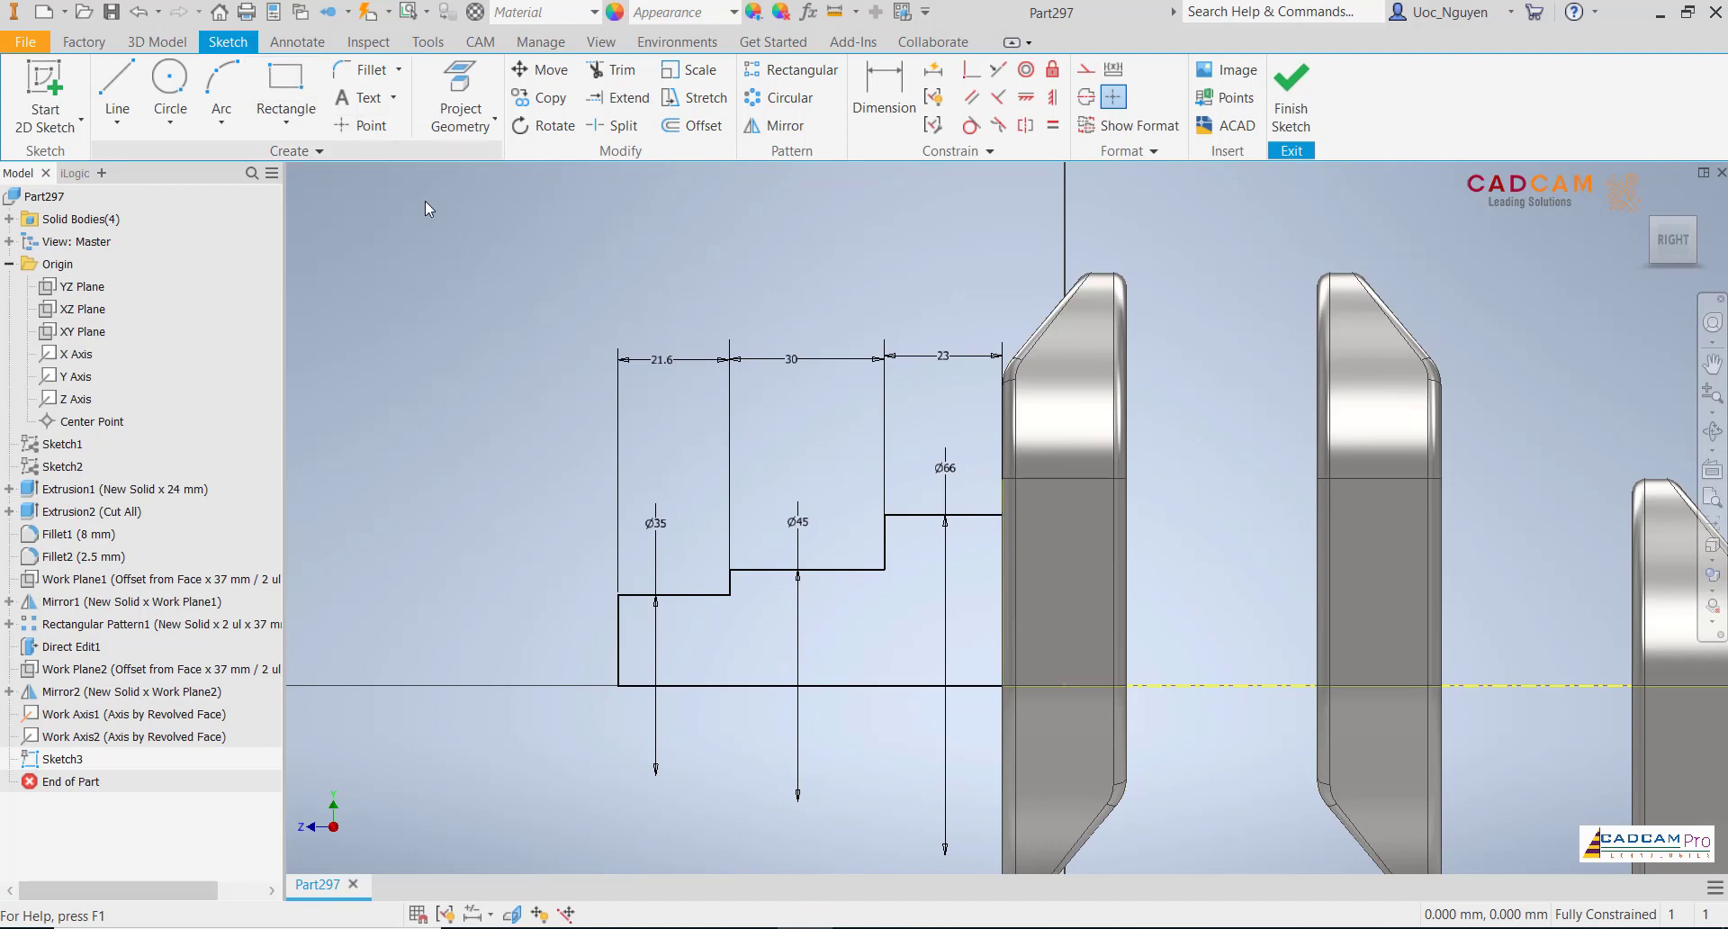
{"action": "middle_click_drag", "start_coordinate": [681, 517], "coordinate": [682, 461]}
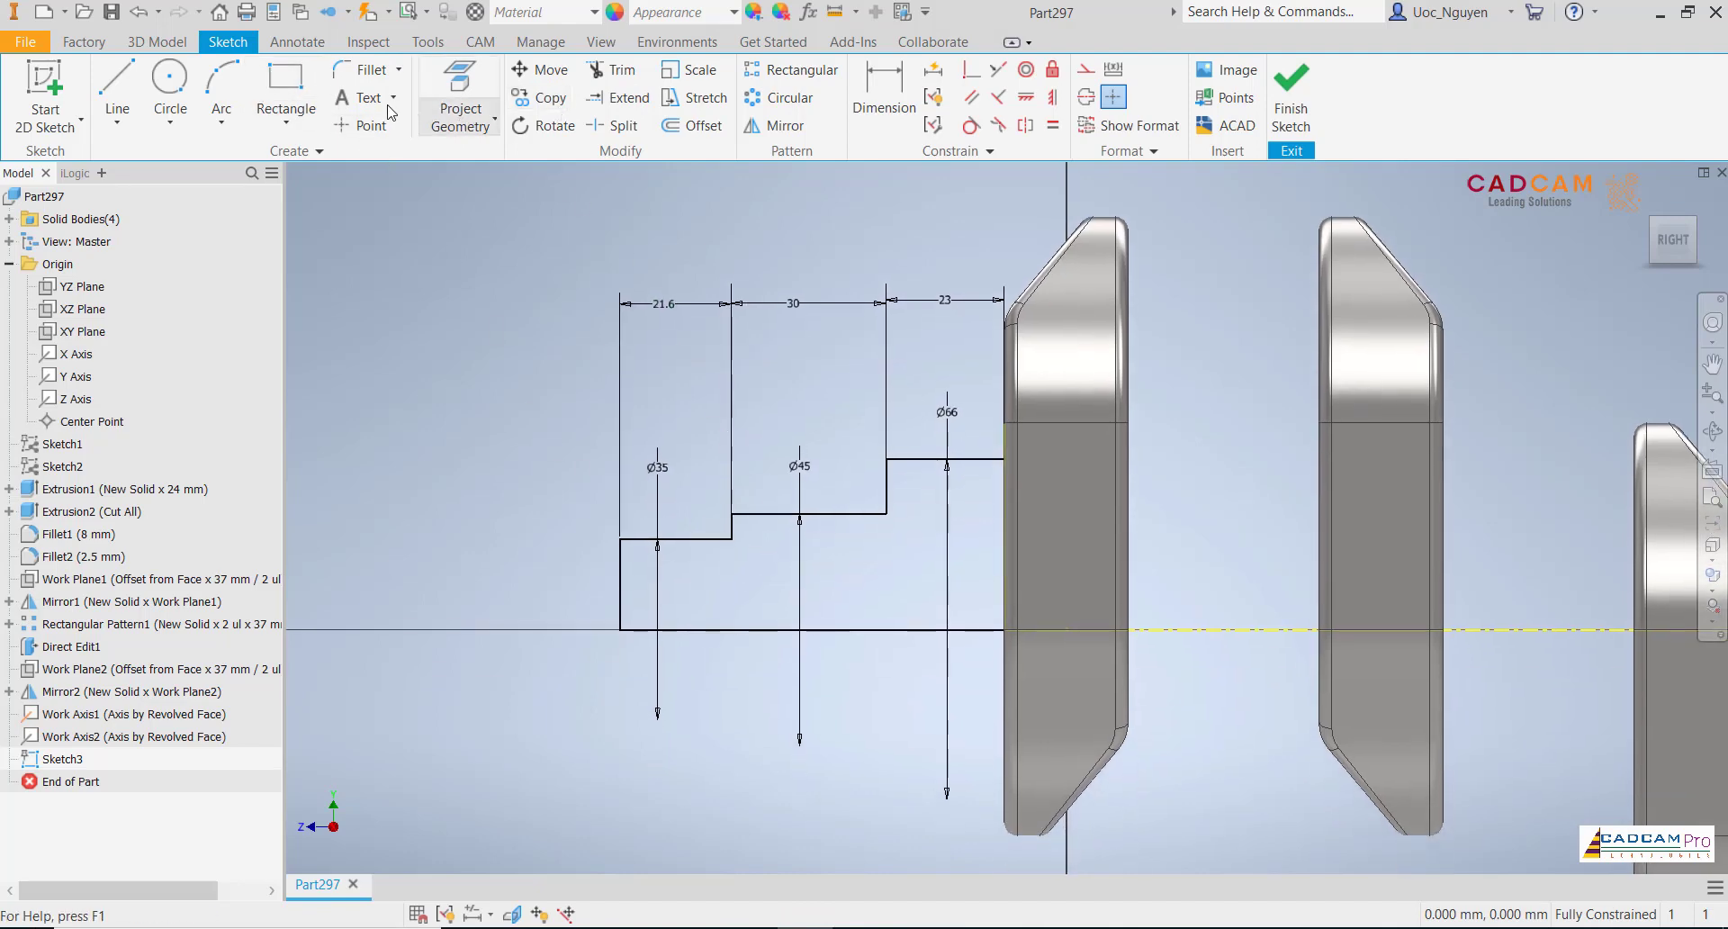
- Add a 1 mm chamfer to the Ø35 step's outer corner
{"action": "left_click", "coordinate": [397, 75]}
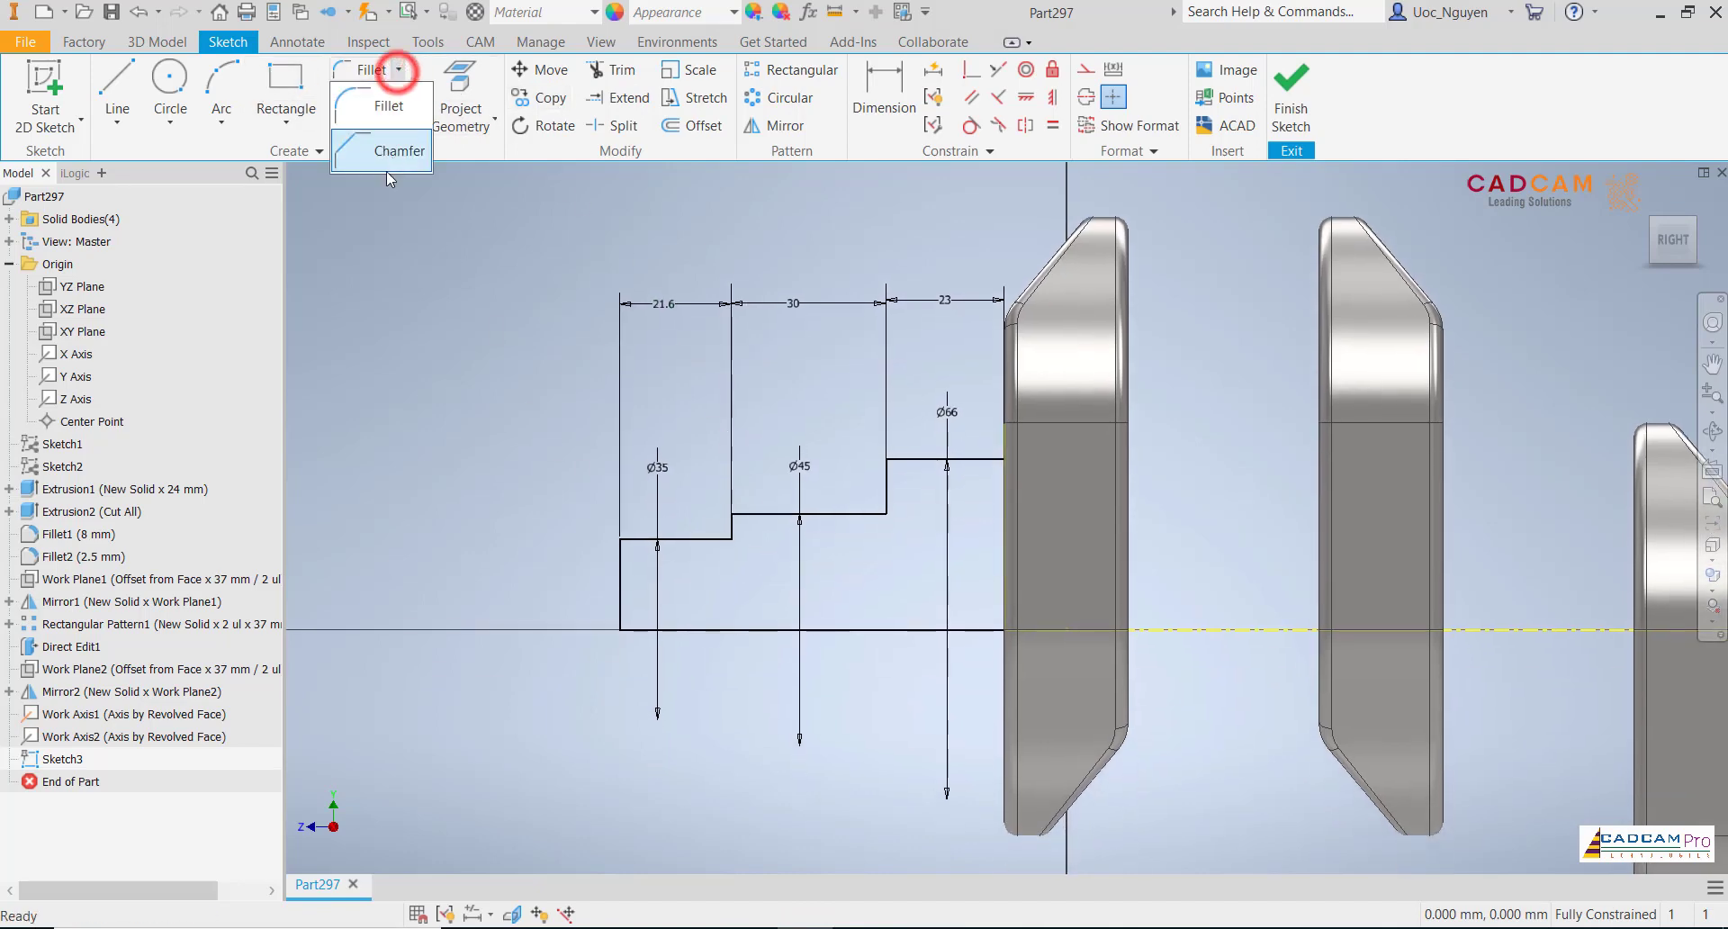
{"action": "left_click", "coordinate": [378, 147]}
{"action": "double_click", "coordinate": [451, 238]}
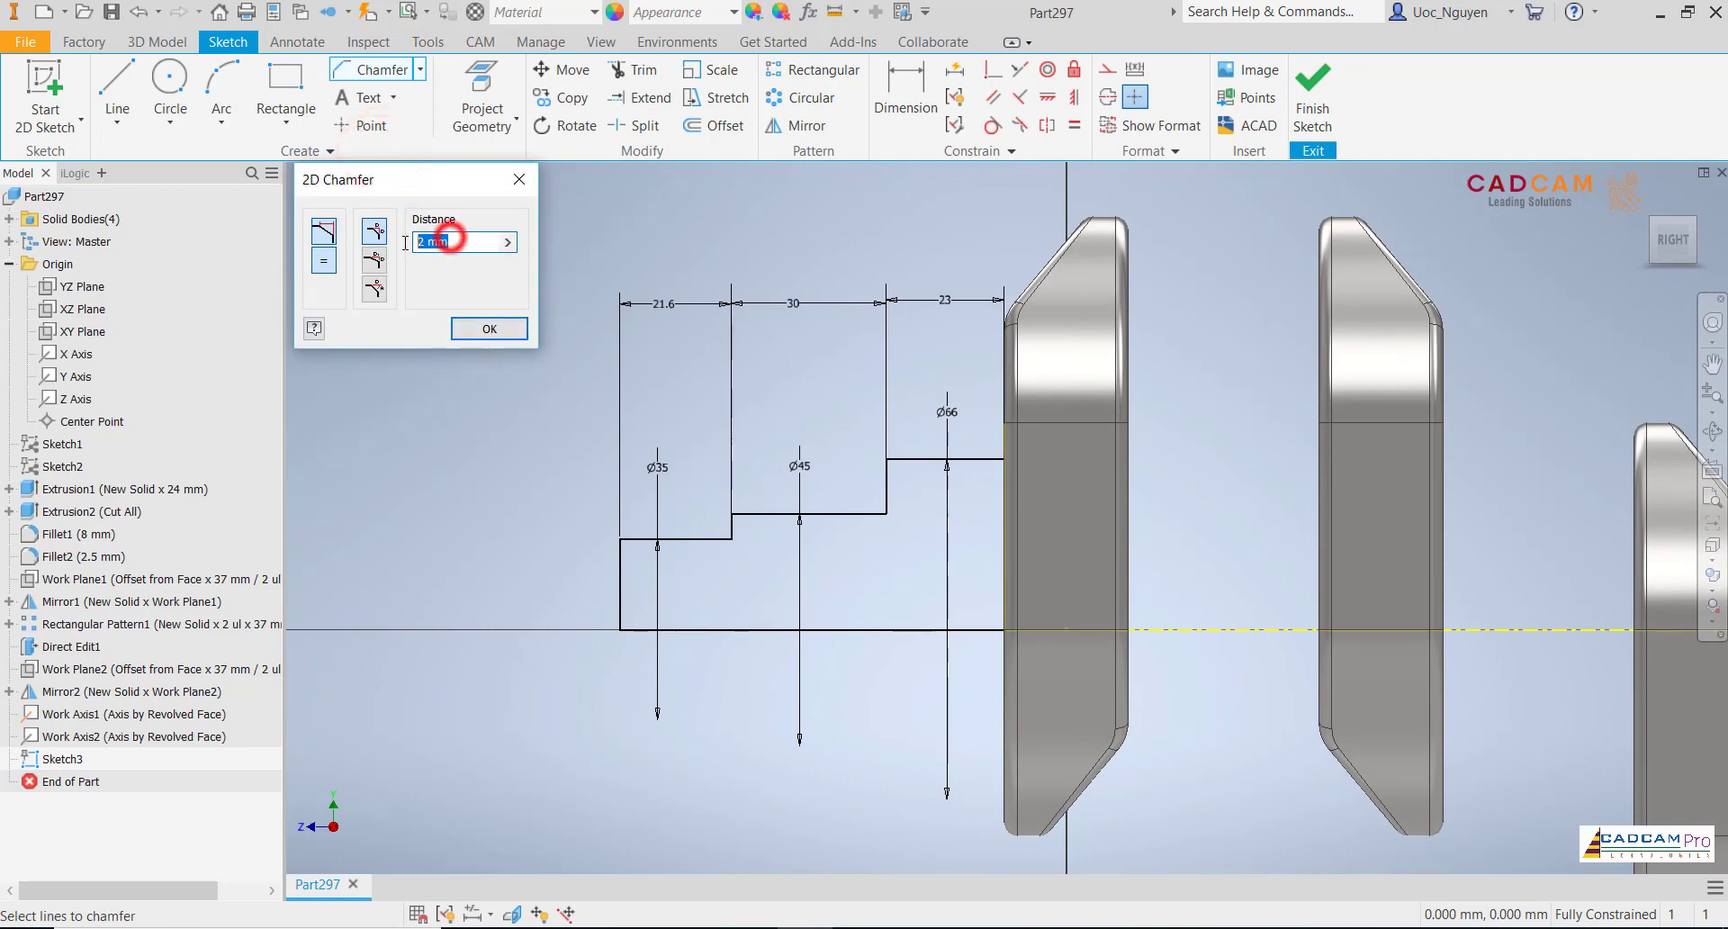
{"action": "type", "text": "1"}
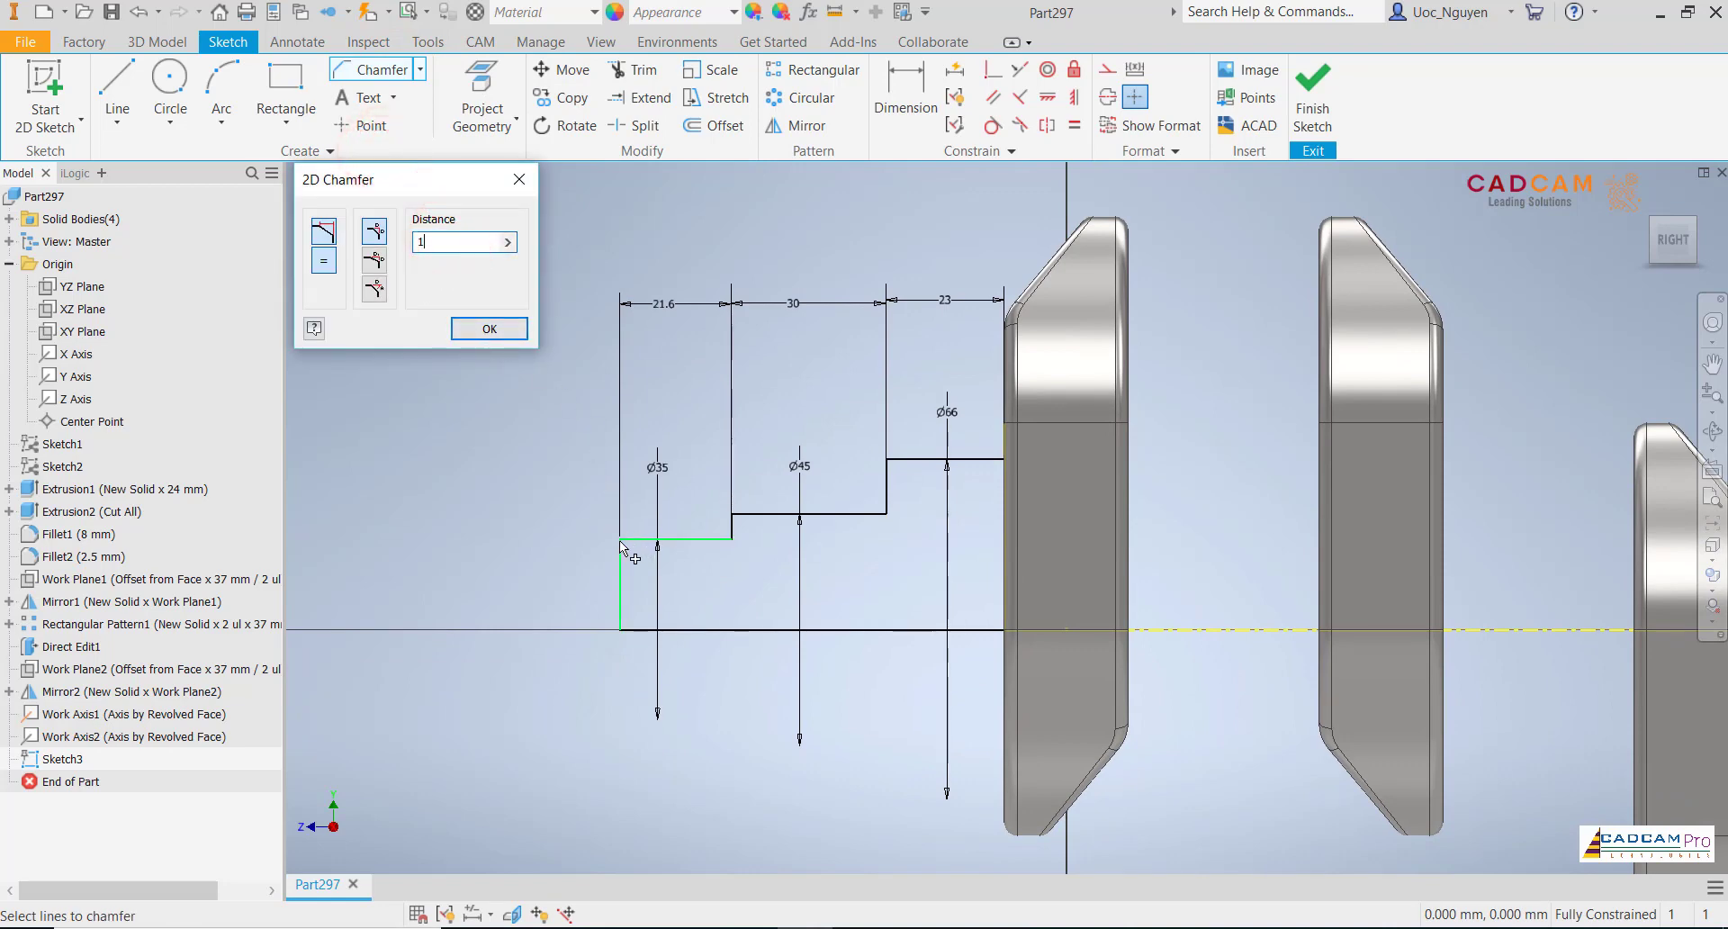
{"action": "scroll", "coordinate": [623, 548], "scroll_direction": "up", "scroll_amount": 5}
{"action": "left_click", "coordinate": [629, 513]}
{"action": "left_click", "coordinate": [618, 538]}
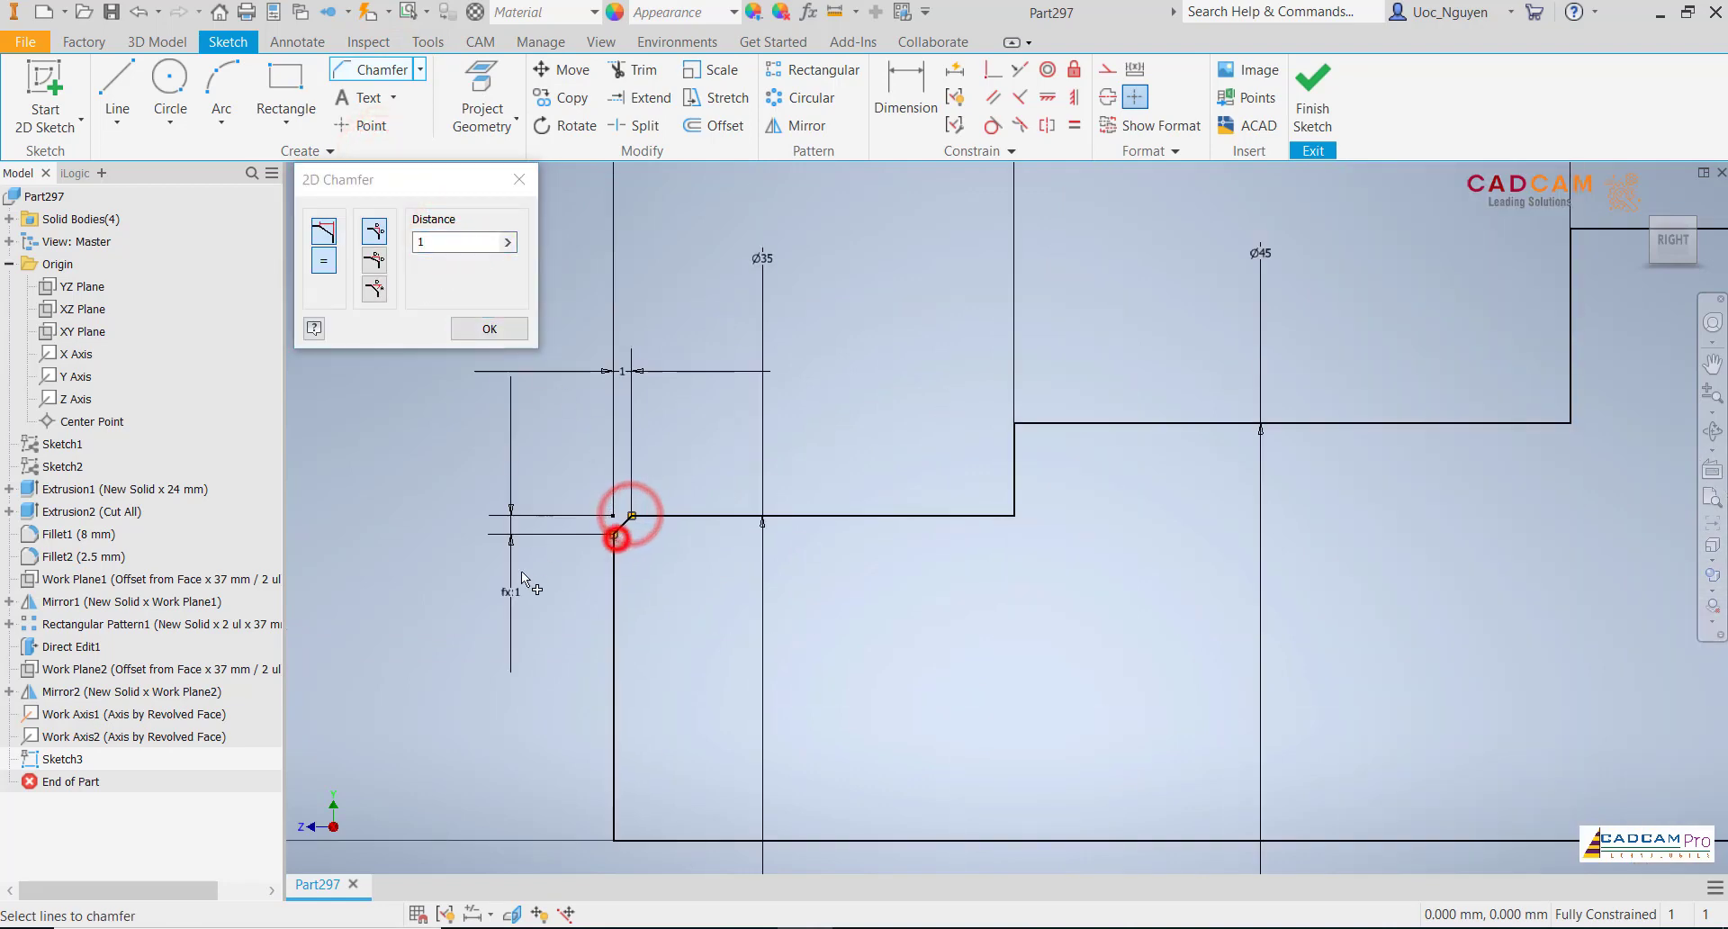
{"action": "scroll", "coordinate": [522, 571], "scroll_direction": "down", "scroll_amount": 3}
{"action": "middle_click_drag", "start_coordinate": [884, 531], "coordinate": [780, 623]}
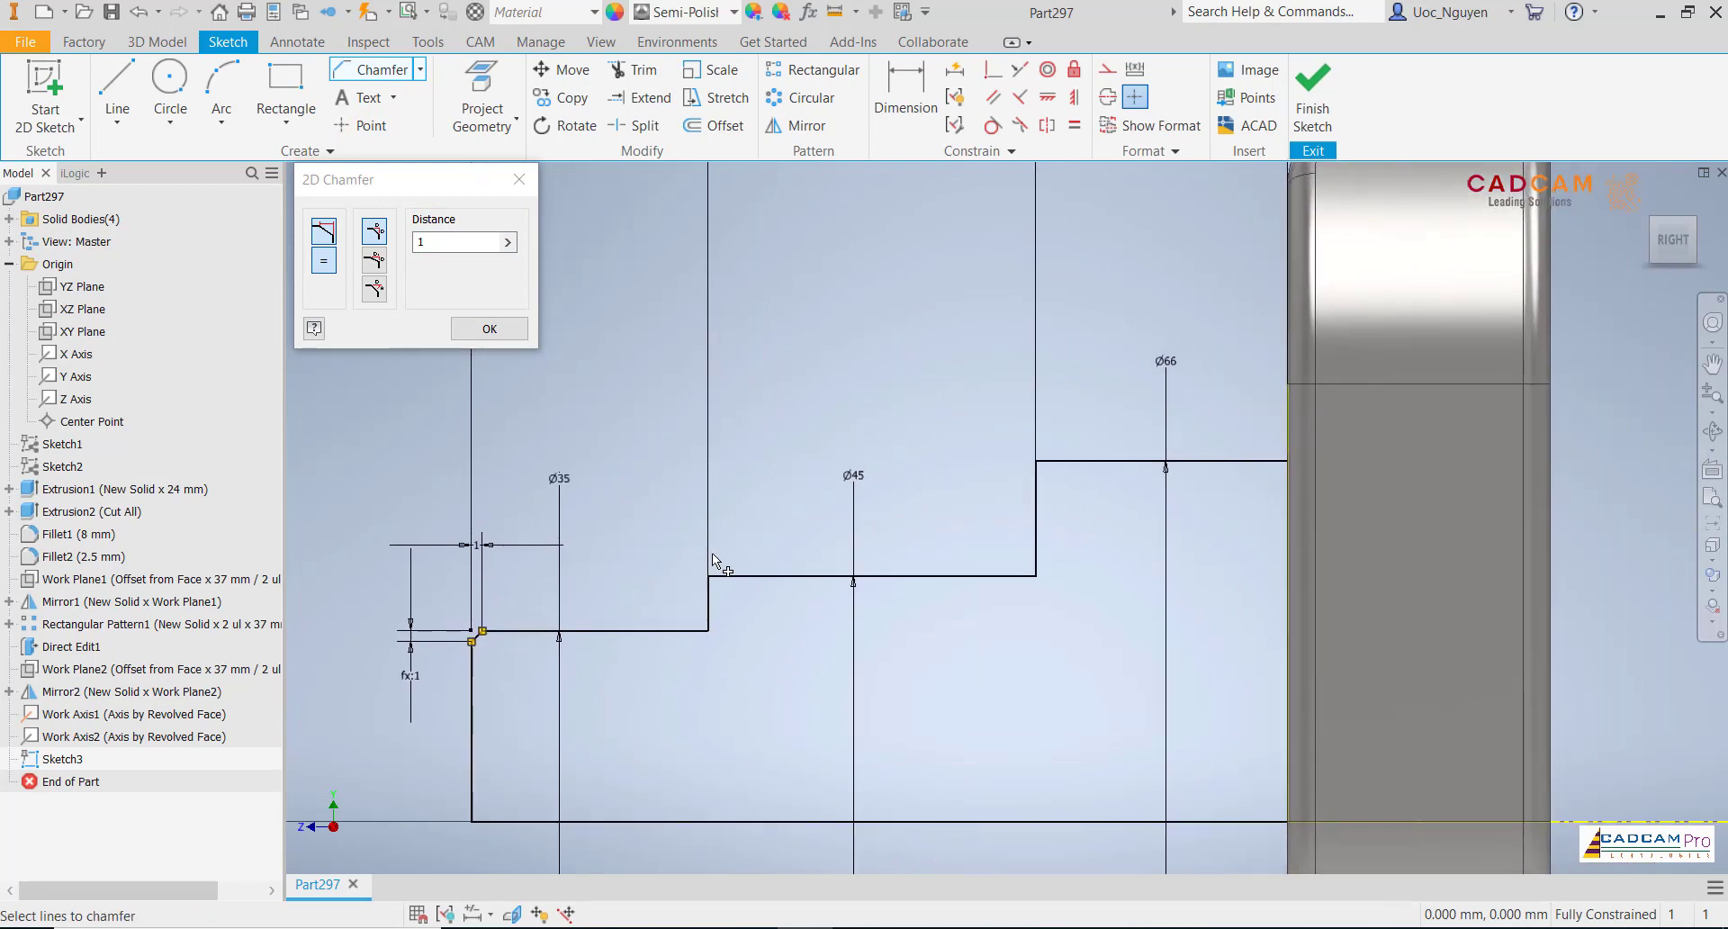
- Add 1 mm chamfers to the Ø45 and Ø66 step outer corners
{"action": "double_click", "coordinate": [450, 242]}
{"action": "type", "text": "3.5"}
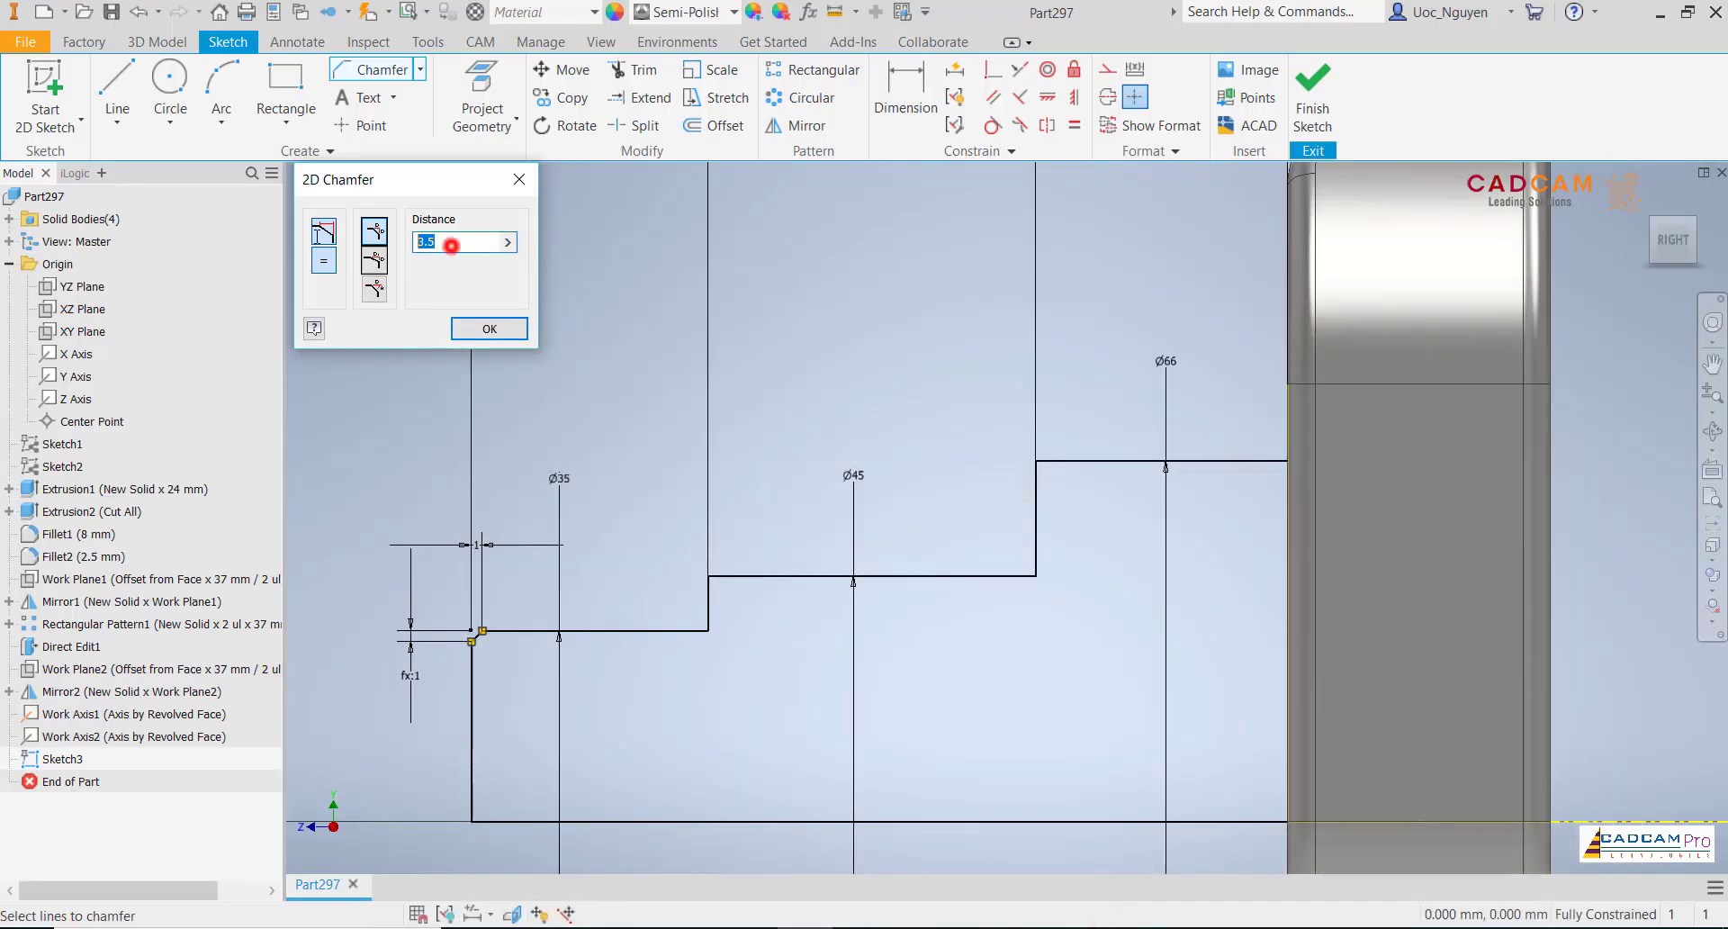
{"action": "type", "text": "1"}
{"action": "left_click", "coordinate": [740, 575]}
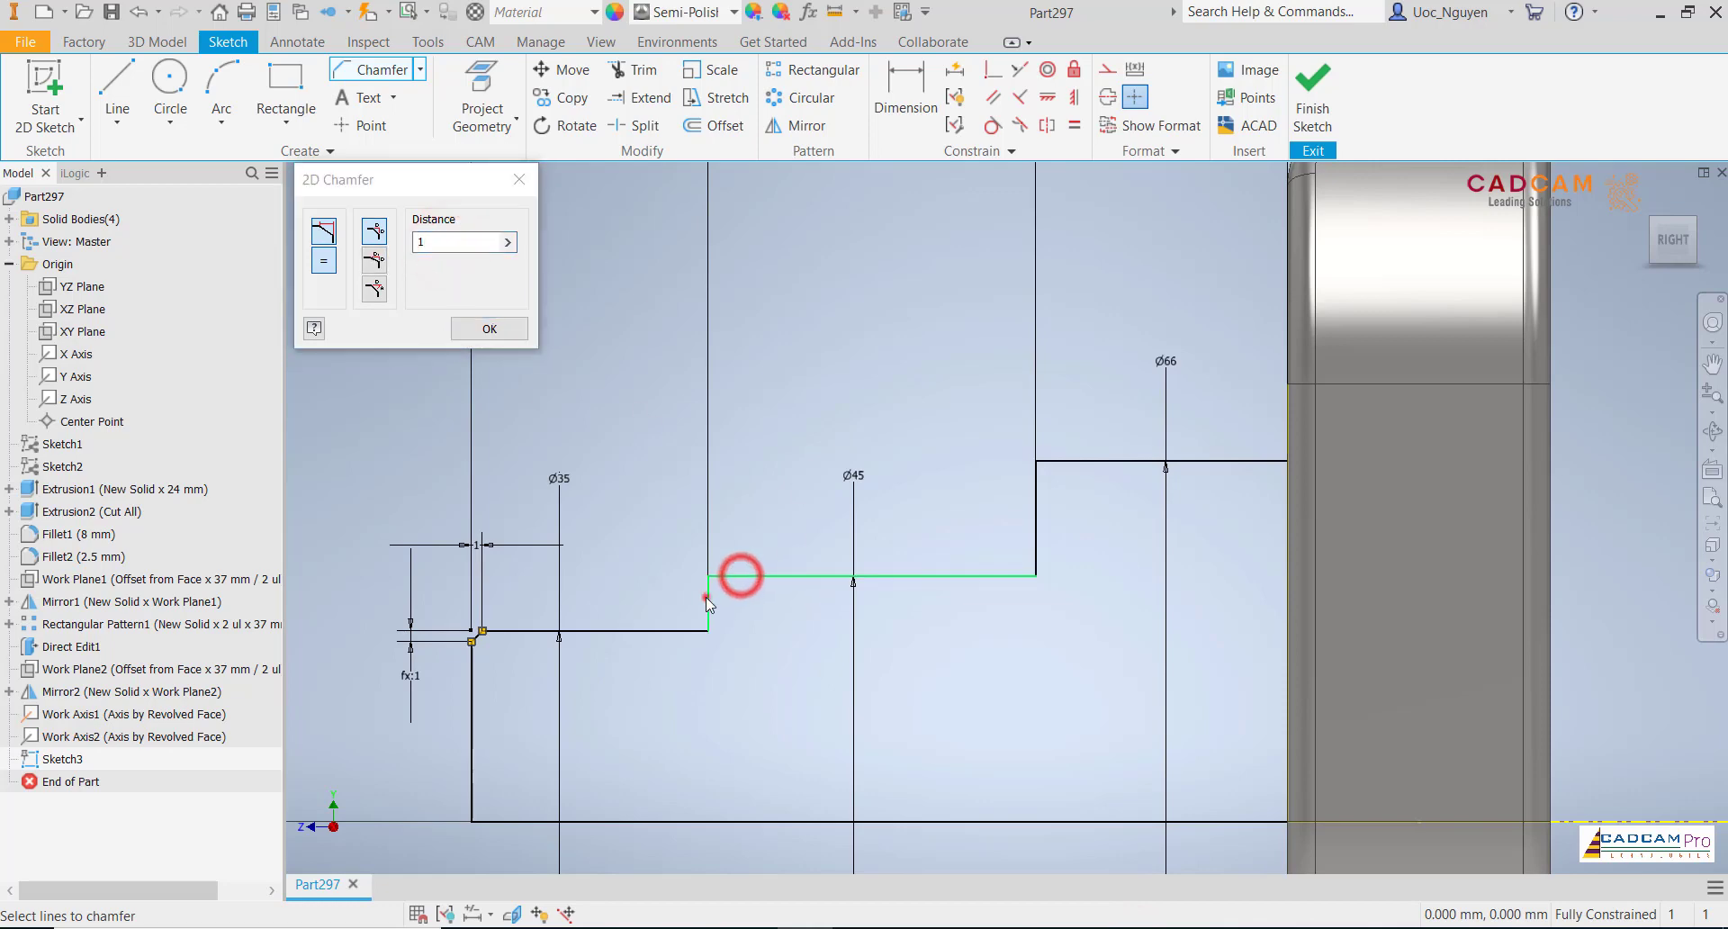
{"action": "left_click", "coordinate": [707, 597]}
{"action": "middle_click_drag", "start_coordinate": [878, 412], "coordinate": [779, 446]}
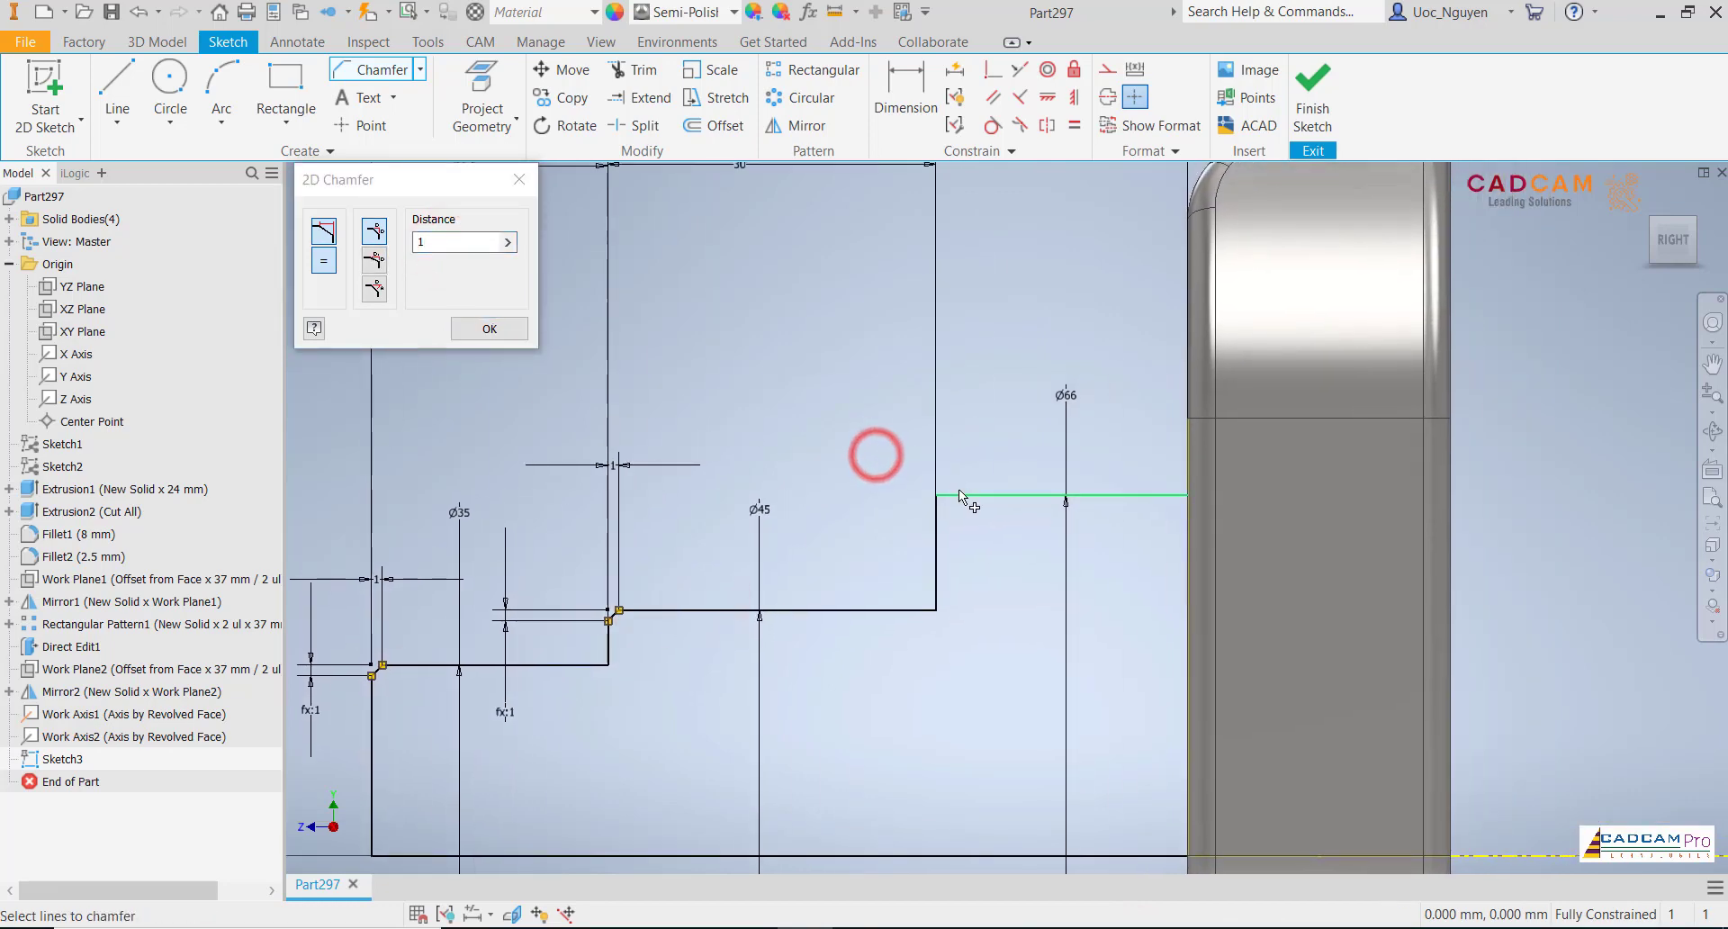
{"action": "left_click", "coordinate": [937, 515]}
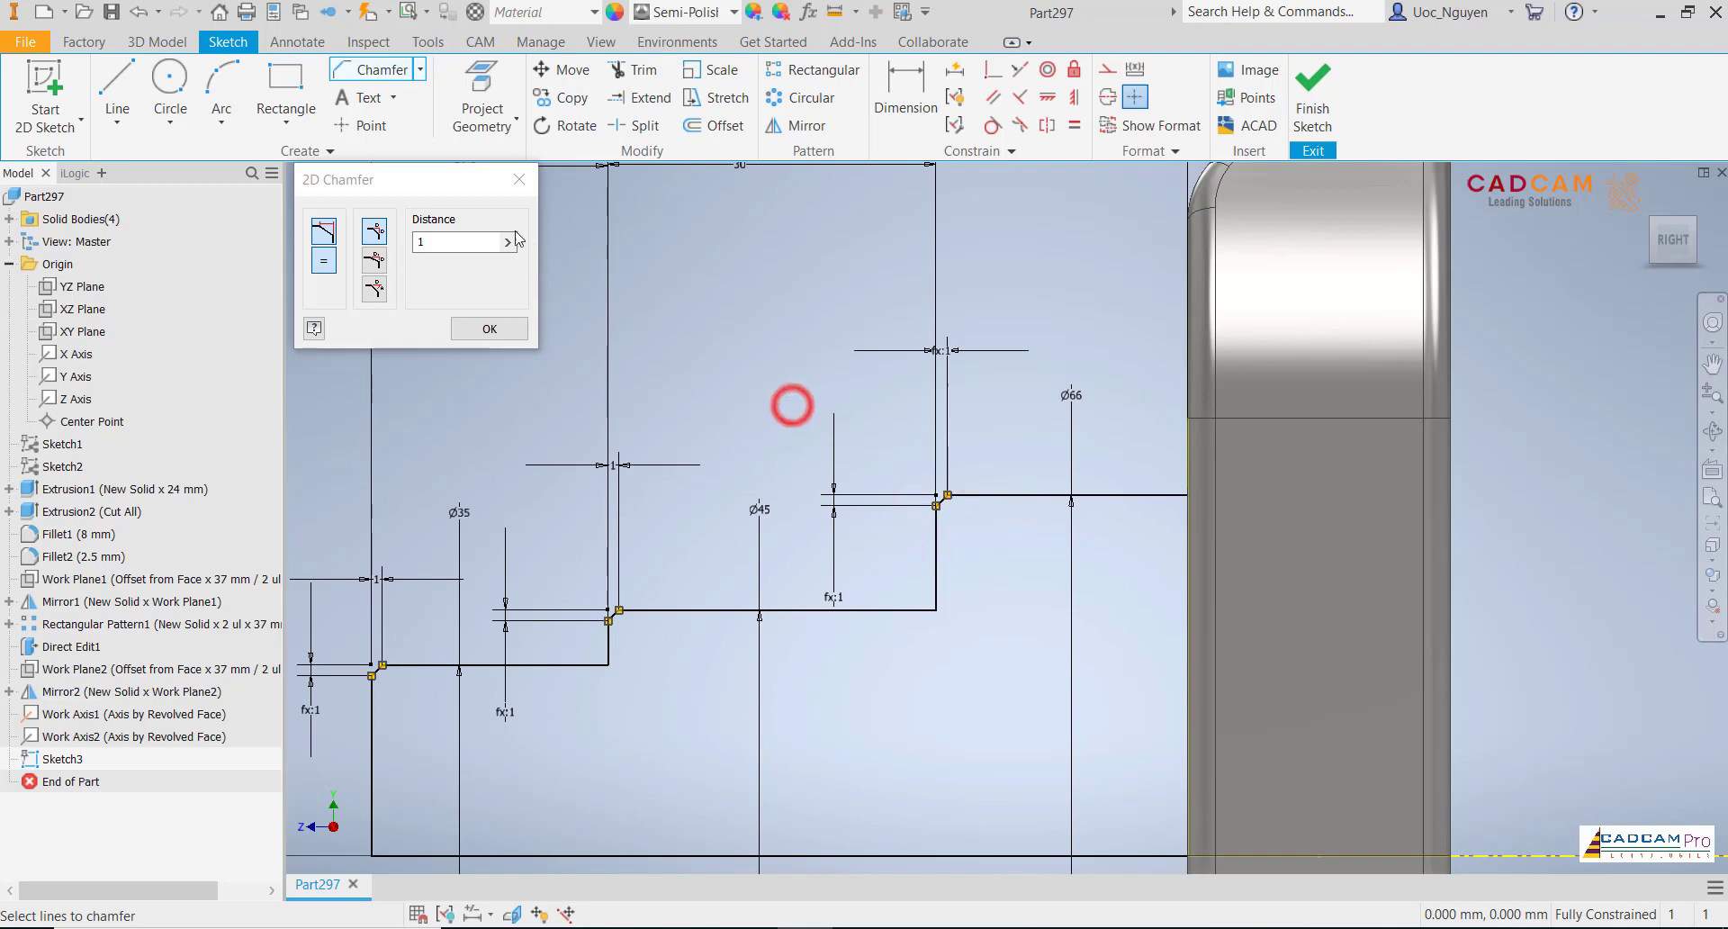
{"action": "left_click", "coordinate": [519, 180]}
- Add a 3.5 fillet to the inner corner under the Ø66 step
{"action": "left_click", "coordinate": [421, 70]}
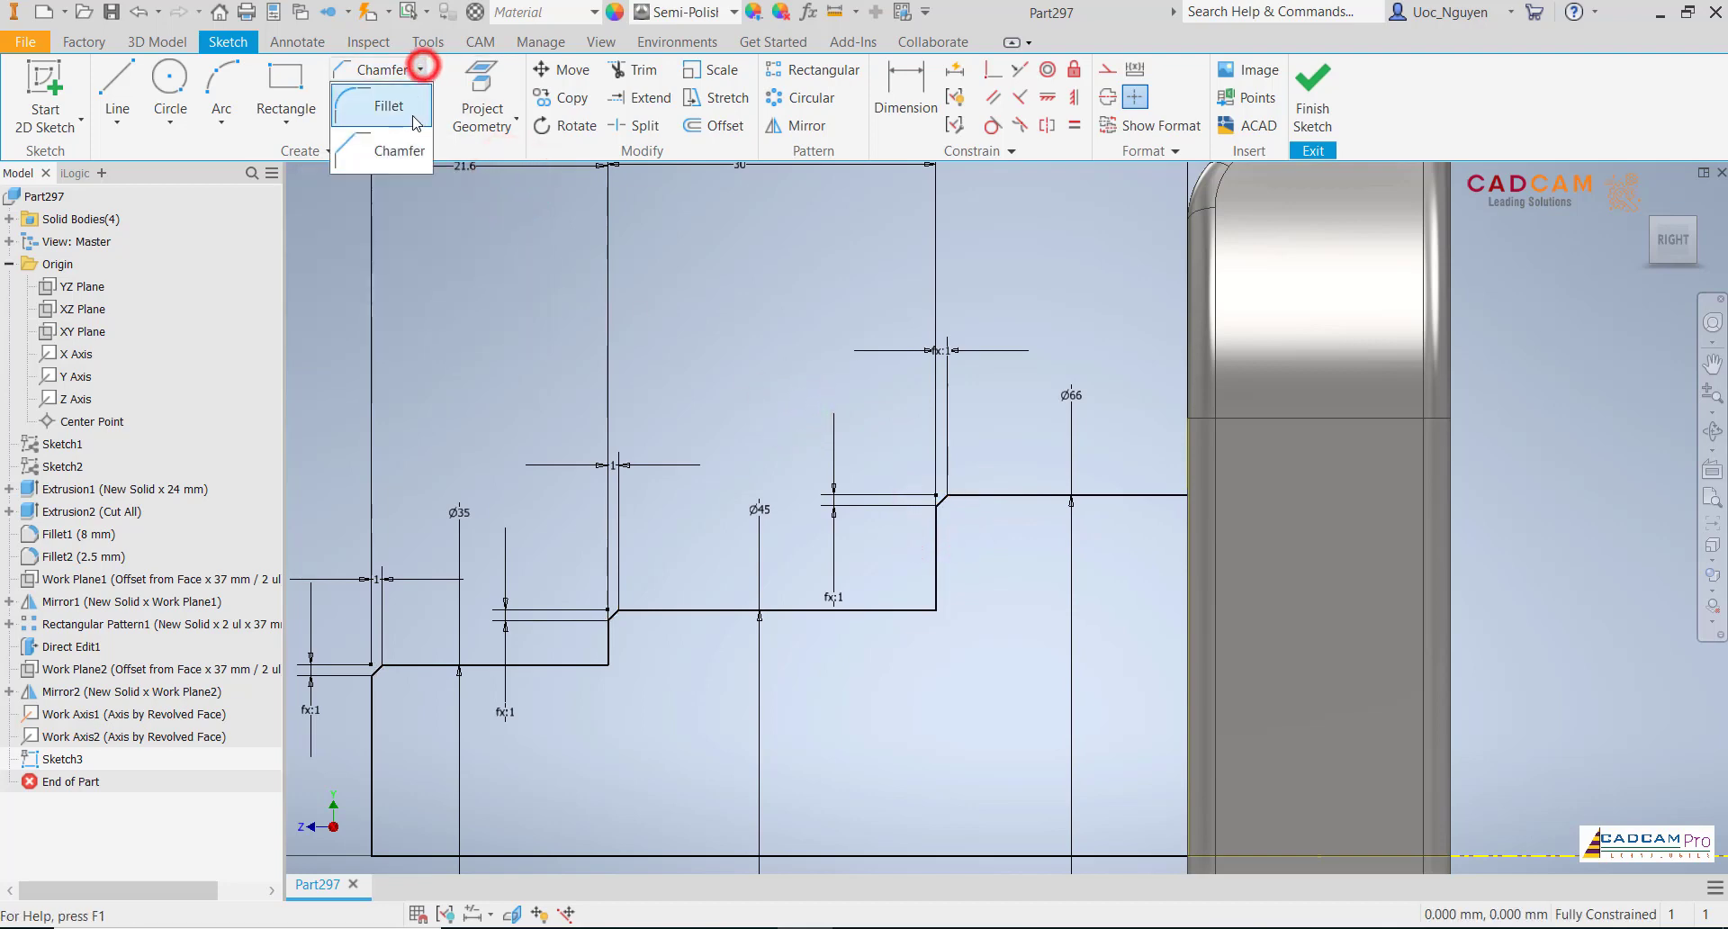
{"action": "left_click", "coordinate": [413, 117]}
{"action": "type", "text": "3"}
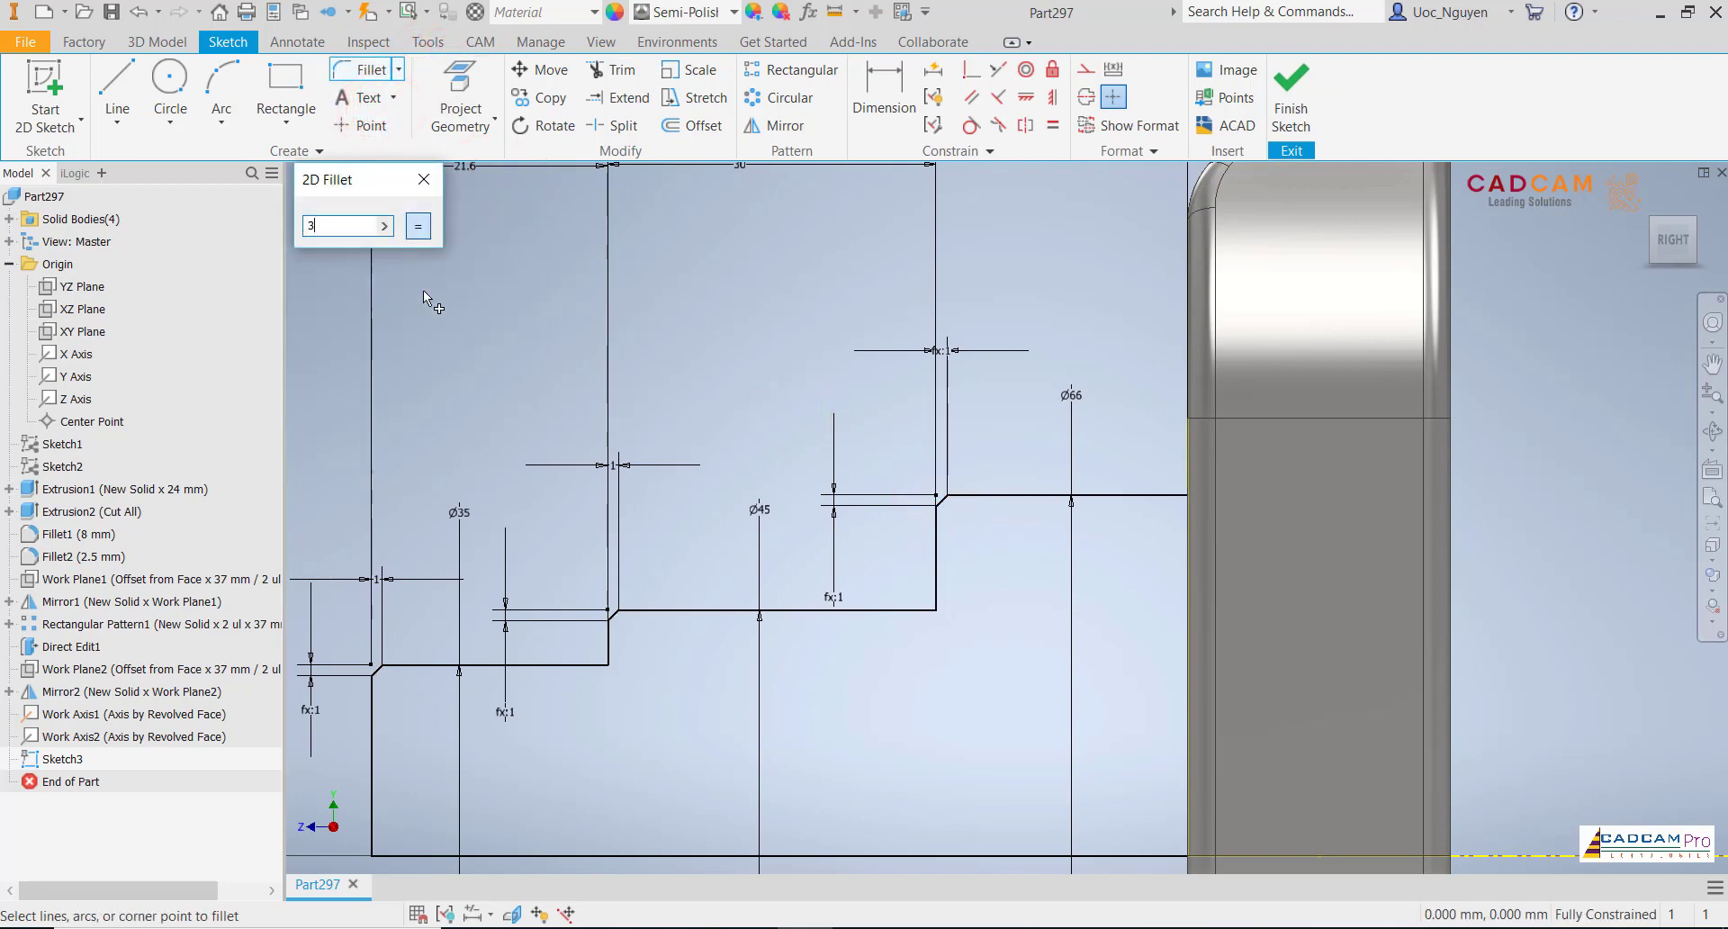
{"action": "type", "text": ".5"}
{"action": "middle_click_drag", "start_coordinate": [872, 638], "coordinate": [979, 594]}
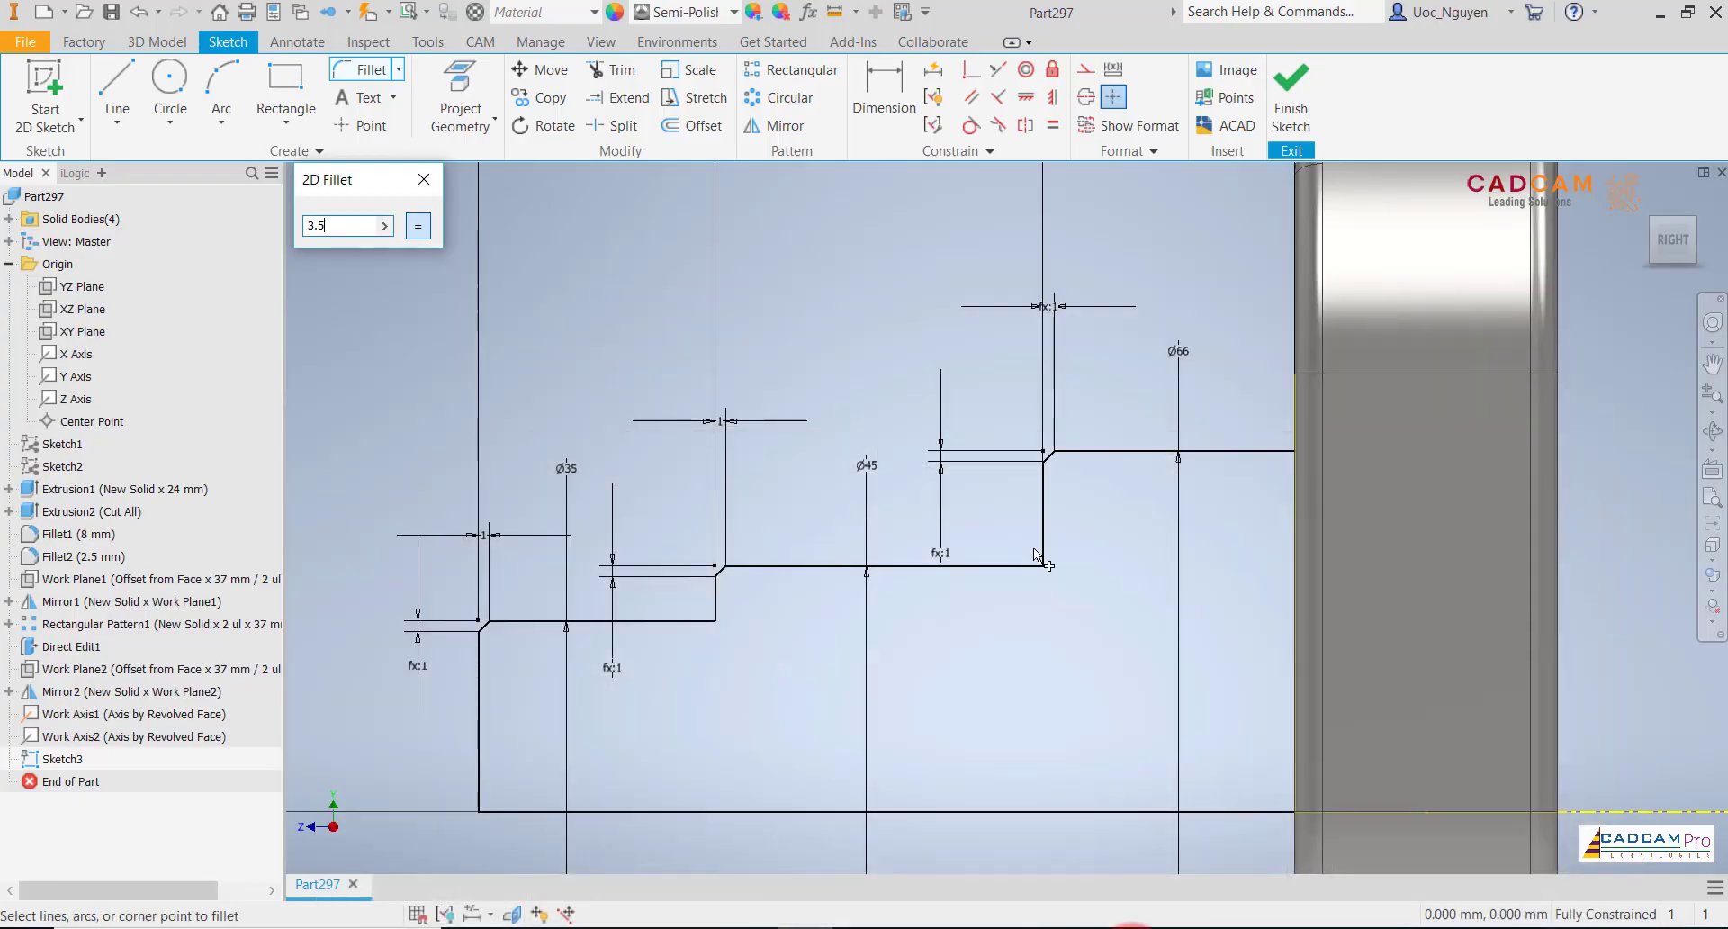
{"action": "left_click", "coordinate": [1040, 543]}
{"action": "left_click", "coordinate": [1013, 567]}
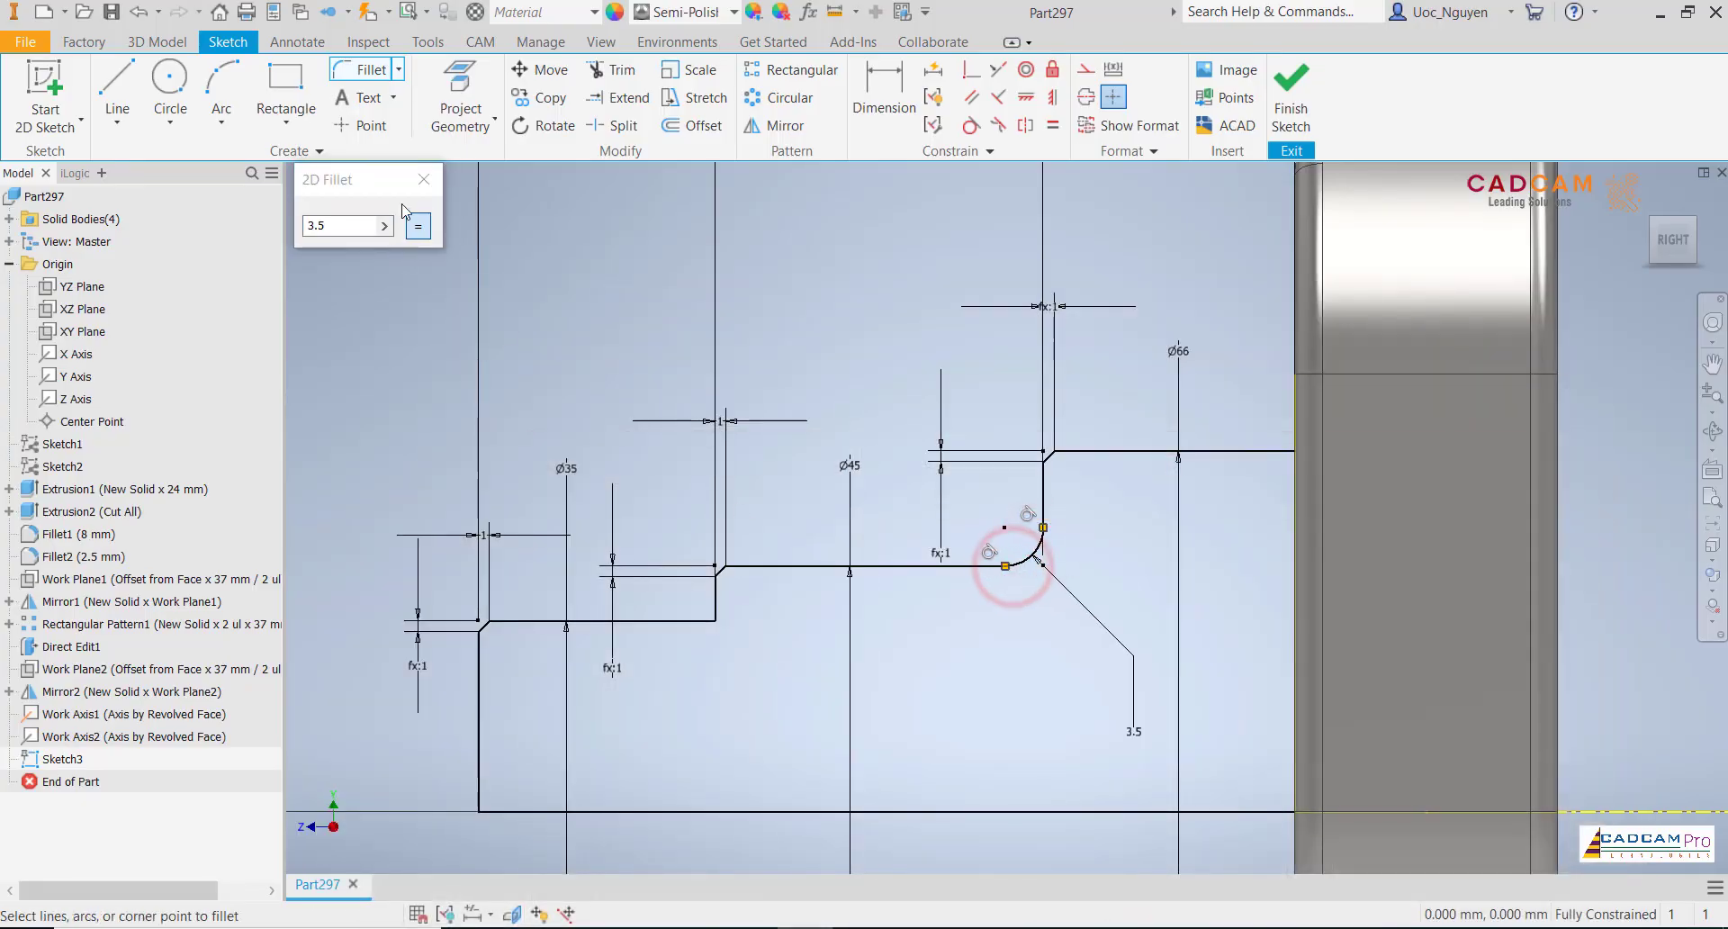
- Add a 1 mm fillet to the inner corner under the Ø45 step
{"action": "left_click", "coordinate": [337, 229]}
{"action": "type", "text": "1"}
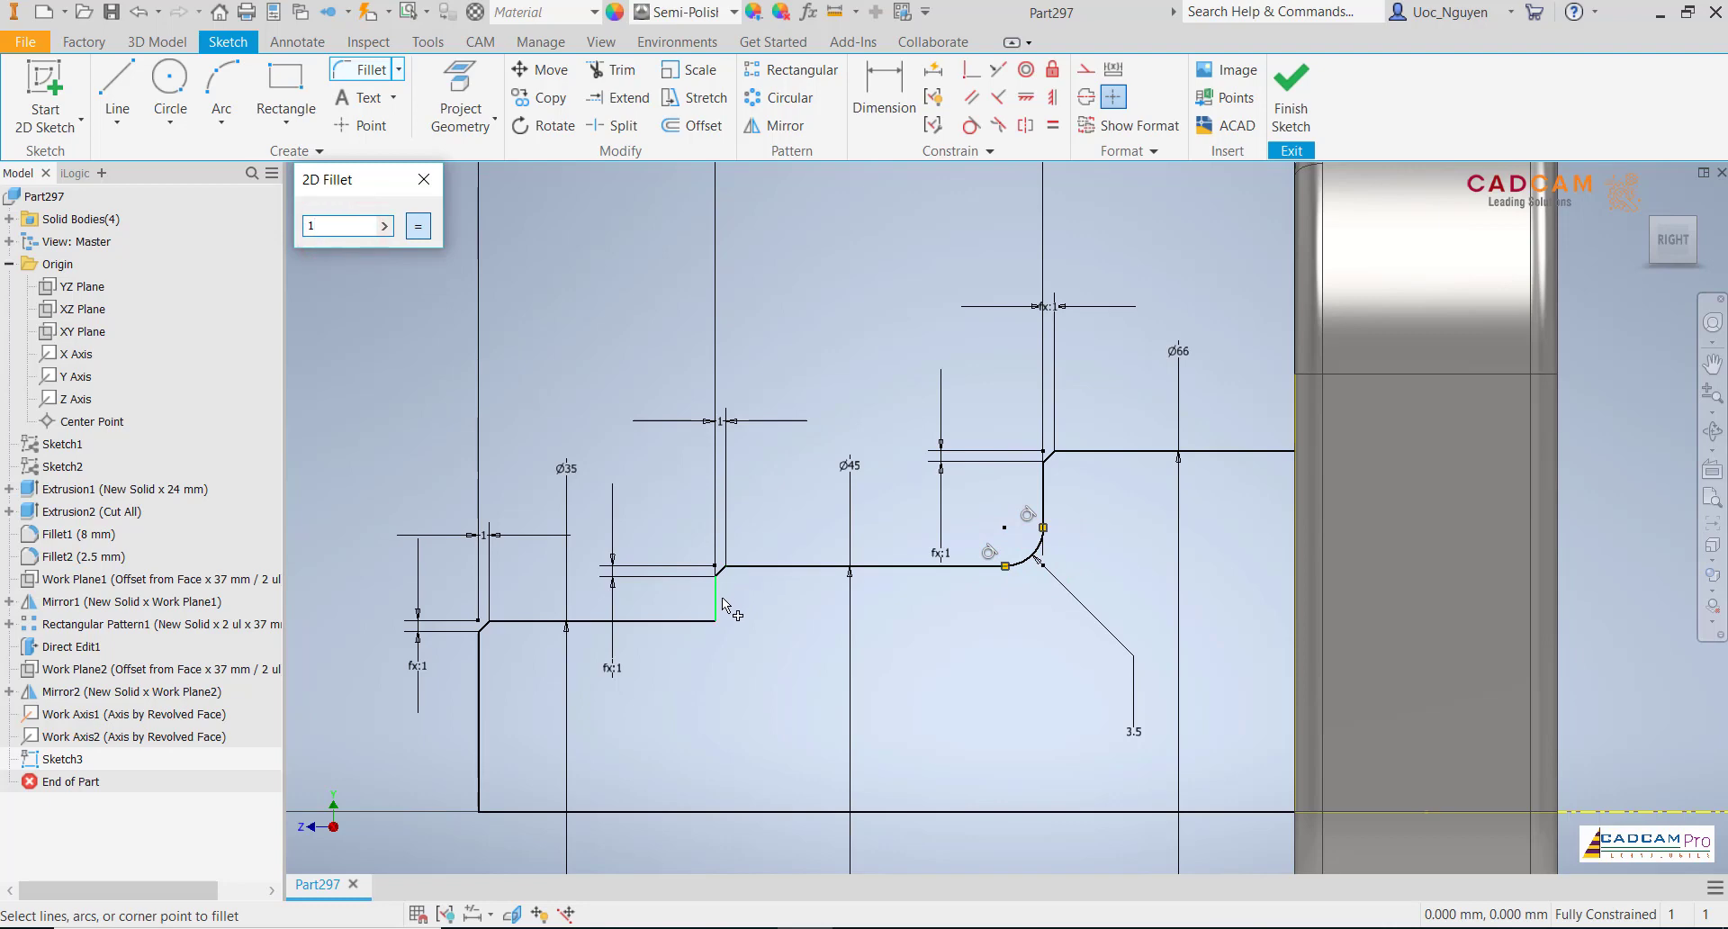
{"action": "left_click", "coordinate": [722, 597]}
{"action": "left_click", "coordinate": [670, 621]}
{"action": "left_click", "coordinate": [424, 180]}
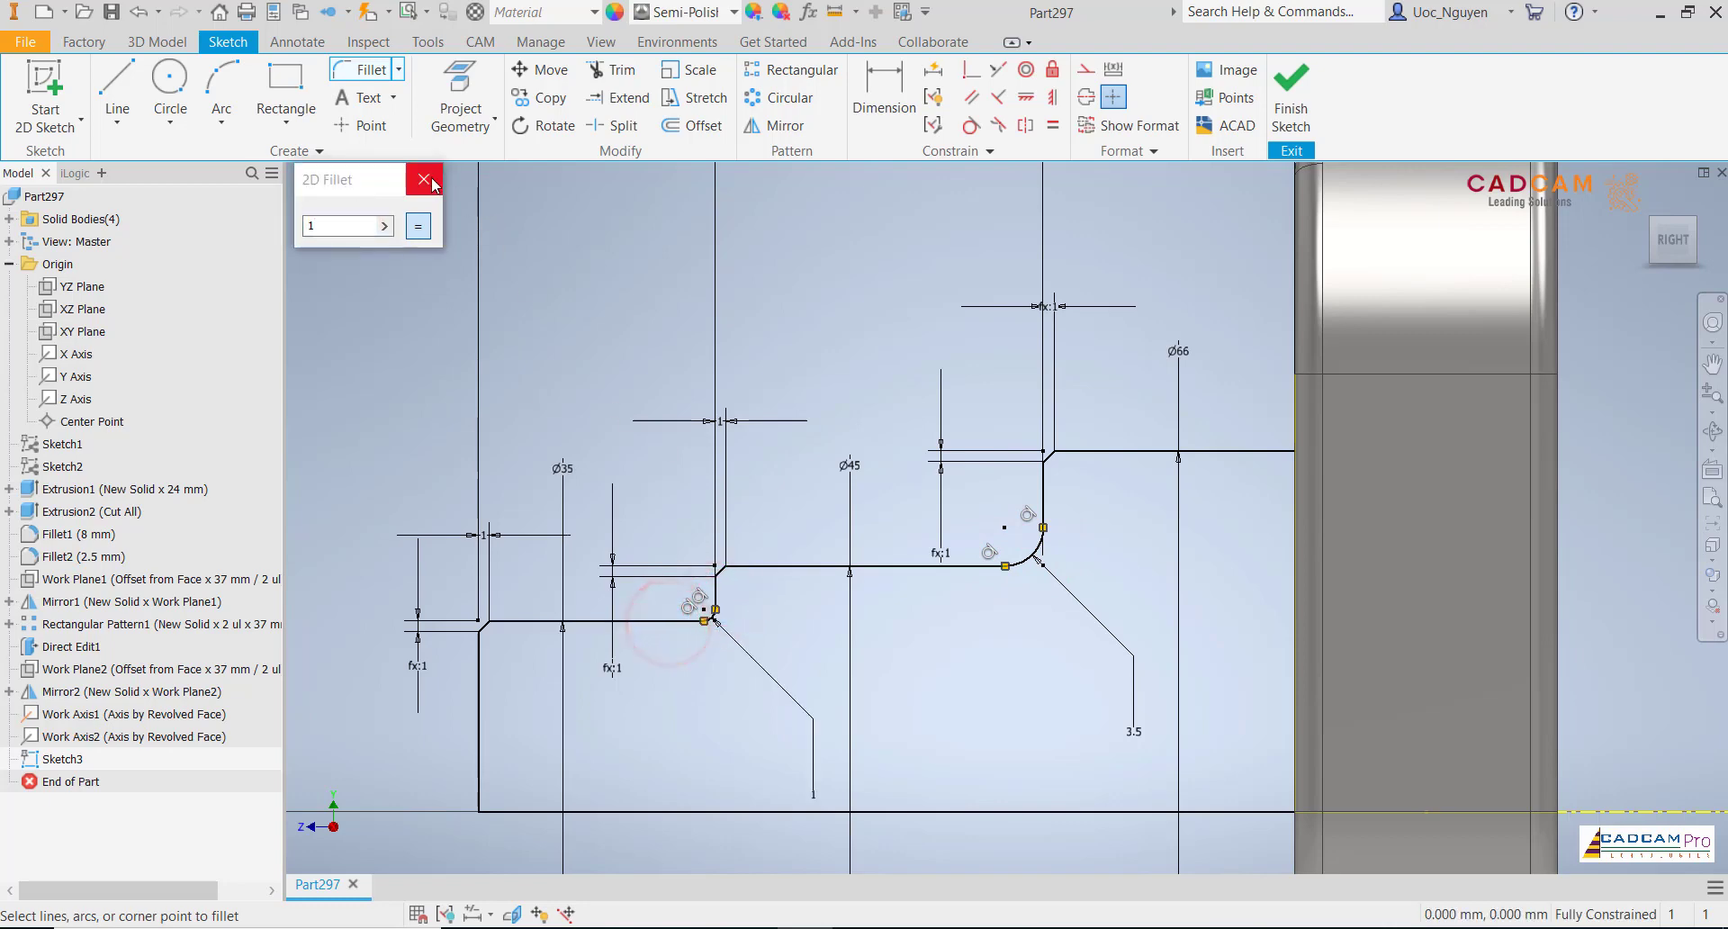
{"action": "middle_click_drag", "start_coordinate": [922, 390], "coordinate": [754, 442]}
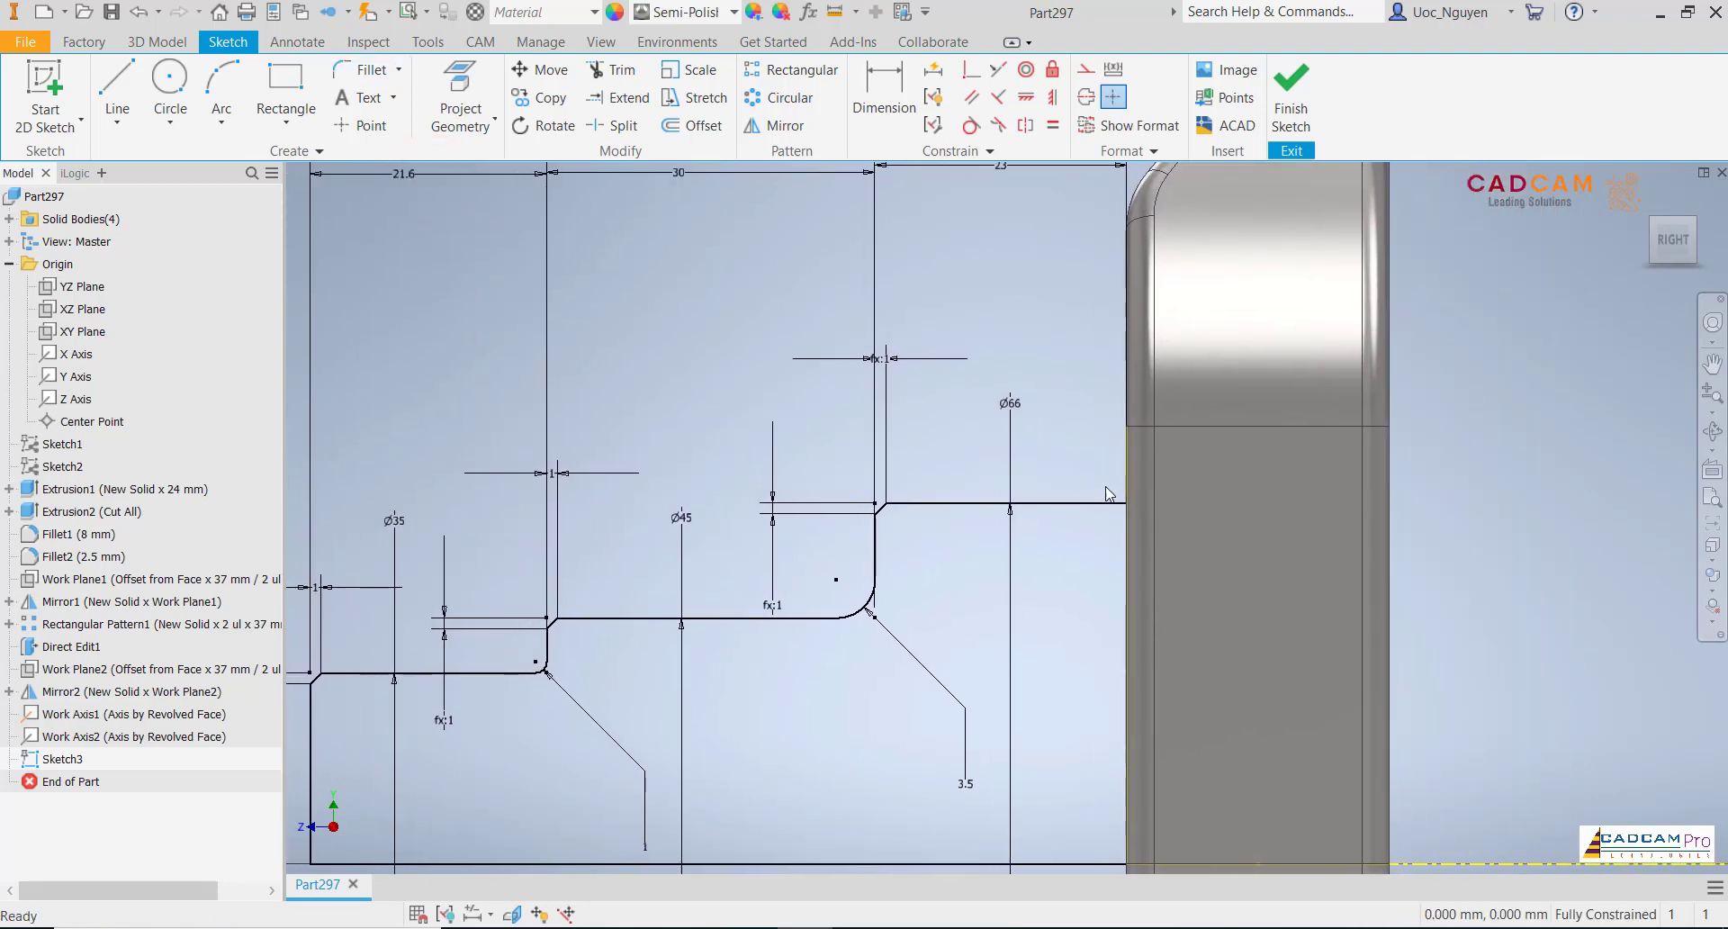
- Draw a 2 × 2 mm square at the Ø66 shoulder beside the first crank web
{"action": "left_click", "coordinate": [286, 81]}
{"action": "left_click", "coordinate": [1058, 469]}
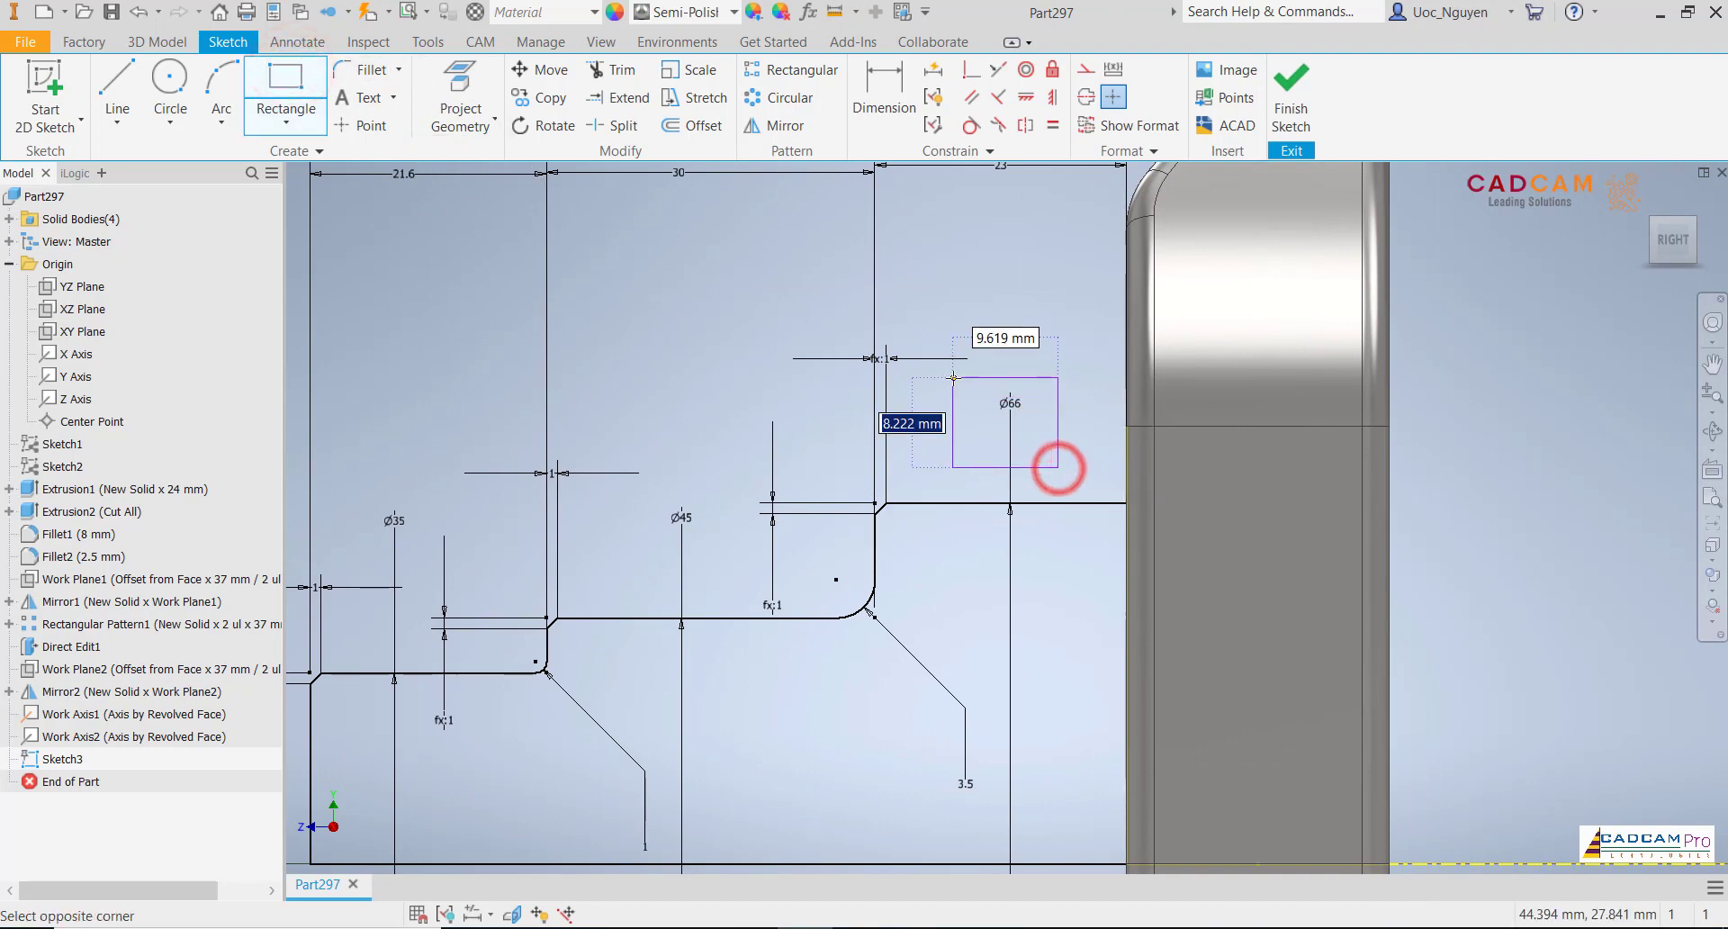
{"action": "type", "text": "2"}
{"action": "key", "text": "Tab"}
{"action": "type", "text": "2"}
{"action": "key", "text": "Return"}
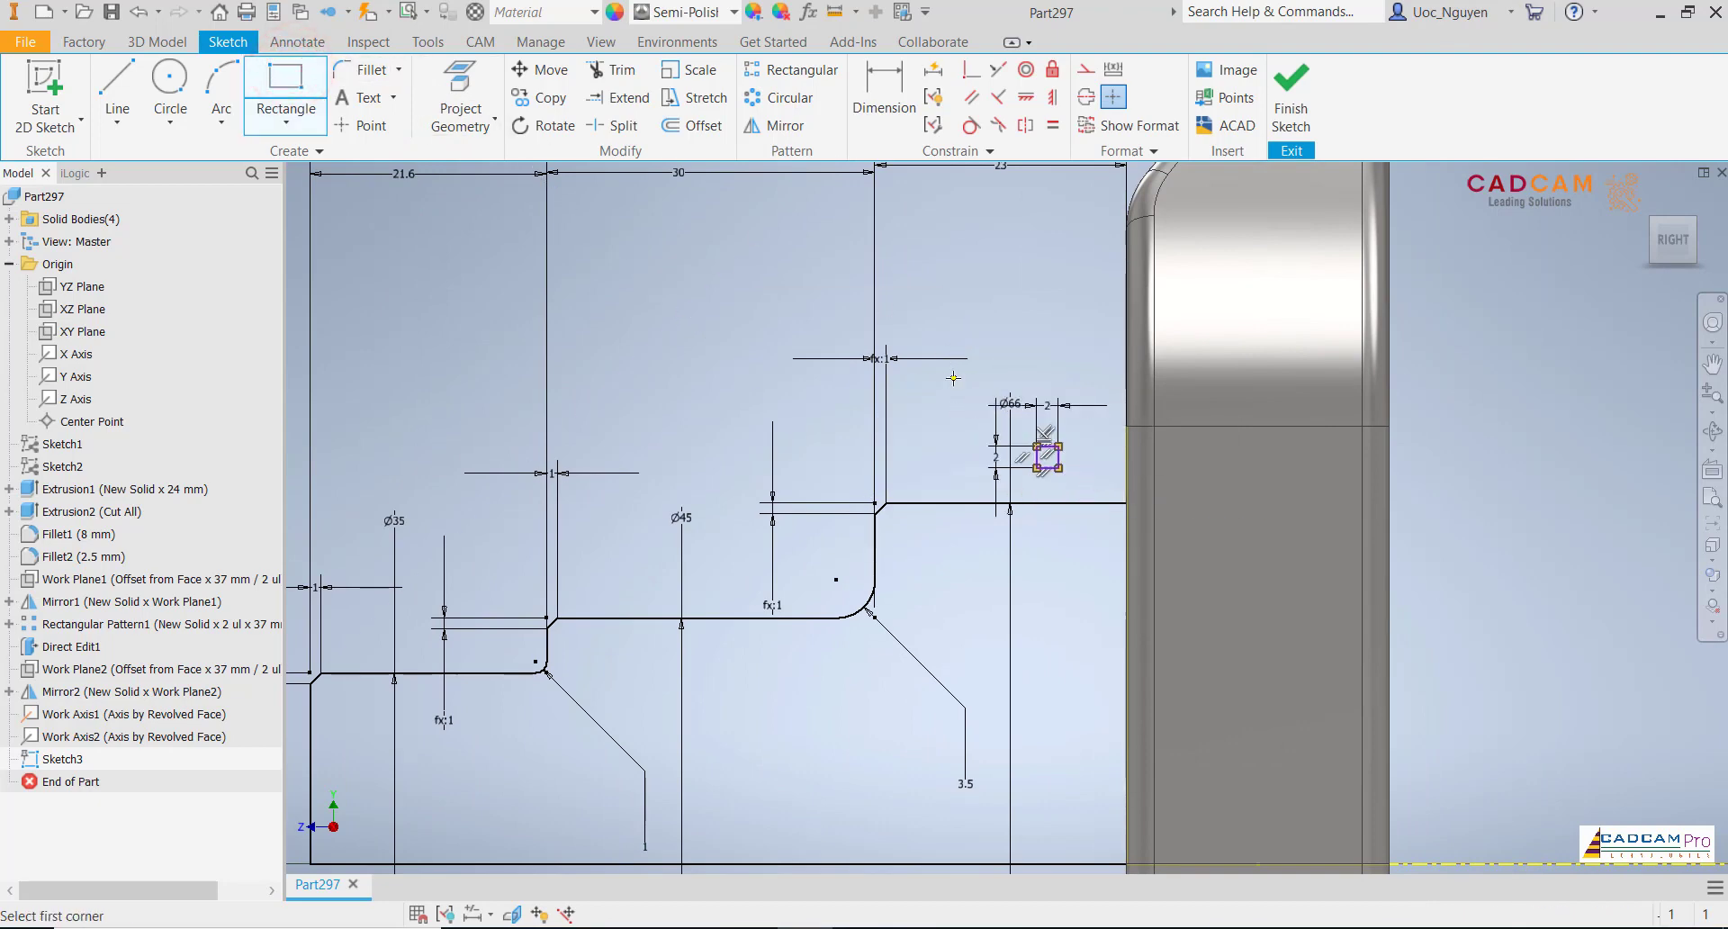
- Make the square's corners coincident with the web's vertical face and the journal's top line
{"action": "left_click", "coordinate": [972, 70]}
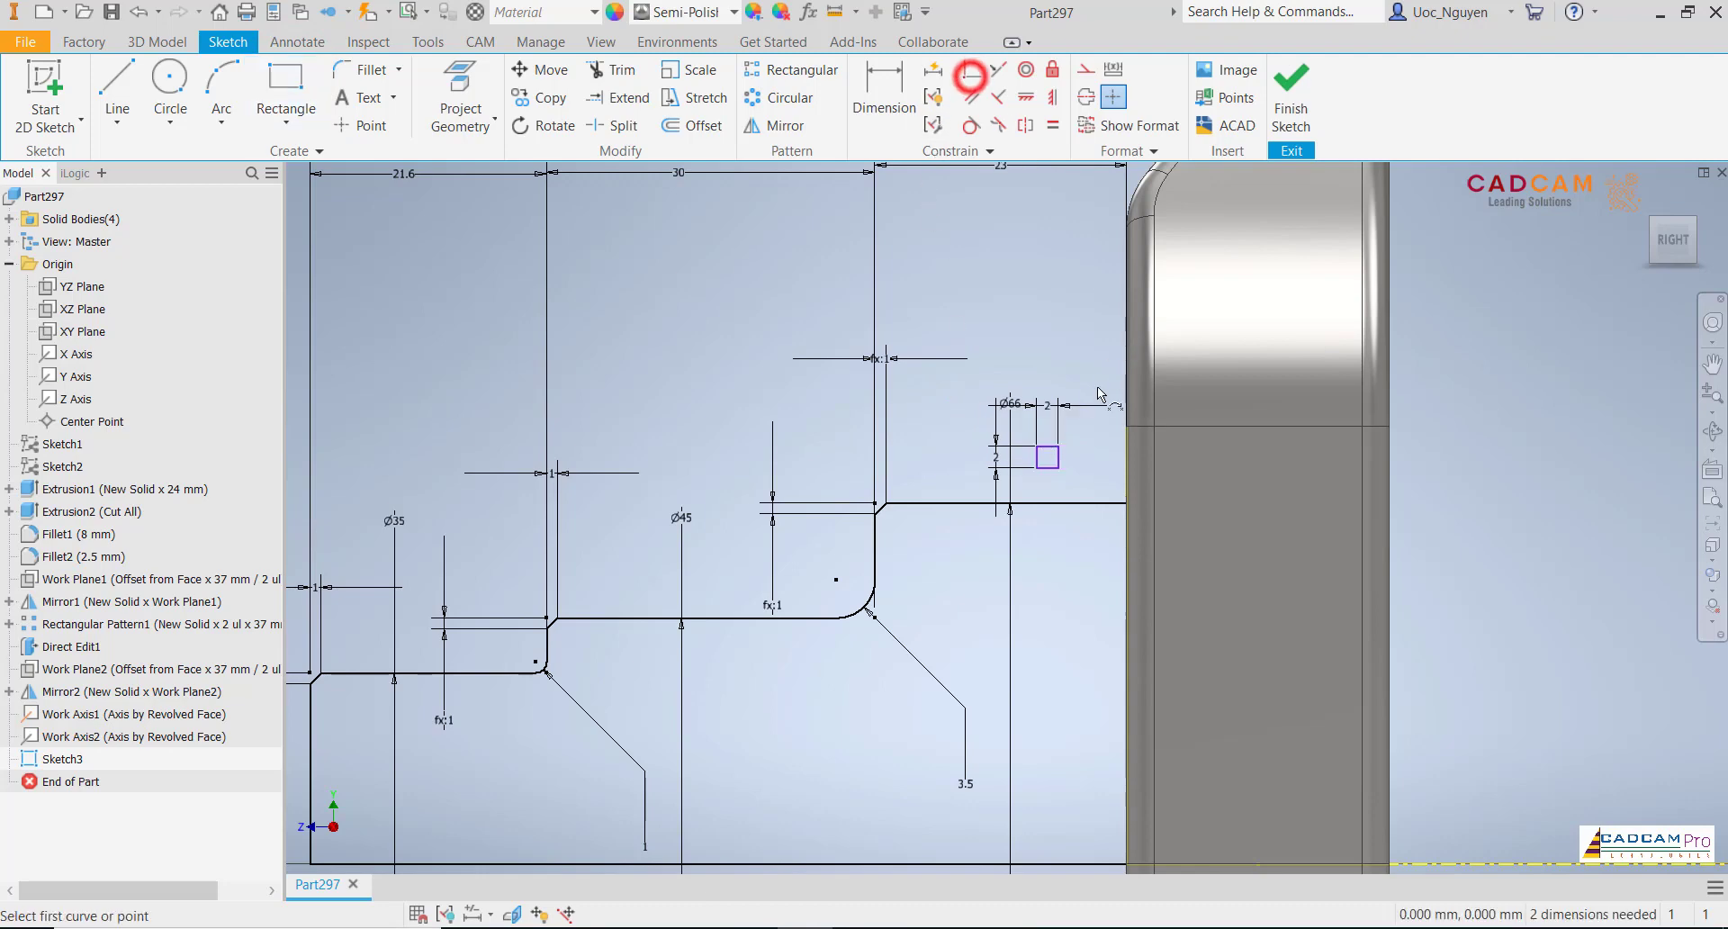
{"action": "left_click", "coordinate": [1059, 468]}
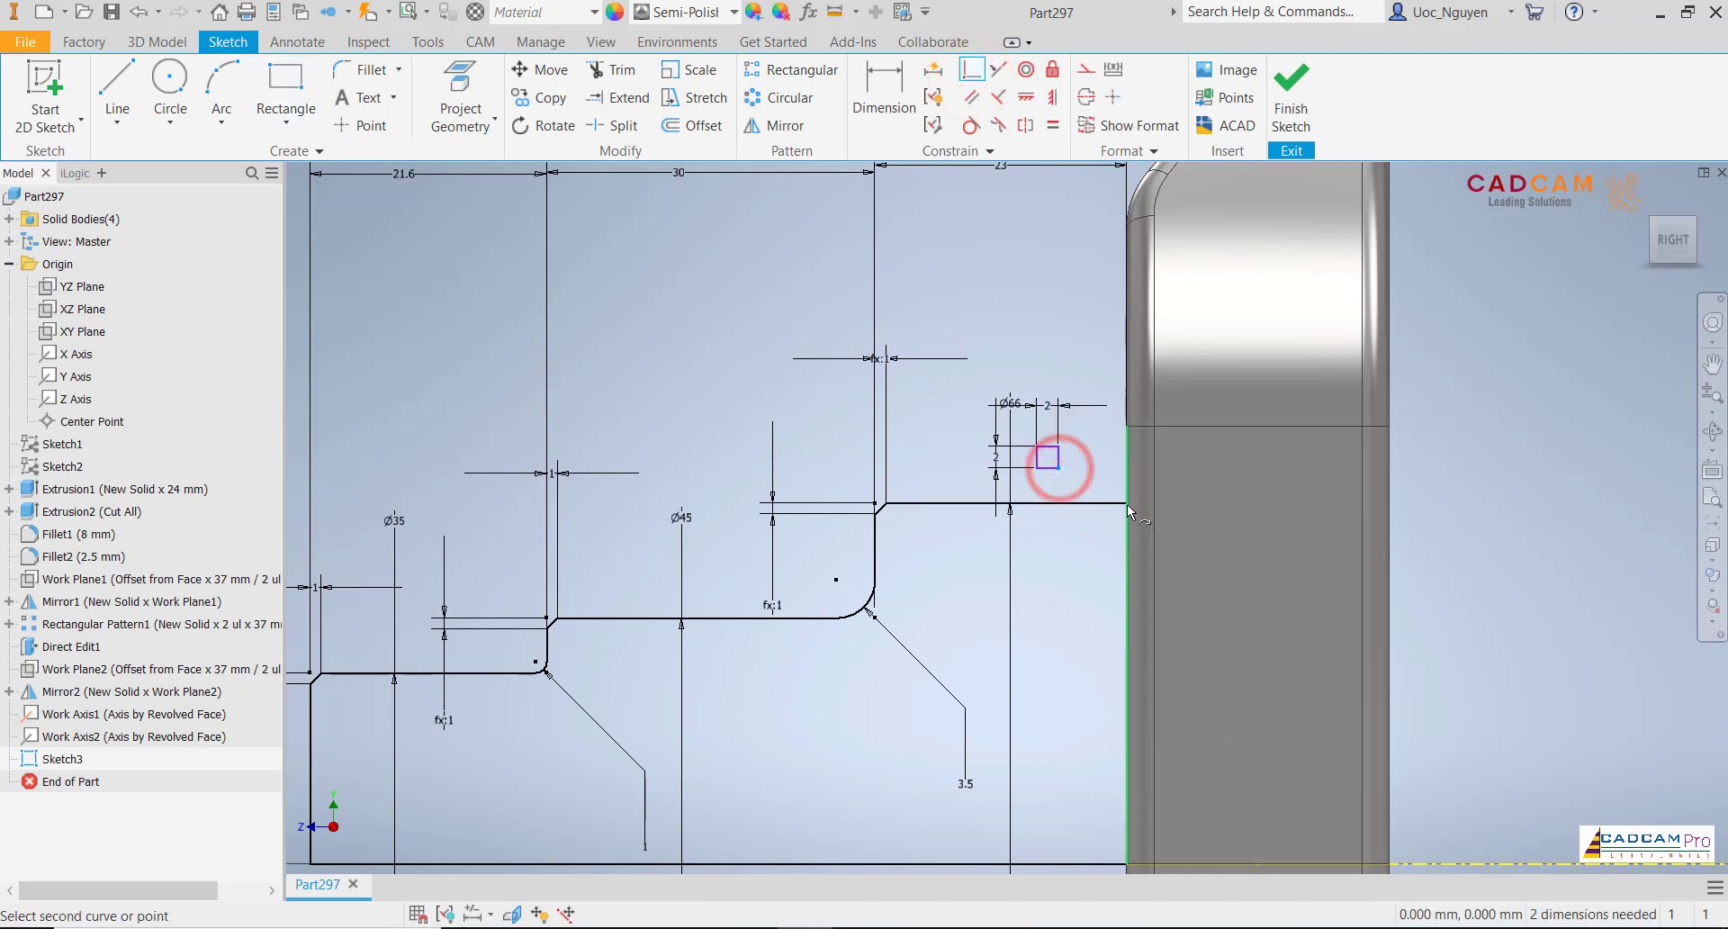
{"action": "left_click", "coordinate": [1127, 504]}
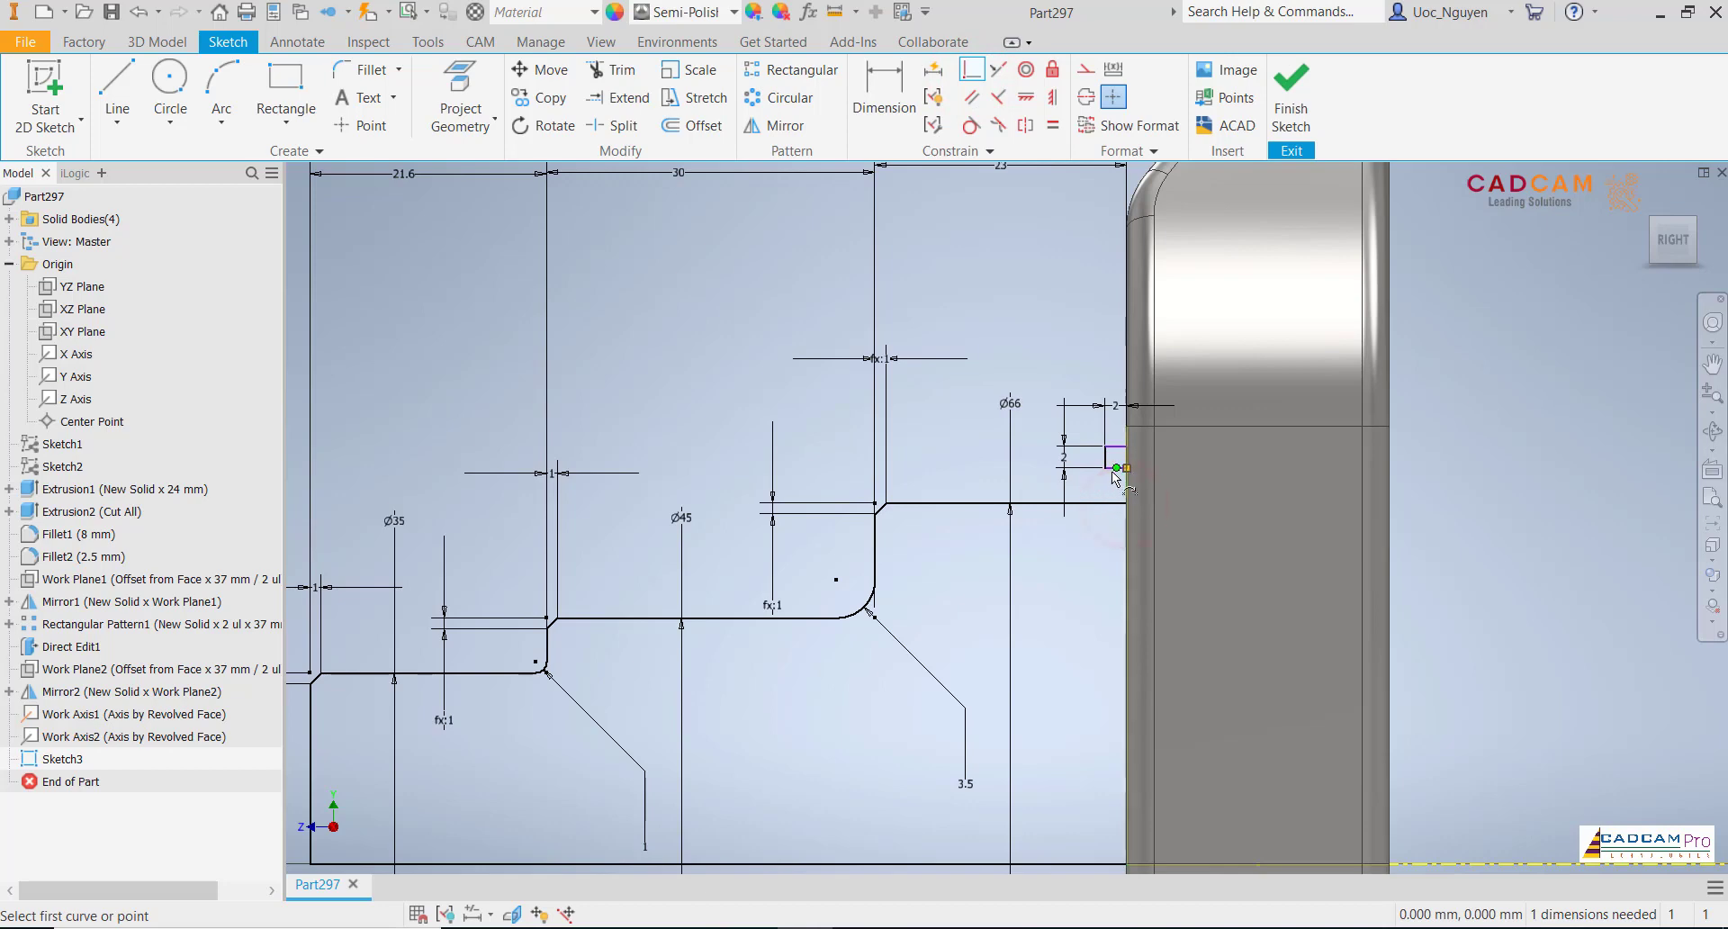
{"action": "left_click", "coordinate": [1106, 467]}
{"action": "left_click", "coordinate": [1104, 504]}
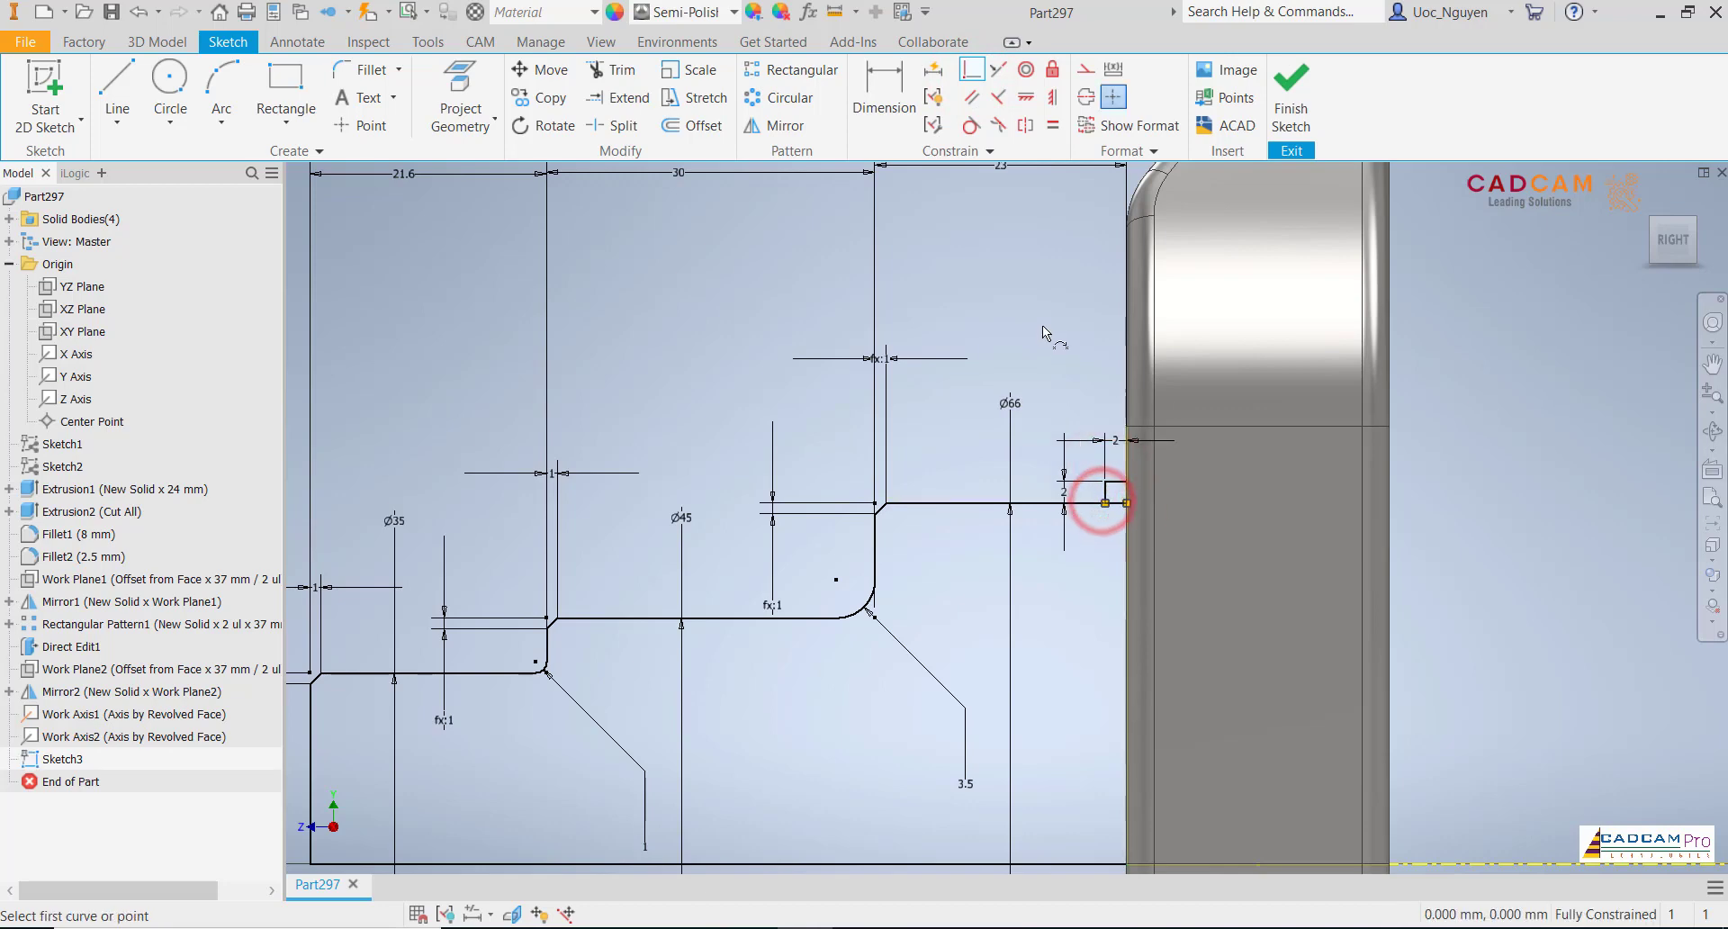
- Pan to the second/third web gap and start a rectangle with its first corner on the second web's face
{"action": "scroll", "coordinate": [1042, 326], "scroll_direction": "down", "scroll_amount": 2}
{"action": "middle_click_drag", "start_coordinate": [1042, 321], "coordinate": [861, 322]}
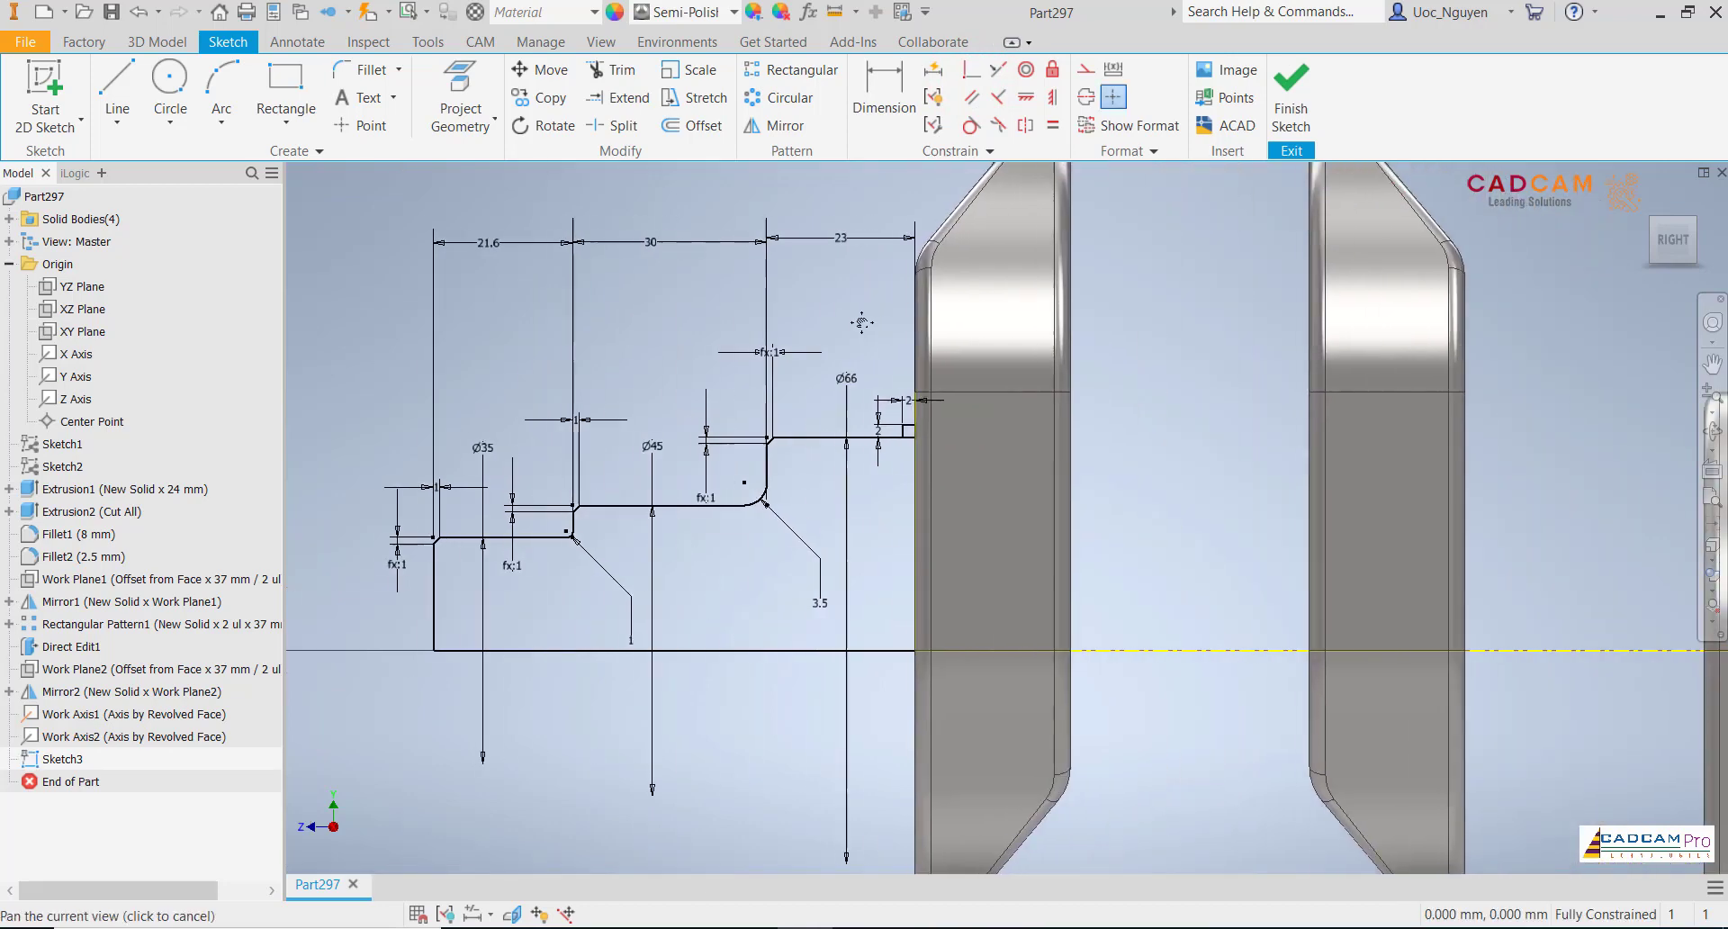
{"action": "scroll", "coordinate": [760, 557], "scroll_direction": "down", "scroll_amount": 2}
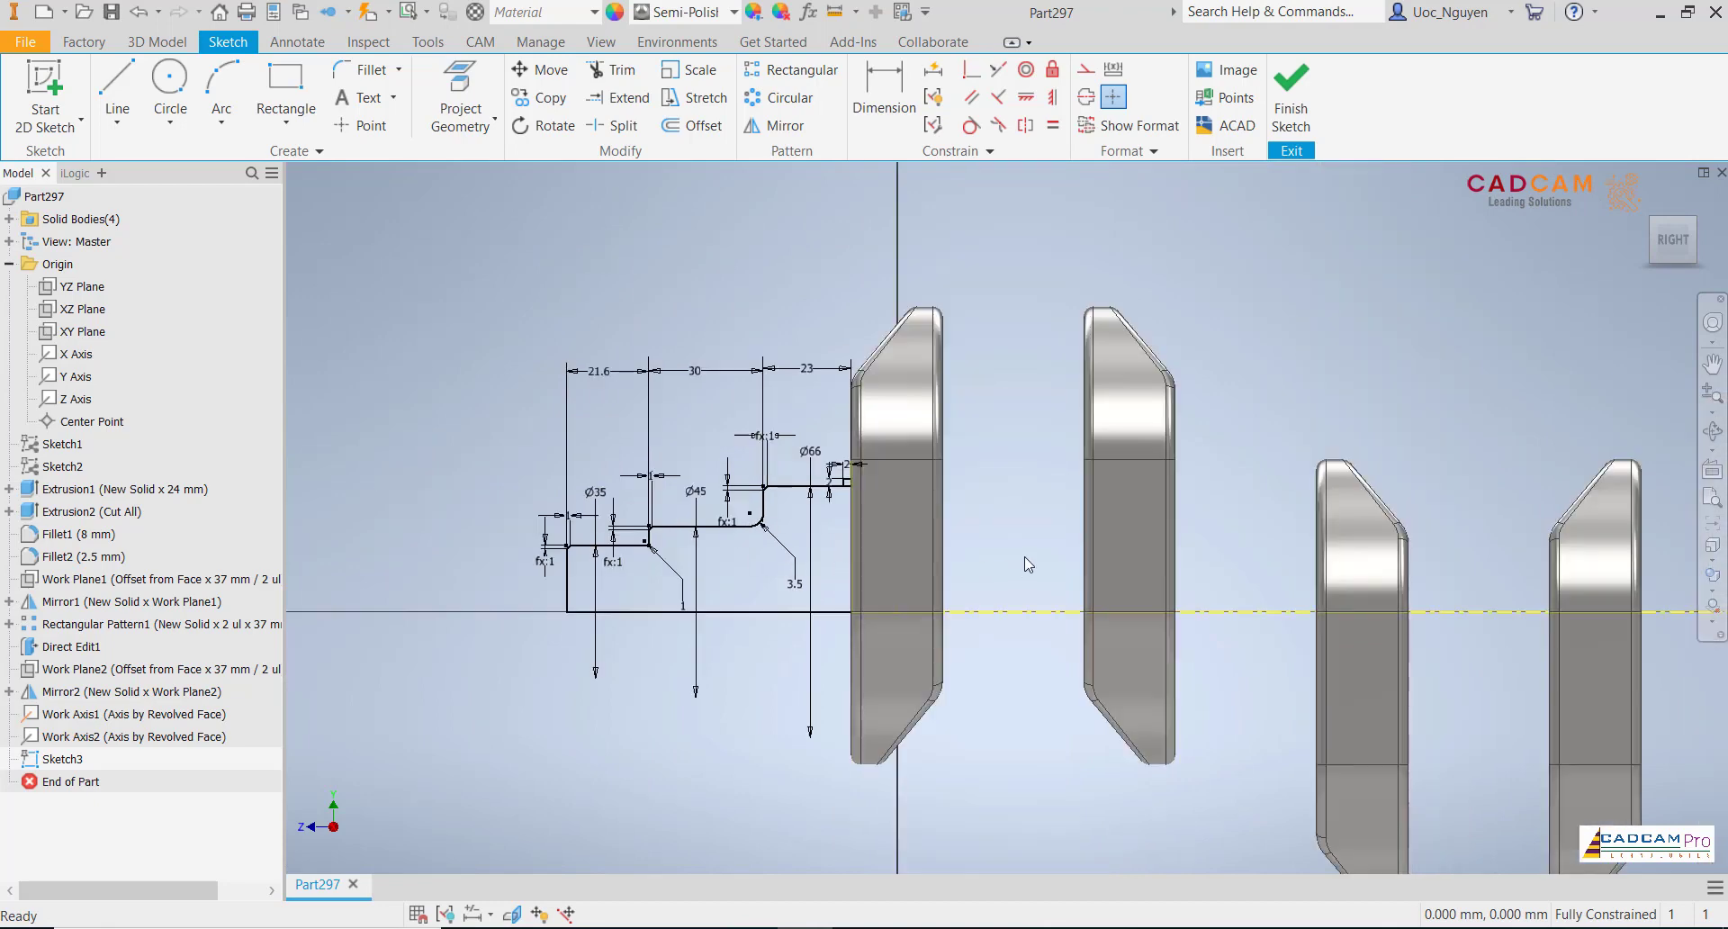
{"action": "middle_click_drag", "start_coordinate": [1028, 564], "coordinate": [903, 554]}
{"action": "middle_click_drag", "start_coordinate": [1044, 602], "coordinate": [858, 507]}
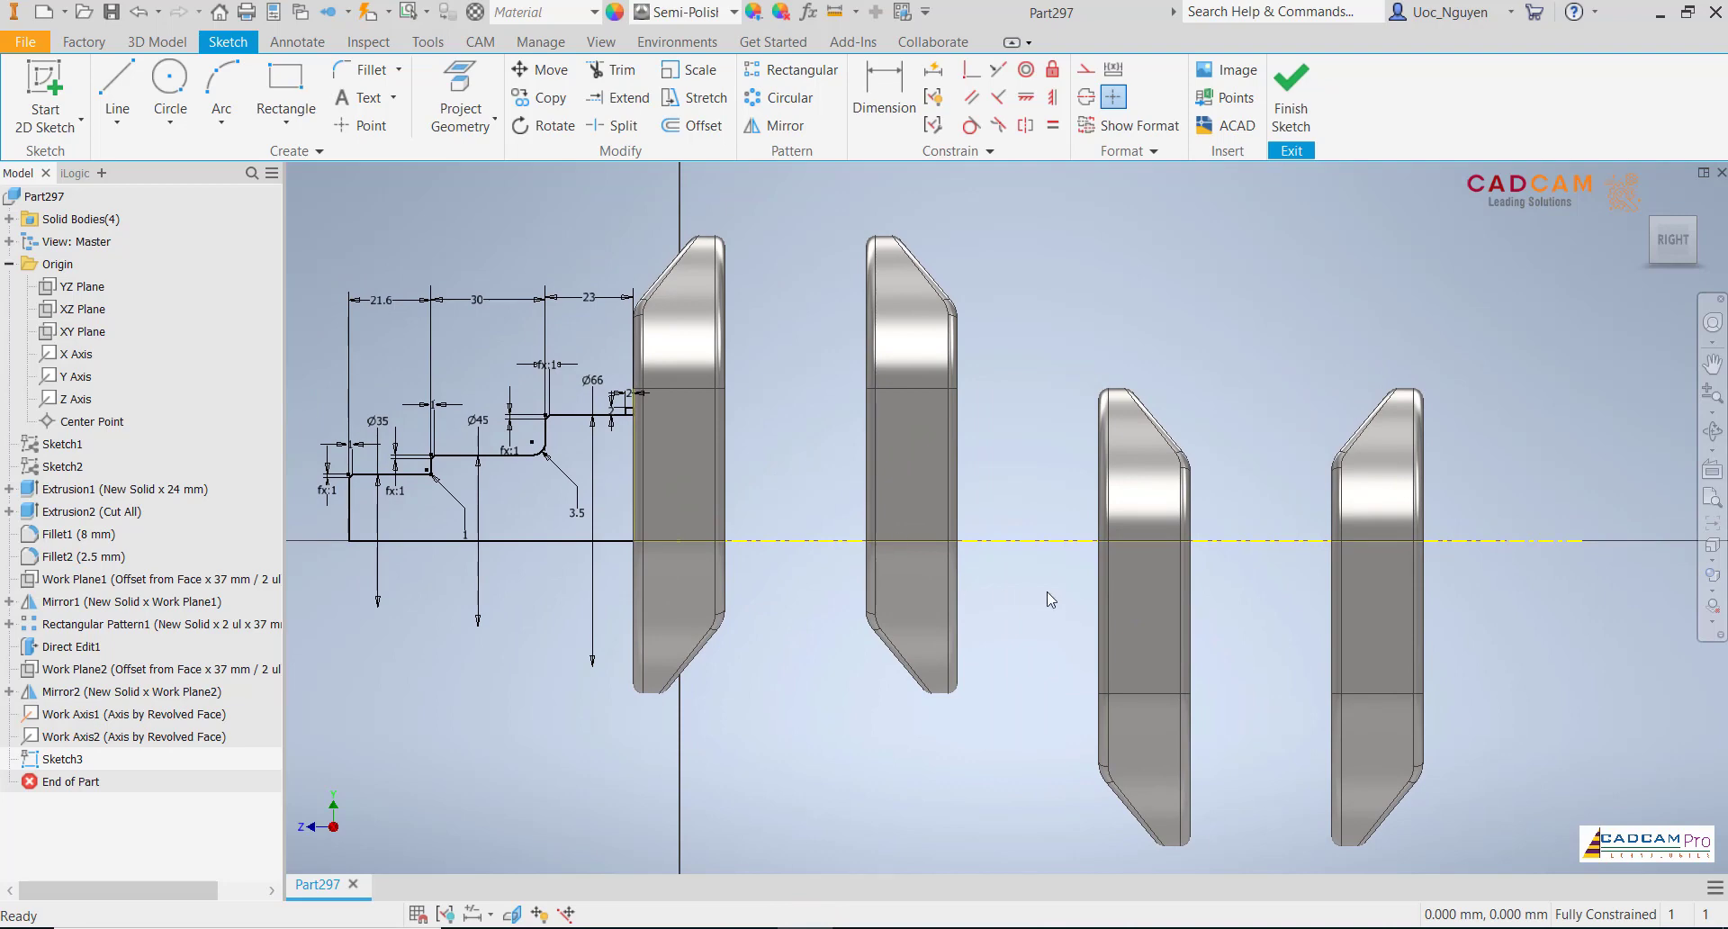
{"action": "middle_click_drag", "start_coordinate": [1051, 599], "coordinate": [942, 613]}
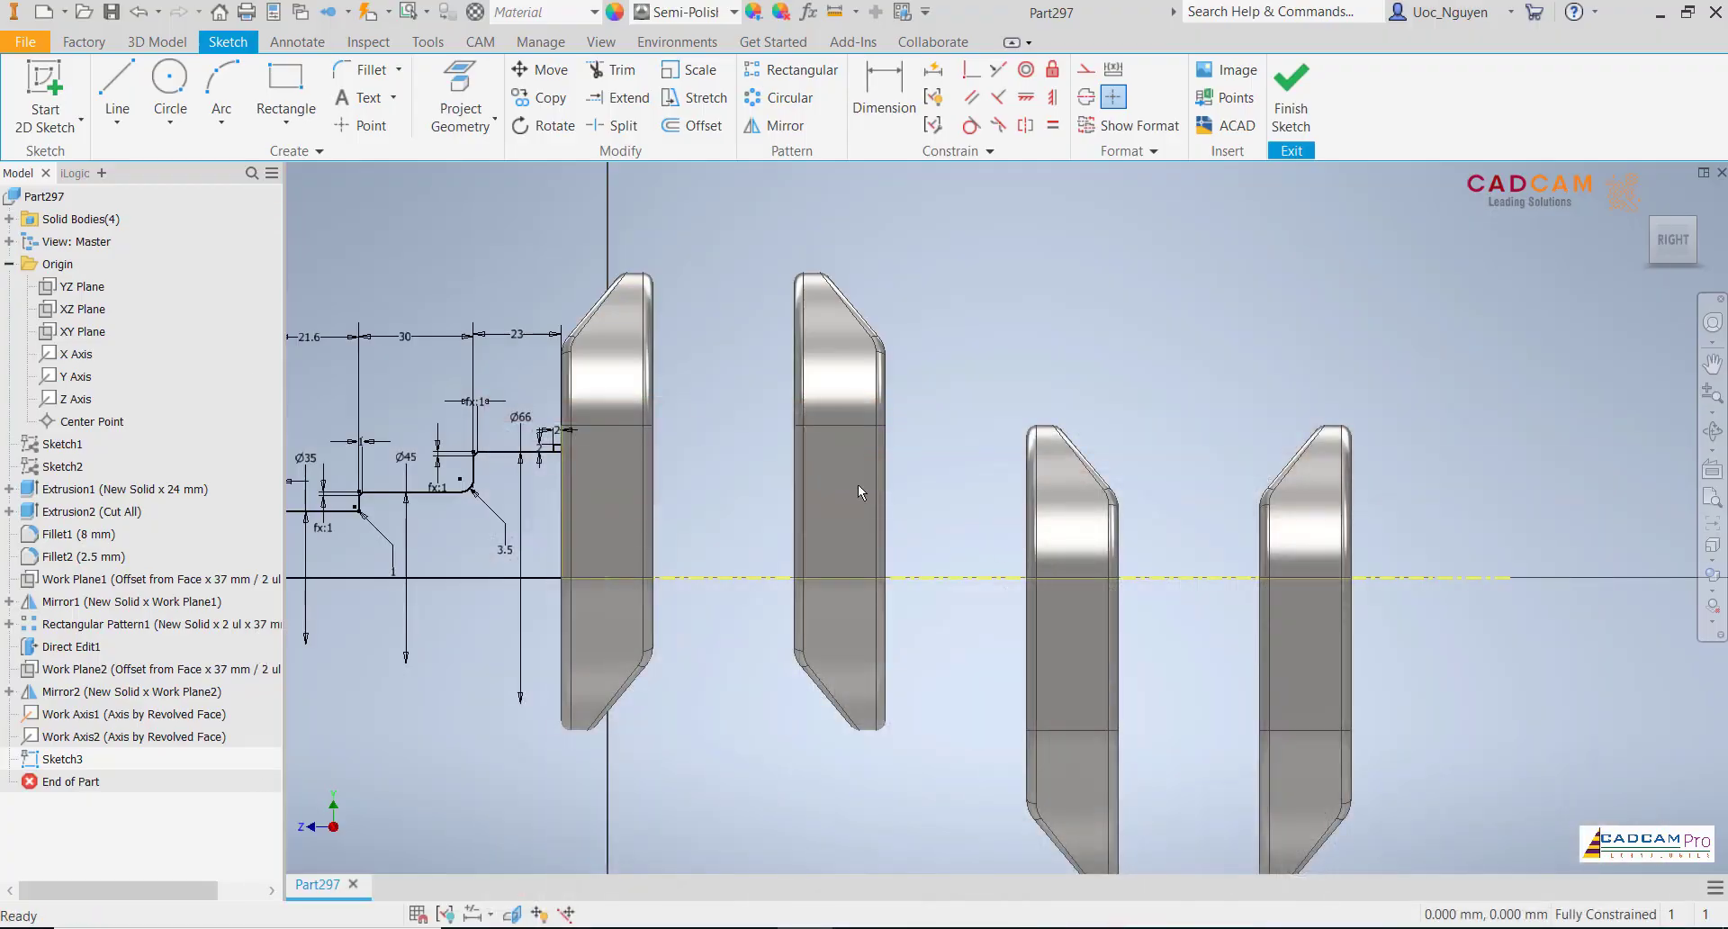
{"action": "left_click", "coordinate": [286, 90]}
{"action": "scroll", "coordinate": [974, 468], "scroll_direction": "up", "scroll_amount": 3}
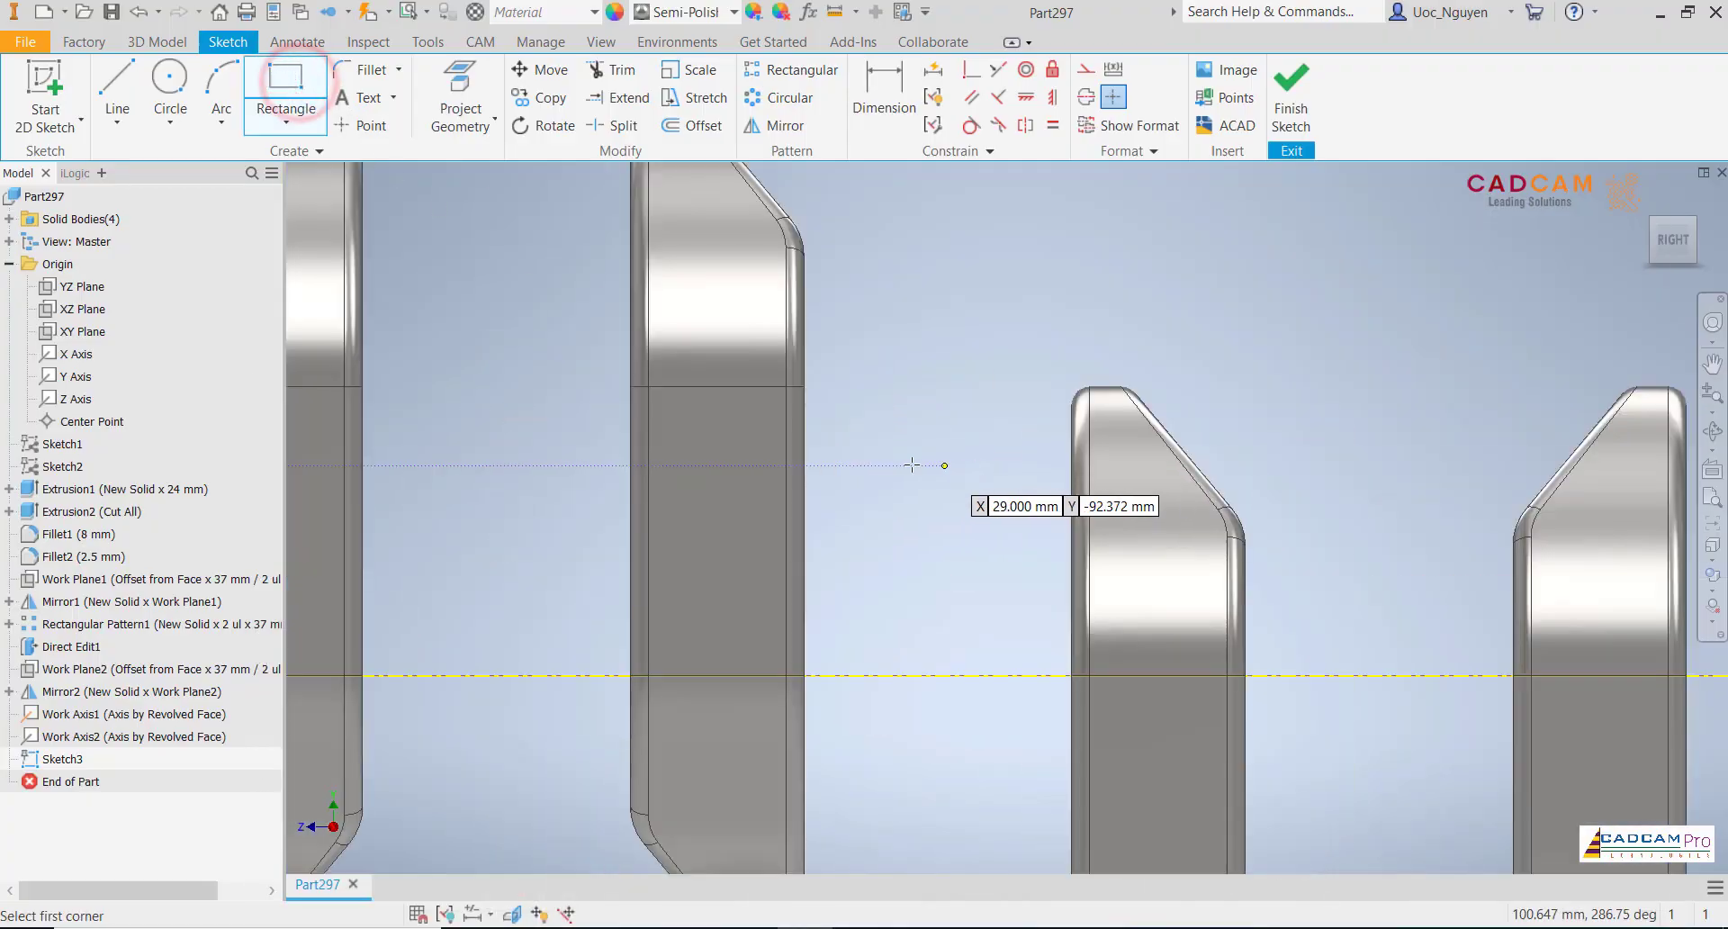
{"action": "left_click", "coordinate": [806, 457]}
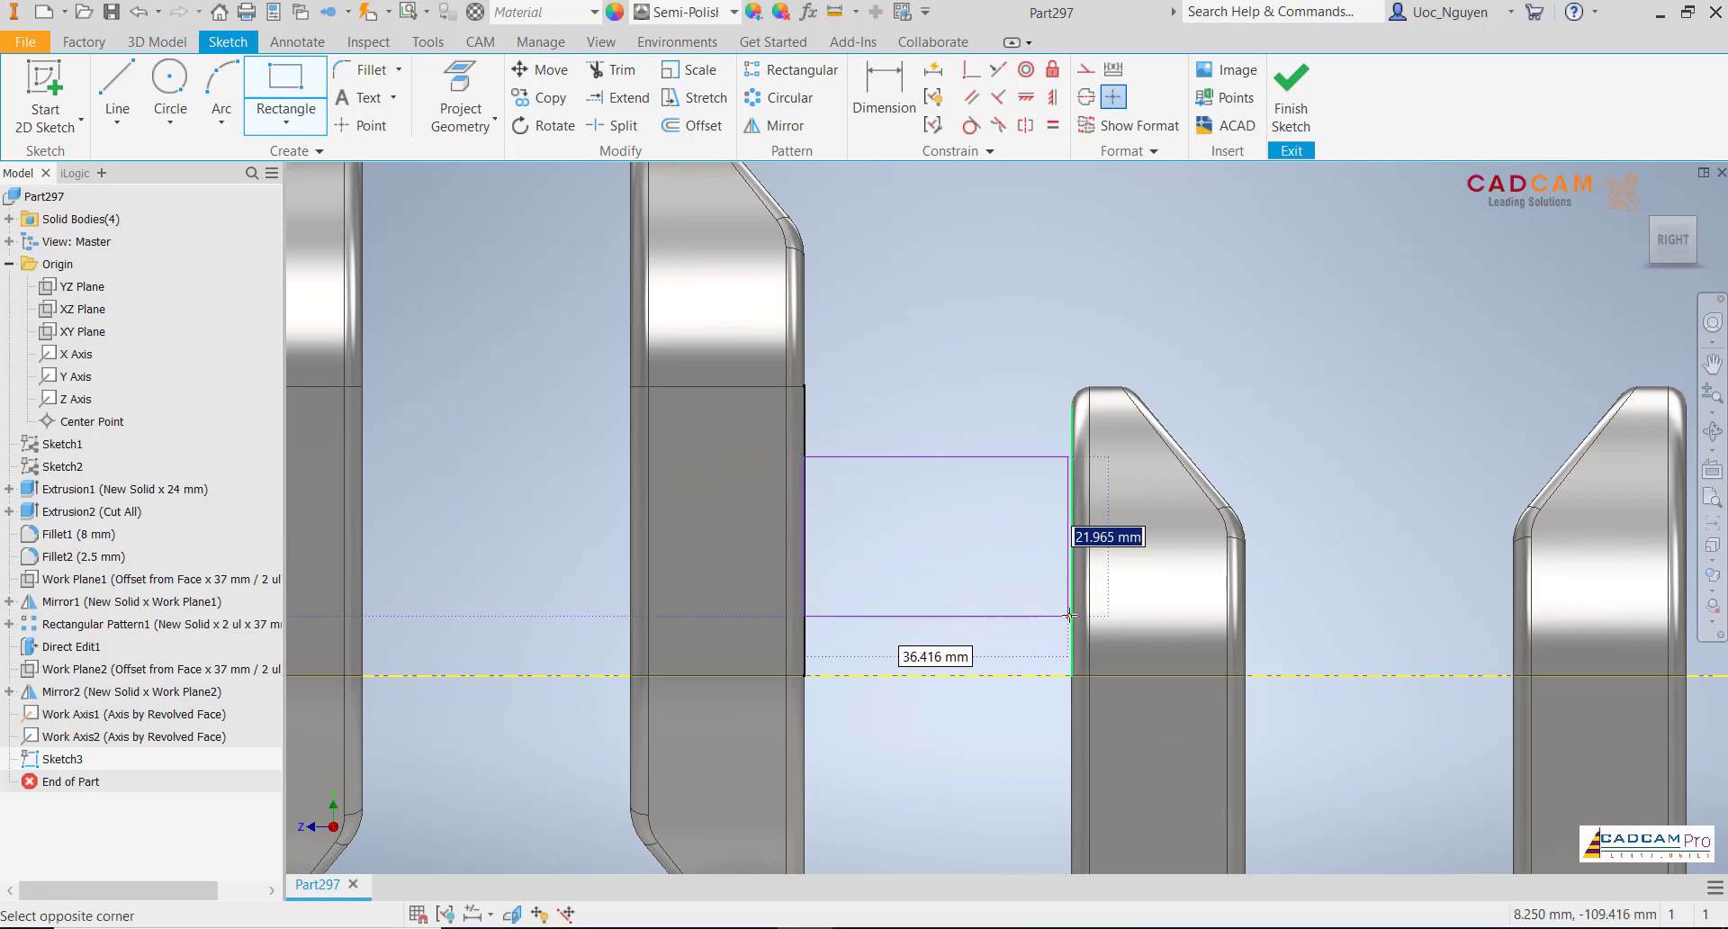
- Finish the rectangle on the third web's face and make its lower edge collinear with the axis
{"action": "left_click", "coordinate": [1073, 615]}
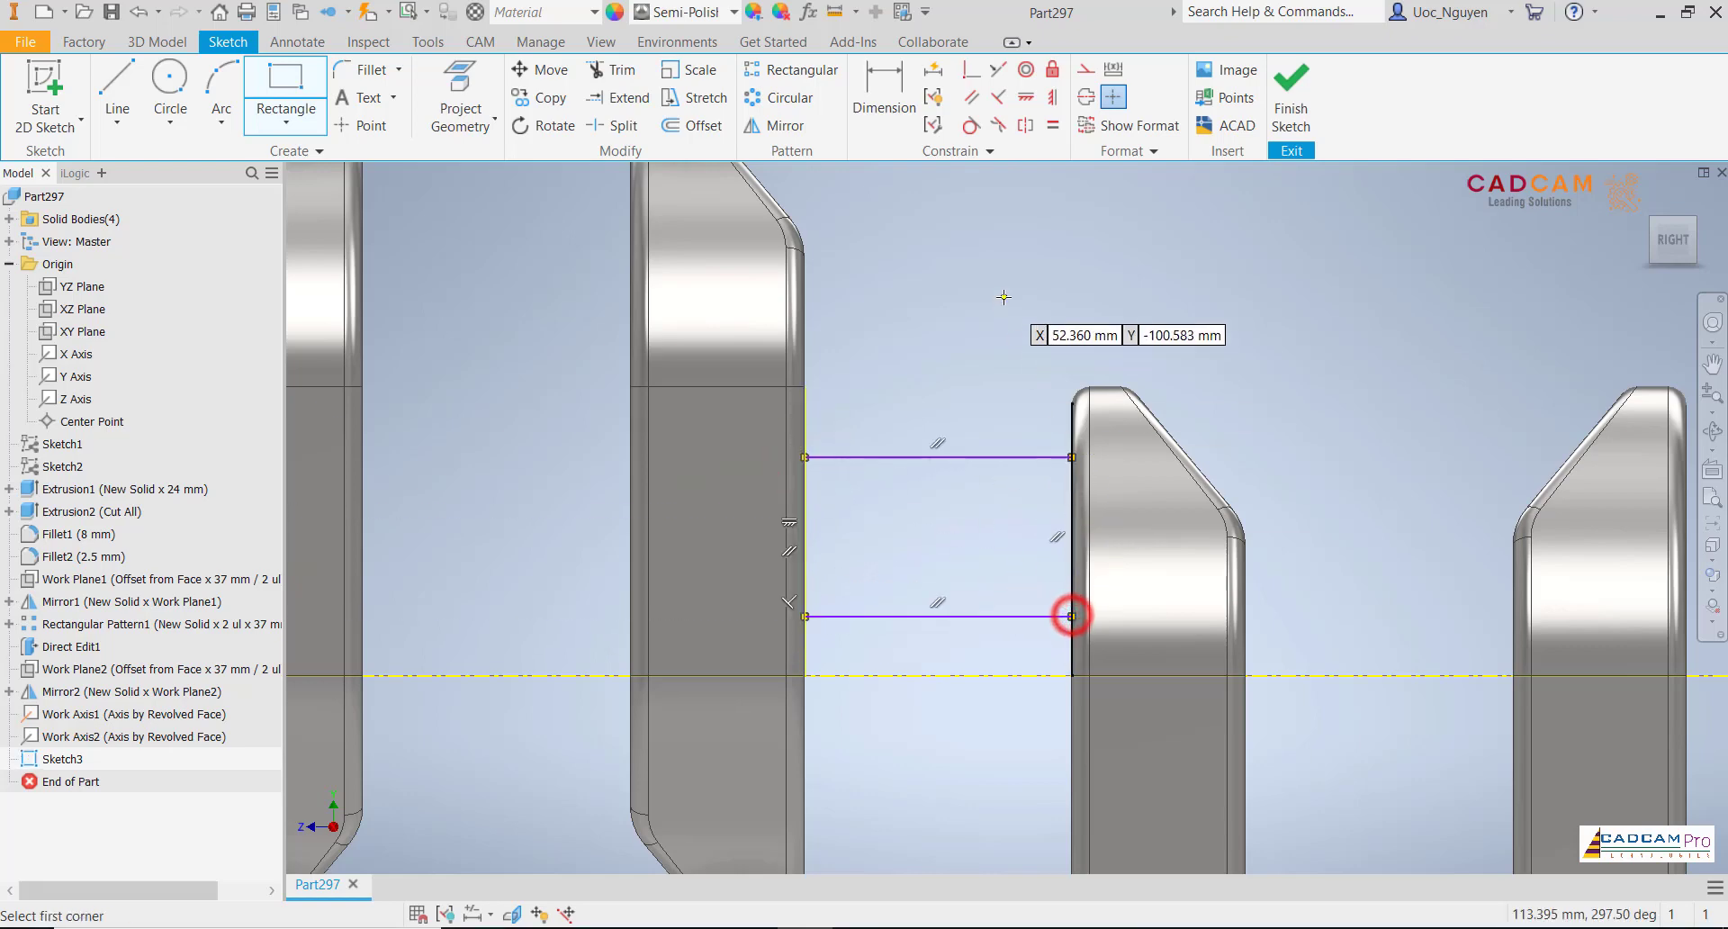
{"action": "left_click", "coordinate": [972, 69]}
{"action": "left_click", "coordinate": [931, 616]}
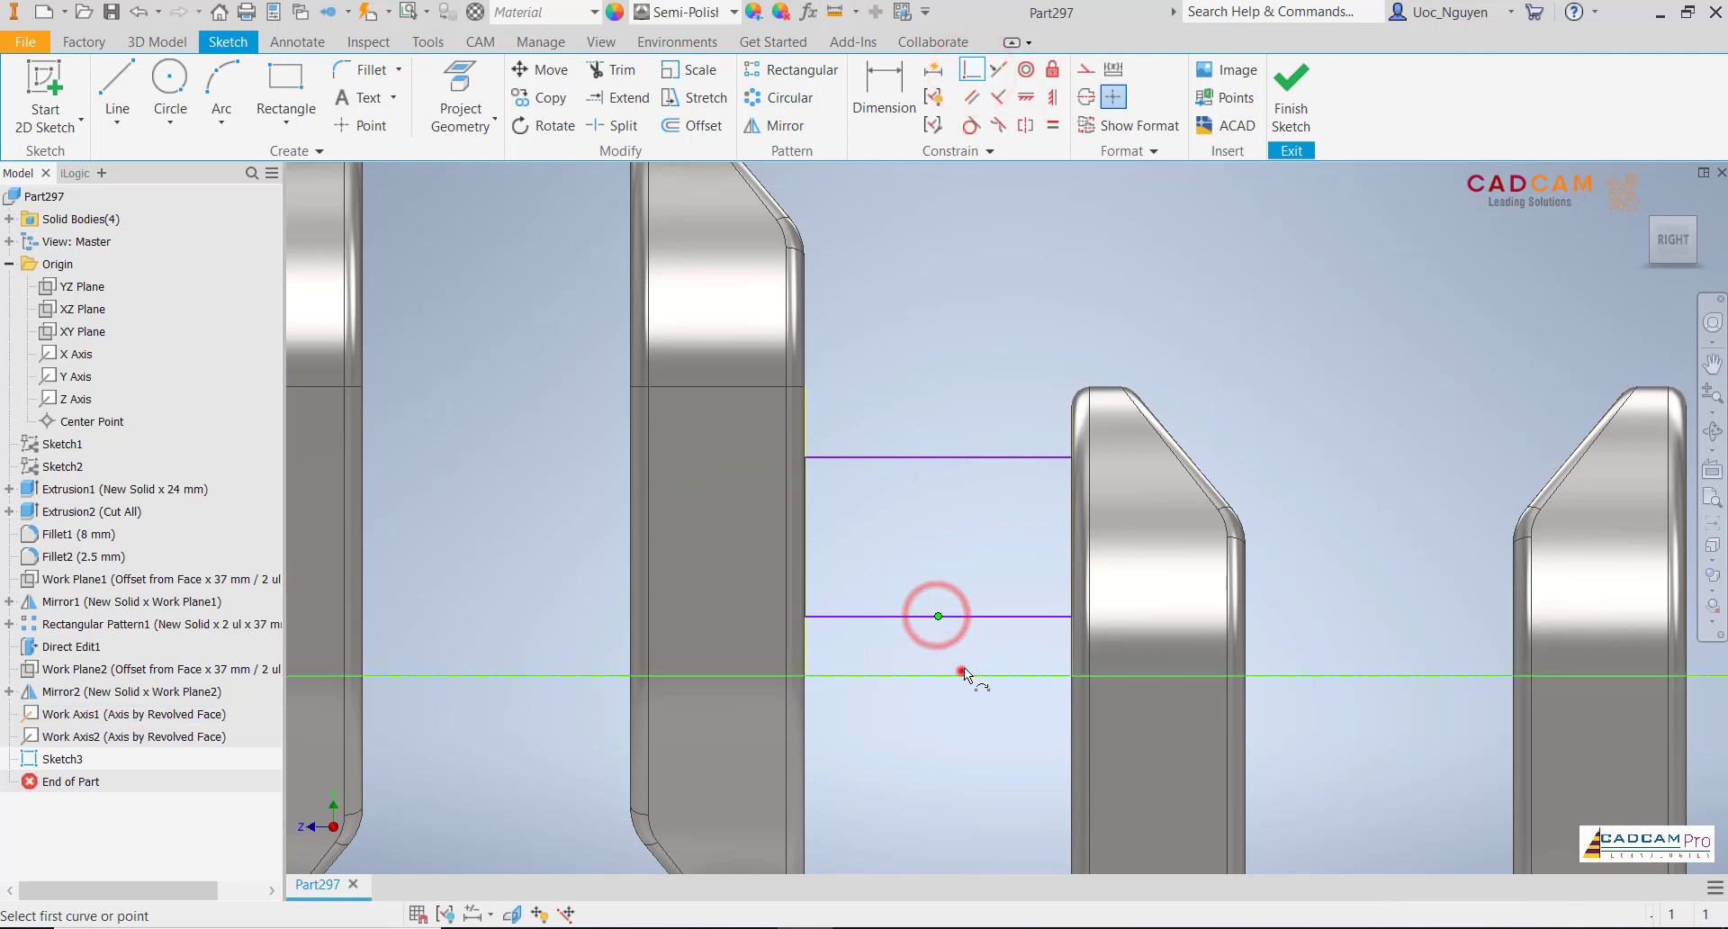
{"action": "left_click", "coordinate": [961, 675]}
- Dimension the journal rectangle's diameter to Ø66 about the centre axis
{"action": "key", "text": "d"}
{"action": "scroll", "coordinate": [958, 401], "scroll_direction": "down", "scroll_amount": 2}
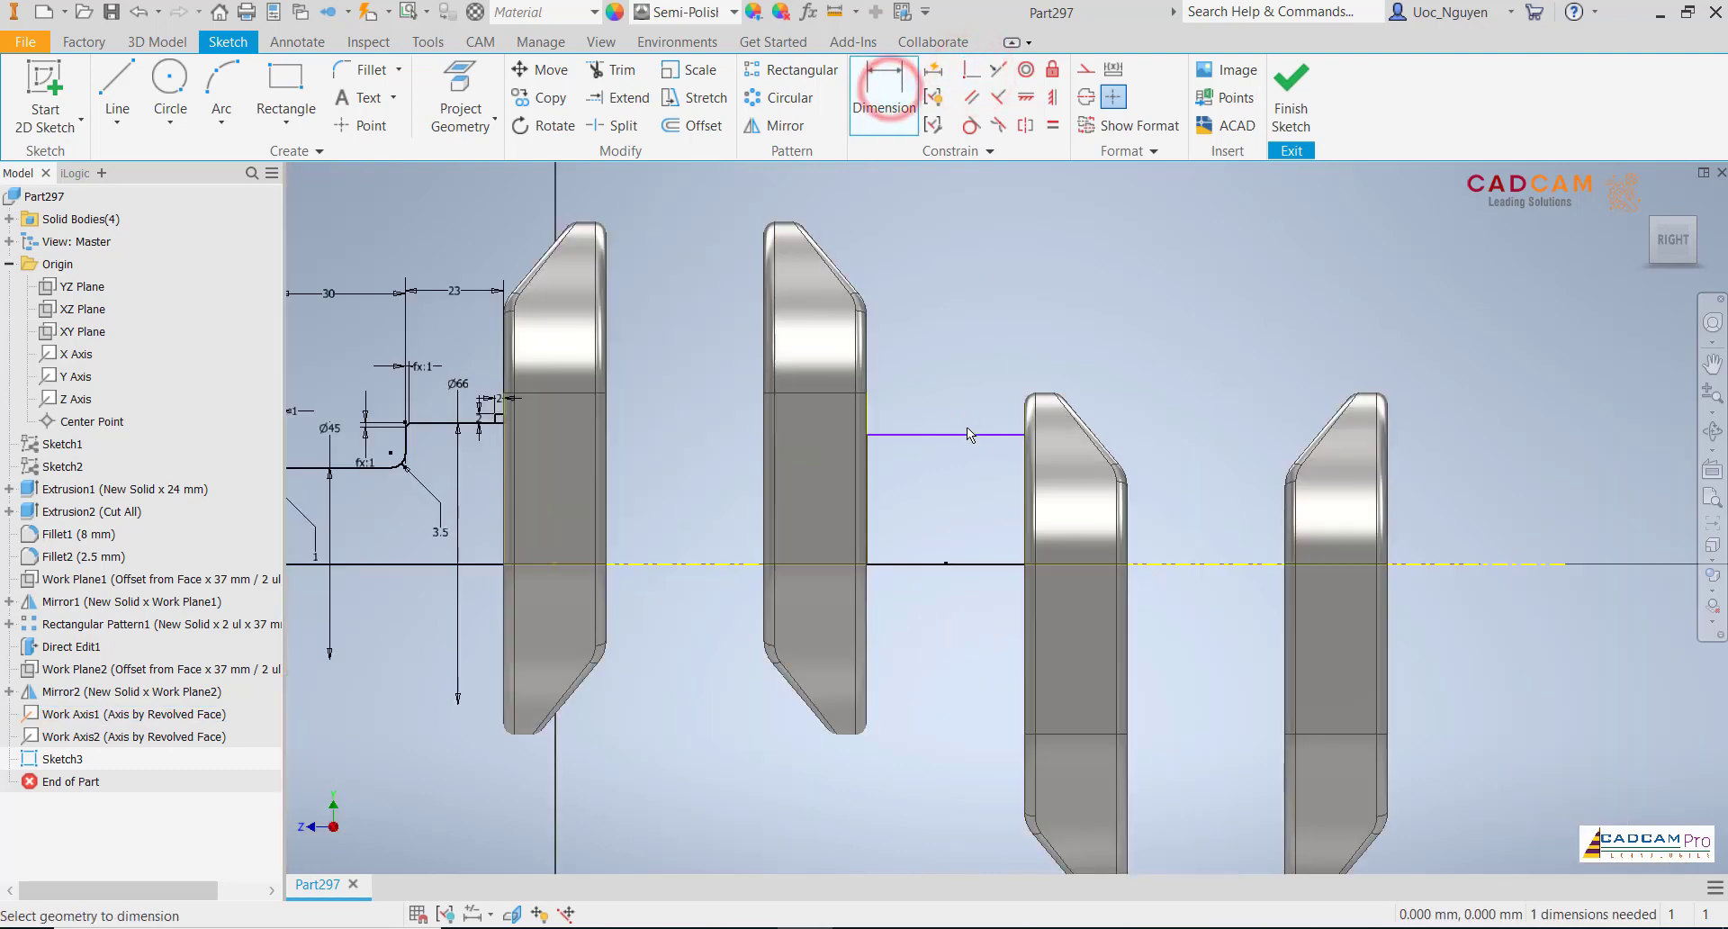
{"action": "left_click", "coordinate": [966, 430]}
{"action": "left_click", "coordinate": [1172, 564]}
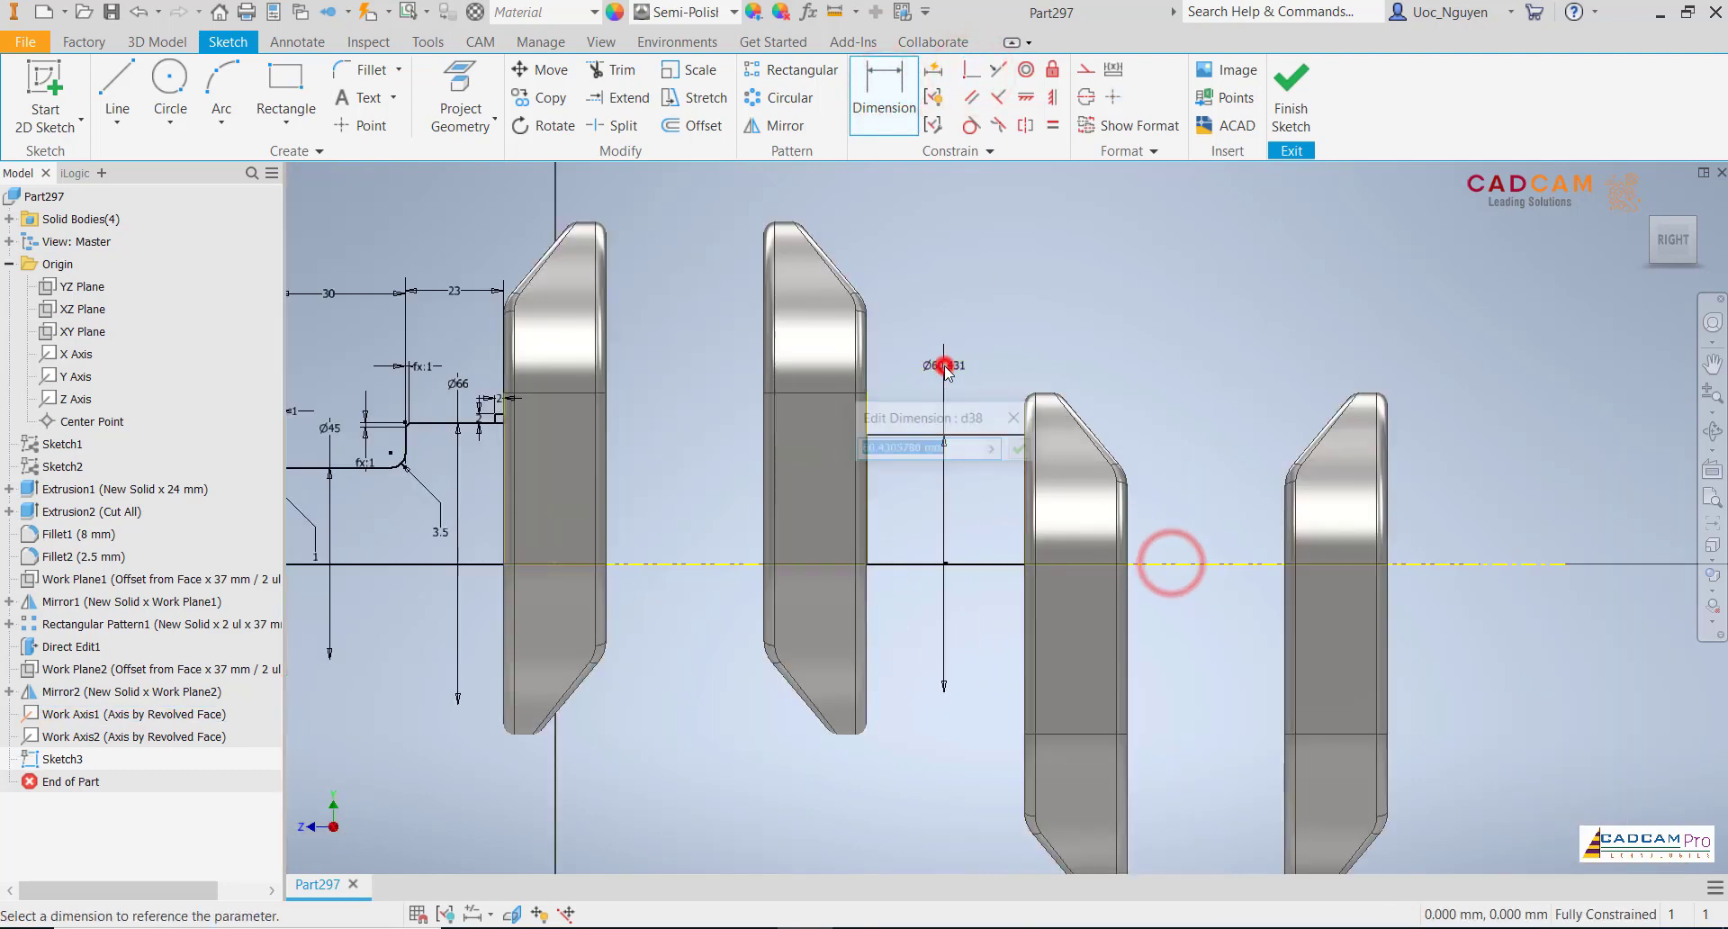
{"action": "left_click", "coordinate": [945, 365]}
{"action": "type", "text": "66"}
{"action": "key", "text": "Return"}
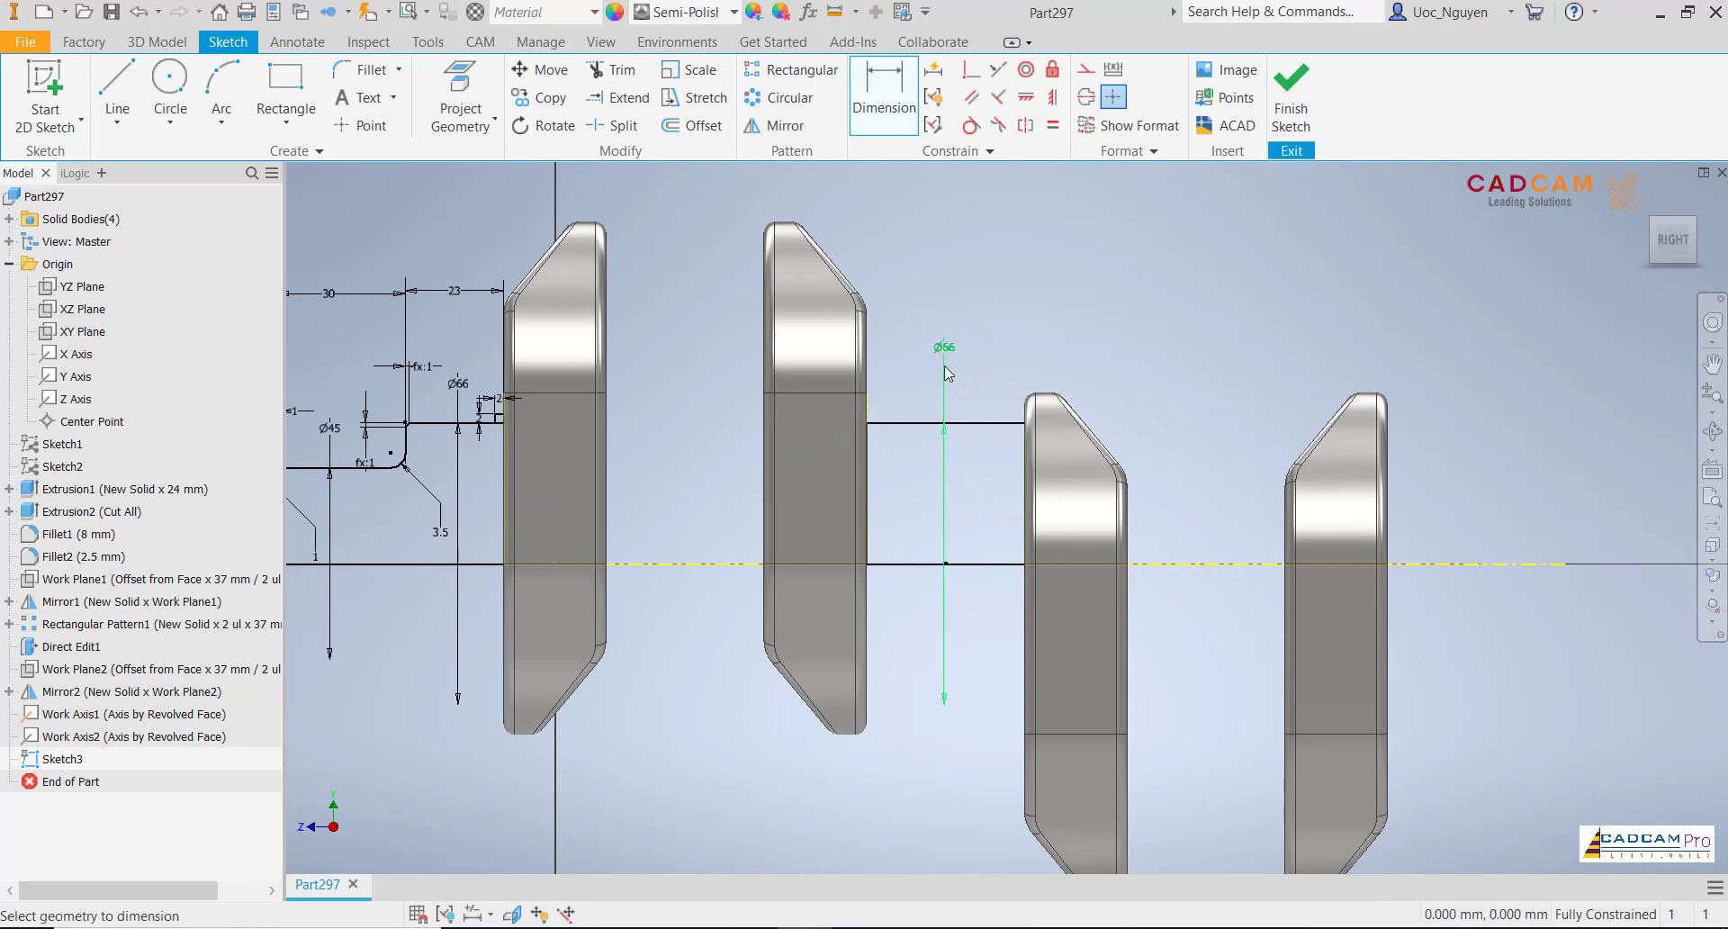
{"action": "key", "text": "Escape"}
{"action": "scroll", "coordinate": [884, 391], "scroll_direction": "up", "scroll_amount": 3}
{"action": "scroll", "coordinate": [884, 391], "scroll_direction": "up", "scroll_amount": 2}
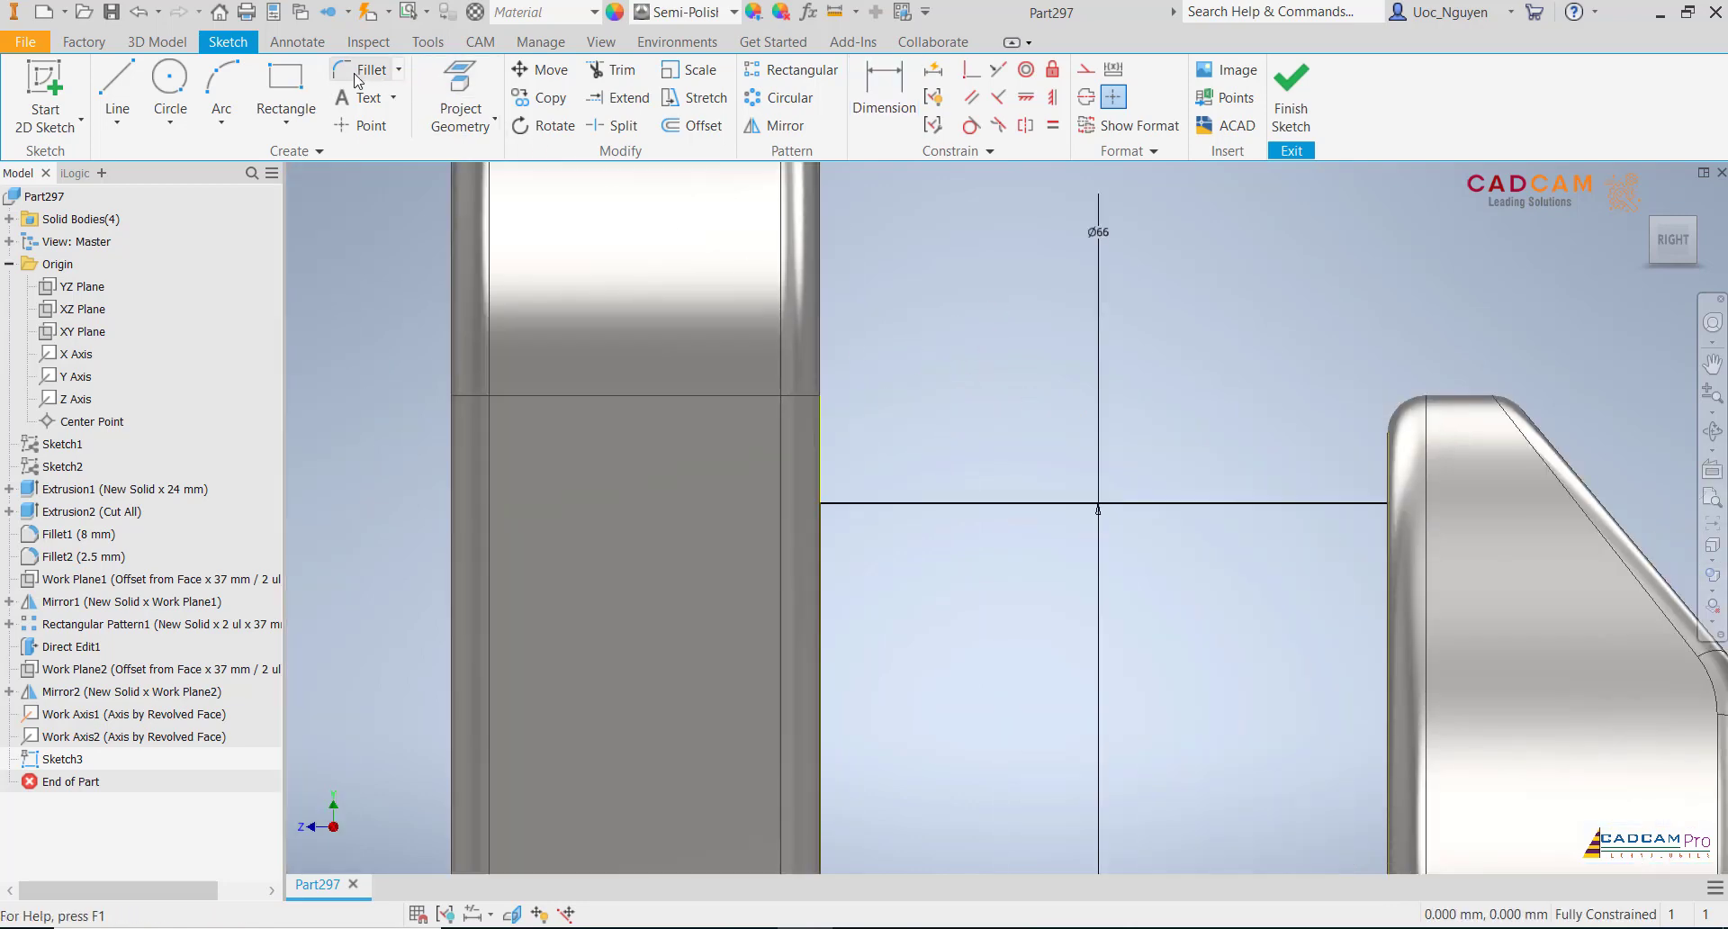
- Add a 2 × 2 groove square at the left web, coincident with the web face and journal line
{"action": "left_click", "coordinate": [284, 78]}
{"action": "left_click", "coordinate": [946, 452]}
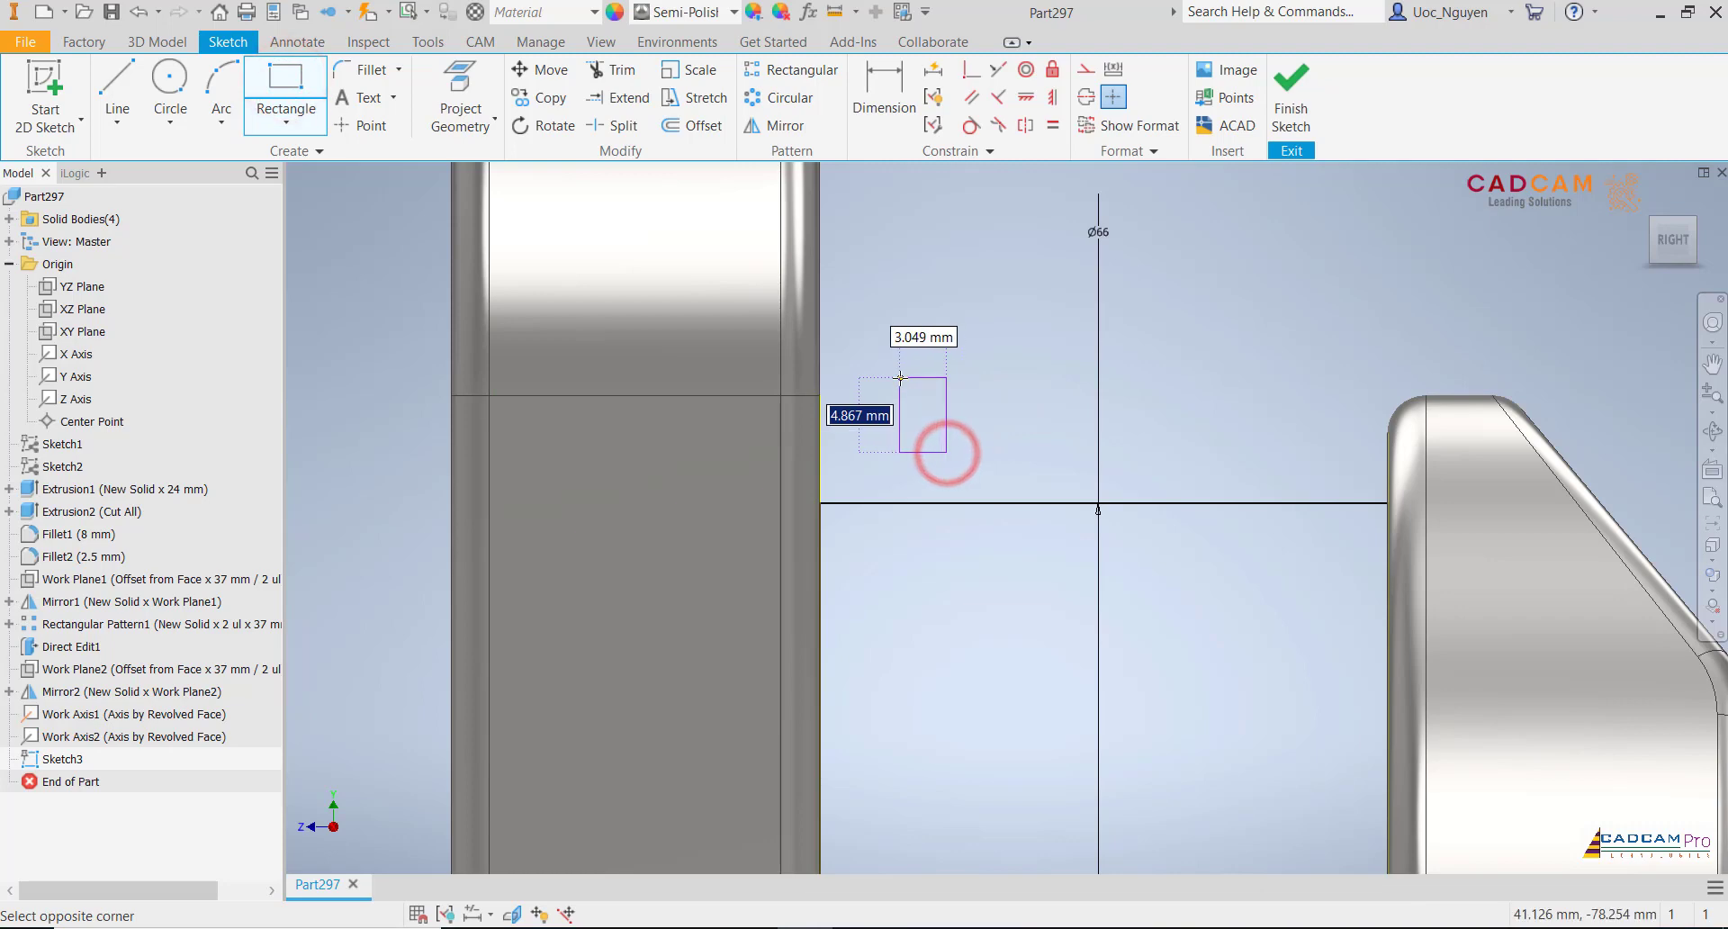
{"action": "type", "text": "2"}
{"action": "key", "text": "Tab"}
{"action": "type", "text": "2"}
{"action": "key", "text": "Return"}
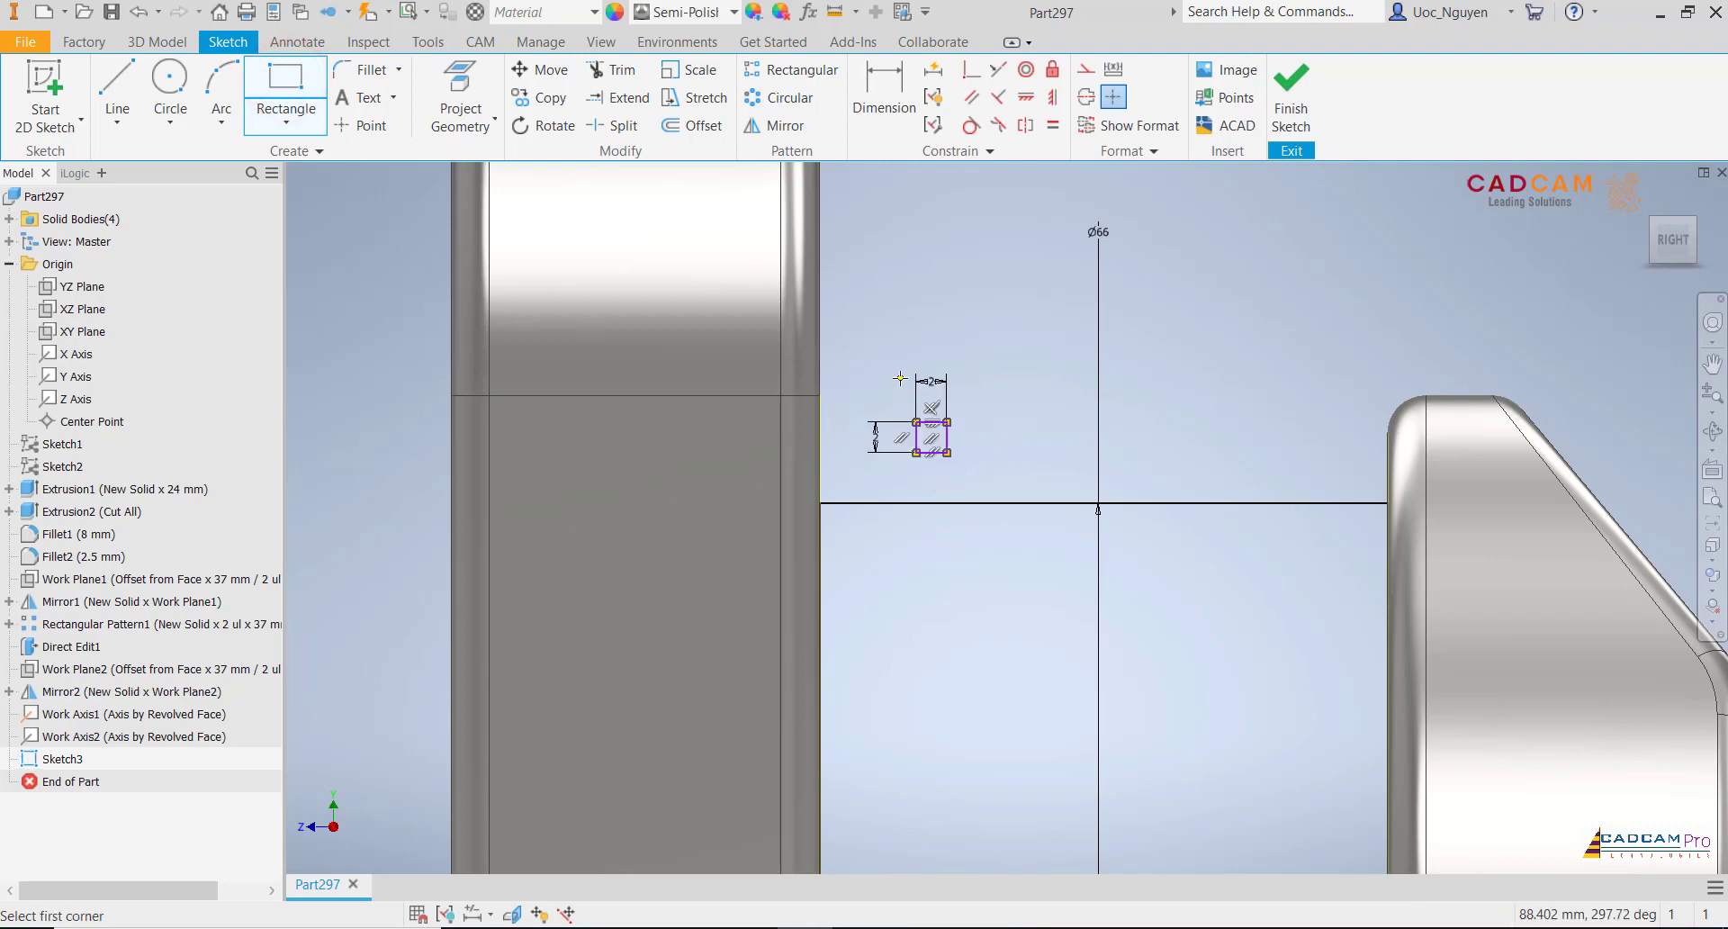
{"action": "key", "text": "Escape"}
{"action": "left_click", "coordinate": [971, 70]}
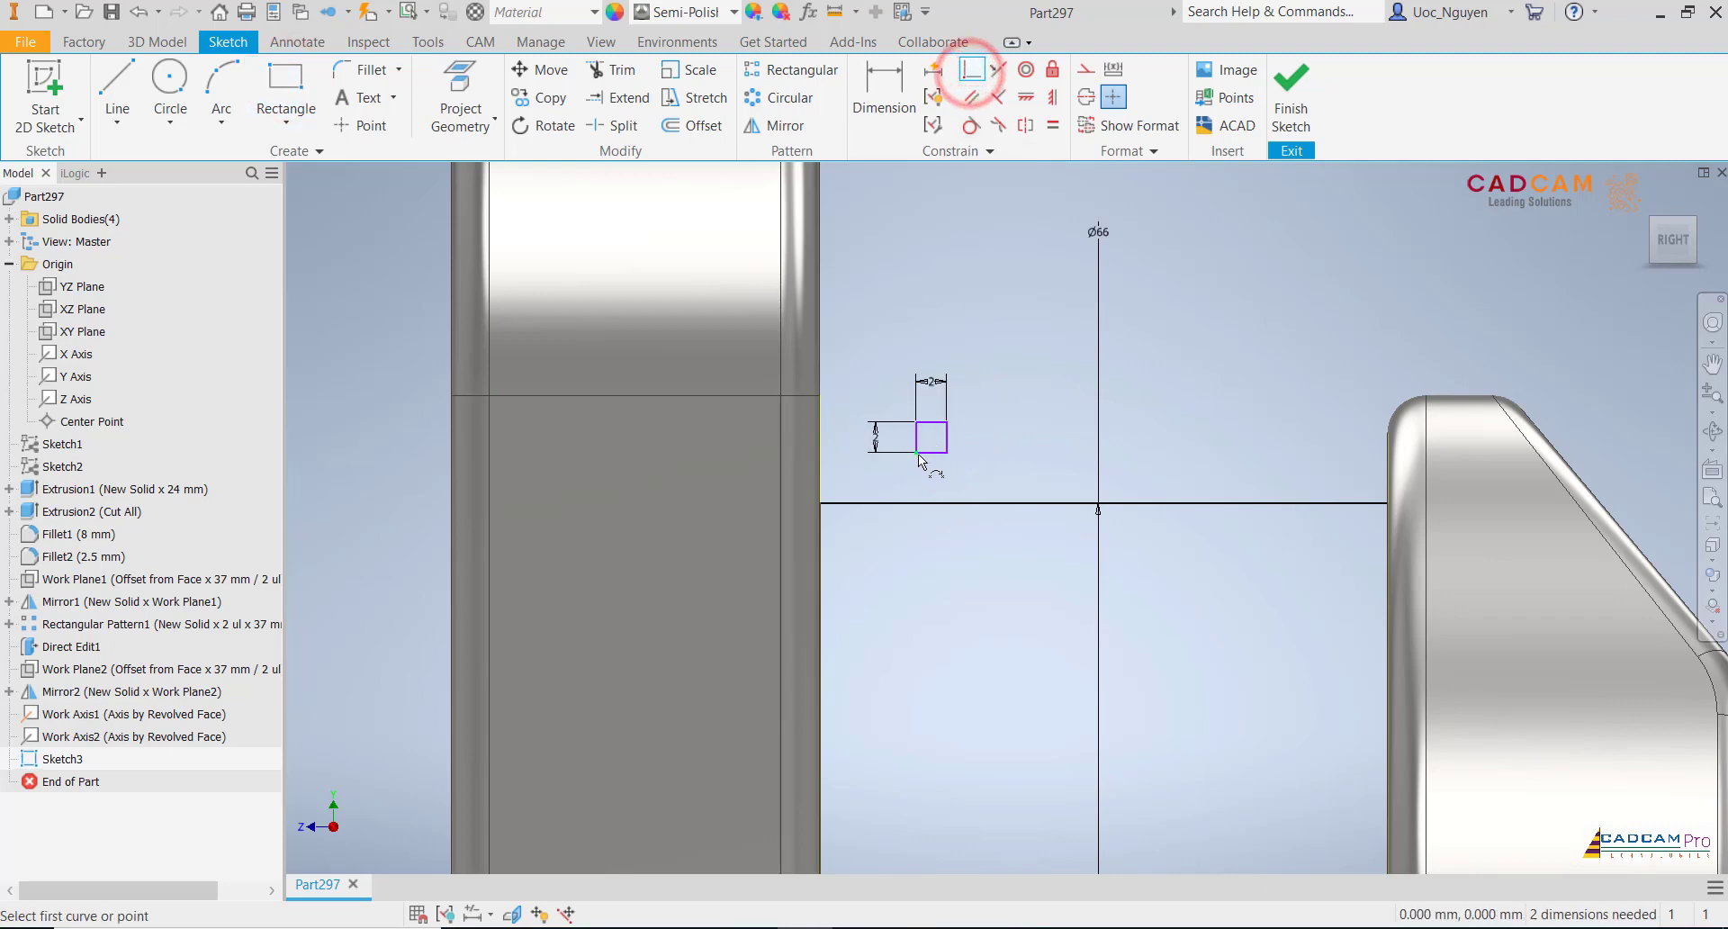
{"action": "left_click", "coordinate": [917, 453]}
{"action": "left_click", "coordinate": [818, 506]}
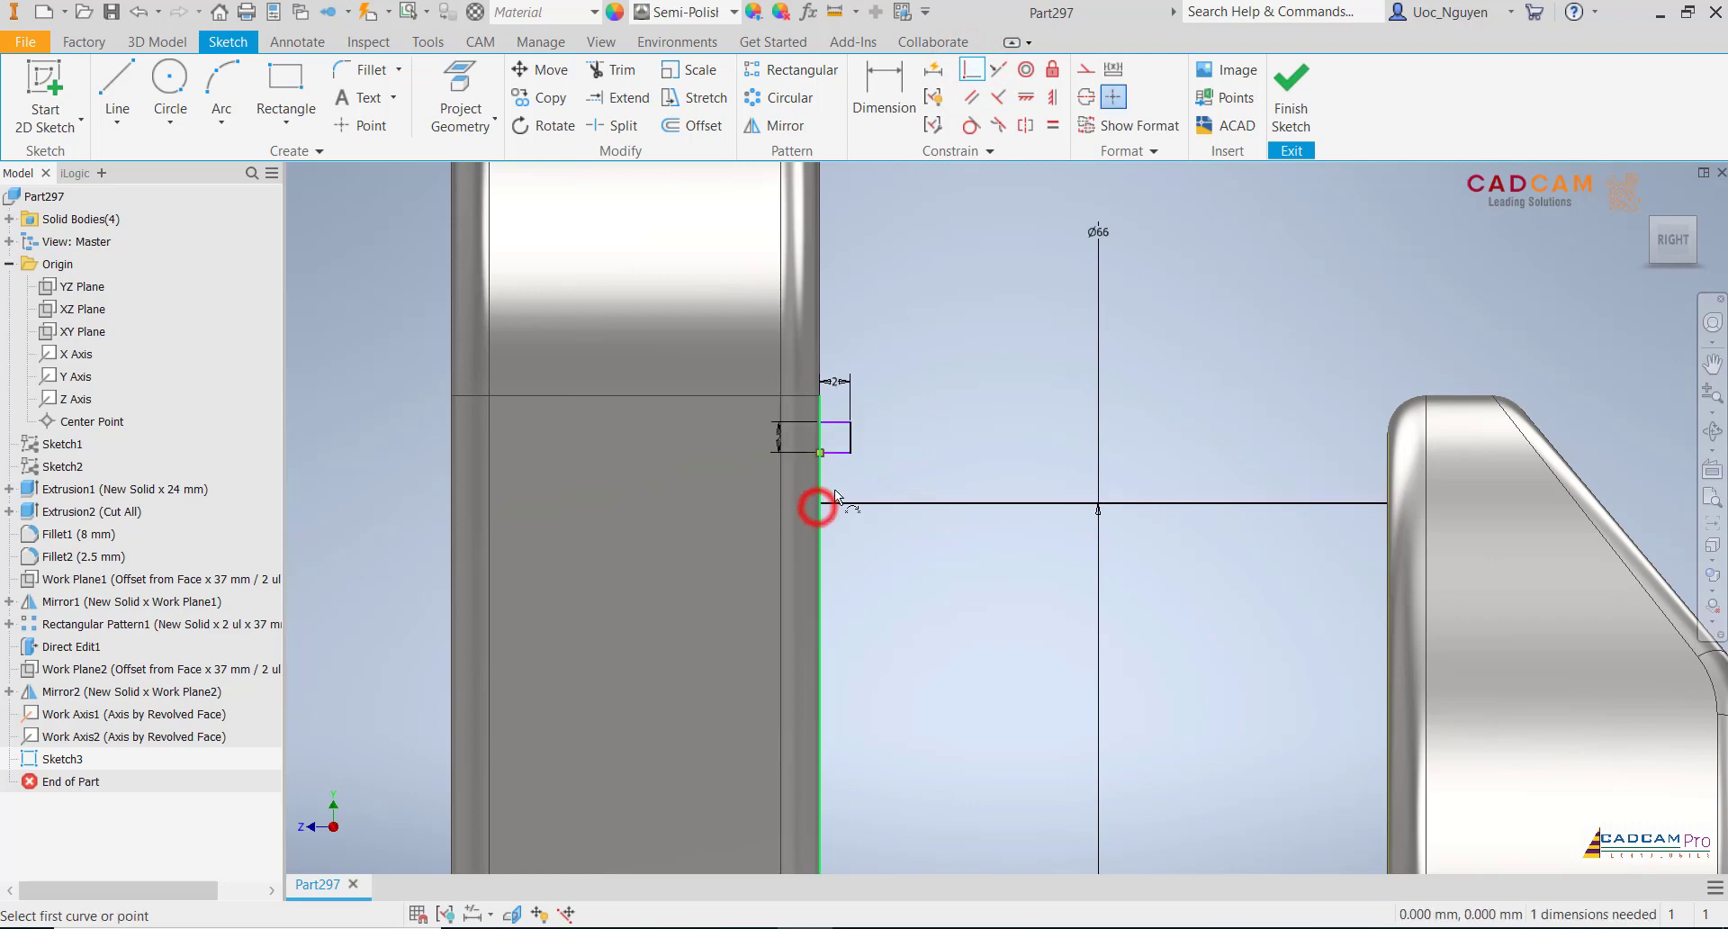
{"action": "left_click", "coordinate": [851, 452]}
{"action": "left_click", "coordinate": [869, 502]}
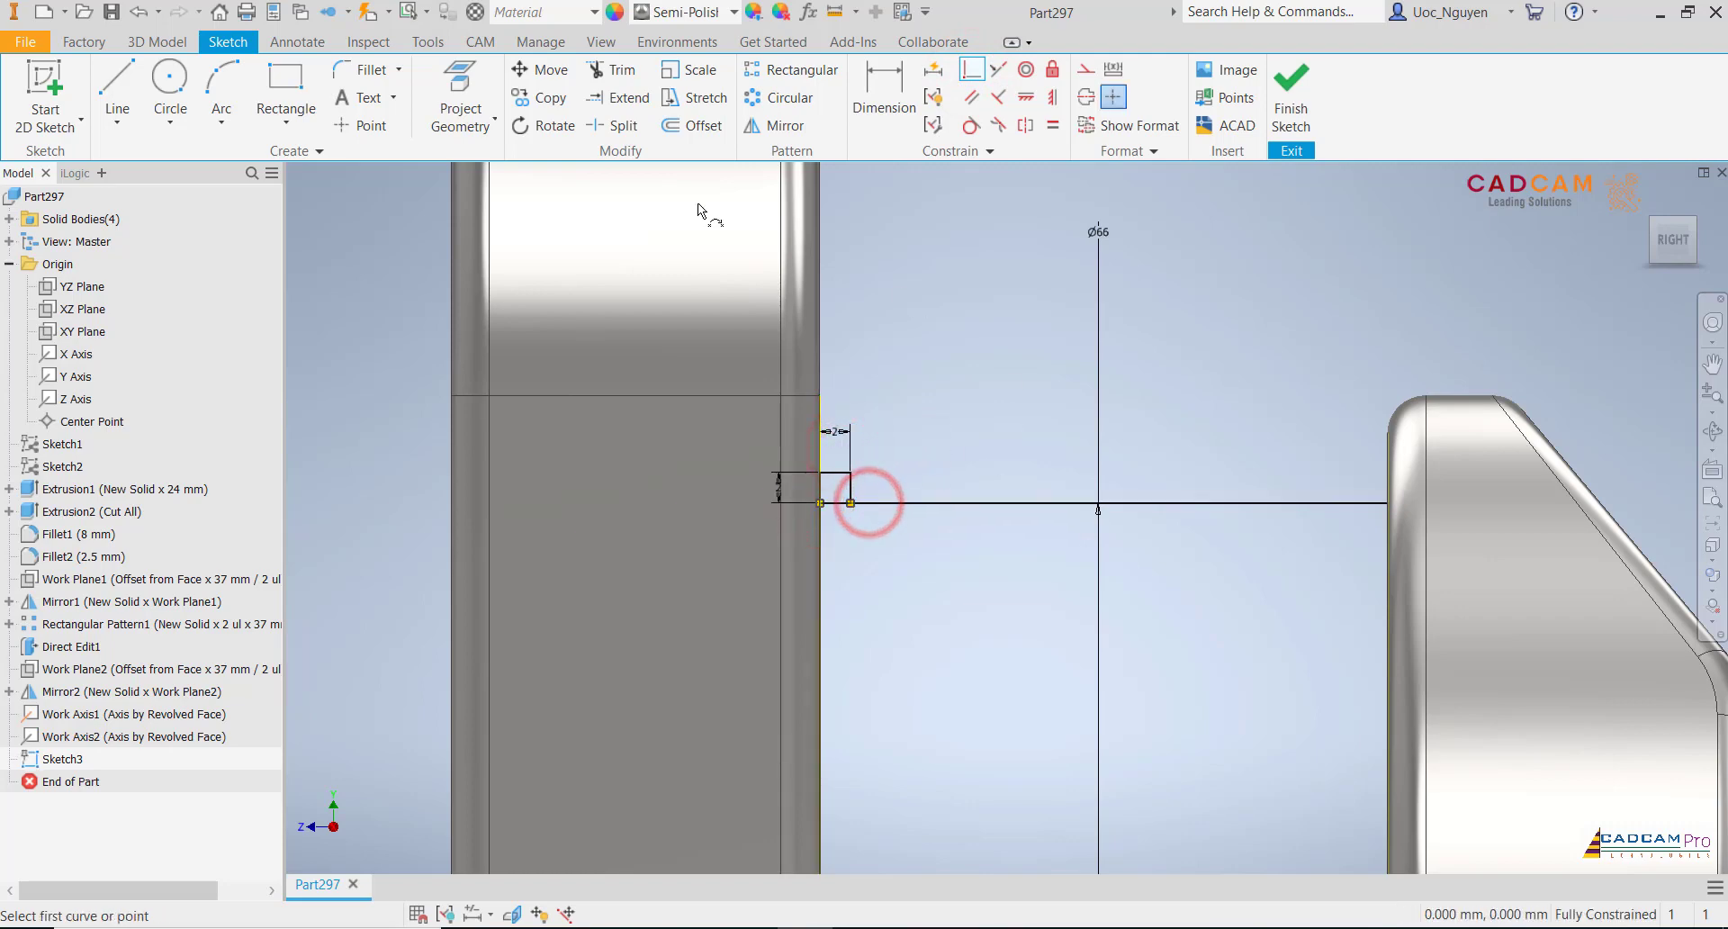
- Add a matching 2 × 2 groove square against the third web, coincident with the journal line
{"action": "left_click", "coordinate": [284, 81]}
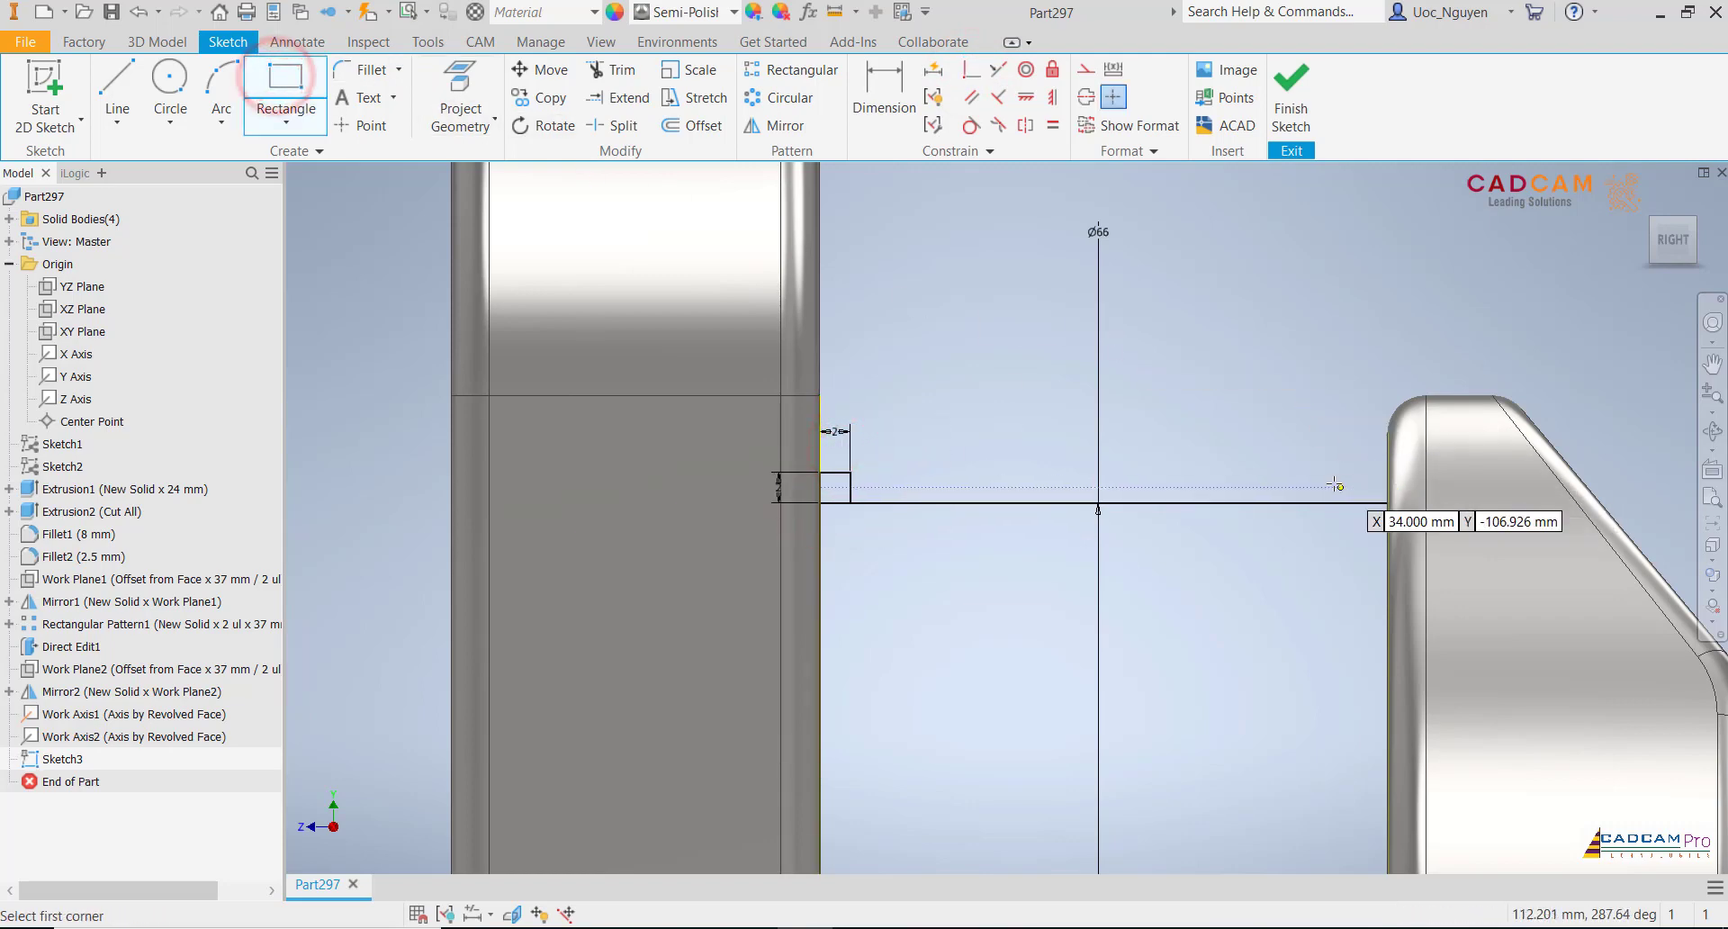
{"action": "left_click", "coordinate": [1326, 487]}
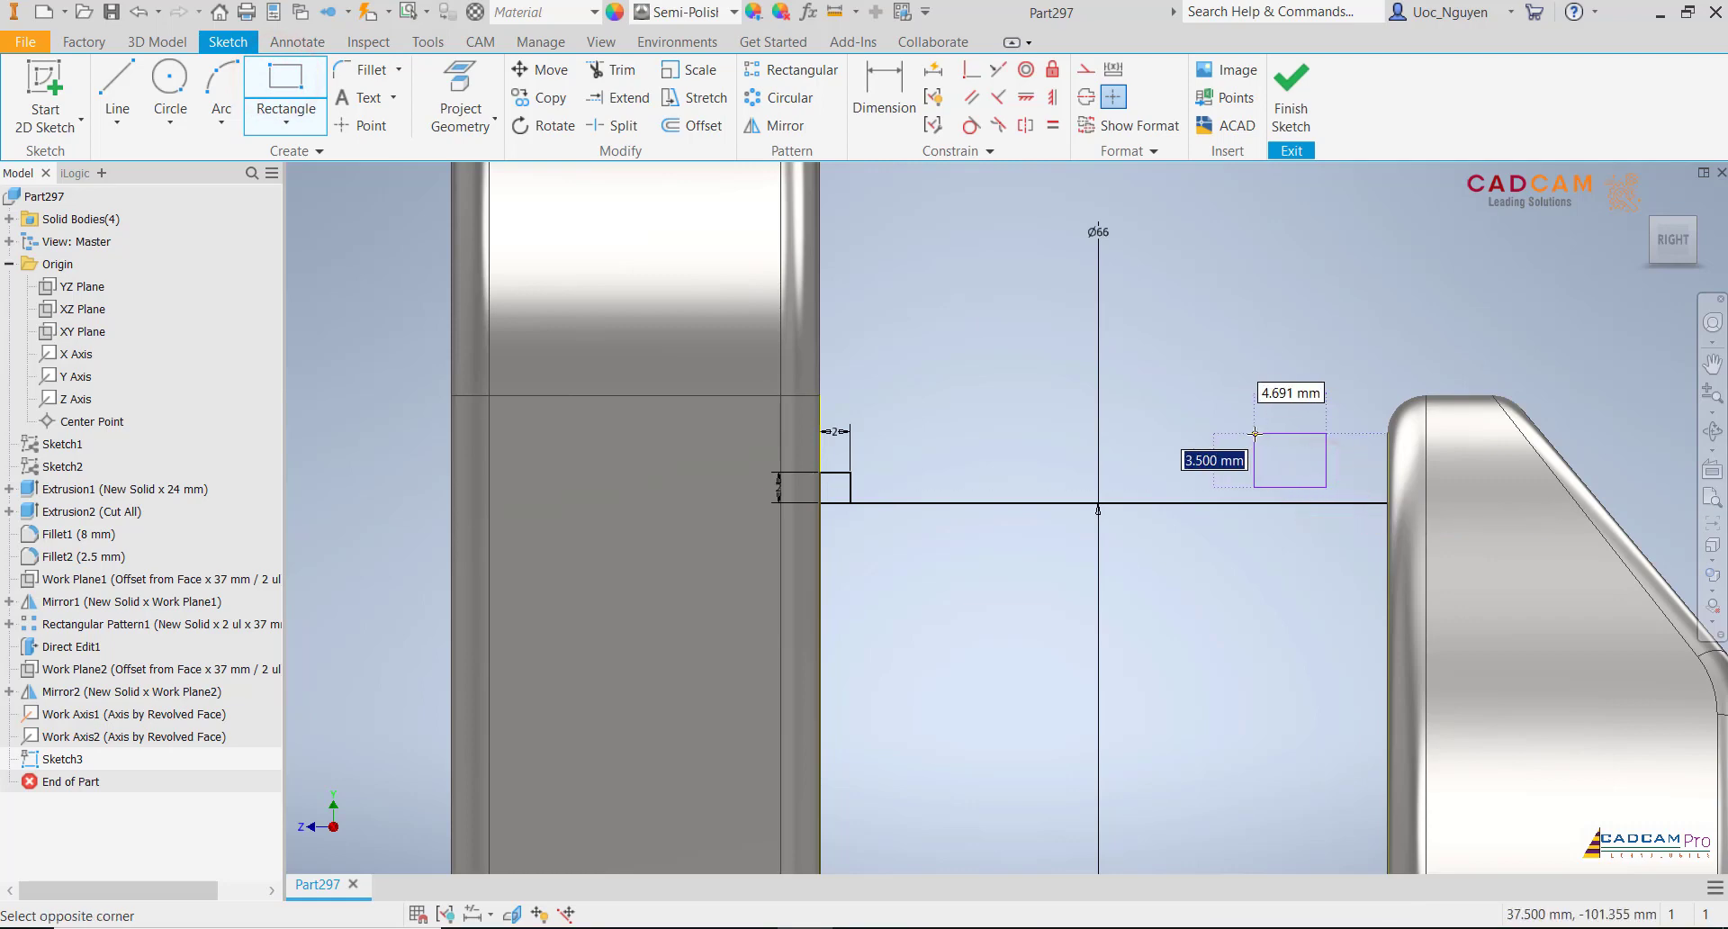
{"action": "type", "text": "2"}
{"action": "key", "text": "Tab"}
{"action": "type", "text": "2"}
{"action": "key", "text": "Return"}
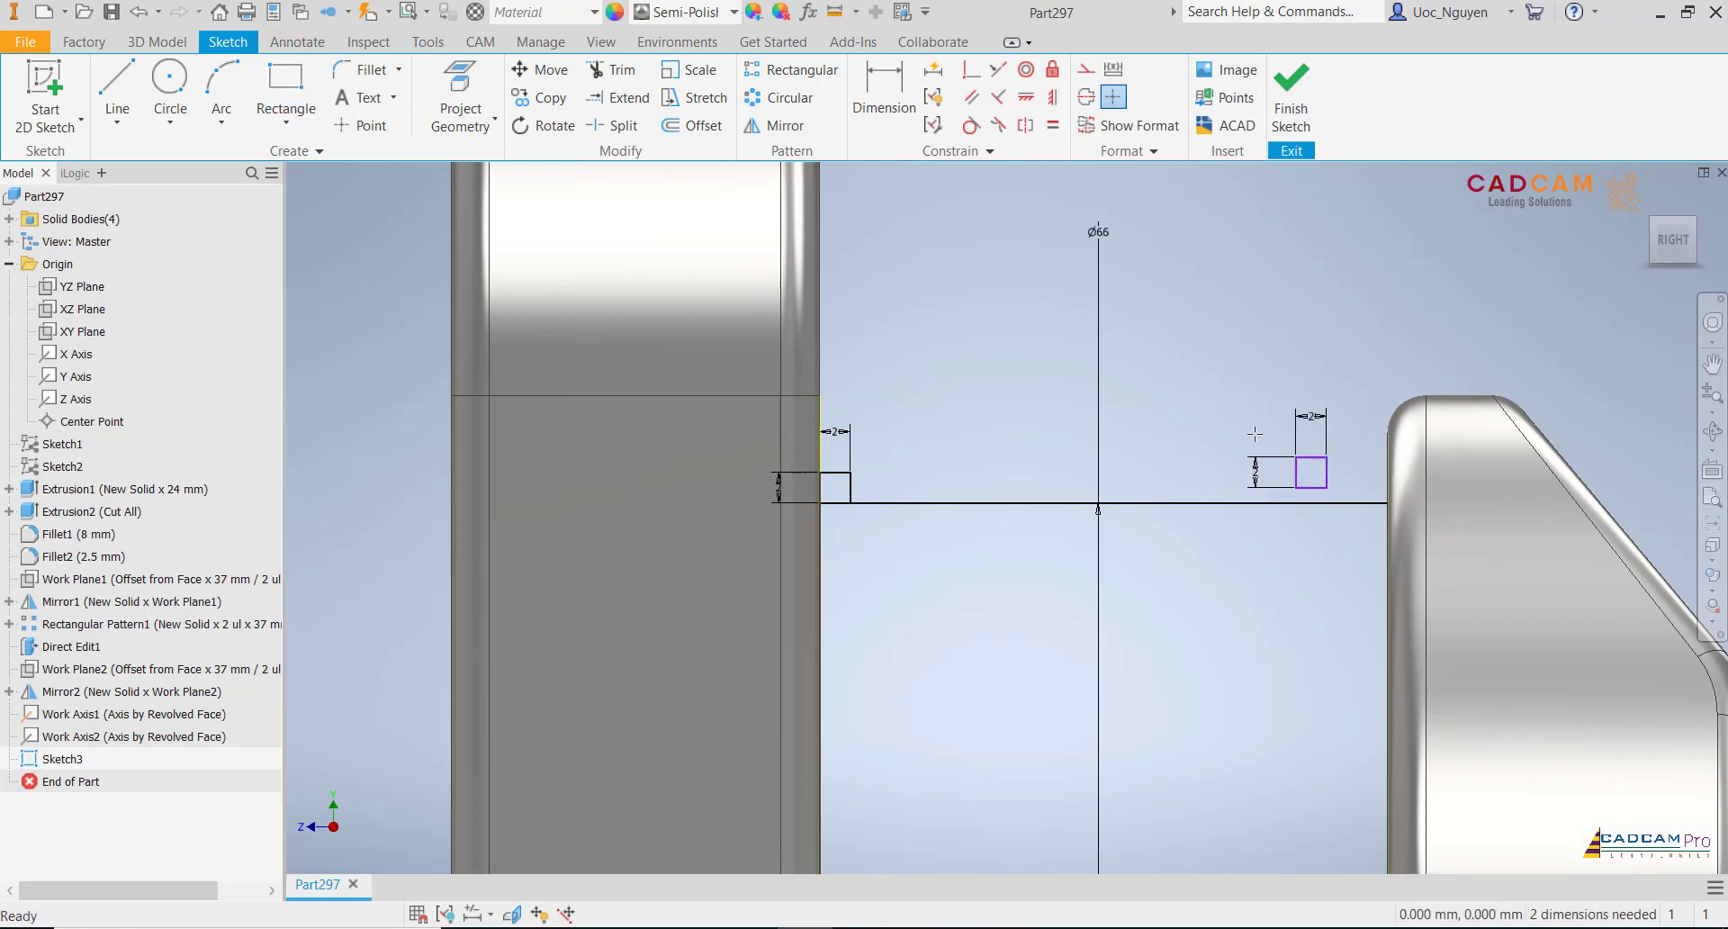
{"action": "left_click", "coordinate": [971, 71]}
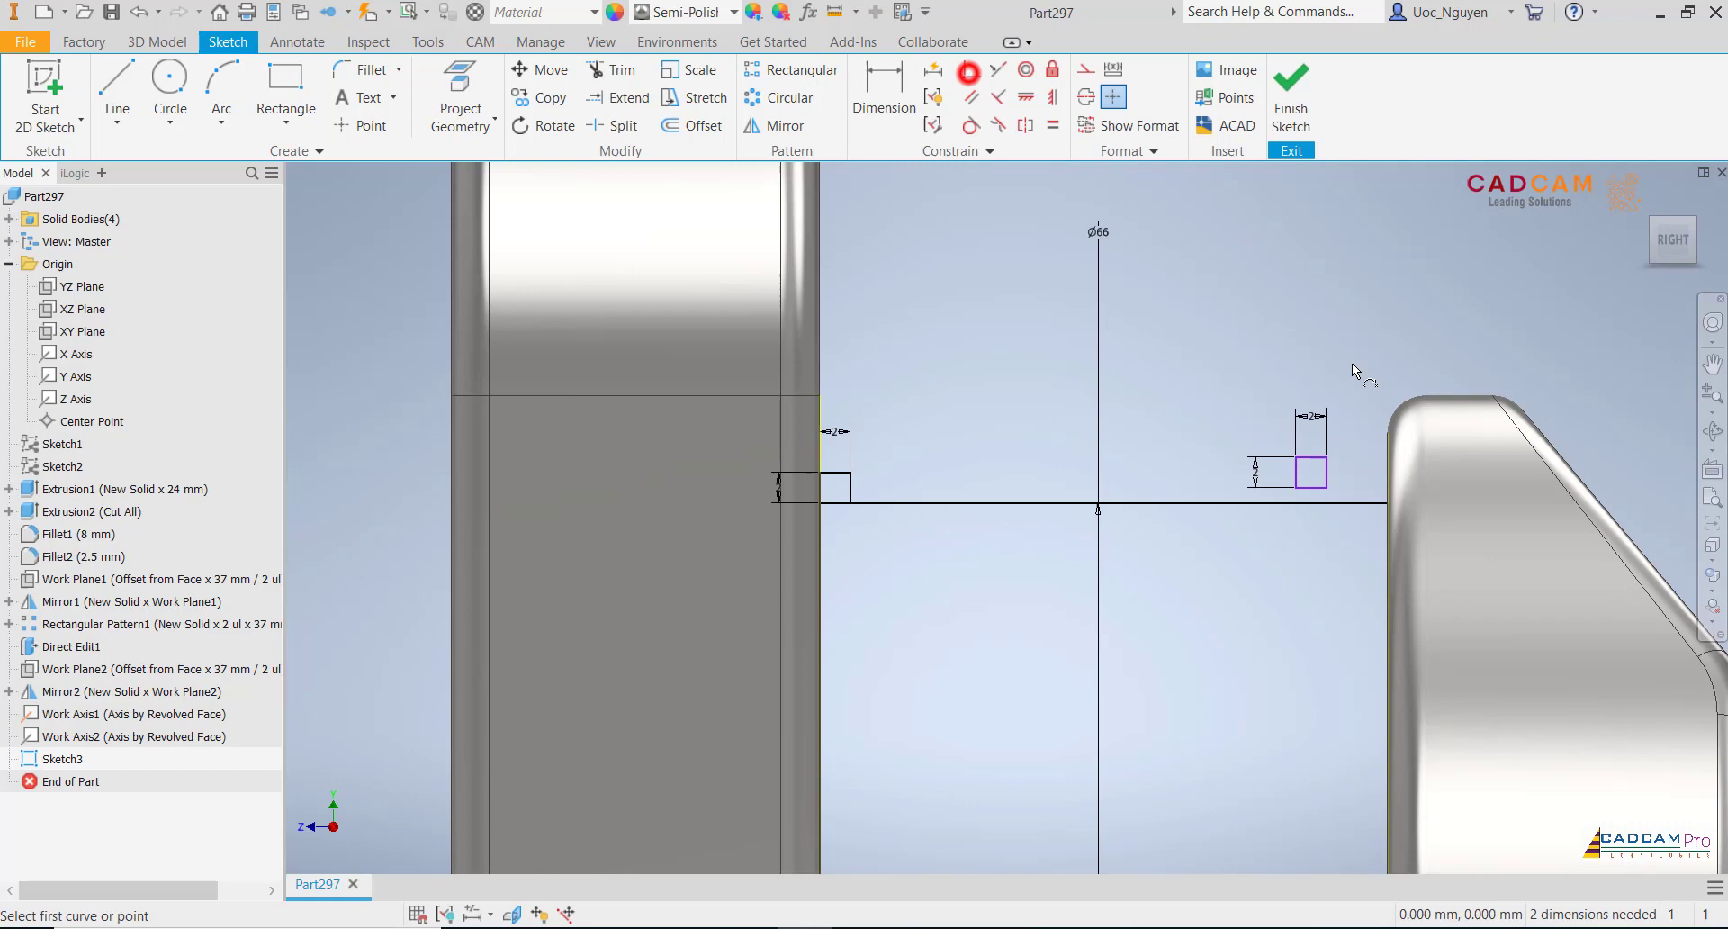
{"action": "left_click", "coordinate": [1330, 486]}
{"action": "left_click", "coordinate": [1375, 504]}
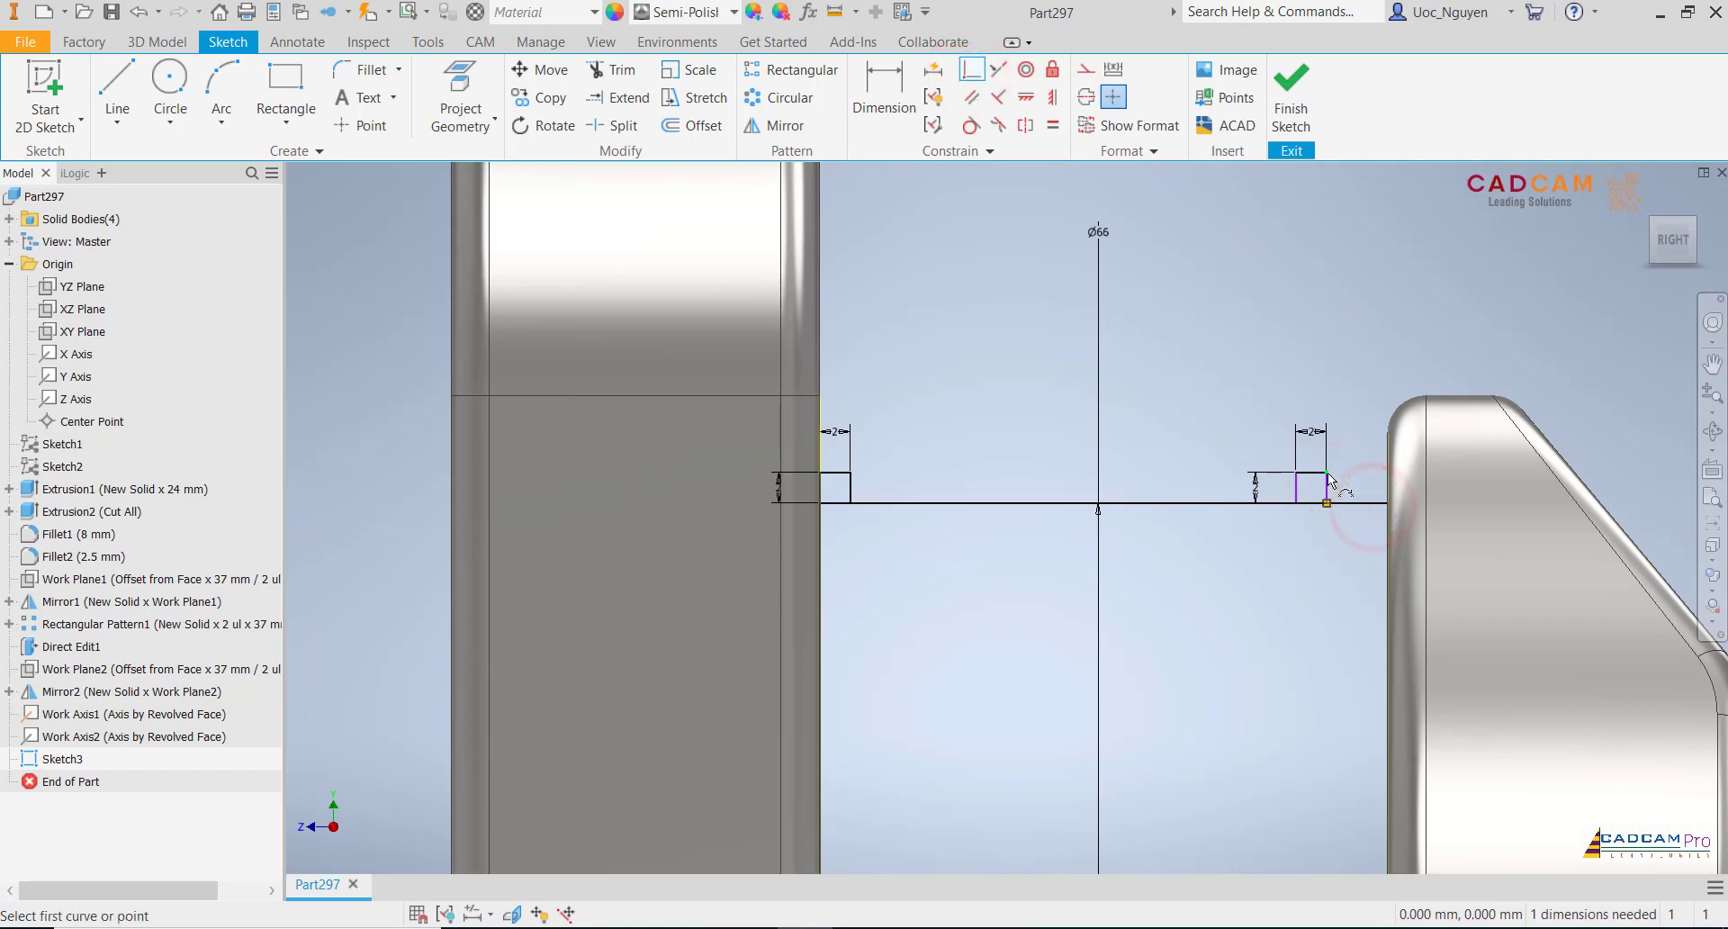
{"action": "left_click", "coordinate": [1327, 473]}
{"action": "left_click", "coordinate": [1386, 469]}
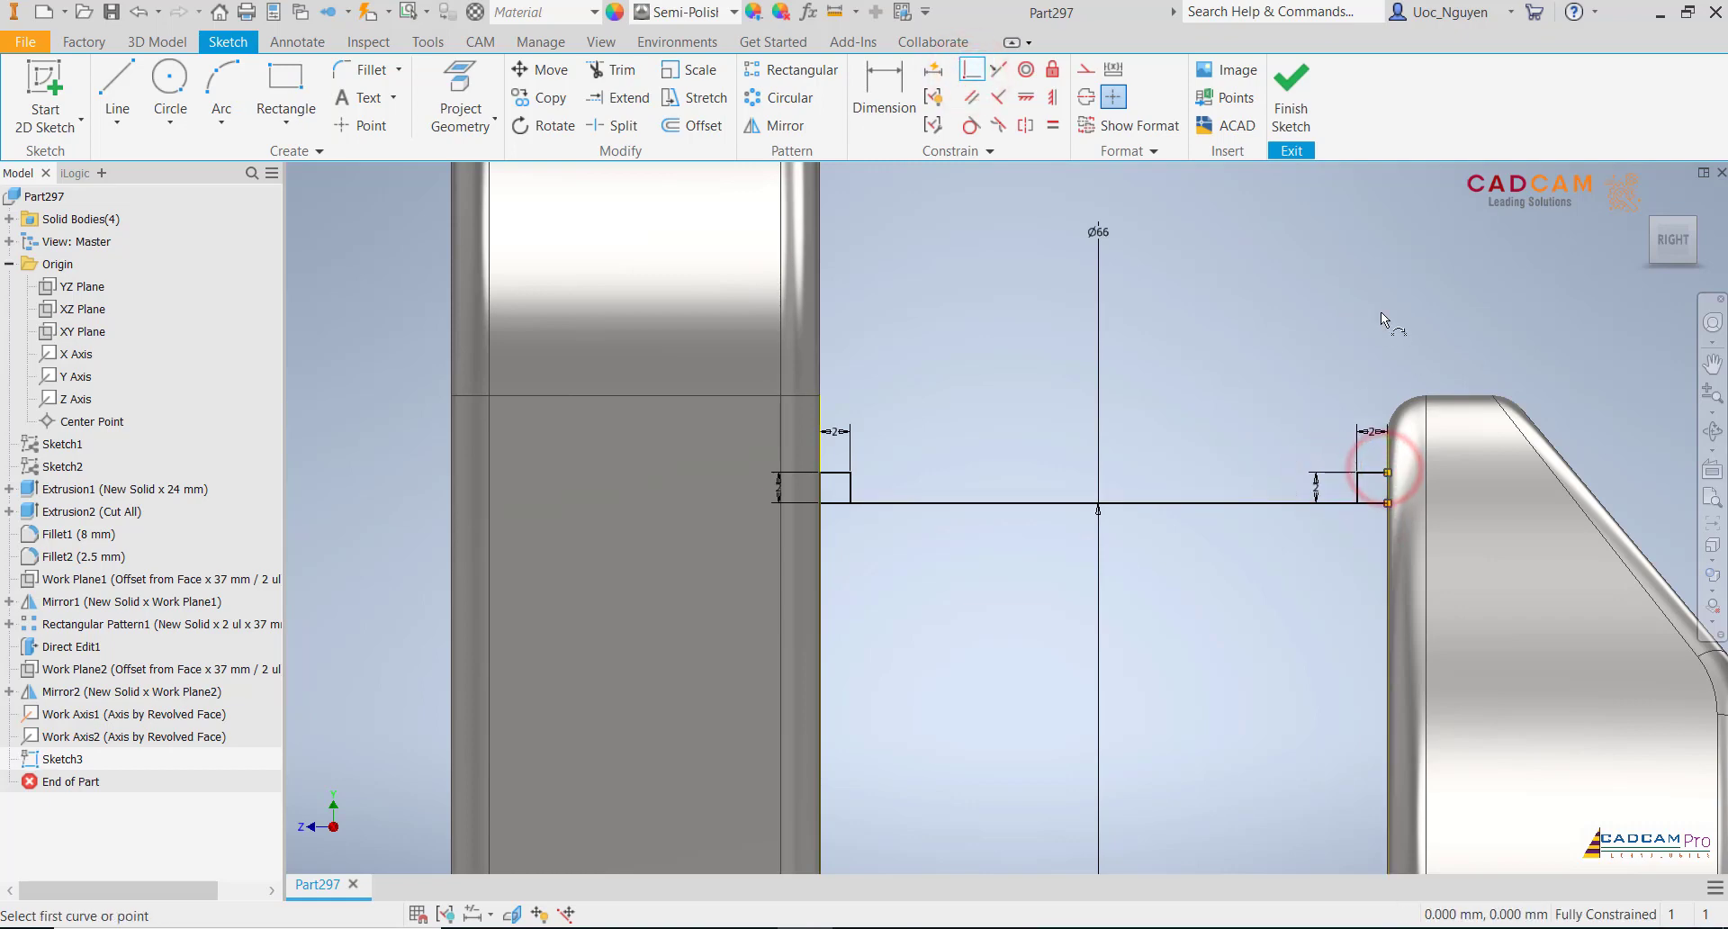
{"action": "scroll", "coordinate": [1380, 312], "scroll_direction": "down", "scroll_amount": 3}
- Draw lines from the last web's edge forming the lower step and the tall step
{"action": "scroll", "coordinate": [1061, 314], "scroll_direction": "down", "scroll_amount": 2}
{"action": "key", "text": "Escape"}
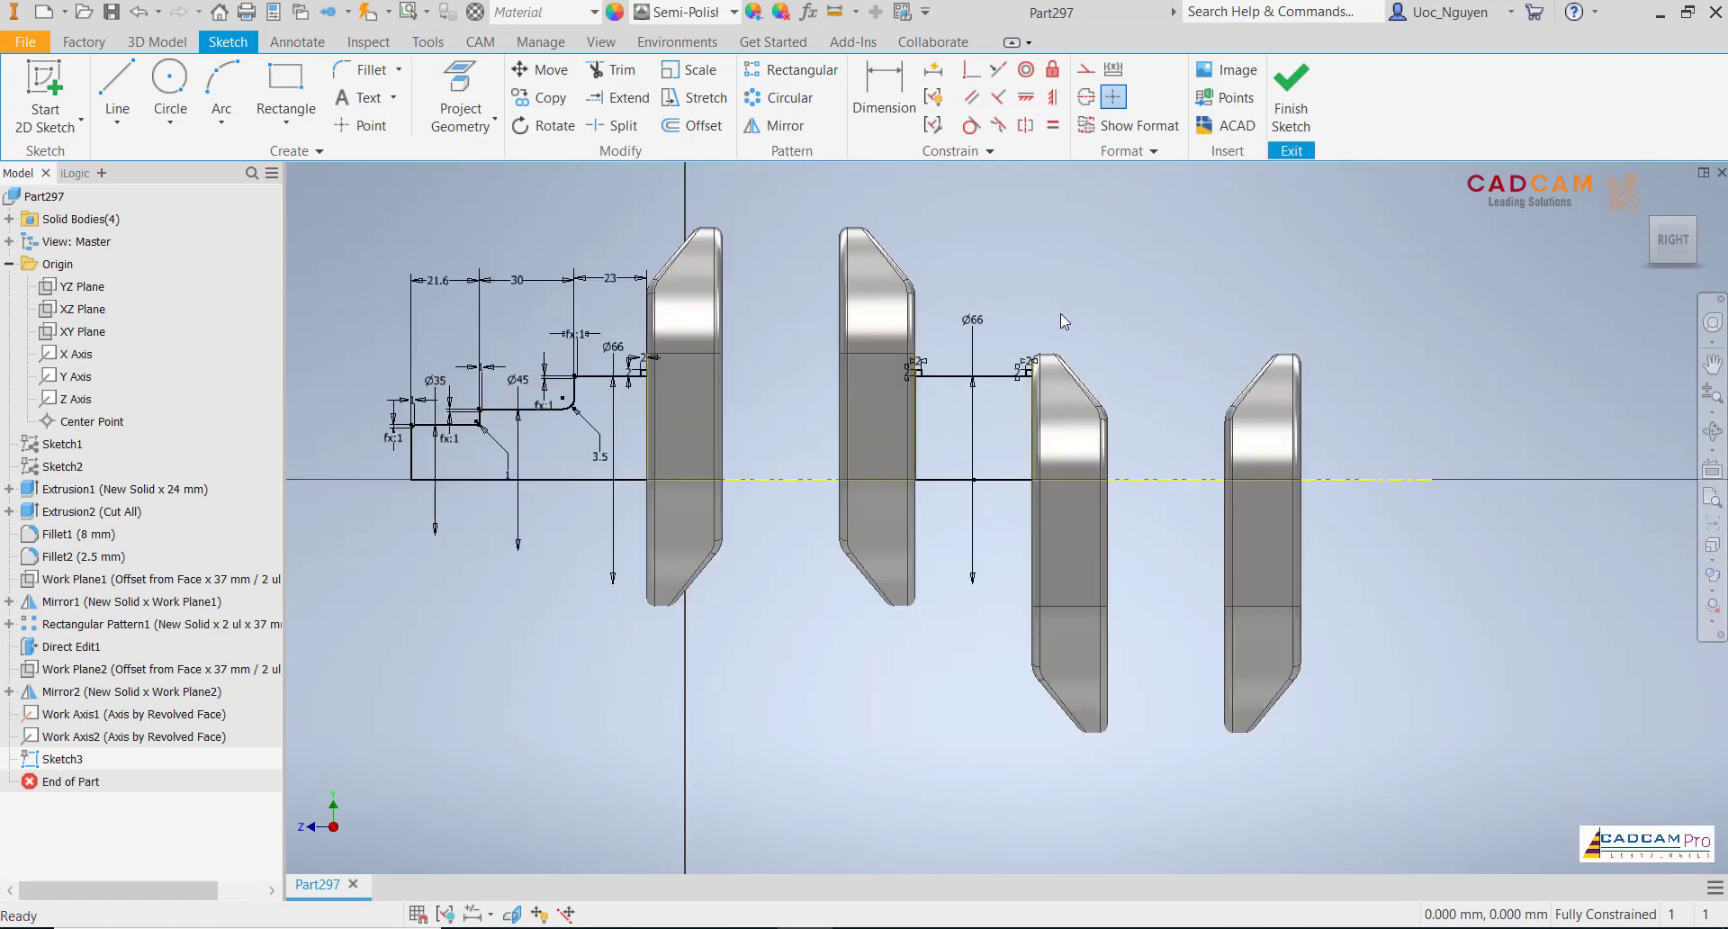
{"action": "left_click_drag", "start_coordinate": [835, 480], "coordinate": [566, 479]}
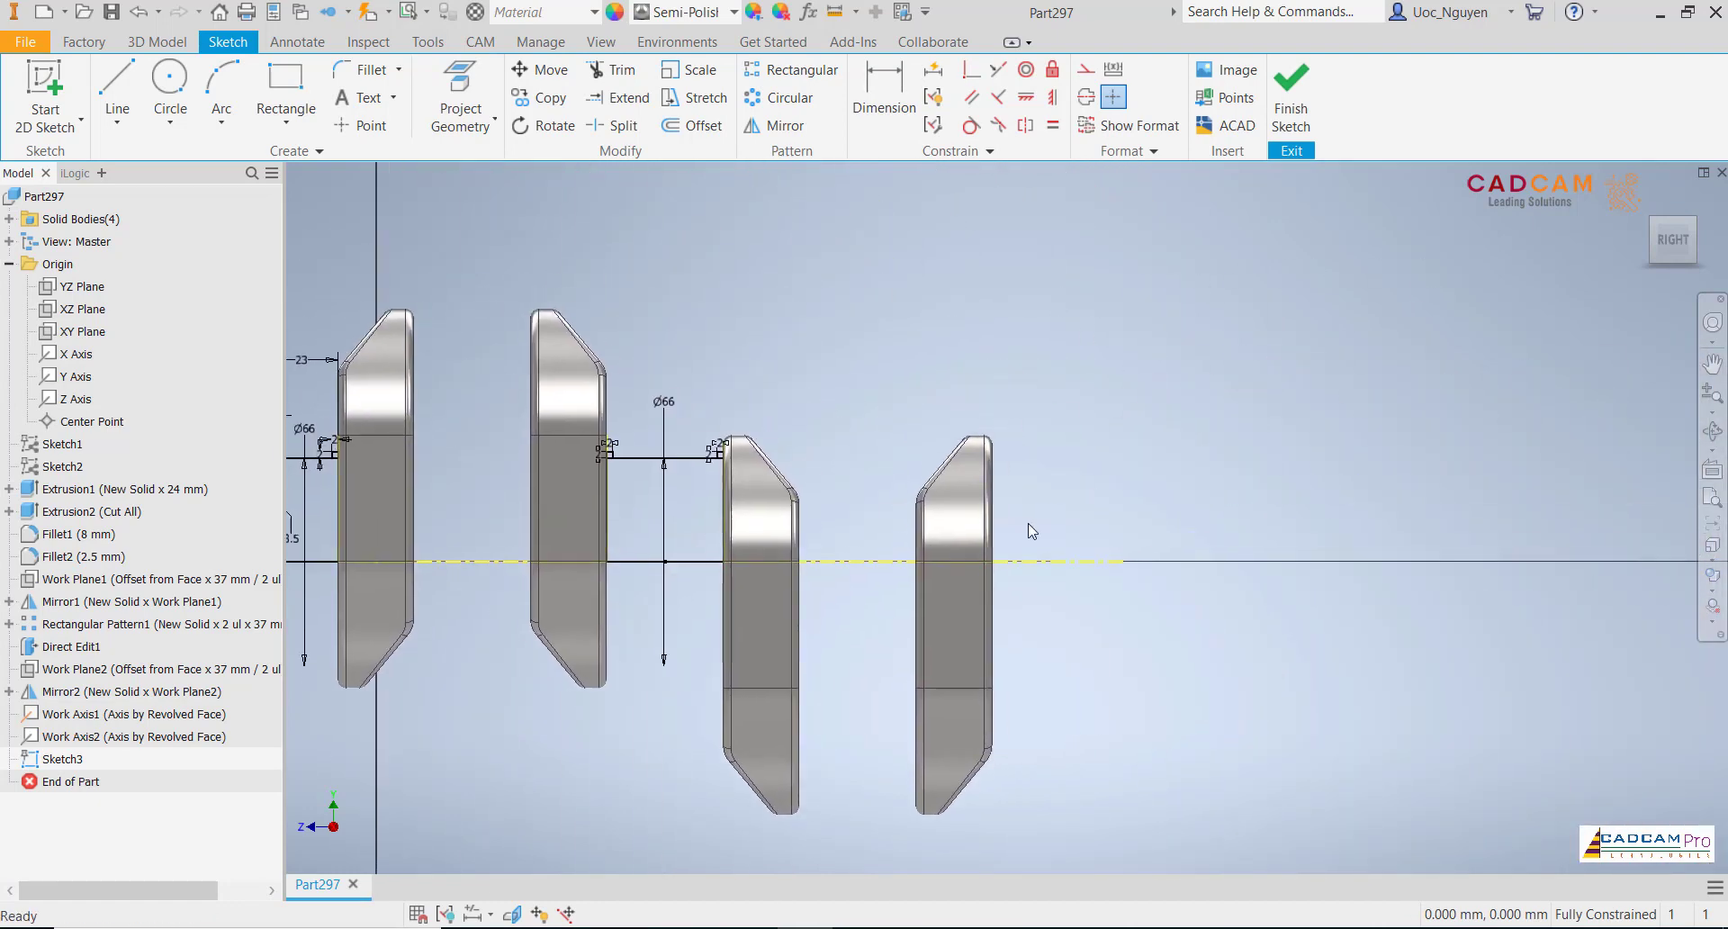
{"action": "scroll", "coordinate": [1028, 523], "scroll_direction": "down", "scroll_amount": 2}
{"action": "left_click", "coordinate": [117, 90]}
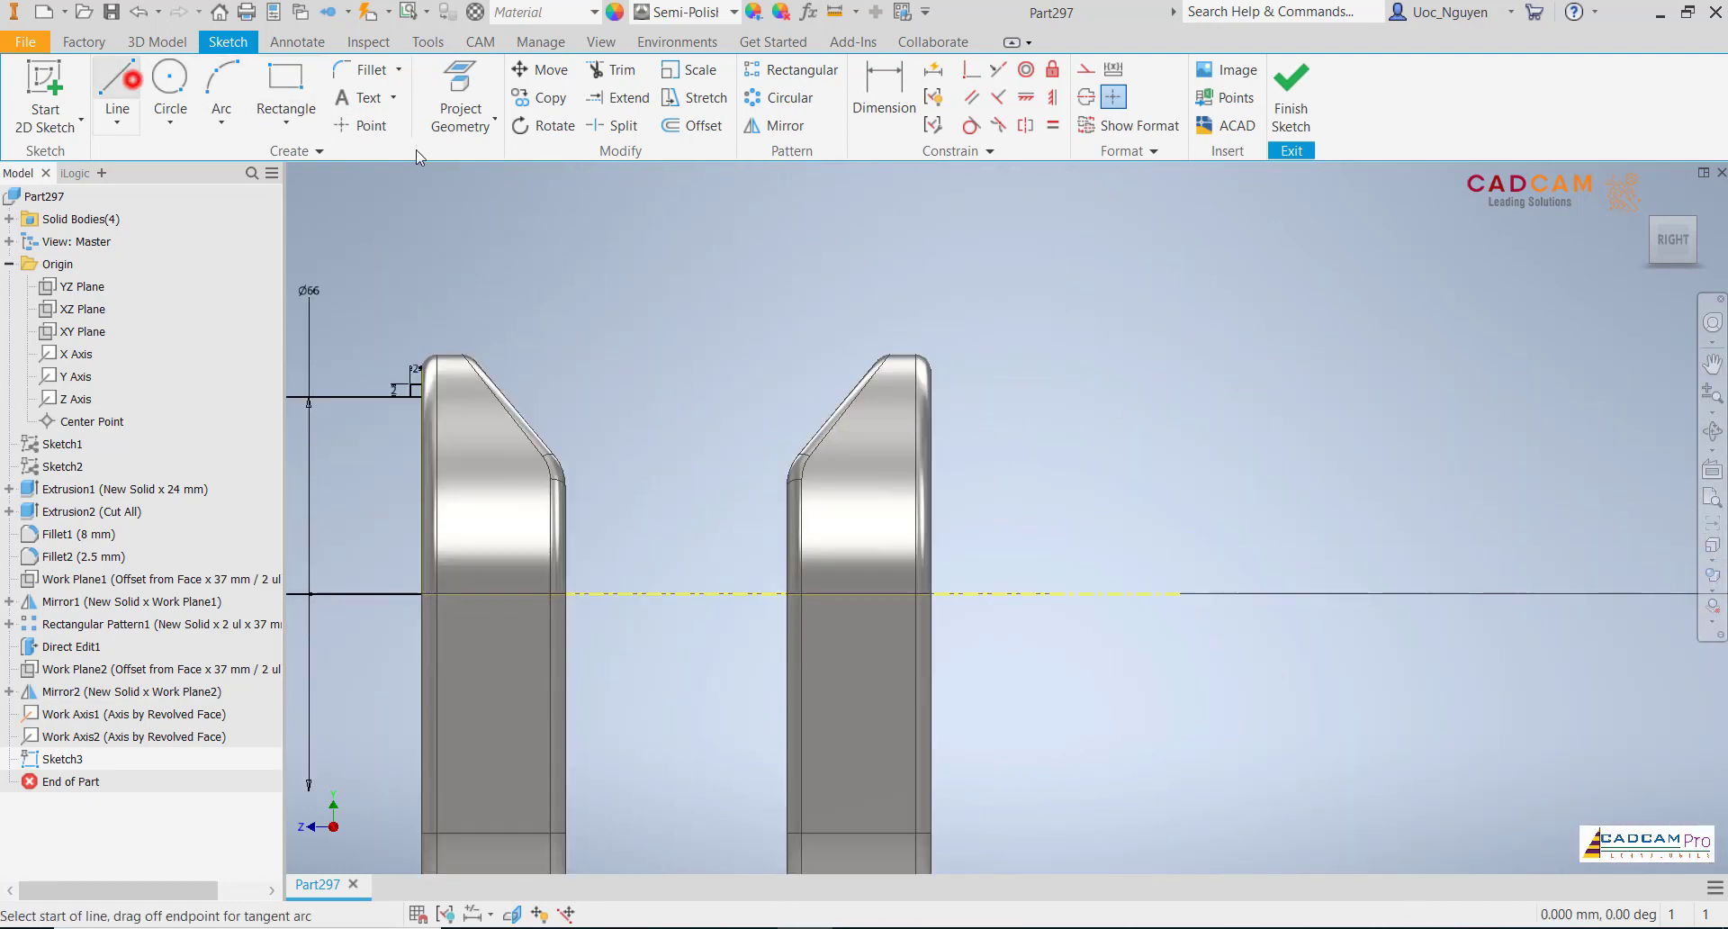
{"action": "left_click", "coordinate": [935, 418]}
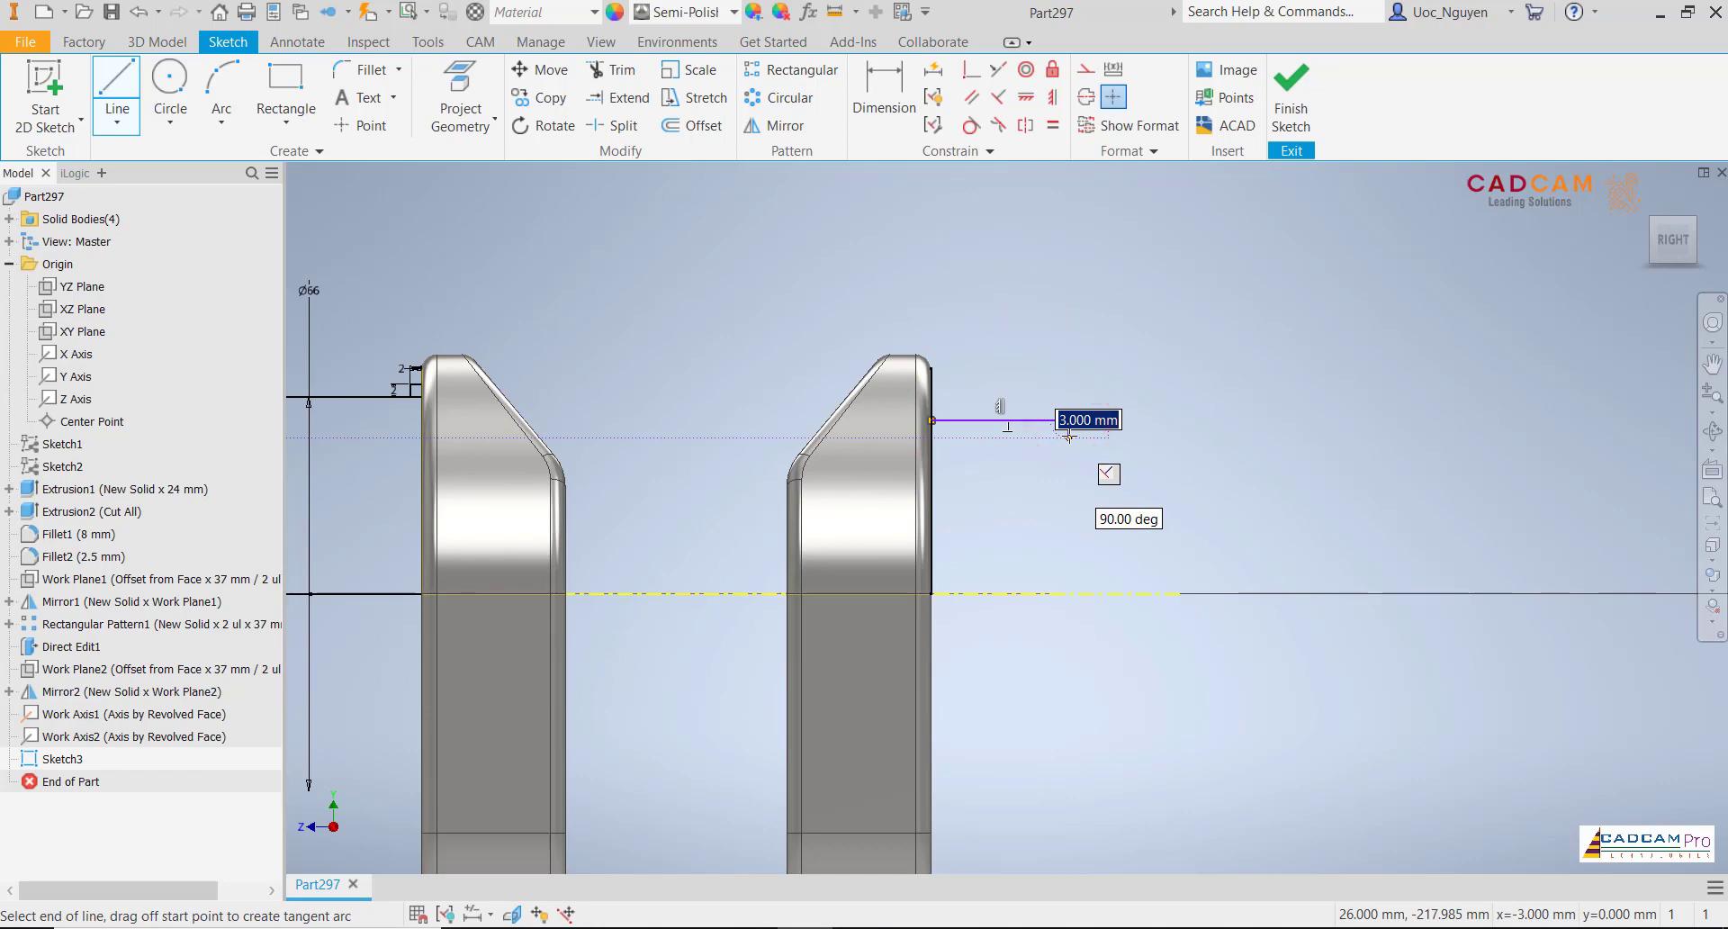
{"action": "left_click", "coordinate": [1069, 423]}
{"action": "left_click", "coordinate": [1249, 445]}
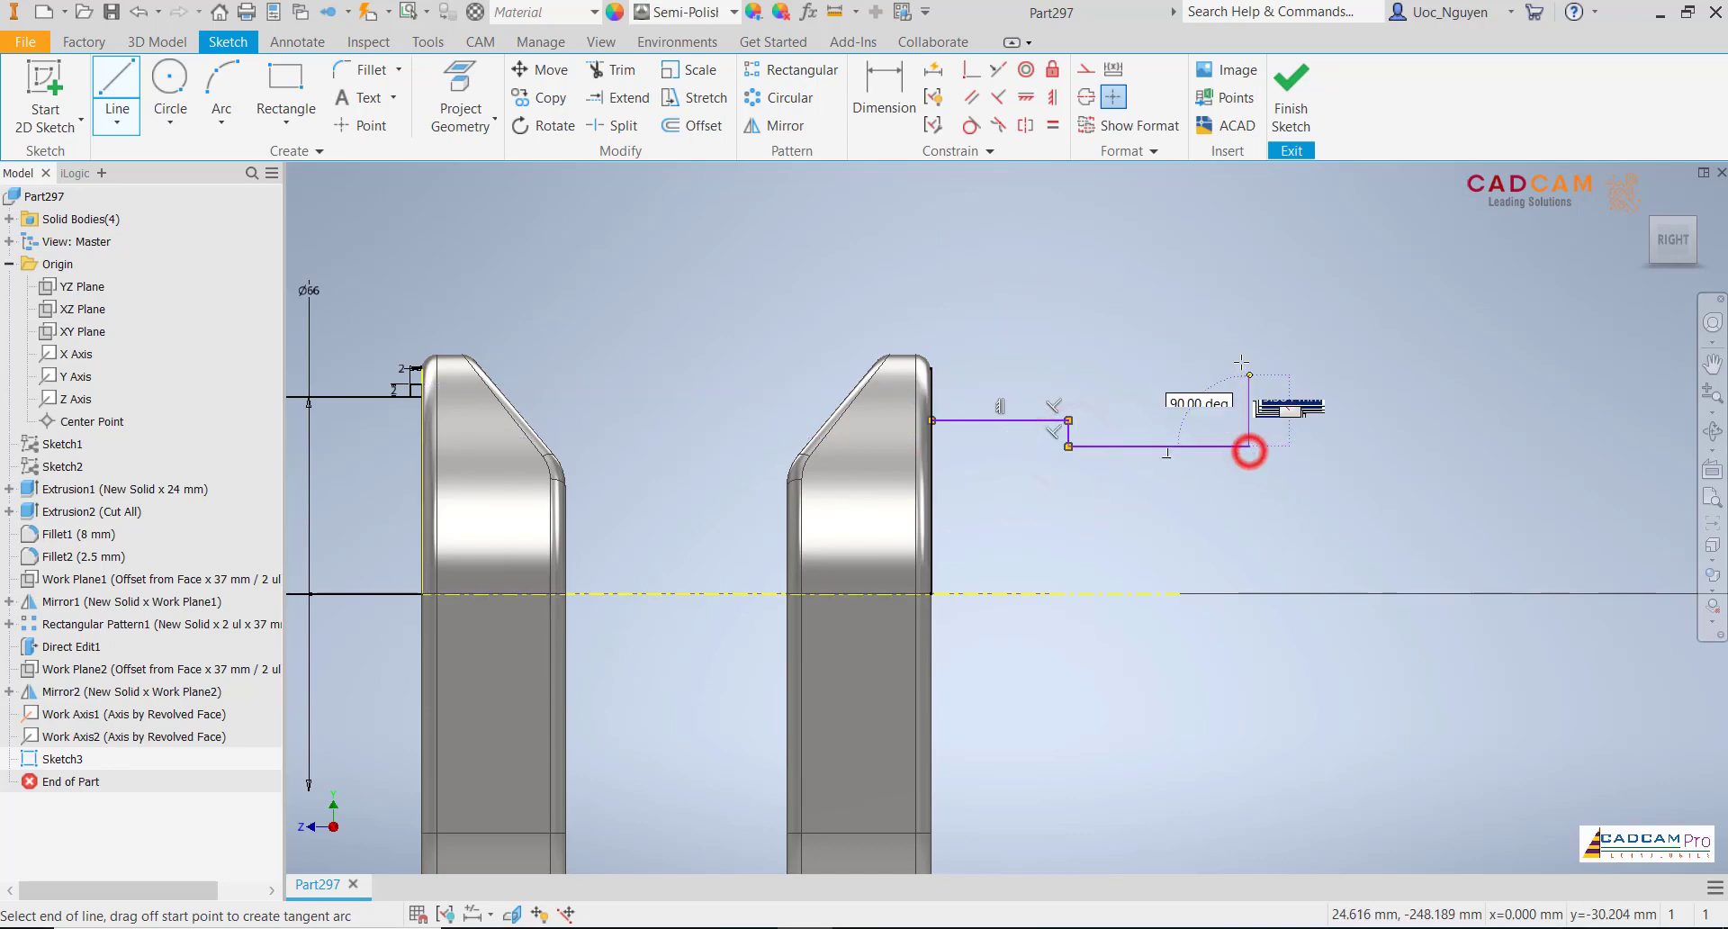
{"action": "left_click", "coordinate": [1247, 360]}
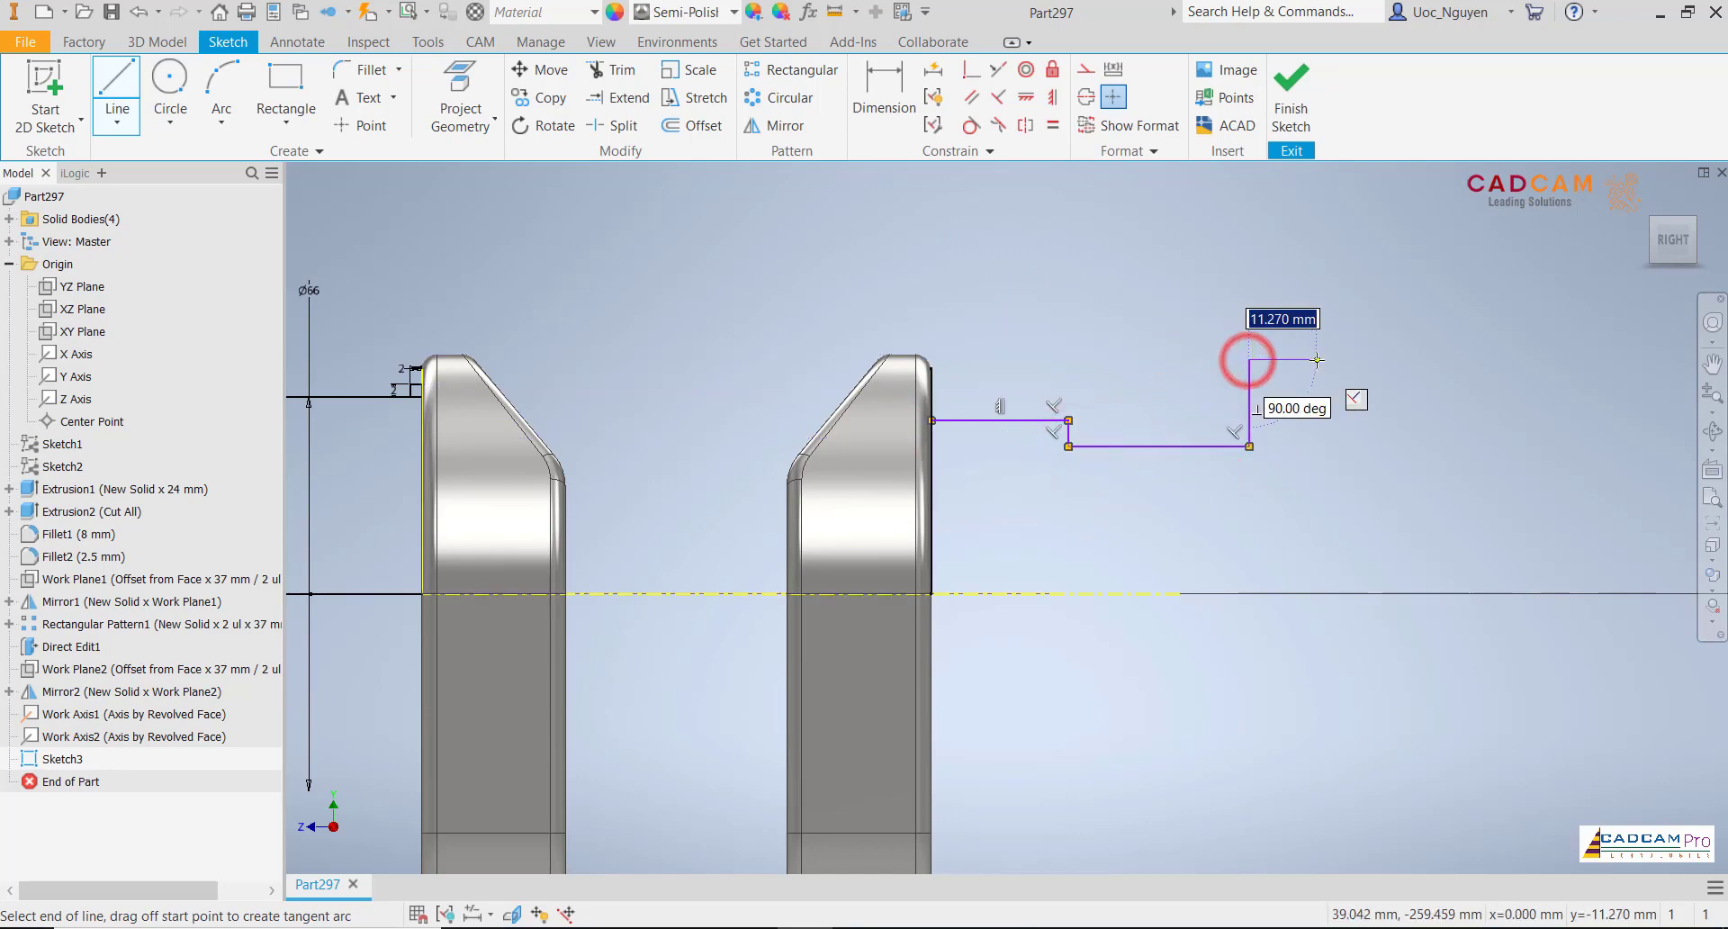
{"action": "left_click", "coordinate": [1317, 360]}
- Add the outer step, drop to the axis, and close the profile along the centerline
{"action": "left_click", "coordinate": [1319, 475]}
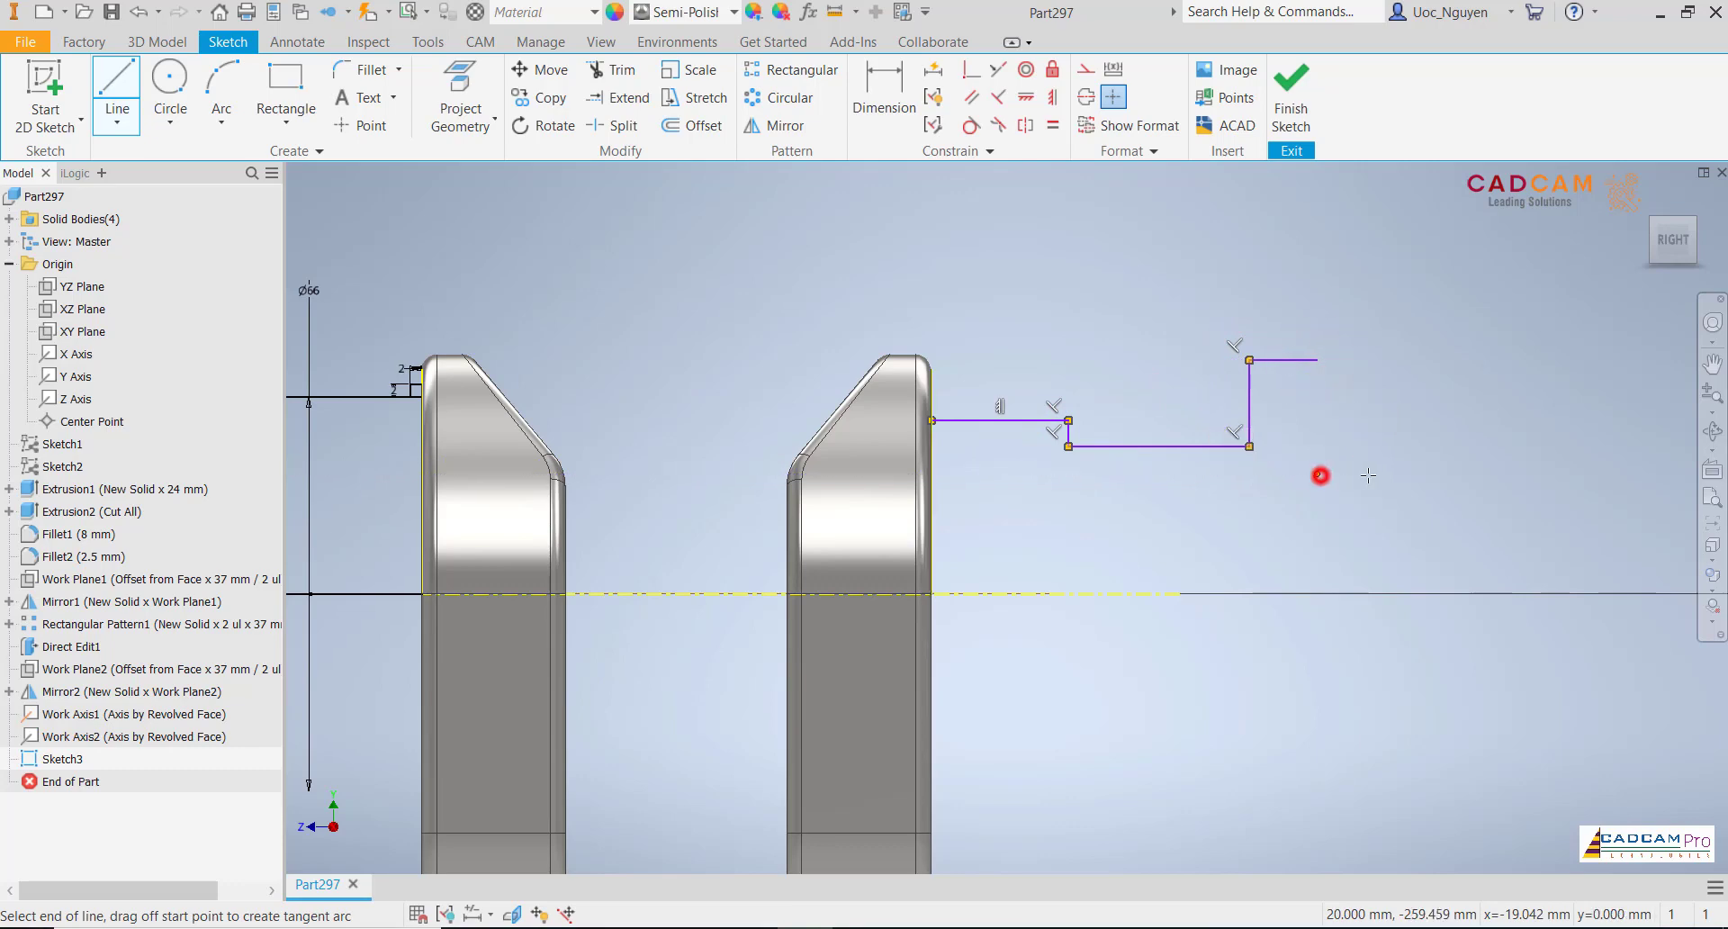
{"action": "left_click", "coordinate": [1410, 475]}
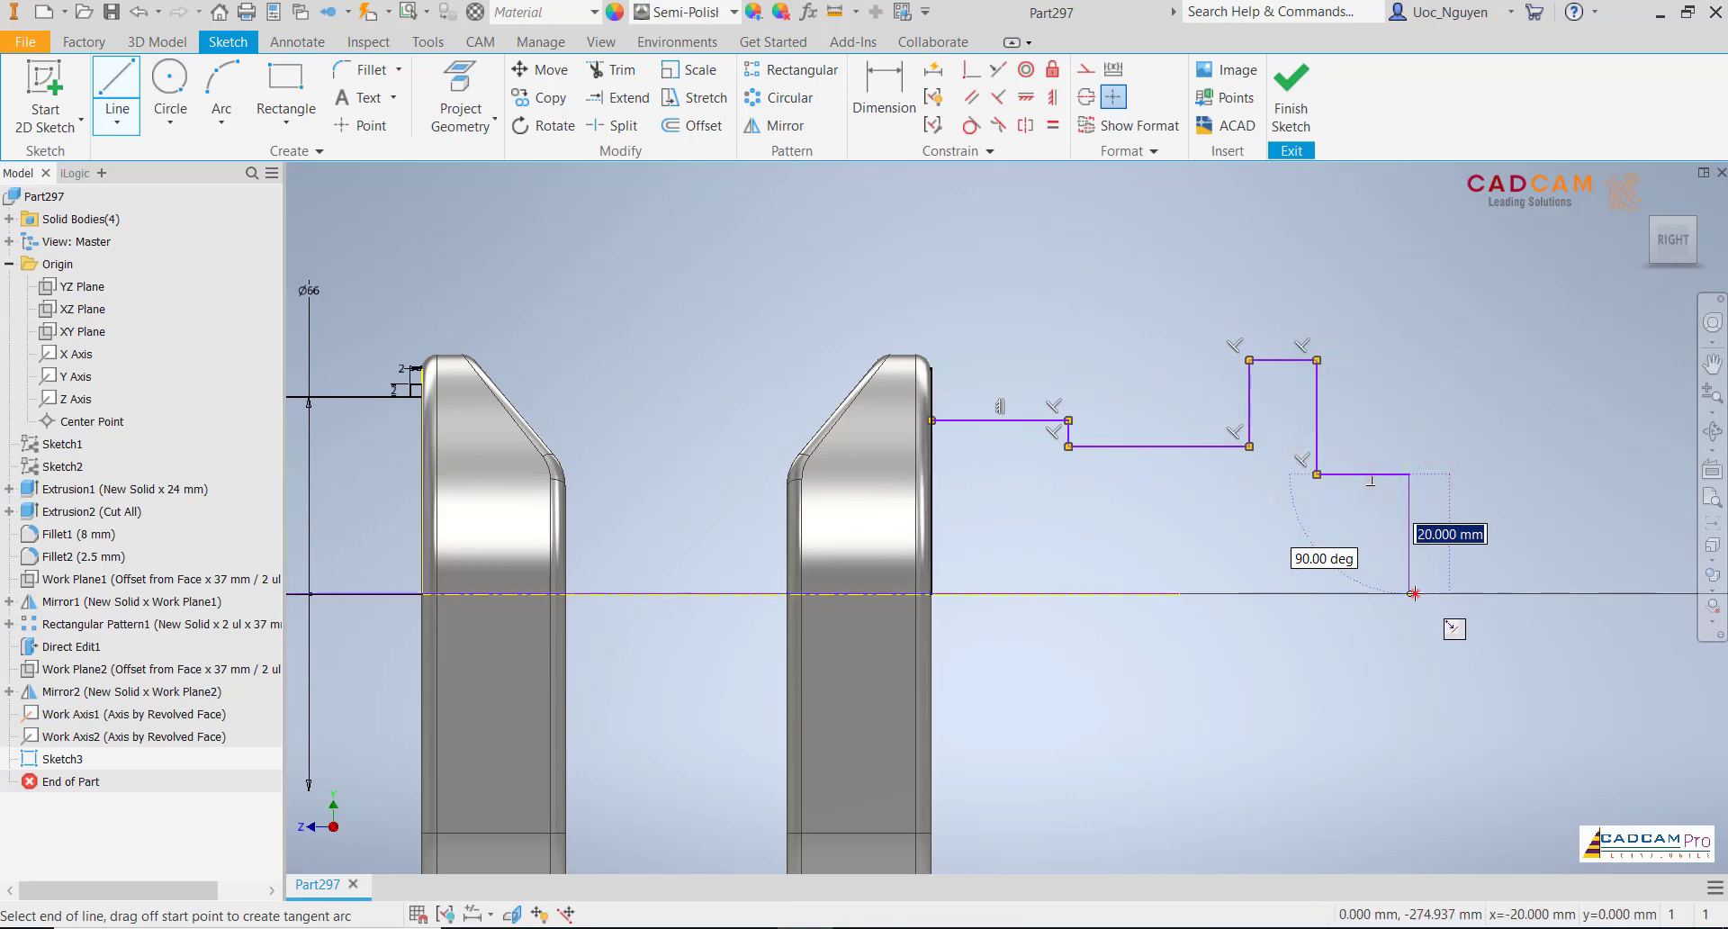
{"action": "double_click", "coordinate": [1409, 594]}
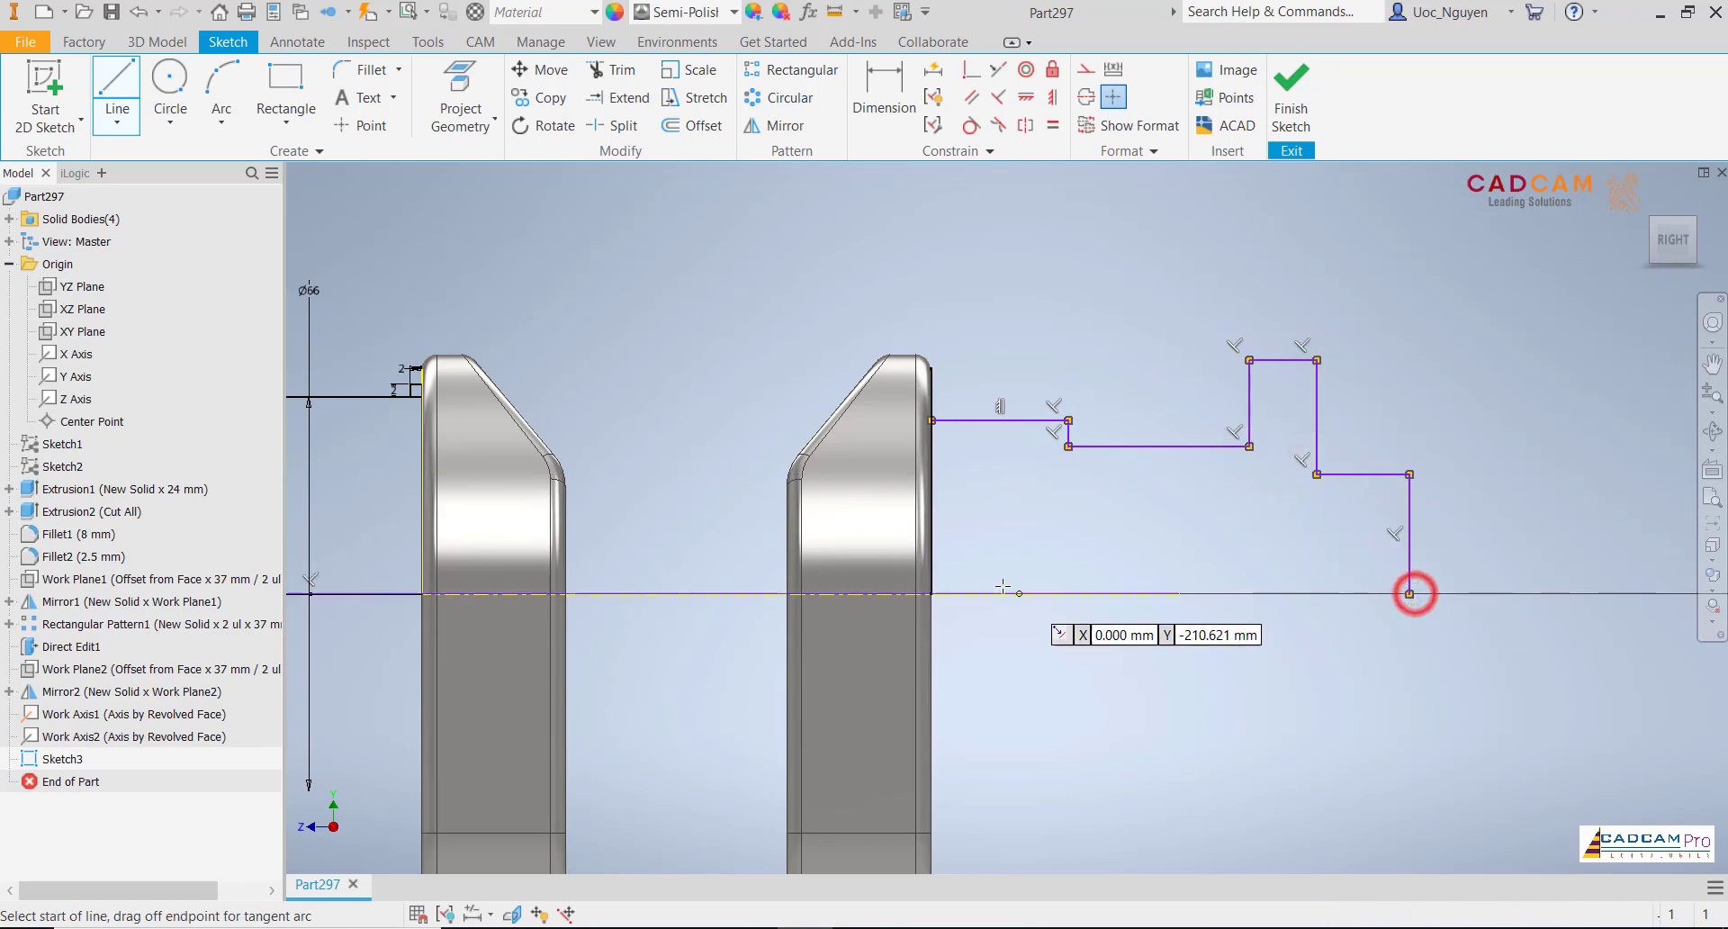
{"action": "left_click", "coordinate": [933, 595]}
{"action": "double_click", "coordinate": [1410, 594]}
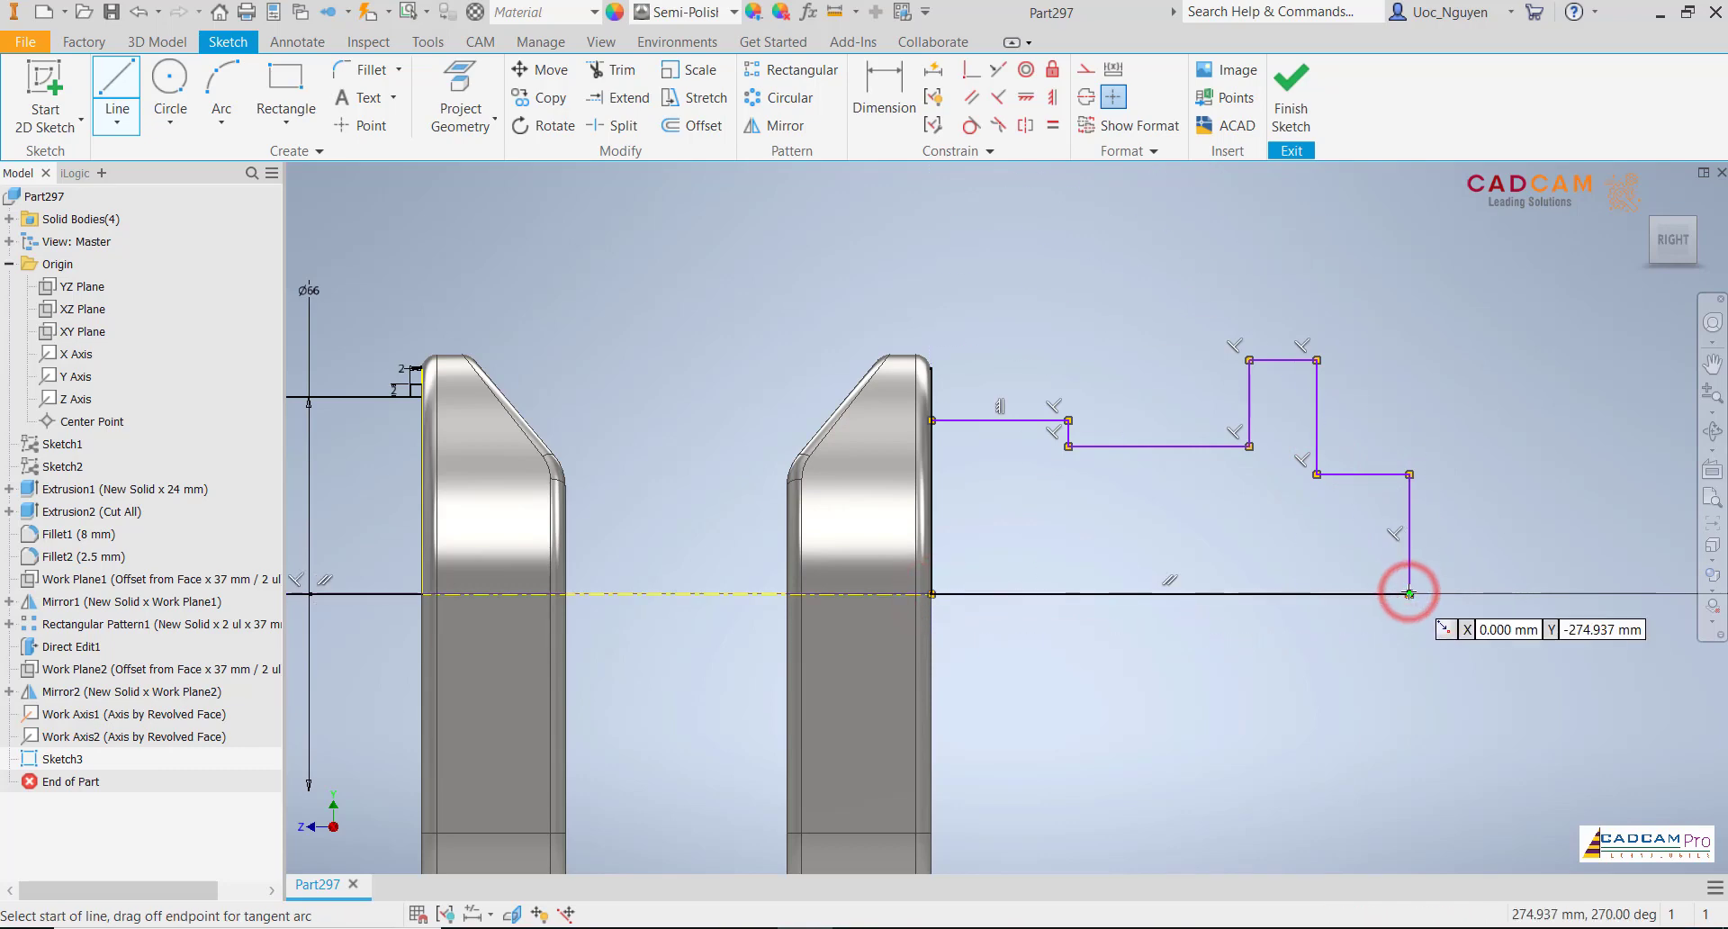
{"action": "key", "text": "Escape"}
- Dimension the end profile's first step to Ø66 against the shaft axis
{"action": "scroll", "coordinate": [1033, 336], "scroll_direction": "up", "scroll_amount": 3}
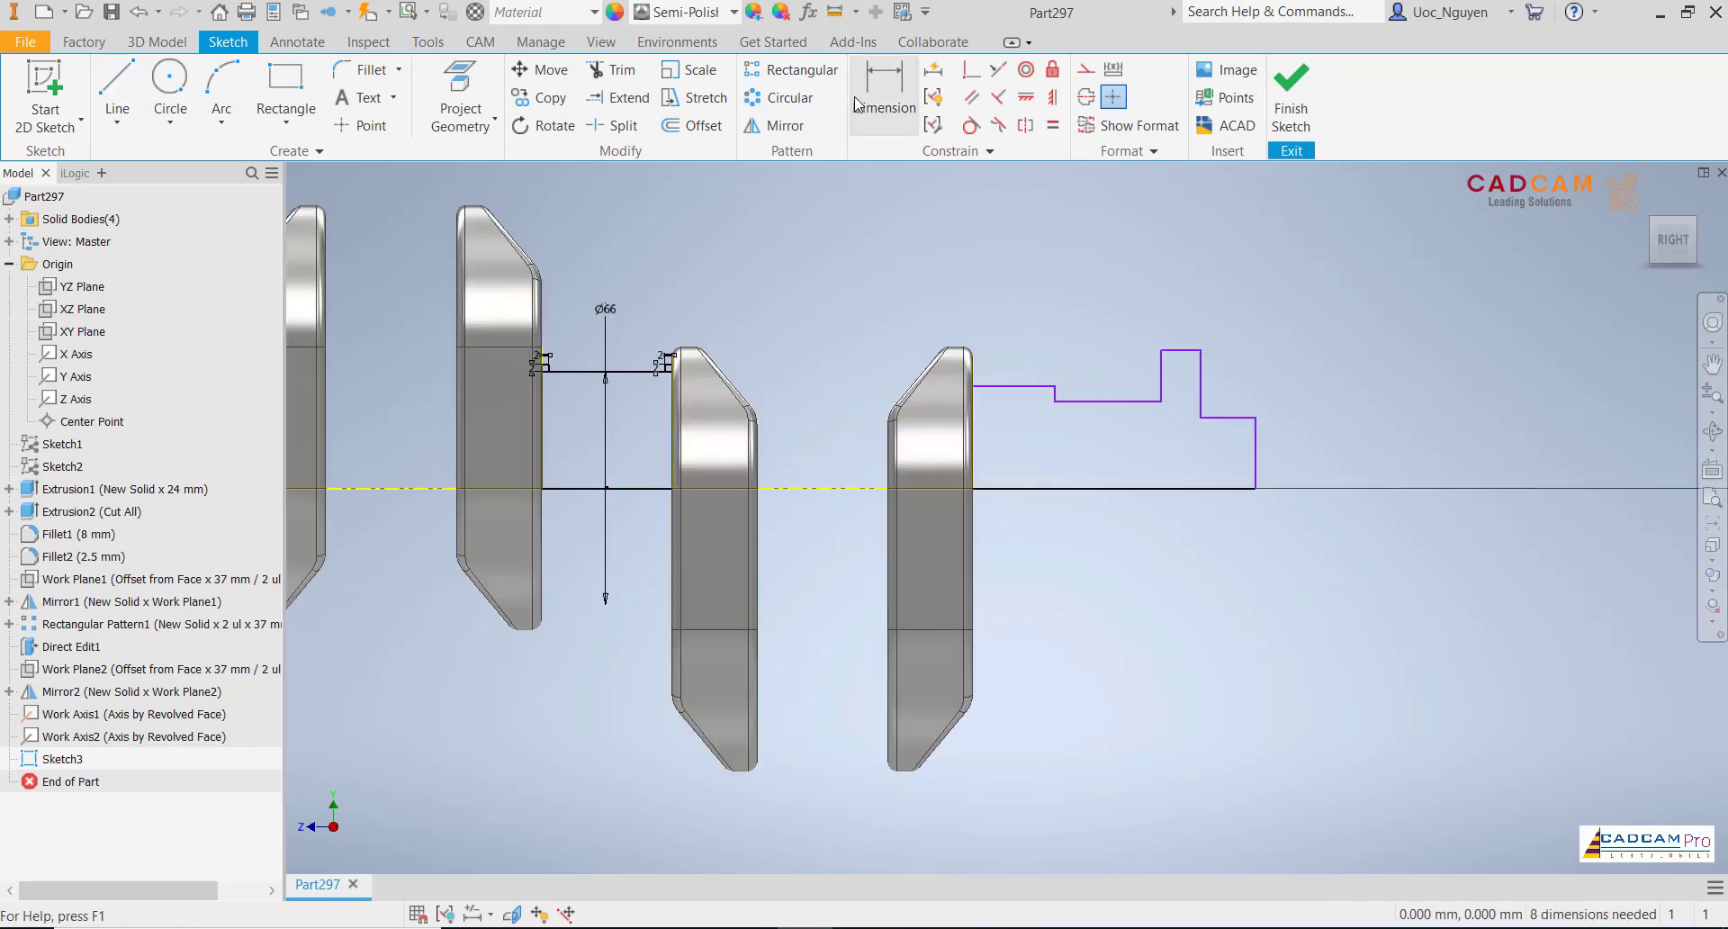
{"action": "key", "text": "d"}
{"action": "left_click", "coordinate": [1020, 385]}
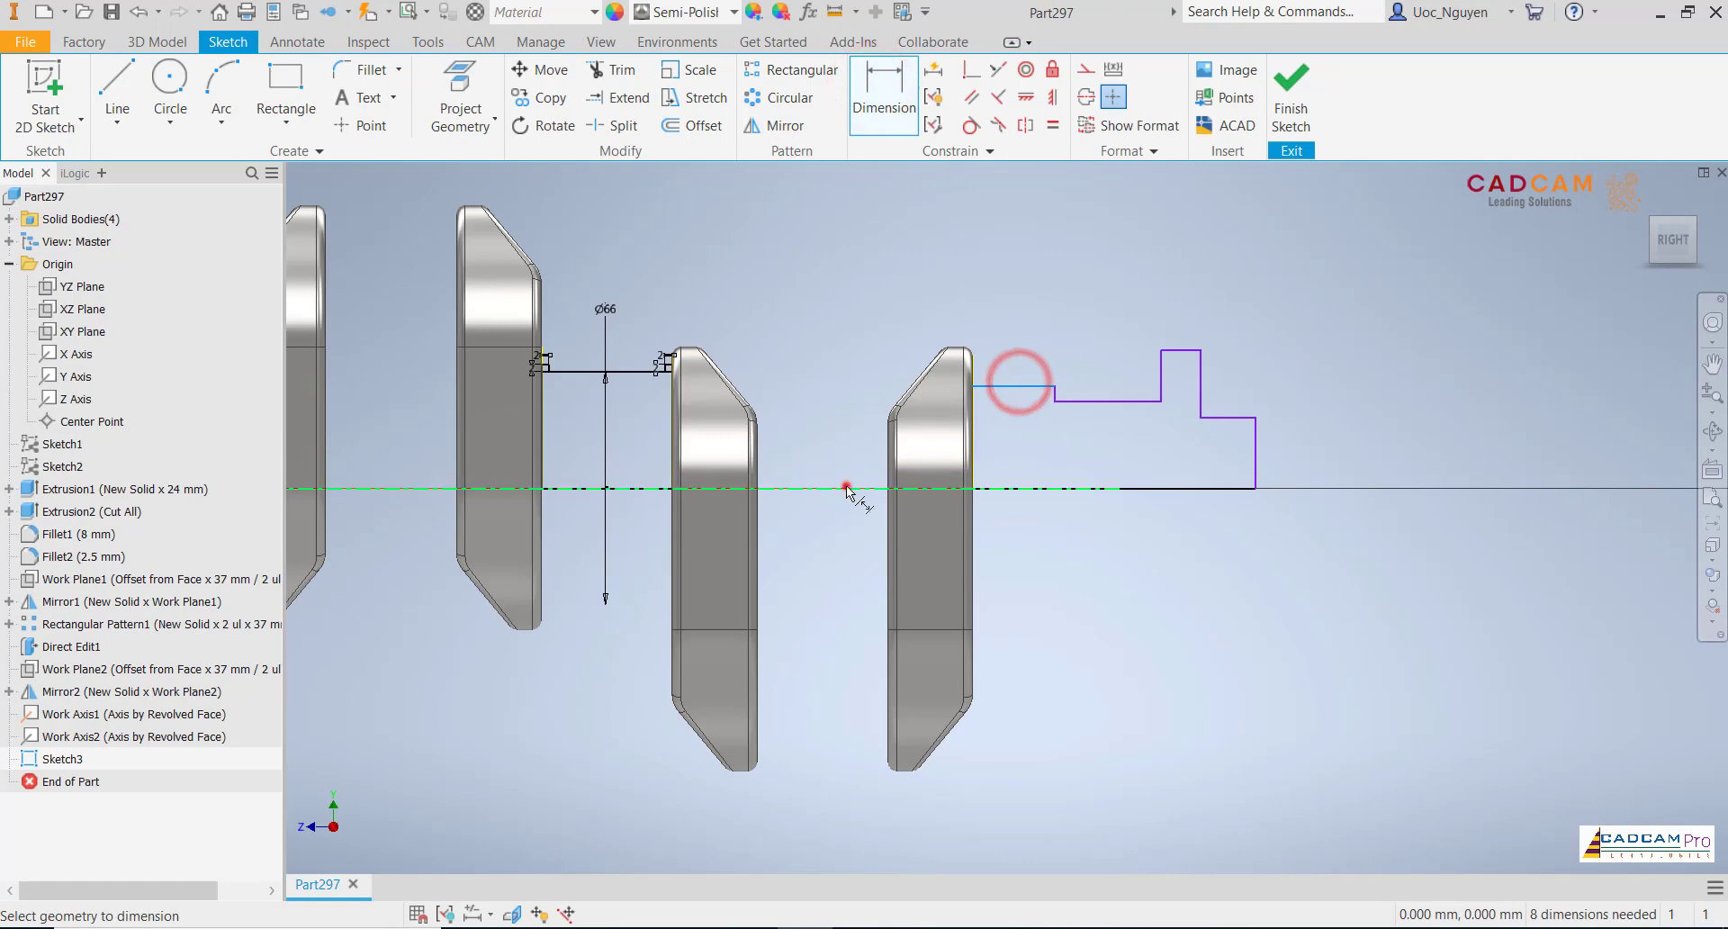
{"action": "left_click", "coordinate": [847, 488]}
{"action": "left_click", "coordinate": [1015, 327]}
{"action": "type", "text": "66"}
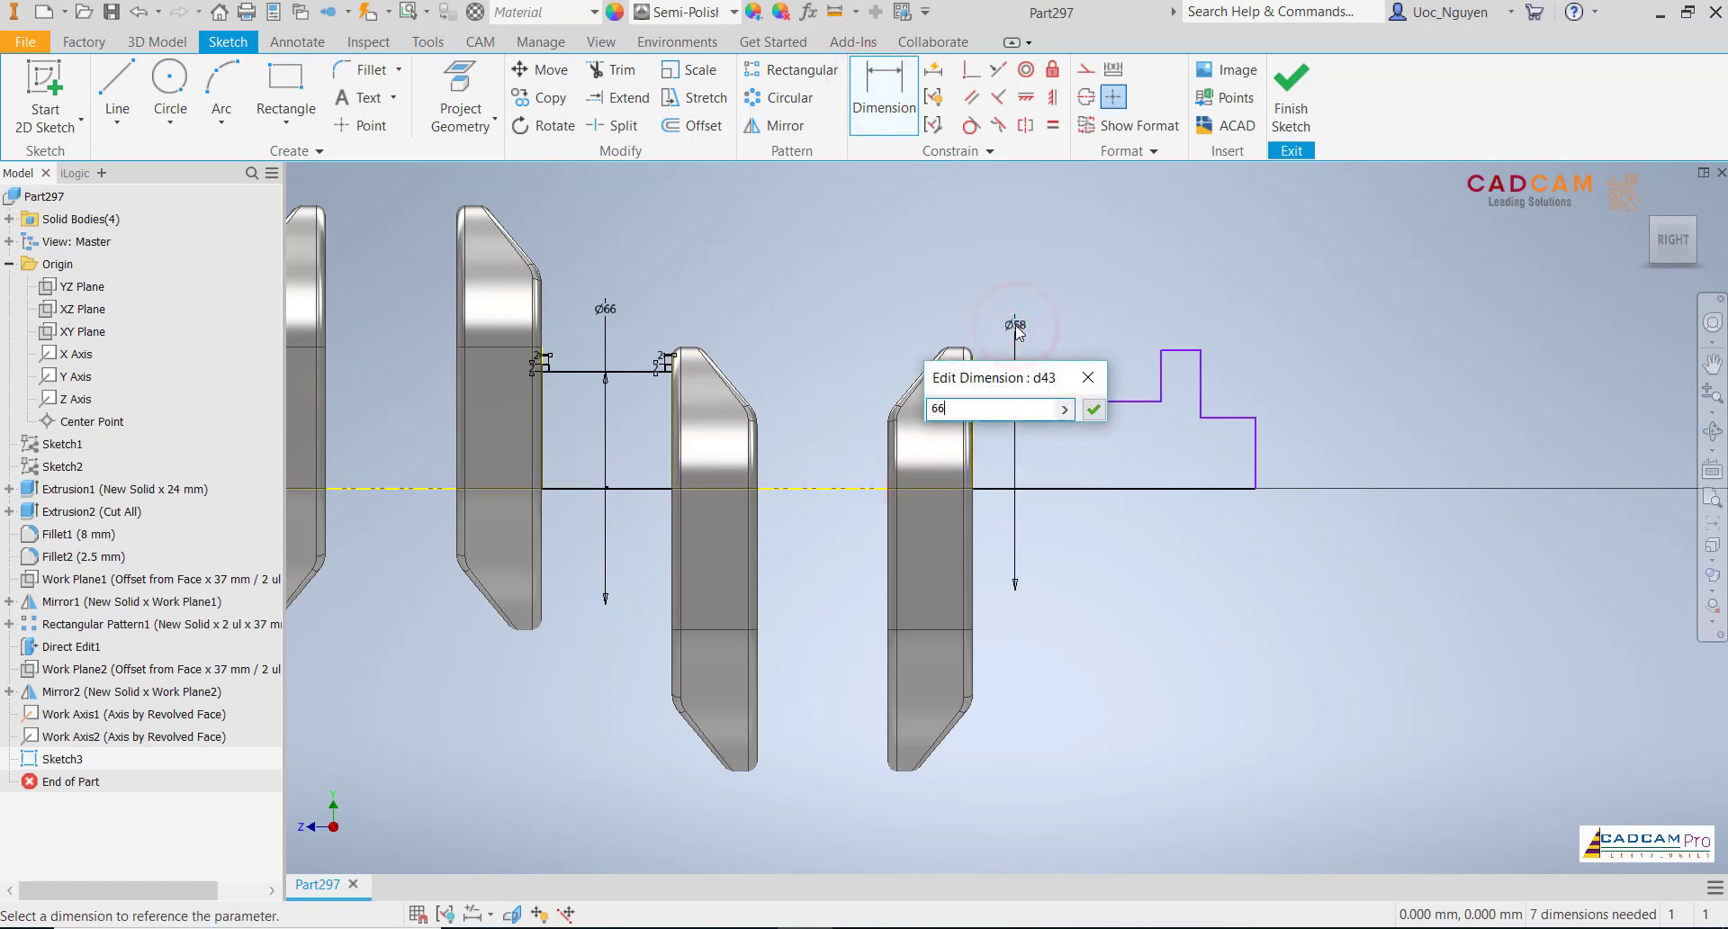
{"action": "key", "text": "Return"}
{"action": "middle_click_drag", "start_coordinate": [1106, 319], "coordinate": [1094, 331]}
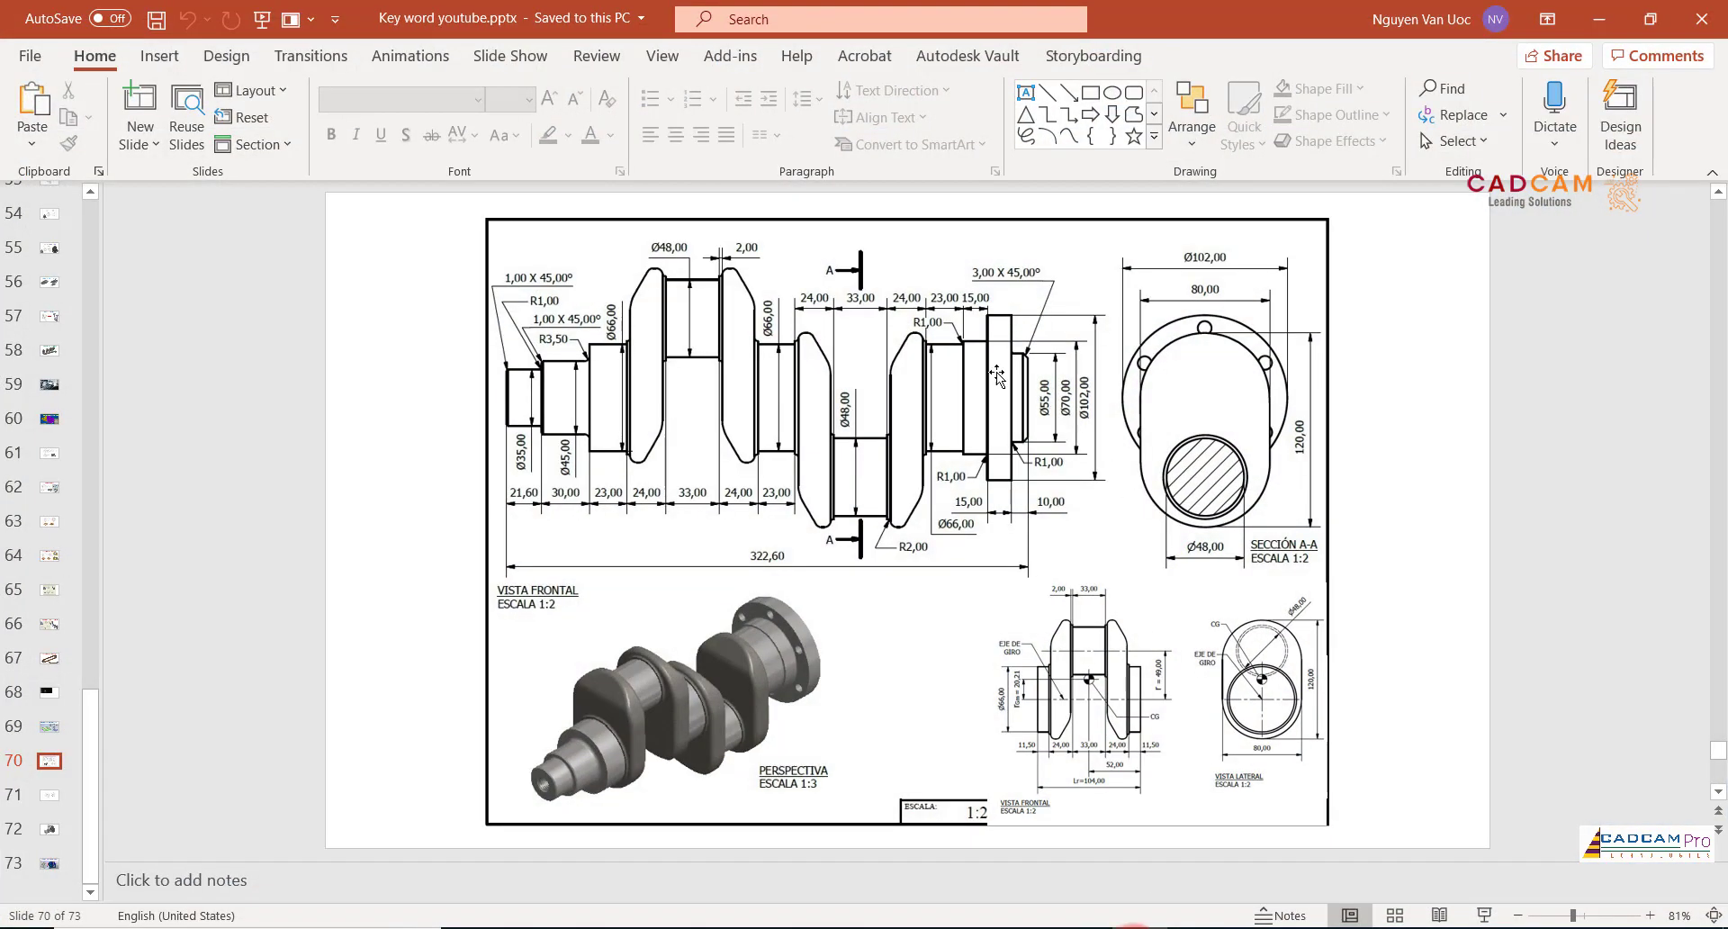
- Review the flange-end diameters on the PowerPoint crankshaft drawing and return to Inventor
{"action": "left_click", "coordinate": [1456, 605]}
- Give the remaining flange steps diameters Ø70, Ø102 and Ø55, then switch to the reference drawing
{"action": "key", "text": "alt+Tab"}
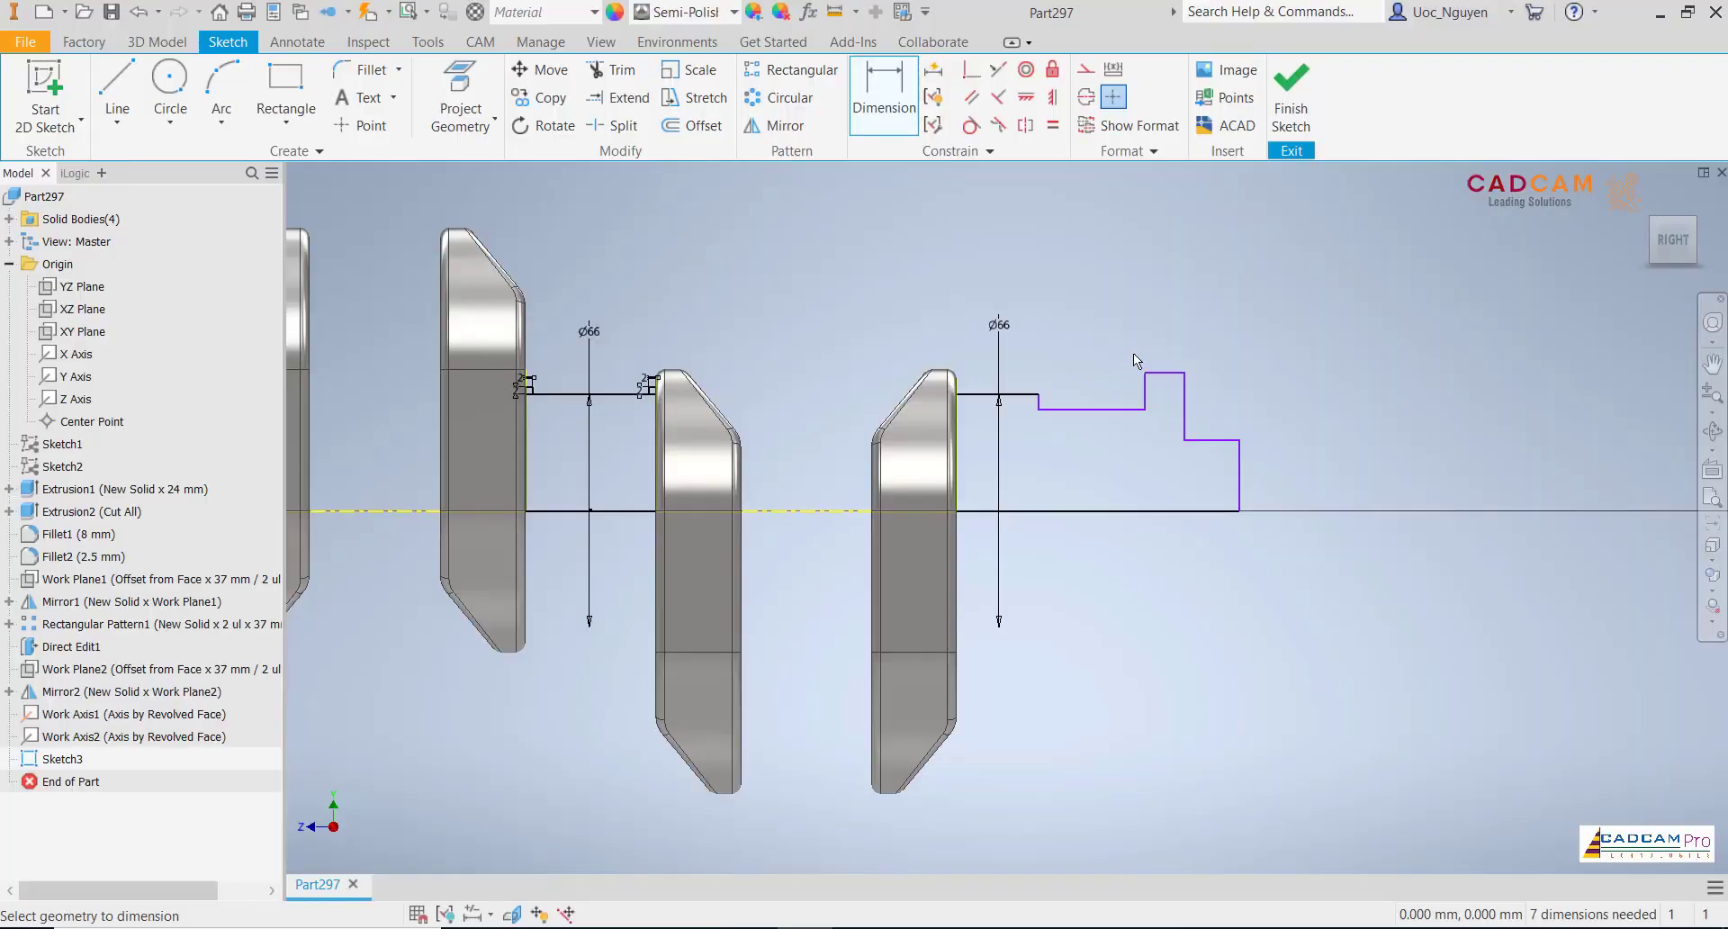
{"action": "left_click", "coordinate": [1095, 409]}
{"action": "left_click", "coordinate": [843, 511]}
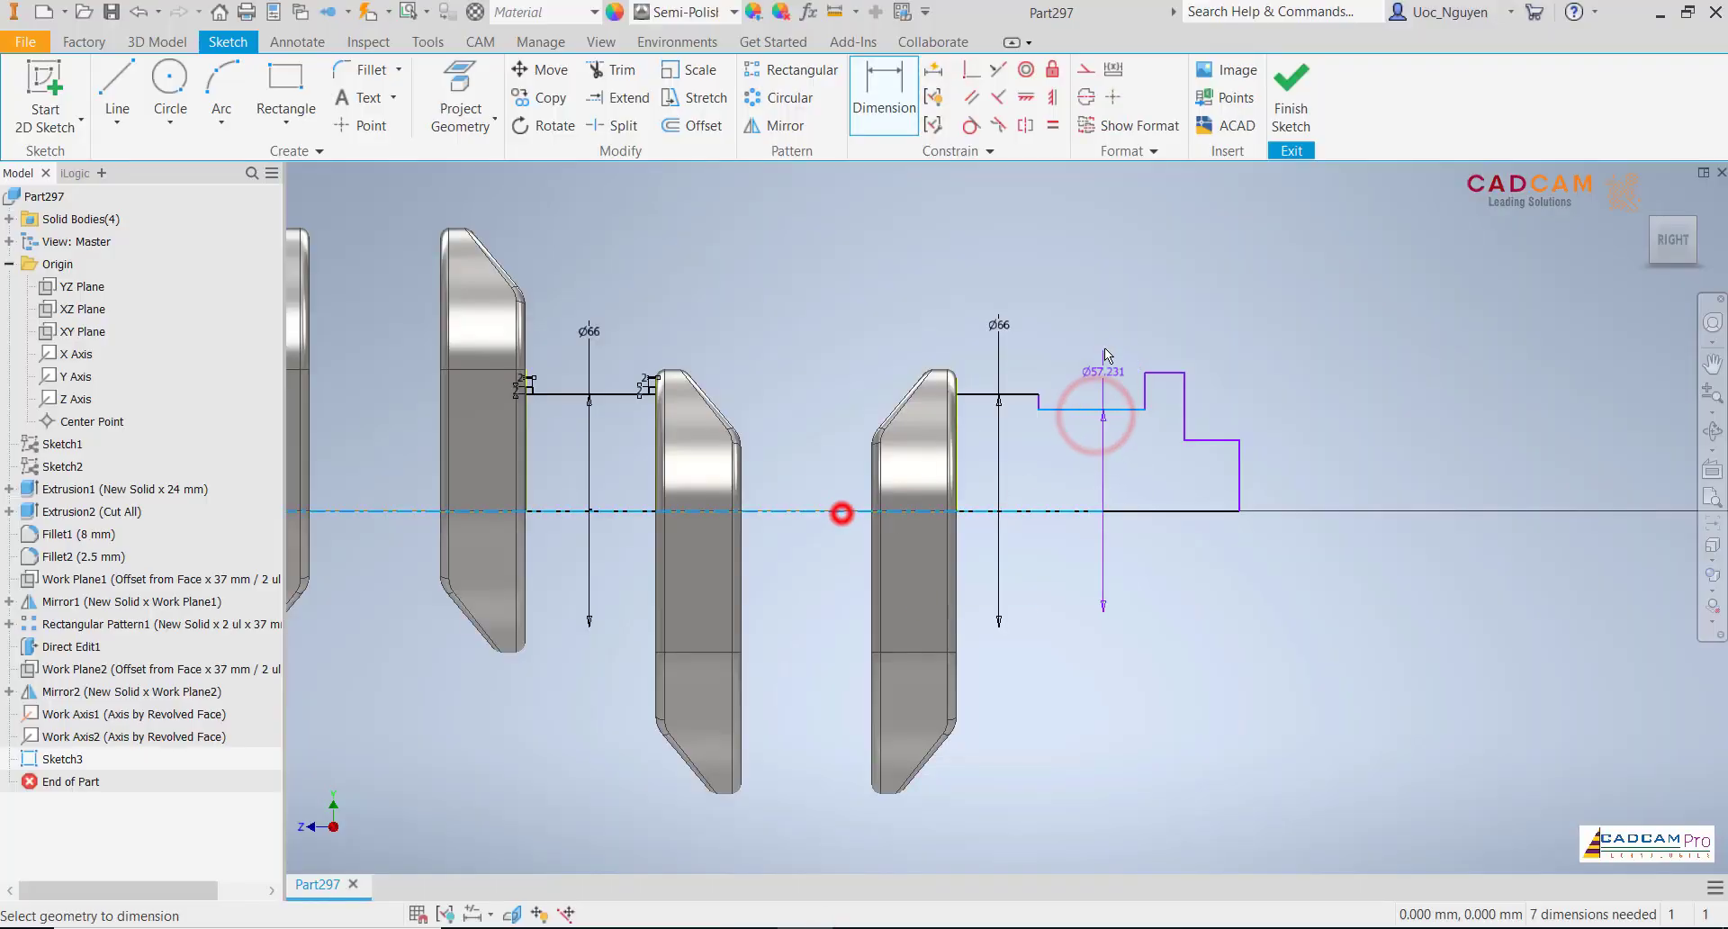
{"action": "left_click", "coordinate": [1087, 331]}
{"action": "type", "text": "70"}
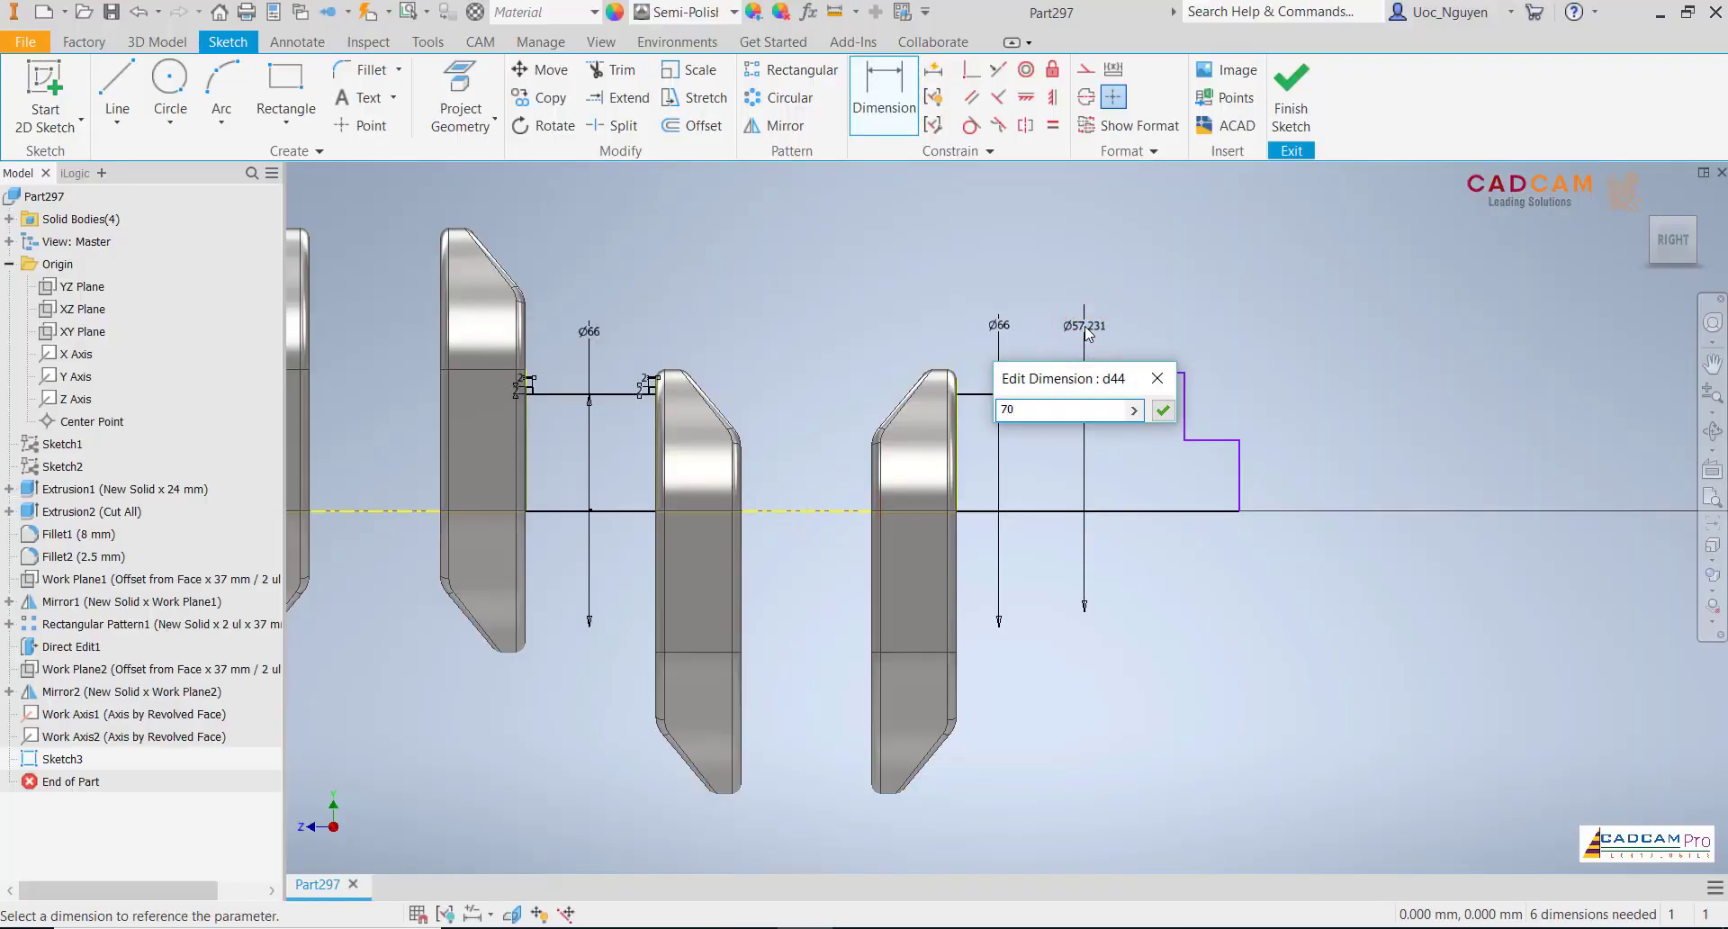
{"action": "key", "text": "Return"}
{"action": "left_click", "coordinate": [1164, 373]}
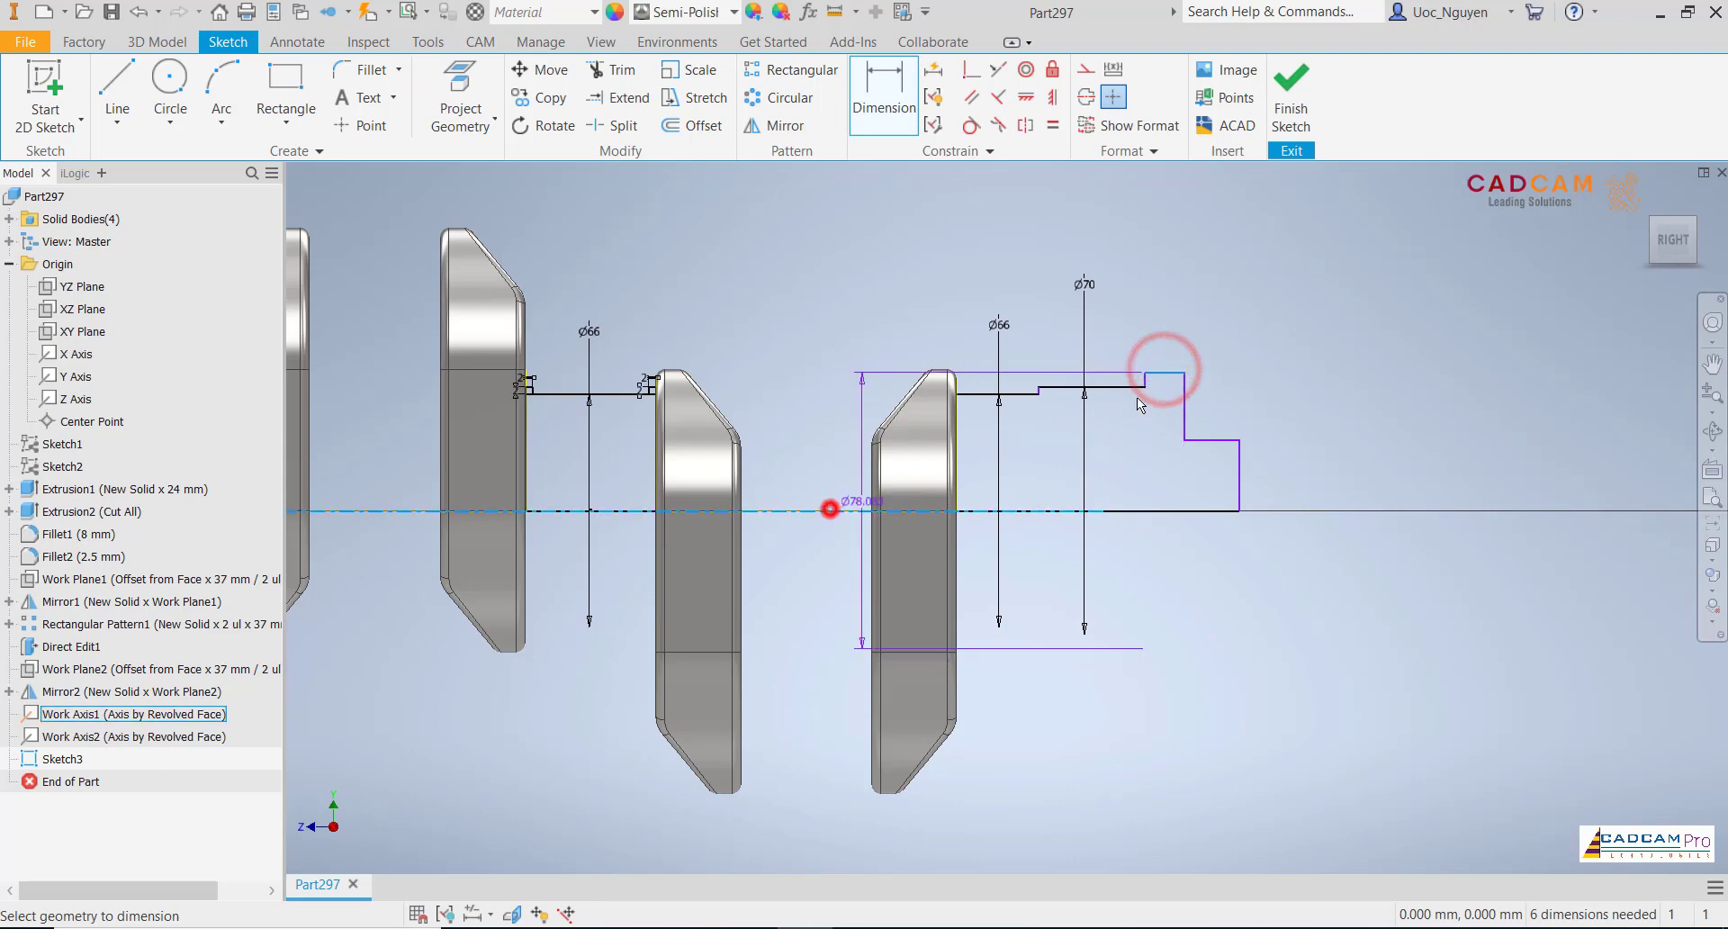
{"action": "left_click", "coordinate": [829, 511]}
{"action": "left_click", "coordinate": [1167, 286]}
{"action": "type", "text": "10"}
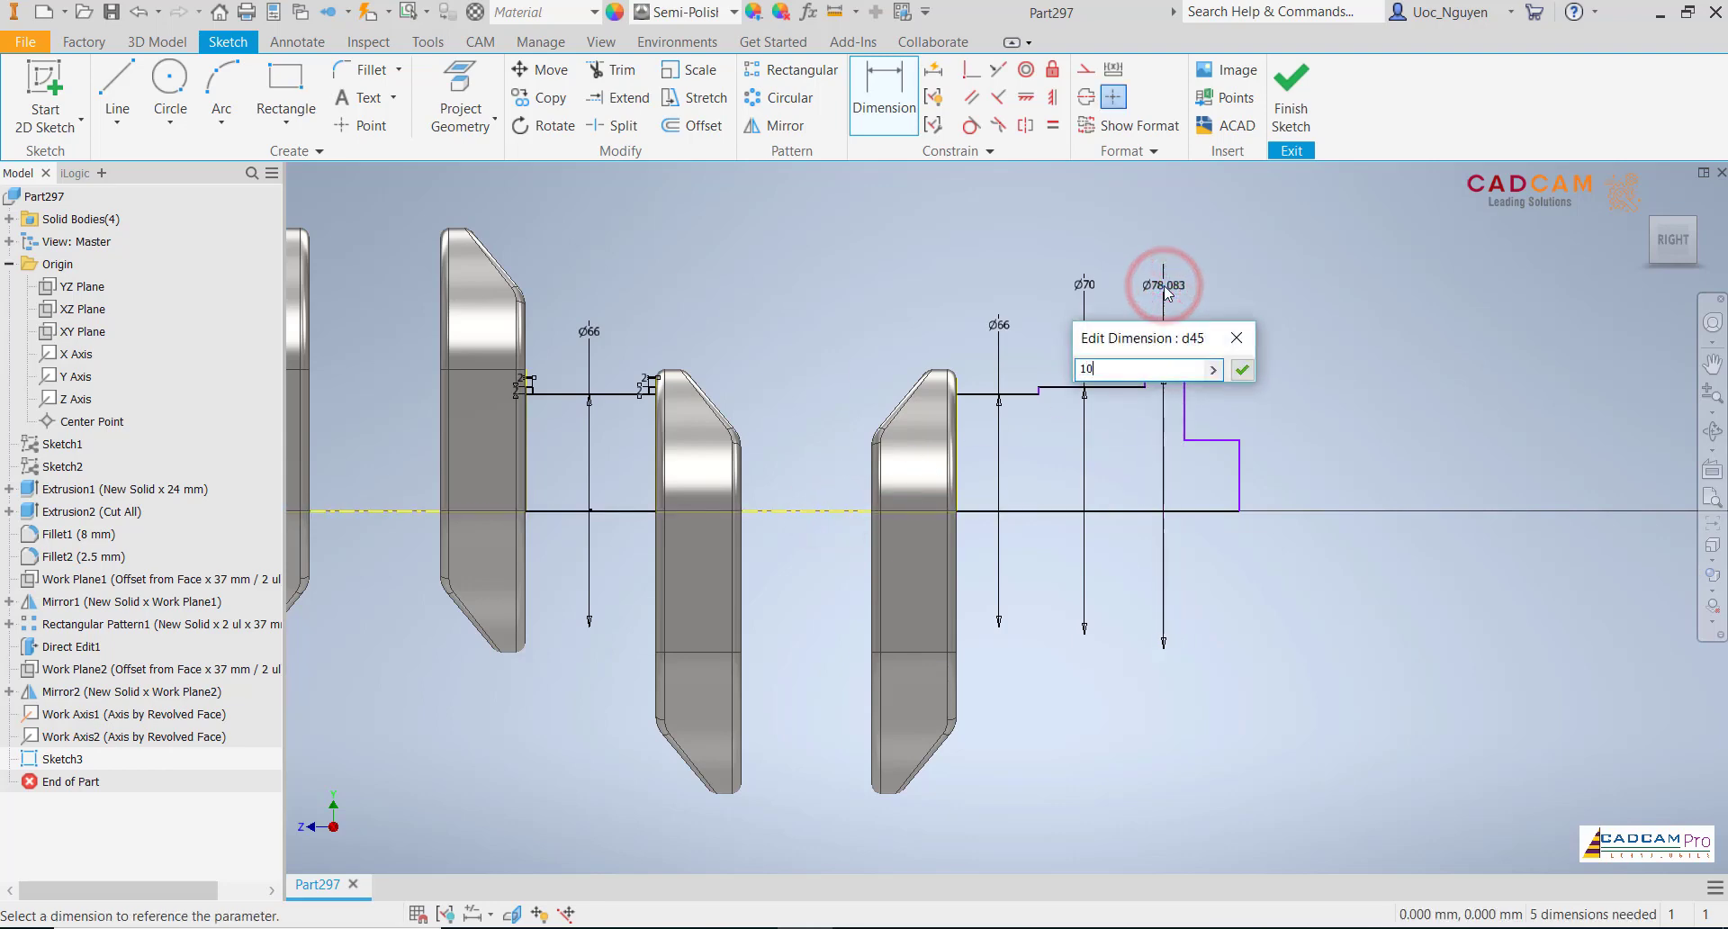
{"action": "type", "text": "2"}
{"action": "key", "text": "Return"}
{"action": "left_click", "coordinate": [1194, 441]}
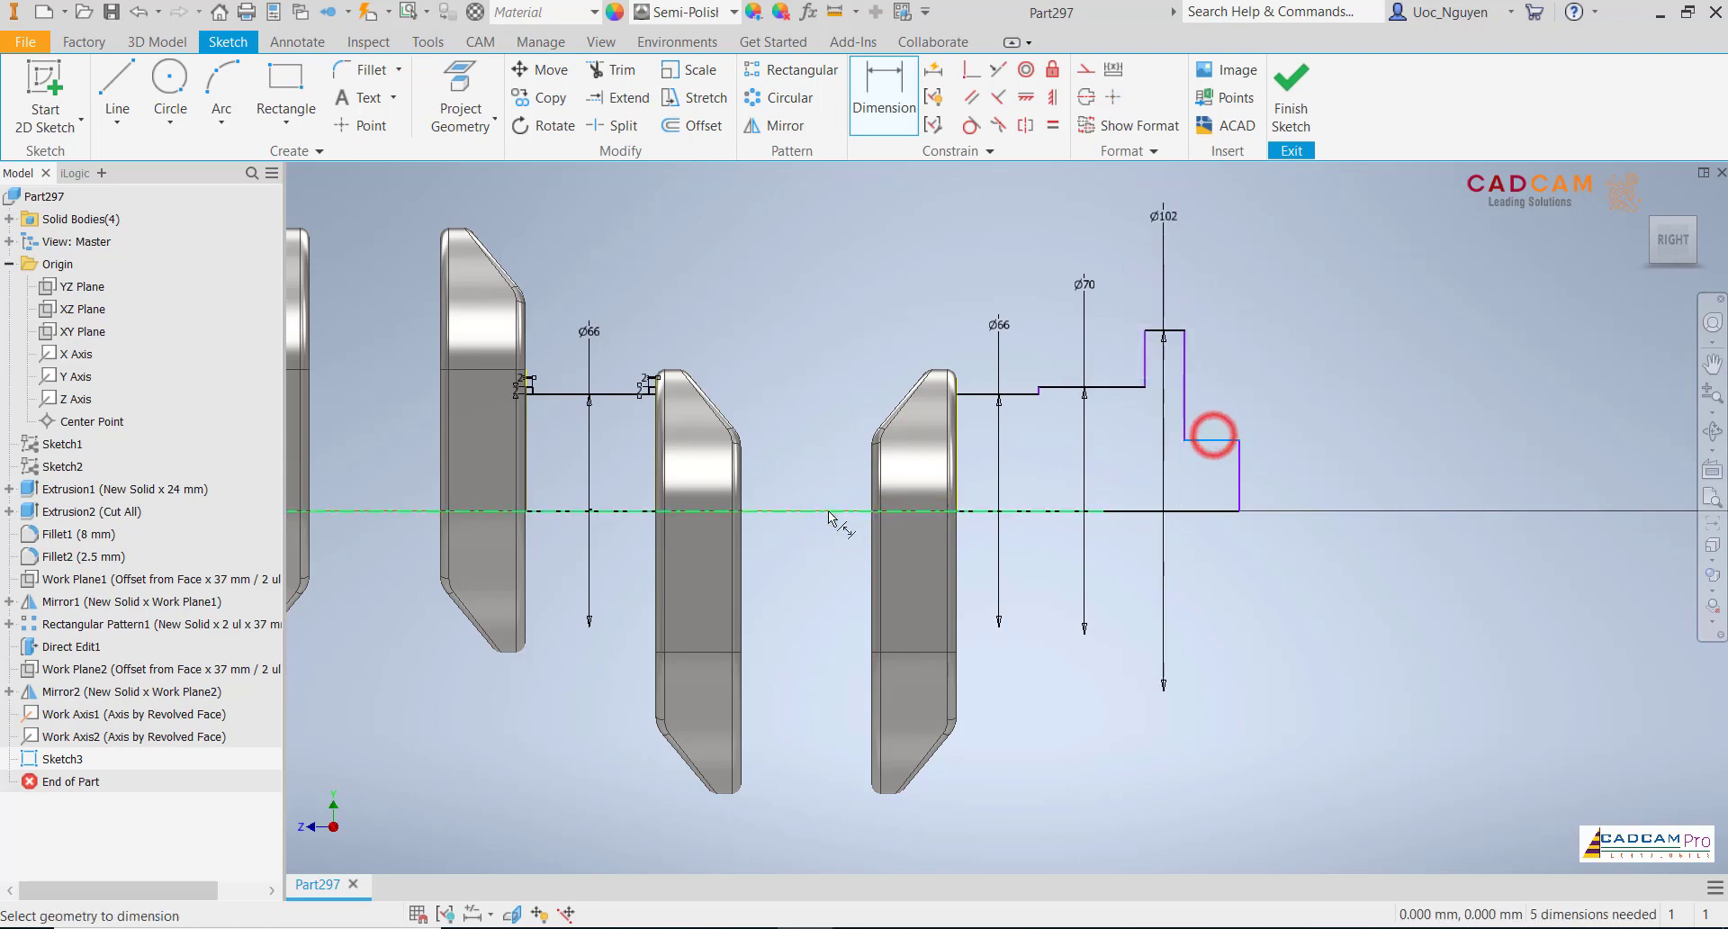
{"action": "left_click", "coordinate": [822, 511]}
{"action": "left_click", "coordinate": [1213, 273]}
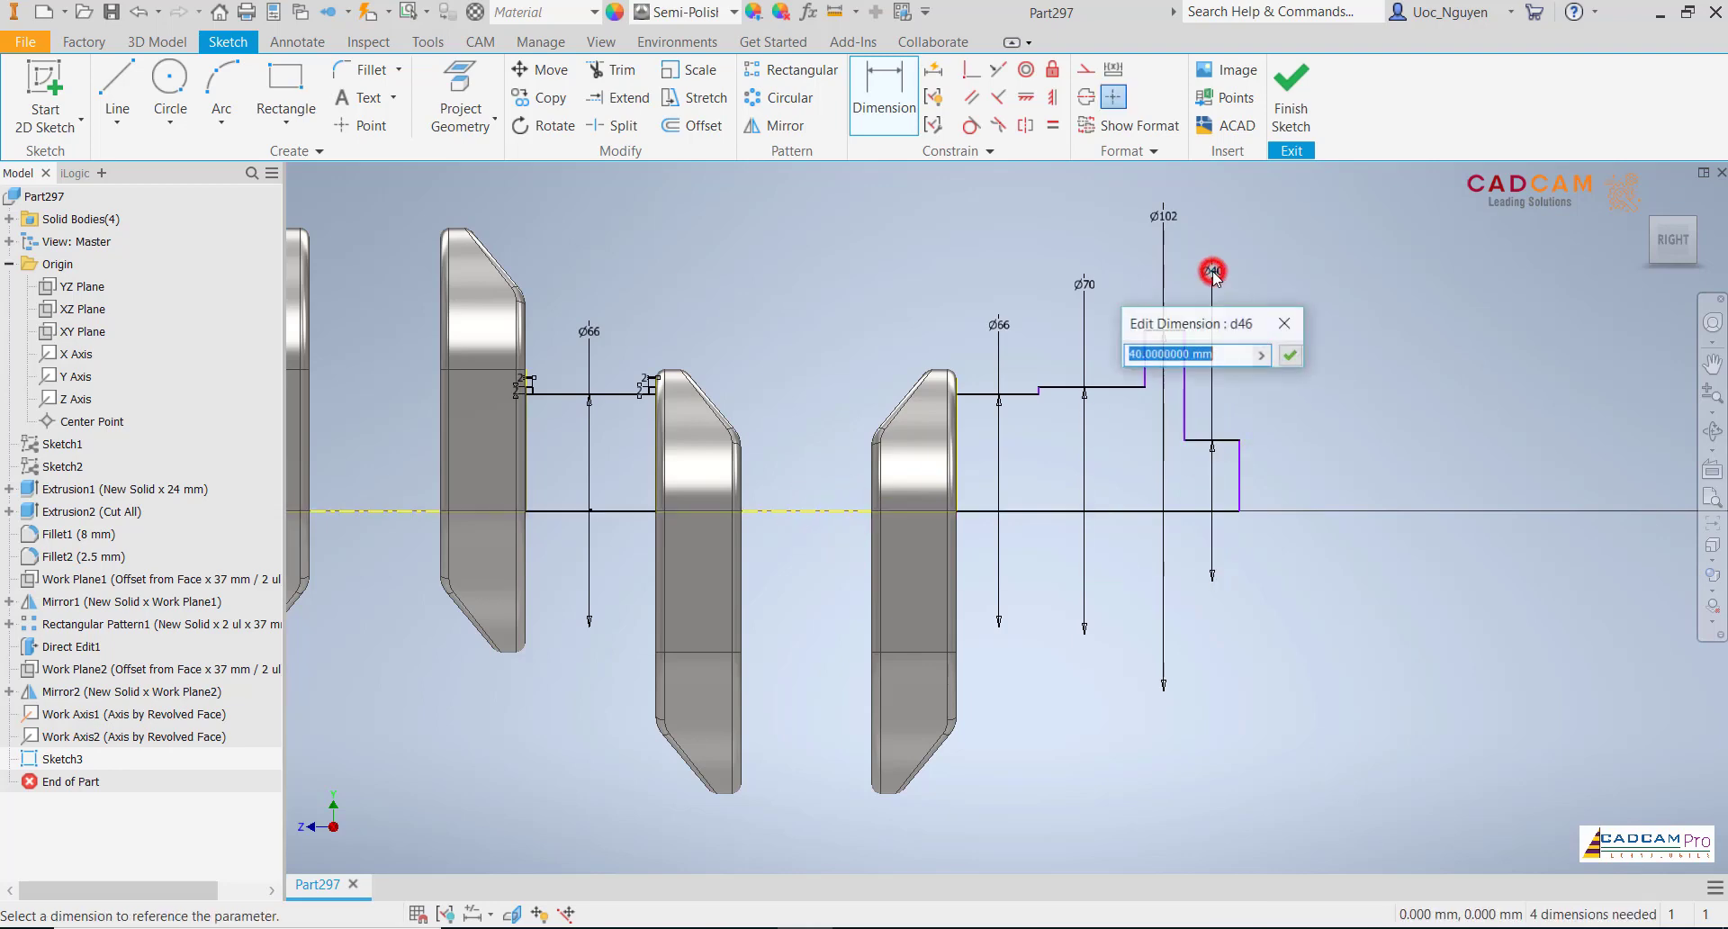
{"action": "type", "text": "55"}
{"action": "key", "text": "Return"}
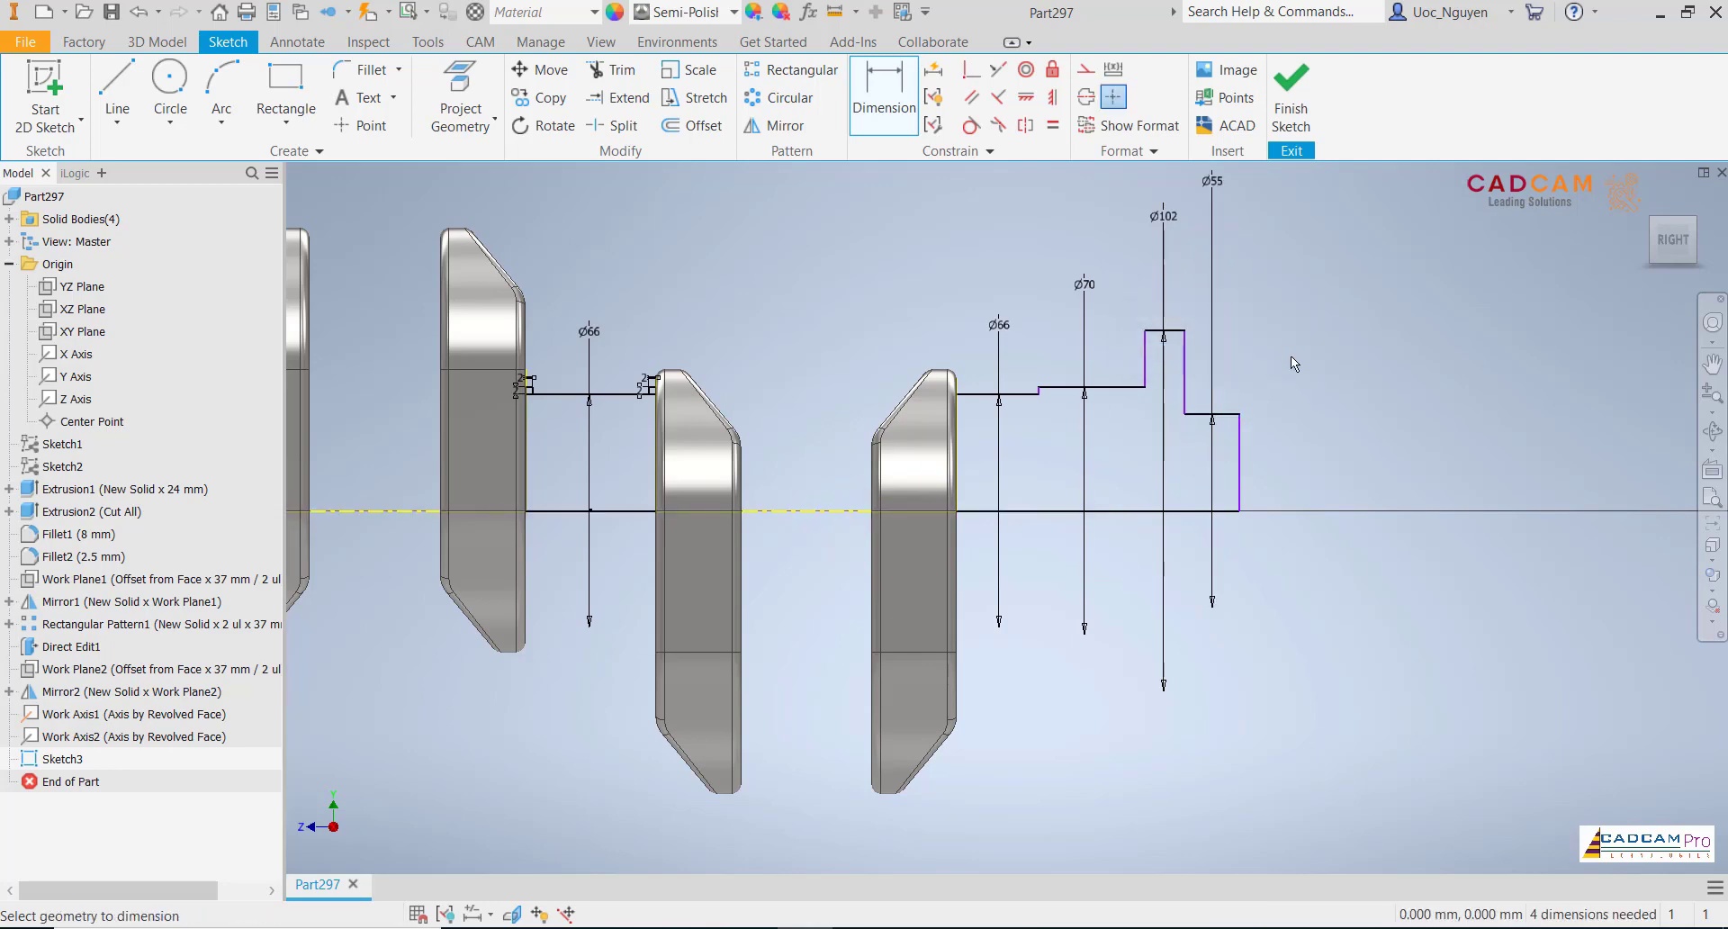
{"action": "middle_click_drag", "start_coordinate": [1291, 355], "coordinate": [1281, 447]}
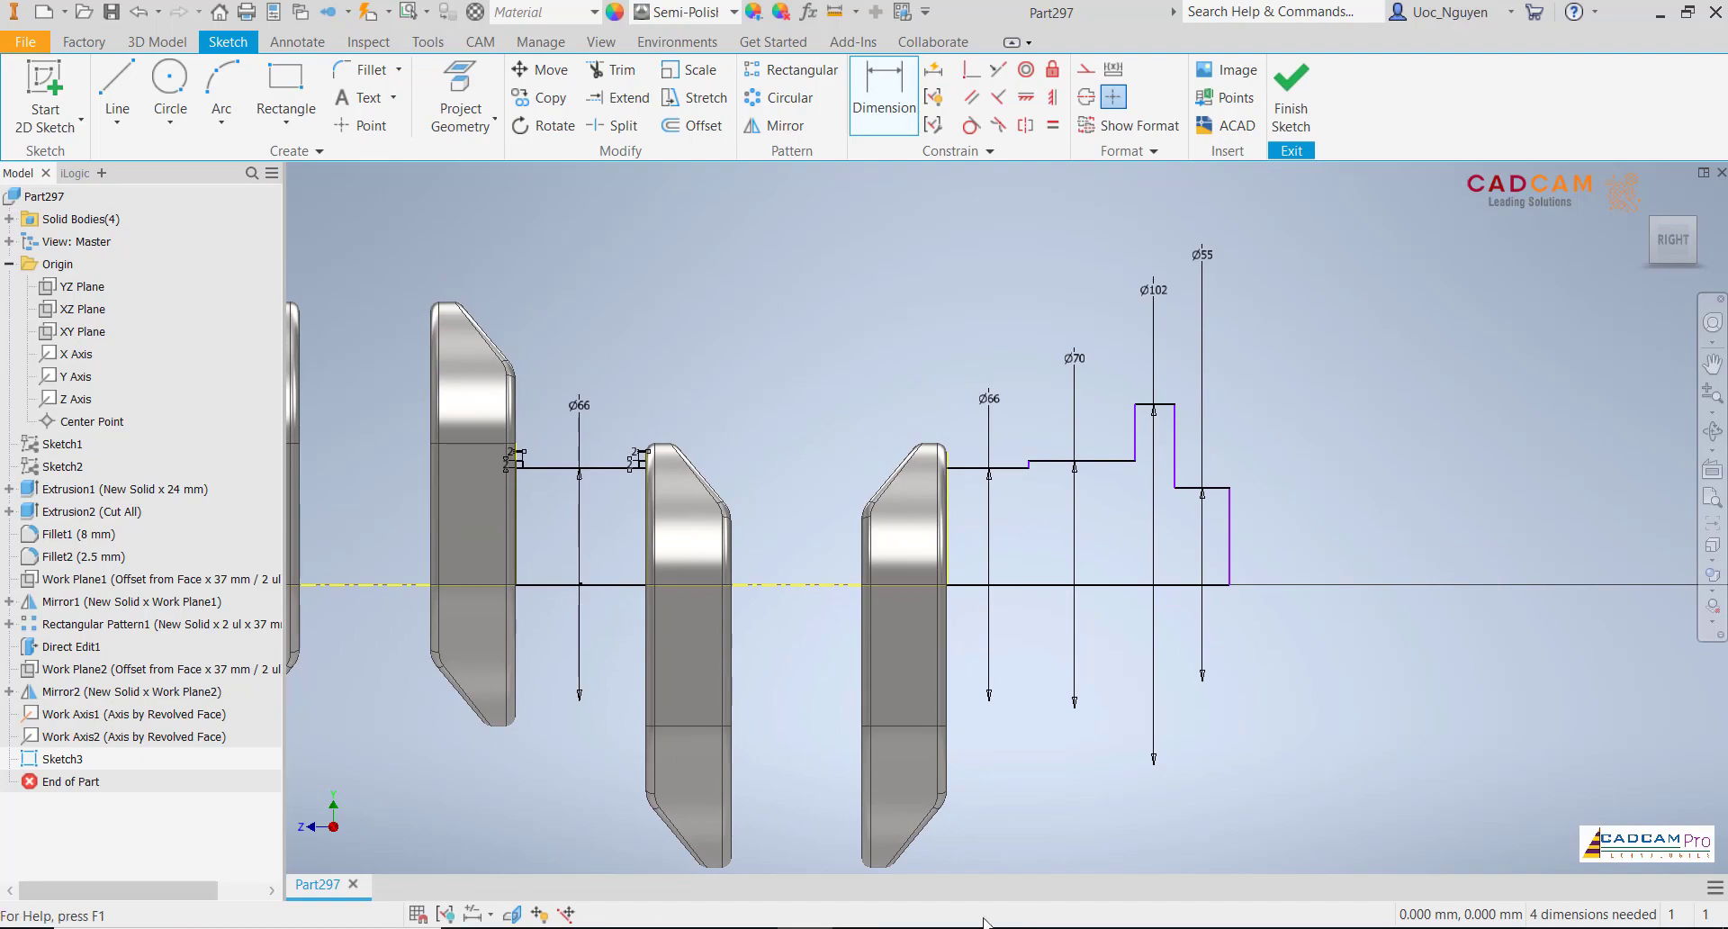
{"action": "key", "text": "alt+Tab"}
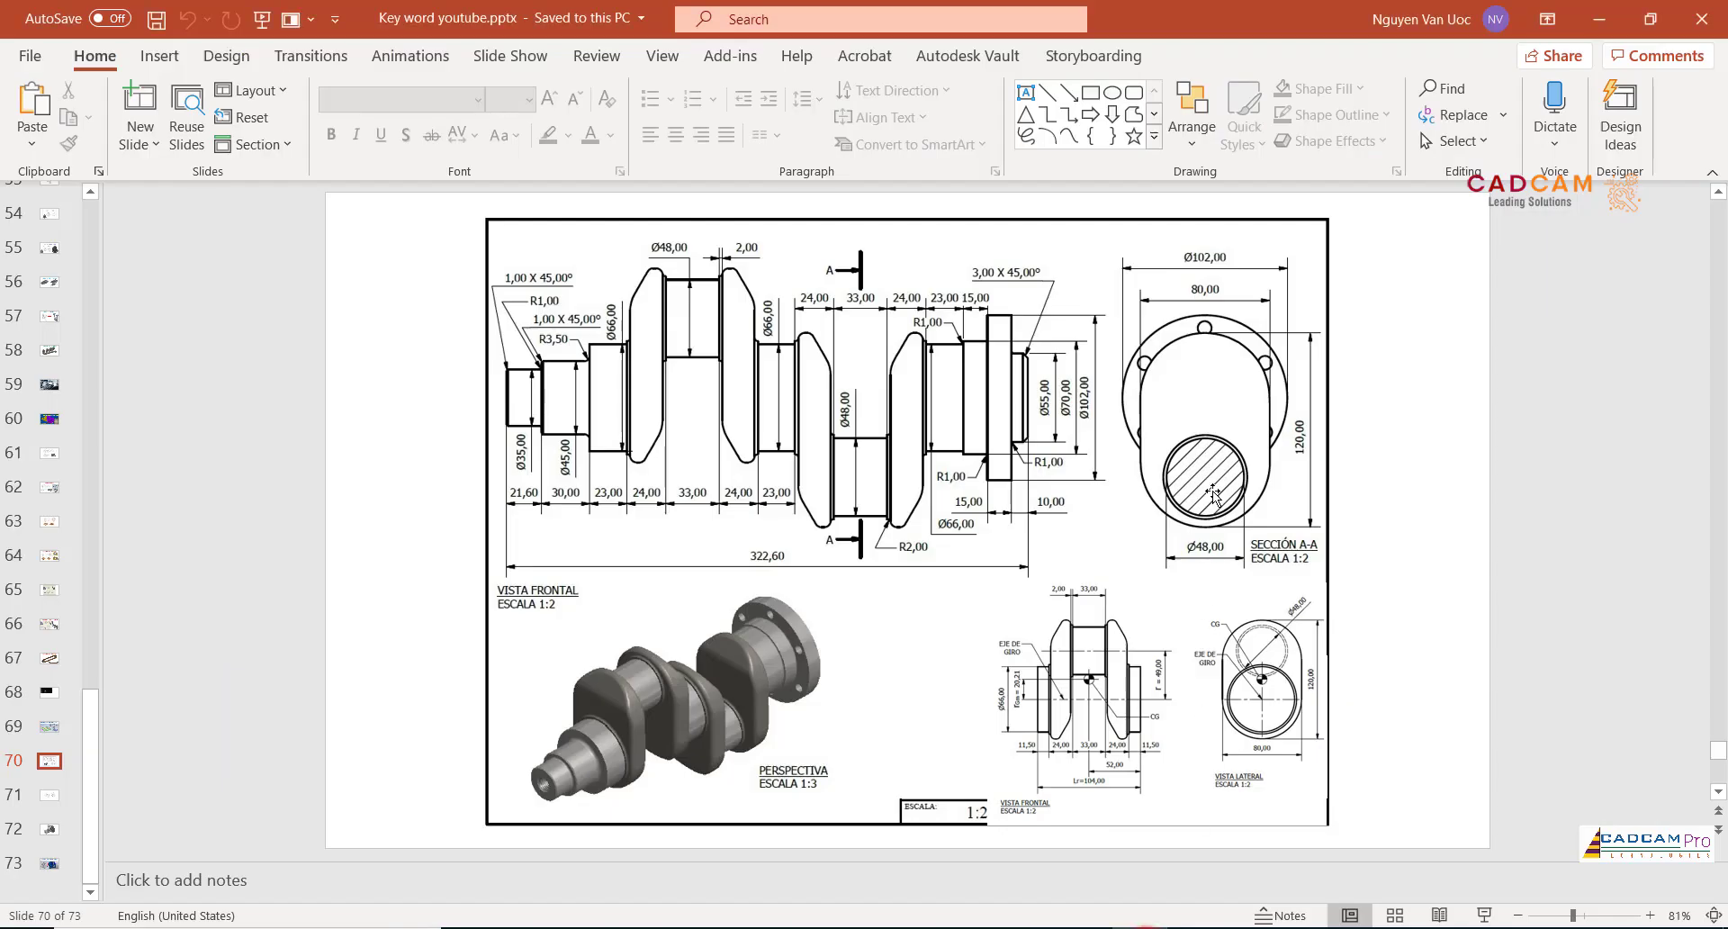
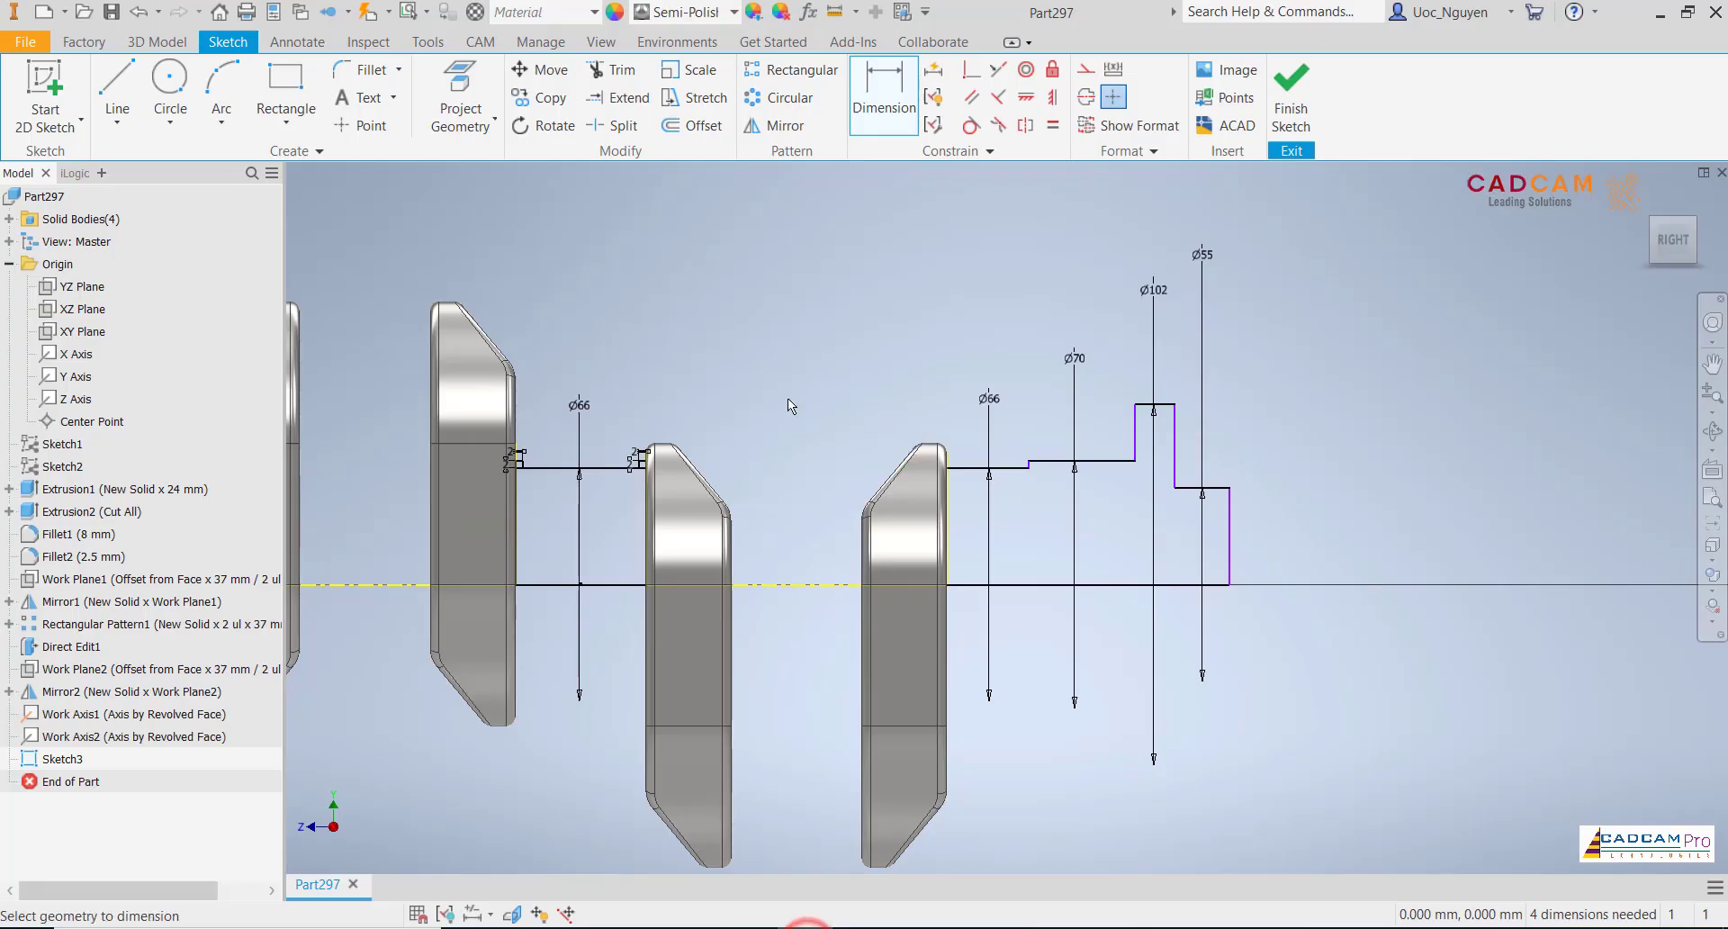
- Pan the Inventor sketch to bring the right end of the crankshaft profile into view
{"action": "middle_click_drag", "start_coordinate": [787, 398], "coordinate": [903, 397]}
- Dimension the Ø66 journal segment to 25 mm long
{"action": "left_click", "coordinate": [1046, 463]}
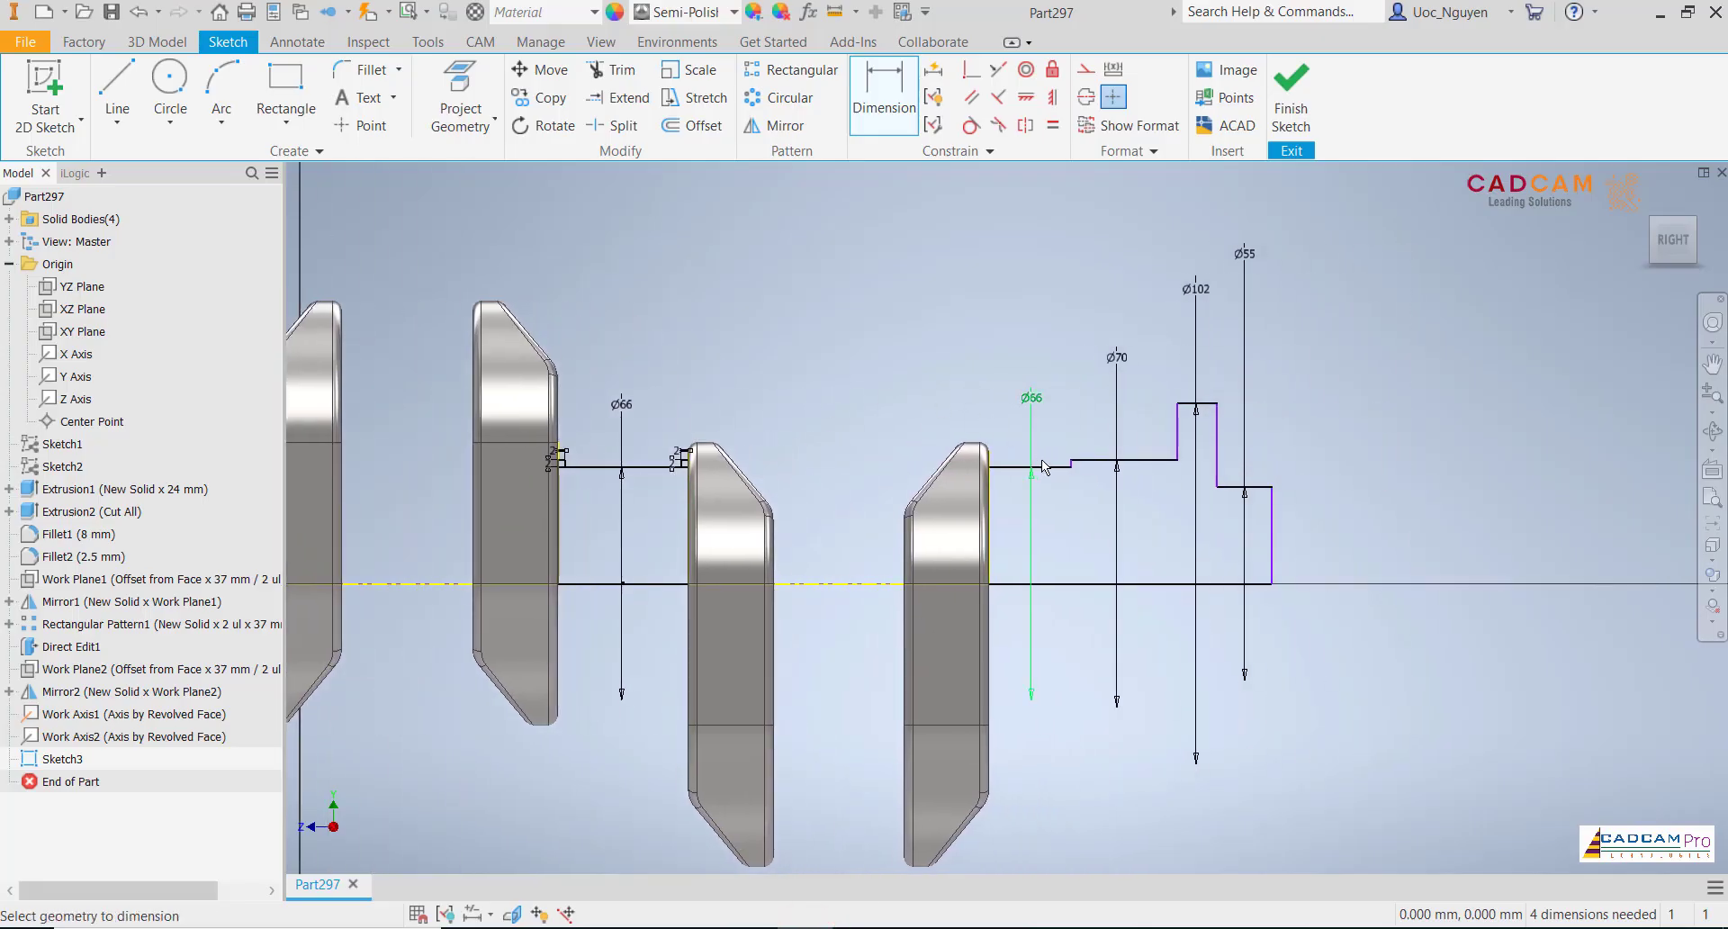
{"action": "left_click", "coordinate": [1027, 358]}
{"action": "type", "text": "25"}
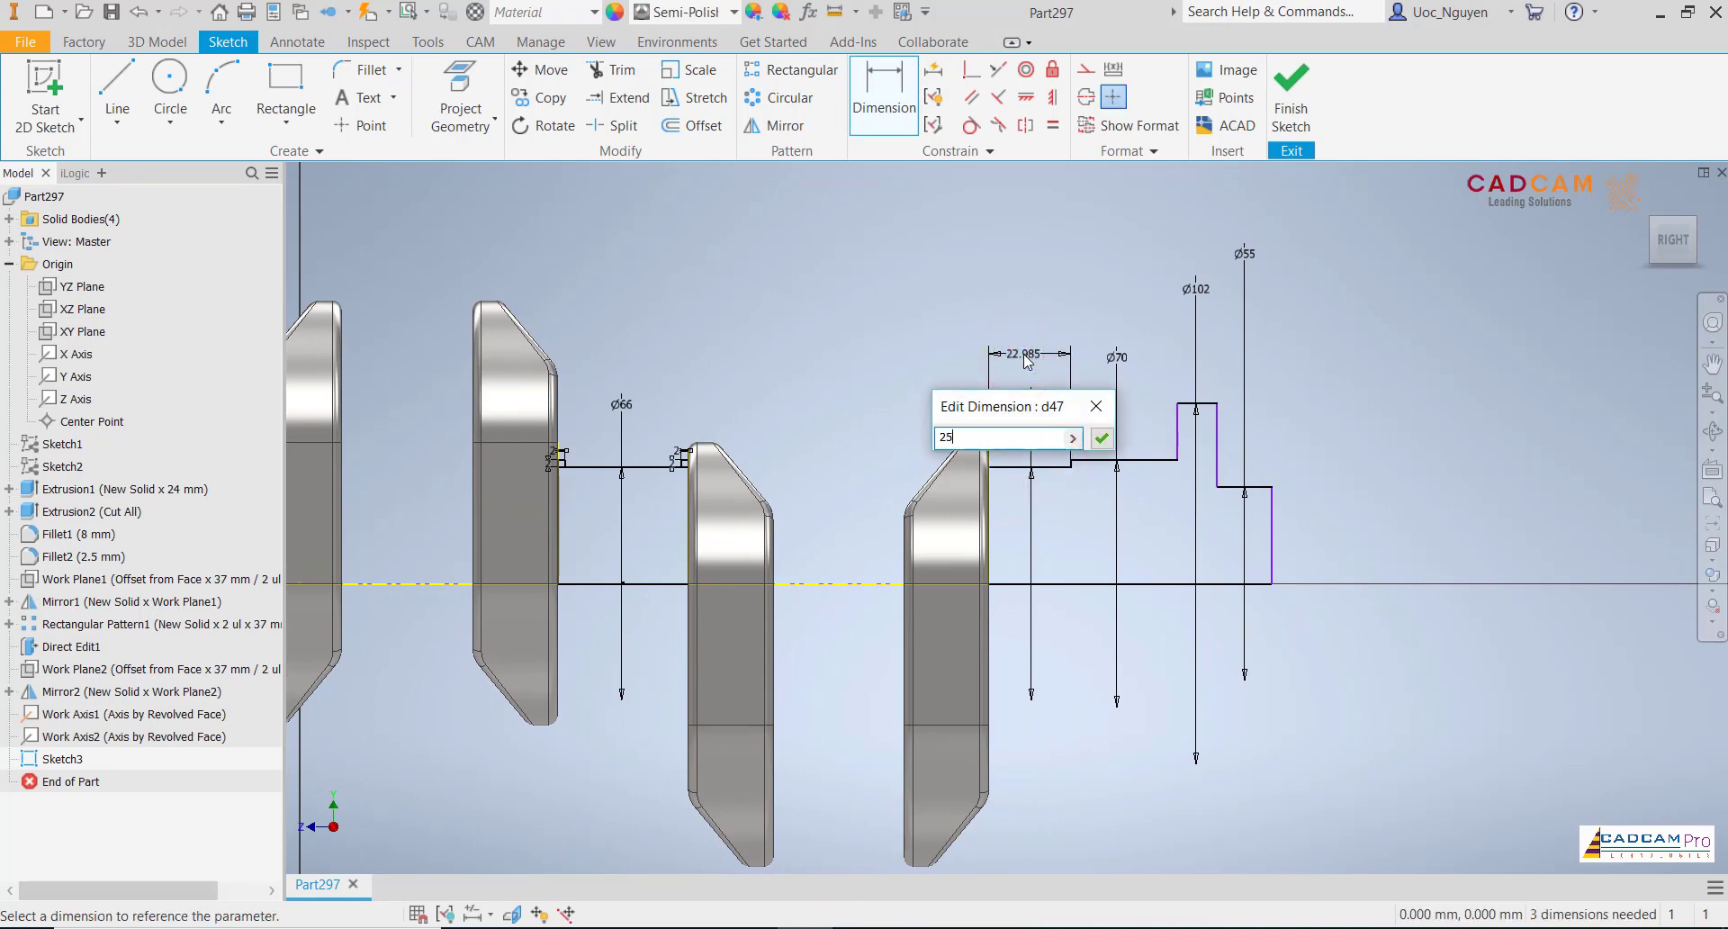
{"action": "key", "text": "Return"}
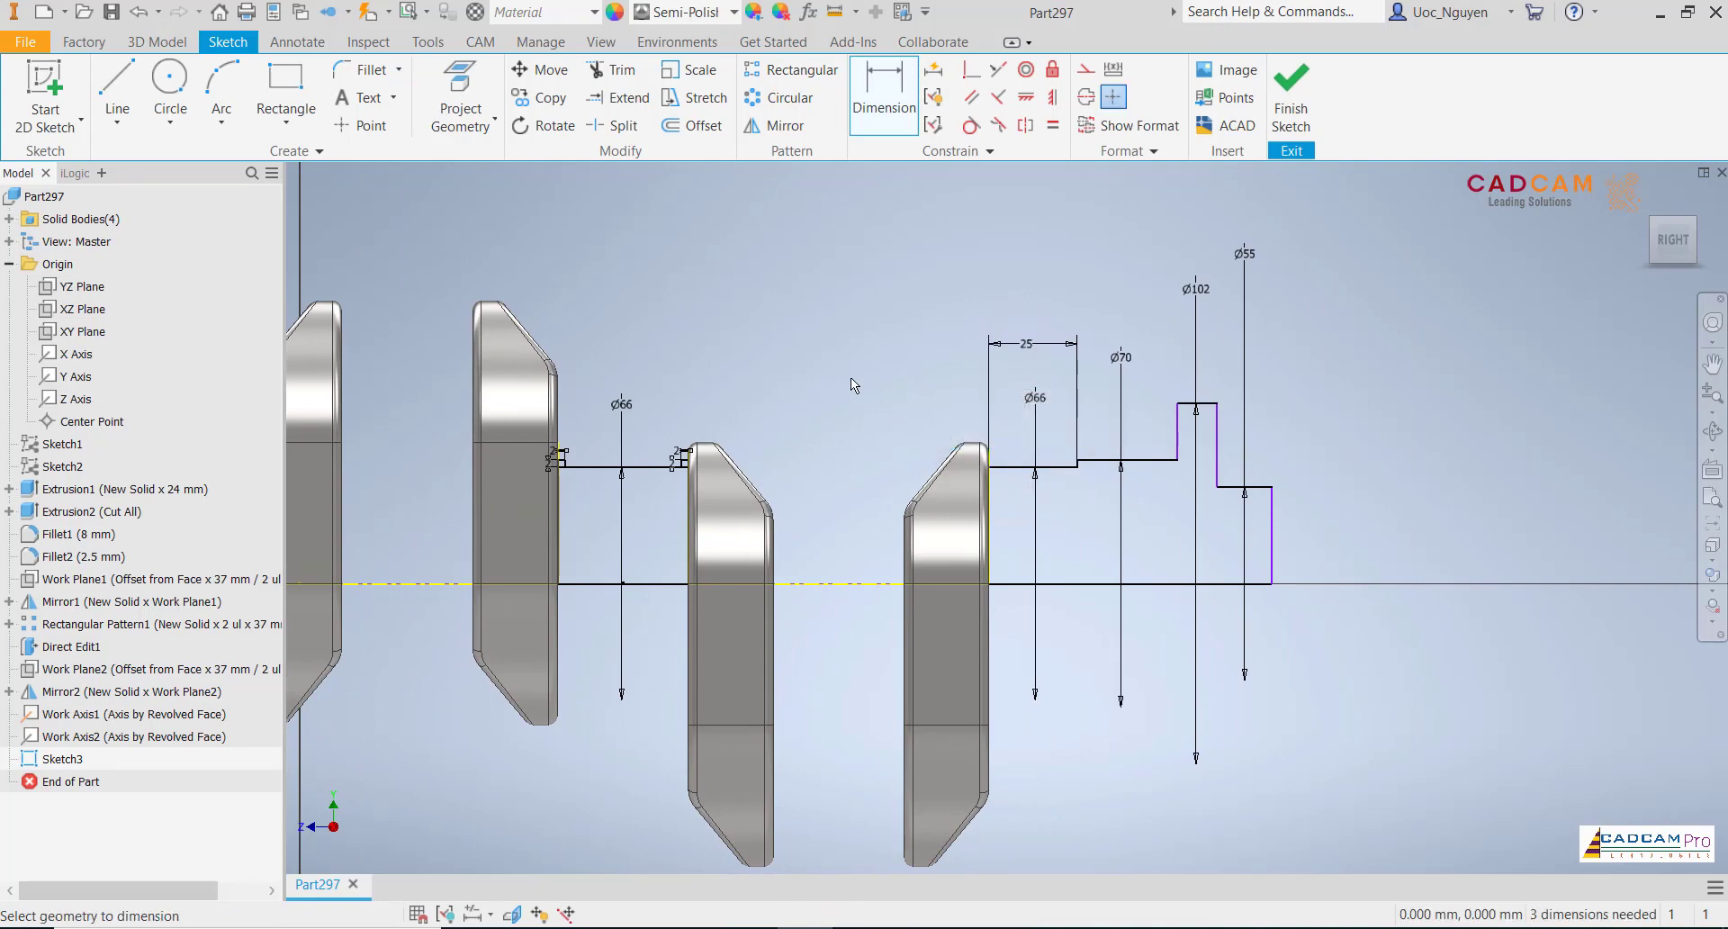
{"action": "mouse_move", "coordinate": [850, 376]}
{"action": "middle_mouse_down"}
{"action": "mouse_move", "coordinate": [895, 374]}
{"action": "mouse_move", "coordinate": [652, 433]}
{"action": "middle_mouse_up"}
{"action": "scroll", "coordinate": [798, 364], "scroll_direction": "up", "scroll_amount": 3}
{"action": "scroll", "coordinate": [816, 403], "scroll_direction": "down", "scroll_amount": 3}
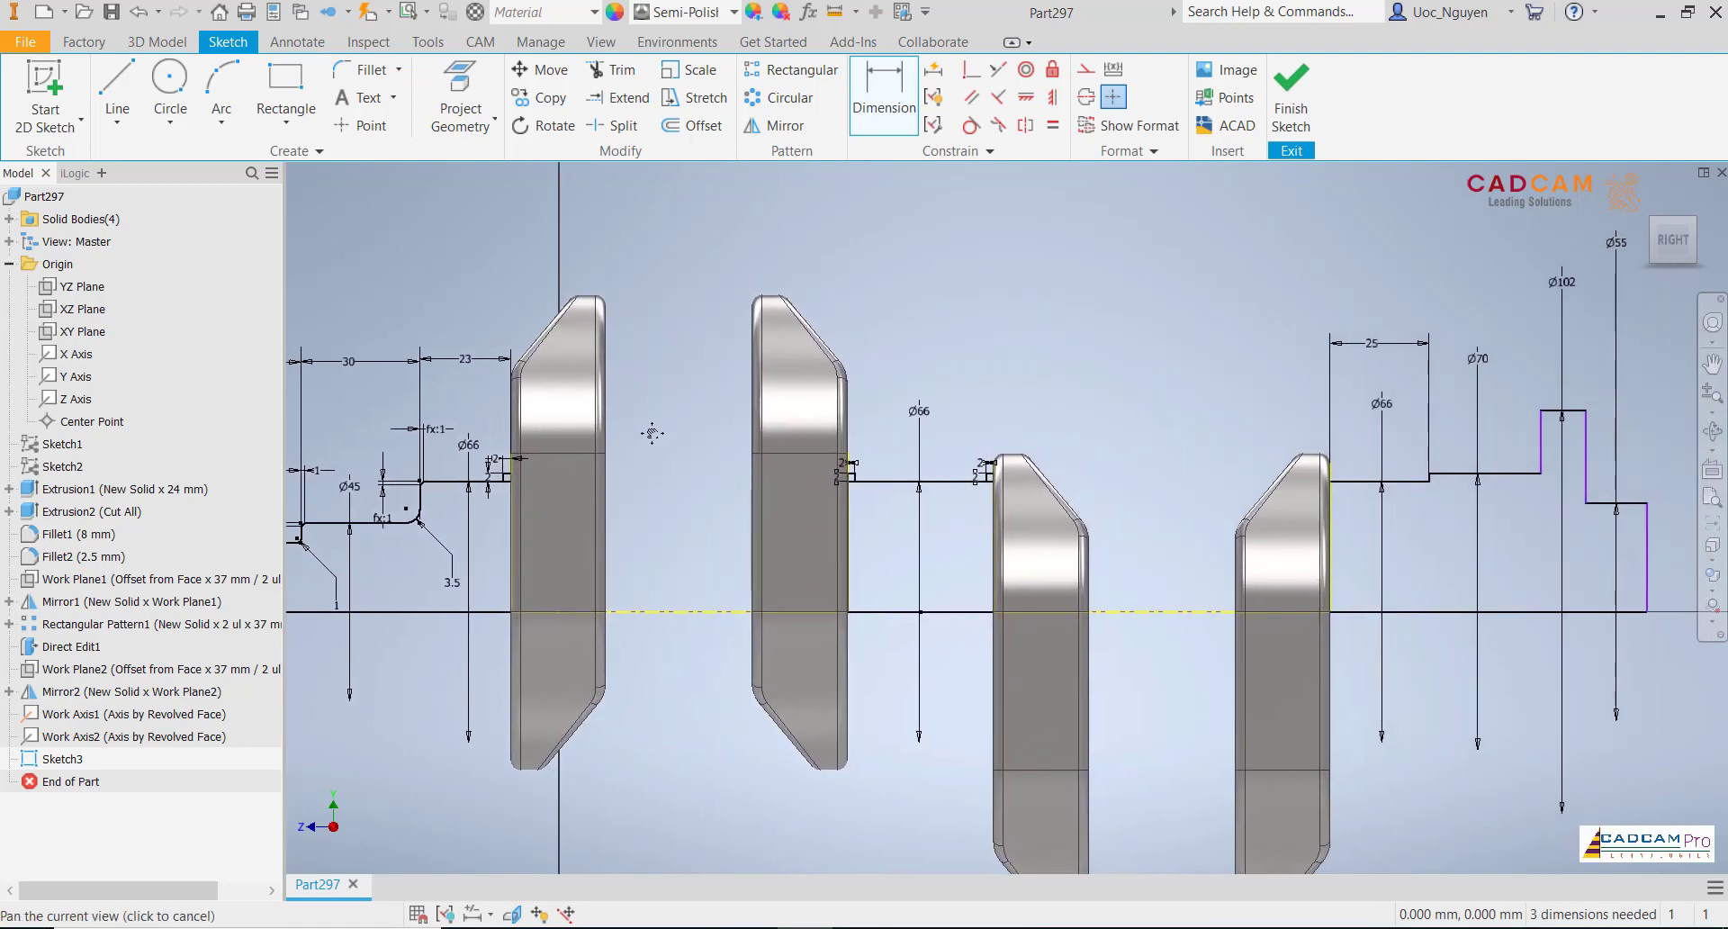
{"action": "middle_click_drag", "start_coordinate": [1218, 451], "coordinate": [711, 455]}
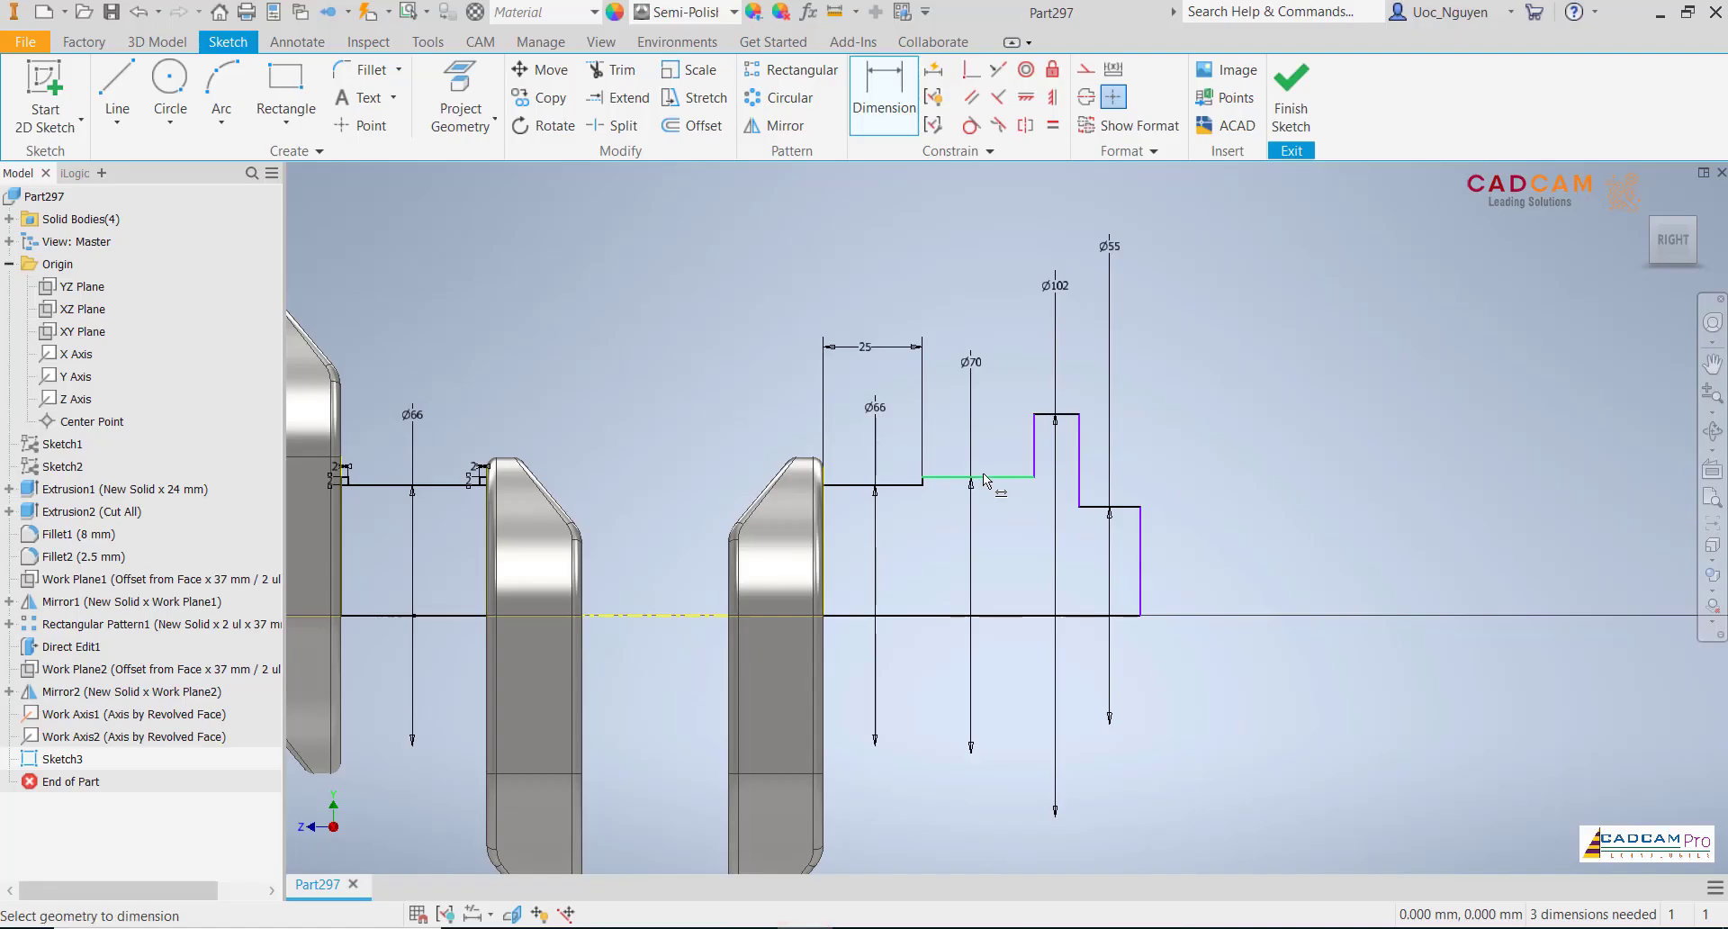
- Set the Ø70, Ø102 and Ø55 step lengths to 15, 15 and 10 mm
{"action": "left_click", "coordinate": [983, 478]}
{"action": "left_click", "coordinate": [980, 314]}
{"action": "type", "text": "1"}
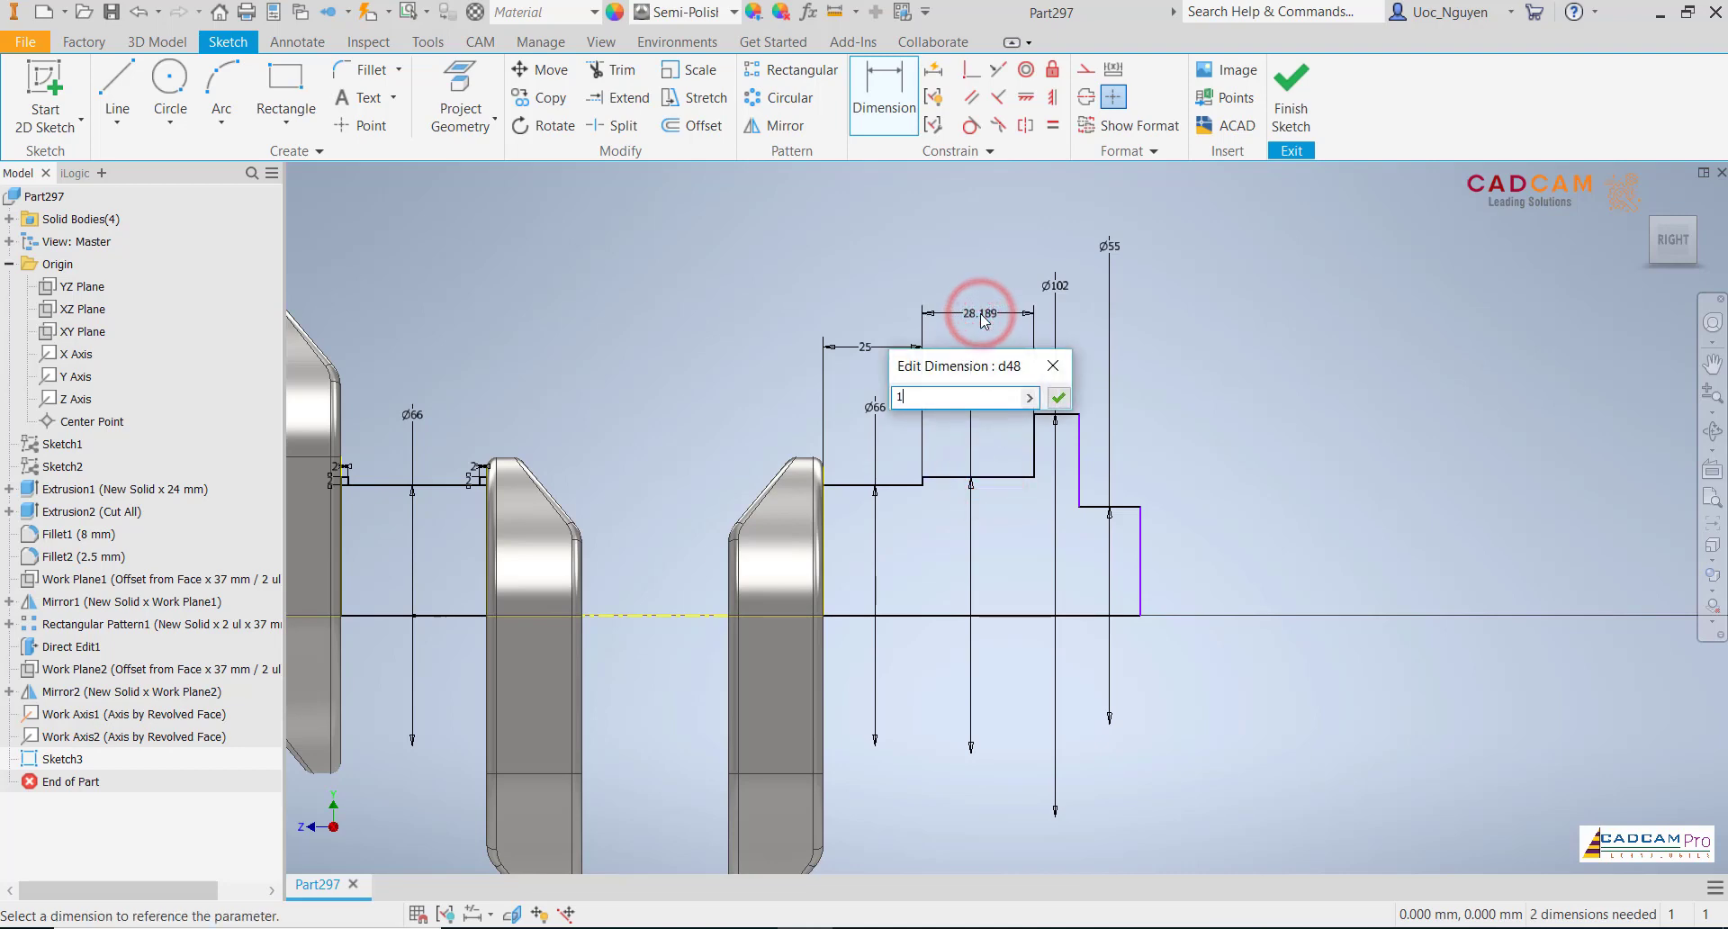
{"action": "type", "text": "5"}
{"action": "key", "text": "Return"}
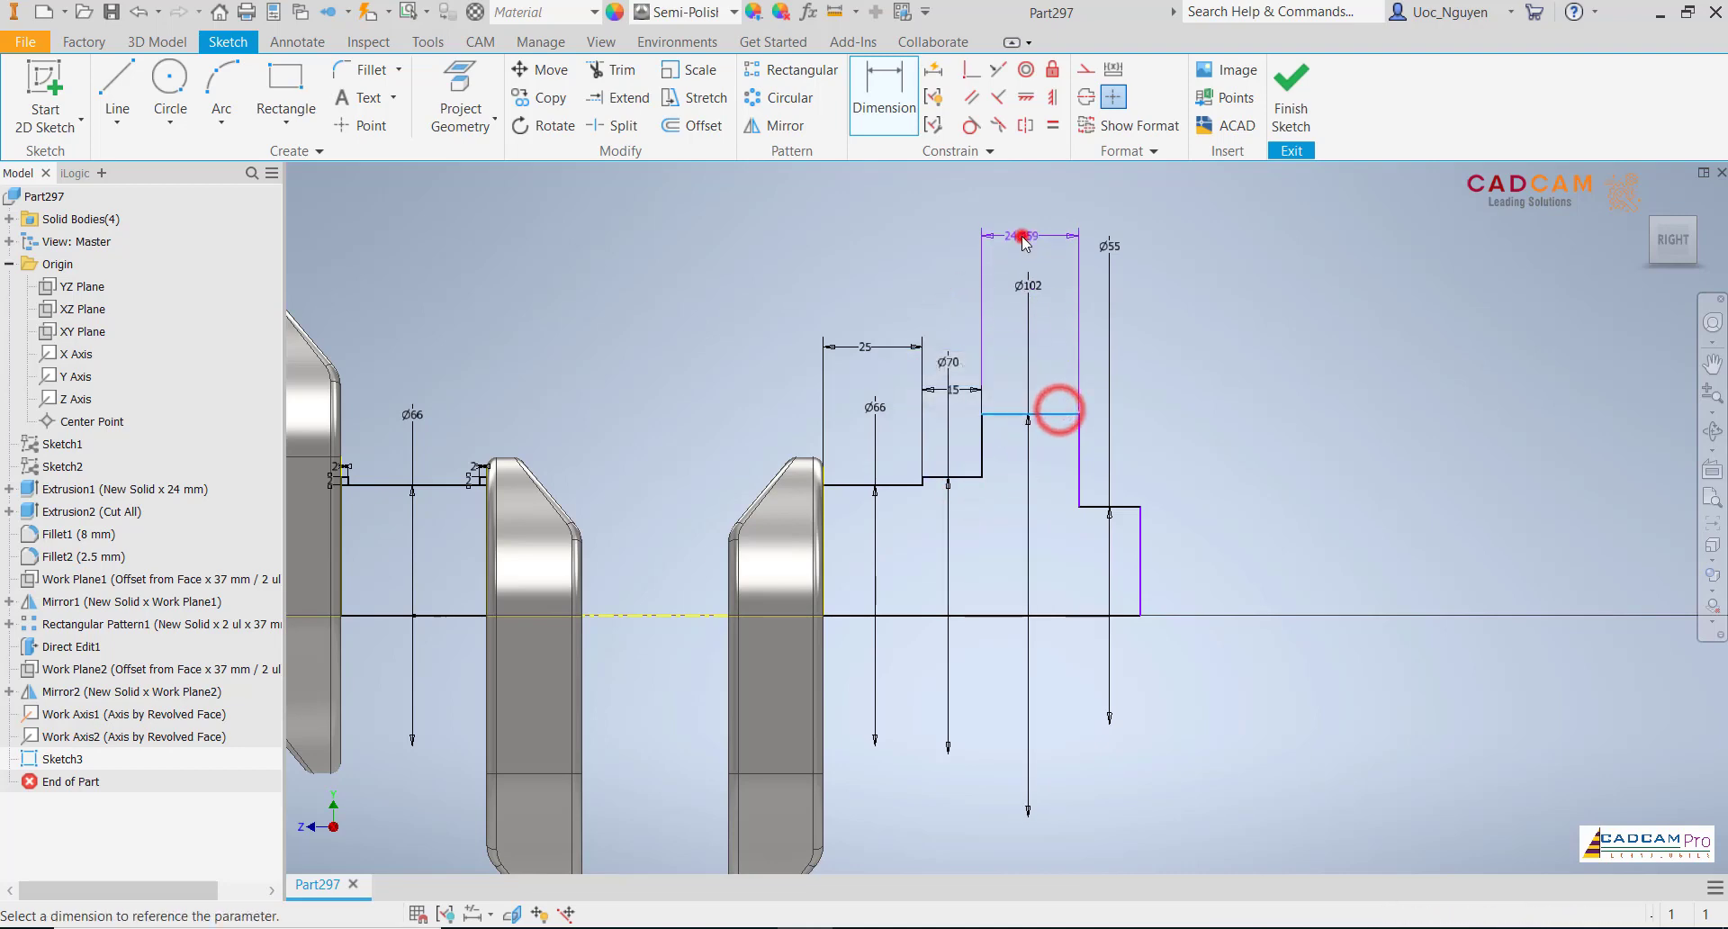
{"action": "left_click", "coordinate": [1014, 241]}
{"action": "type", "text": "15"}
{"action": "key", "text": "Return"}
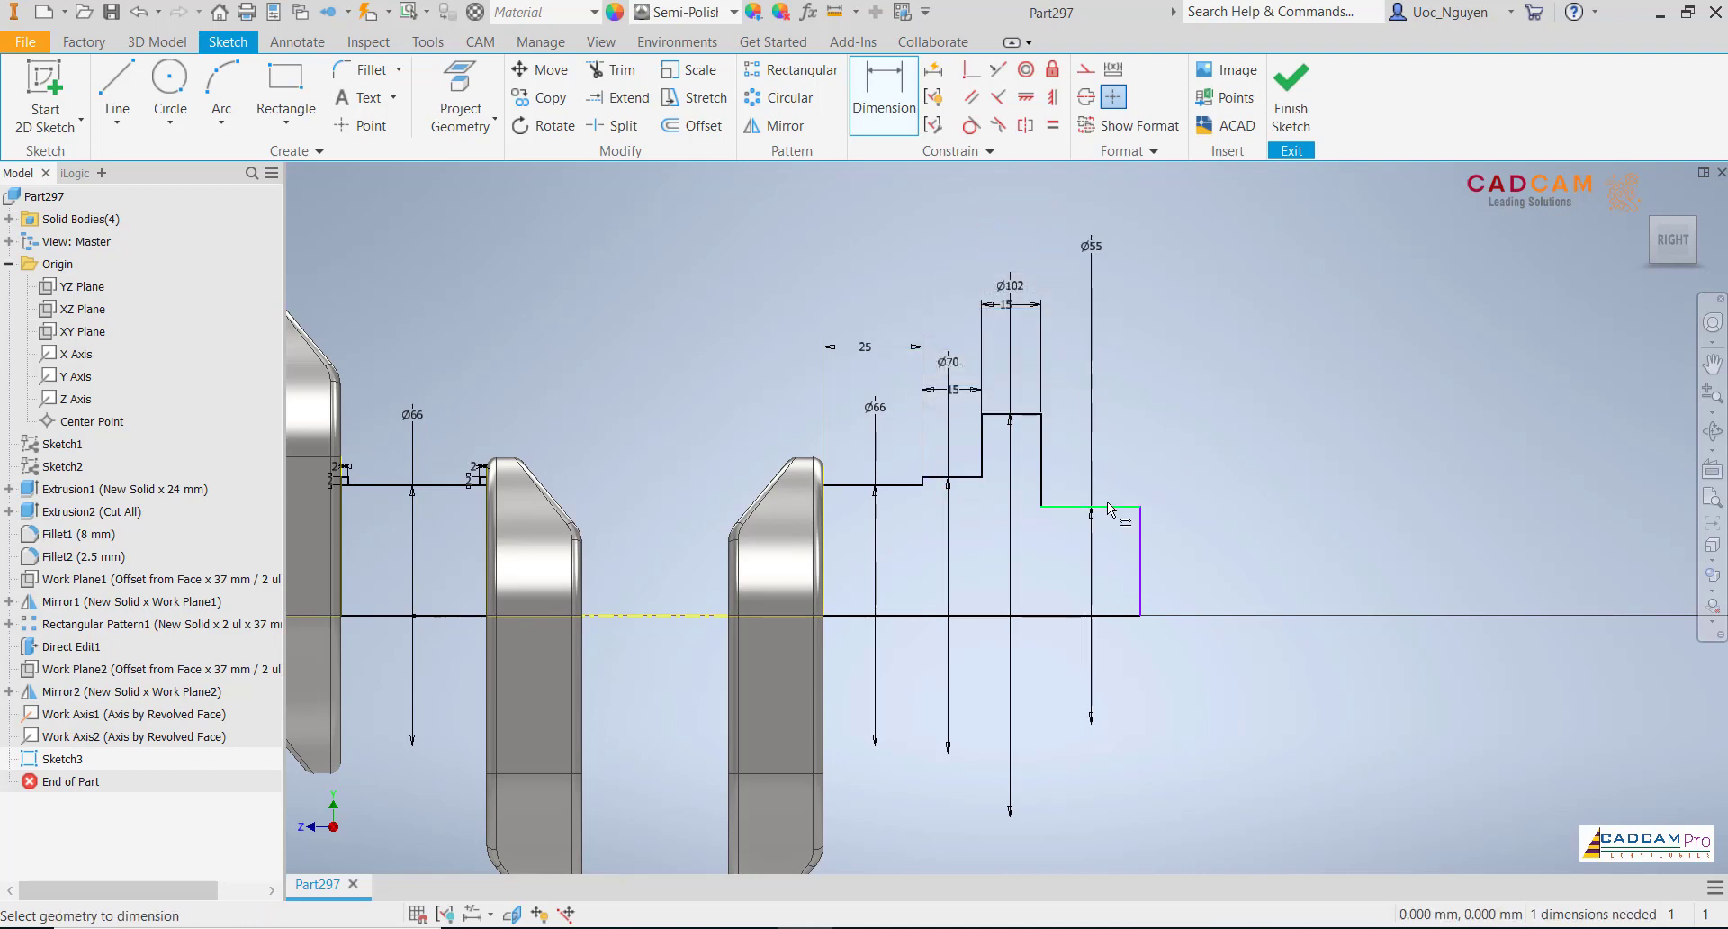
{"action": "left_click", "coordinate": [1107, 506]}
{"action": "left_click", "coordinate": [1085, 204]}
{"action": "type", "text": "10"}
{"action": "key", "text": "Return"}
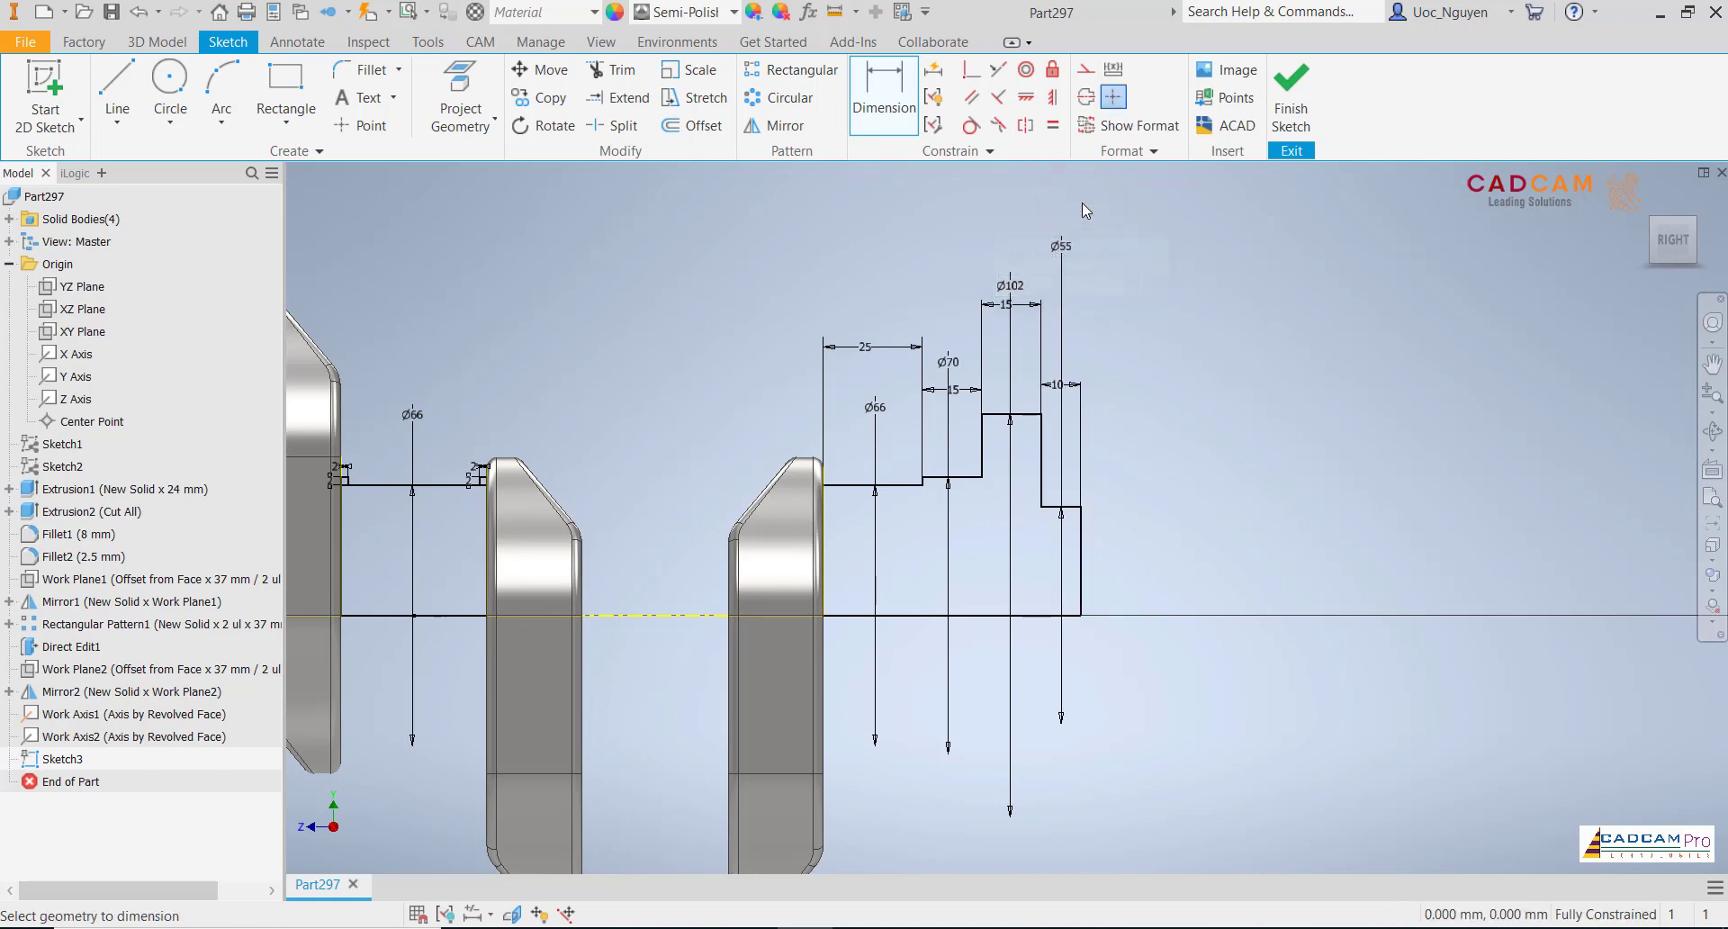
{"action": "key", "text": "Escape"}
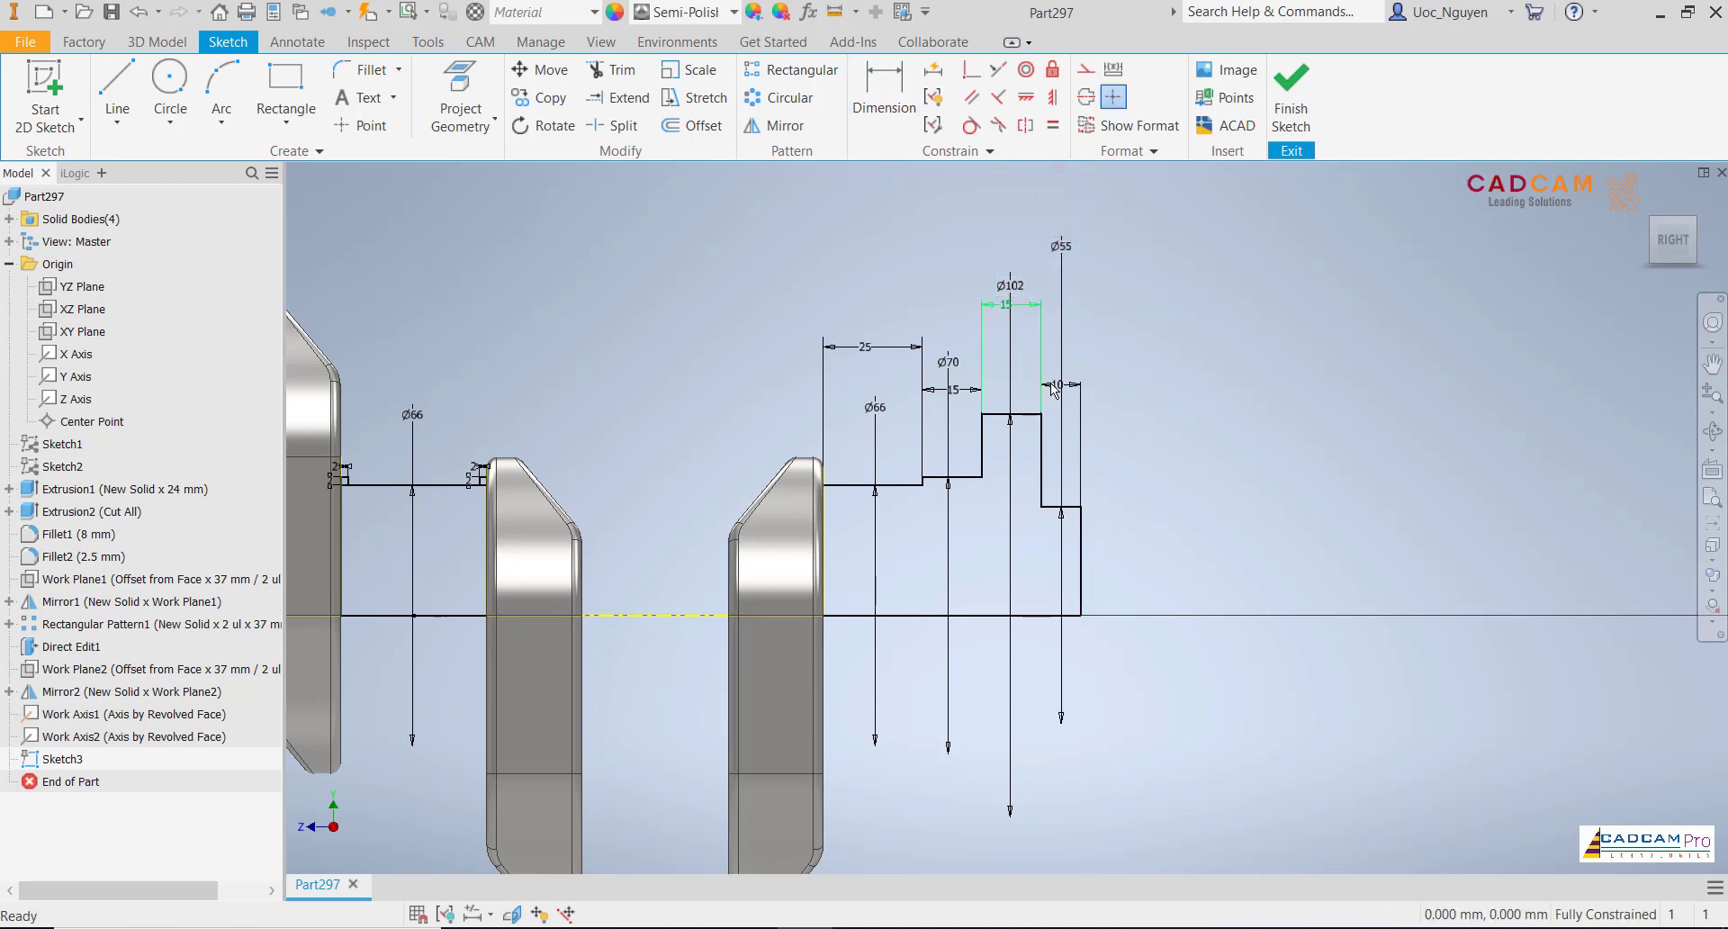
- Move the 10, Ø55, Ø102 and Ø70 dimensions out to the right of the profile
{"action": "mouse_move", "coordinate": [1050, 390]}
{"action": "left_mouse_down"}
{"action": "mouse_move", "coordinate": [1055, 220]}
{"action": "mouse_move", "coordinate": [1064, 420]}
{"action": "mouse_move", "coordinate": [1149, 598]}
{"action": "left_mouse_up"}
{"action": "left_click", "coordinate": [1247, 523]}
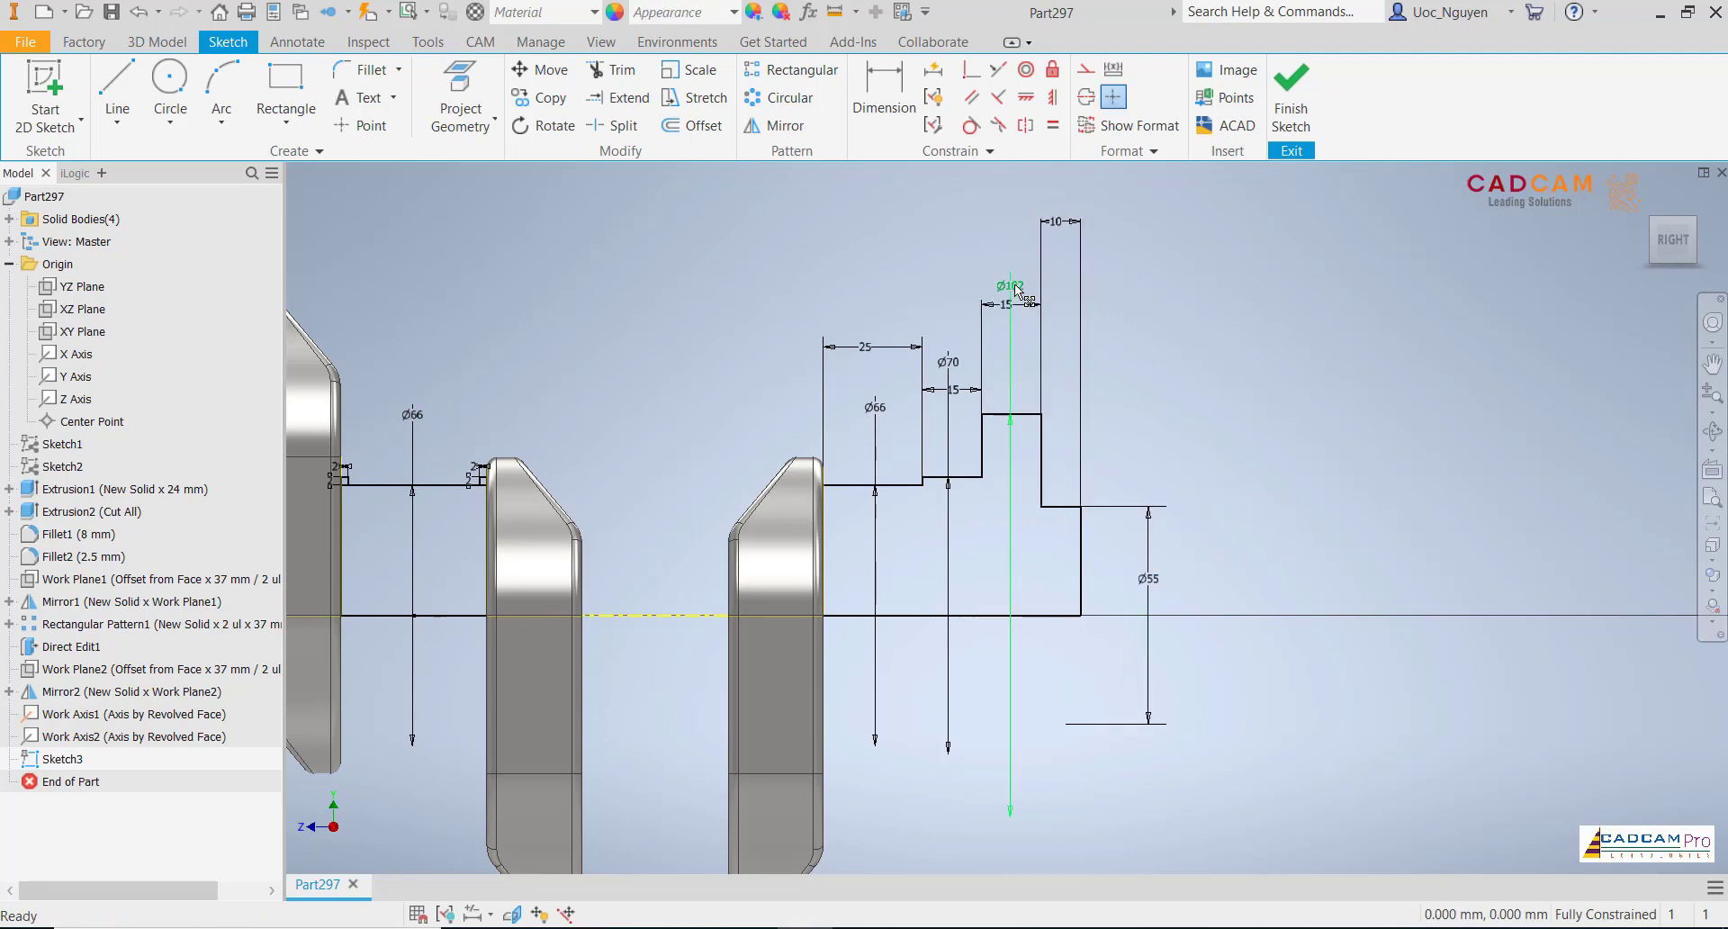
{"action": "left_click_drag", "start_coordinate": [1012, 284], "coordinate": [1204, 576]}
{"action": "left_click", "coordinate": [1273, 567]}
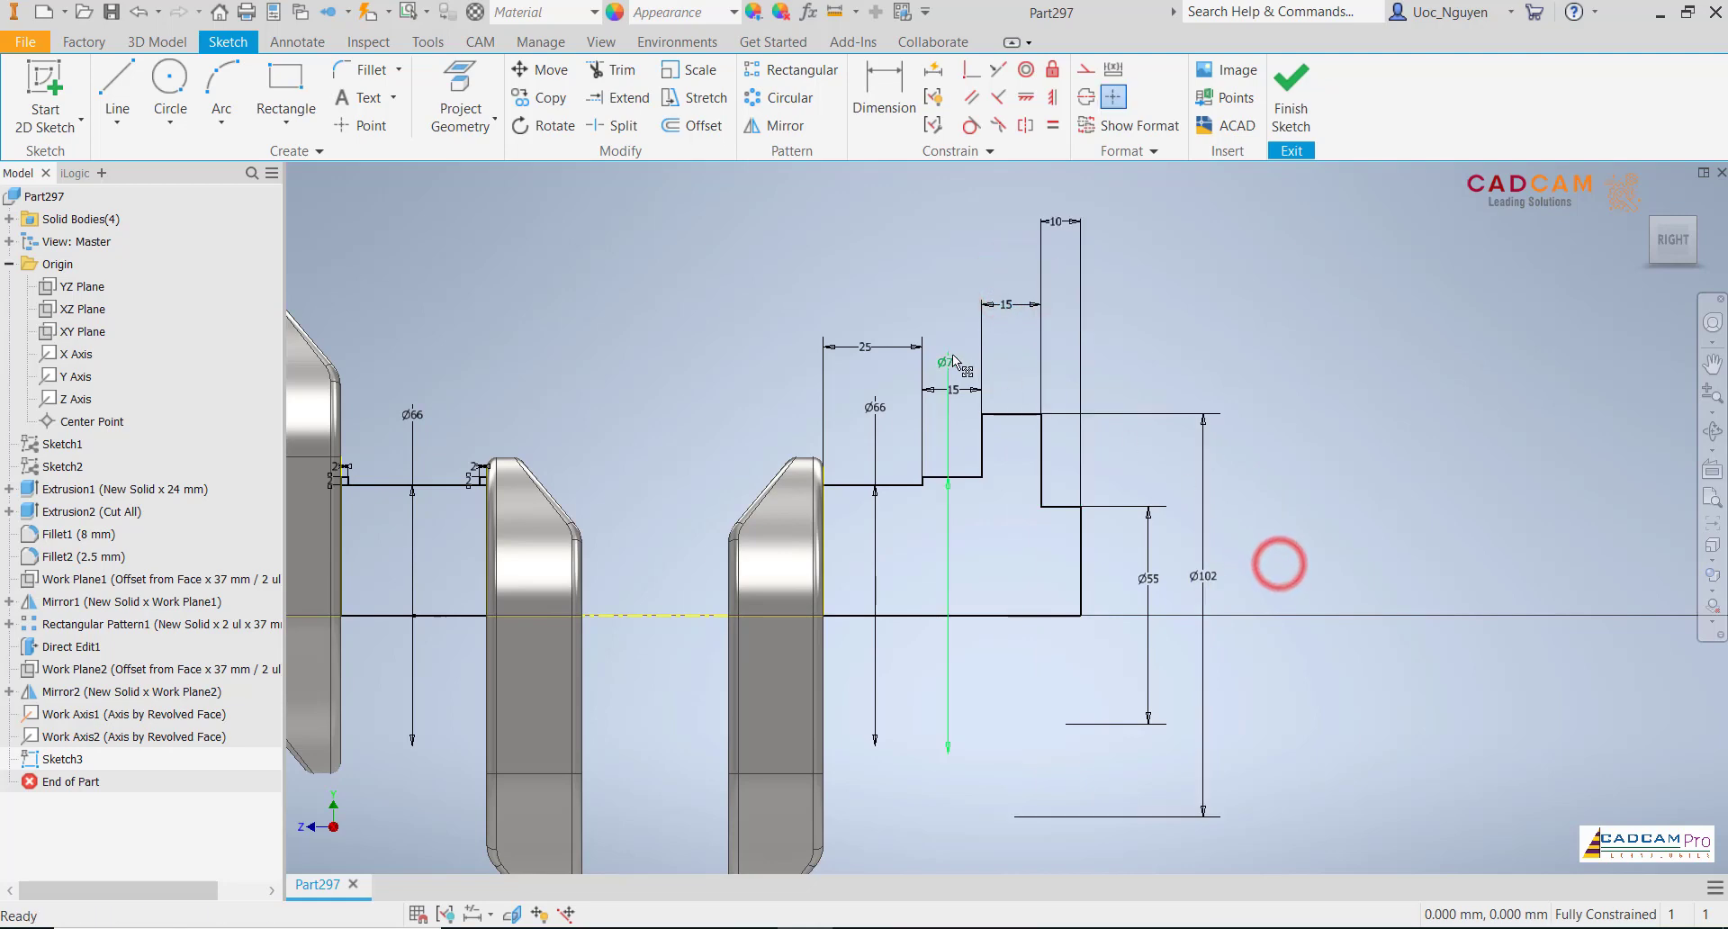
{"action": "mouse_move", "coordinate": [948, 361]}
{"action": "left_mouse_down"}
{"action": "mouse_move", "coordinate": [1188, 587]}
{"action": "mouse_move", "coordinate": [1174, 574]}
{"action": "left_mouse_up"}
{"action": "left_click", "coordinate": [1255, 576]}
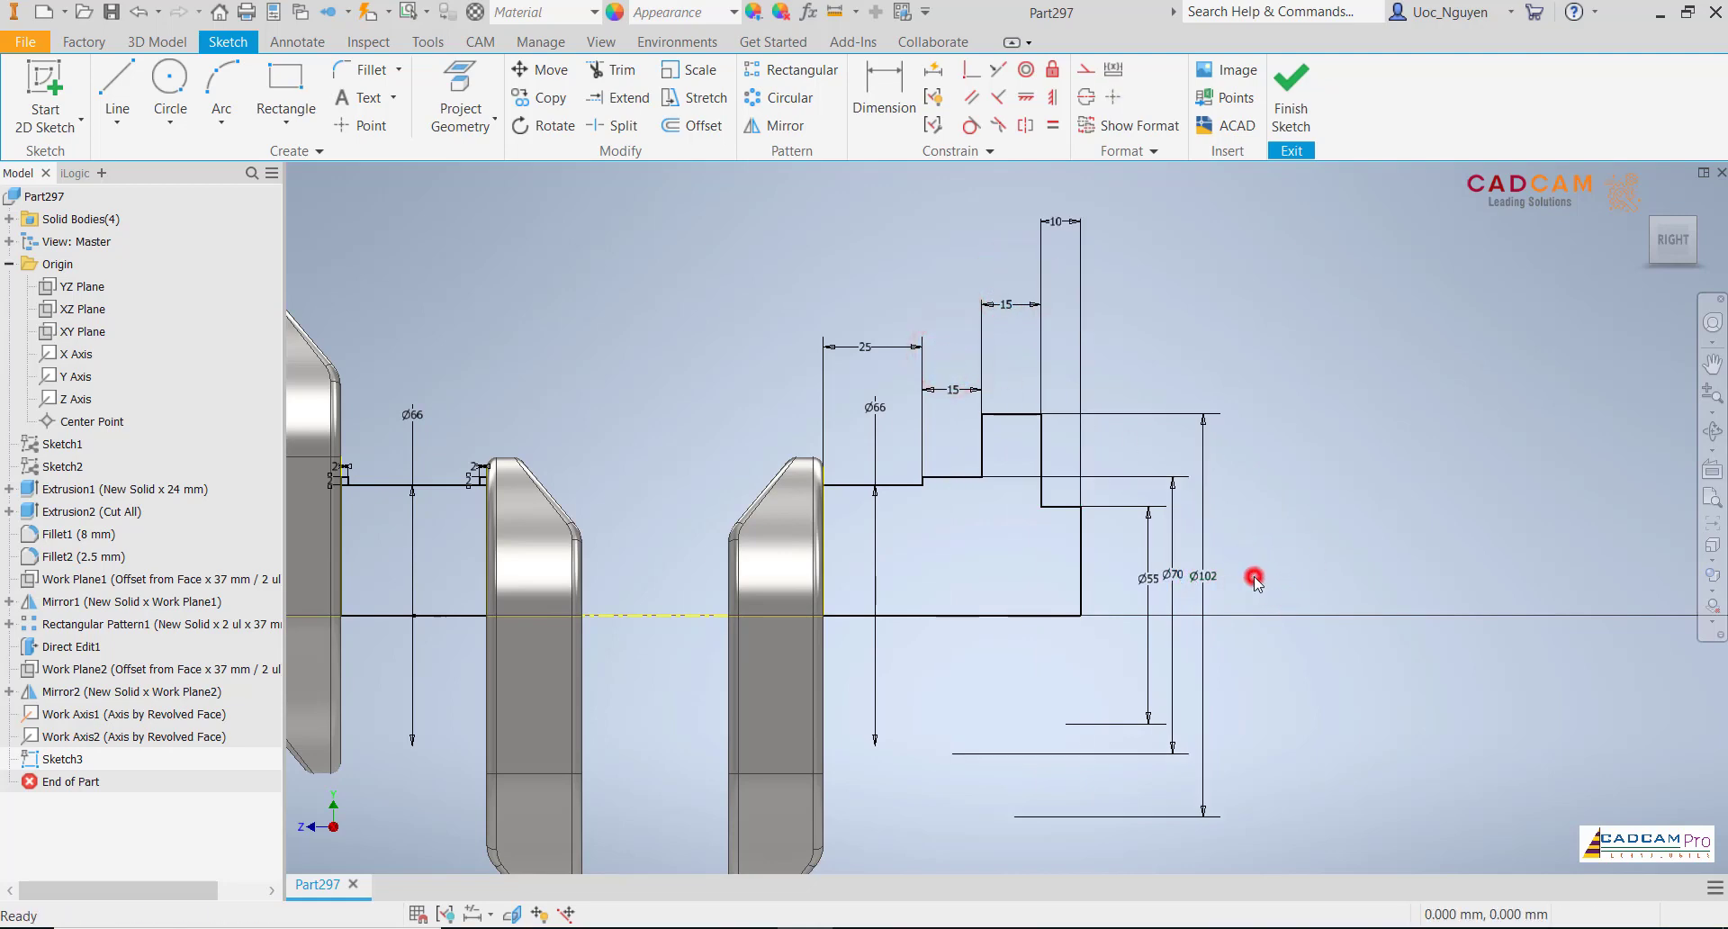
- Line up the 15, 15, 10 and 25 length dimensions in one row
{"action": "left_click", "coordinate": [1012, 306]}
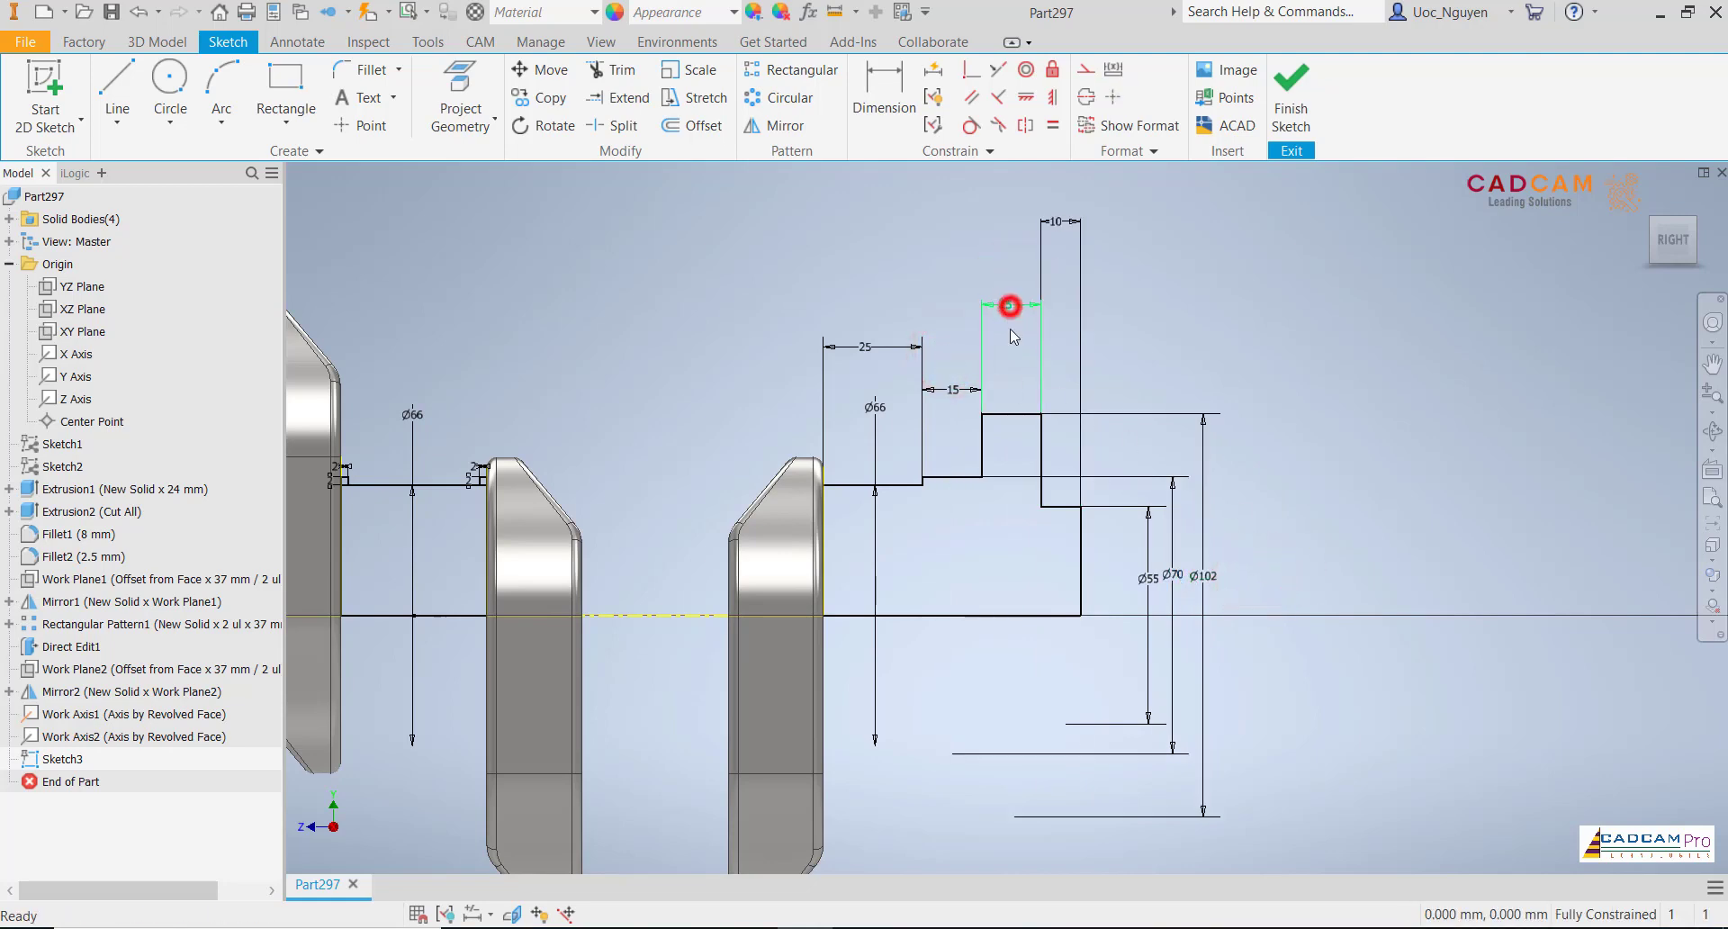
{"action": "left_click_drag", "start_coordinate": [1011, 305], "coordinate": [1010, 387]}
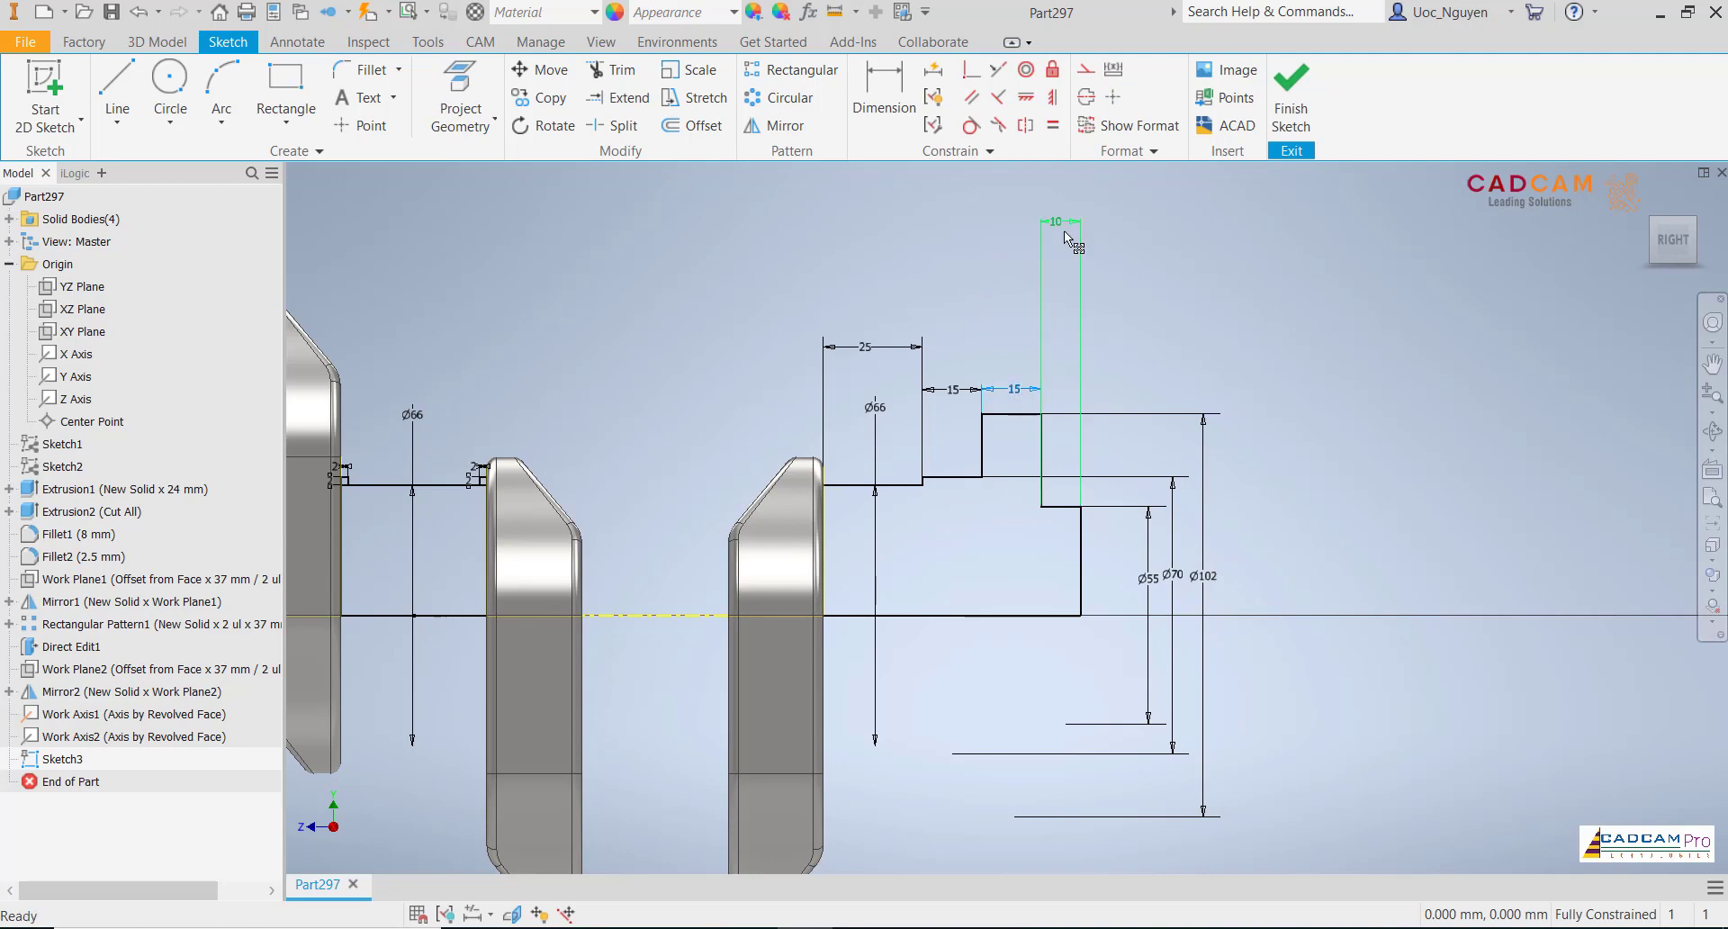
{"action": "left_click_drag", "start_coordinate": [1062, 229], "coordinate": [1071, 389]}
{"action": "left_click", "coordinate": [1136, 353]}
{"action": "left_click_drag", "start_coordinate": [872, 348], "coordinate": [873, 396]}
{"action": "left_click", "coordinate": [1044, 344]}
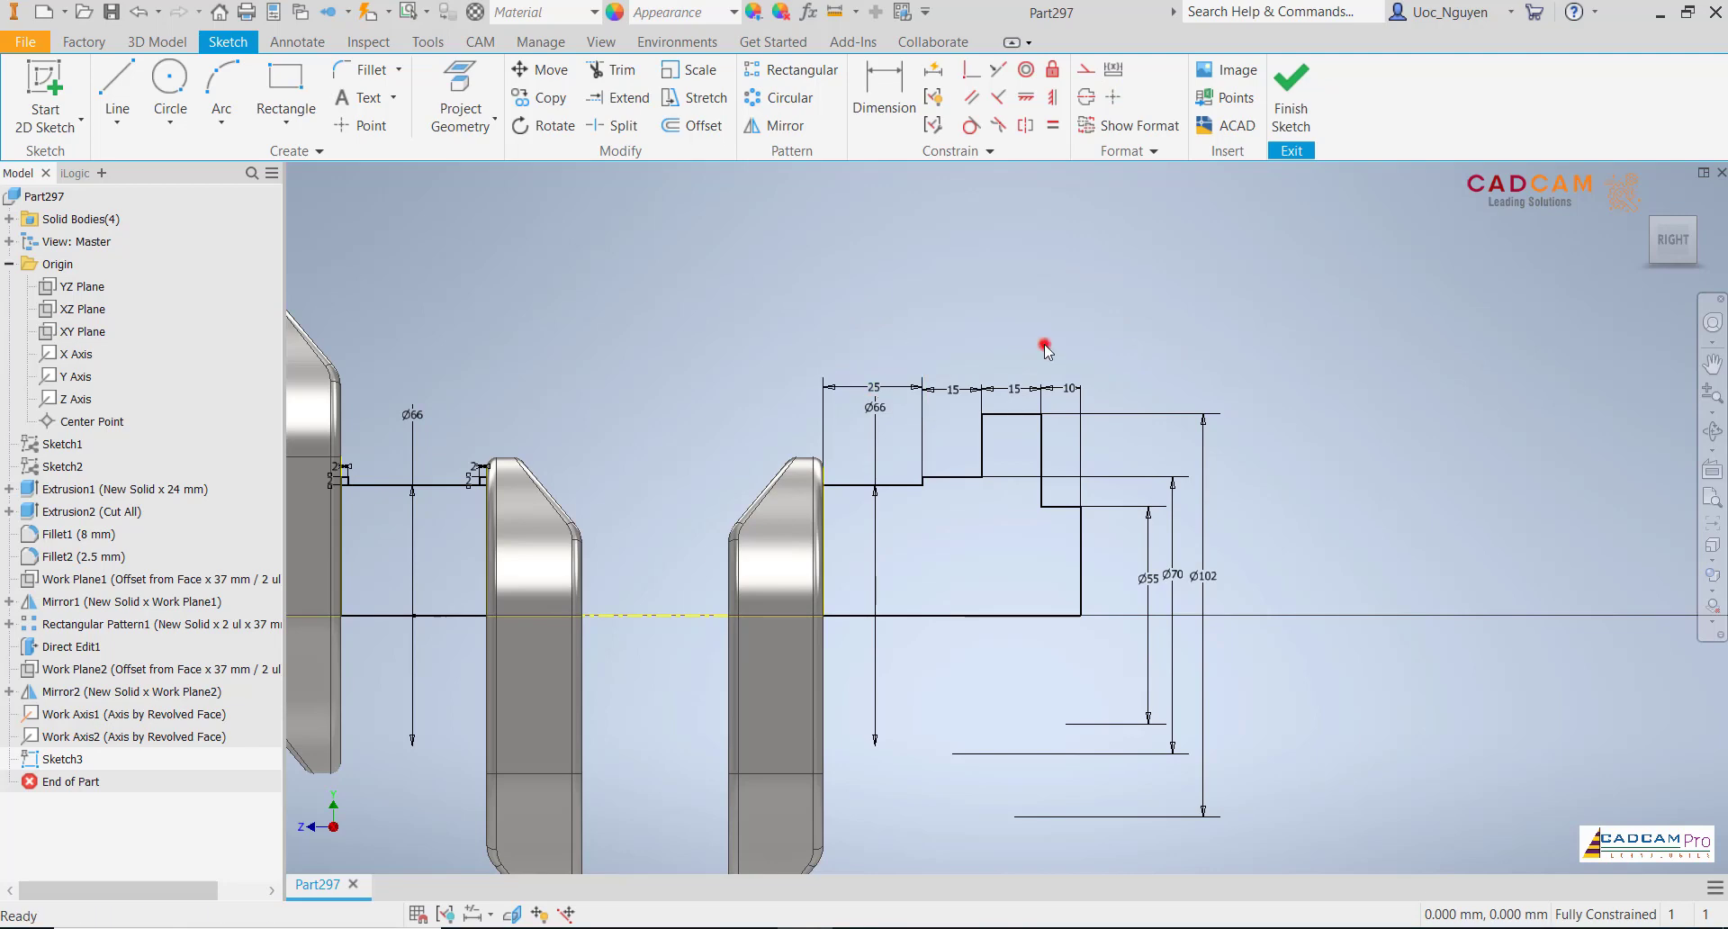
- Draw a 2 × 2 mm rectangle at the Ø66 journal corner
{"action": "scroll", "coordinate": [822, 488], "scroll_direction": "up", "scroll_amount": 3}
{"action": "middle_click_drag", "start_coordinate": [890, 447], "coordinate": [1005, 411]}
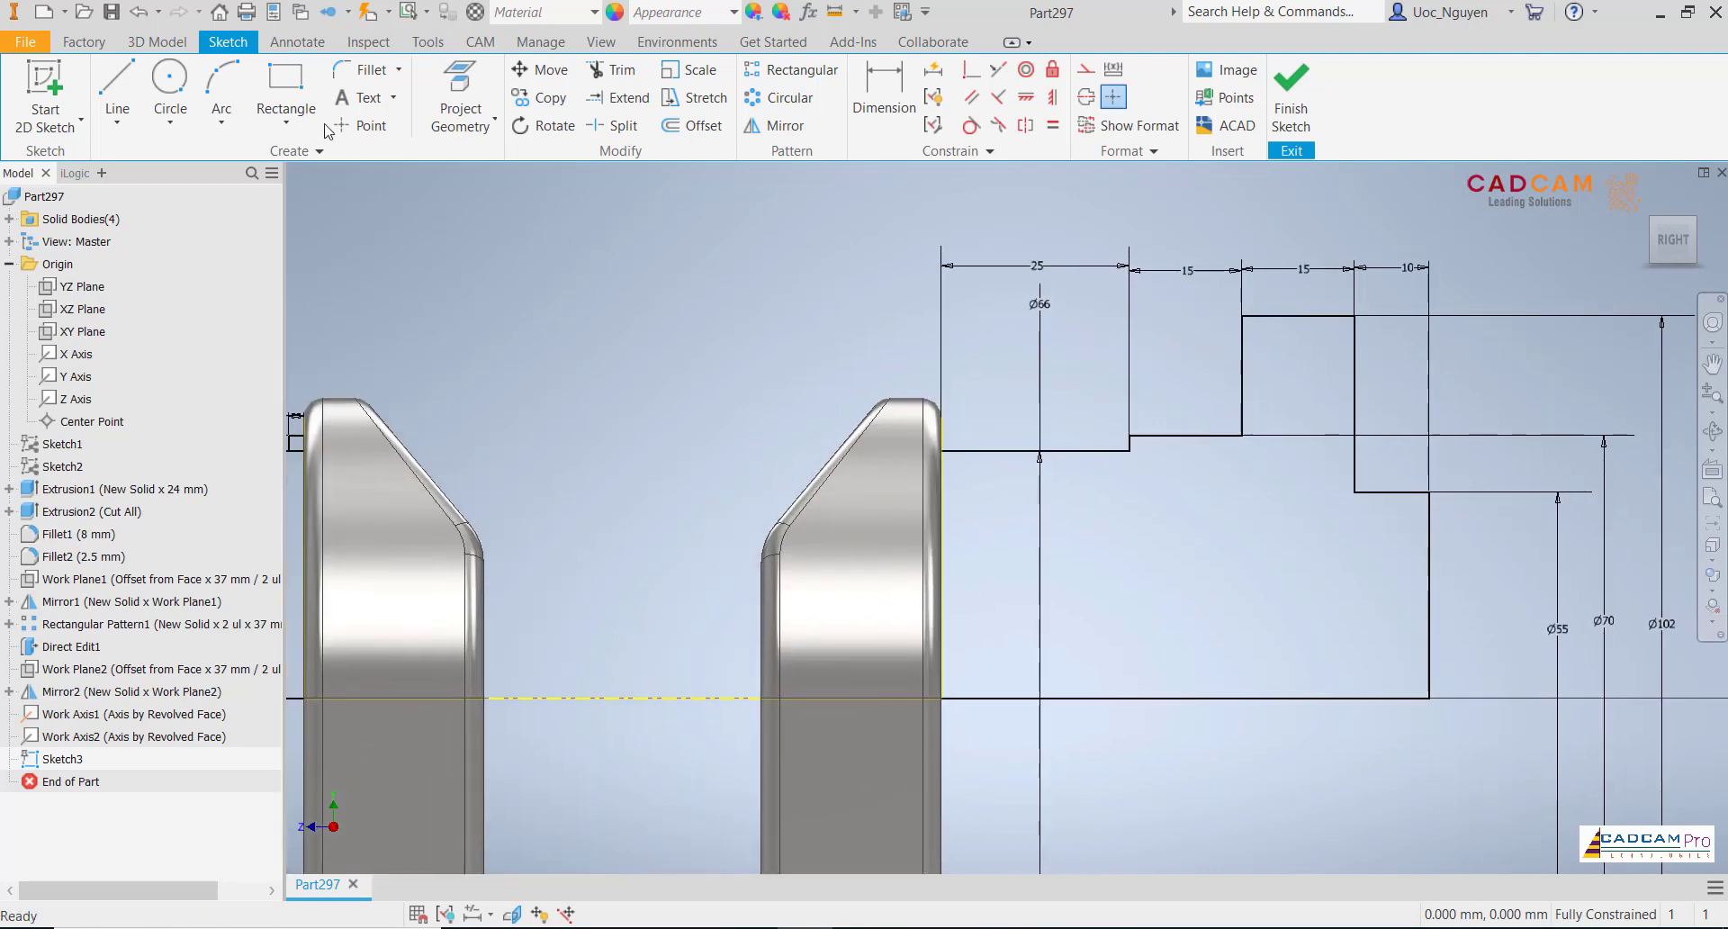
{"action": "left_click", "coordinate": [286, 83]}
{"action": "left_click", "coordinate": [981, 434]}
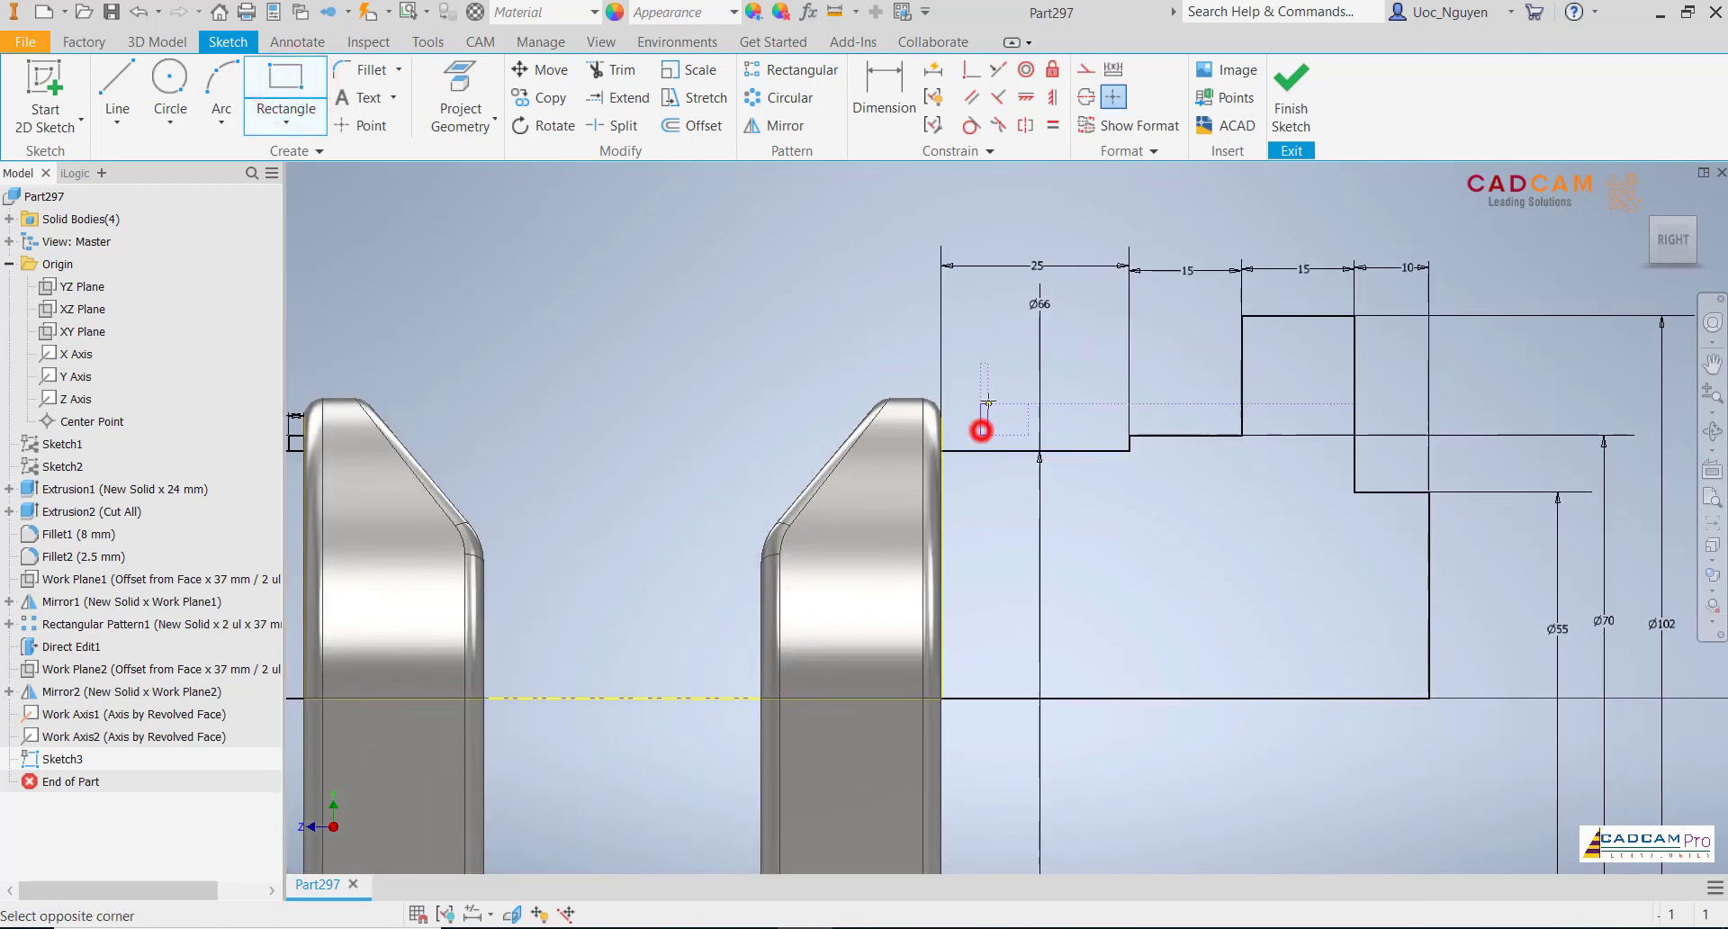
{"action": "type", "text": "2"}
{"action": "key", "text": "Tab"}
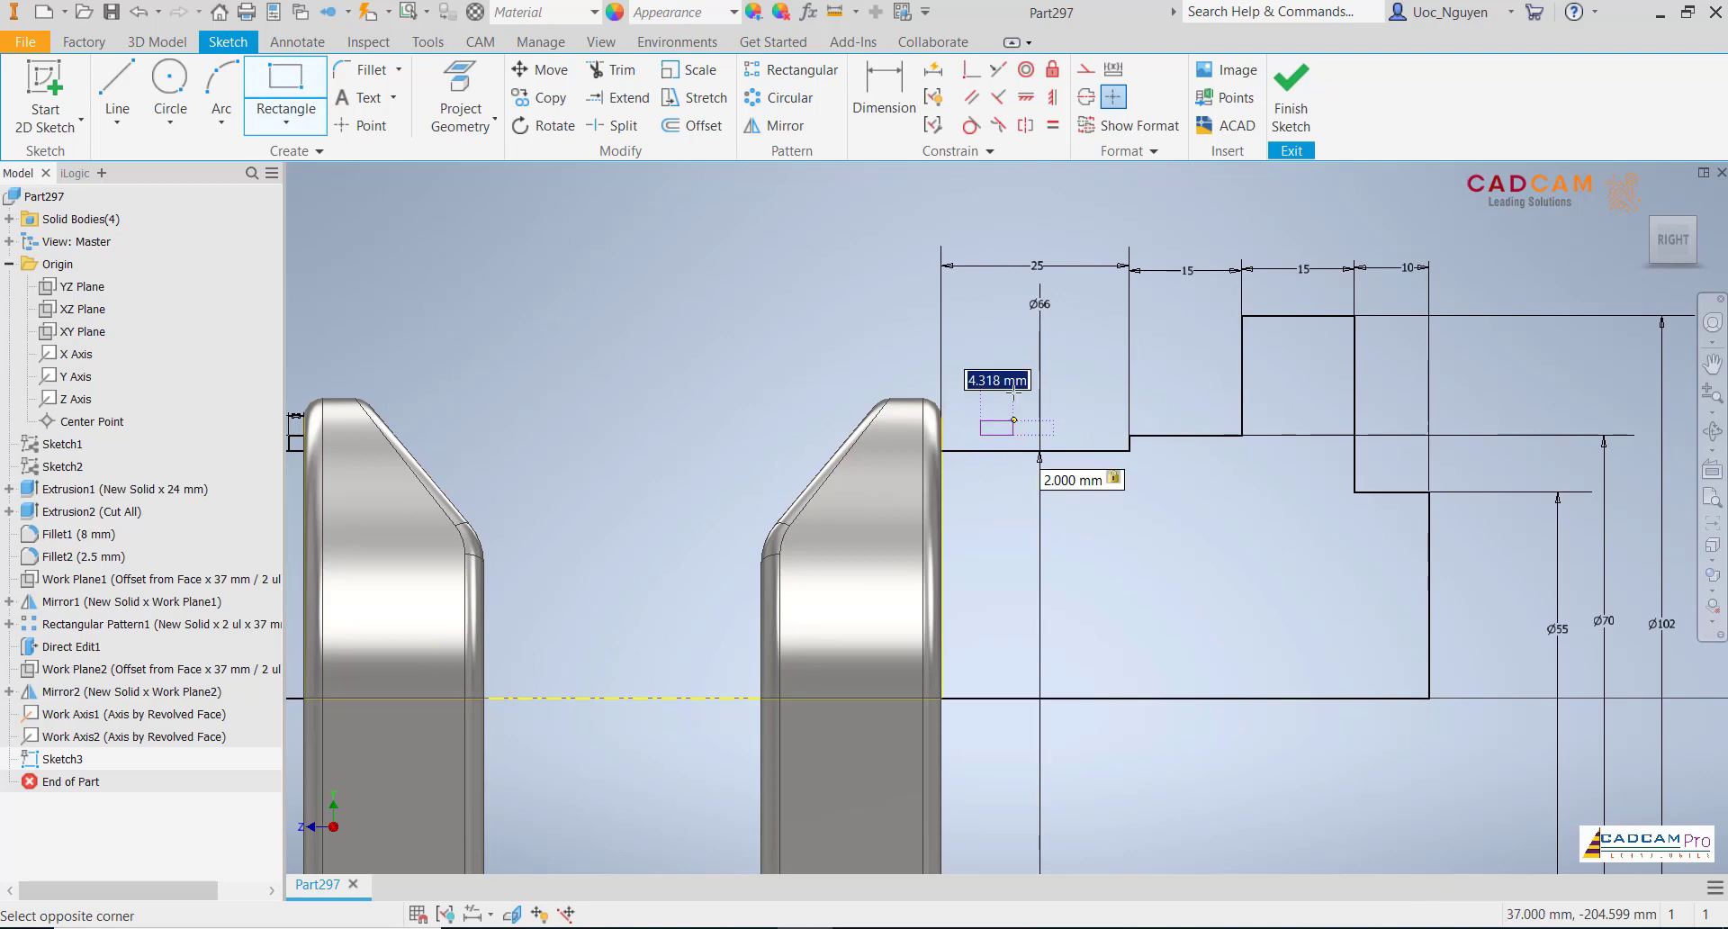
{"action": "type", "text": "2"}
{"action": "key", "text": "Return"}
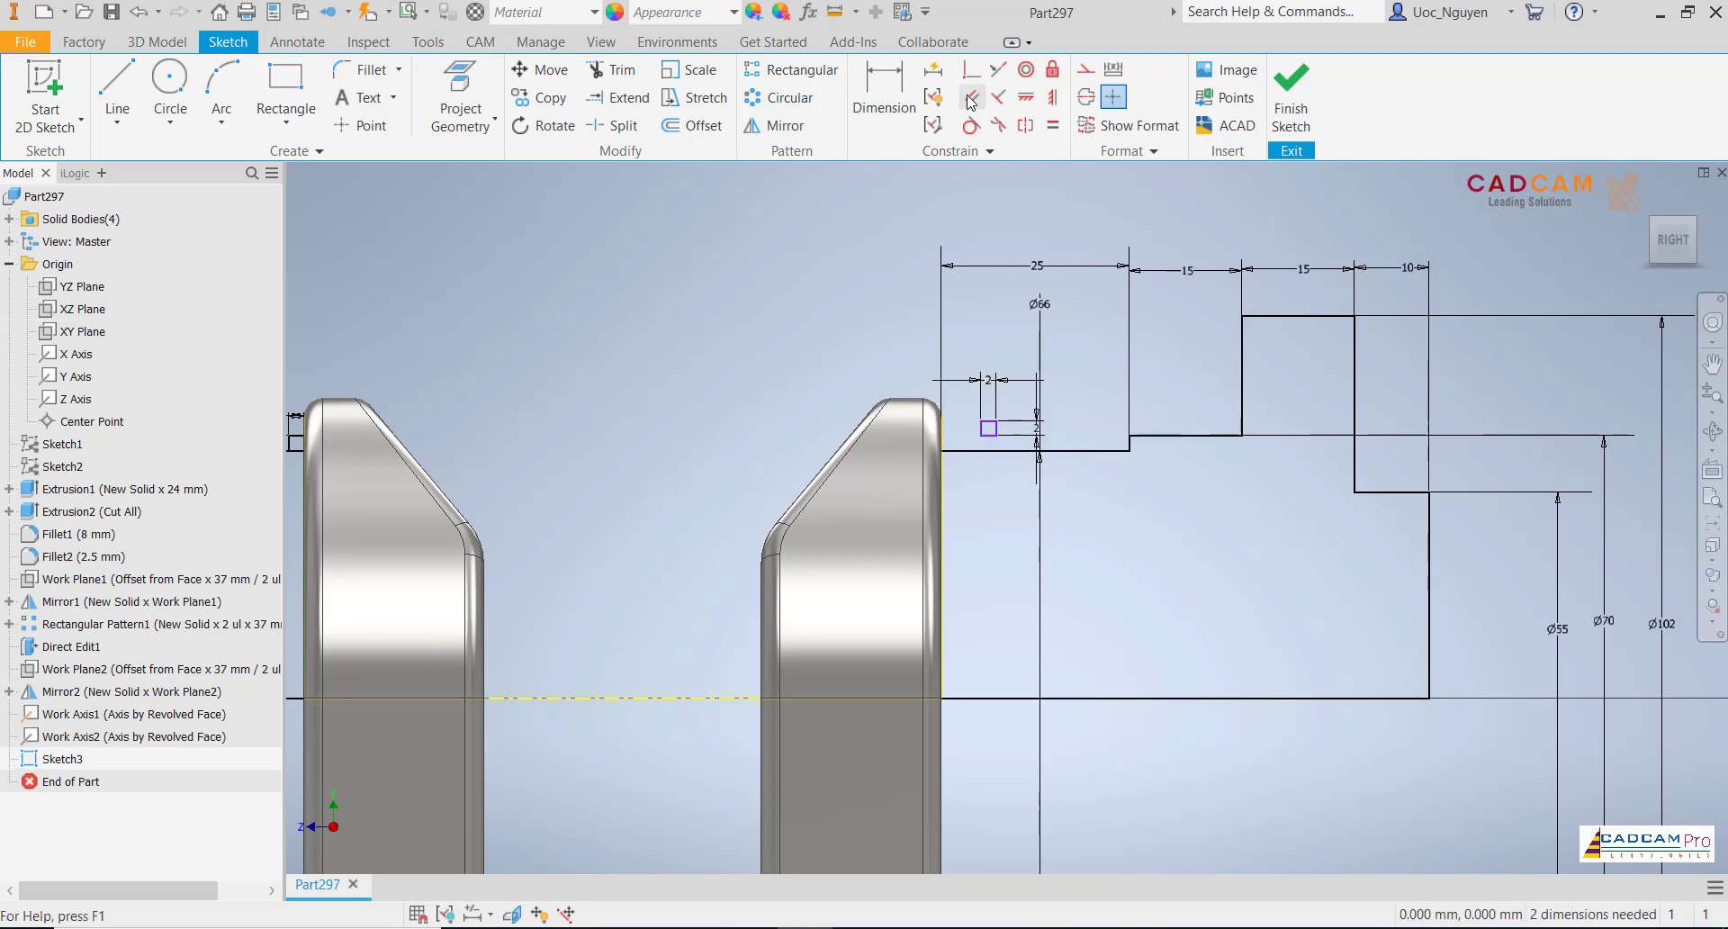
- Make the rectangle coincident with the Ø66 journal line and the web face
{"action": "left_click", "coordinate": [972, 69]}
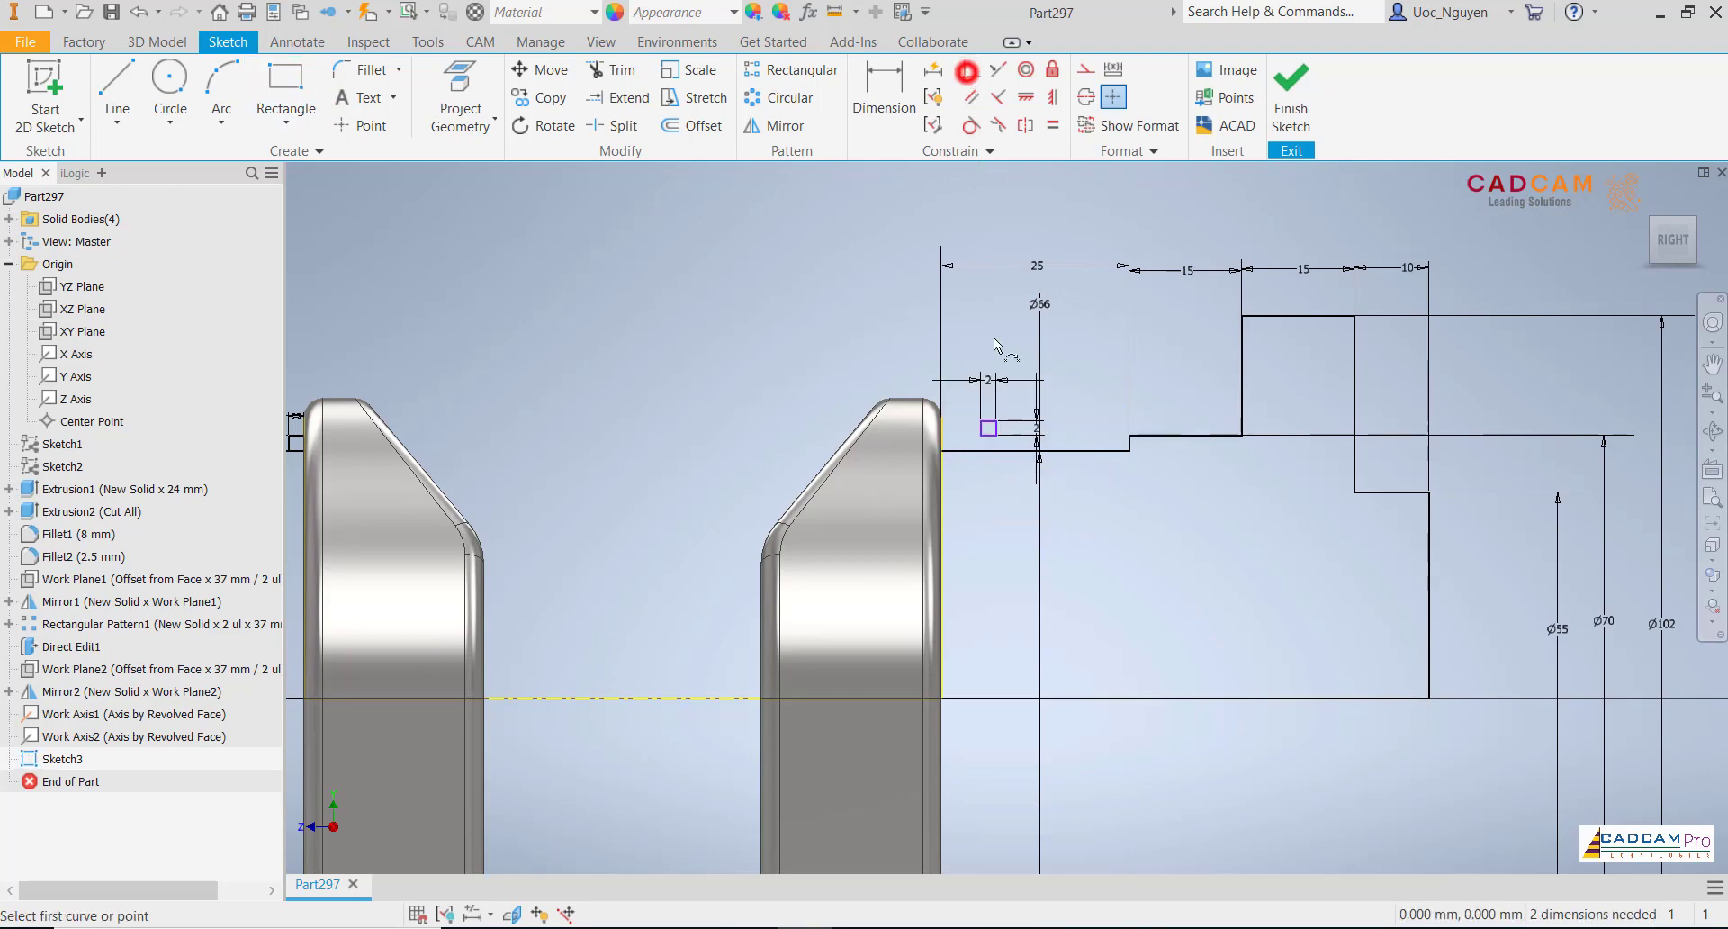
{"action": "scroll", "coordinate": [979, 439], "scroll_direction": "up", "scroll_amount": 3}
{"action": "left_click", "coordinate": [992, 432]}
{"action": "left_click", "coordinate": [960, 488]}
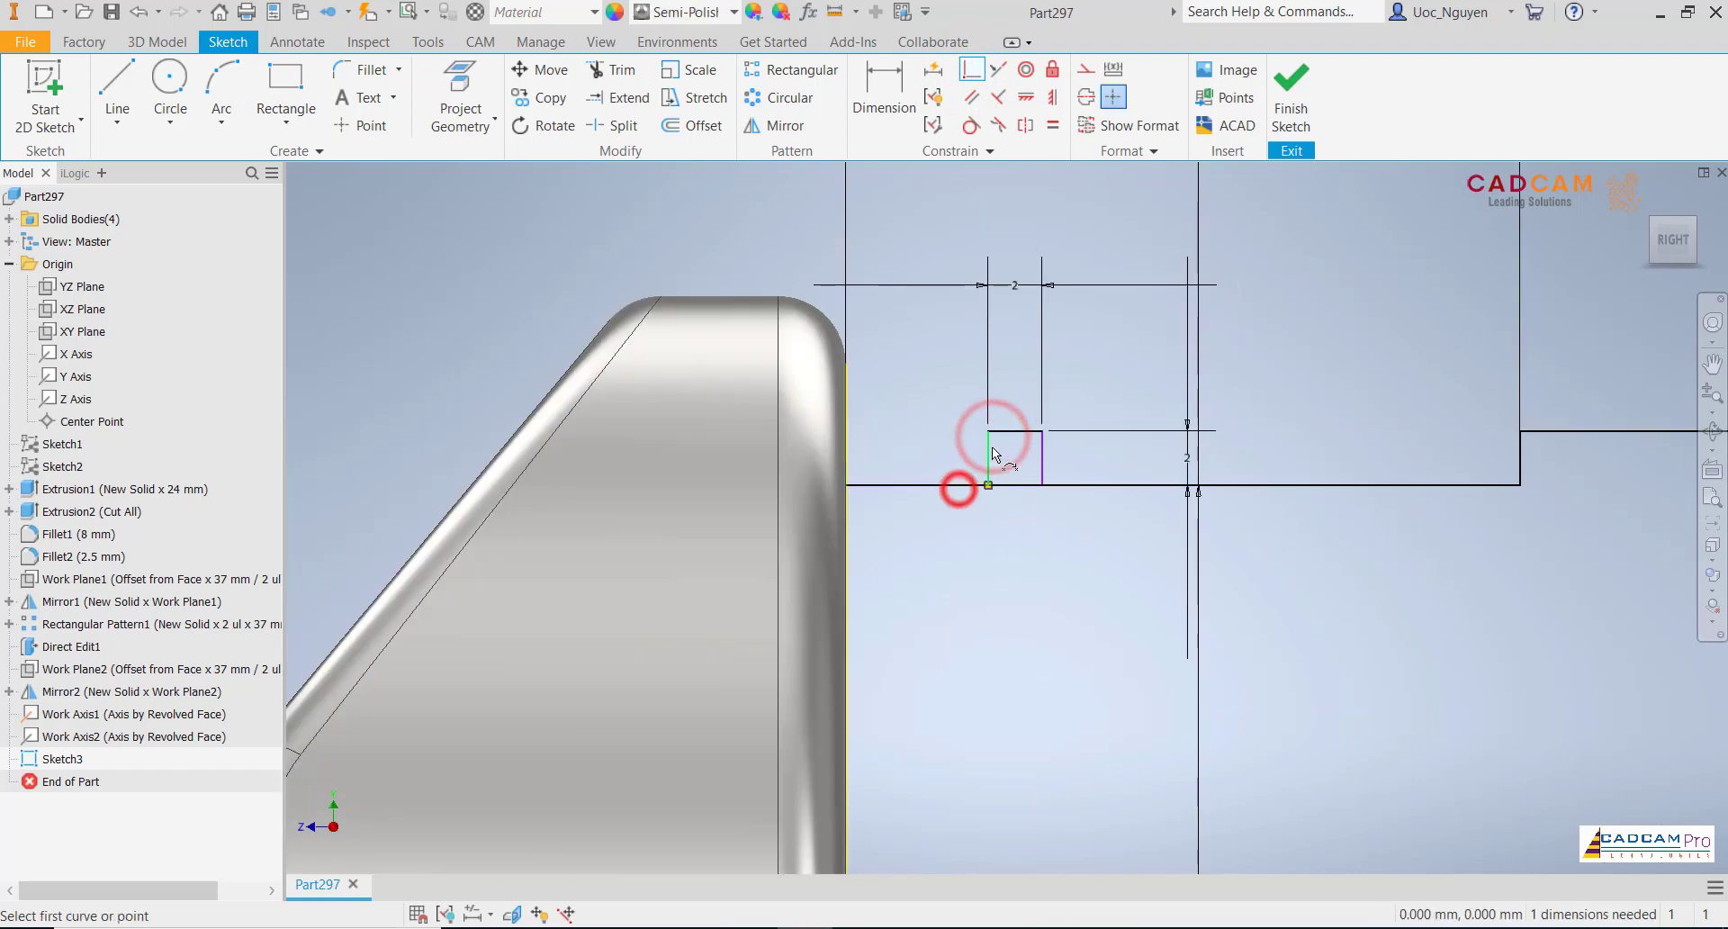
{"action": "left_click", "coordinate": [989, 432]}
{"action": "left_click", "coordinate": [847, 388]}
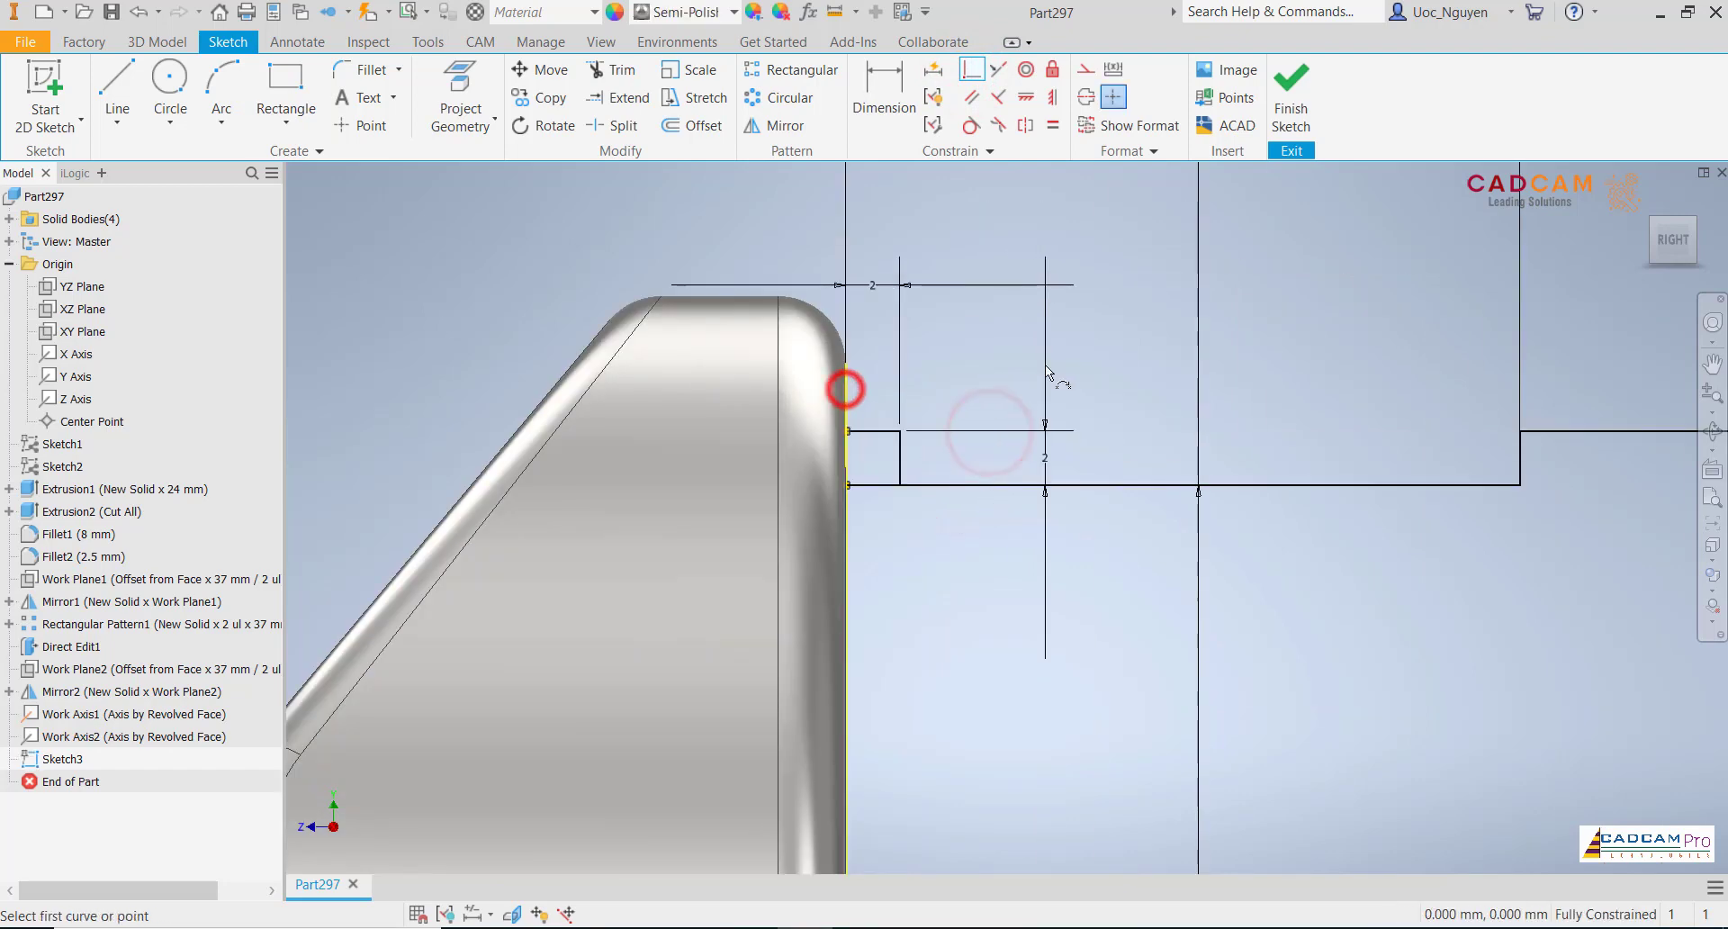
{"action": "scroll", "coordinate": [1046, 365], "scroll_direction": "down", "scroll_amount": 2}
{"action": "scroll", "coordinate": [1048, 366], "scroll_direction": "down", "scroll_amount": 2}
{"action": "key", "text": "Escape"}
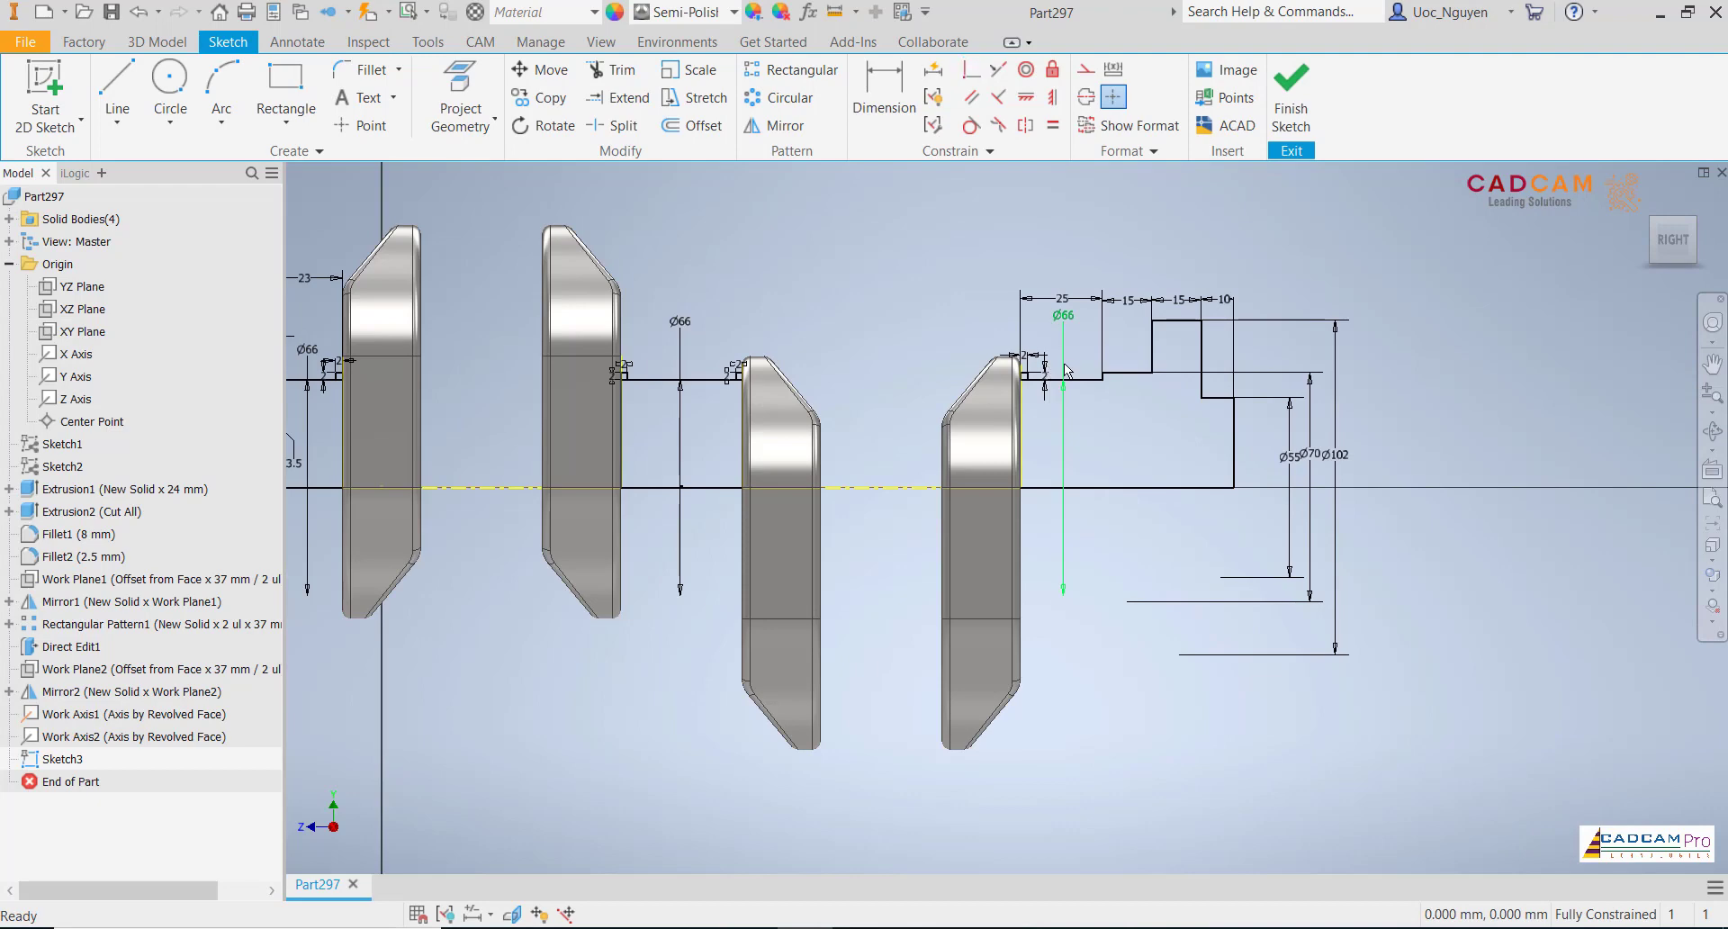
{"action": "scroll", "coordinate": [1066, 370], "scroll_direction": "up", "scroll_amount": 2}
{"action": "scroll", "coordinate": [1154, 434], "scroll_direction": "down", "scroll_amount": 1}
{"action": "scroll", "coordinate": [1055, 463], "scroll_direction": "up", "scroll_amount": 1}
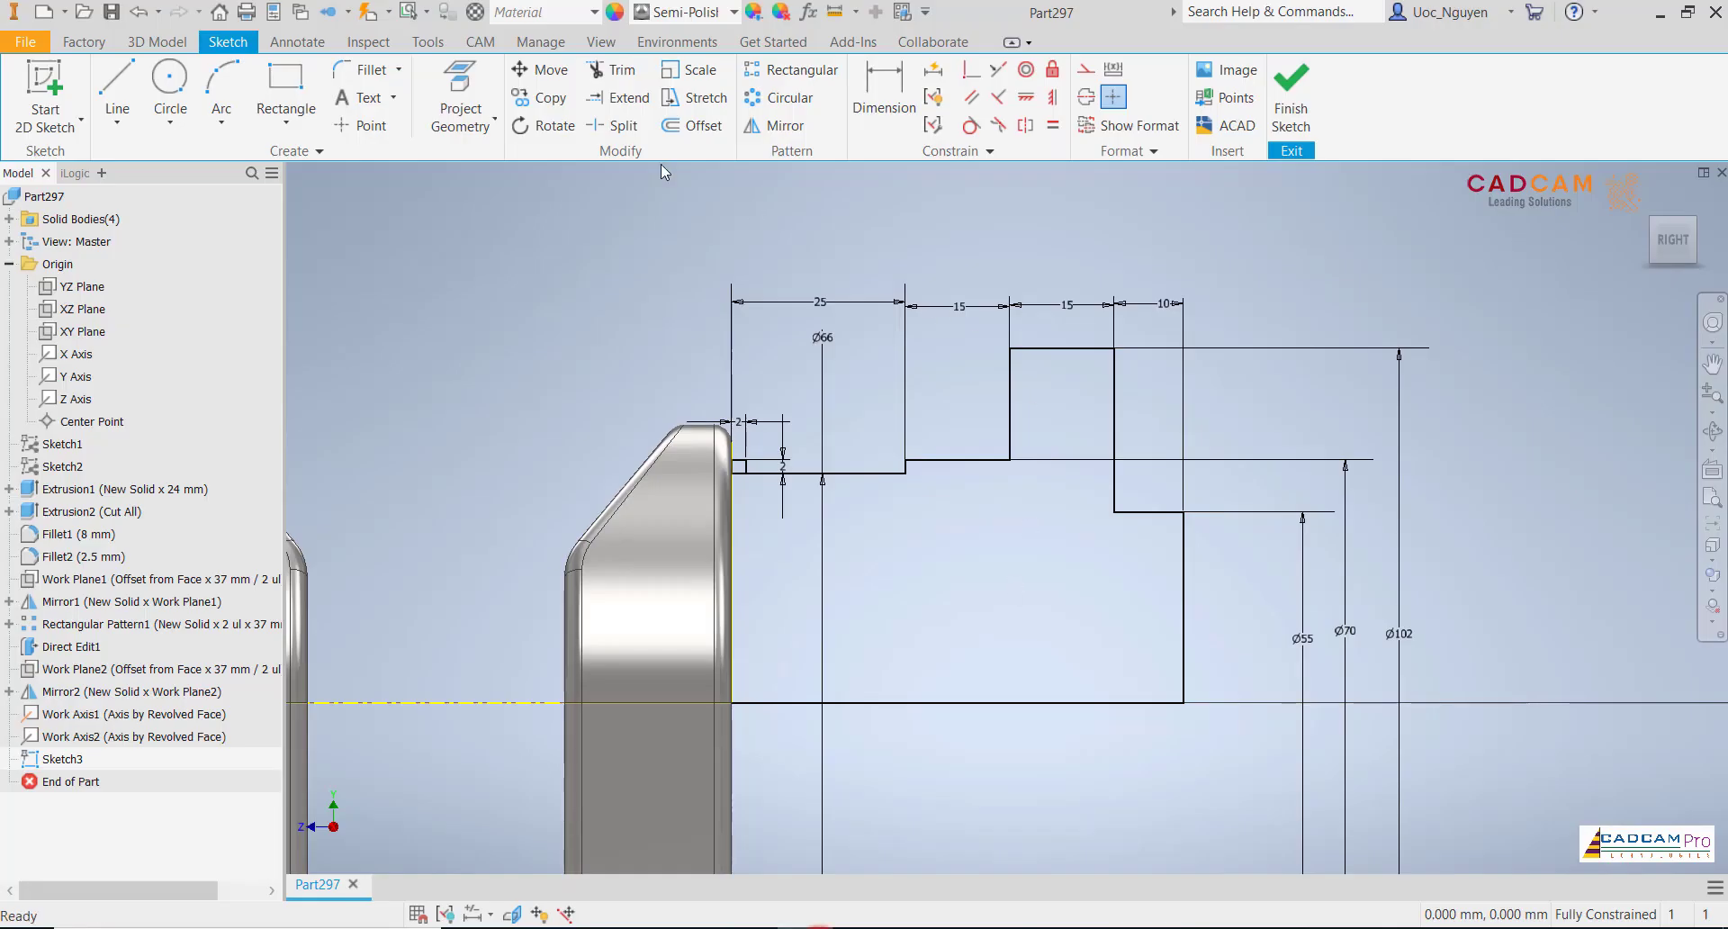
- Round the Ø66/Ø70, Ø70/Ø102 and Ø102/Ø55 step corners of the profile
{"action": "left_click", "coordinate": [342, 72]}
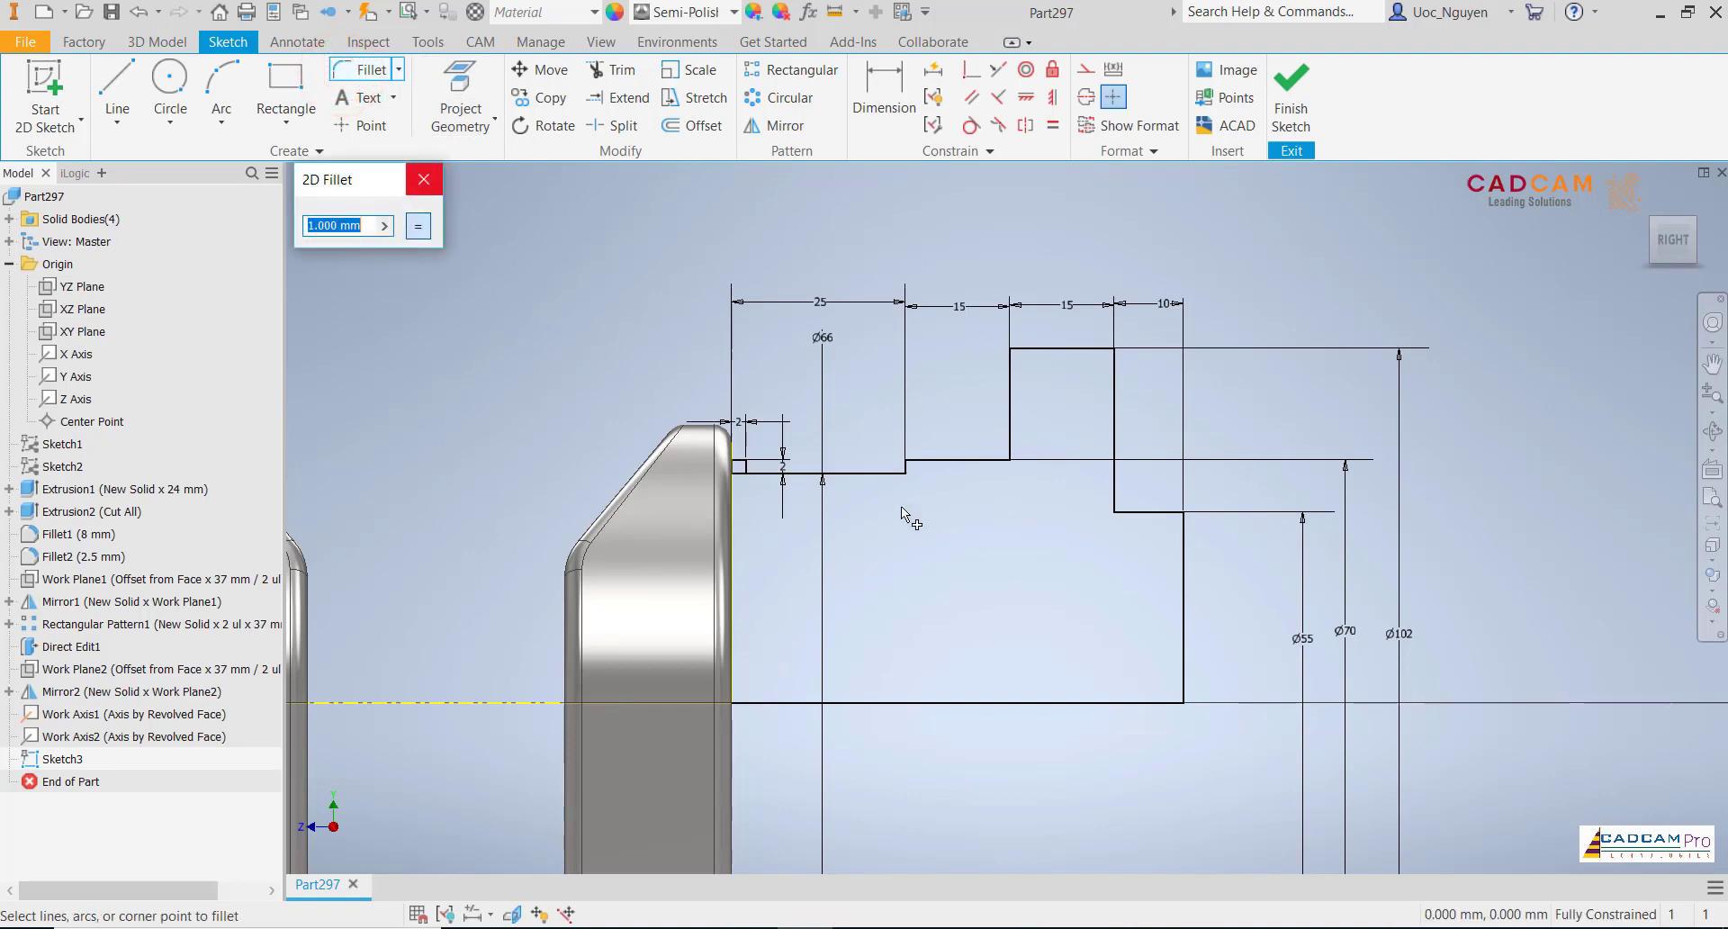
{"action": "scroll", "coordinate": [886, 515], "scroll_direction": "down", "scroll_amount": 3}
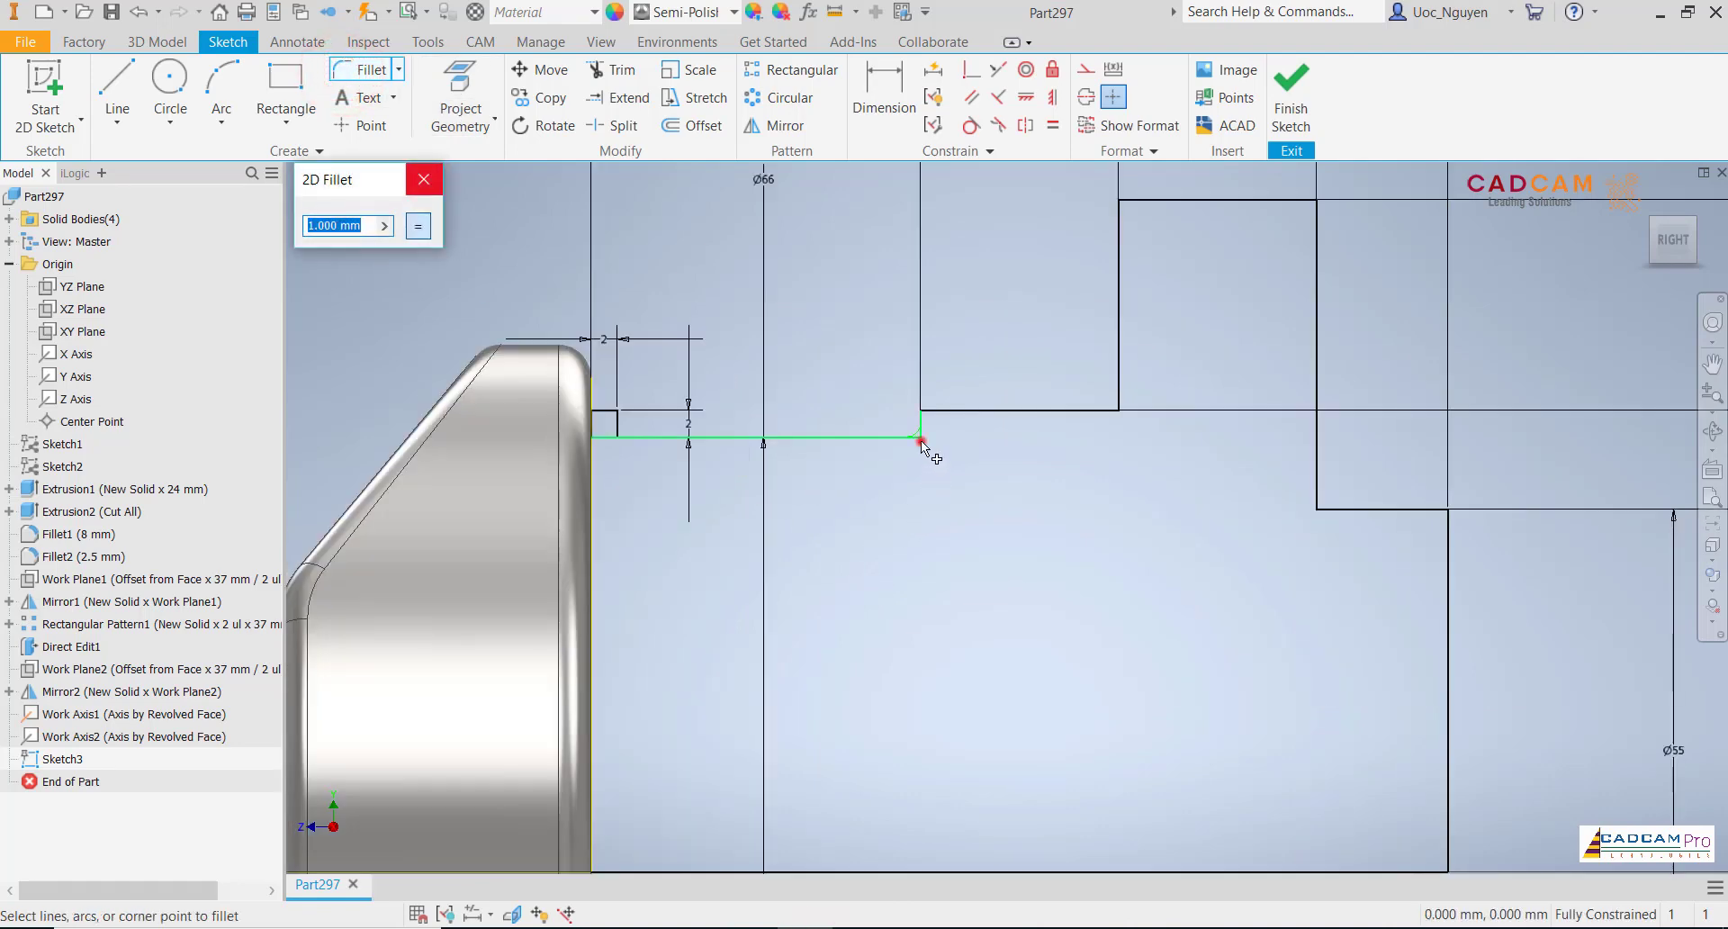
{"action": "left_click", "coordinate": [920, 437]}
{"action": "left_click", "coordinate": [1119, 411]}
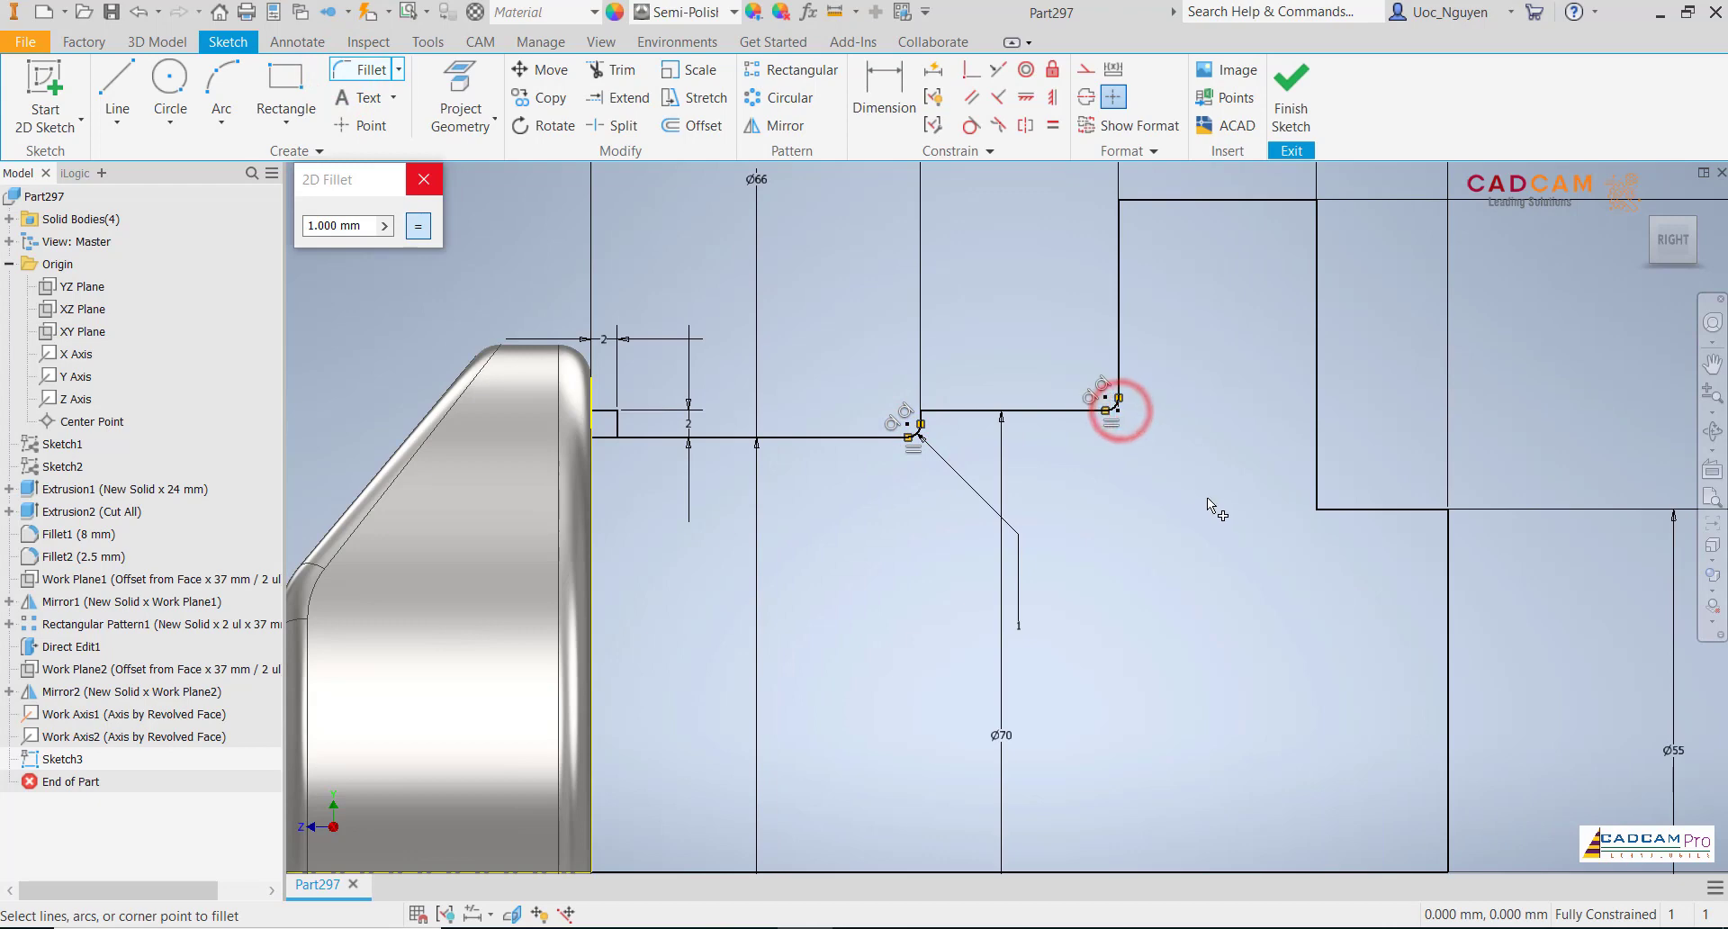
{"action": "left_click", "coordinate": [1315, 509]}
{"action": "scroll", "coordinate": [1168, 564], "scroll_direction": "up", "scroll_amount": 2}
{"action": "scroll", "coordinate": [1169, 564], "scroll_direction": "up", "scroll_amount": 1}
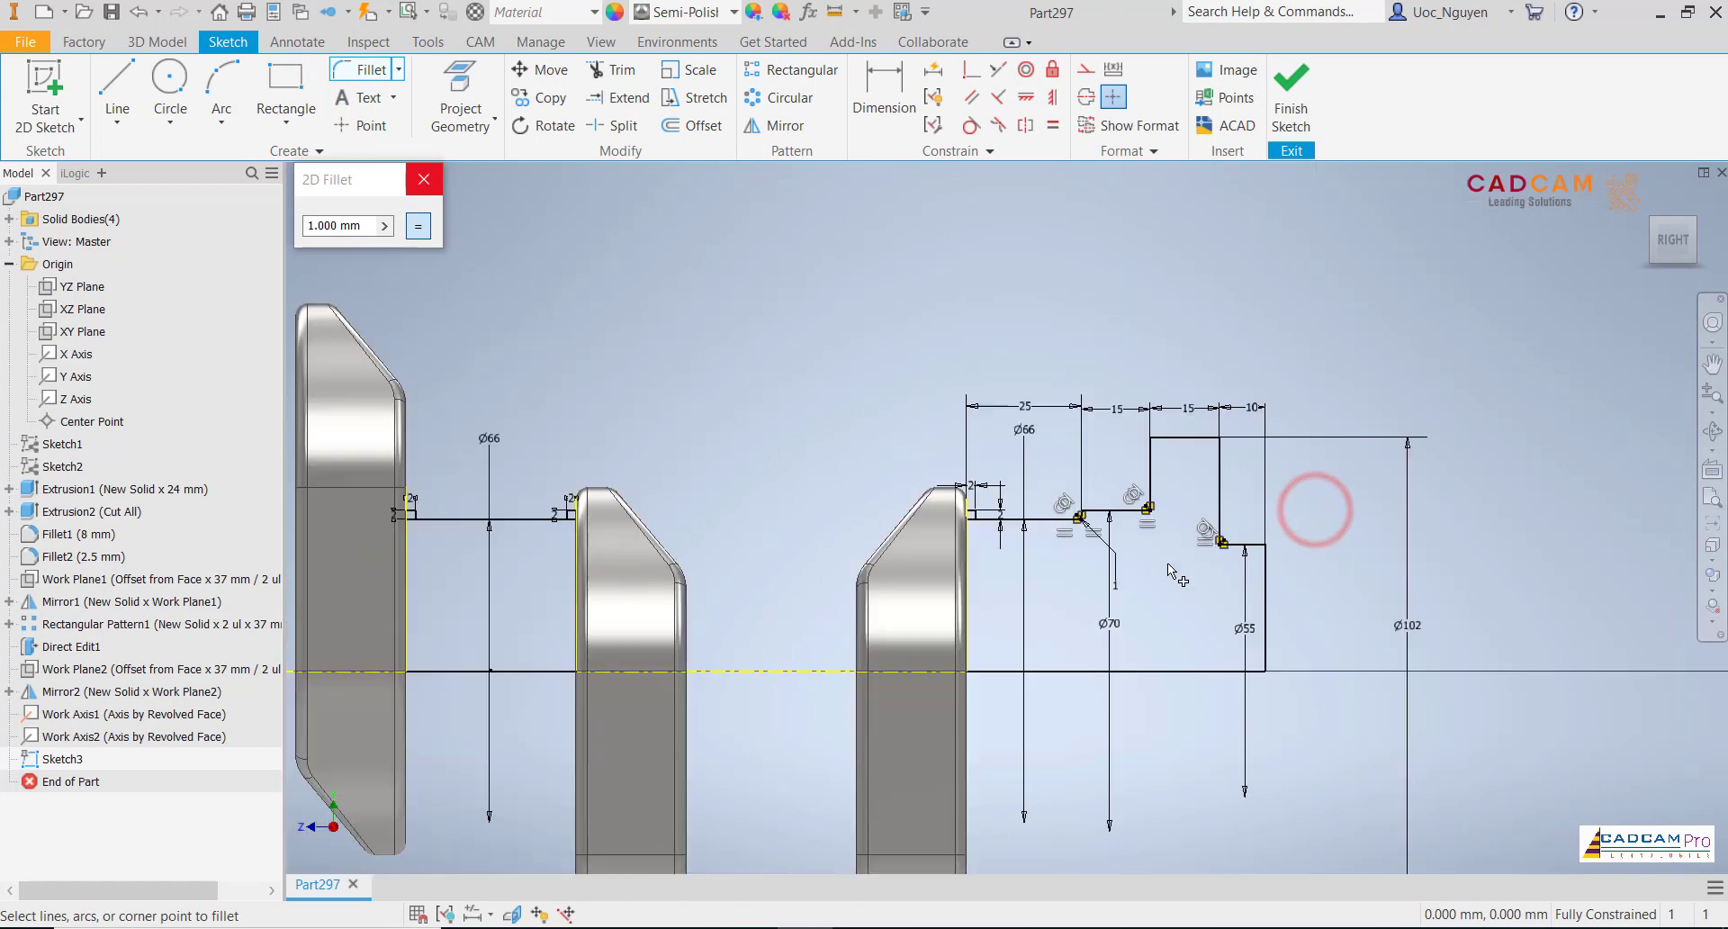
{"action": "scroll", "coordinate": [1169, 563], "scroll_direction": "down", "scroll_amount": 2}
{"action": "key", "text": "Escape"}
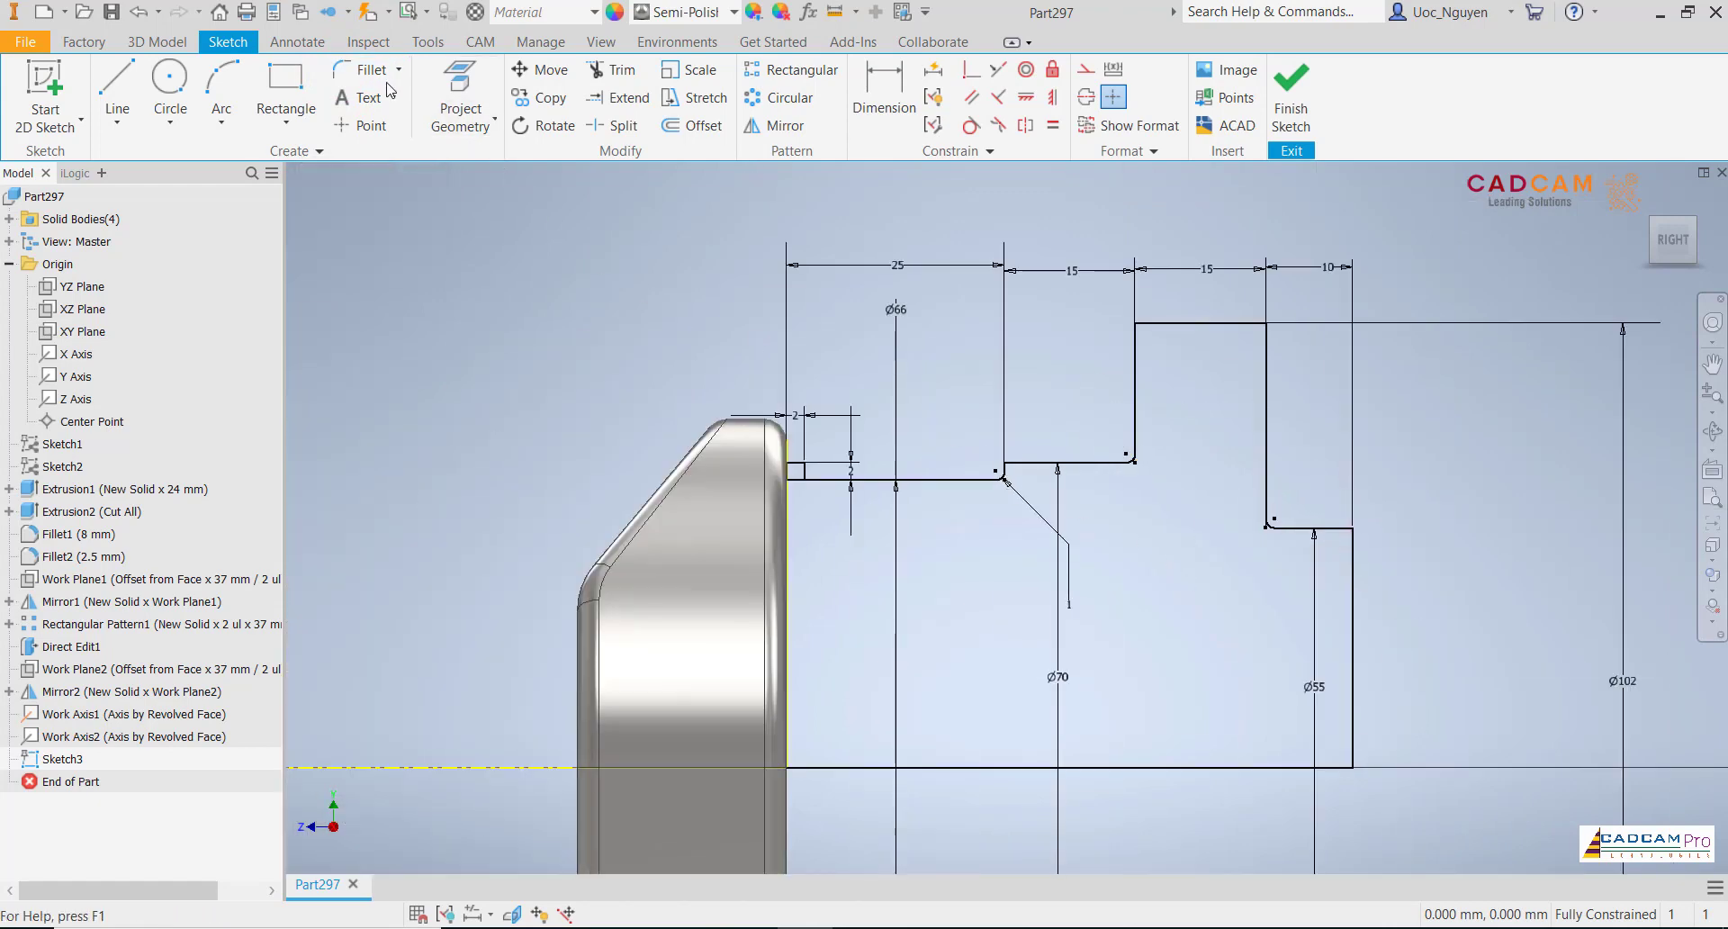
- Chamfer the step corner by 3 mm
{"action": "left_click", "coordinate": [399, 71]}
{"action": "left_click", "coordinate": [398, 144]}
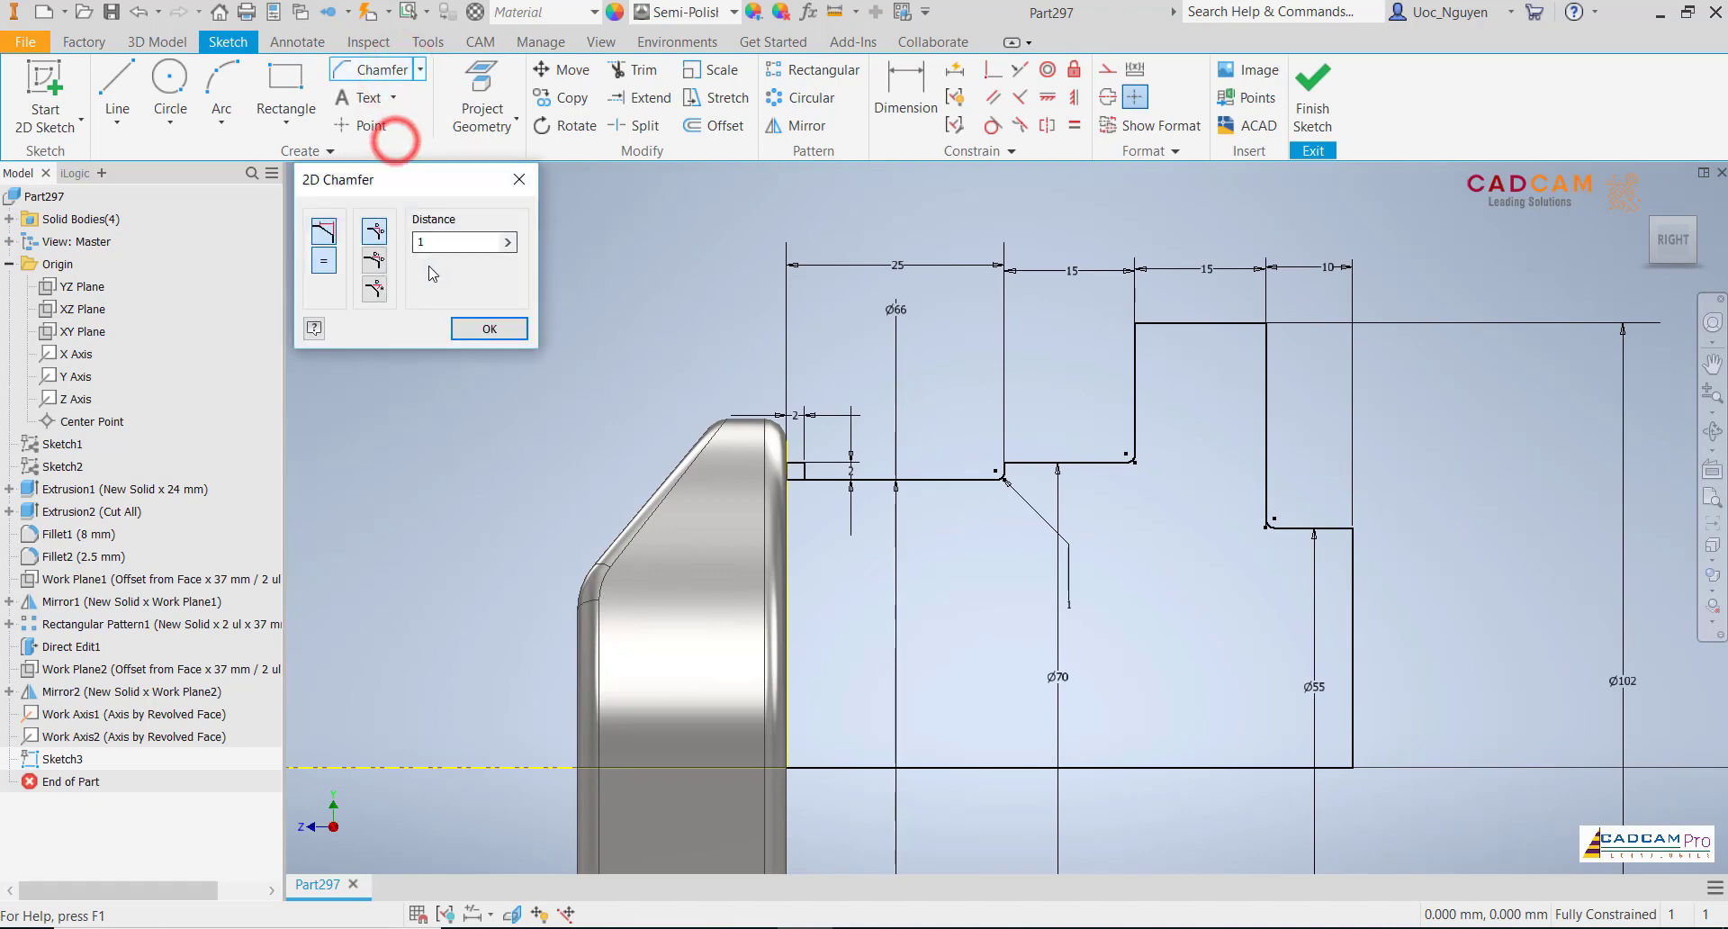
{"action": "double_click", "coordinate": [432, 242]}
{"action": "type", "text": "3"}
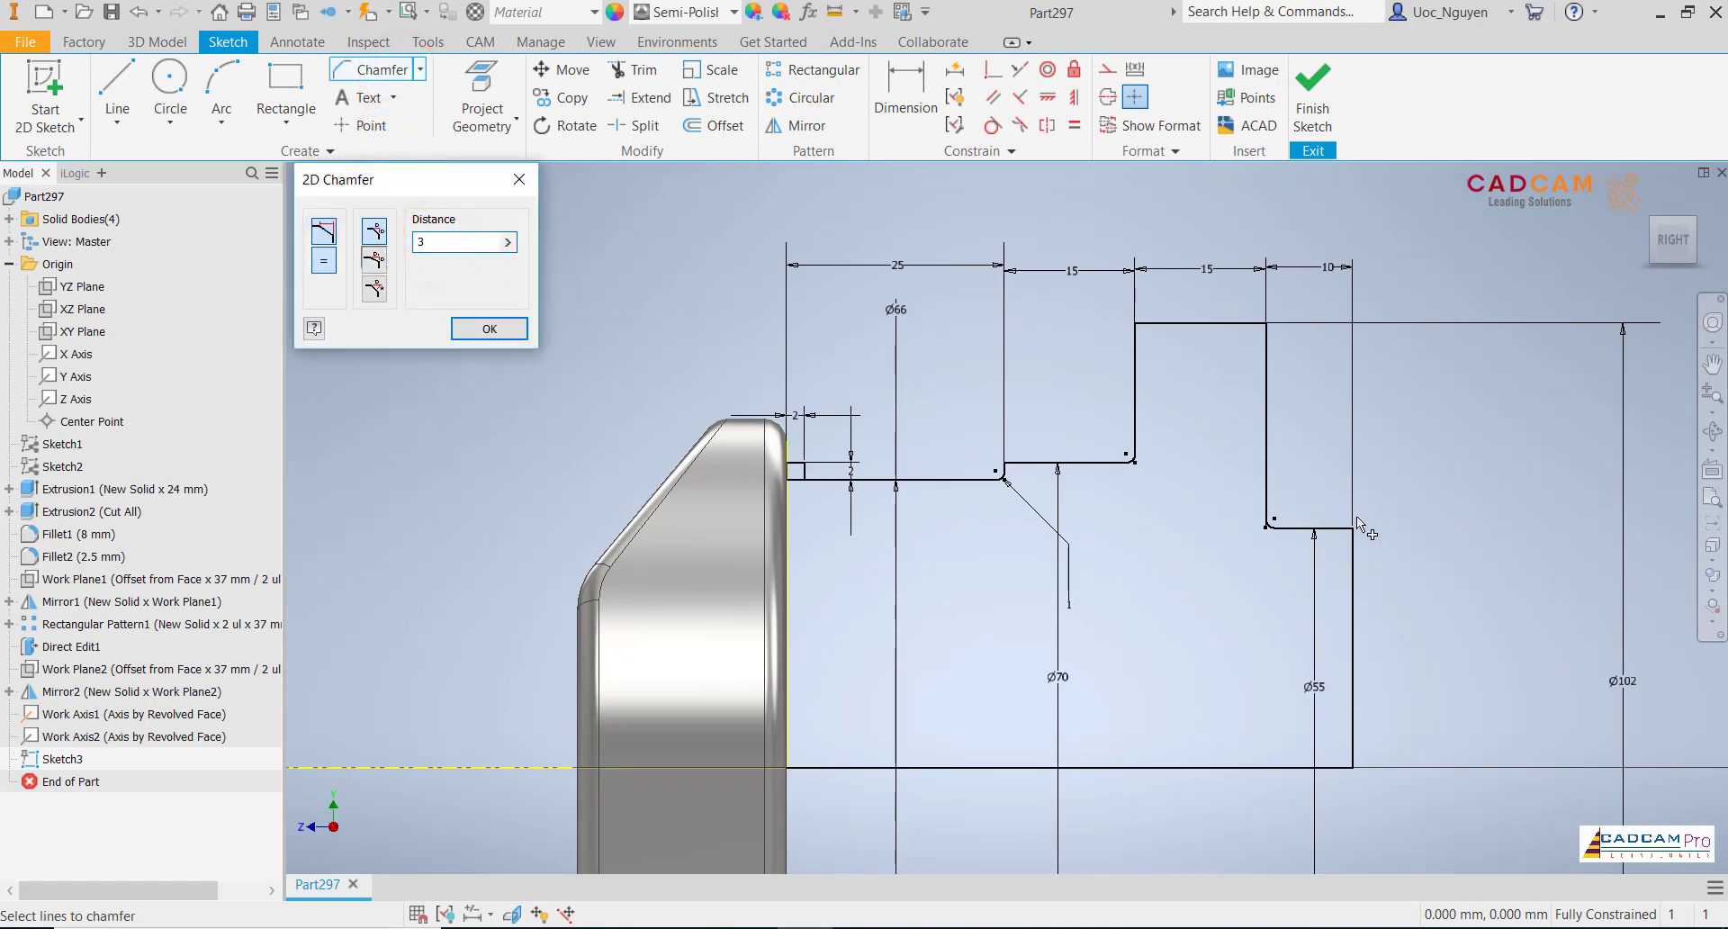
{"action": "left_click", "coordinate": [1352, 530]}
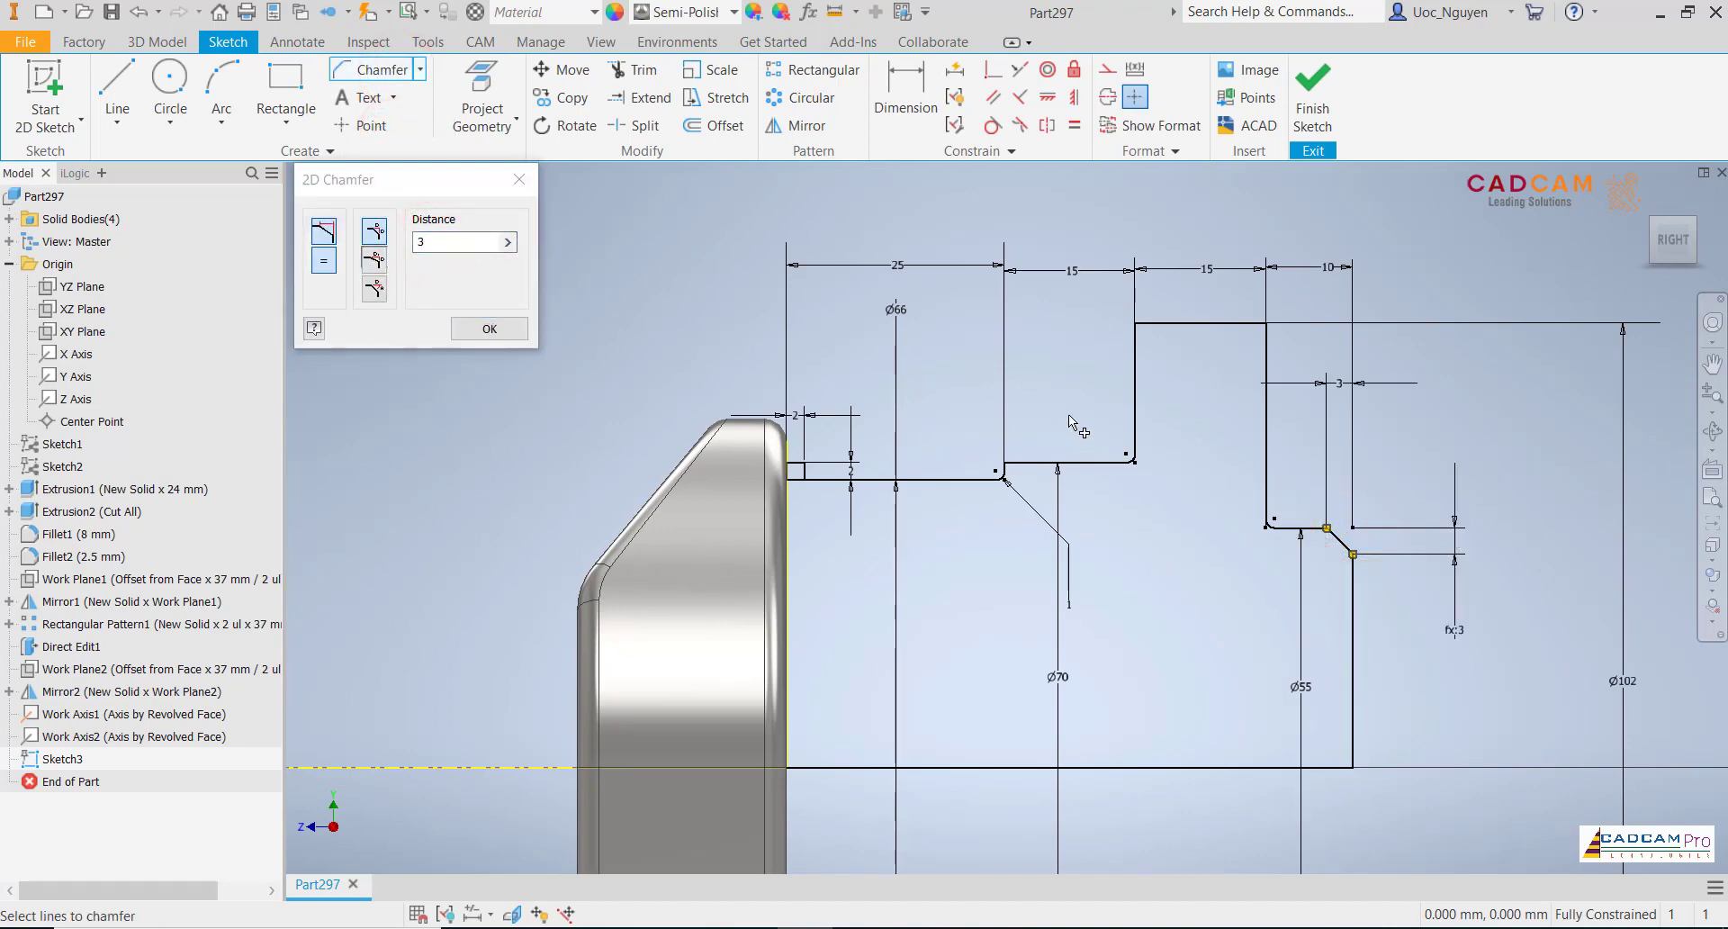
{"action": "key", "text": "Escape"}
{"action": "scroll", "coordinate": [1073, 408], "scroll_direction": "down", "scroll_amount": 3}
{"action": "scroll", "coordinate": [1153, 408], "scroll_direction": "up", "scroll_amount": 2}
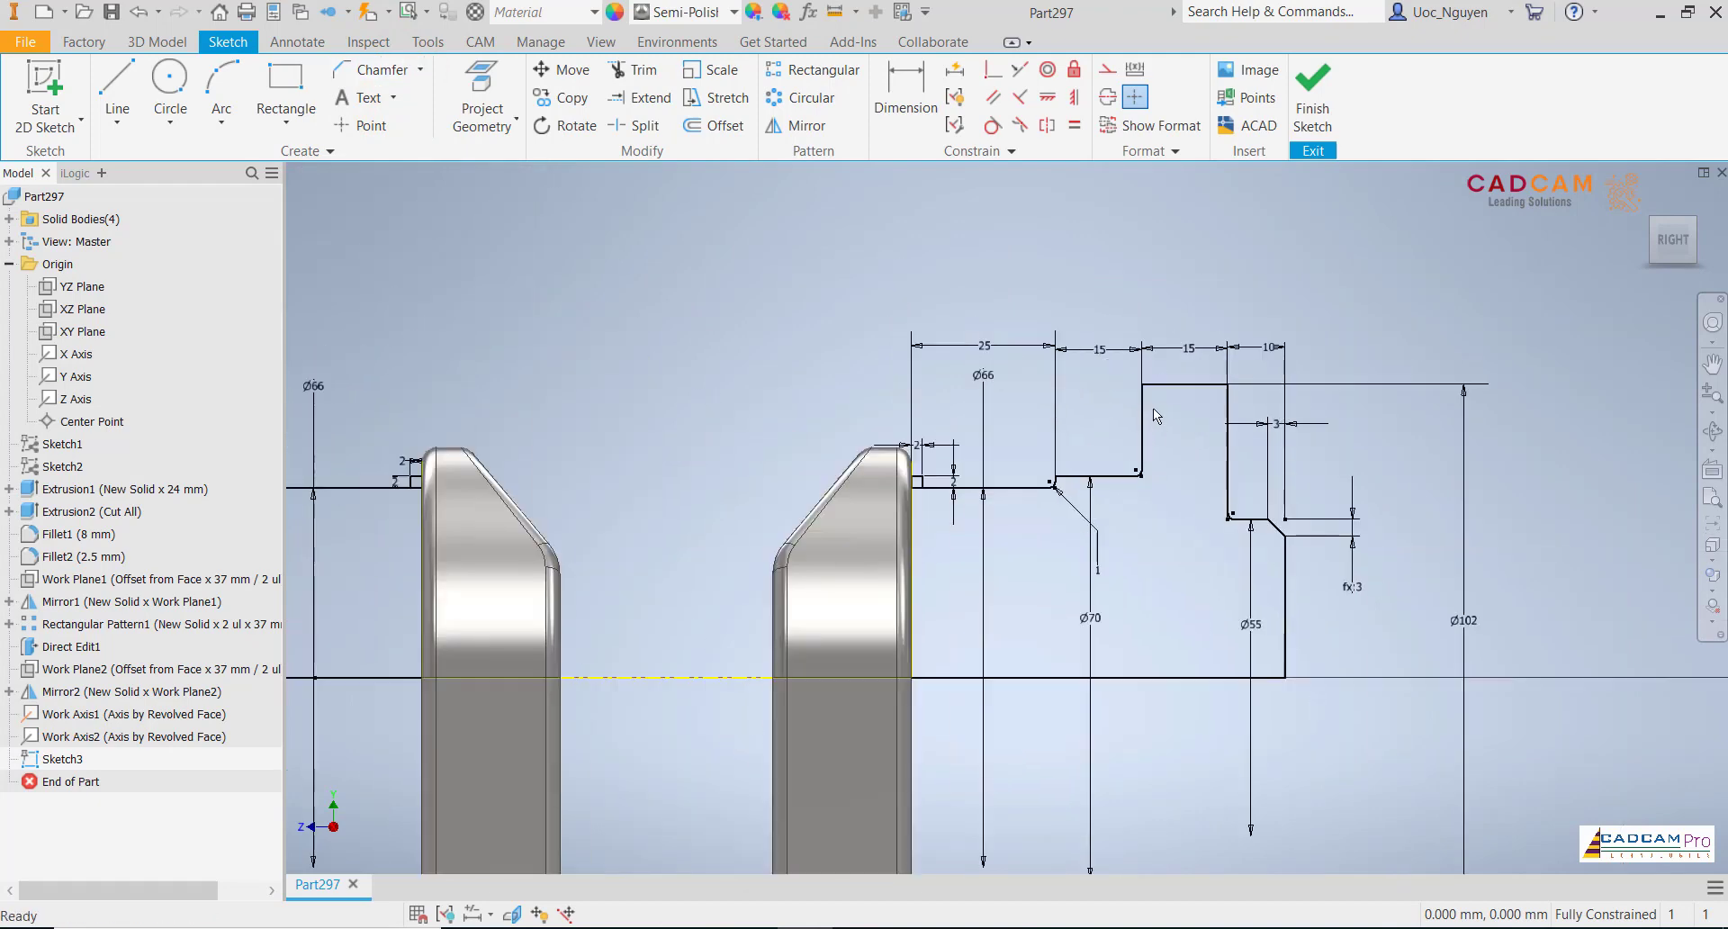
{"action": "scroll", "coordinate": [1154, 408], "scroll_direction": "up", "scroll_amount": 3}
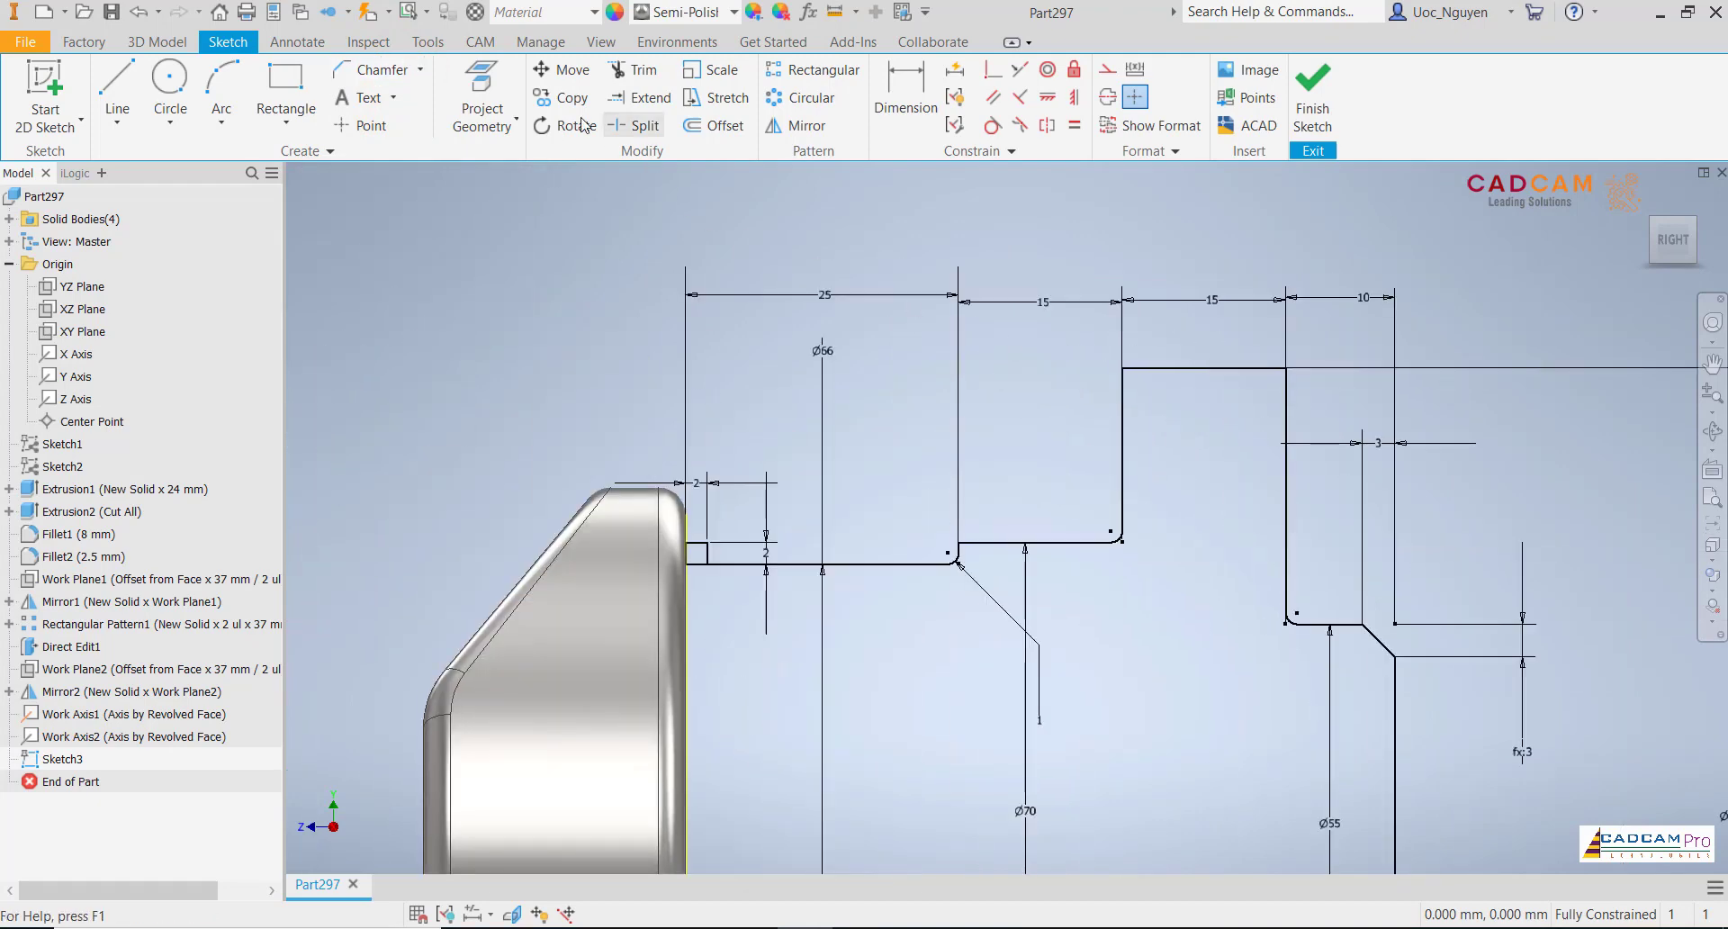
- Chamfer both top corners of the Ø102 collar by 1 mm, then switch to the reference drawing
{"action": "left_click", "coordinate": [359, 68]}
{"action": "double_click", "coordinate": [437, 243]}
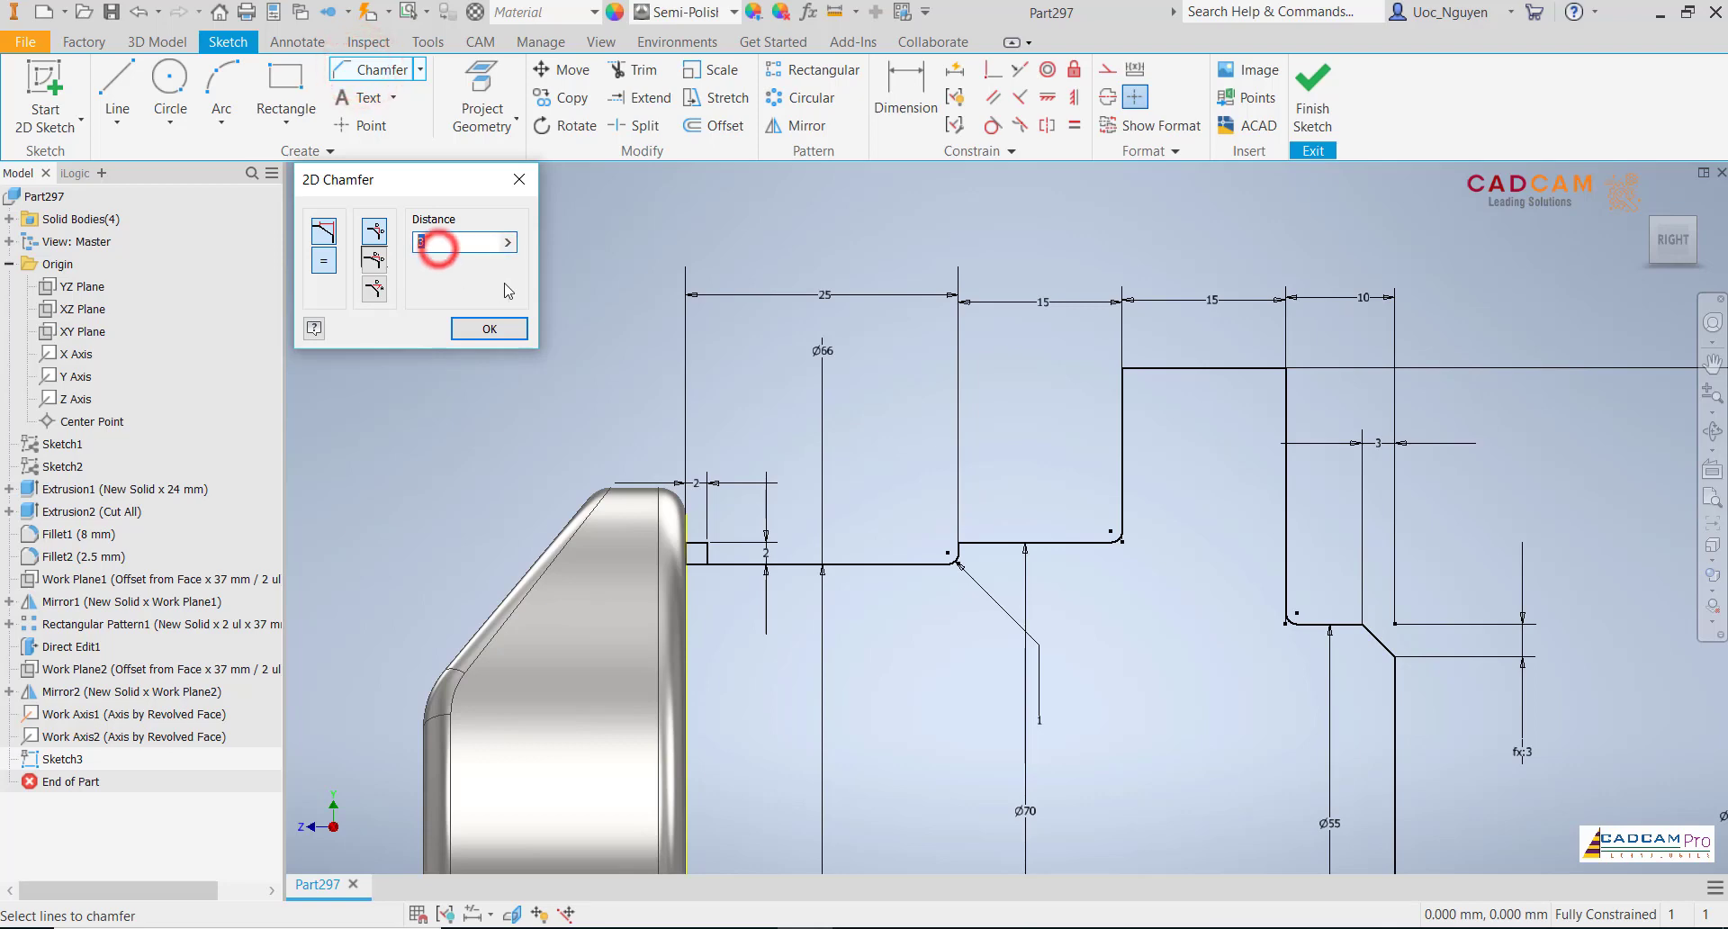
{"action": "type", "text": "1"}
{"action": "left_click", "coordinate": [1127, 369]}
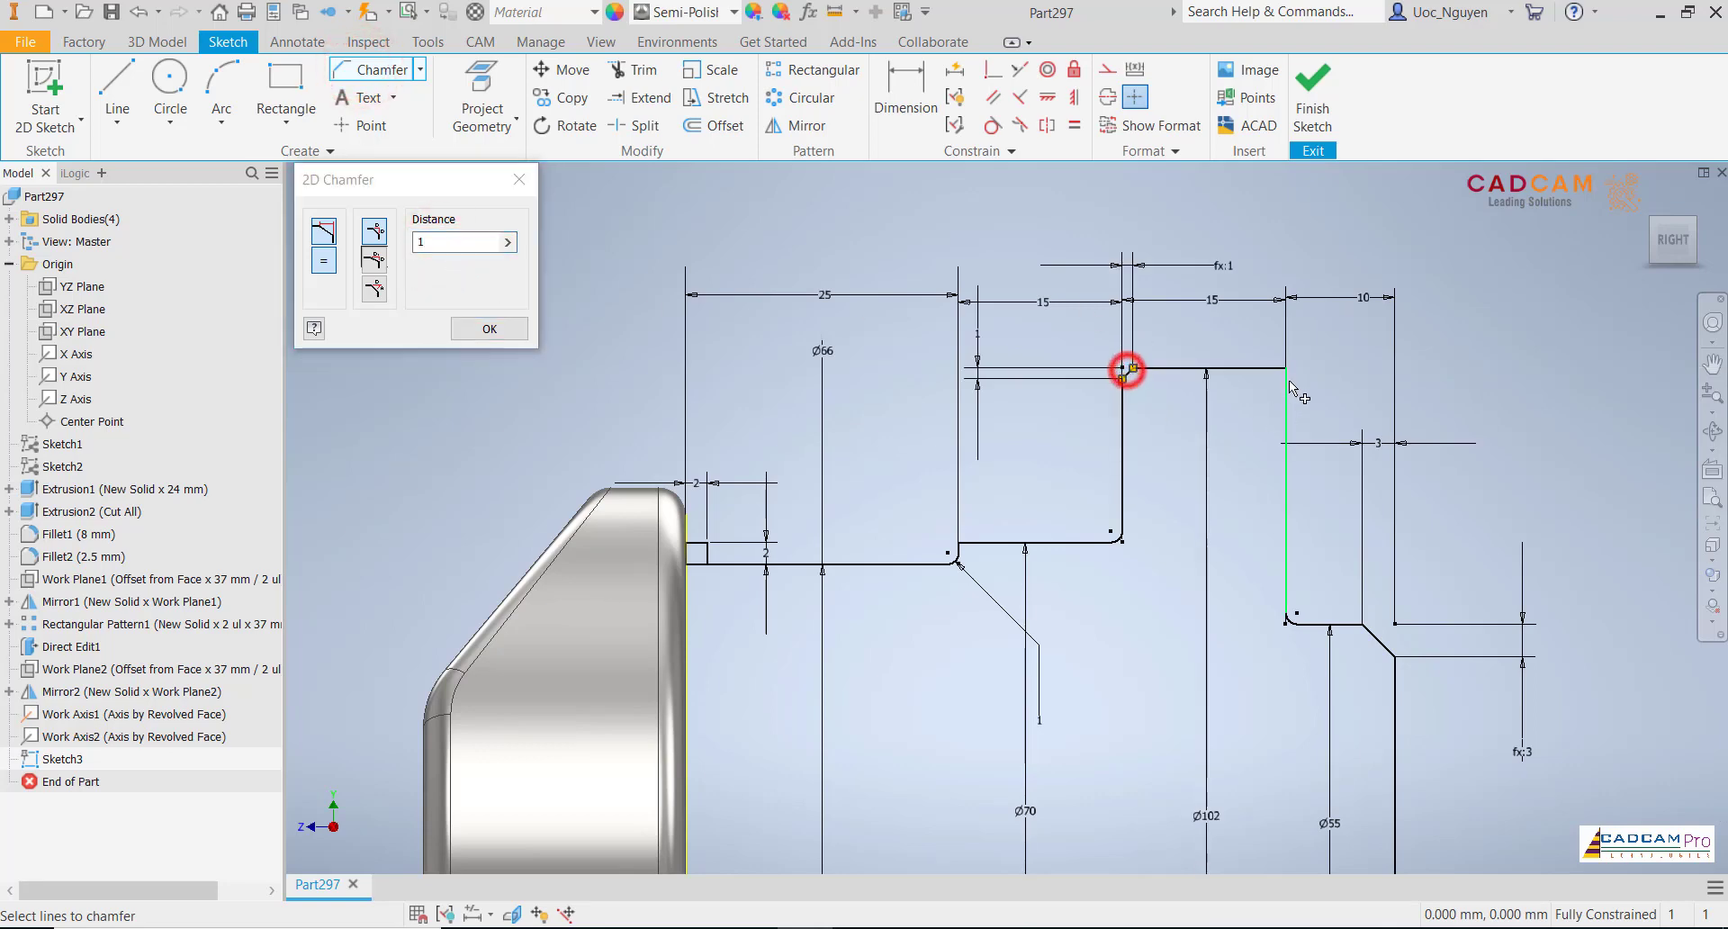
{"action": "left_click", "coordinate": [1287, 369]}
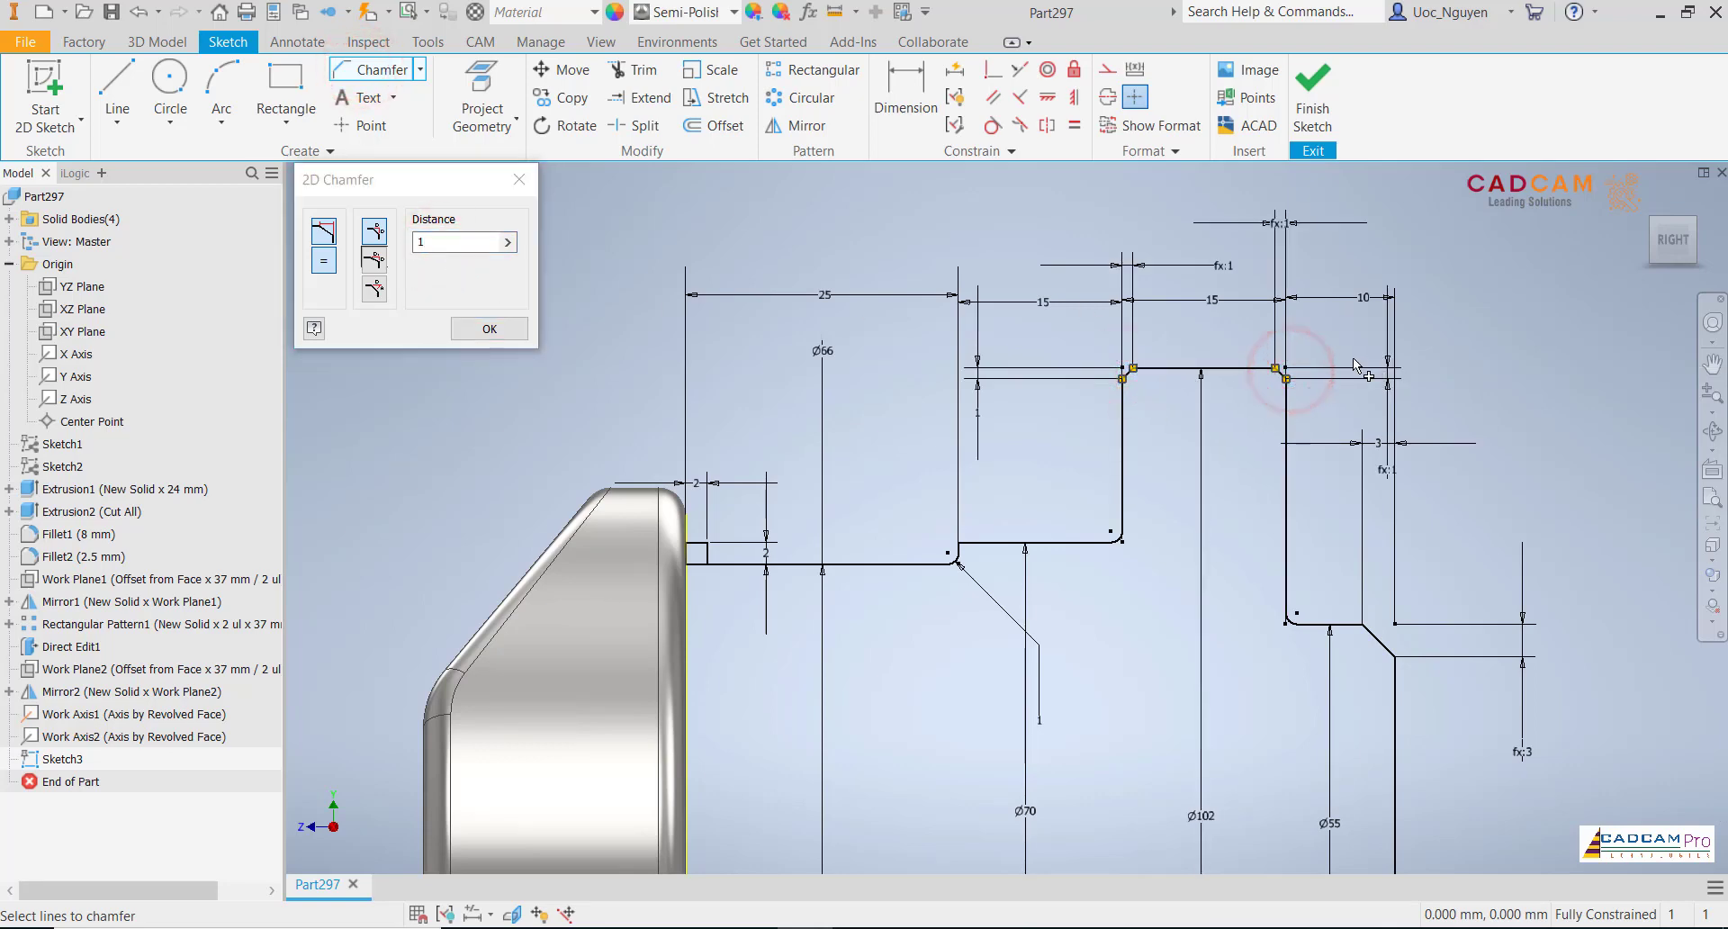
{"action": "scroll", "coordinate": [954, 538], "scroll_direction": "up", "scroll_amount": 3}
{"action": "scroll", "coordinate": [1152, 456], "scroll_direction": "down", "scroll_amount": 3}
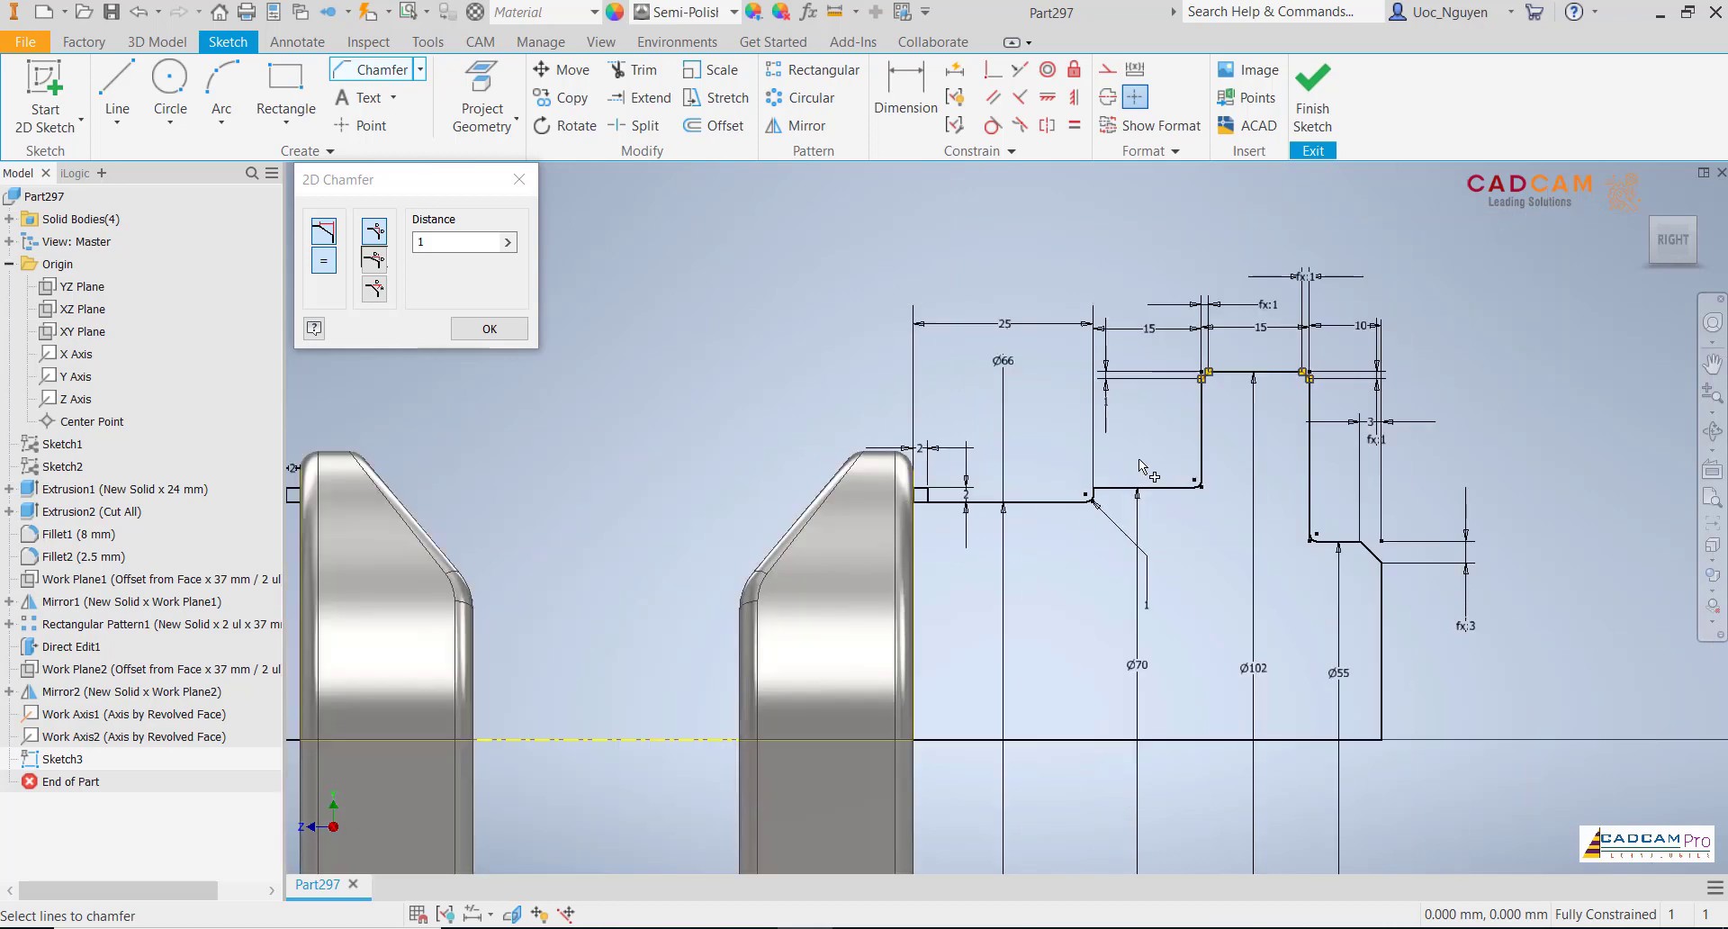
{"action": "scroll", "coordinate": [882, 468], "scroll_direction": "up", "scroll_amount": 2}
{"action": "scroll", "coordinate": [699, 481], "scroll_direction": "down", "scroll_amount": 2}
{"action": "scroll", "coordinate": [607, 469], "scroll_direction": "up", "scroll_amount": 3}
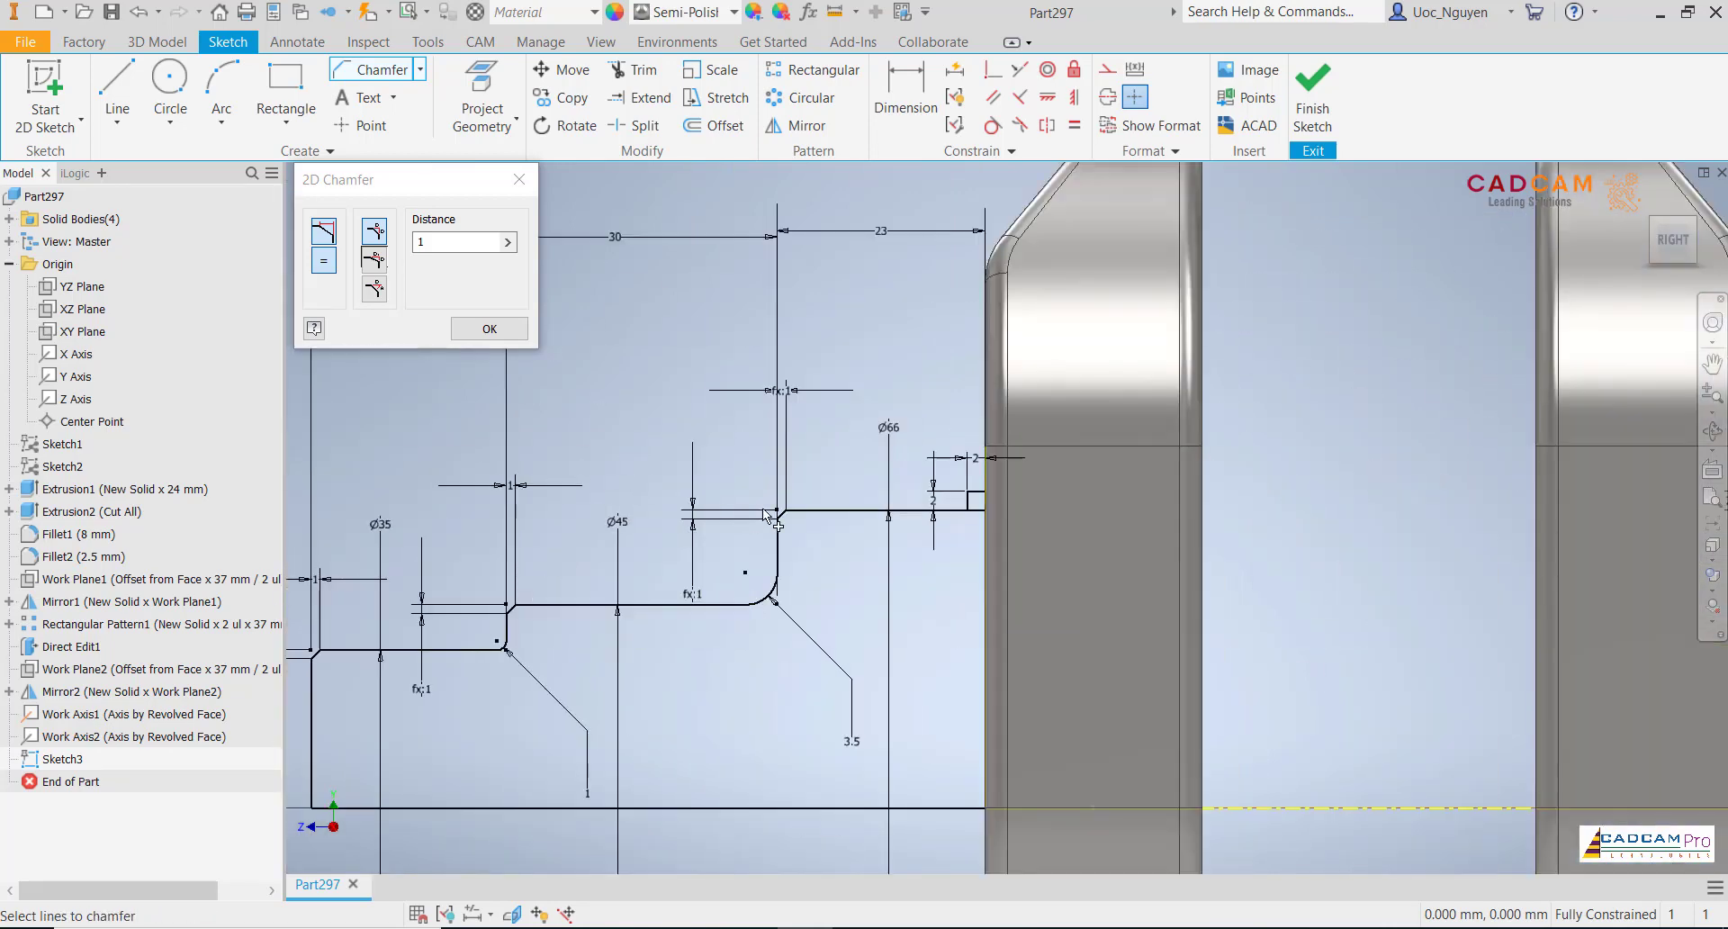
{"action": "scroll", "coordinate": [764, 510], "scroll_direction": "down", "scroll_amount": 2}
{"action": "key", "text": "Escape"}
{"action": "mouse_move", "coordinate": [1114, 505]}
{"action": "middle_mouse_down"}
{"action": "mouse_move", "coordinate": [921, 477]}
{"action": "mouse_move", "coordinate": [860, 433]}
{"action": "middle_mouse_up"}
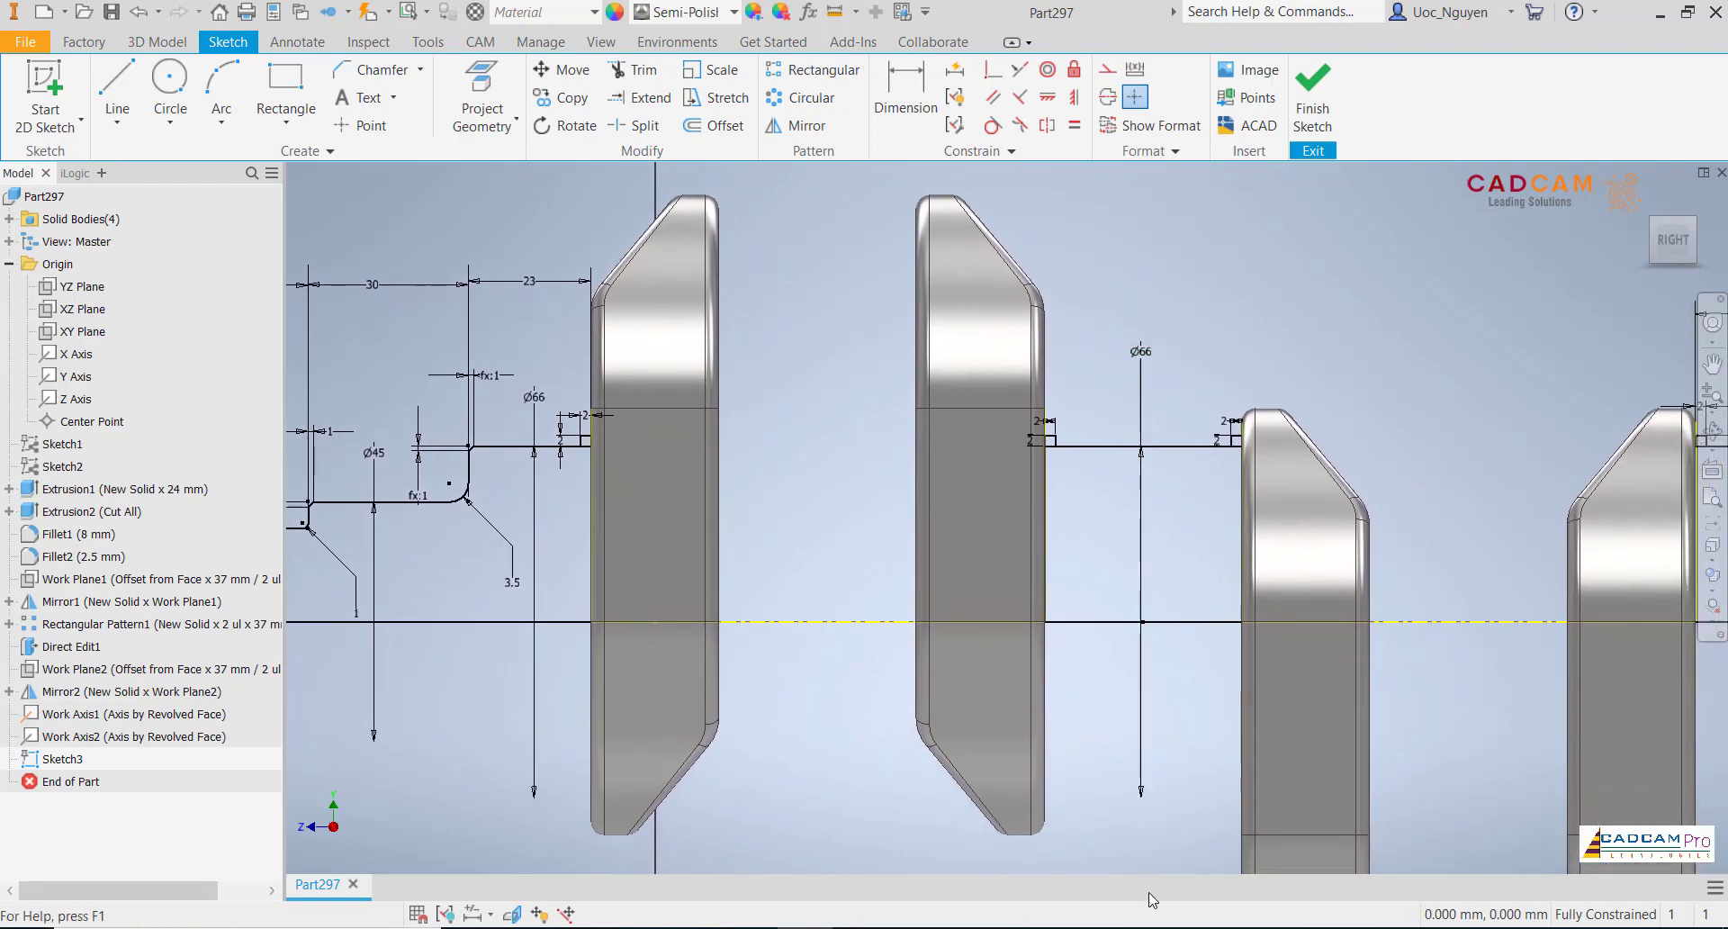
{"action": "key", "text": "alt+Tab"}
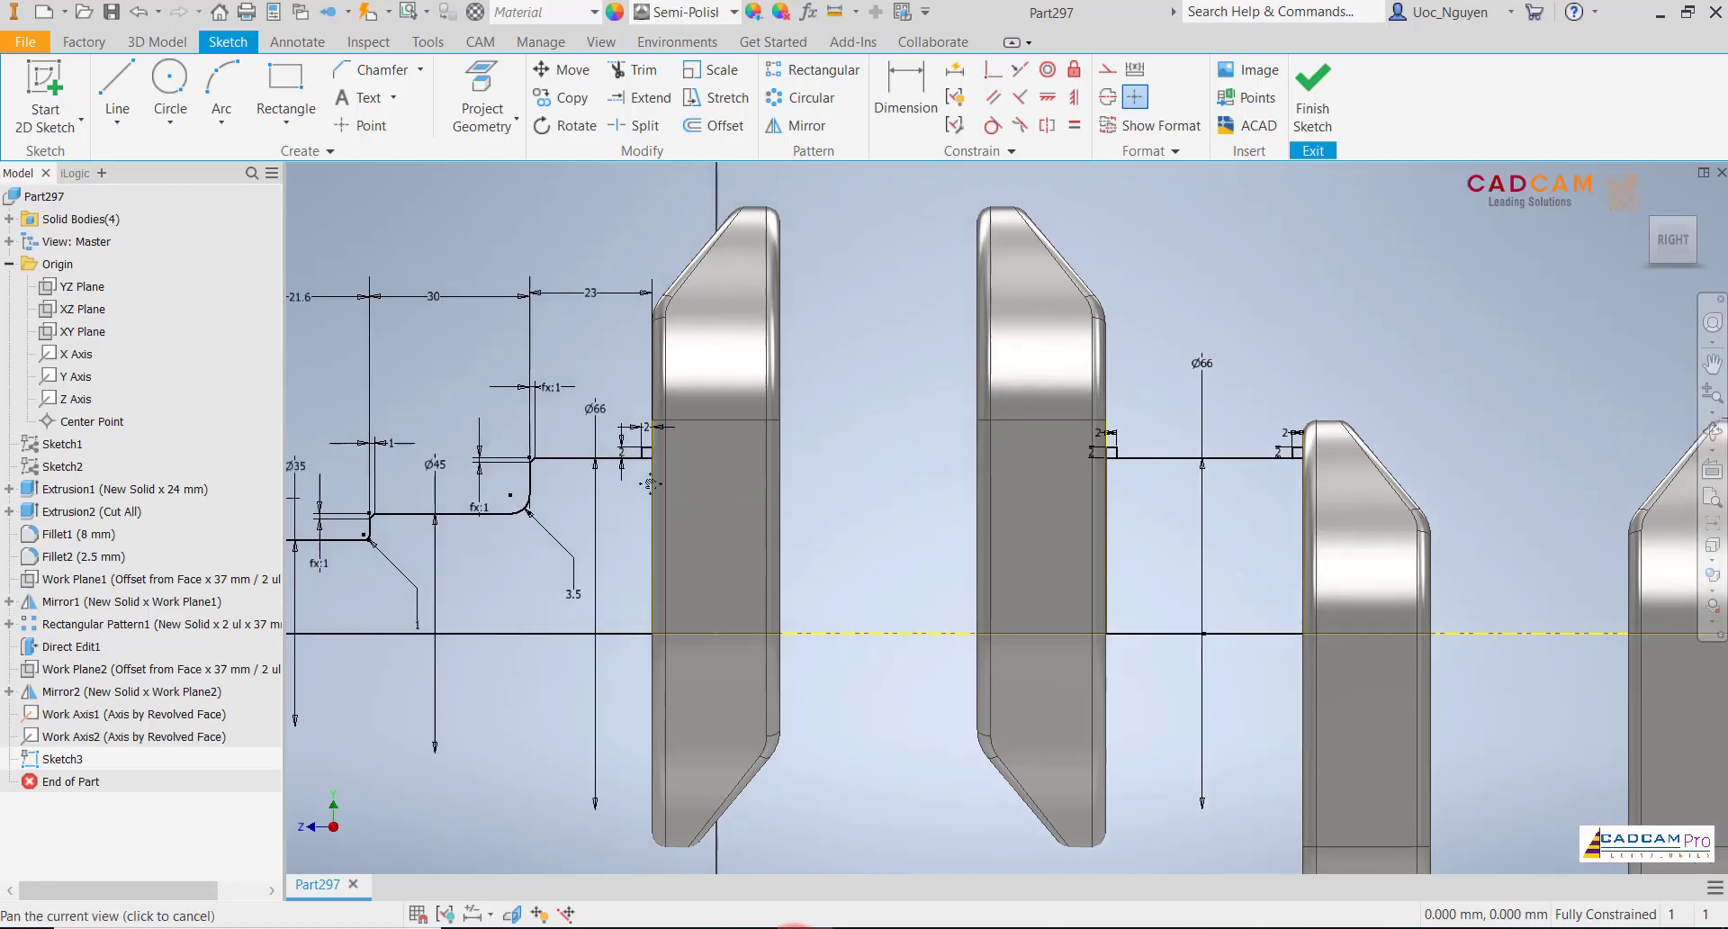
- Change the 23 mm length beside the first crank web to 25 mm
{"action": "left_click", "coordinate": [696, 312]}
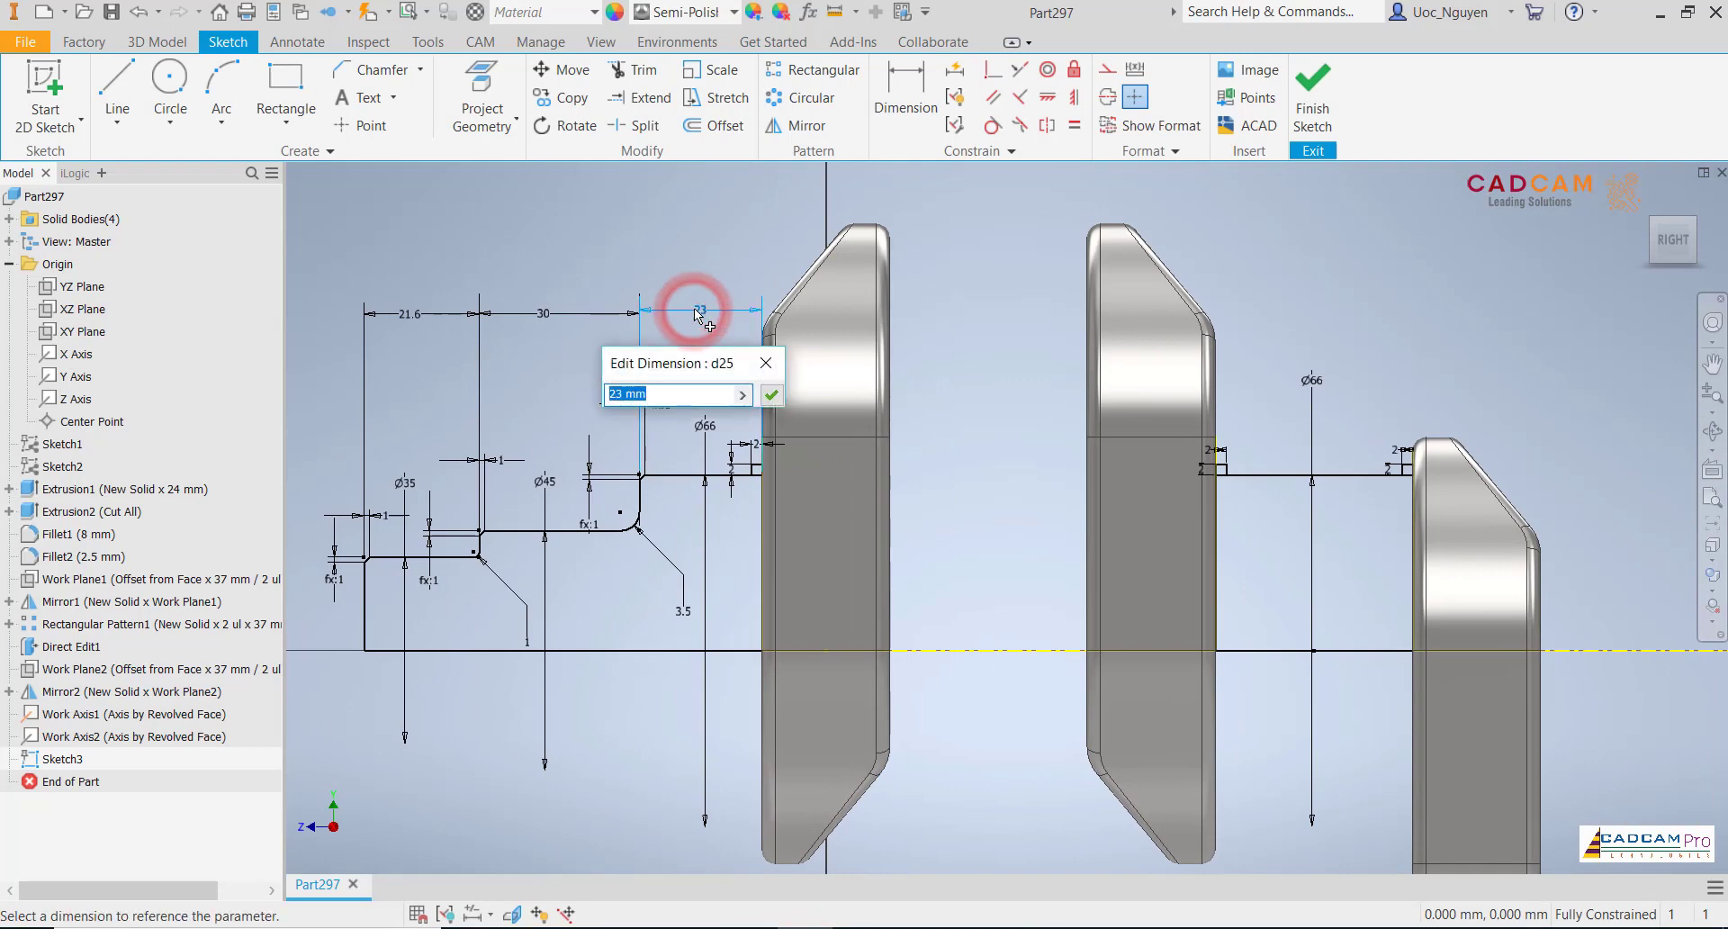
{"action": "type", "text": "25"}
{"action": "key", "text": "Return"}
{"action": "left_click", "coordinate": [747, 240]}
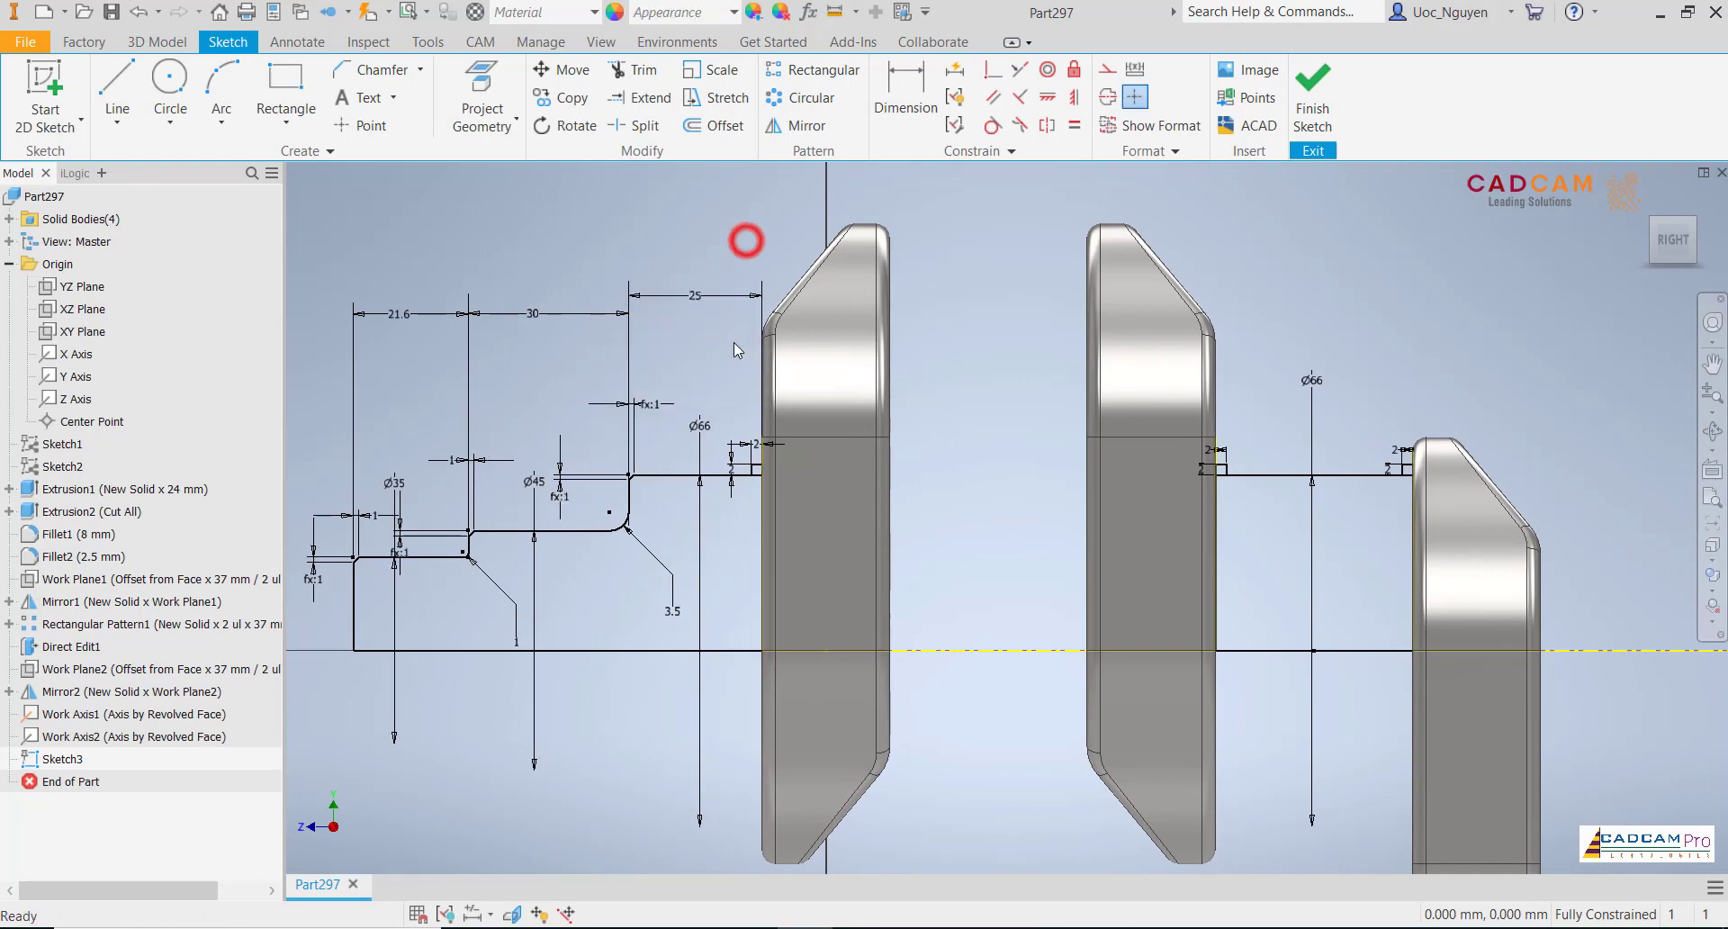
{"action": "scroll", "coordinate": [995, 402], "scroll_direction": "down", "scroll_amount": 3}
{"action": "middle_click_drag", "start_coordinate": [996, 401], "coordinate": [760, 438]}
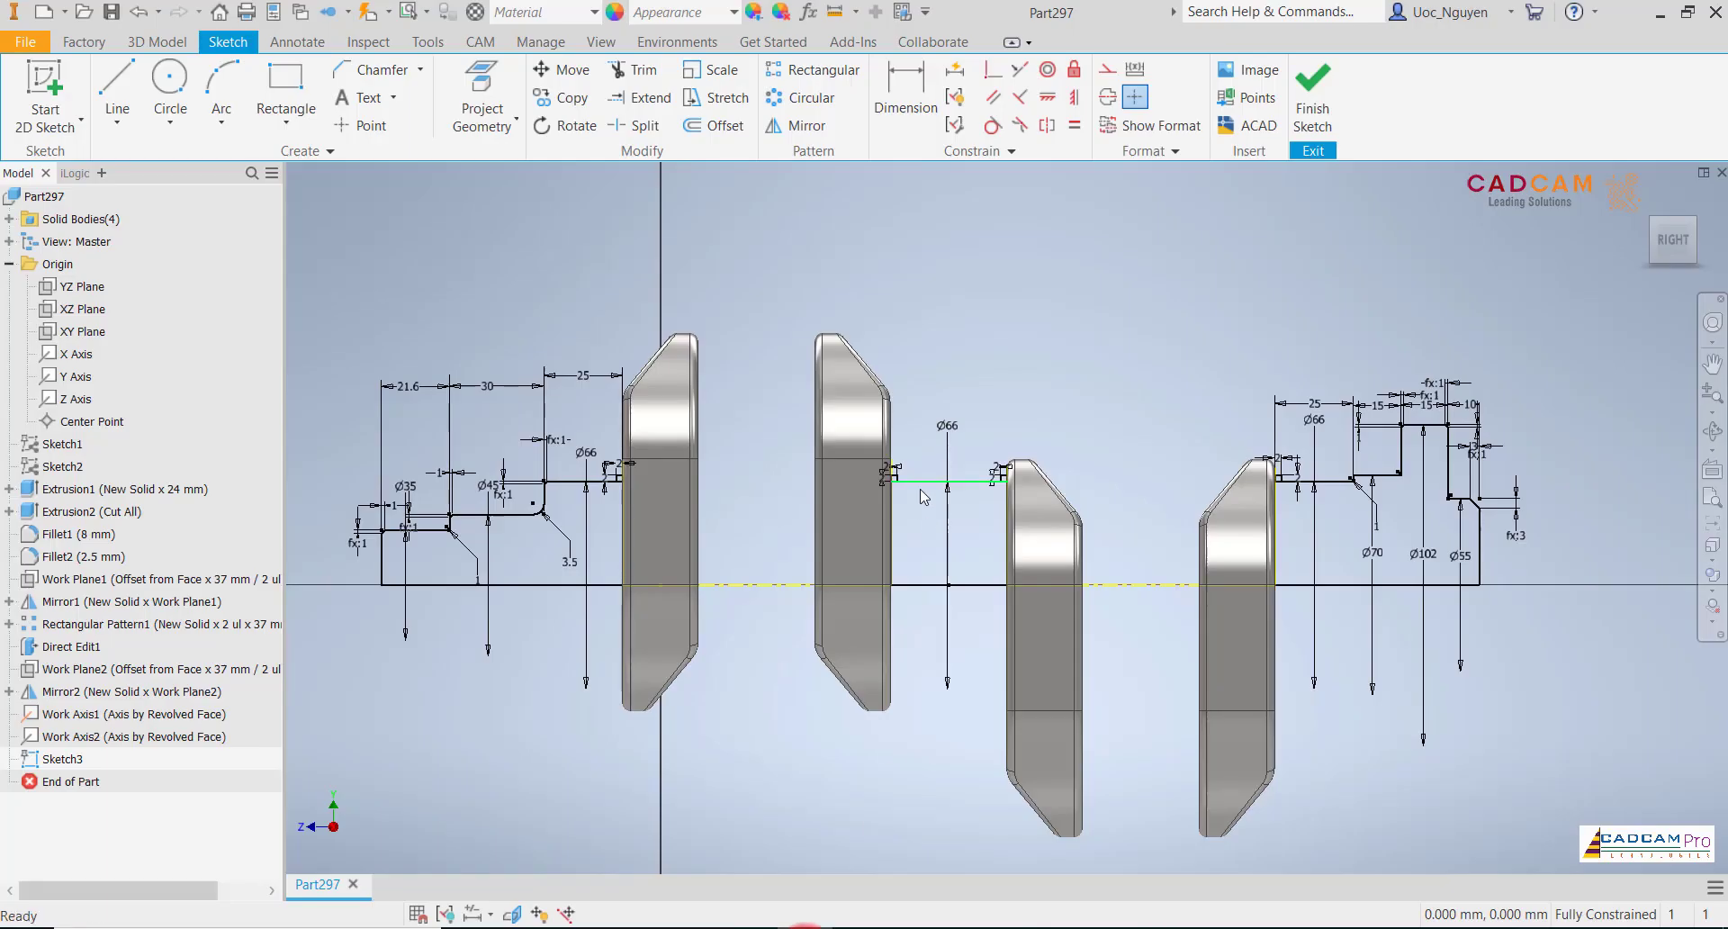
- Finish the shaft profile sketch
{"action": "scroll", "coordinate": [901, 486], "scroll_direction": "down", "scroll_amount": 2}
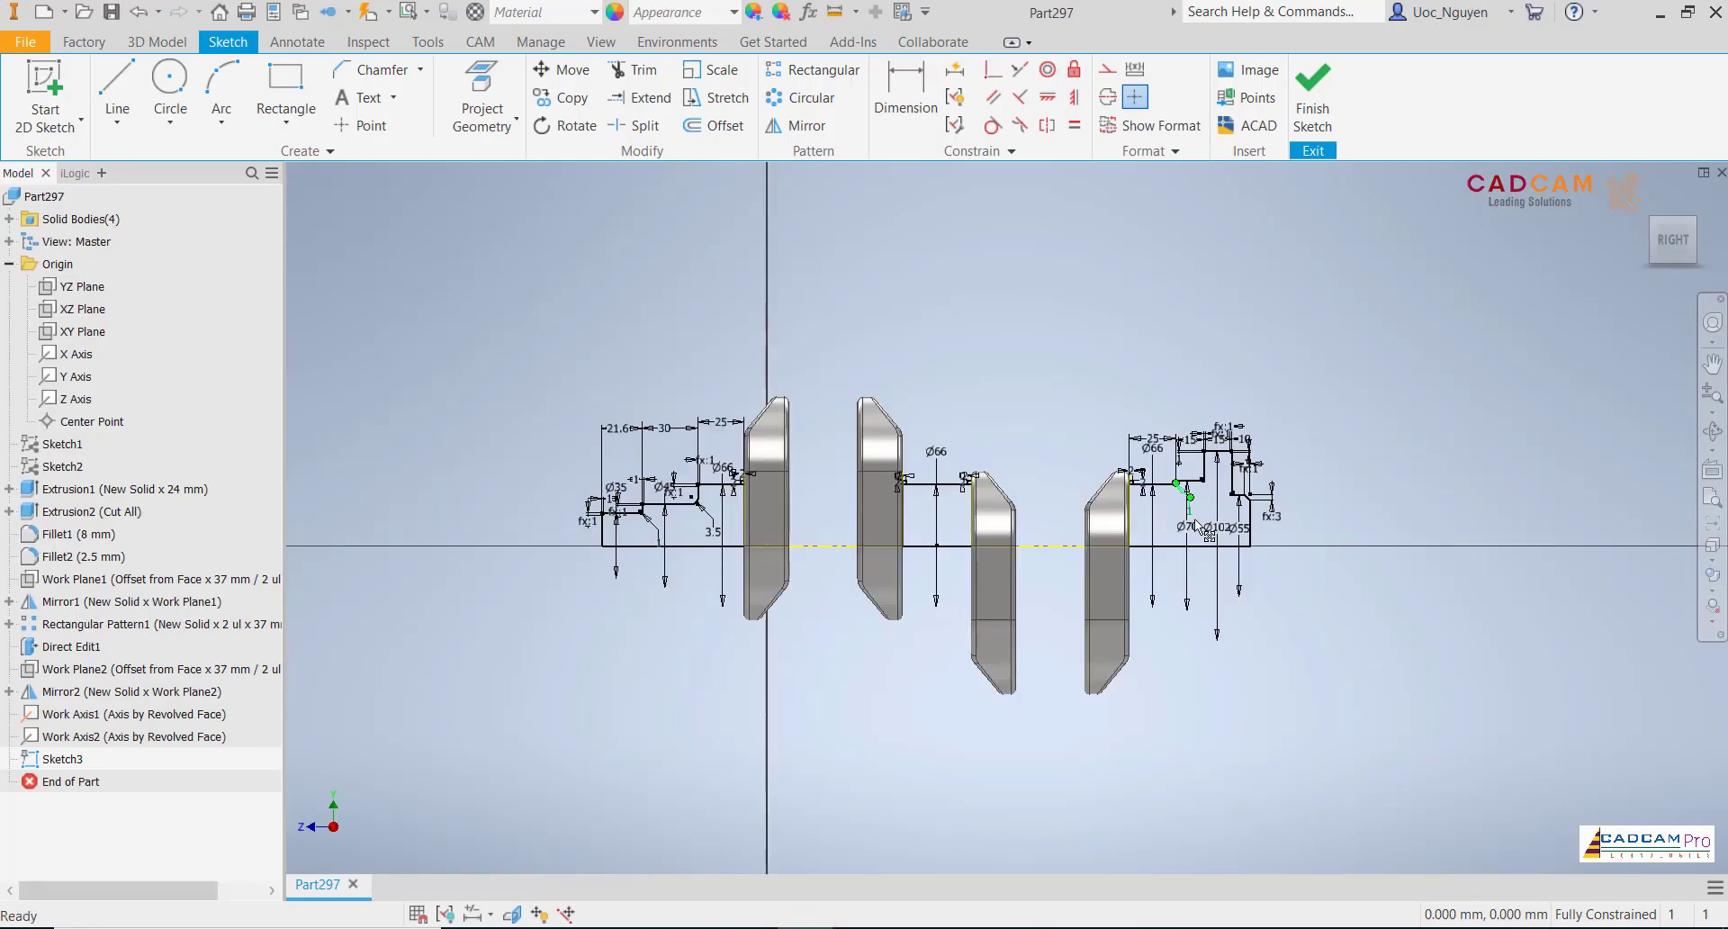
{"action": "scroll", "coordinate": [1198, 526], "scroll_direction": "up", "scroll_amount": 3}
{"action": "middle_click_drag", "start_coordinate": [988, 513], "coordinate": [1193, 487]}
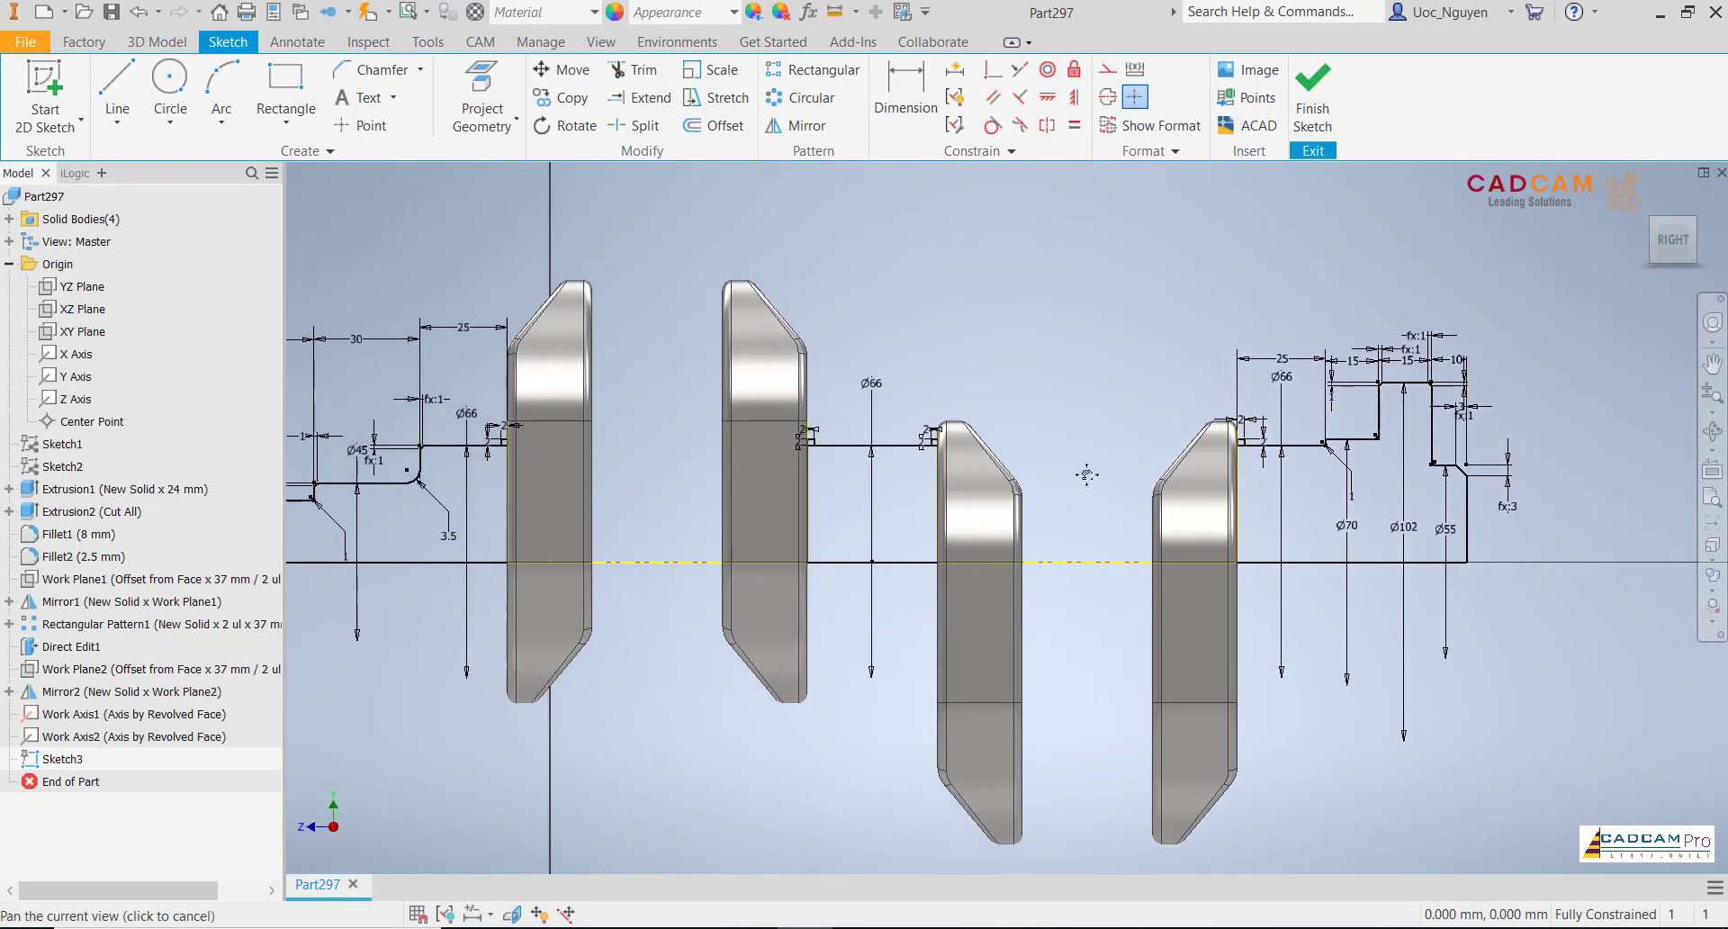
{"action": "left_click", "coordinate": [1313, 90]}
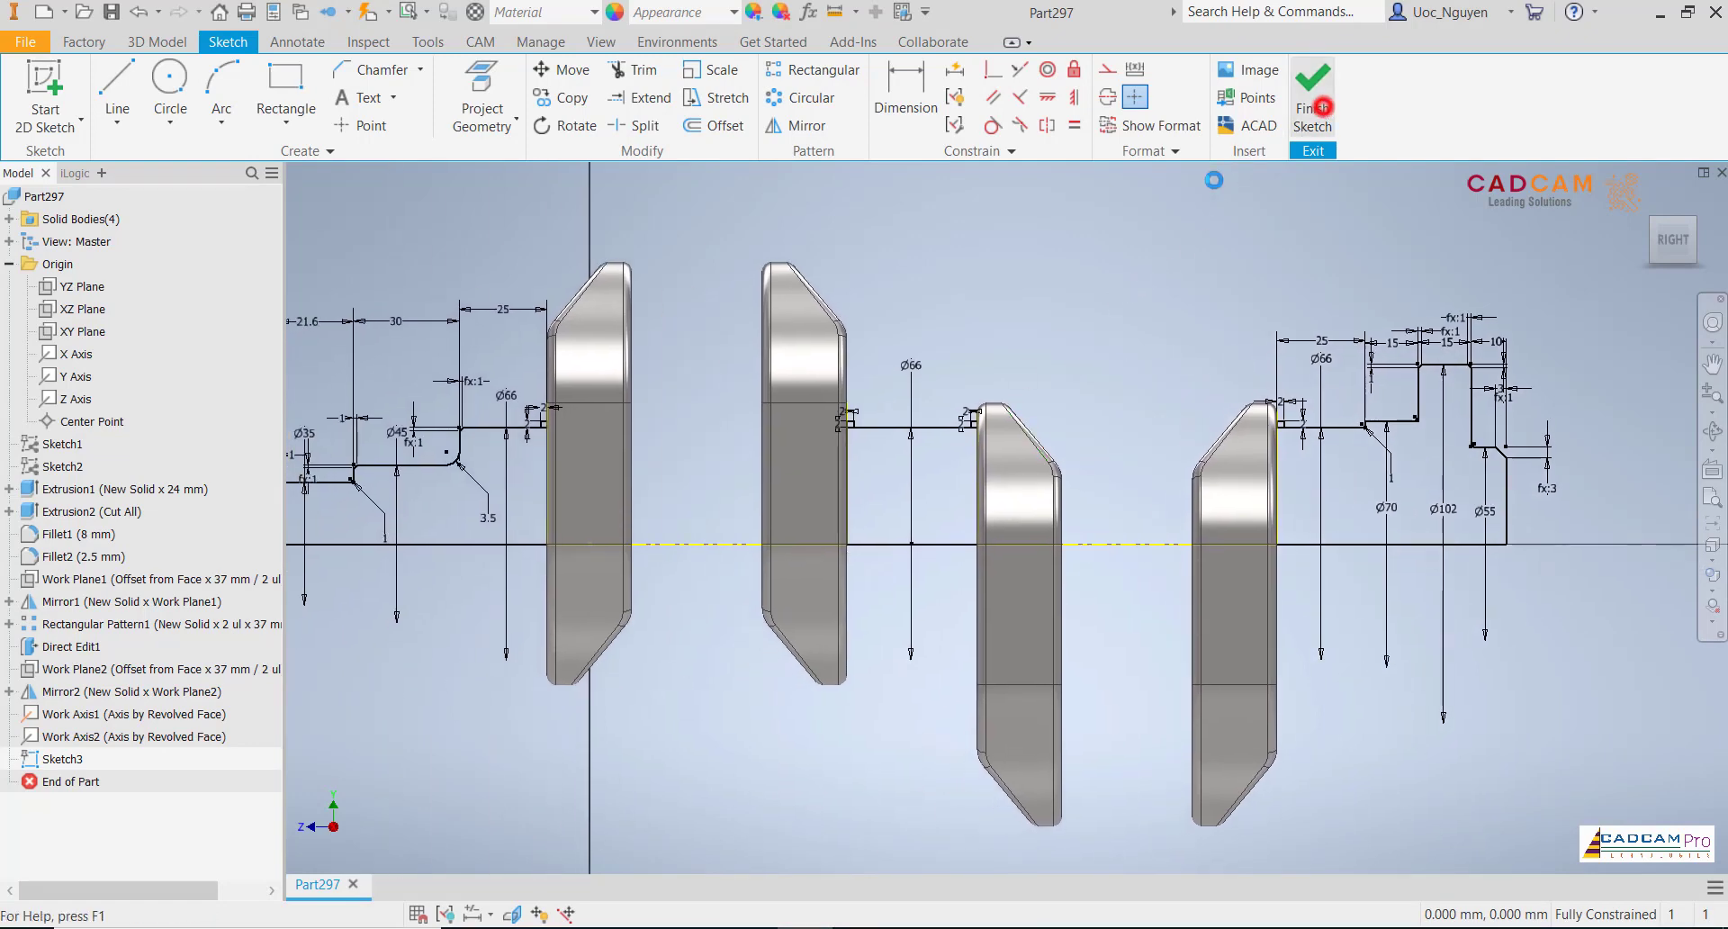
{"action": "left_click", "coordinate": [738, 309]}
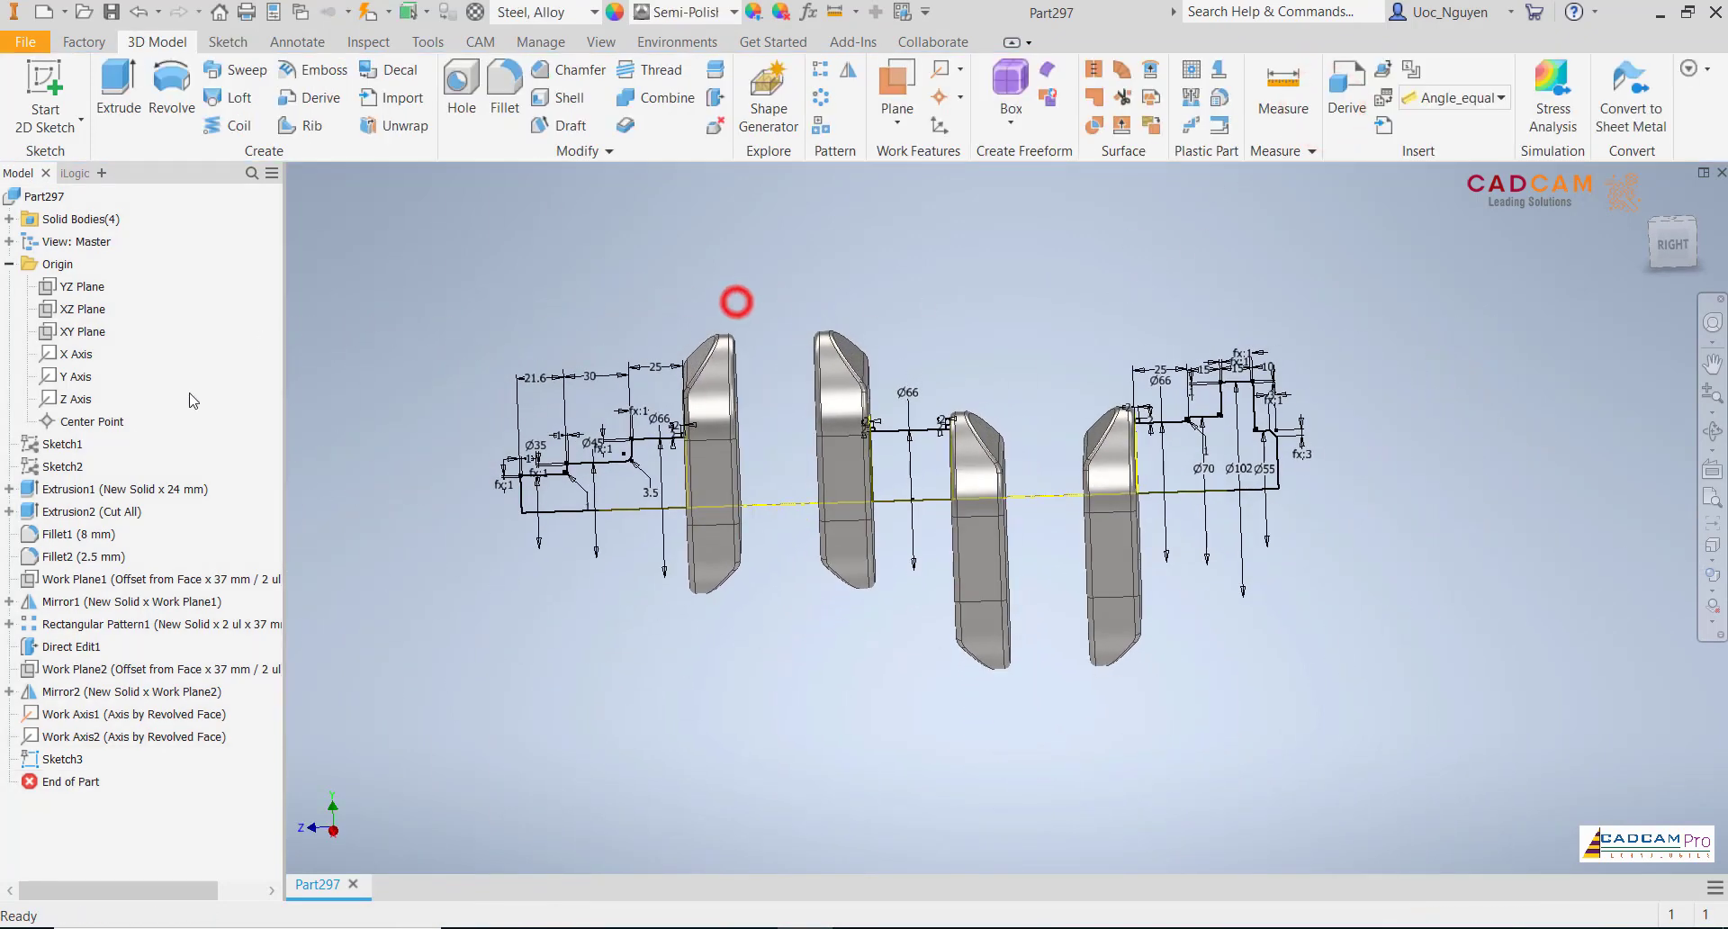
- Change the web sketch's 24 mm width to 20 mm and rebuild, accepting the fillet error
{"action": "right_click", "coordinate": [65, 465]}
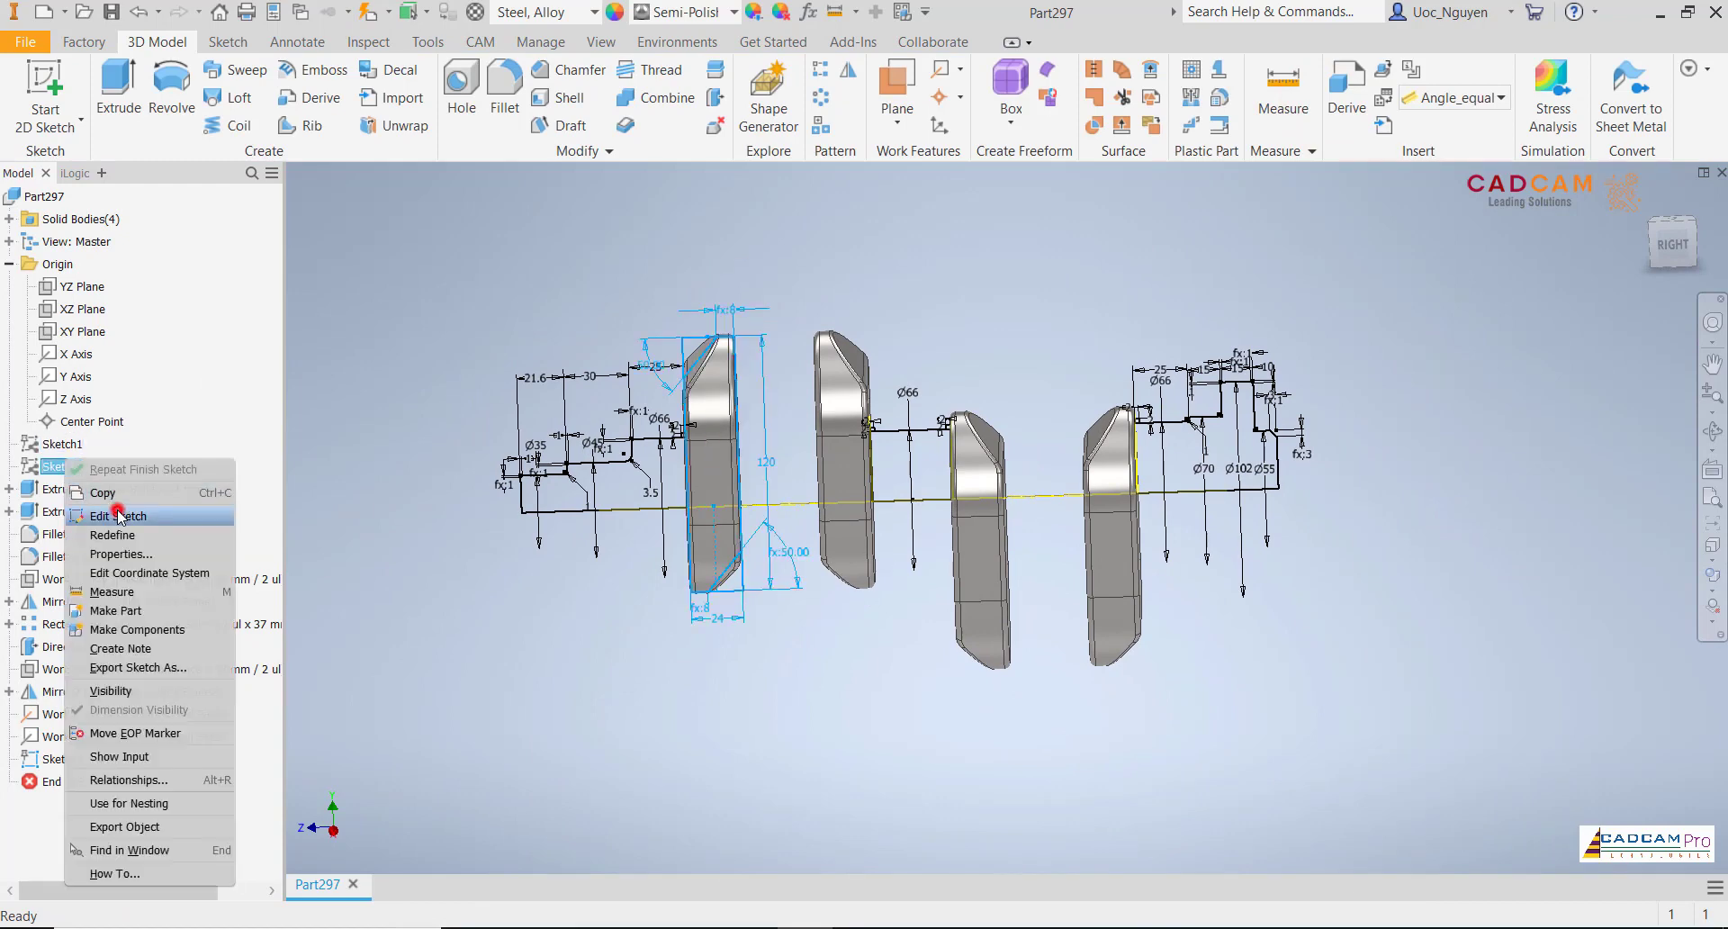
{"action": "left_click", "coordinate": [117, 511]}
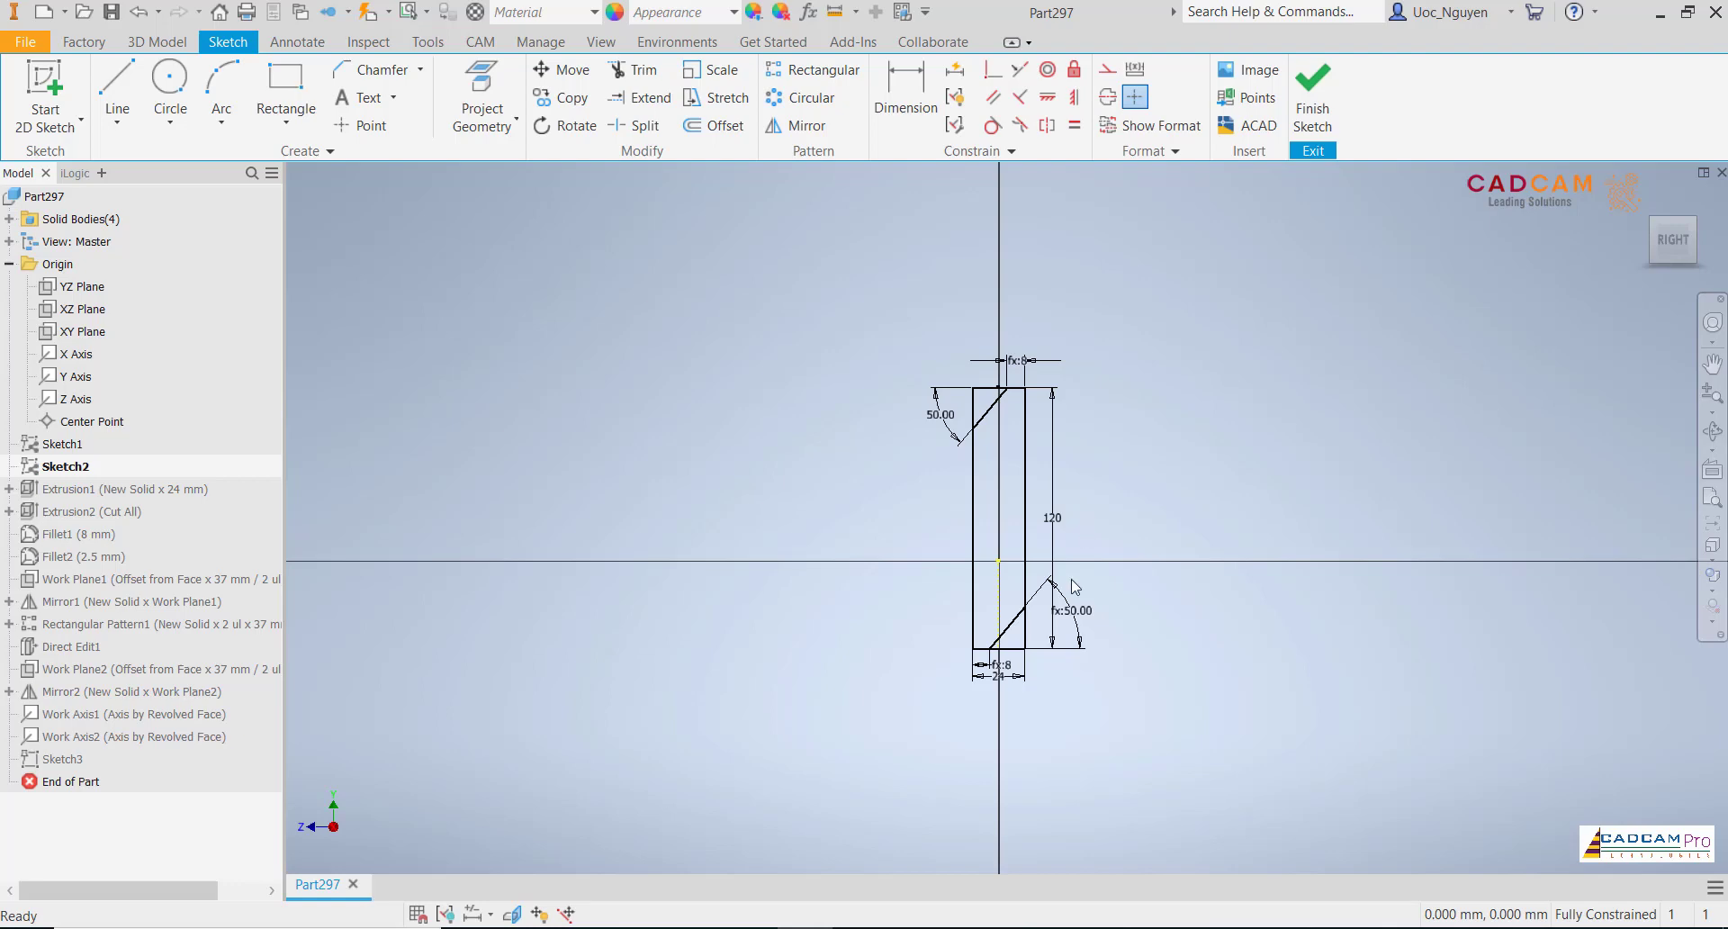
{"action": "scroll", "coordinate": [1049, 703], "scroll_direction": "down", "scroll_amount": 5}
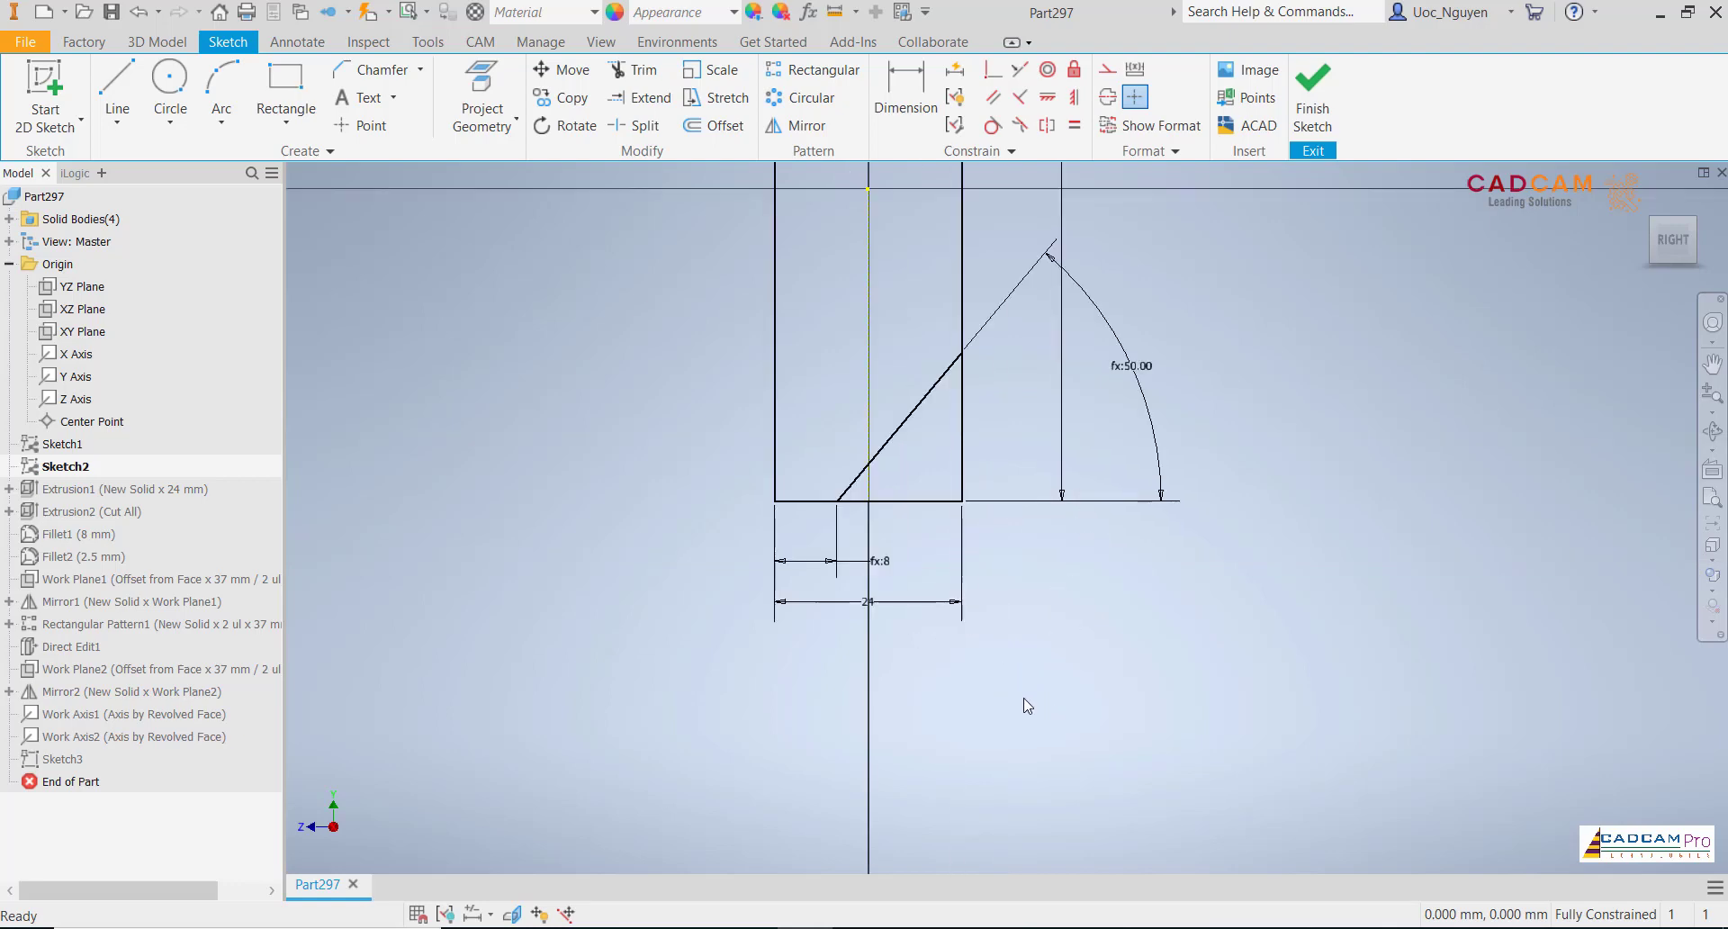
{"action": "double_click", "coordinate": [866, 604]}
{"action": "type", "text": "20"}
{"action": "key", "text": "Return"}
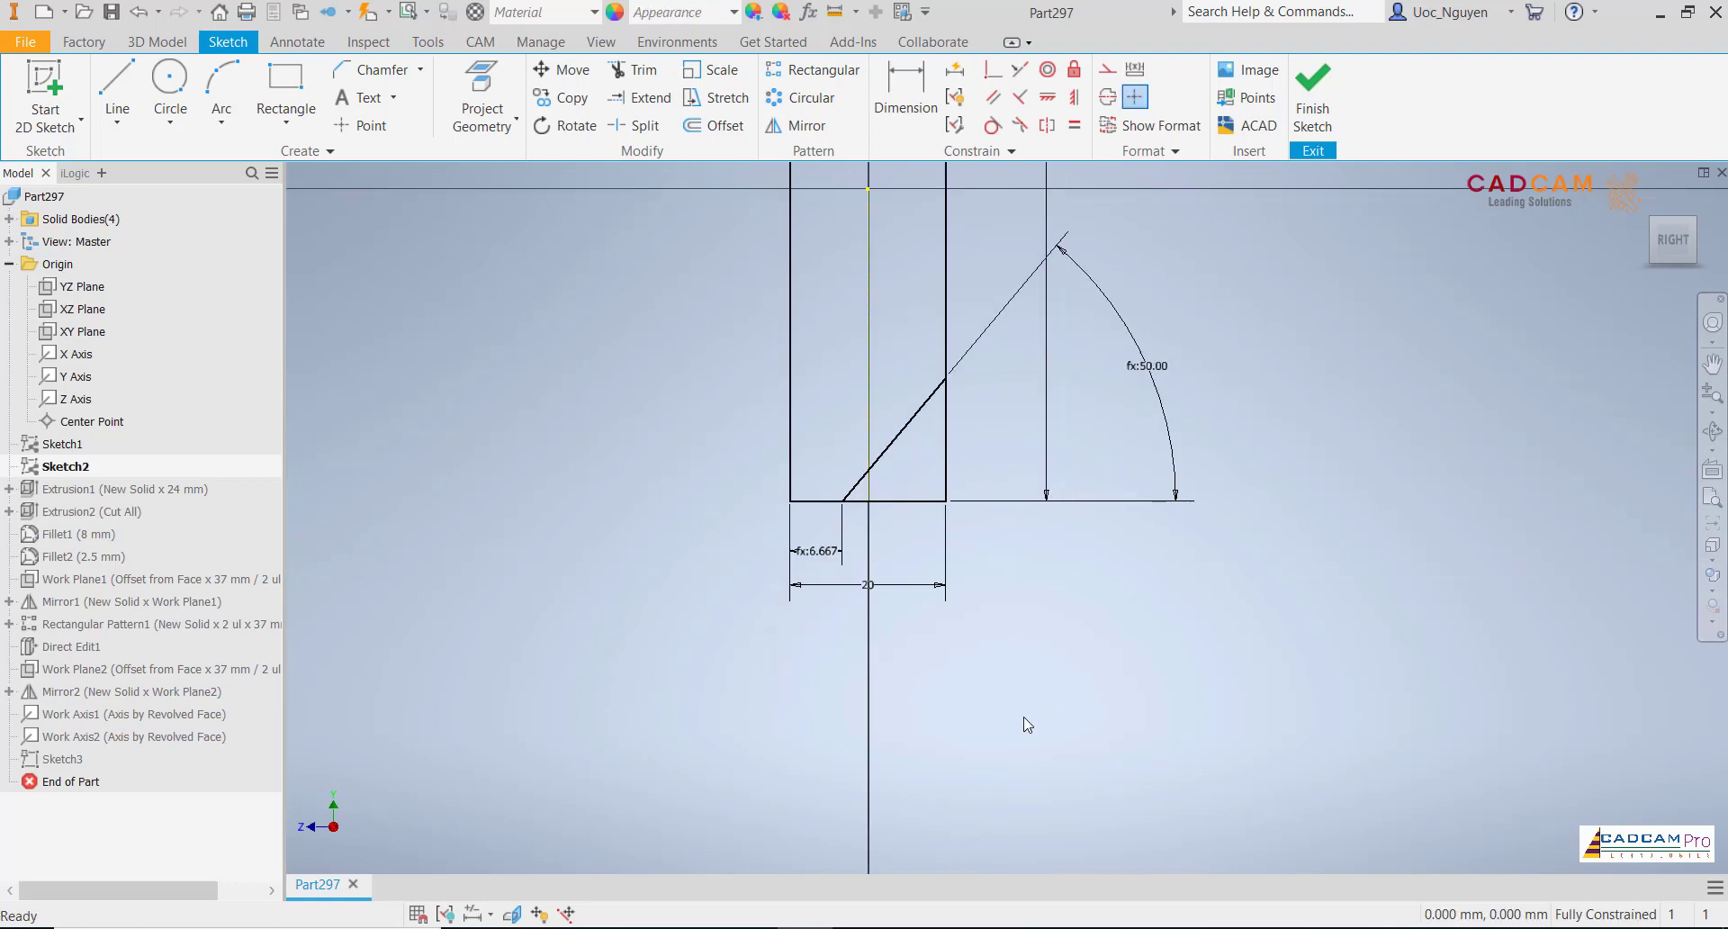
{"action": "scroll", "coordinate": [986, 740], "scroll_direction": "up", "scroll_amount": 4}
{"action": "scroll", "coordinate": [955, 362], "scroll_direction": "down", "scroll_amount": 3}
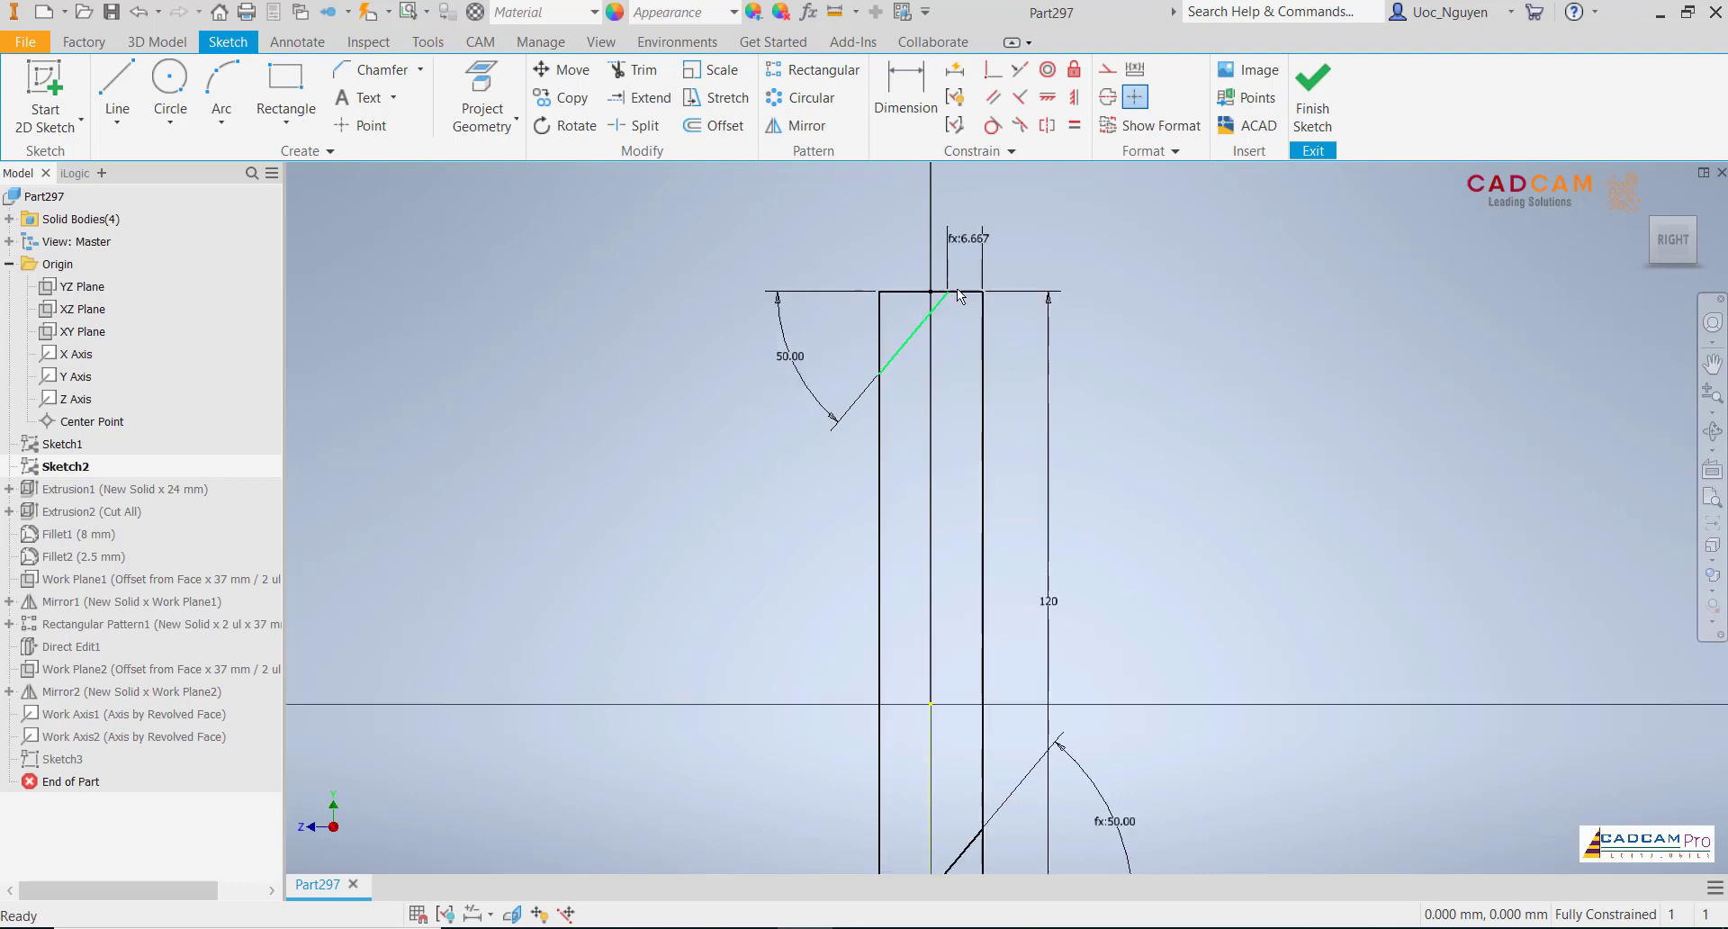
{"action": "left_click", "coordinate": [1301, 117]}
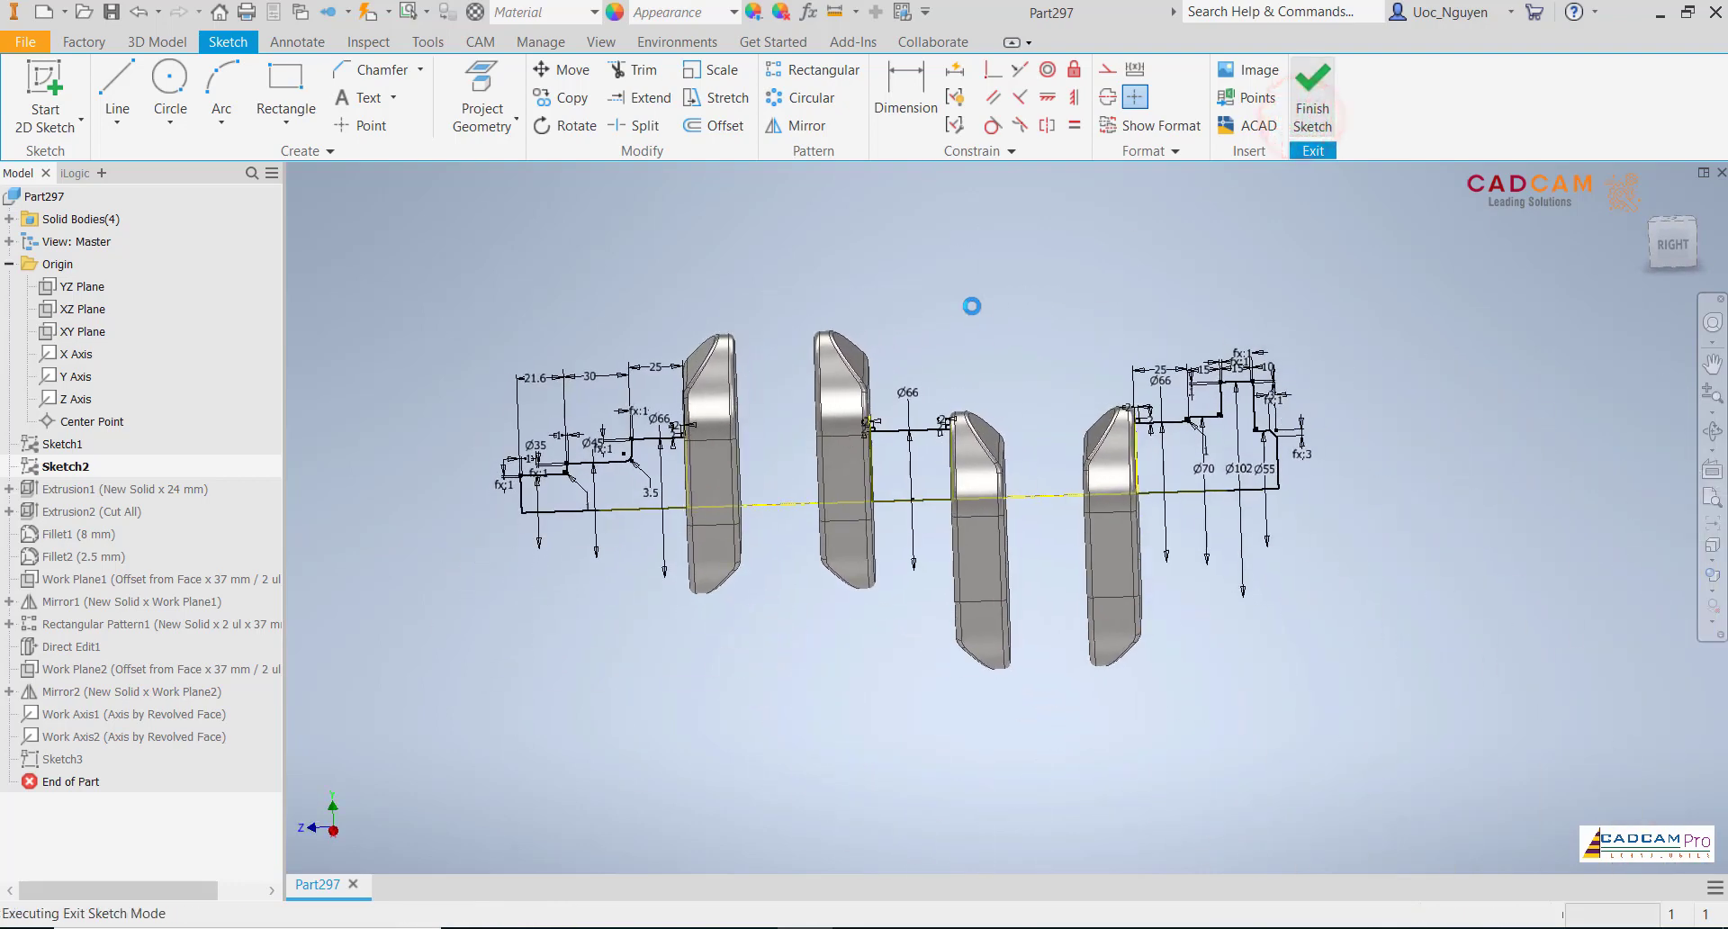
{"action": "left_click", "coordinate": [469, 200]}
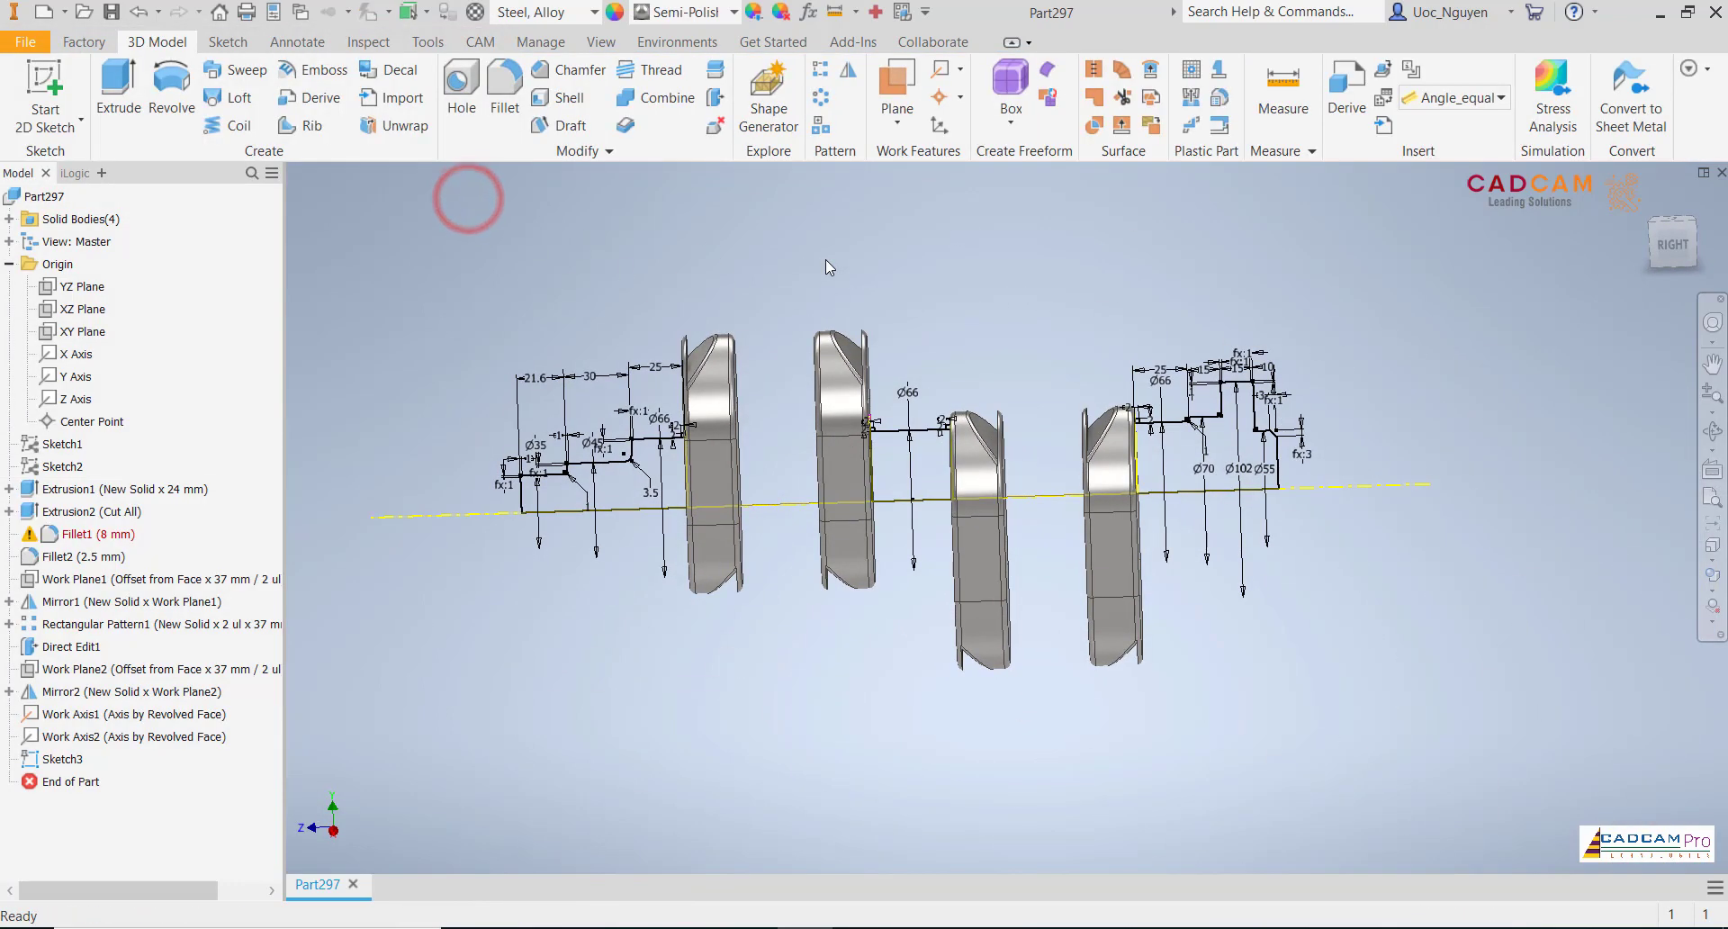
- Reopen and finish the web sketch again, accepting the fillet error on rebuild
{"action": "left_click", "coordinate": [825, 260]}
{"action": "scroll", "coordinate": [684, 383], "scroll_direction": "down", "scroll_amount": 3}
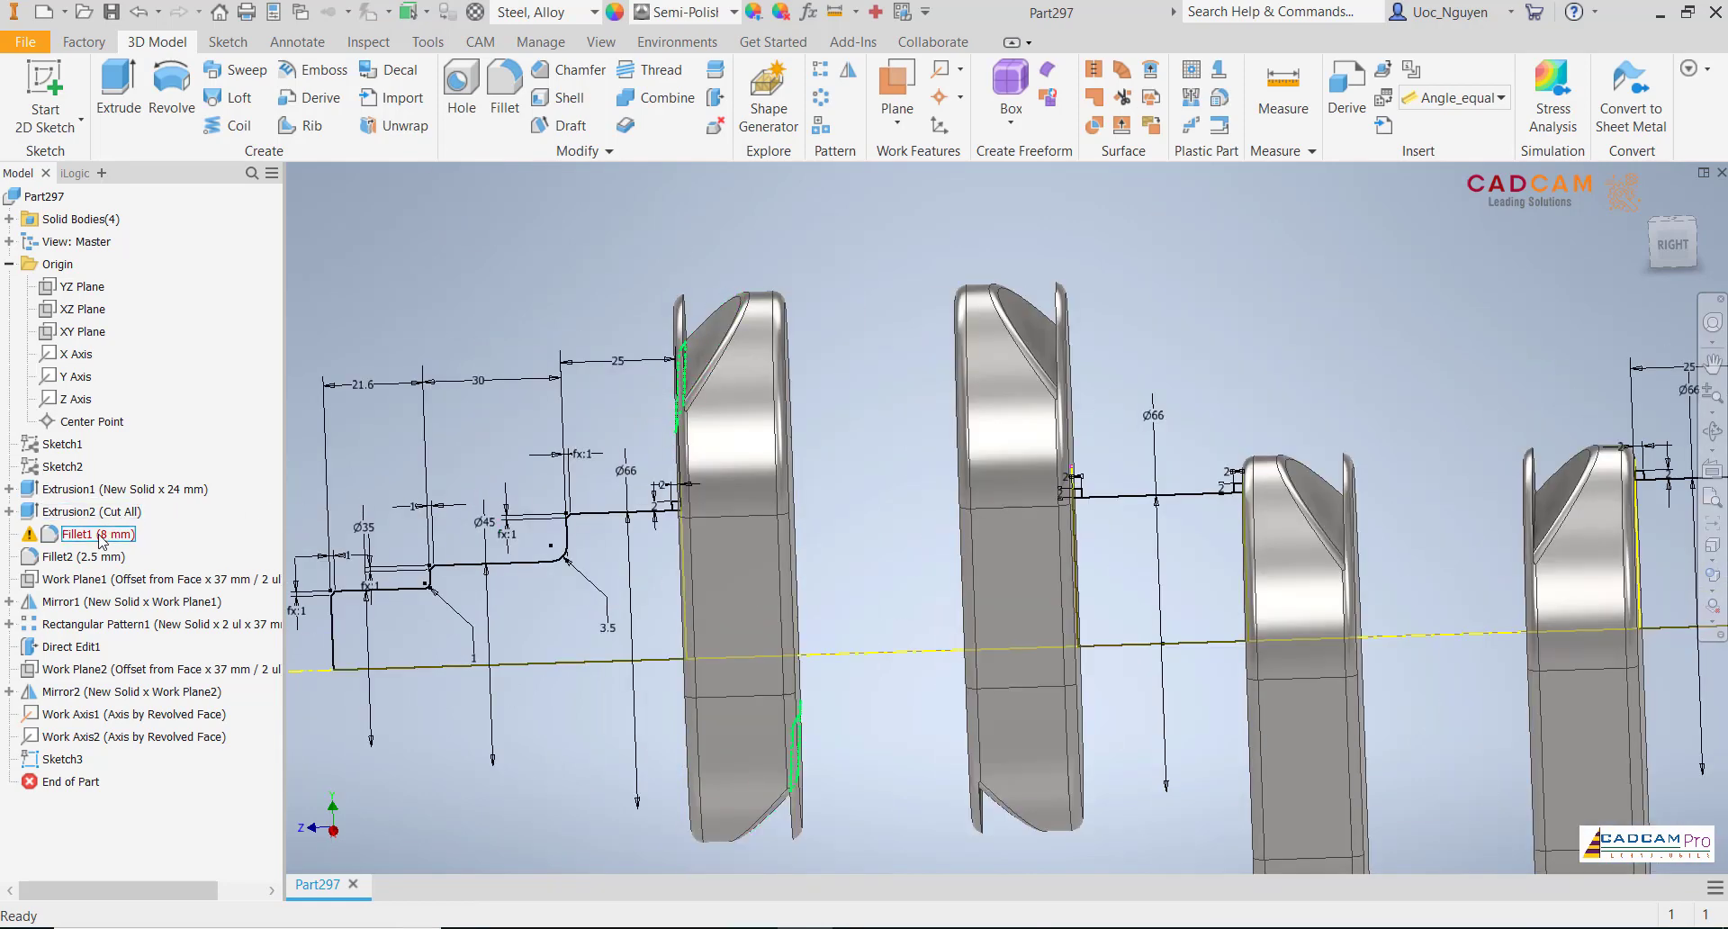
{"action": "right_click", "coordinate": [96, 520]}
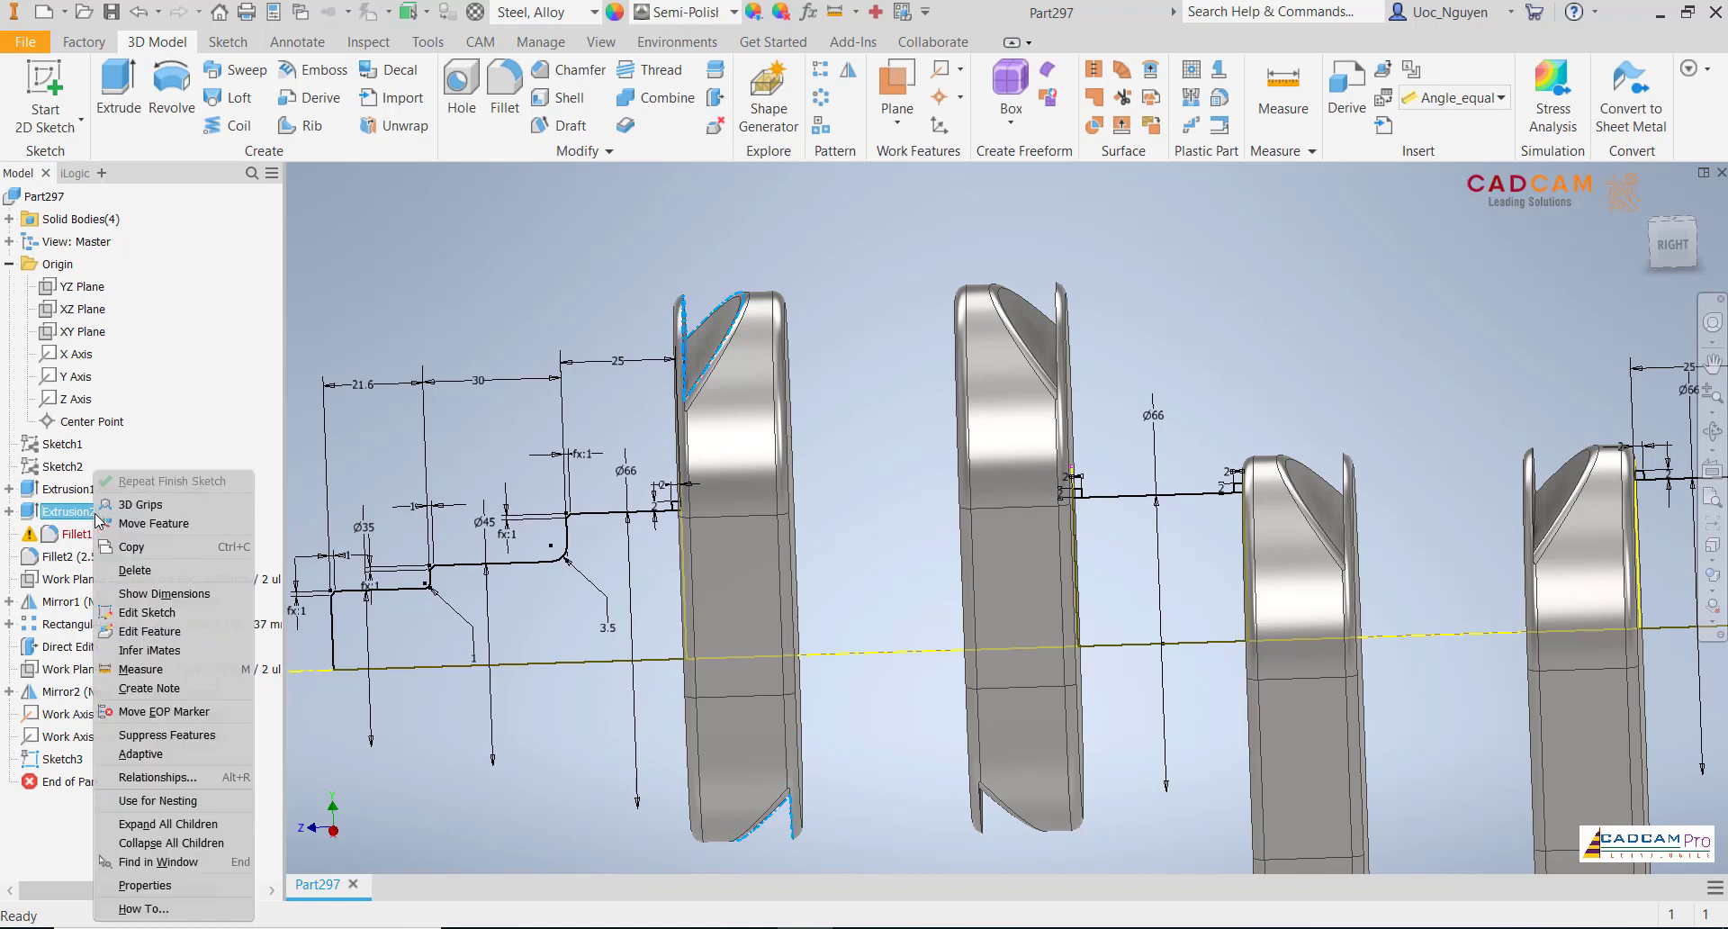
{"action": "left_click", "coordinate": [150, 426]}
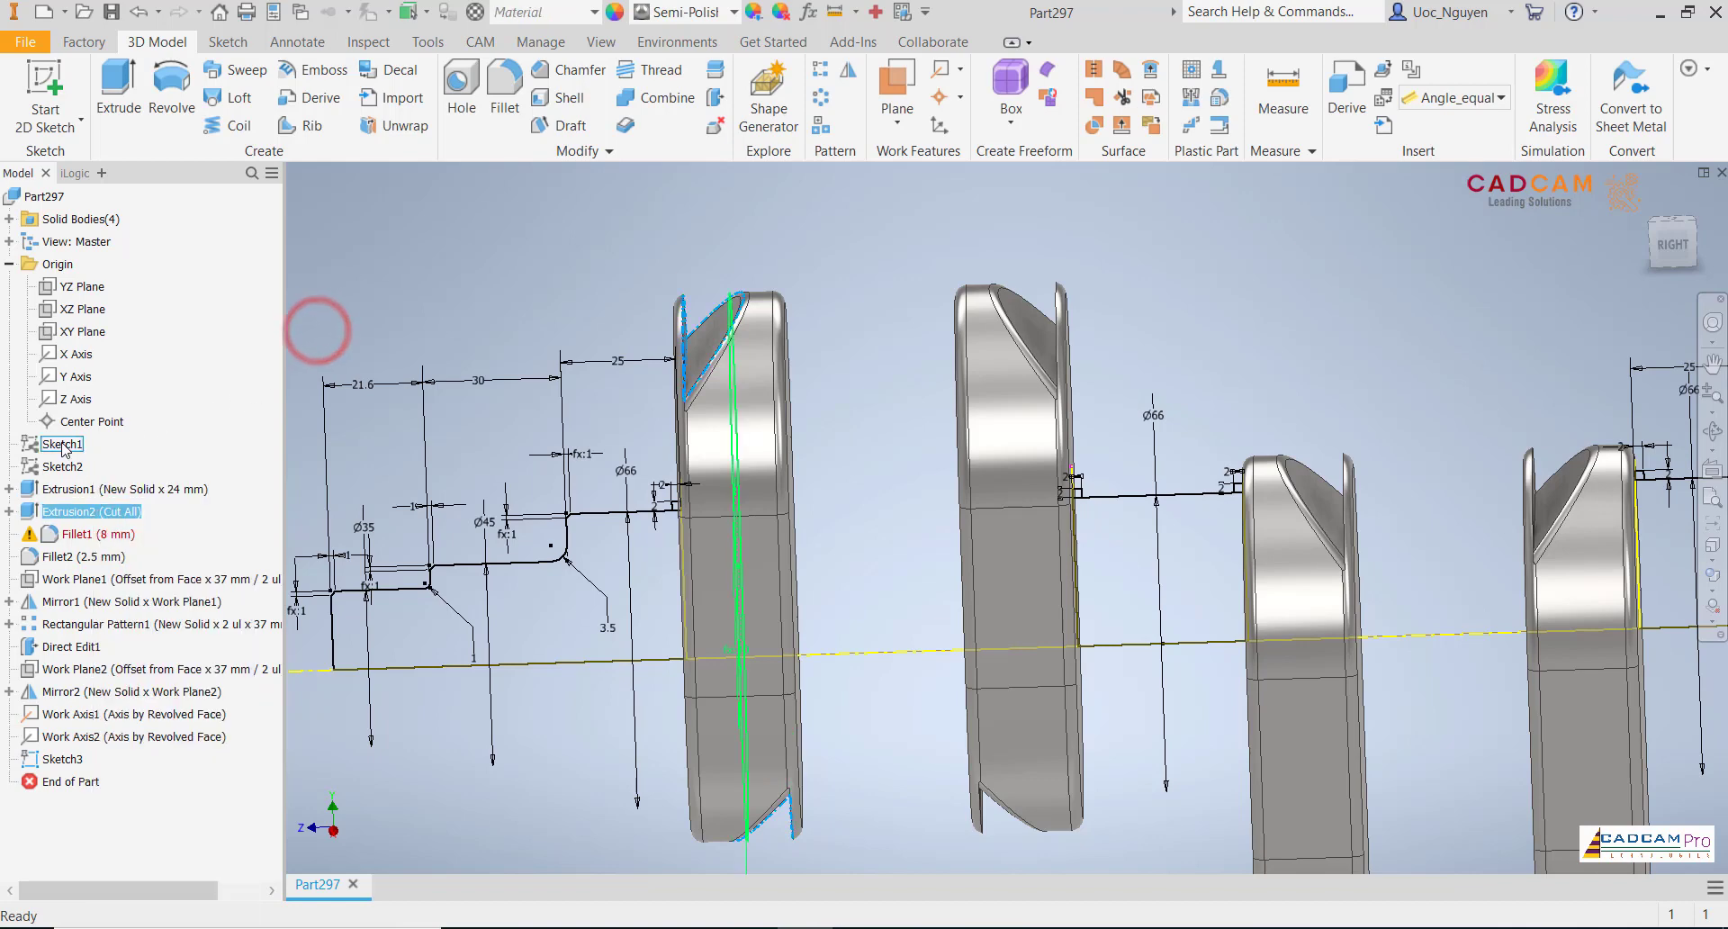
{"action": "right_click", "coordinate": [61, 468]}
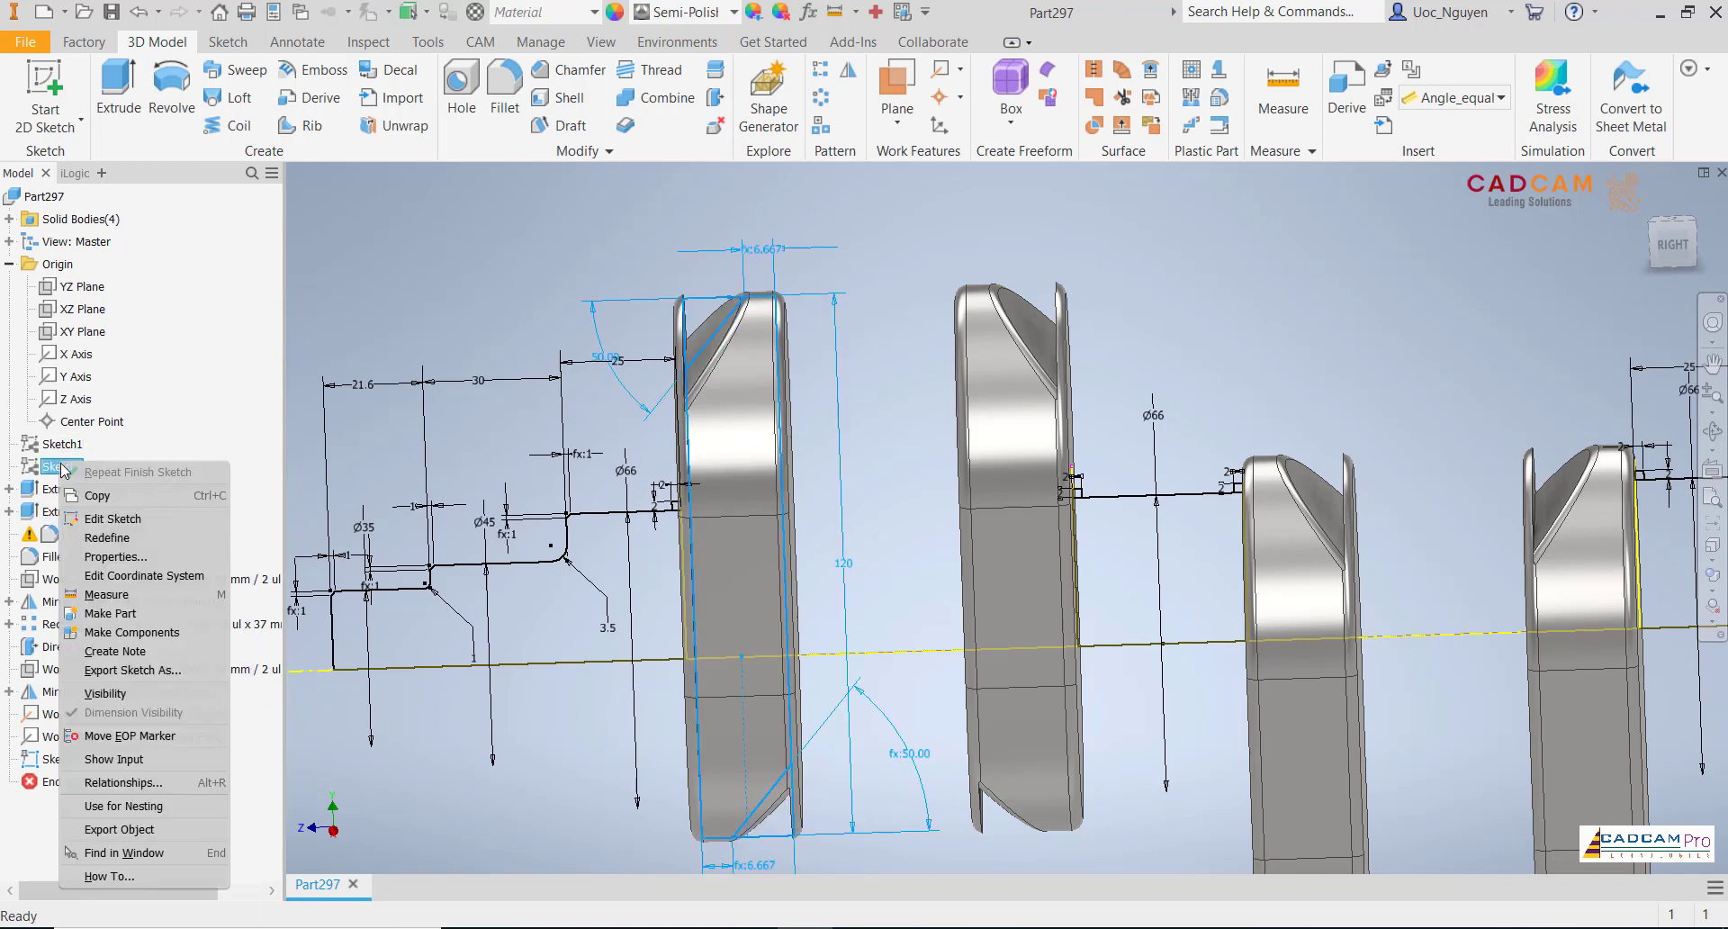
{"action": "left_click", "coordinate": [105, 514]}
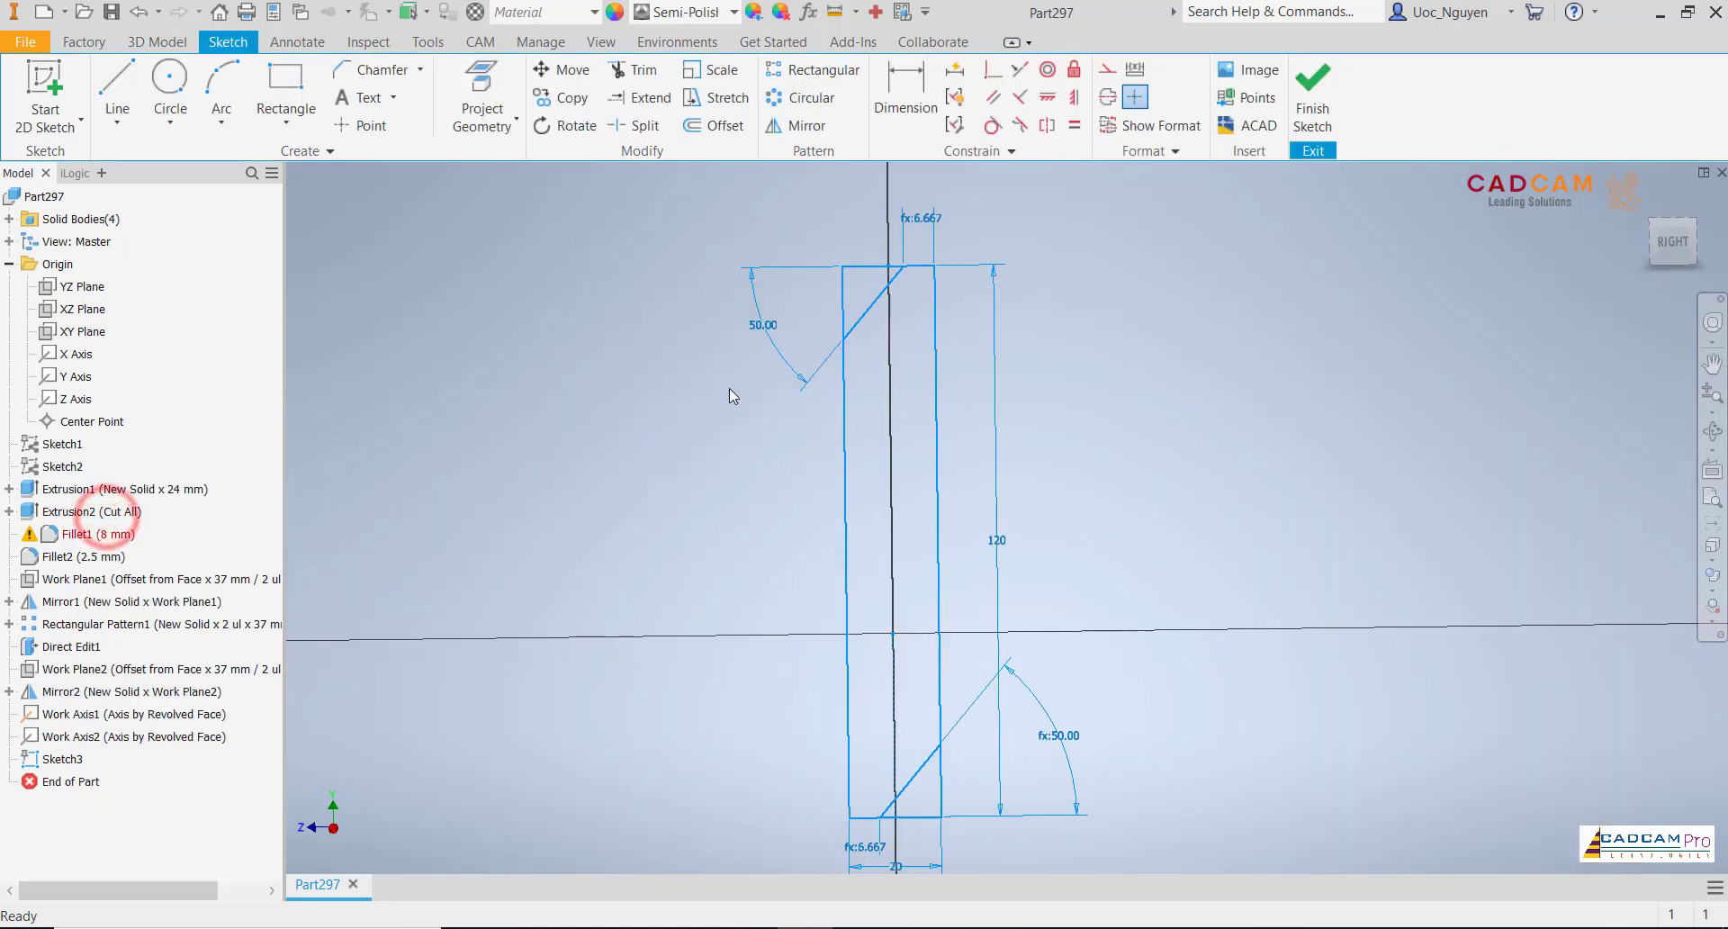
{"action": "left_click", "coordinate": [1327, 117]}
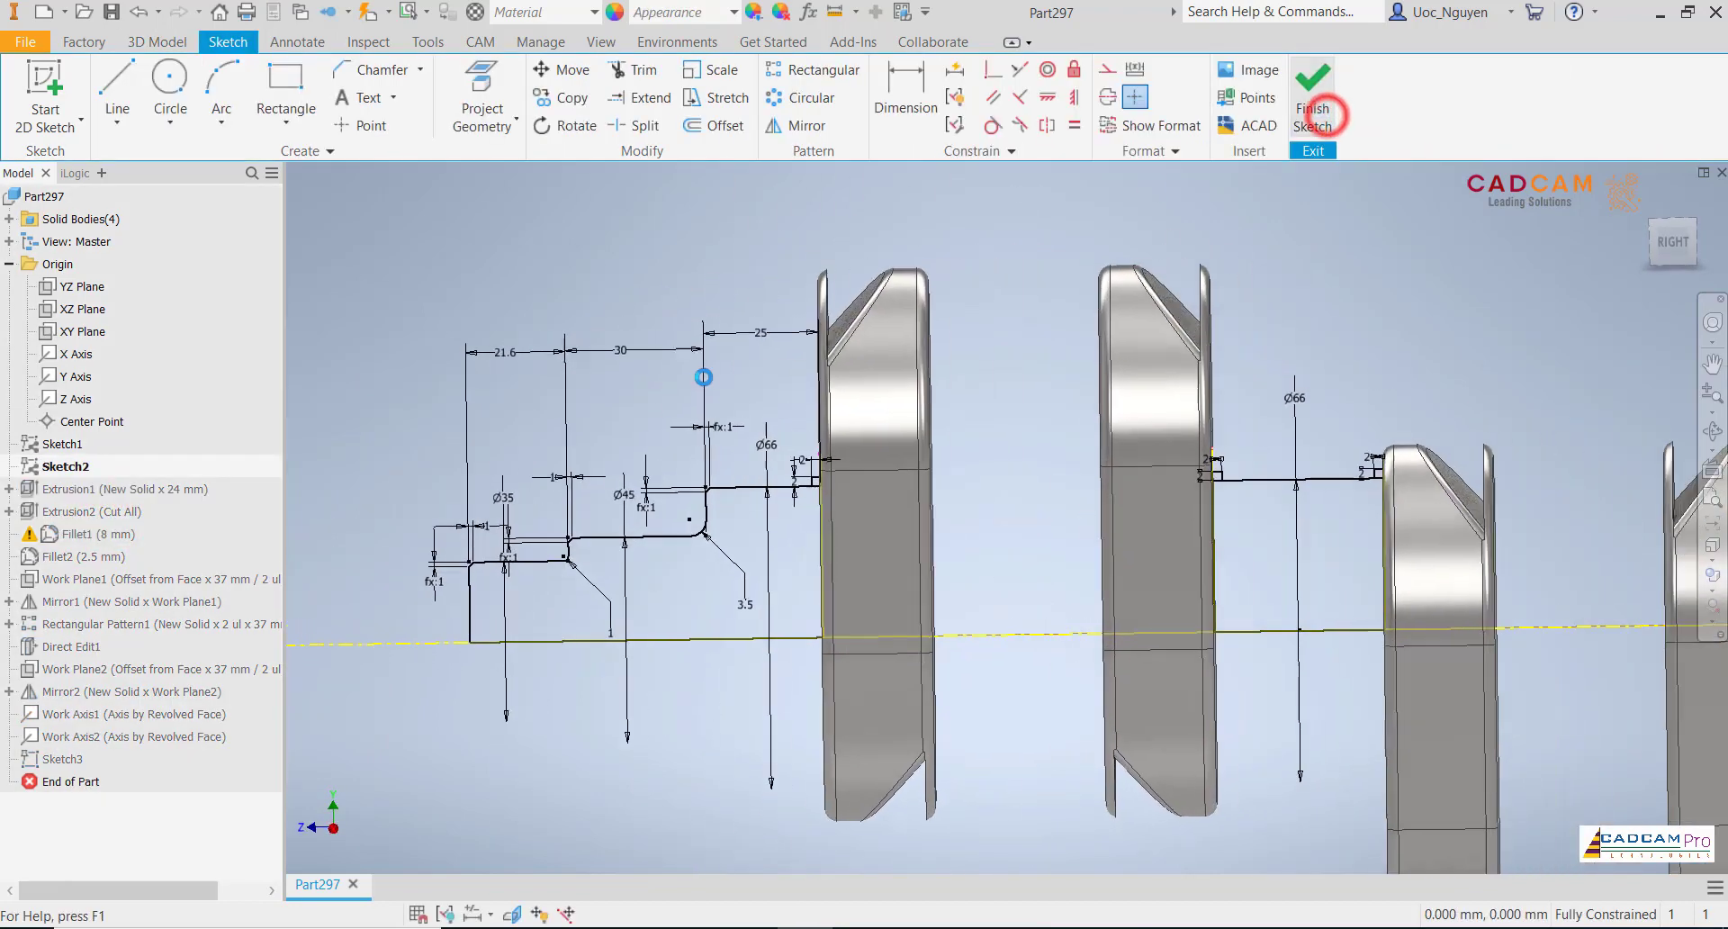
{"action": "left_click", "coordinate": [459, 197]}
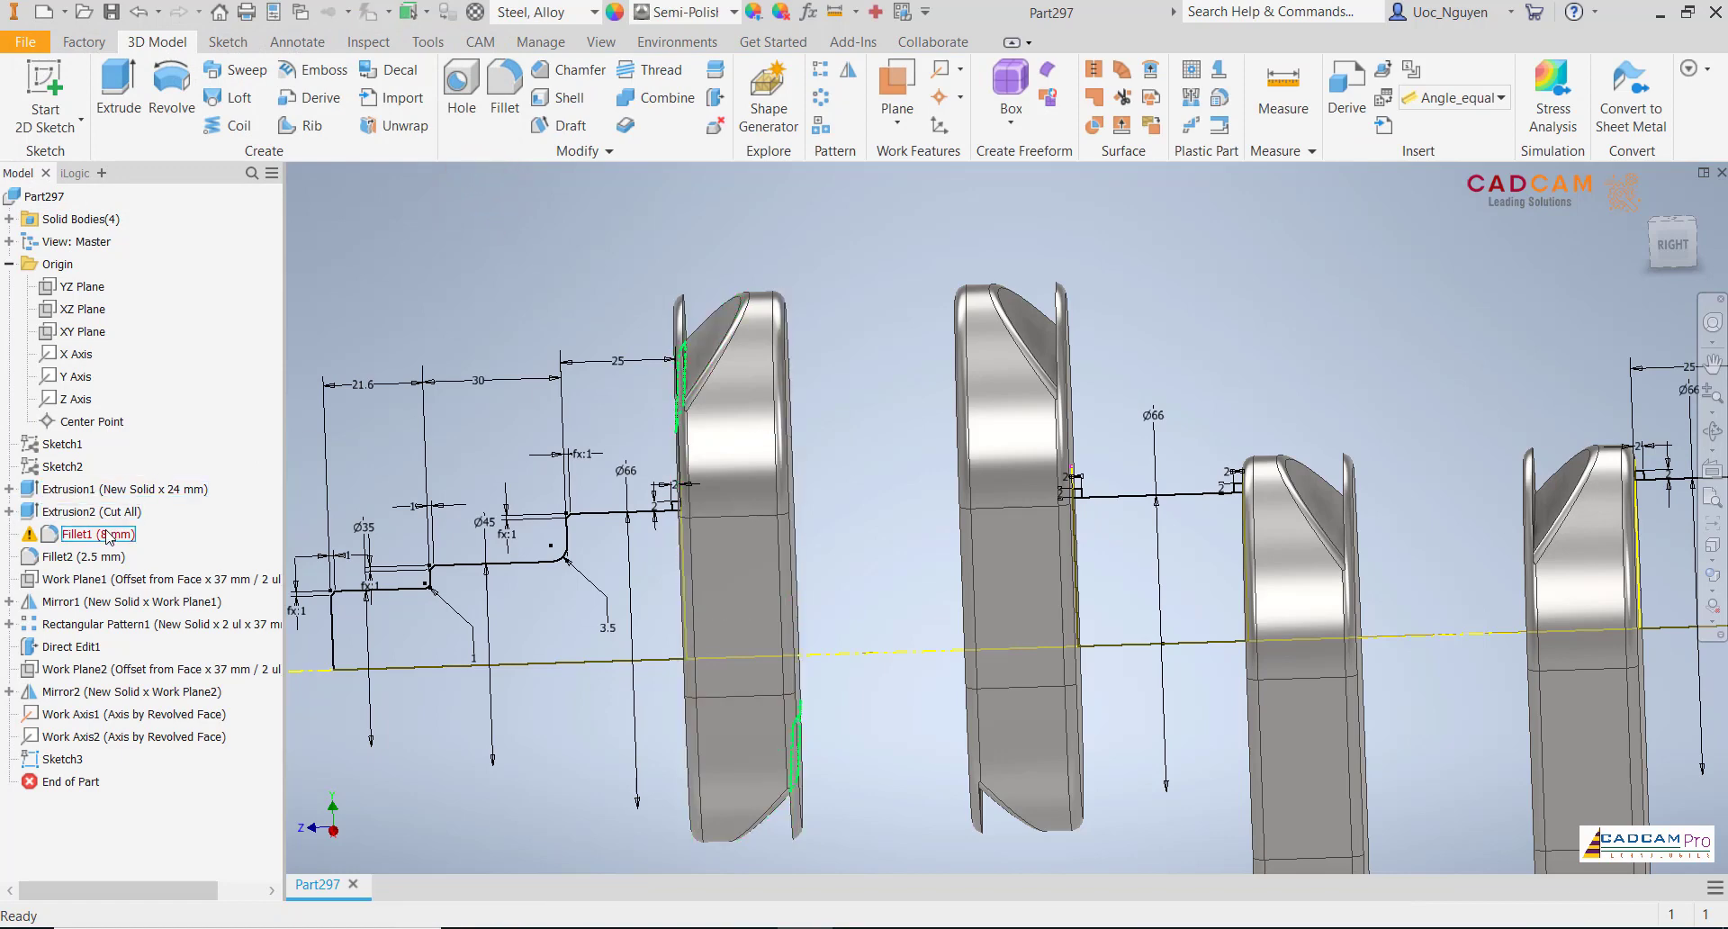
- Change Extrusion1's distance from 24 mm to 20 mm
{"action": "left_click", "coordinate": [70, 445]}
{"action": "right_click", "coordinate": [71, 445]}
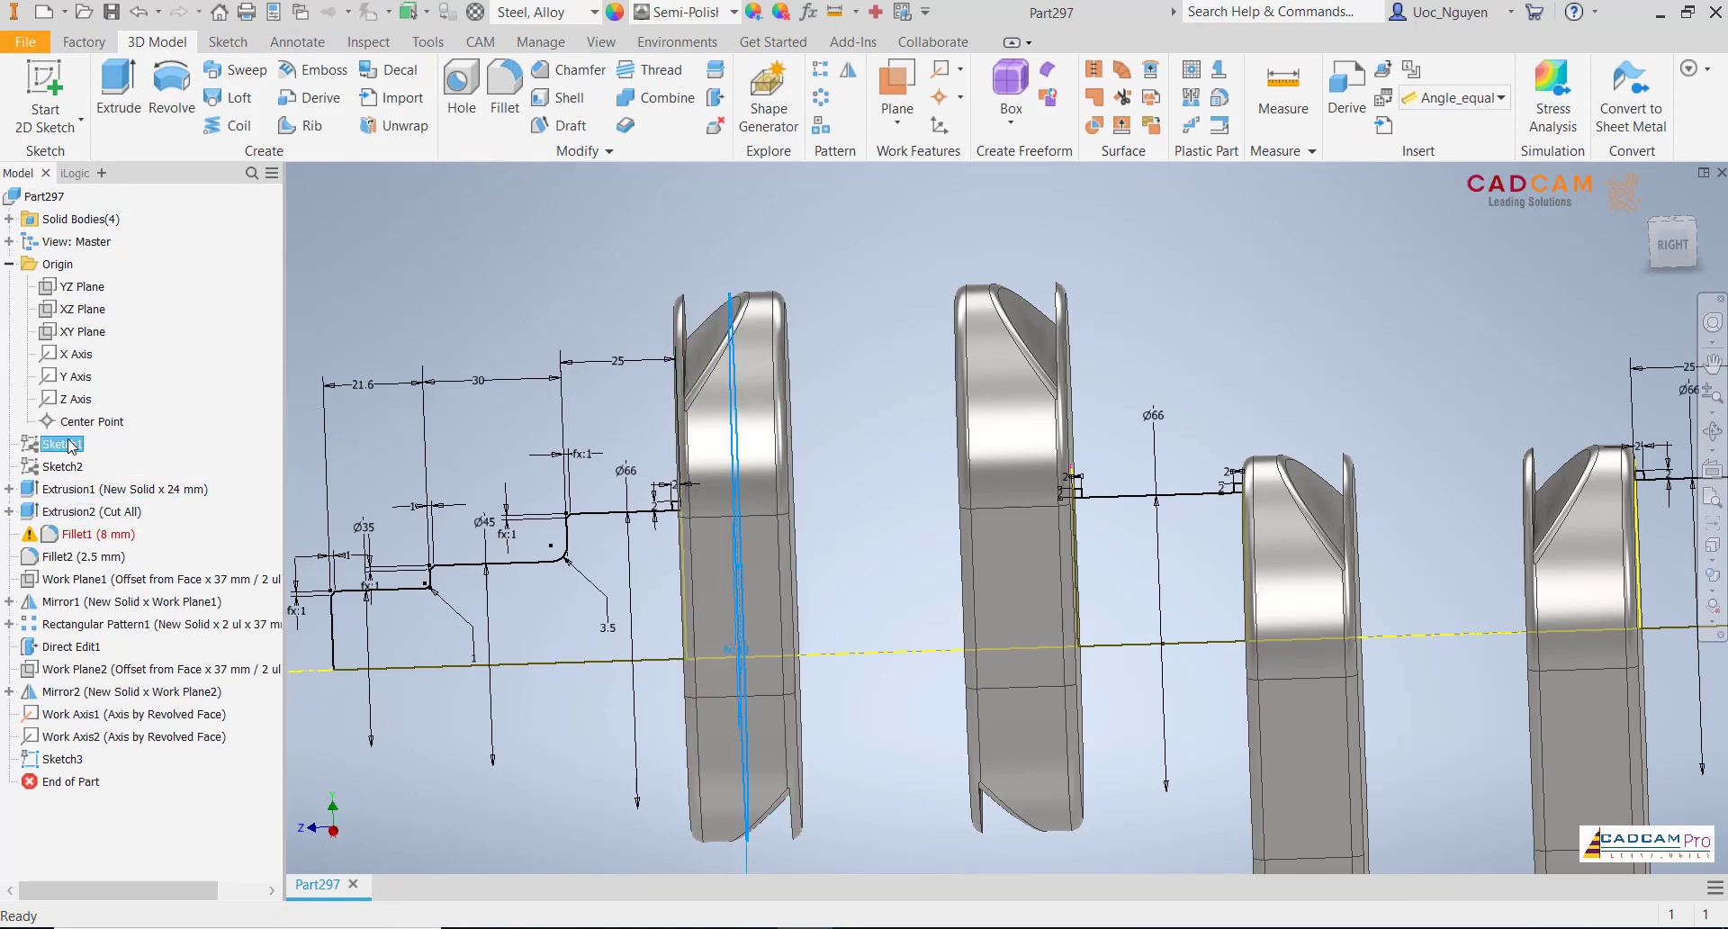
{"action": "left_click", "coordinate": [333, 329]}
{"action": "right_click", "coordinate": [138, 491]}
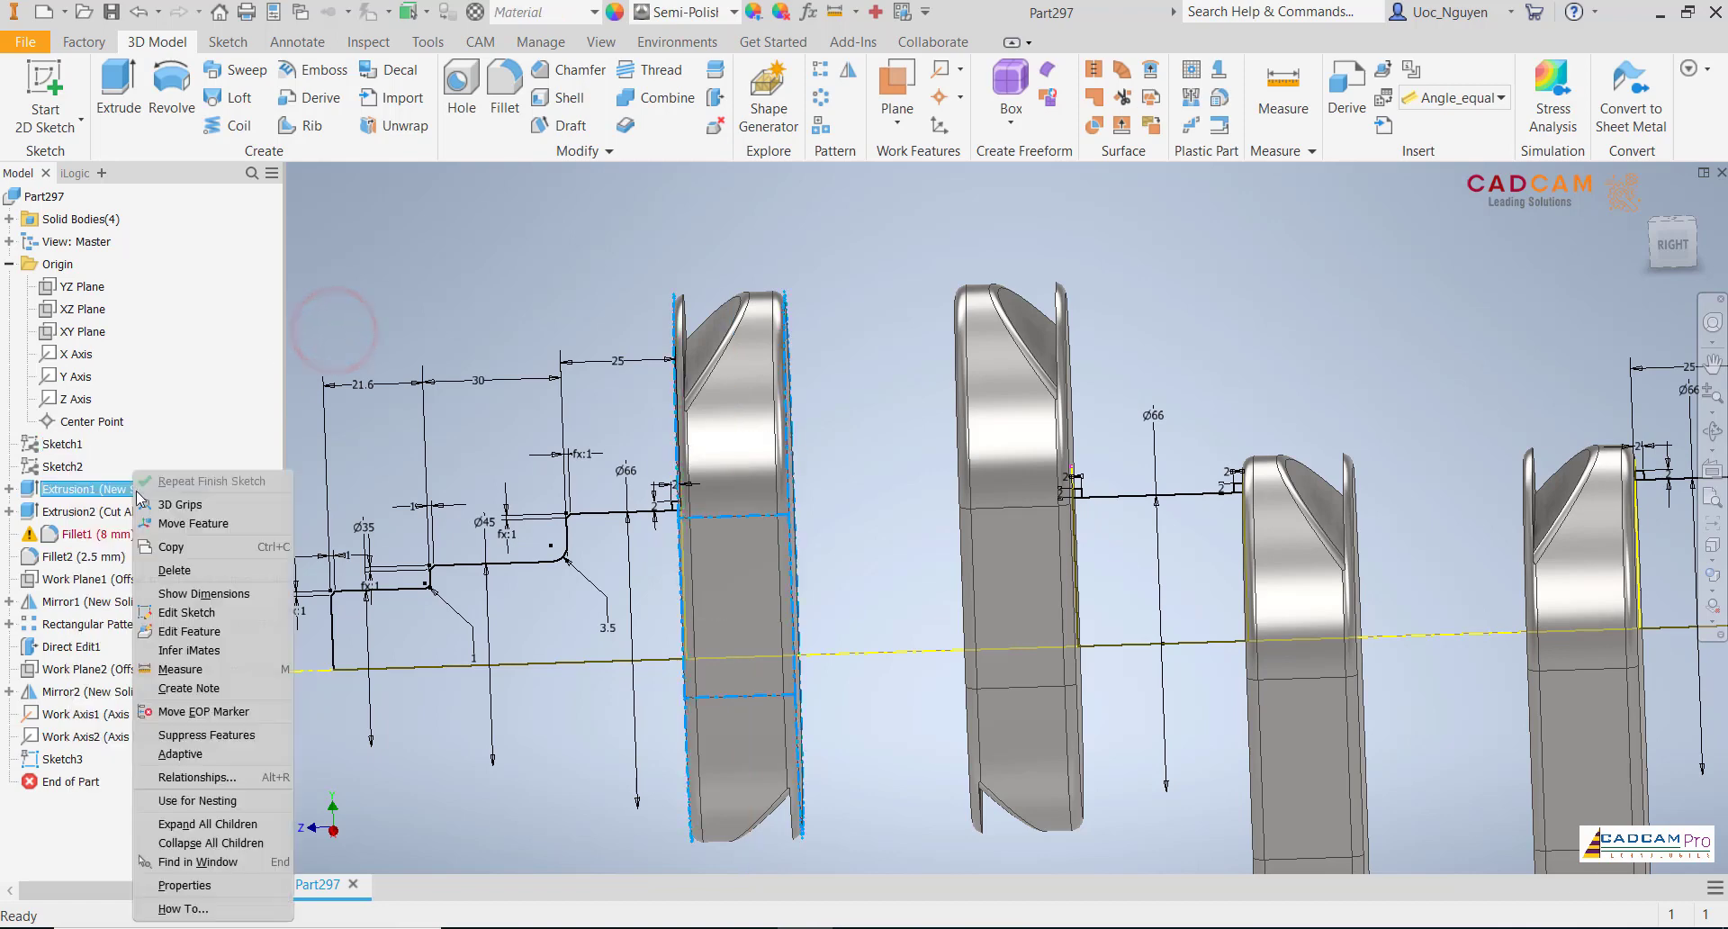
{"action": "left_click", "coordinate": [188, 631]}
{"action": "left_click", "coordinate": [463, 281]}
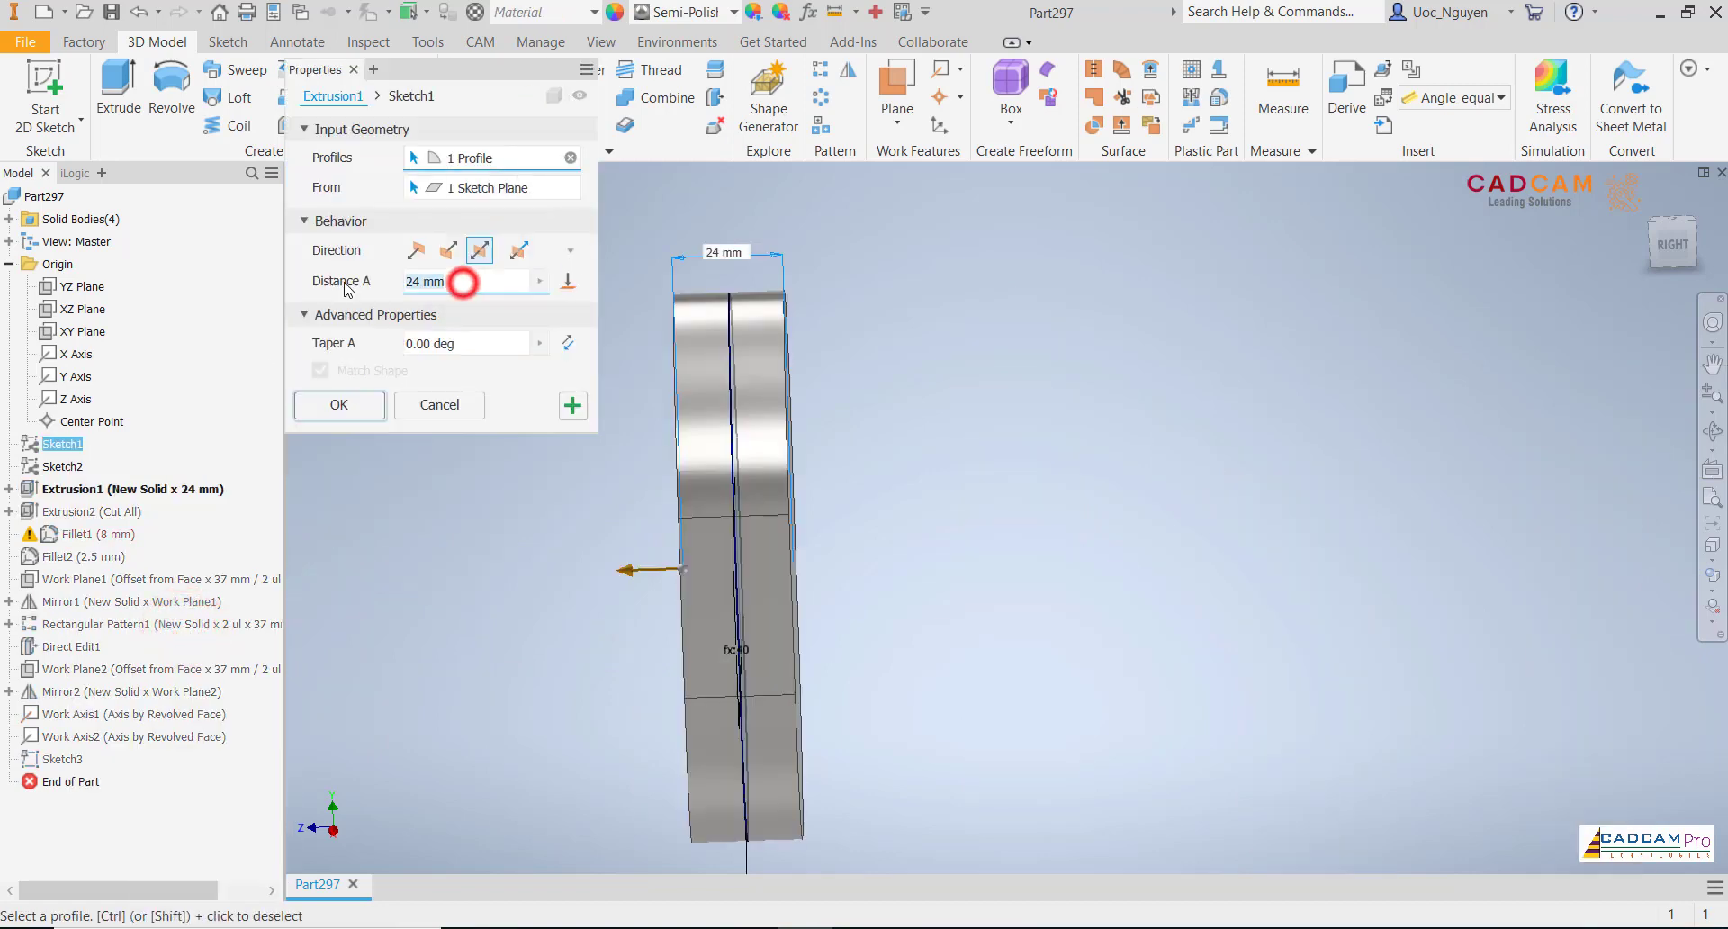
{"action": "type", "text": "20"}
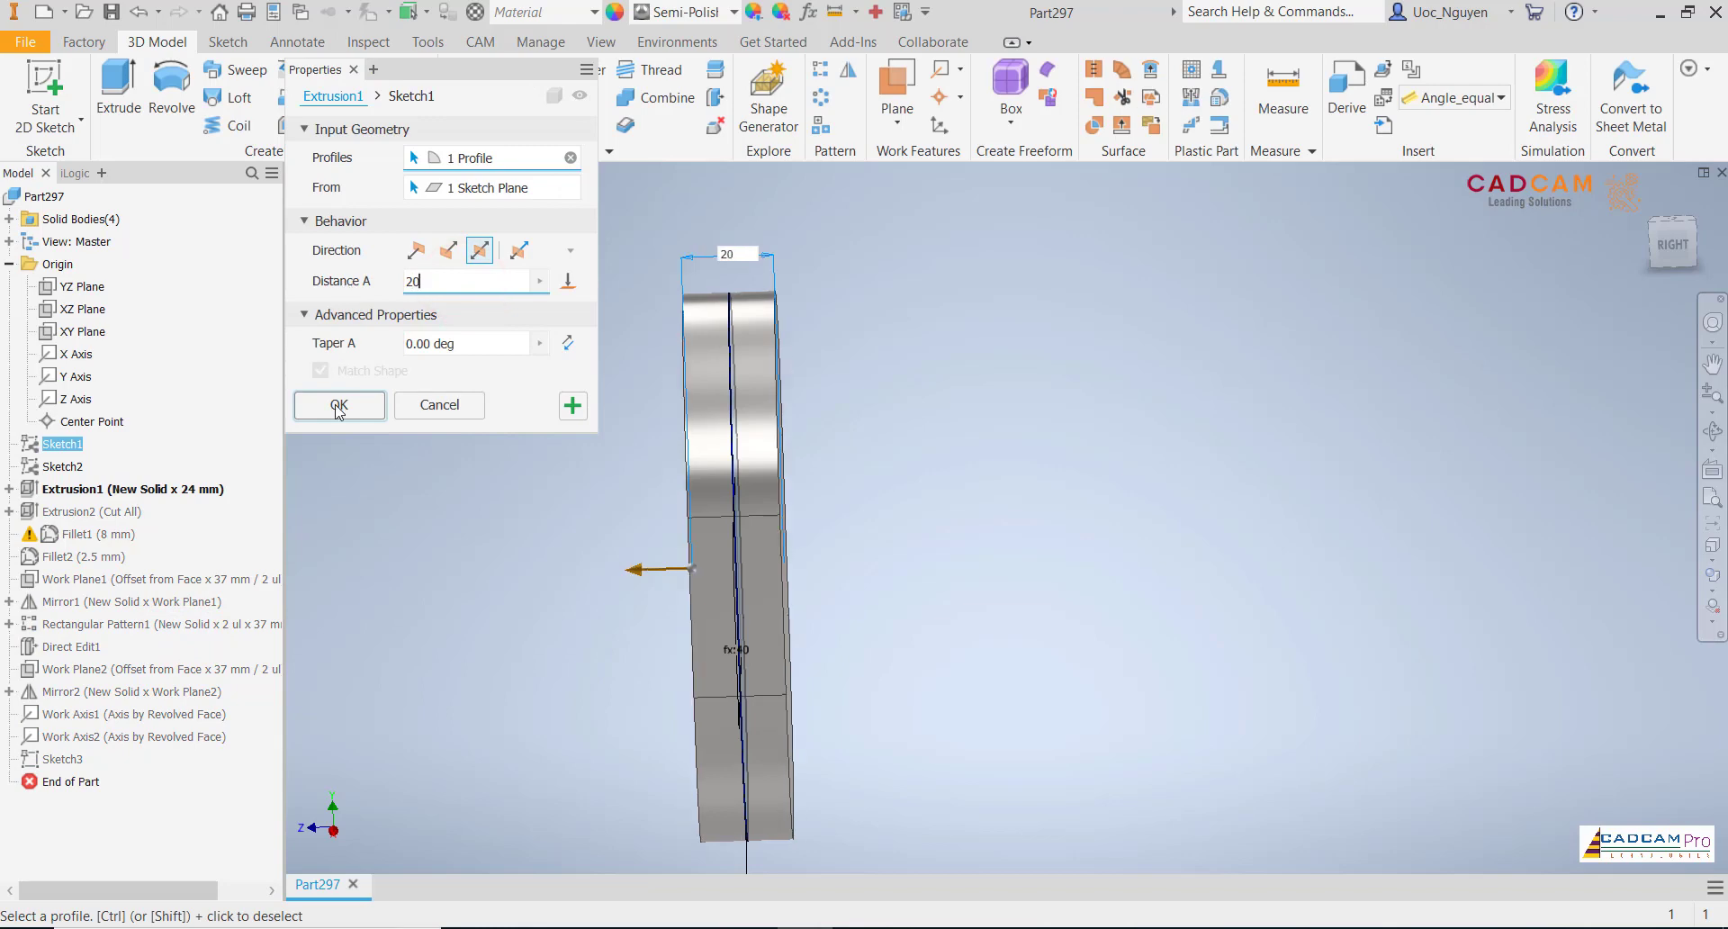
{"action": "left_click", "coordinate": [338, 405]}
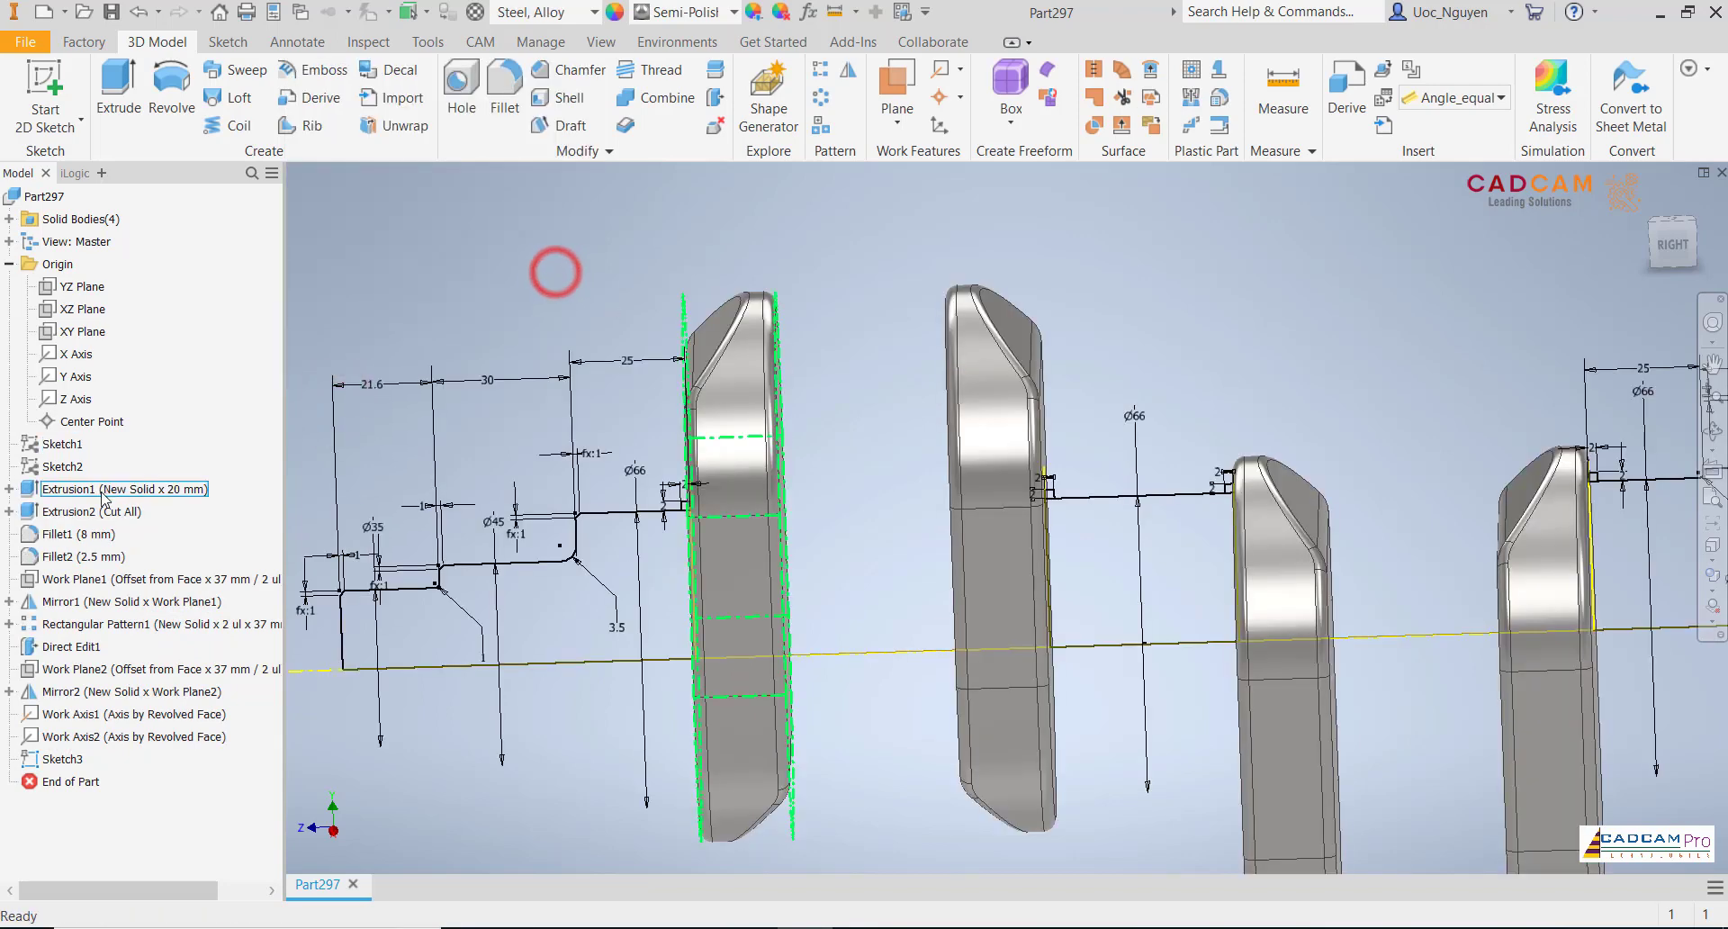
{"action": "left_click", "coordinate": [1674, 243]}
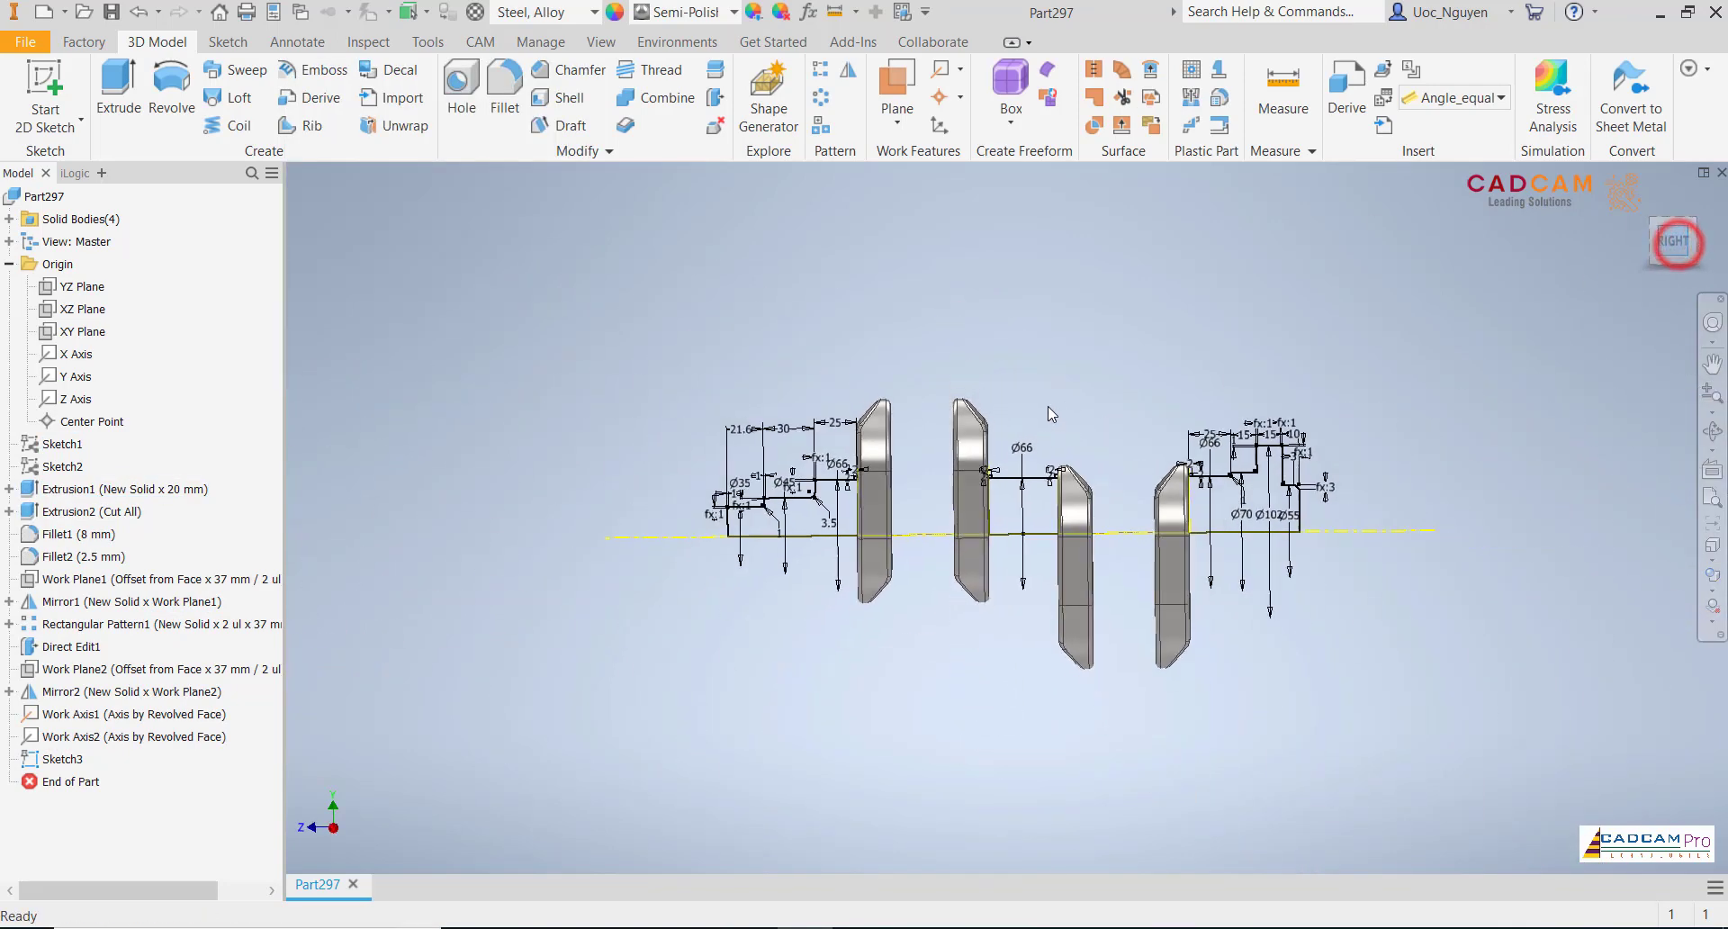
- Look over the crank webs, then reopen Sketch3 for editing
{"action": "scroll", "coordinate": [1053, 401], "scroll_direction": "up", "scroll_amount": 5}
{"action": "middle_click_drag", "start_coordinate": [1068, 387], "coordinate": [871, 415]}
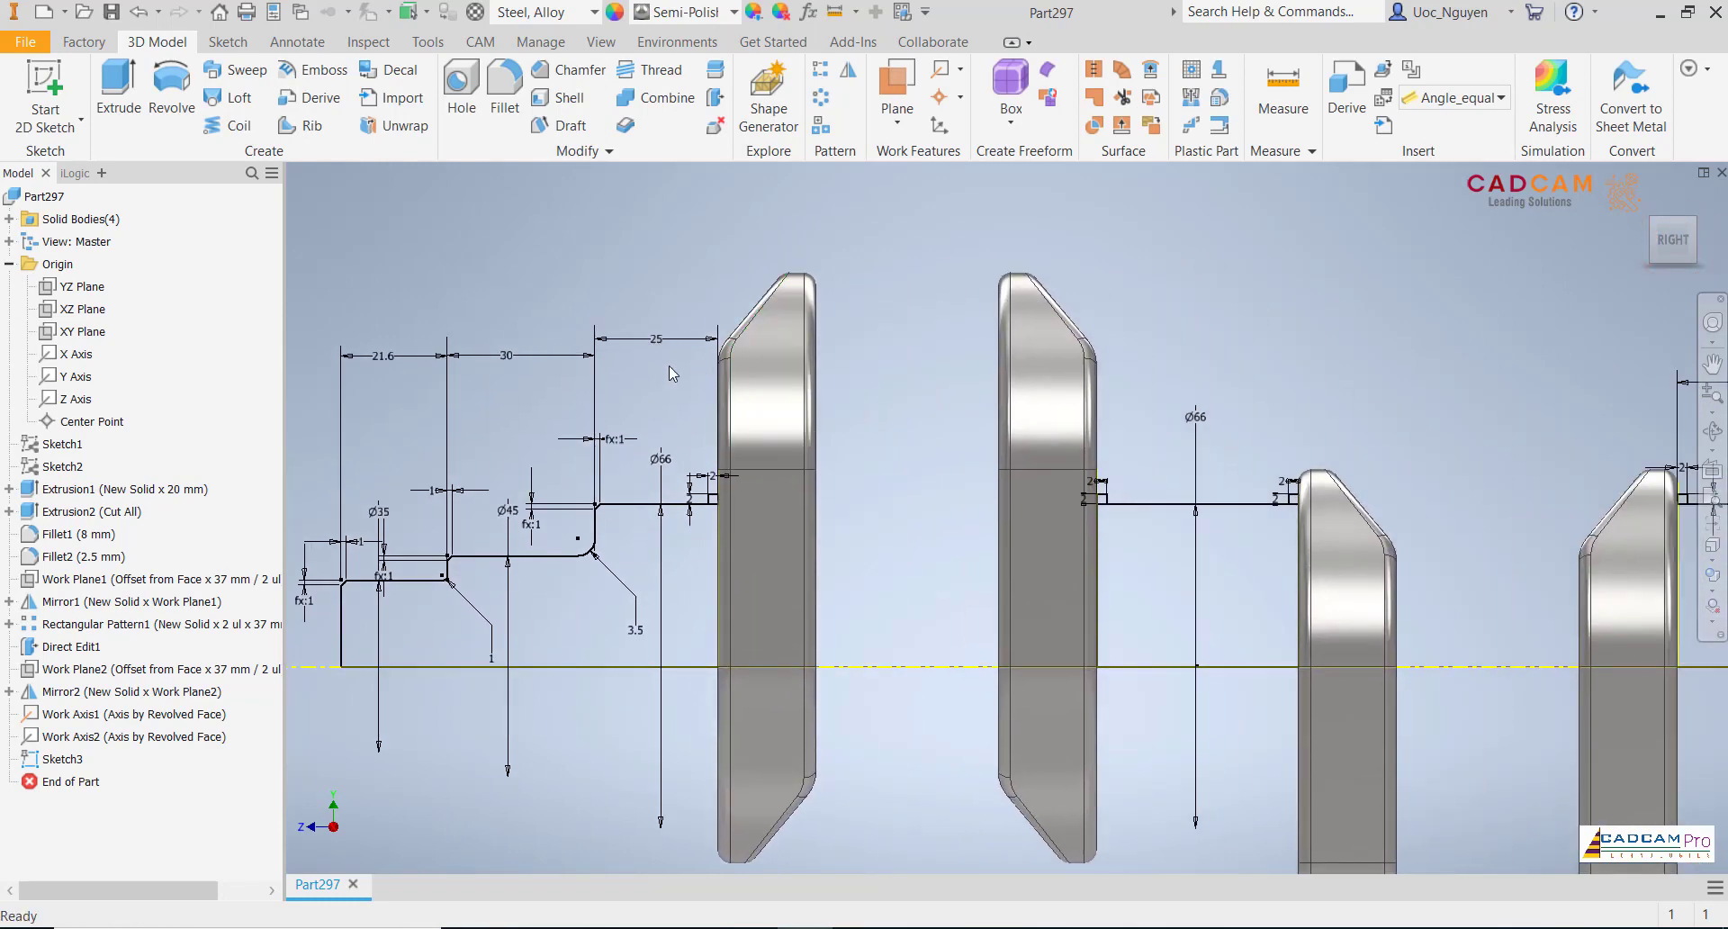
{"action": "scroll", "coordinate": [702, 500], "scroll_direction": "up", "scroll_amount": 3}
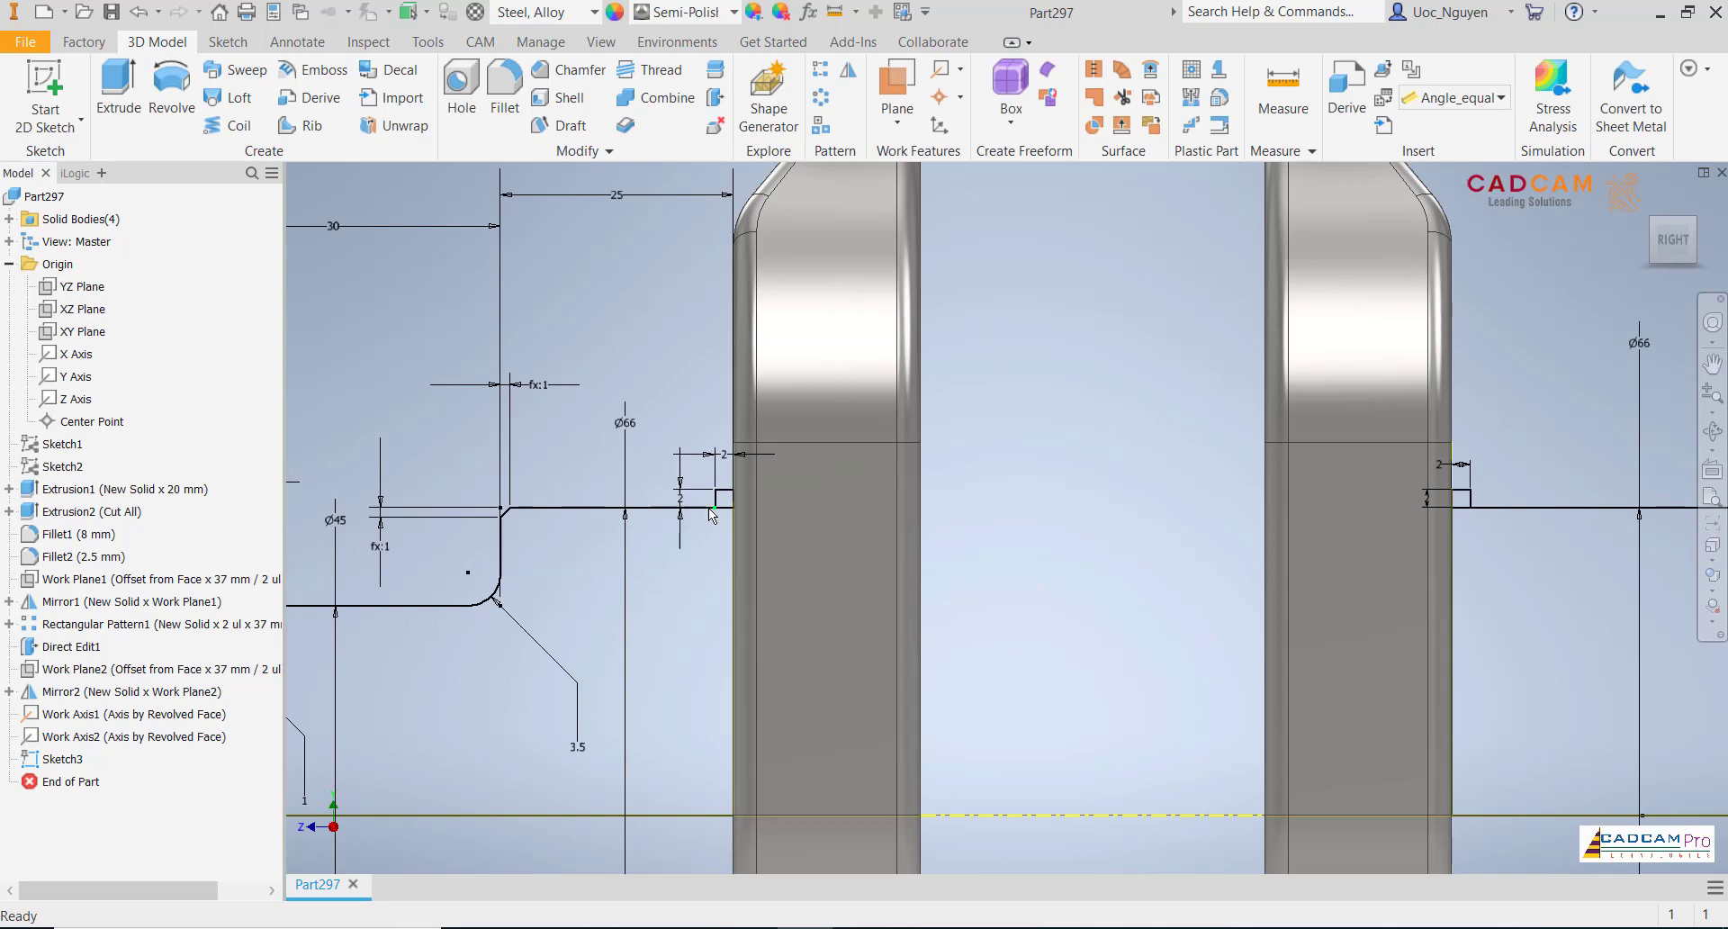
{"action": "scroll", "coordinate": [707, 515], "scroll_direction": "down", "scroll_amount": 3}
{"action": "scroll", "coordinate": [856, 536], "scroll_direction": "down", "scroll_amount": 3}
{"action": "middle_click_drag", "start_coordinate": [856, 536], "coordinate": [823, 495]}
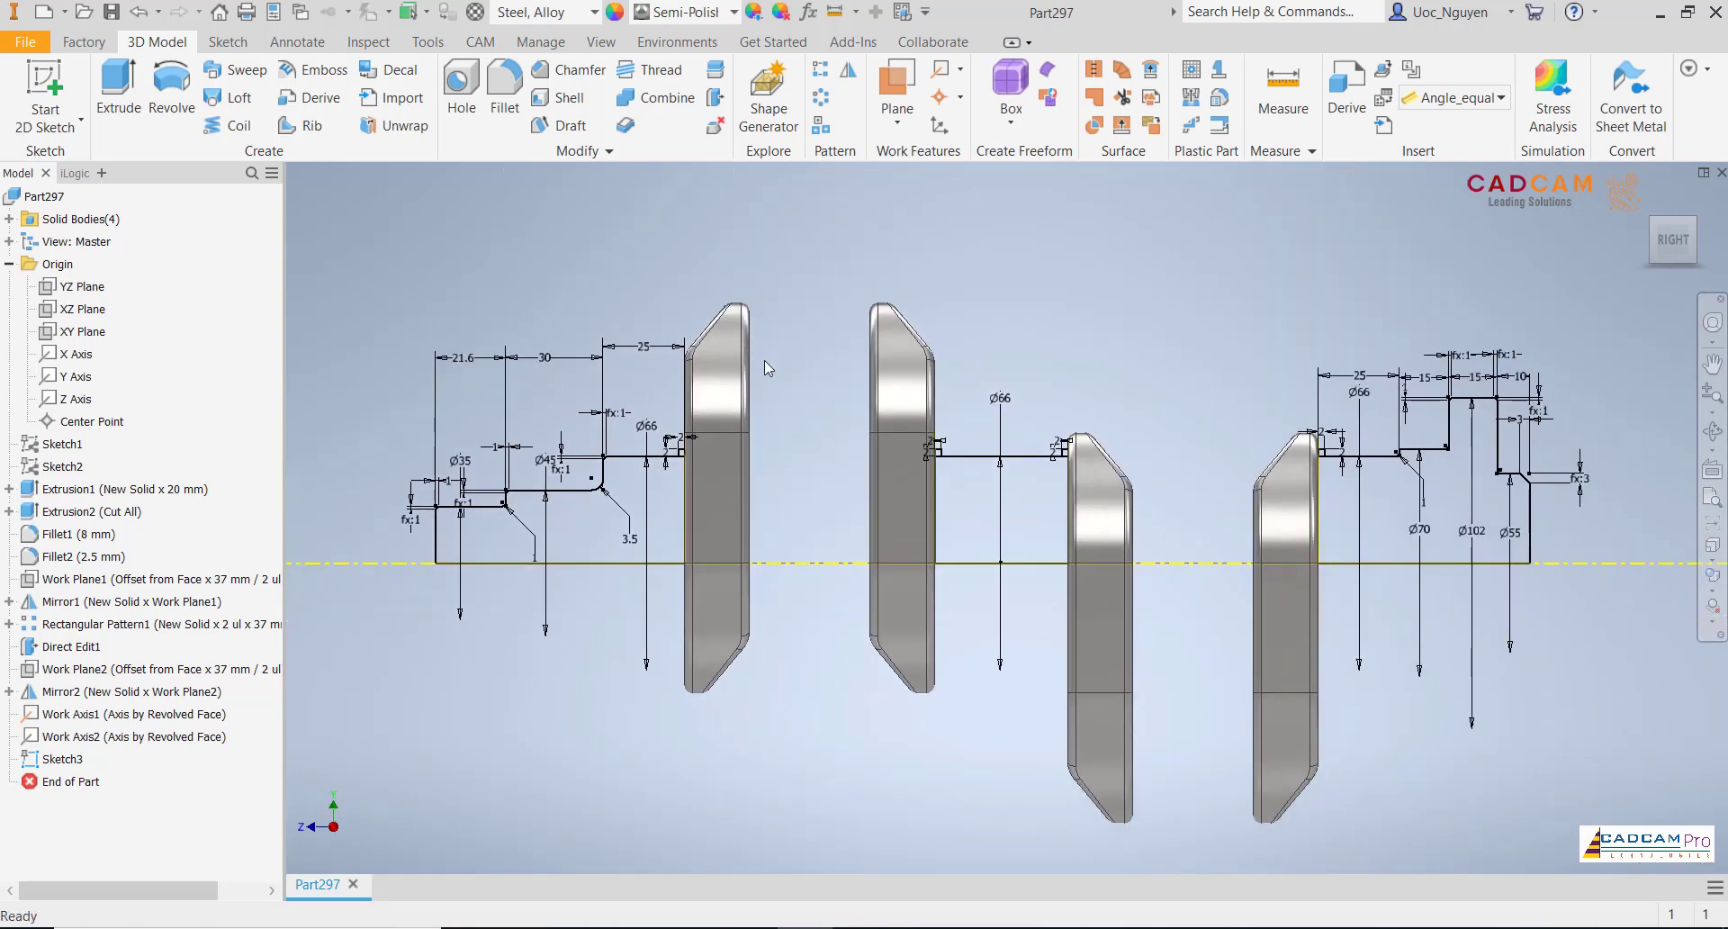
{"action": "scroll", "coordinate": [763, 358], "scroll_direction": "up", "scroll_amount": 3}
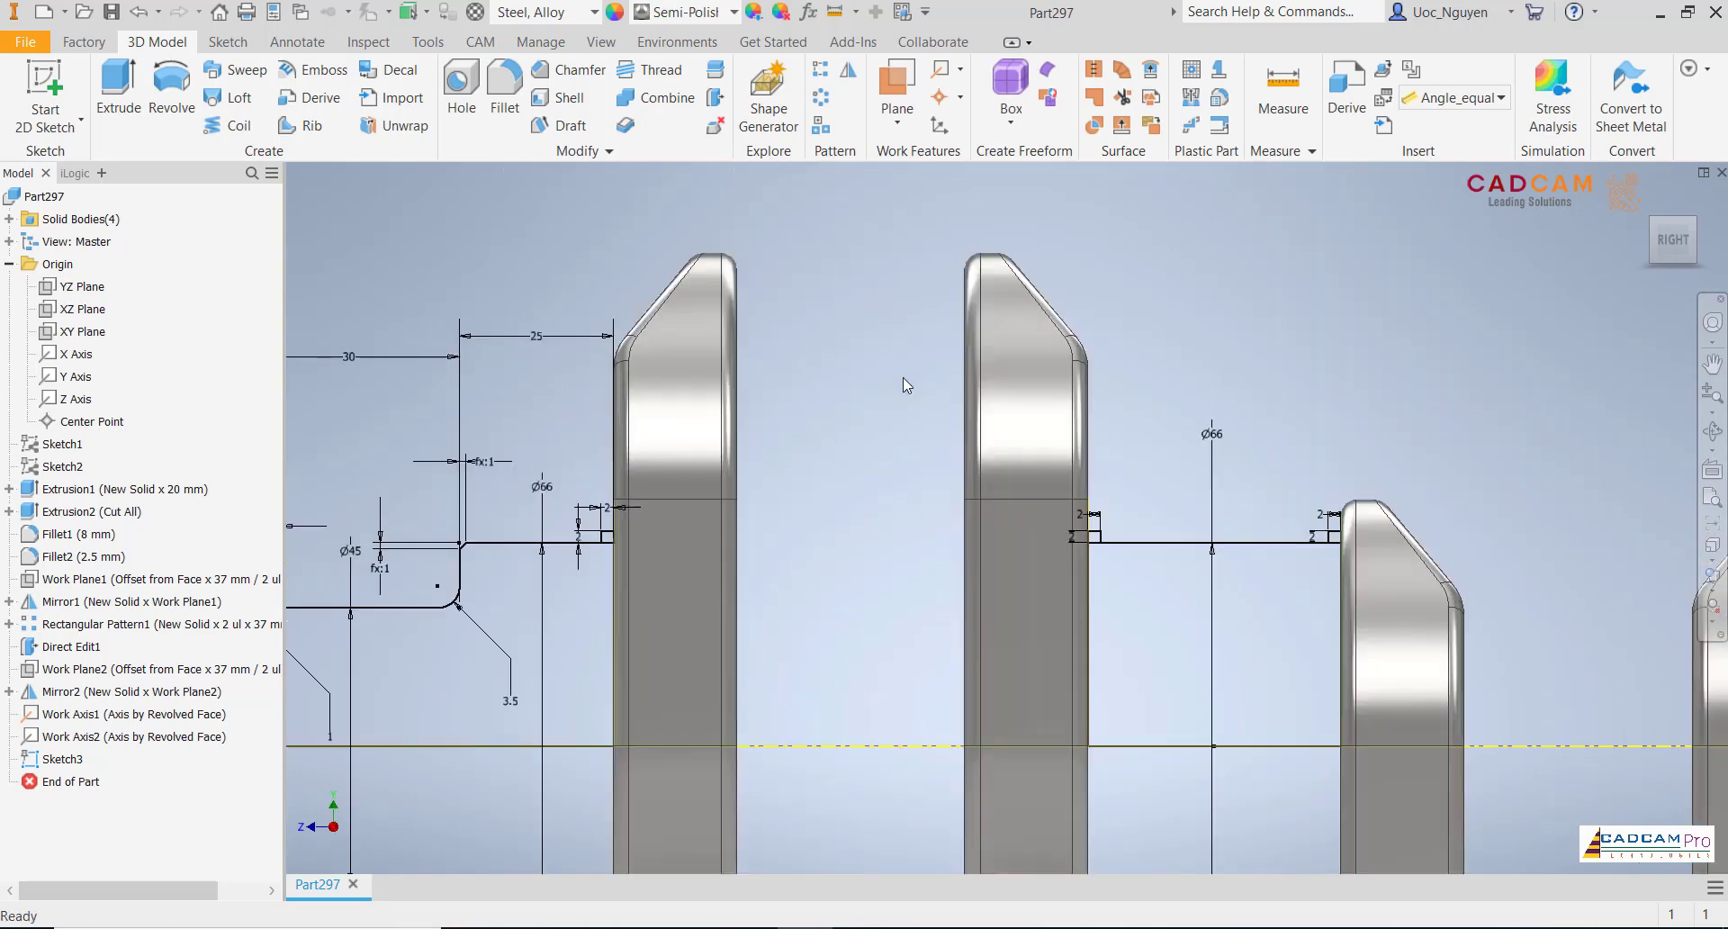
{"action": "scroll", "coordinate": [904, 376], "scroll_direction": "down", "scroll_amount": 3}
{"action": "middle_click_drag", "start_coordinate": [1127, 407], "coordinate": [830, 398]}
{"action": "scroll", "coordinate": [830, 398], "scroll_direction": "up", "scroll_amount": 3}
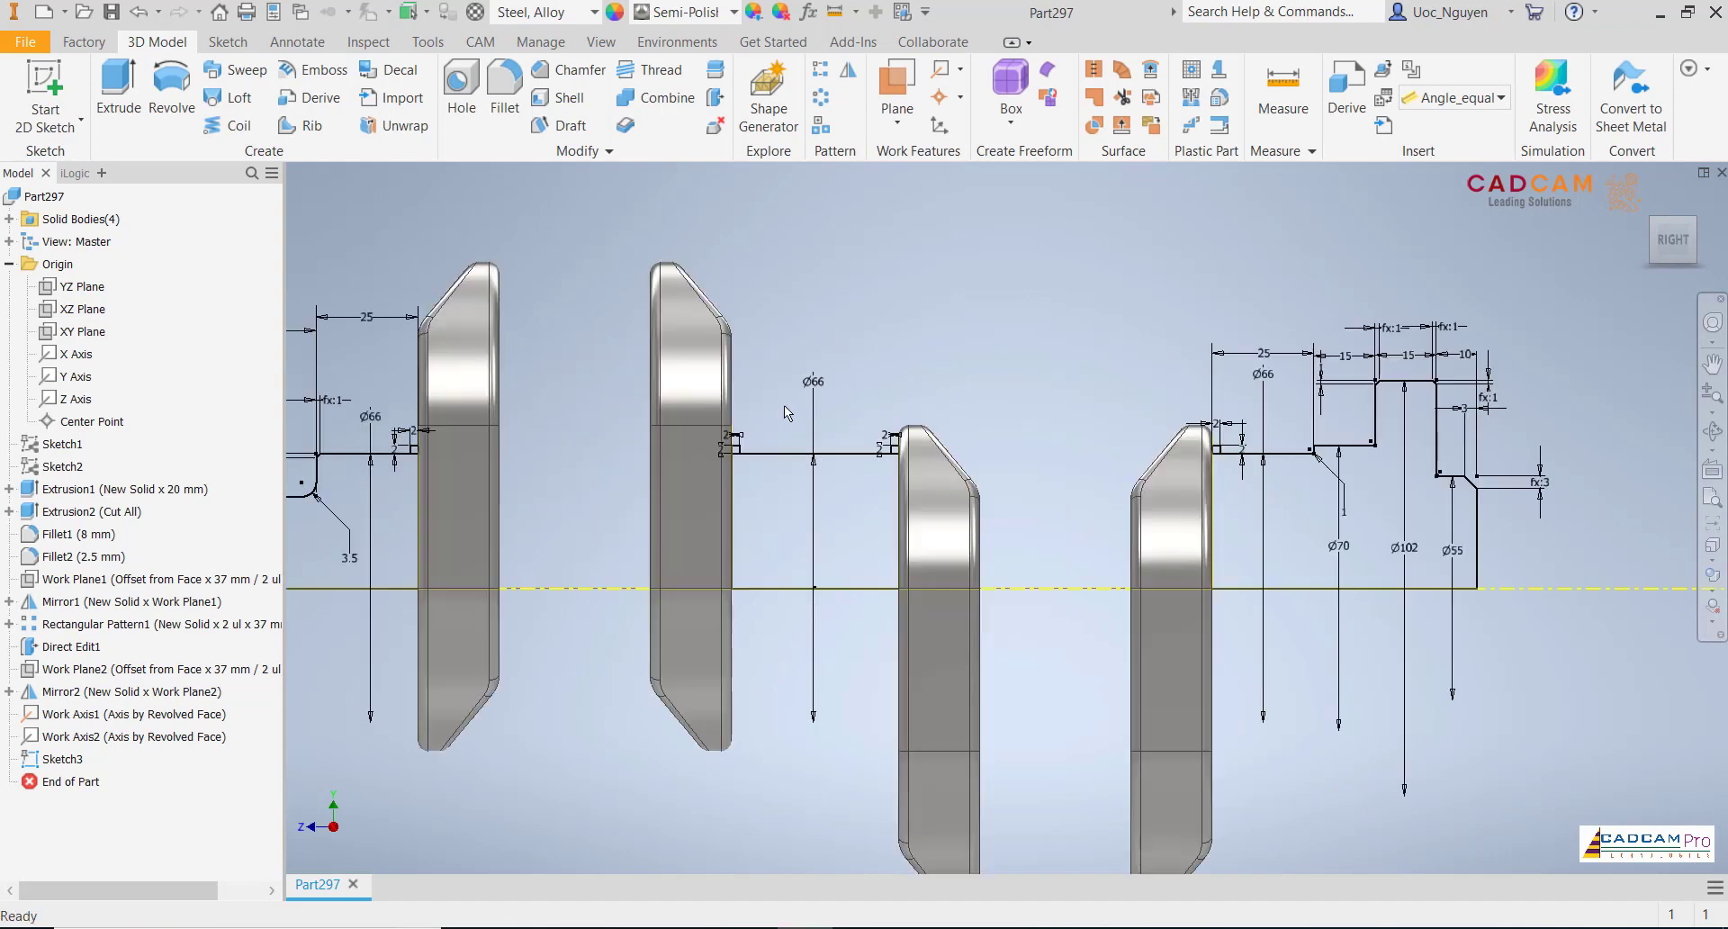
{"action": "right_click", "coordinate": [72, 760]}
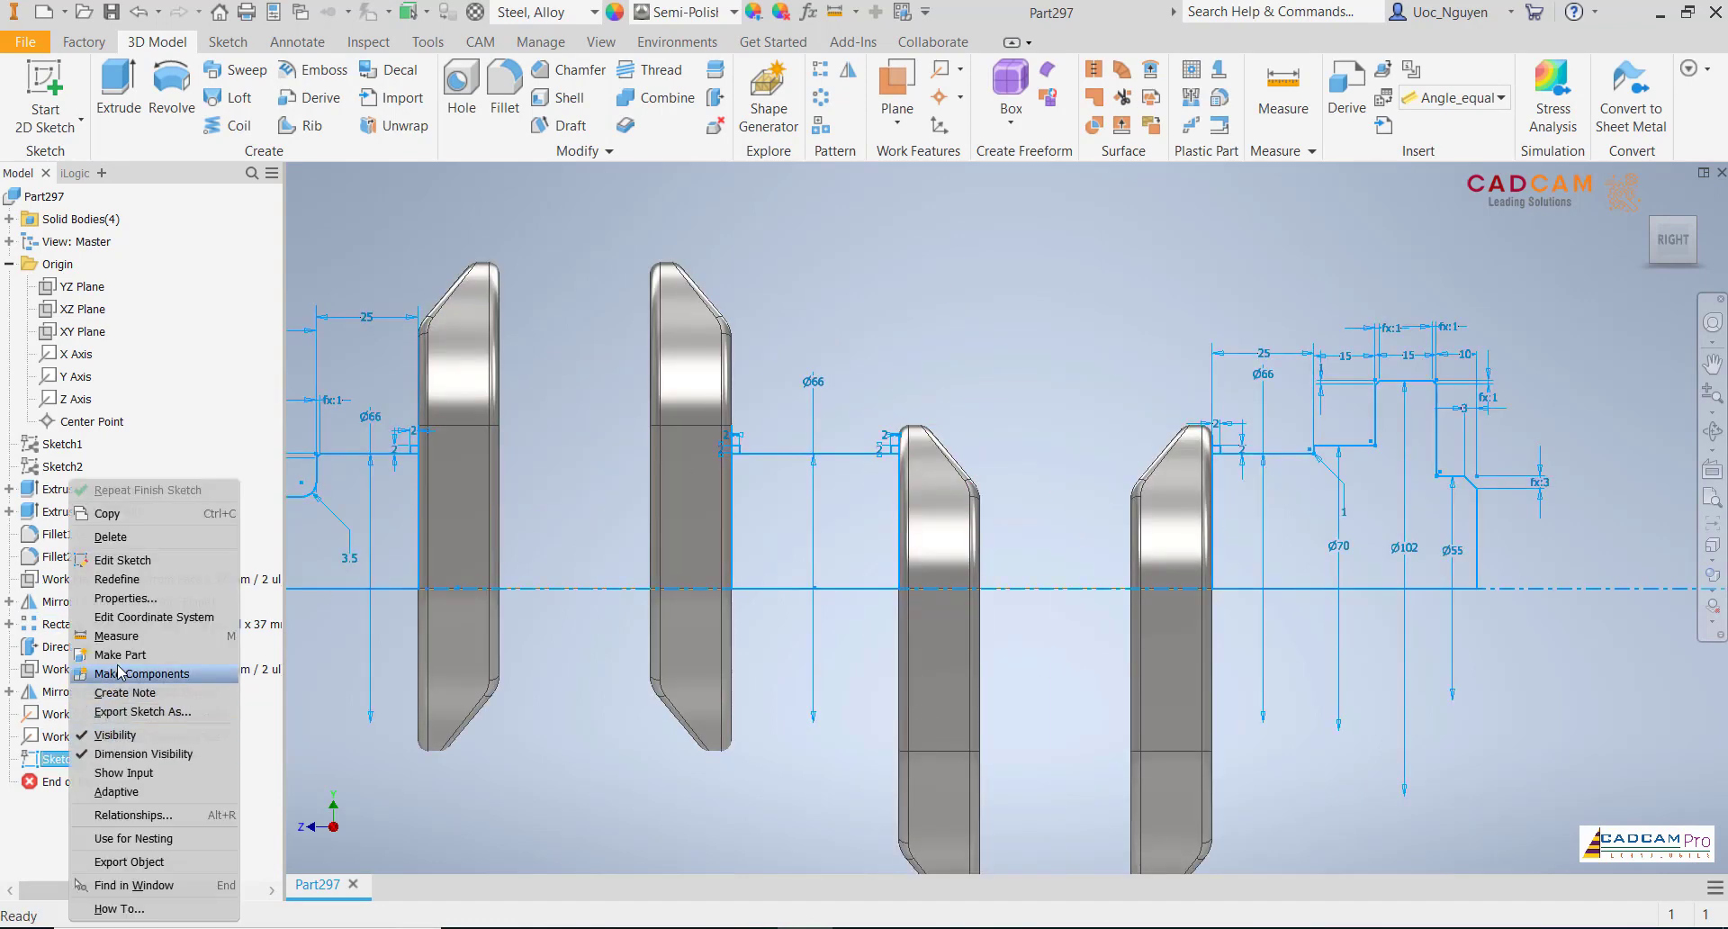
{"action": "left_click", "coordinate": [122, 560]}
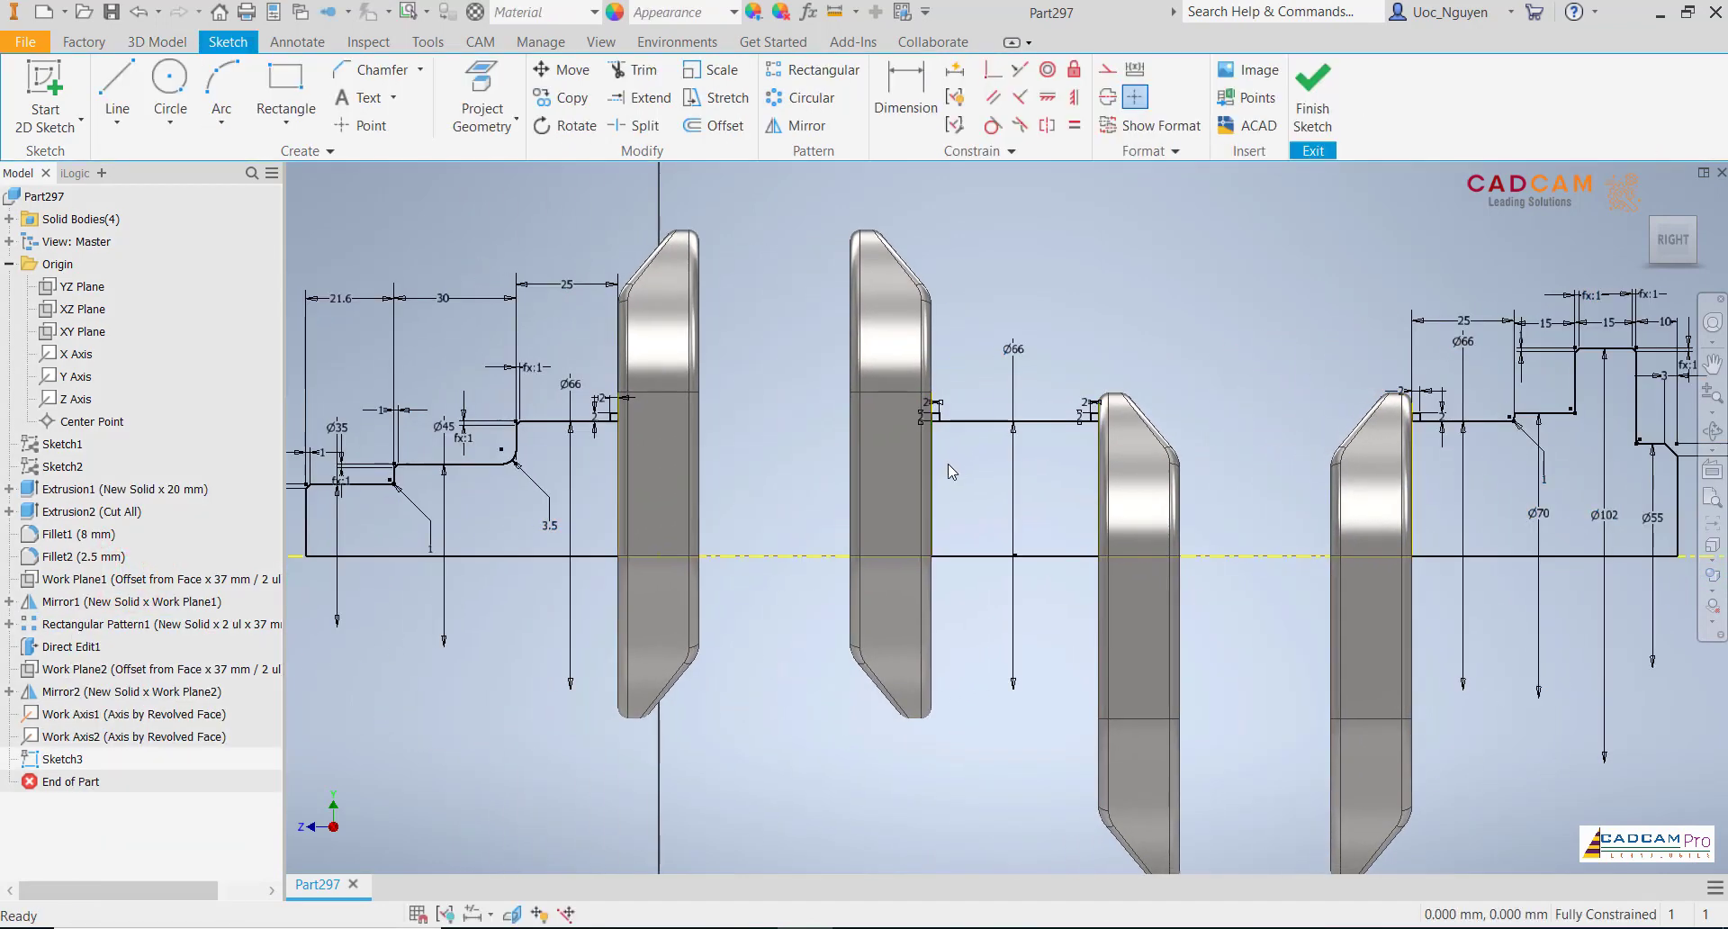
{"action": "scroll", "coordinate": [951, 471], "scroll_direction": "down", "scroll_amount": 3}
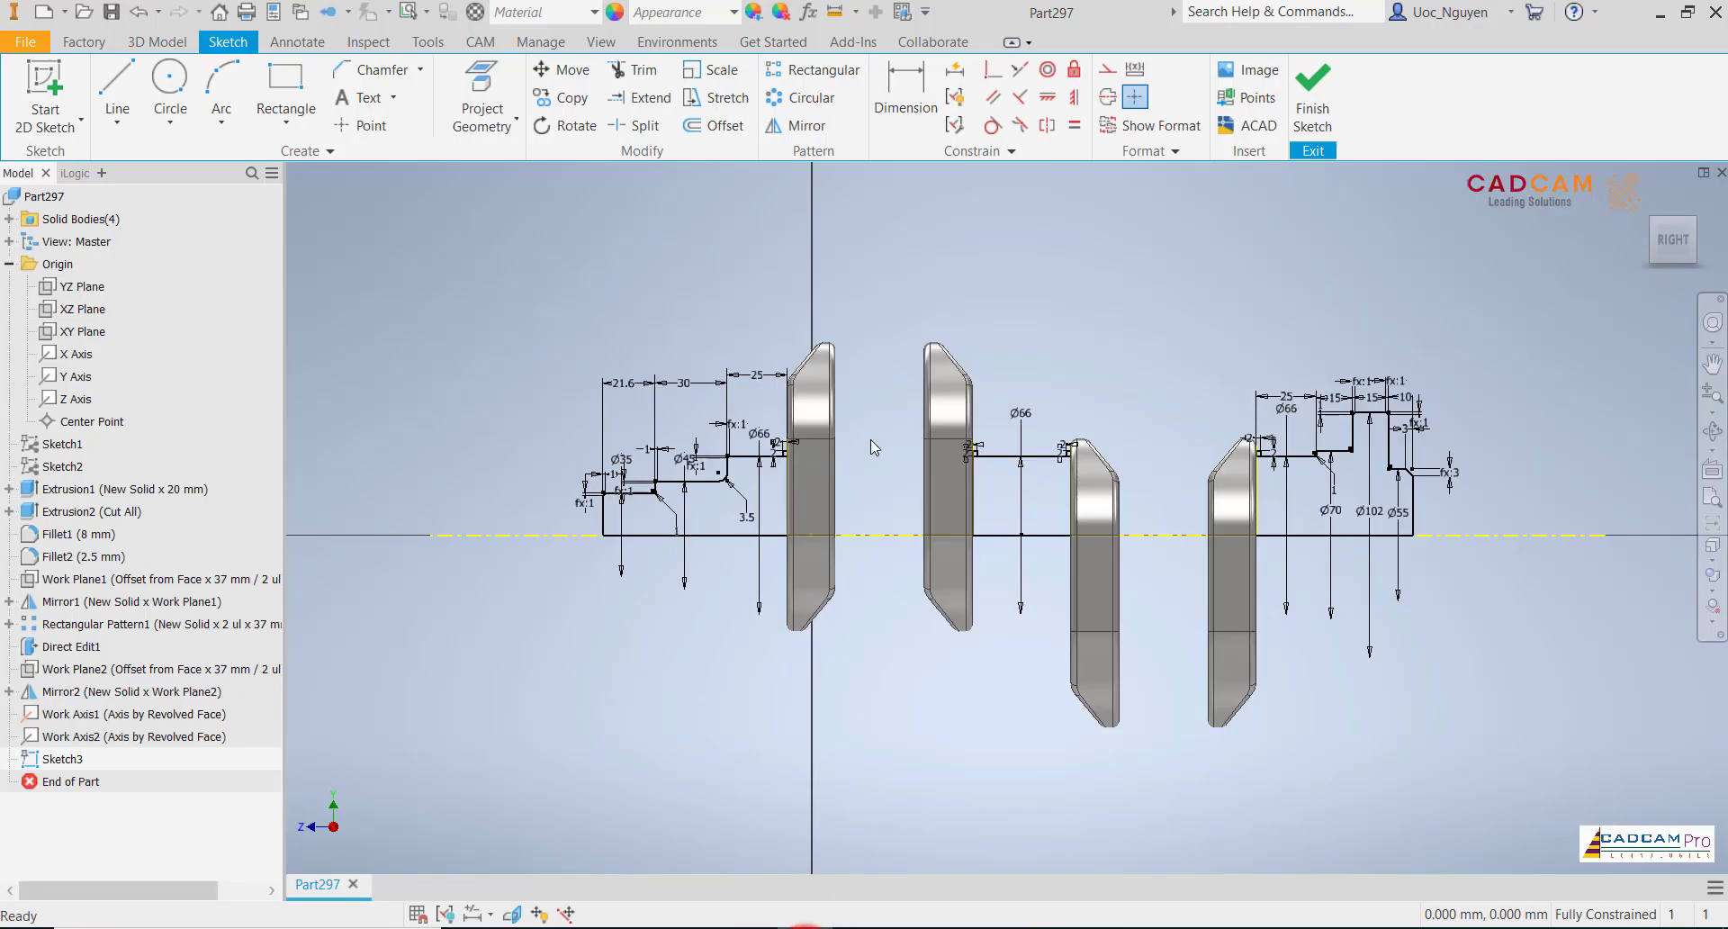
- Draw a horizontal line across the first two crank webs, dimensioned 49 mm from the shaft axis
{"action": "scroll", "coordinate": [879, 414], "scroll_direction": "up", "scroll_amount": 3}
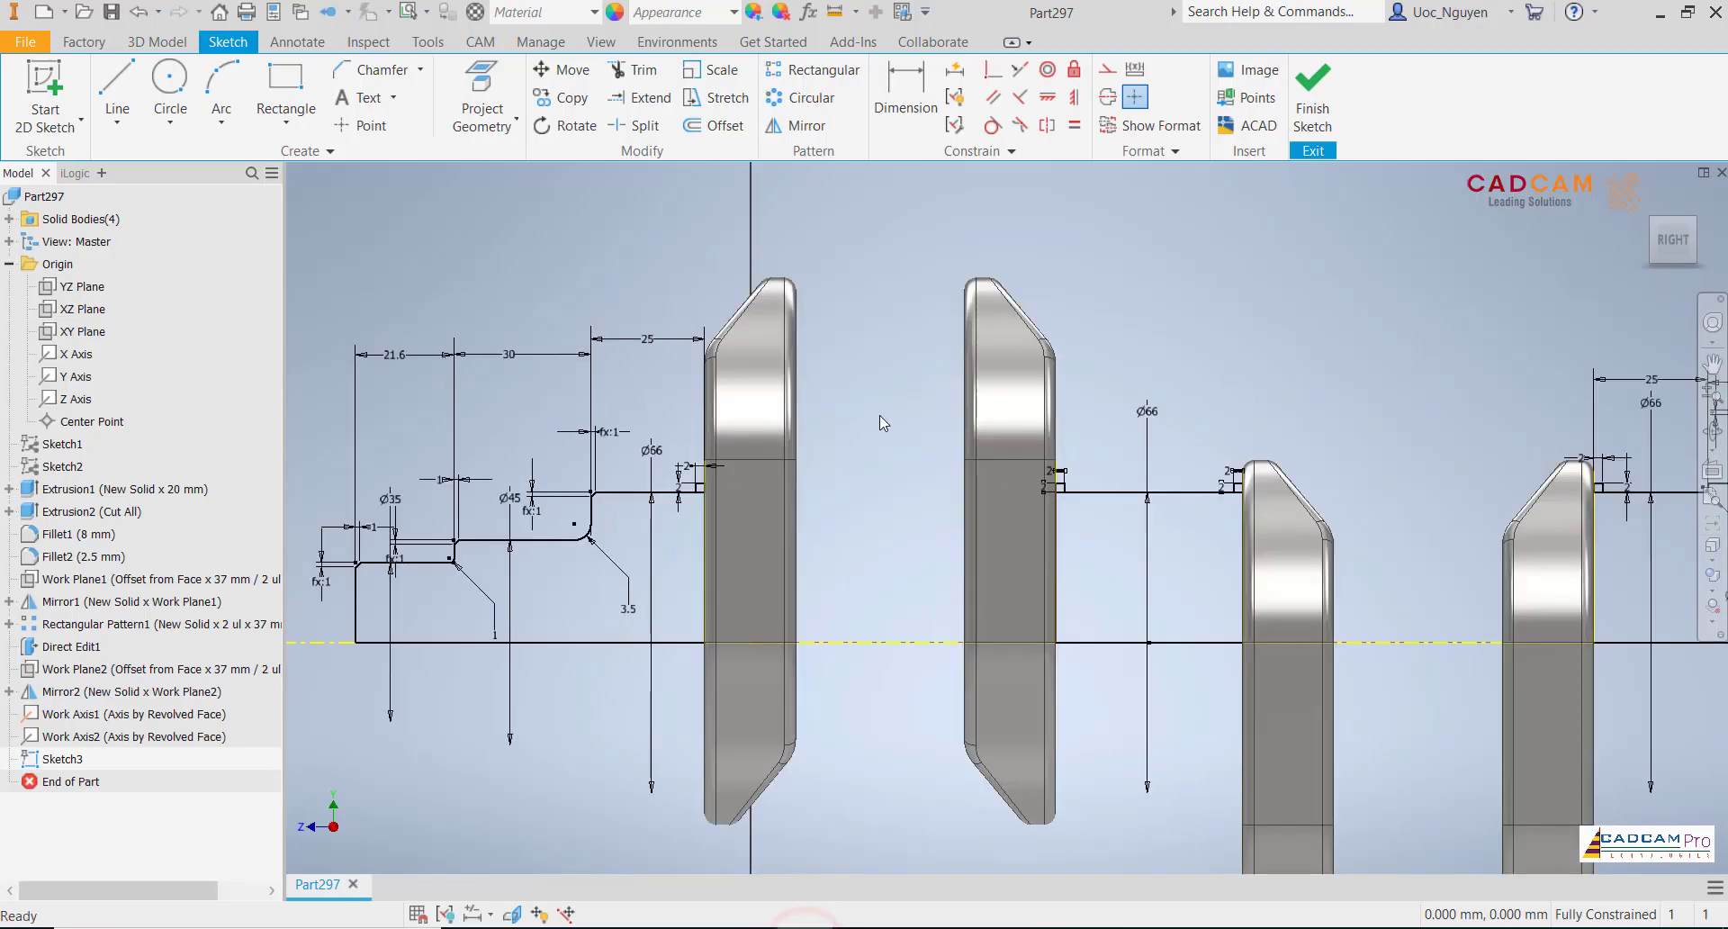
{"action": "left_click", "coordinate": [117, 90]}
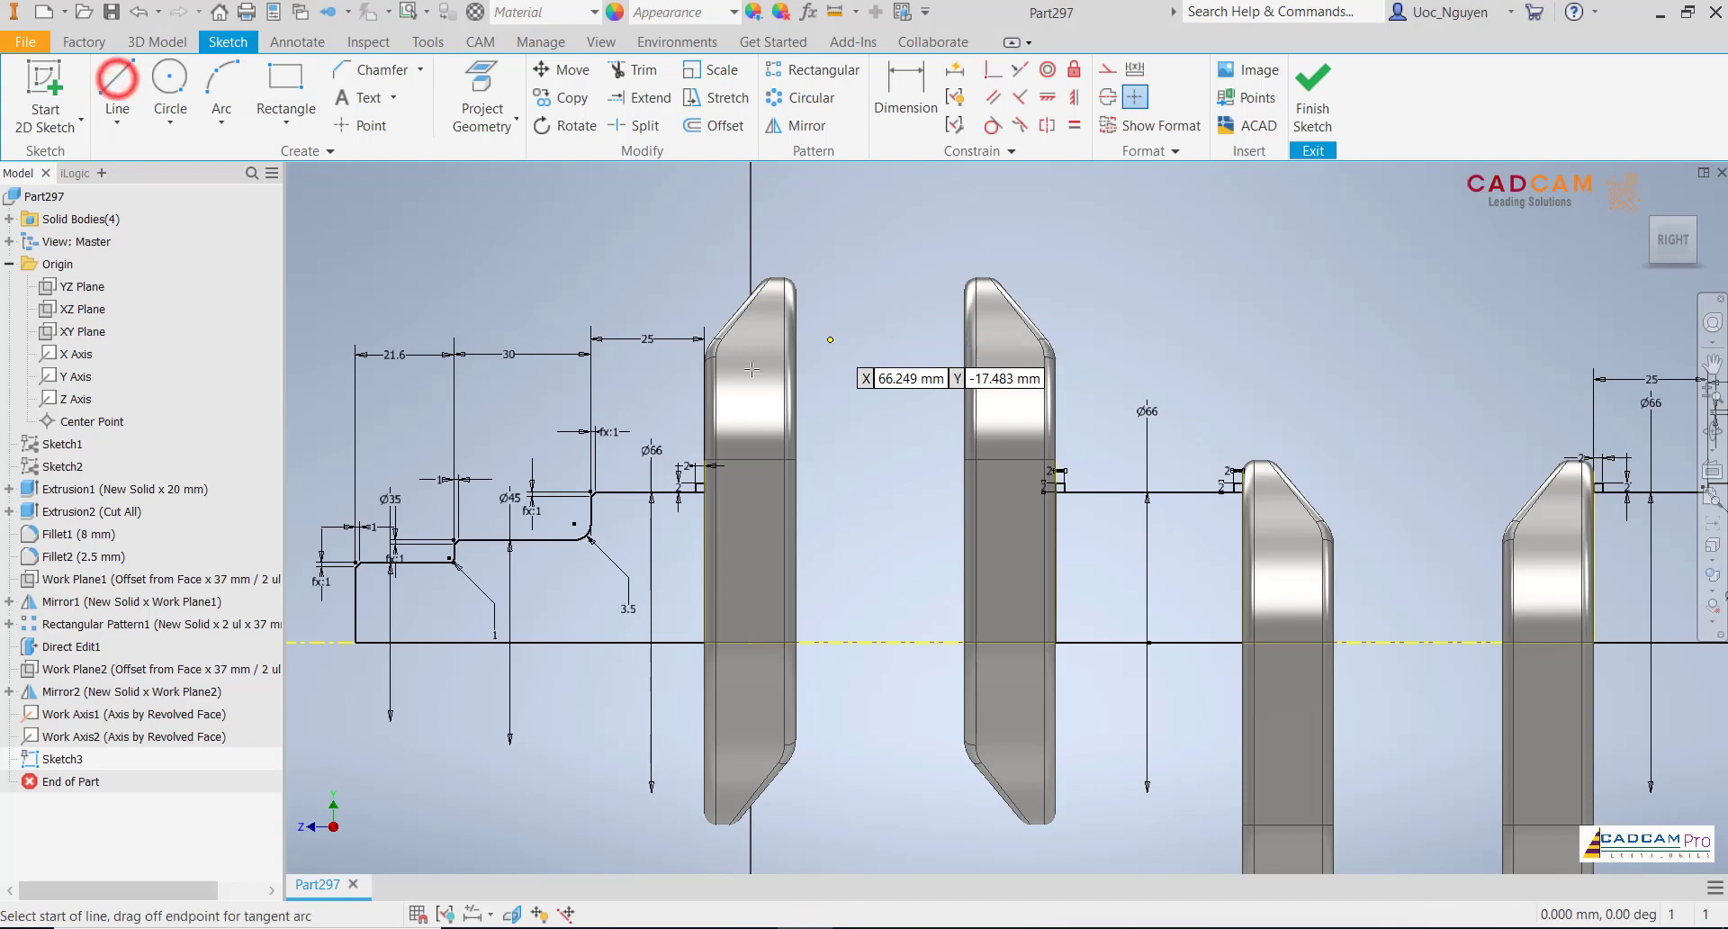
{"action": "left_click", "coordinate": [647, 390]}
{"action": "left_click", "coordinate": [1162, 389]}
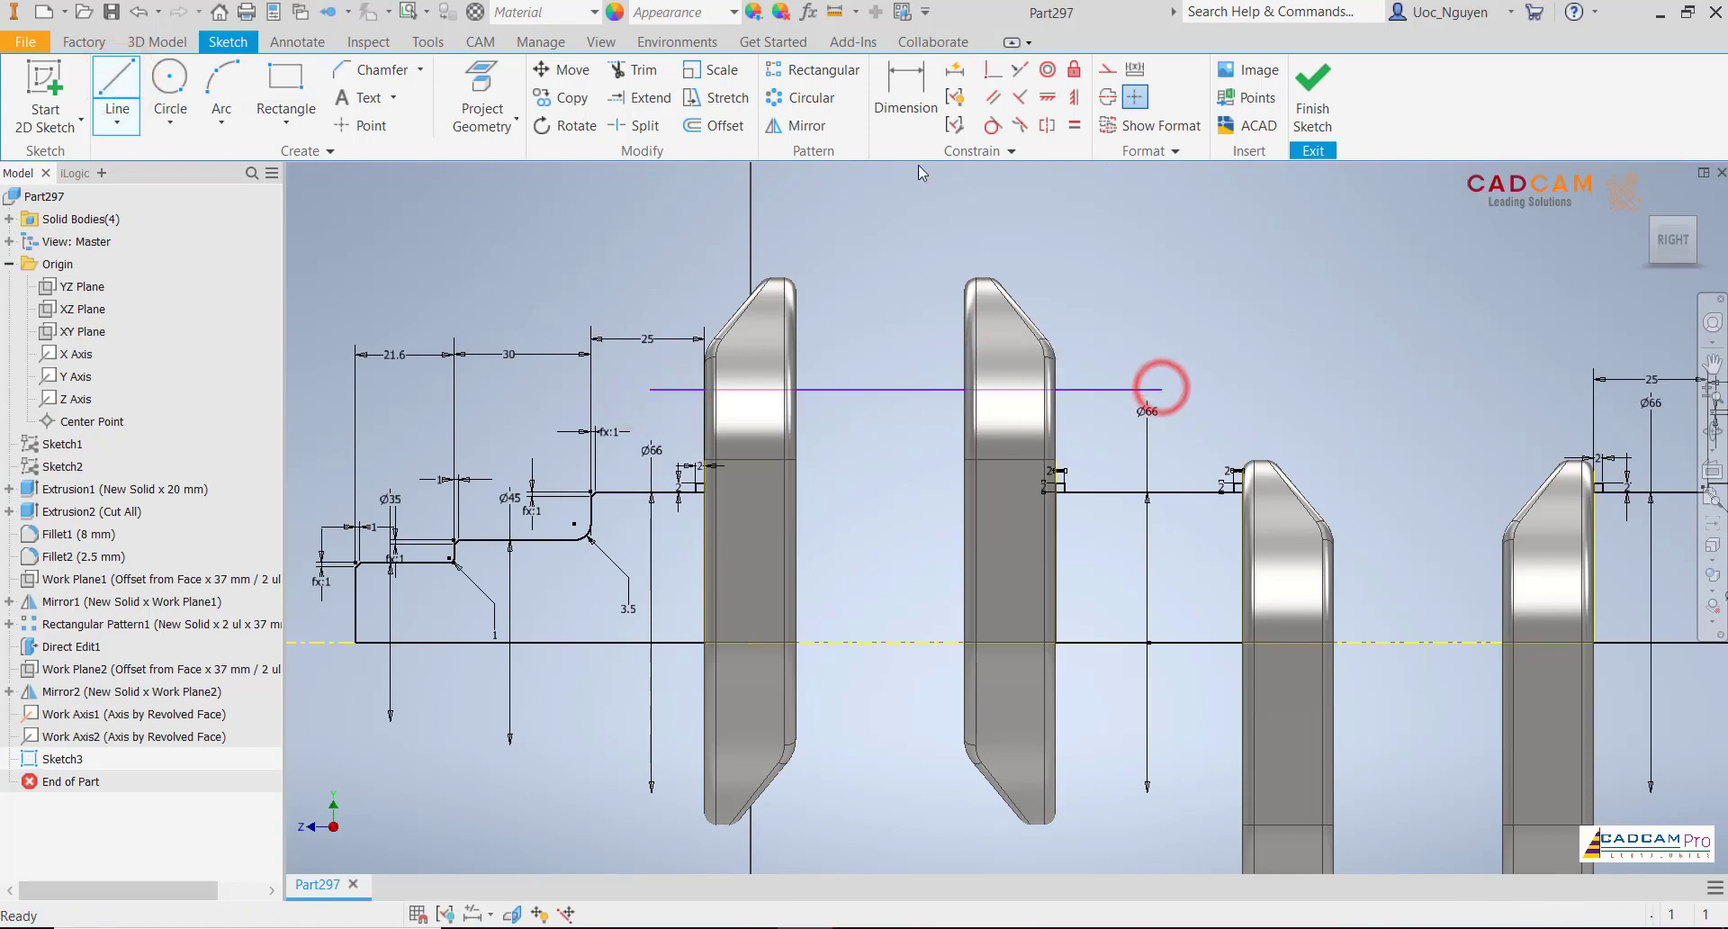
{"action": "left_click", "coordinate": [887, 95]}
{"action": "left_click", "coordinate": [913, 389]}
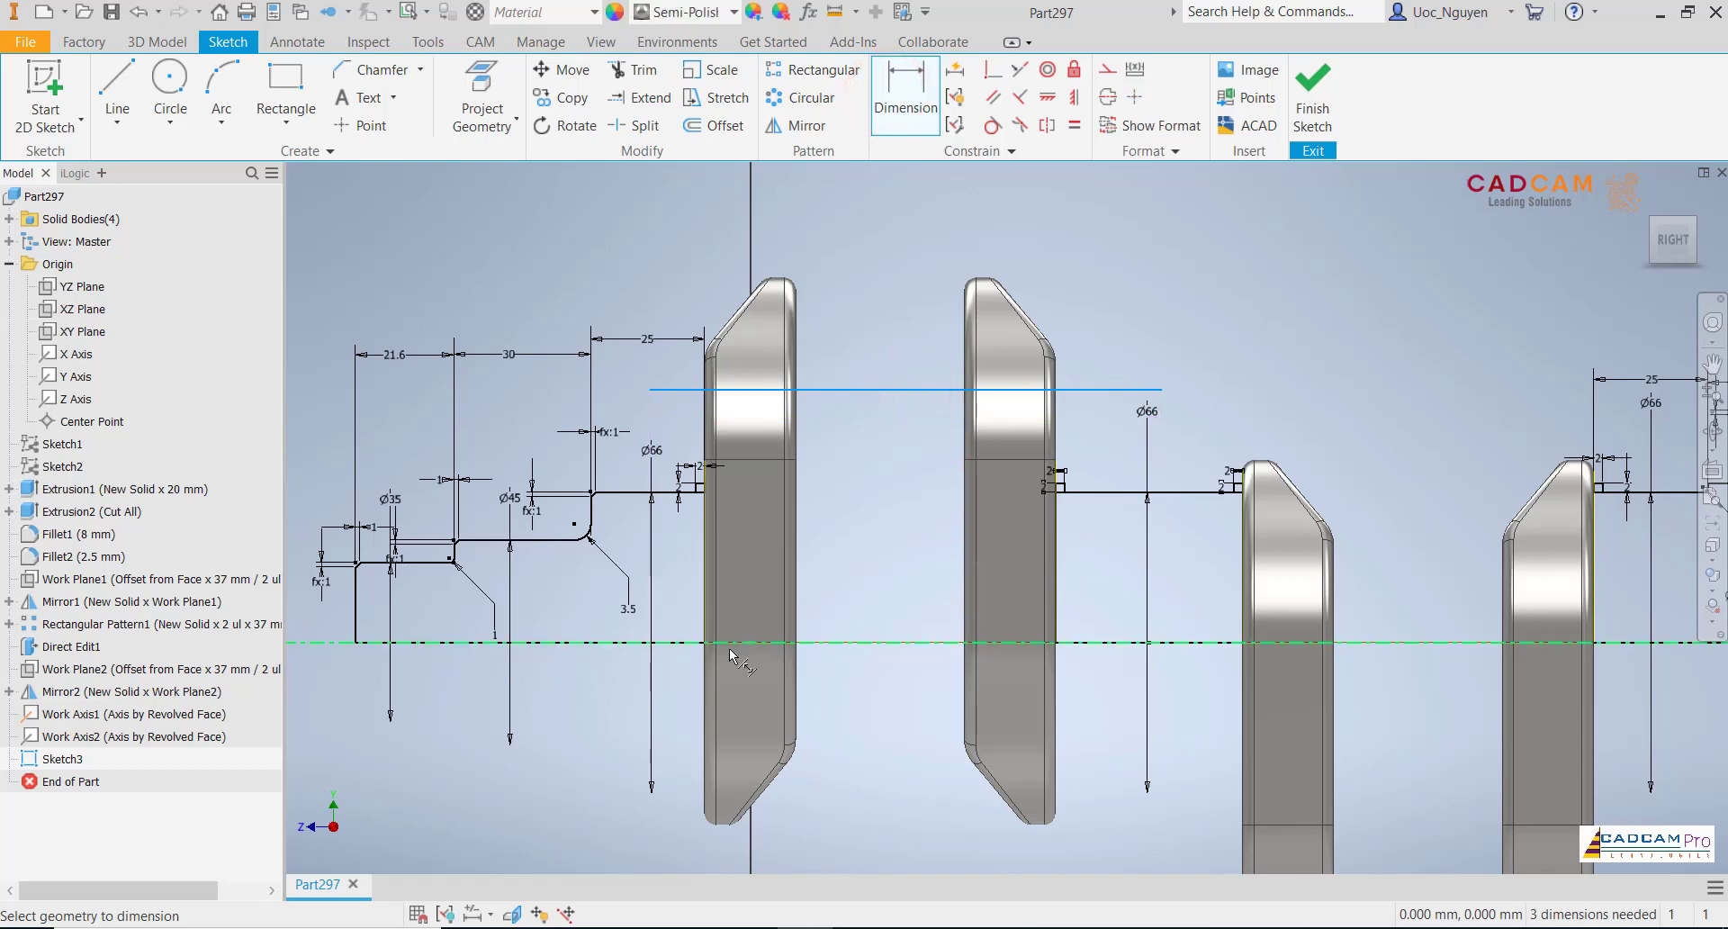
{"action": "left_click", "coordinate": [702, 645]}
{"action": "left_click", "coordinate": [887, 524]}
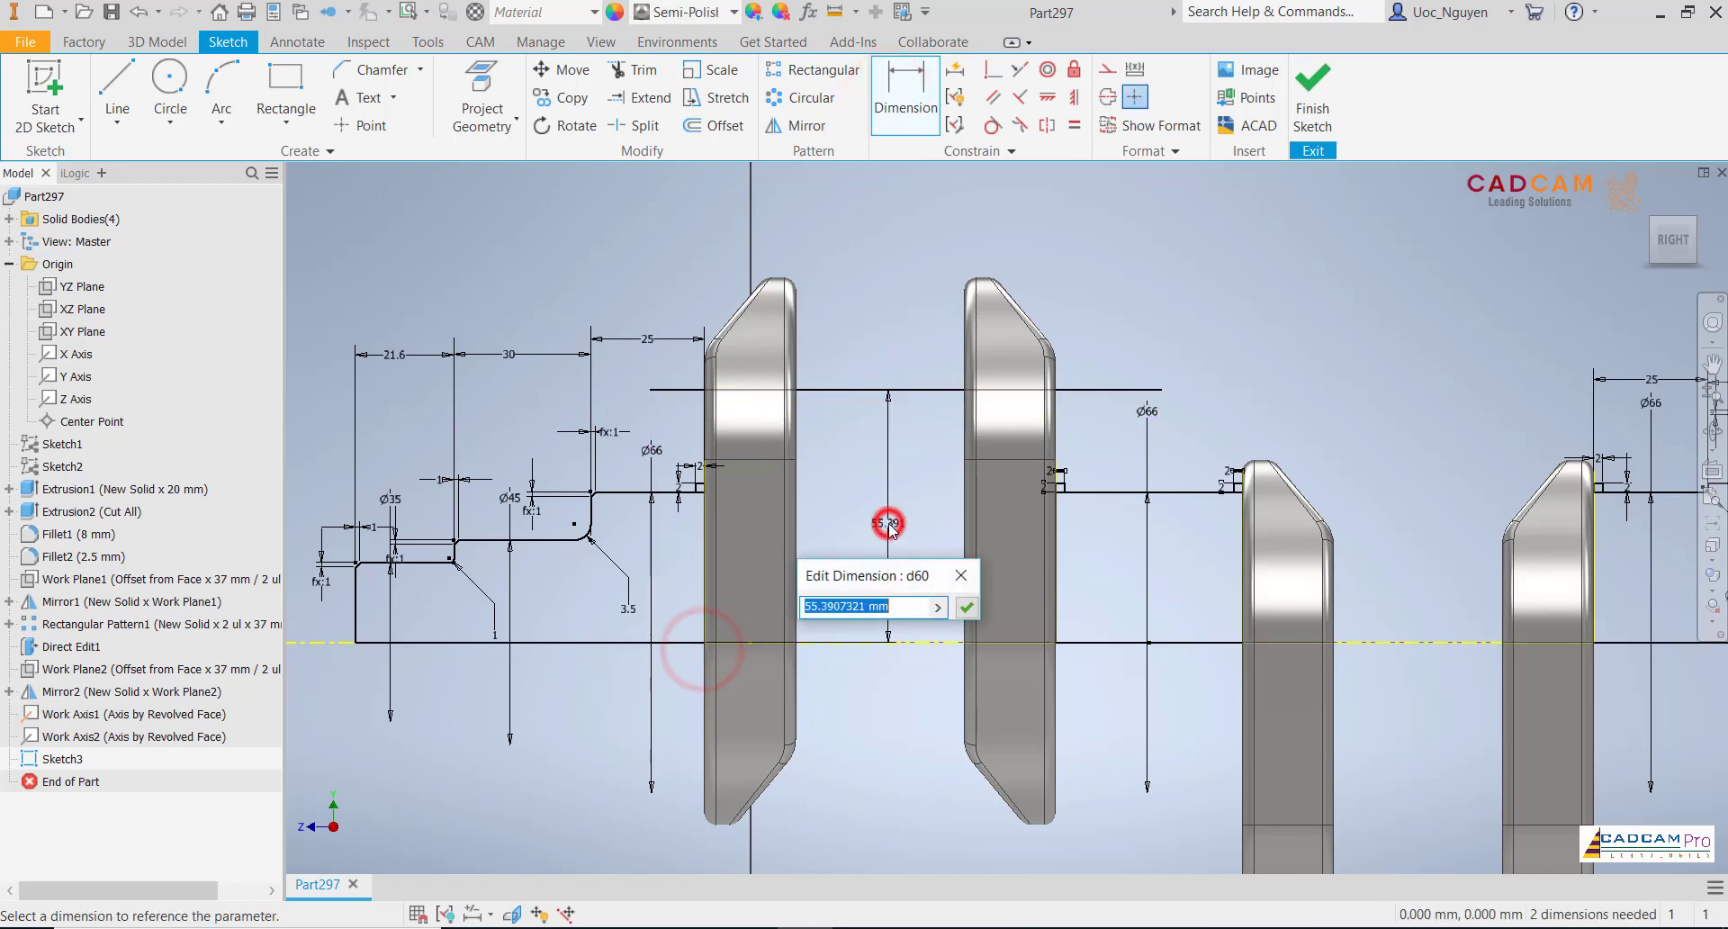
{"action": "type", "text": "49"}
{"action": "key", "text": "Return"}
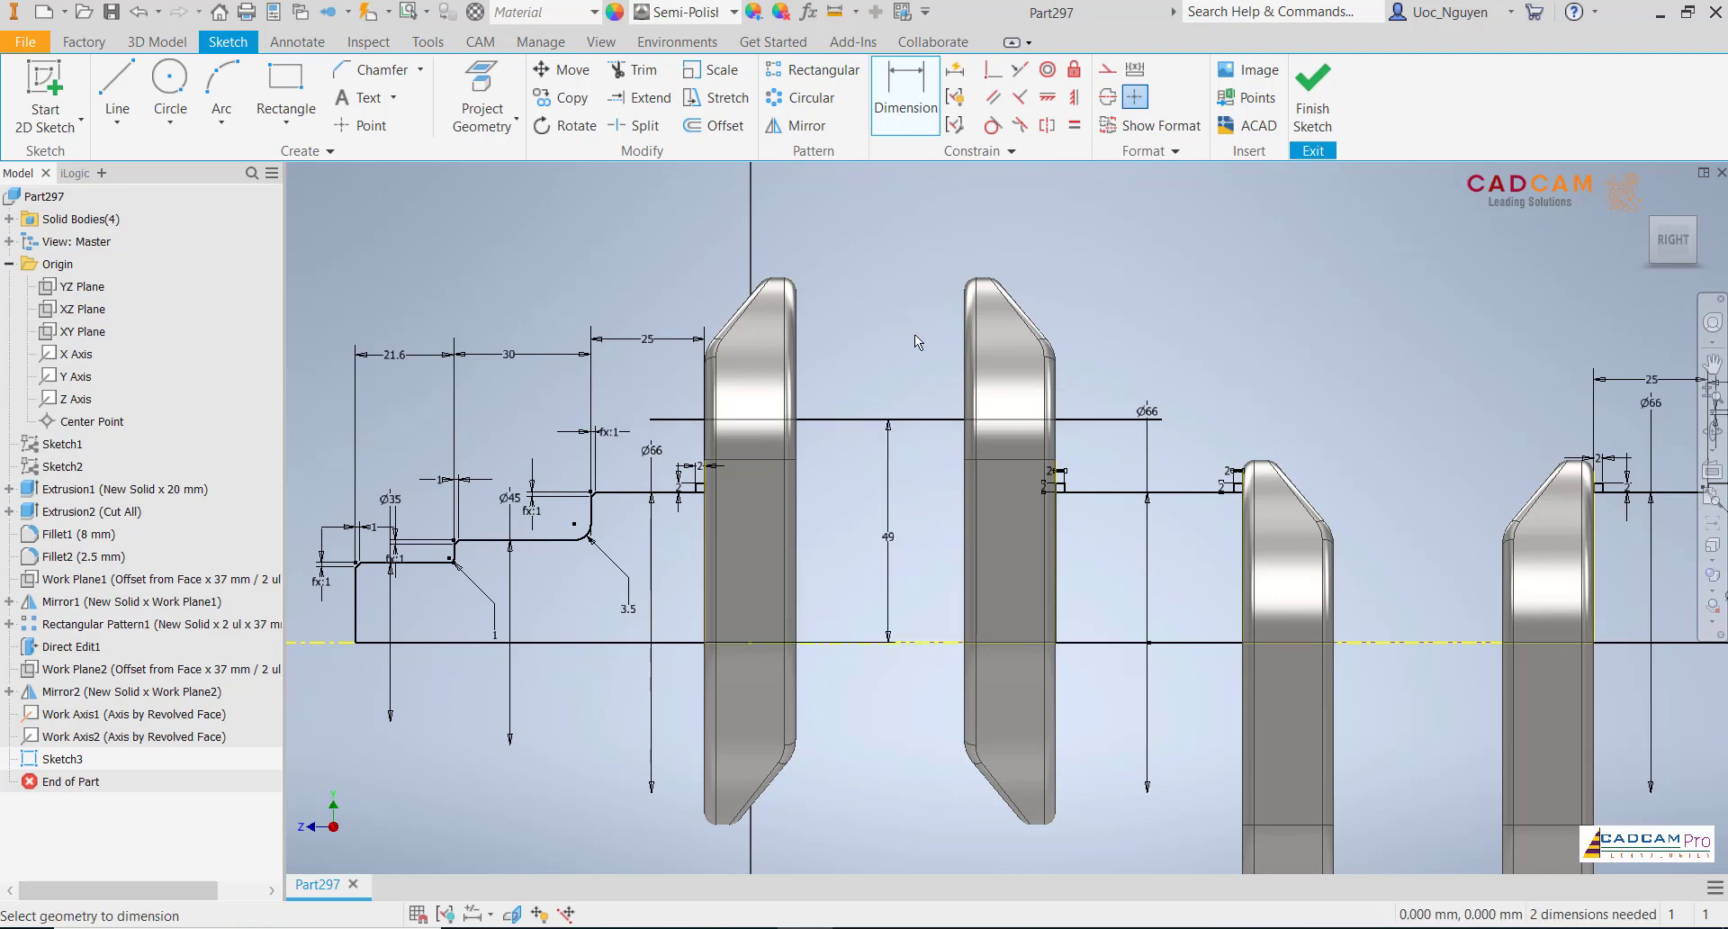
- Convert the new 49 mm line into a centerline
{"action": "left_click", "coordinate": [927, 389]}
{"action": "right_click", "coordinate": [933, 508]}
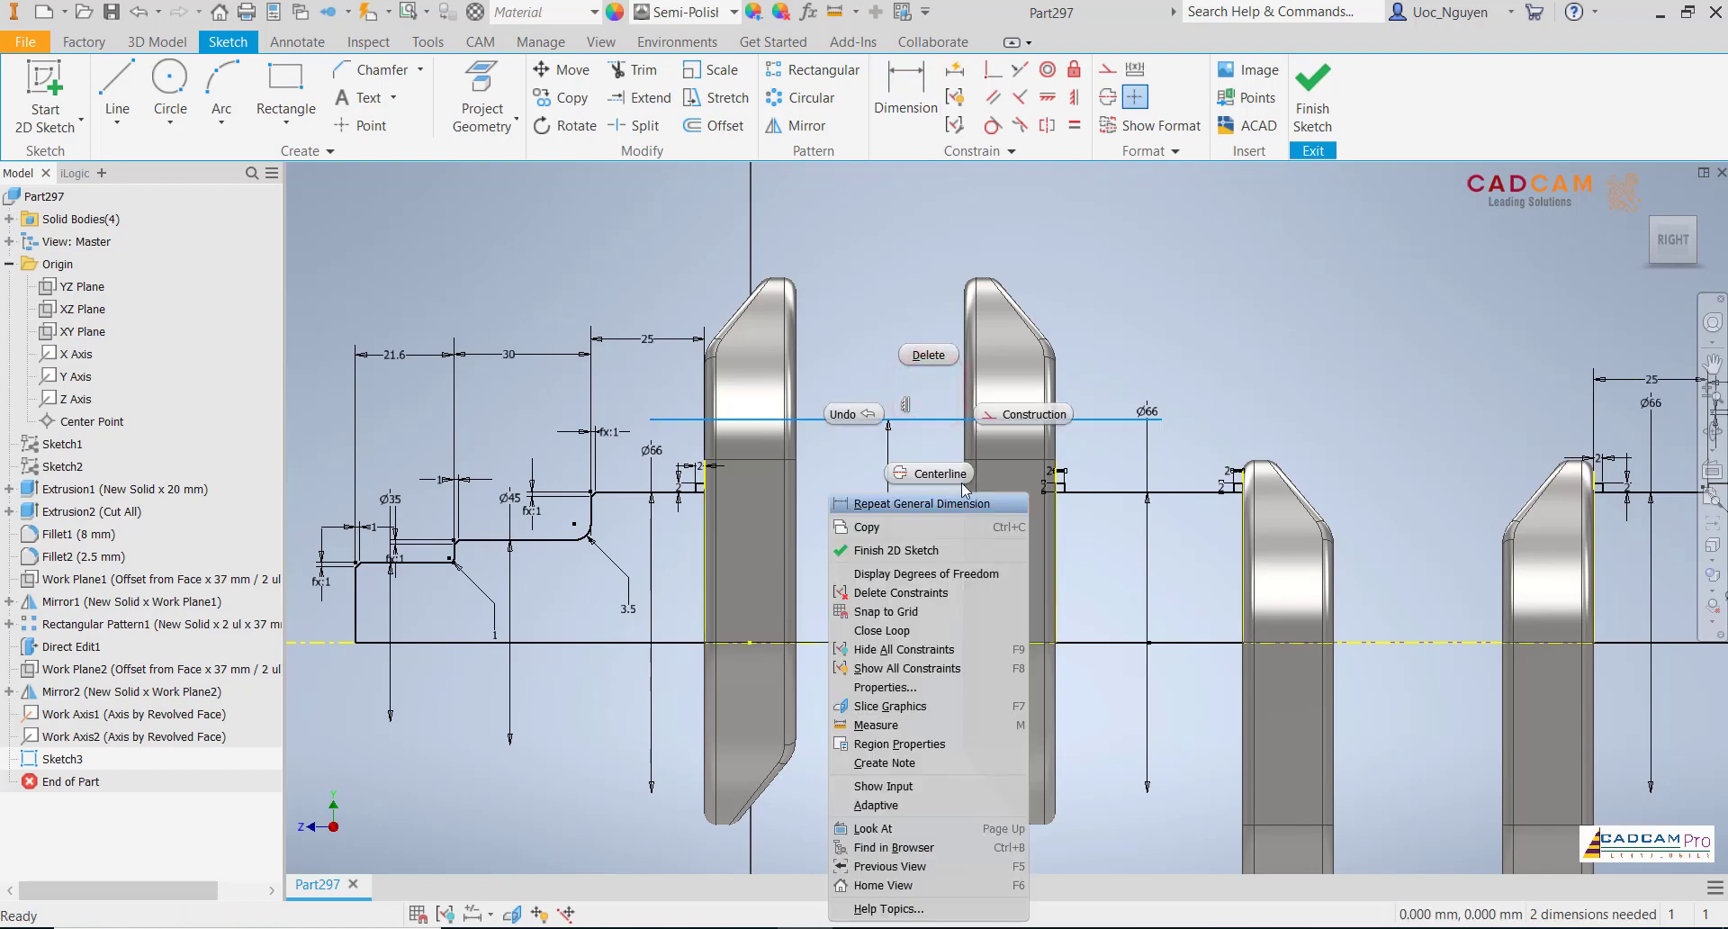
{"action": "left_click", "coordinate": [954, 473]}
{"action": "left_click", "coordinate": [909, 342]}
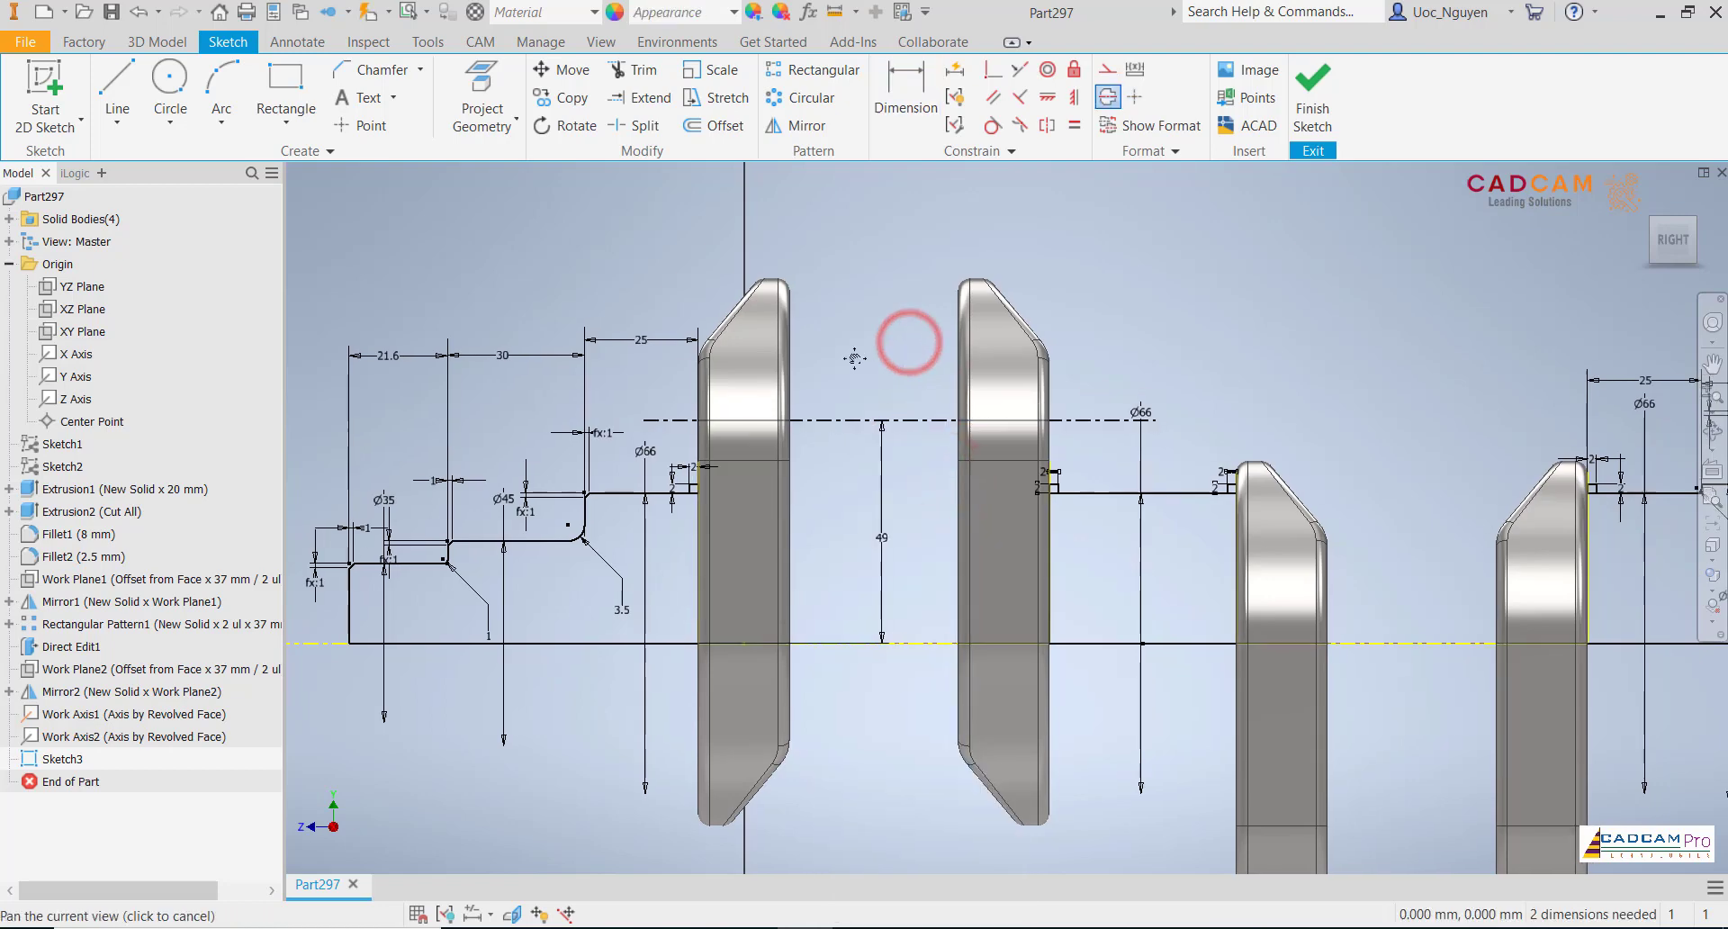
{"action": "mouse_move", "coordinate": [910, 342]}
{"action": "middle_mouse_down"}
{"action": "mouse_move", "coordinate": [765, 252]}
{"action": "mouse_move", "coordinate": [776, 429]}
{"action": "middle_mouse_up"}
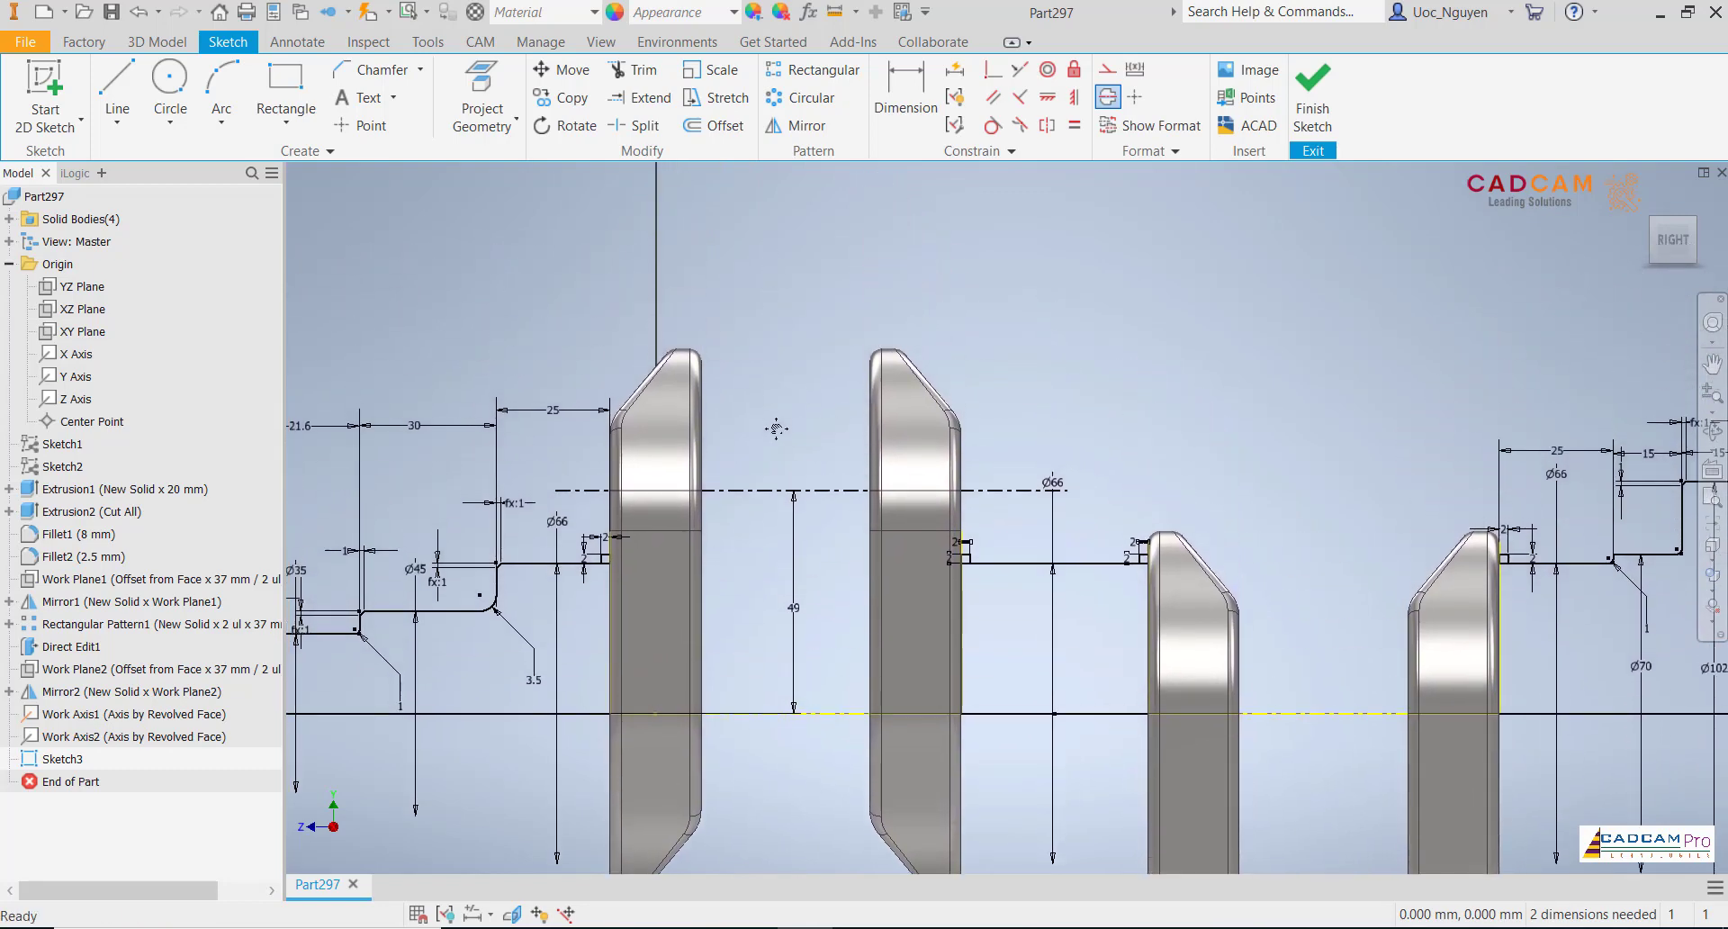
{"action": "left_click", "coordinate": [284, 89]}
{"action": "scroll", "coordinate": [744, 381], "scroll_direction": "up", "scroll_amount": 3}
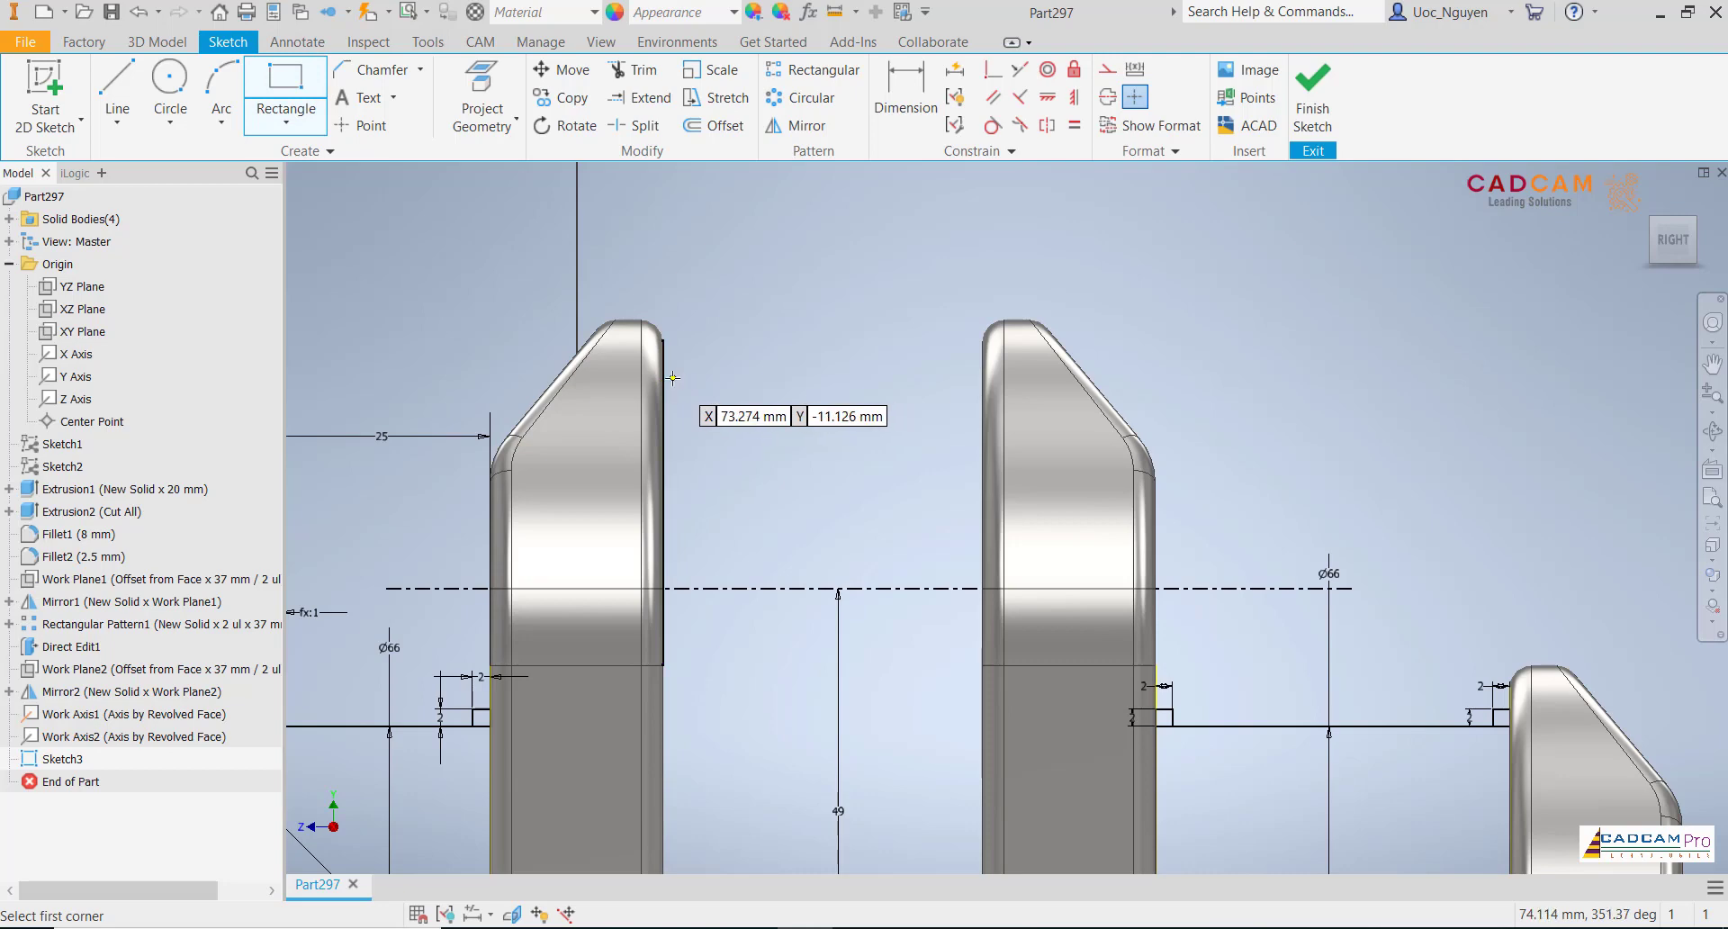
- Draw the crankpin rectangle between the first two webs with its lower edge on the centerline
{"action": "left_click", "coordinate": [664, 377]}
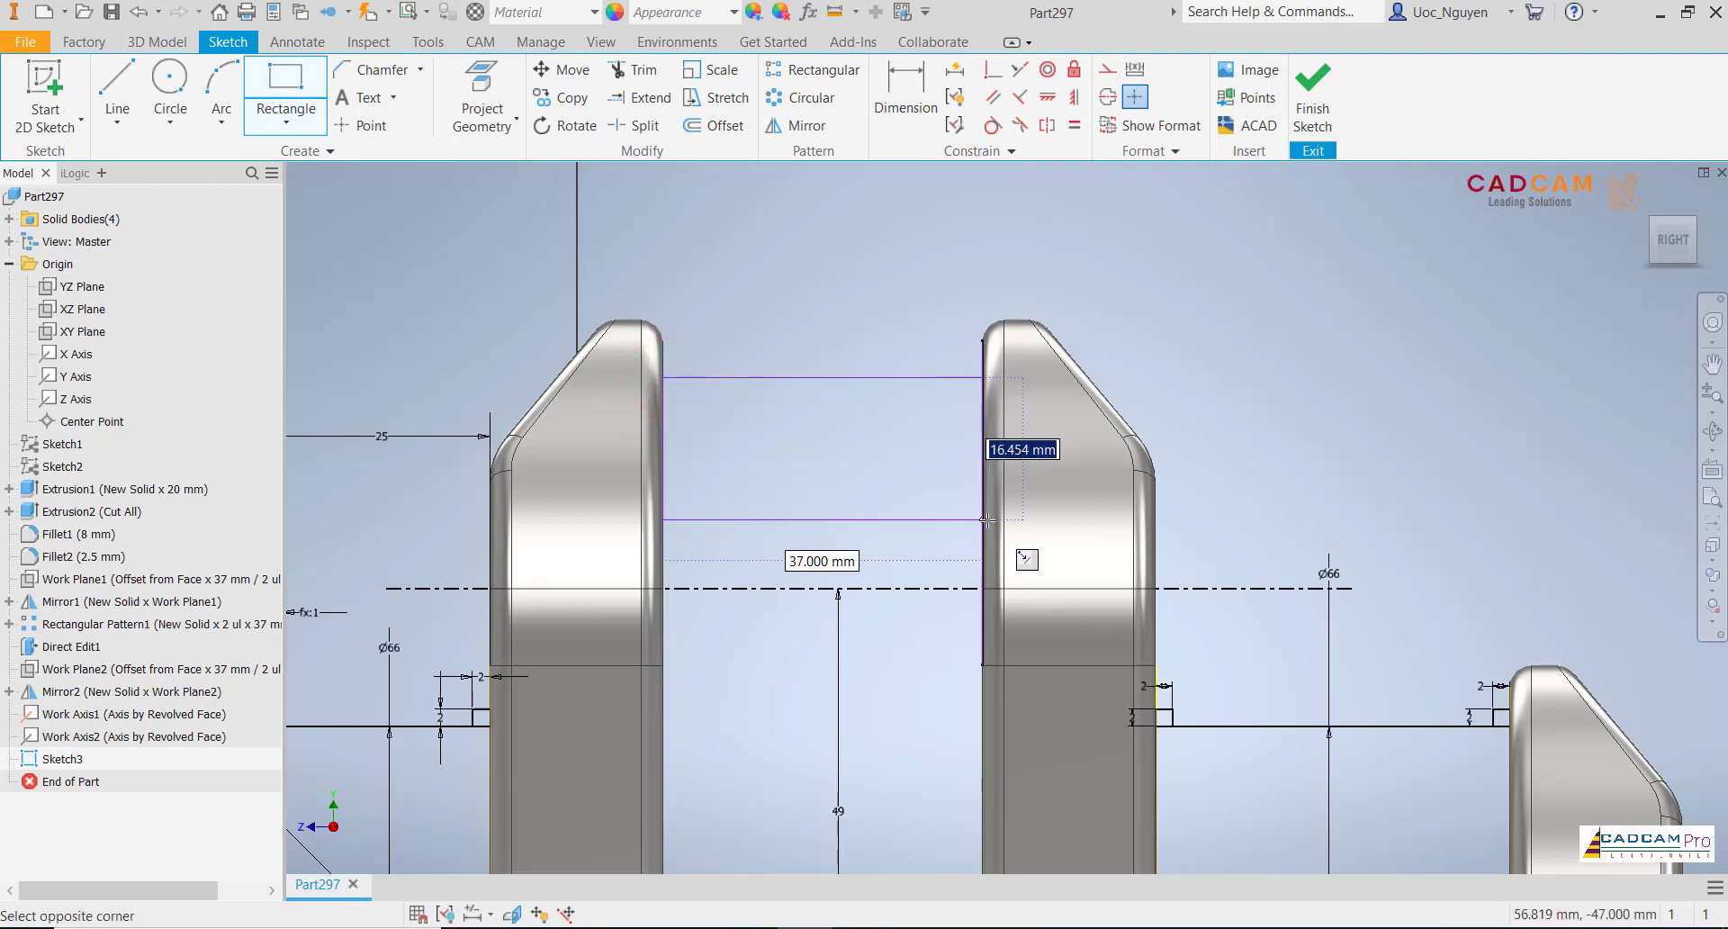
{"action": "left_click", "coordinate": [986, 521]}
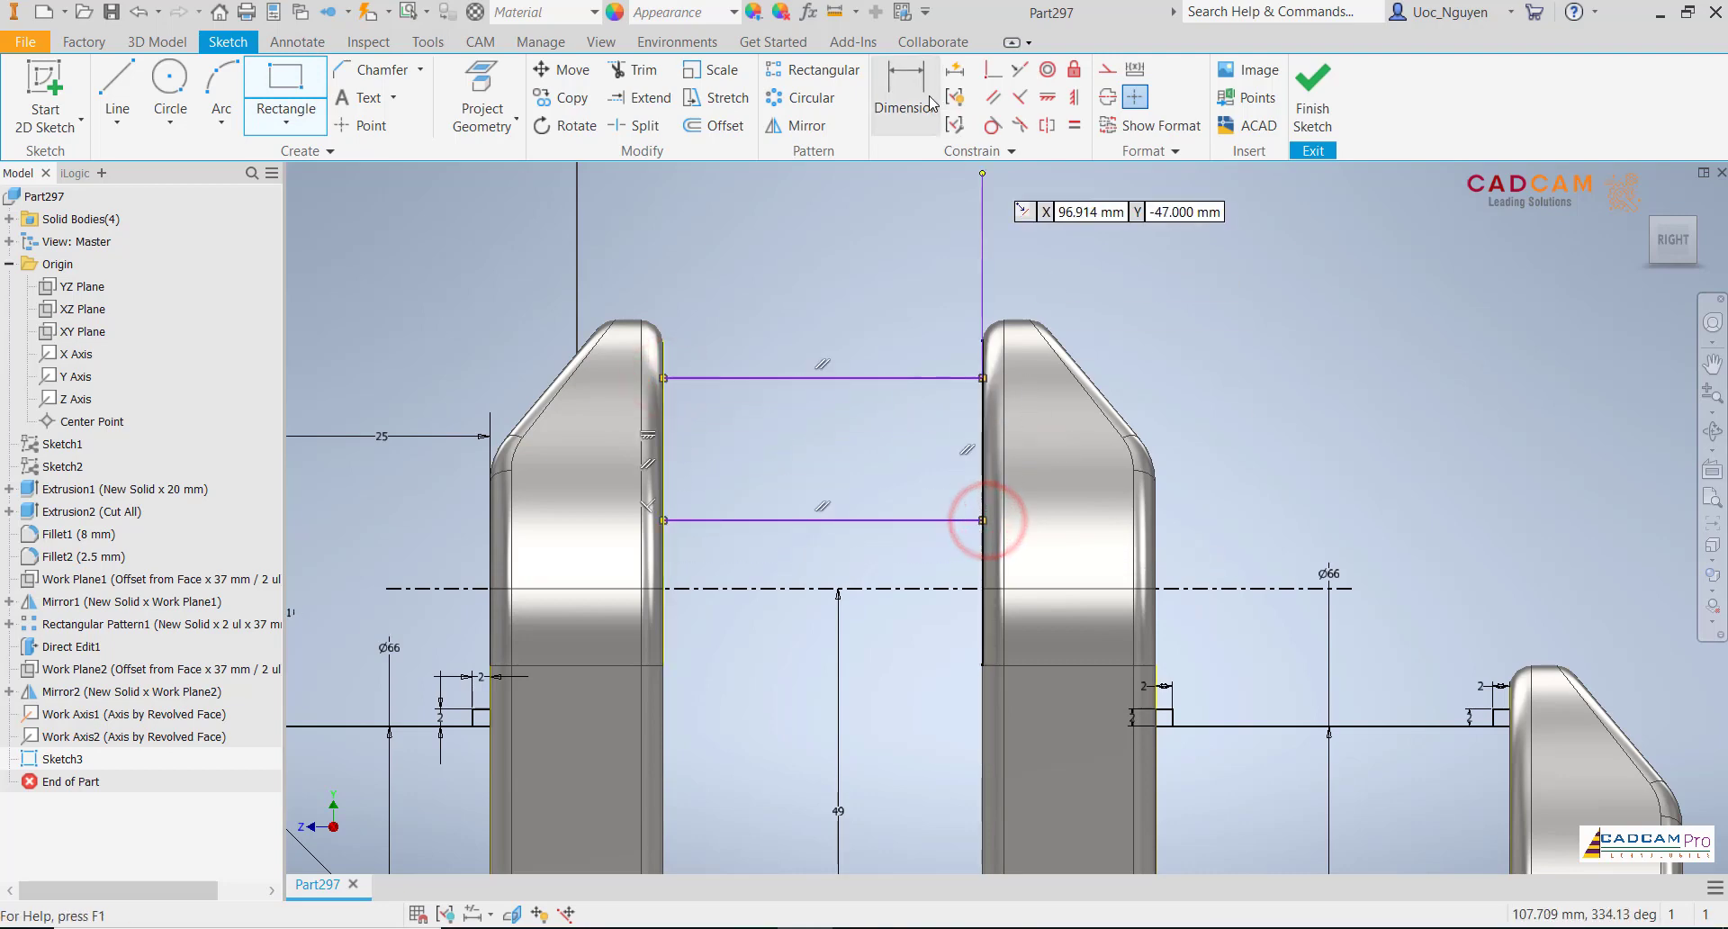
{"action": "left_click", "coordinate": [994, 71]}
{"action": "left_click", "coordinate": [824, 520]}
{"action": "left_click", "coordinate": [822, 587]}
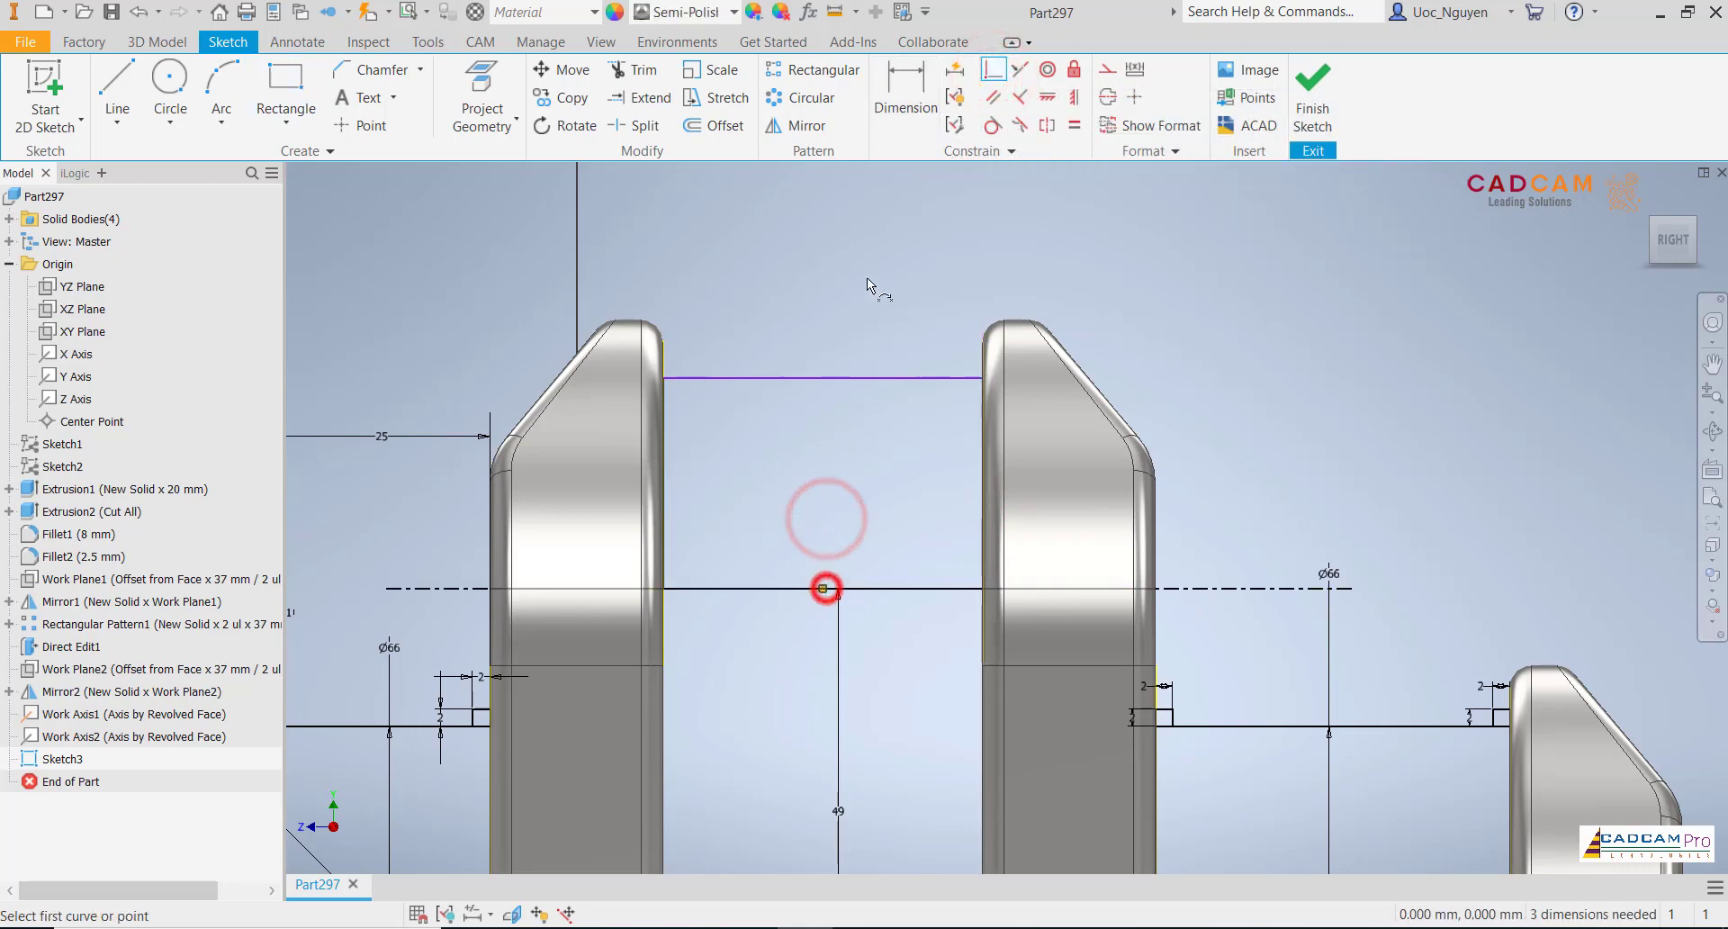
- Dimension the crankpin rectangle to a 48 mm diameter about the centerline
{"action": "left_click", "coordinate": [904, 90]}
{"action": "left_click", "coordinate": [924, 377]}
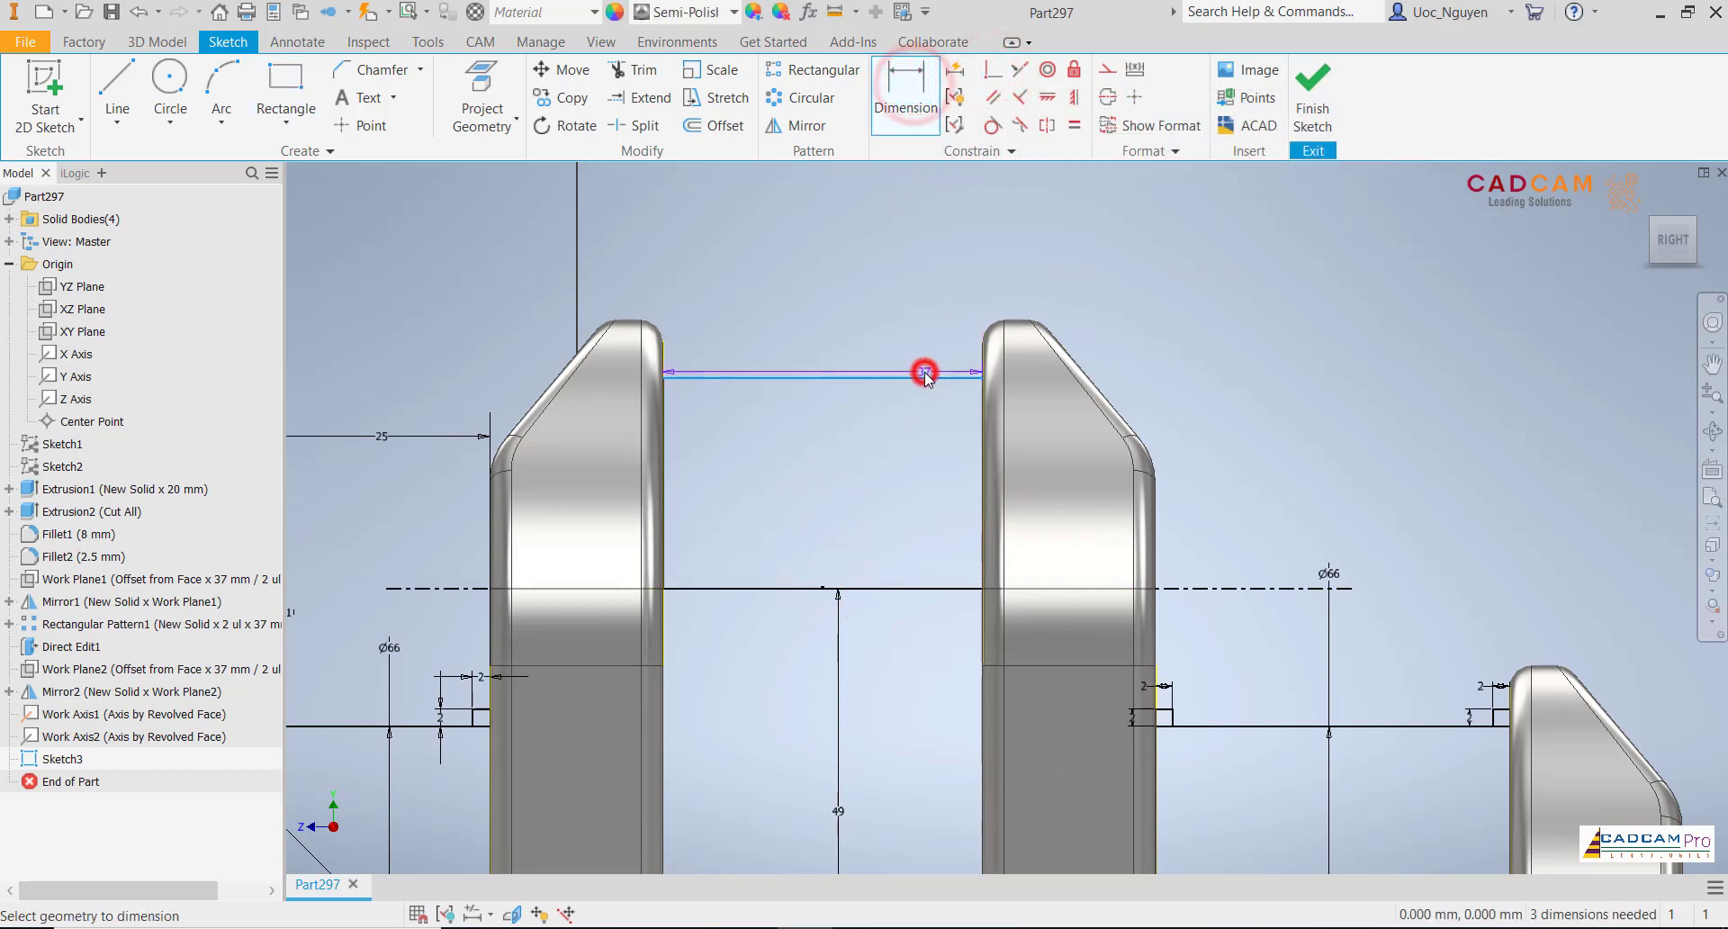
{"action": "left_click", "coordinate": [1197, 588]}
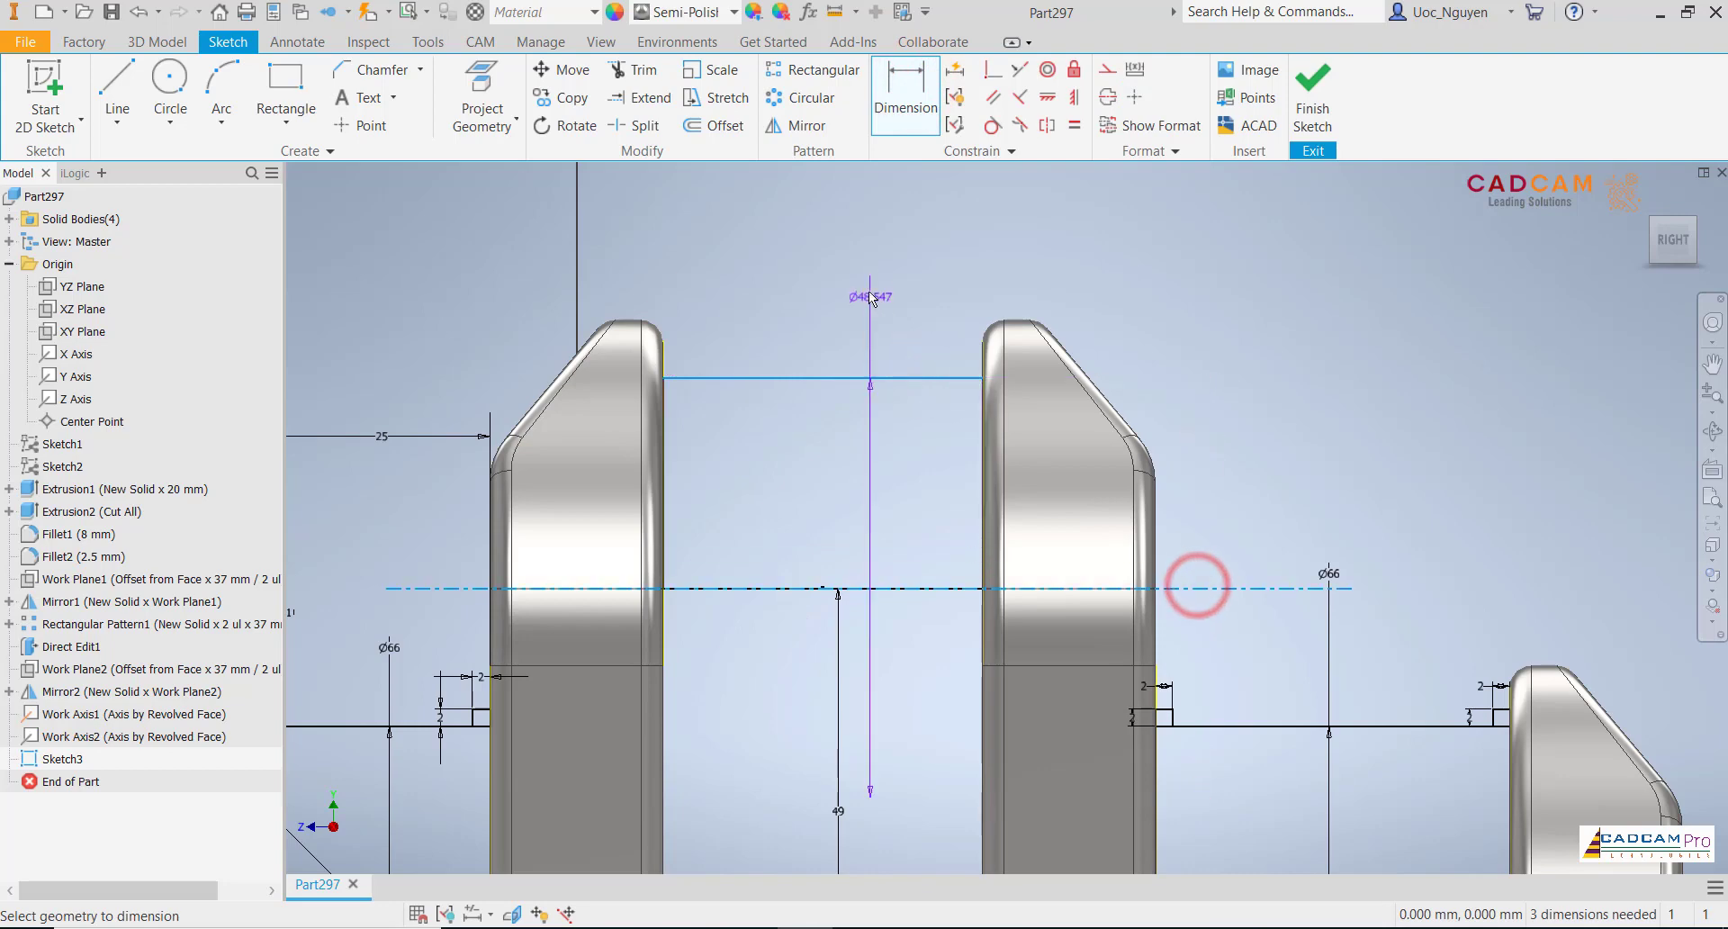
{"action": "left_click", "coordinate": [907, 282]}
{"action": "type", "text": "48"}
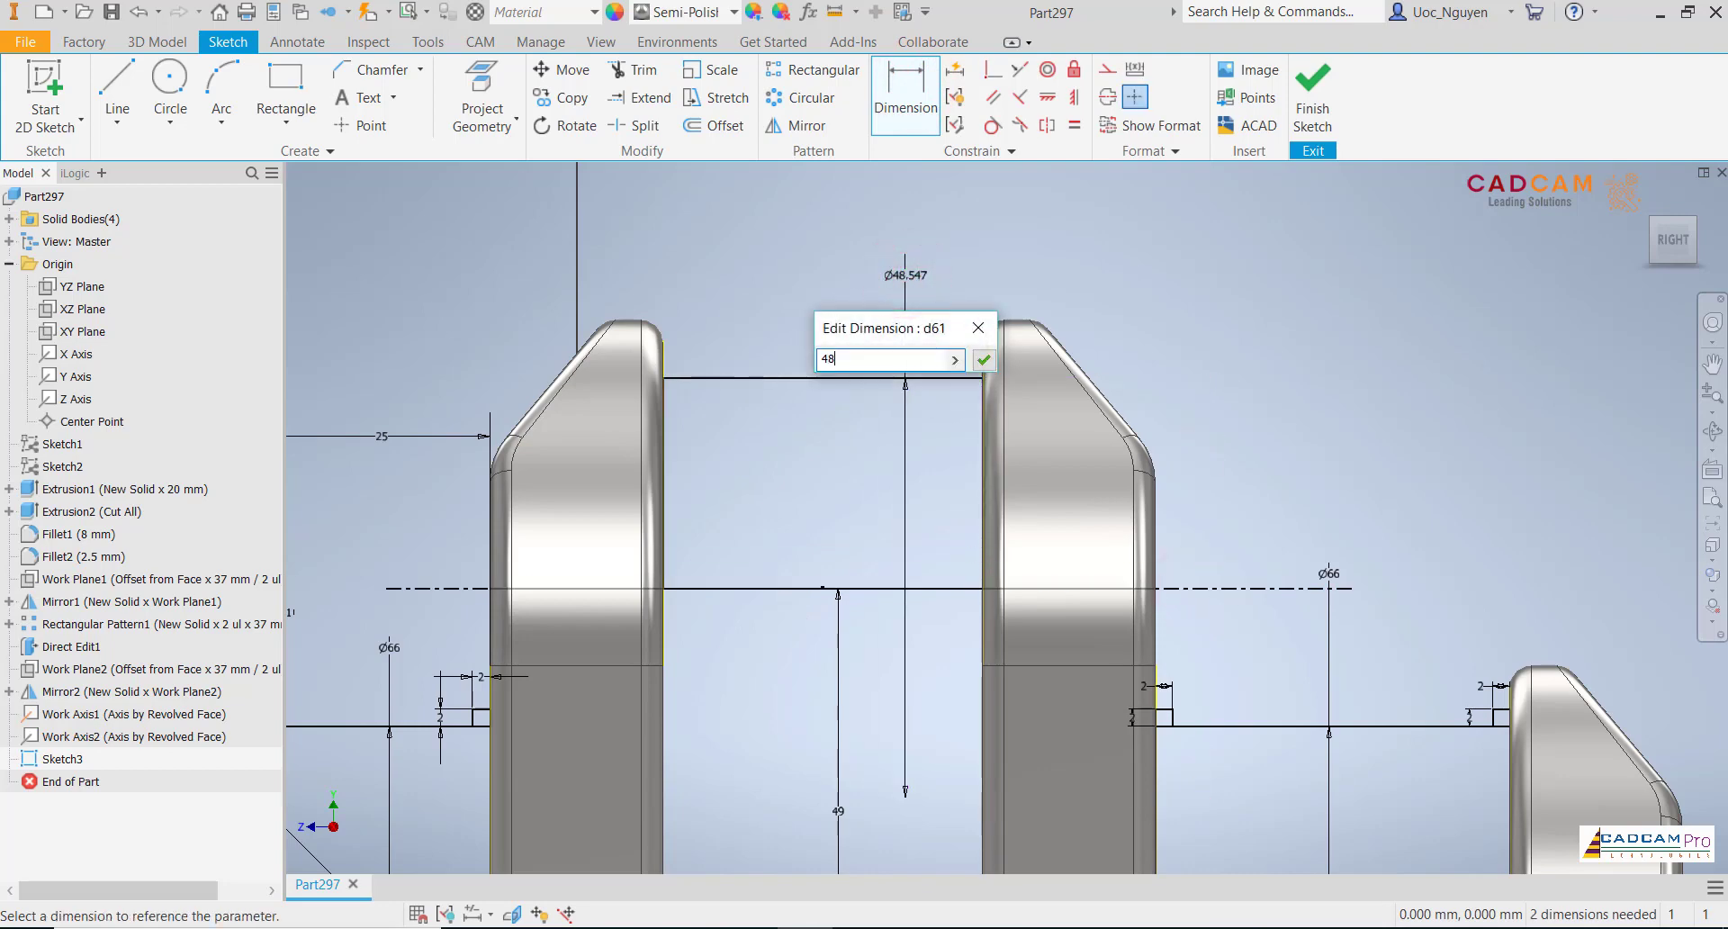
{"action": "key", "text": "Return"}
{"action": "key", "text": "Escape"}
{"action": "scroll", "coordinate": [687, 364], "scroll_direction": "down", "scroll_amount": 3}
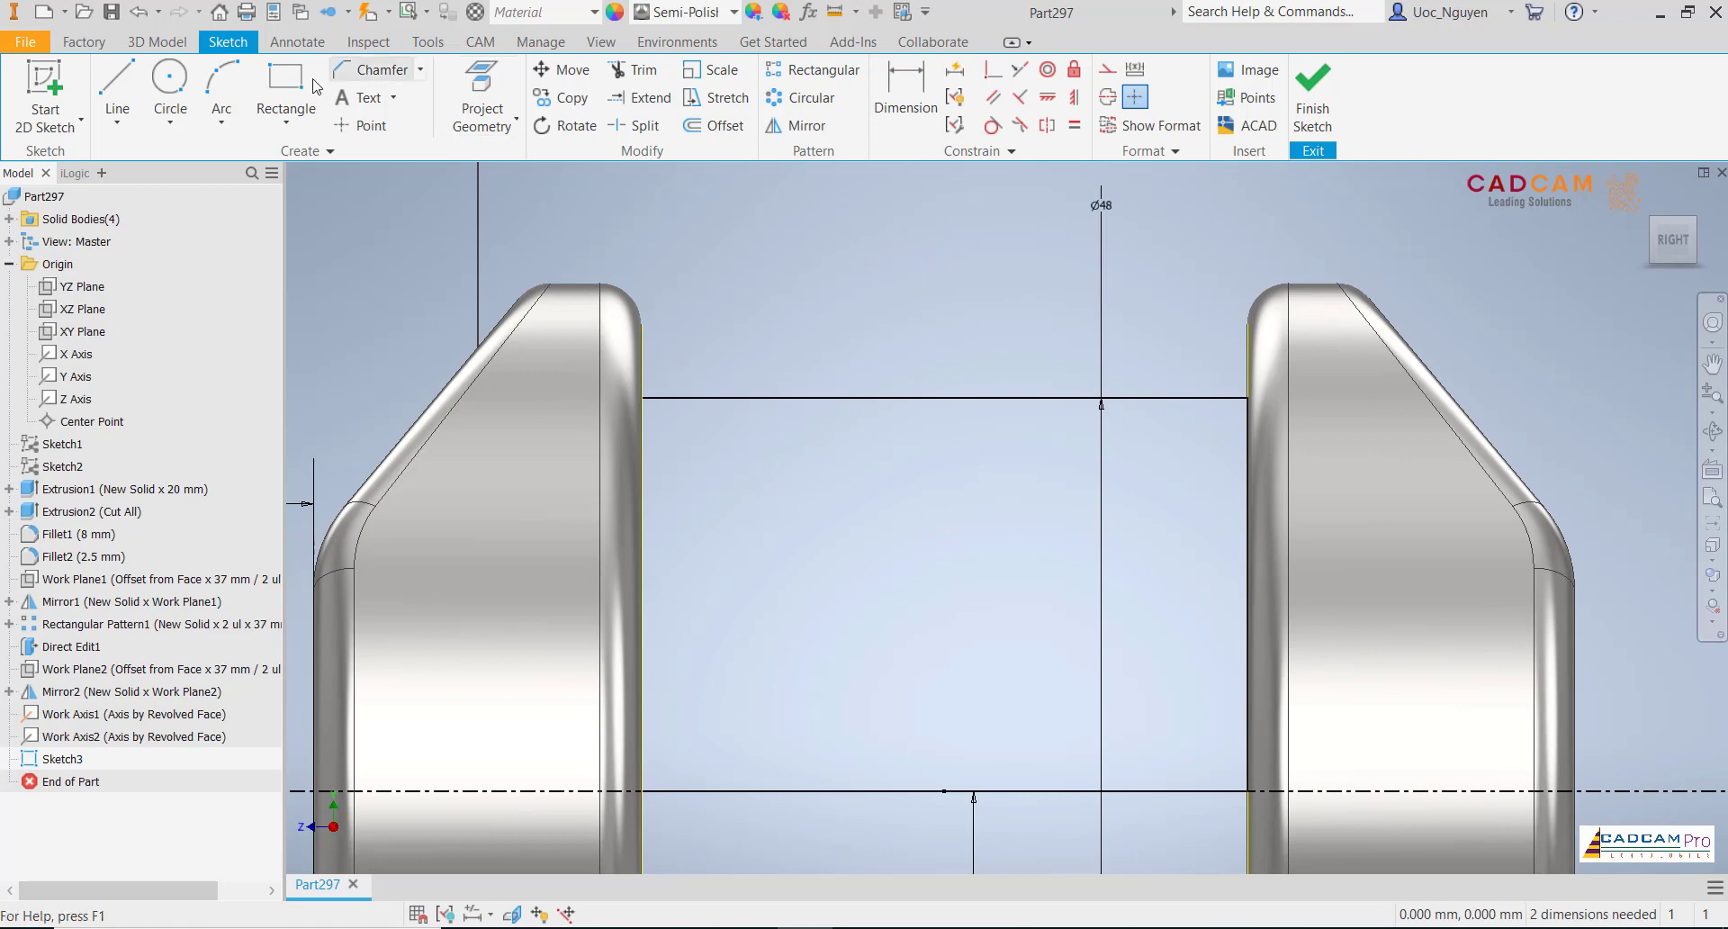
- Add 2×2 mm corner rectangles at the left and right web corners of the crankpin
{"action": "left_click", "coordinate": [287, 90]}
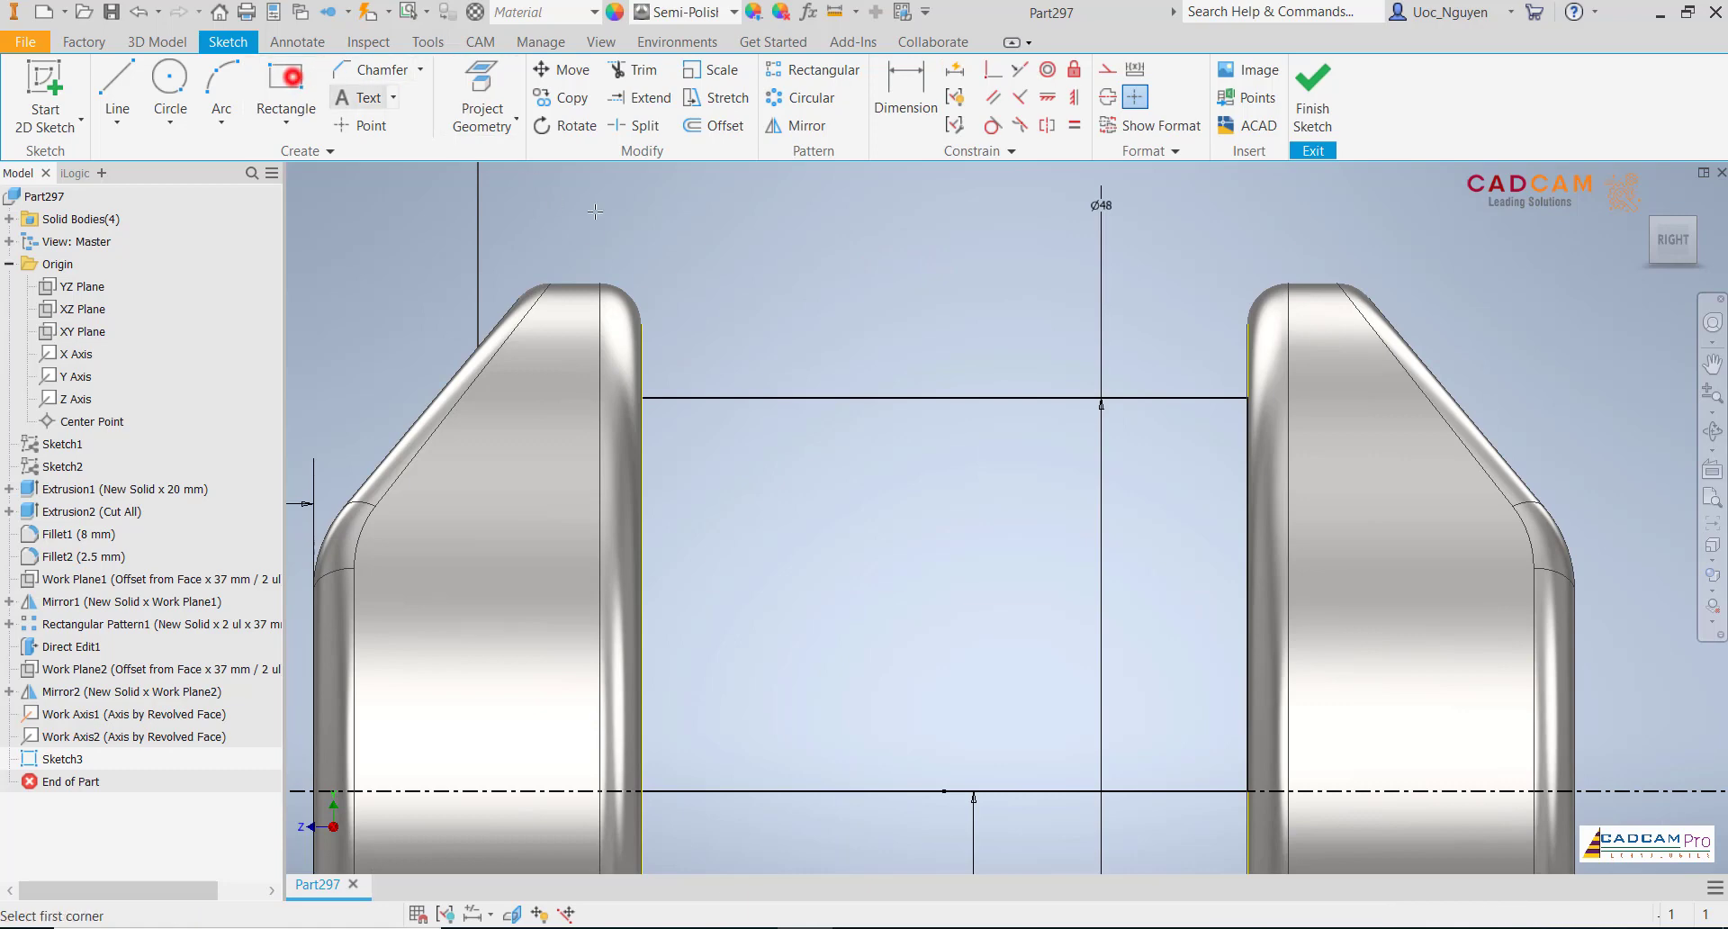
{"action": "left_click", "coordinate": [642, 397]}
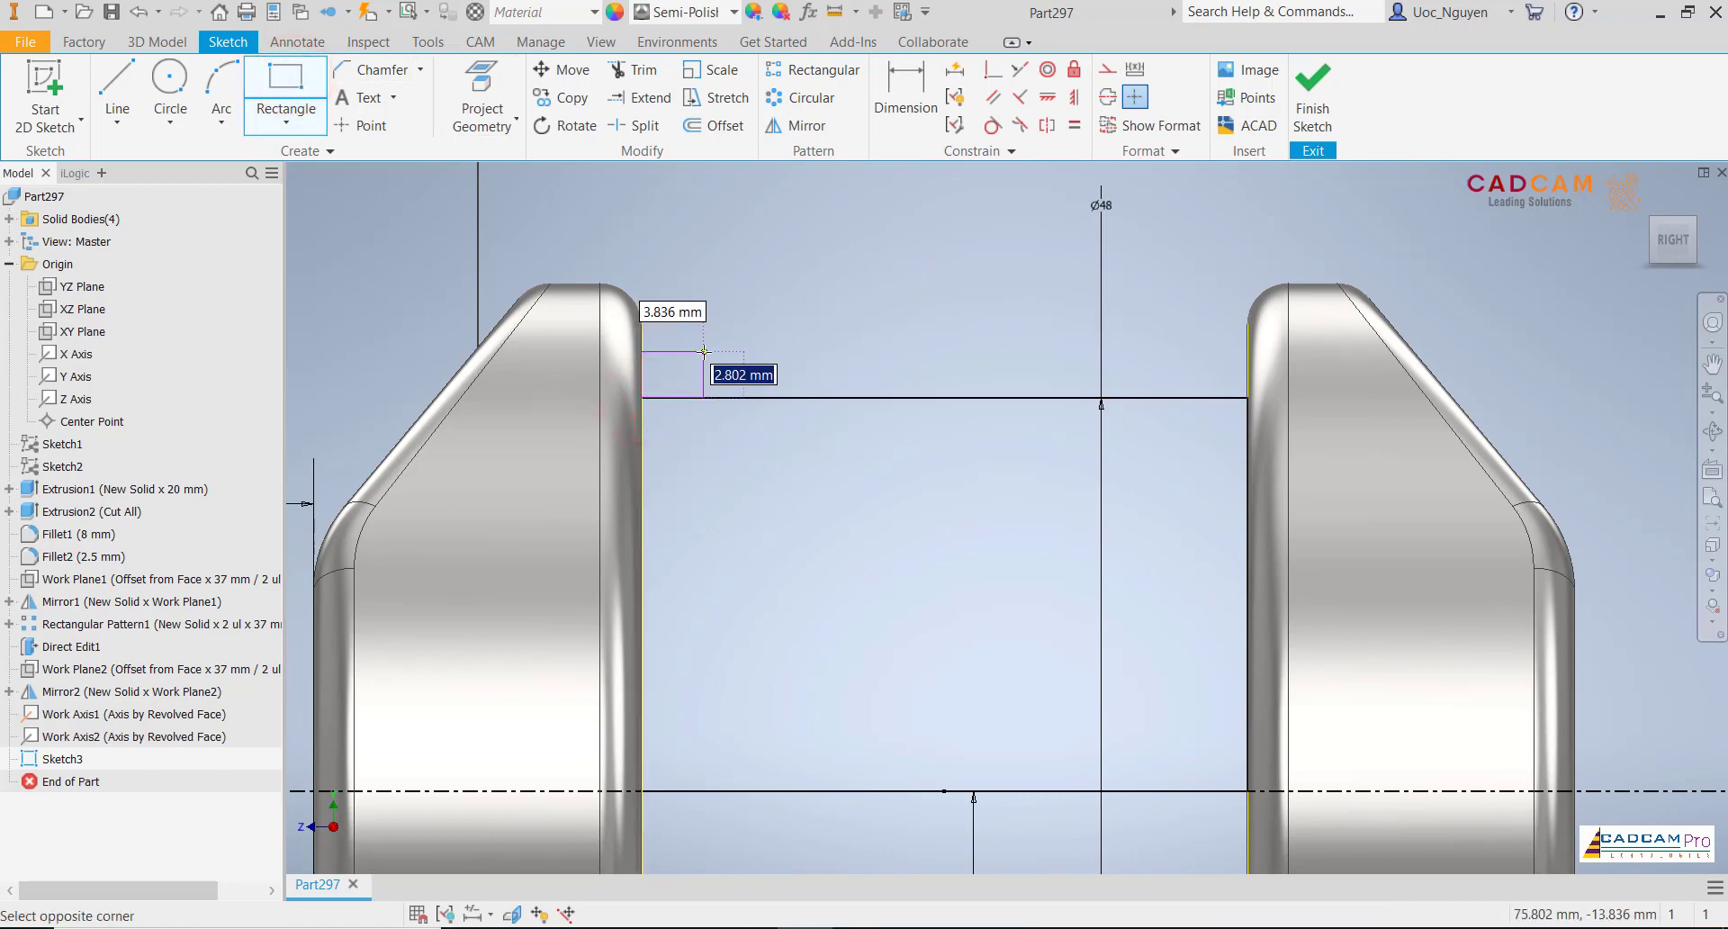
{"action": "type", "text": "2"}
{"action": "key", "text": "Tab"}
{"action": "type", "text": "2"}
{"action": "key", "text": "Return"}
{"action": "key", "text": "Escape"}
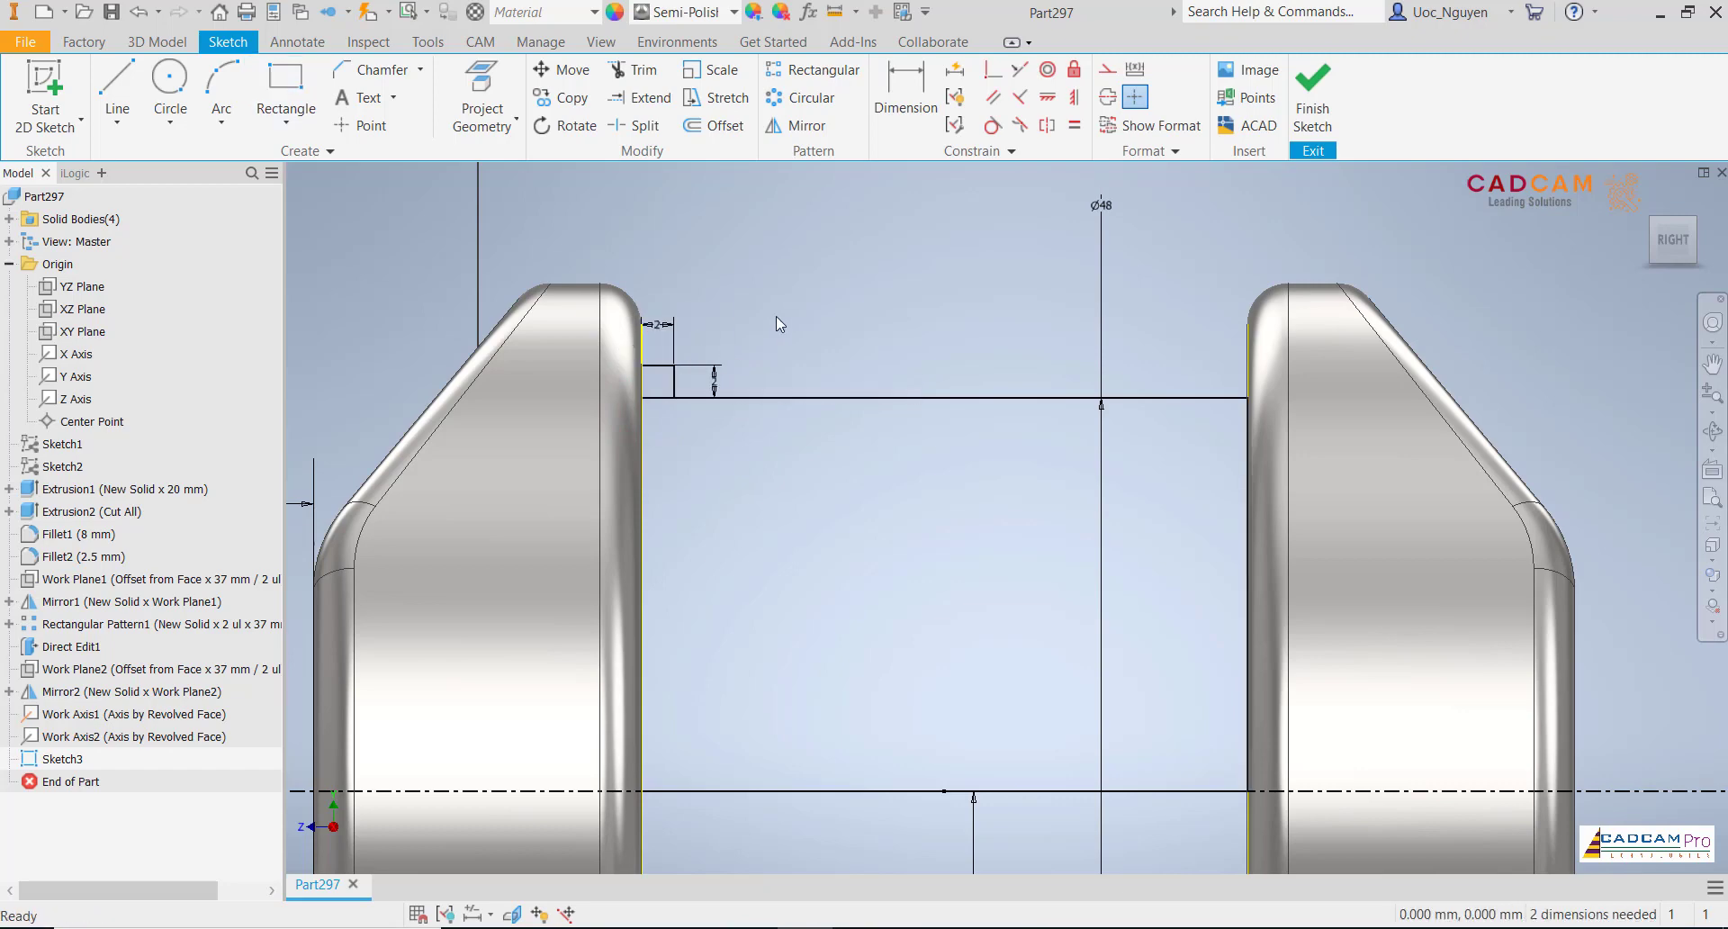
{"action": "left_click", "coordinate": [284, 75]}
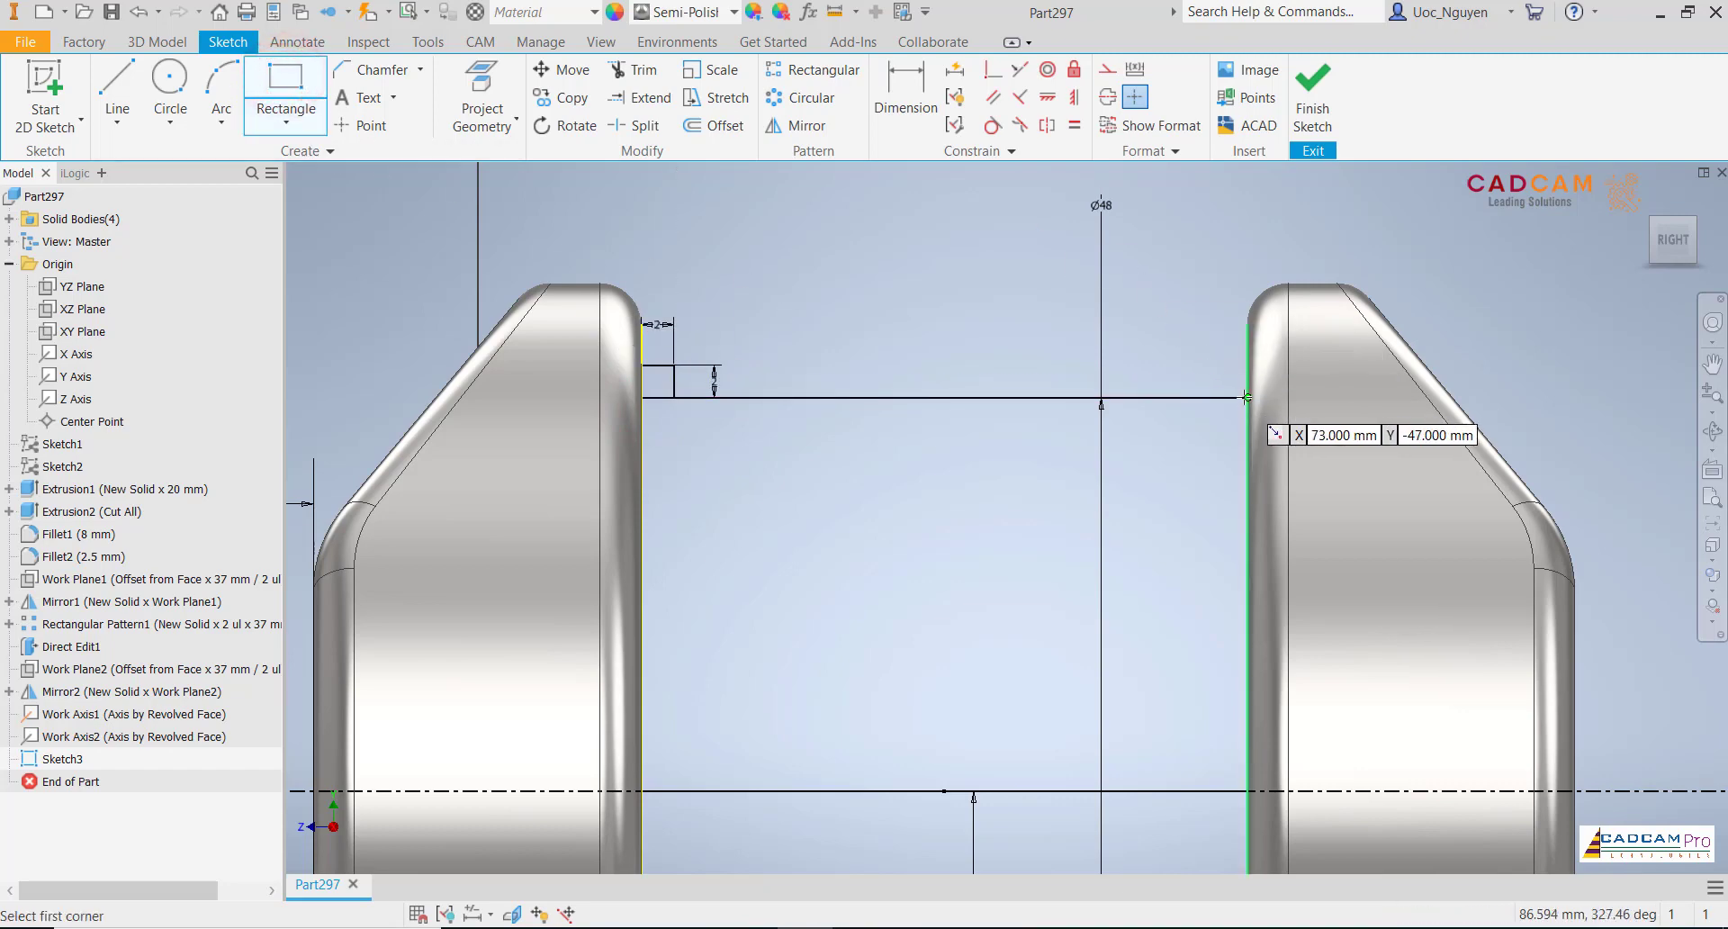
{"action": "left_click", "coordinate": [1247, 397]}
{"action": "type", "text": "2"}
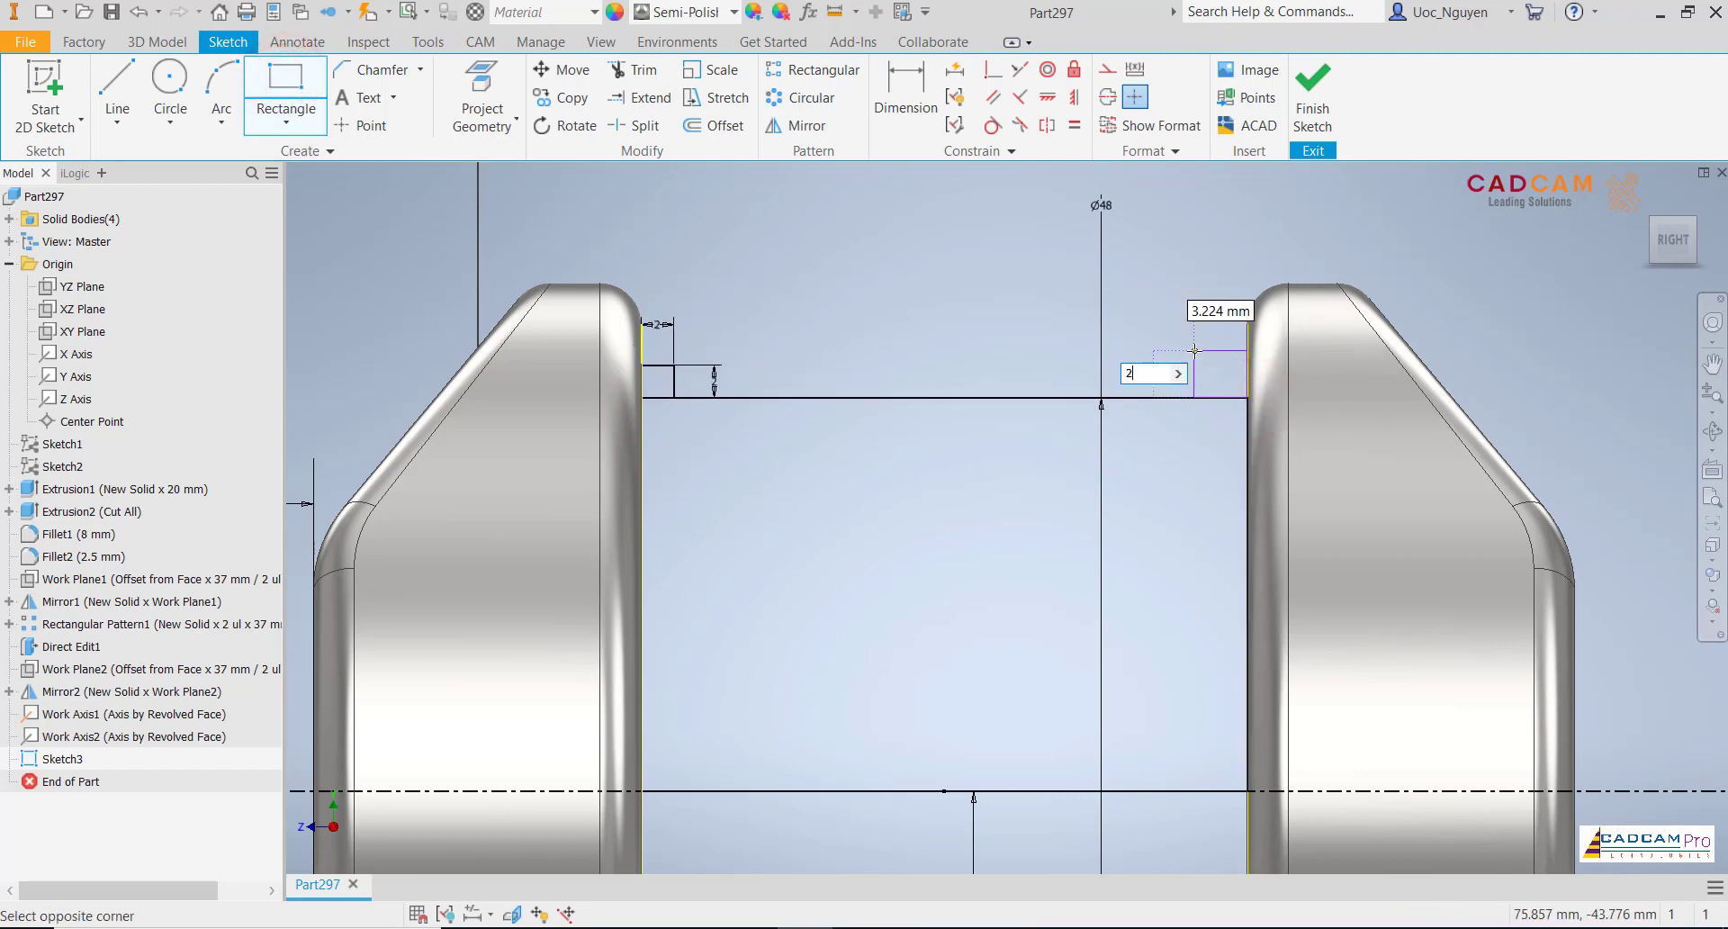
{"action": "key", "text": "Tab"}
{"action": "type", "text": "2"}
{"action": "key", "text": "Return"}
{"action": "scroll", "coordinate": [1197, 359], "scroll_direction": "down", "scroll_amount": 3}
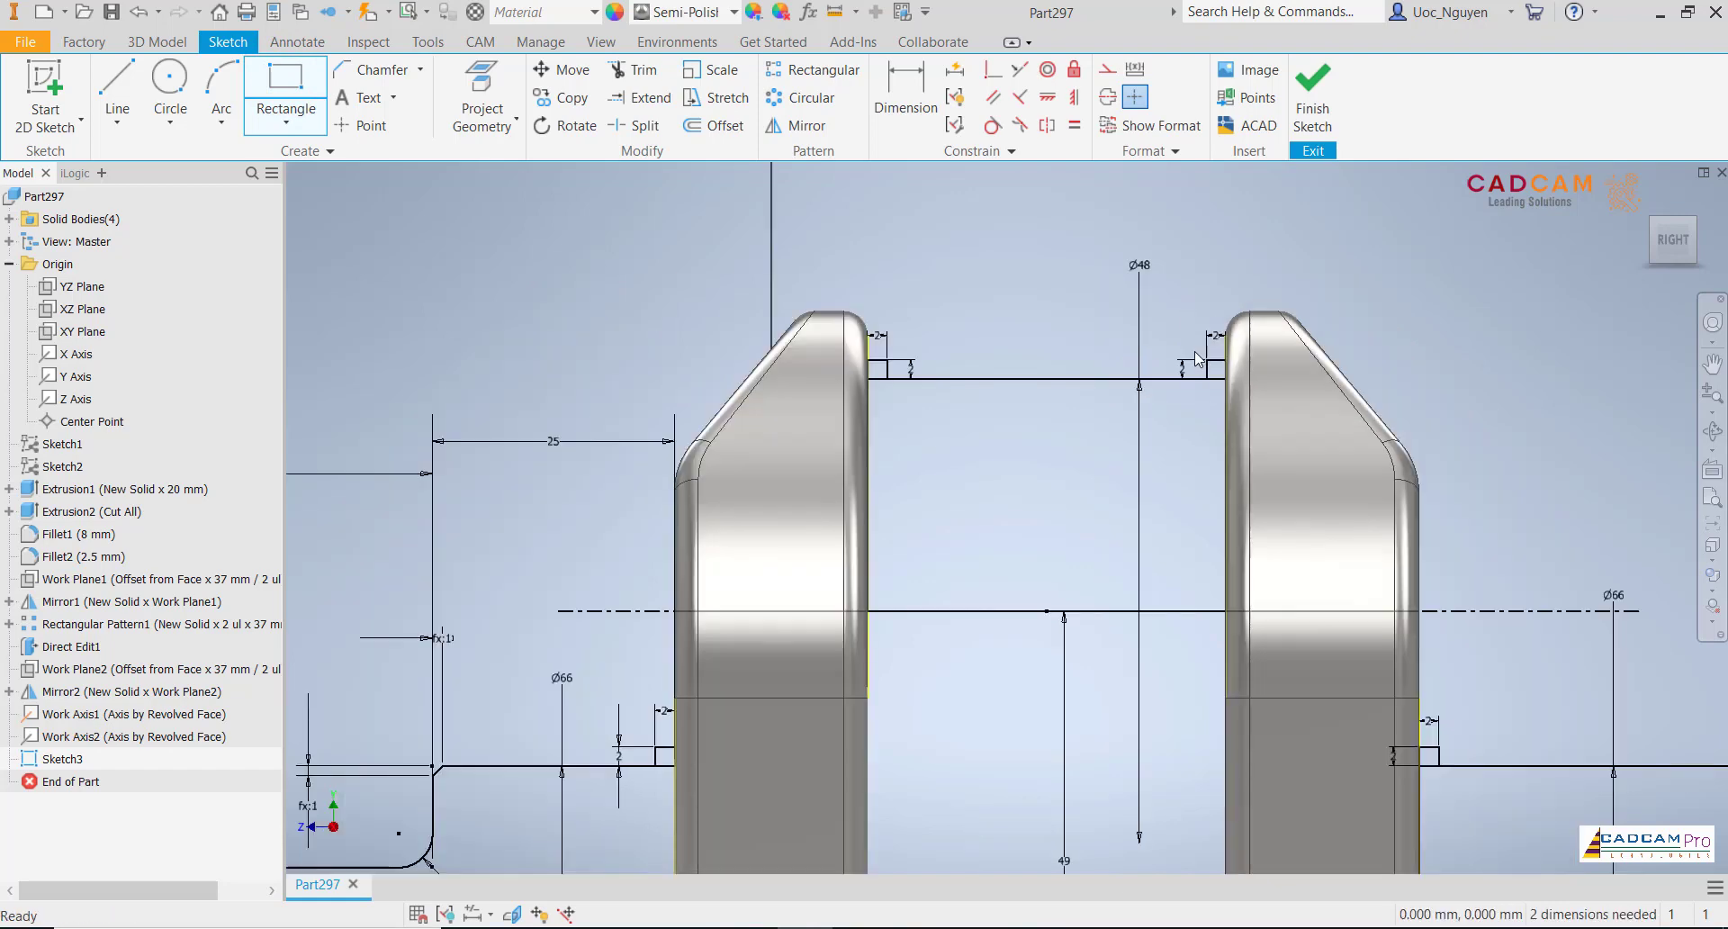
{"action": "key", "text": "Escape"}
{"action": "scroll", "coordinate": [864, 405], "scroll_direction": "down", "scroll_amount": 5}
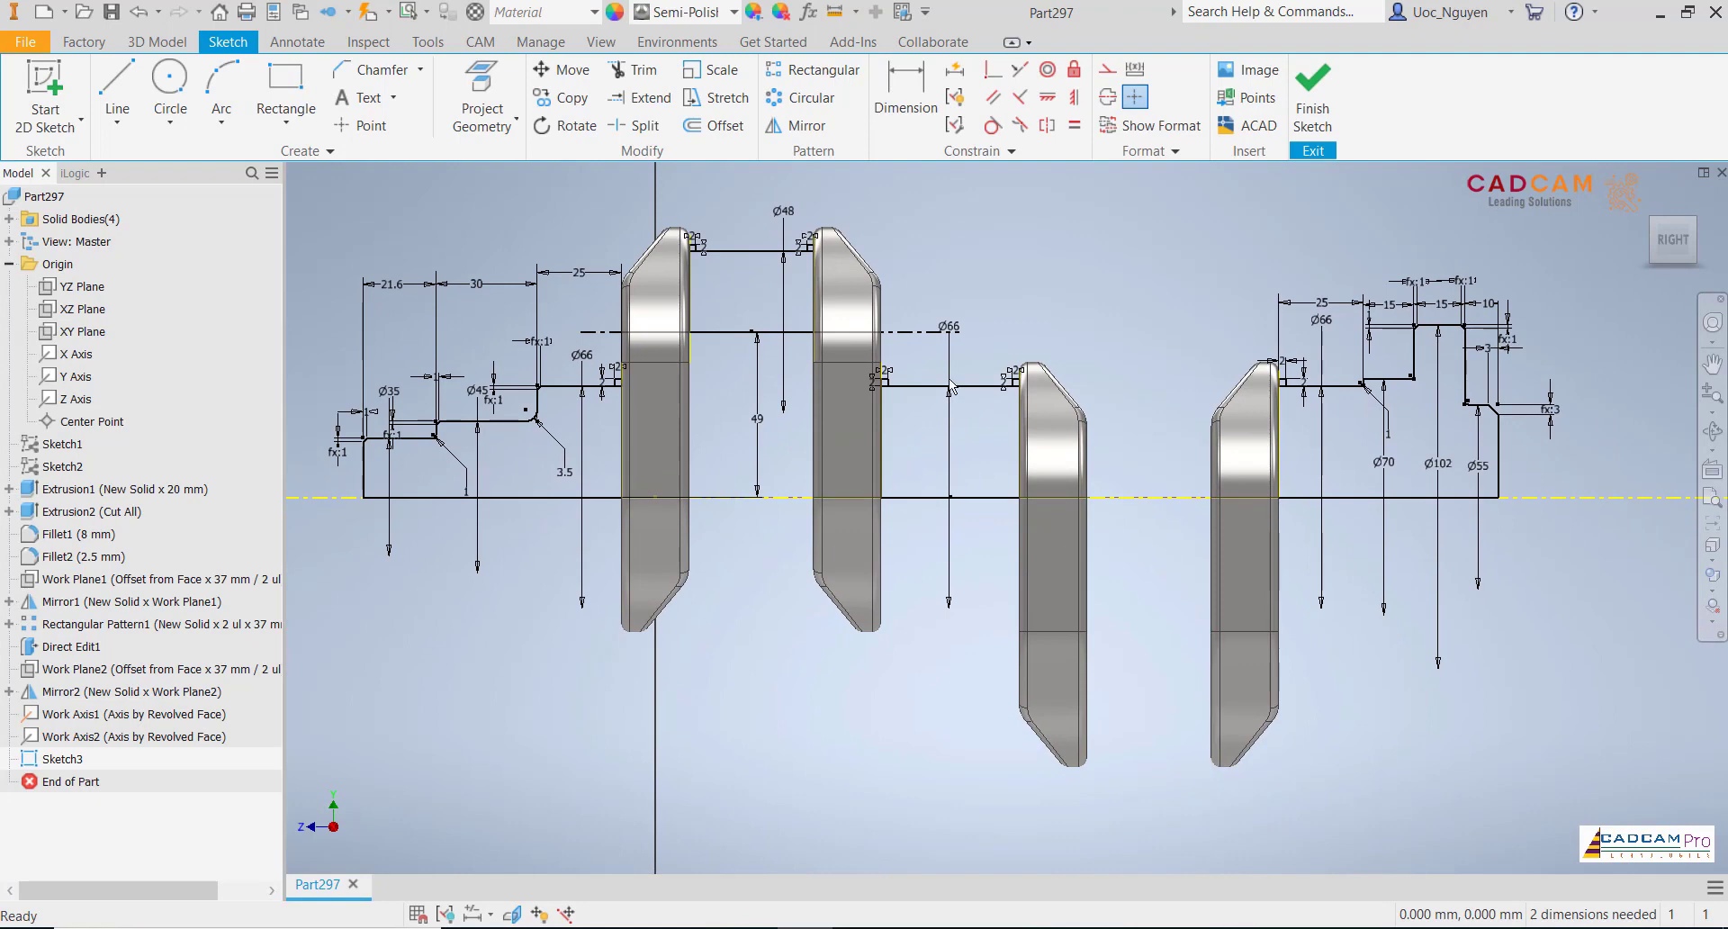
- Draw a horizontal line across the lower webs, dimensioned 49 mm below the shaft axis
{"action": "left_click", "coordinate": [117, 90]}
{"action": "left_click", "coordinate": [969, 673]}
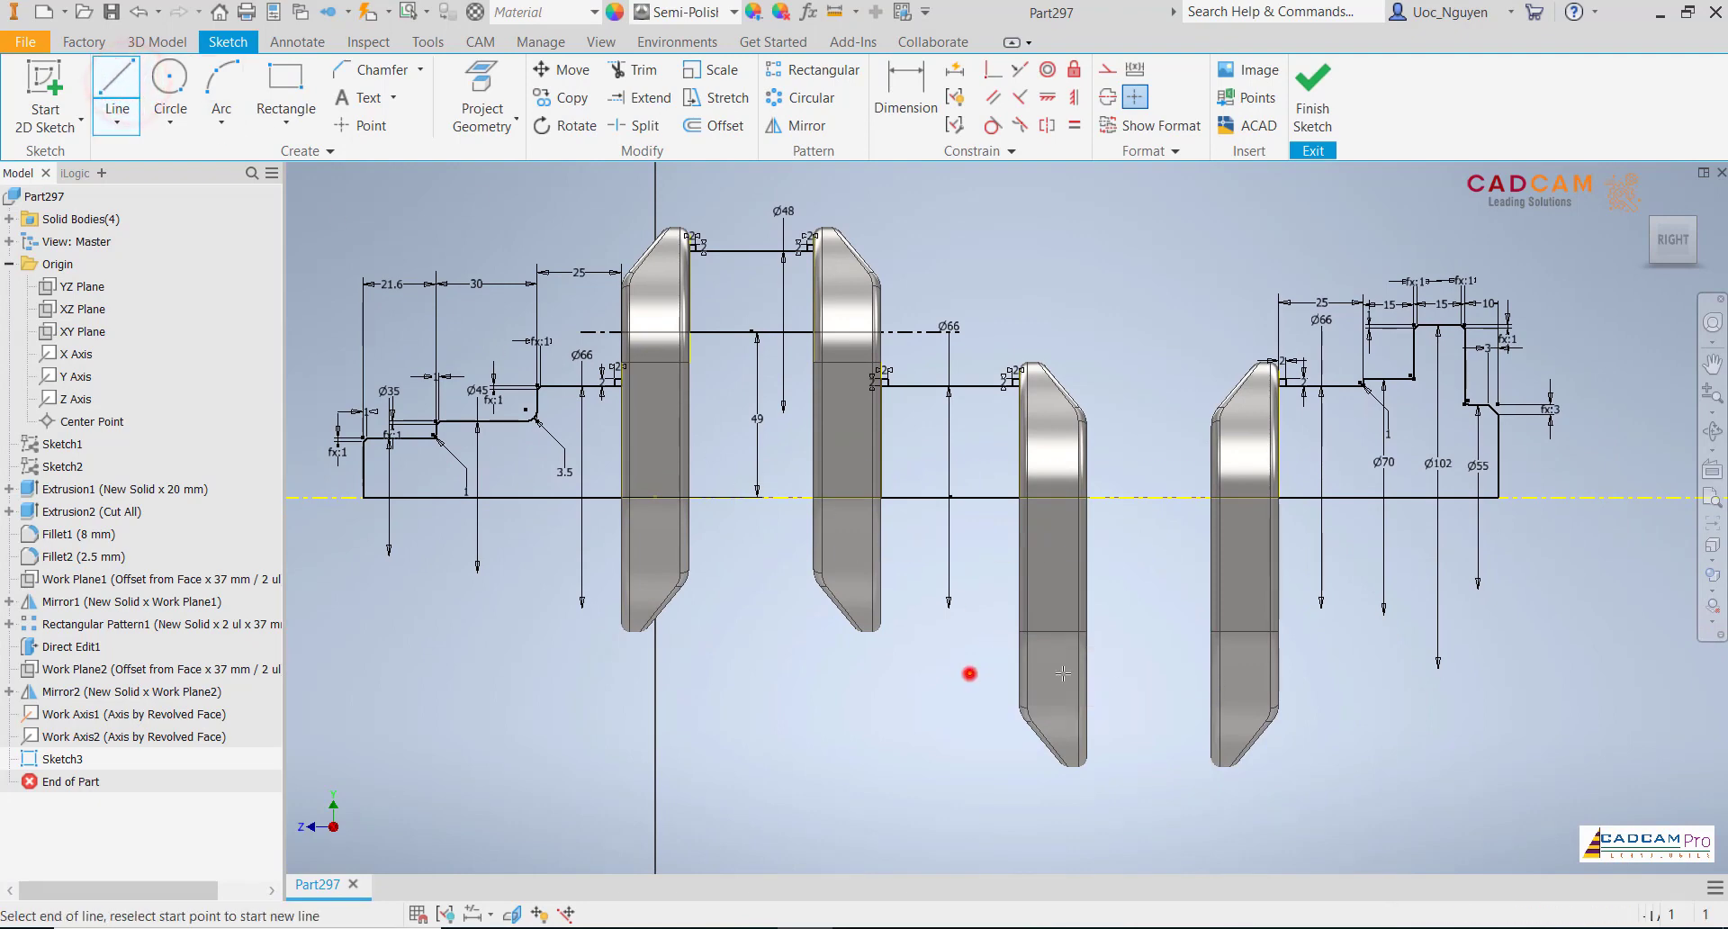
{"action": "left_click", "coordinate": [1360, 674]}
{"action": "key", "text": "Escape"}
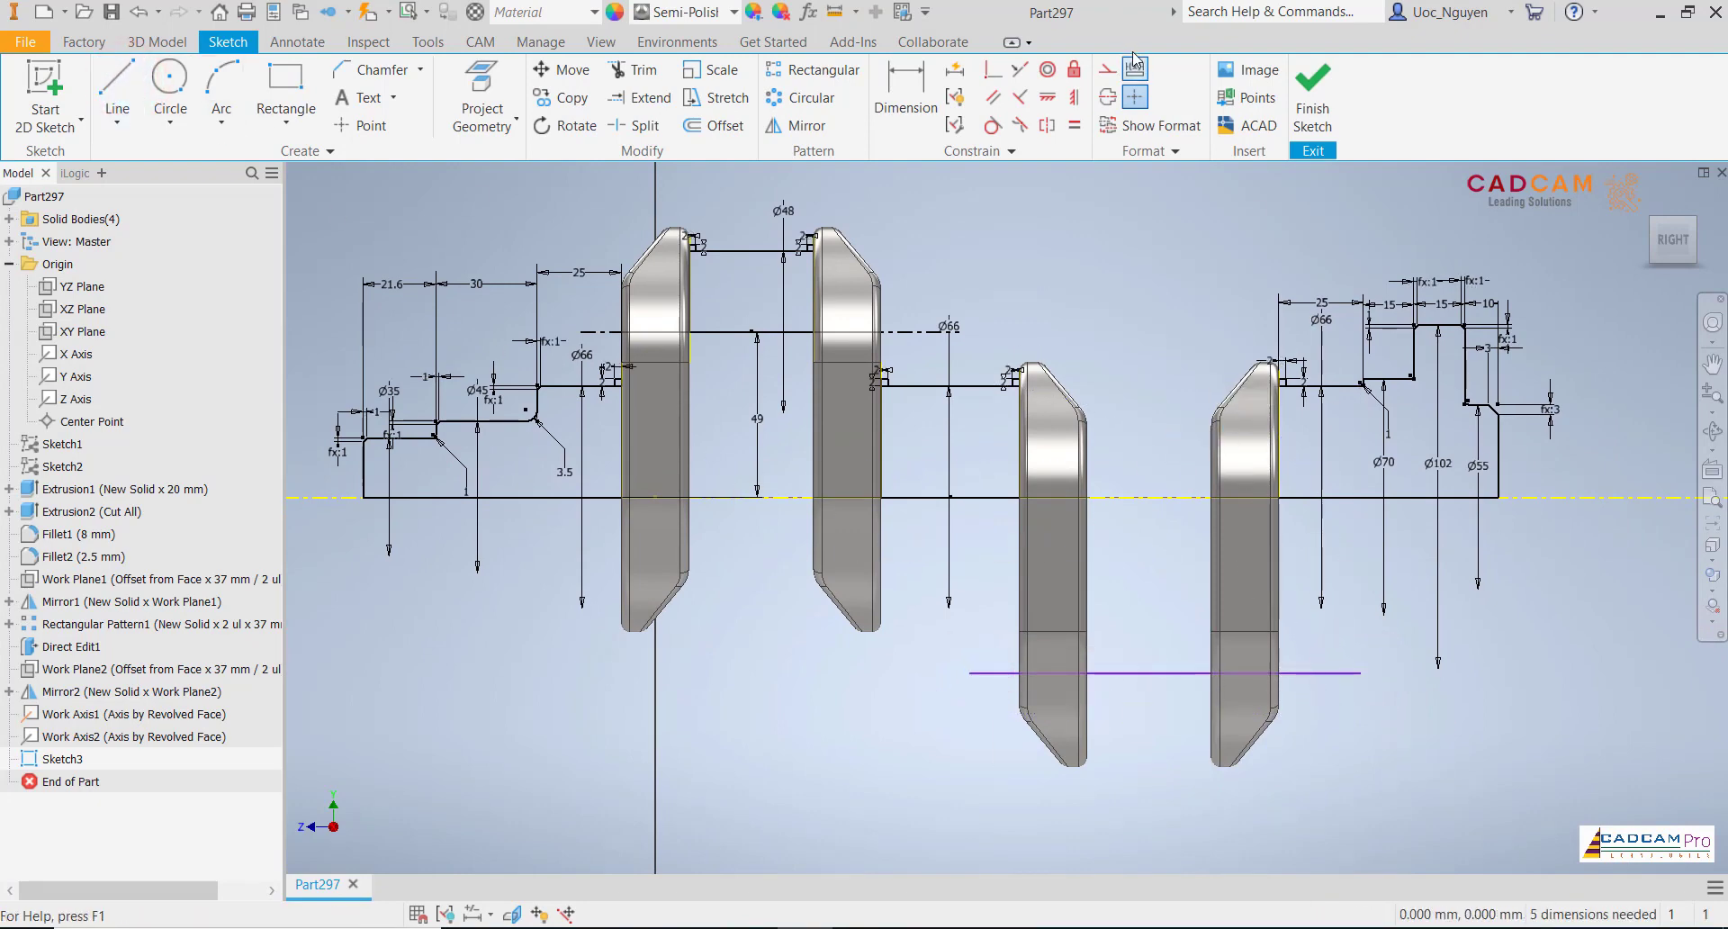
{"action": "left_click", "coordinate": [902, 94]}
{"action": "left_click", "coordinate": [1189, 674]}
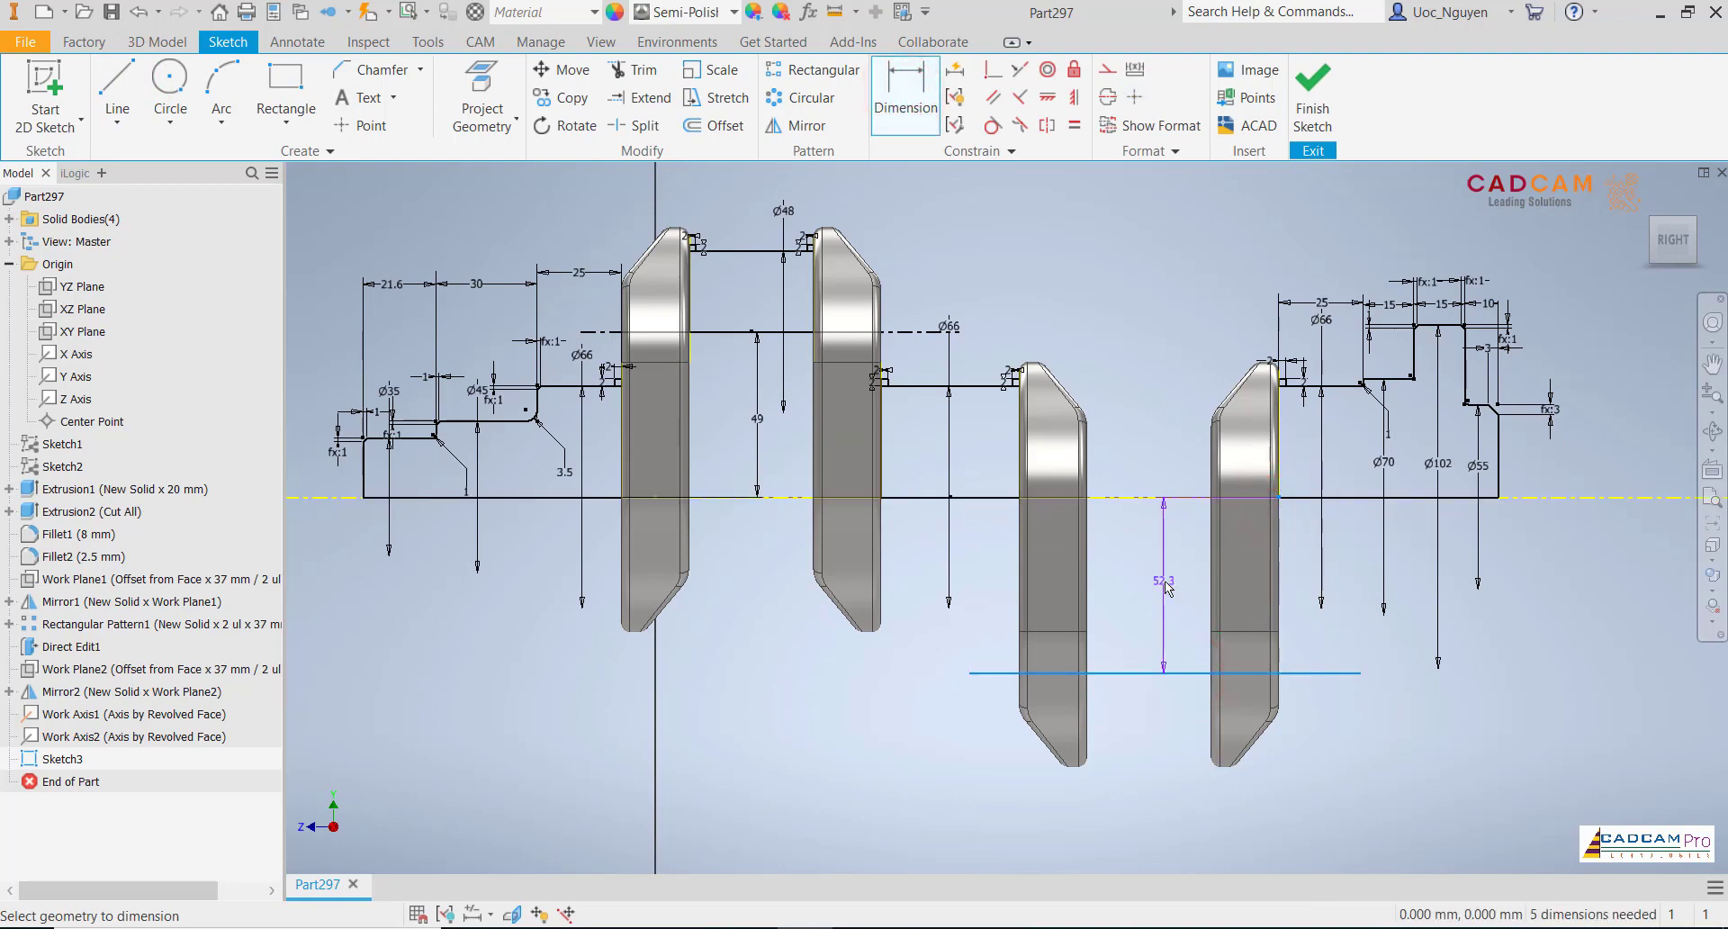
{"action": "left_click", "coordinate": [984, 580]}
{"action": "type", "text": "49"}
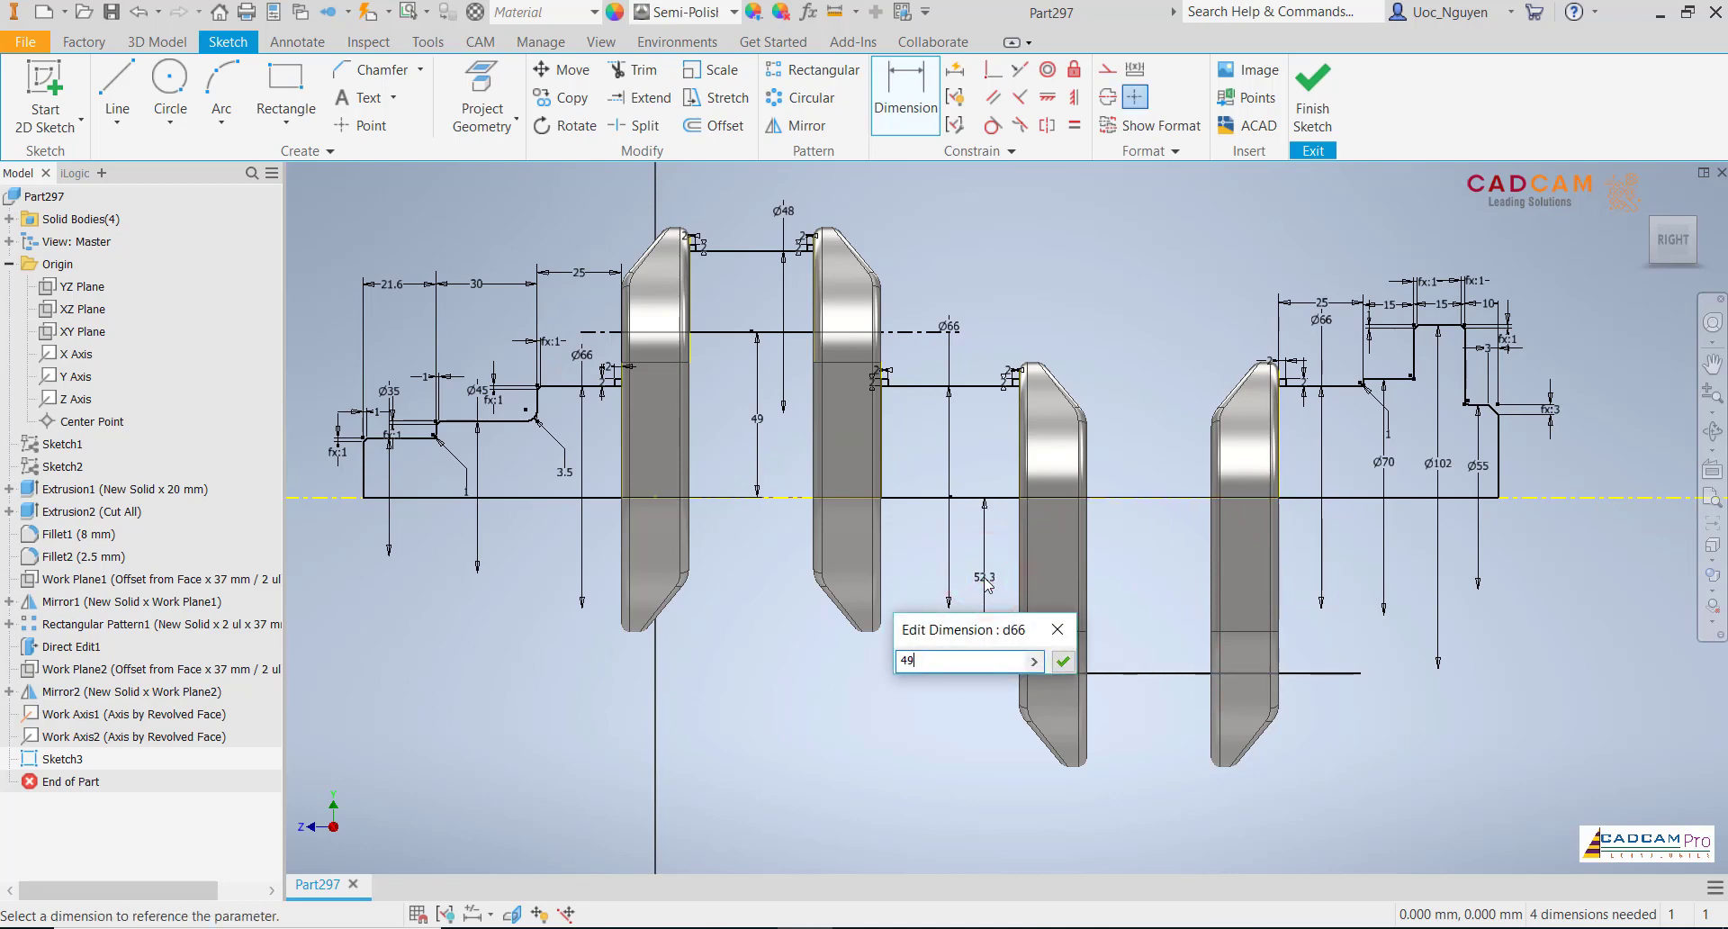
{"action": "key", "text": "Return"}
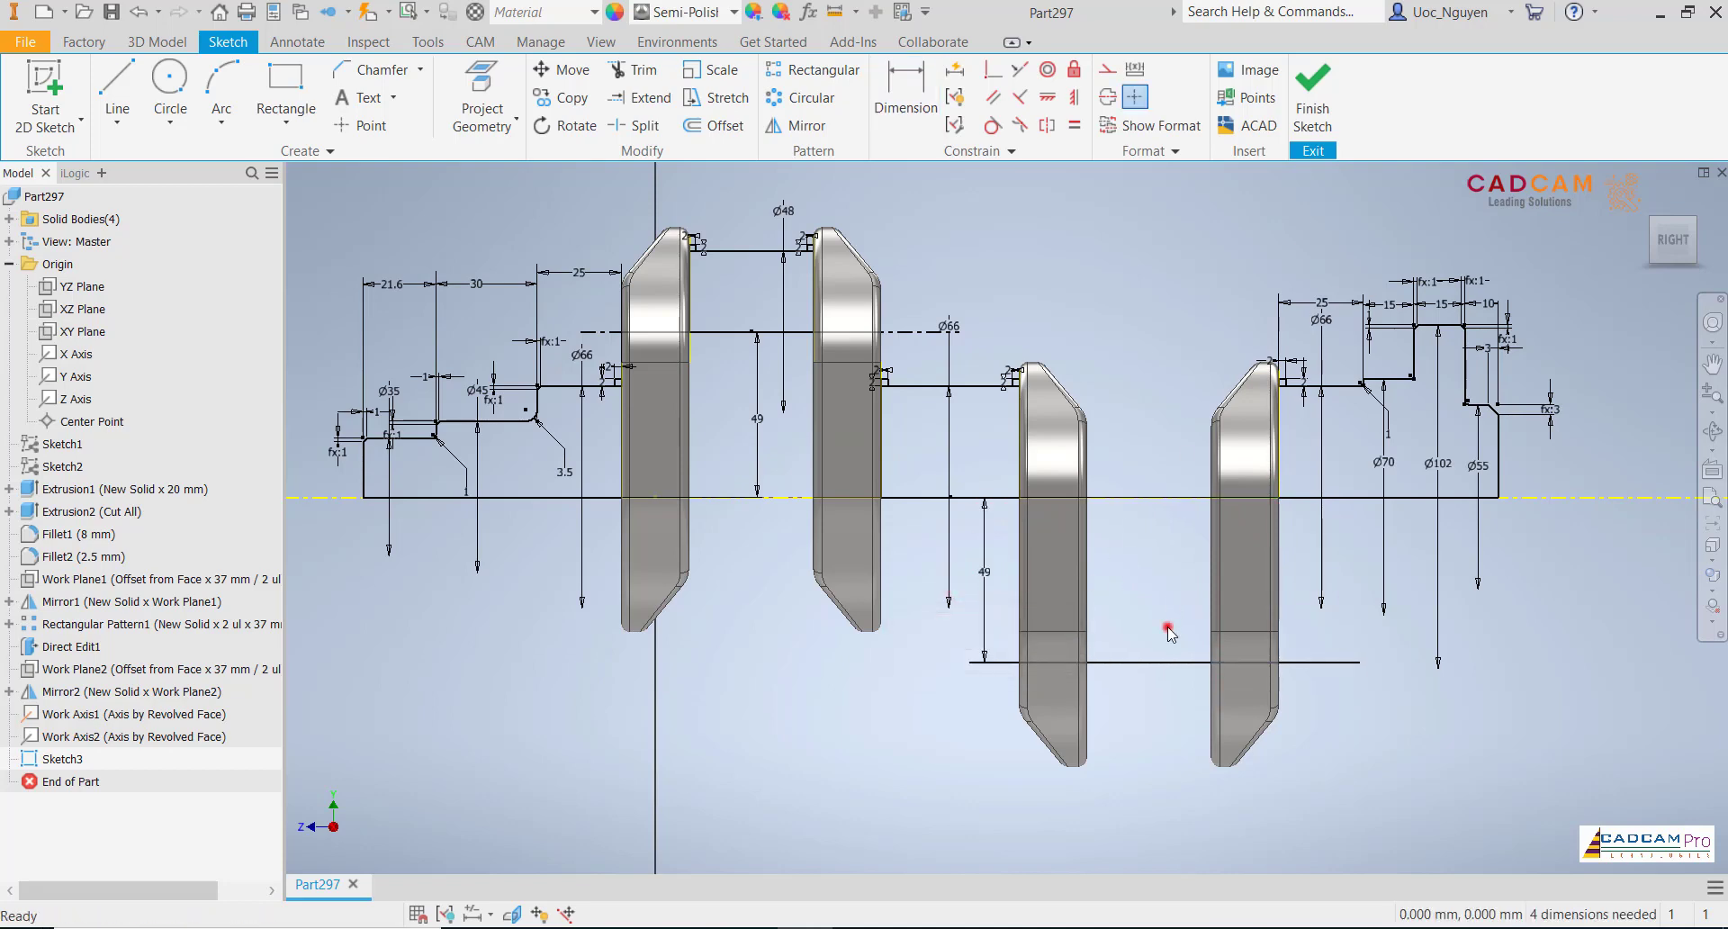
- Convert the lower 49 mm line into a centerline
{"action": "right_click", "coordinate": [1168, 631]}
{"action": "left_click", "coordinate": [1154, 835]}
{"action": "left_click", "coordinate": [1258, 846]}
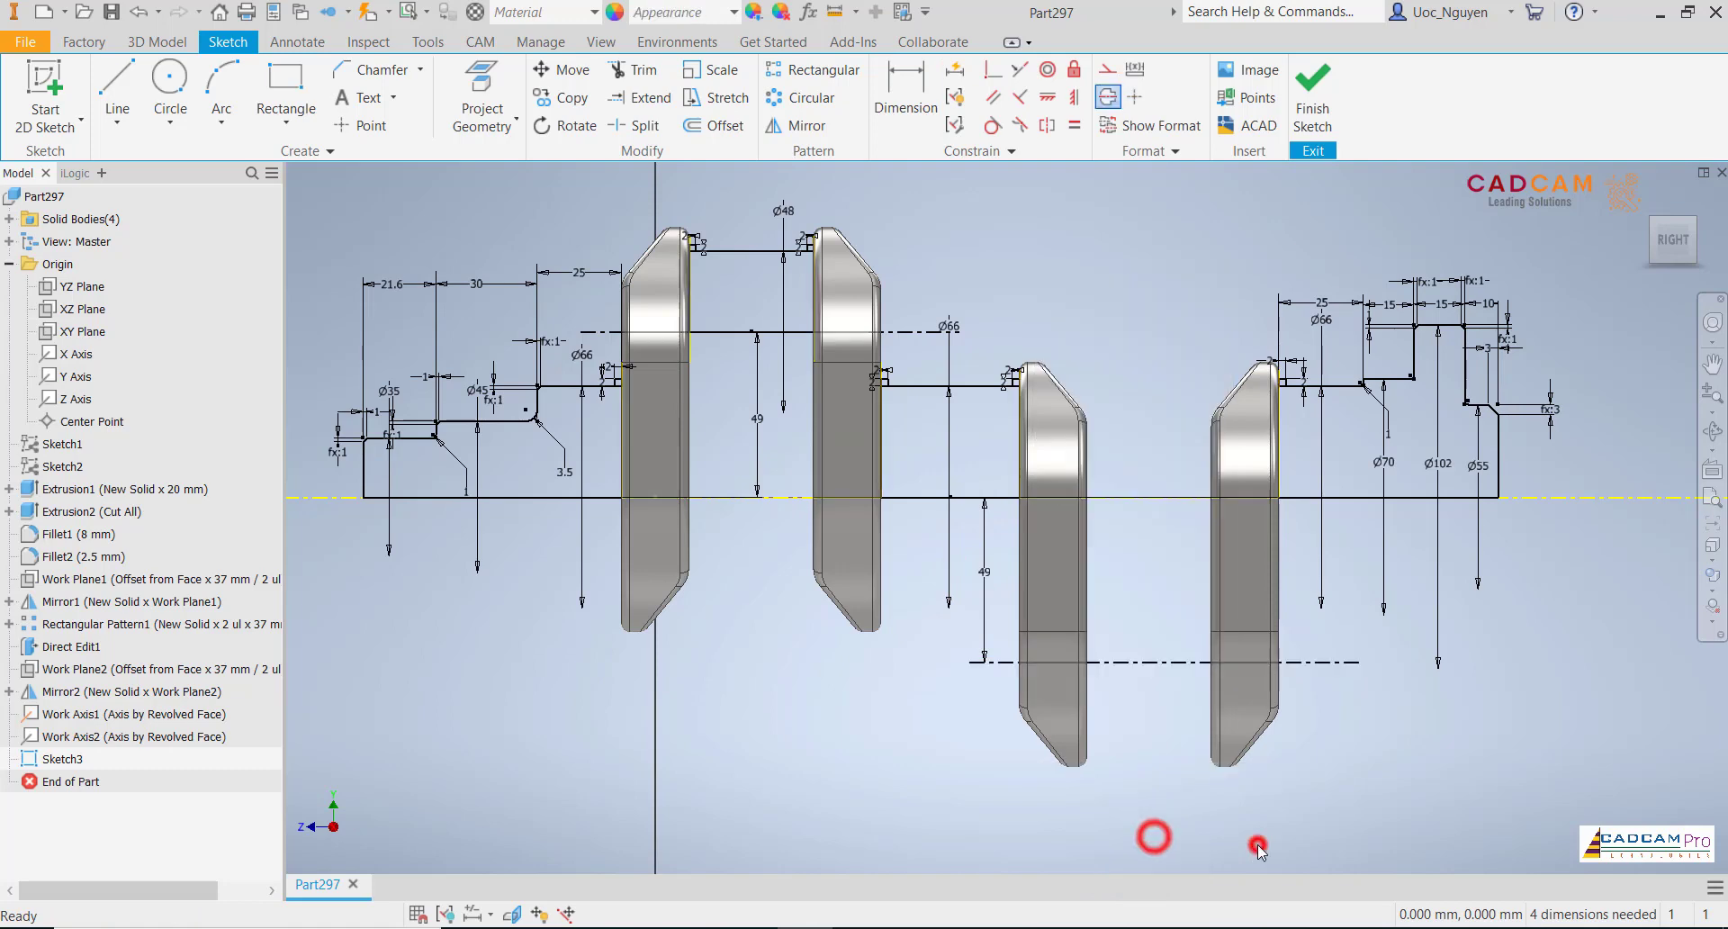
{"action": "scroll", "coordinate": [1150, 707], "scroll_direction": "down", "scroll_amount": 3}
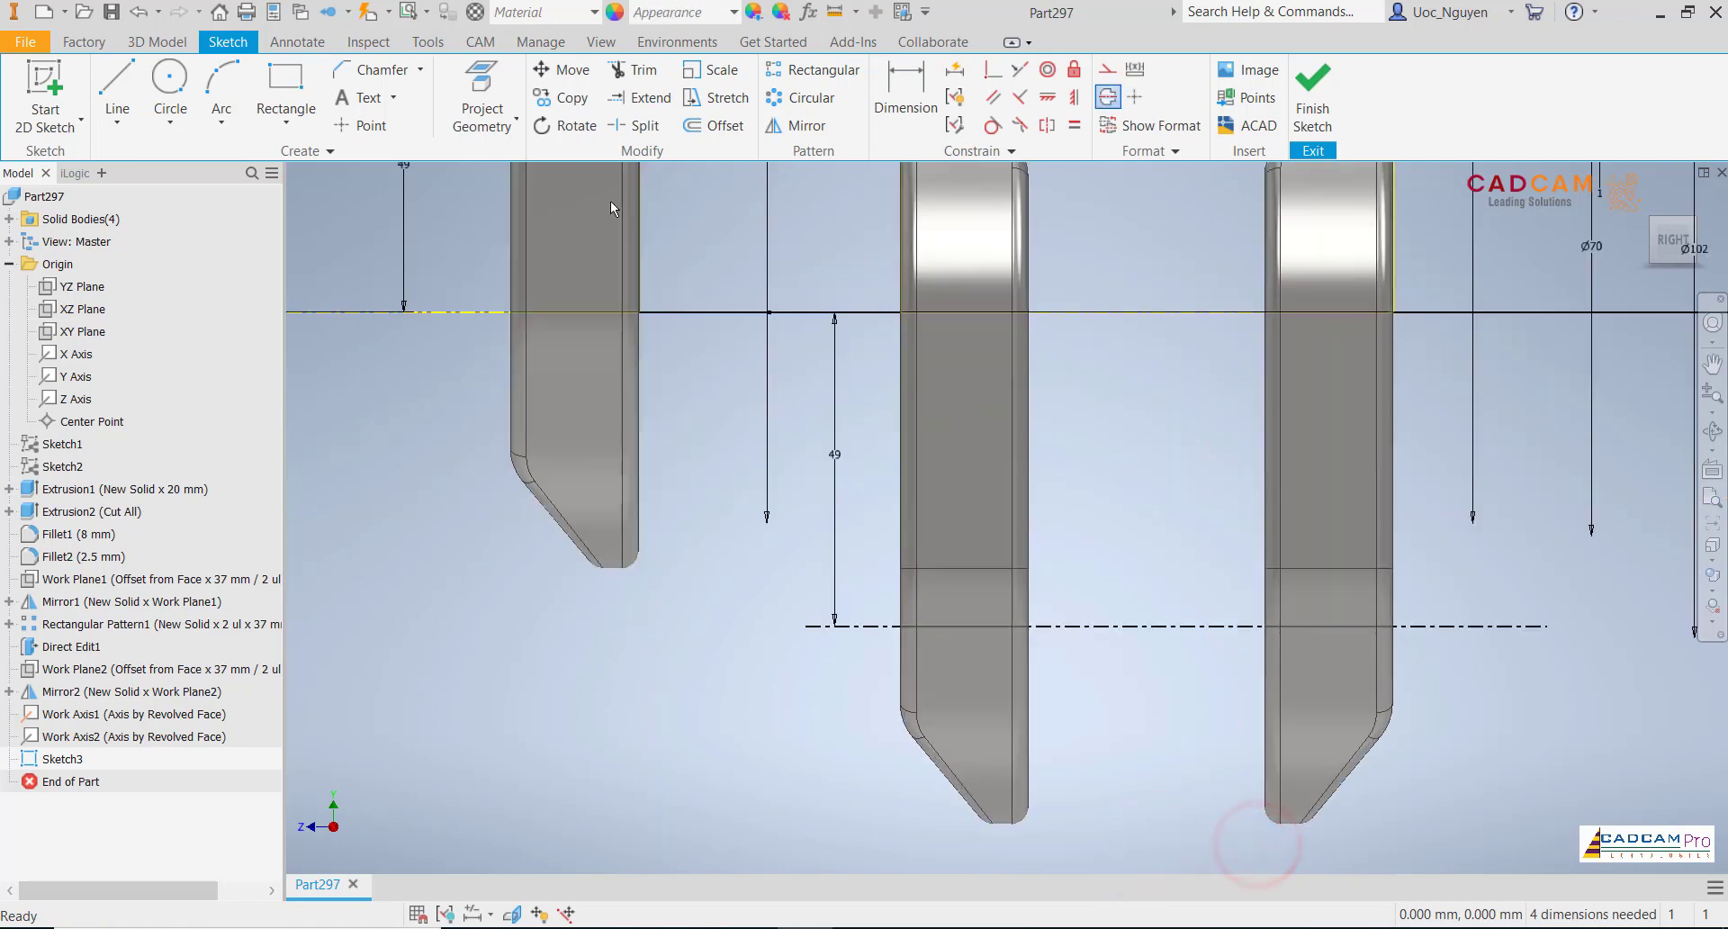
- Draw the lower crankpin rectangle between the lower webs with its top edge collinear with the centerline
{"action": "left_click", "coordinate": [286, 84]}
{"action": "scroll", "coordinate": [954, 477], "scroll_direction": "down", "scroll_amount": 3}
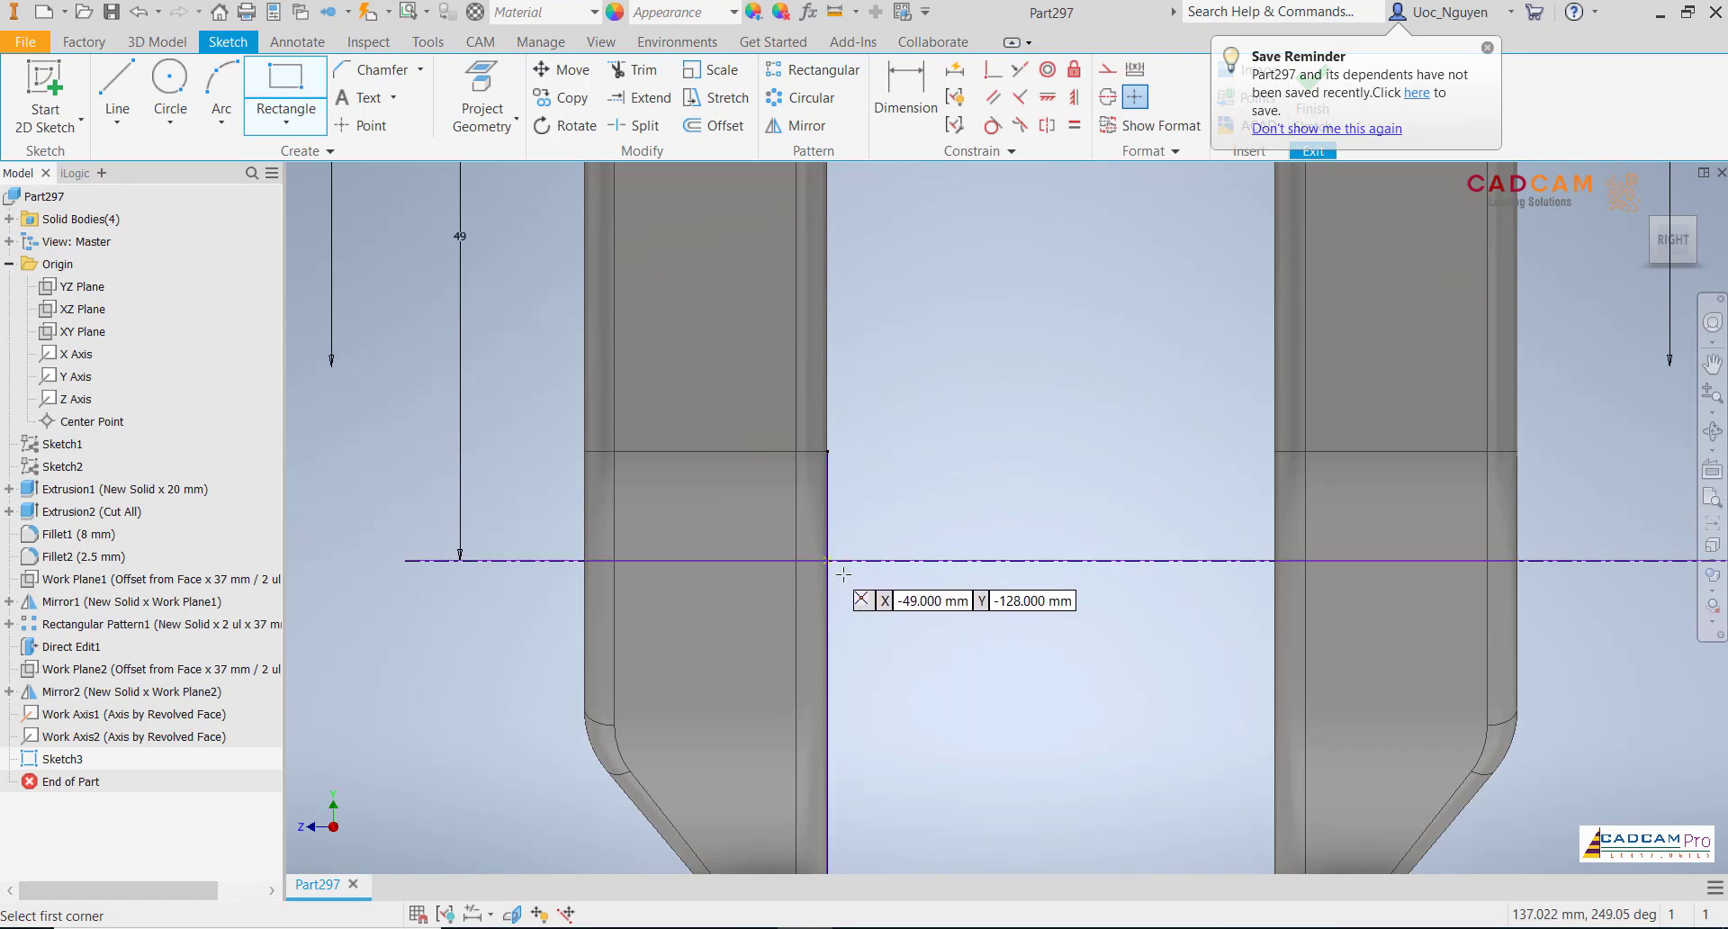
{"action": "scroll", "coordinate": [895, 621], "scroll_direction": "up", "scroll_amount": 3}
{"action": "scroll", "coordinate": [957, 567], "scroll_direction": "down", "scroll_amount": 4}
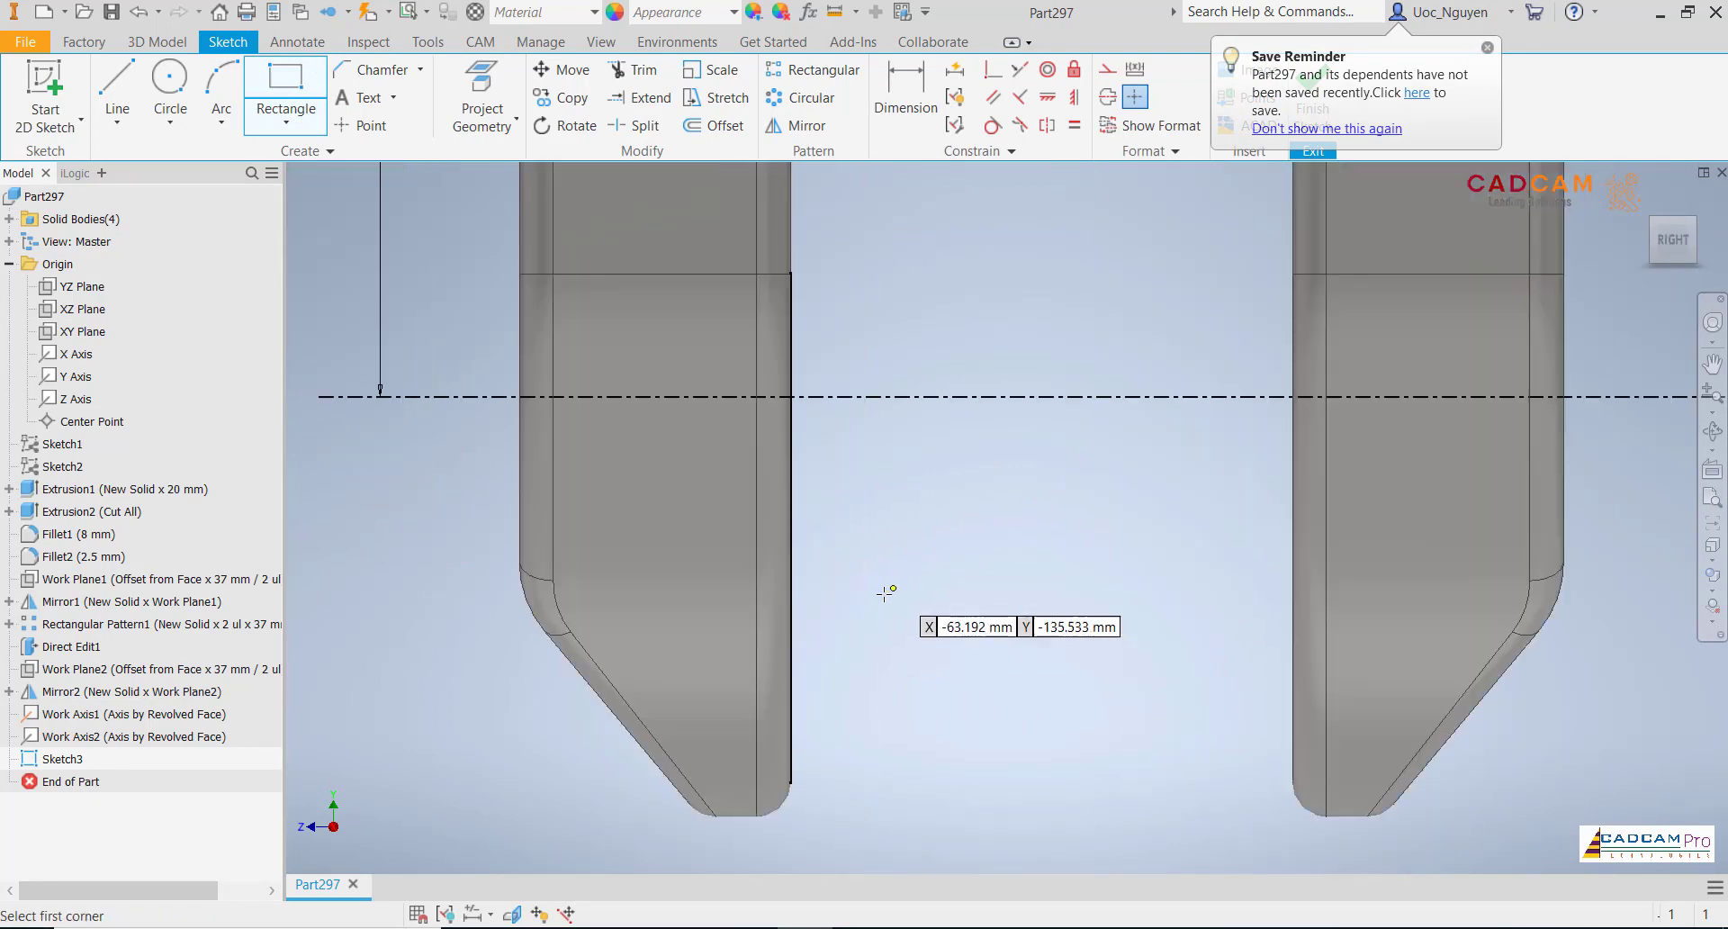
{"action": "left_click", "coordinate": [791, 679]}
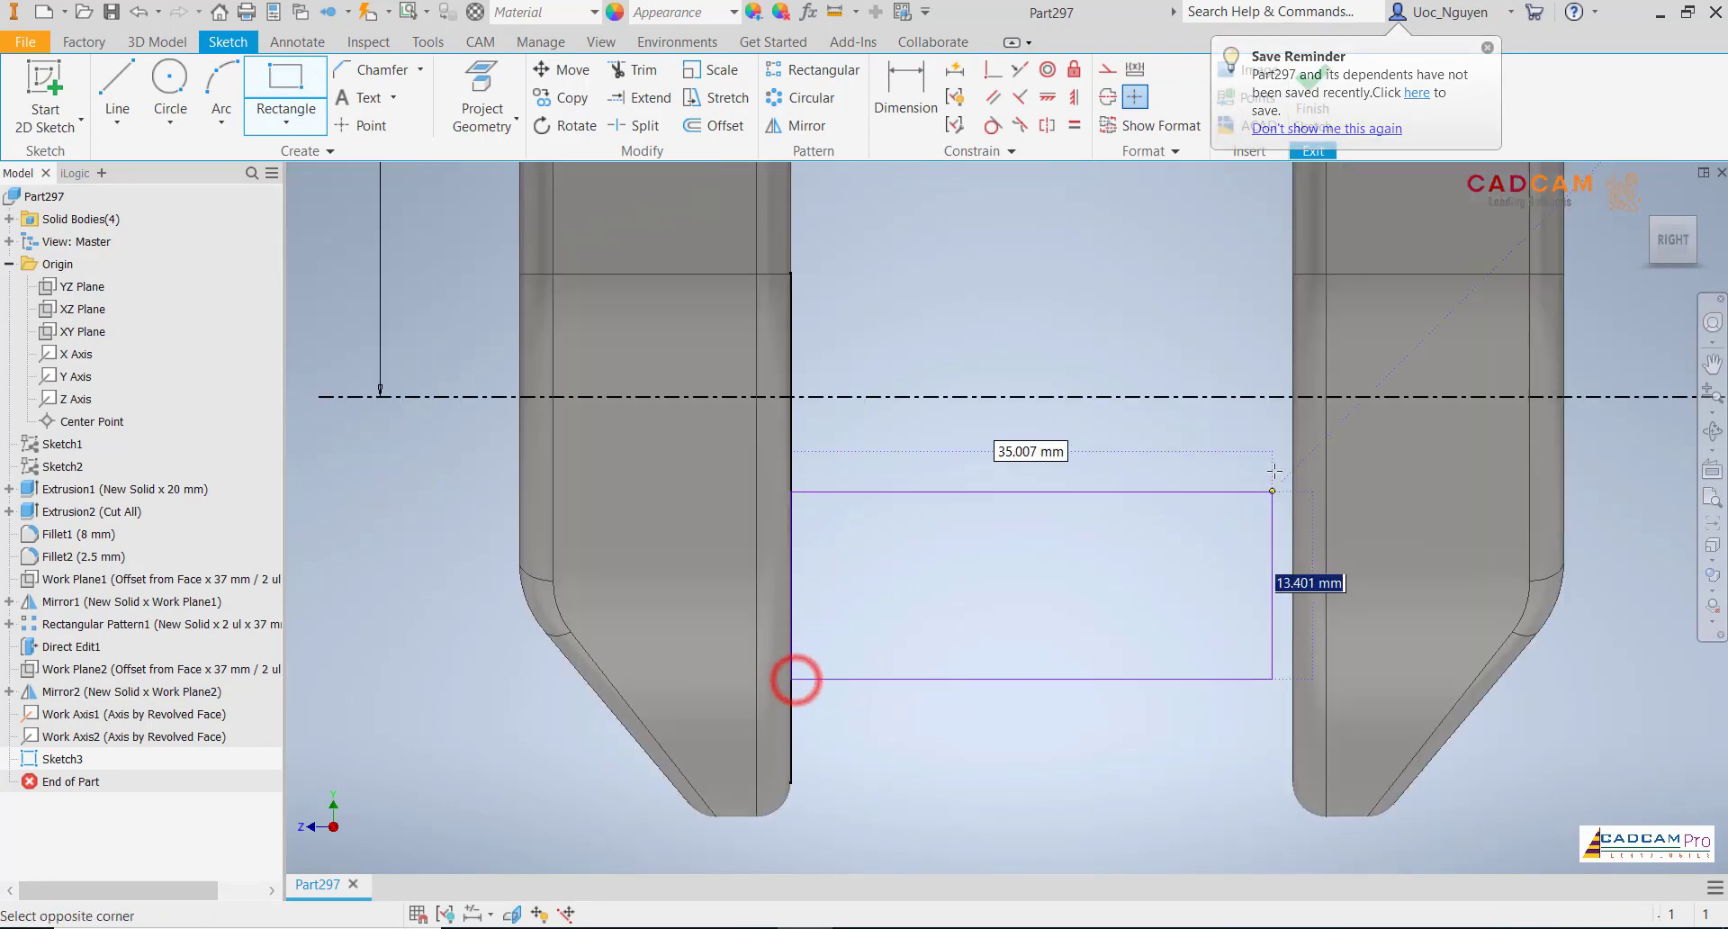
{"action": "left_click", "coordinate": [1294, 437]}
{"action": "key", "text": "Escape"}
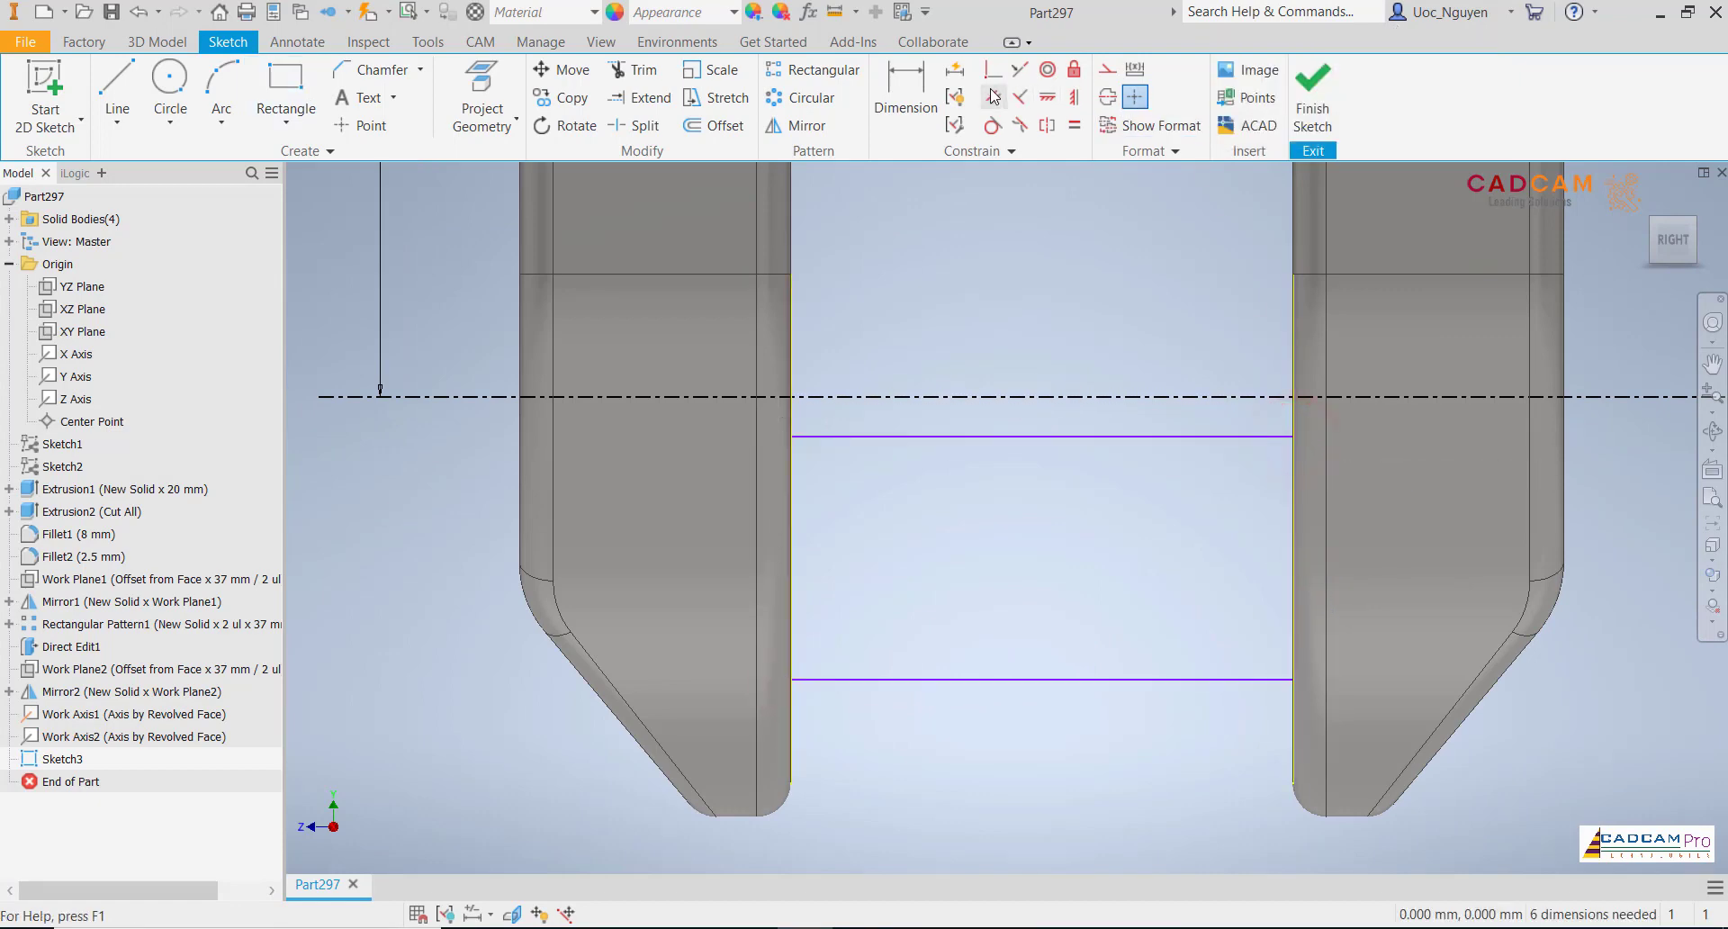
{"action": "left_click", "coordinate": [1046, 437]}
{"action": "left_click", "coordinate": [1069, 399]}
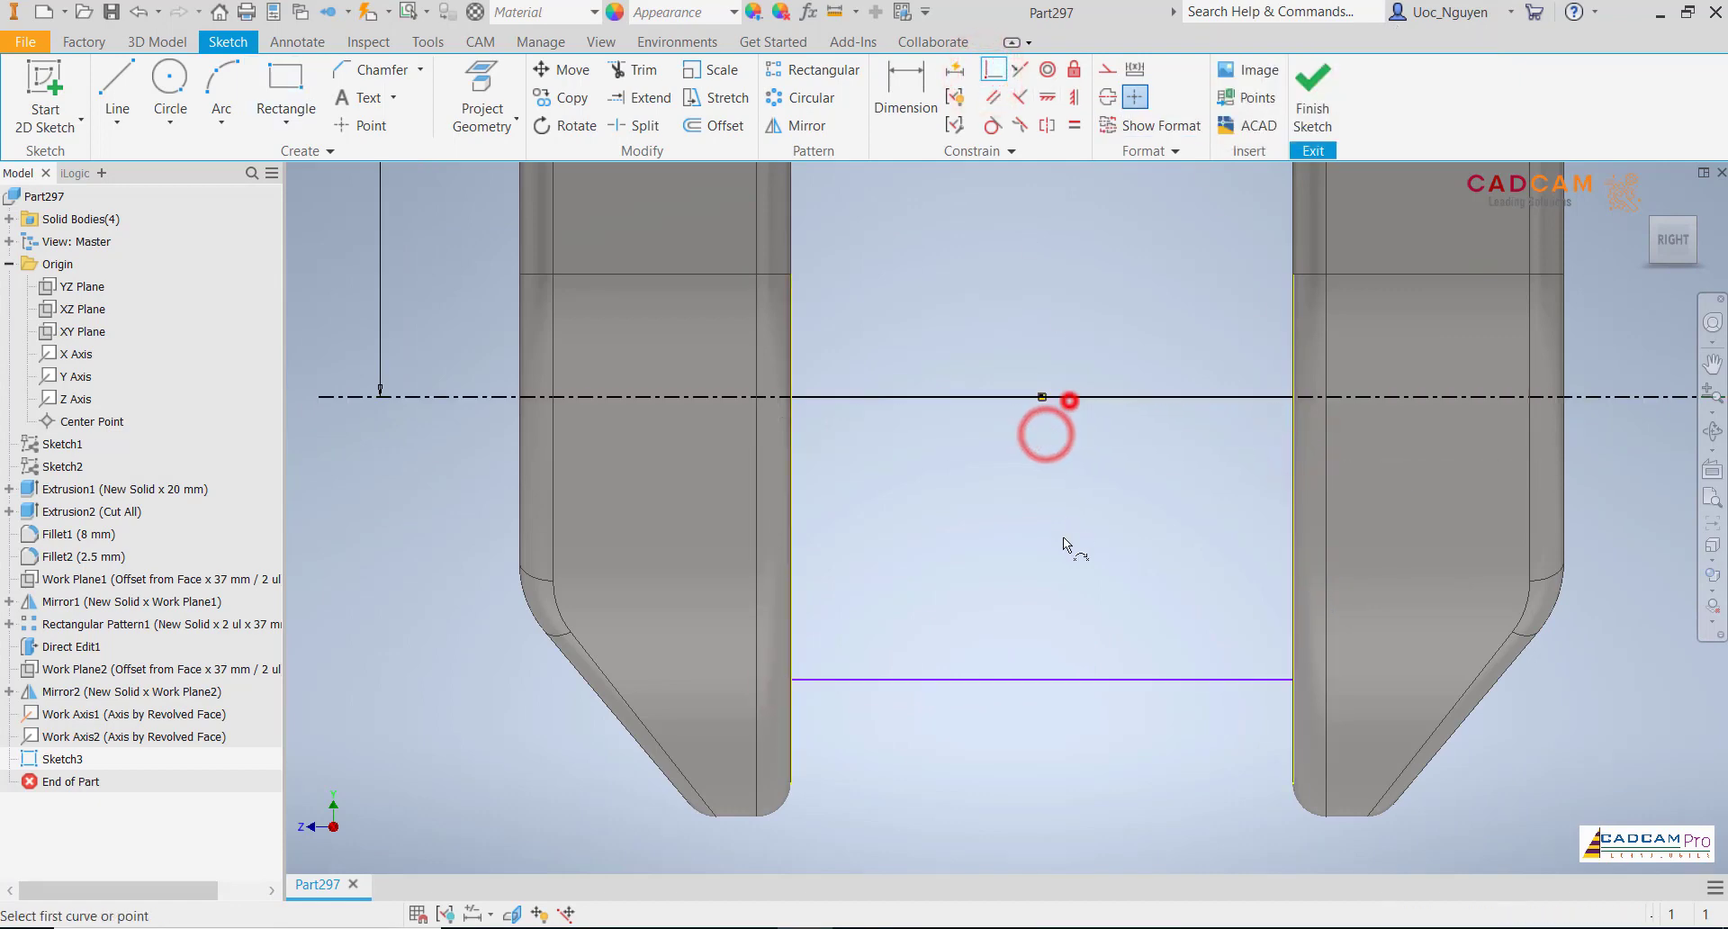
- Dimension the lower crankpin rectangle to a 48 mm diameter about the centerline
{"action": "left_click", "coordinate": [904, 95]}
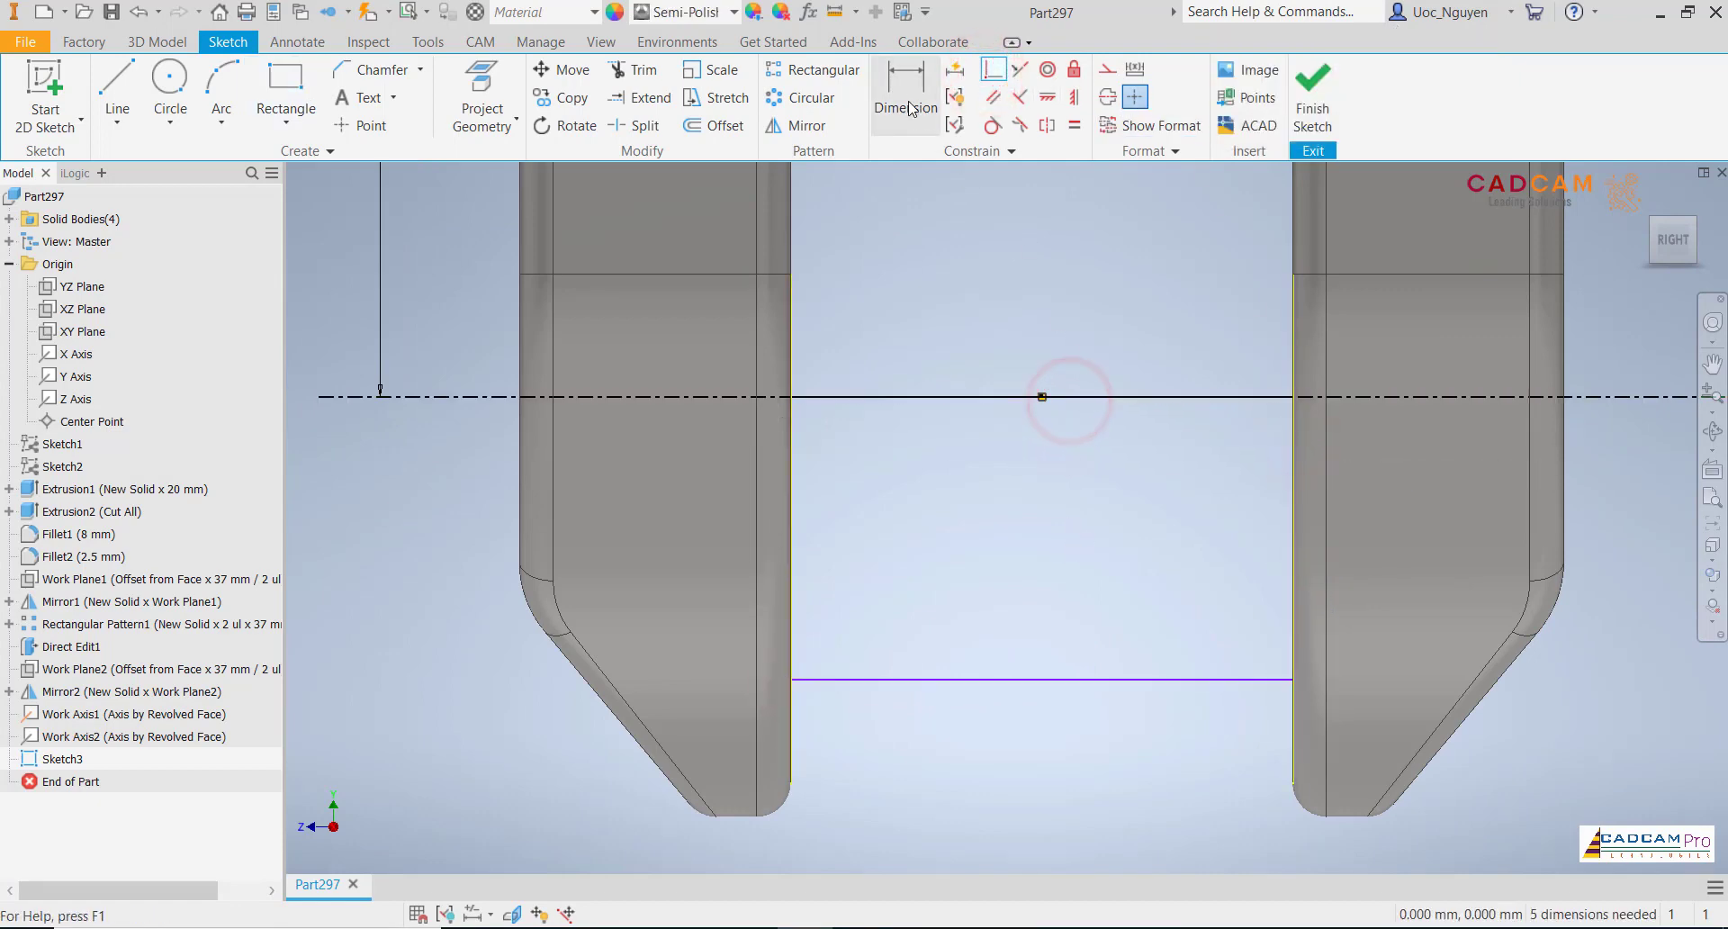
{"action": "left_click", "coordinate": [1159, 680]}
{"action": "scroll", "coordinate": [1100, 587], "scroll_direction": "up", "scroll_amount": 3}
{"action": "left_click", "coordinate": [729, 476]}
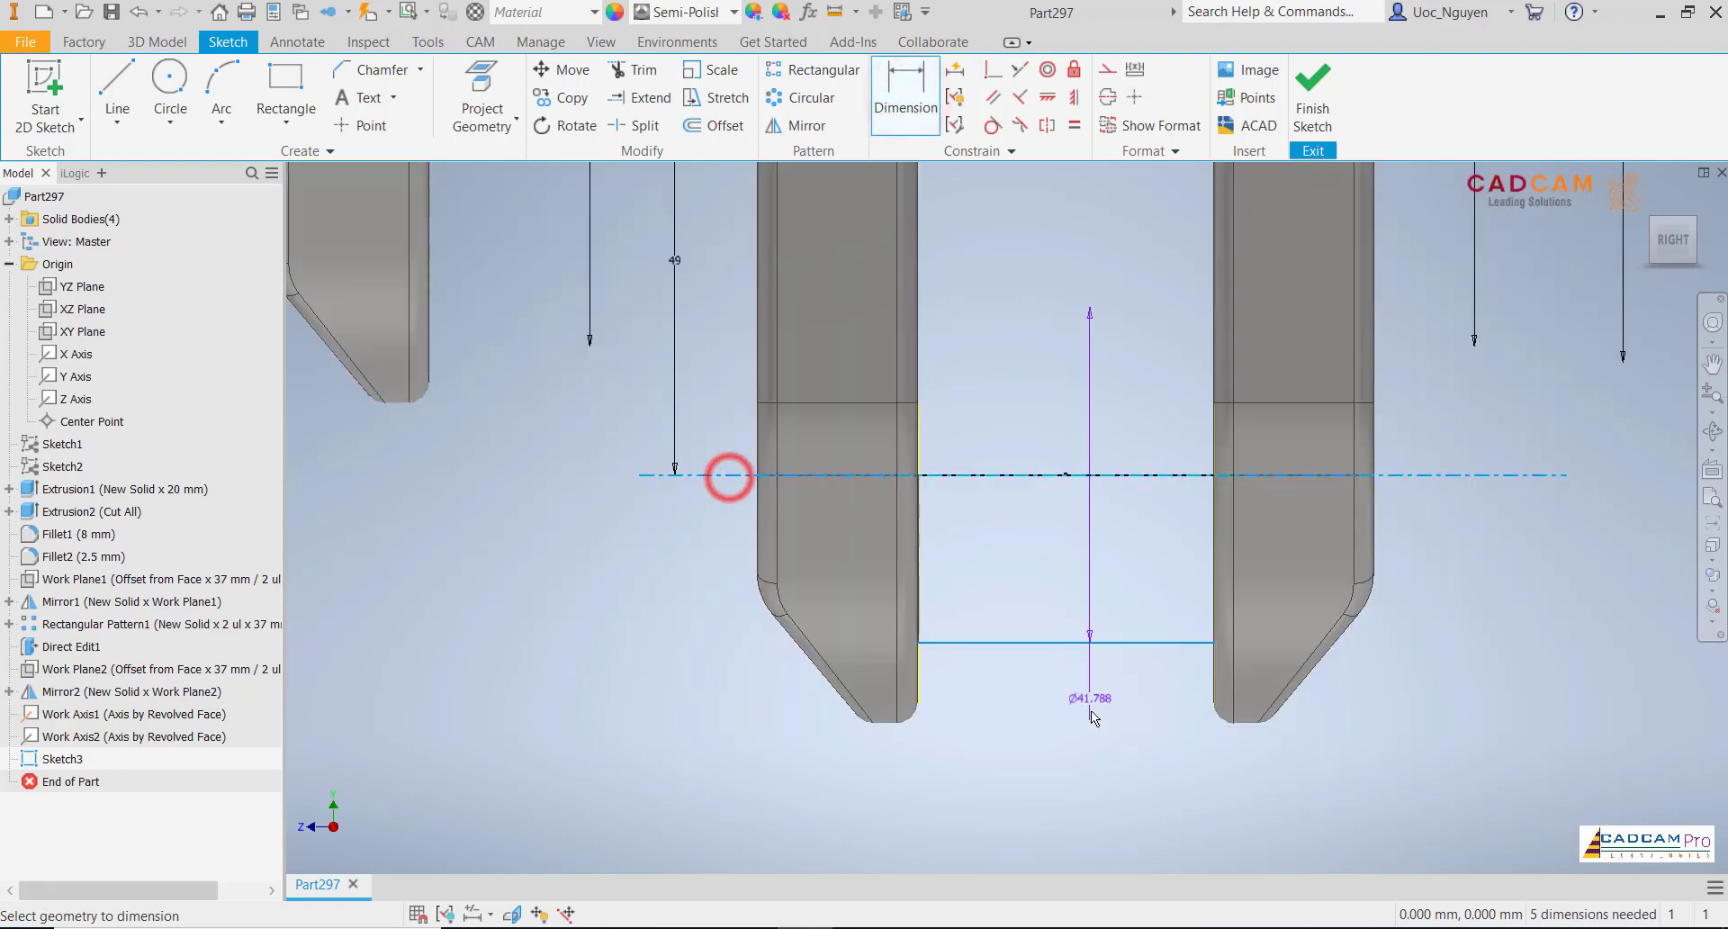
{"action": "left_click", "coordinate": [1093, 734]}
{"action": "type", "text": "48"}
{"action": "key", "text": "Return"}
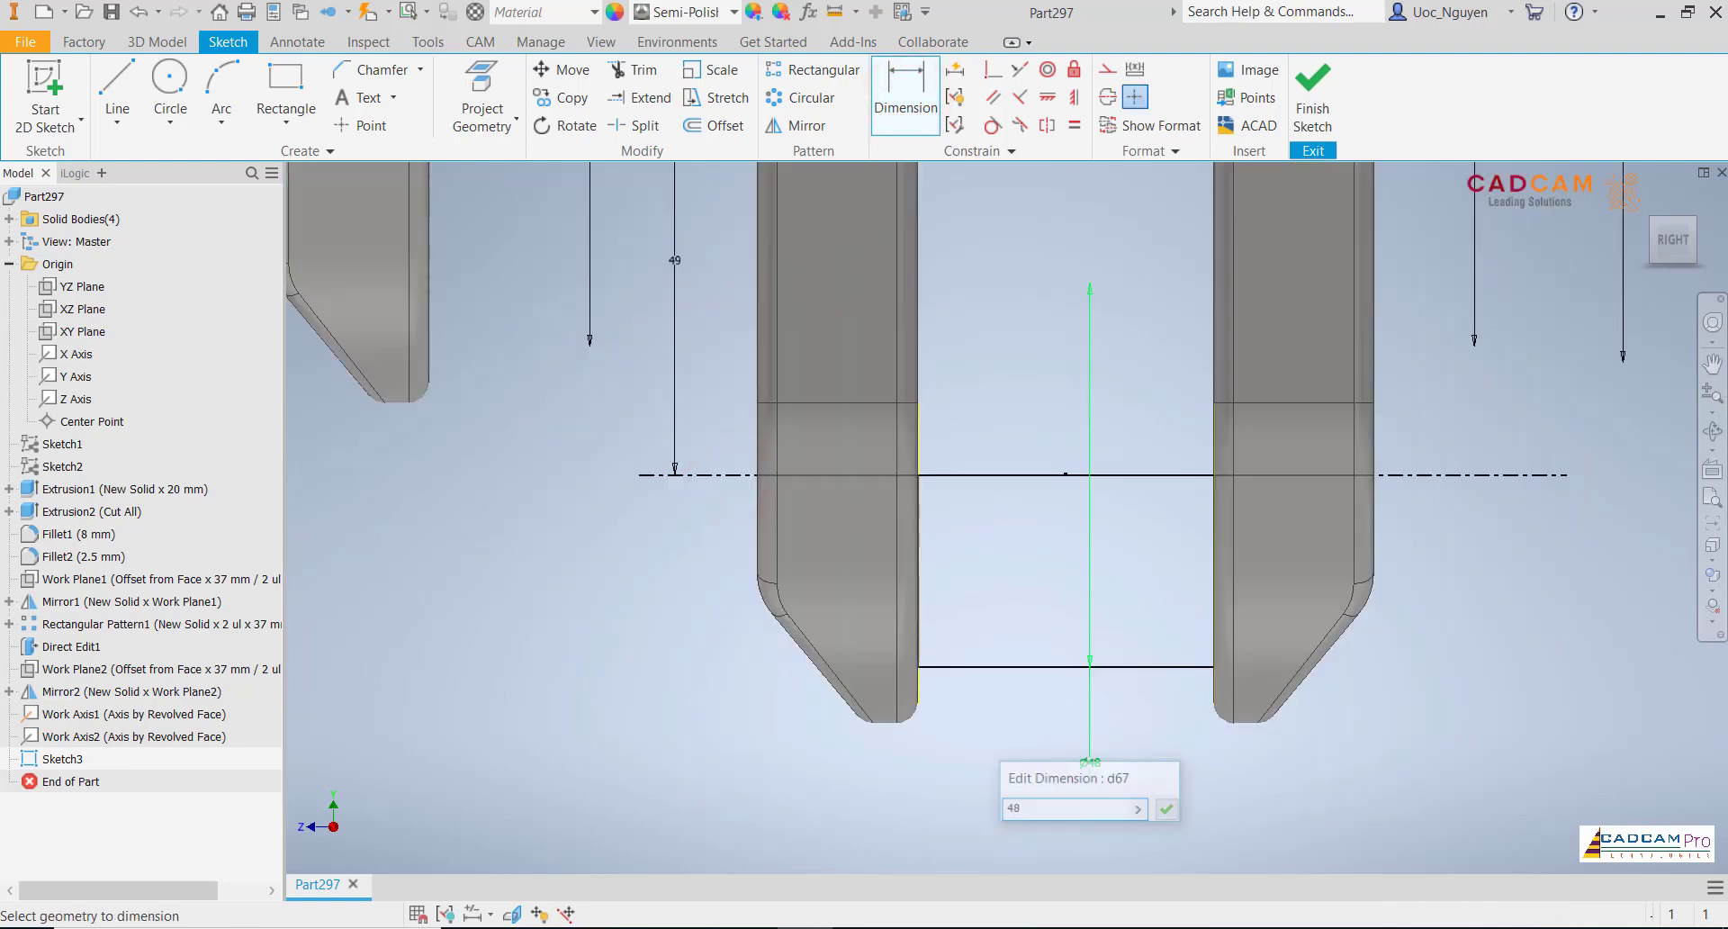
- Add 2×2 mm corner rectangles at the lower-left and lower-right crankpin corners
{"action": "left_click", "coordinate": [286, 90]}
{"action": "scroll", "coordinate": [994, 716], "scroll_direction": "up", "scroll_amount": 3}
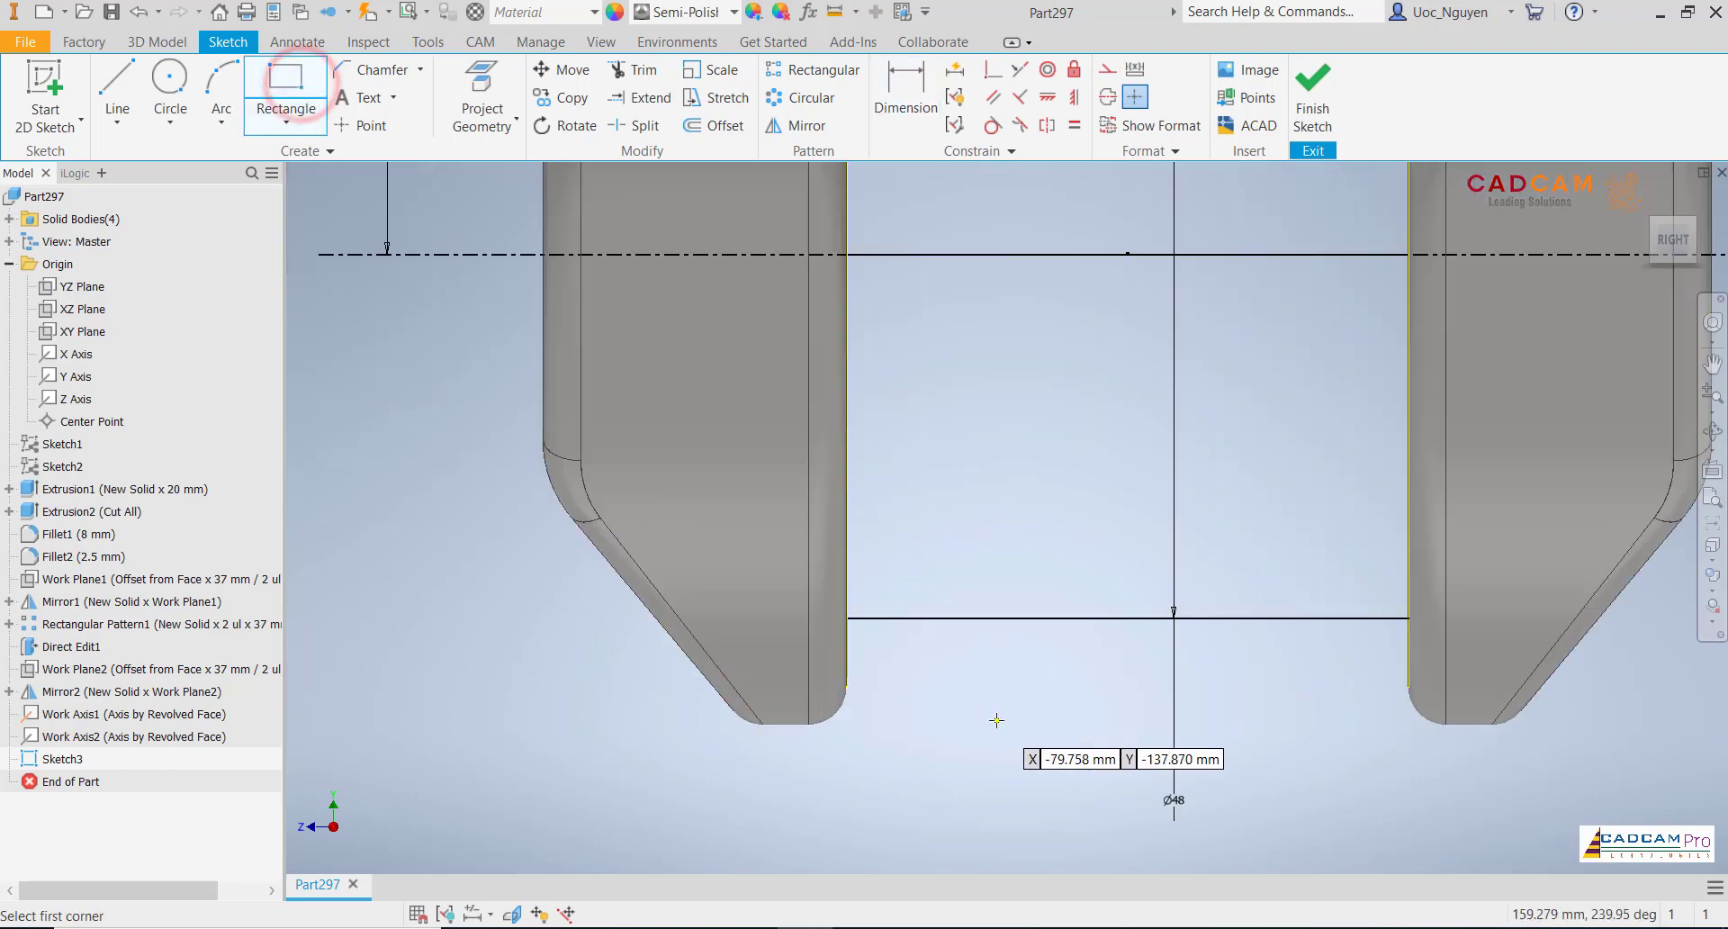
{"action": "left_click", "coordinate": [848, 617]}
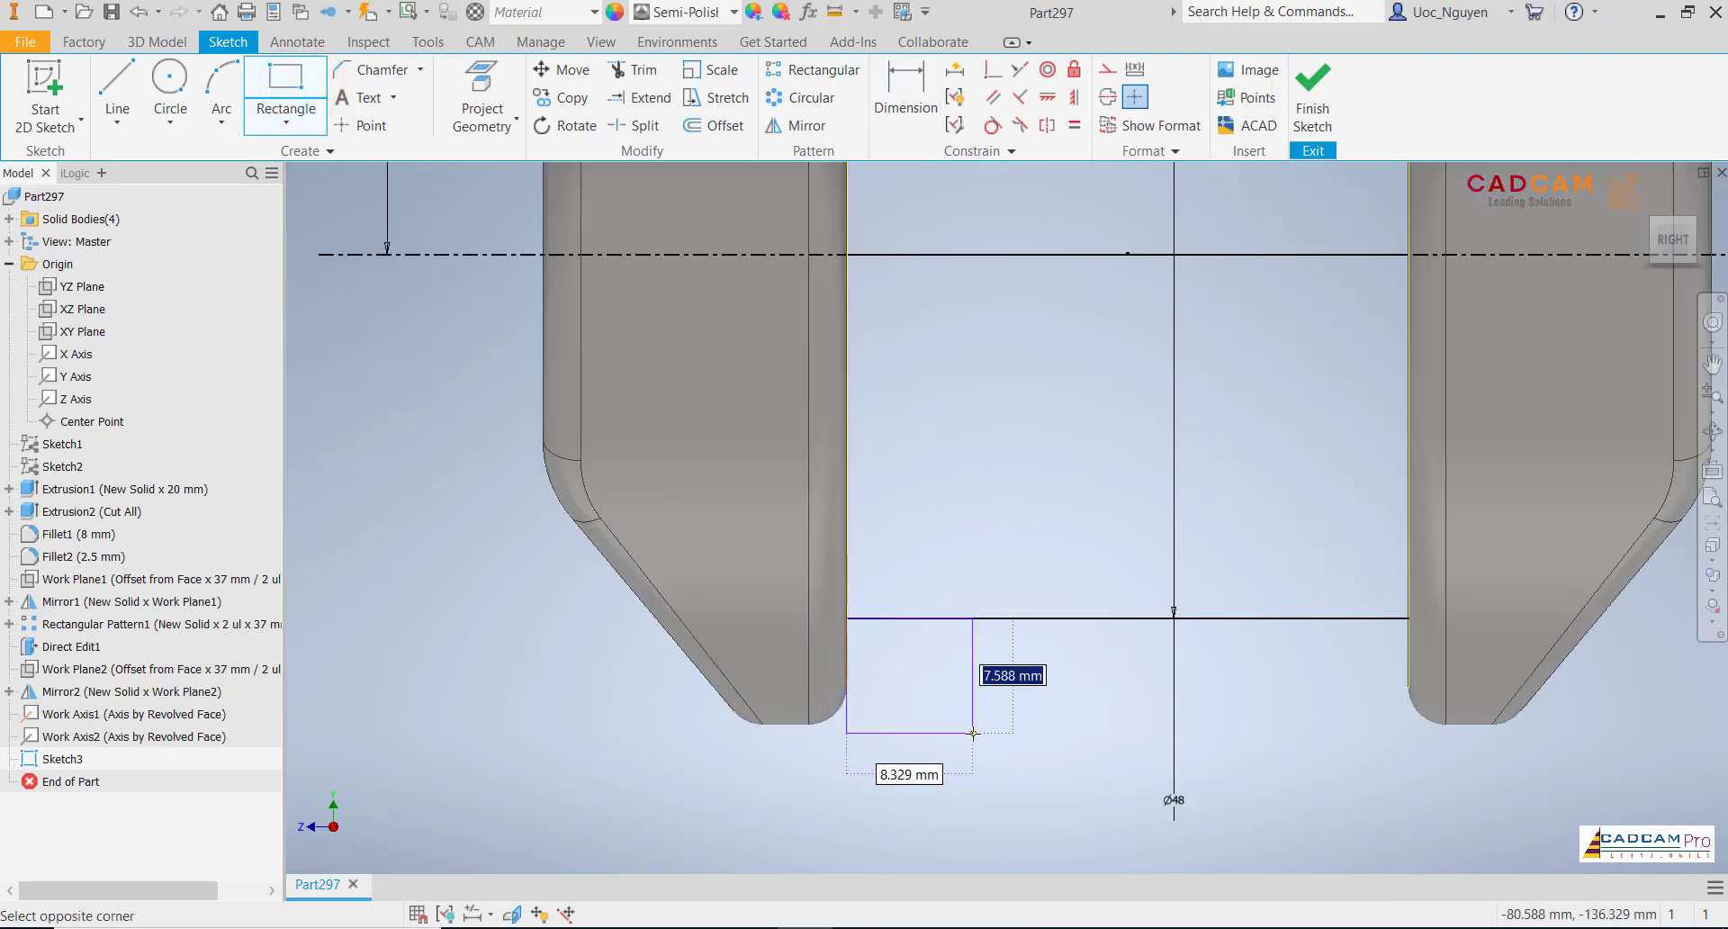
{"action": "type", "text": "2"}
{"action": "key", "text": "Tab"}
{"action": "type", "text": "2"}
{"action": "key", "text": "Return"}
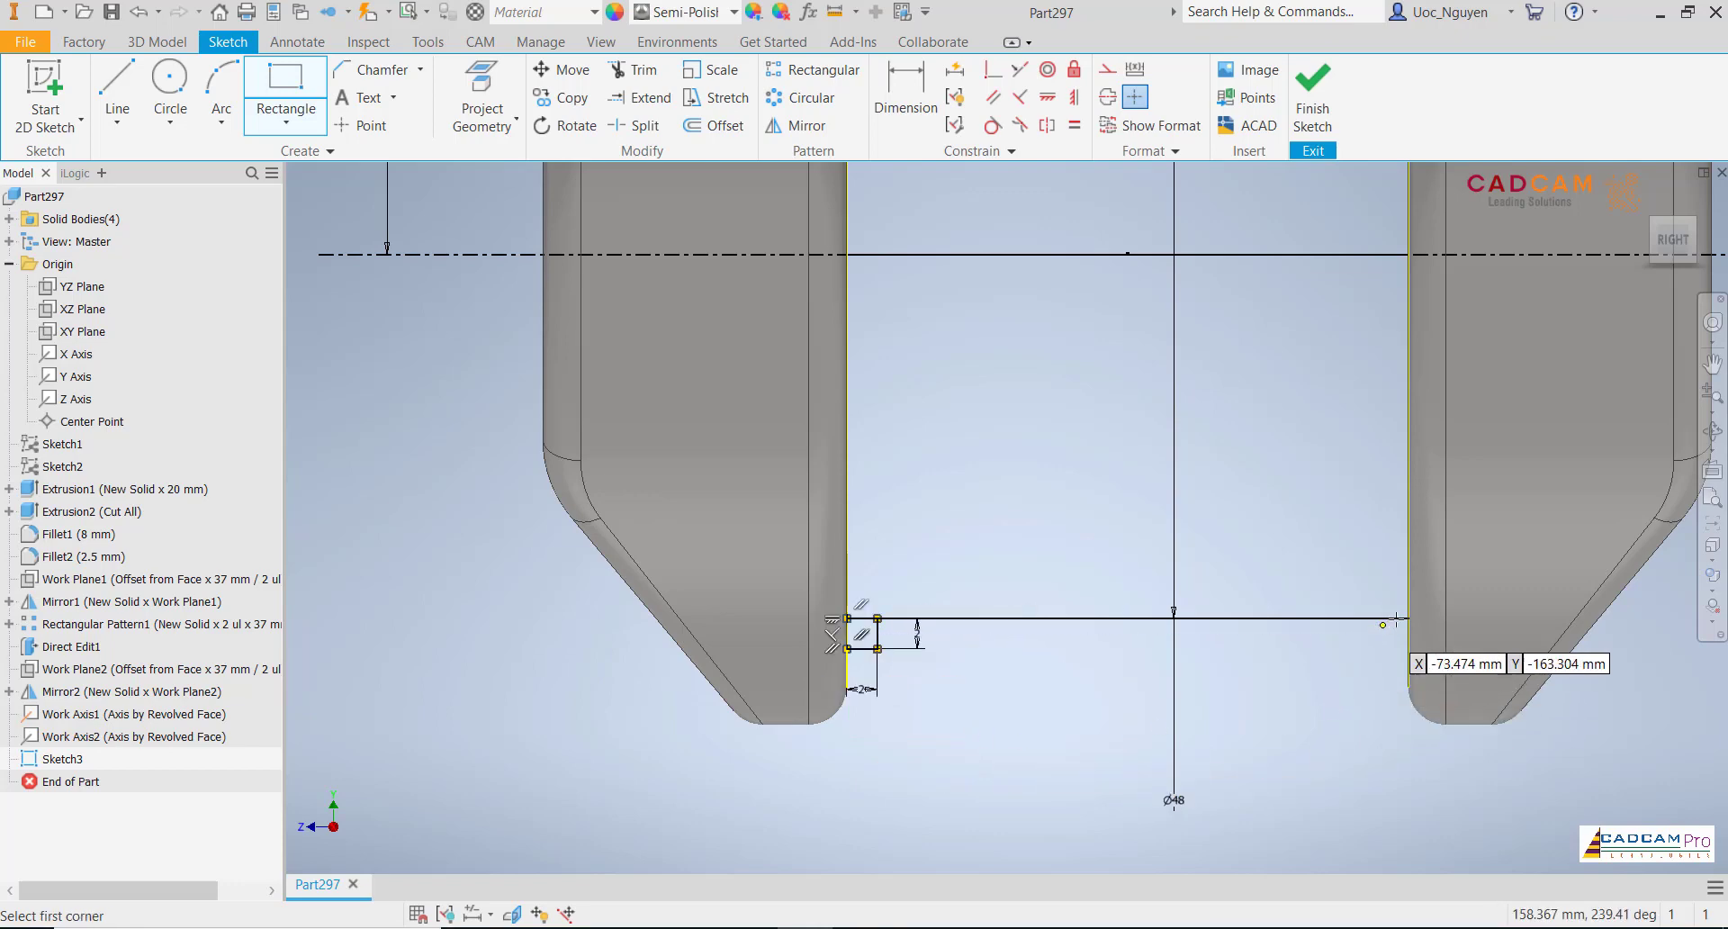
{"action": "left_click", "coordinate": [1406, 618]}
{"action": "type", "text": "2"}
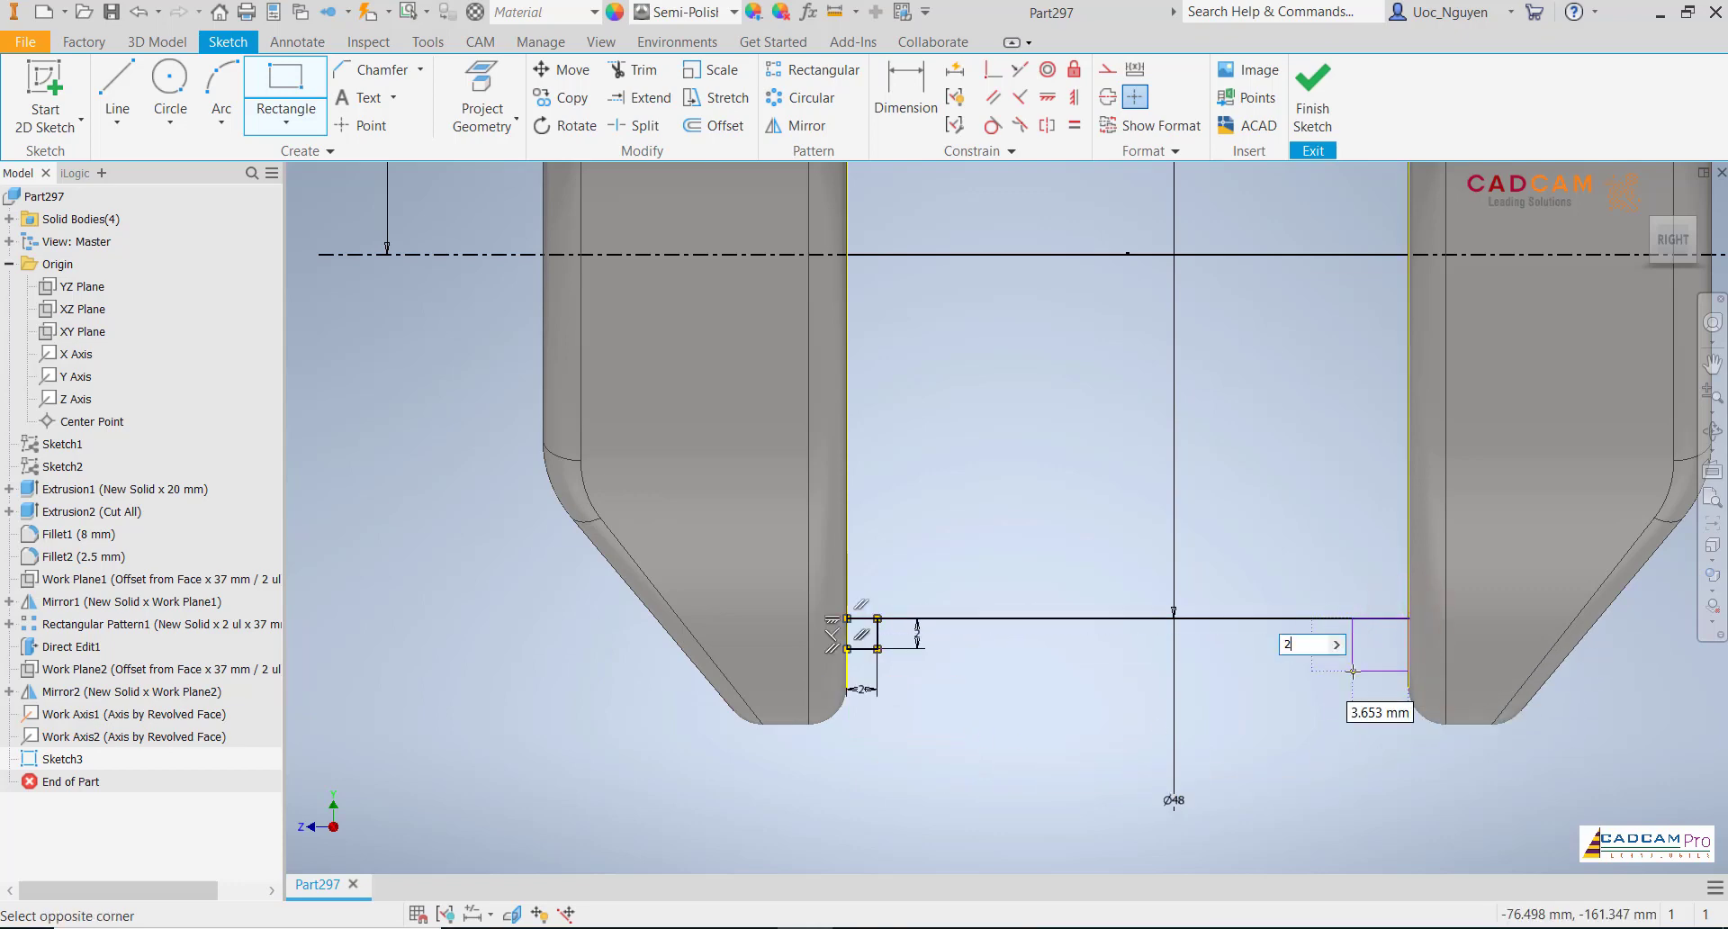
{"action": "key", "text": "Tab"}
{"action": "type", "text": "2"}
{"action": "key", "text": "Return"}
{"action": "scroll", "coordinate": [1249, 536], "scroll_direction": "down", "scroll_amount": 6}
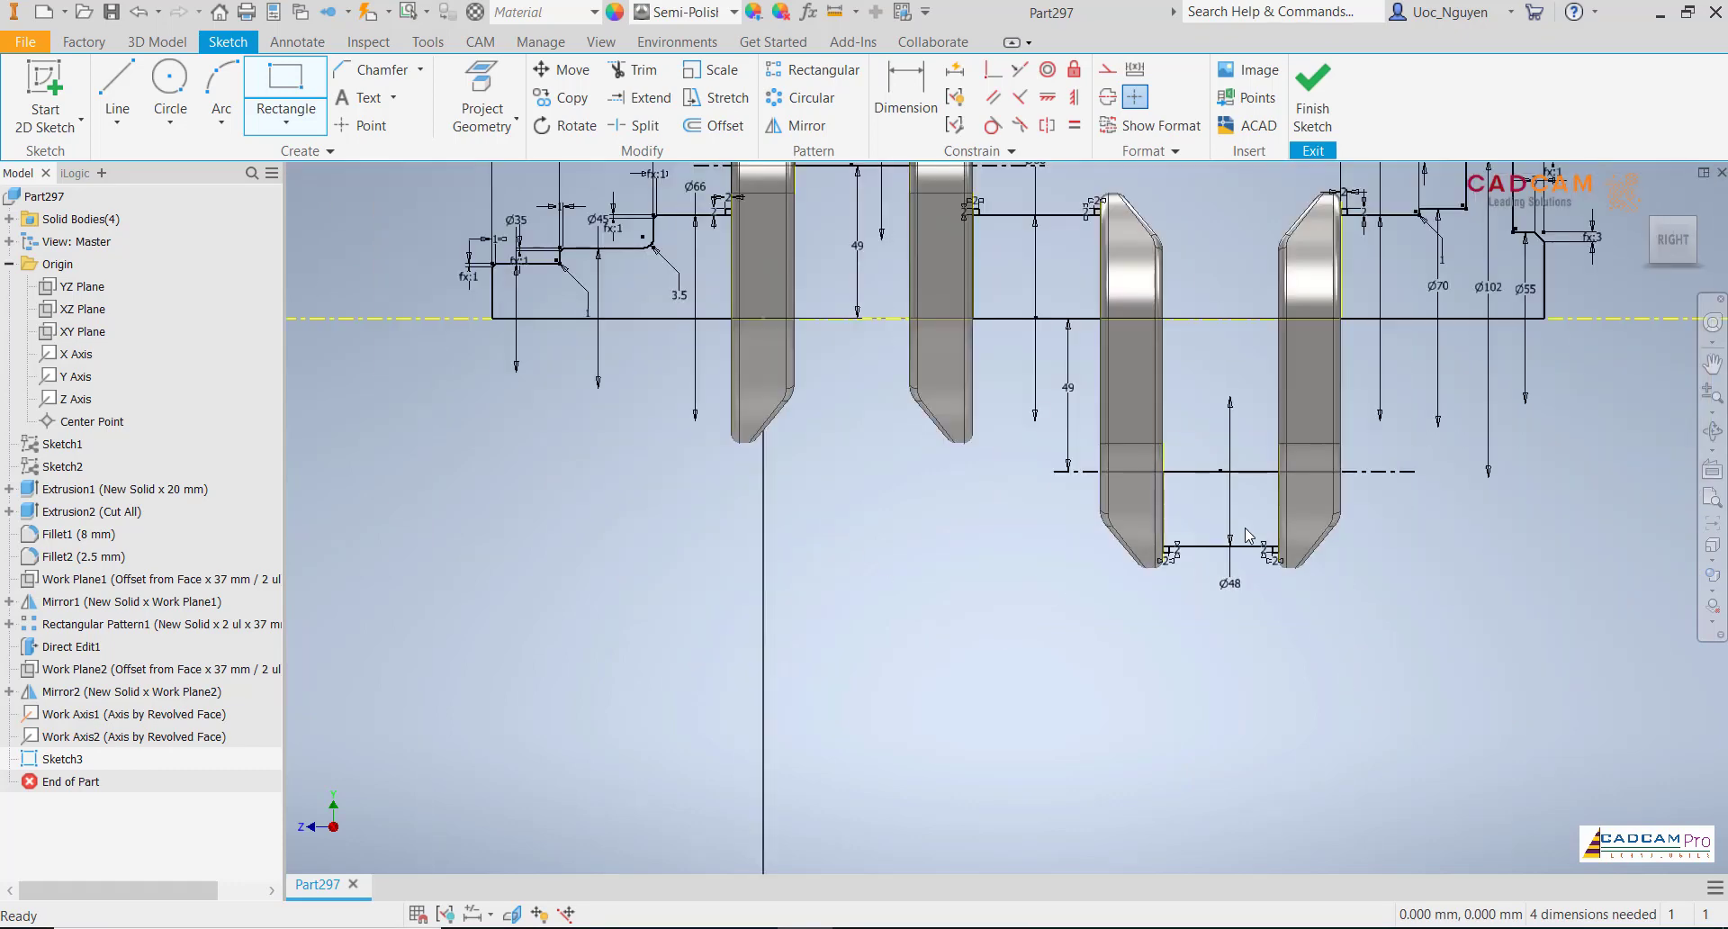
{"action": "key", "text": "Escape"}
{"action": "middle_click_drag", "start_coordinate": [1181, 380], "coordinate": [1158, 441]}
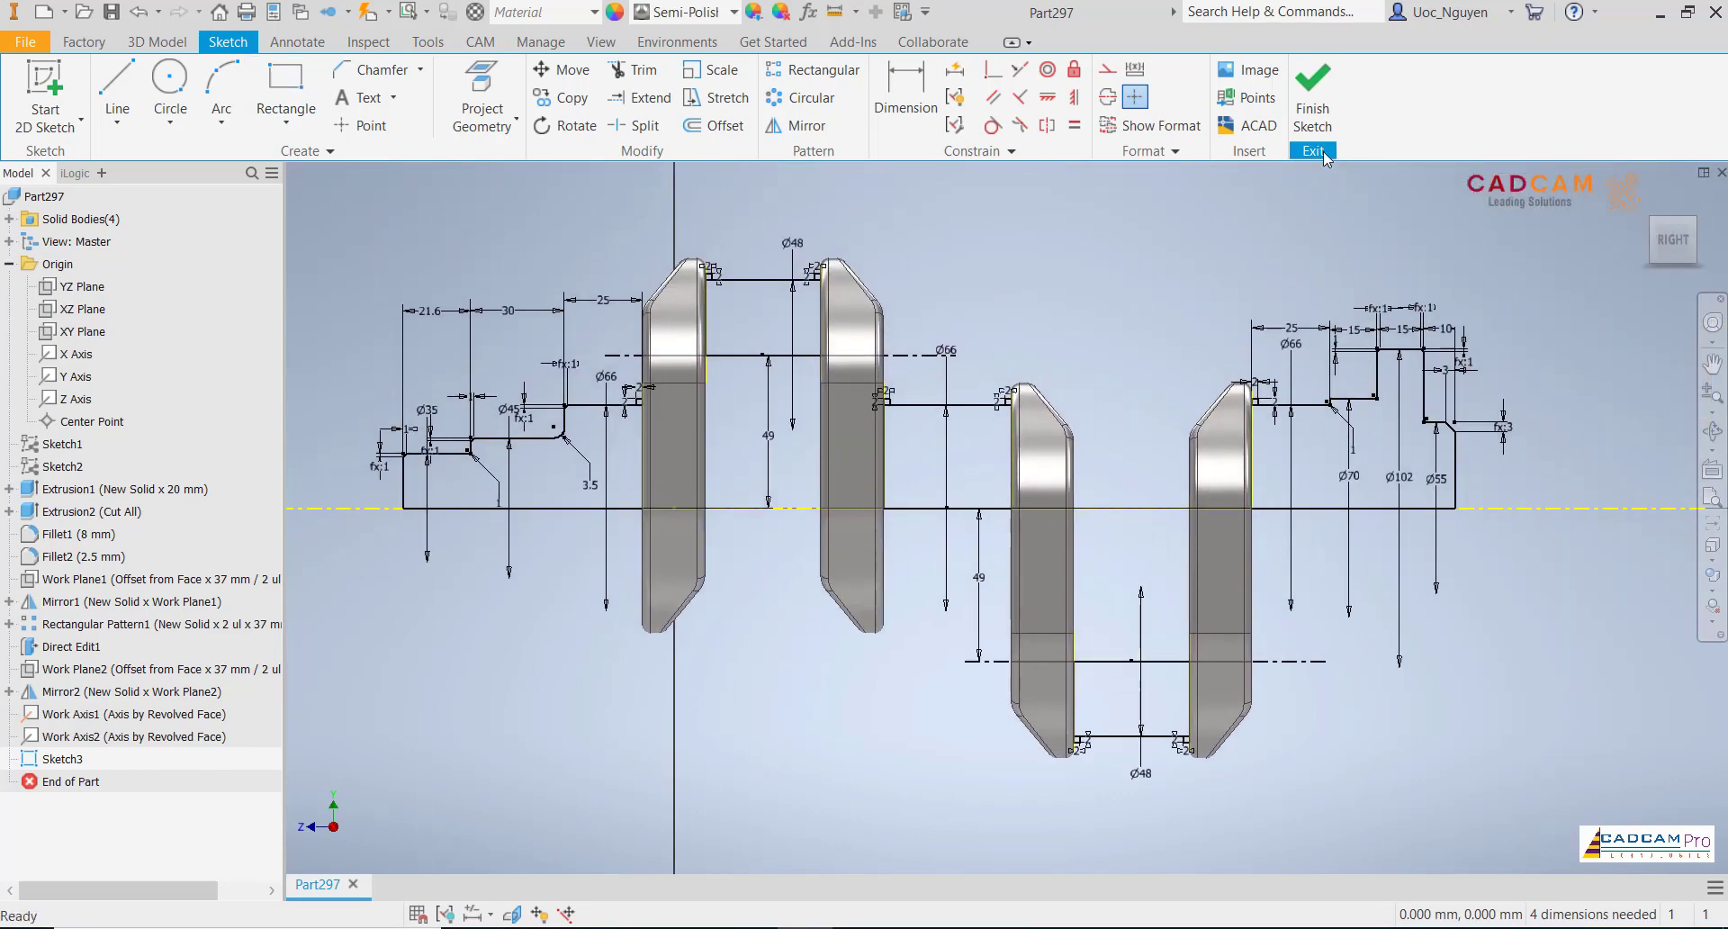
- Finish the crankshaft profile sketch and hide its dimensions
{"action": "left_click", "coordinate": [1318, 122]}
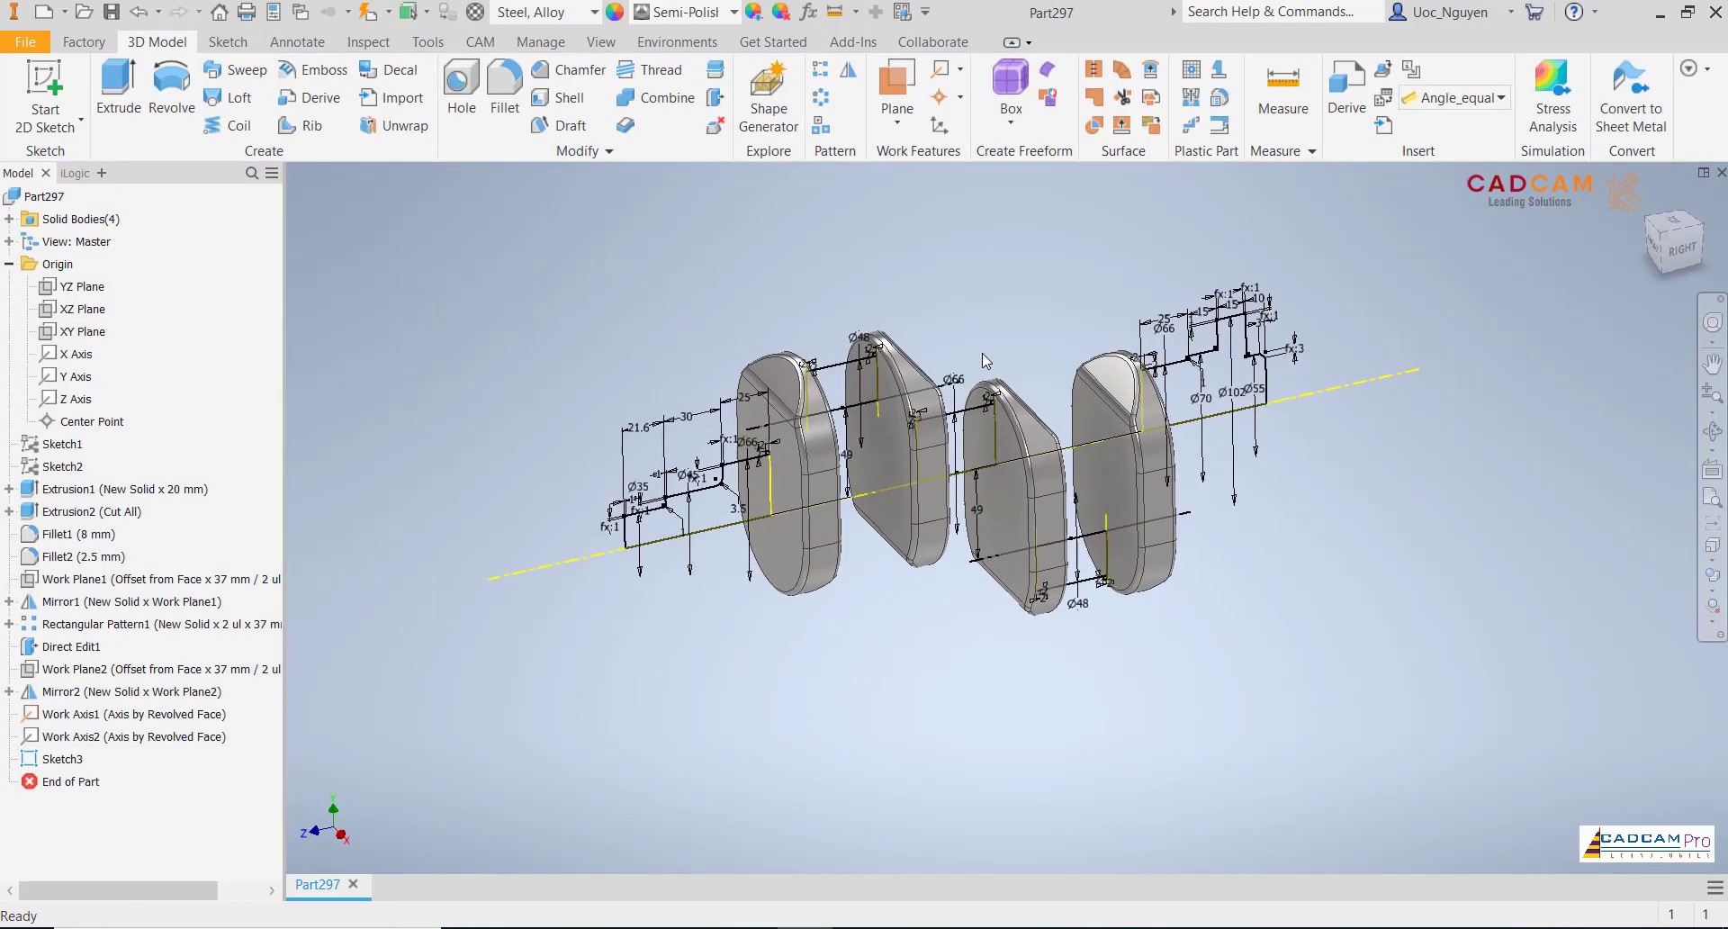
{"action": "right_click", "coordinate": [71, 759]}
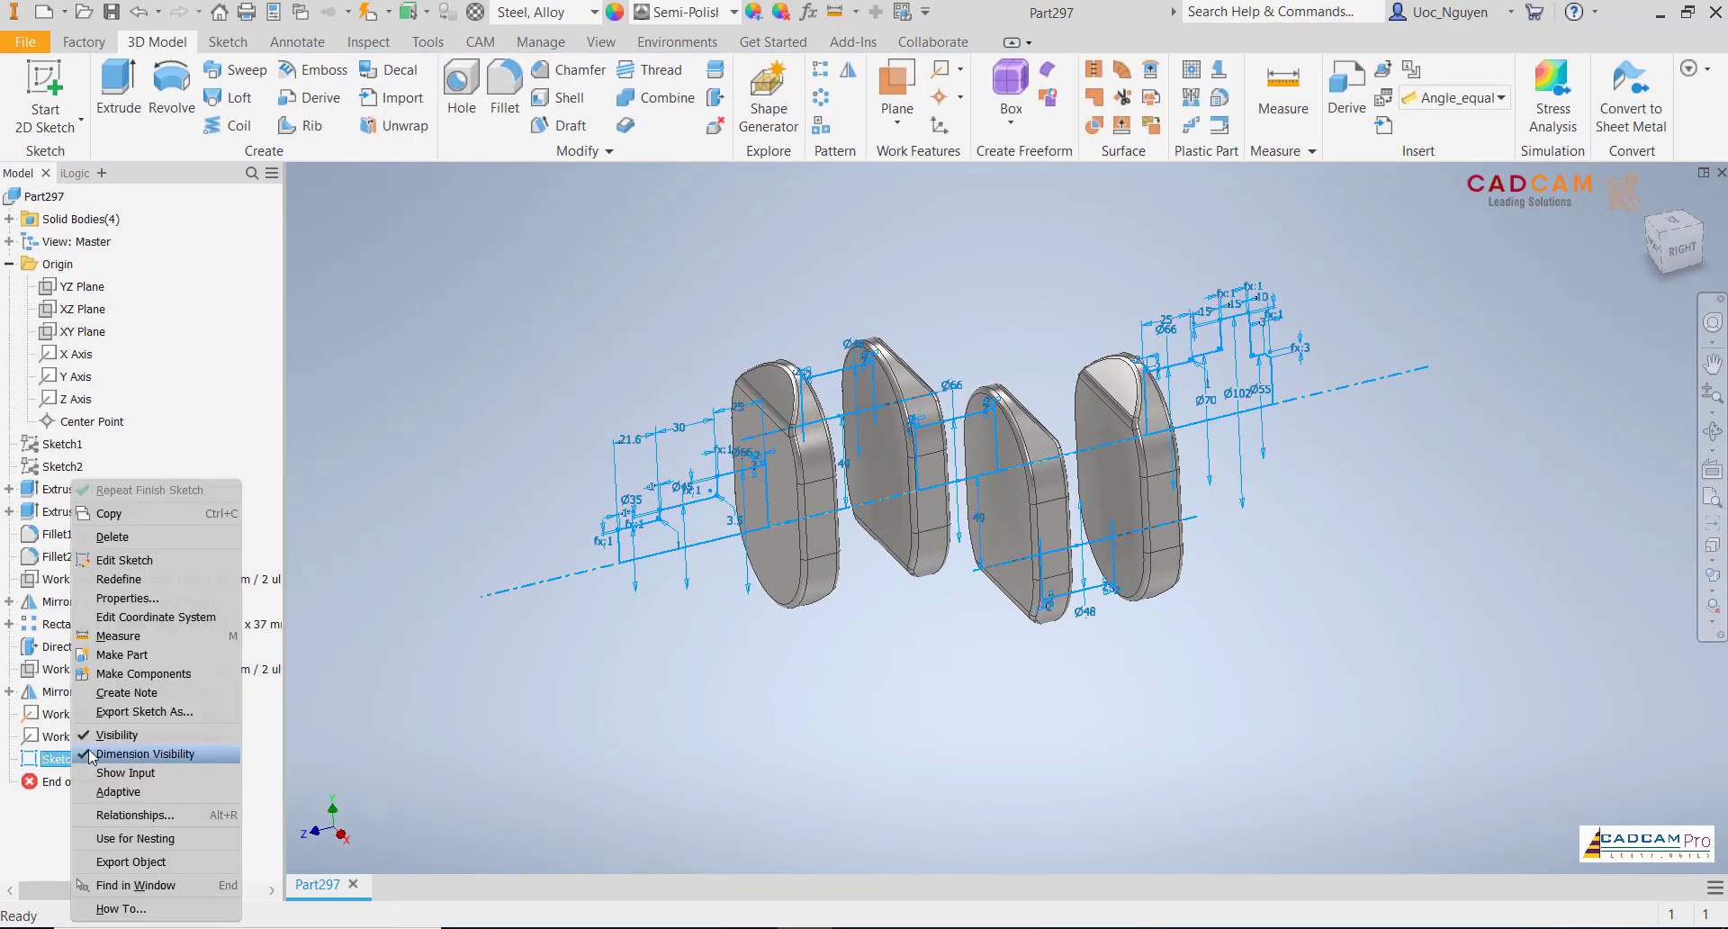
{"action": "left_click", "coordinate": [120, 755]}
{"action": "left_click", "coordinate": [772, 698]}
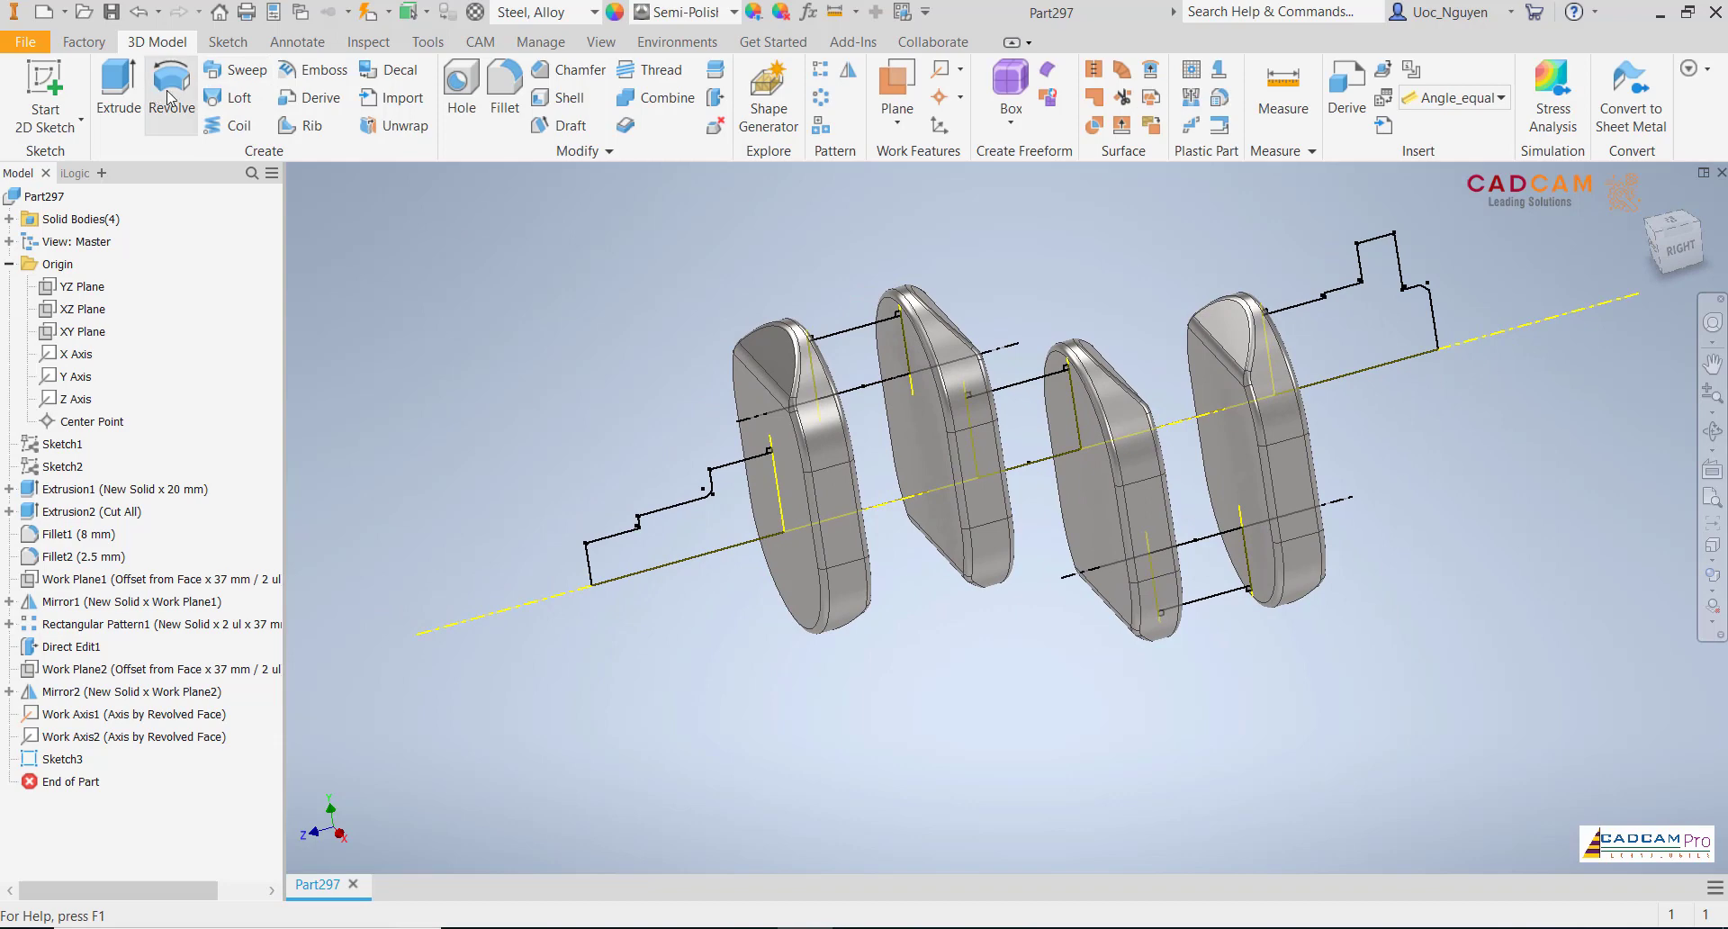
- Revolve the front stepped end profile and its corner square about the centre line
{"action": "scroll", "coordinate": [657, 371], "scroll_direction": "down", "scroll_amount": 5}
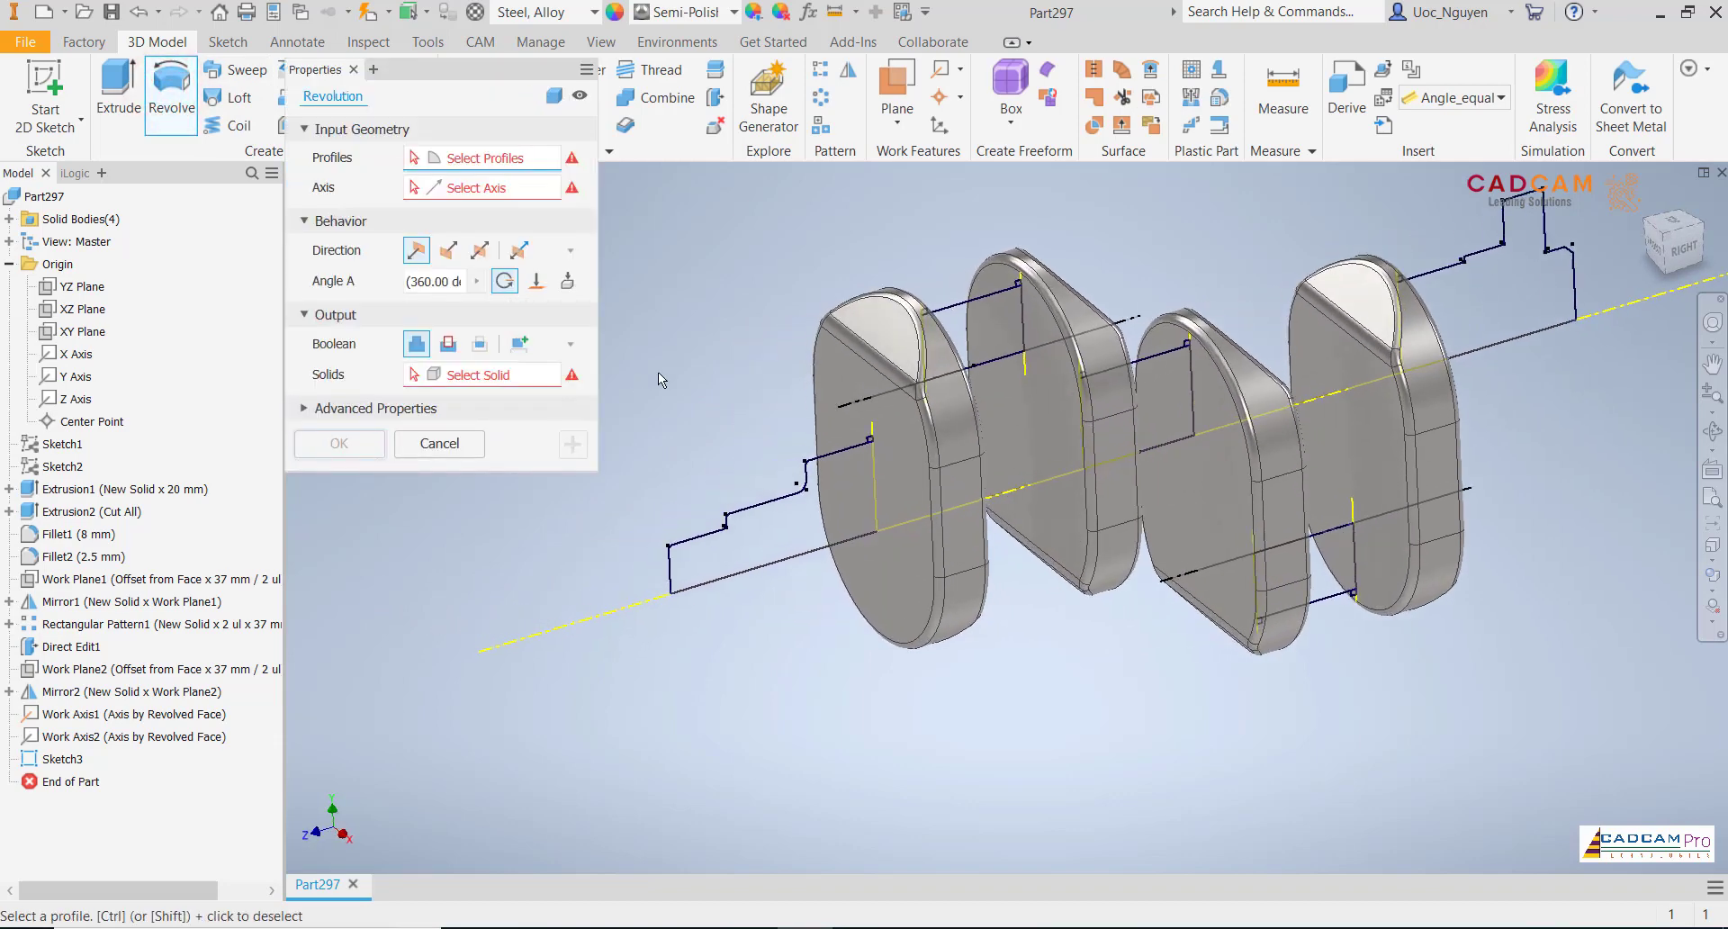
{"action": "left_click", "coordinate": [709, 668]}
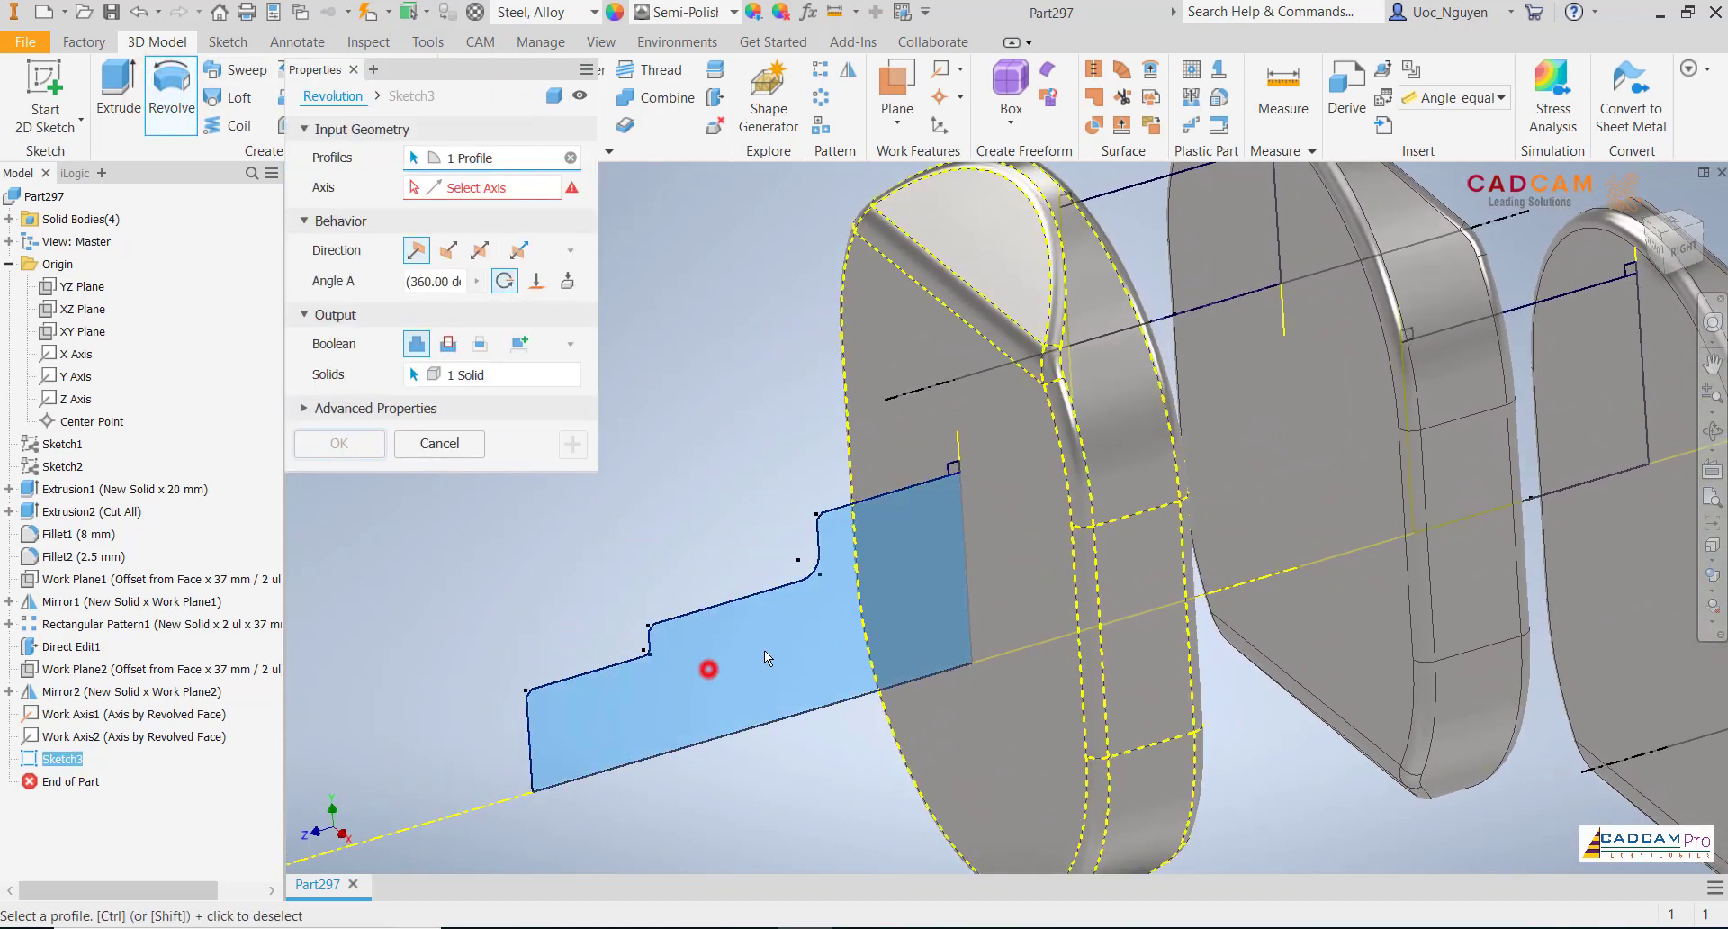
{"action": "scroll", "coordinate": [953, 512], "scroll_direction": "down", "scroll_amount": 4}
{"action": "scroll", "coordinate": [952, 511], "scroll_direction": "up", "scroll_amount": 2}
{"action": "left_click", "coordinate": [961, 355]}
{"action": "scroll", "coordinate": [968, 349], "scroll_direction": "up", "scroll_amount": 5}
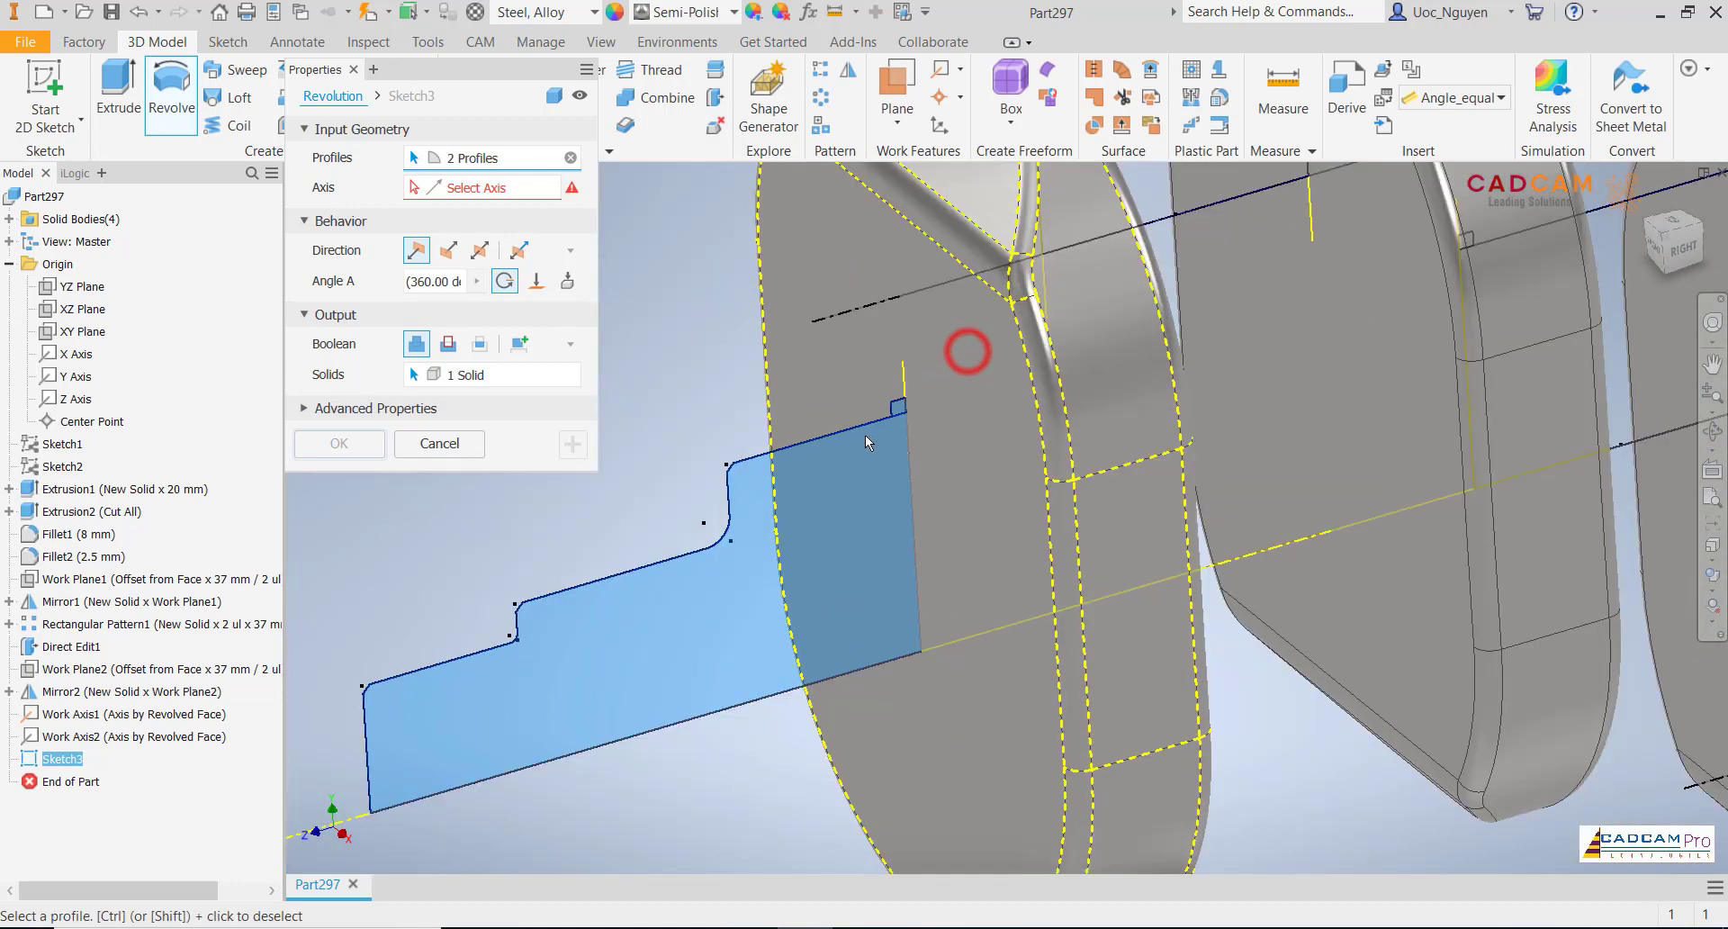
{"action": "left_click", "coordinate": [473, 187]}
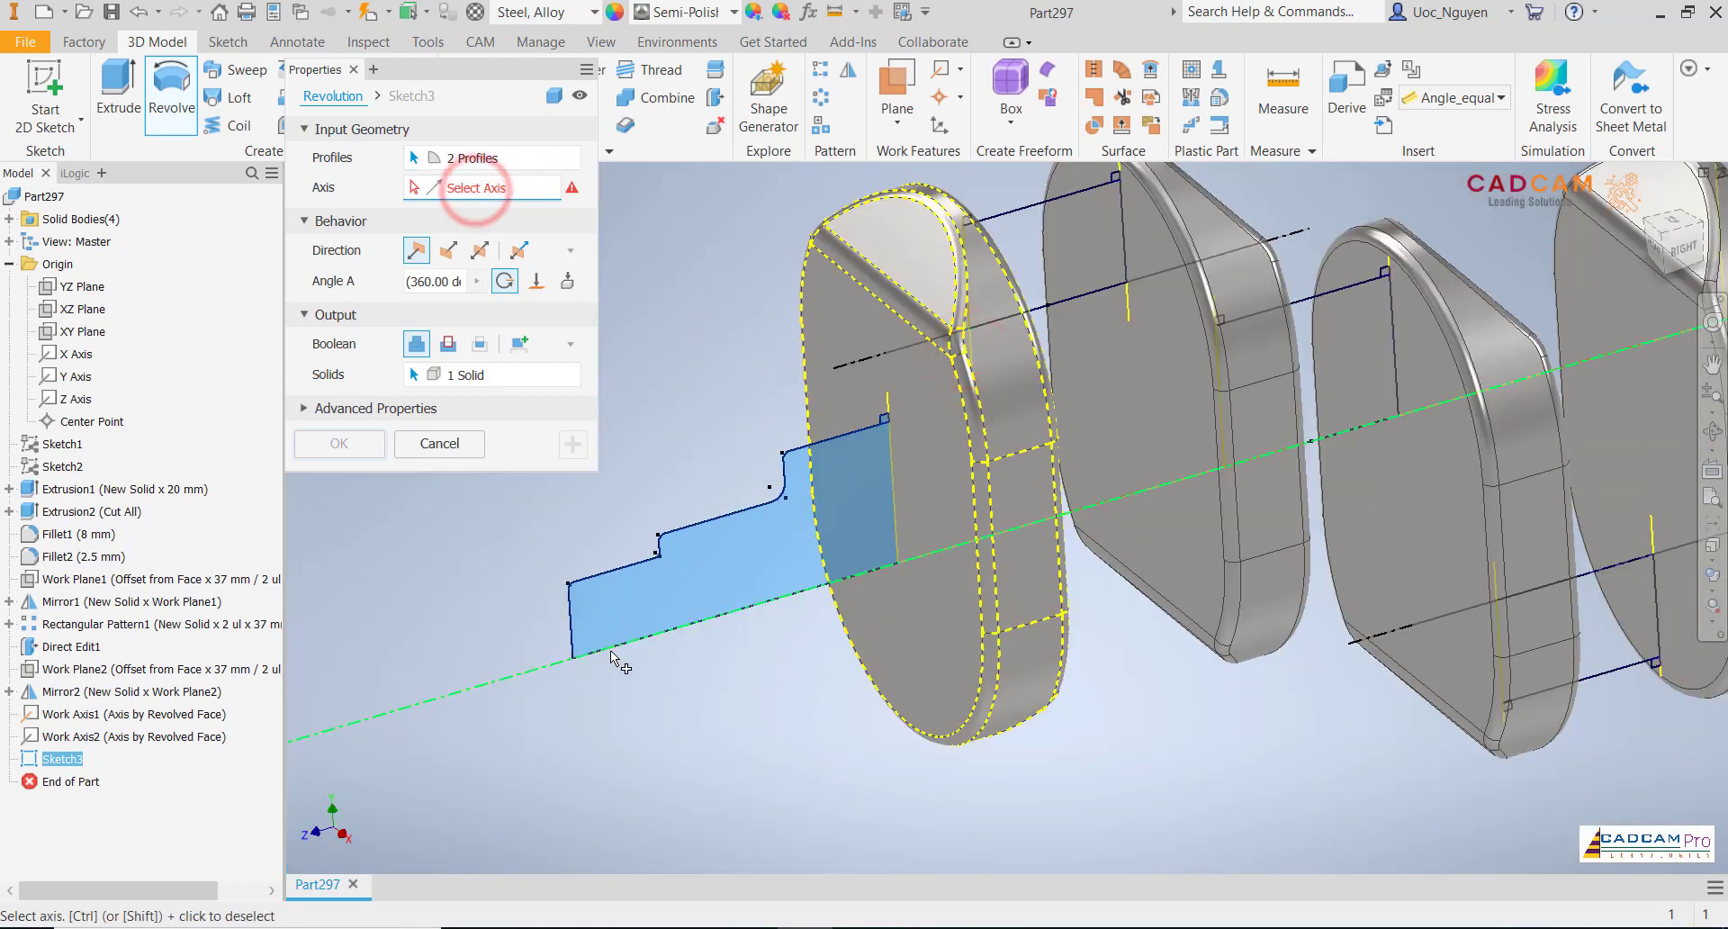
{"action": "left_click", "coordinate": [545, 666]}
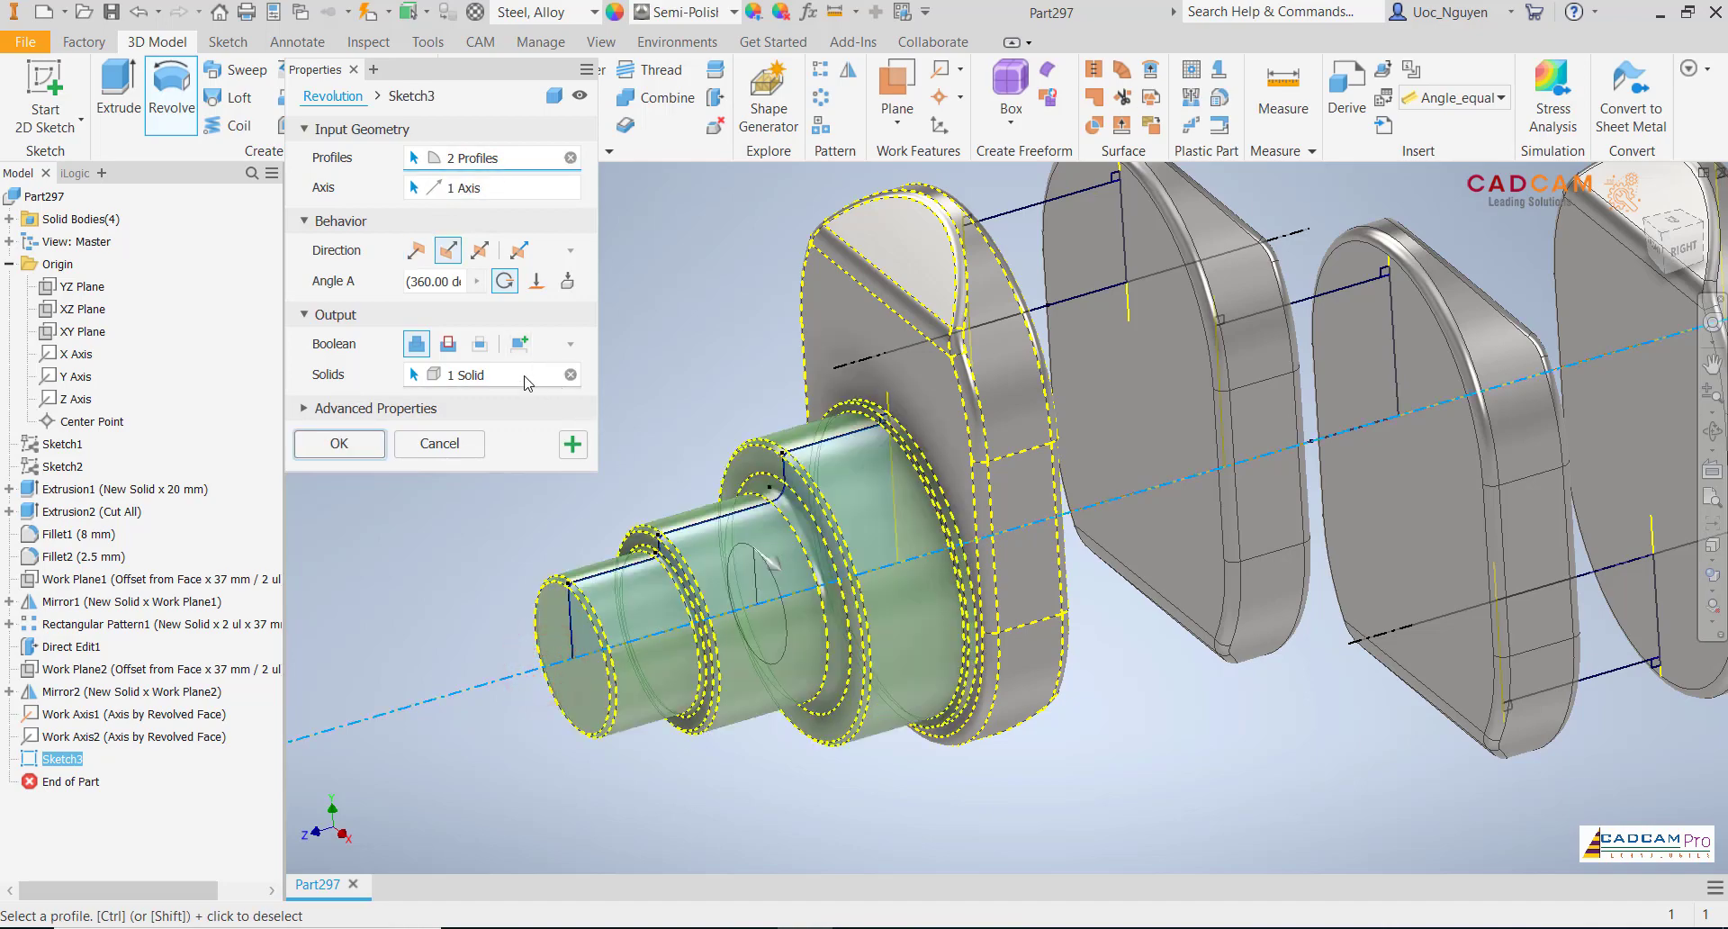
{"action": "middle_click_drag", "start_coordinate": [634, 375], "coordinate": [1012, 441], "text": "shift"}
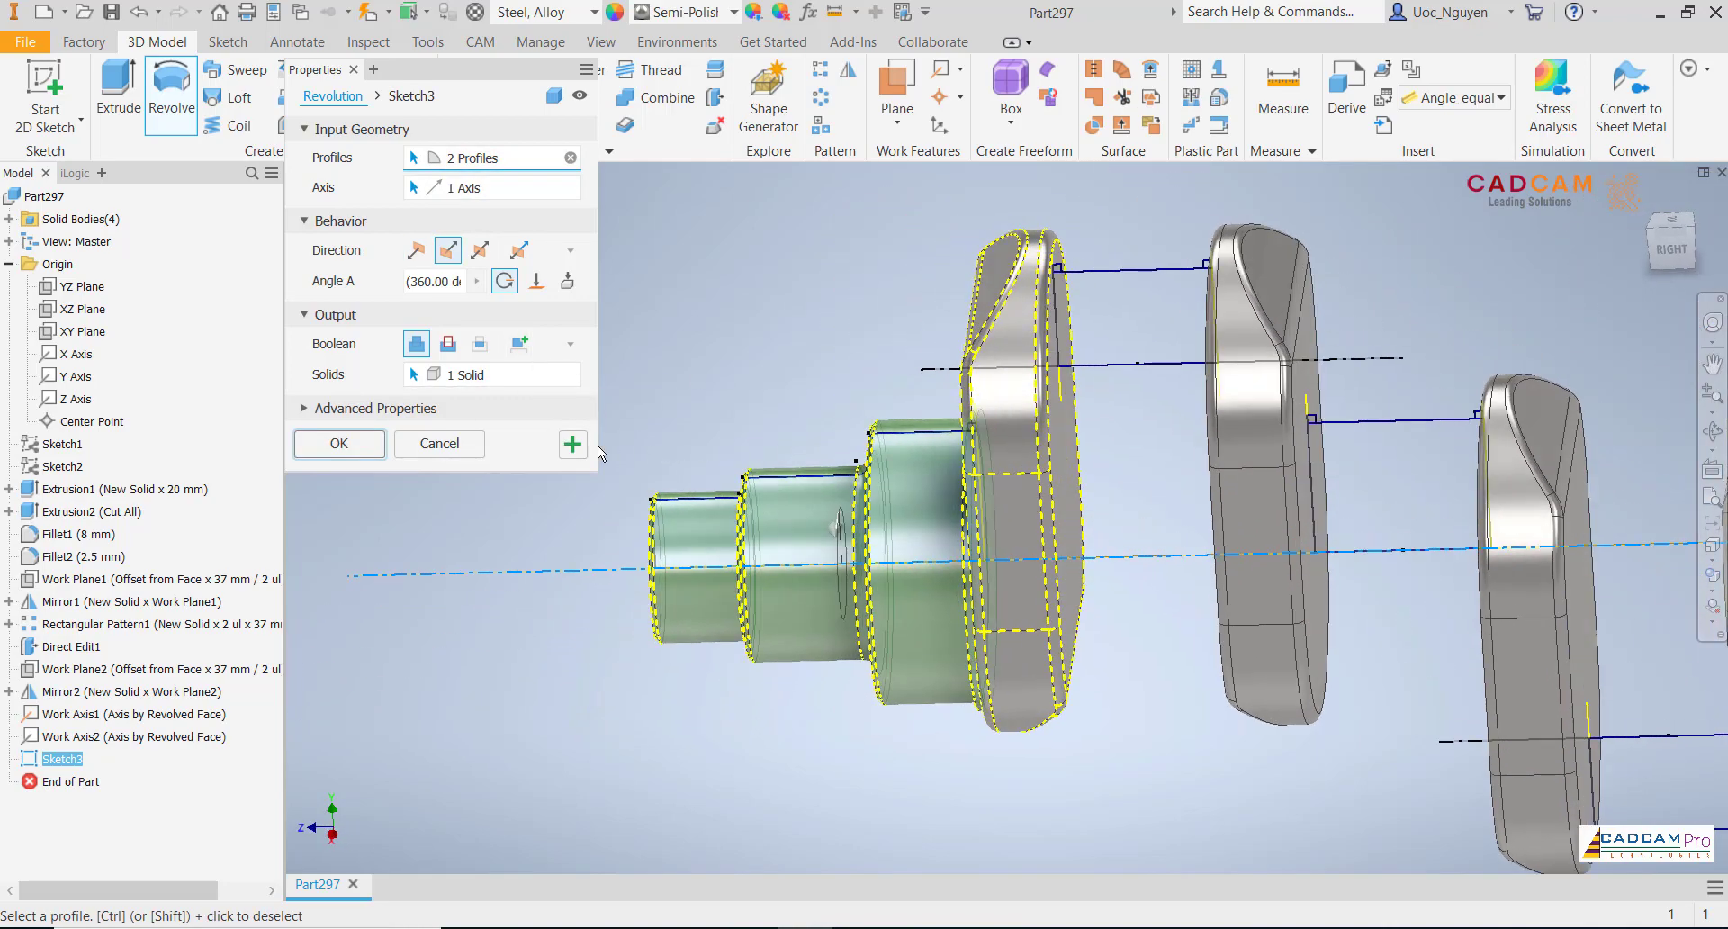
{"action": "middle_click_drag", "start_coordinate": [787, 354], "coordinate": [1114, 349], "text": "shift"}
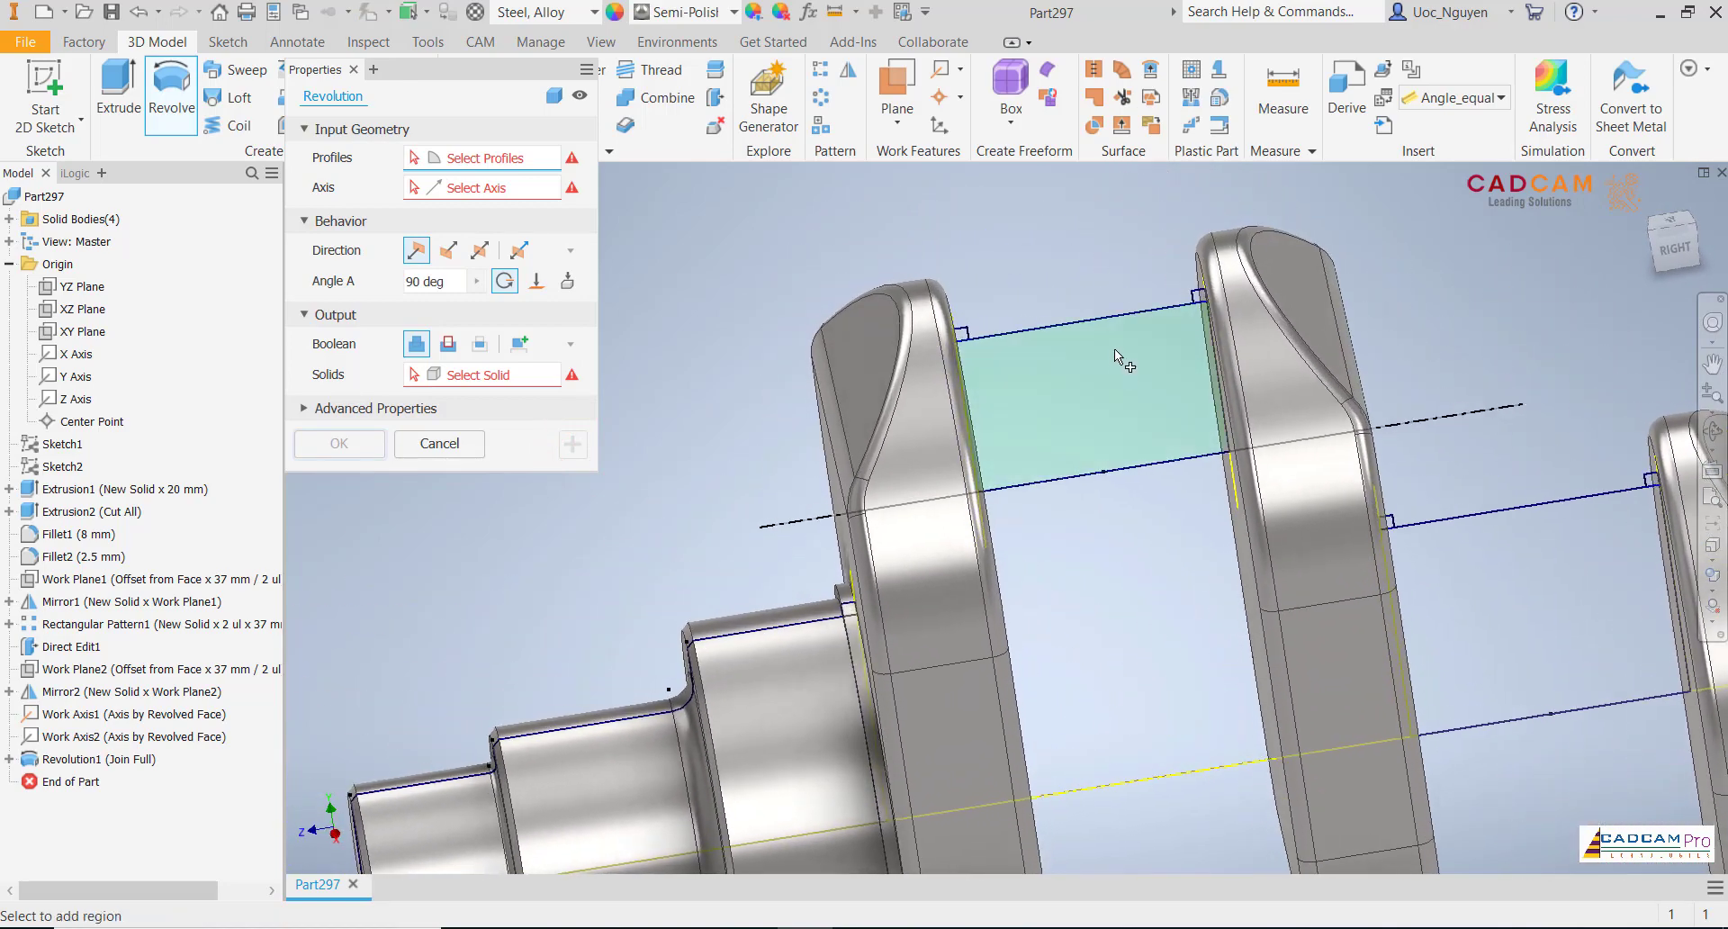
- Revolve the first crankpin profile and both corner squares about the pin centerline
{"action": "left_click", "coordinate": [1116, 359]}
{"action": "scroll", "coordinate": [1170, 320], "scroll_direction": "down", "scroll_amount": 3}
{"action": "left_click", "coordinate": [1279, 245]}
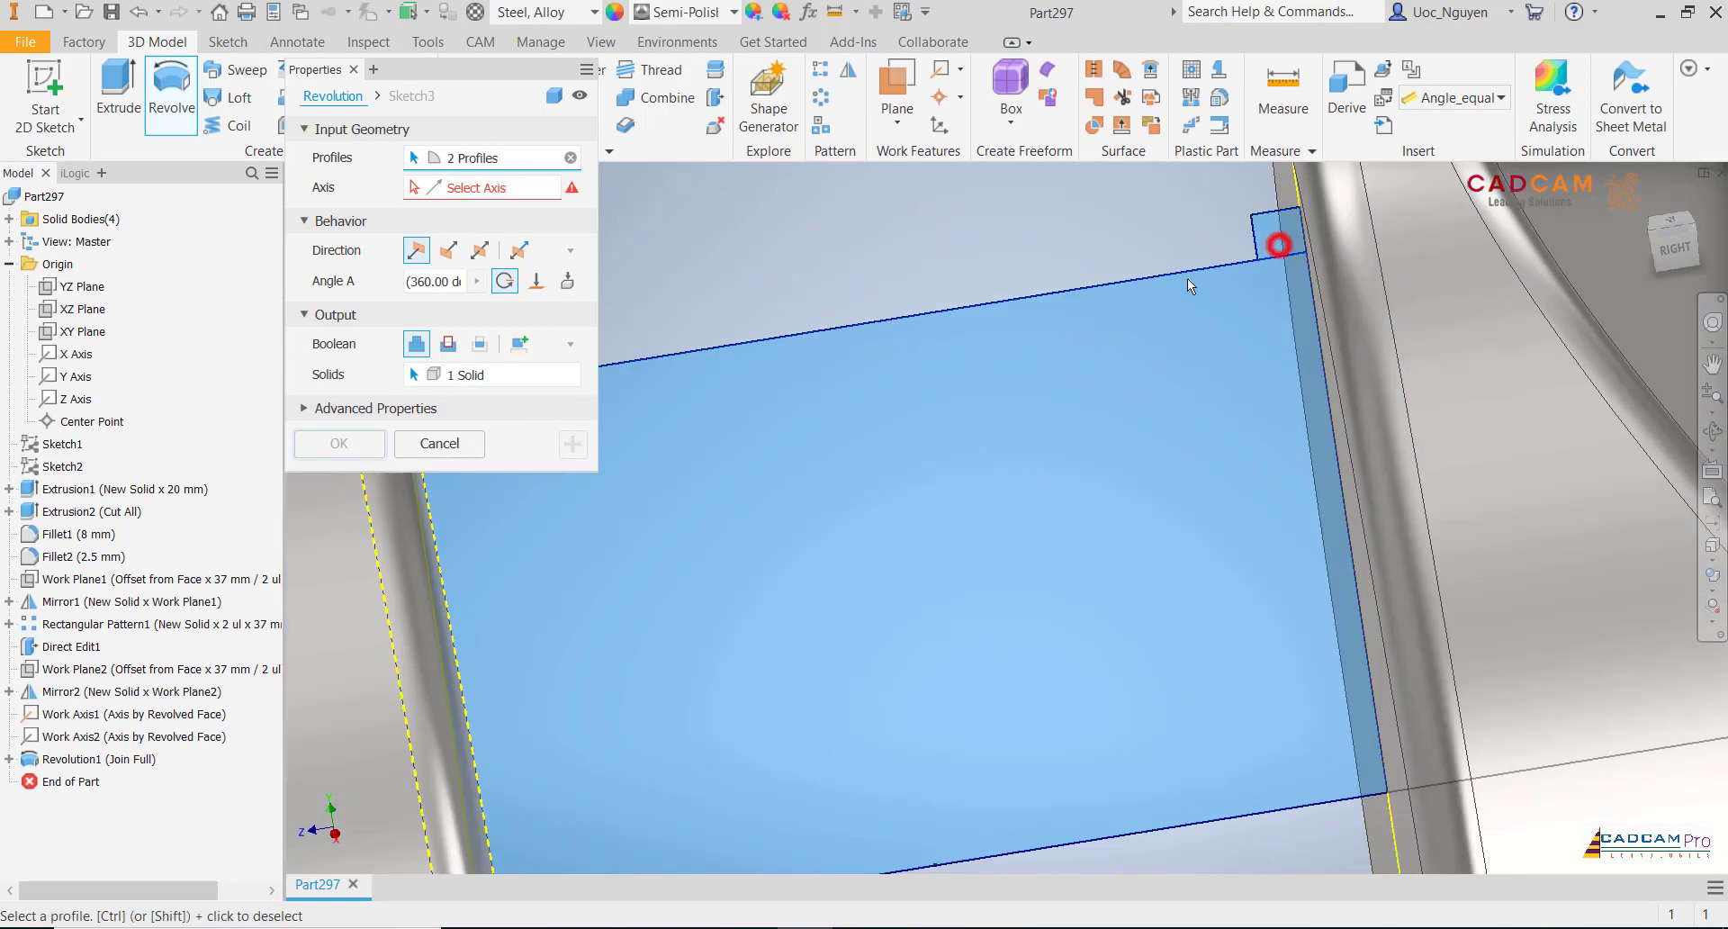
{"action": "left_click", "coordinate": [738, 330]}
{"action": "scroll", "coordinate": [849, 279], "scroll_direction": "up", "scroll_amount": 3}
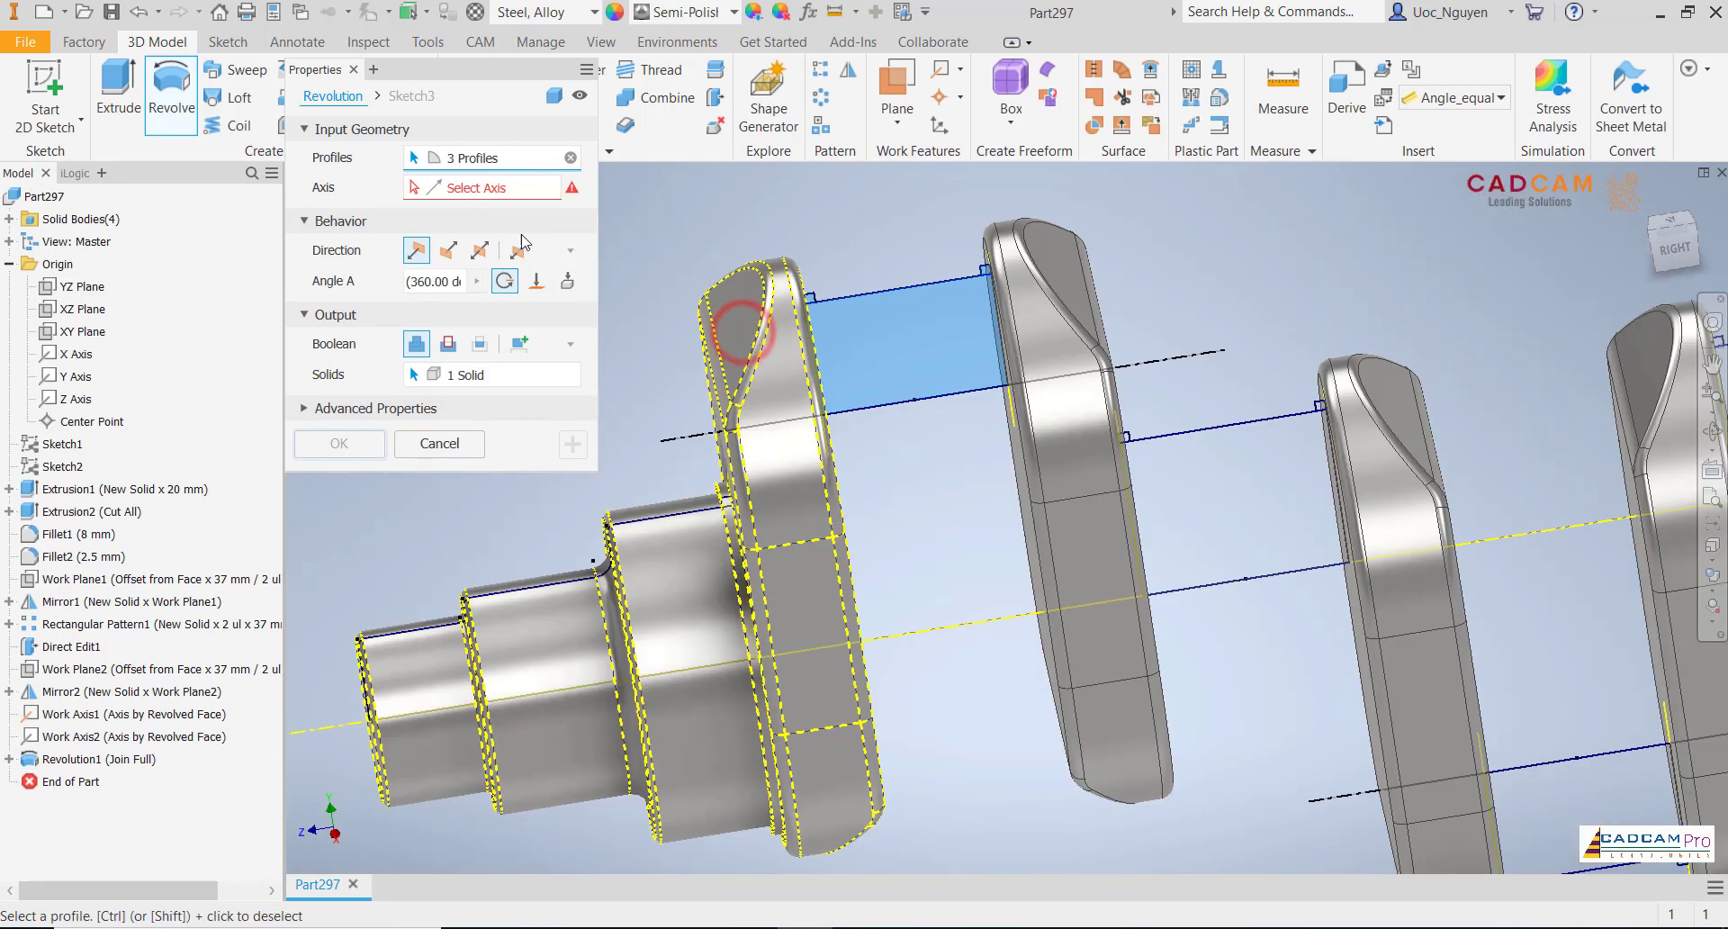
{"action": "left_click", "coordinate": [498, 189]}
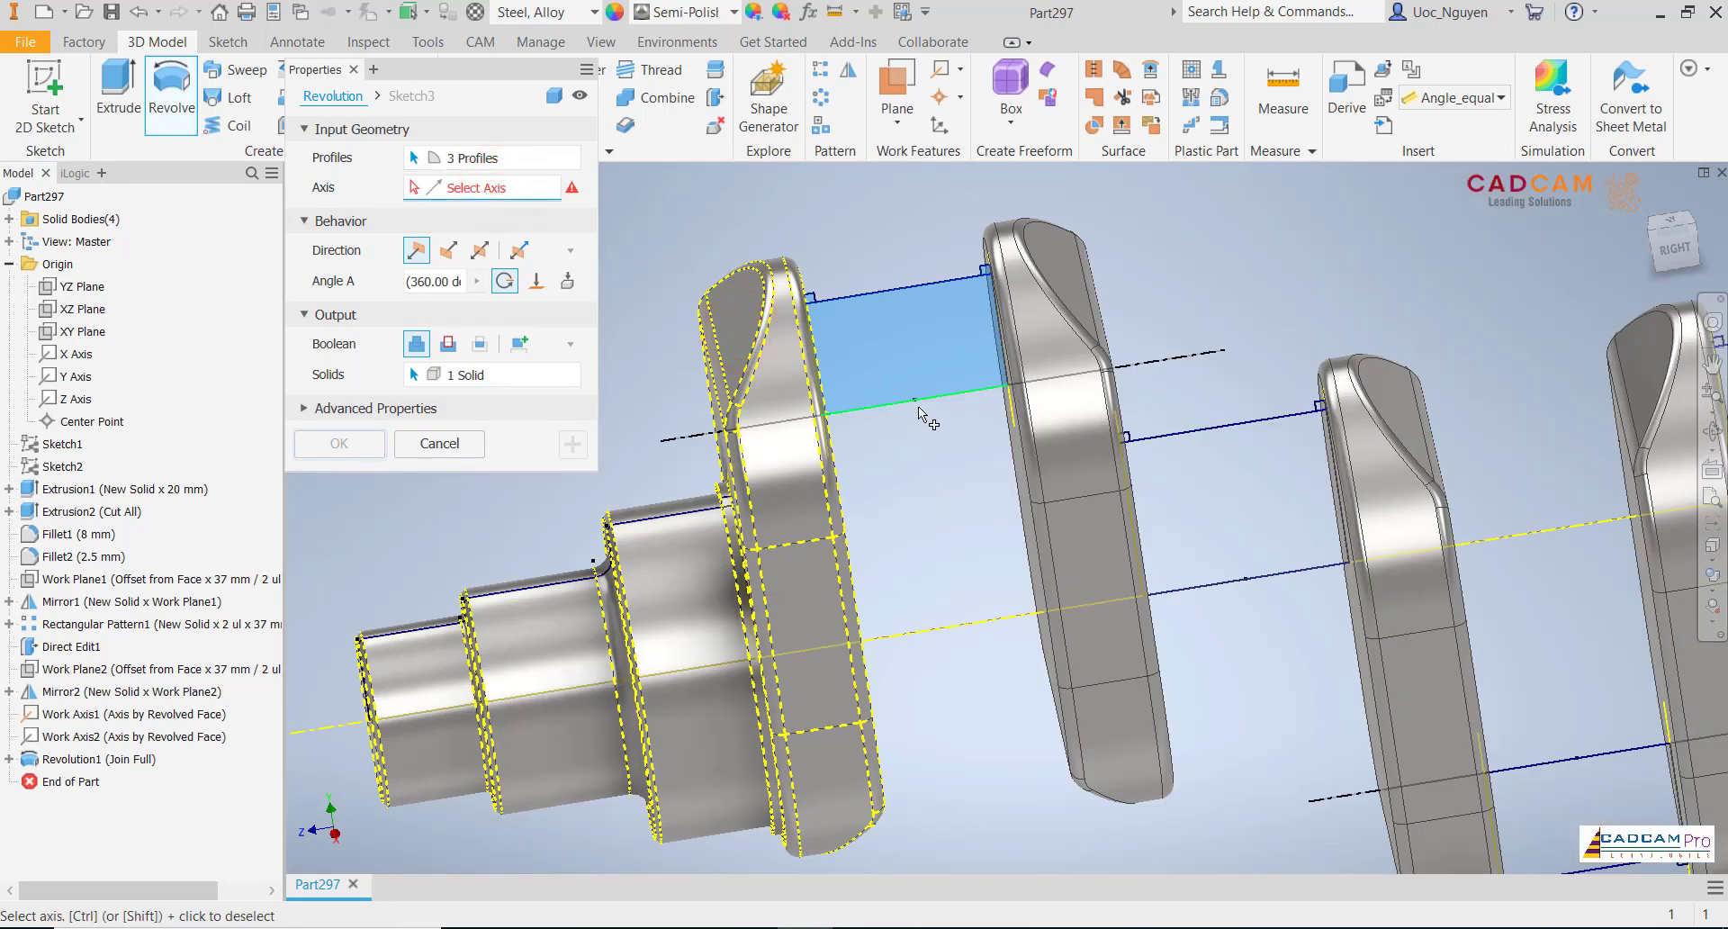
{"action": "left_click", "coordinate": [1161, 360]}
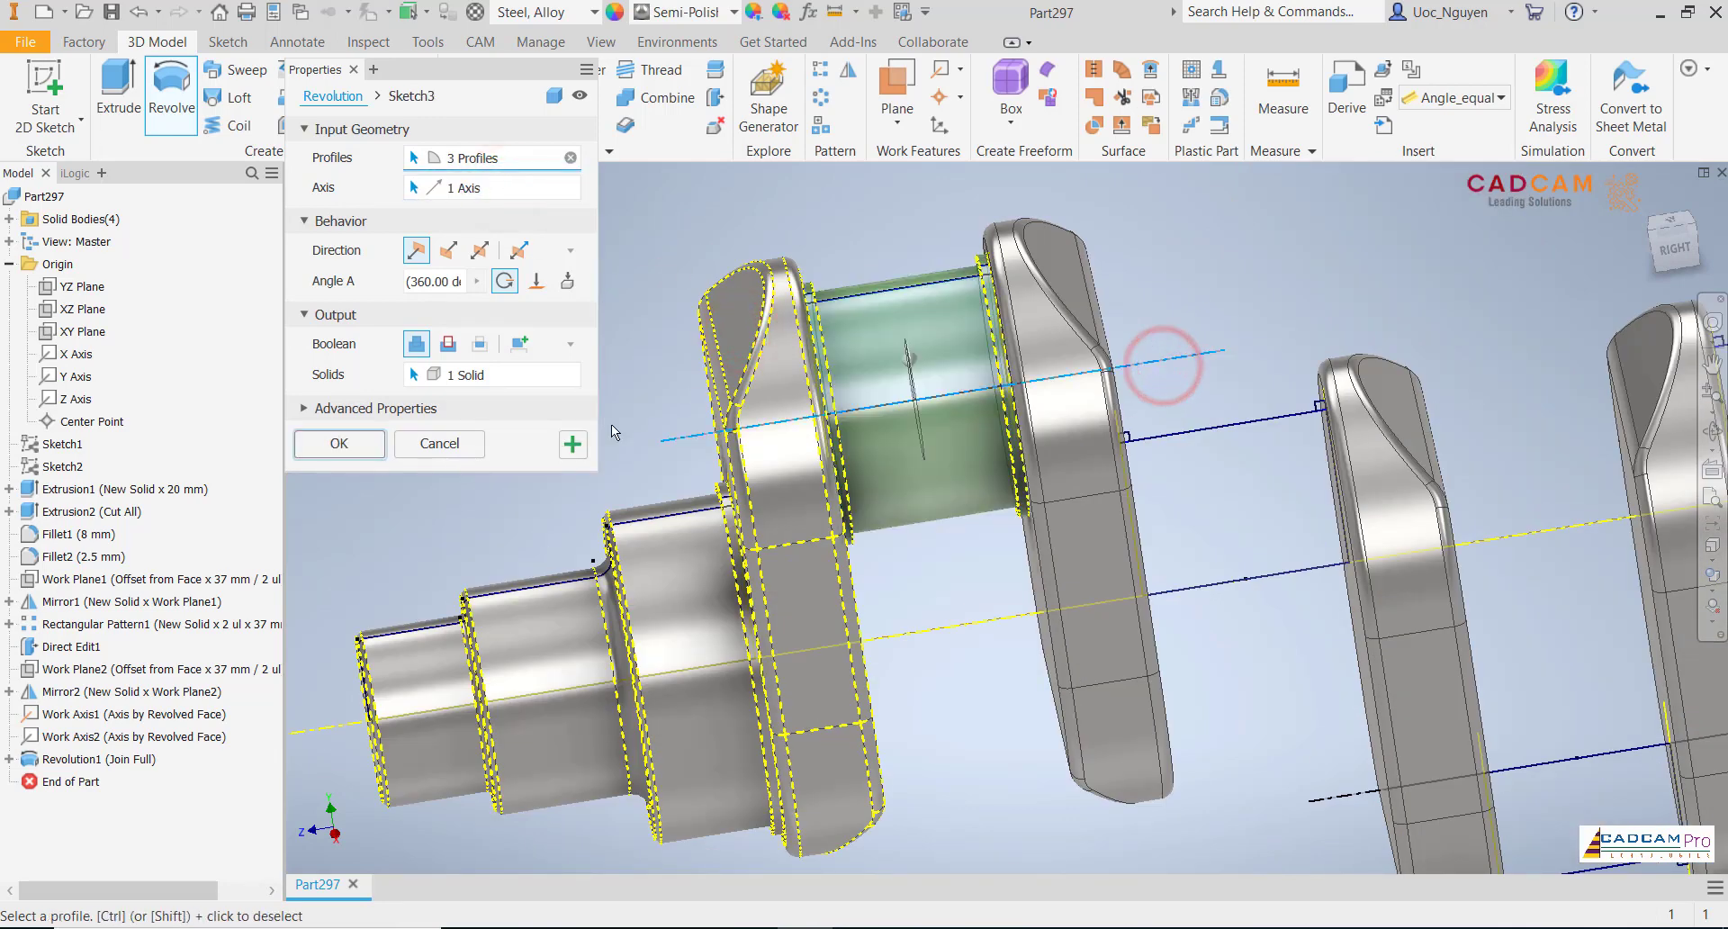
{"action": "left_click", "coordinate": [572, 444]}
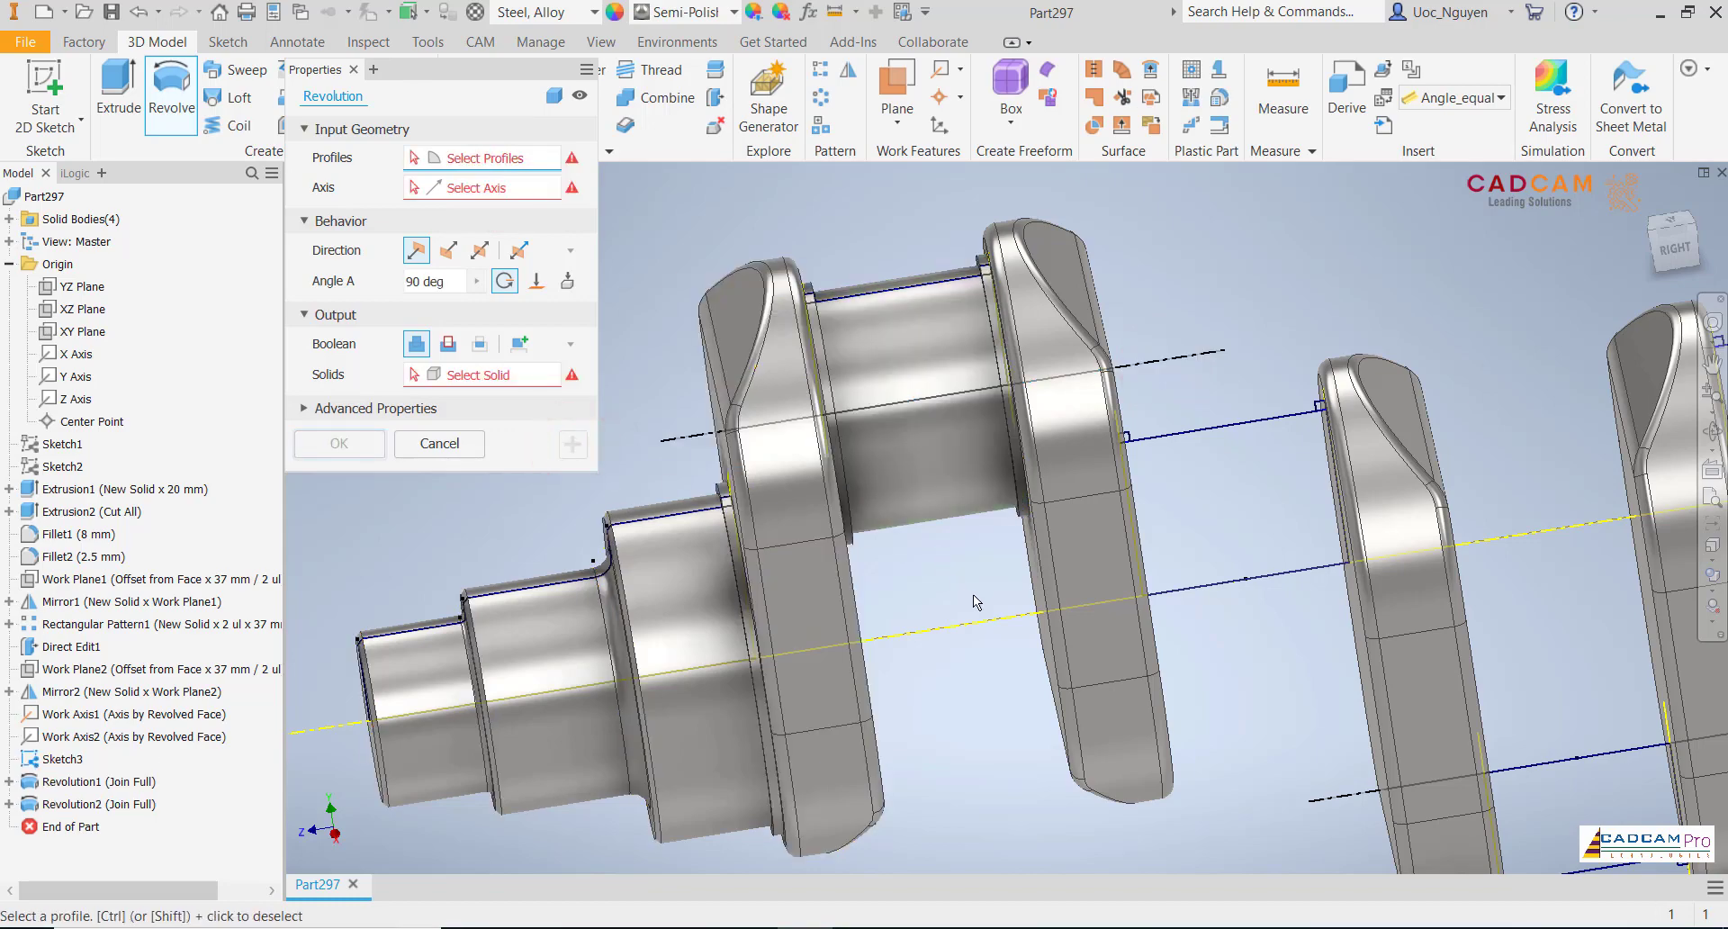
- Revolve the main journal profile and its two corner squares about the main centre line
{"action": "key", "text": "Page_Up"}
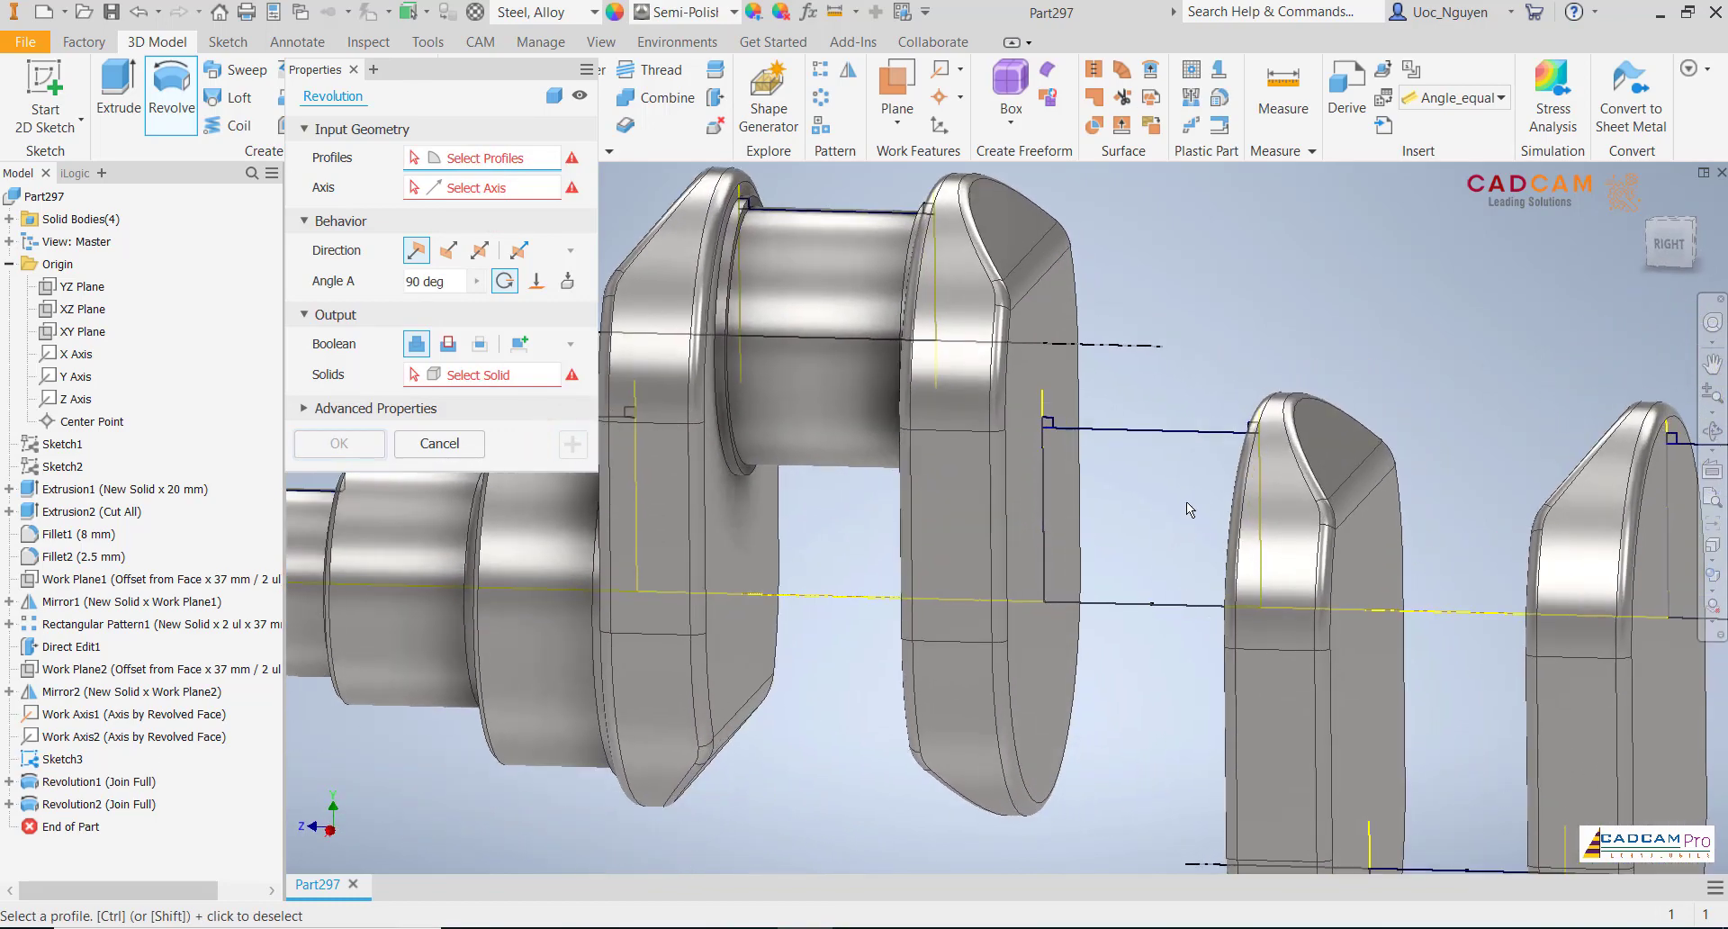
{"action": "left_click", "coordinate": [1132, 413]}
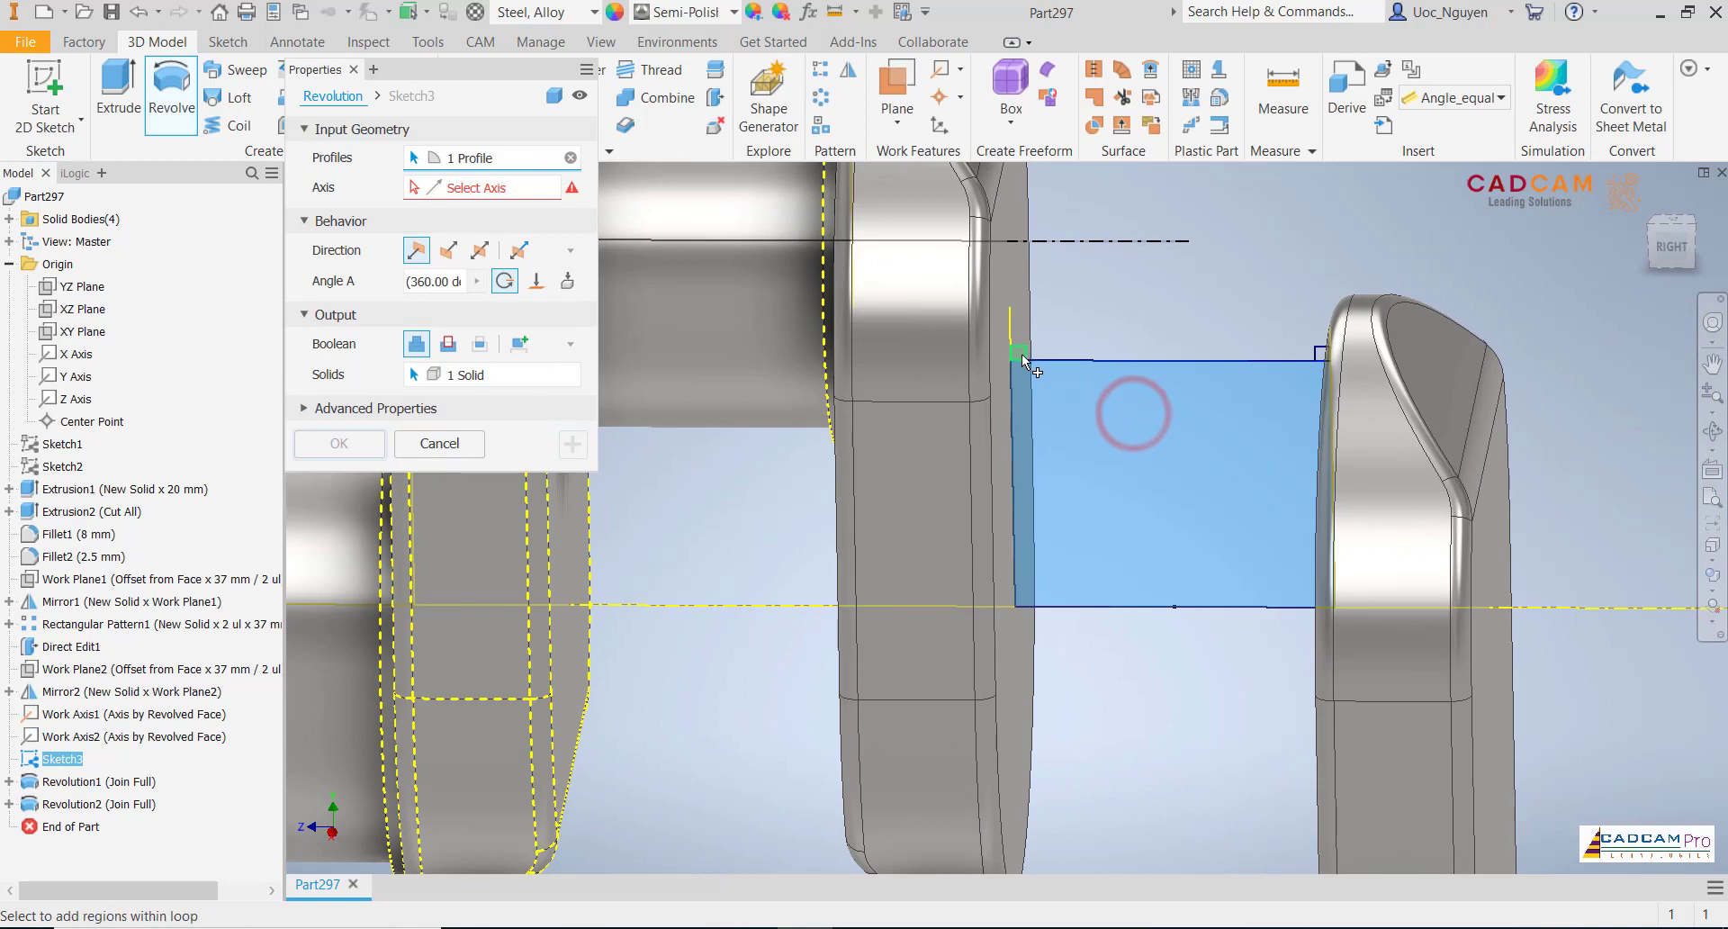
{"action": "left_click", "coordinate": [1022, 354]}
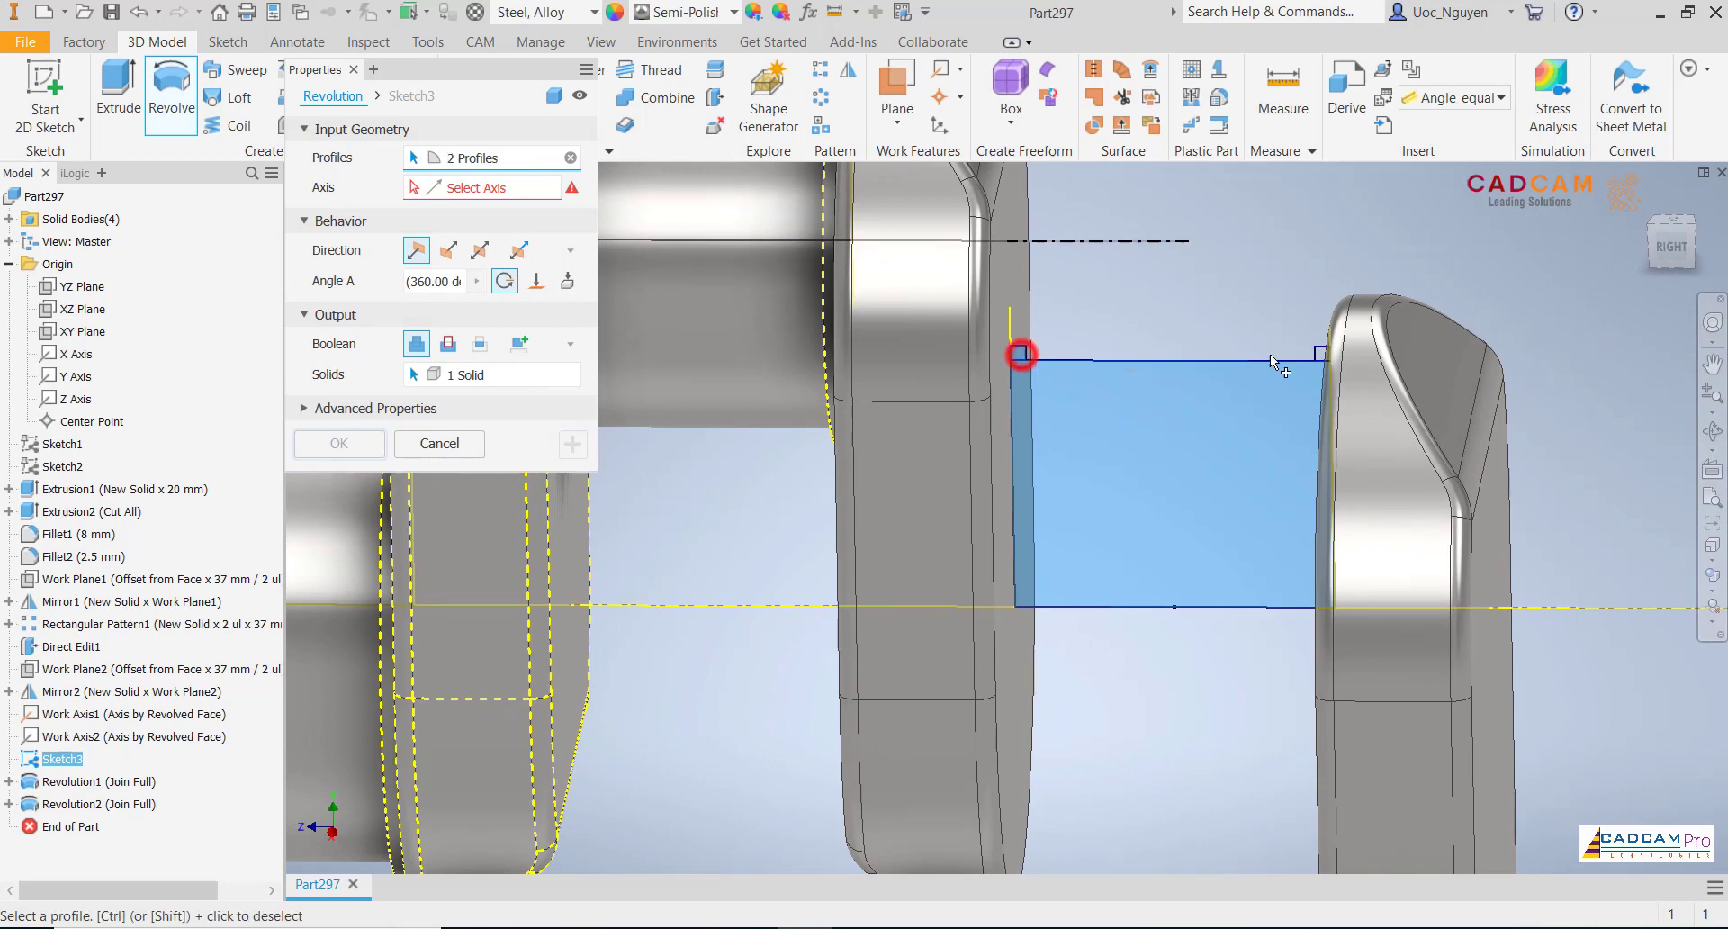
{"action": "left_click", "coordinate": [1321, 354]}
{"action": "left_click", "coordinate": [474, 186]}
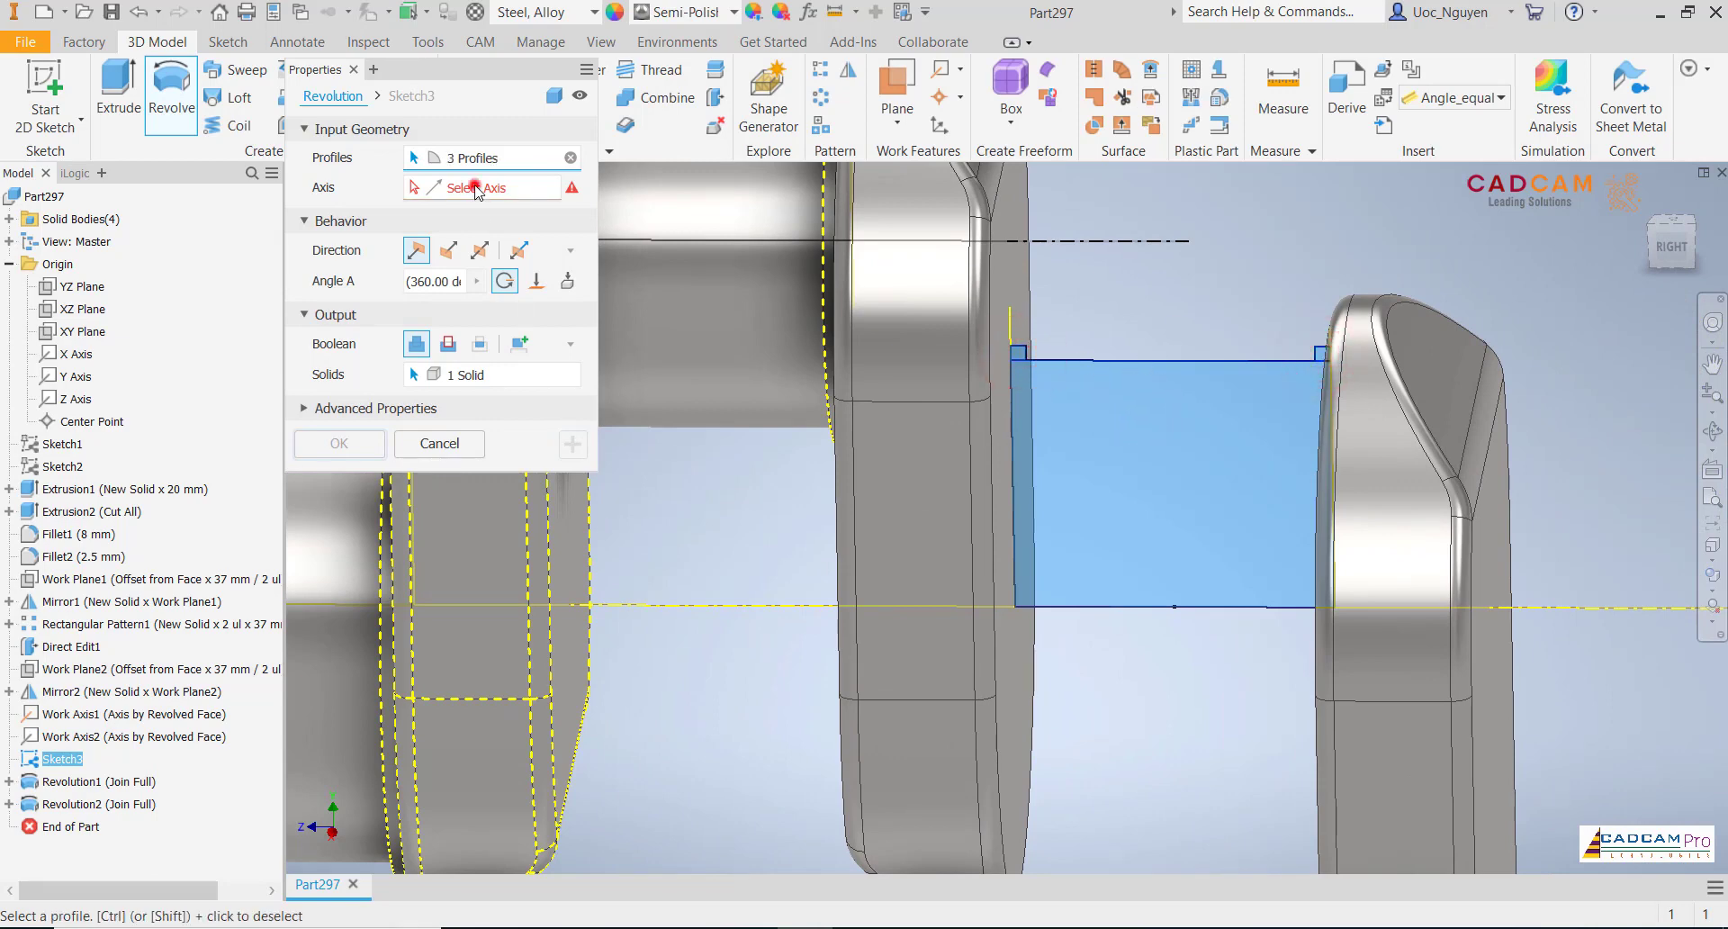
{"action": "scroll", "coordinate": [1105, 364], "scroll_direction": "down", "scroll_amount": 5}
{"action": "left_click", "coordinate": [886, 493]}
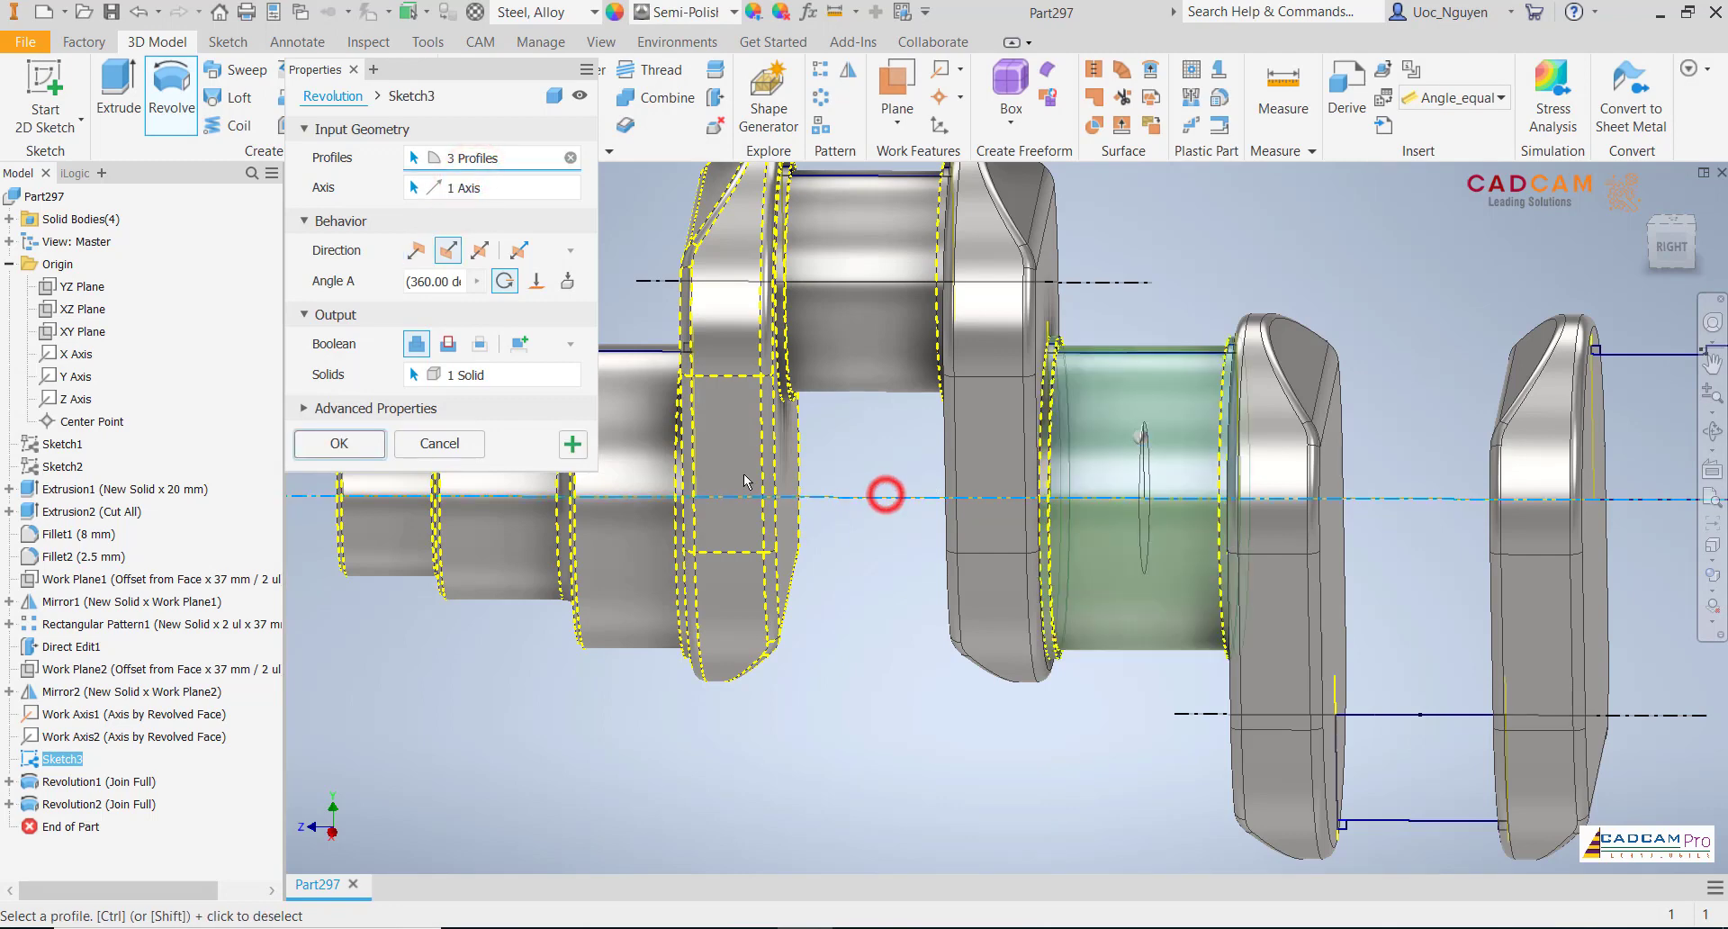
{"action": "left_click", "coordinate": [569, 444]}
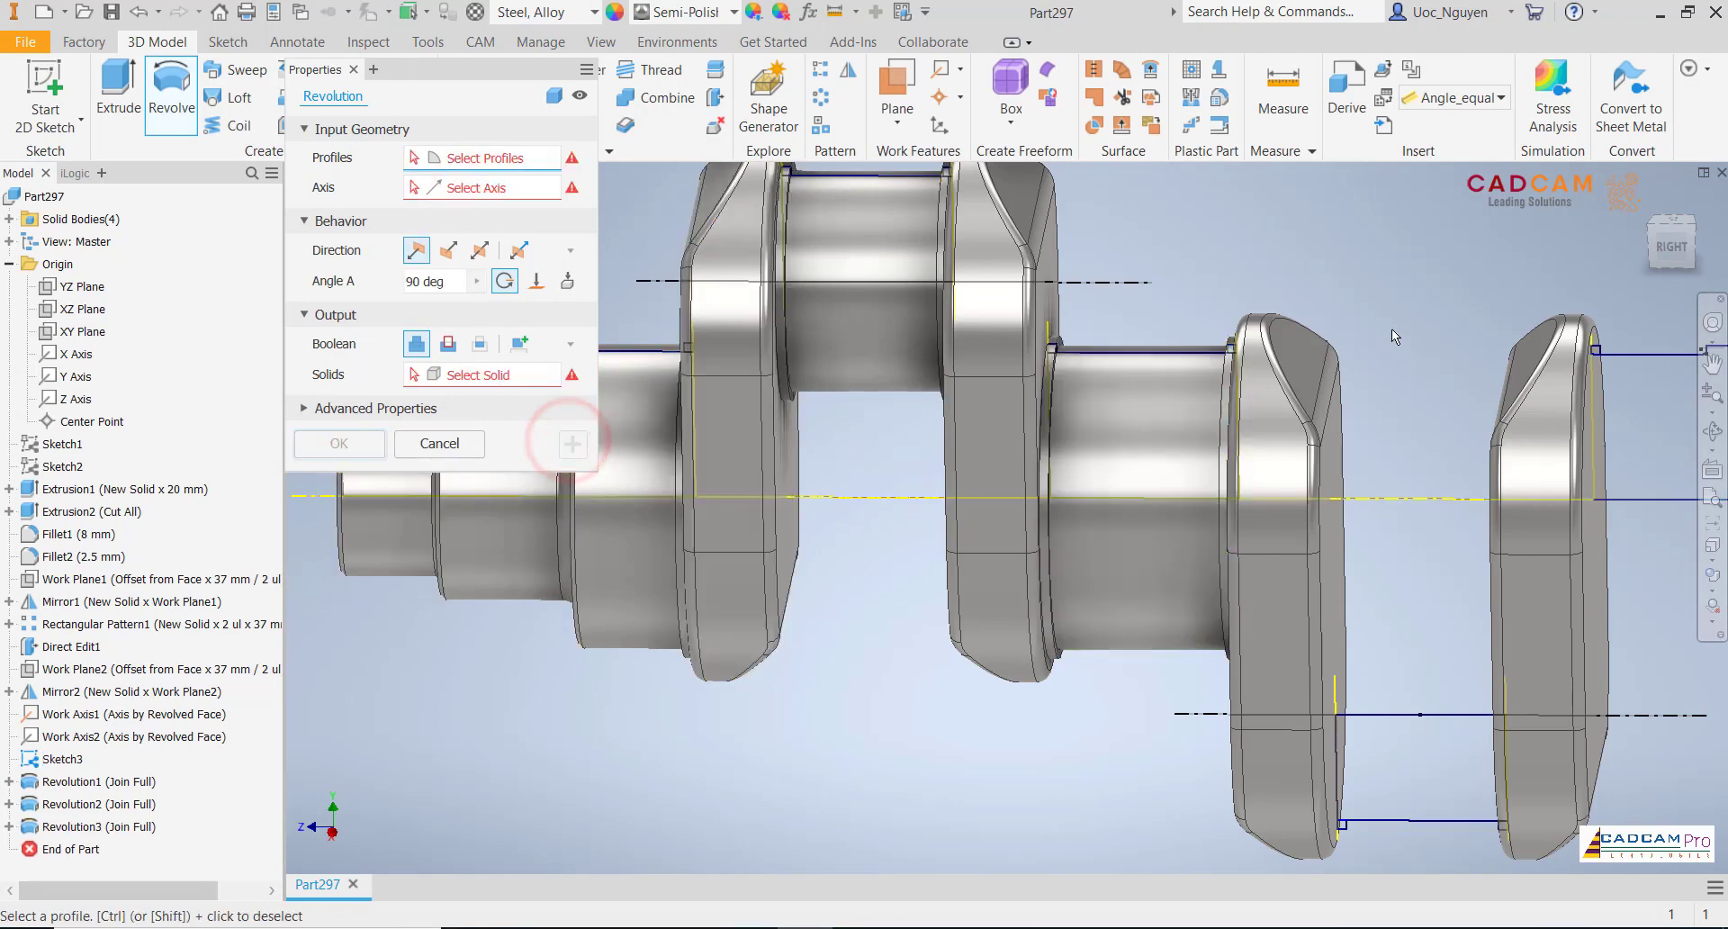
- Revolve the lower crankpin profile and both corner squares about the lower pin centerline
{"action": "middle_click_drag", "start_coordinate": [1391, 328], "coordinate": [1008, 326]}
{"action": "left_click", "coordinate": [1017, 672]}
{"action": "scroll", "coordinate": [989, 763], "scroll_direction": "up", "scroll_amount": 5}
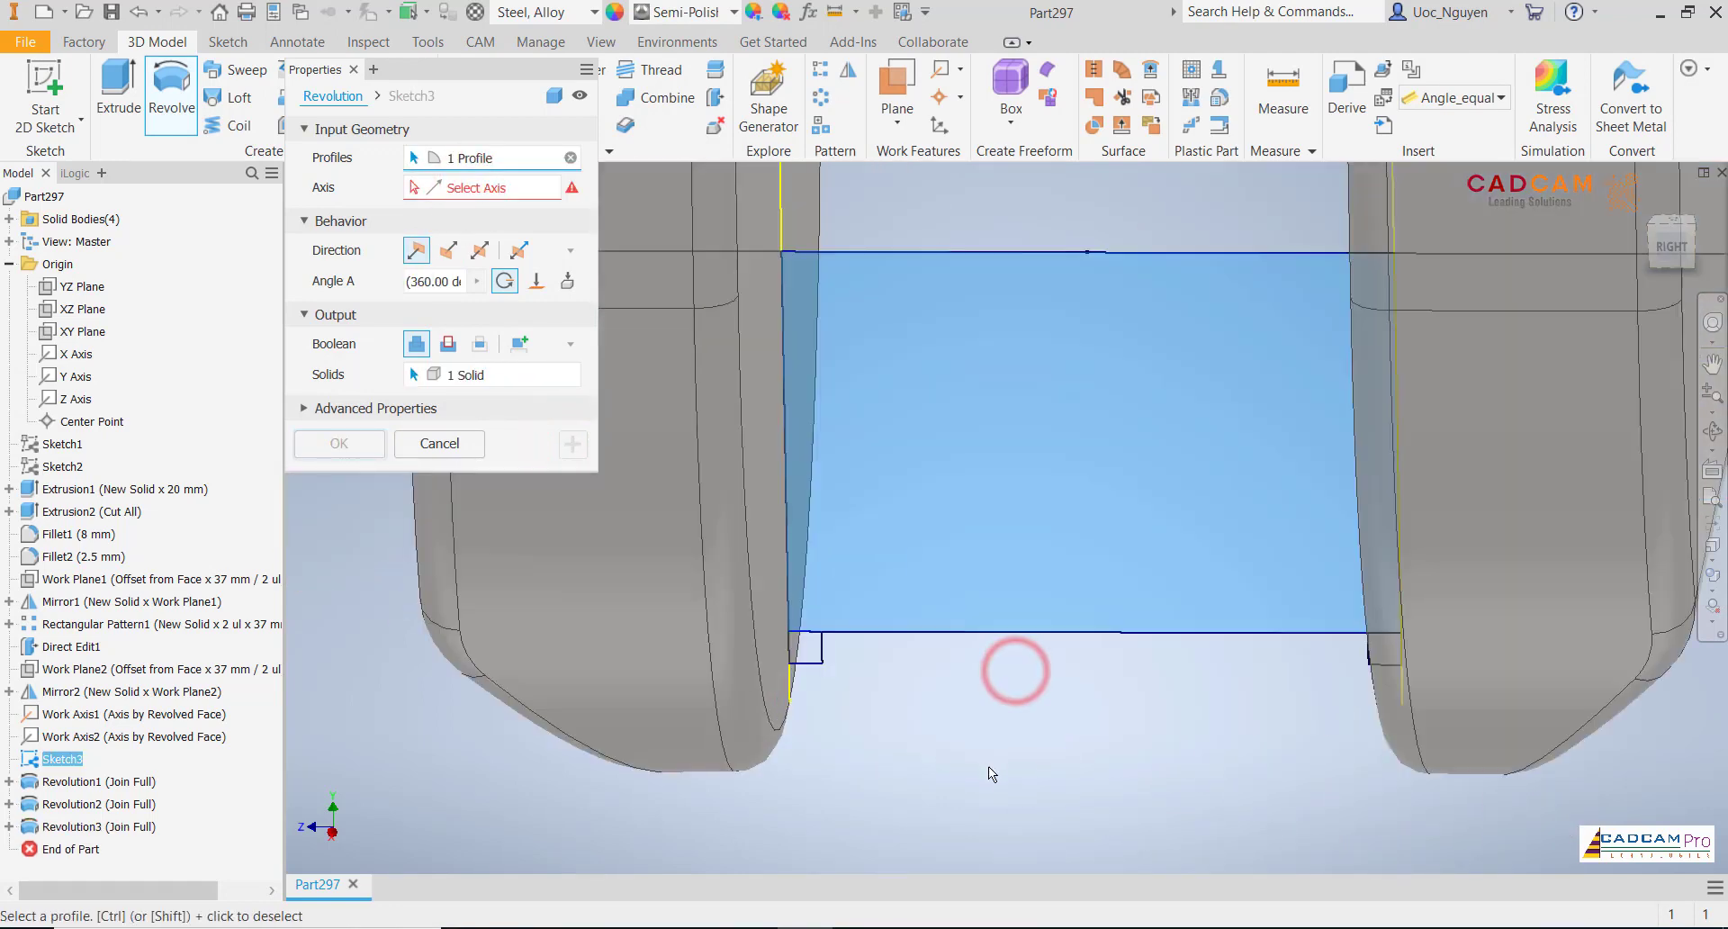
{"action": "left_click", "coordinate": [794, 650]}
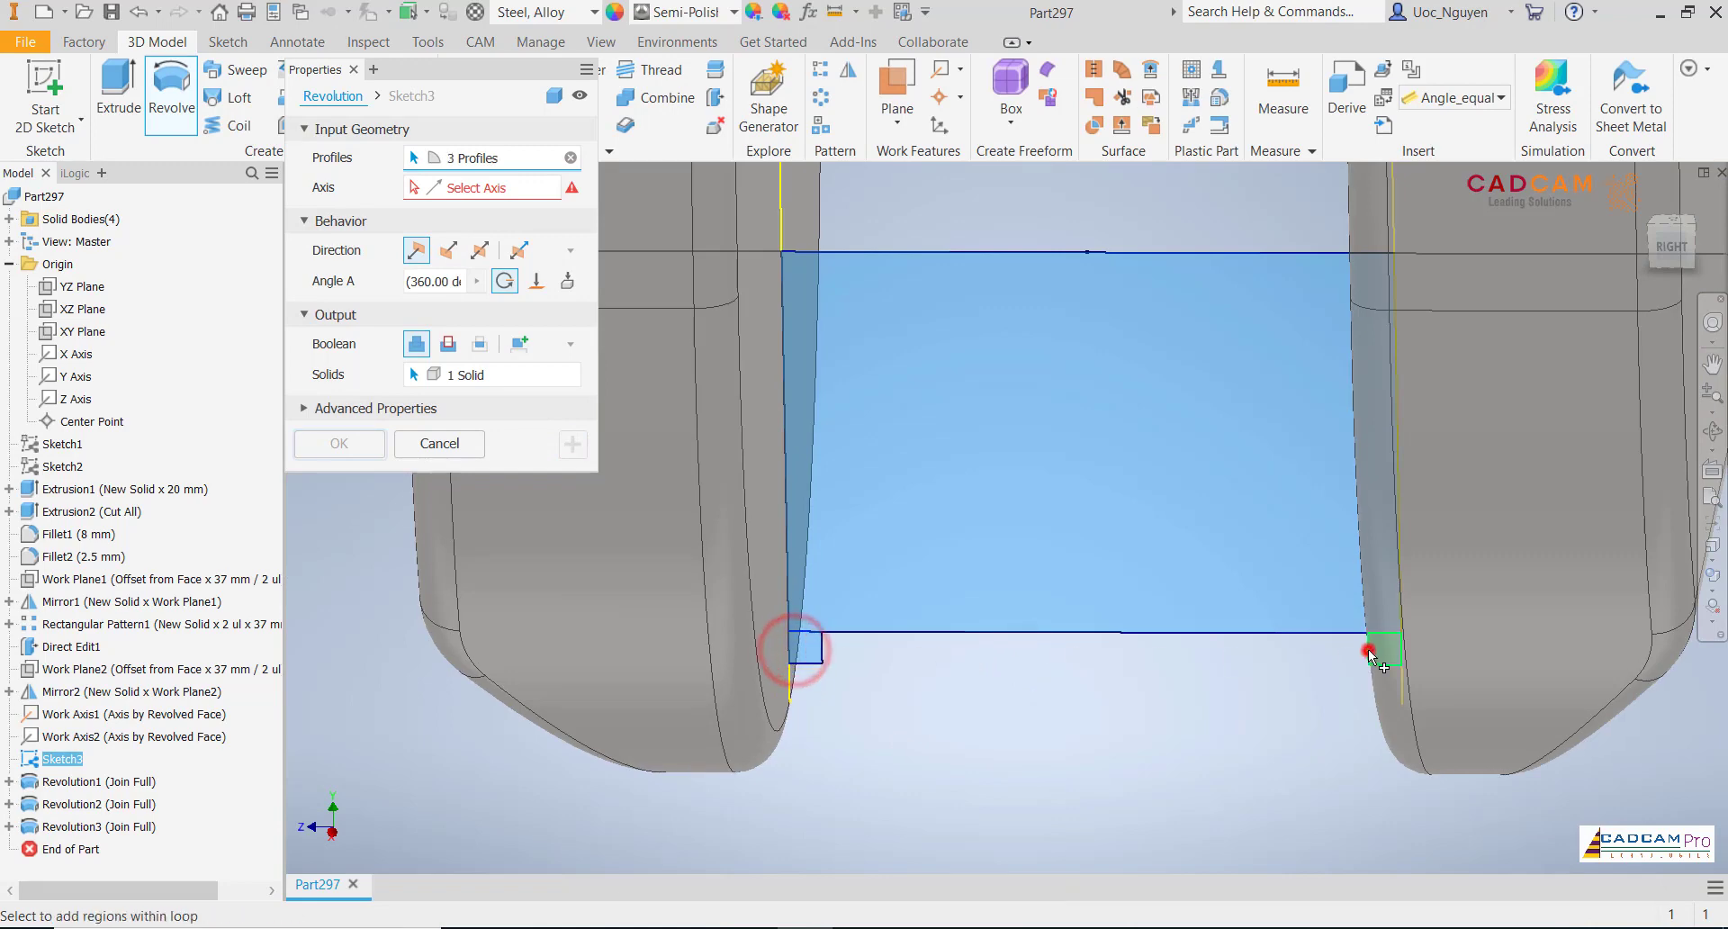
{"action": "left_click", "coordinate": [1368, 650]}
{"action": "scroll", "coordinate": [1369, 650], "scroll_direction": "down", "scroll_amount": 4}
{"action": "left_click", "coordinate": [489, 188]}
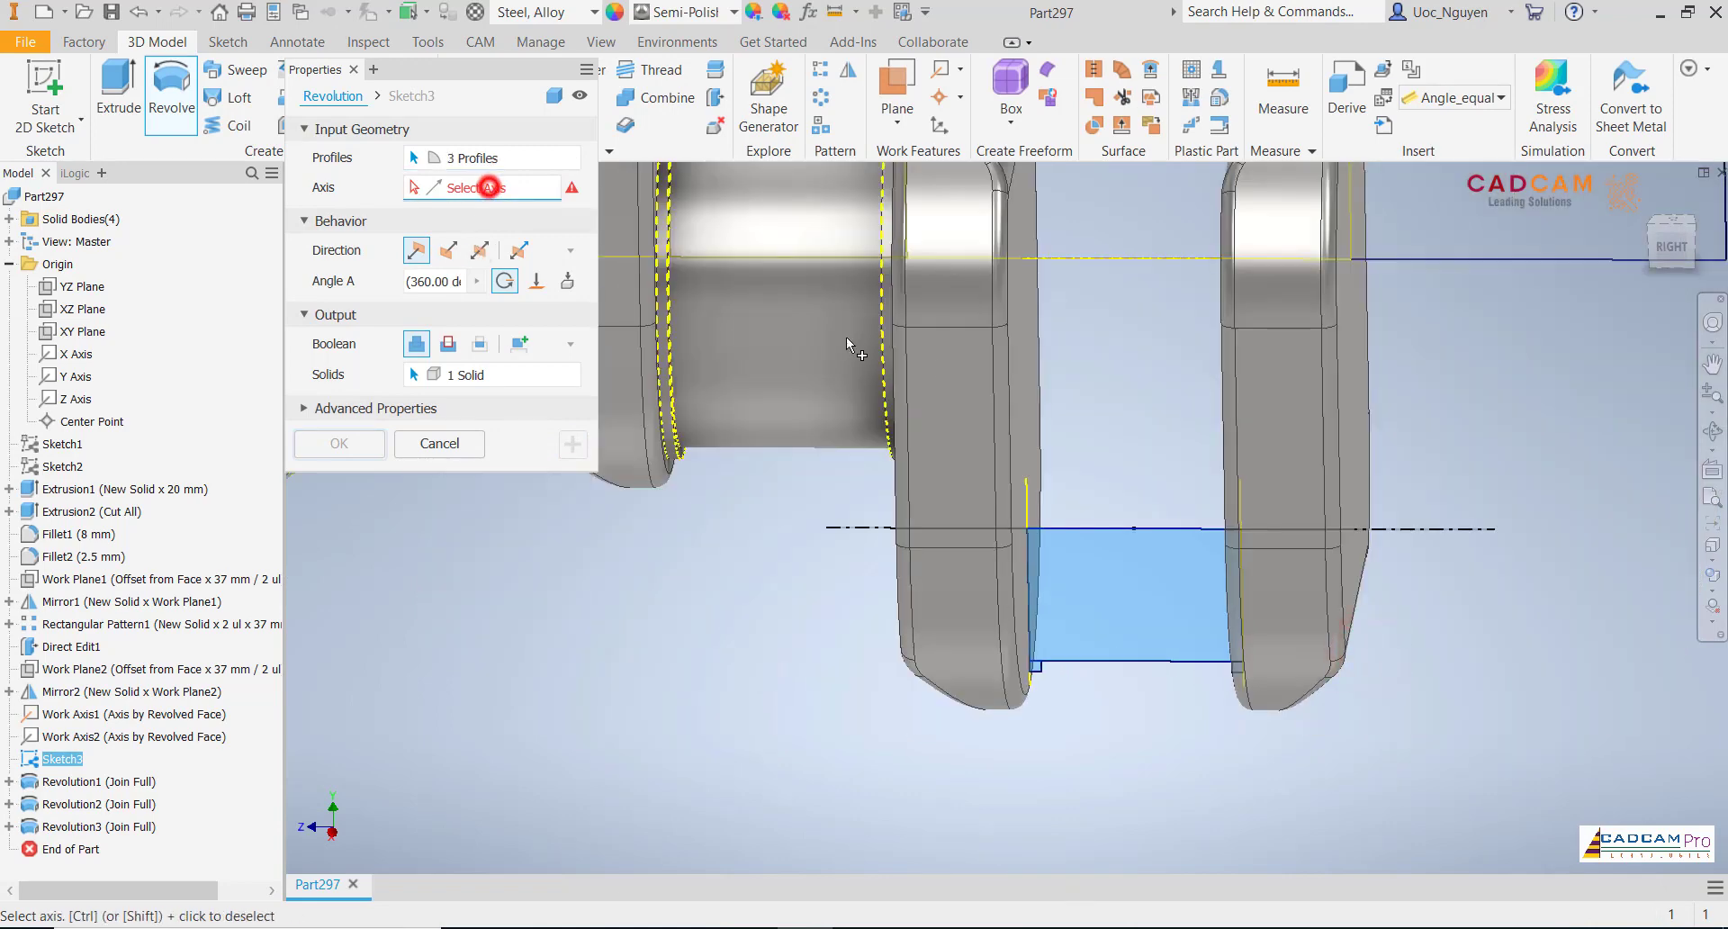
{"action": "left_click", "coordinate": [1176, 530]}
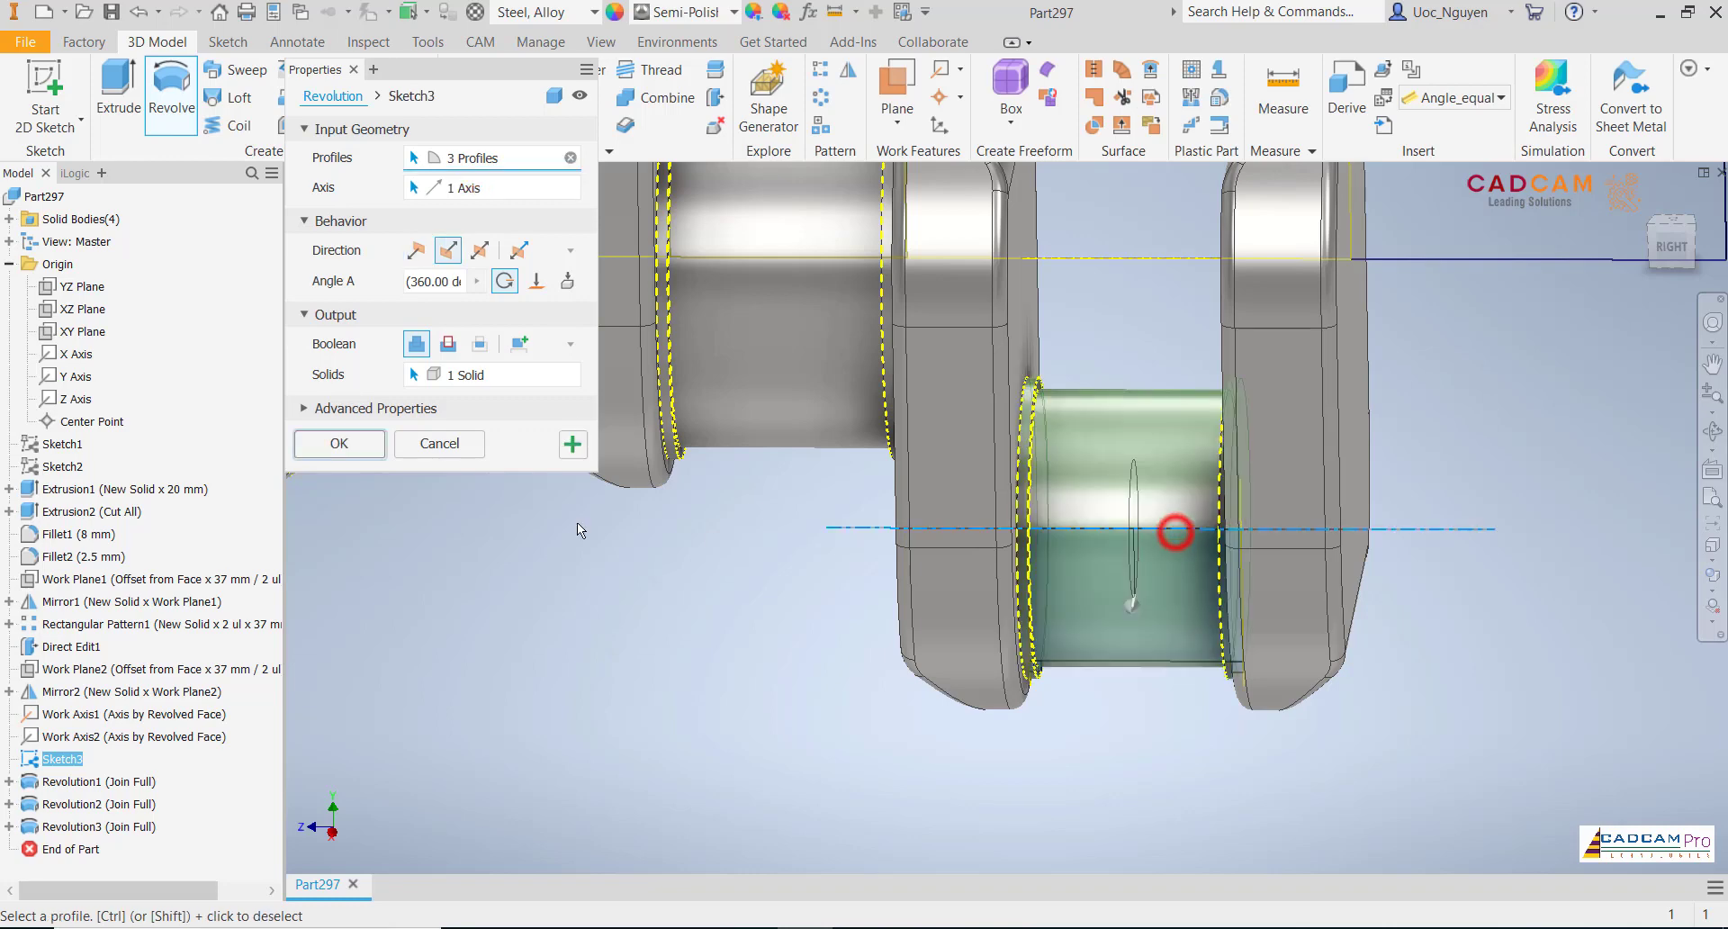
{"action": "left_click", "coordinate": [570, 444]}
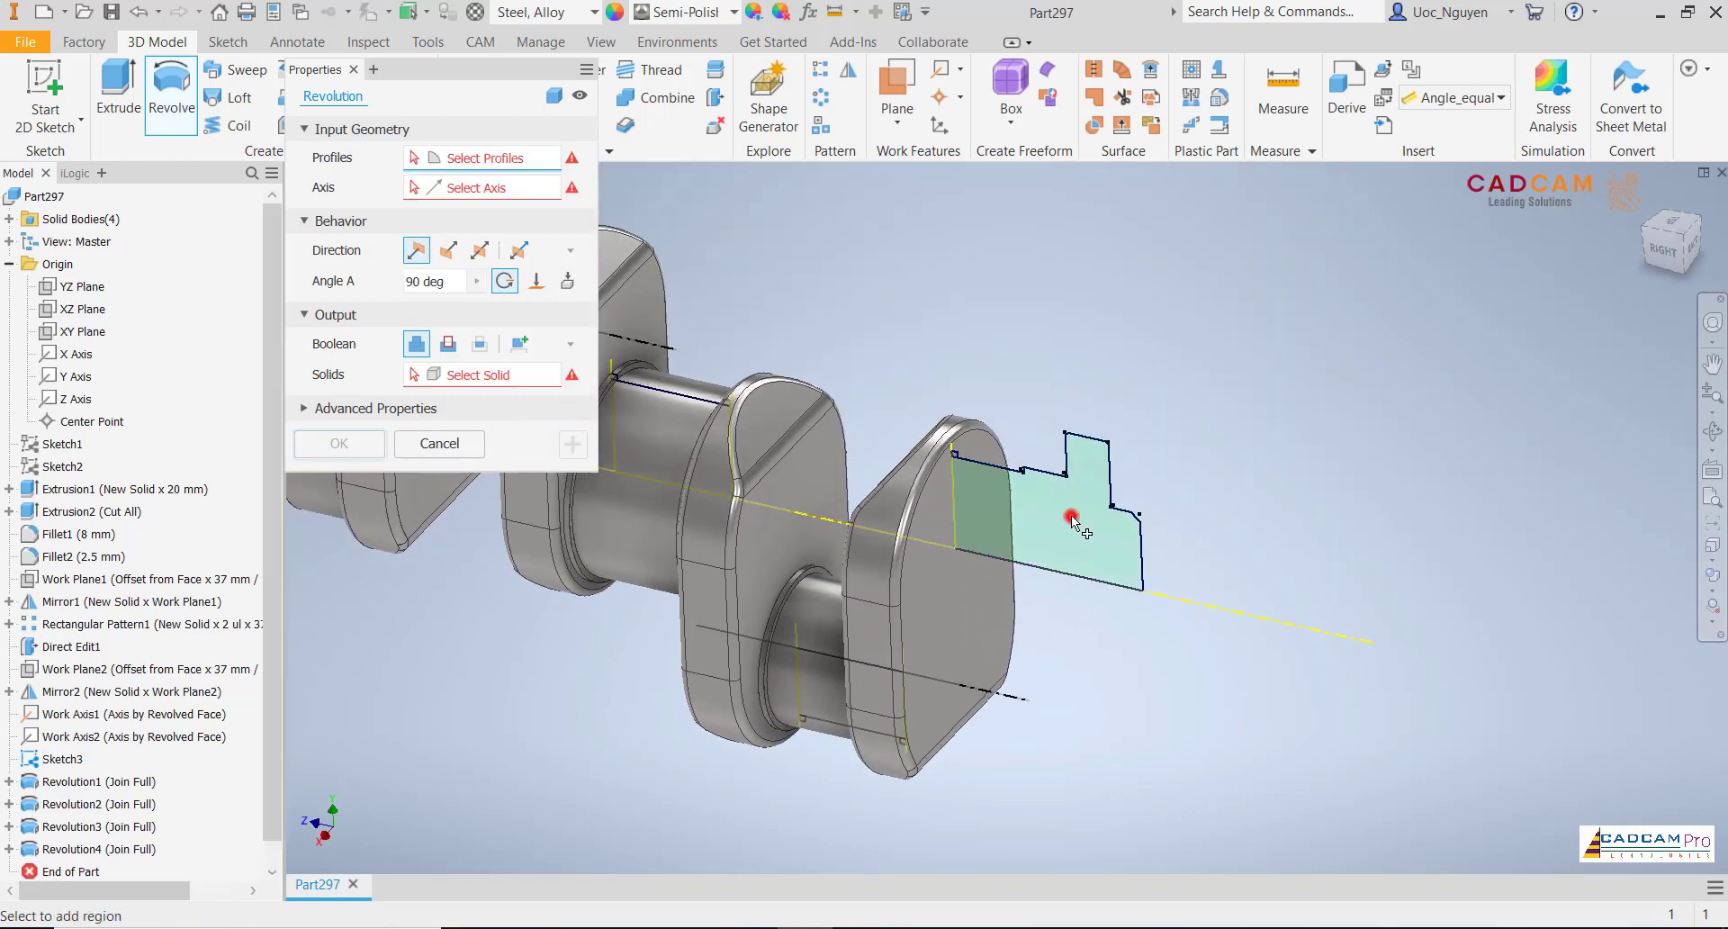
- Revolve the rear stepped profile and corner square about the main axis into the flanged end
{"action": "left_click", "coordinate": [1071, 520]}
{"action": "scroll", "coordinate": [953, 459], "scroll_direction": "up", "scroll_amount": 5}
{"action": "left_click", "coordinate": [961, 437]}
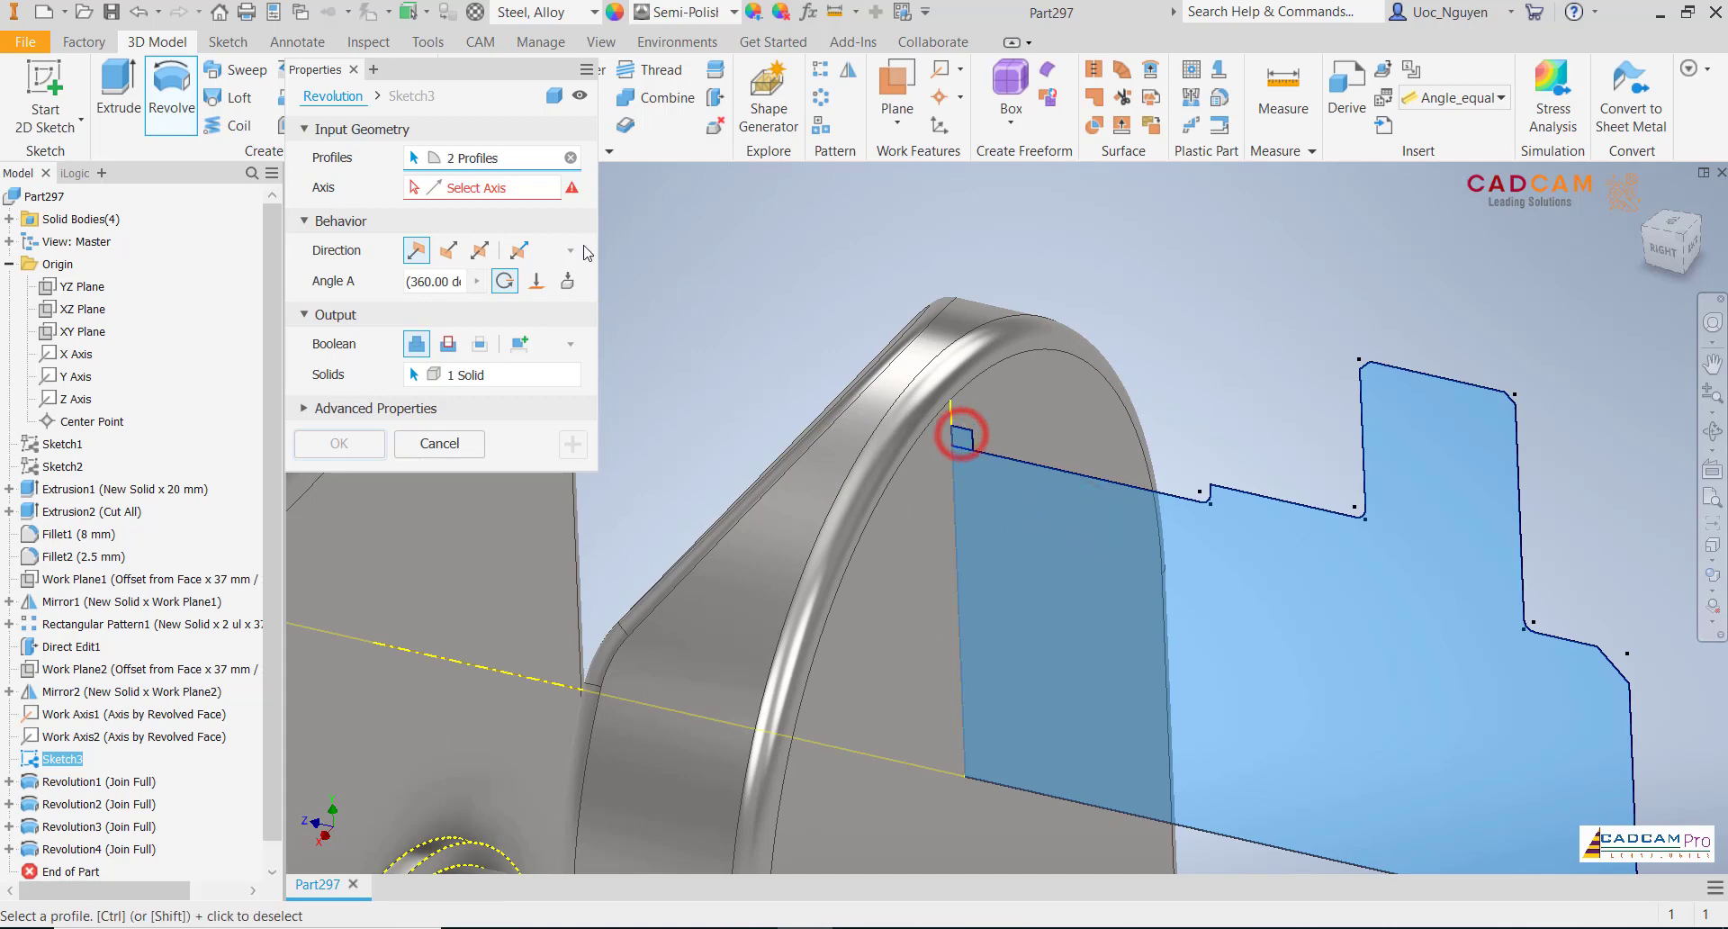
{"action": "left_click", "coordinate": [481, 187]}
{"action": "scroll", "coordinate": [1044, 283], "scroll_direction": "down", "scroll_amount": 5}
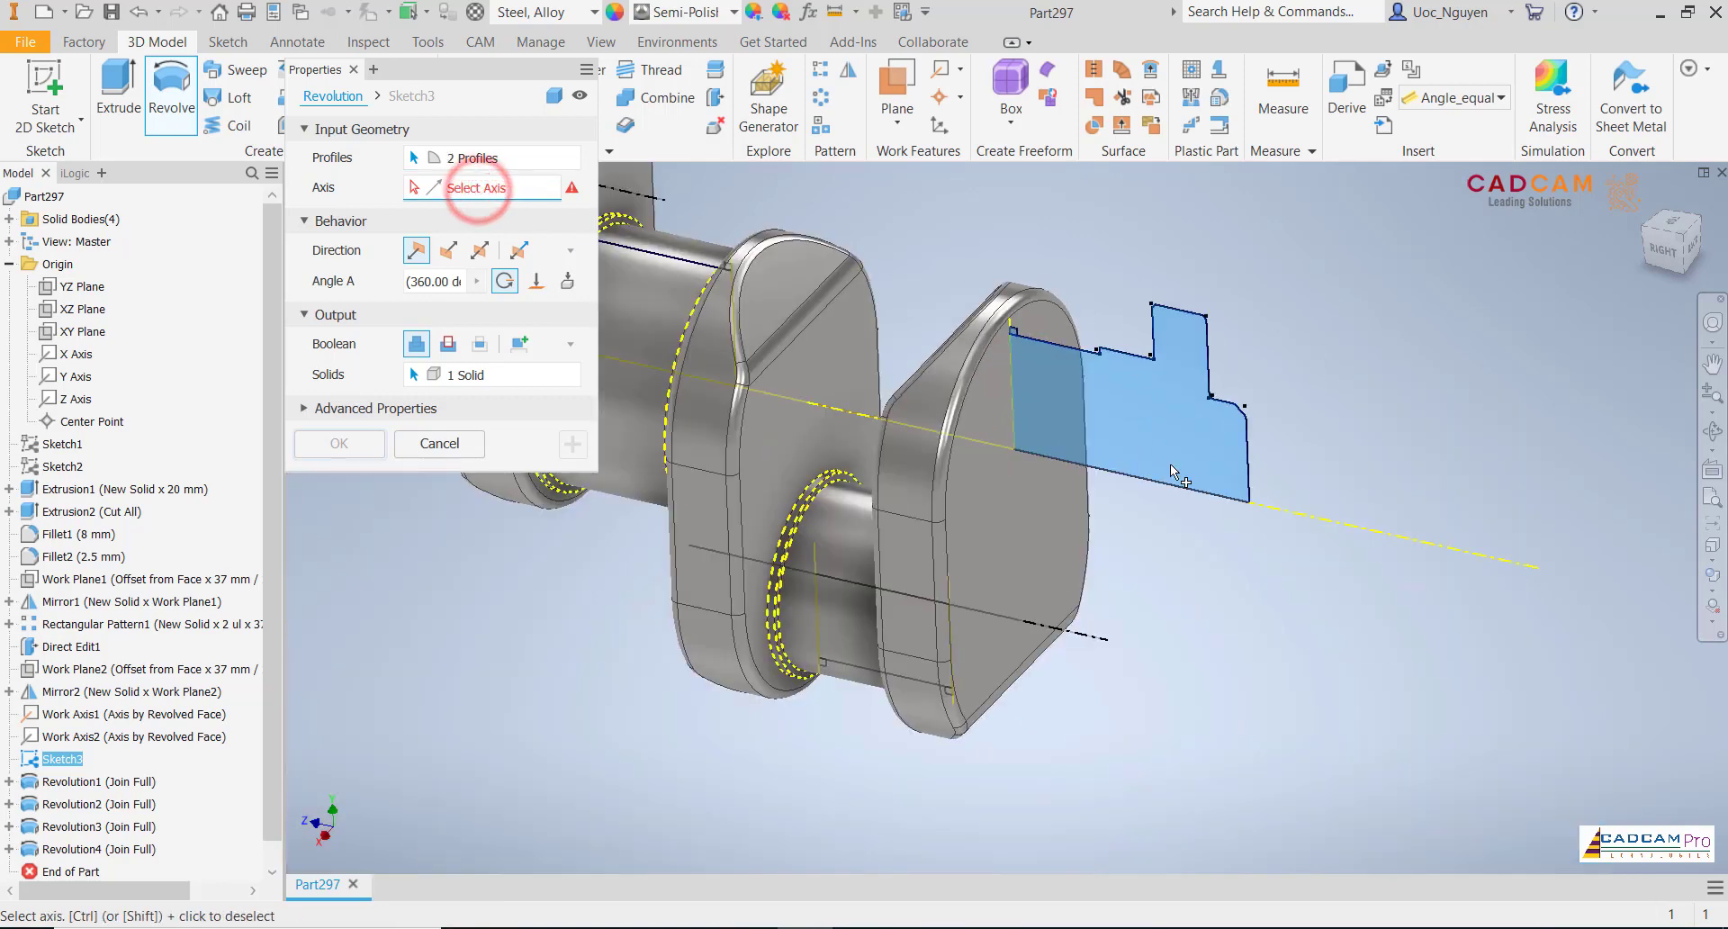
{"action": "left_click", "coordinate": [1282, 515]}
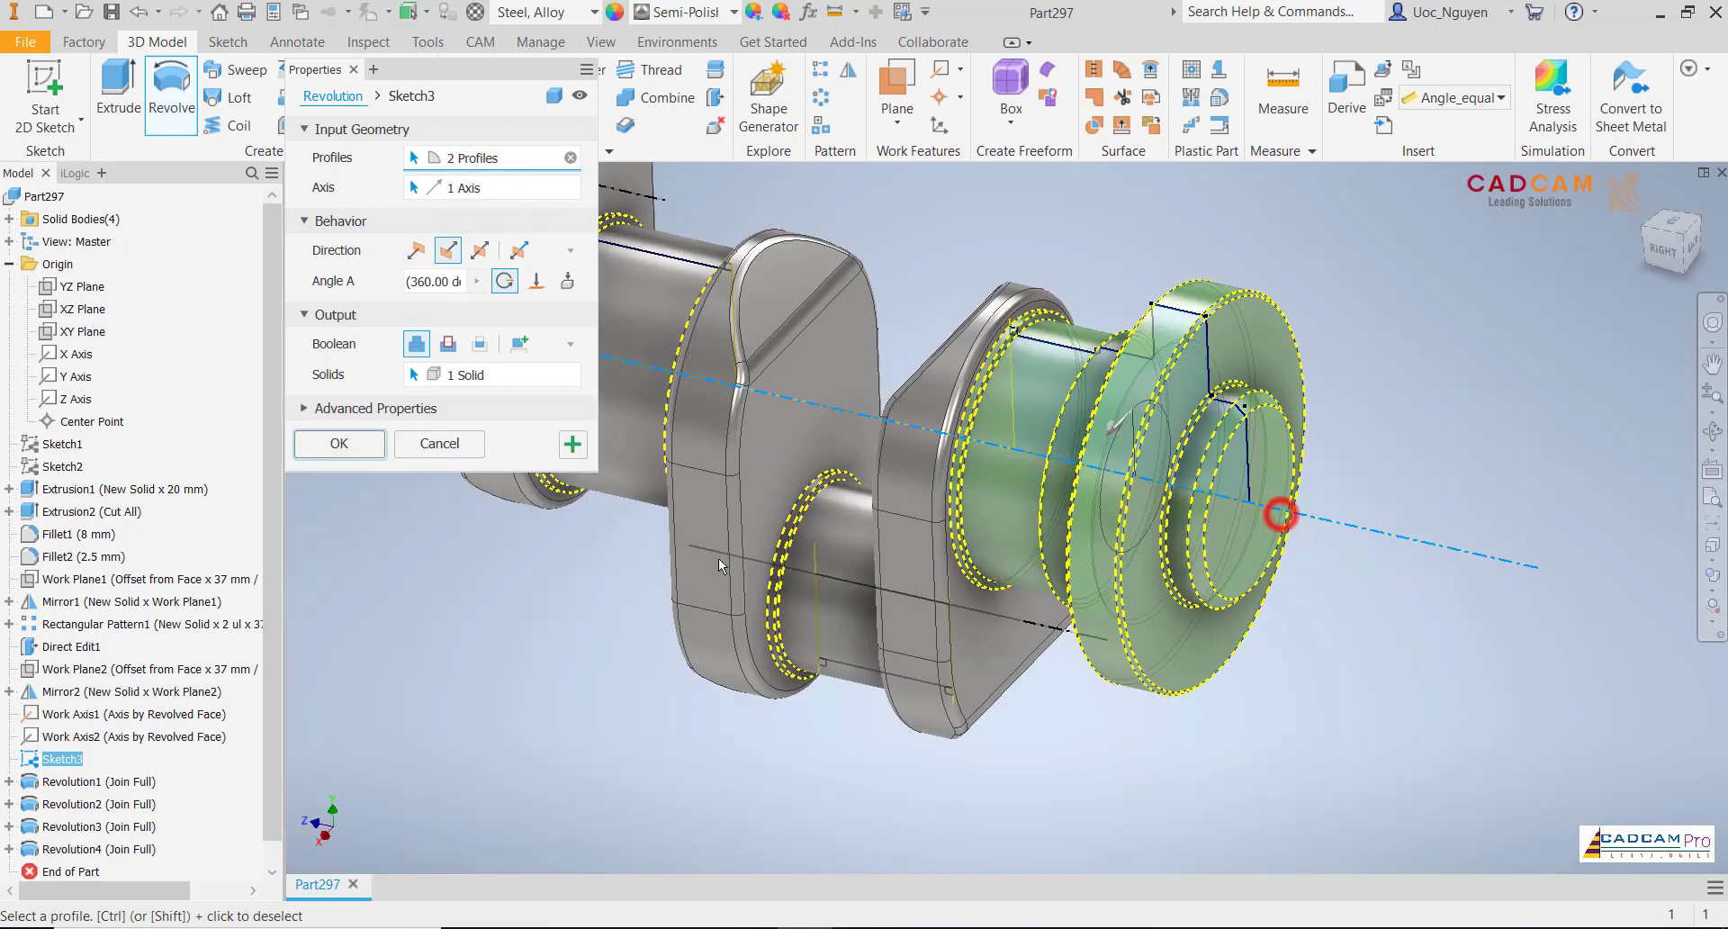
{"action": "left_click", "coordinate": [365, 450]}
- Orbit to view the finished crankshaft and hide the work axis
{"action": "middle_click", "coordinate": [1334, 669]}
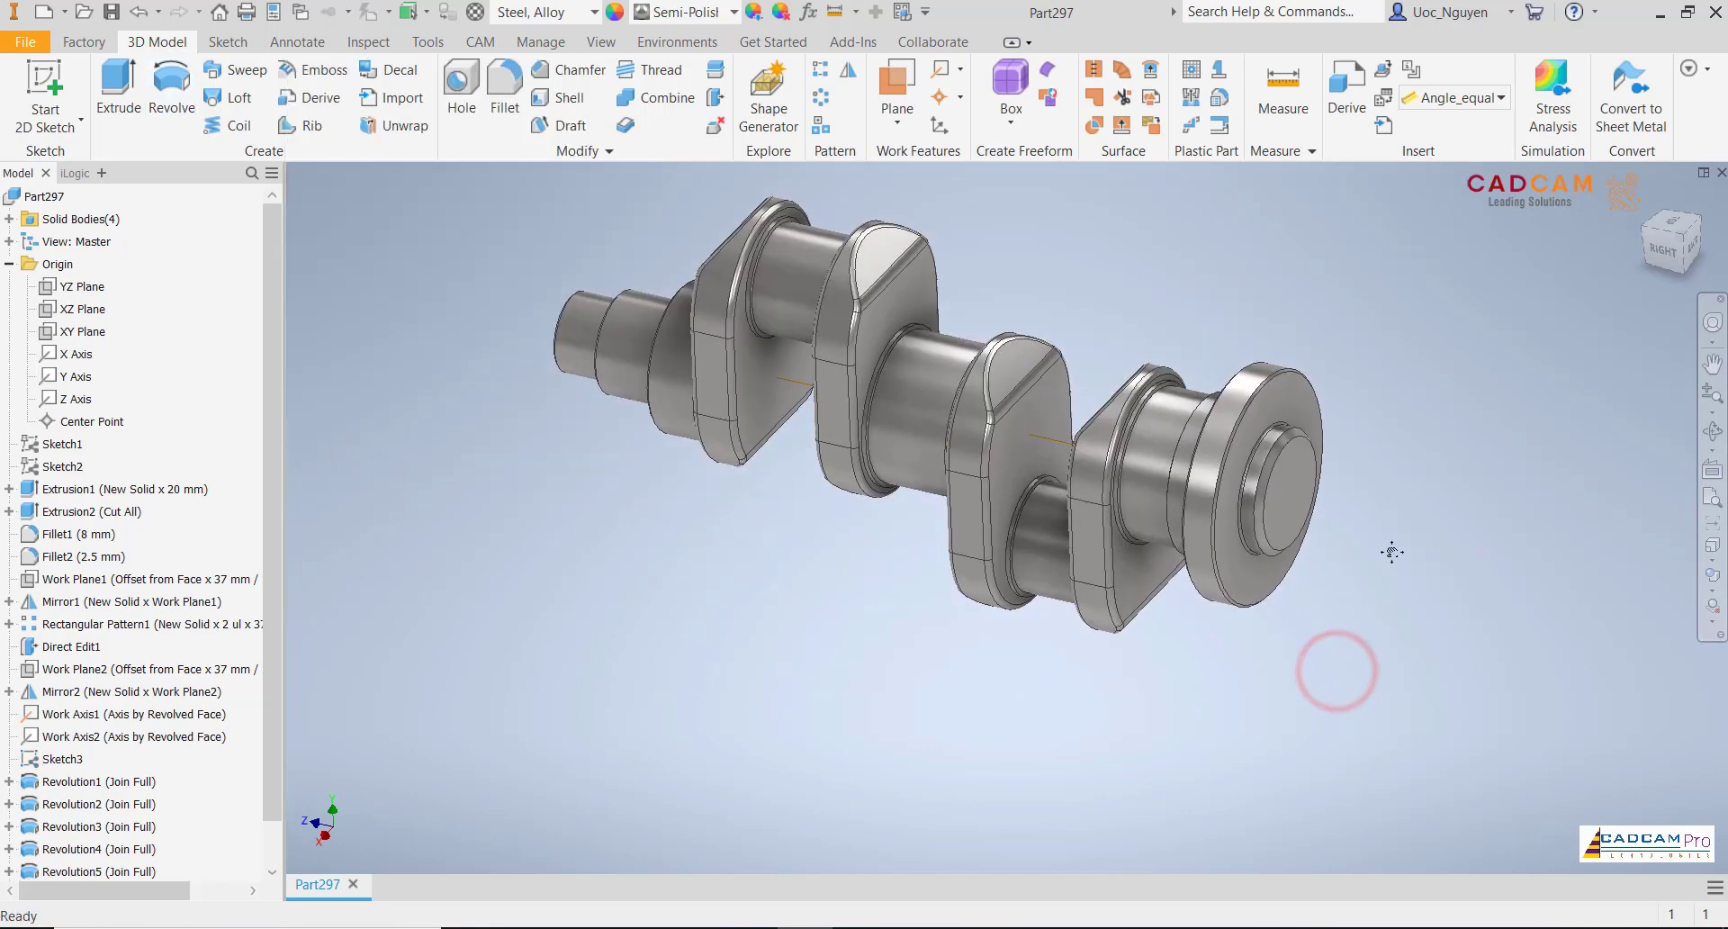
{"action": "middle_click_drag", "start_coordinate": [1392, 552], "coordinate": [1045, 679], "text": "shift"}
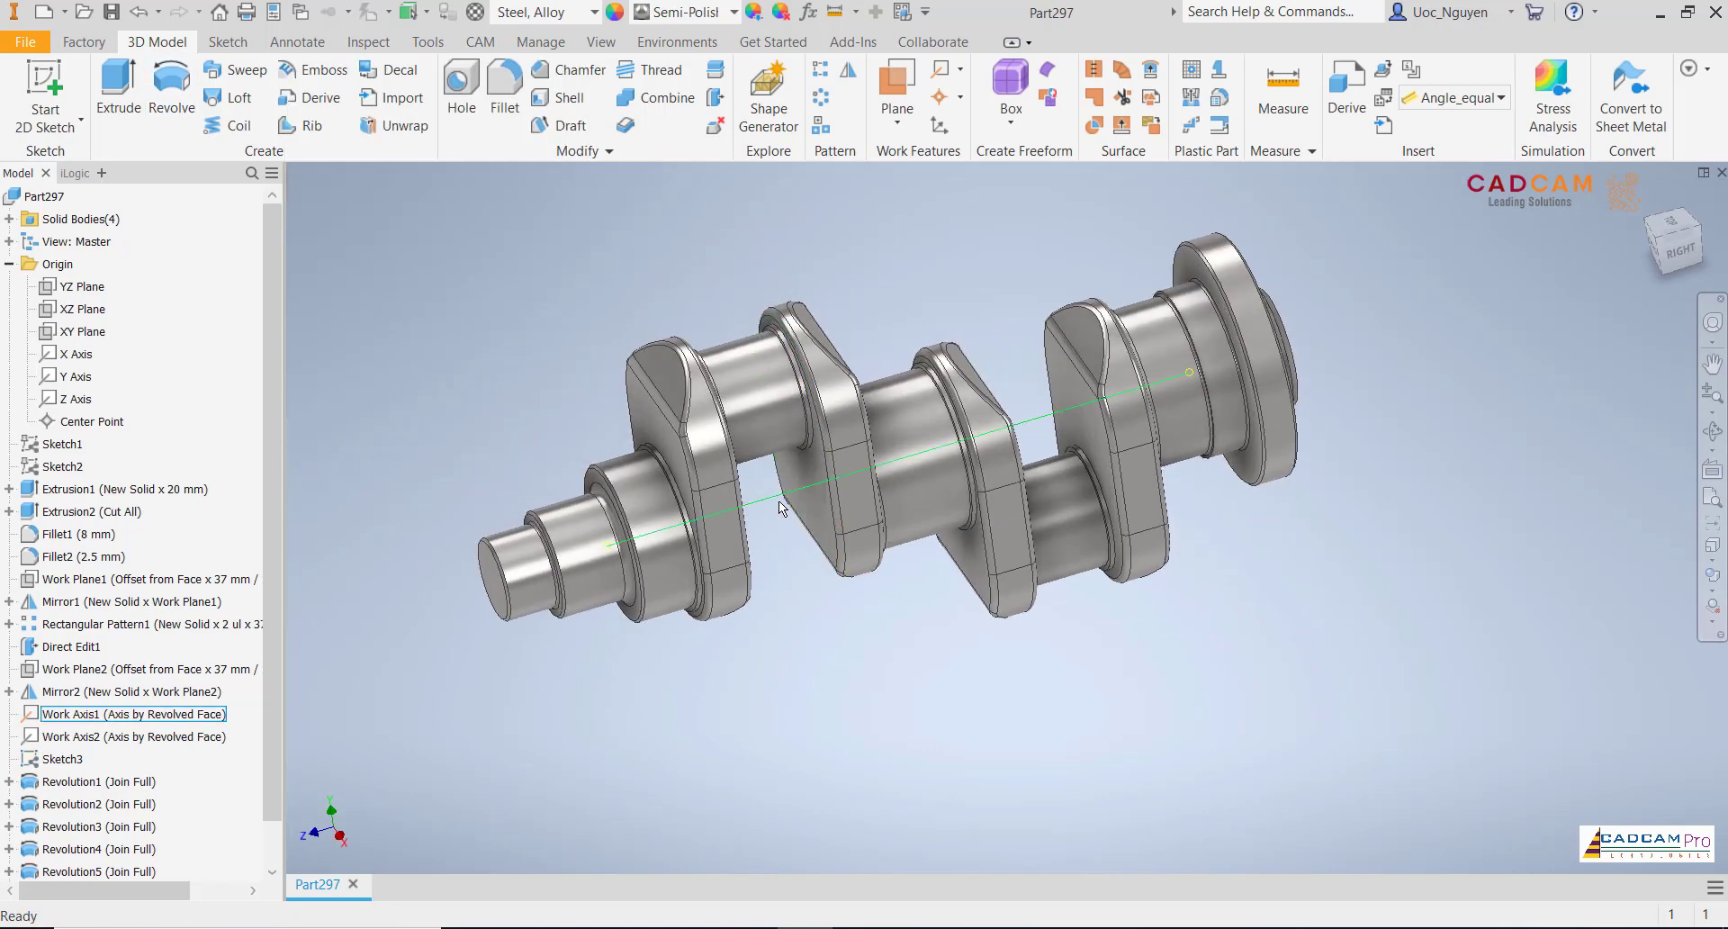
{"action": "right_click", "coordinate": [779, 507]}
{"action": "left_click", "coordinate": [1032, 682]}
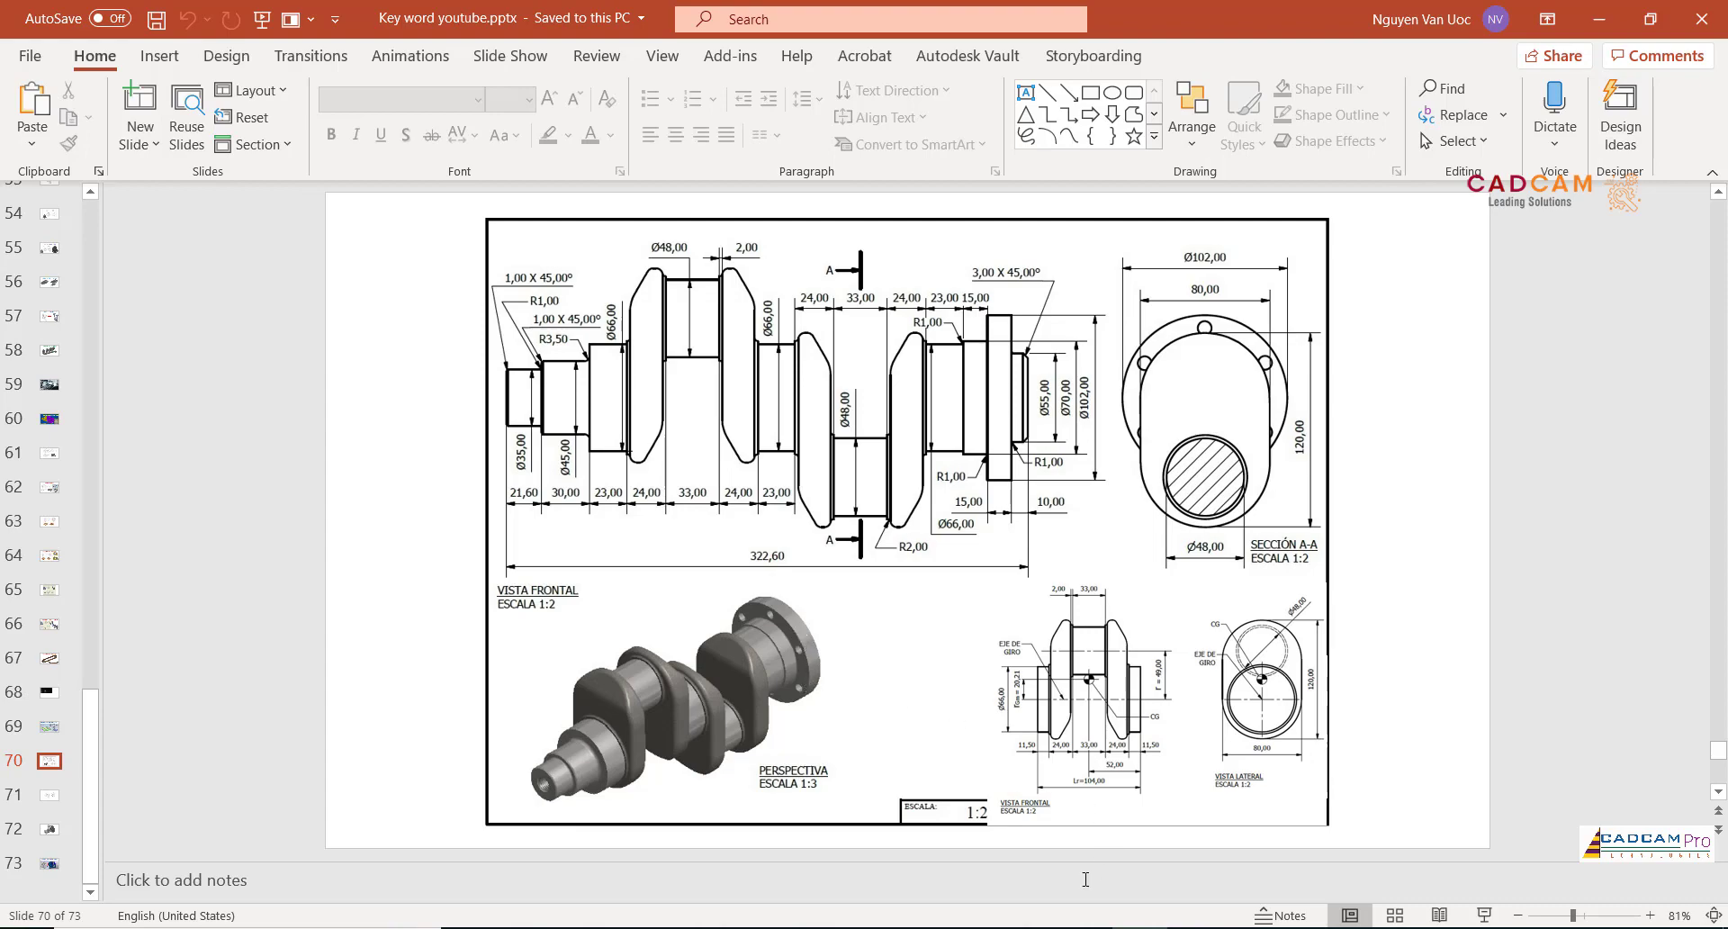
{"action": "key", "text": "F6"}
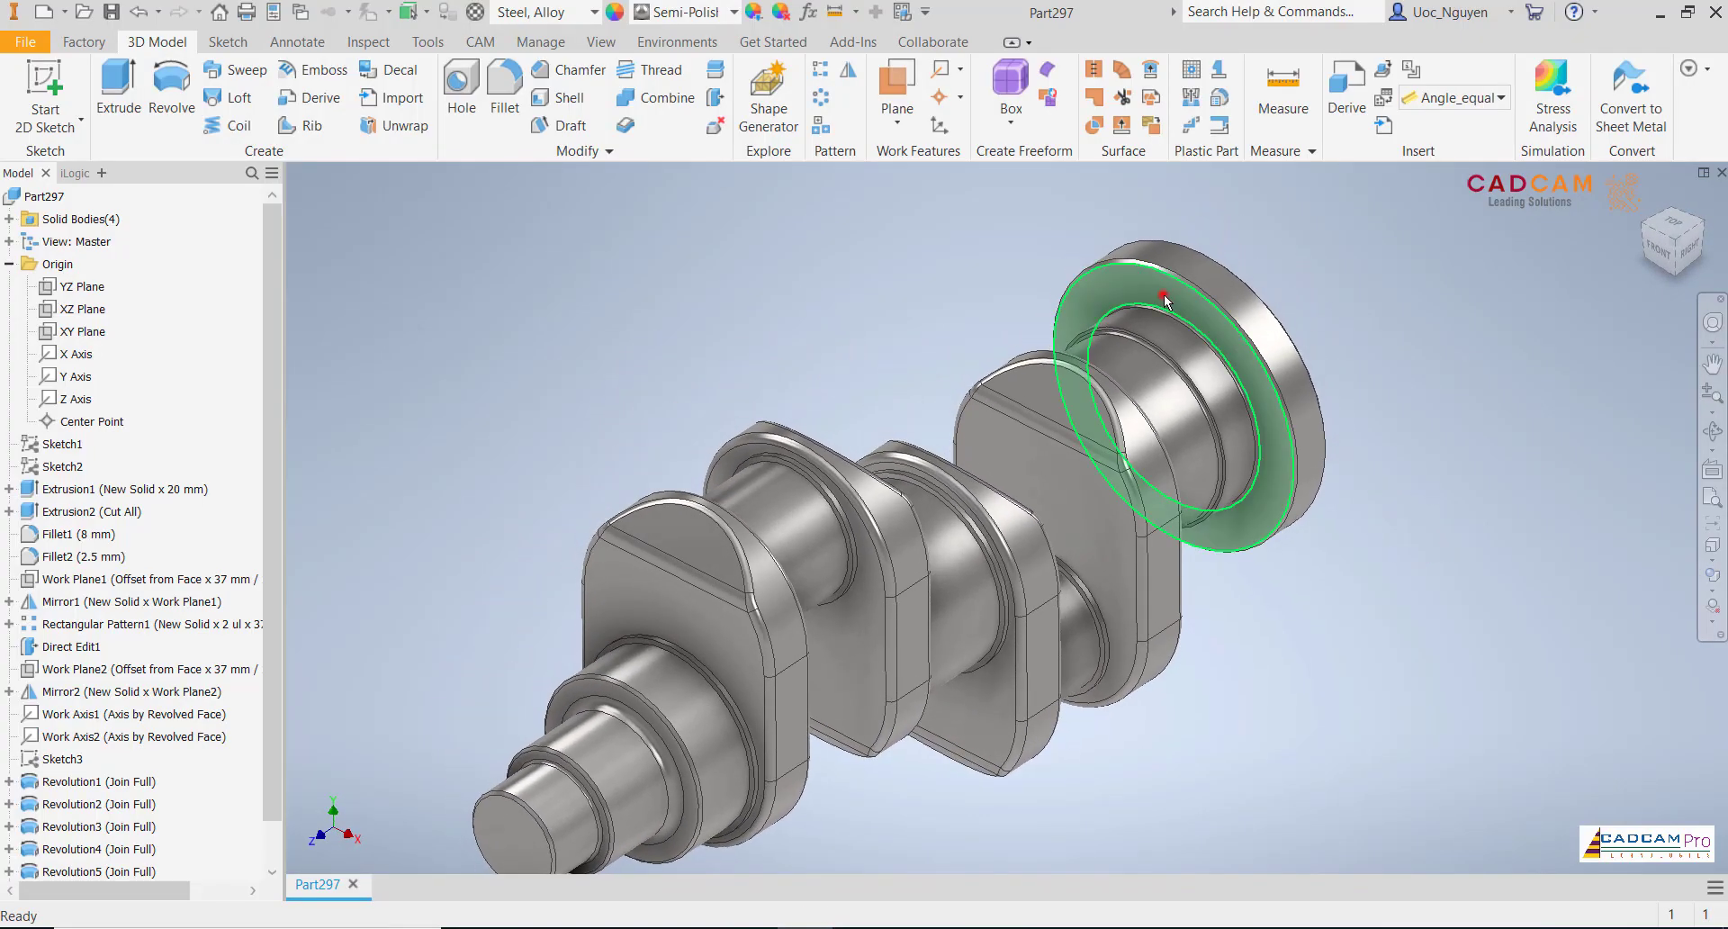
- Start a sketch on the rear flange face and project its outer edge into it
{"action": "left_click", "coordinate": [1164, 293]}
{"action": "left_click", "coordinate": [1279, 286]}
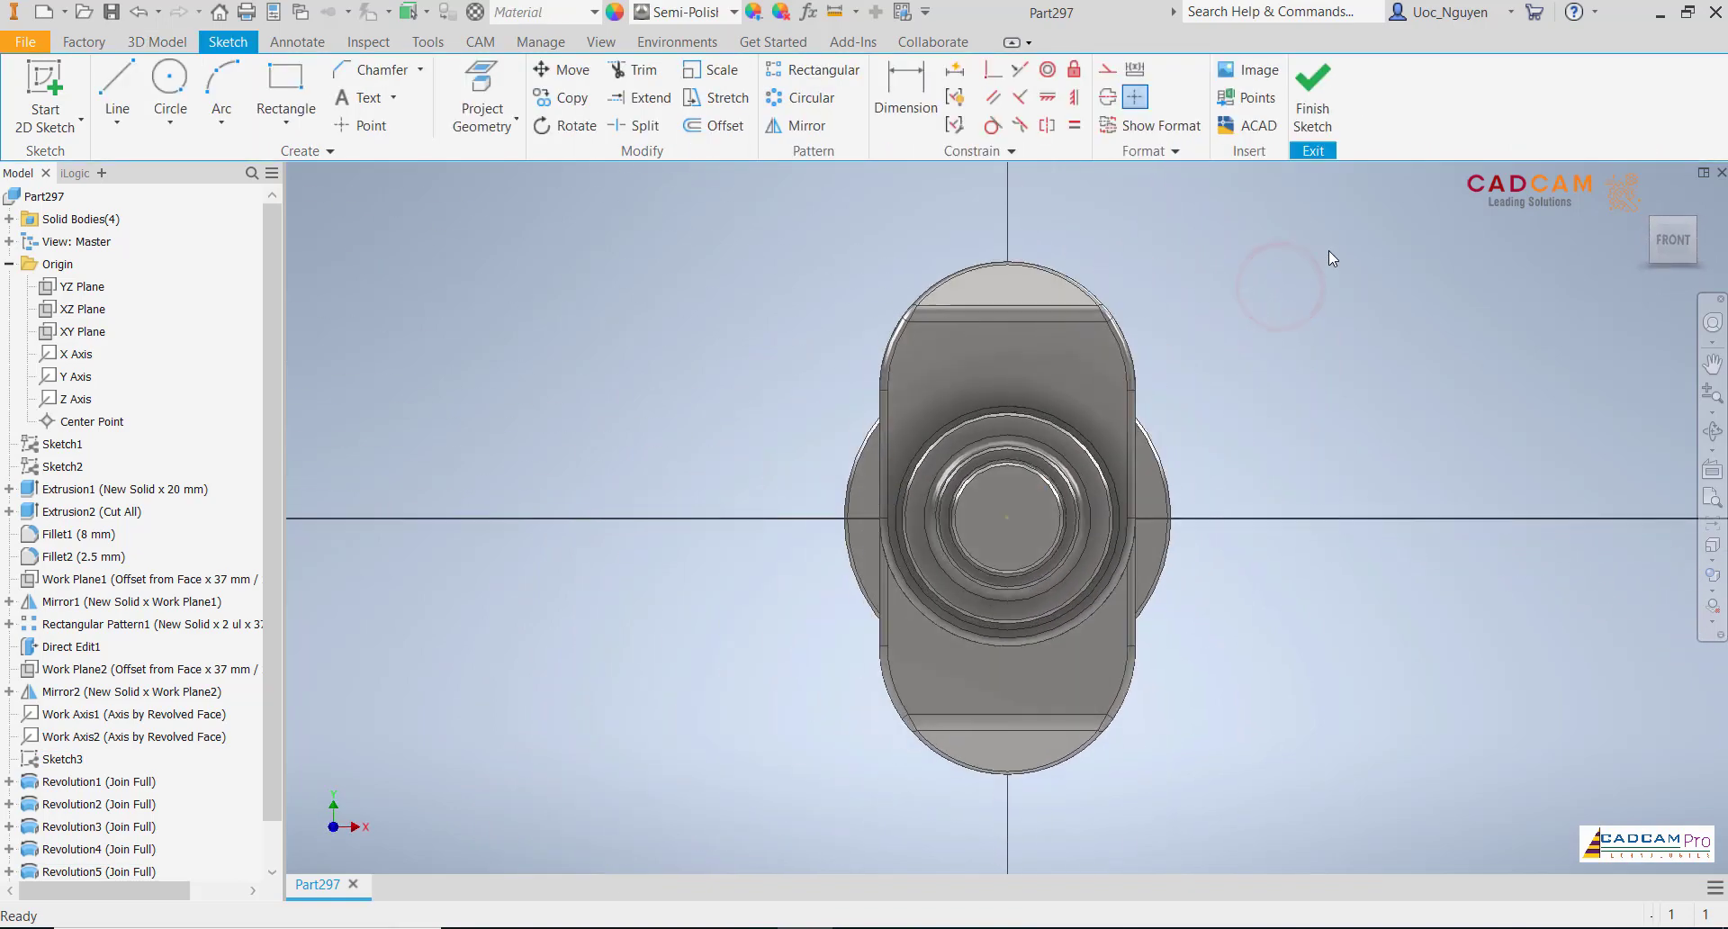
{"action": "key", "text": "F6"}
{"action": "scroll", "coordinate": [1294, 268], "scroll_direction": "up", "scroll_amount": 3}
{"action": "scroll", "coordinate": [1294, 267], "scroll_direction": "down", "scroll_amount": 3}
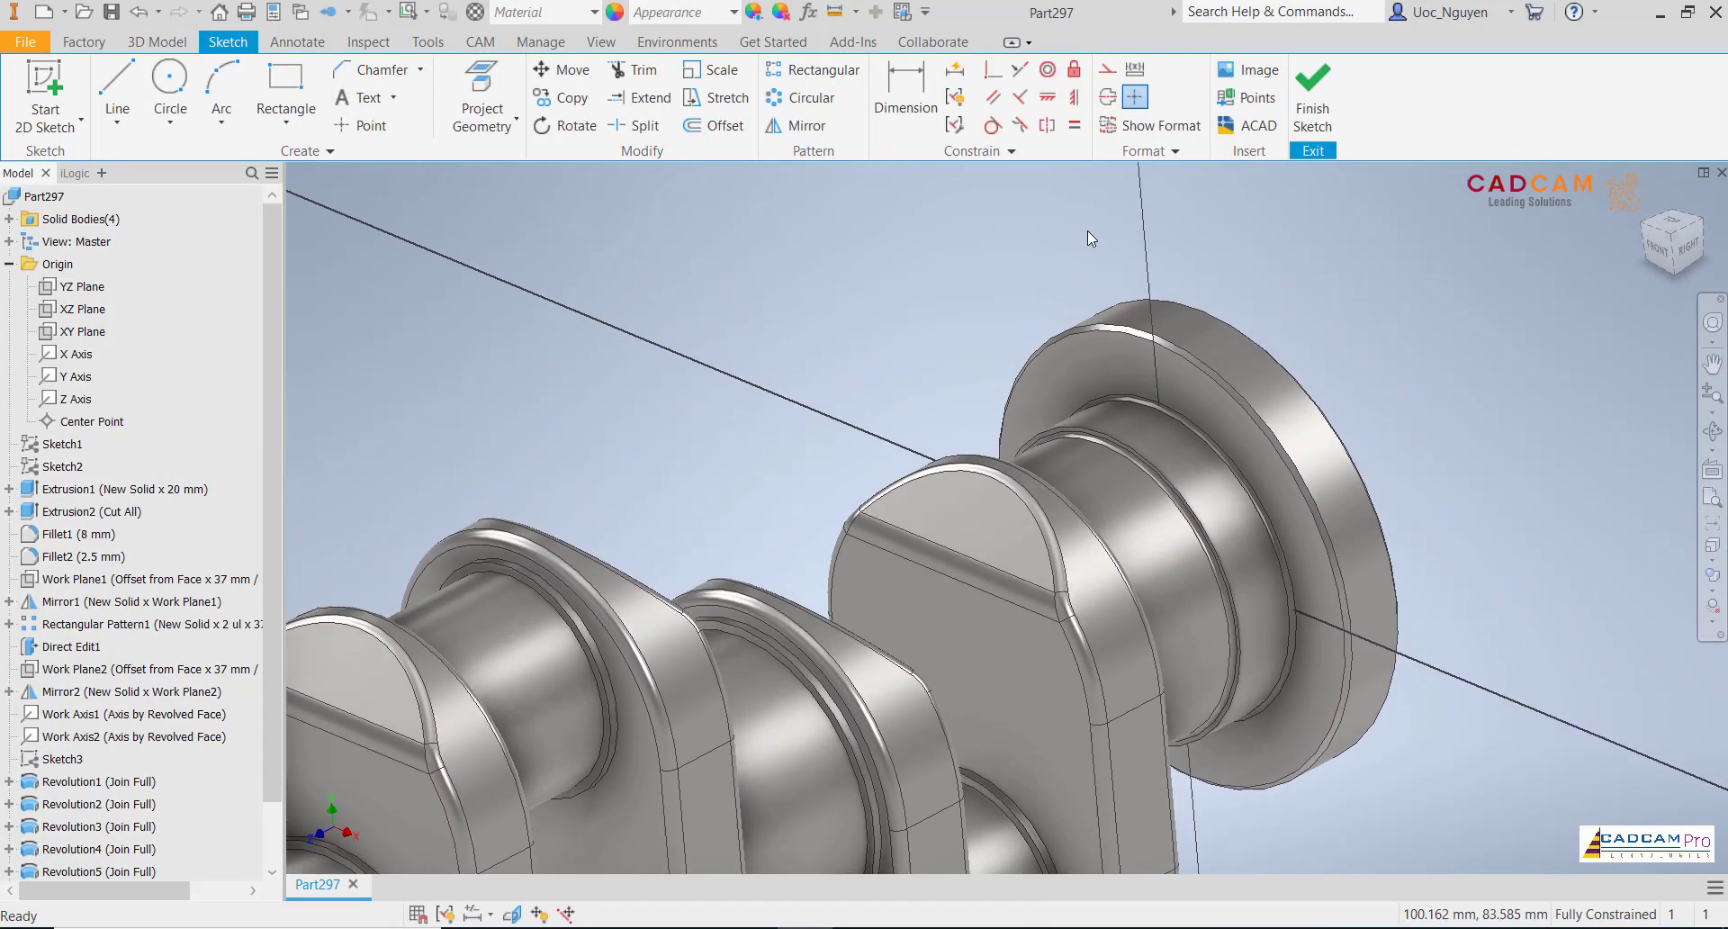
{"action": "left_click", "coordinate": [482, 90]}
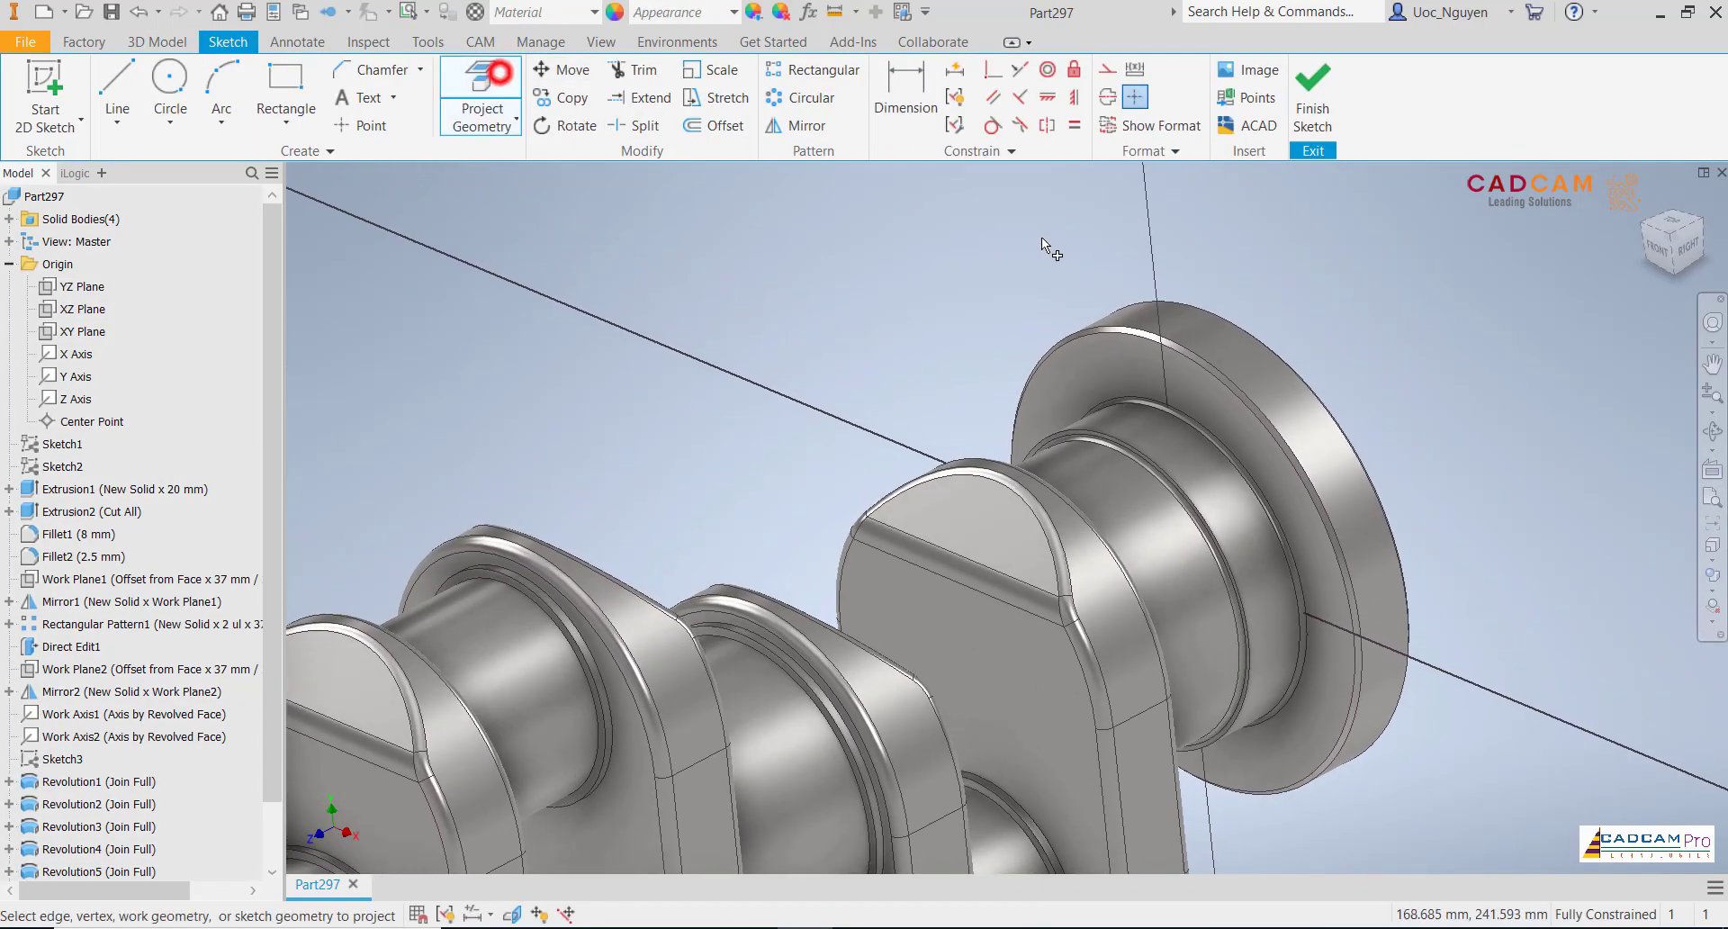
{"action": "left_click", "coordinate": [1143, 322]}
- Offset the projected flange edge inward and dimension the offset circle to Ø86 mm
{"action": "left_click", "coordinate": [727, 124]}
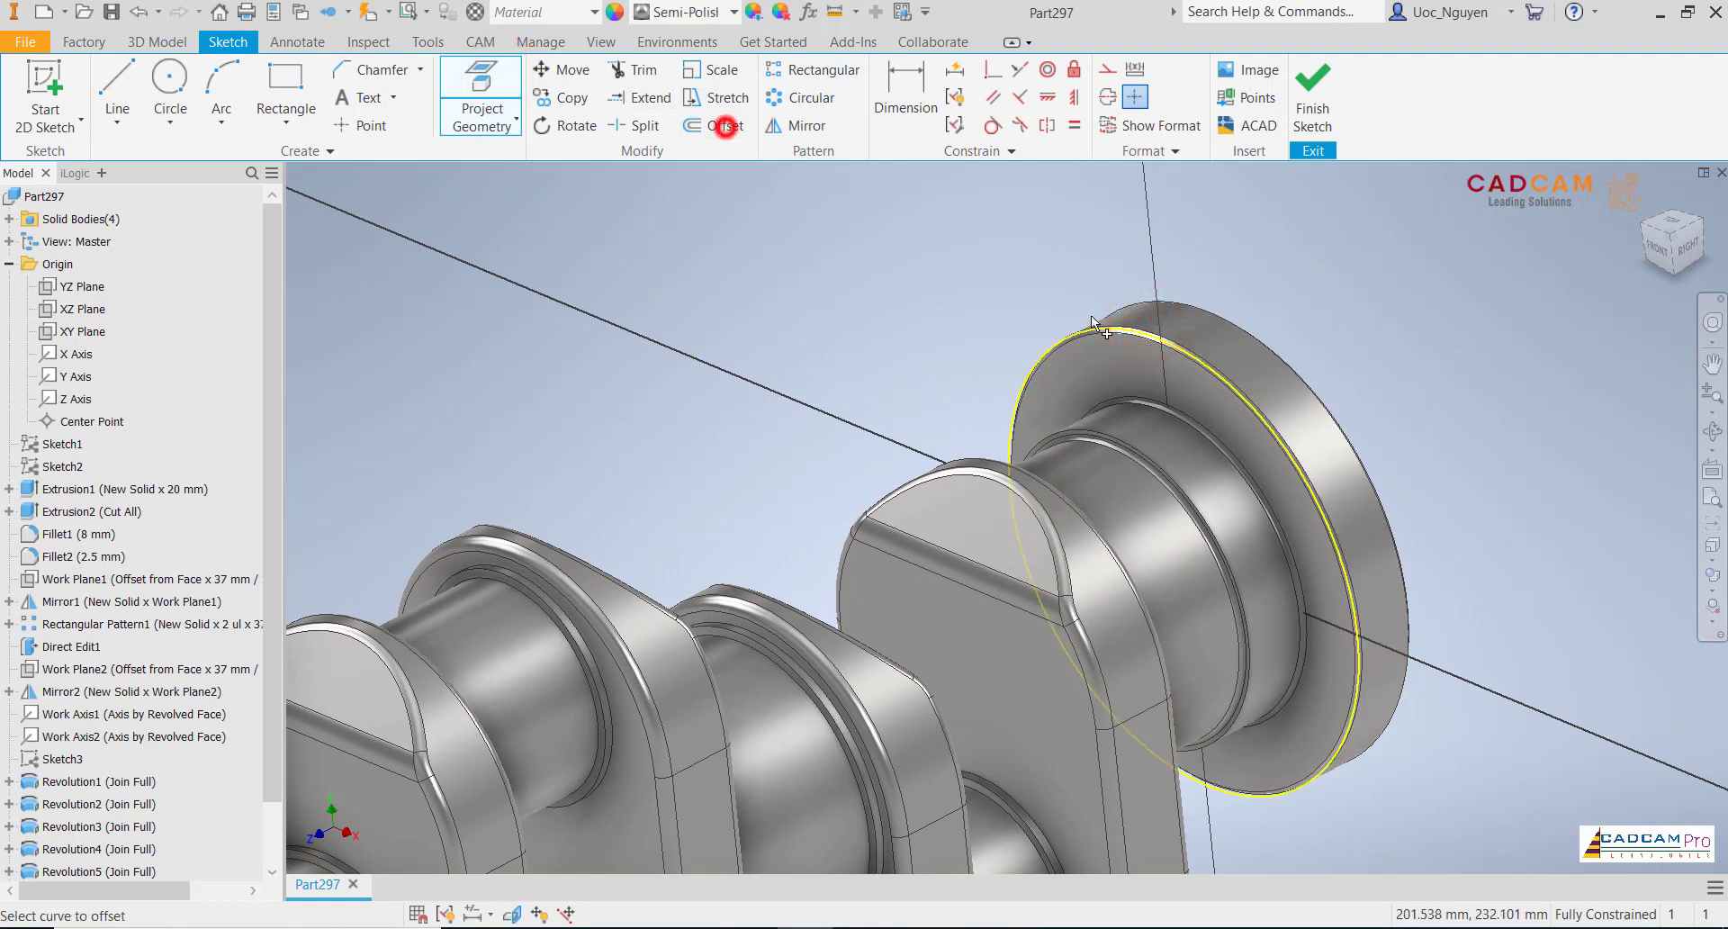
{"action": "scroll", "coordinate": [1125, 330], "scroll_direction": "up", "scroll_amount": 2}
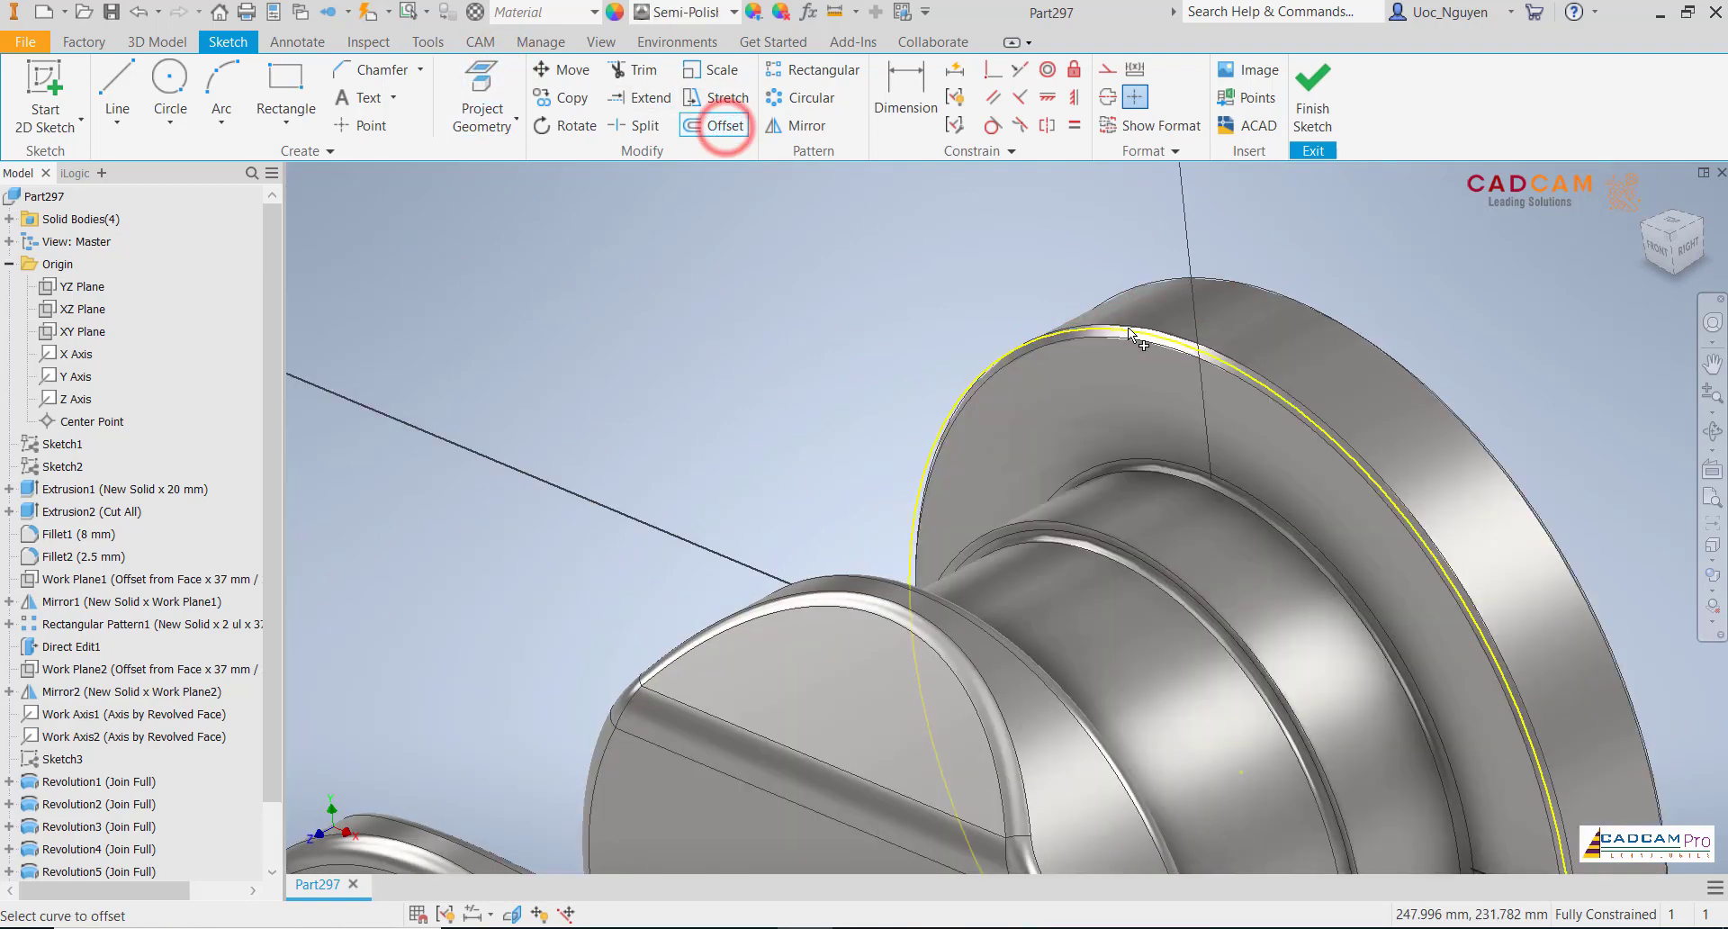
{"action": "left_click", "coordinate": [1269, 388]}
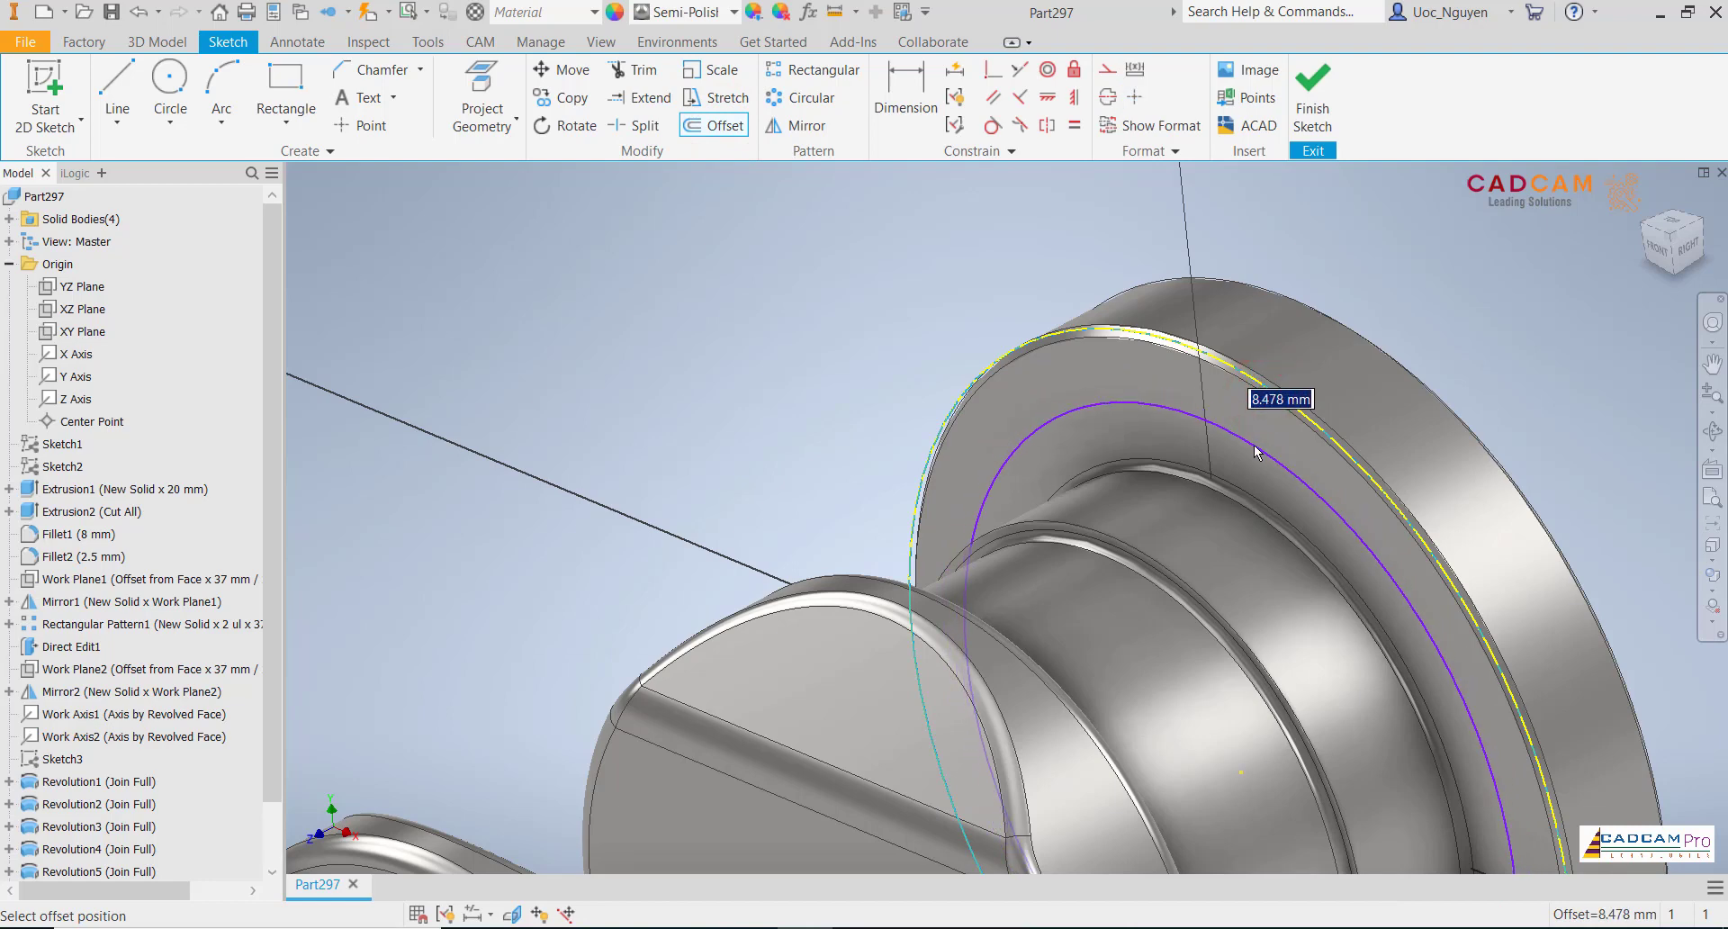
{"action": "left_click", "coordinate": [1254, 445]}
{"action": "left_click", "coordinate": [905, 94]}
{"action": "left_click", "coordinate": [1243, 441]}
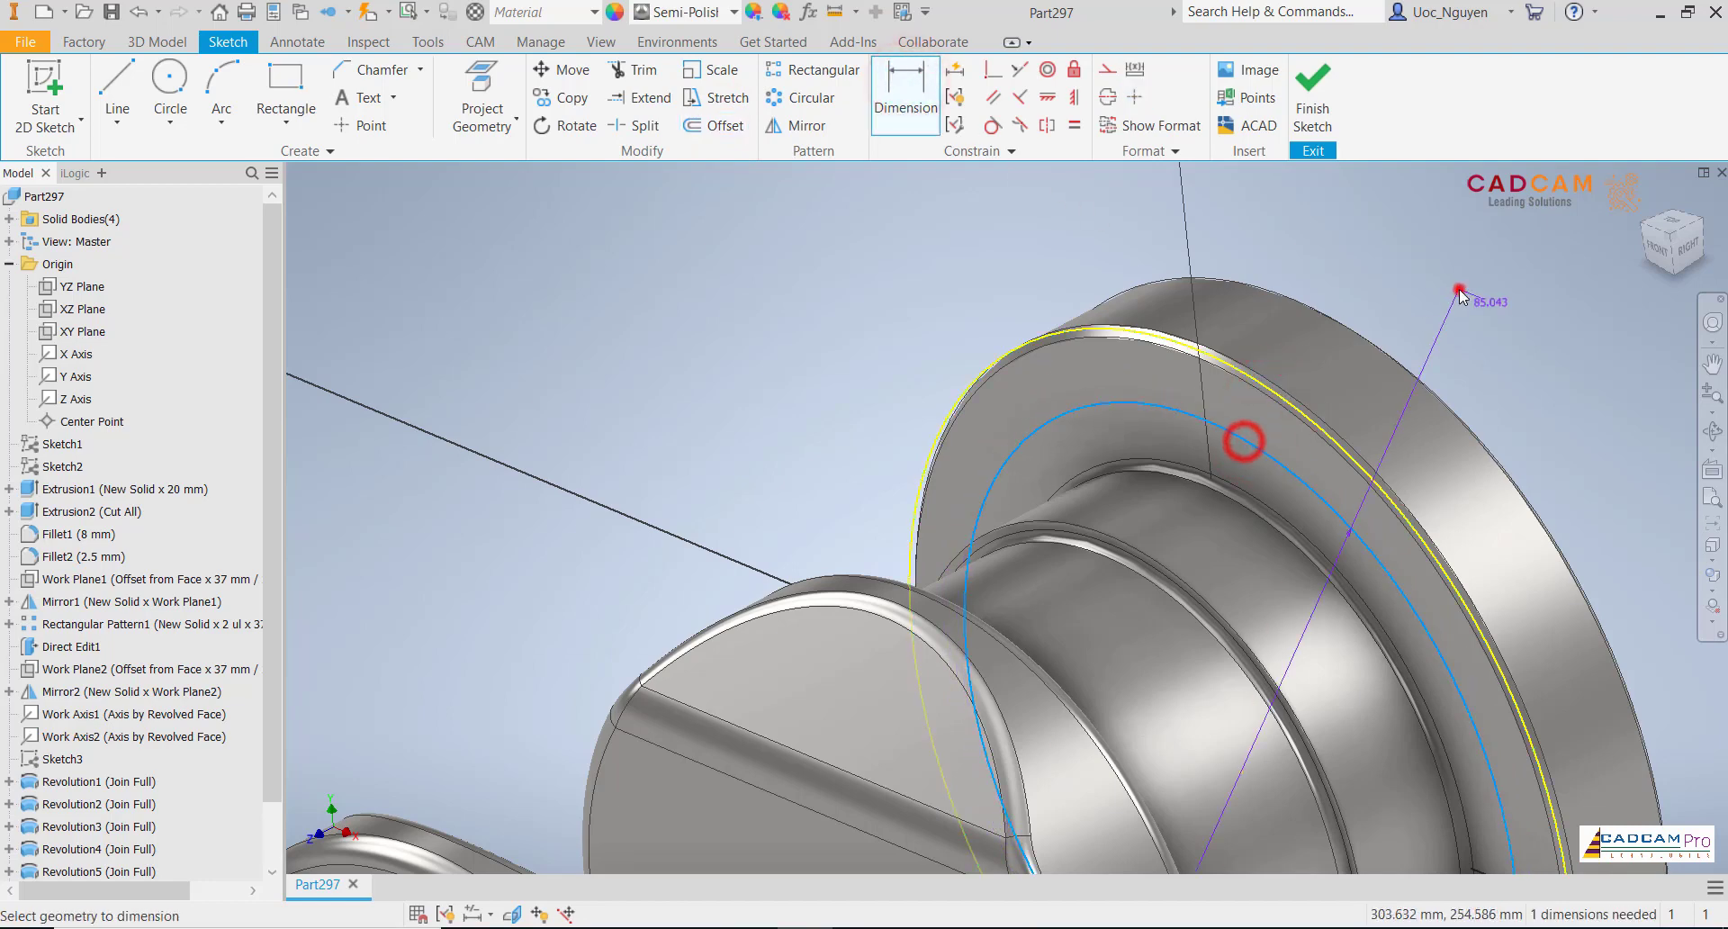
{"action": "left_click", "coordinate": [1460, 293]}
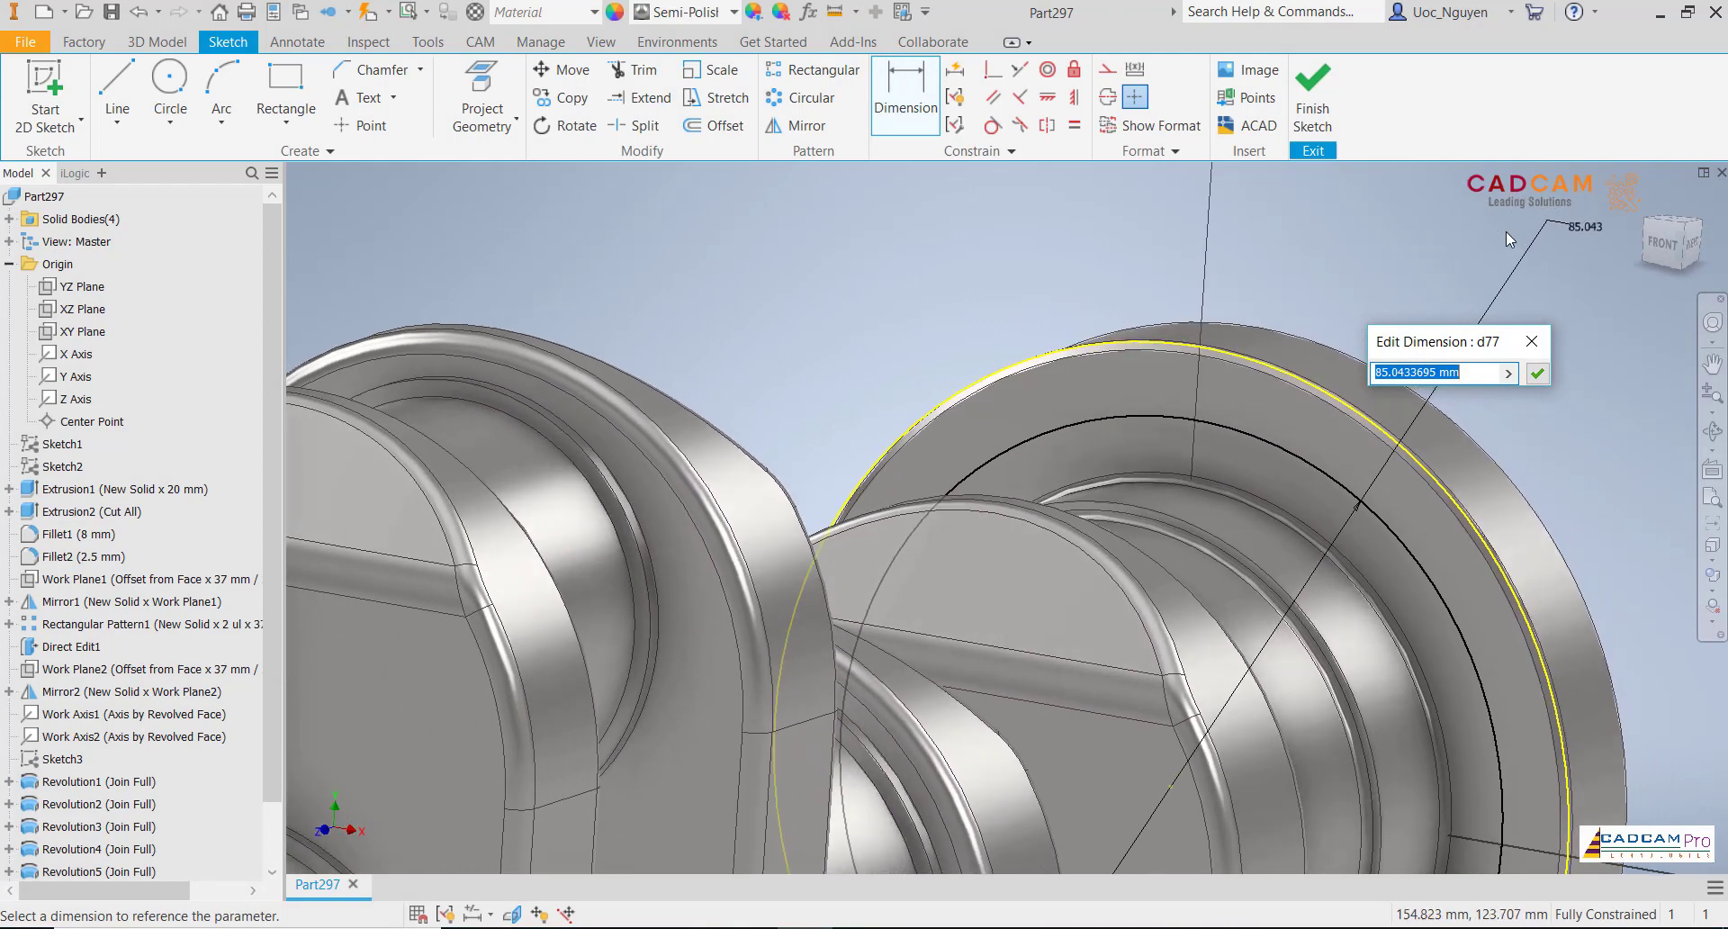
{"action": "type", "text": "85"}
{"action": "key", "text": "Return"}
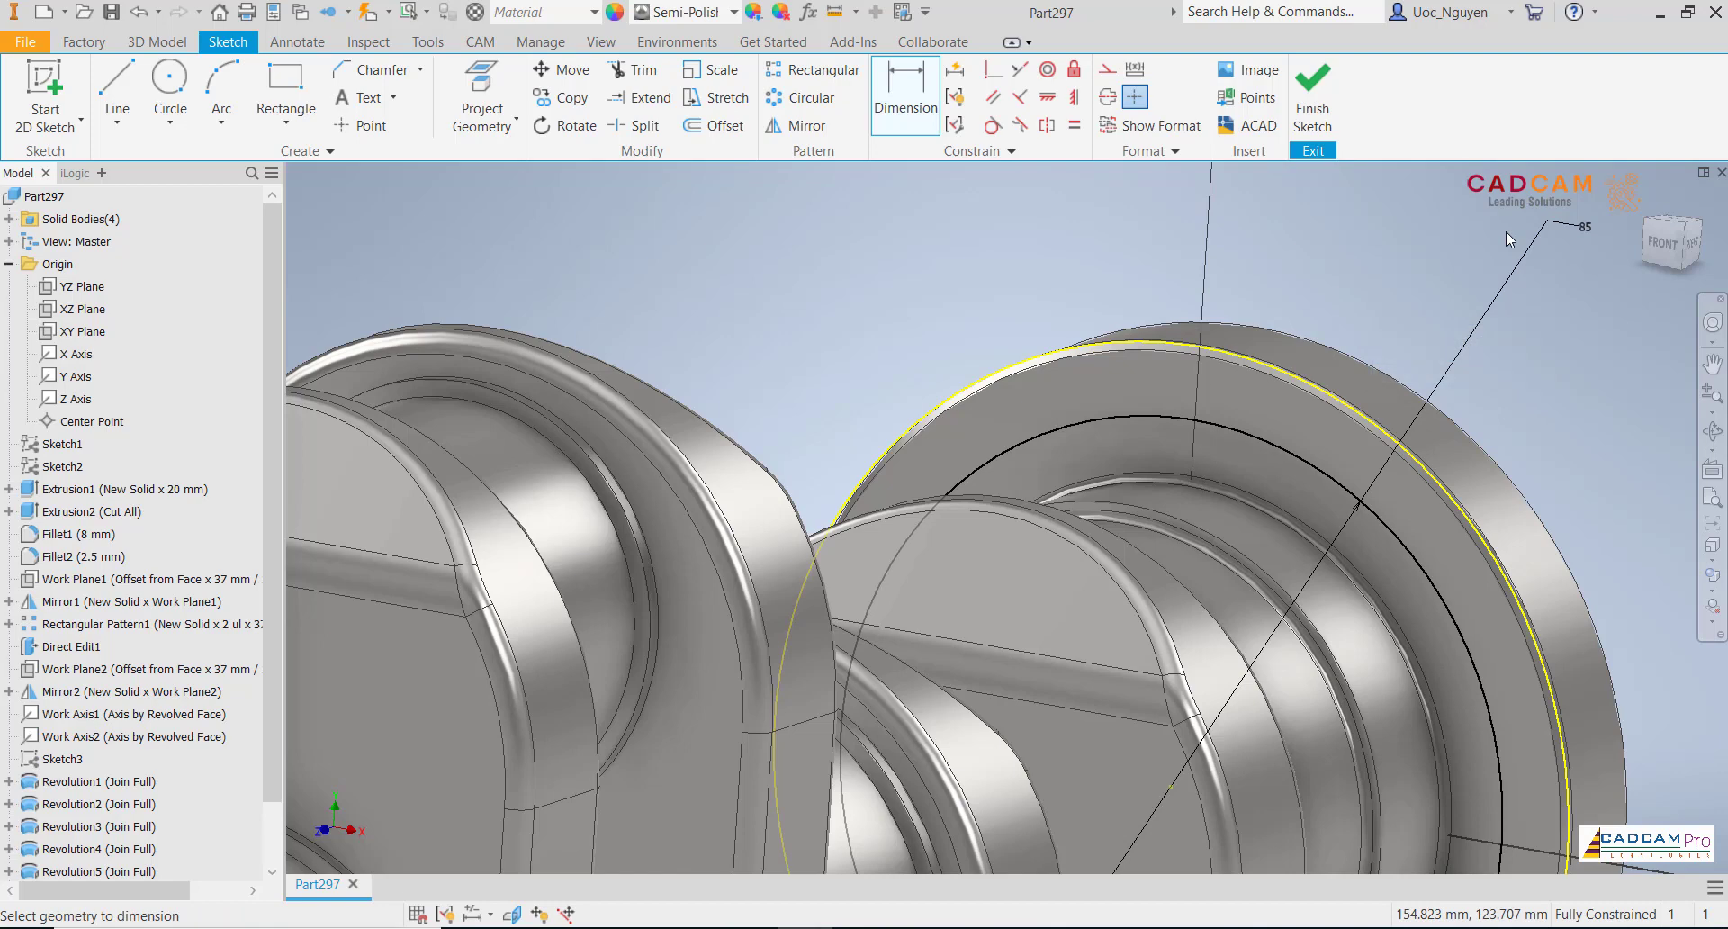
{"action": "left_click", "coordinate": [1582, 233]}
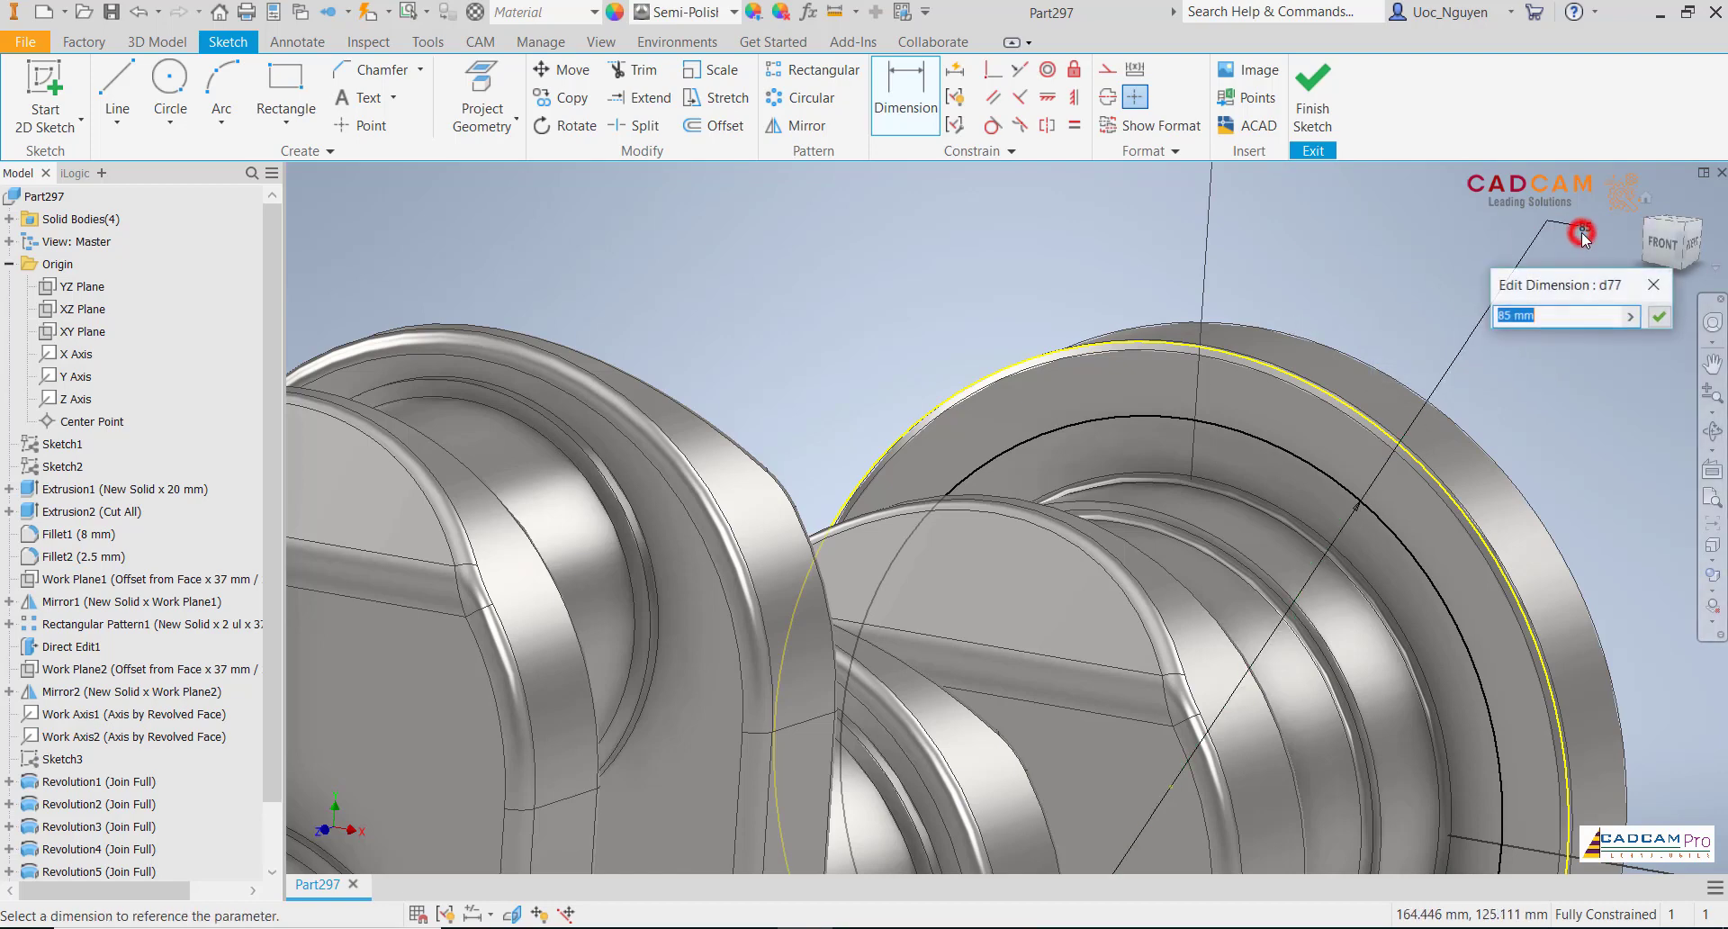
{"action": "type", "text": "86"}
{"action": "key", "text": "Return"}
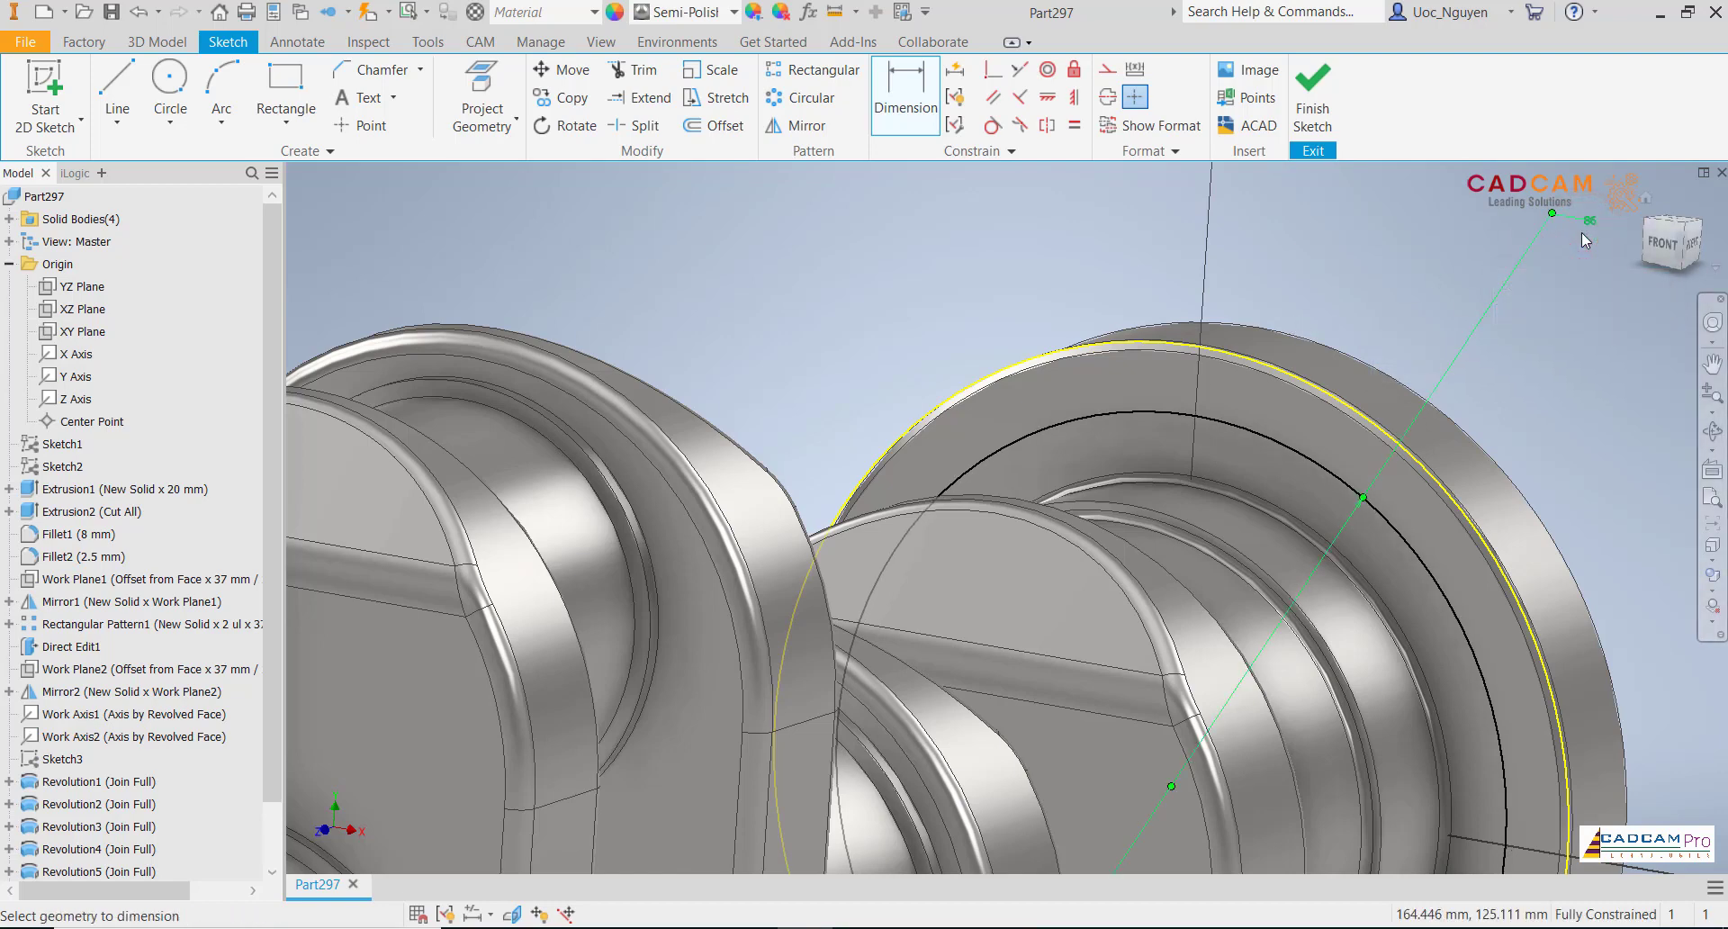
{"action": "key", "text": "Escape"}
- Make the Ø86 circle construction geometry and constrain an Ø11 mm circle centred on it
{"action": "right_click", "coordinate": [1373, 300]}
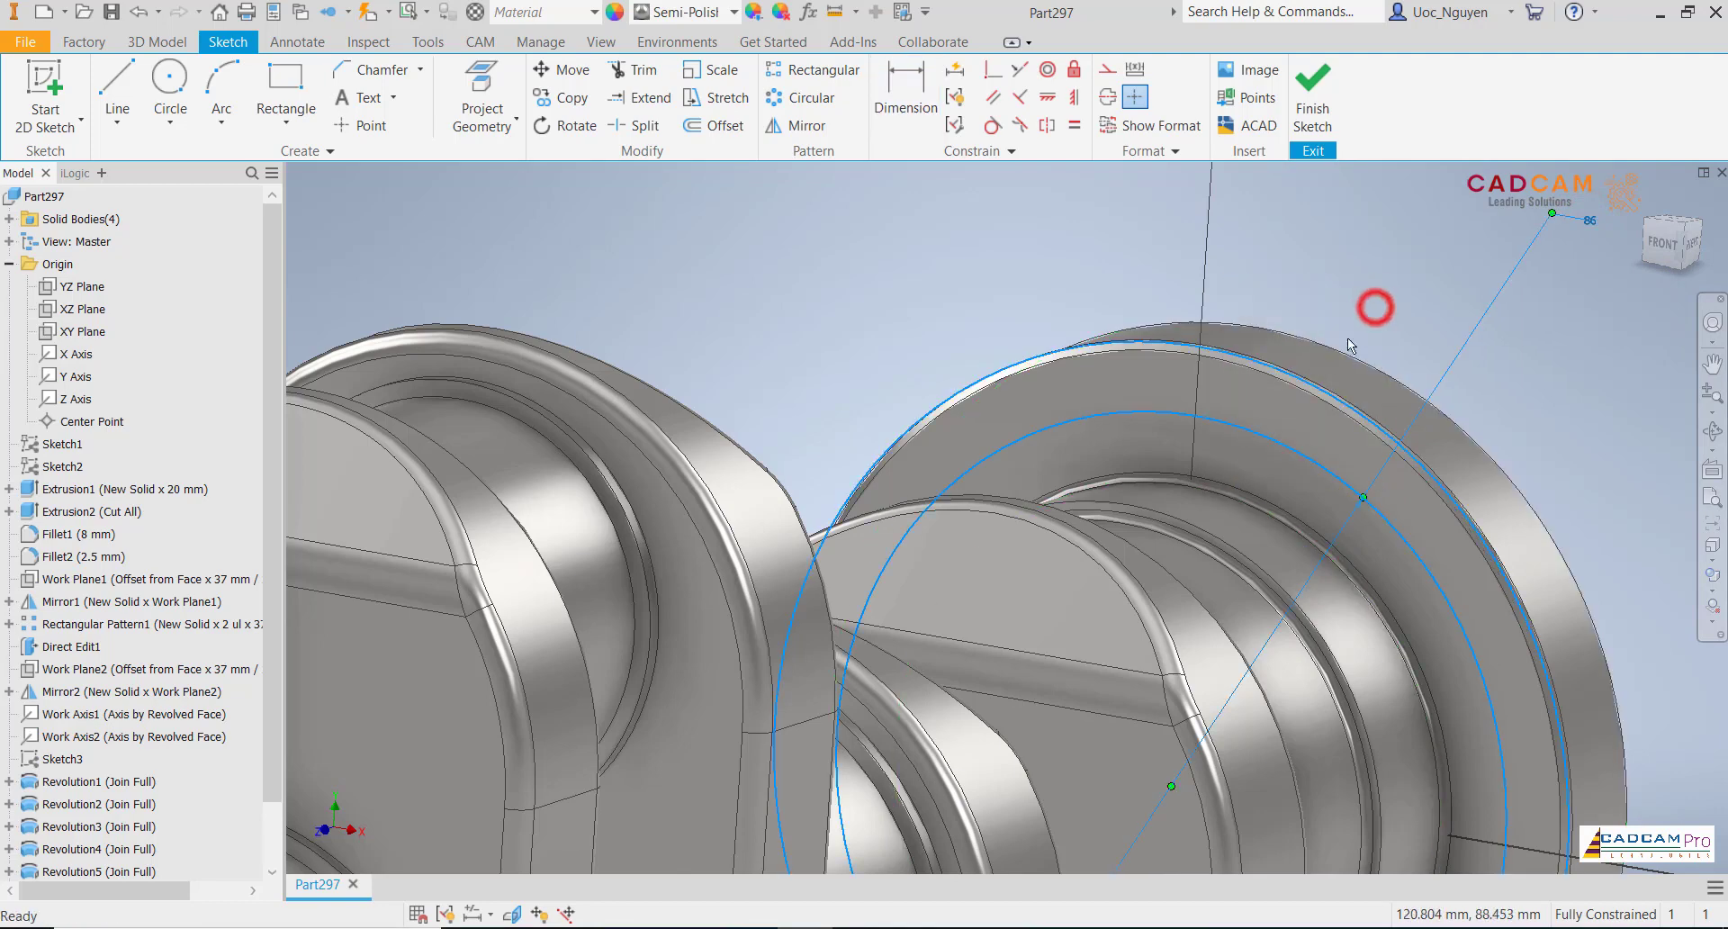
{"action": "left_click", "coordinate": [1502, 268]}
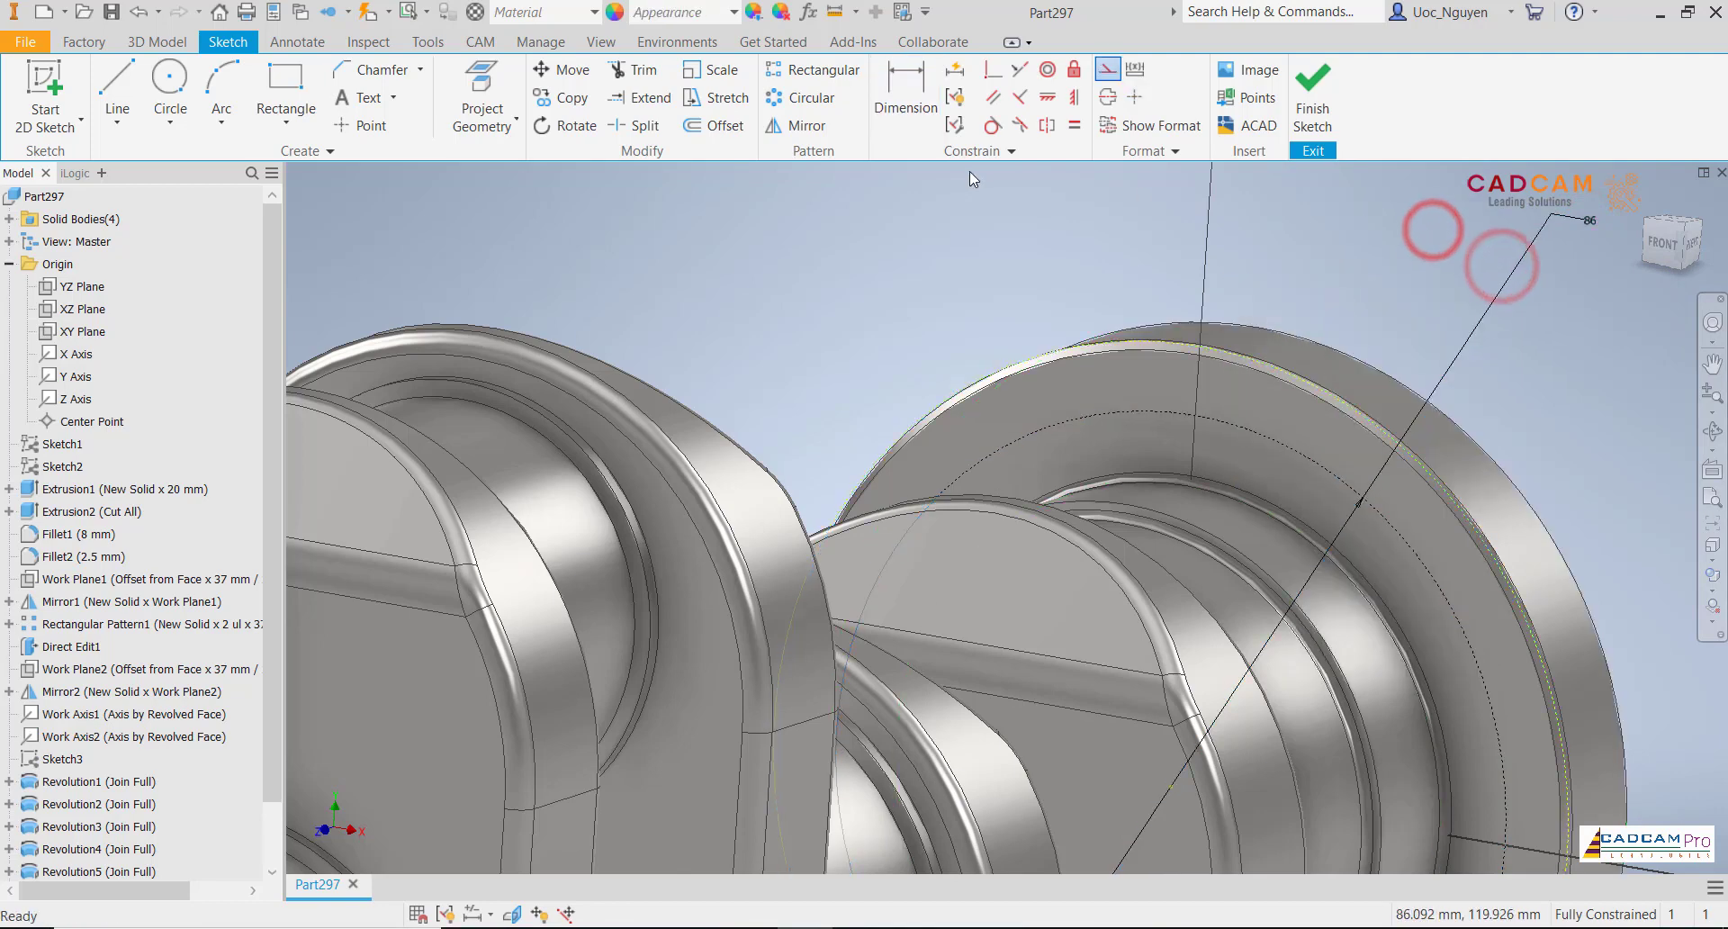
{"action": "left_click", "coordinate": [170, 90]}
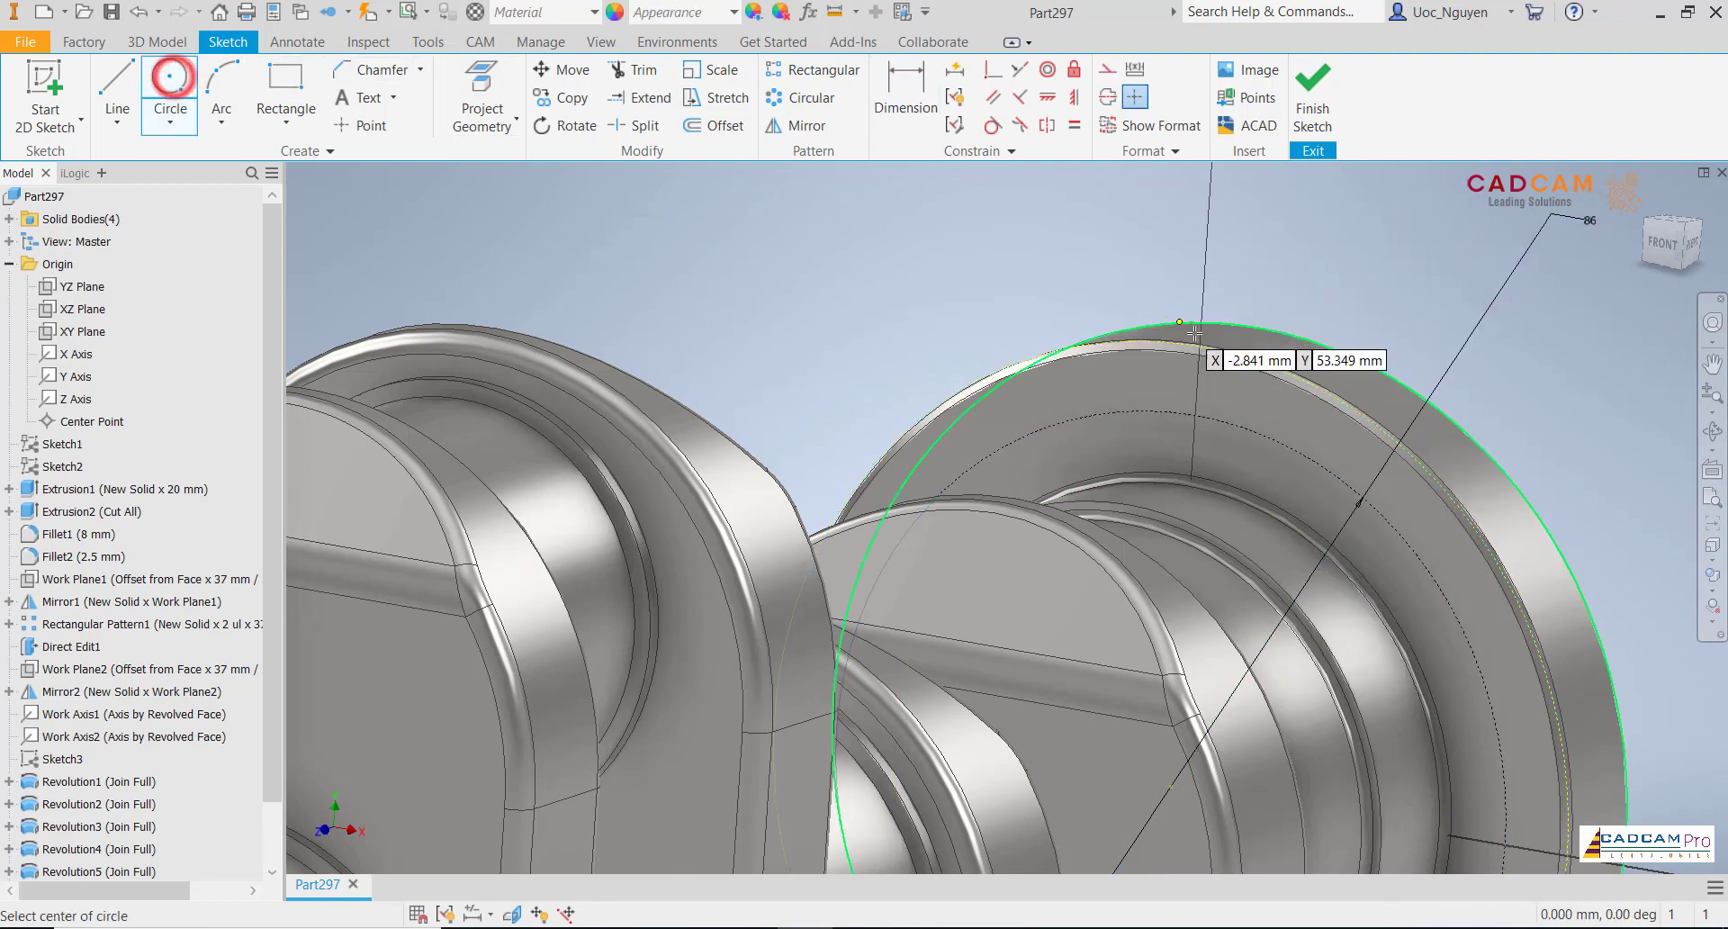
{"action": "left_click", "coordinate": [1194, 415]}
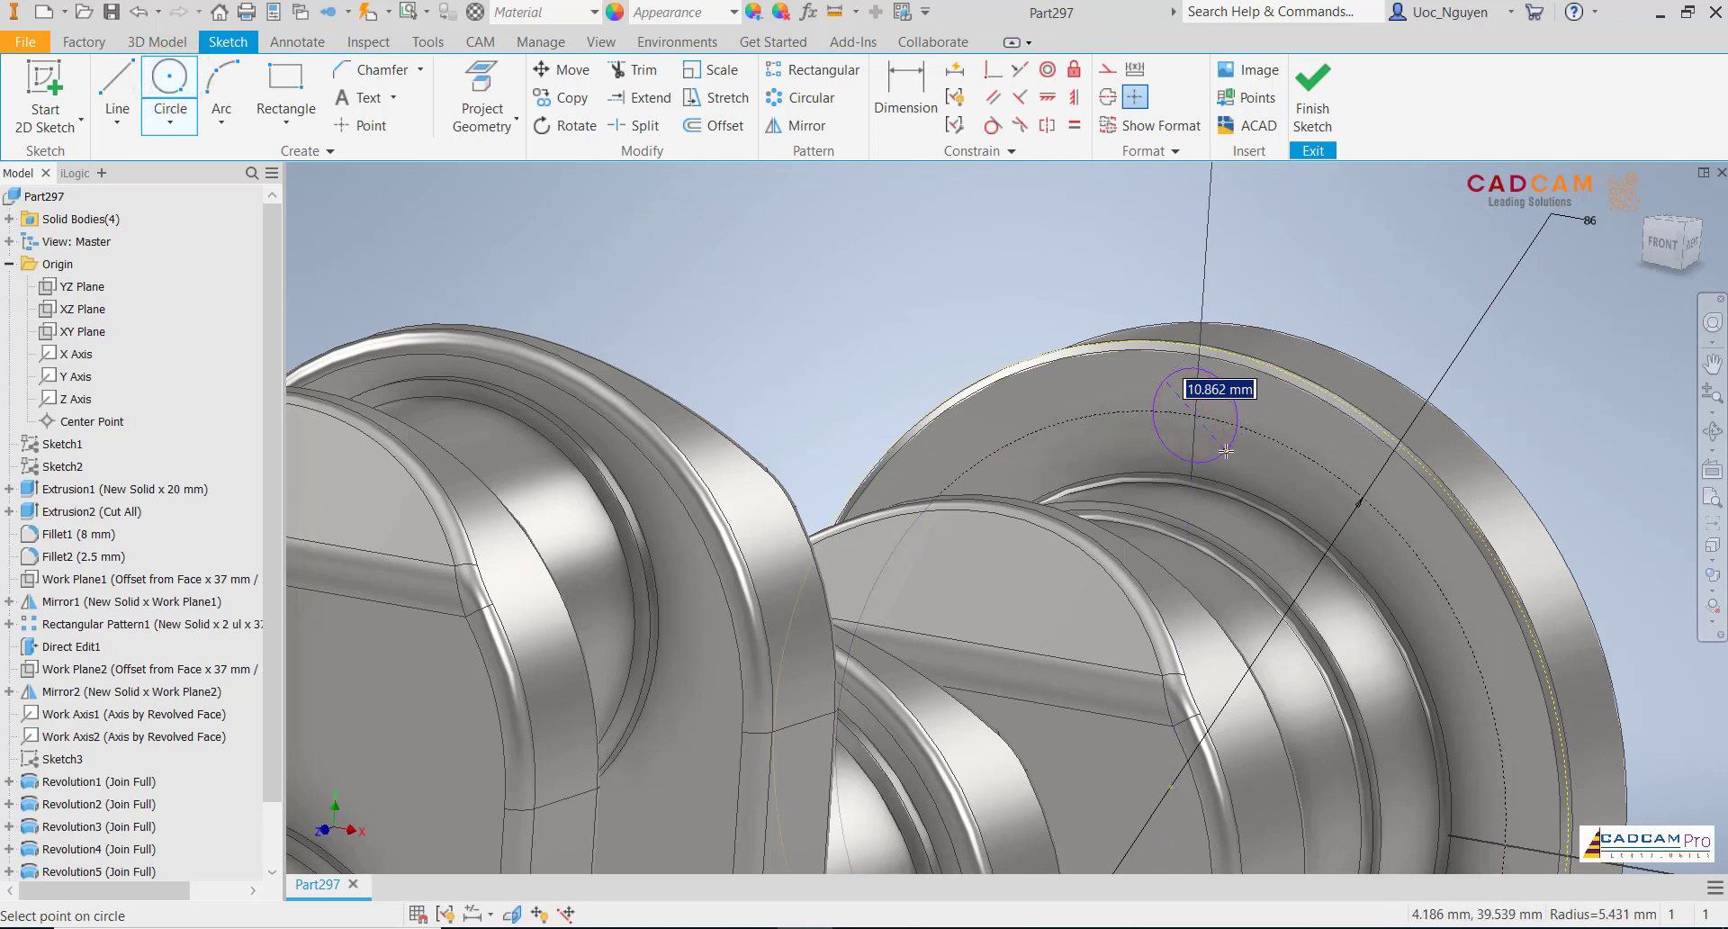
{"action": "type", "text": "11"}
{"action": "key", "text": "Return"}
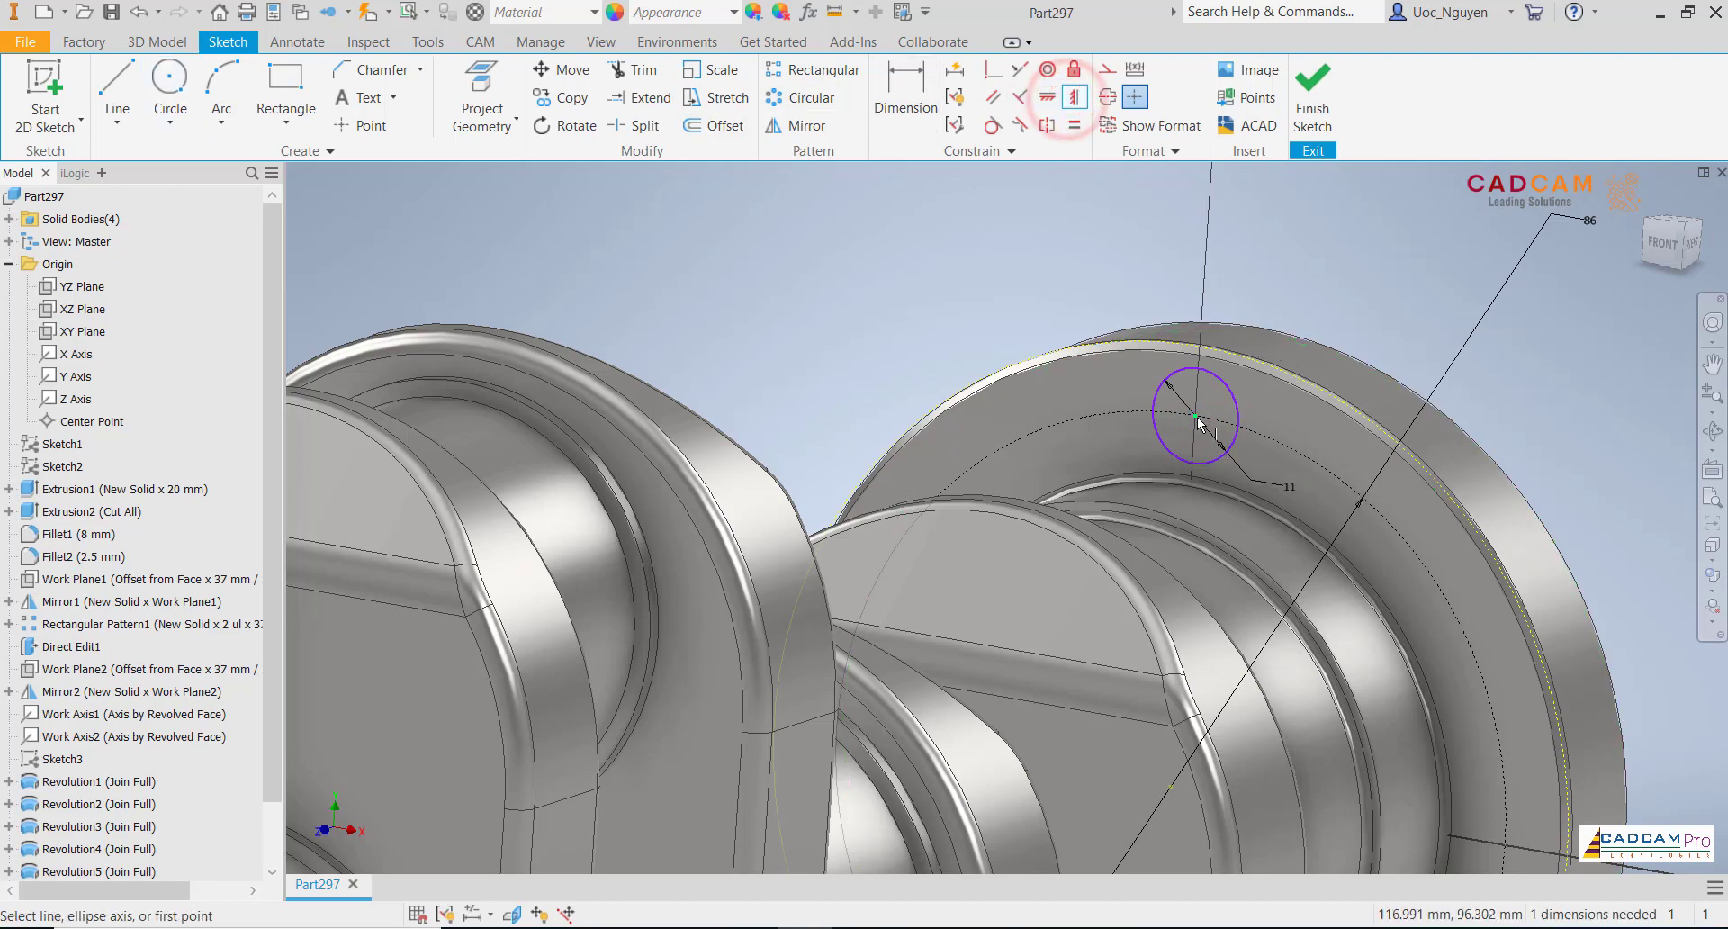
{"action": "scroll", "coordinate": [1200, 423], "scroll_direction": "down", "scroll_amount": 2}
{"action": "left_click", "coordinate": [1182, 634]}
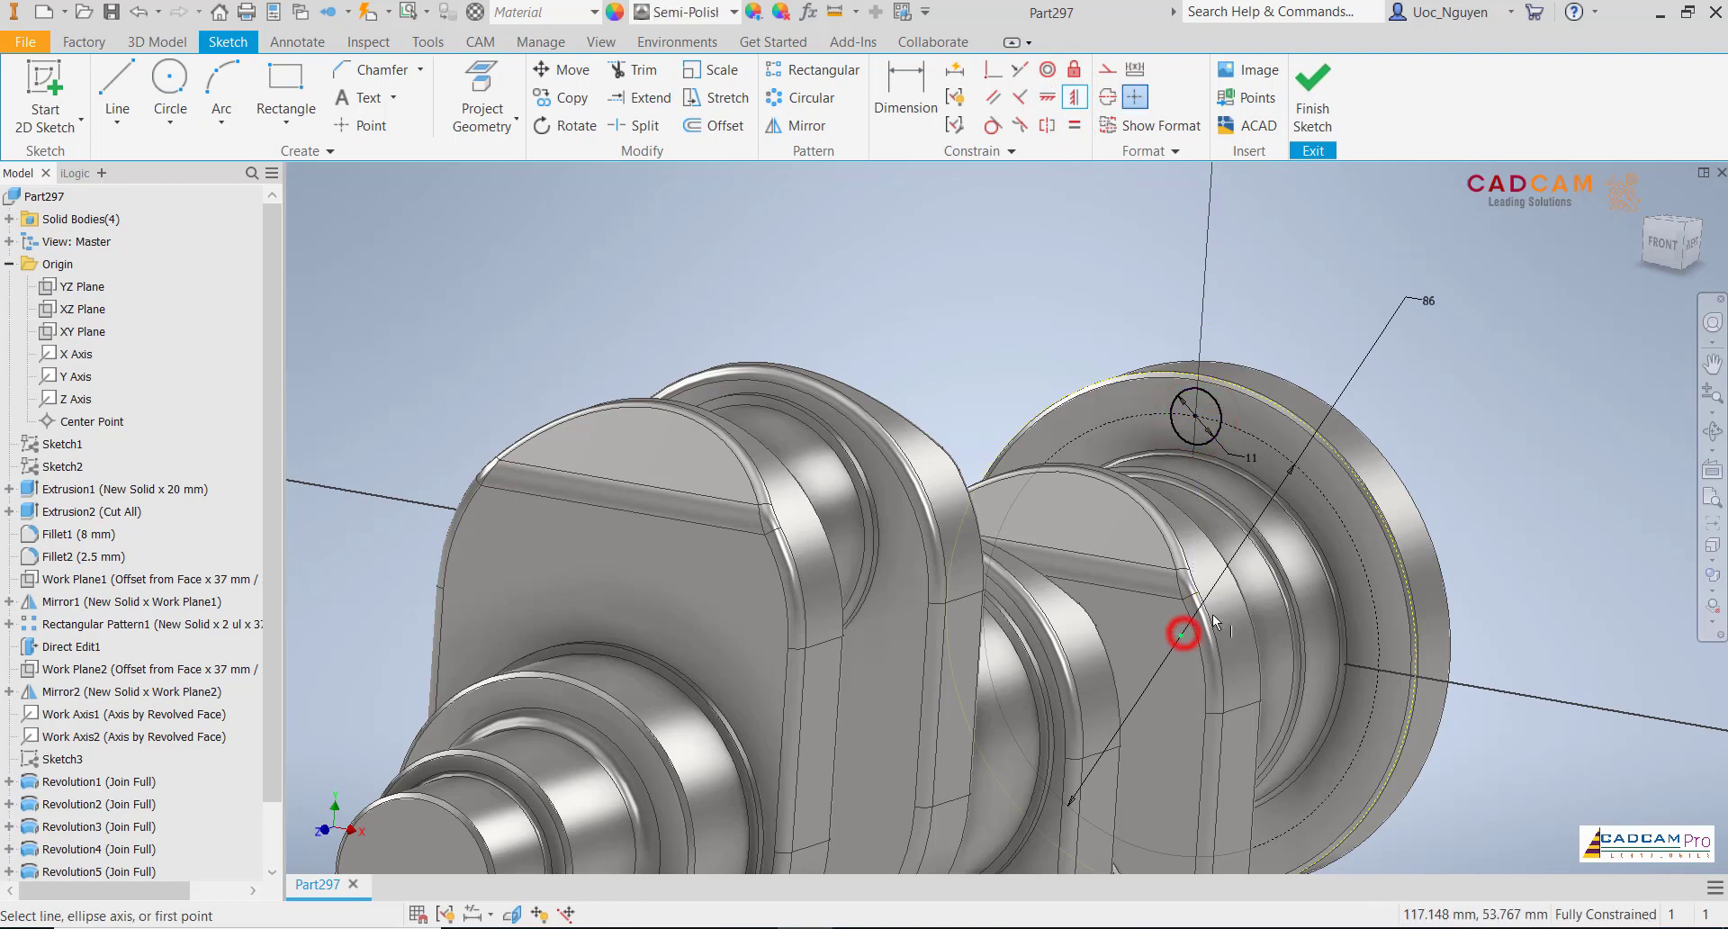
{"action": "left_click", "coordinate": [798, 99]}
- Circular-pattern the Ø11 circle six times around the flange centre and finish the sketch
{"action": "left_click", "coordinate": [1223, 402]}
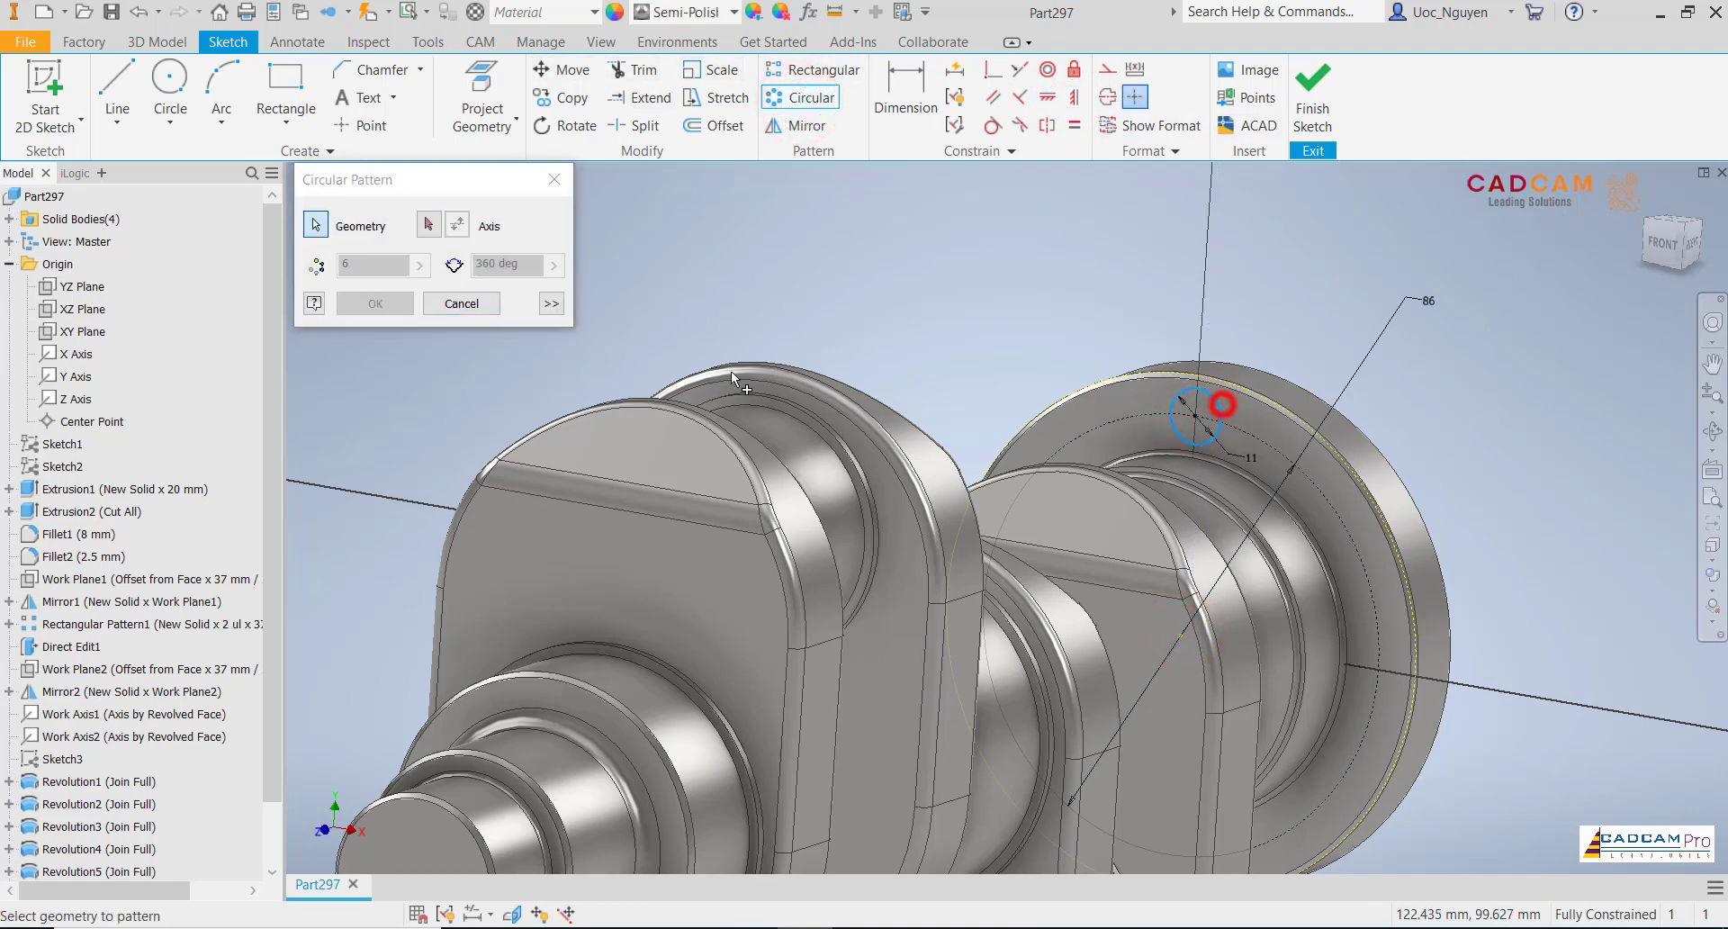
{"action": "left_click", "coordinate": [427, 224]}
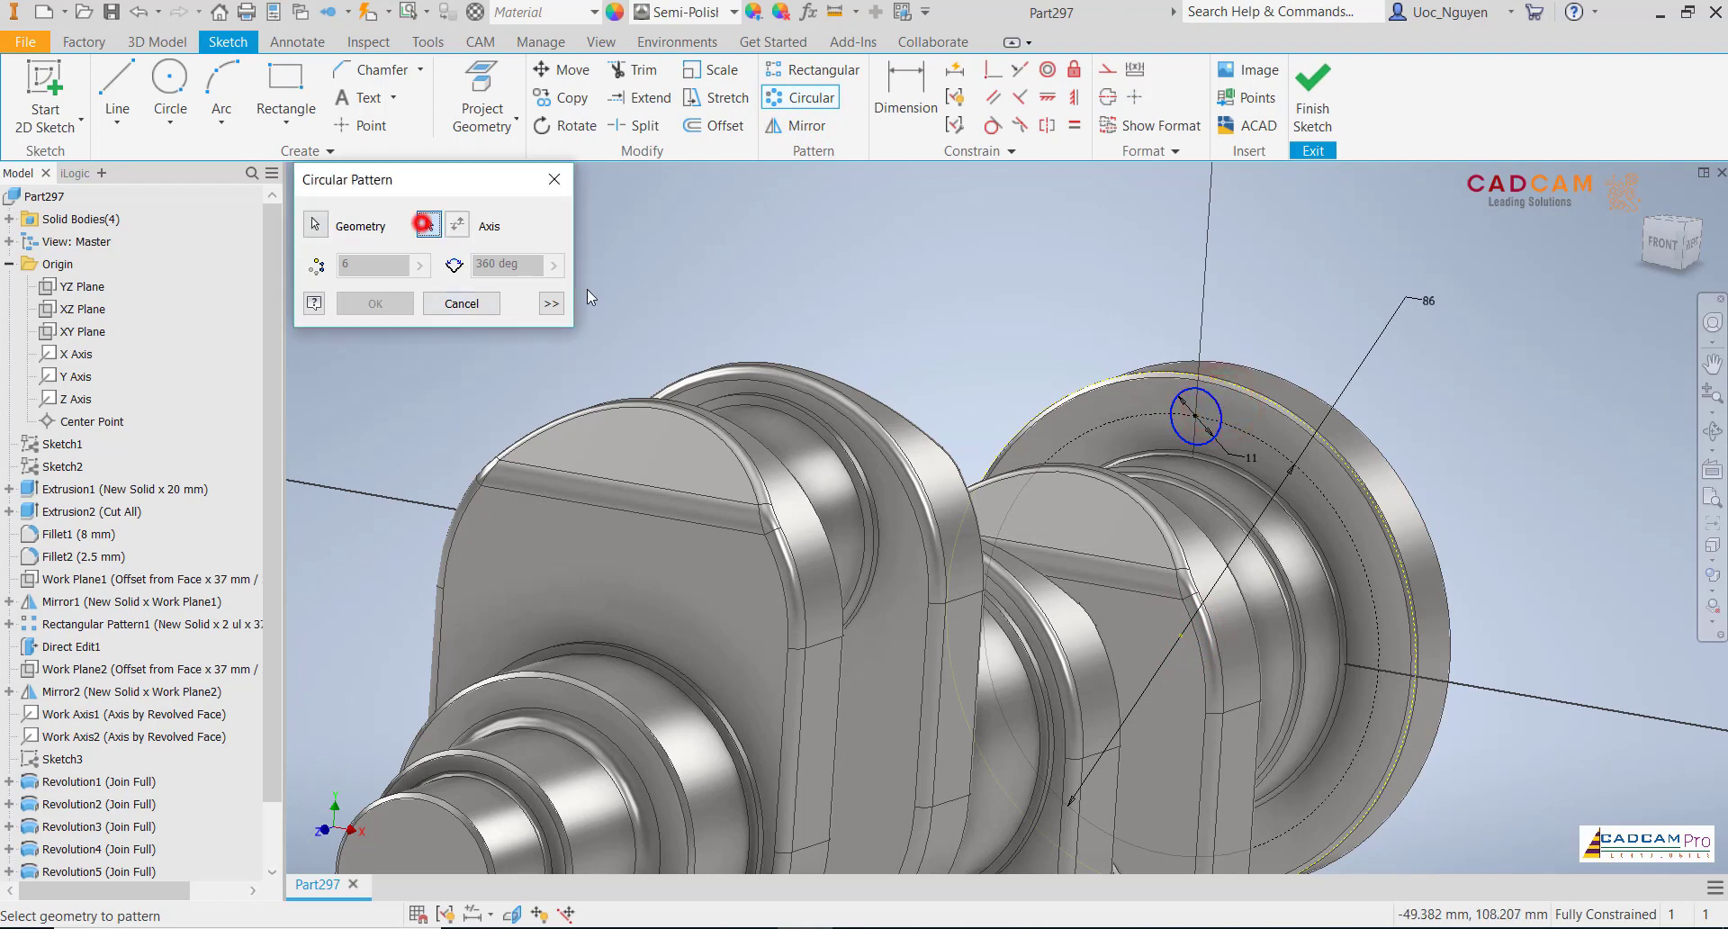
{"action": "left_click", "coordinate": [1181, 634]}
{"action": "left_click", "coordinate": [388, 307]}
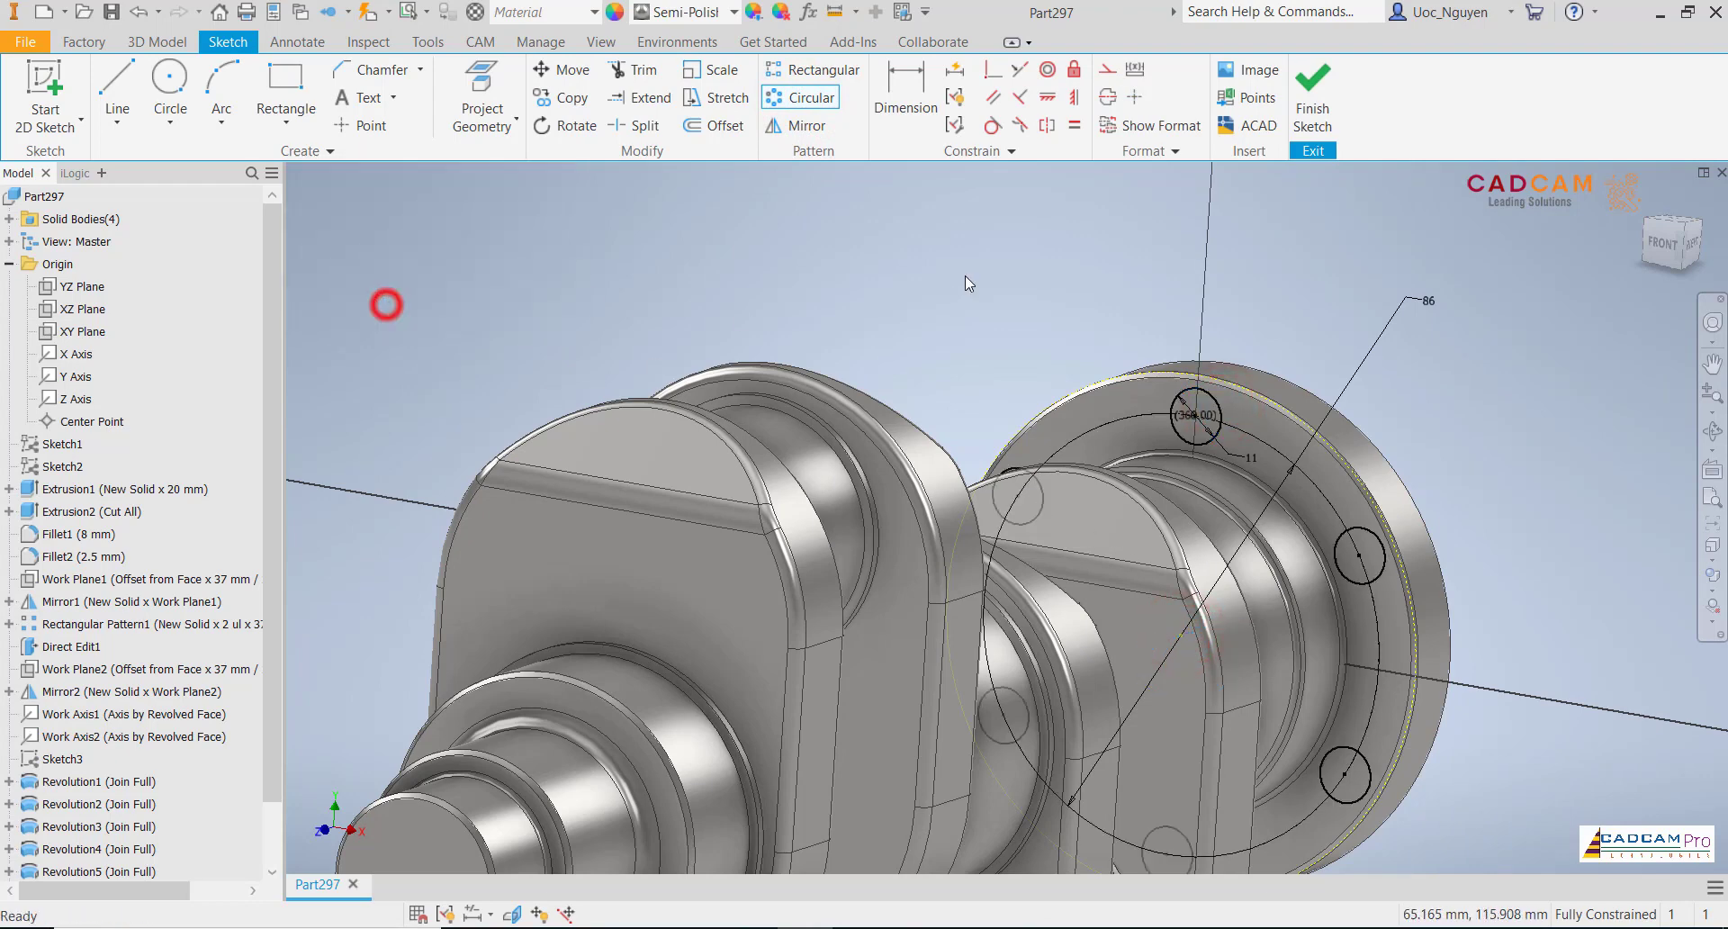
{"action": "left_click", "coordinate": [1317, 99]}
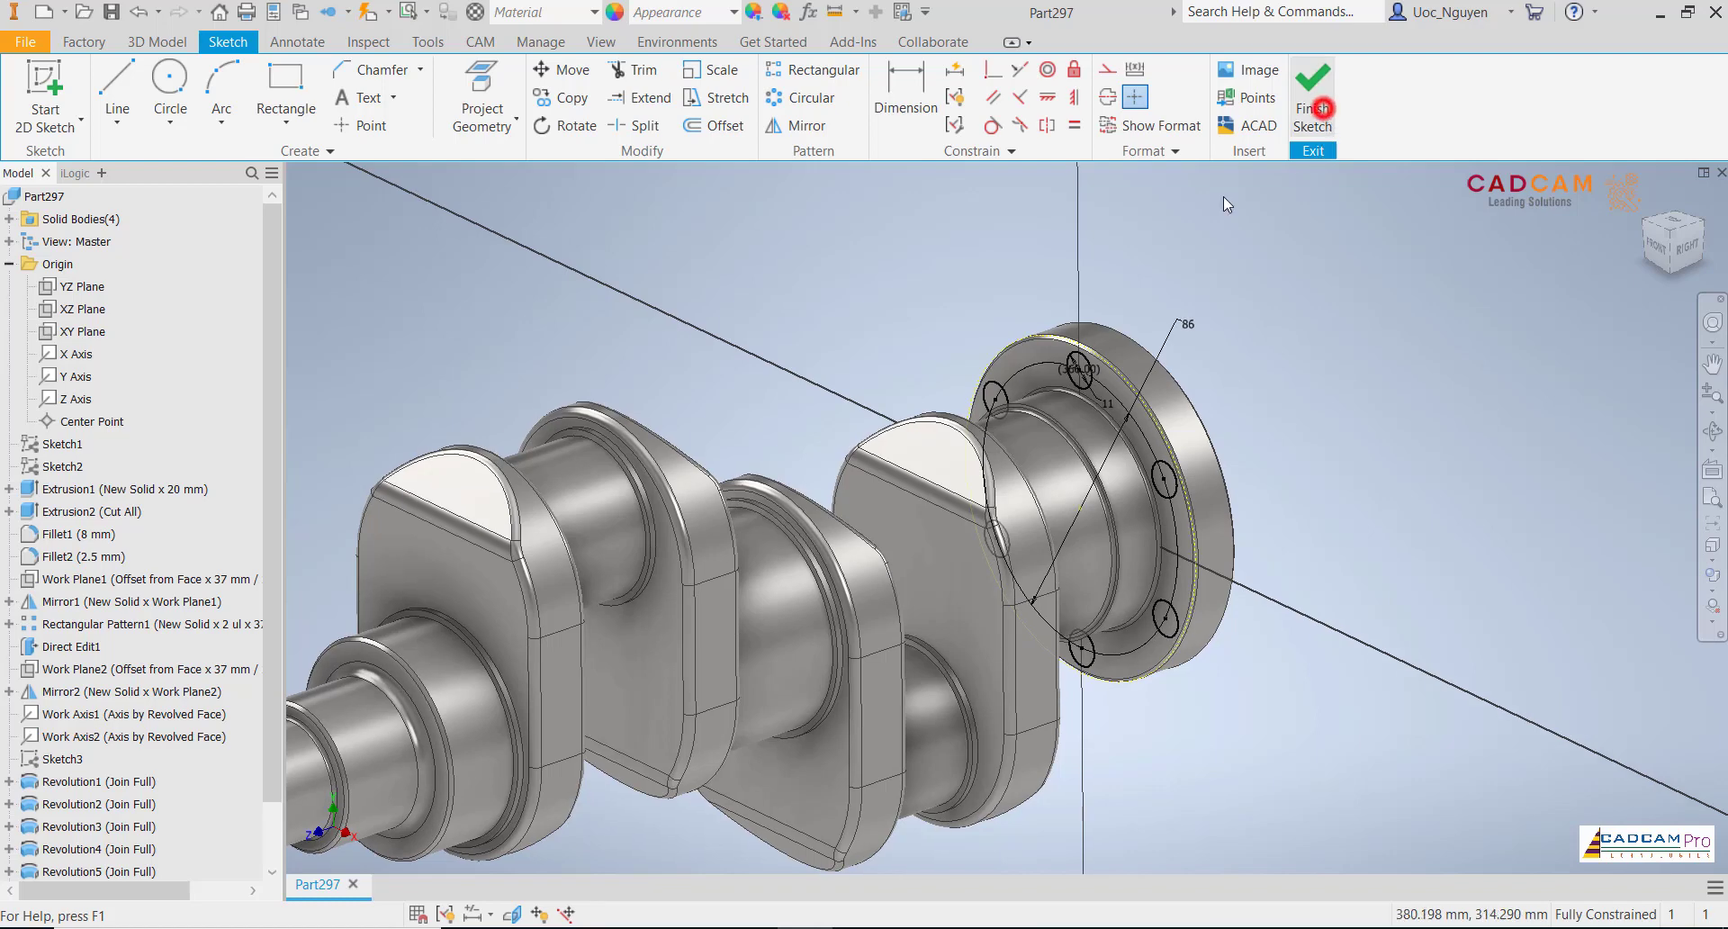
- Extrude the six circle profiles as a cut through the flange
{"action": "left_click", "coordinate": [126, 95]}
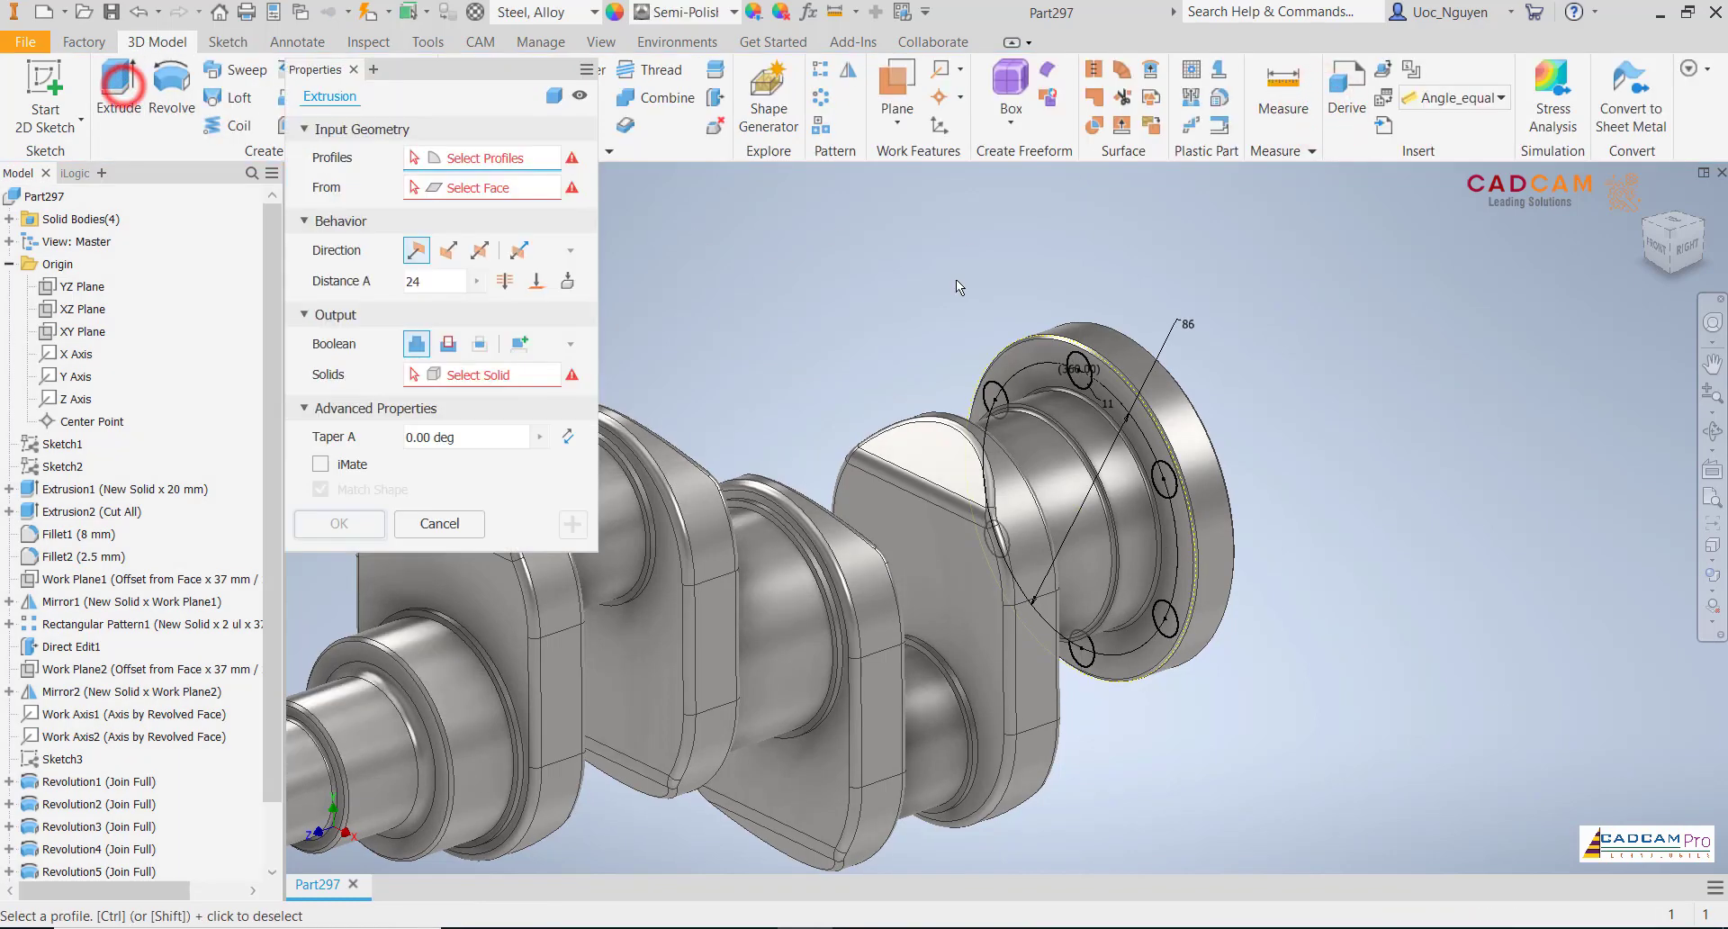
{"action": "left_click_drag", "start_coordinate": [902, 270], "coordinate": [1251, 733]}
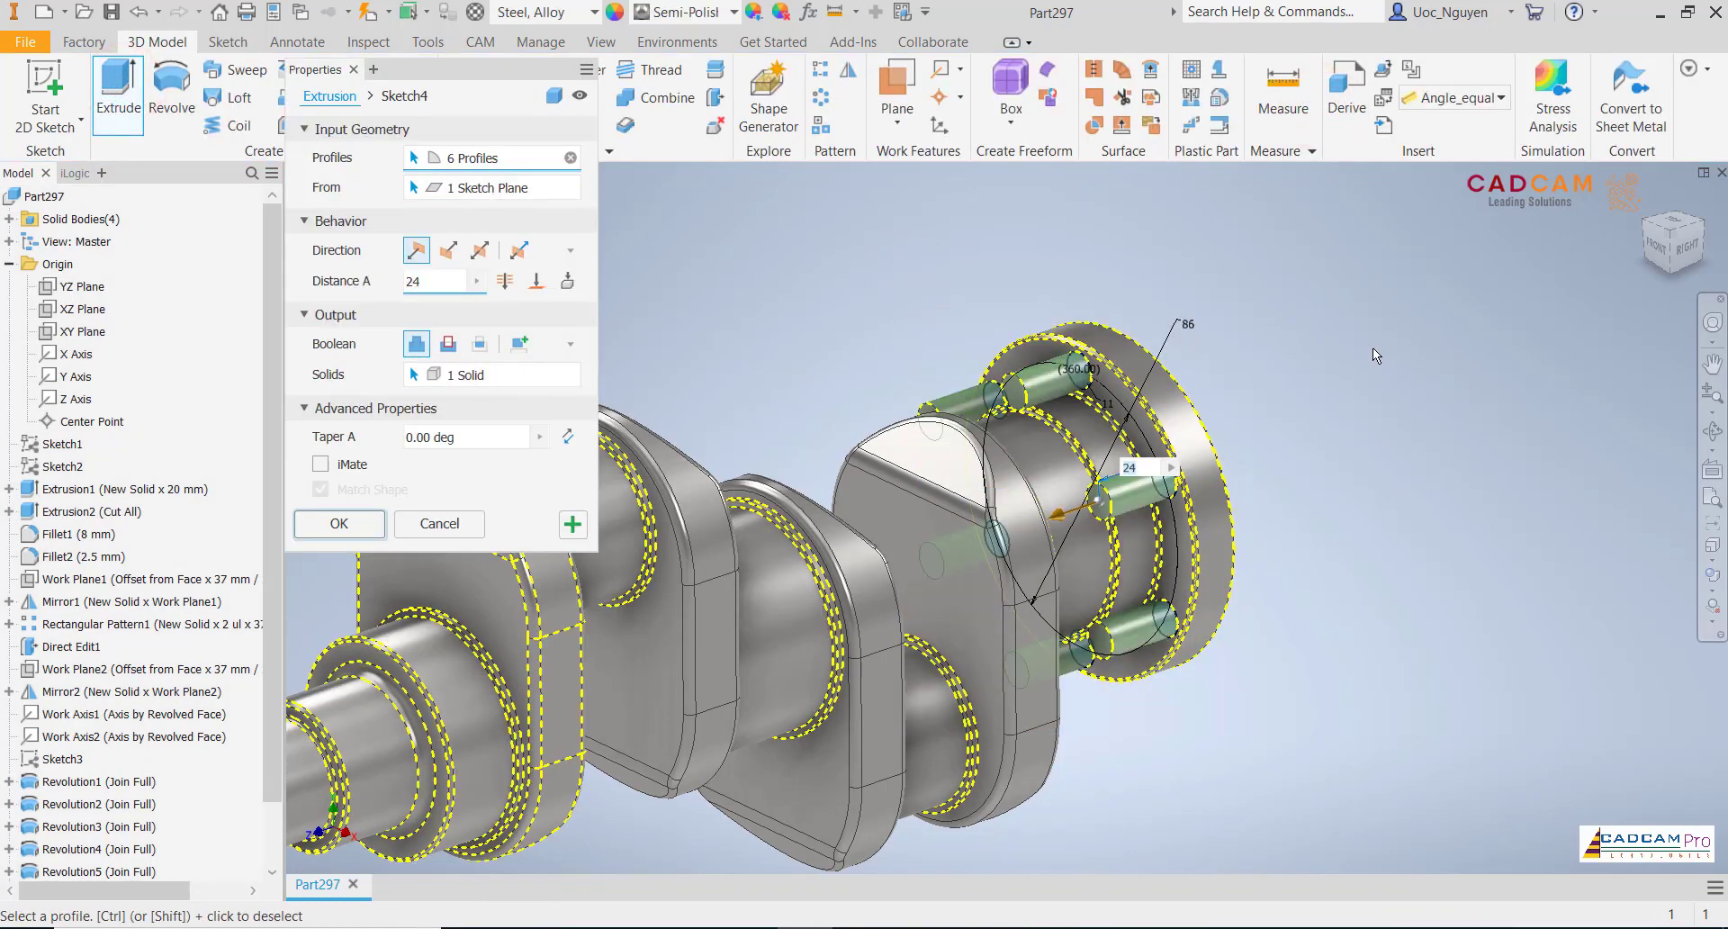
{"action": "left_click", "coordinate": [453, 343]}
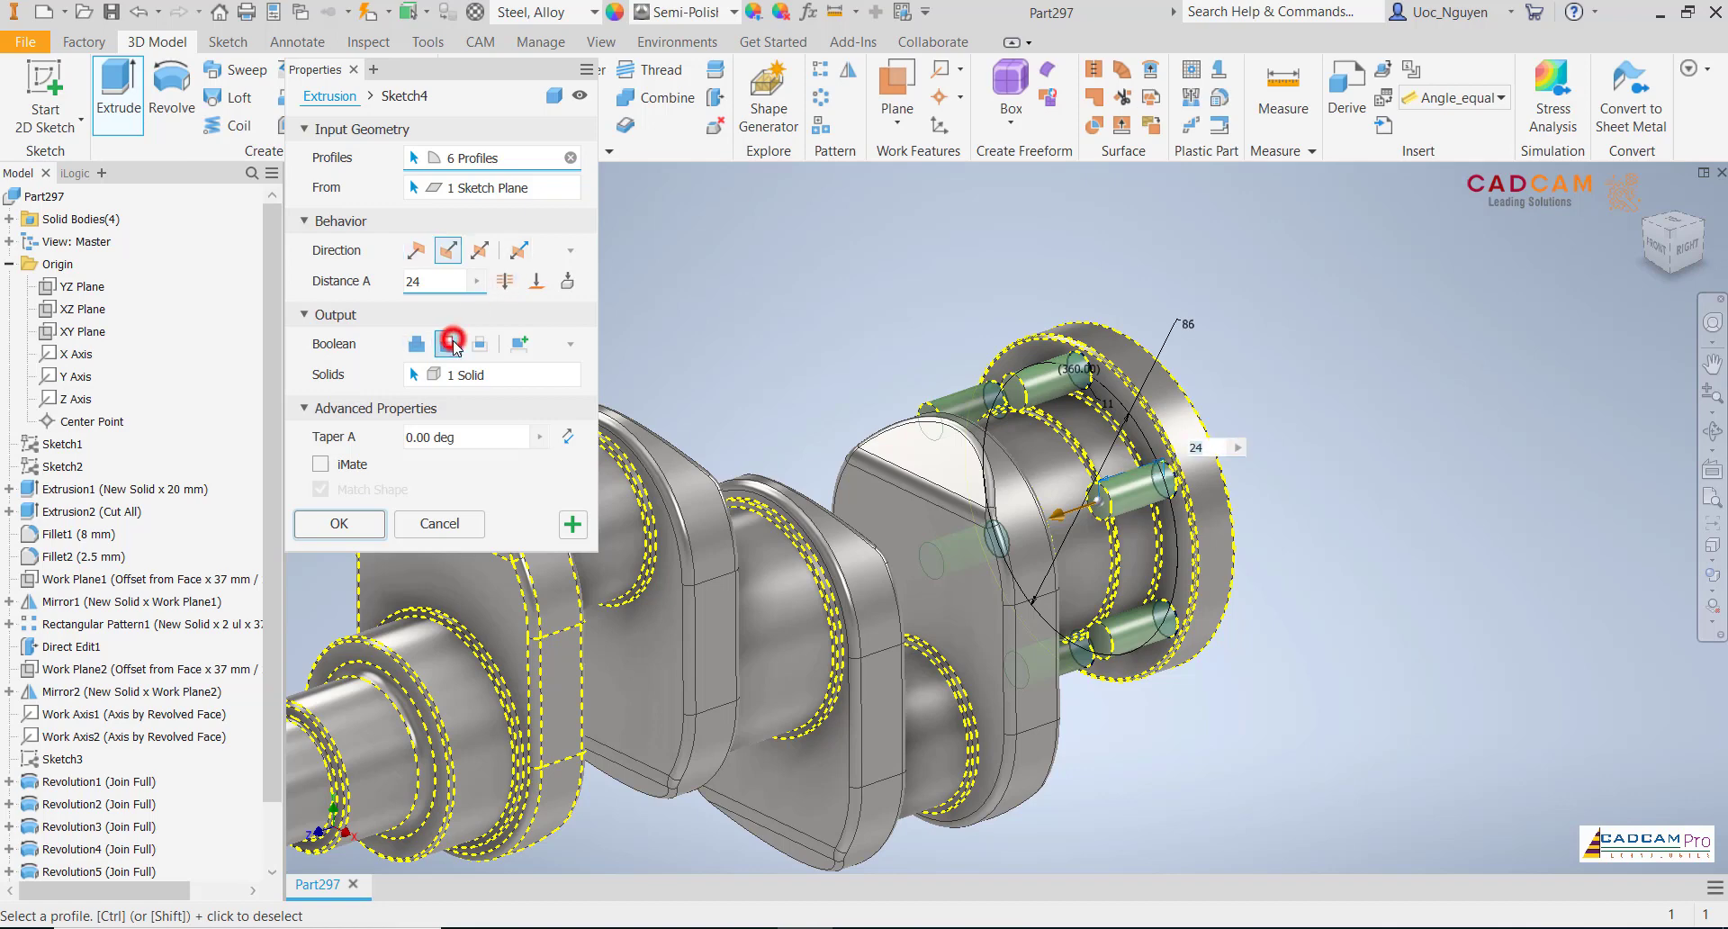
{"action": "left_click", "coordinate": [503, 282]}
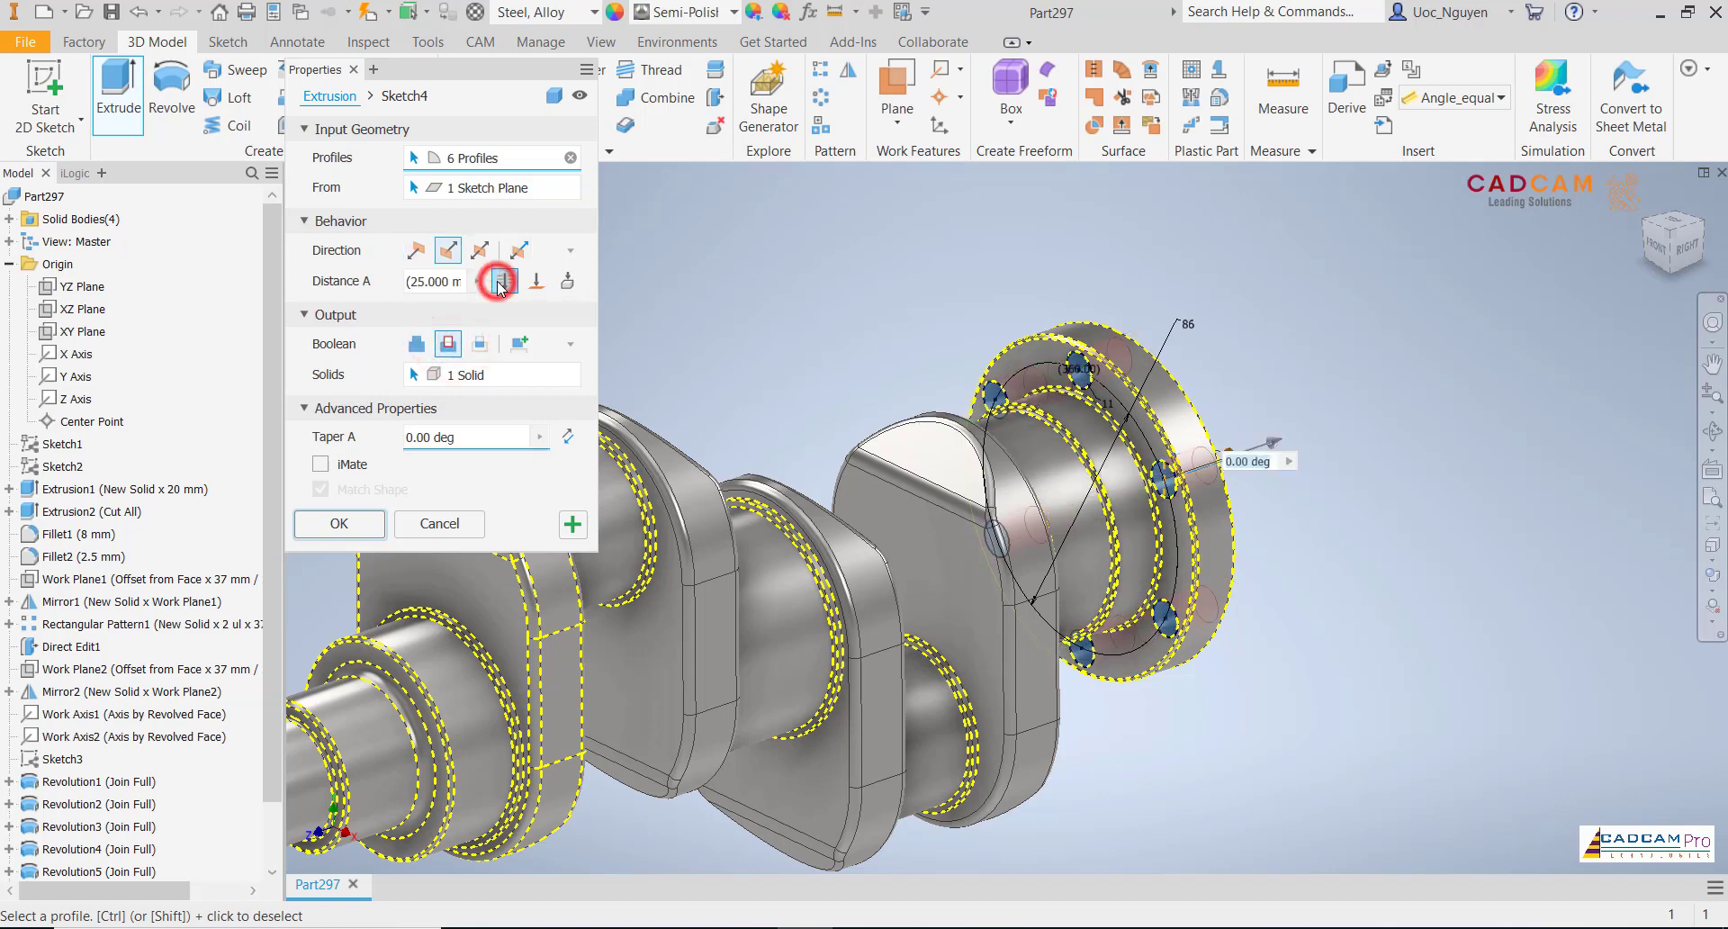
{"action": "left_click", "coordinate": [377, 524]}
{"action": "key", "text": "F6"}
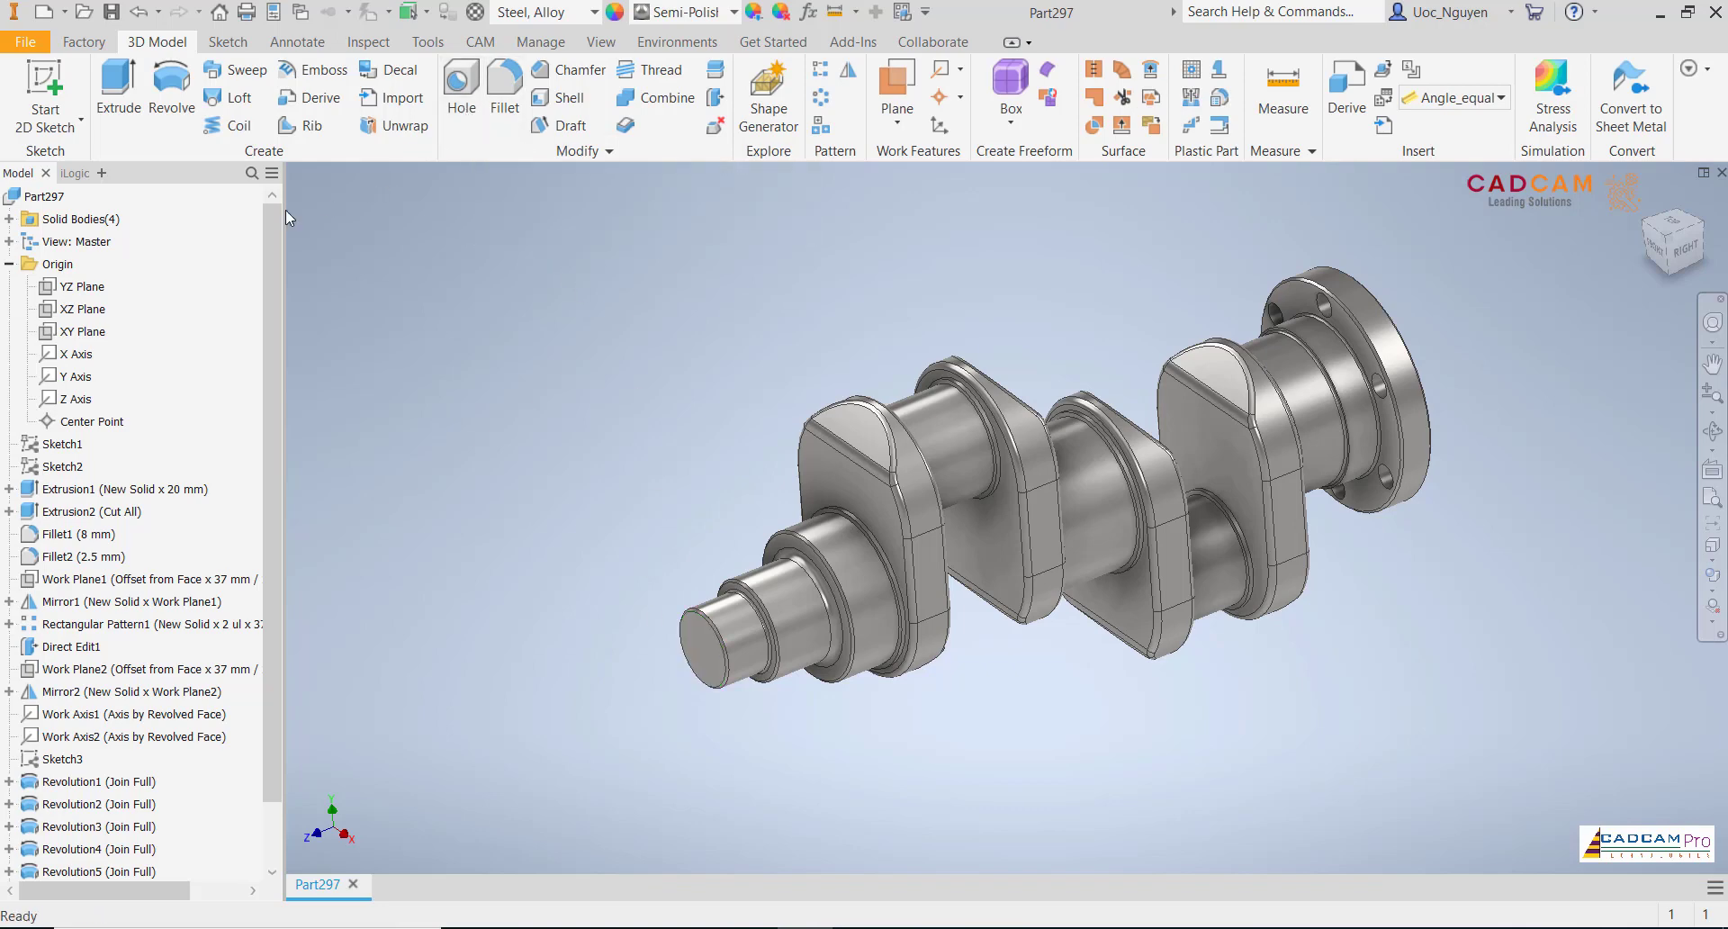
- Join Solid2, Solid3 and Solid4 into base body Solid1 with Combine
{"action": "left_click", "coordinate": [264, 262]}
{"action": "left_click", "coordinate": [11, 219]}
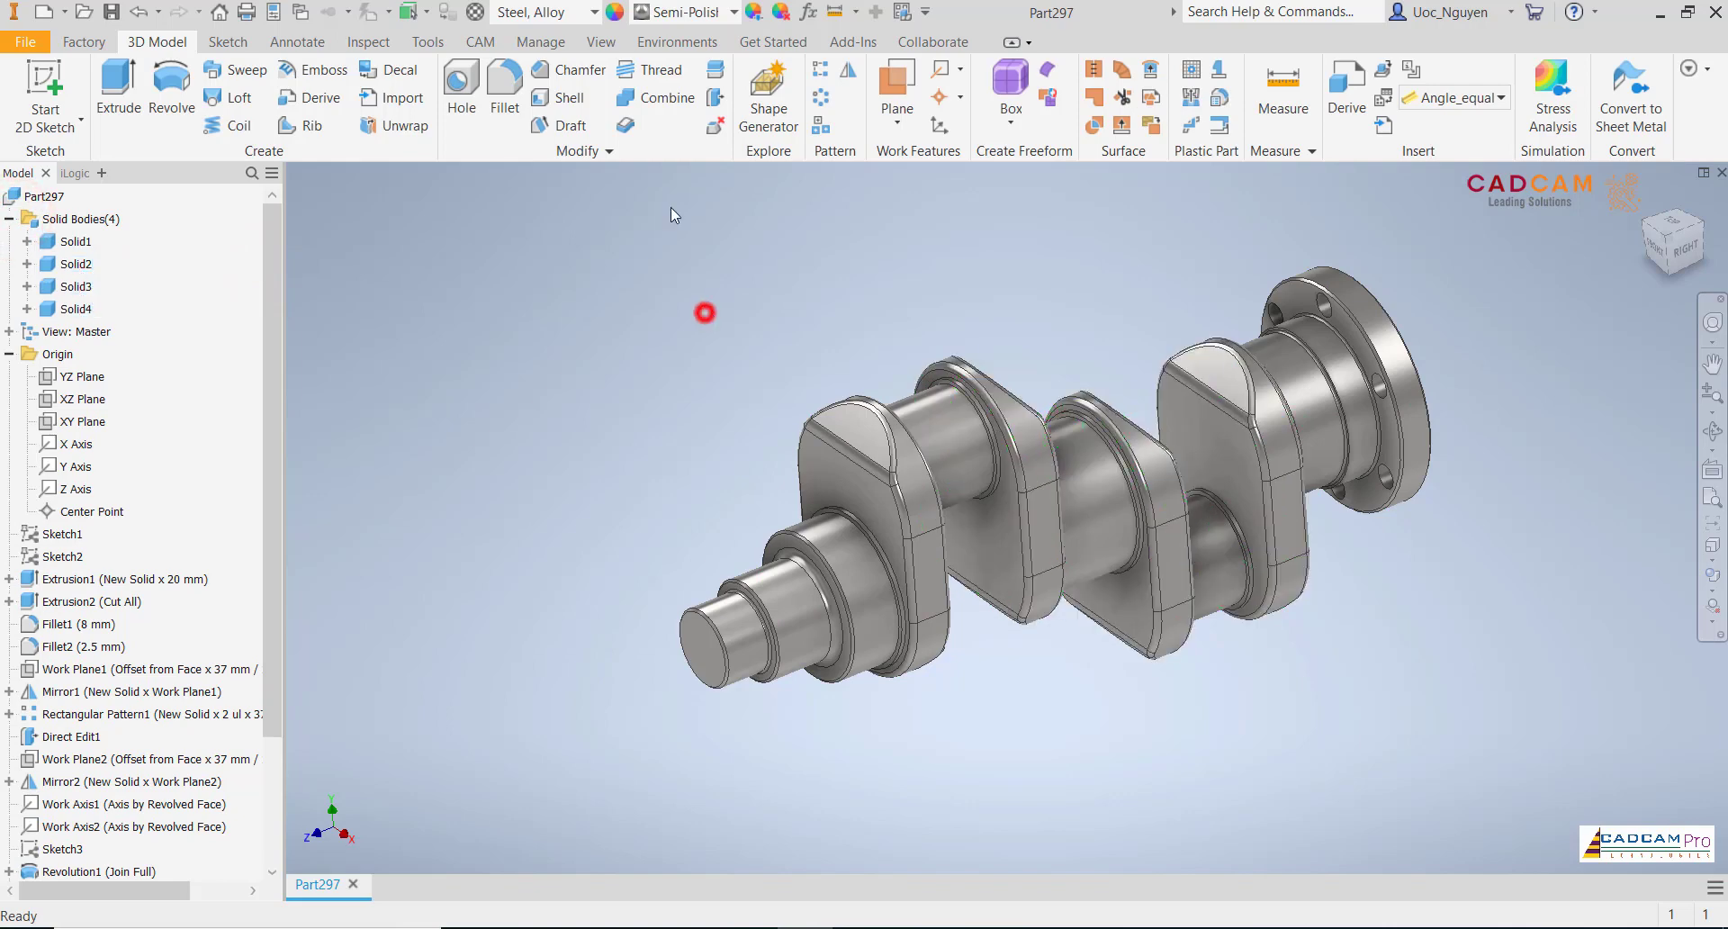
{"action": "left_click", "coordinate": [630, 98]}
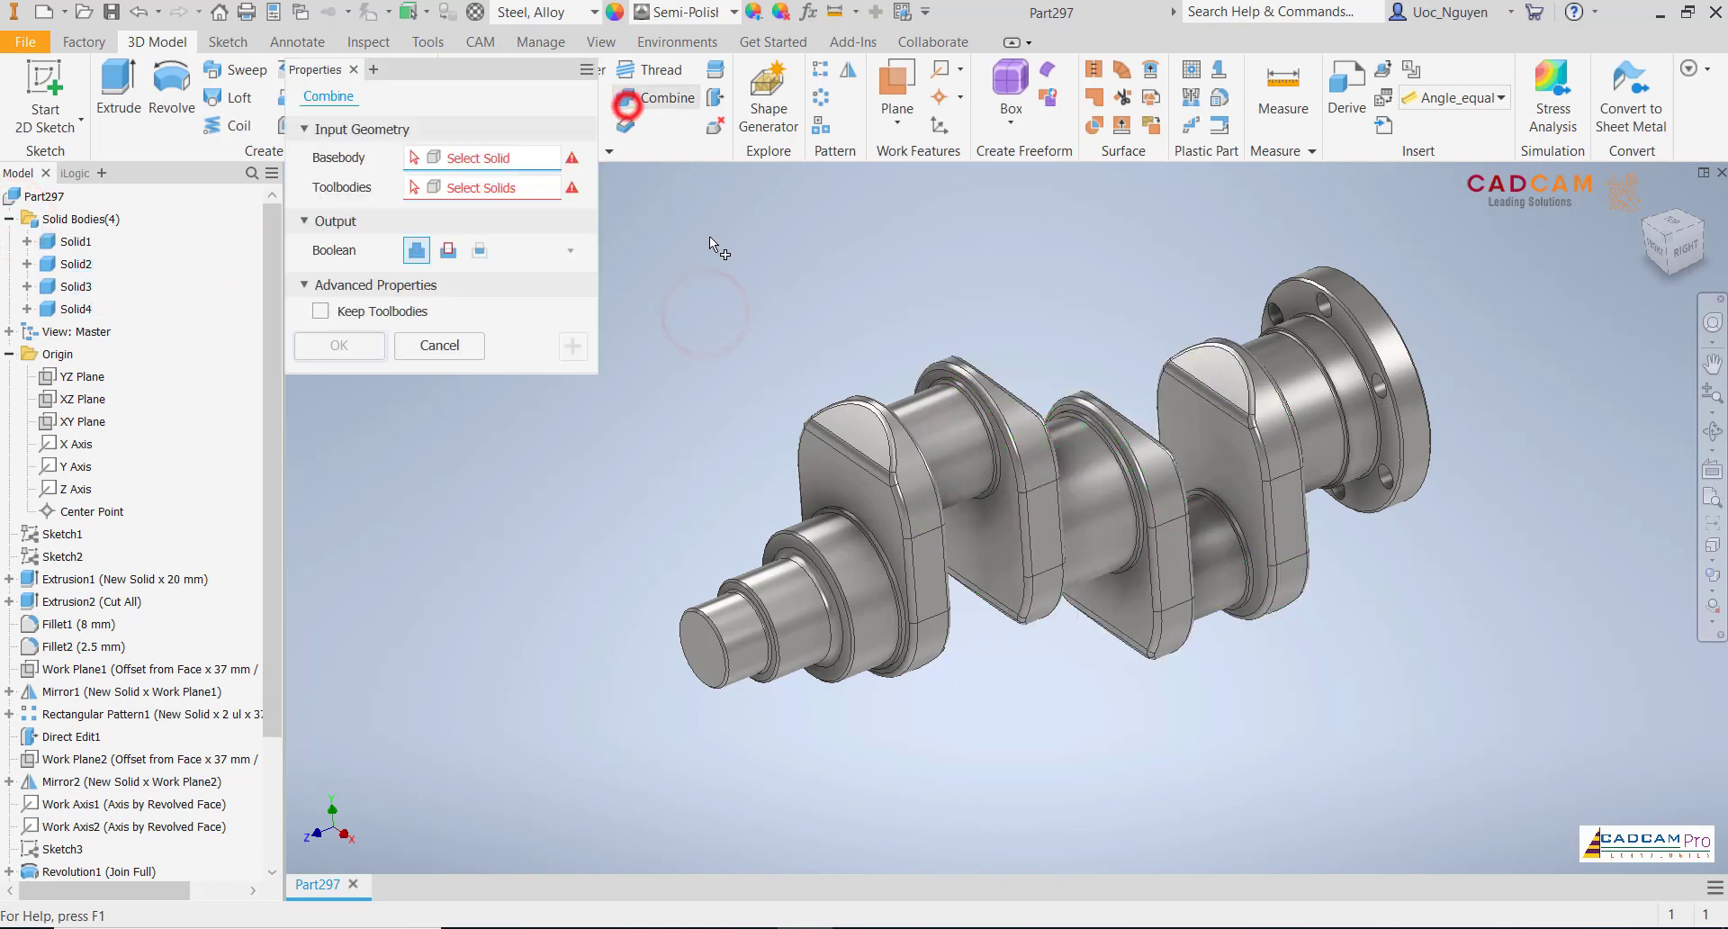
{"action": "left_click", "coordinate": [86, 244]}
{"action": "left_click", "coordinate": [77, 264]}
{"action": "left_click", "coordinate": [77, 286]}
{"action": "left_click", "coordinate": [79, 309]}
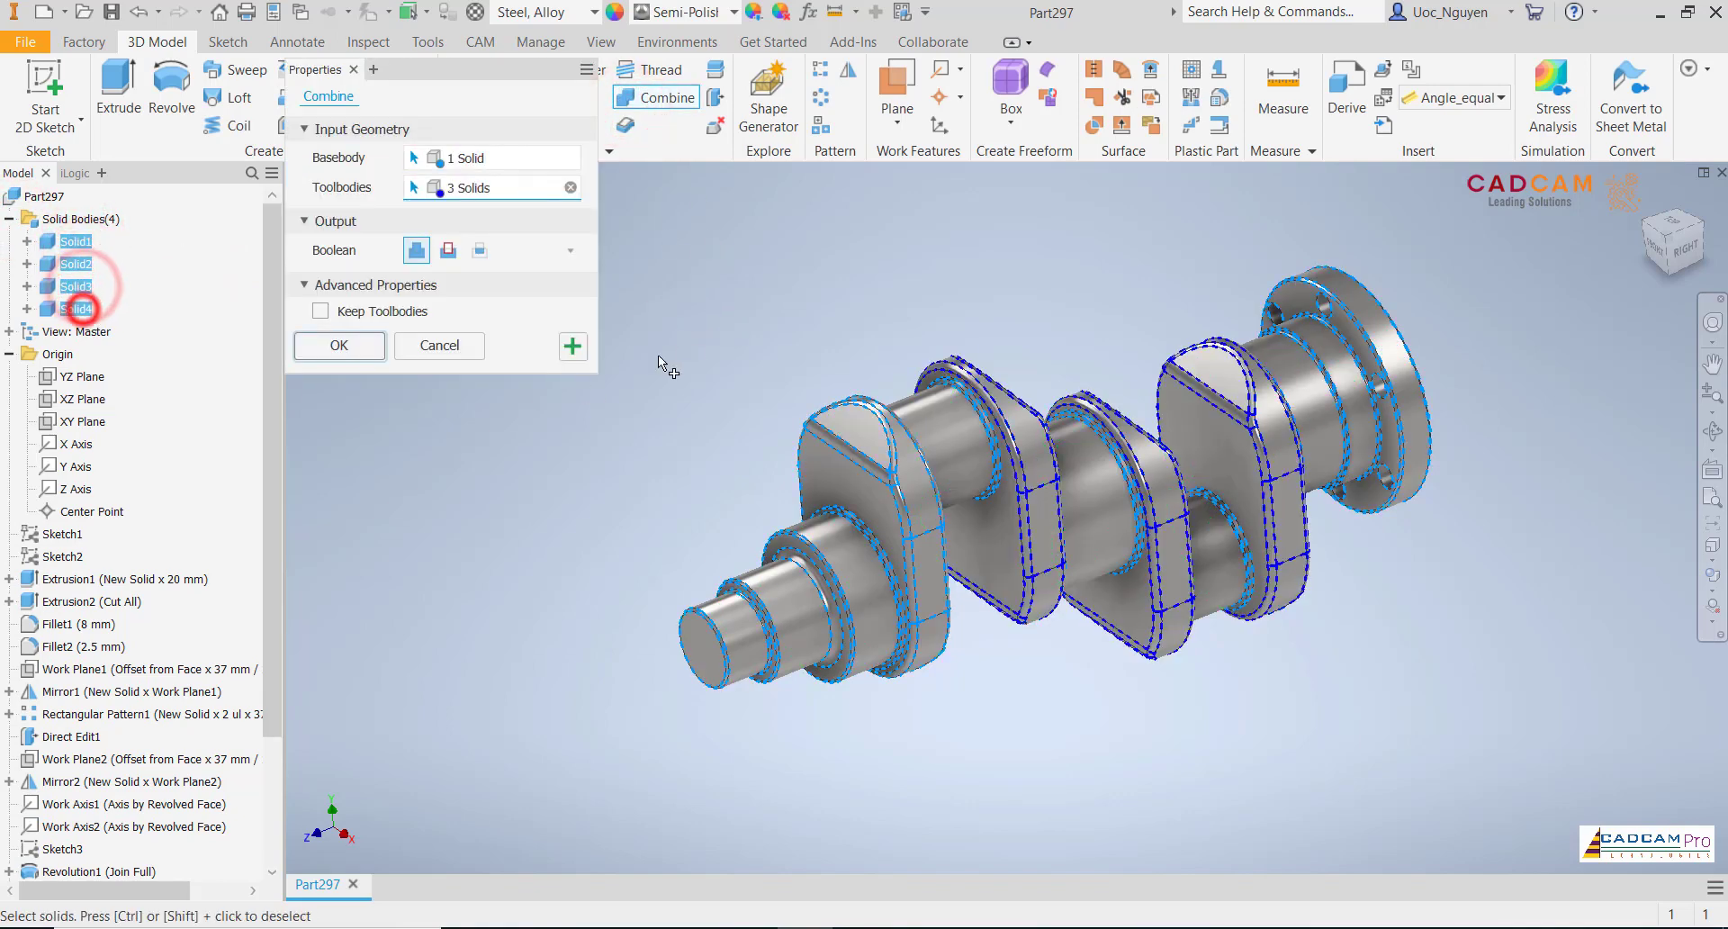
{"action": "left_click", "coordinate": [351, 351]}
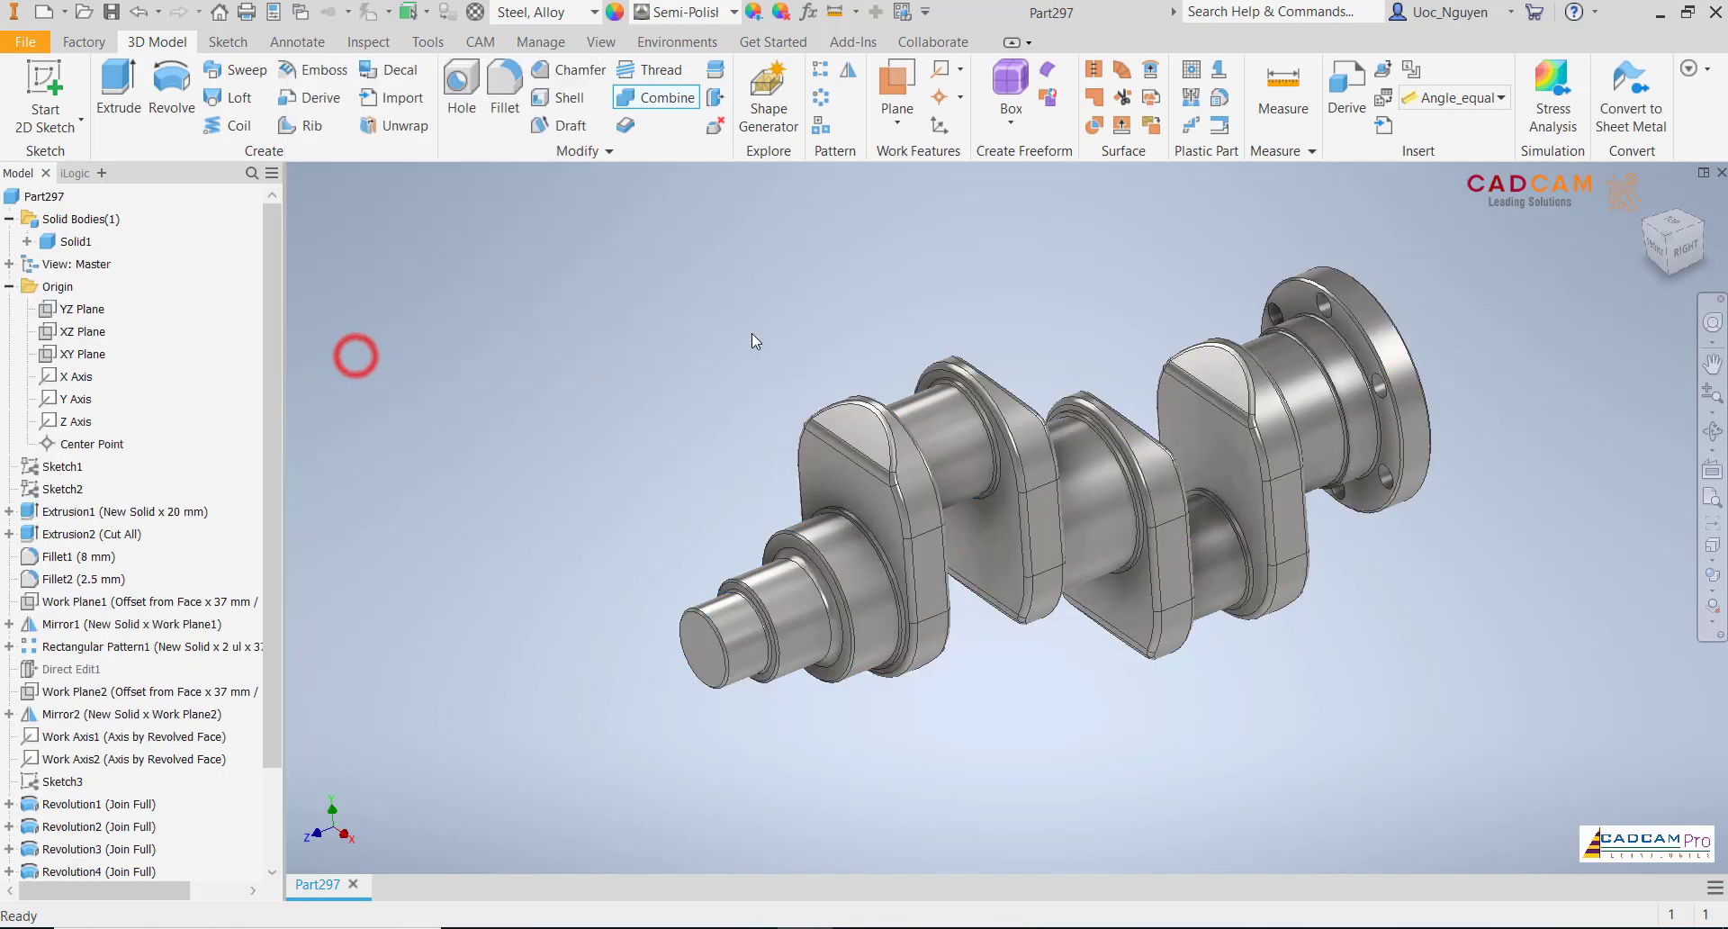
{"action": "left_click", "coordinate": [752, 333]}
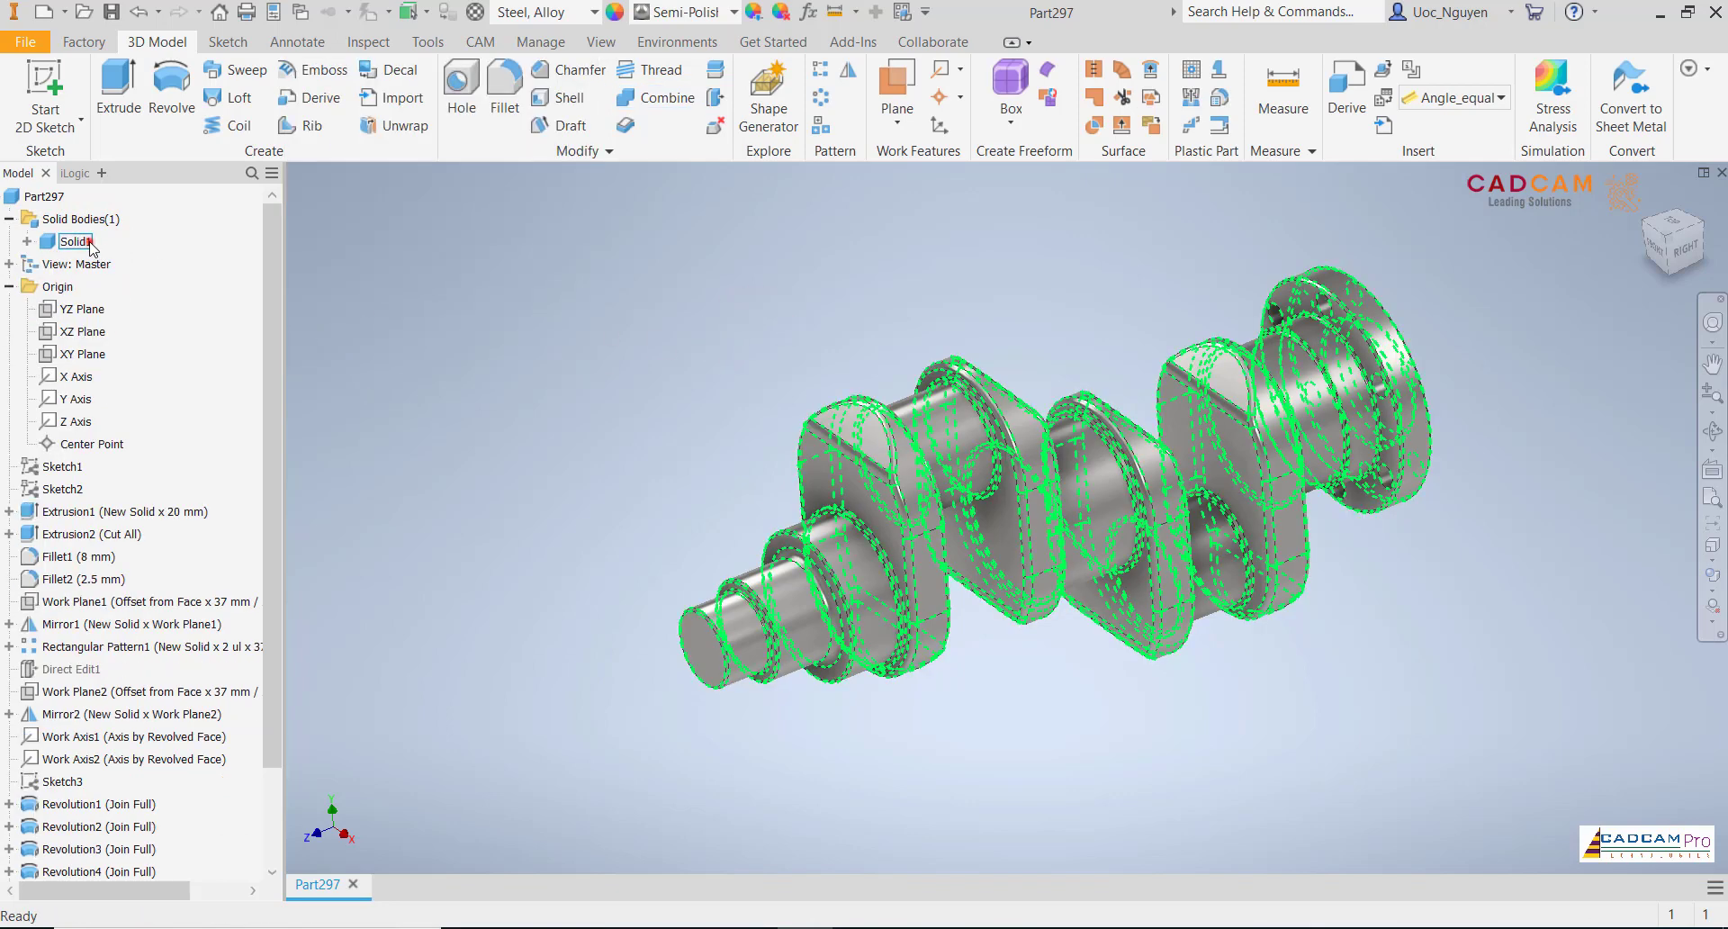
{"action": "left_click", "coordinate": [76, 241]}
{"action": "left_click", "coordinate": [648, 298]}
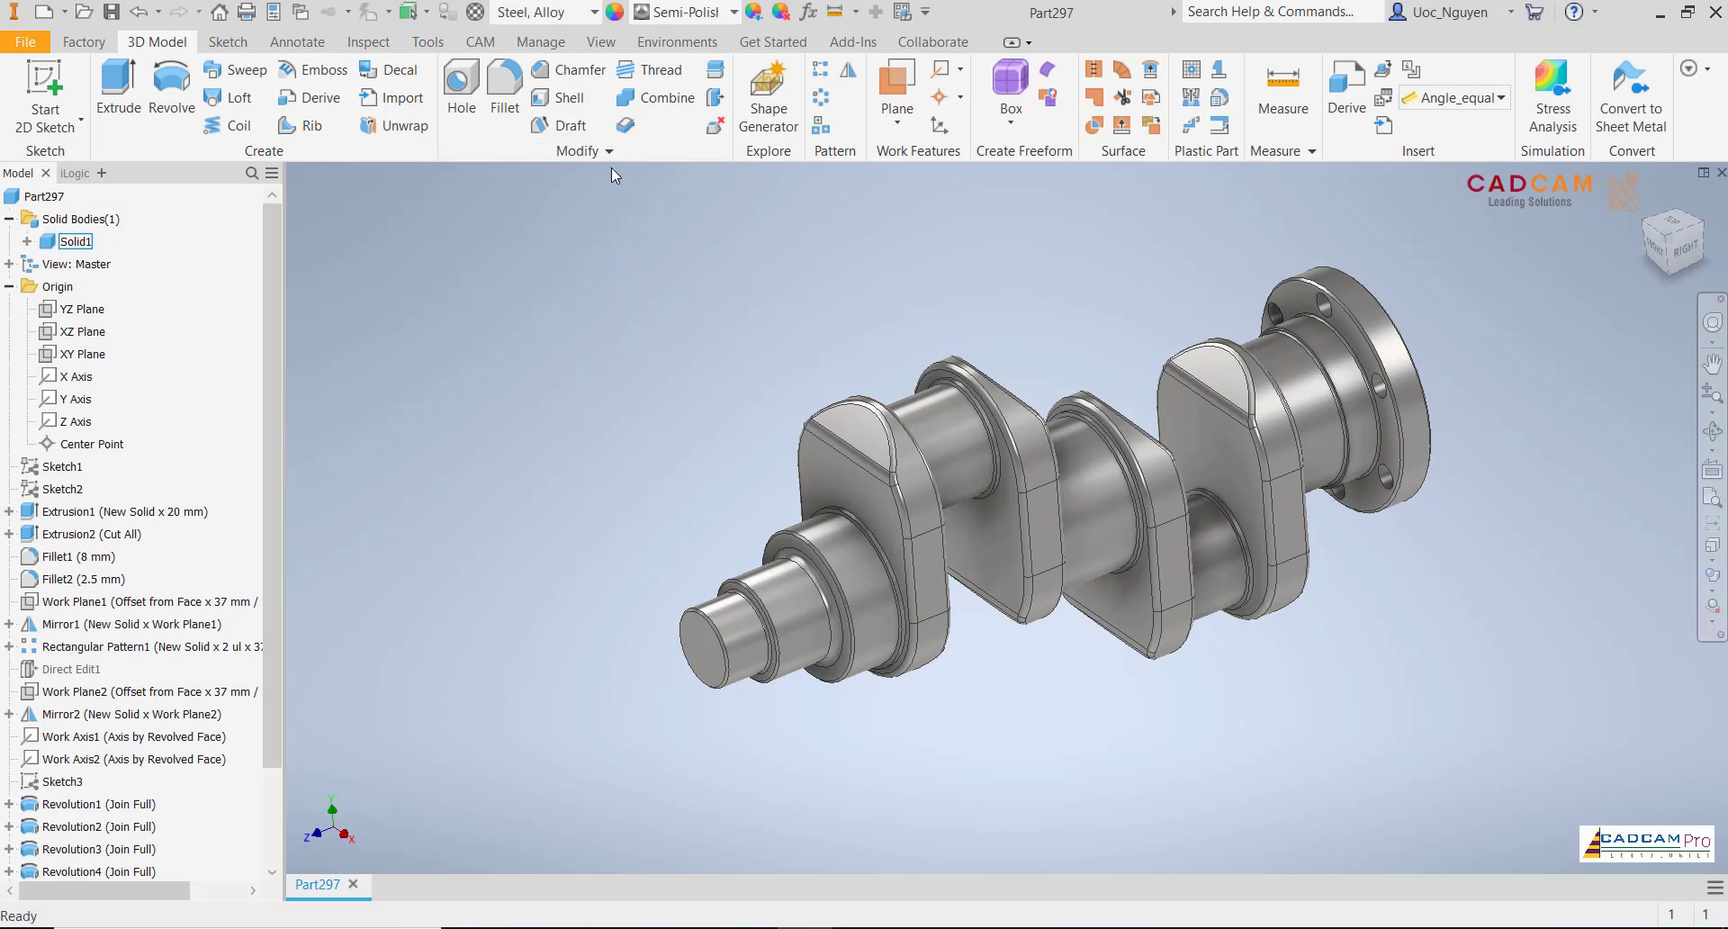
{"action": "left_click", "coordinate": [471, 101]}
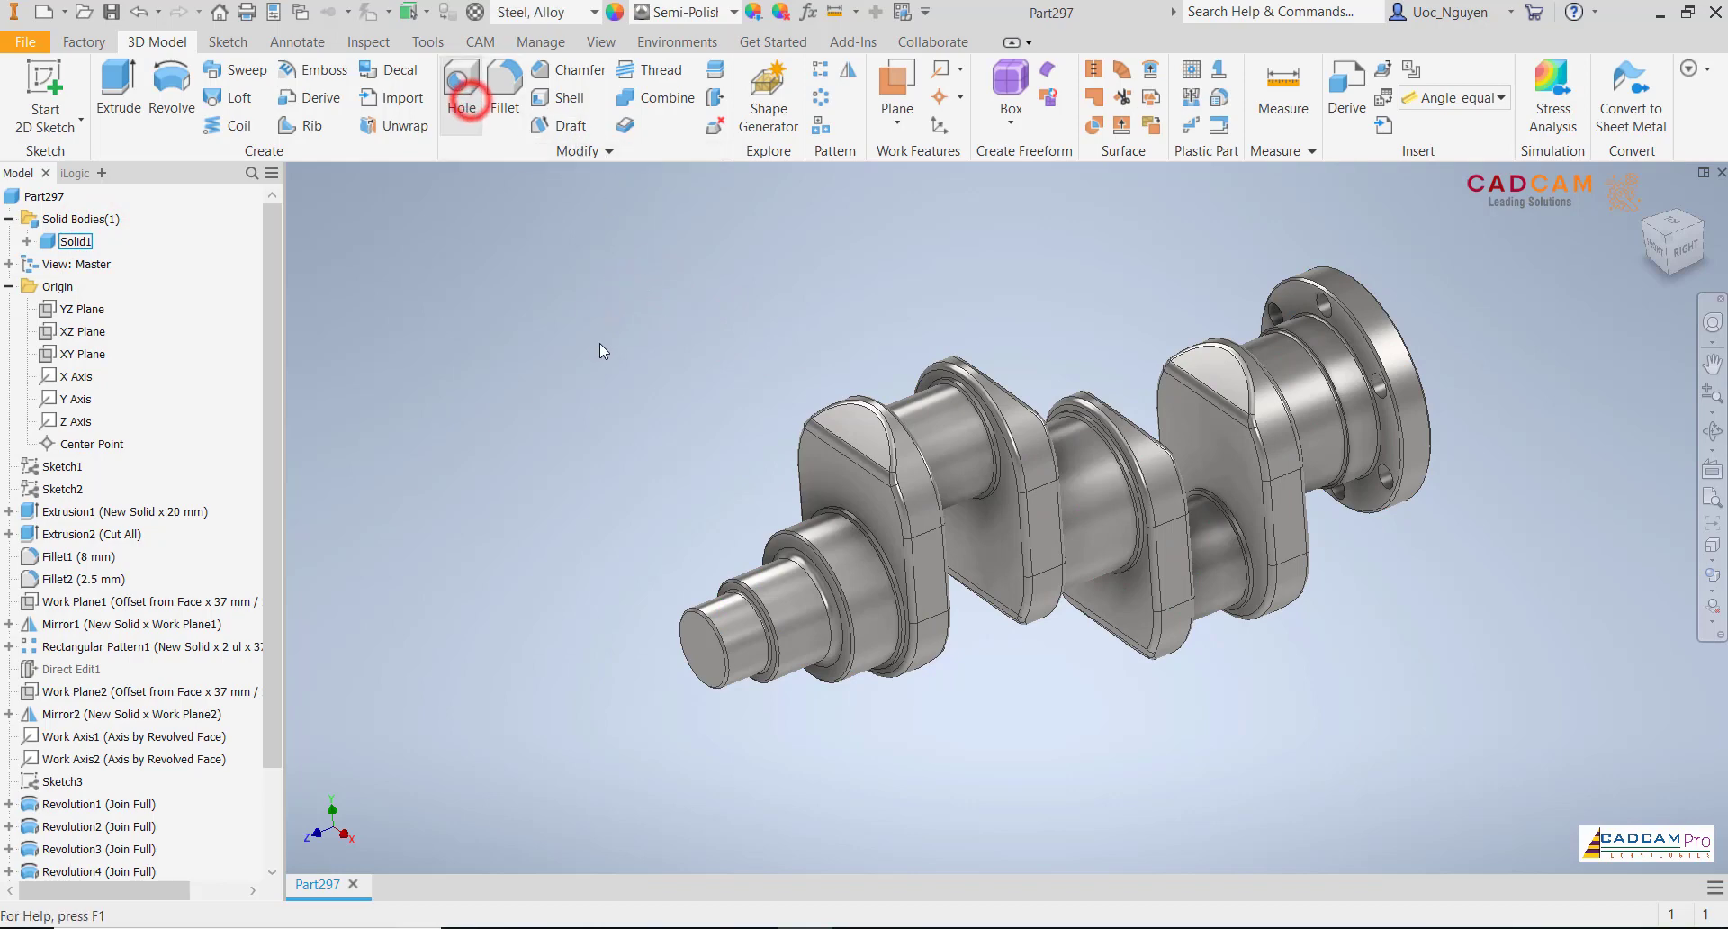
- Set the hole to tapped, ANSI Metric M Profile, thread size 12
{"action": "scroll", "coordinate": [693, 577], "scroll_direction": "up", "scroll_amount": 5}
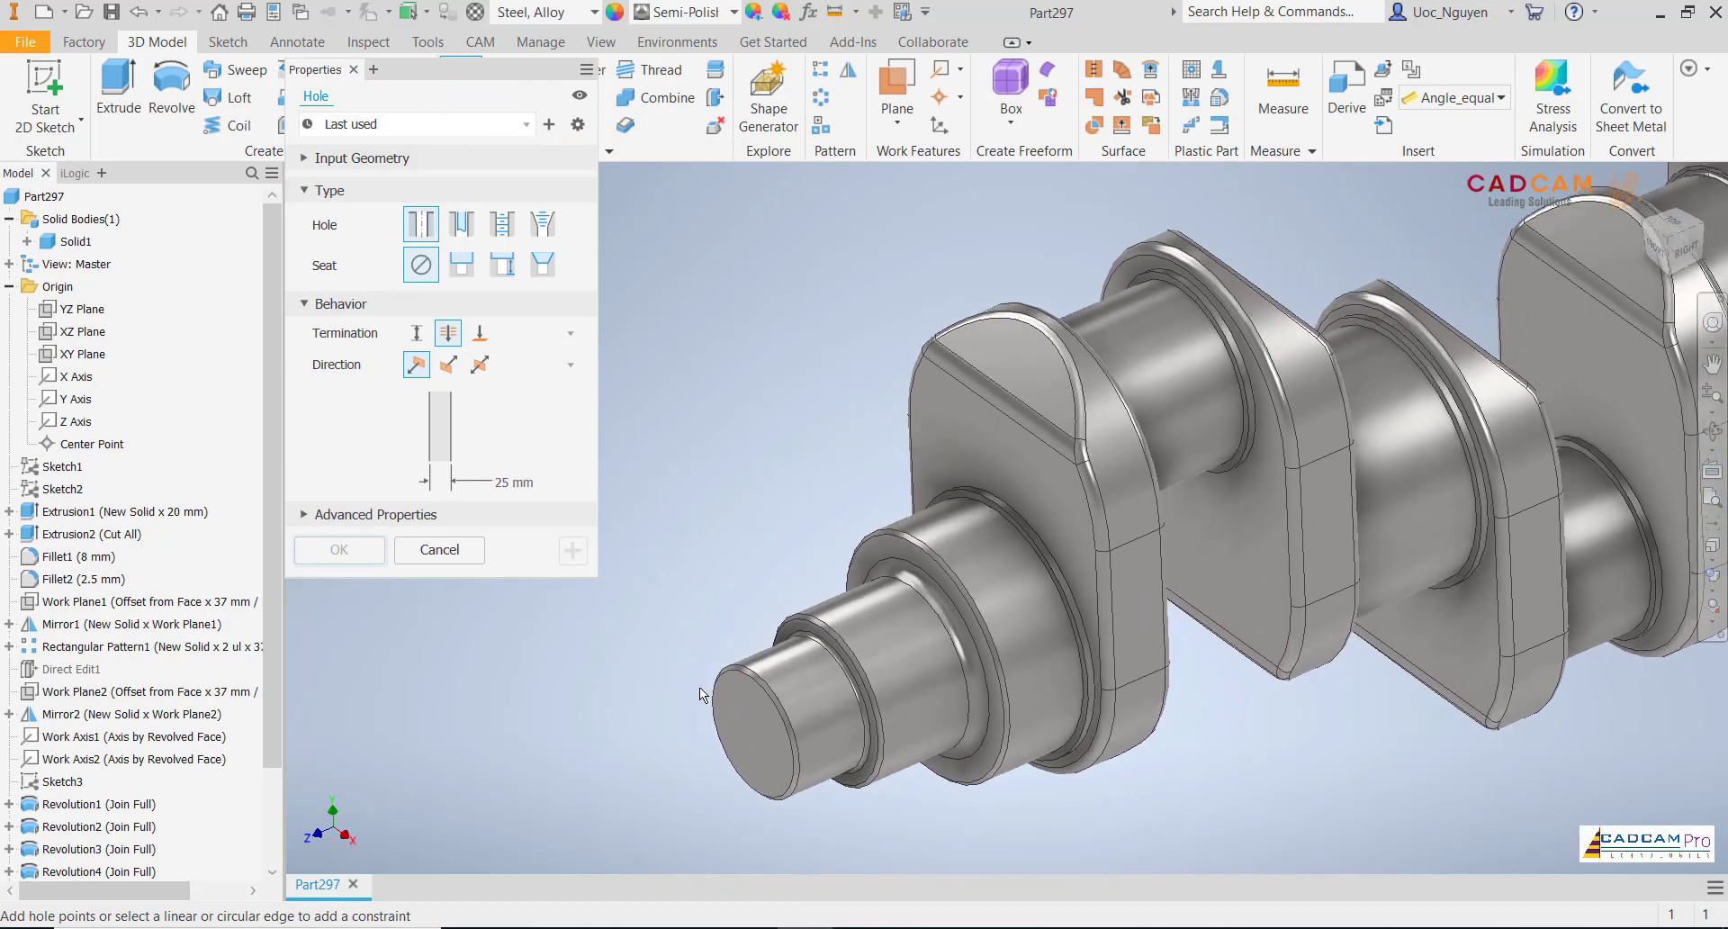
{"action": "scroll", "coordinate": [699, 688], "scroll_direction": "up", "scroll_amount": 2}
{"action": "left_click", "coordinate": [502, 225]}
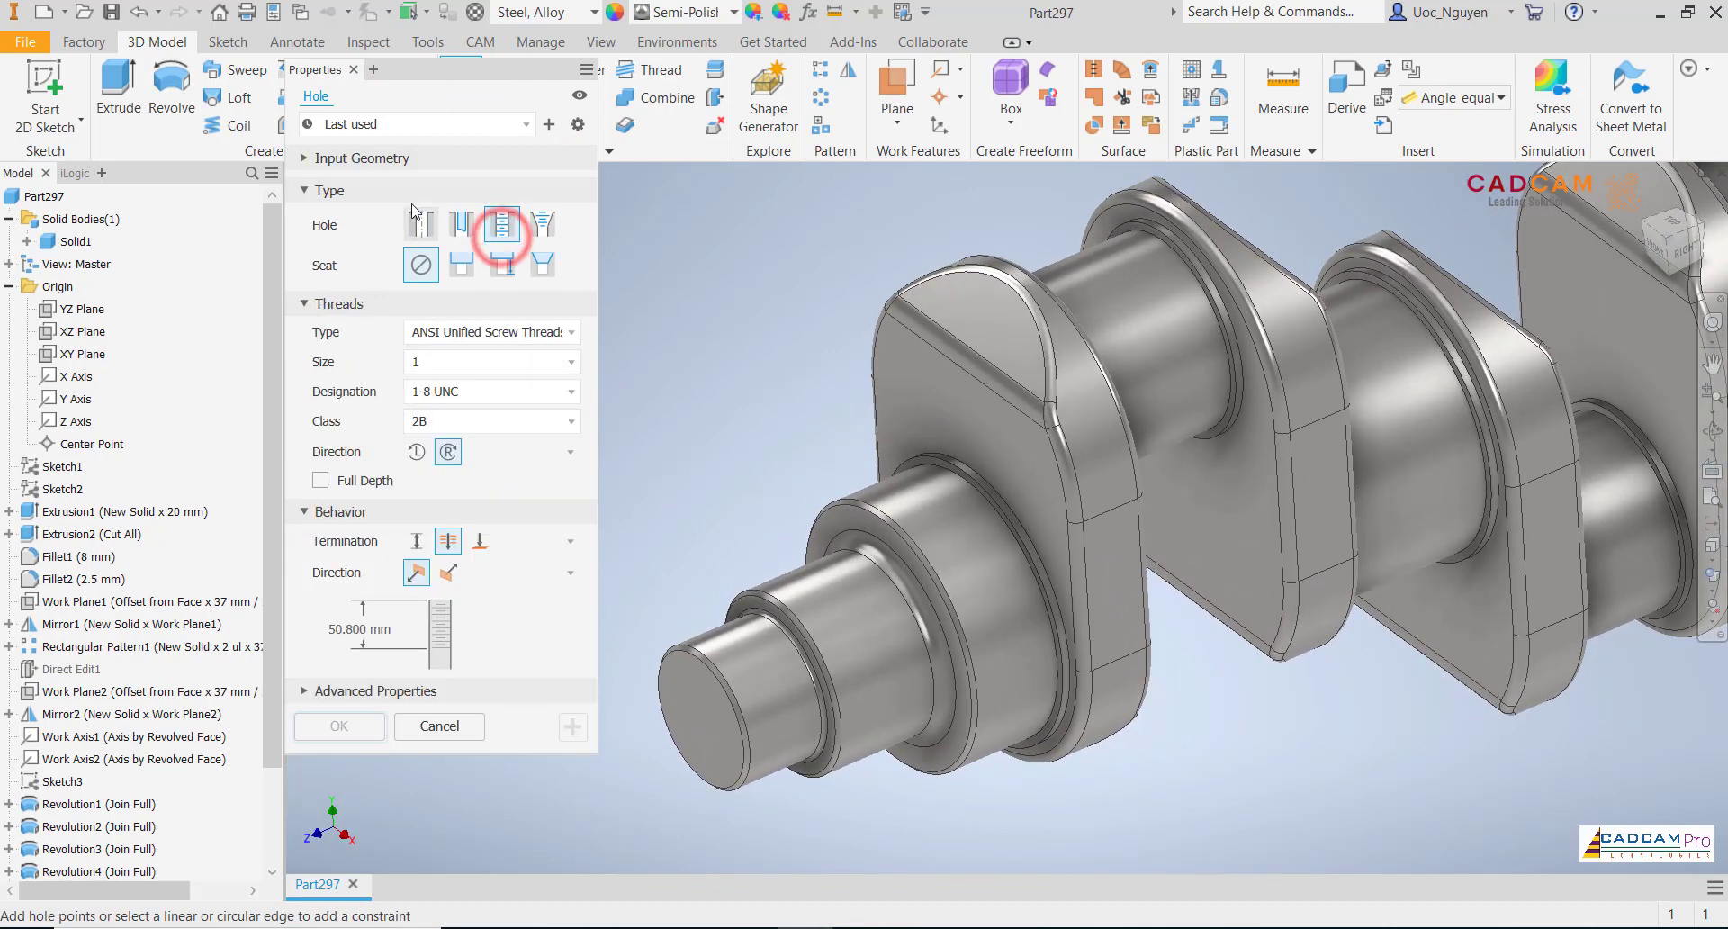
{"action": "left_click", "coordinate": [460, 333]}
{"action": "left_click", "coordinate": [457, 380]}
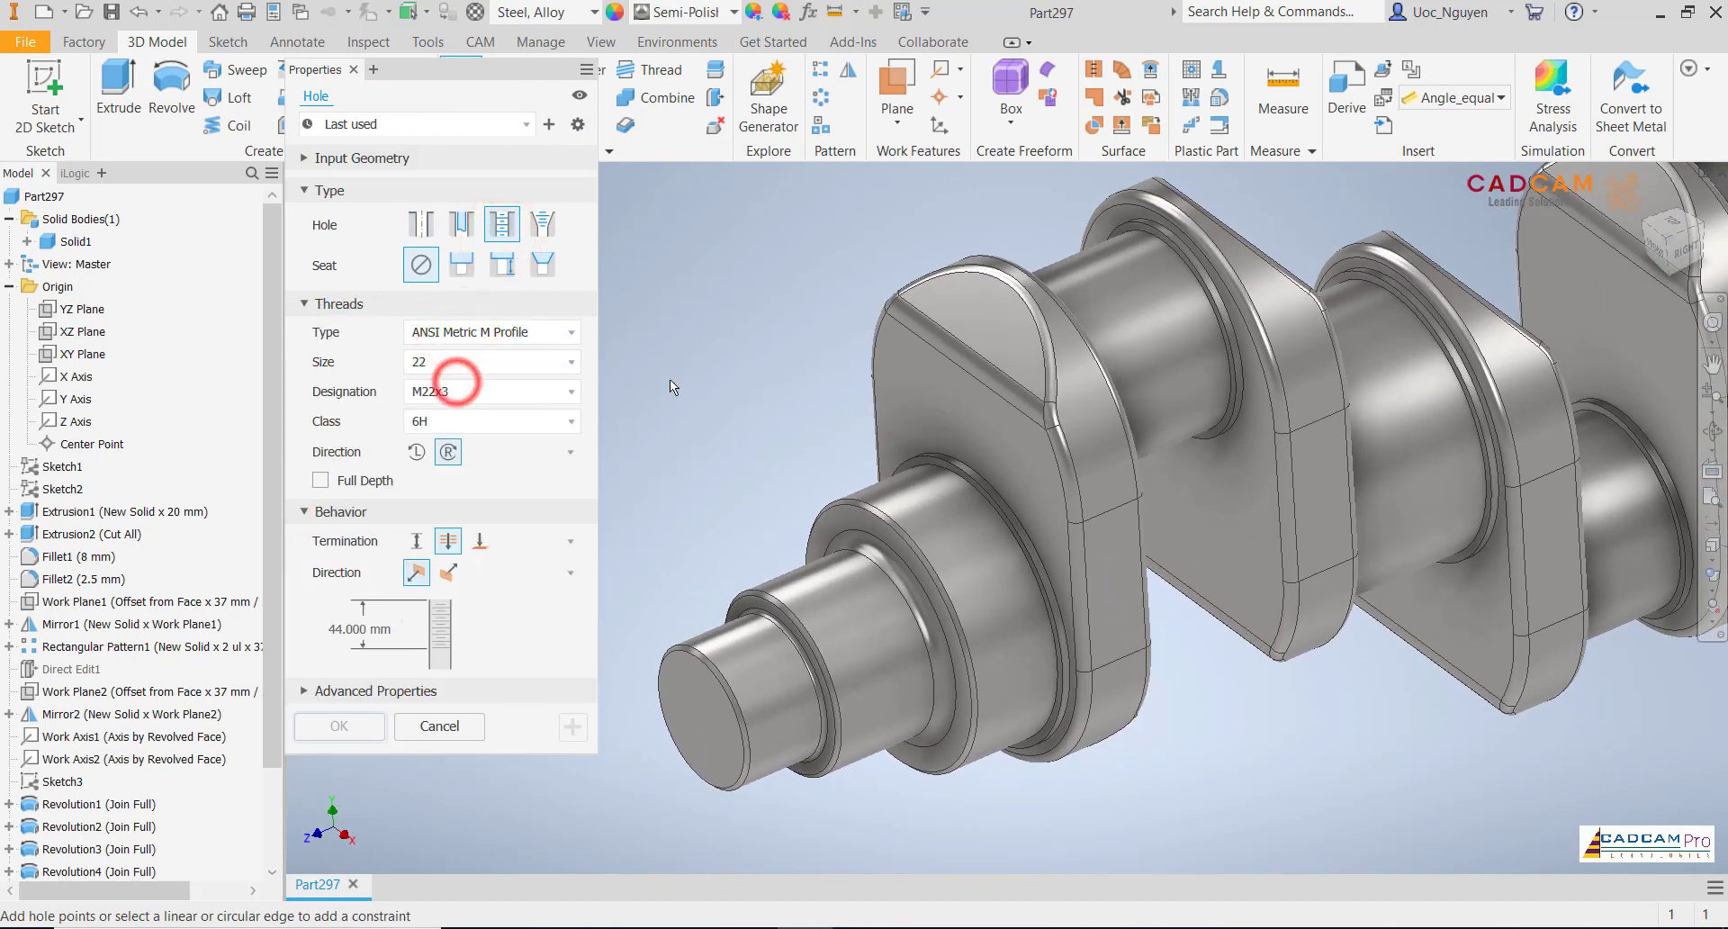
{"action": "left_click", "coordinate": [512, 361]}
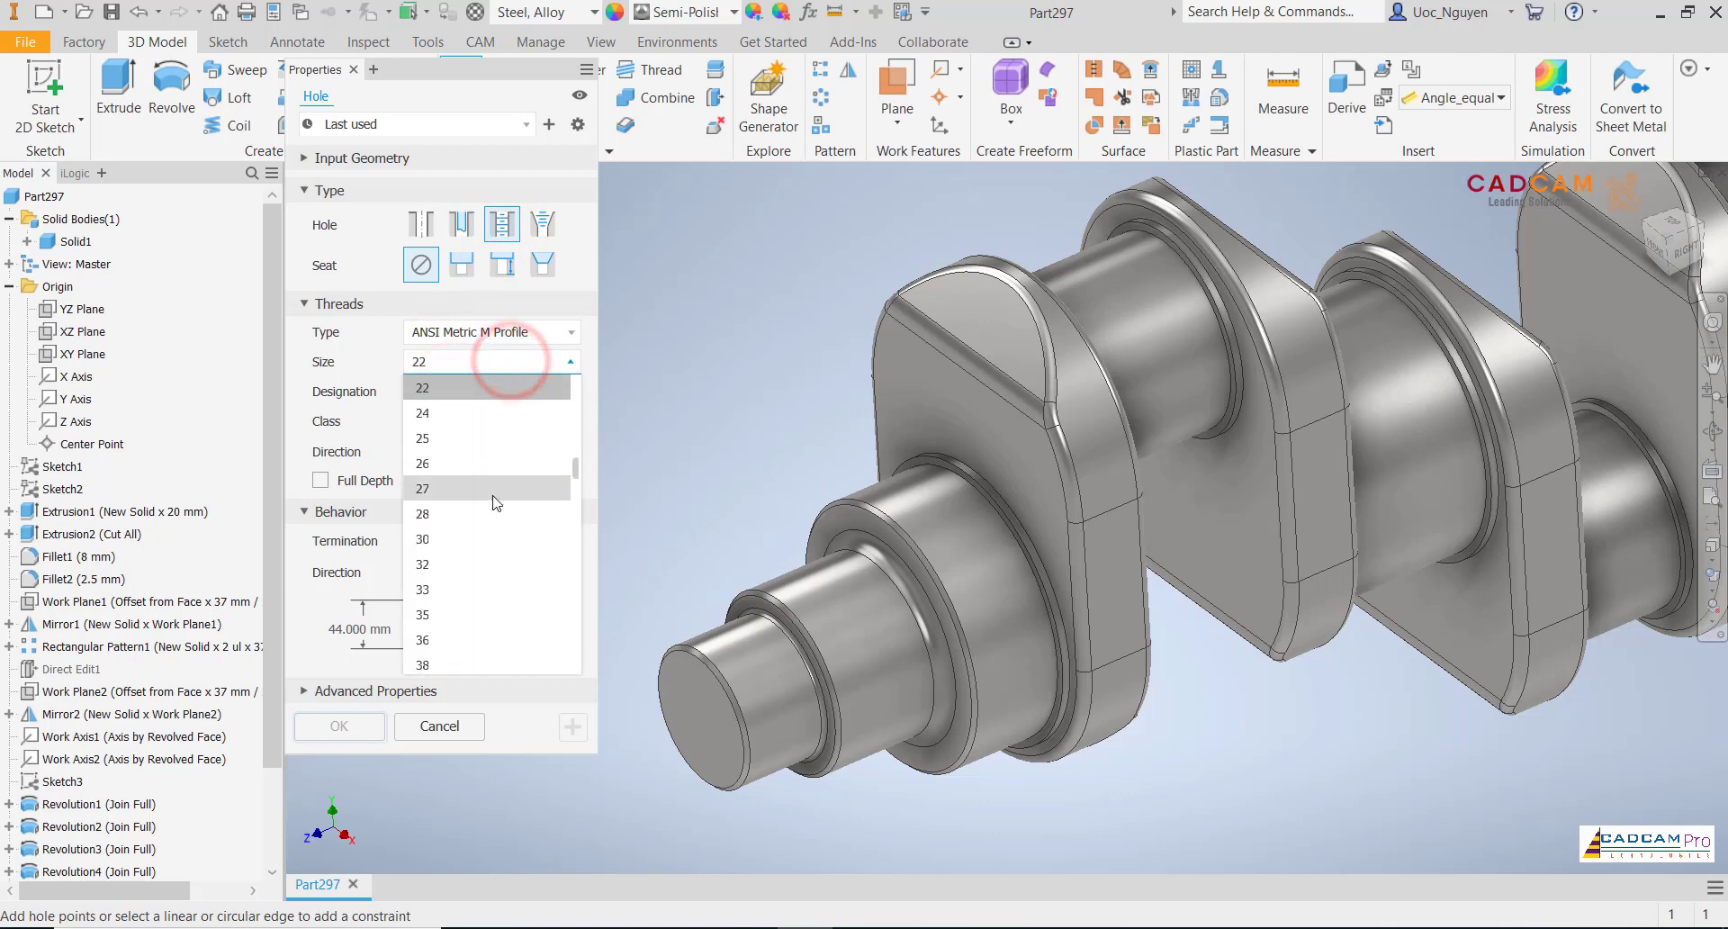
{"action": "left_click", "coordinate": [482, 434]}
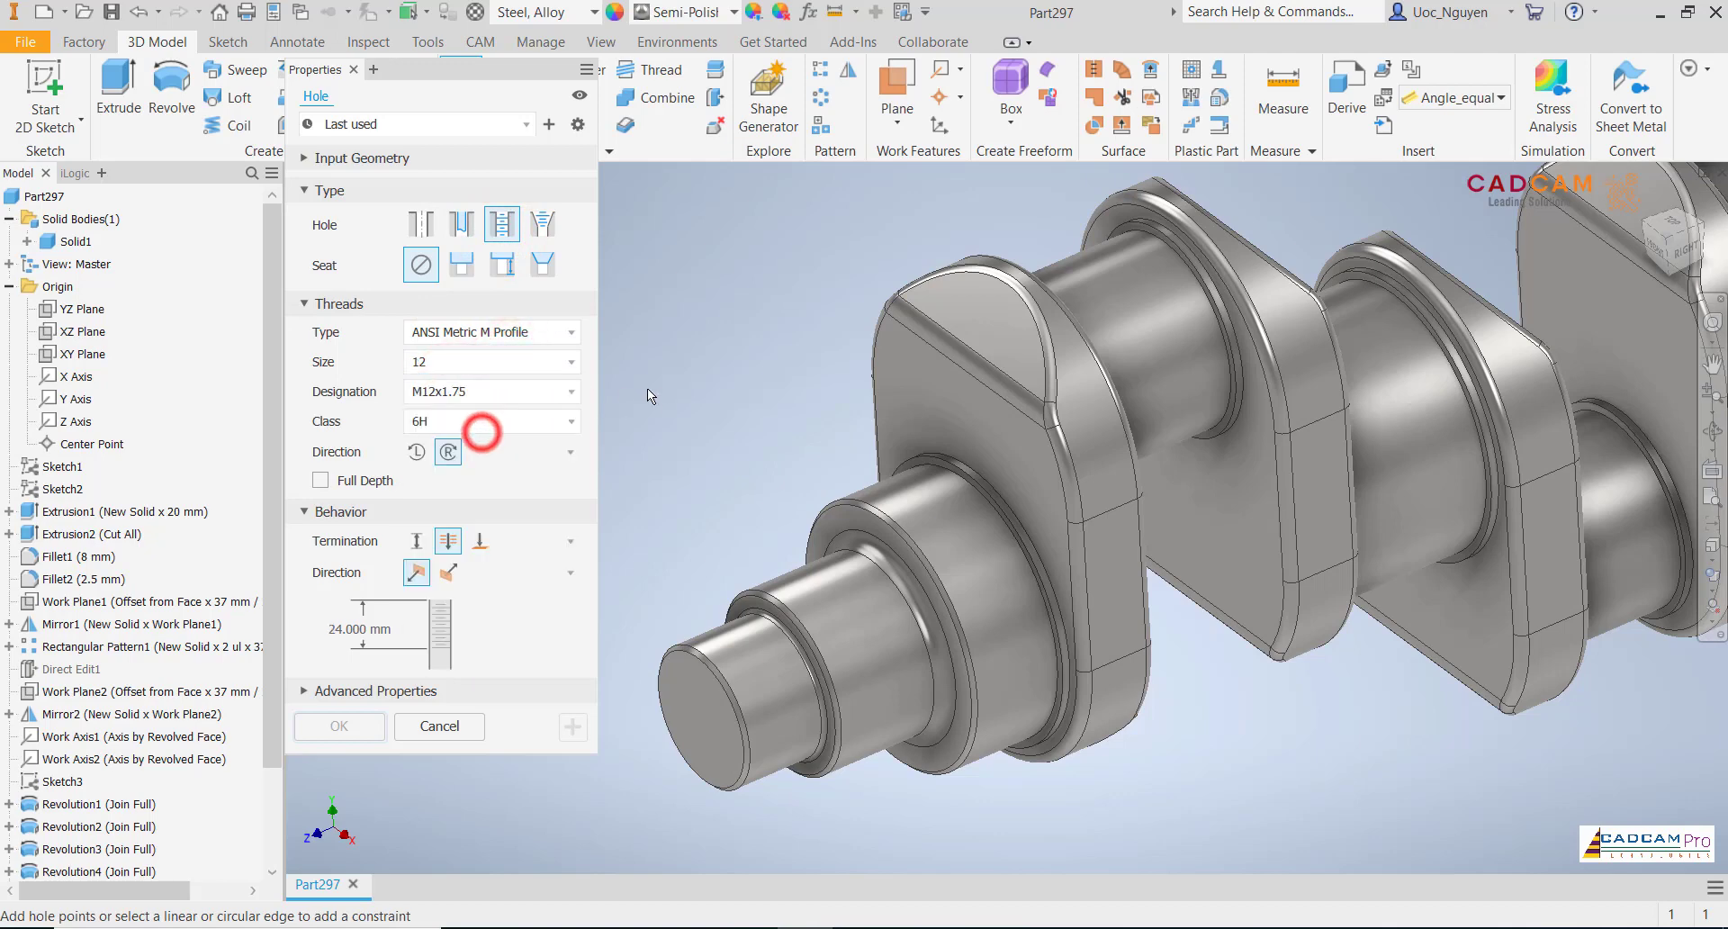
- Centre the hole on the front shaft end: Distance termination, 15 mm thread, 20 mm depth
{"action": "left_click", "coordinate": [694, 717]}
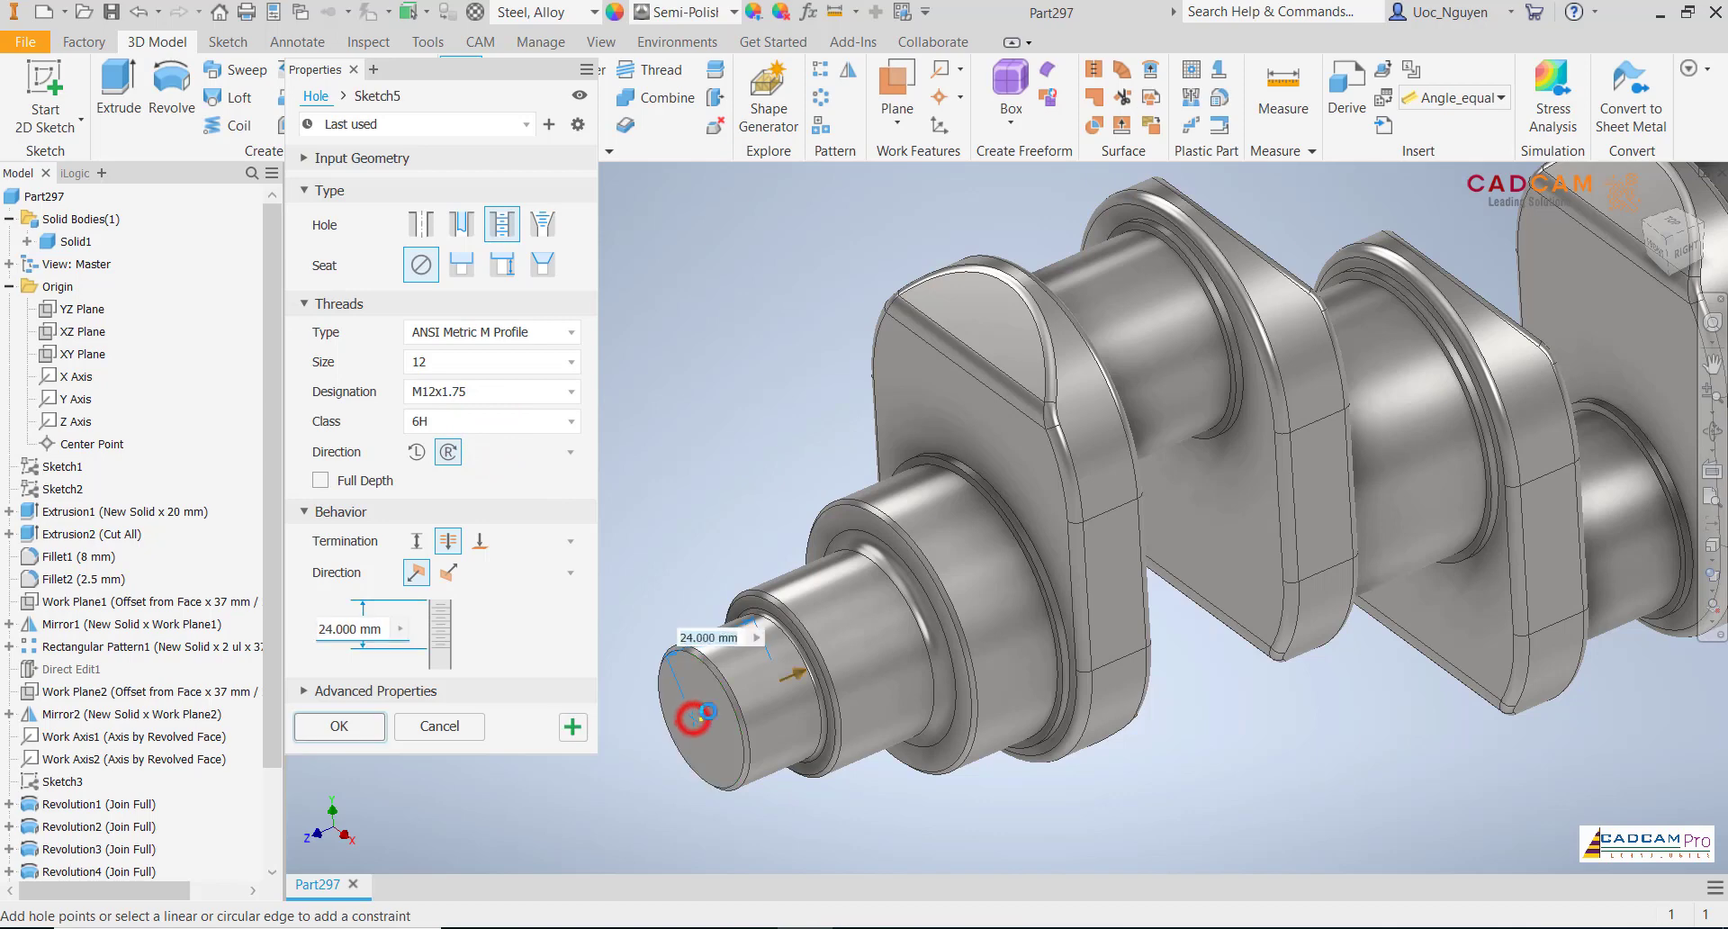
{"action": "left_click", "coordinate": [721, 690]}
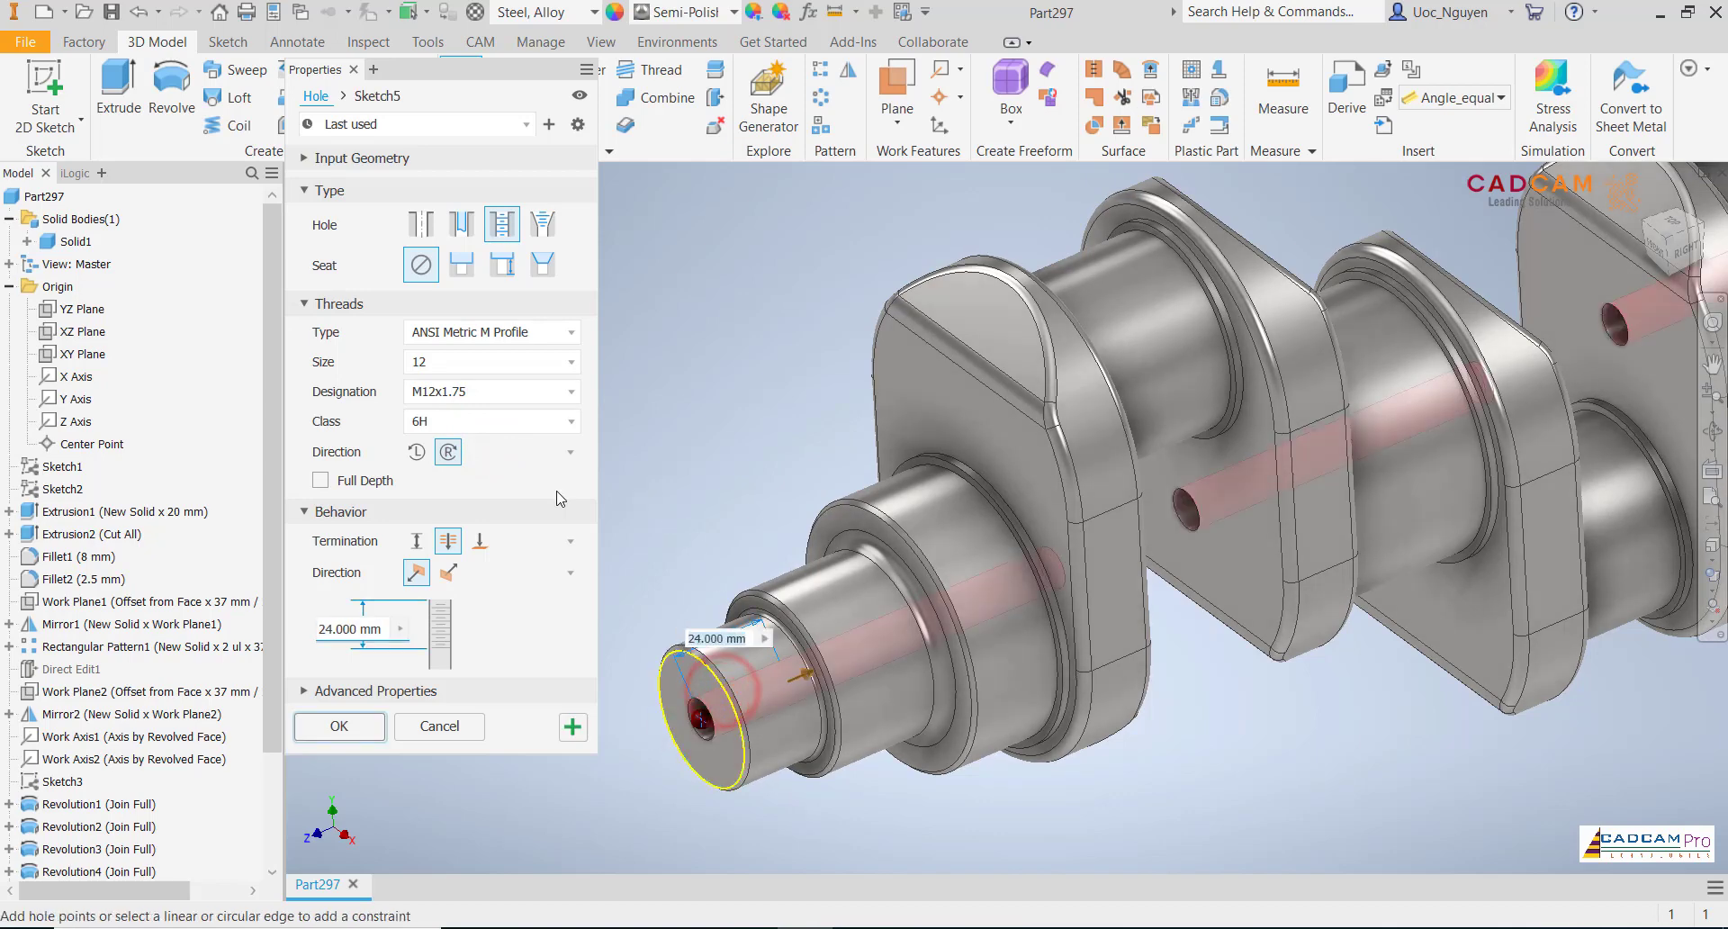
{"action": "left_click", "coordinate": [420, 542]}
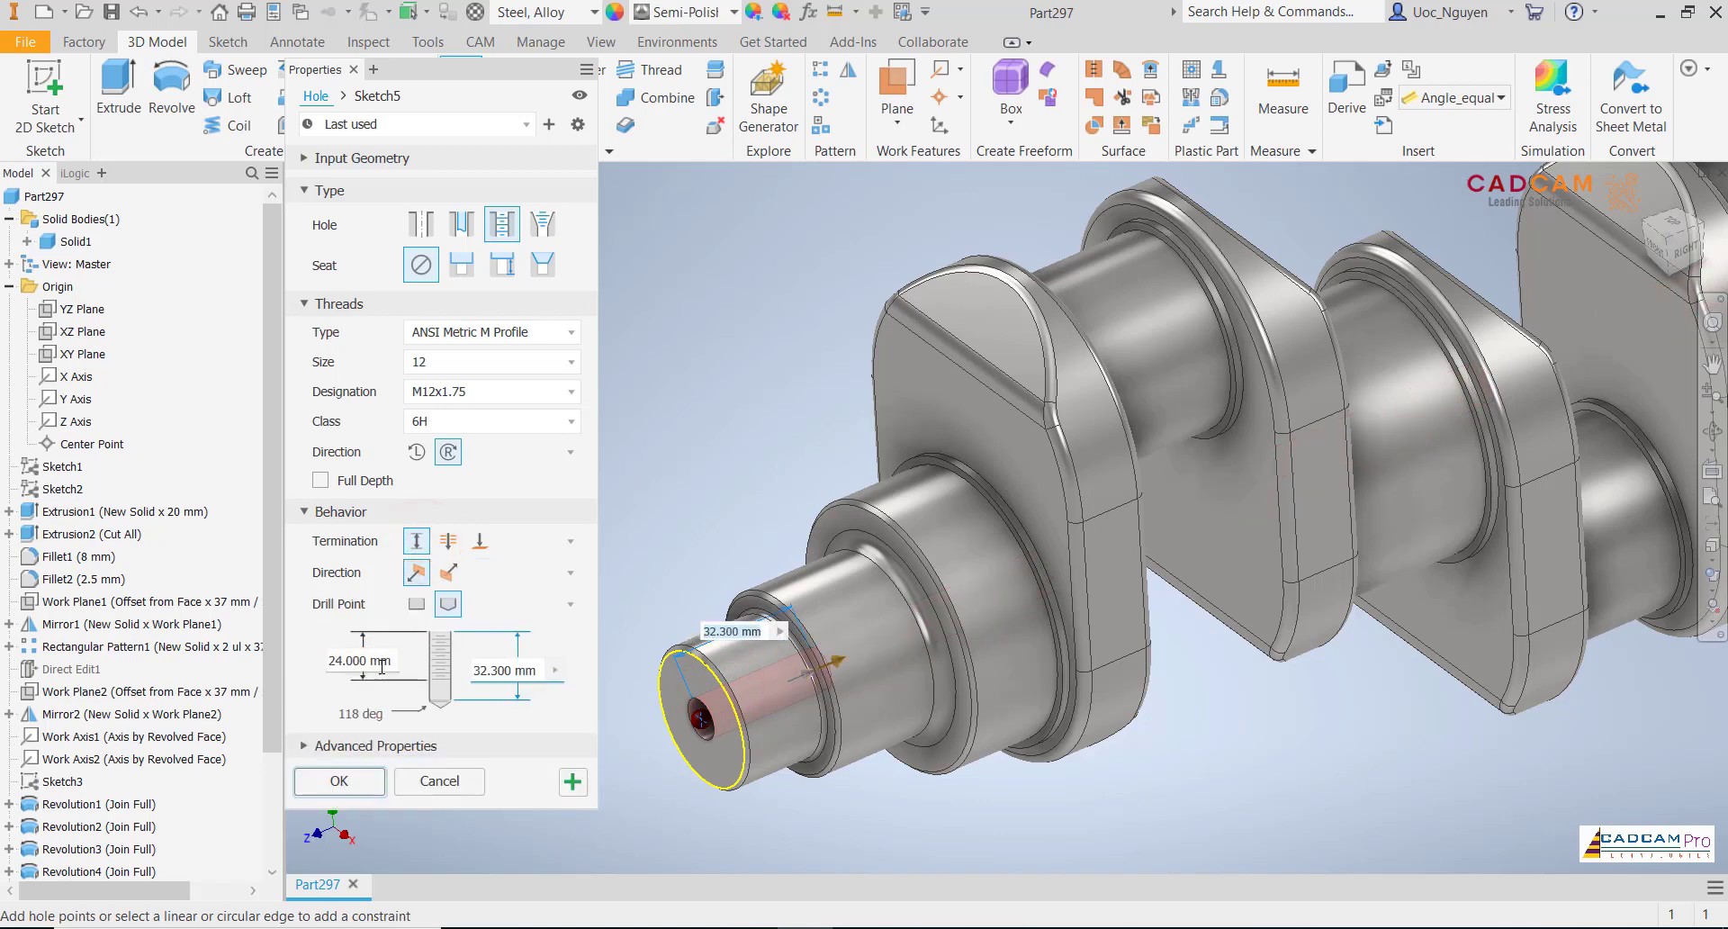
{"action": "left_click", "coordinate": [374, 666]}
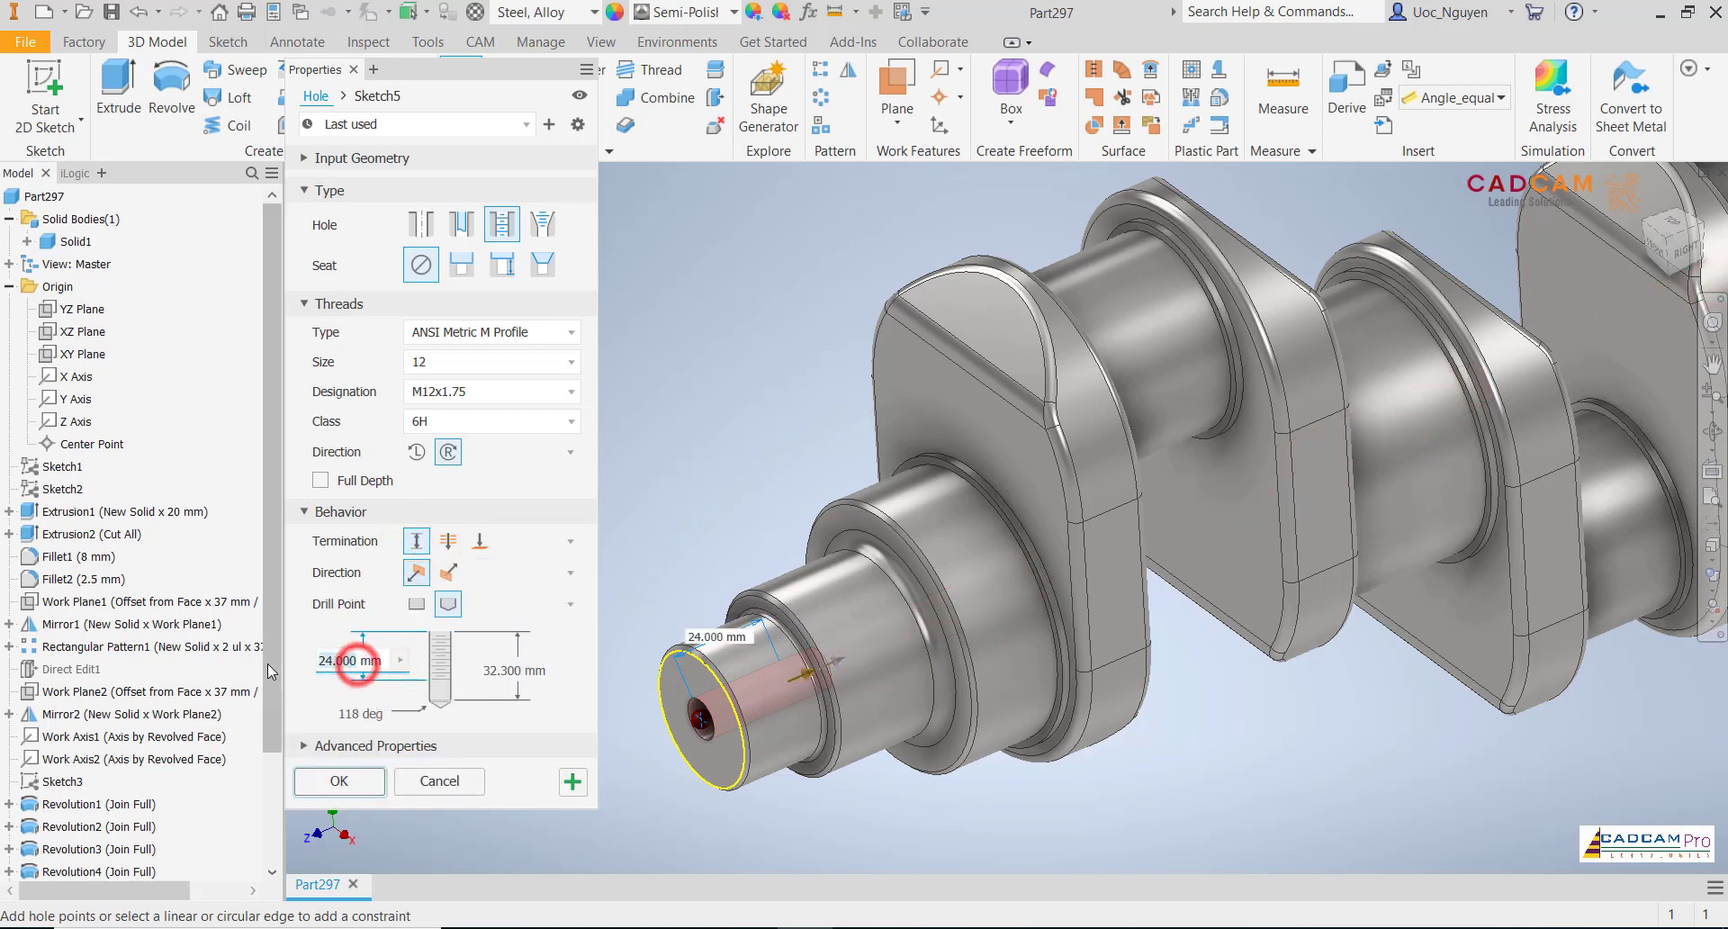
{"action": "type", "text": "15"}
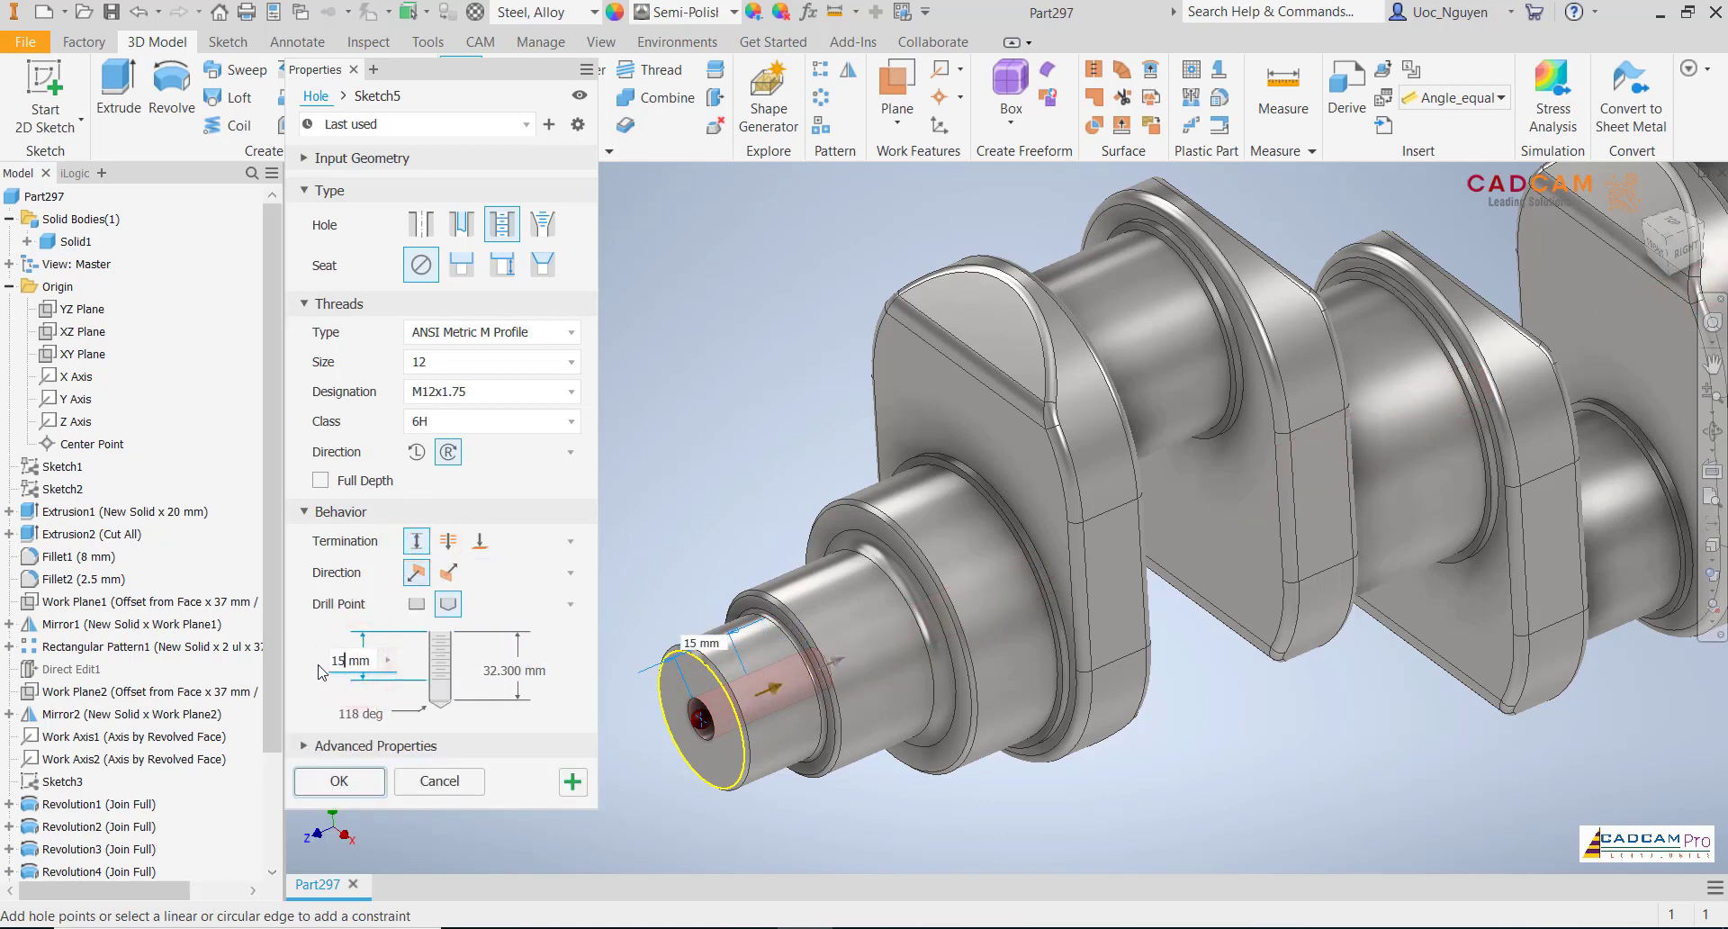
{"action": "left_click", "coordinate": [498, 675]}
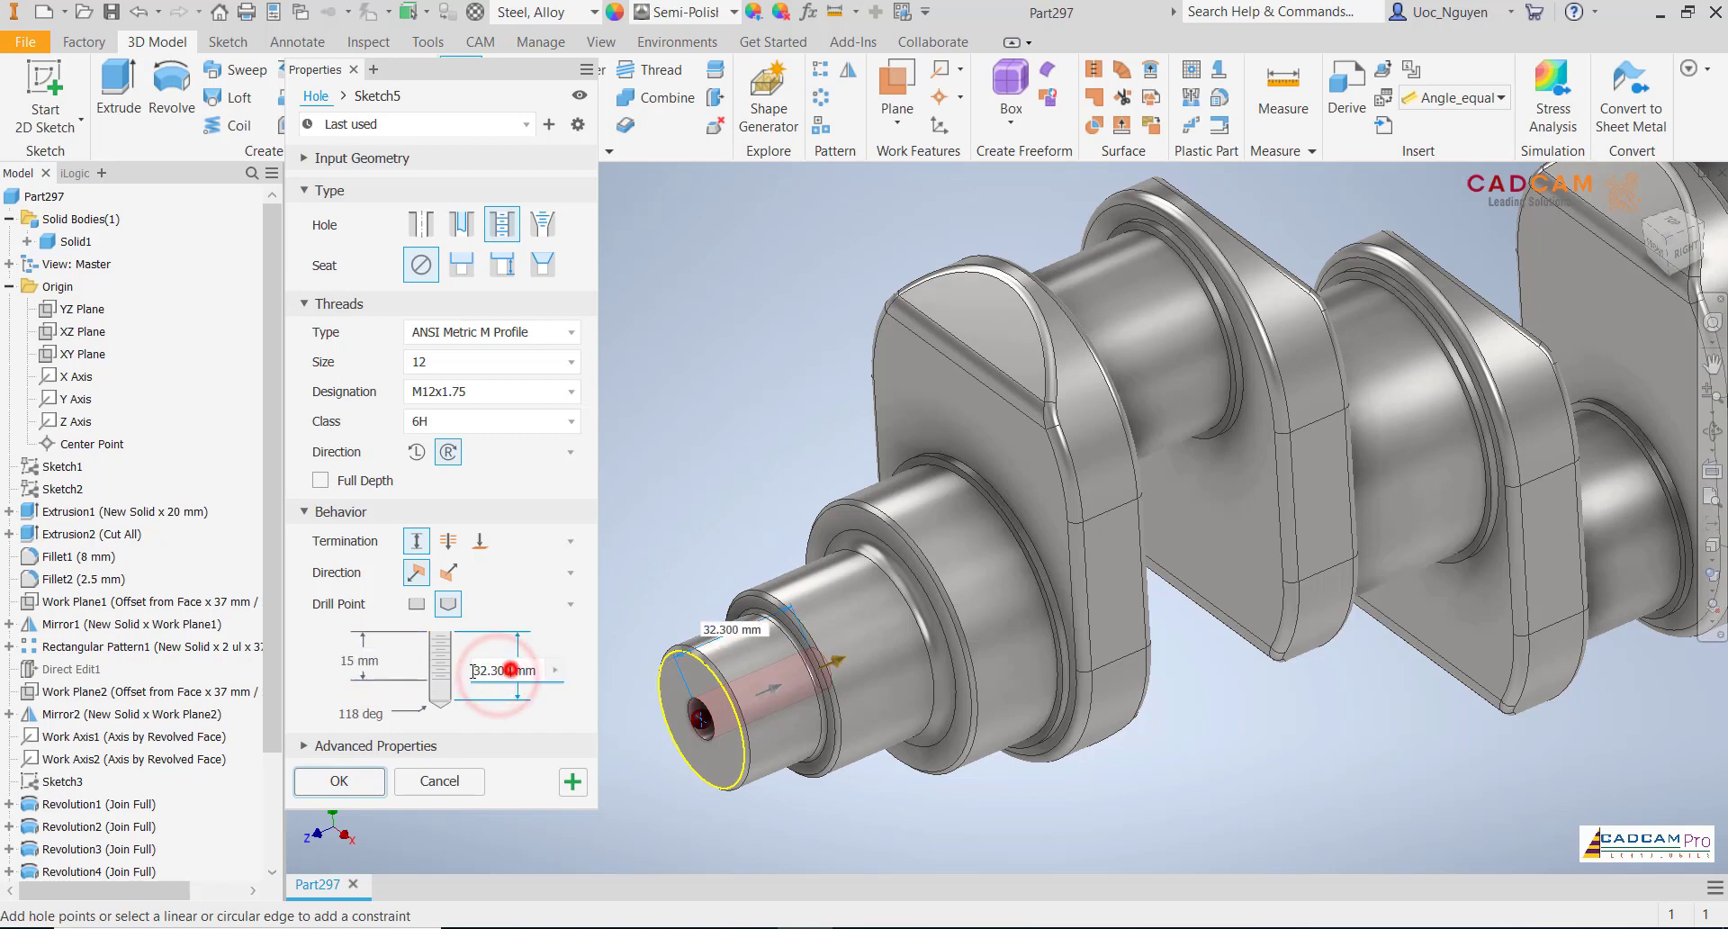
{"action": "type", "text": "20"}
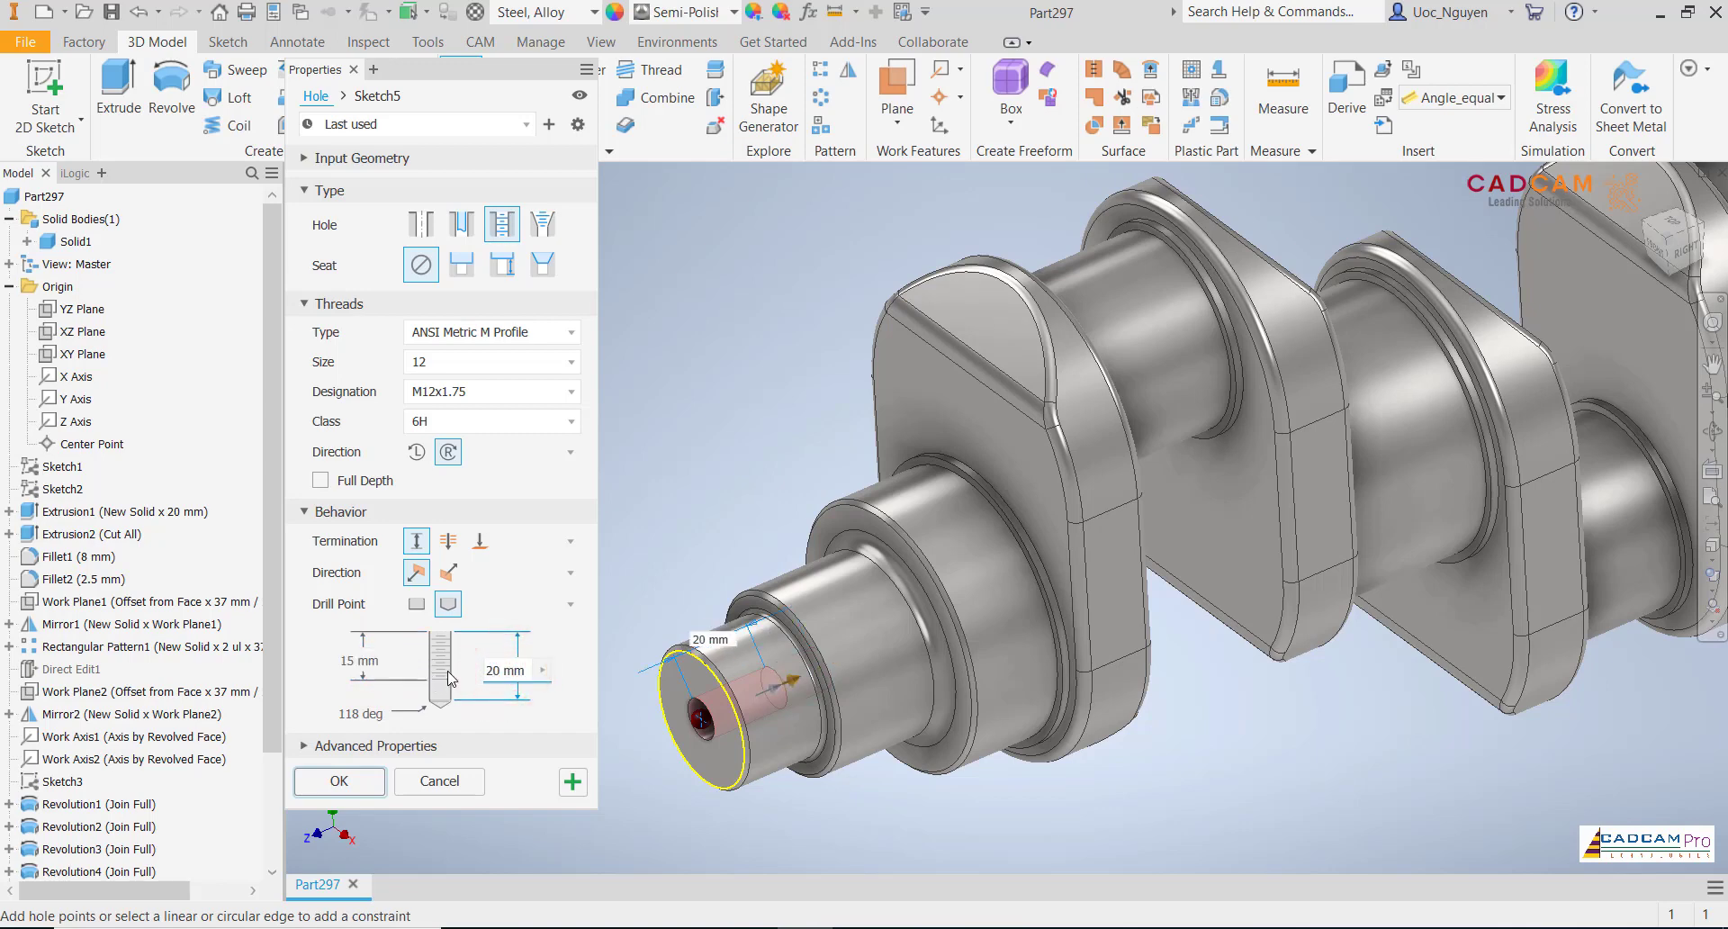
{"action": "key", "text": "F5"}
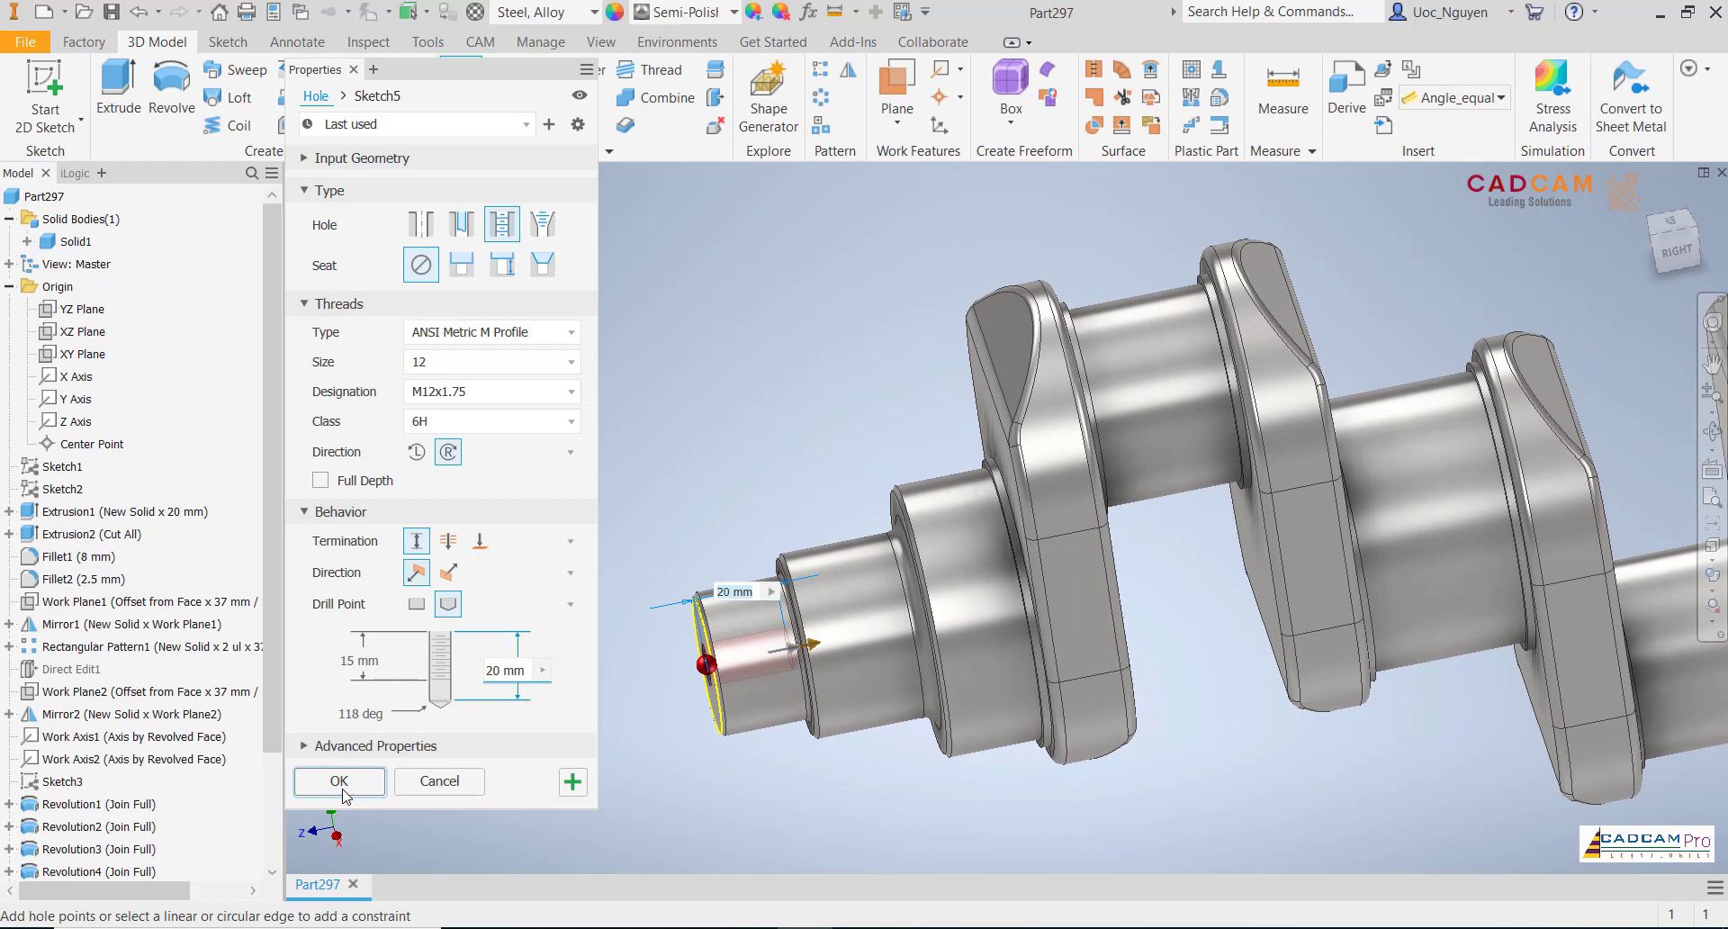
{"action": "left_click", "coordinate": [340, 781]}
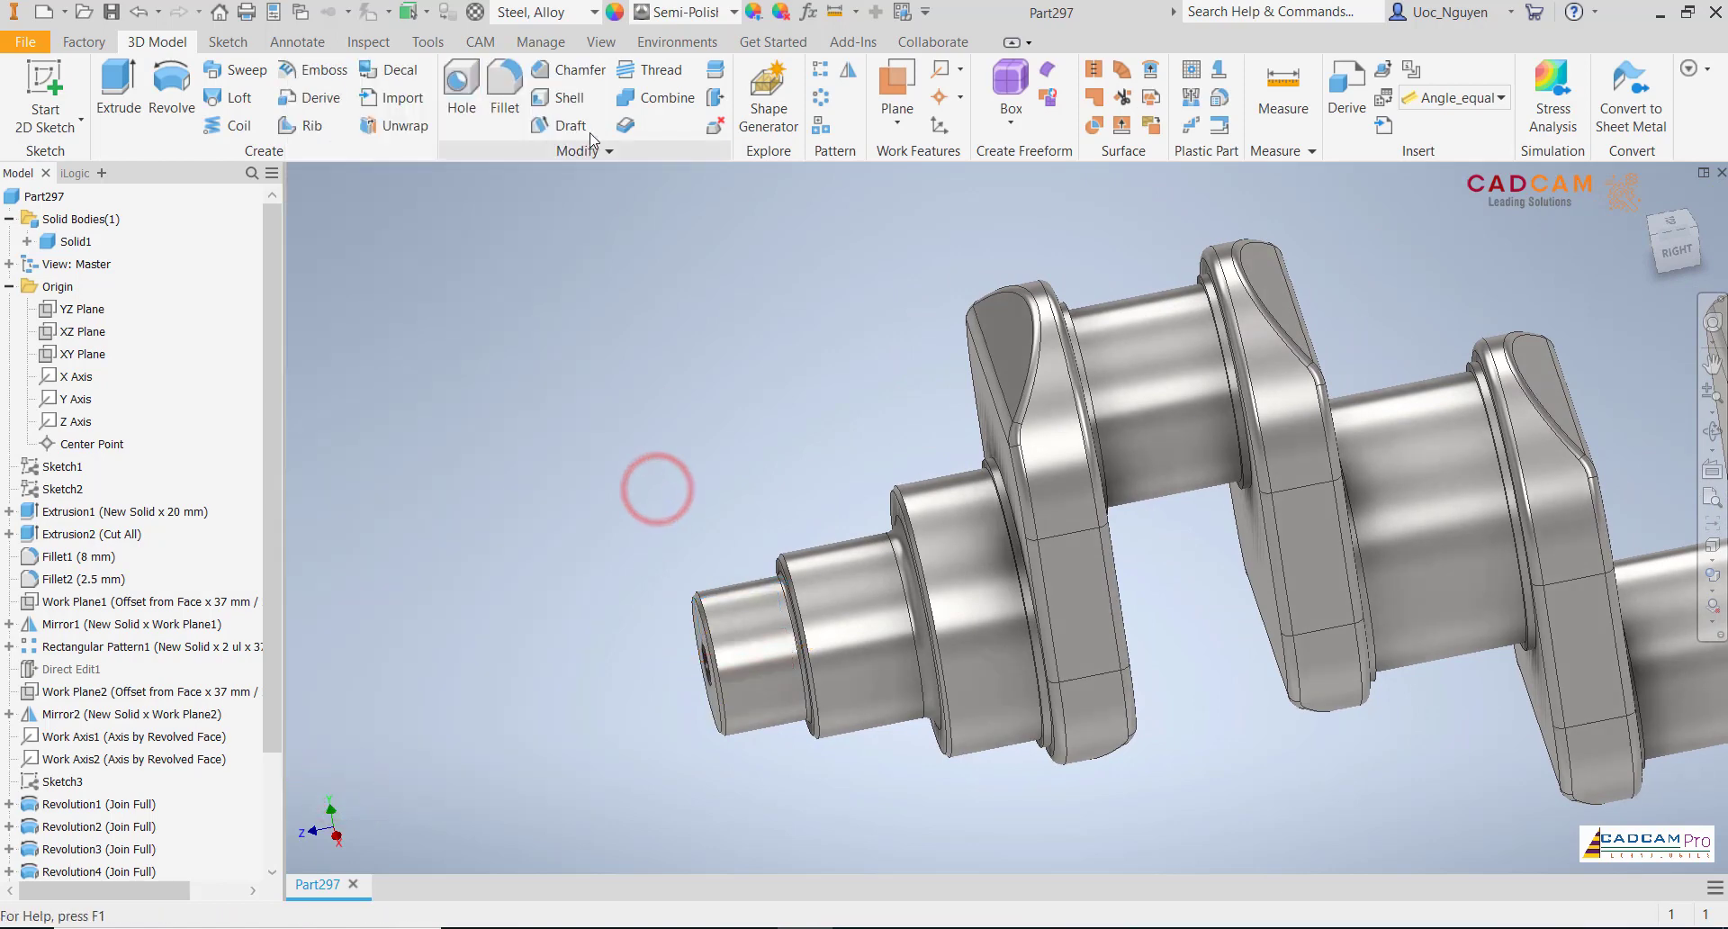
- Chamfer the threaded hole's edge at the shaft end by 1 mm
{"action": "left_click", "coordinate": [557, 81]}
{"action": "double_click", "coordinate": [576, 369]}
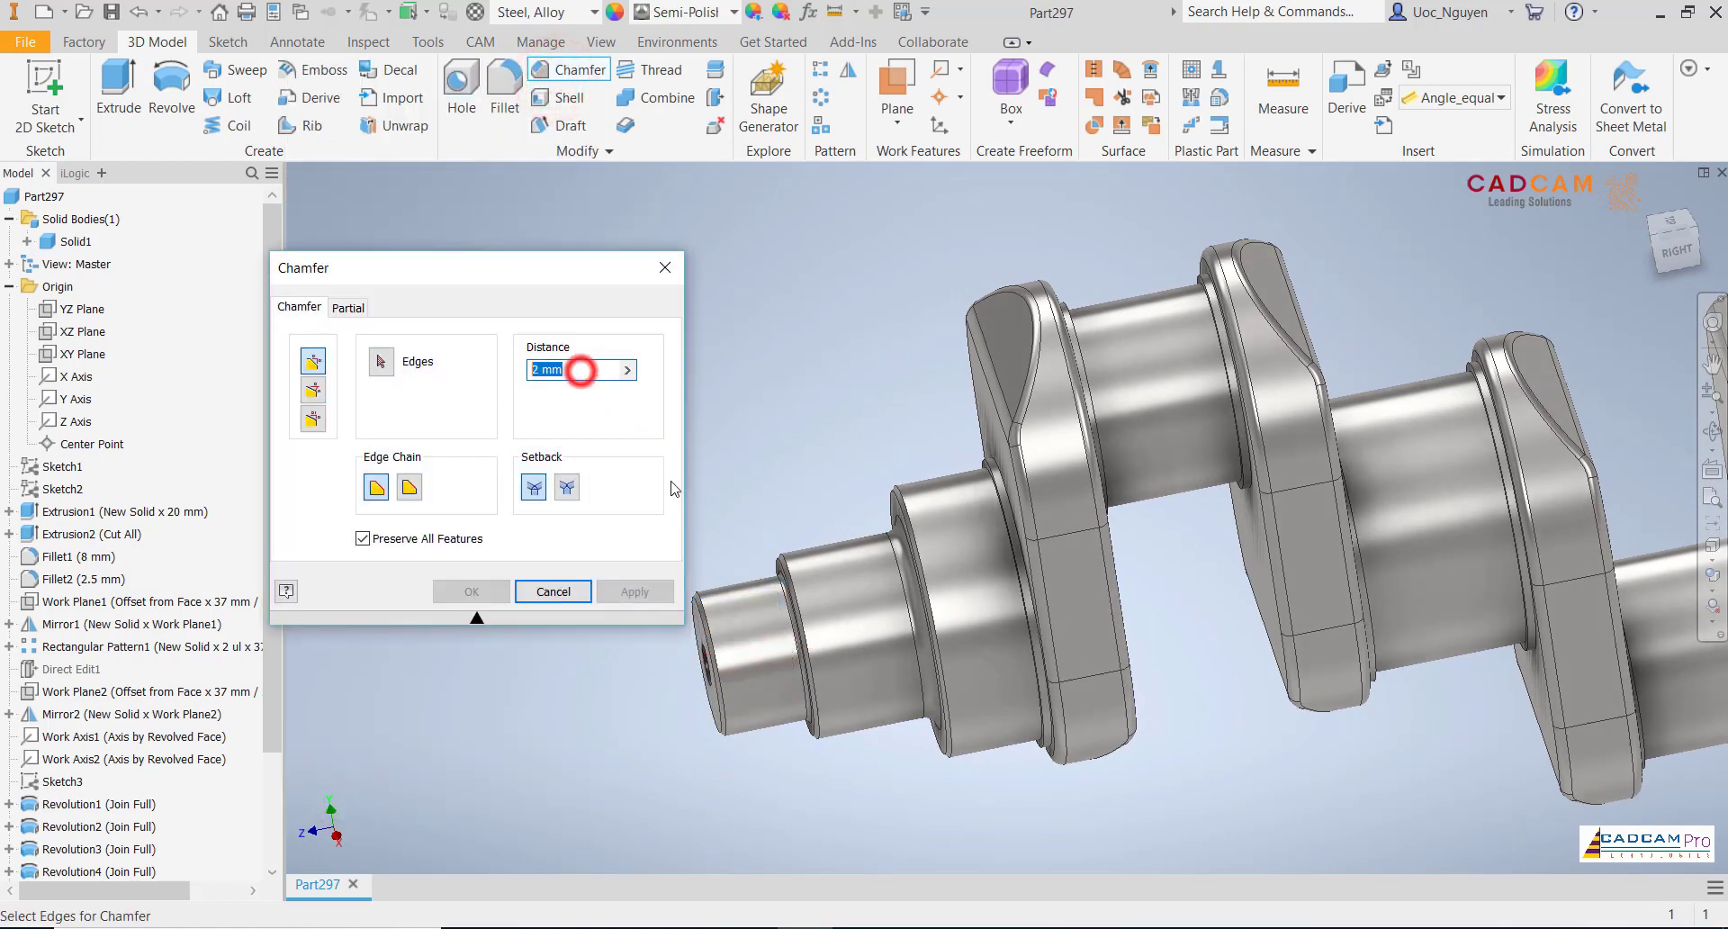
{"action": "type", "text": "1"}
{"action": "scroll", "coordinate": [673, 682], "scroll_direction": "up", "scroll_amount": 3}
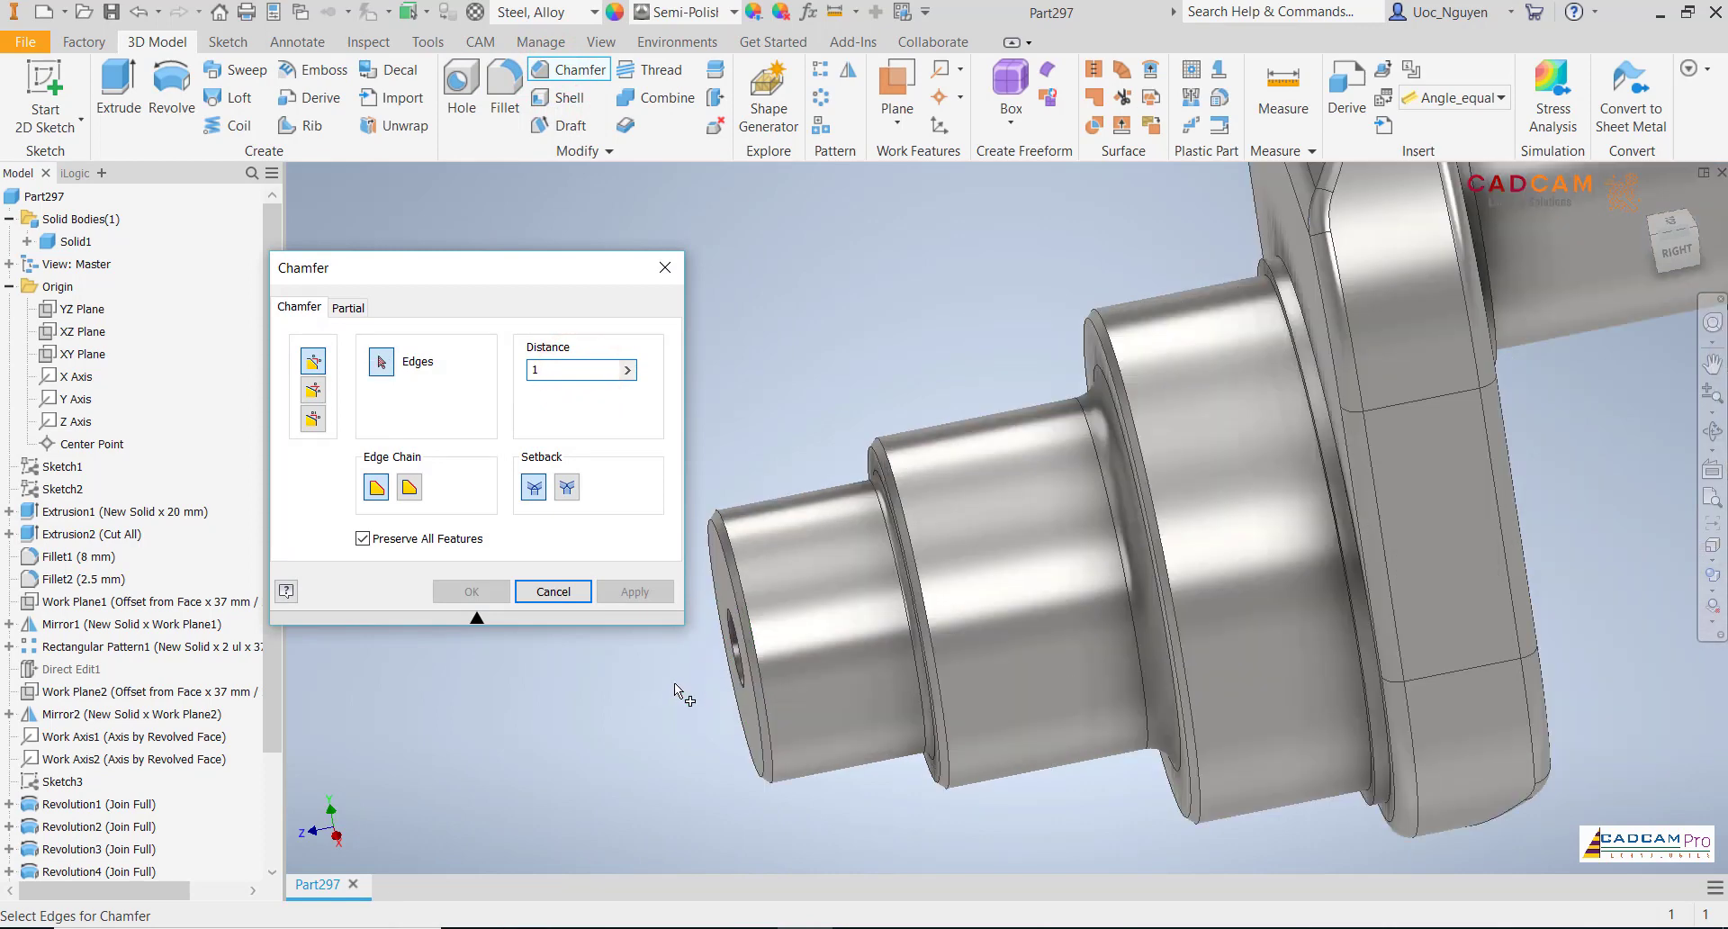
{"action": "left_click", "coordinate": [731, 622]}
{"action": "scroll", "coordinate": [612, 697], "scroll_direction": "down", "scroll_amount": 3}
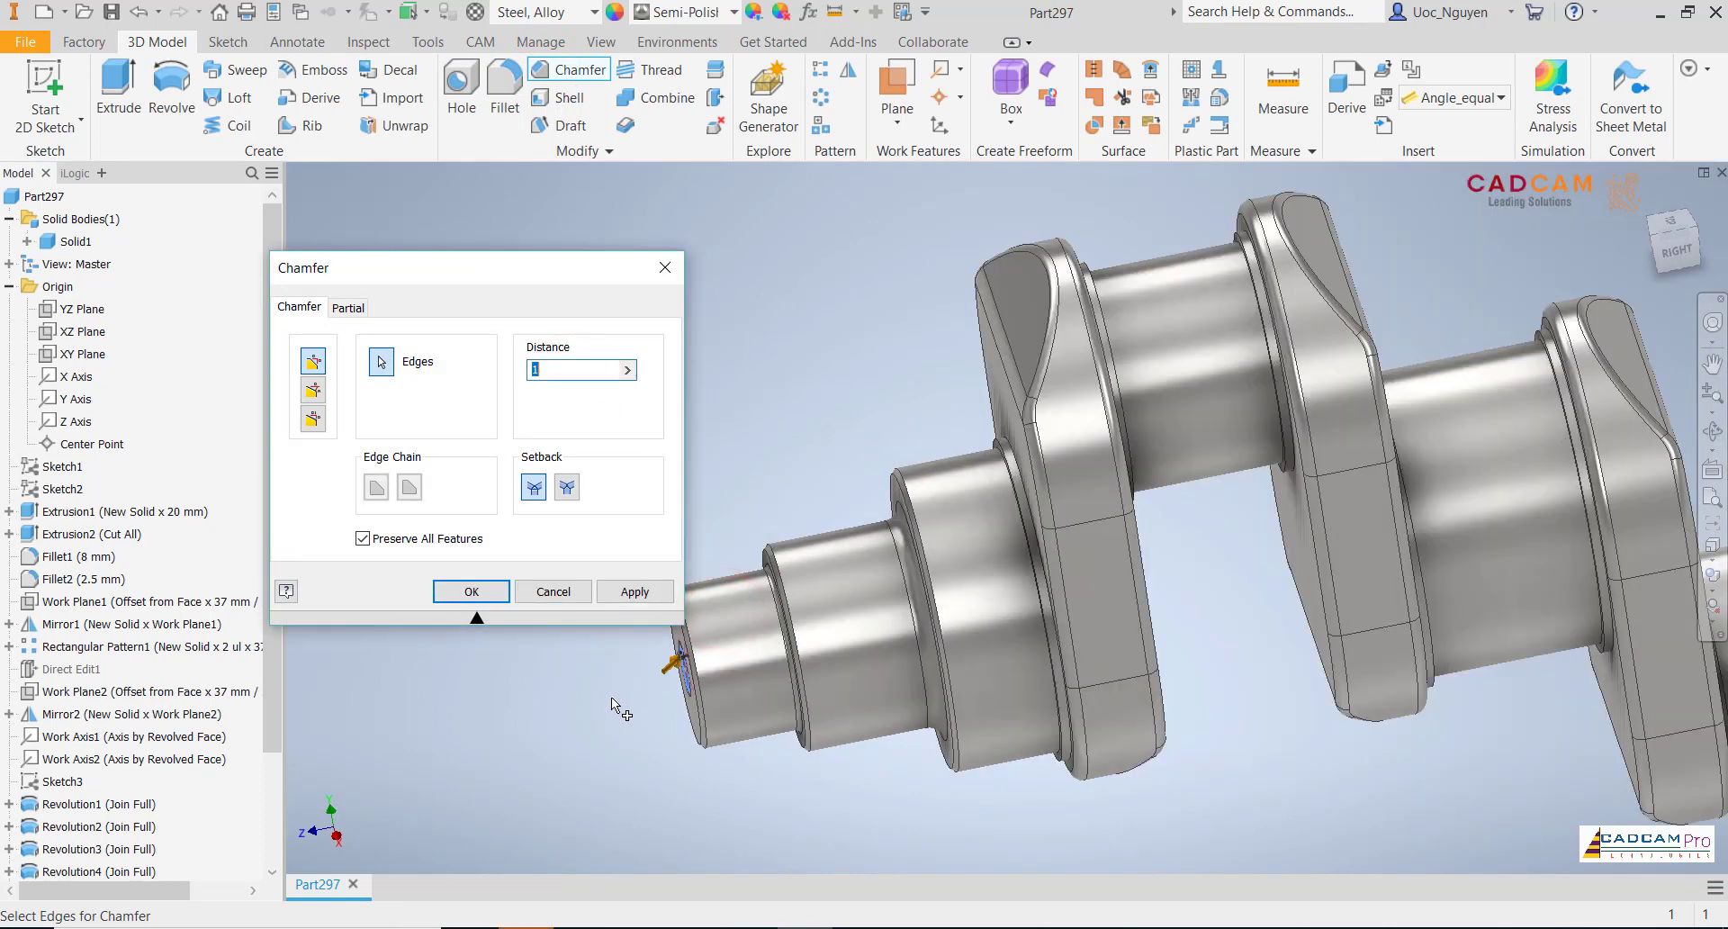
{"action": "scroll", "coordinate": [613, 699], "scroll_direction": "up", "scroll_amount": 3}
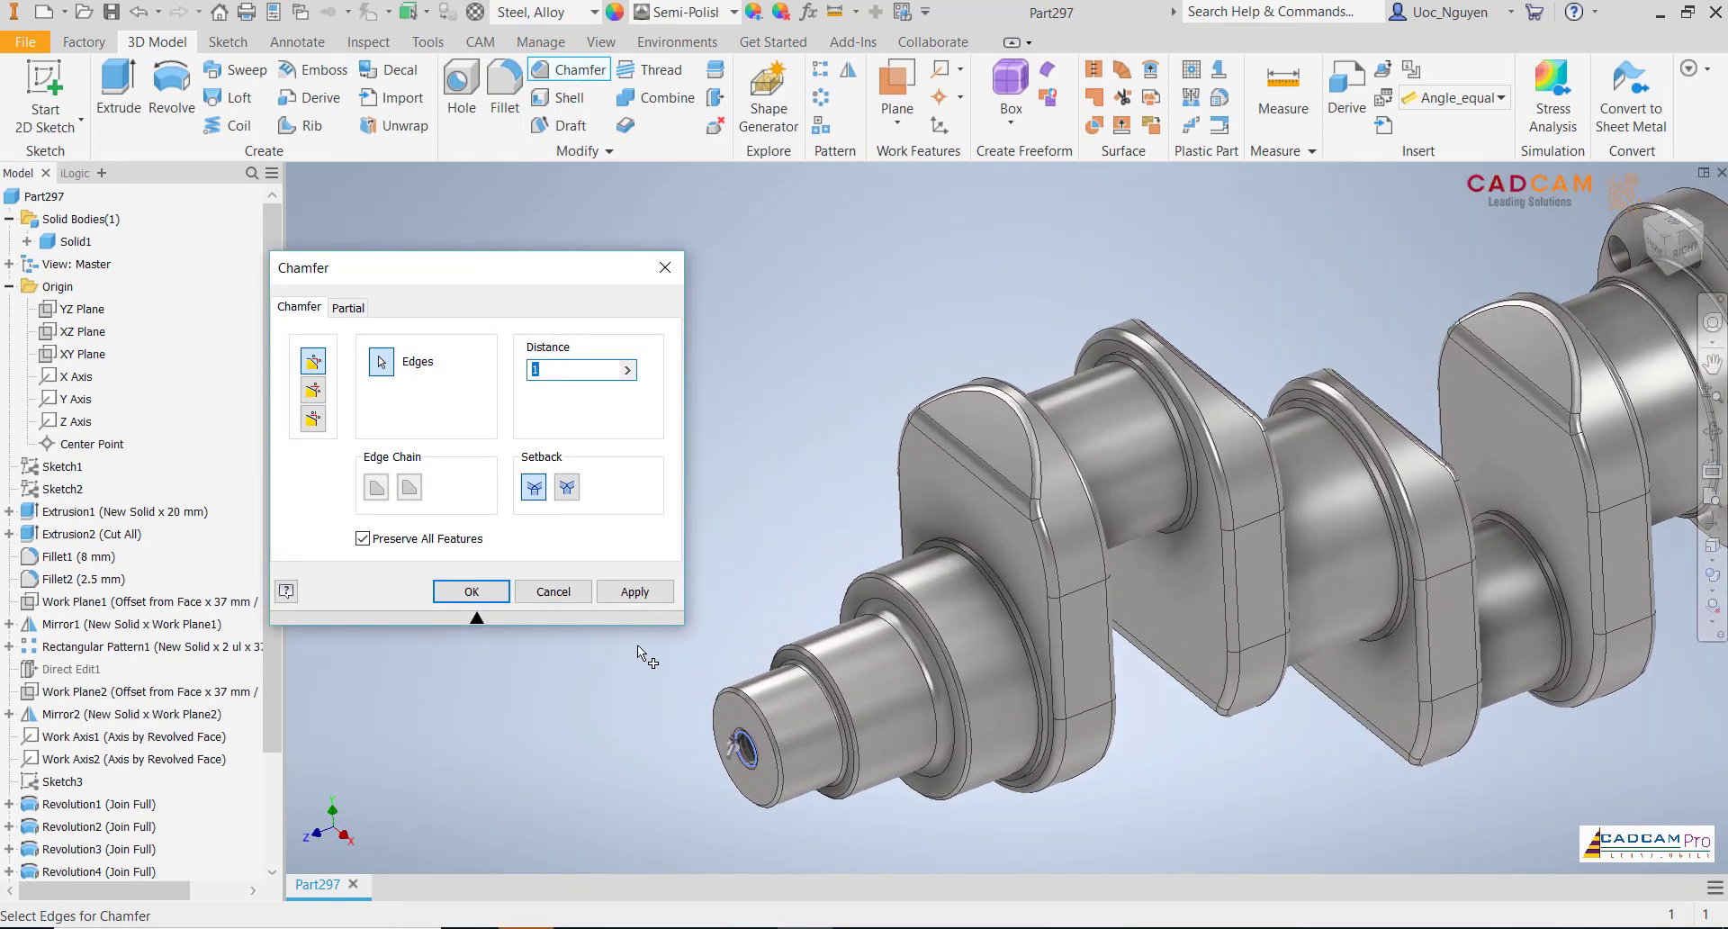
{"action": "left_click", "coordinate": [497, 594]}
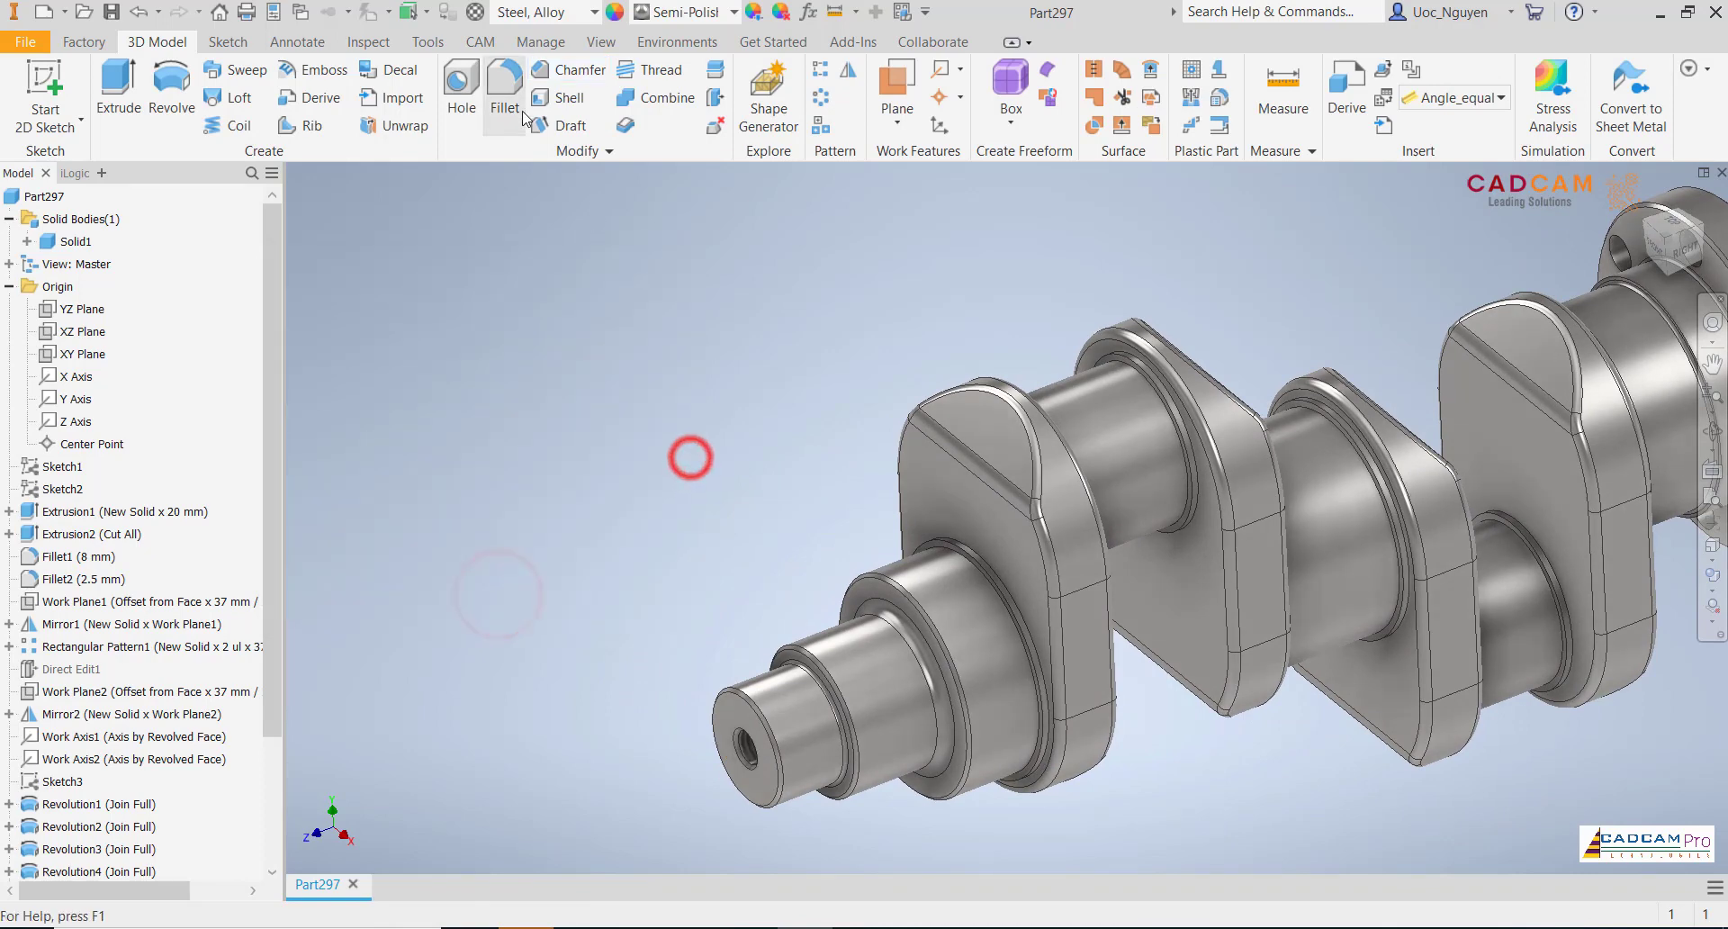
- Set a 2 mm fillet radius and select the first three journal-to-web edges
{"action": "left_click", "coordinate": [506, 99]}
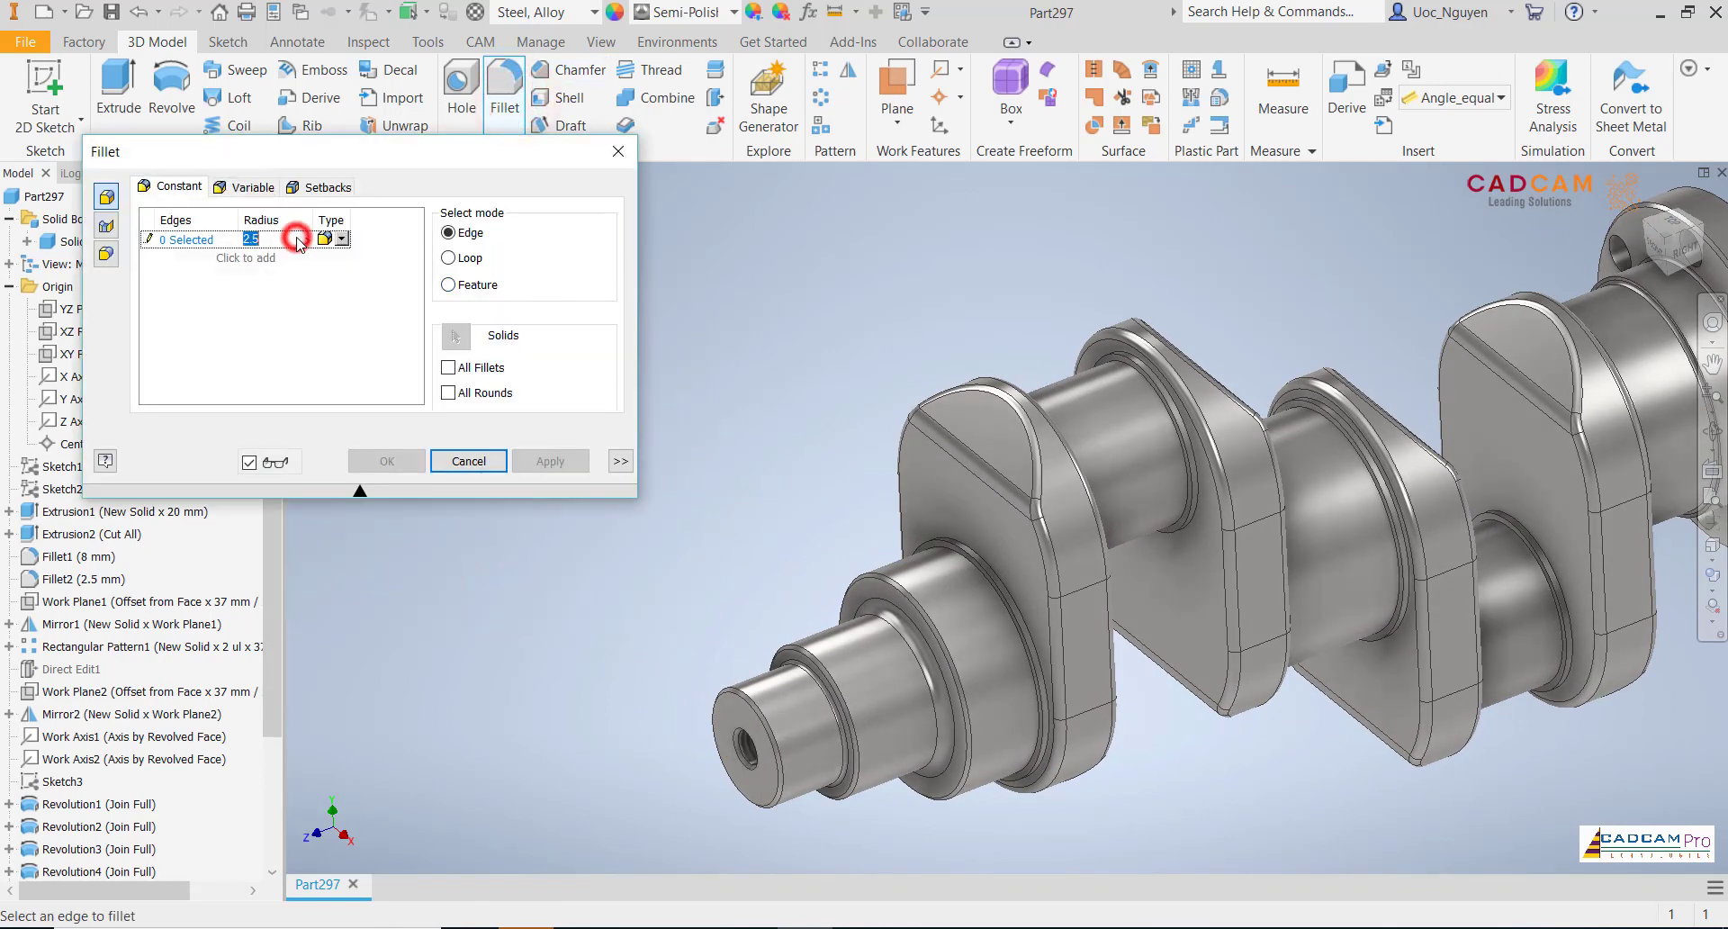
{"action": "type", "text": "1"}
{"action": "left_click", "coordinate": [734, 295]}
{"action": "scroll", "coordinate": [963, 517], "scroll_direction": "down", "scroll_amount": 3}
{"action": "scroll", "coordinate": [964, 518], "scroll_direction": "down", "scroll_amount": 3}
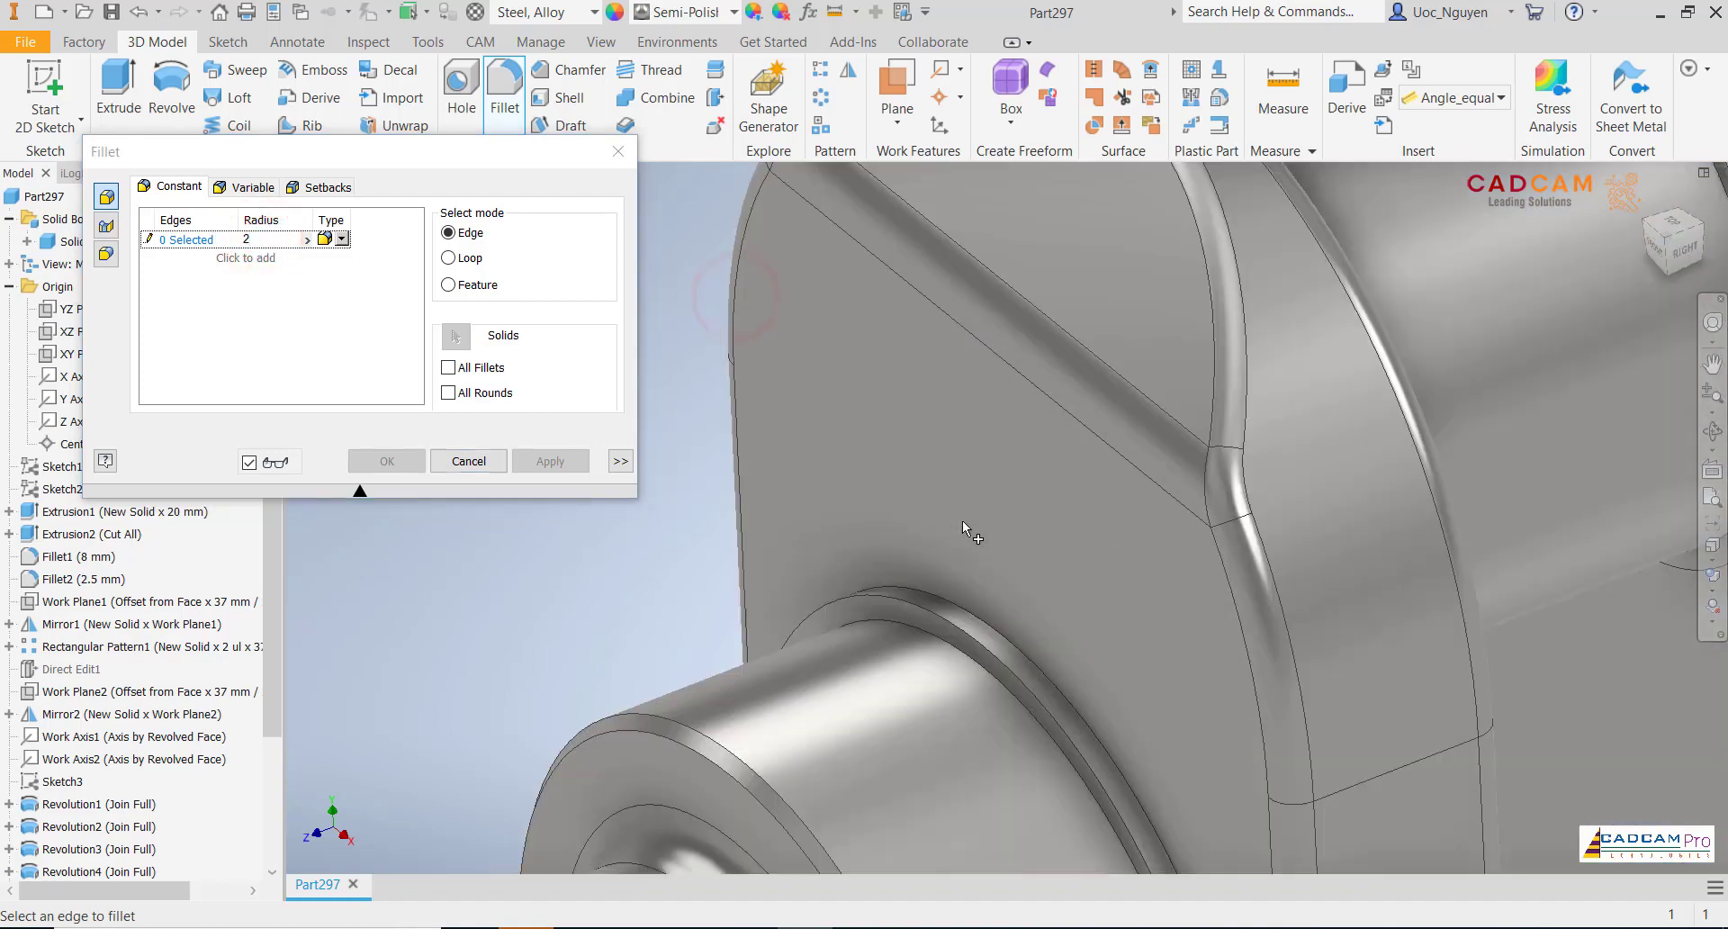
{"action": "left_click", "coordinate": [961, 601]}
{"action": "scroll", "coordinate": [899, 473], "scroll_direction": "up", "scroll_amount": 5}
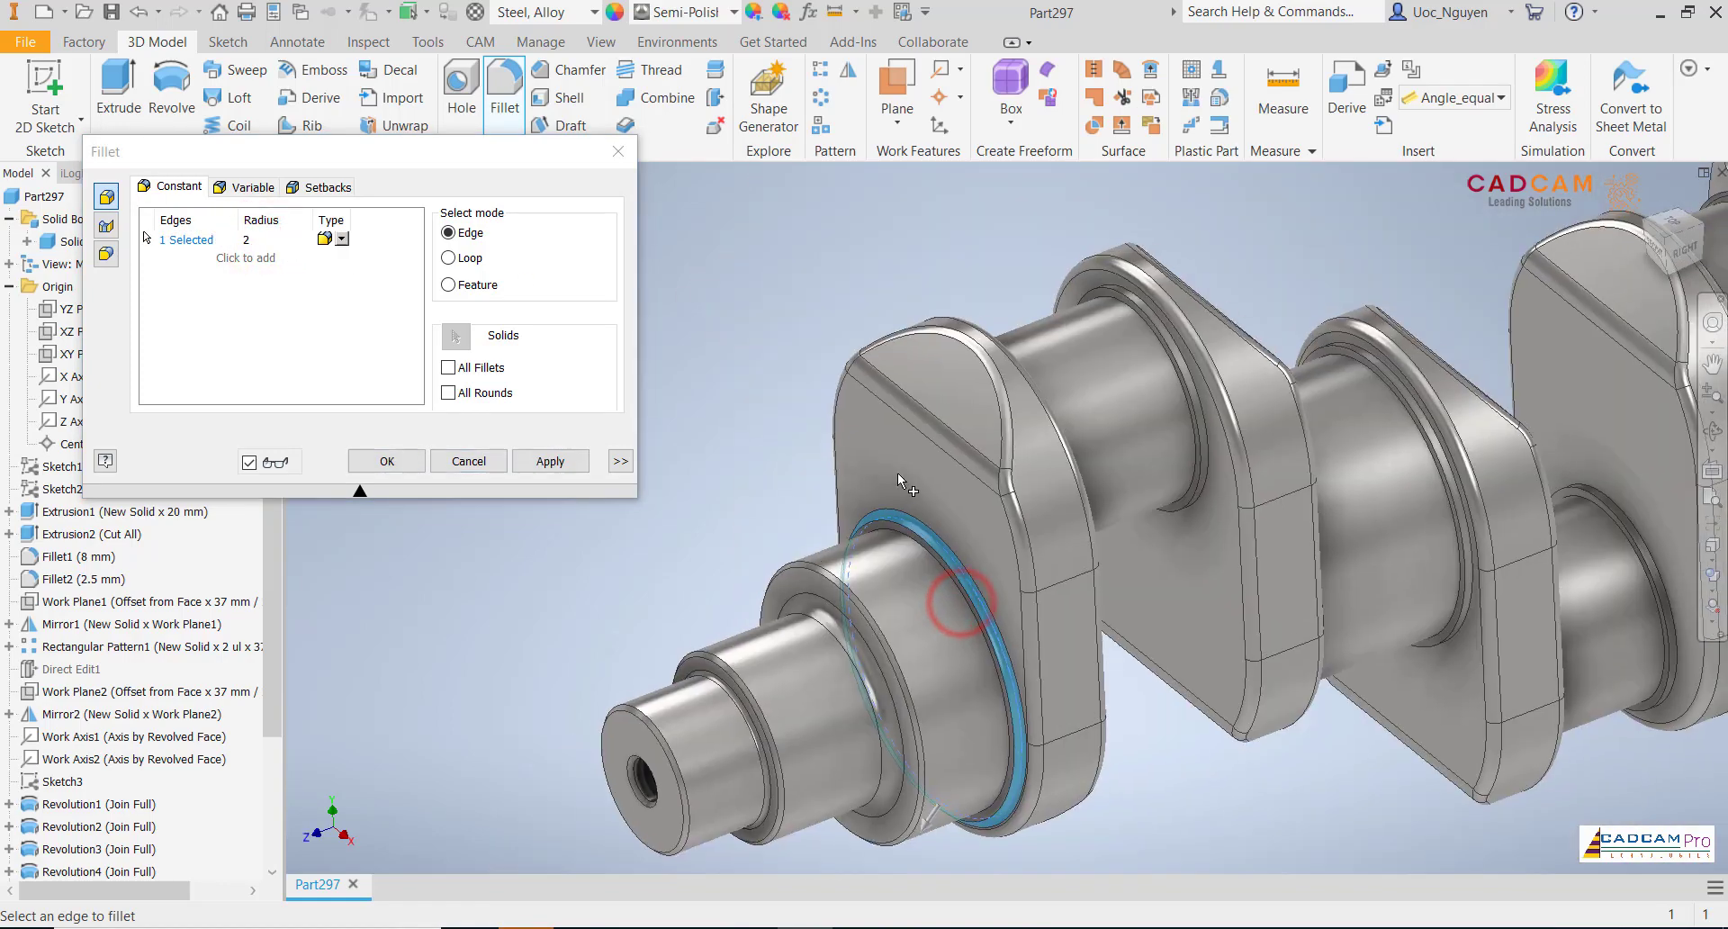
{"action": "mouse_move", "coordinate": [1099, 641]}
{"action": "middle_mouse_down", "text": "shift"}
{"action": "mouse_move", "coordinate": [1136, 673]}
{"action": "mouse_move", "coordinate": [1105, 467]}
{"action": "middle_mouse_up", "text": "shift"}
{"action": "scroll", "coordinate": [1243, 339], "scroll_direction": "down", "scroll_amount": 3}
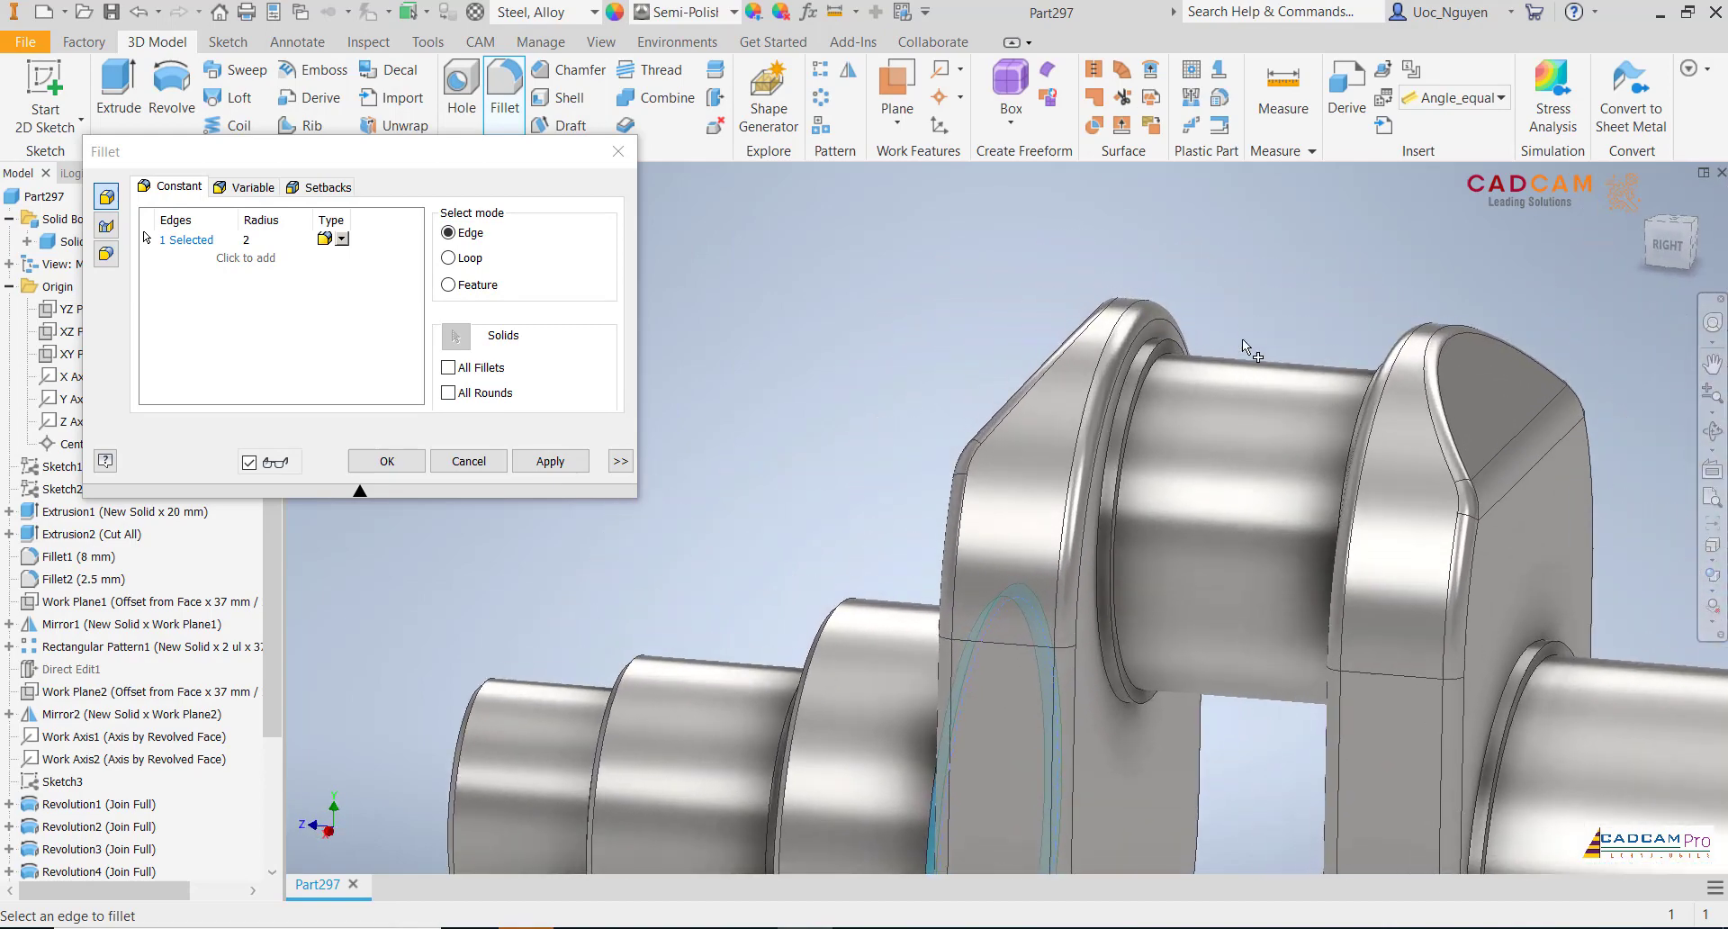
{"action": "scroll", "coordinate": [1240, 320], "scroll_direction": "down", "scroll_amount": 3}
{"action": "left_click", "coordinate": [1069, 355]}
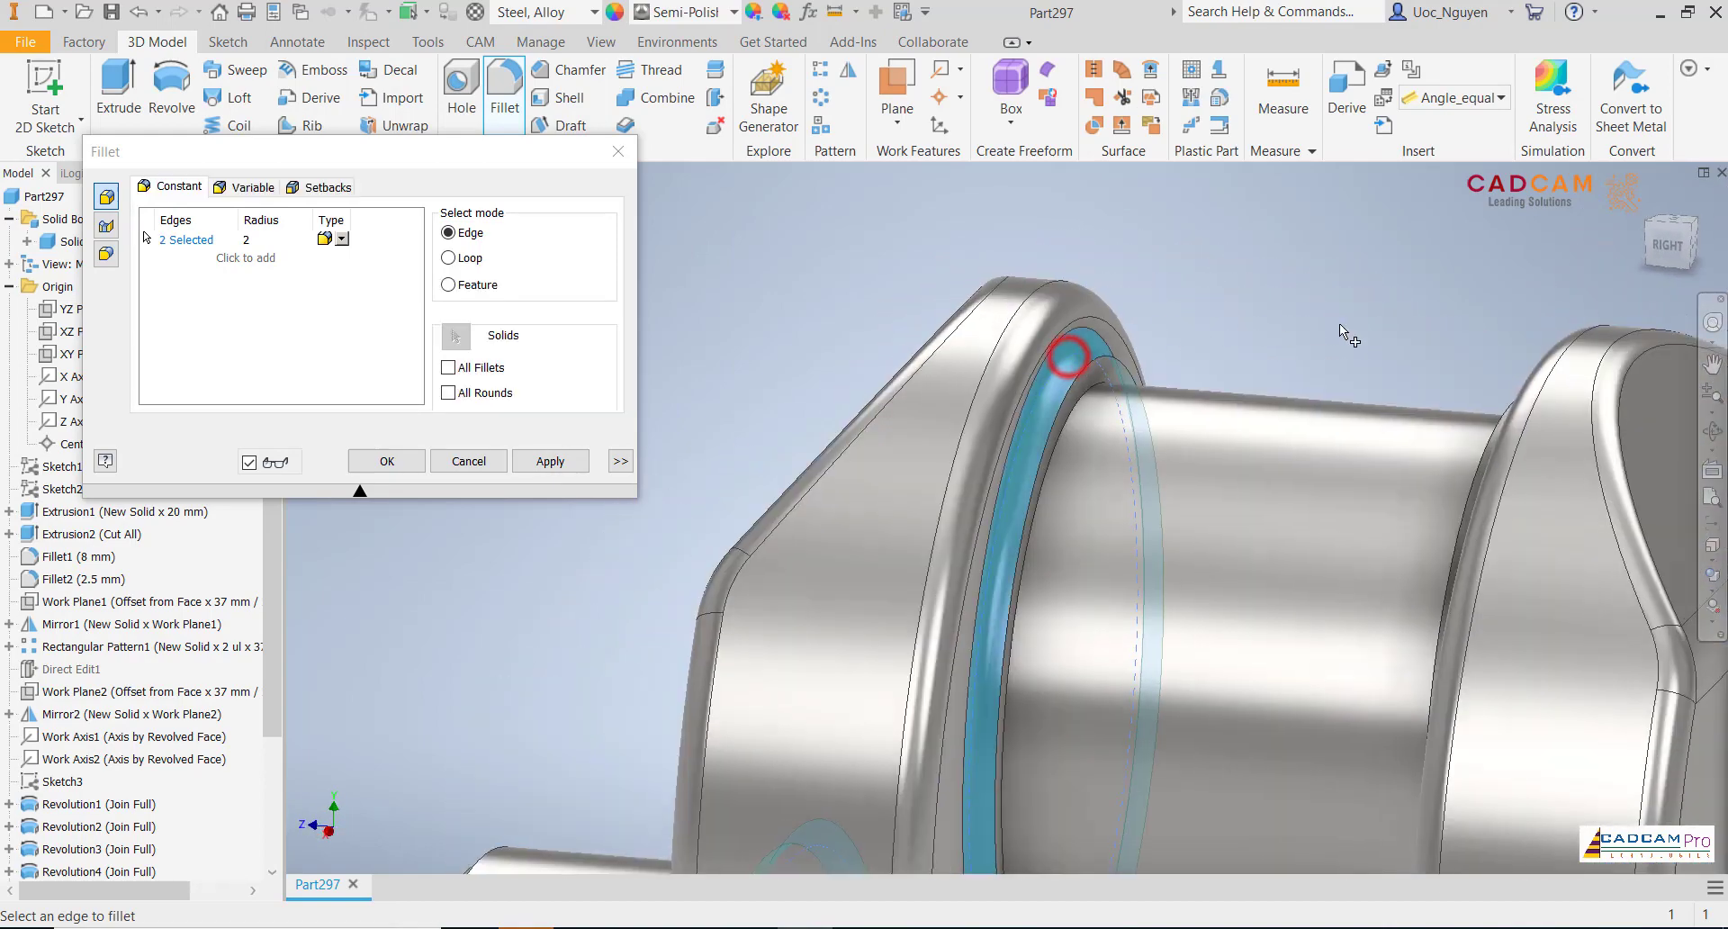
{"action": "middle_click_drag", "start_coordinate": [1339, 322], "coordinate": [1359, 312], "text": "shift"}
{"action": "left_click", "coordinate": [1375, 285]}
- Add five more journal-to-web edges and apply the 2 mm fillets to all eight
{"action": "scroll", "coordinate": [1375, 285], "scroll_direction": "up", "scroll_amount": 3}
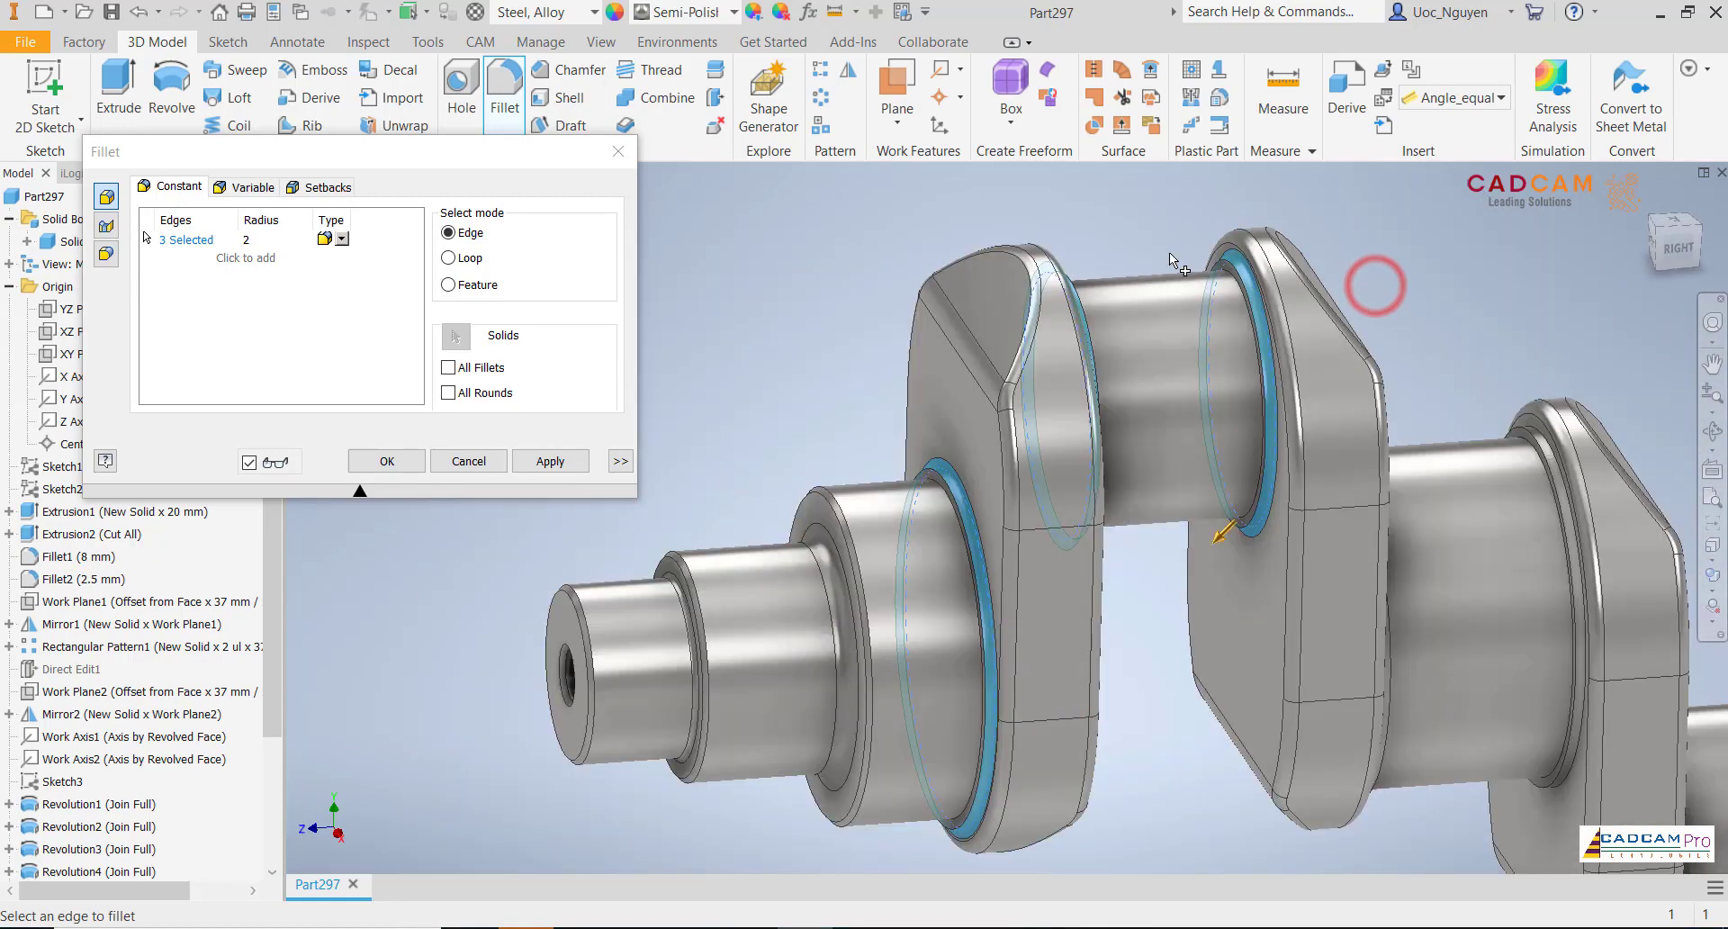
{"action": "scroll", "coordinate": [1417, 412], "scroll_direction": "down", "scroll_amount": 2}
{"action": "middle_click_drag", "start_coordinate": [1417, 412], "coordinate": [1393, 468], "text": "shift"}
{"action": "left_click", "coordinate": [1369, 479]}
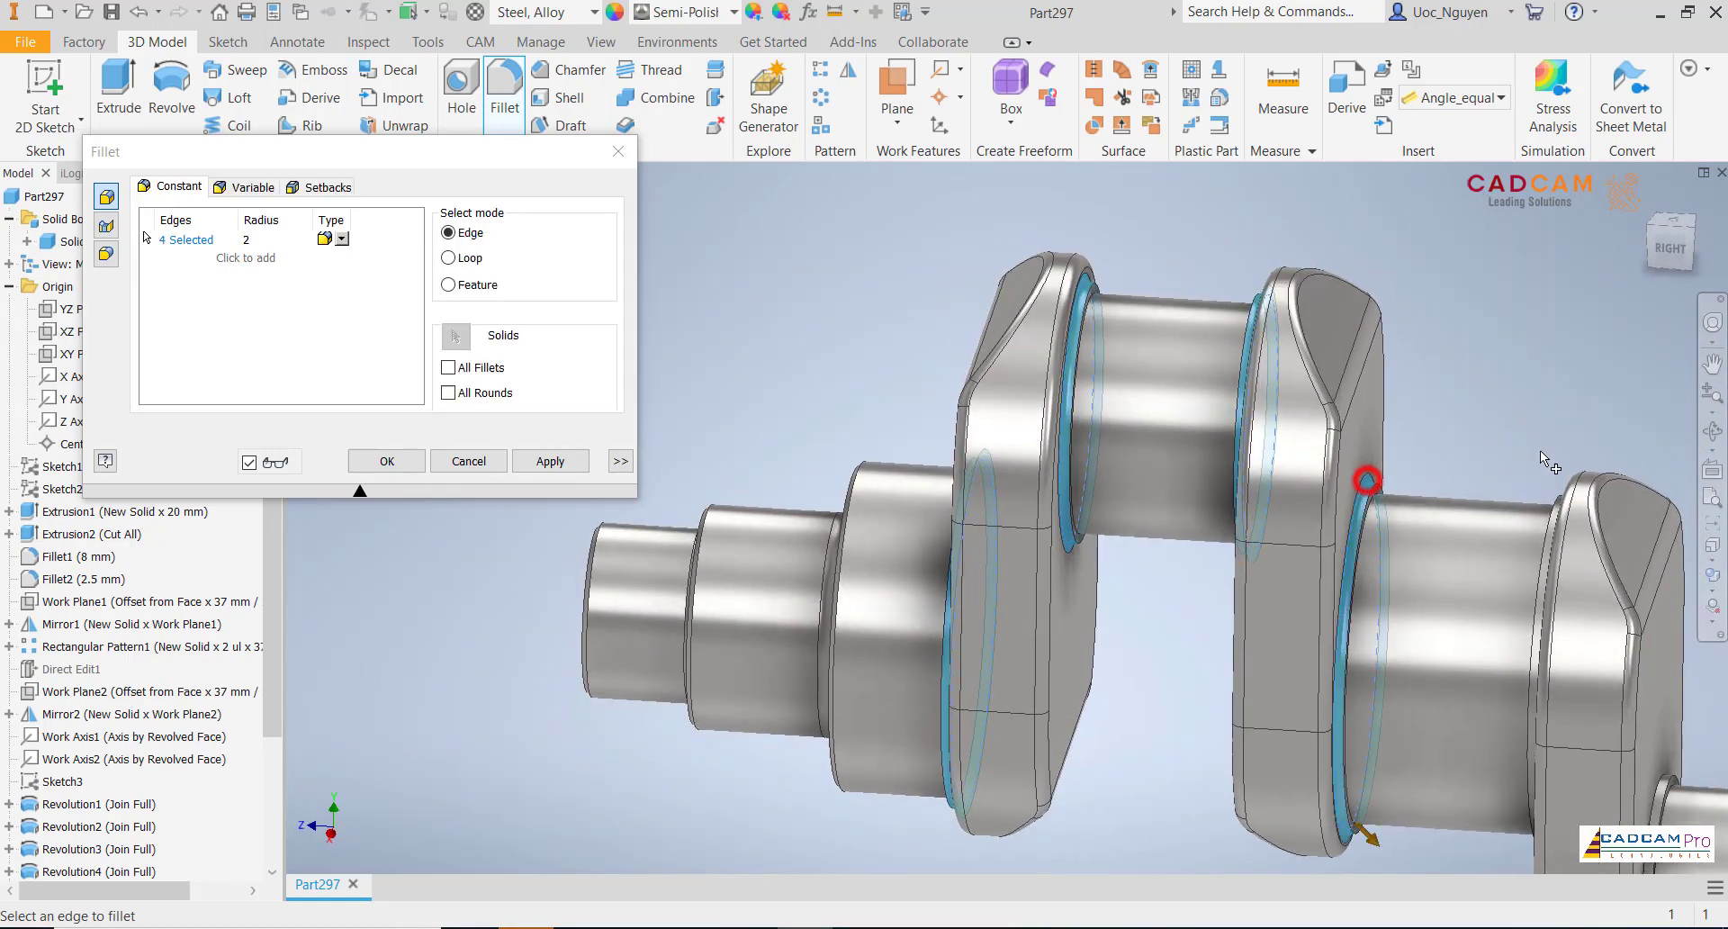
{"action": "middle_click_drag", "start_coordinate": [1541, 450], "coordinate": [1579, 409], "text": "shift"}
{"action": "left_click", "coordinate": [1585, 398]}
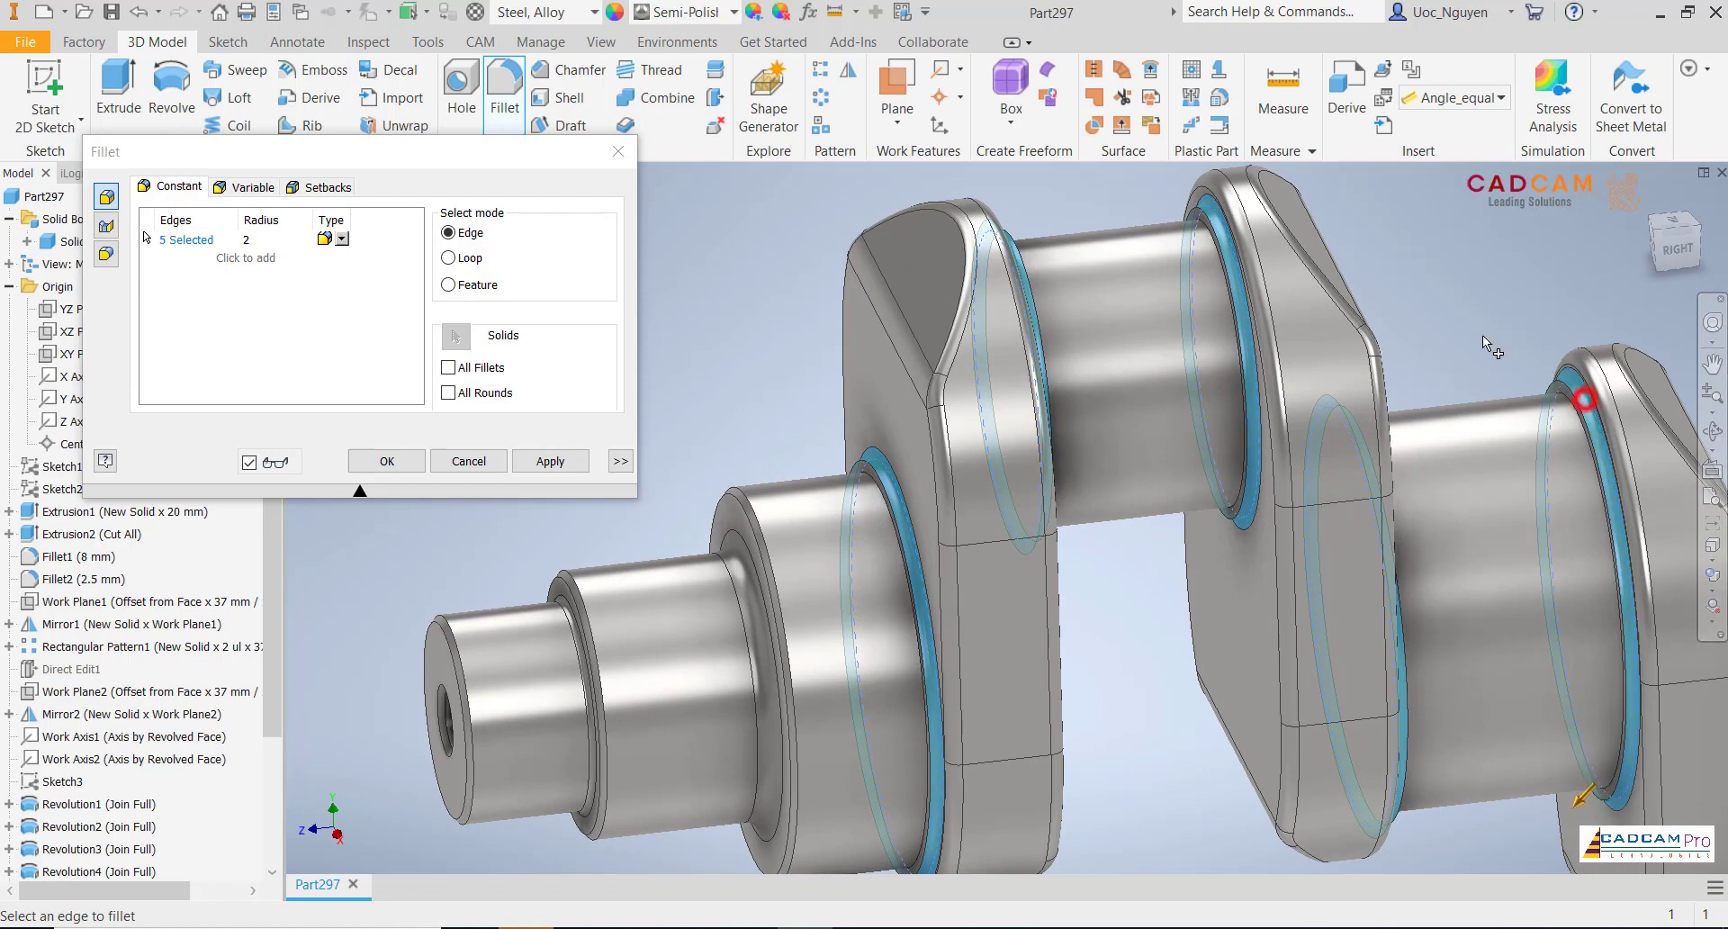
{"action": "scroll", "coordinate": [1585, 398], "scroll_direction": "up", "scroll_amount": 3}
{"action": "scroll", "coordinate": [1494, 531], "scroll_direction": "down", "scroll_amount": 5}
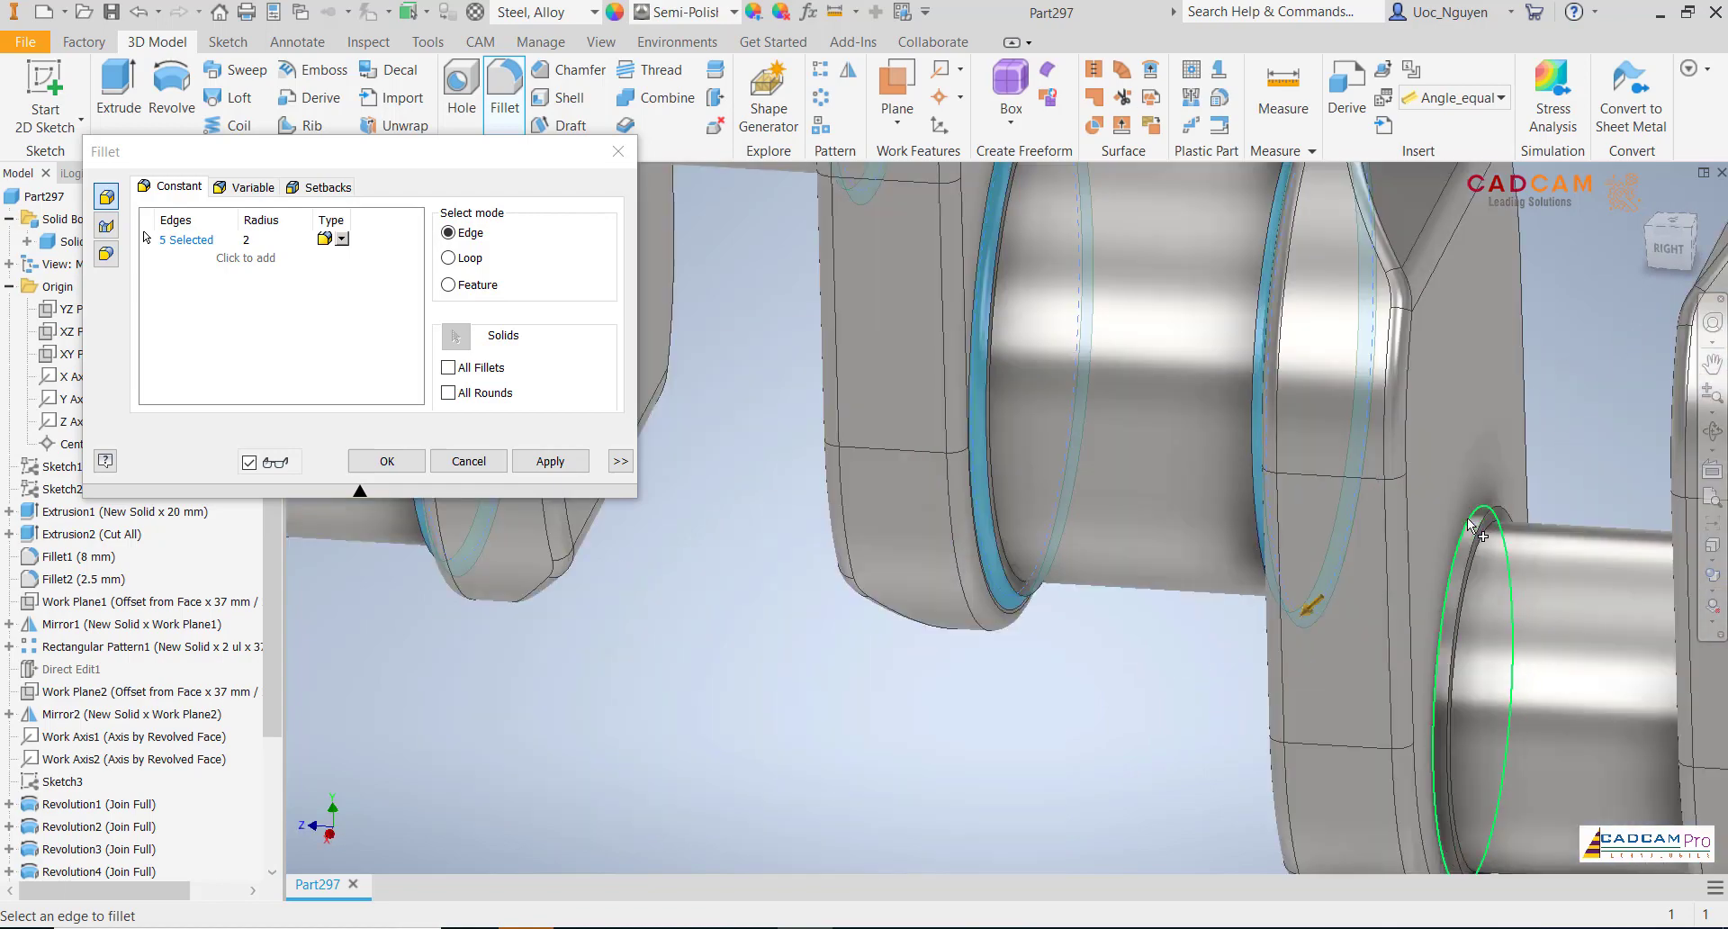
{"action": "left_click", "coordinate": [1467, 517]}
{"action": "scroll", "coordinate": [1485, 508], "scroll_direction": "up", "scroll_amount": 3}
{"action": "scroll", "coordinate": [1503, 499], "scroll_direction": "down", "scroll_amount": 3}
{"action": "scroll", "coordinate": [1512, 497], "scroll_direction": "down", "scroll_amount": 2}
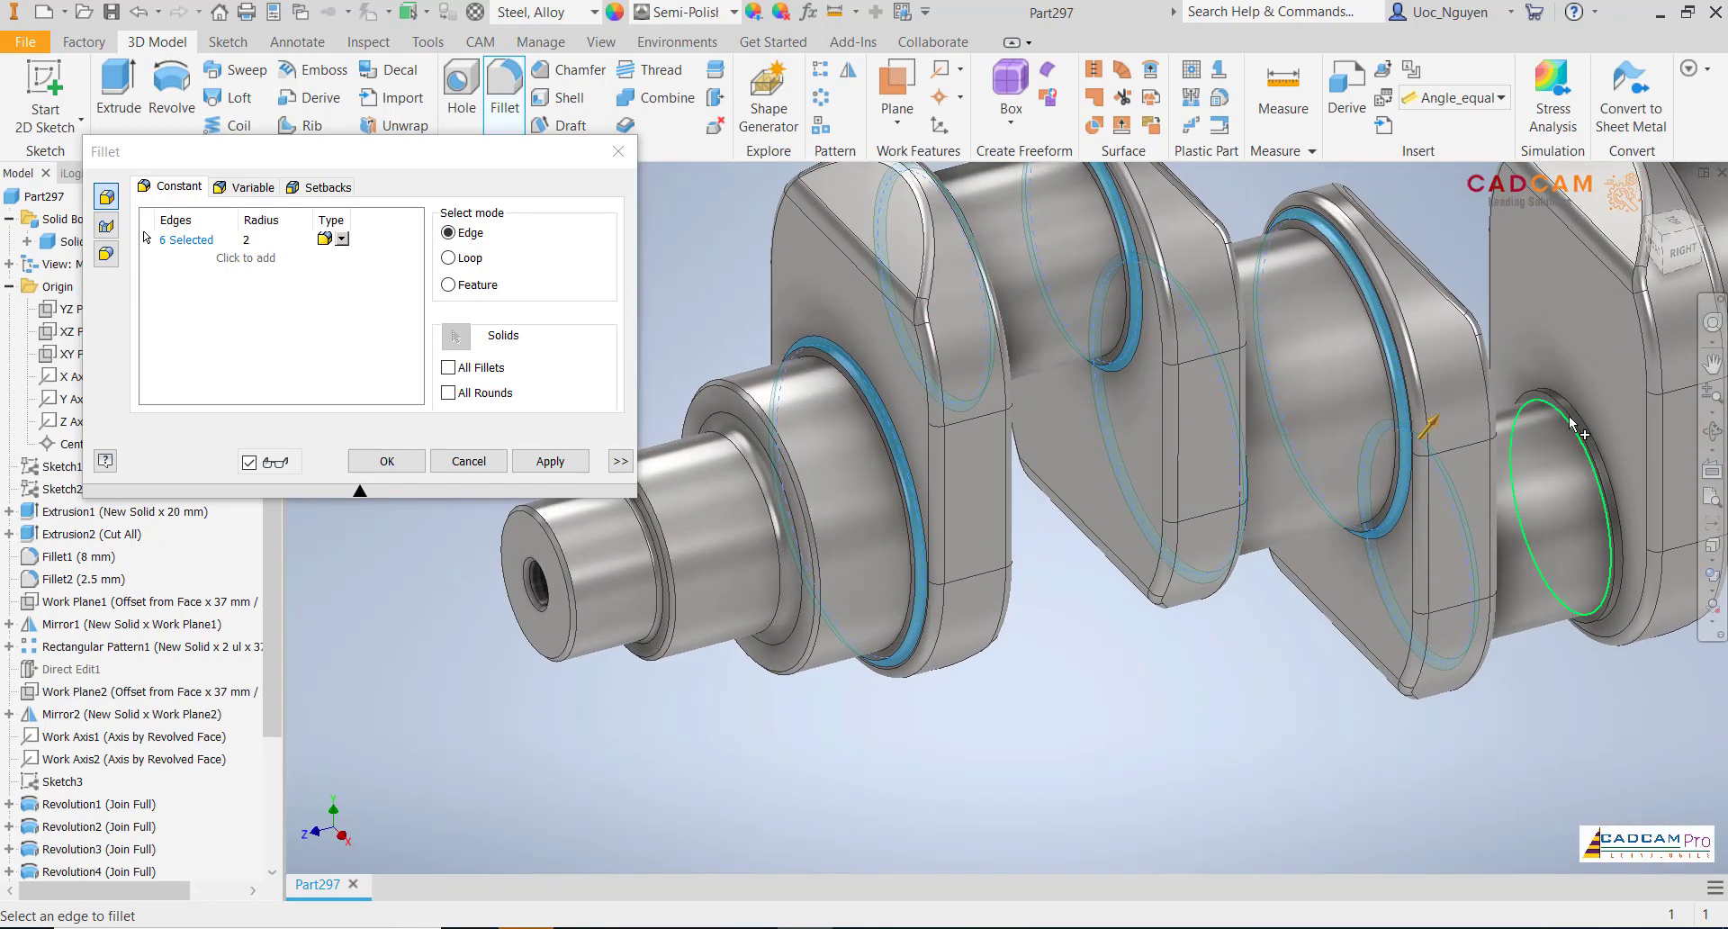
{"action": "left_click", "coordinate": [1584, 419]}
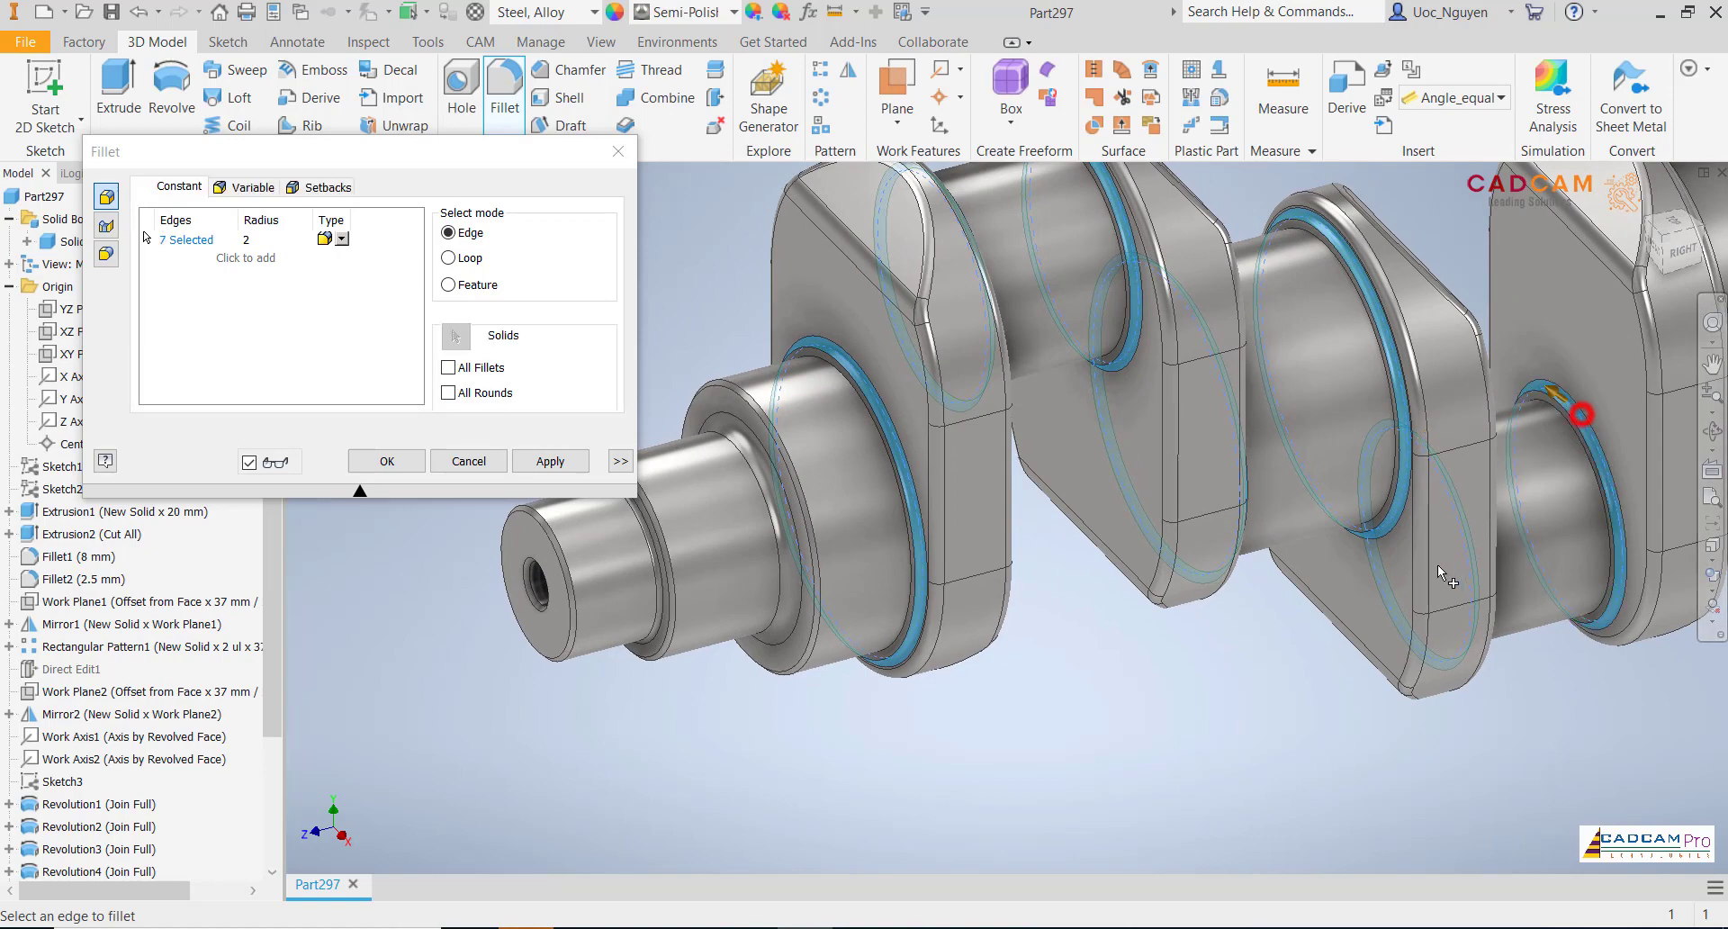
{"action": "scroll", "coordinate": [1439, 564], "scroll_direction": "up", "scroll_amount": 3}
{"action": "scroll", "coordinate": [1278, 450], "scroll_direction": "down", "scroll_amount": 2}
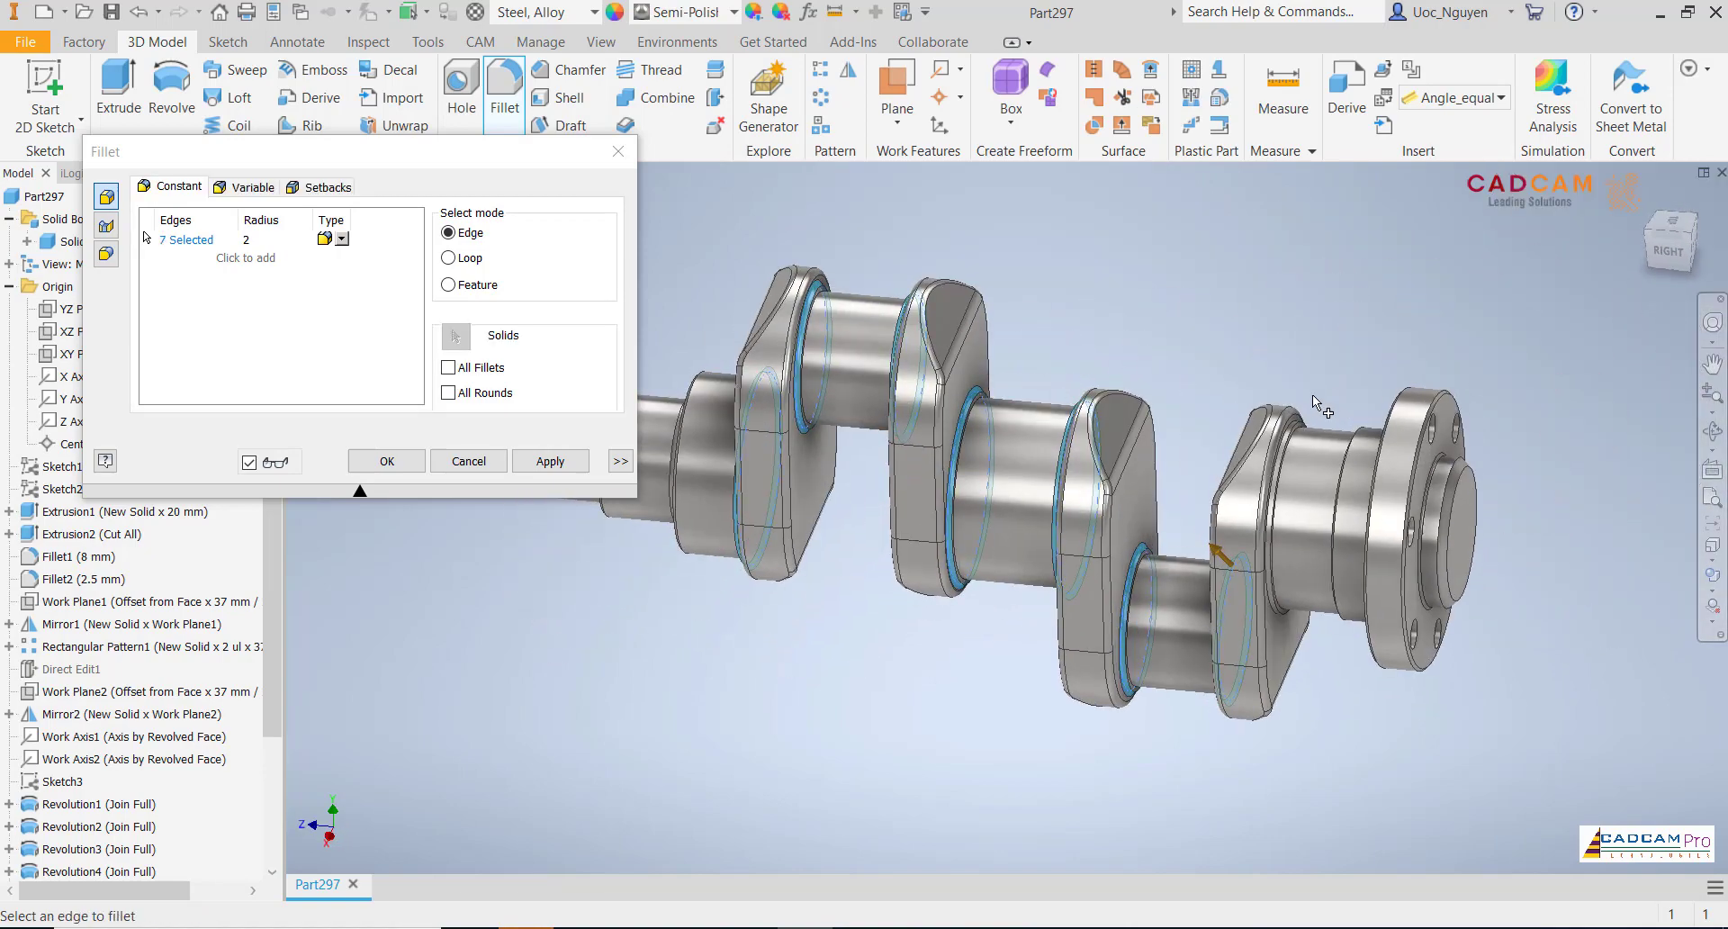
{"action": "scroll", "coordinate": [1313, 395], "scroll_direction": "down", "scroll_amount": 3}
{"action": "left_click", "coordinate": [1392, 369]}
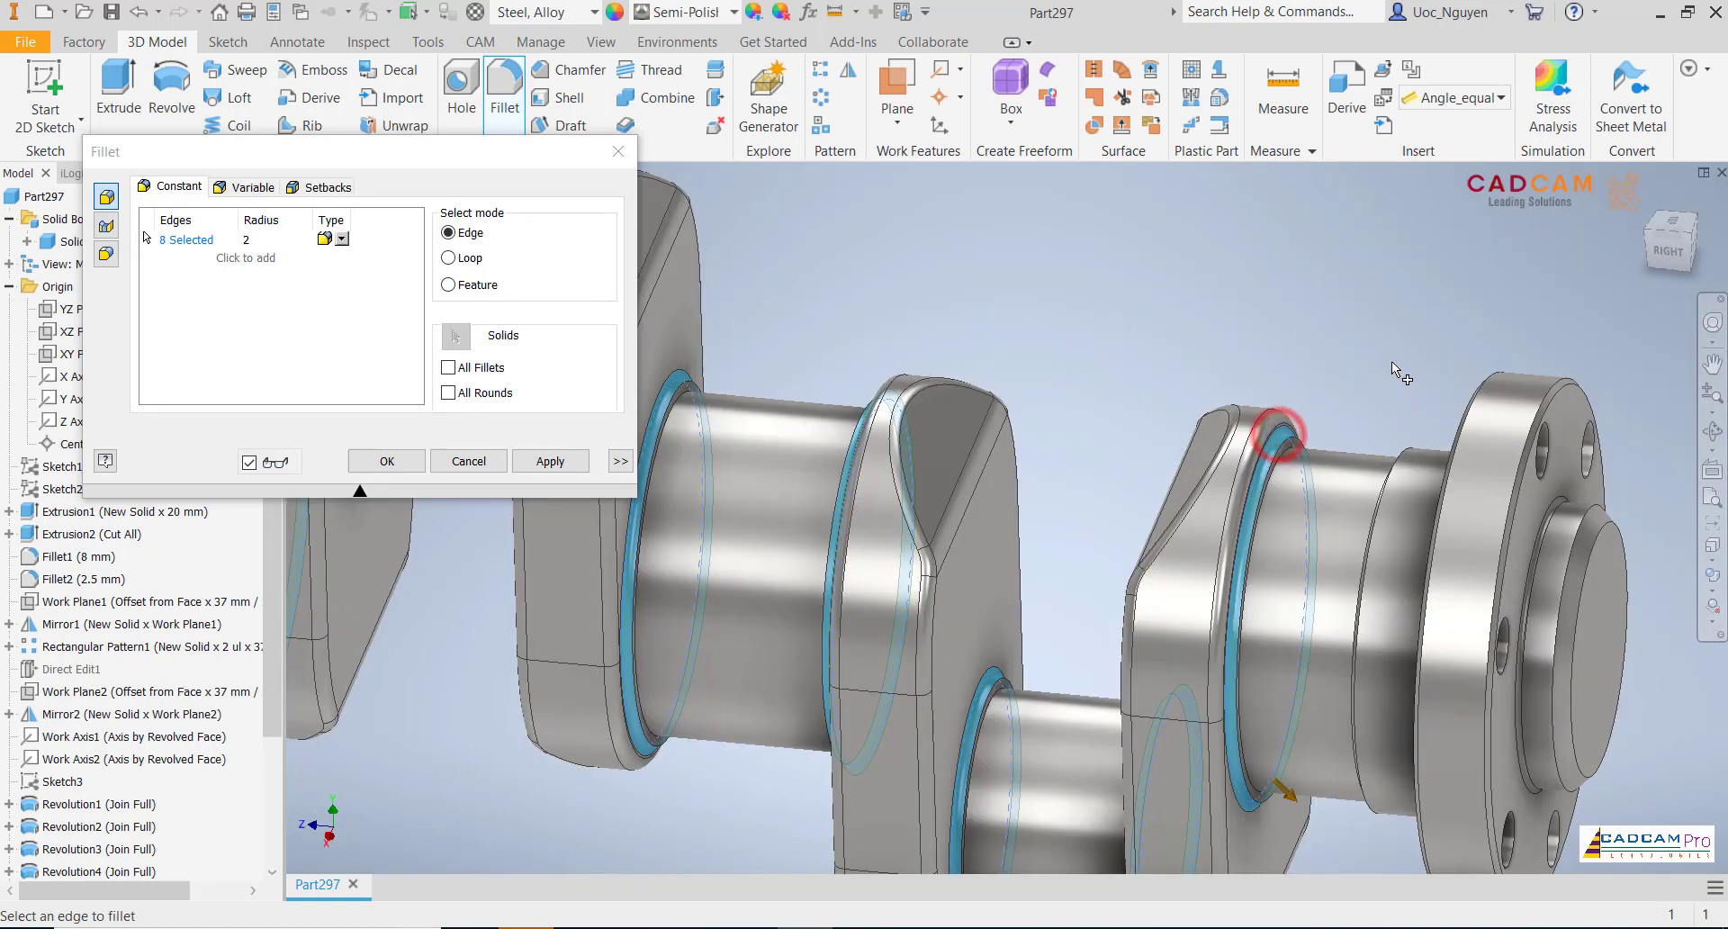
{"action": "scroll", "coordinate": [1392, 360], "scroll_direction": "up", "scroll_amount": 3}
{"action": "middle_click_drag", "start_coordinate": [1391, 360], "coordinate": [1348, 376], "text": "shift"}
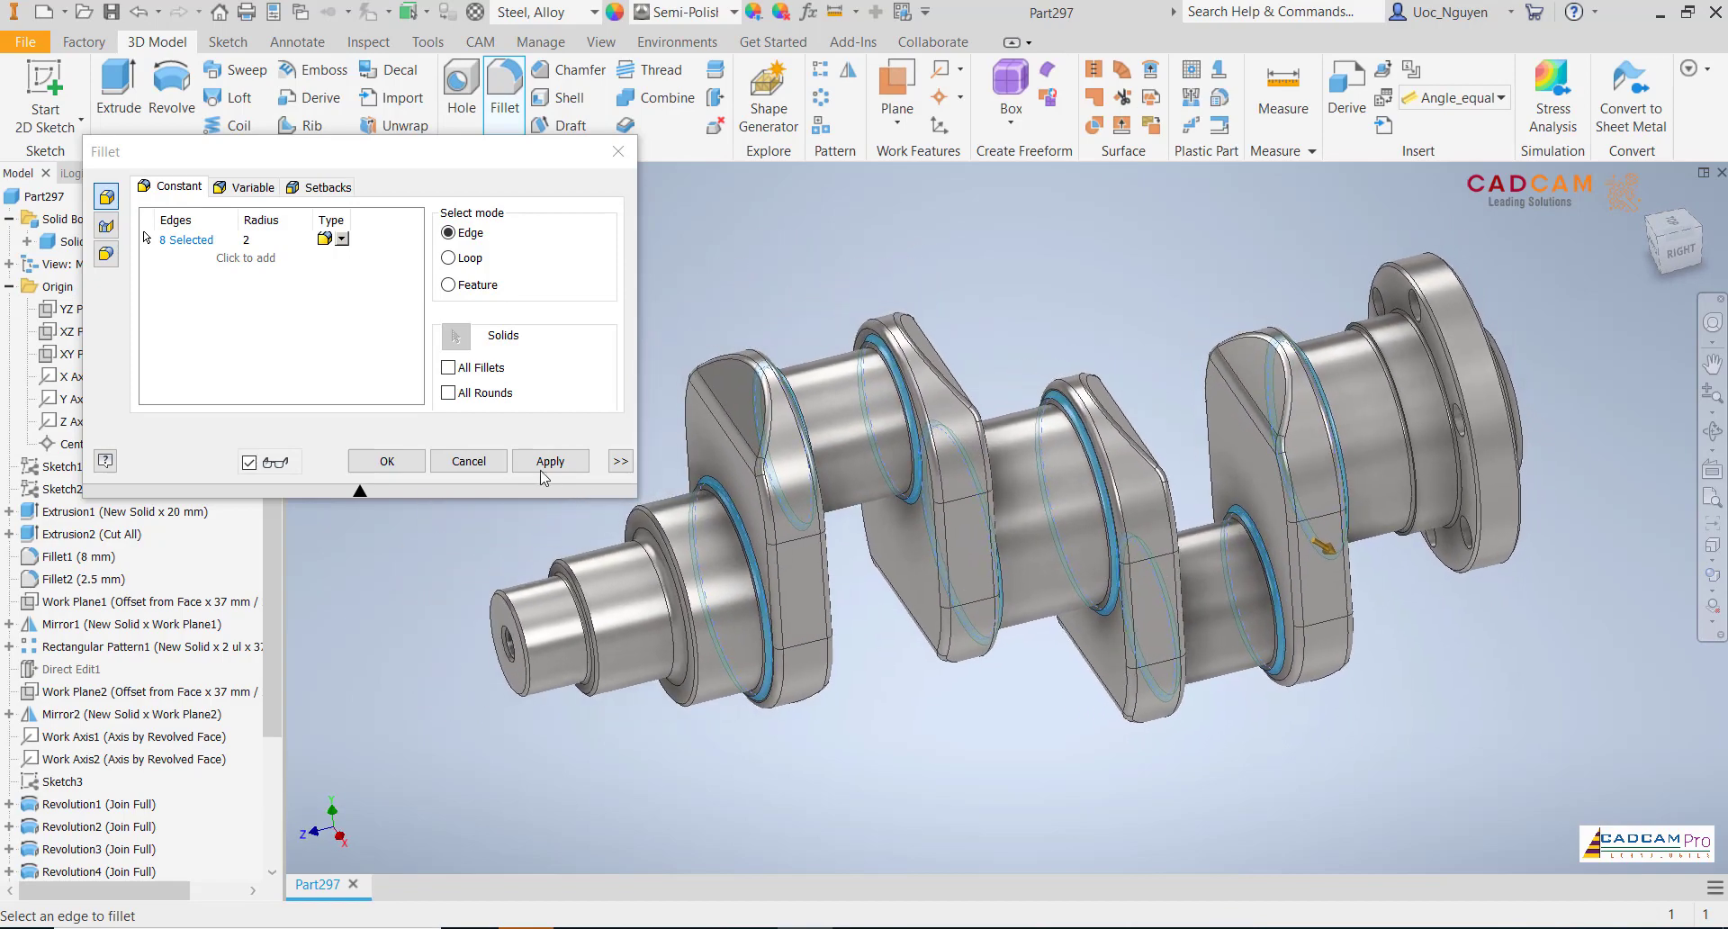
{"action": "left_click", "coordinate": [387, 461]}
{"action": "left_click", "coordinate": [1222, 259]}
- Multi-select Extrusion1, Extrusion2, Fillet1 and Fillet2 in the model browser
{"action": "key", "text": "F6"}
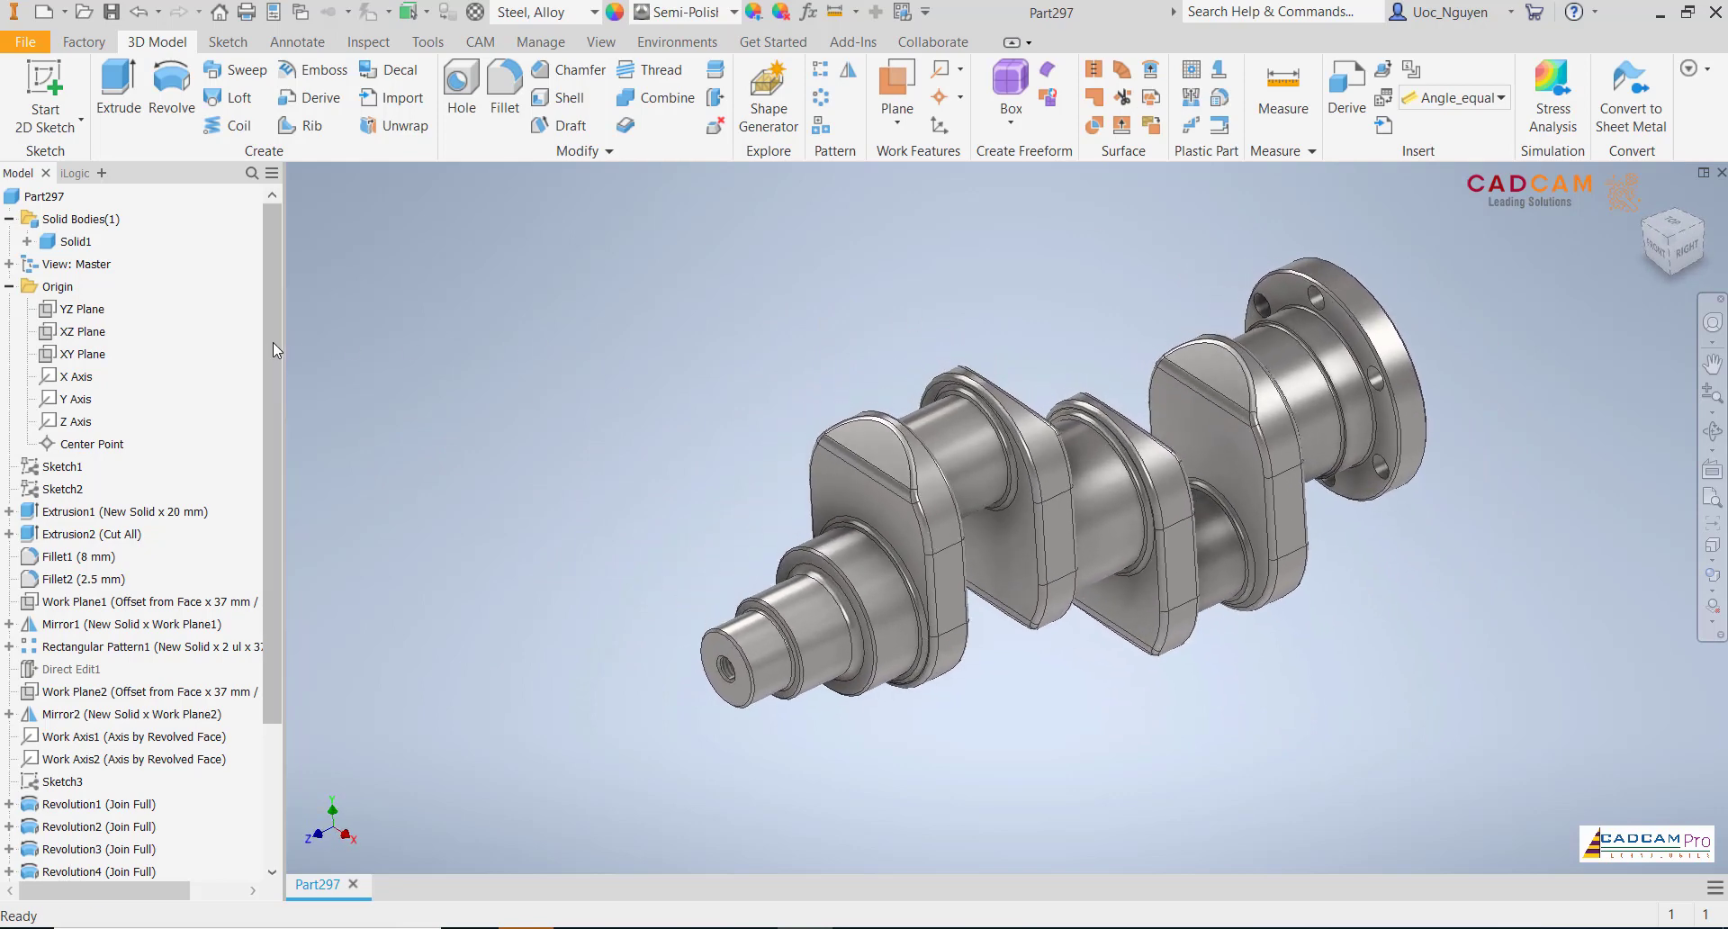
{"action": "left_click_drag", "start_coordinate": [279, 356], "coordinate": [273, 409]}
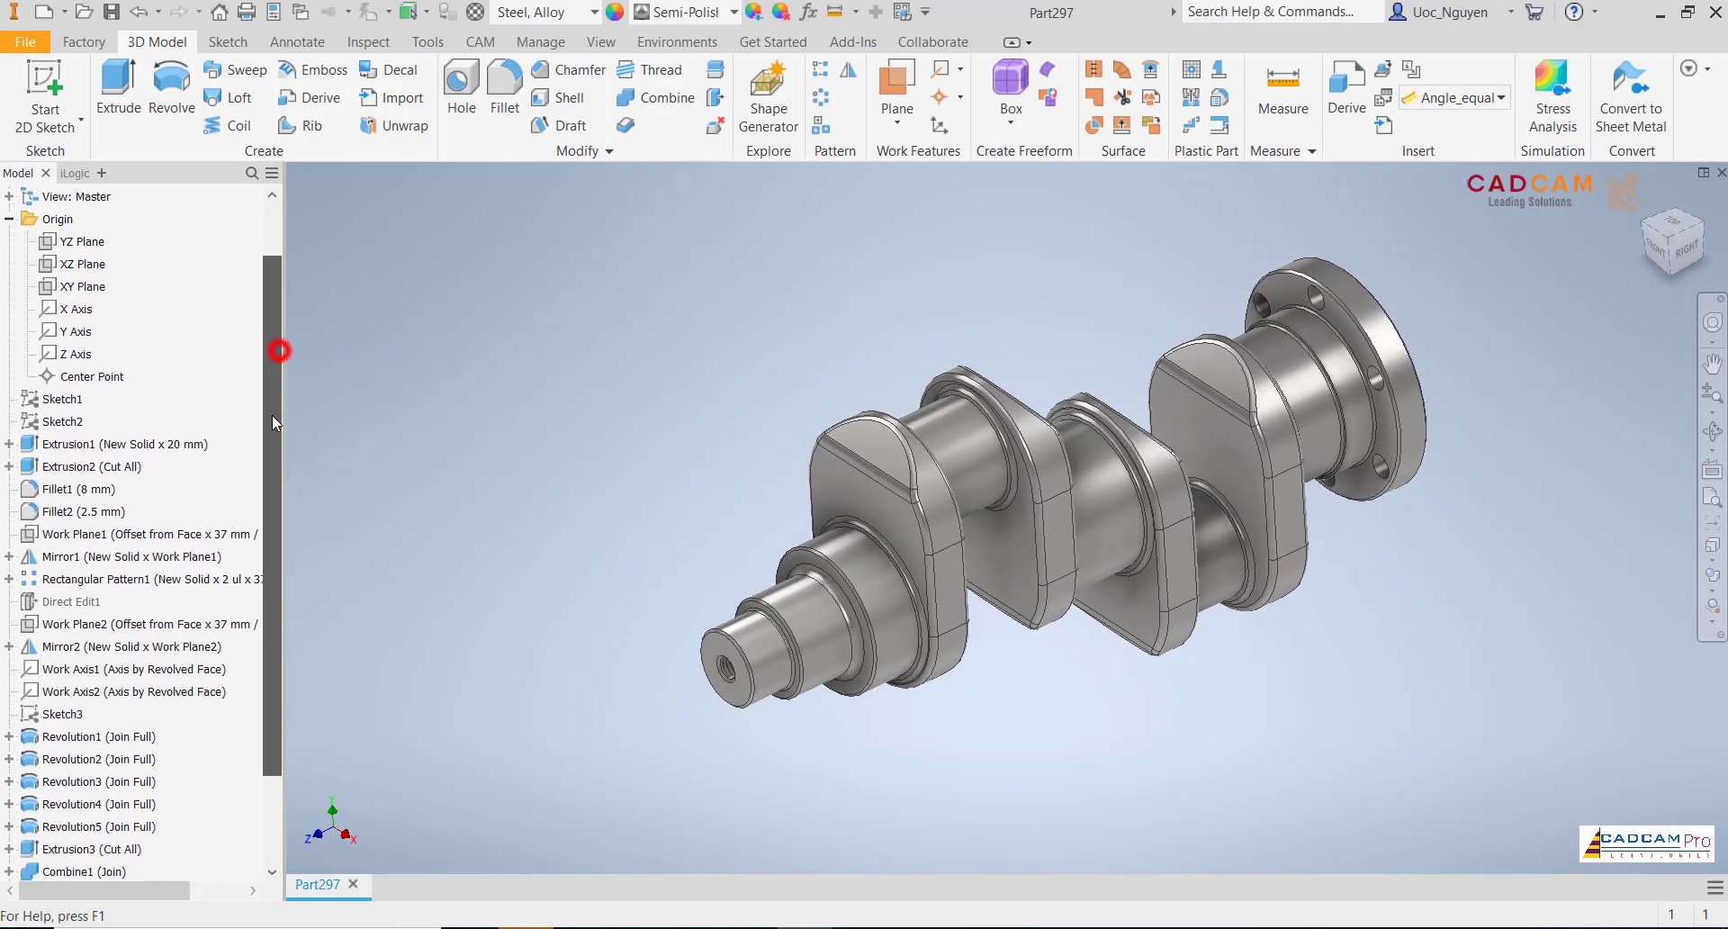
{"action": "left_click", "coordinate": [99, 443]}
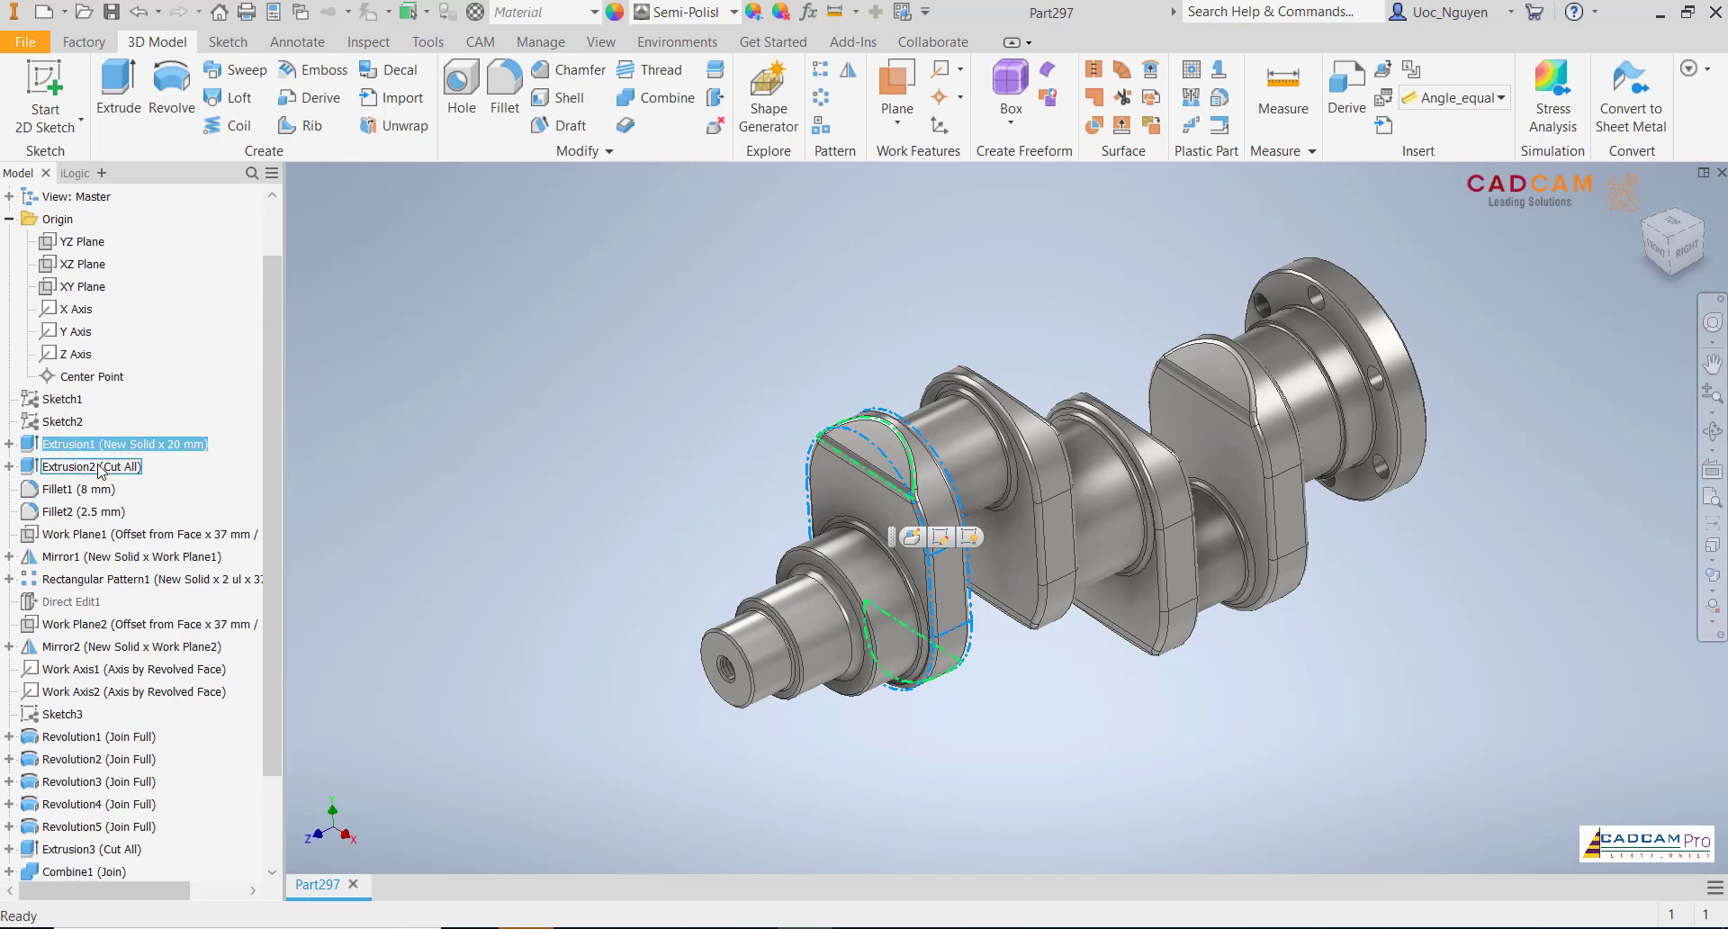
{"action": "left_click", "coordinate": [96, 466], "text": "ctrl"}
{"action": "left_click", "coordinate": [85, 489], "text": "ctrl"}
{"action": "left_click", "coordinate": [95, 510], "text": "ctrl"}
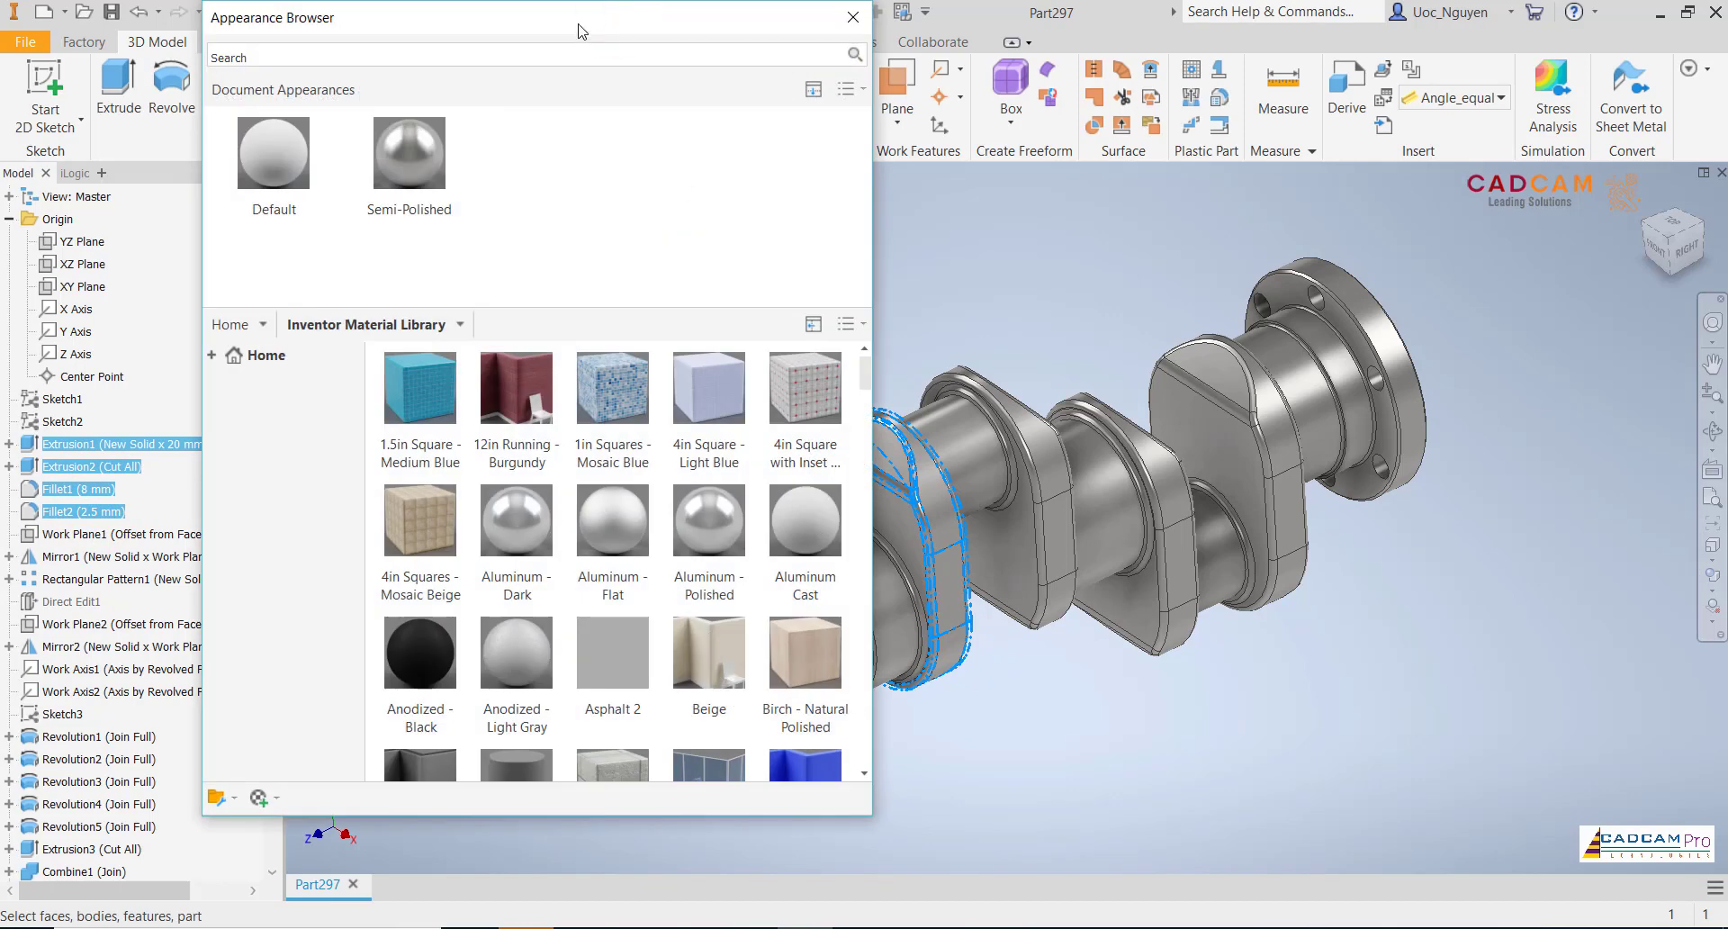
- Preview the Diamond plate - Dark Gray and Dark Red appearances on the first web
{"action": "left_click_drag", "start_coordinate": [581, 32], "coordinate": [431, 52]}
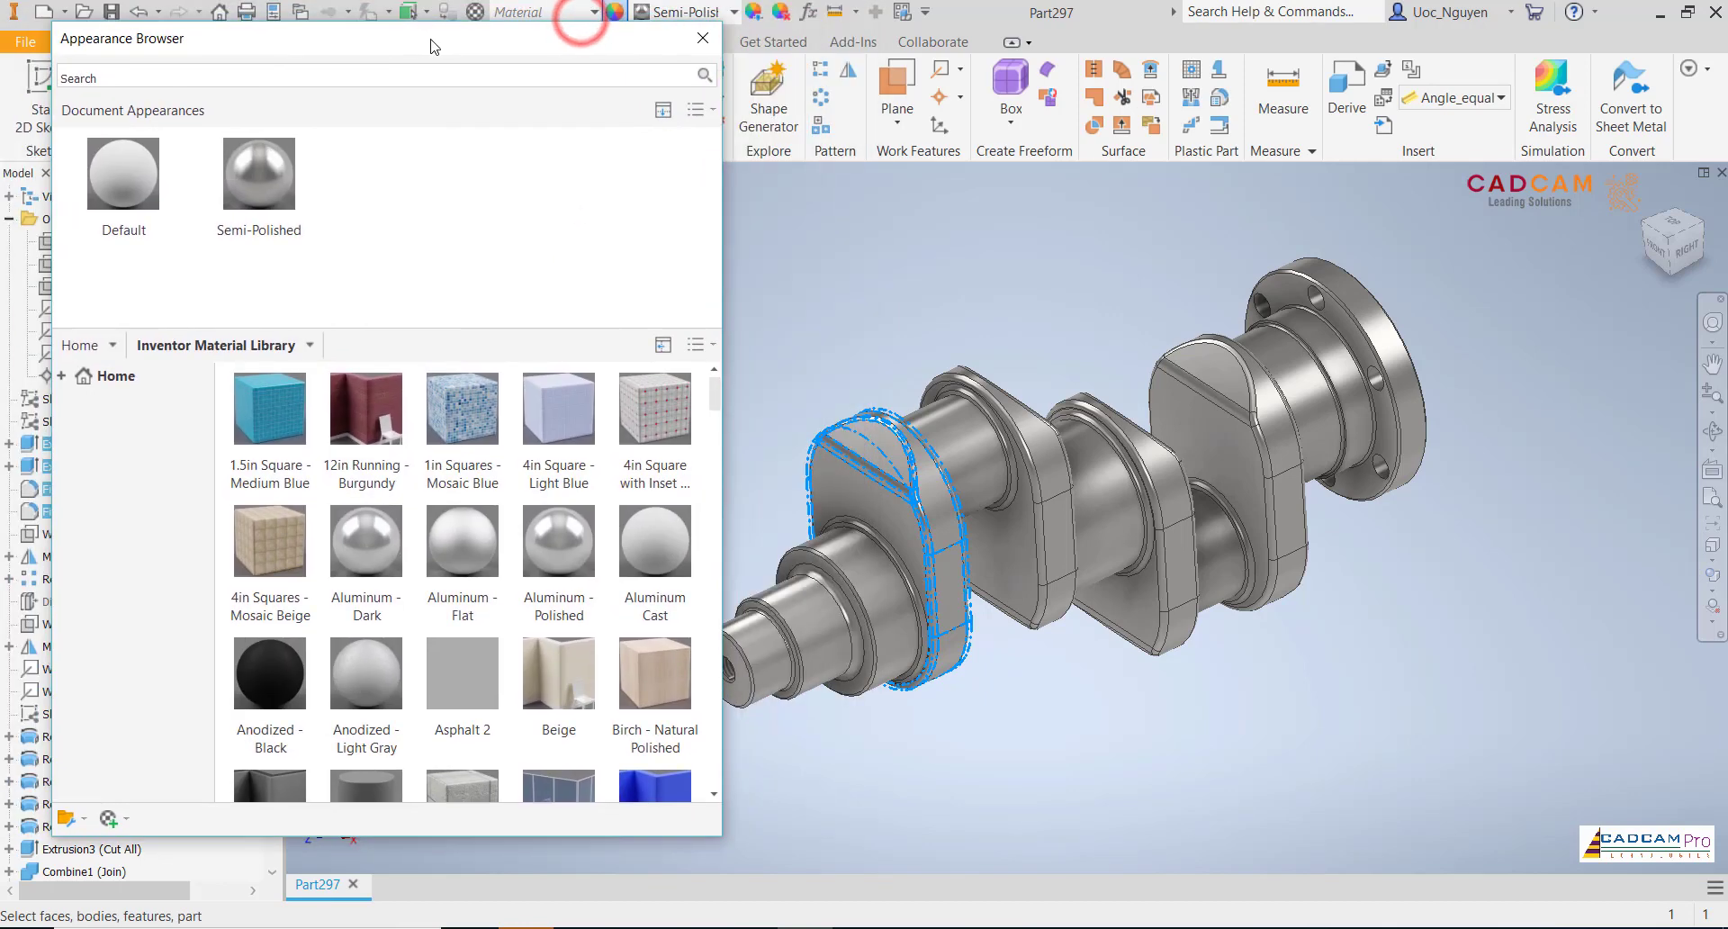
{"action": "left_click_drag", "start_coordinate": [716, 397], "coordinate": [719, 485]}
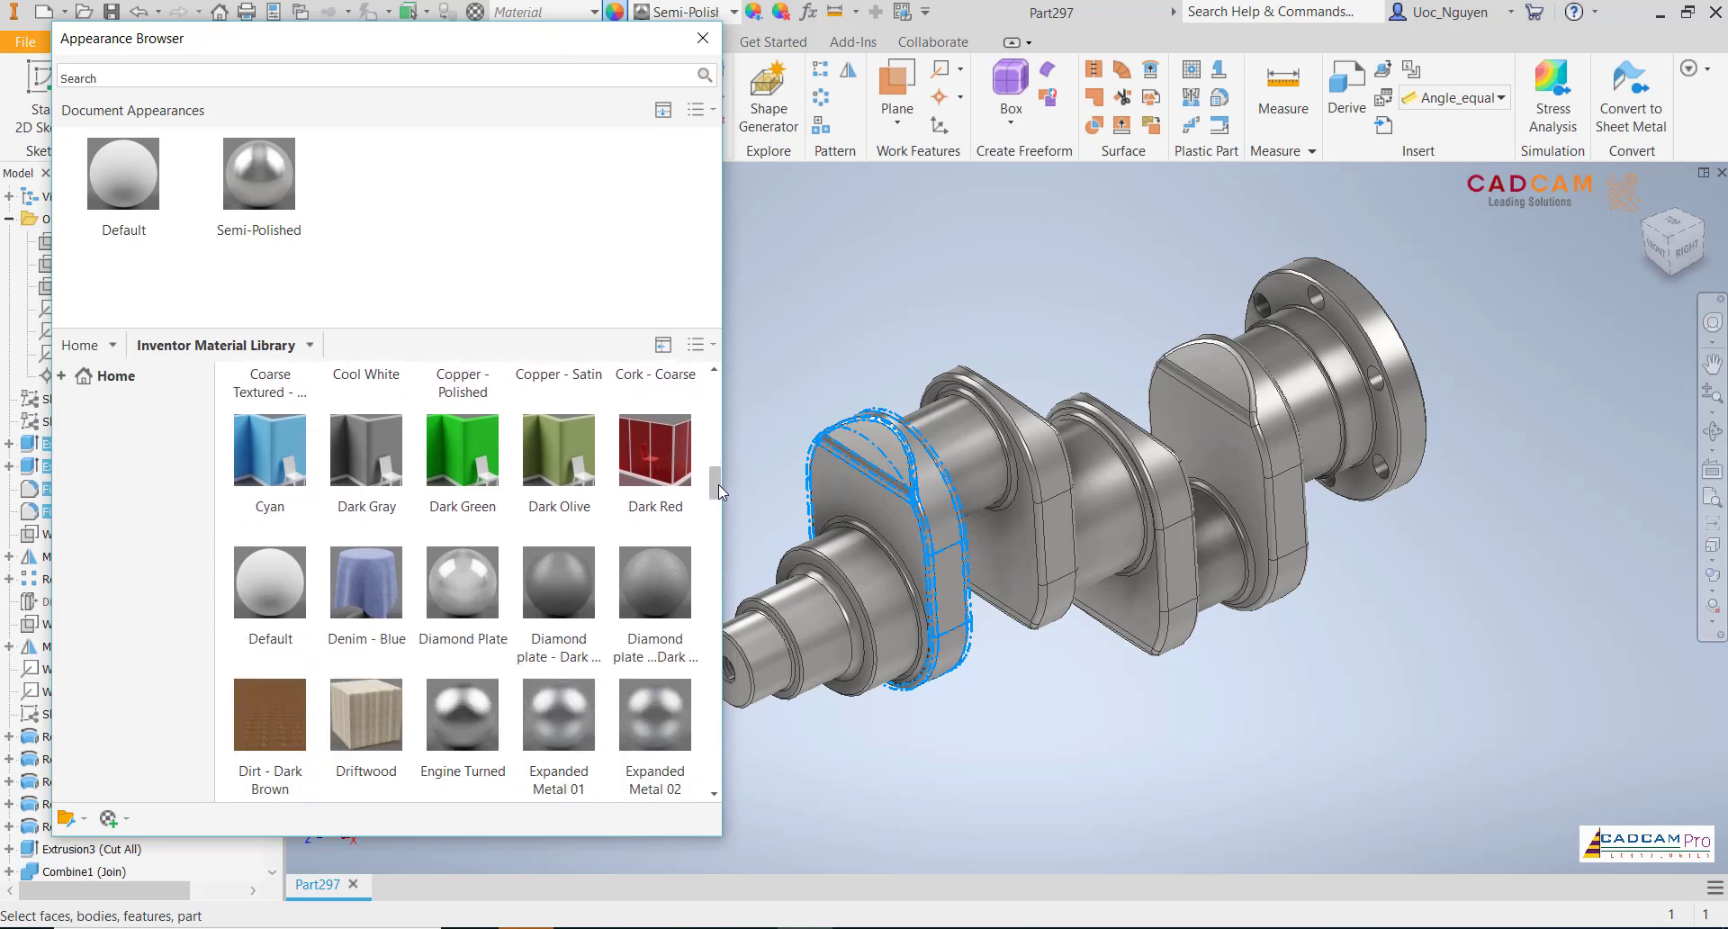
{"action": "left_click", "coordinate": [657, 574]}
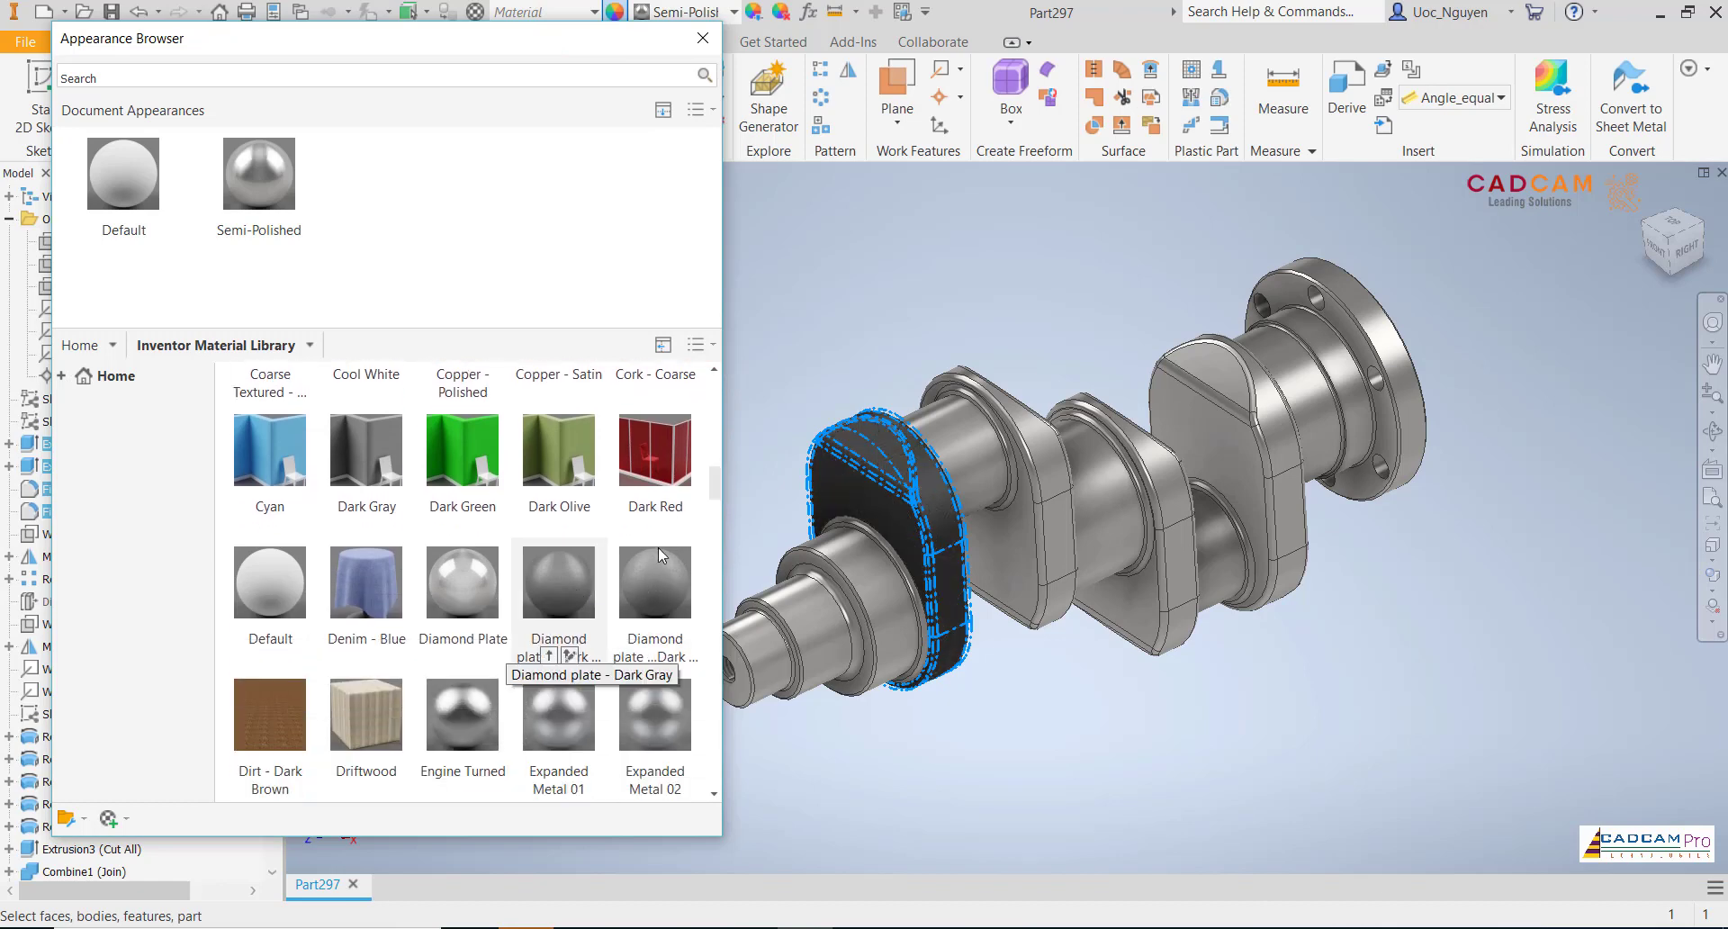
{"action": "left_click", "coordinate": [715, 484]}
{"action": "left_click_drag", "start_coordinate": [717, 511], "coordinate": [717, 548]}
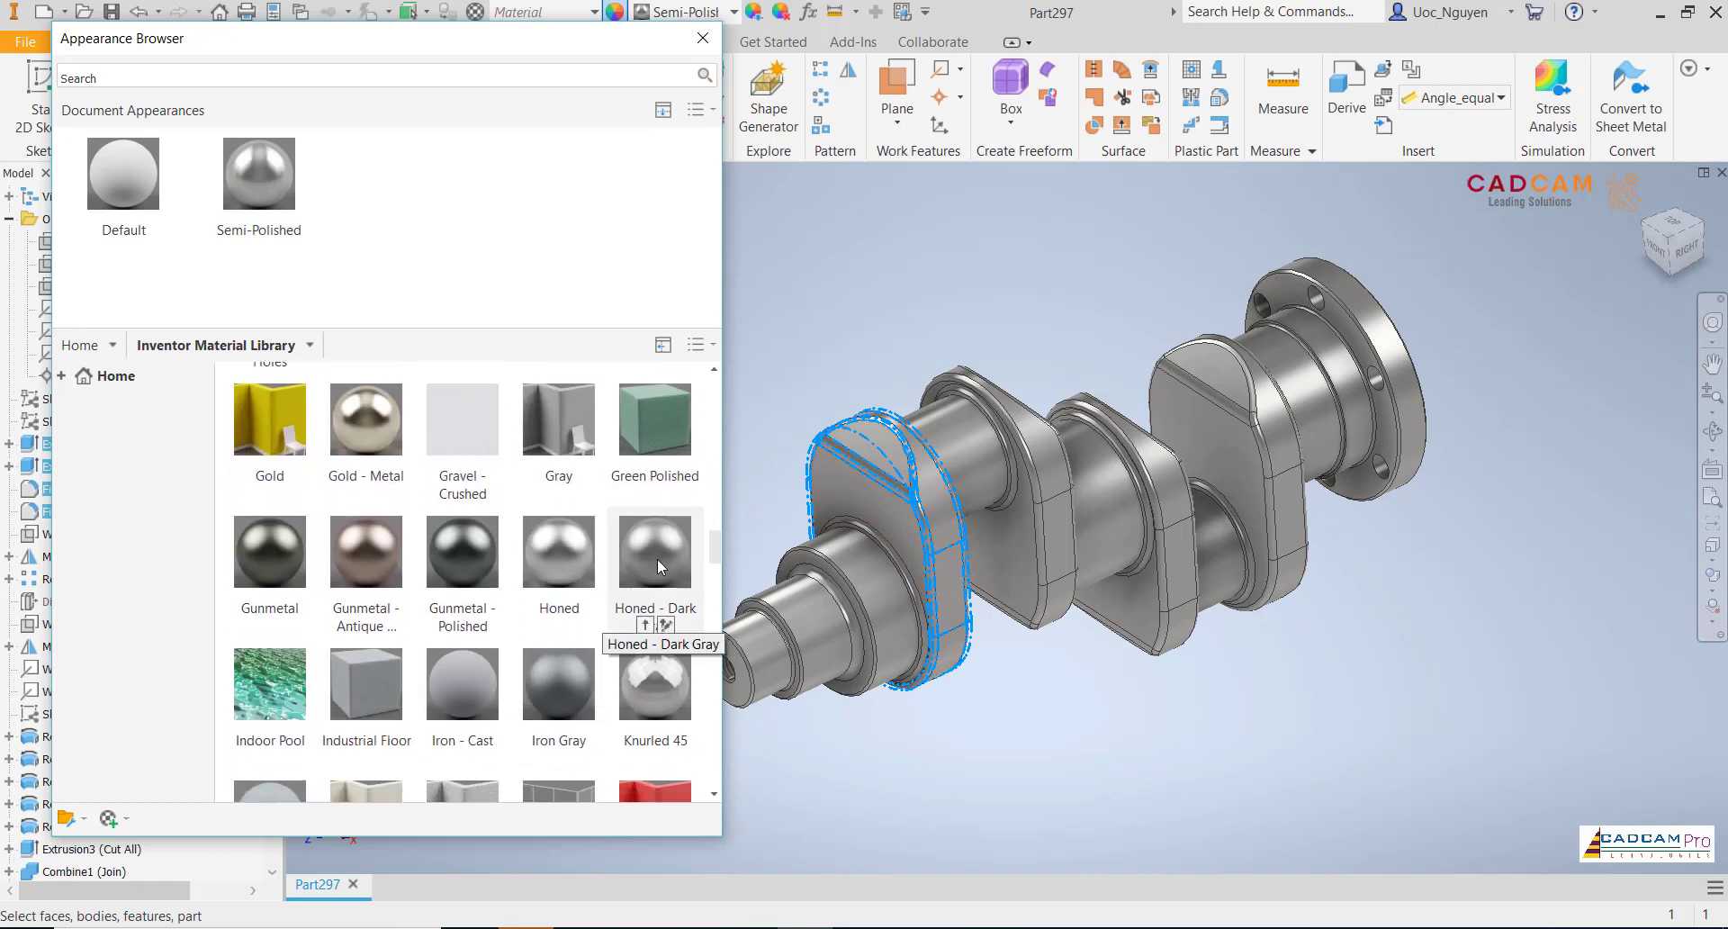
{"action": "mouse_move", "coordinate": [656, 553]}
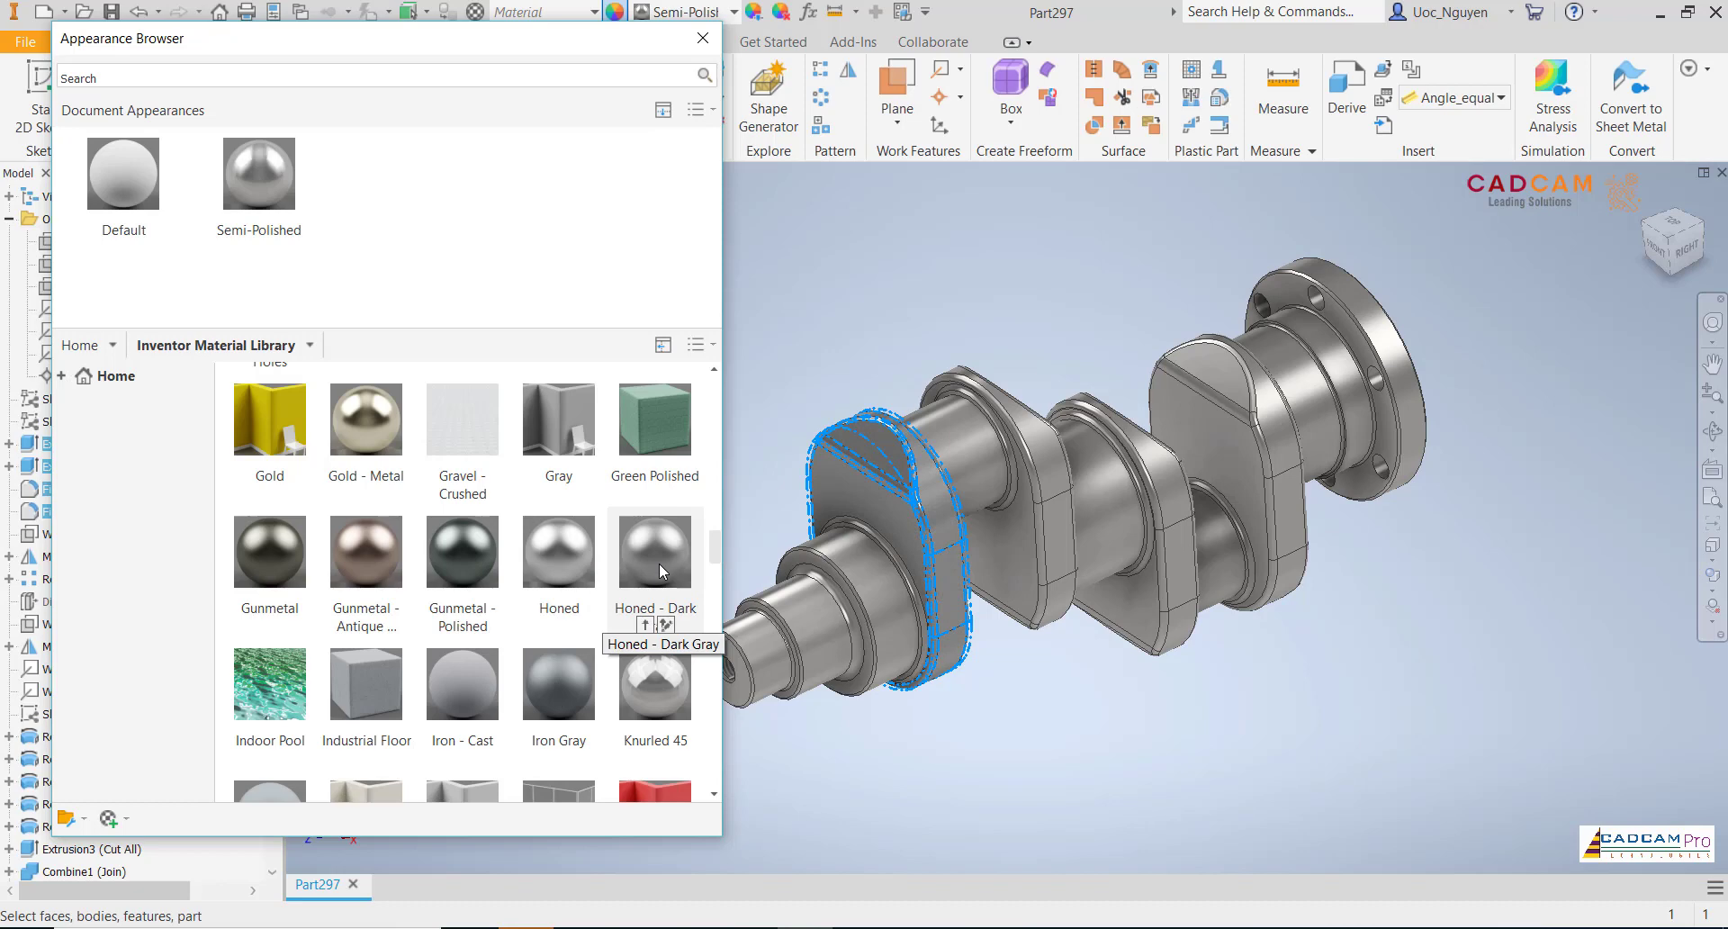
{"action": "mouse_move", "coordinate": [713, 548]}
{"action": "left_mouse_down"}
{"action": "mouse_move", "coordinate": [716, 579]}
{"action": "mouse_move", "coordinate": [720, 483]}
{"action": "left_mouse_up"}
{"action": "left_click", "coordinate": [558, 576]}
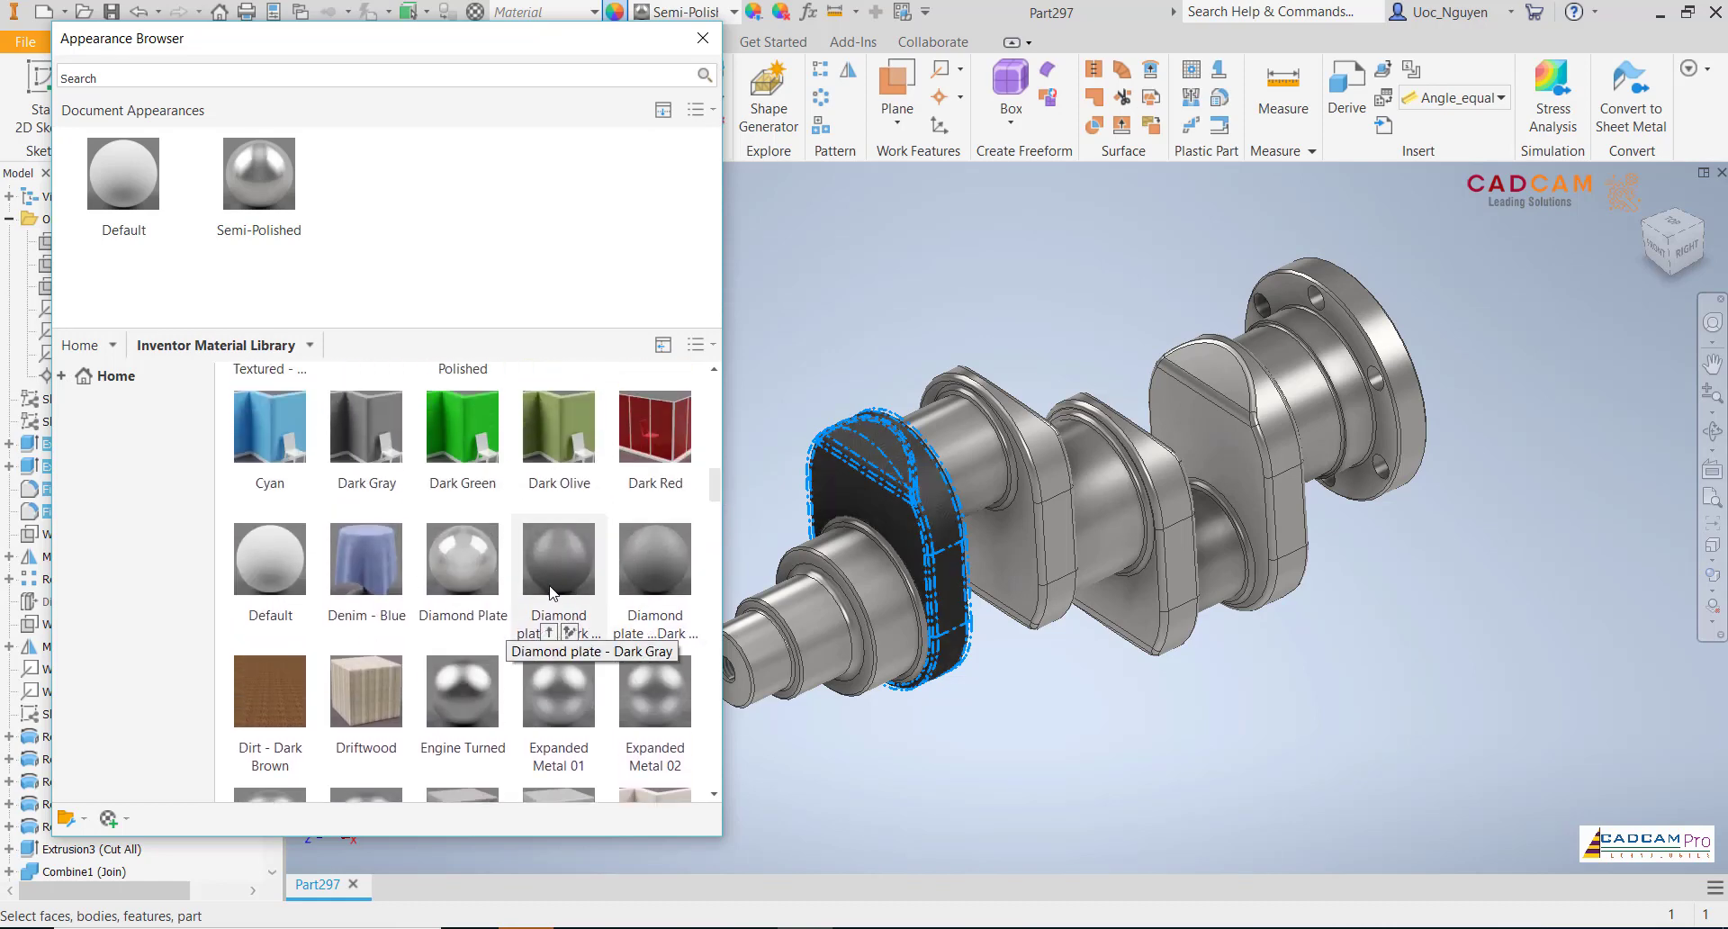
{"action": "left_click", "coordinate": [666, 482]}
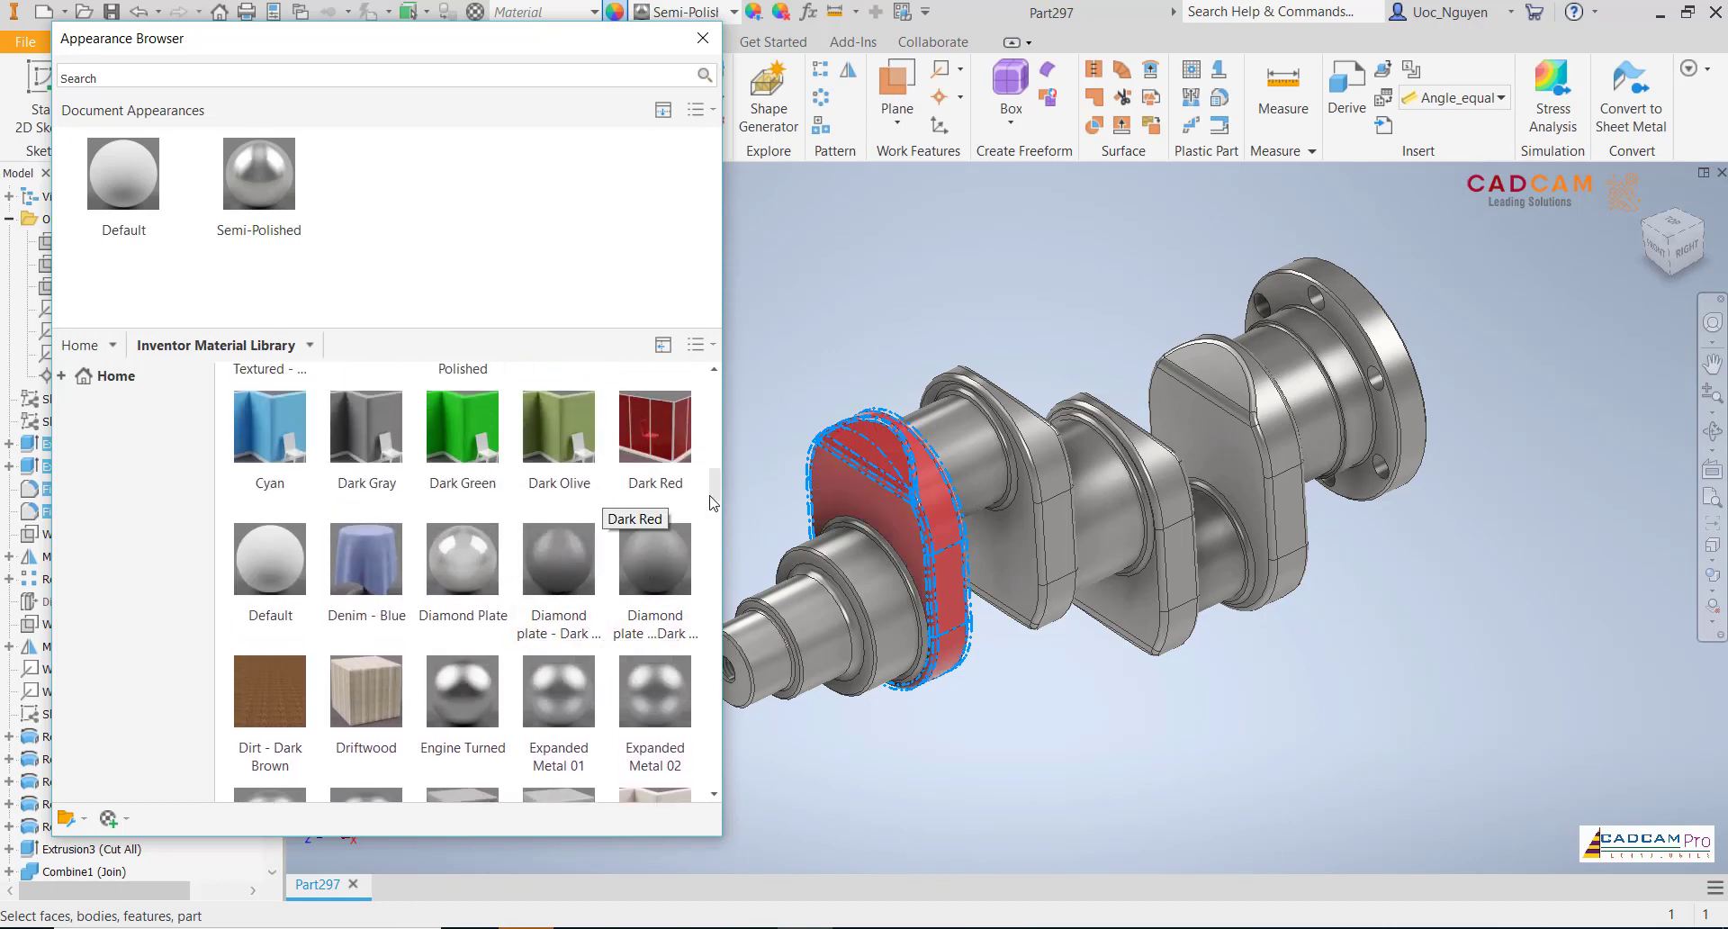
- Add Iron - Cast to the document and apply it to the first web
{"action": "mouse_move", "coordinate": [718, 493]}
{"action": "left_mouse_down"}
{"action": "mouse_move", "coordinate": [722, 412]}
{"action": "mouse_move", "coordinate": [711, 499]}
{"action": "left_mouse_up"}
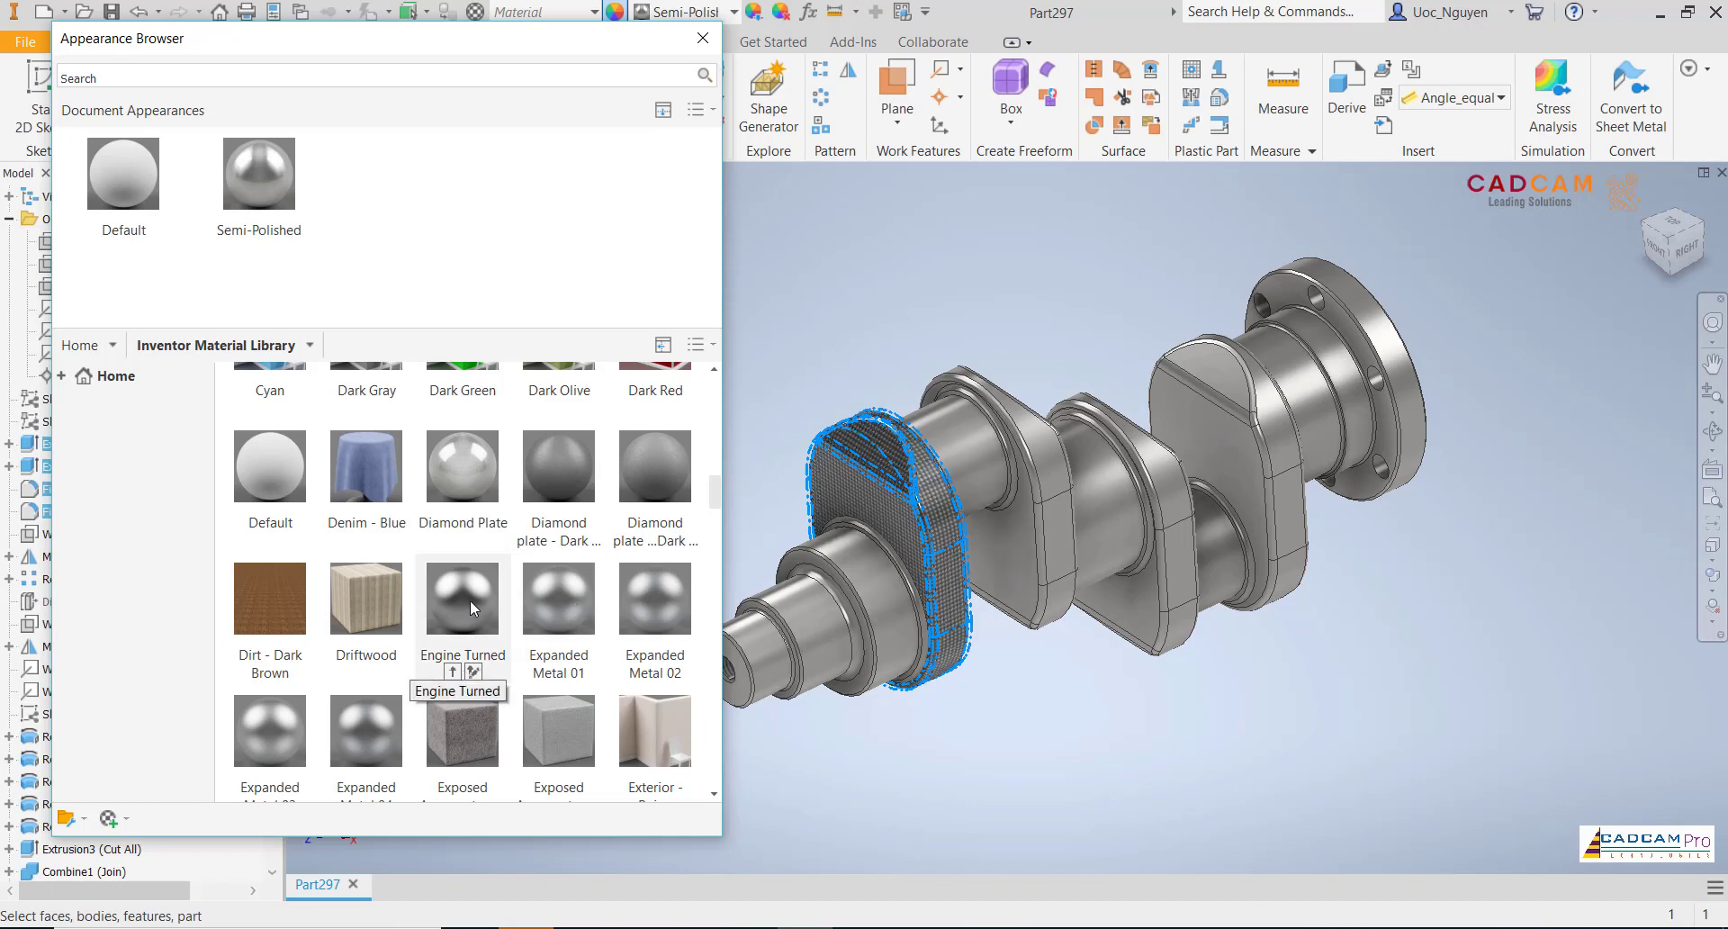
{"action": "left_click_drag", "start_coordinate": [717, 491], "coordinate": [710, 531]}
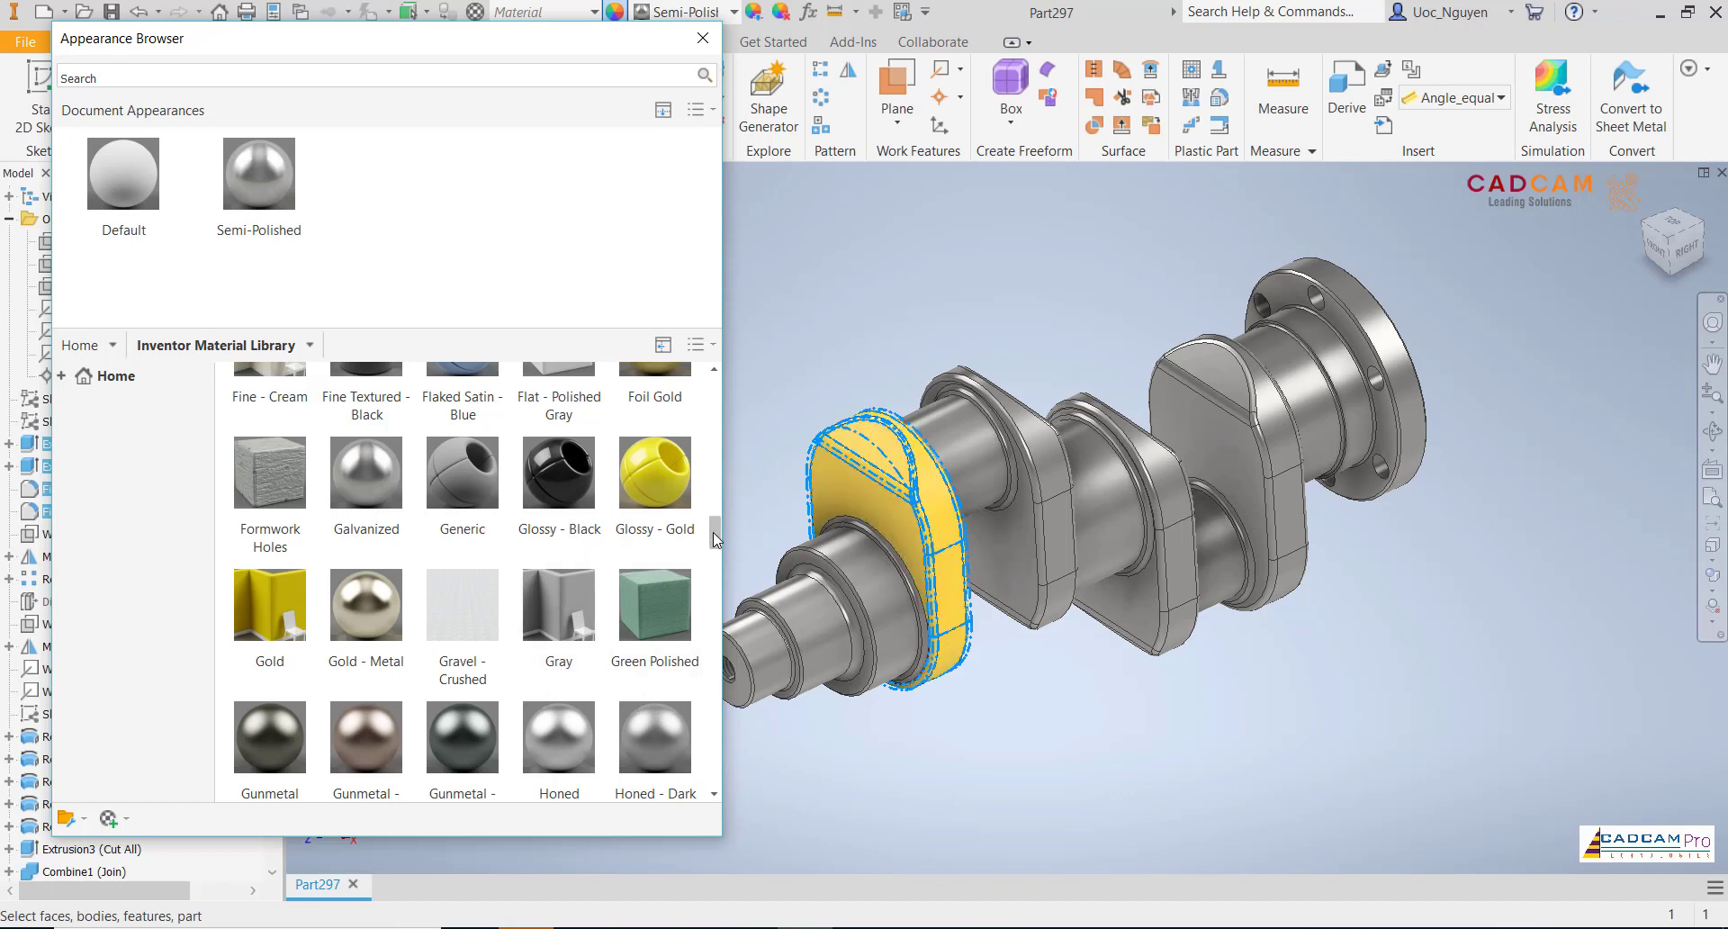
{"action": "left_click_drag", "start_coordinate": [712, 532], "coordinate": [716, 548]}
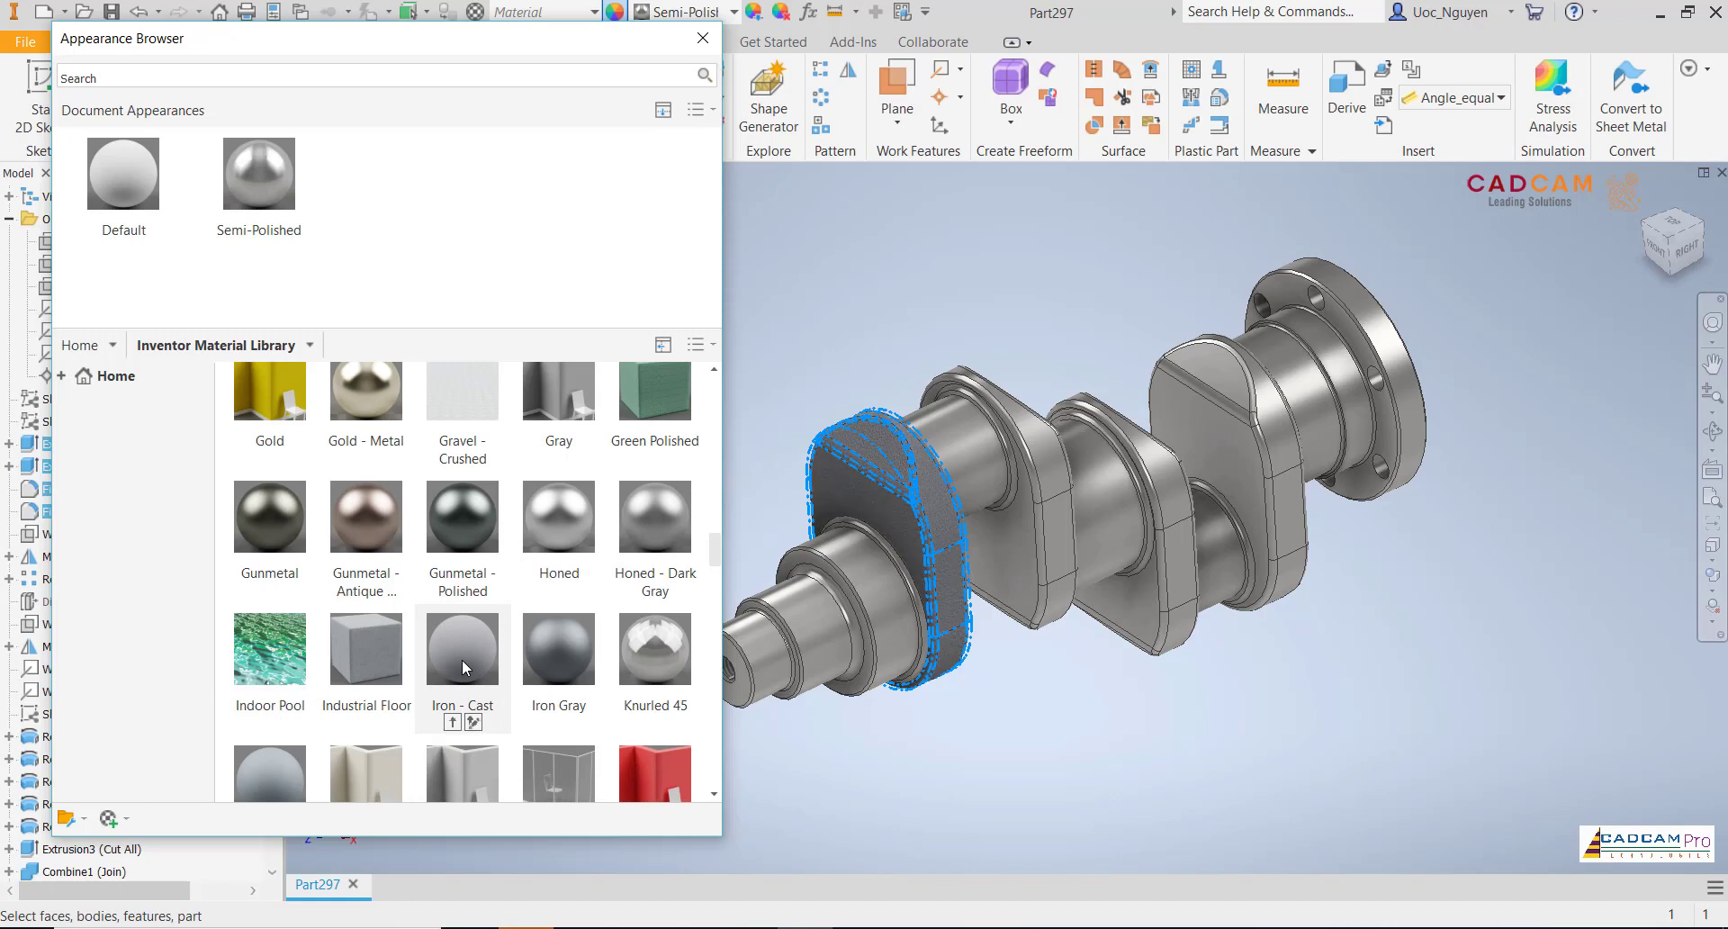
{"action": "left_click", "coordinate": [452, 721]}
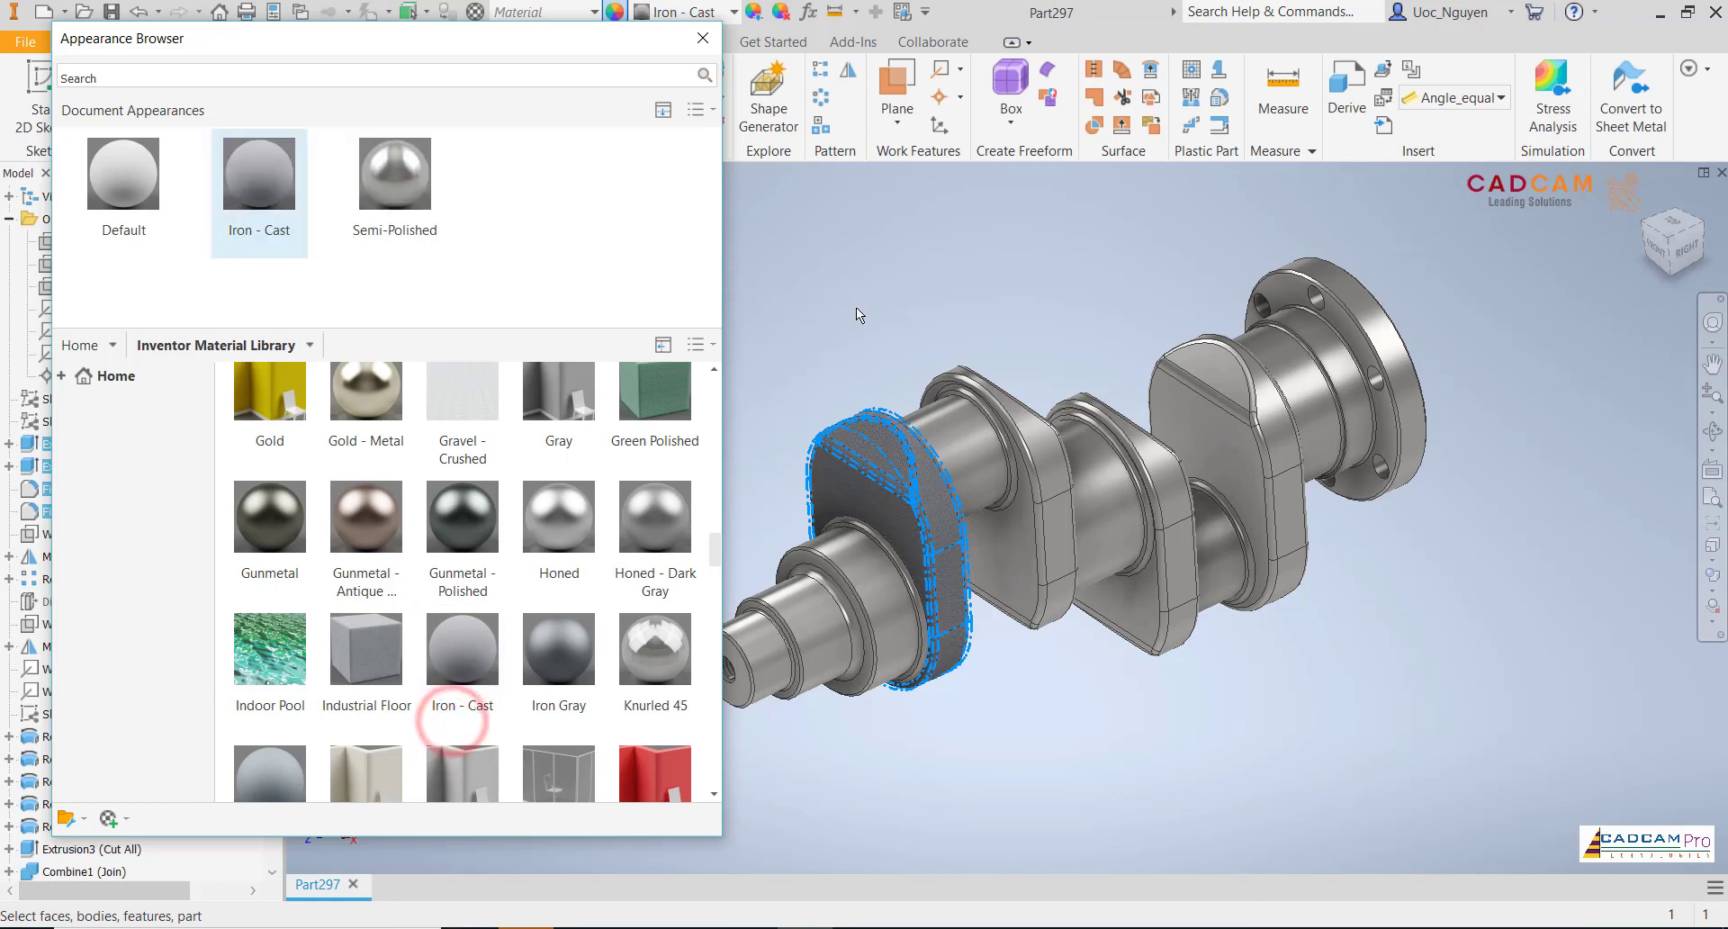
{"action": "mouse_move", "coordinate": [571, 49]}
{"action": "left_mouse_down"}
{"action": "mouse_move", "coordinate": [716, 63]}
{"action": "mouse_move", "coordinate": [824, 39]}
{"action": "left_mouse_up"}
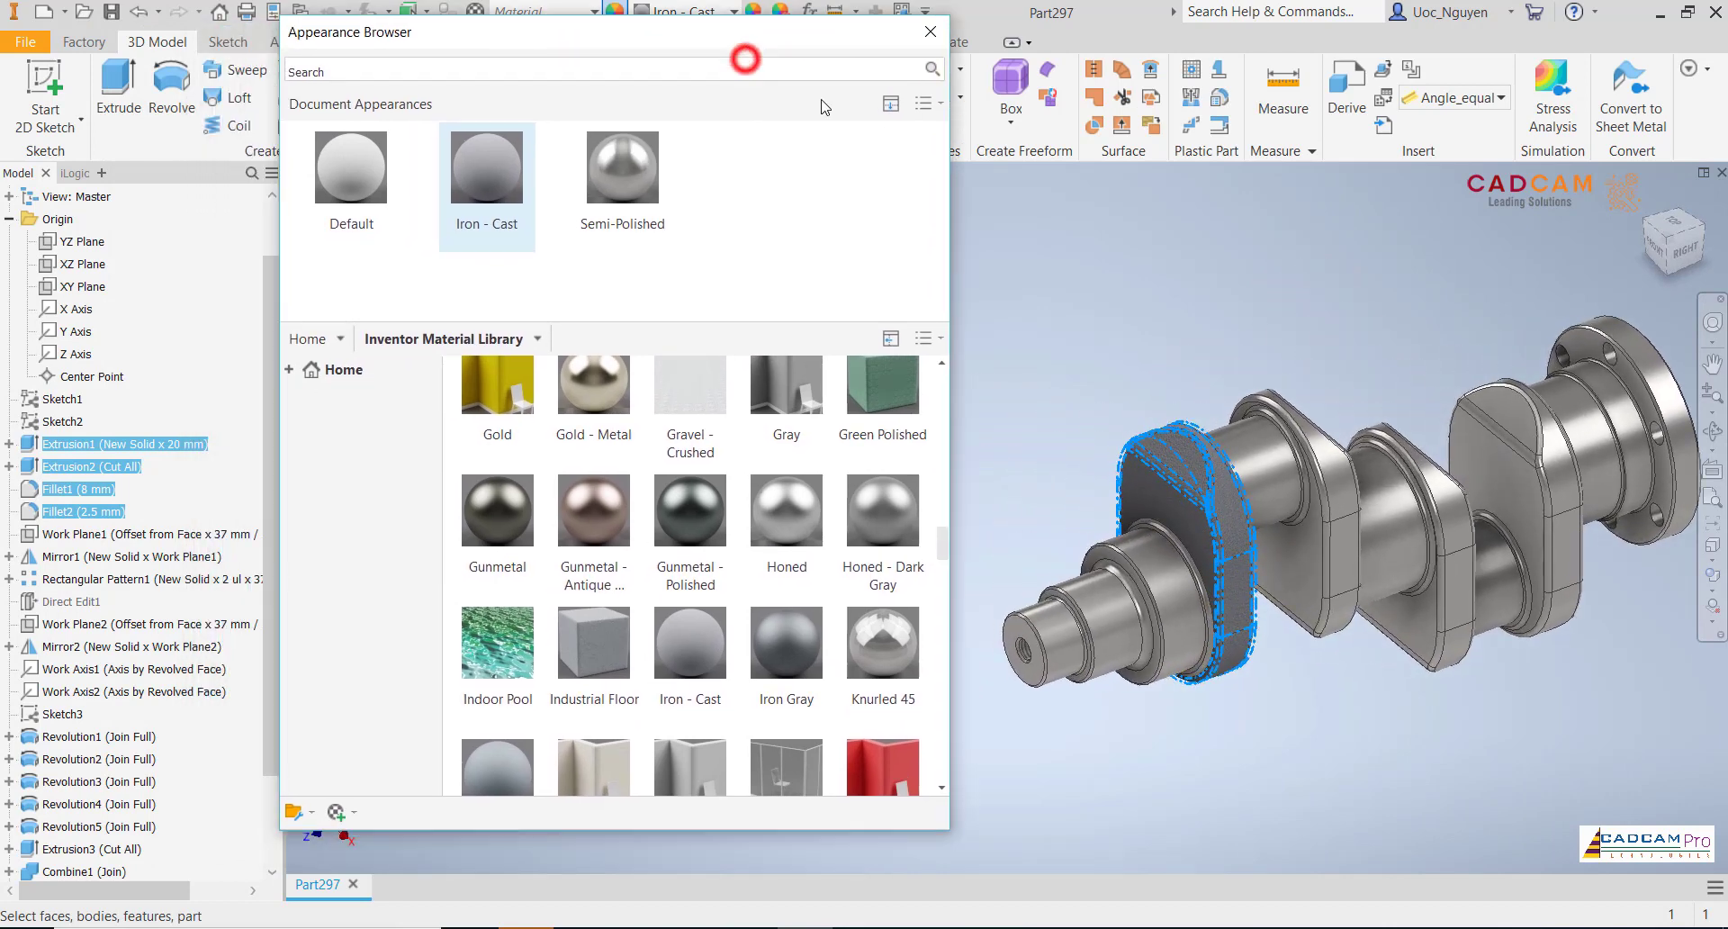
- Apply Iron - Cast to the Mirror1, Rectangular Pattern1 and Mirror2 web bodies
{"action": "left_click", "coordinate": [1073, 402]}
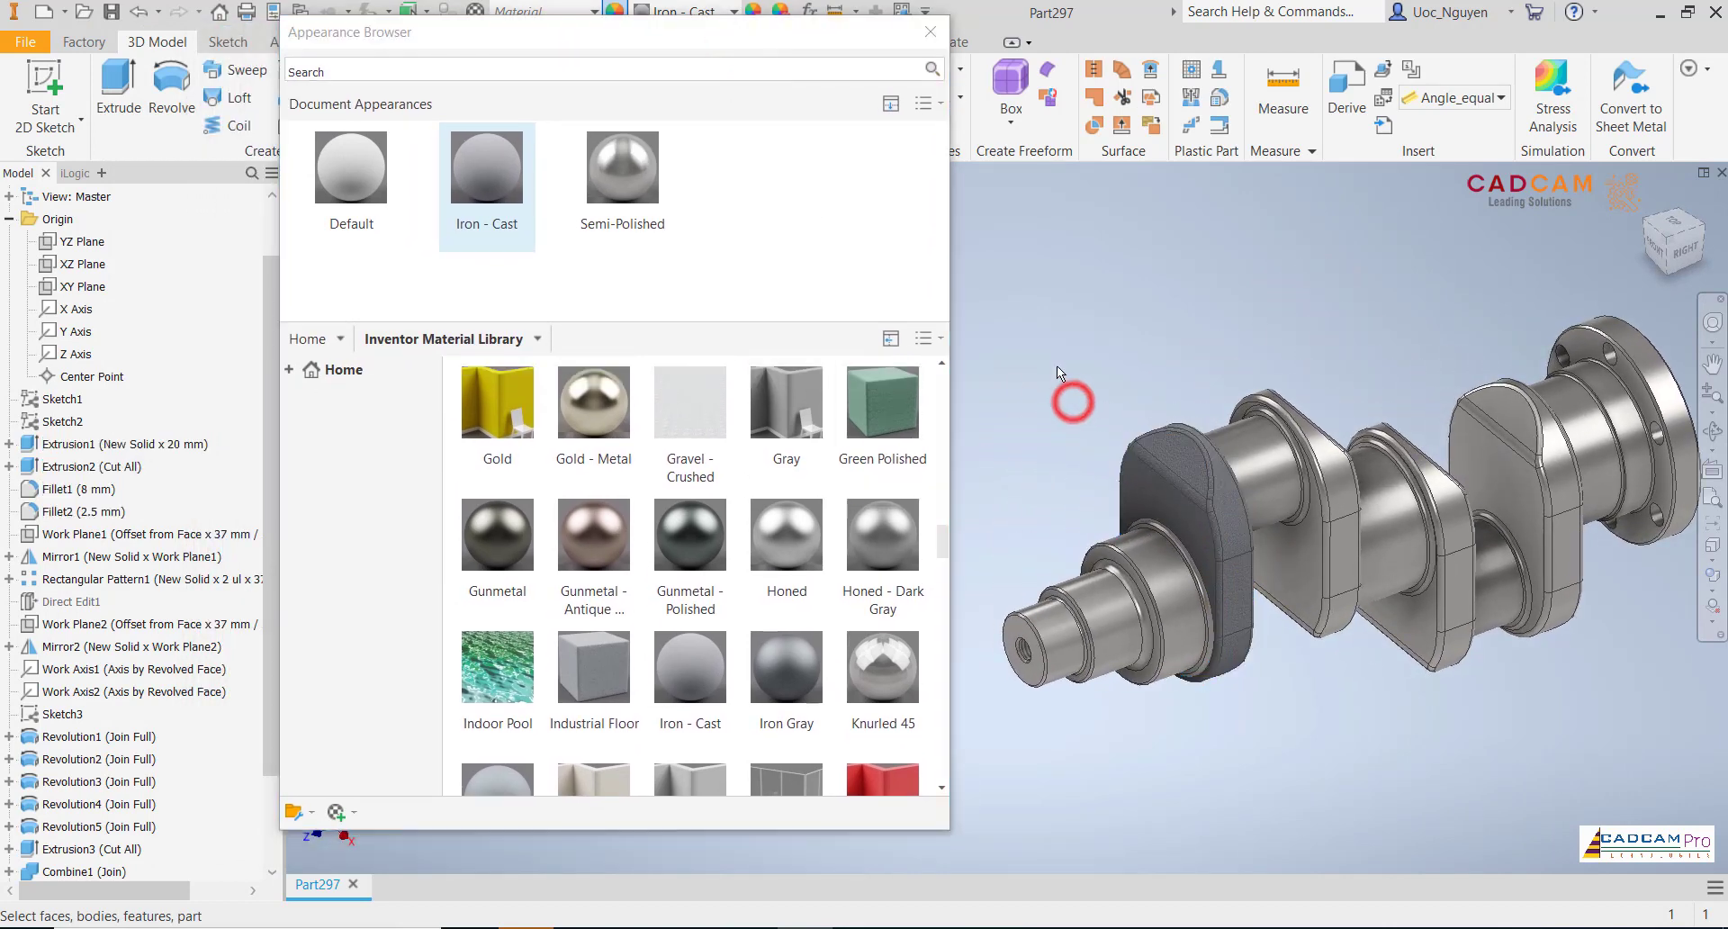
{"action": "left_click", "coordinate": [120, 557]}
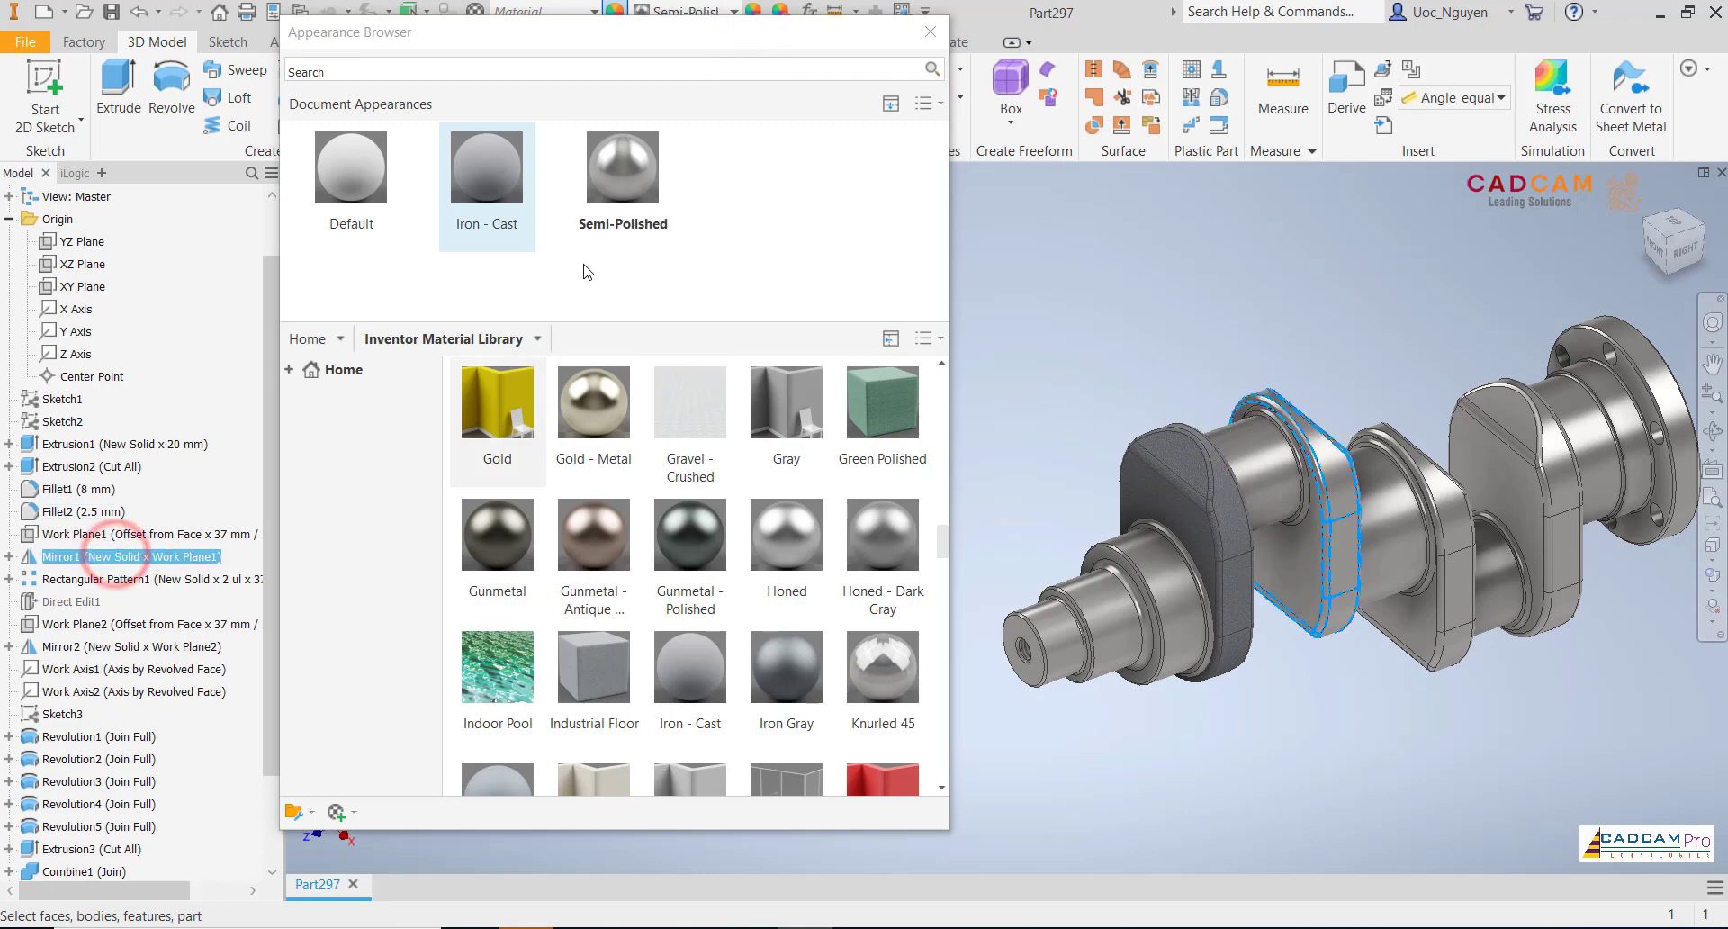
{"action": "left_click", "coordinate": [488, 184]}
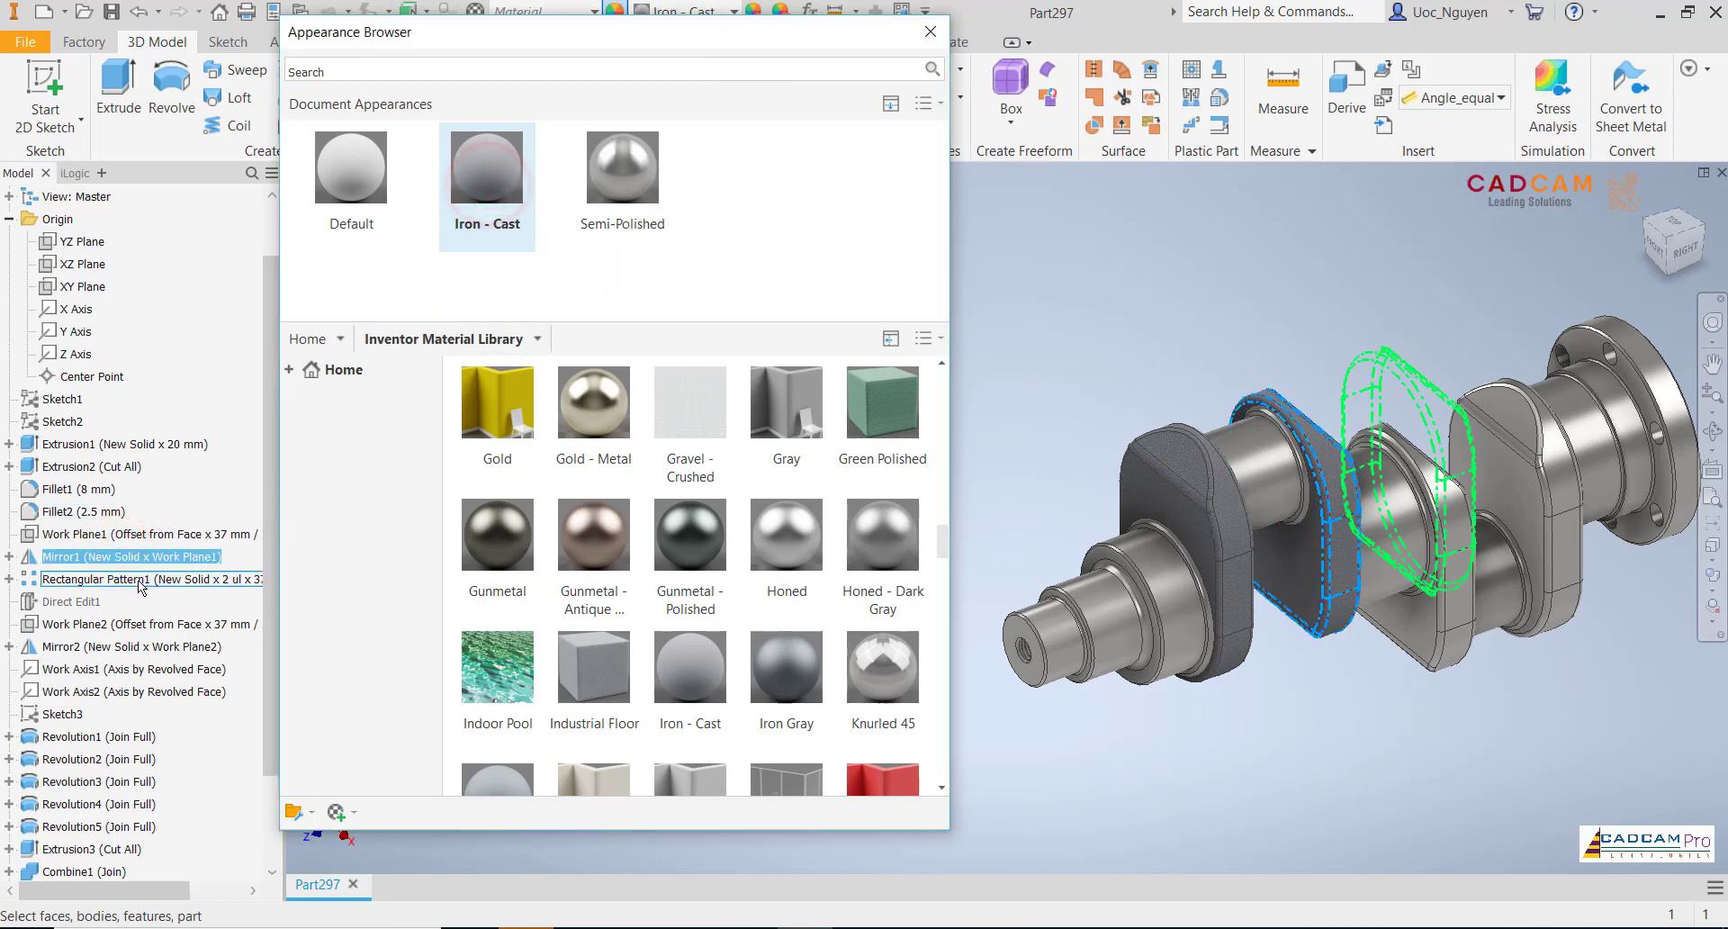
{"action": "left_click", "coordinate": [133, 581], "text": "ctrl"}
{"action": "left_click", "coordinate": [500, 182]}
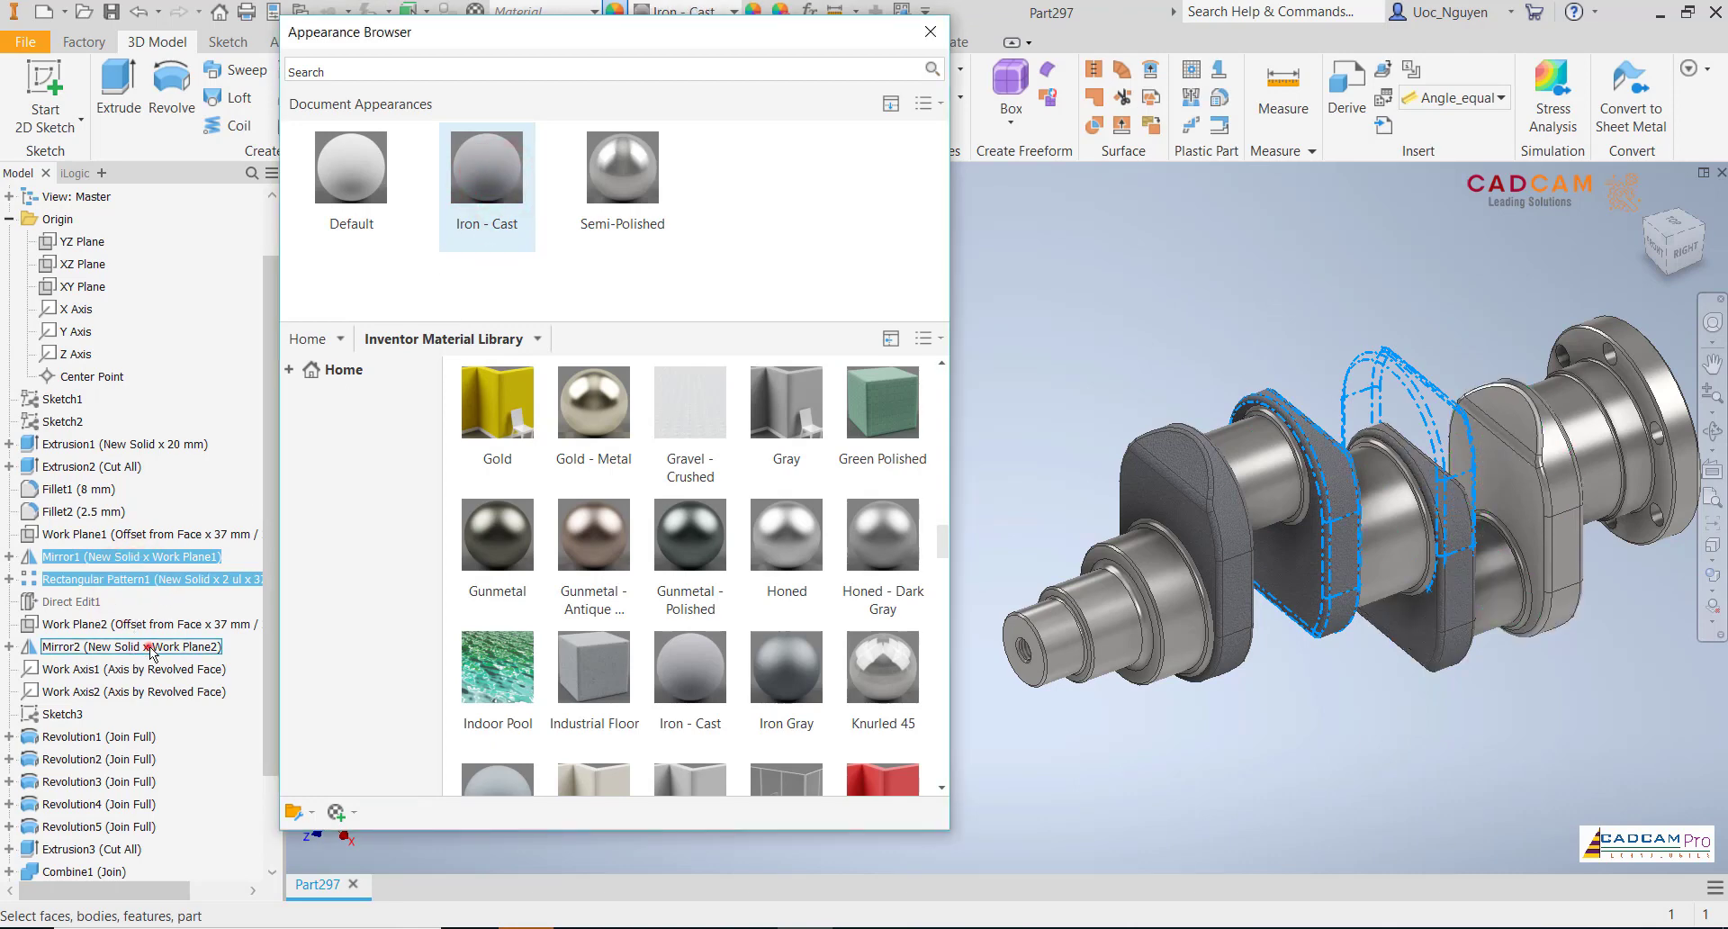
{"action": "left_click", "coordinate": [151, 648], "text": "ctrl"}
{"action": "left_click", "coordinate": [483, 173]}
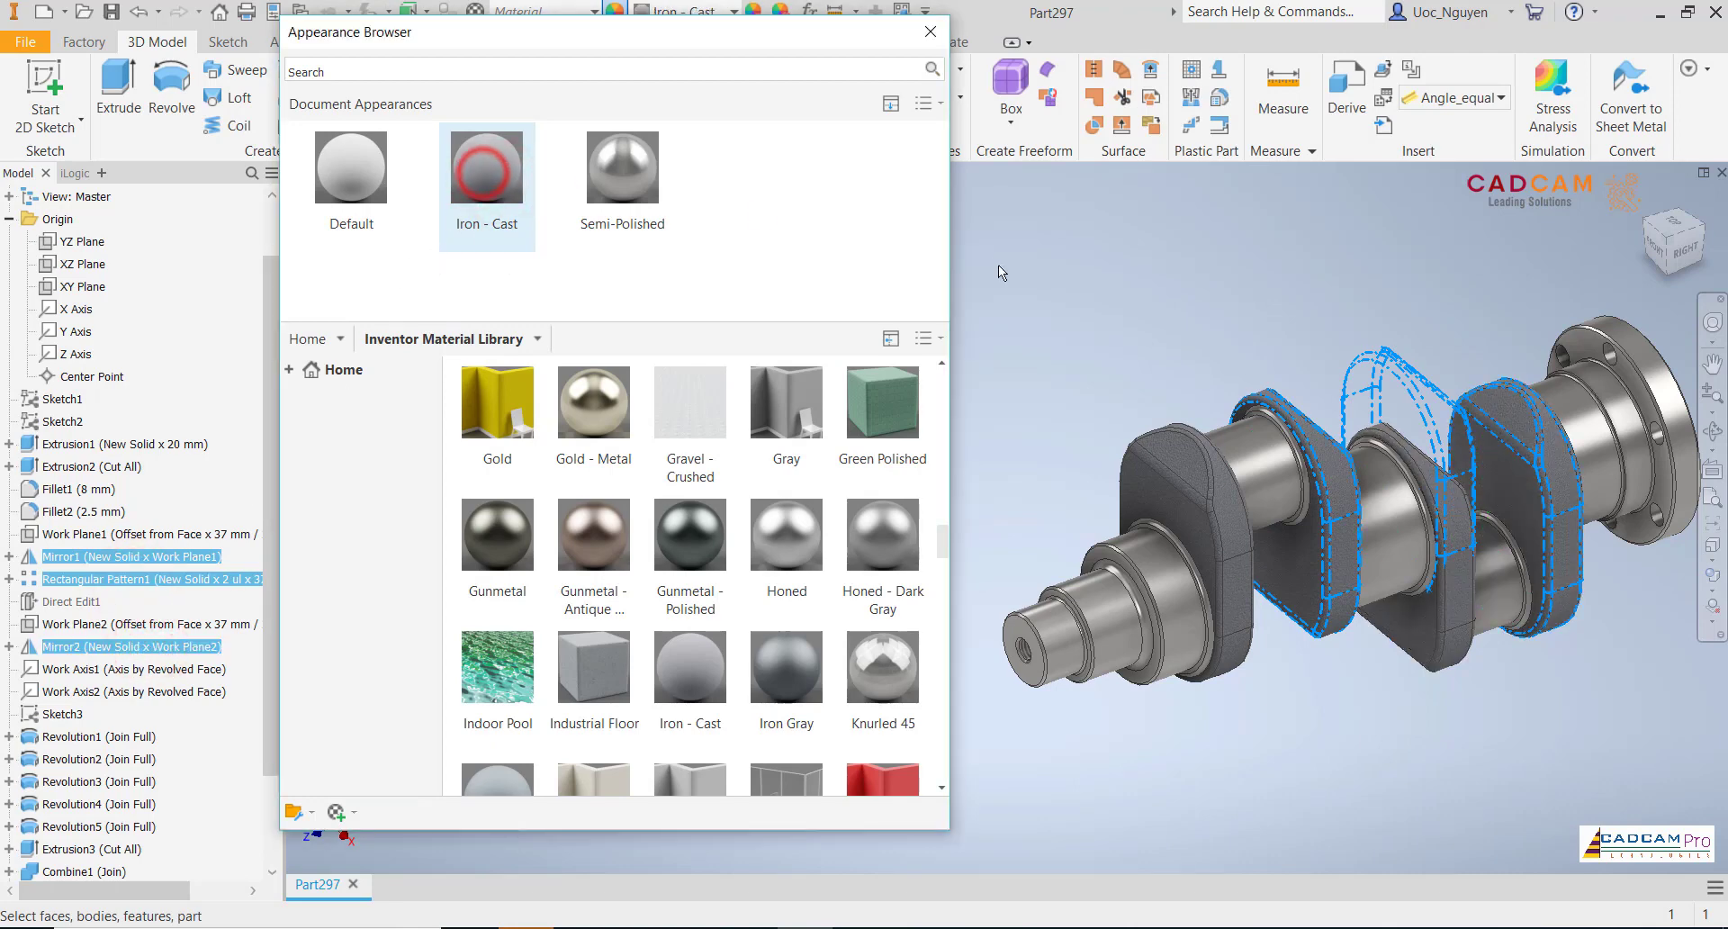
{"action": "left_click", "coordinate": [1001, 265]}
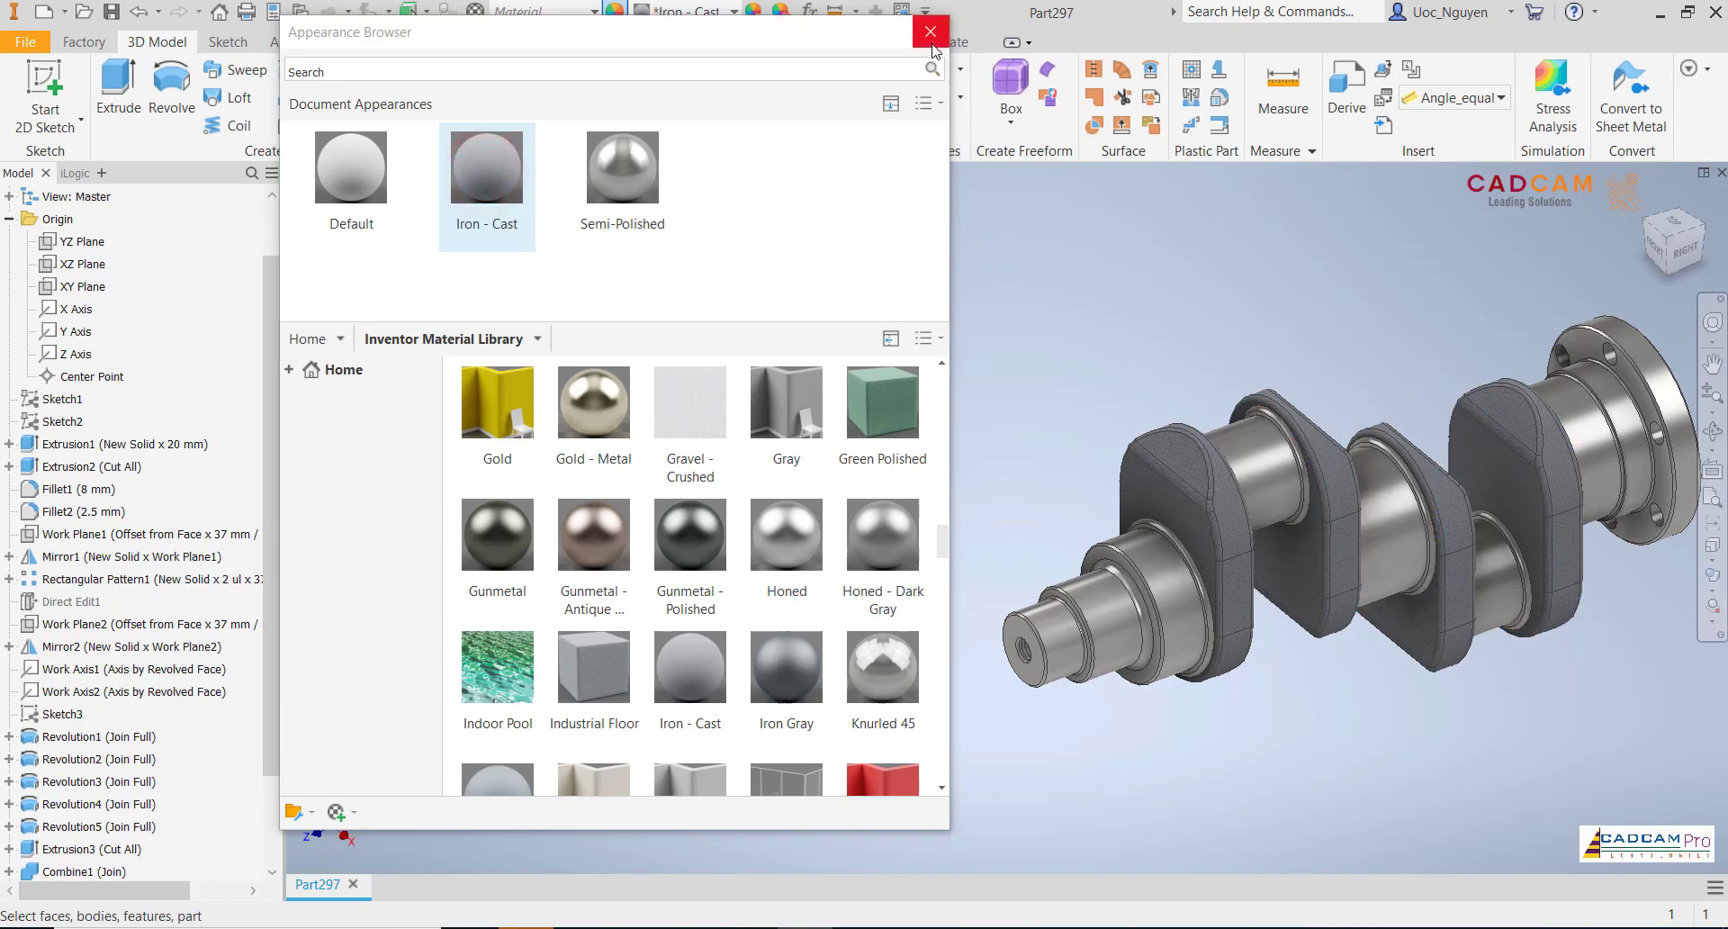
- Add Orange-Red from the library and apply it to the six flange bolt holes (Extrusion3)
{"action": "left_click_drag", "start_coordinate": [269, 537], "coordinate": [269, 655]}
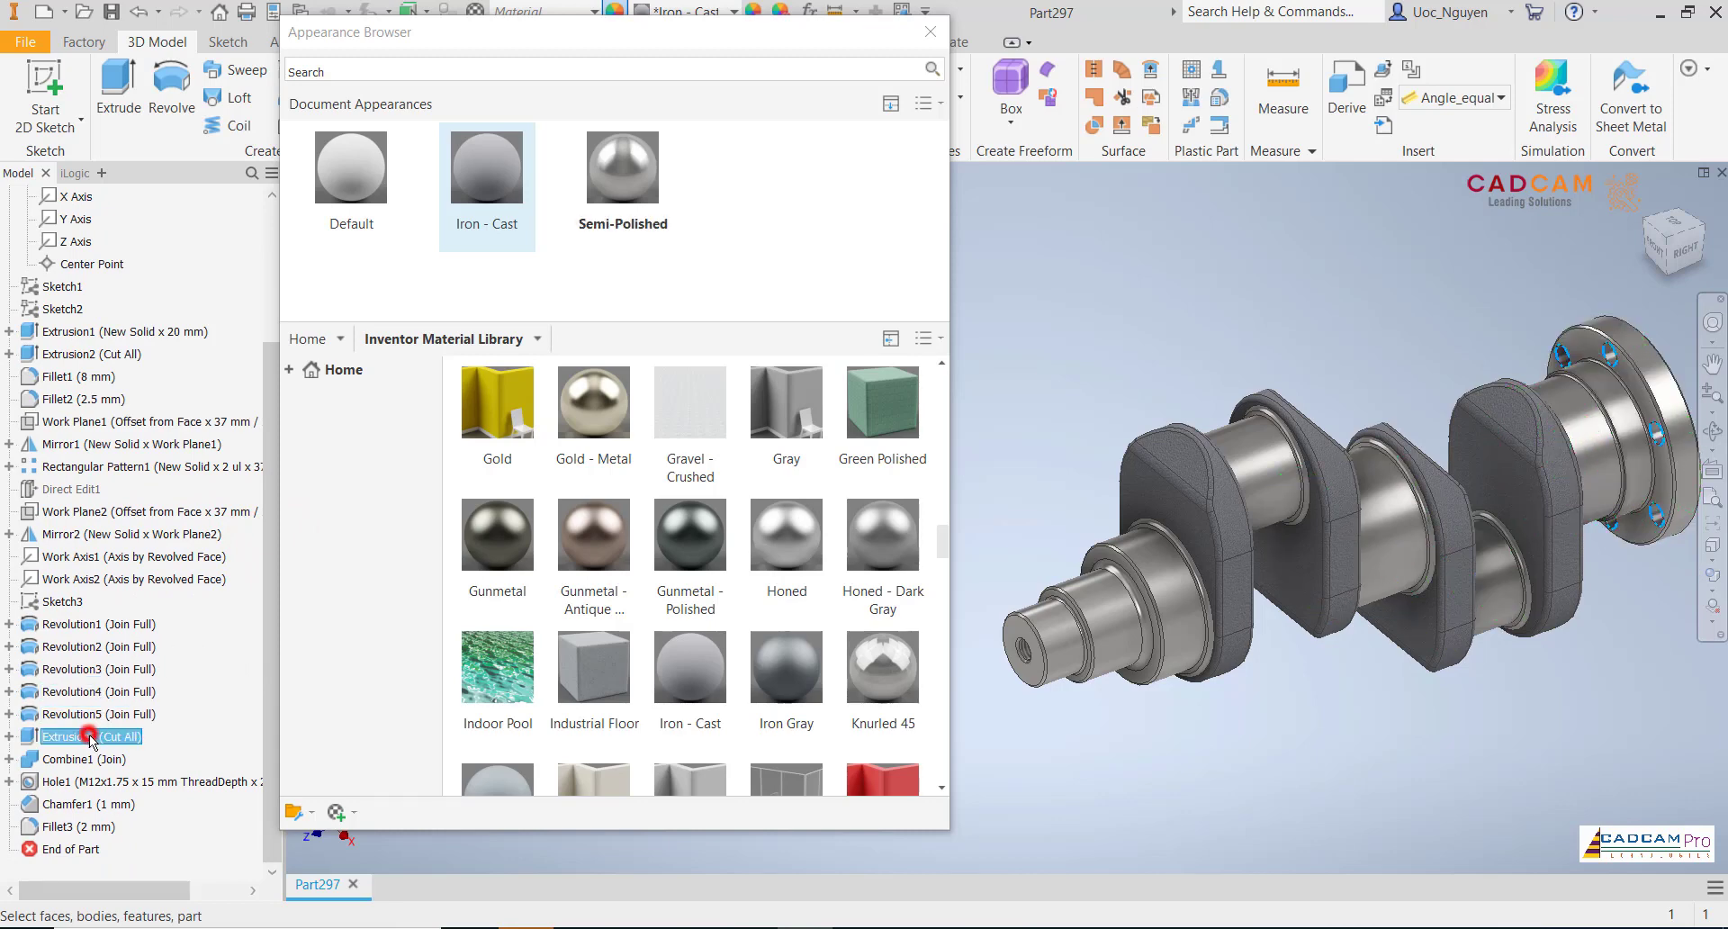
{"action": "left_click_drag", "start_coordinate": [943, 545], "coordinate": [947, 598]}
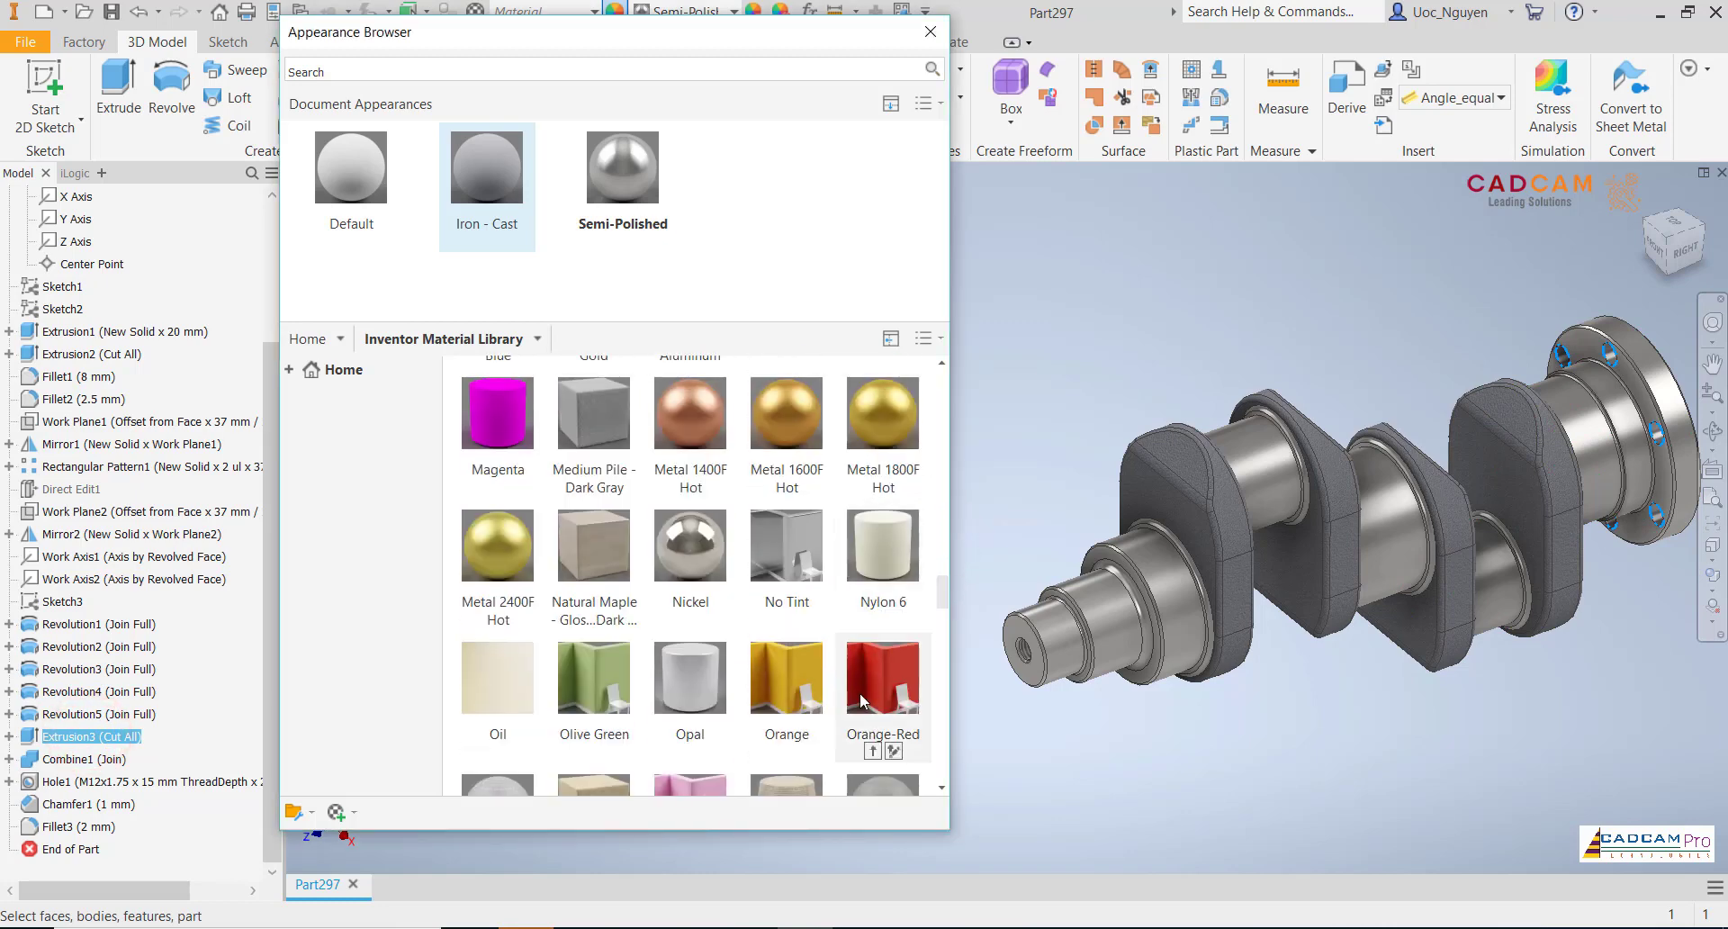
{"action": "left_click", "coordinate": [873, 751]}
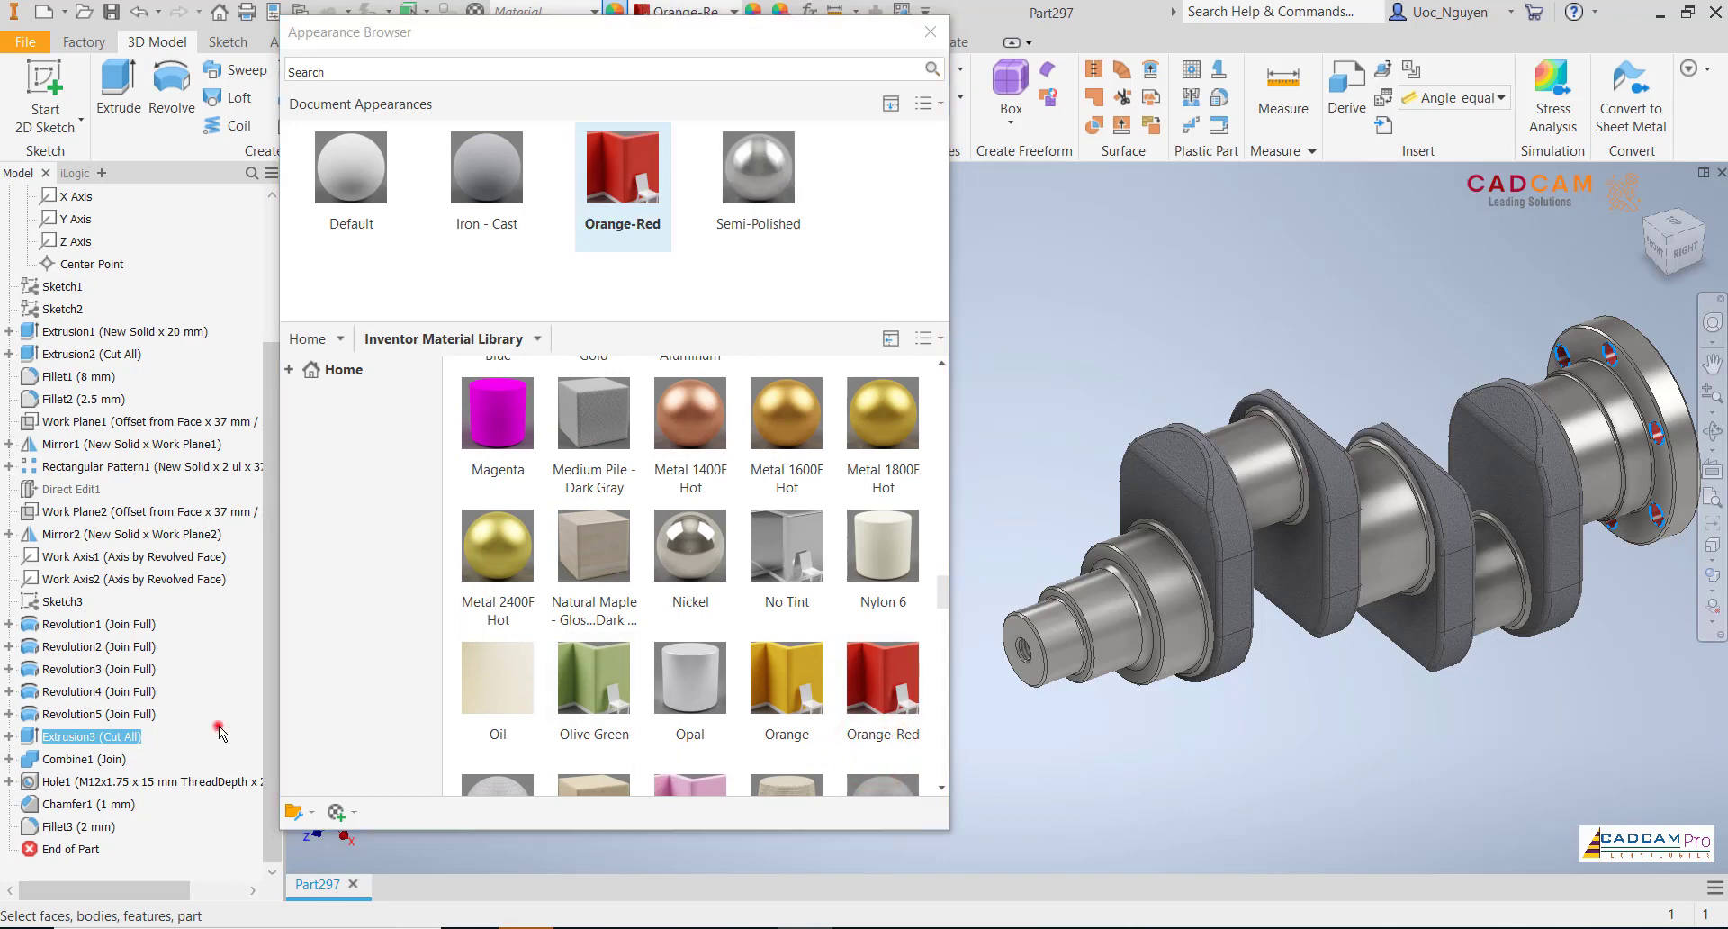
- Colour the threaded end hole (Hole1) Orange-Red and close the Appearance Browser
{"action": "scroll", "coordinate": [486, 414], "scroll_direction": "up", "scroll_amount": 1}
{"action": "left_click", "coordinate": [607, 181]}
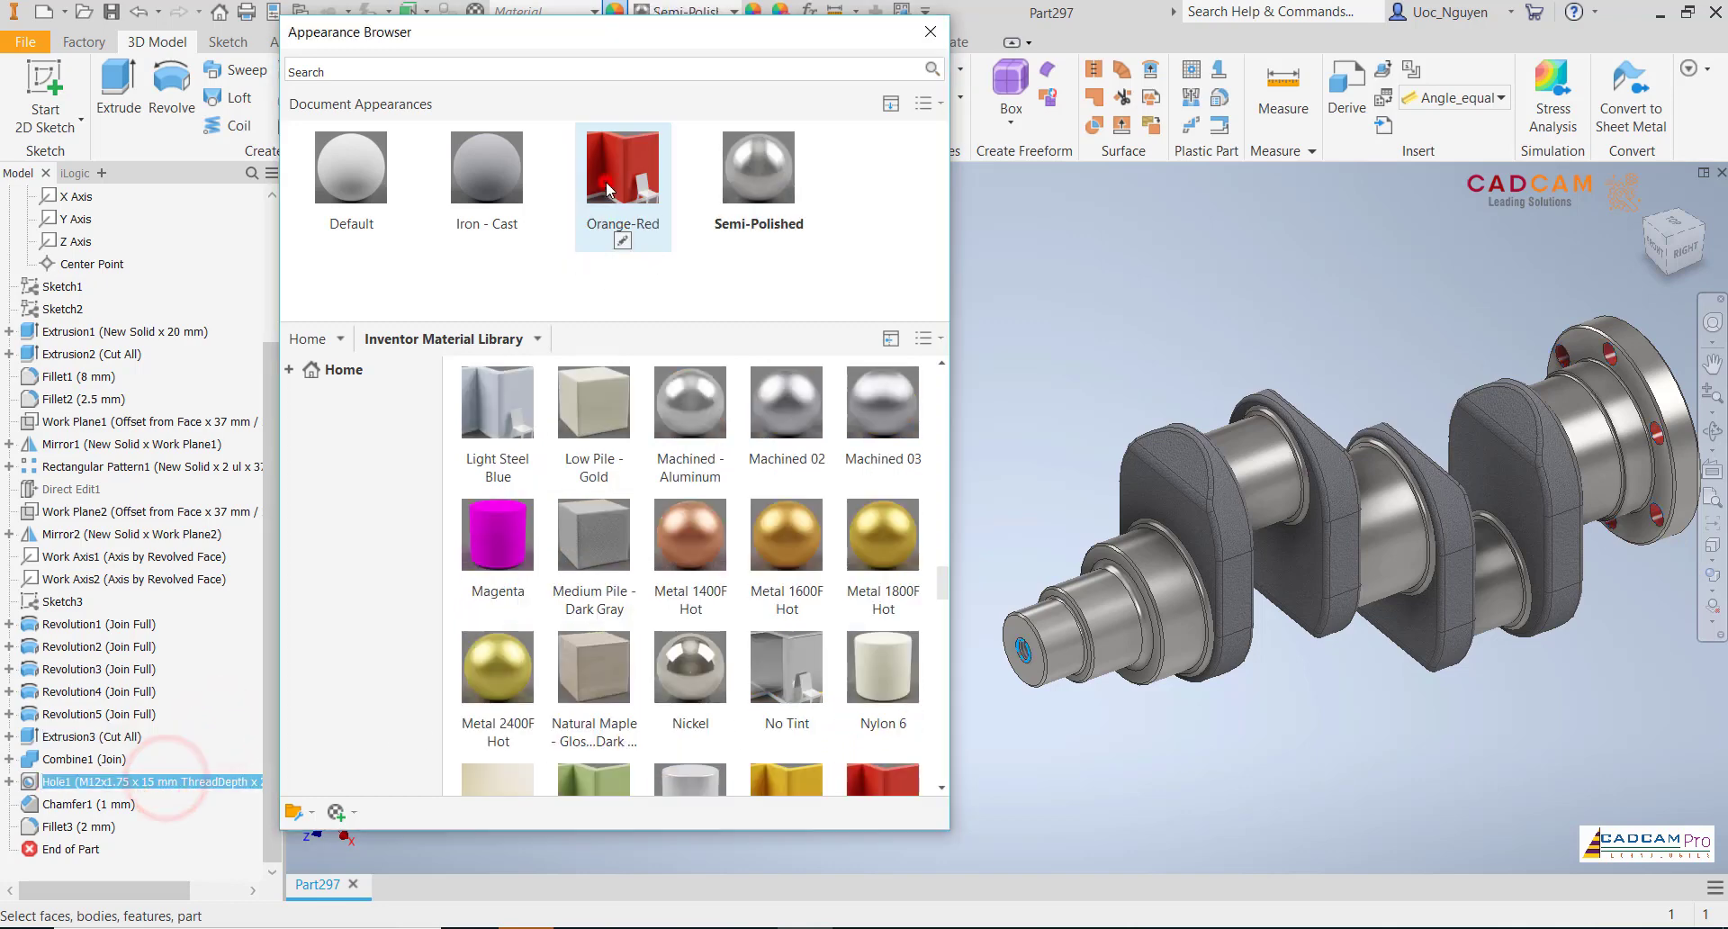
{"action": "left_click", "coordinate": [995, 223]}
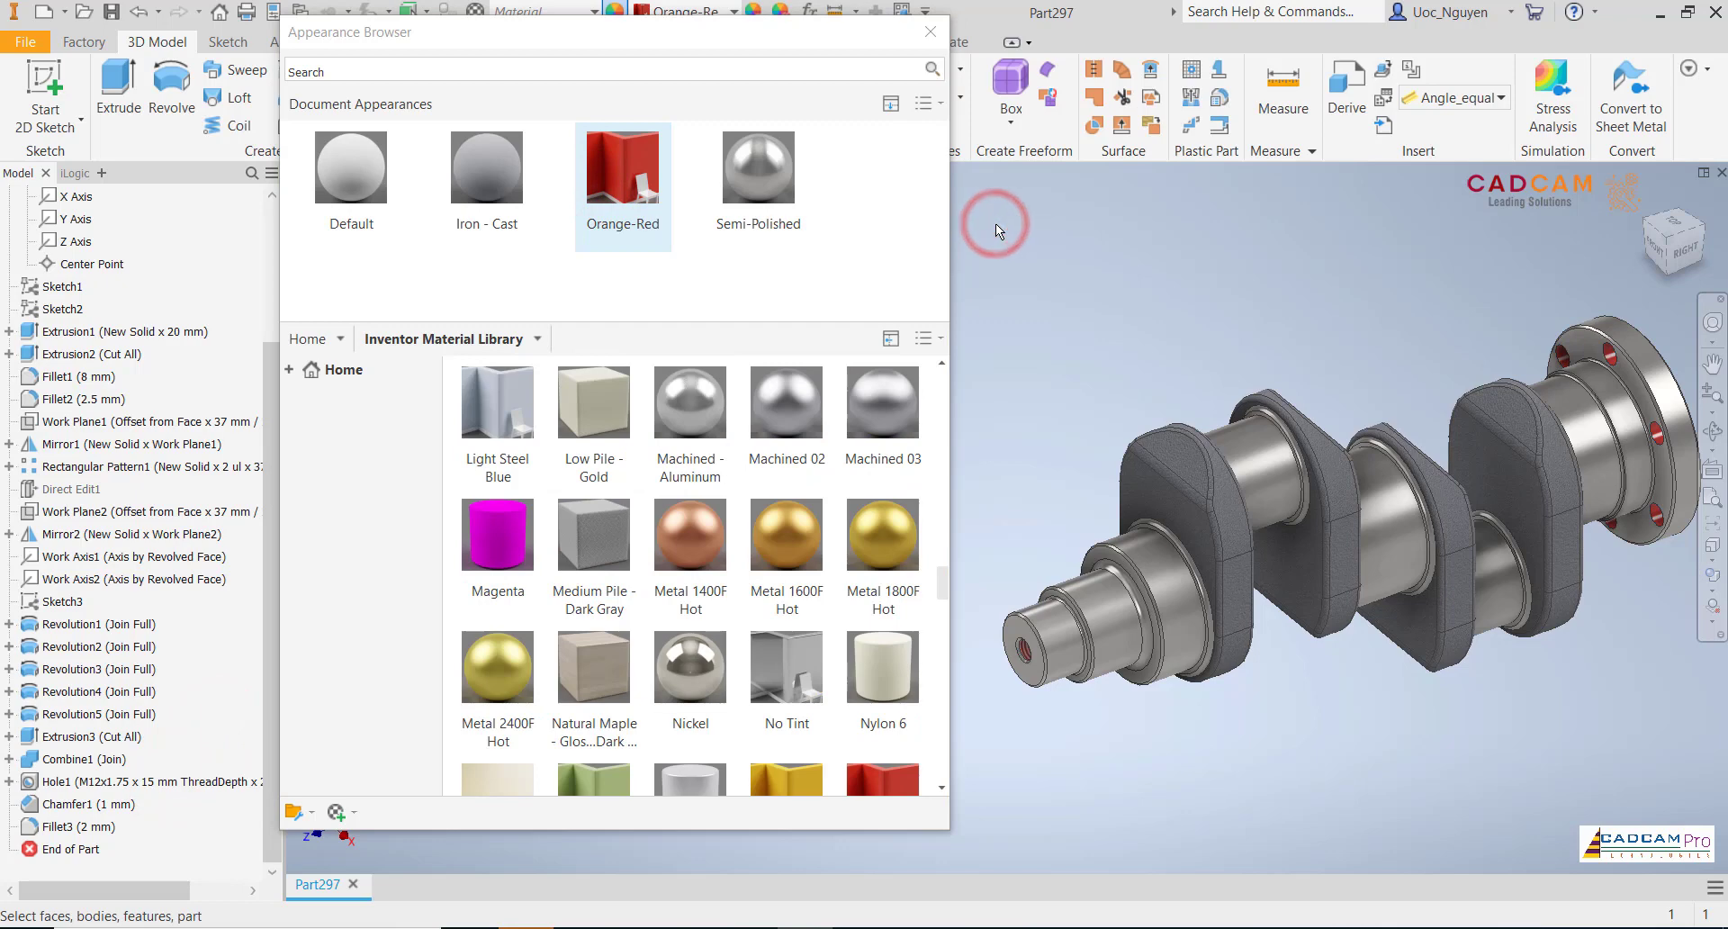
{"action": "left_click", "coordinate": [931, 31]}
{"action": "left_click", "coordinate": [909, 342]}
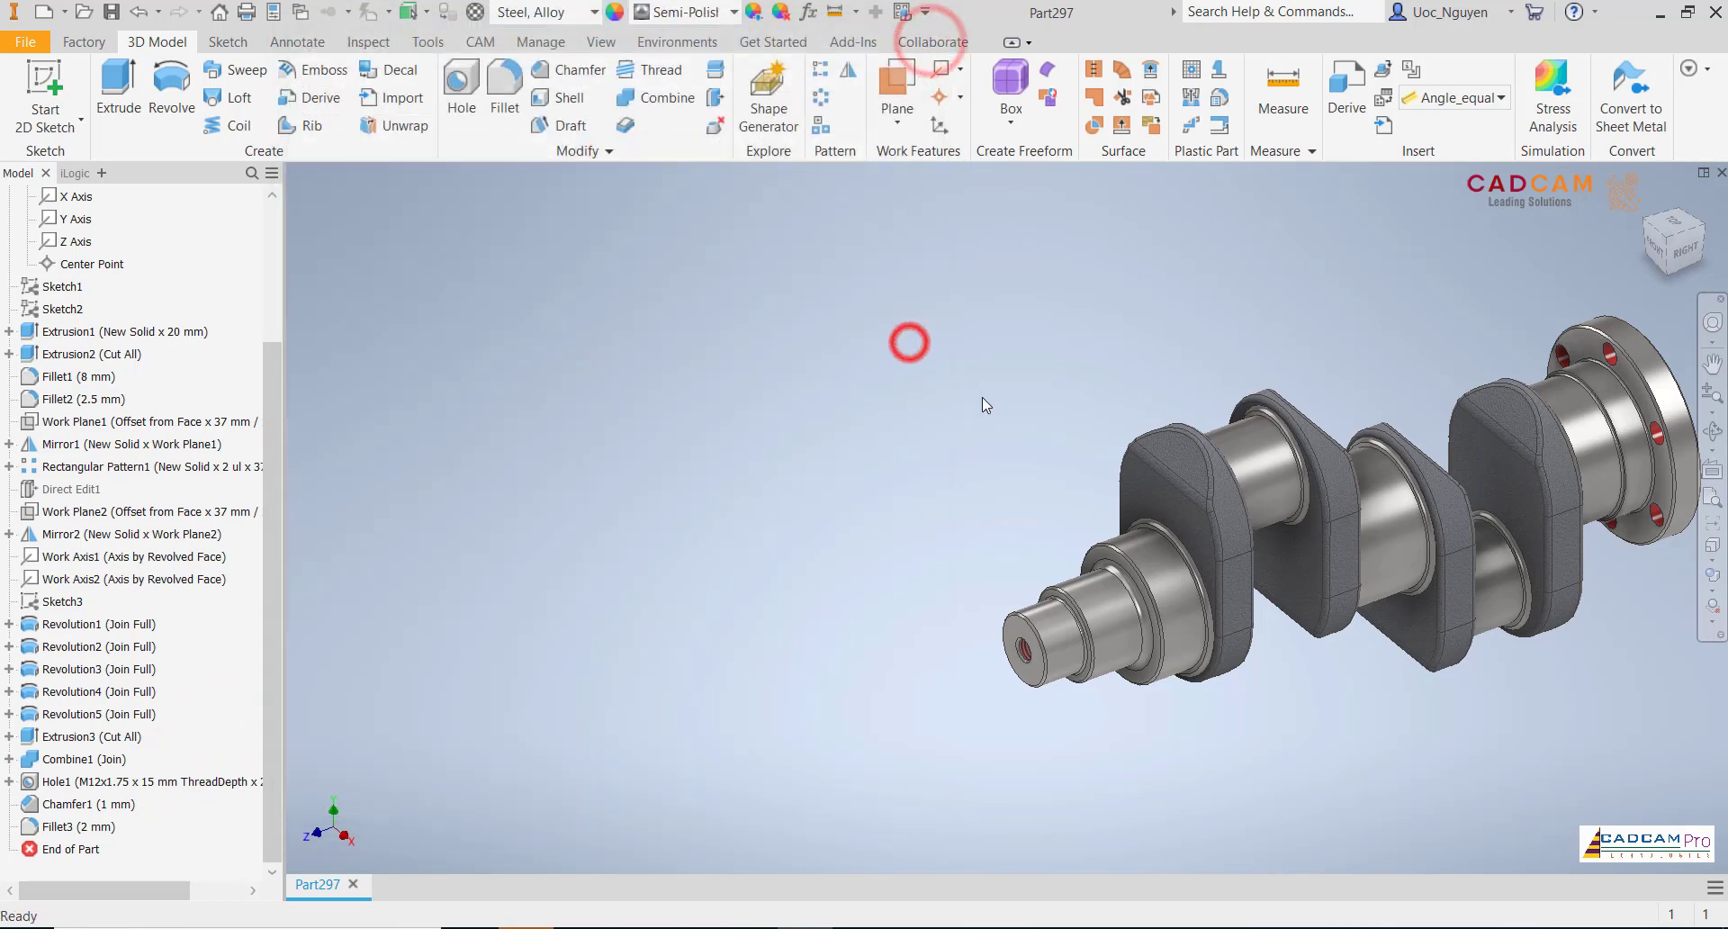
- Pan the crankshaft to the view centre and zoom in on the cast-iron webs and Orange-Red holes
{"action": "middle_click_drag", "start_coordinate": [982, 398], "coordinate": [661, 407]}
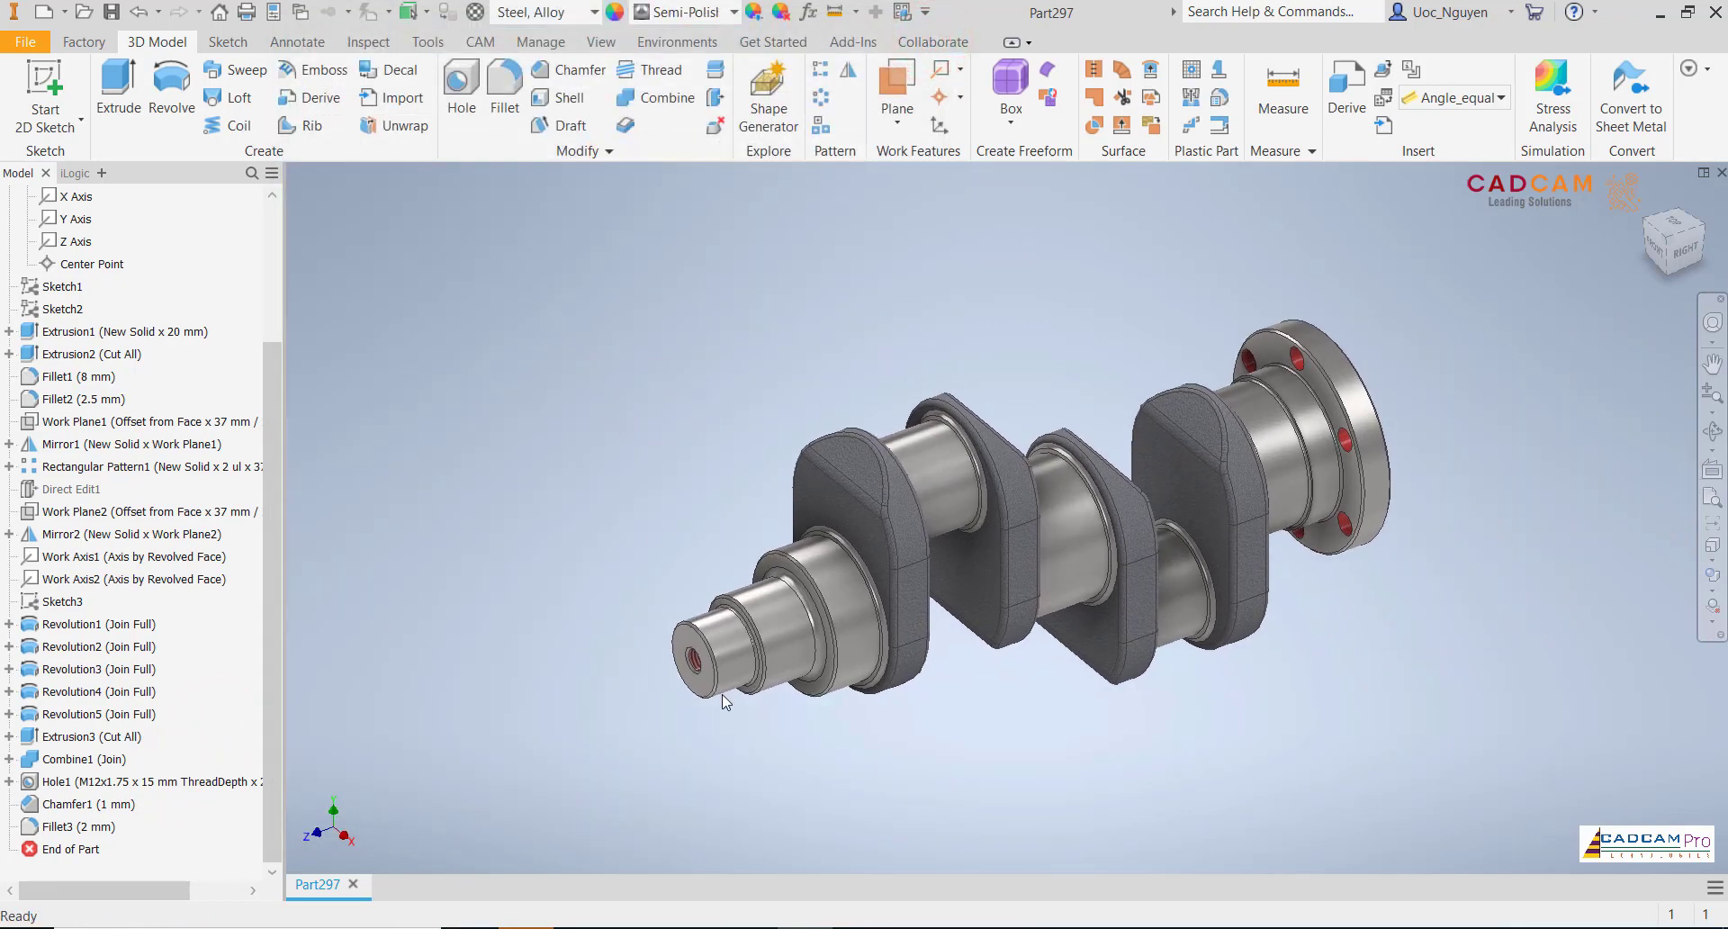
{"action": "scroll", "coordinate": [1342, 788], "scroll_direction": "up", "scroll_amount": 3}
{"action": "scroll", "coordinate": [1342, 788], "scroll_direction": "up", "scroll_amount": 1}
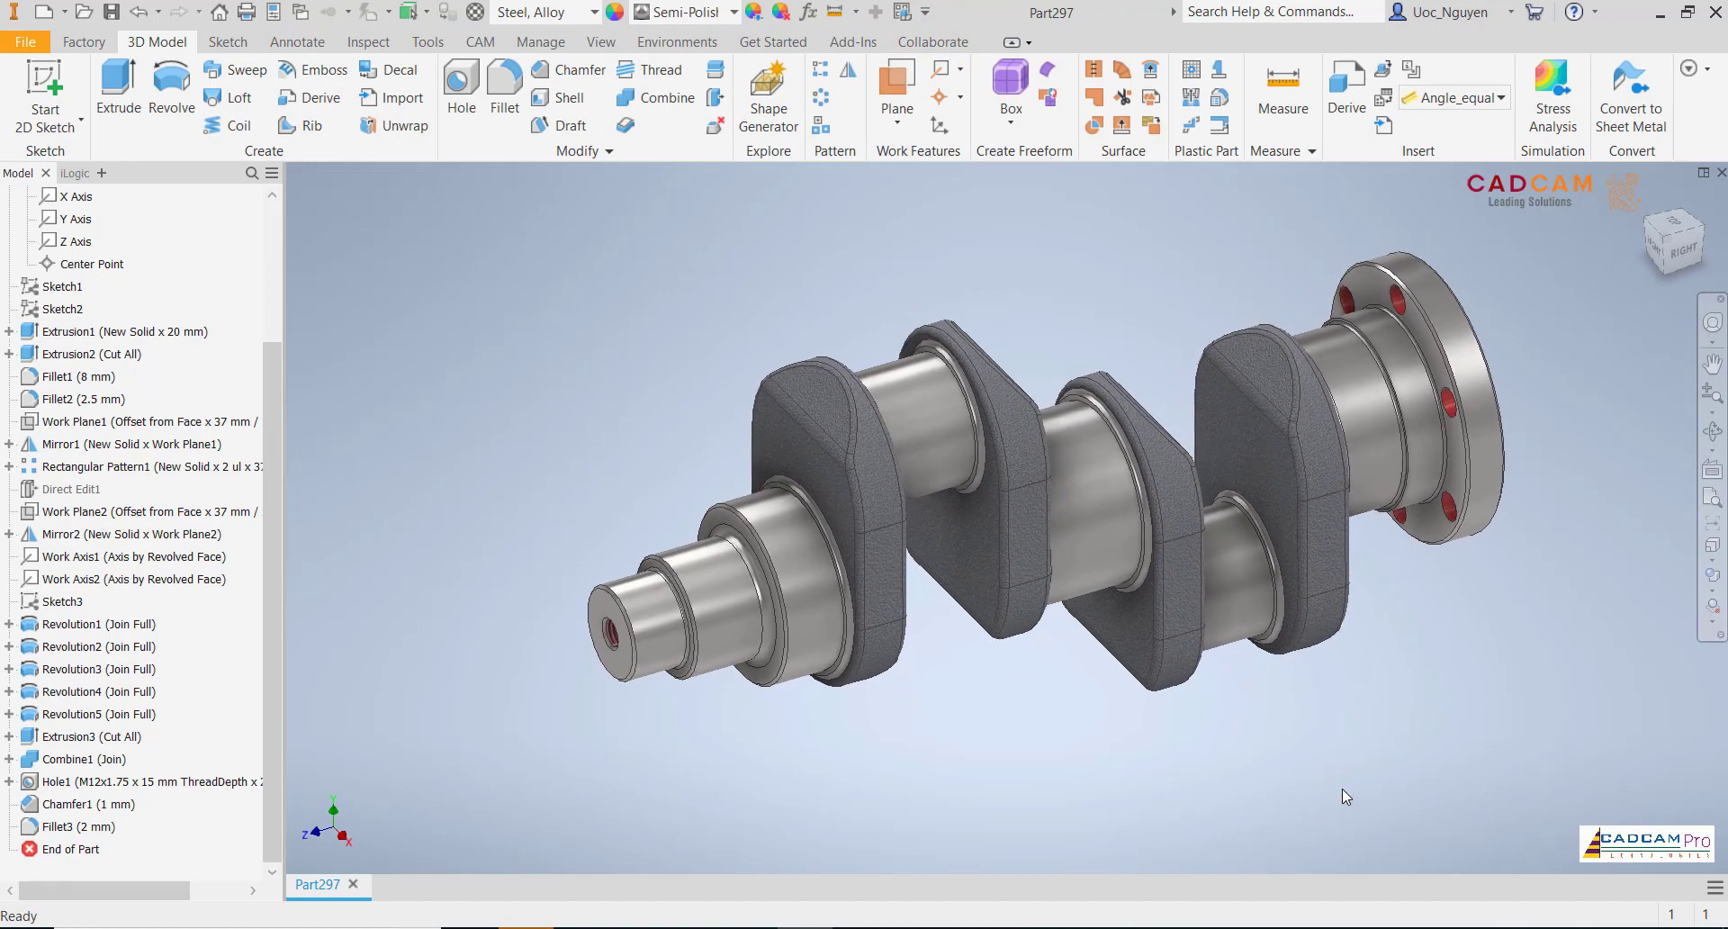
{"action": "scroll", "coordinate": [1342, 789], "scroll_direction": "up", "scroll_amount": 1}
{"action": "scroll", "coordinate": [1342, 788], "scroll_direction": "up", "scroll_amount": 1}
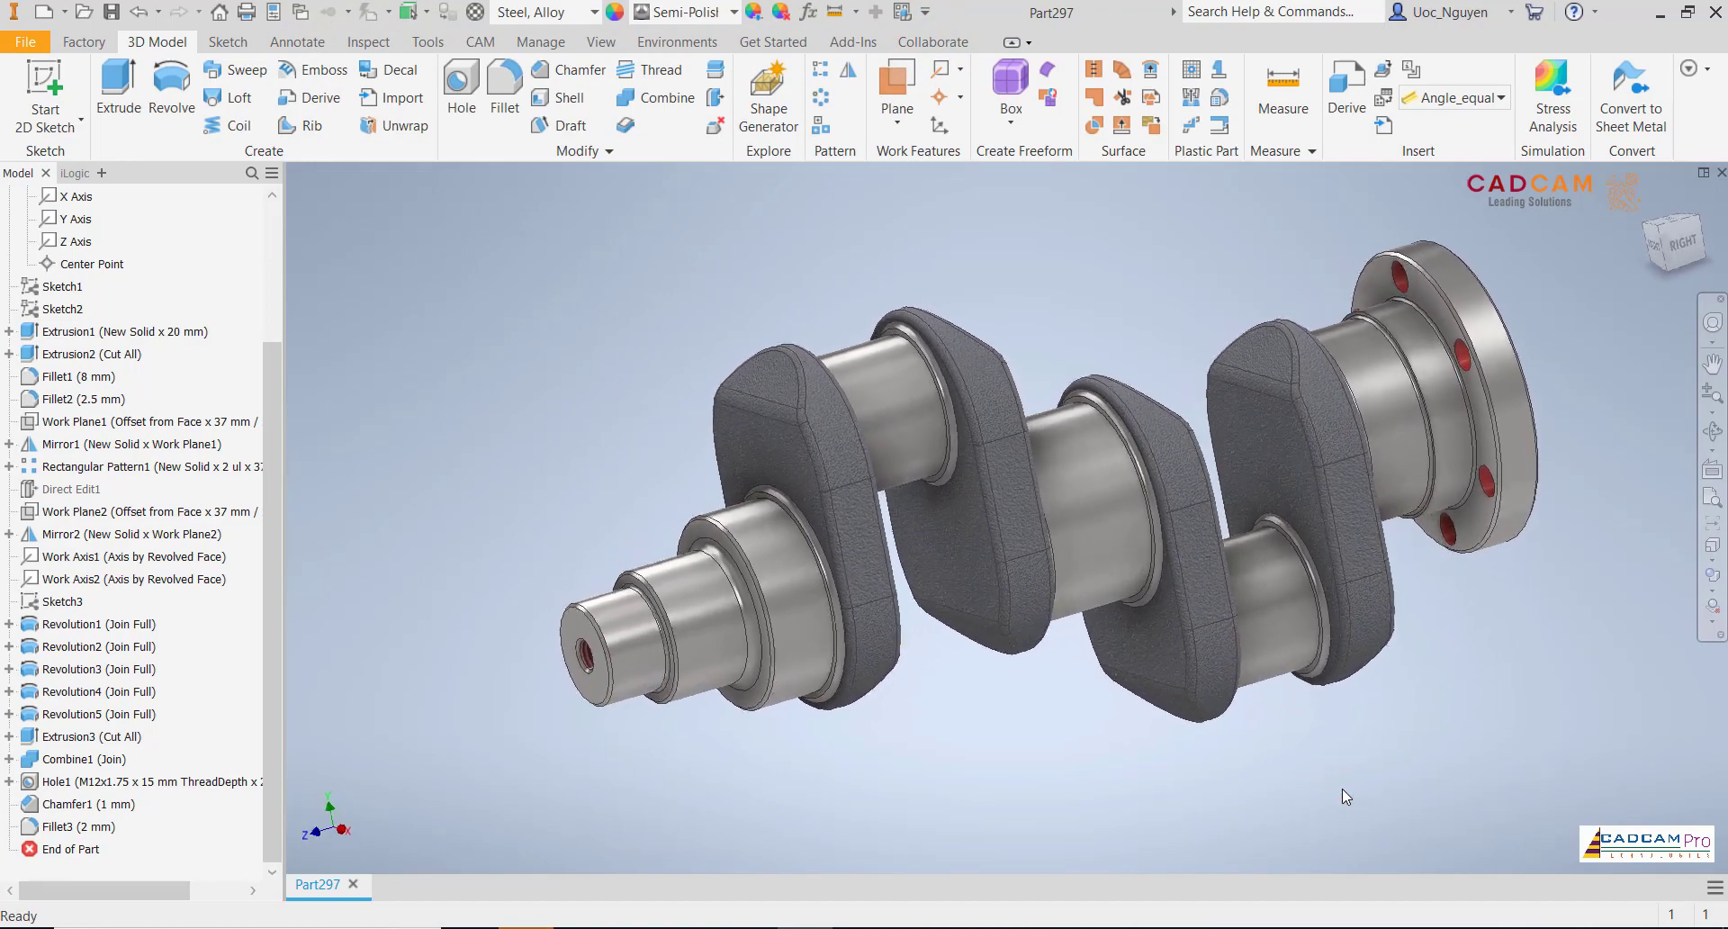